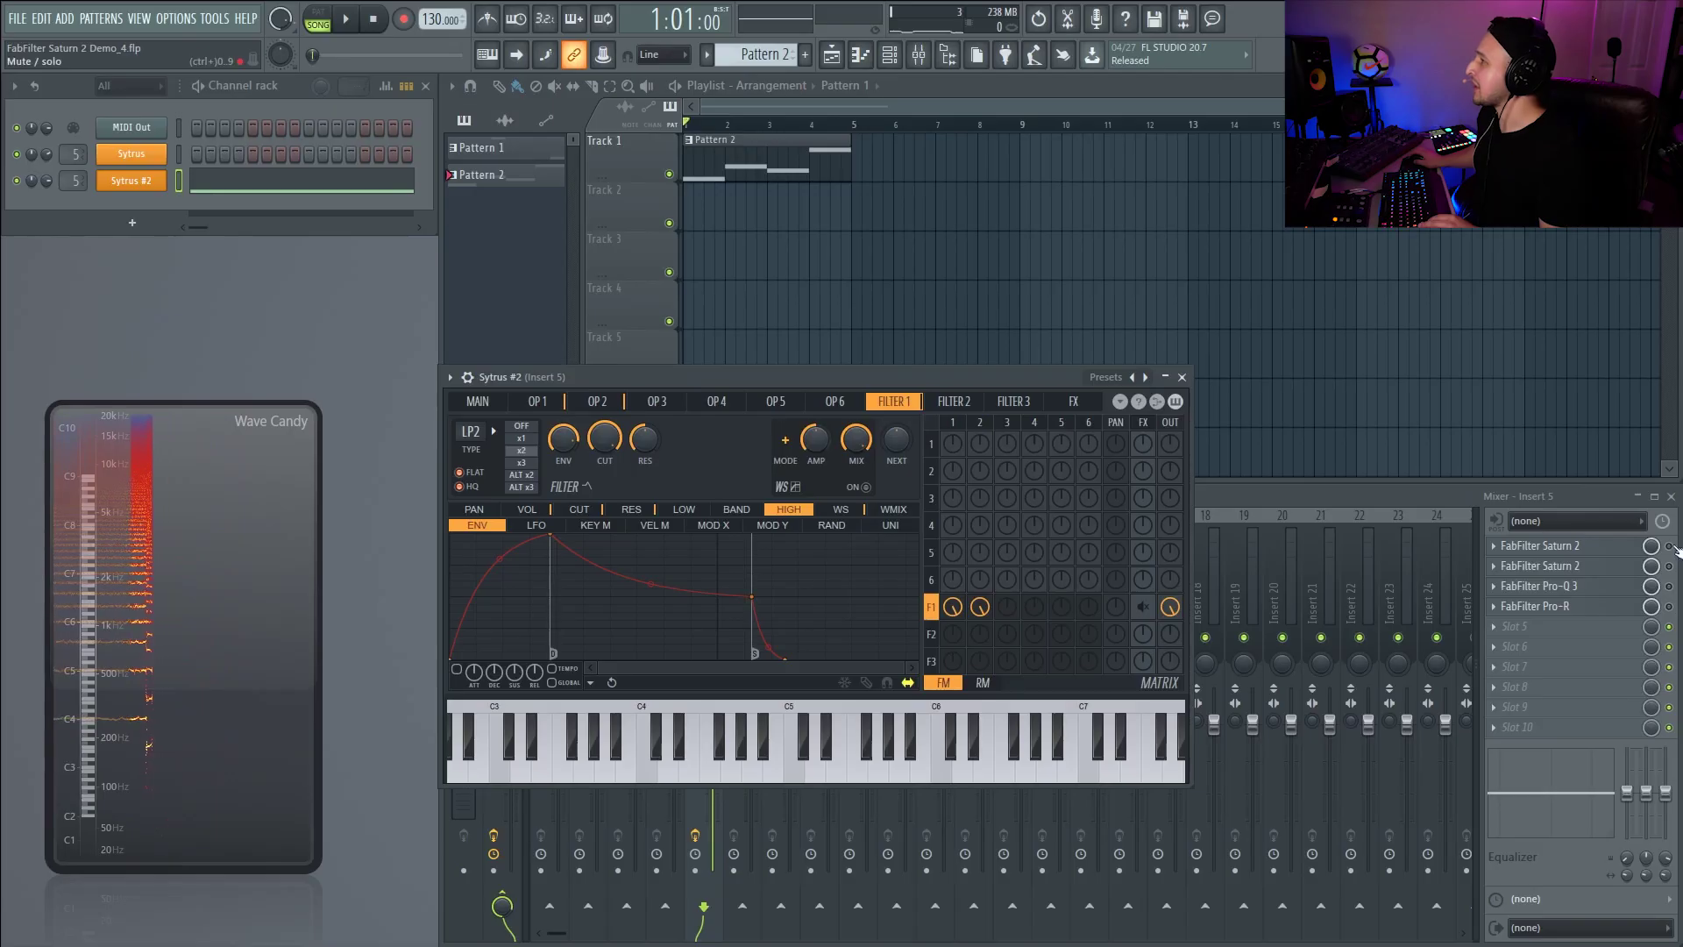
# - Enable the first Saturn 2, Pro-Q 3 and Pro-R on Insert 5, open that Saturn 2 and play the pattern
pyautogui.click(1674, 548)
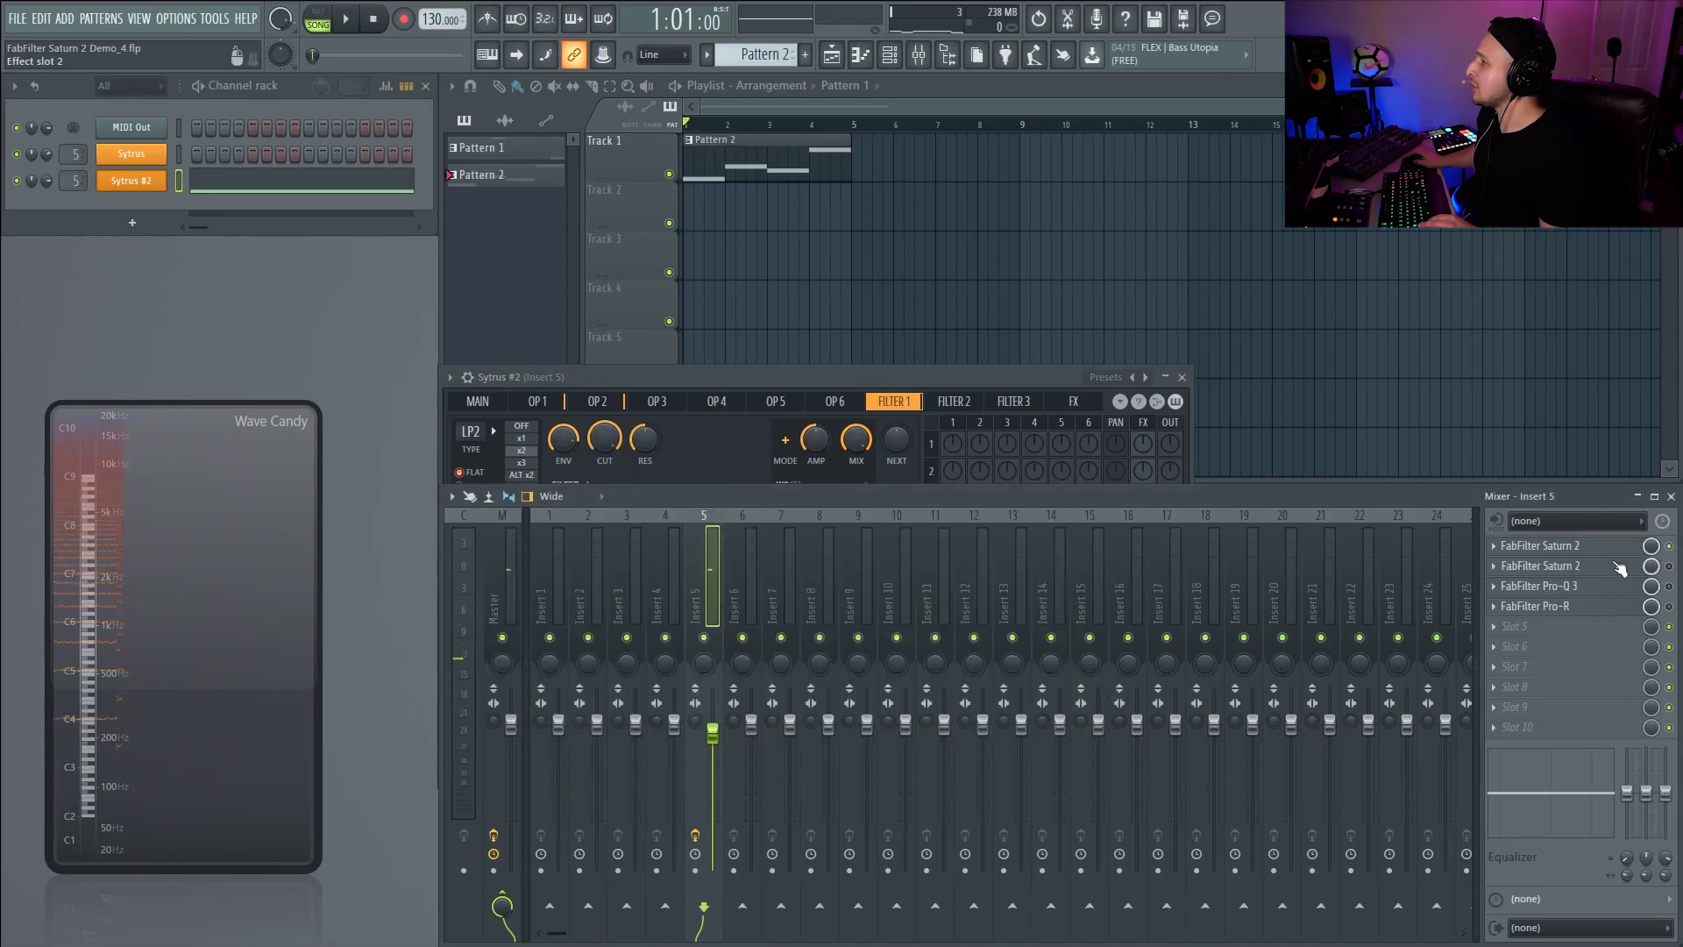
pyautogui.click(1589, 552)
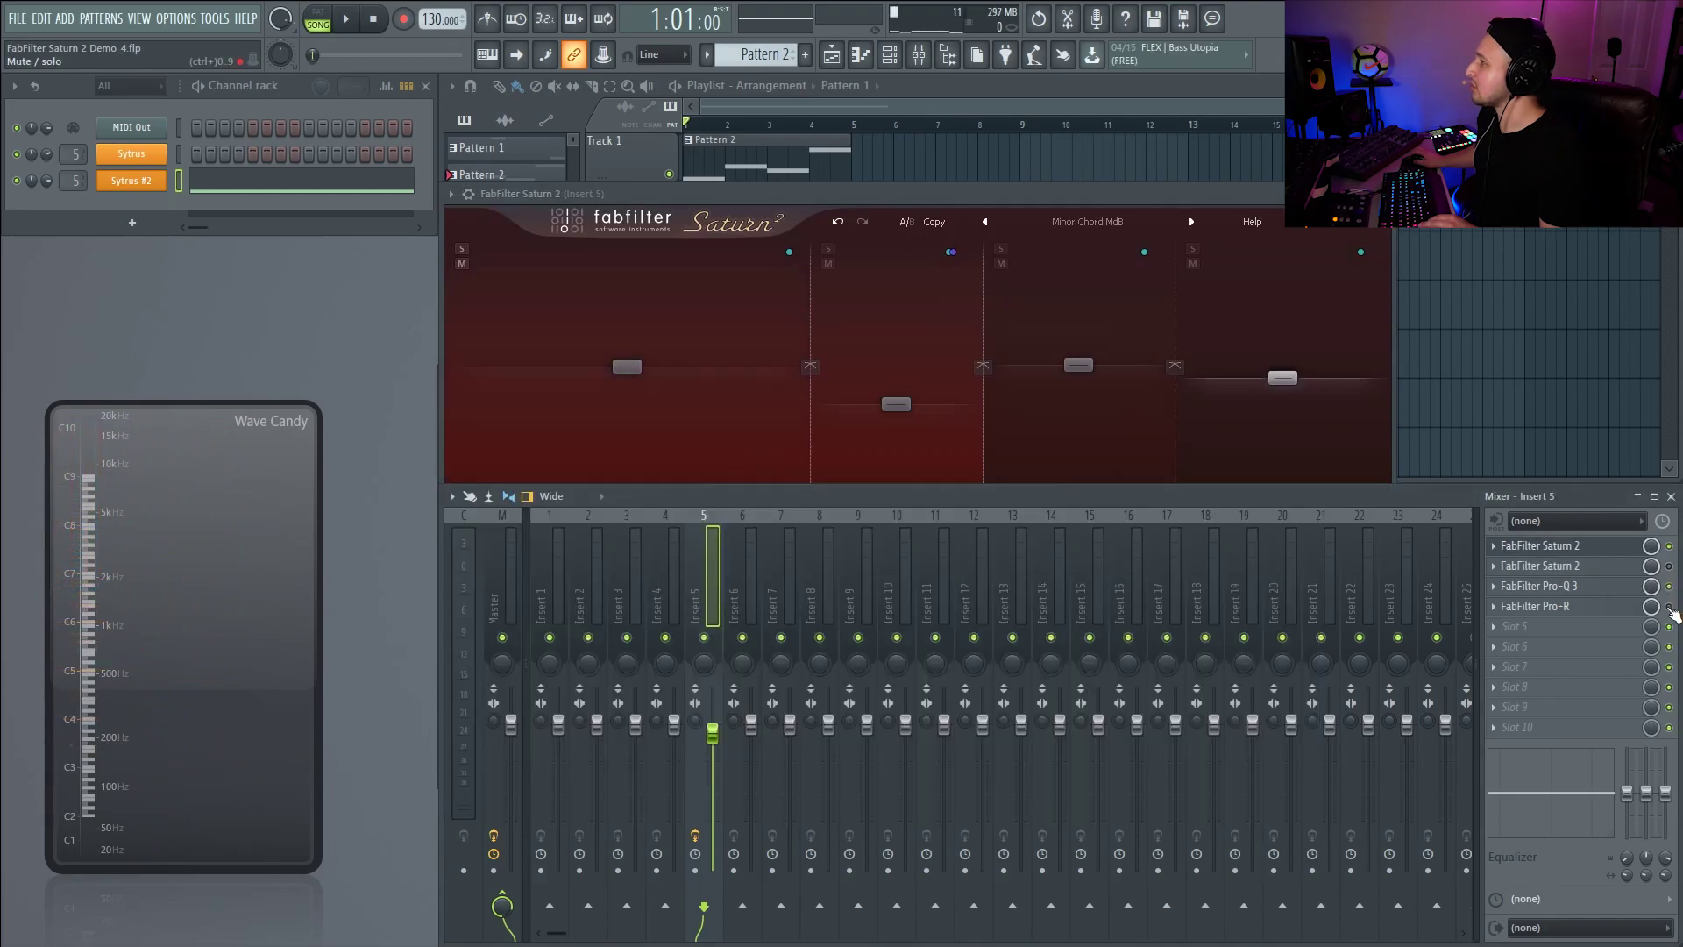
pyautogui.click(1096, 189)
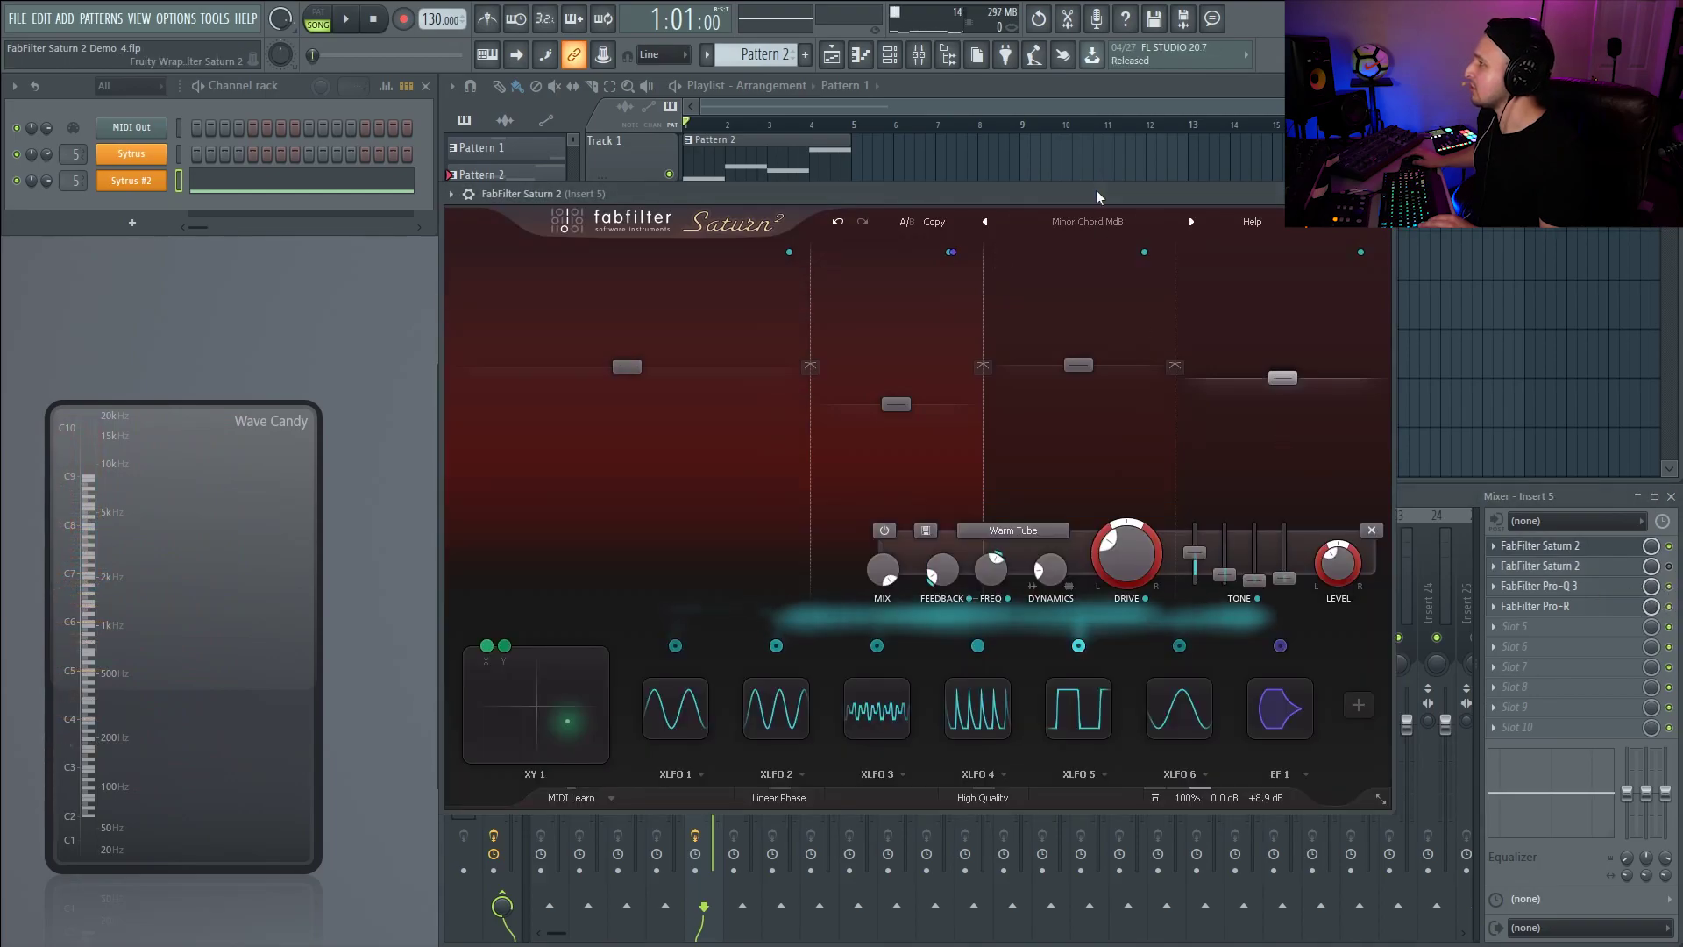
pyautogui.press('space')
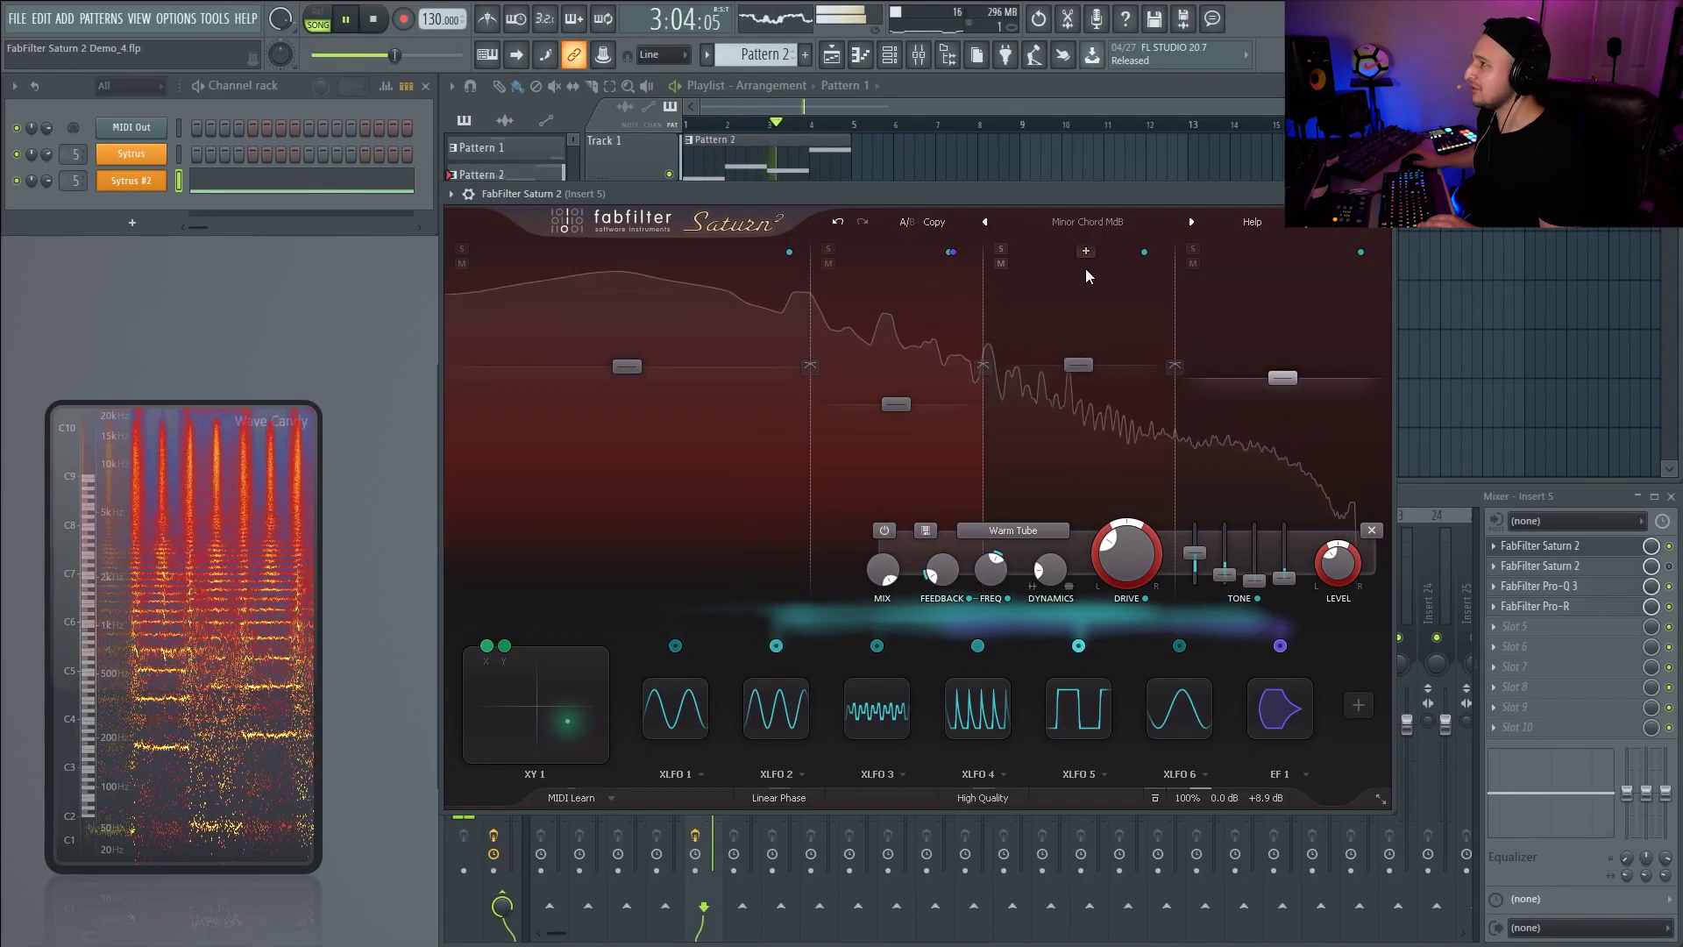
pyautogui.moveTo(772, 189); pyautogui.dragTo(890, 221)
# - Adjust the Filter 1 cutoff of Sytrus #2 while the pattern plays, and close the synth
pyautogui.click(131, 179)
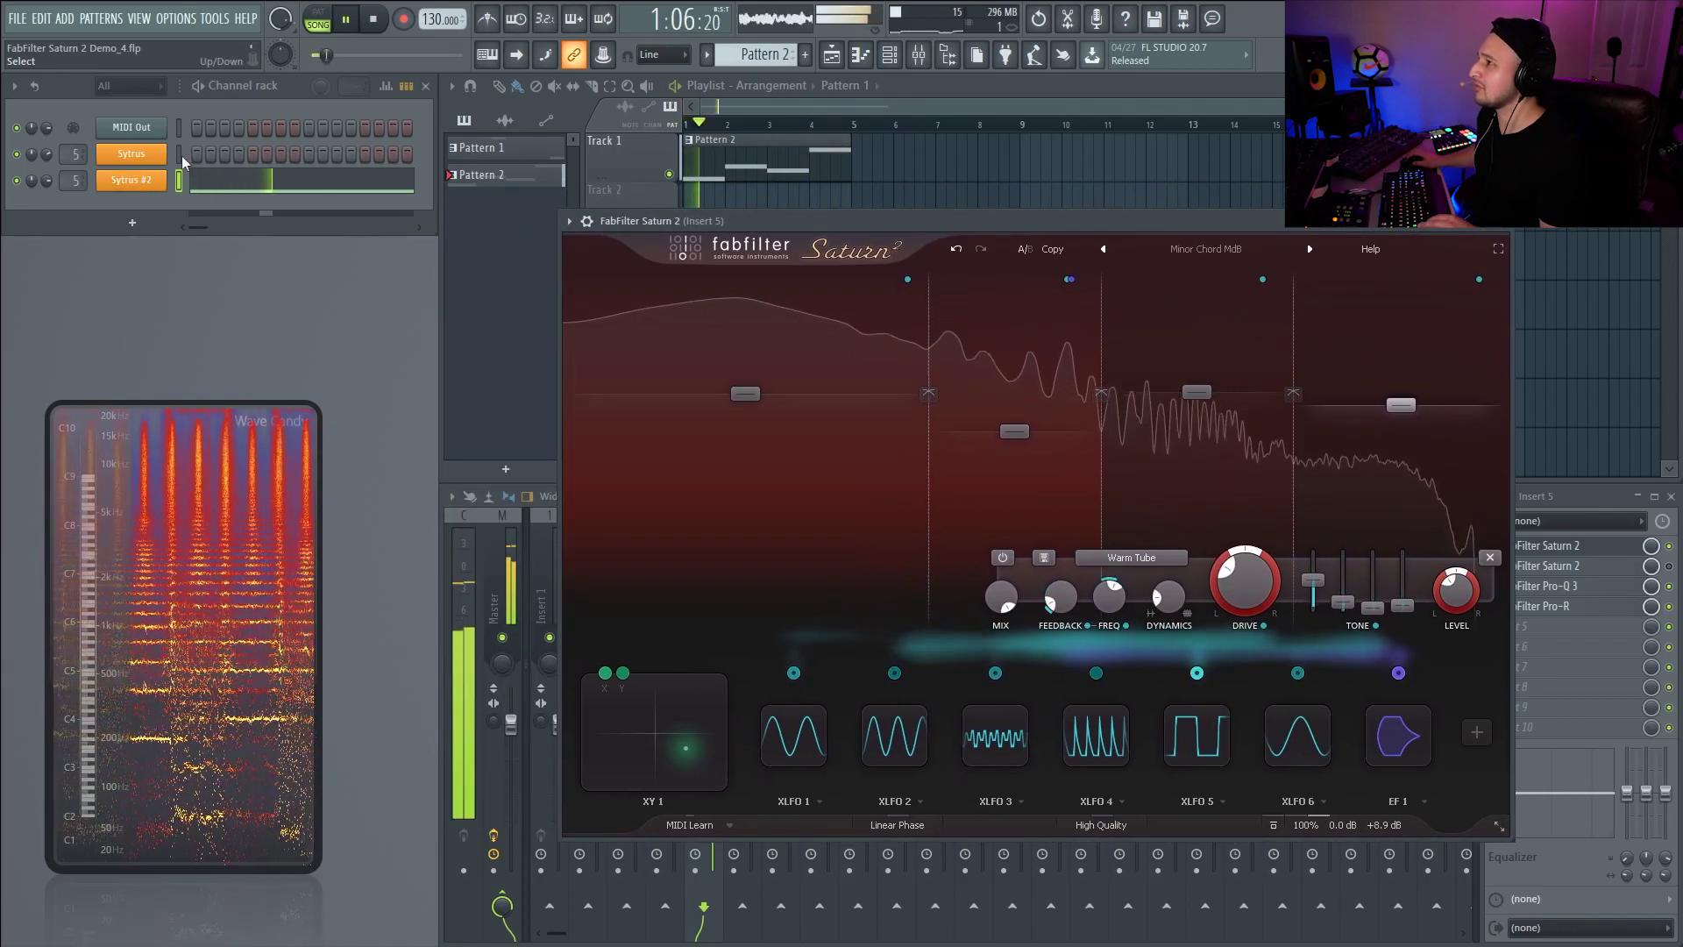
pyautogui.click(131, 179)
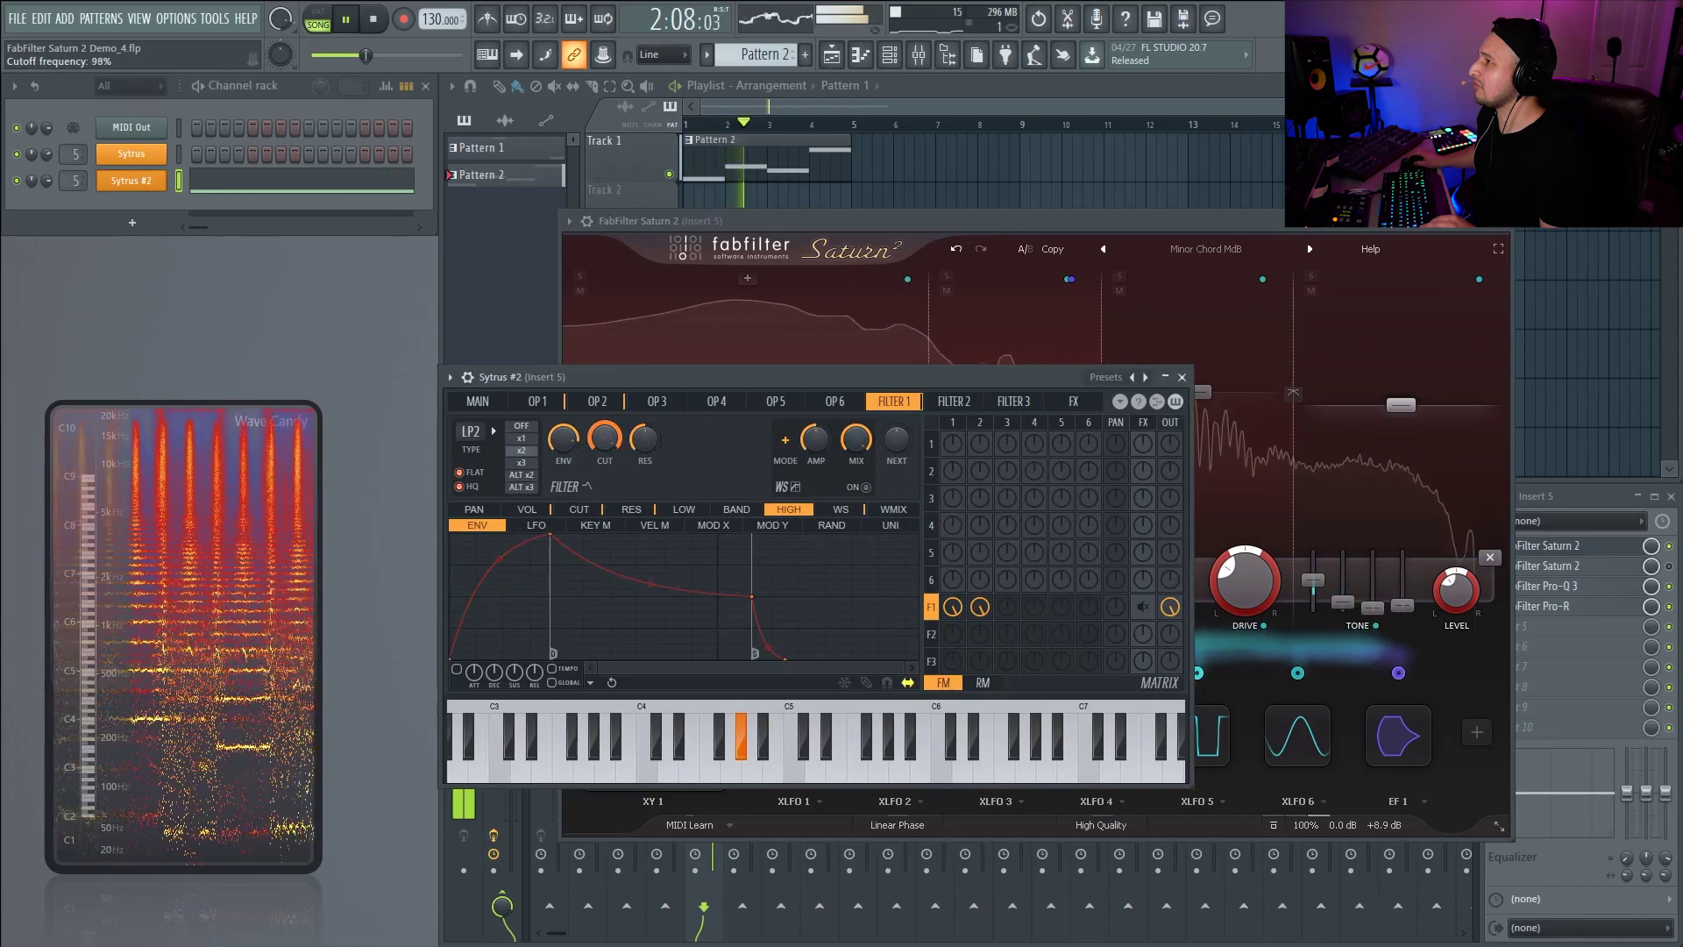
pyautogui.moveTo(603, 436); pyautogui.dragTo(603, 451)
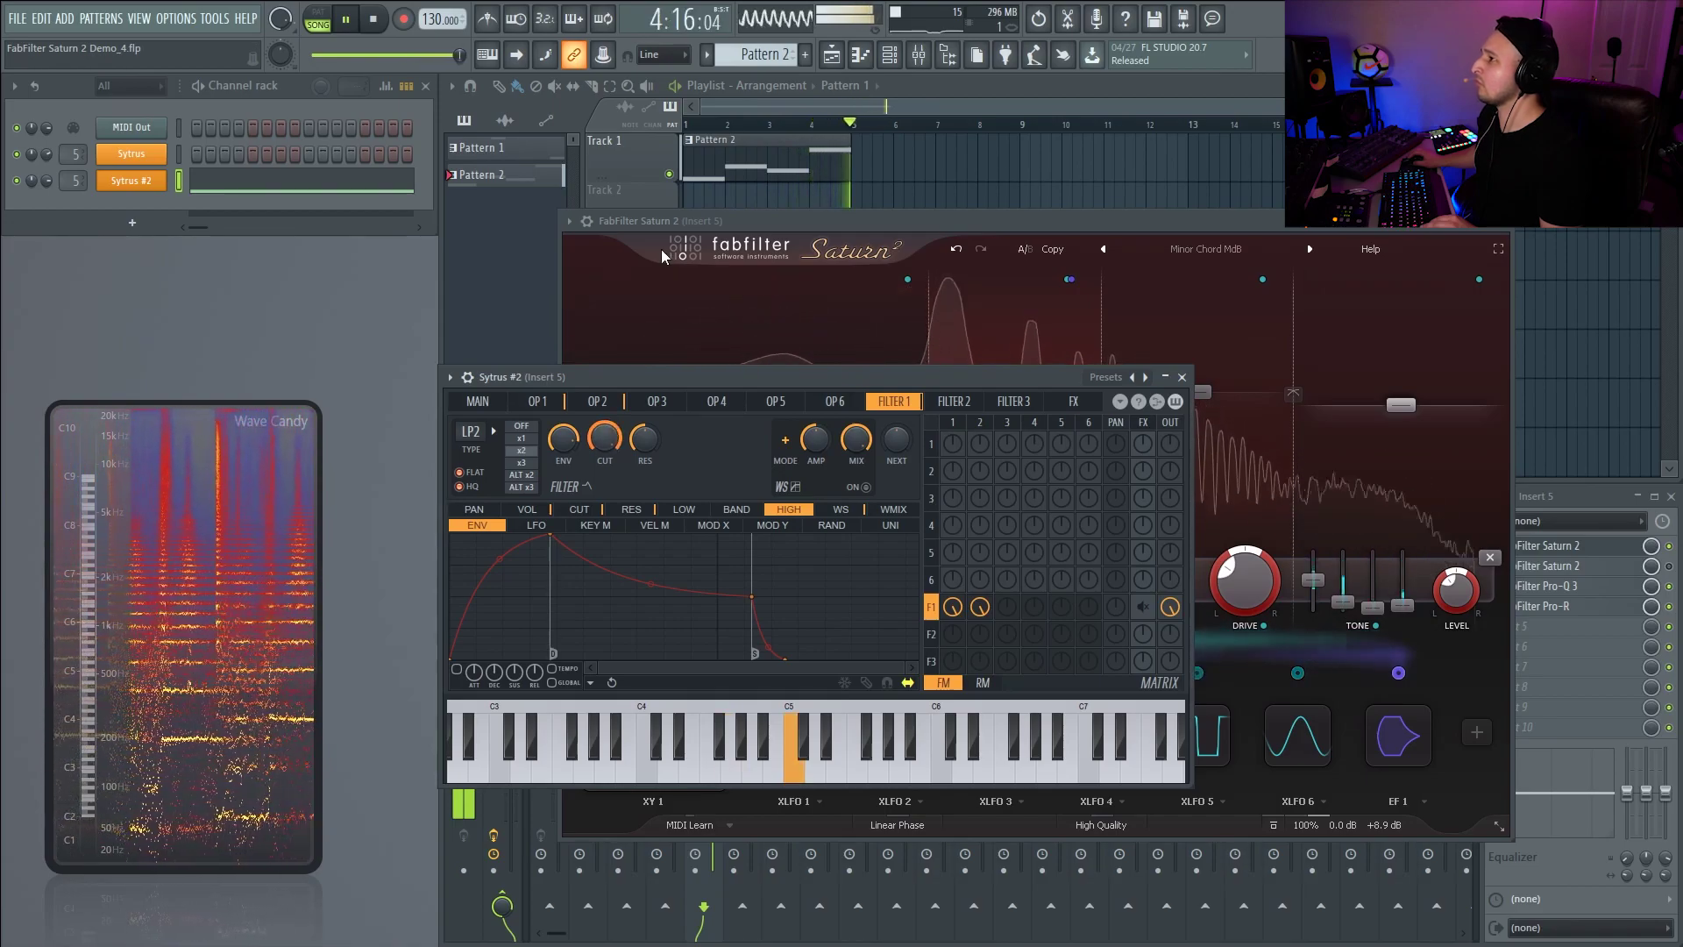
pyautogui.moveTo(740, 380); pyautogui.dragTo(604, 328)
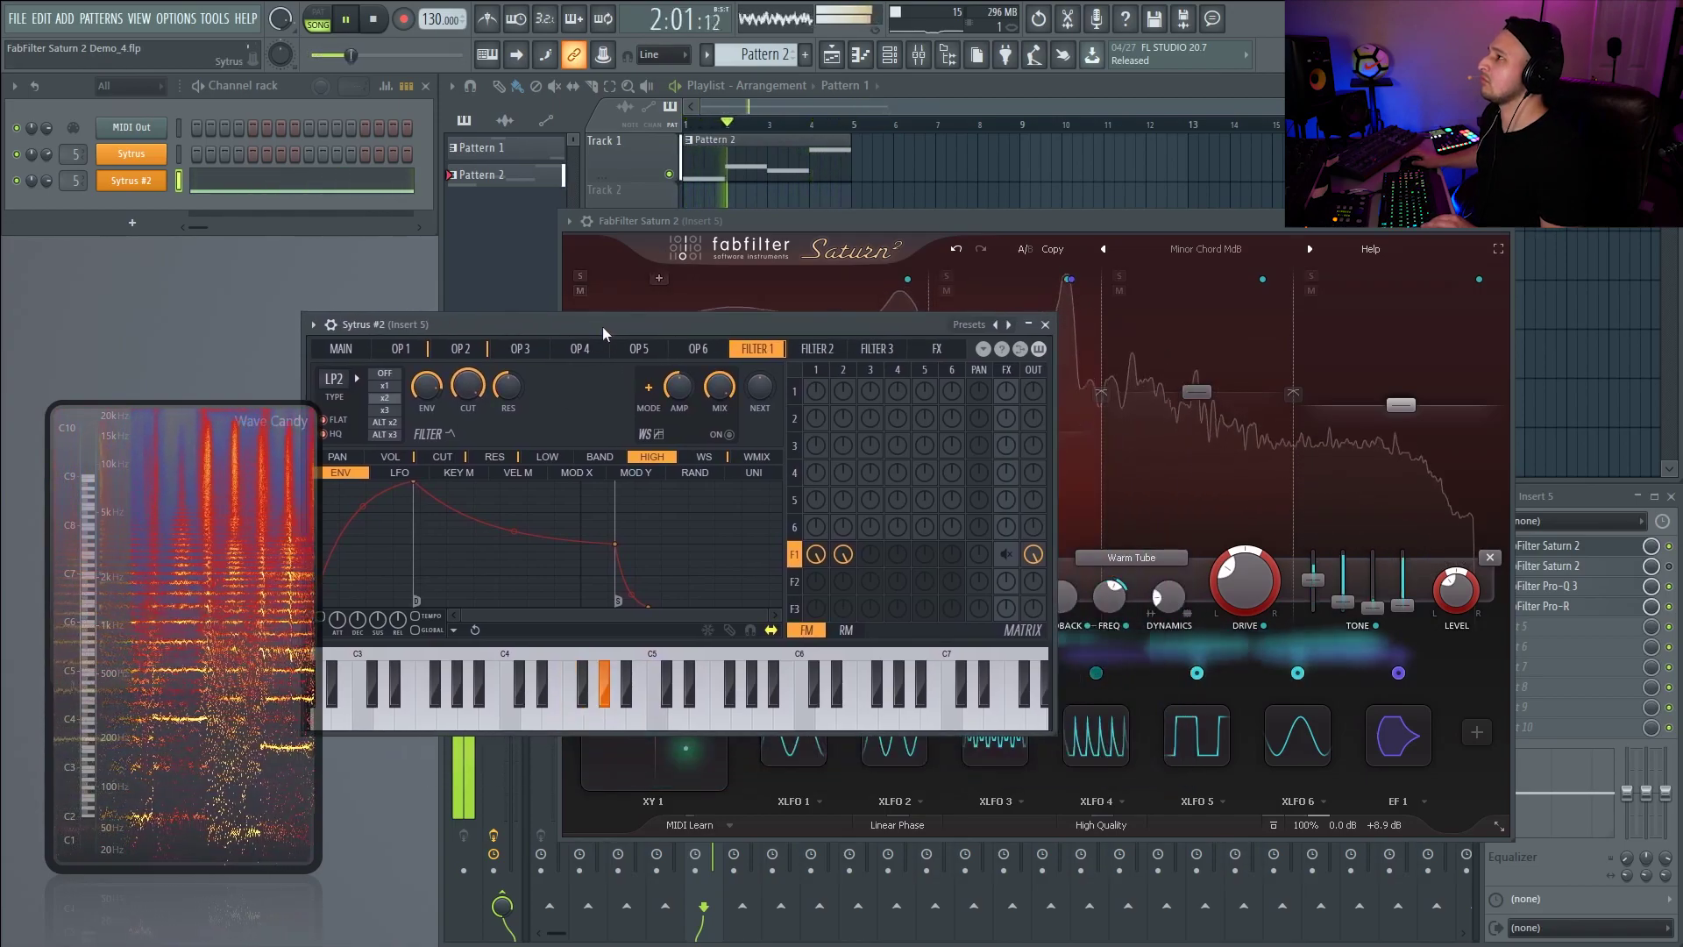
pyautogui.click(1045, 324)
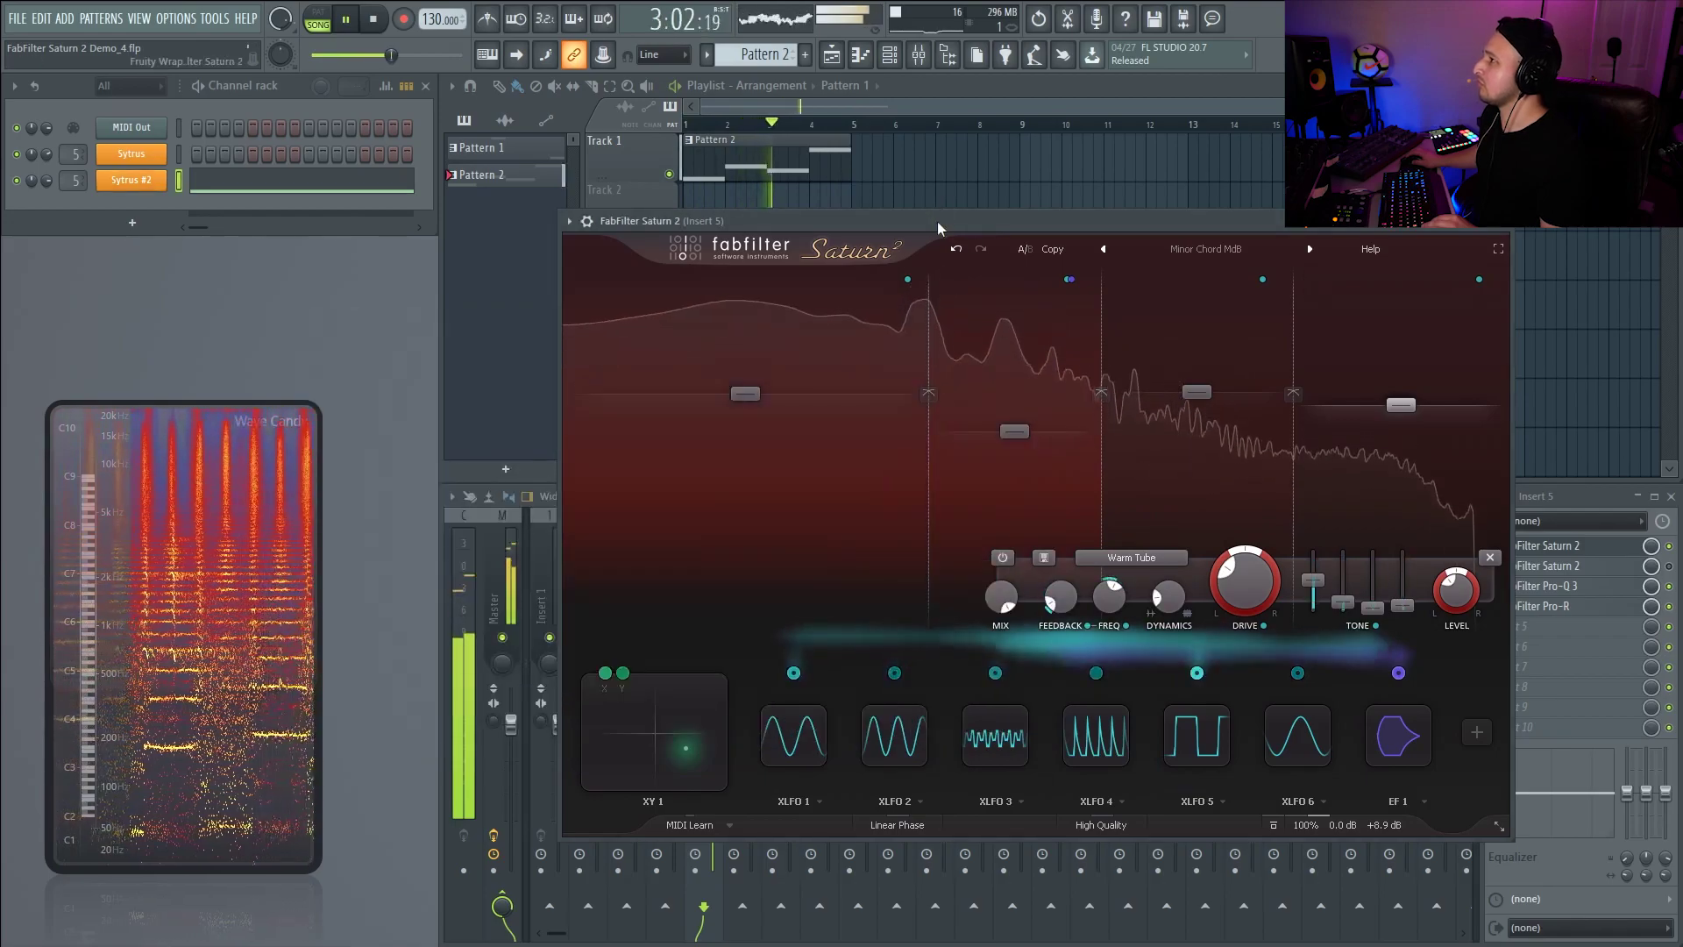
# - Inspect the waveforms of XLFO 3, 2, 1 and 4 in Saturn 2, and lower the highest band's level slightly
pyautogui.moveTo(938, 219); pyautogui.dragTo(723, 170)
pyautogui.click(776, 701)
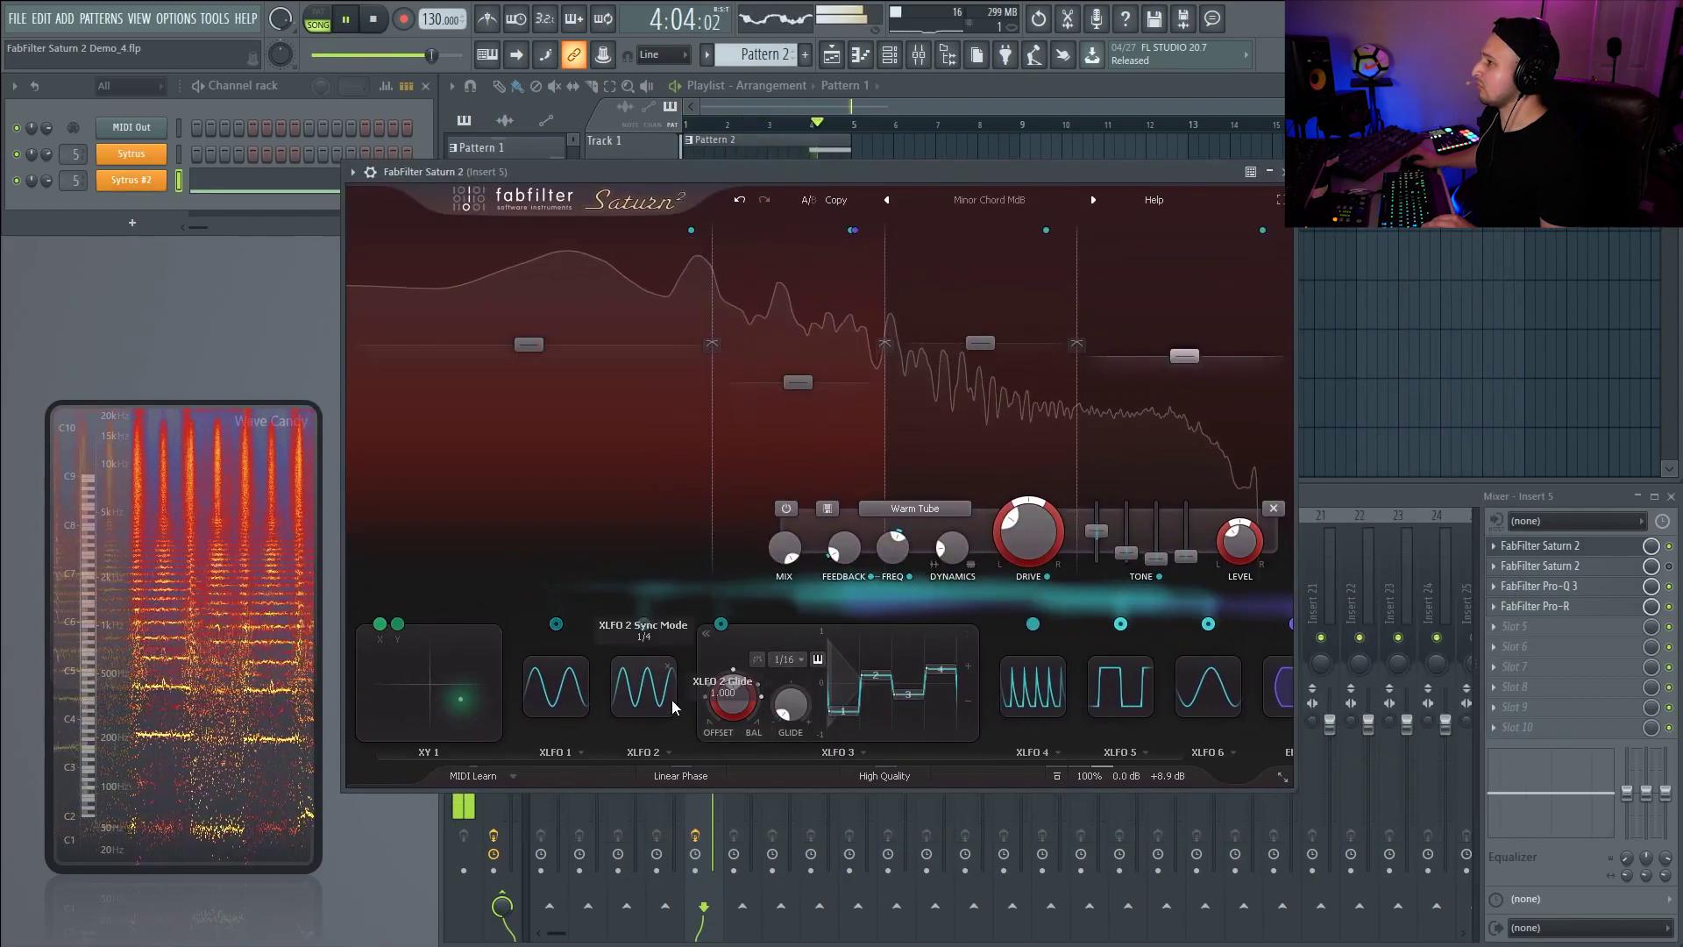
pyautogui.click(642, 688)
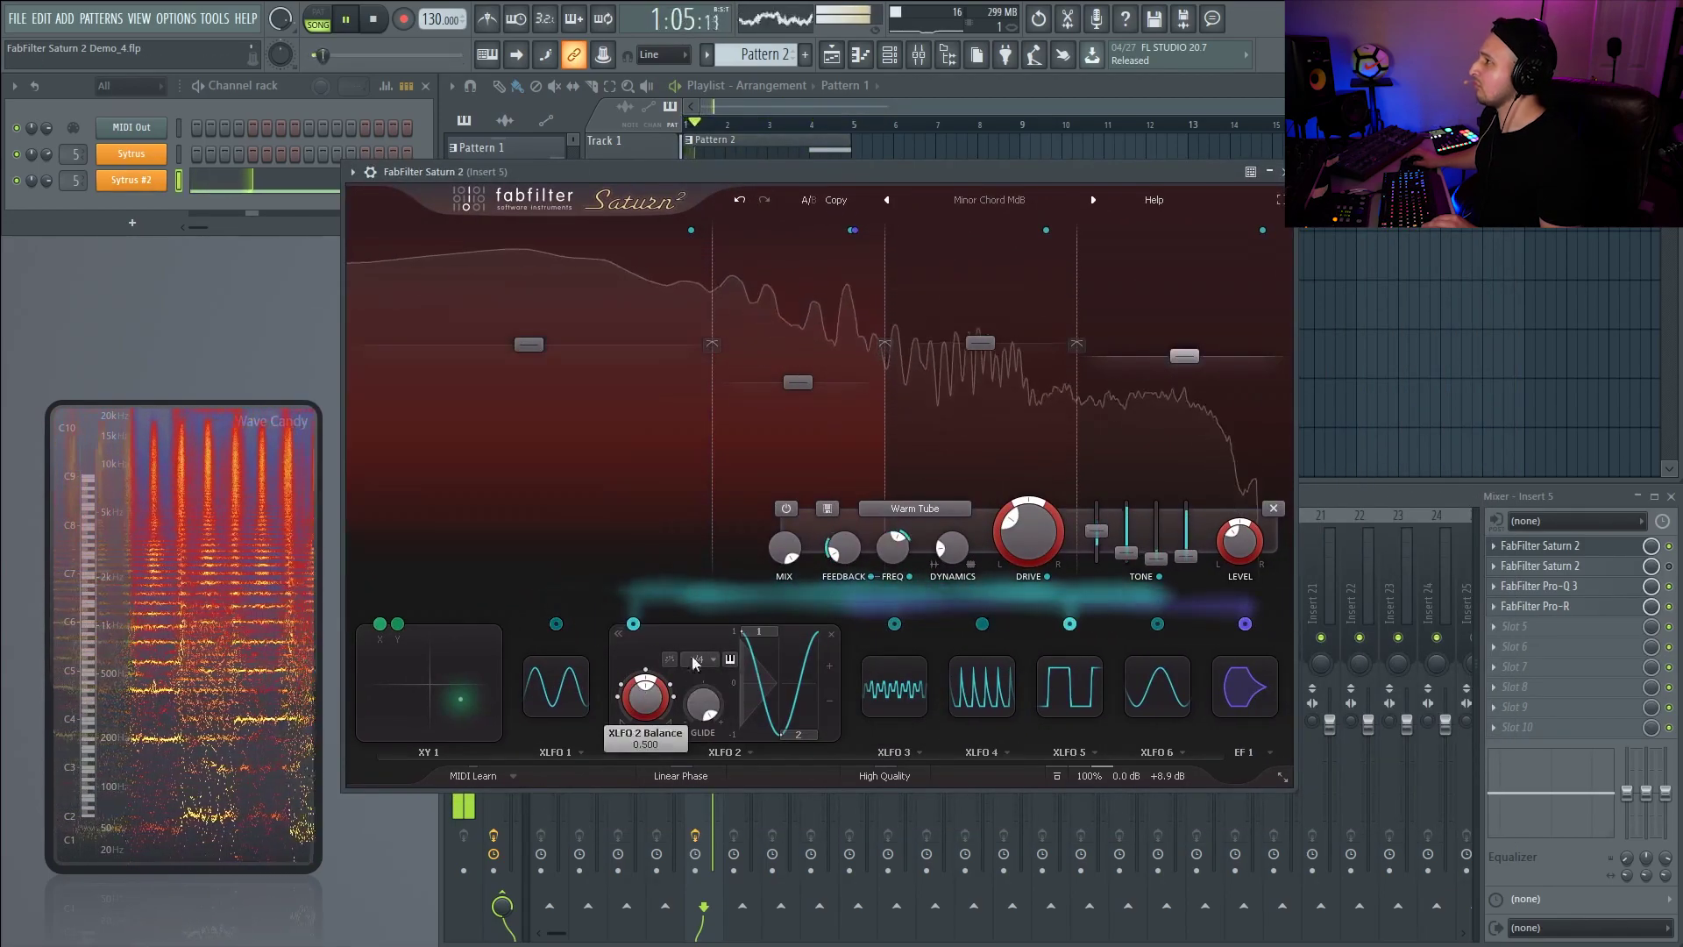
pyautogui.click(555, 688)
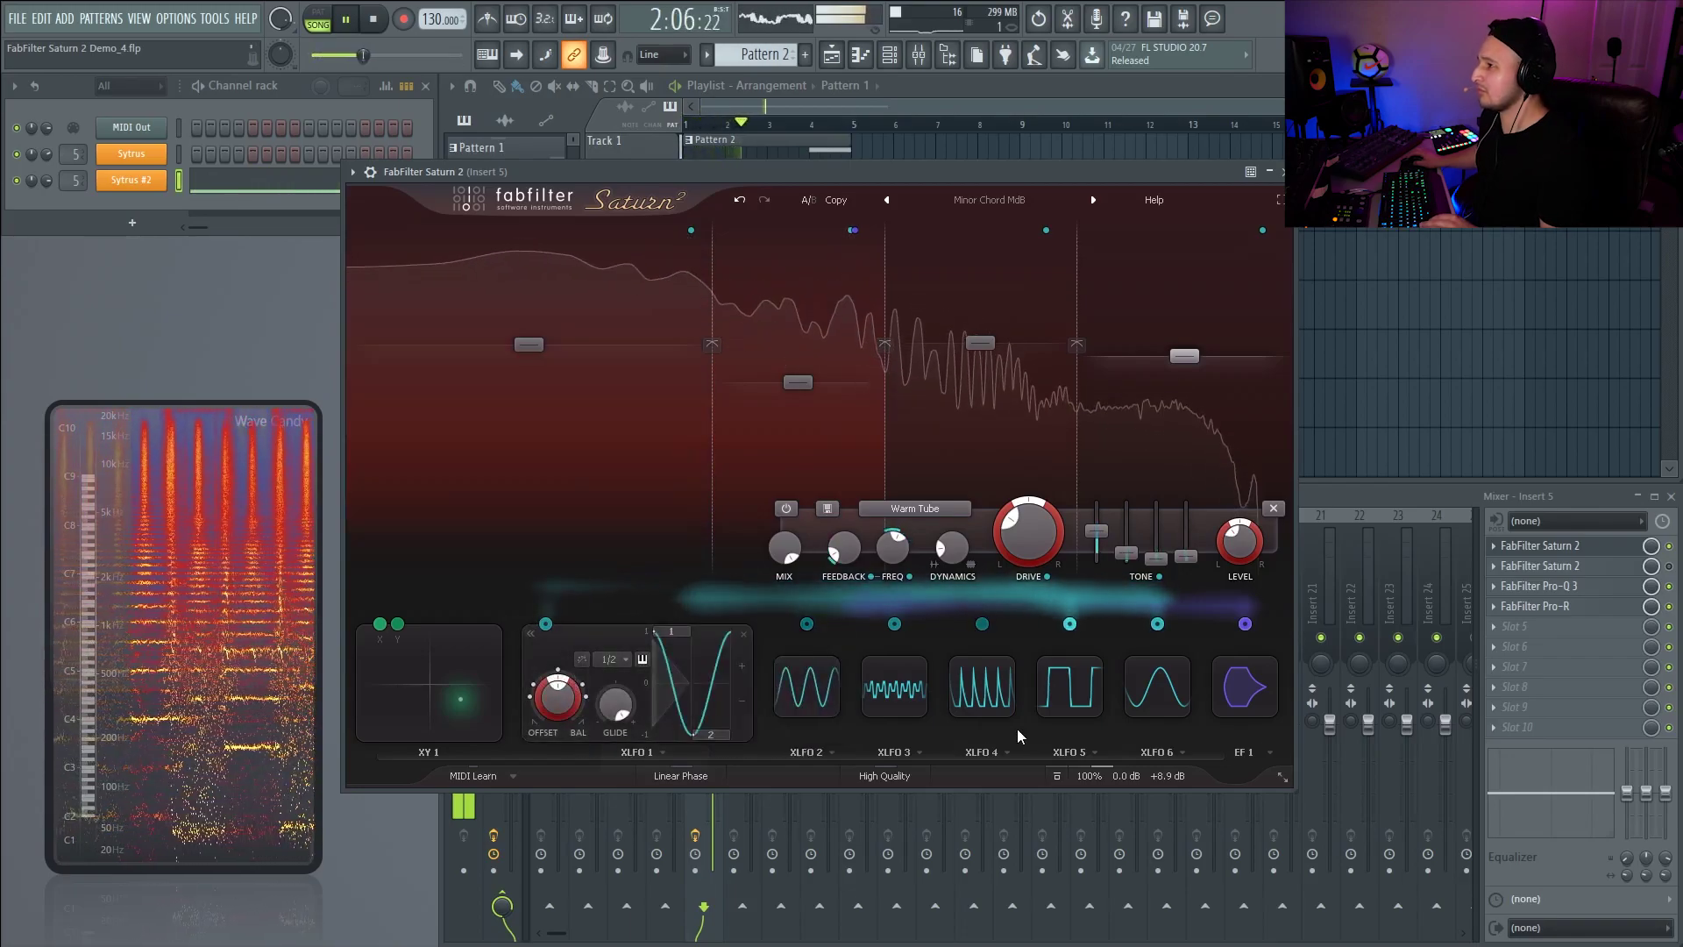
pyautogui.click(979, 697)
pyautogui.moveTo(1186, 358); pyautogui.dragTo(1169, 449)
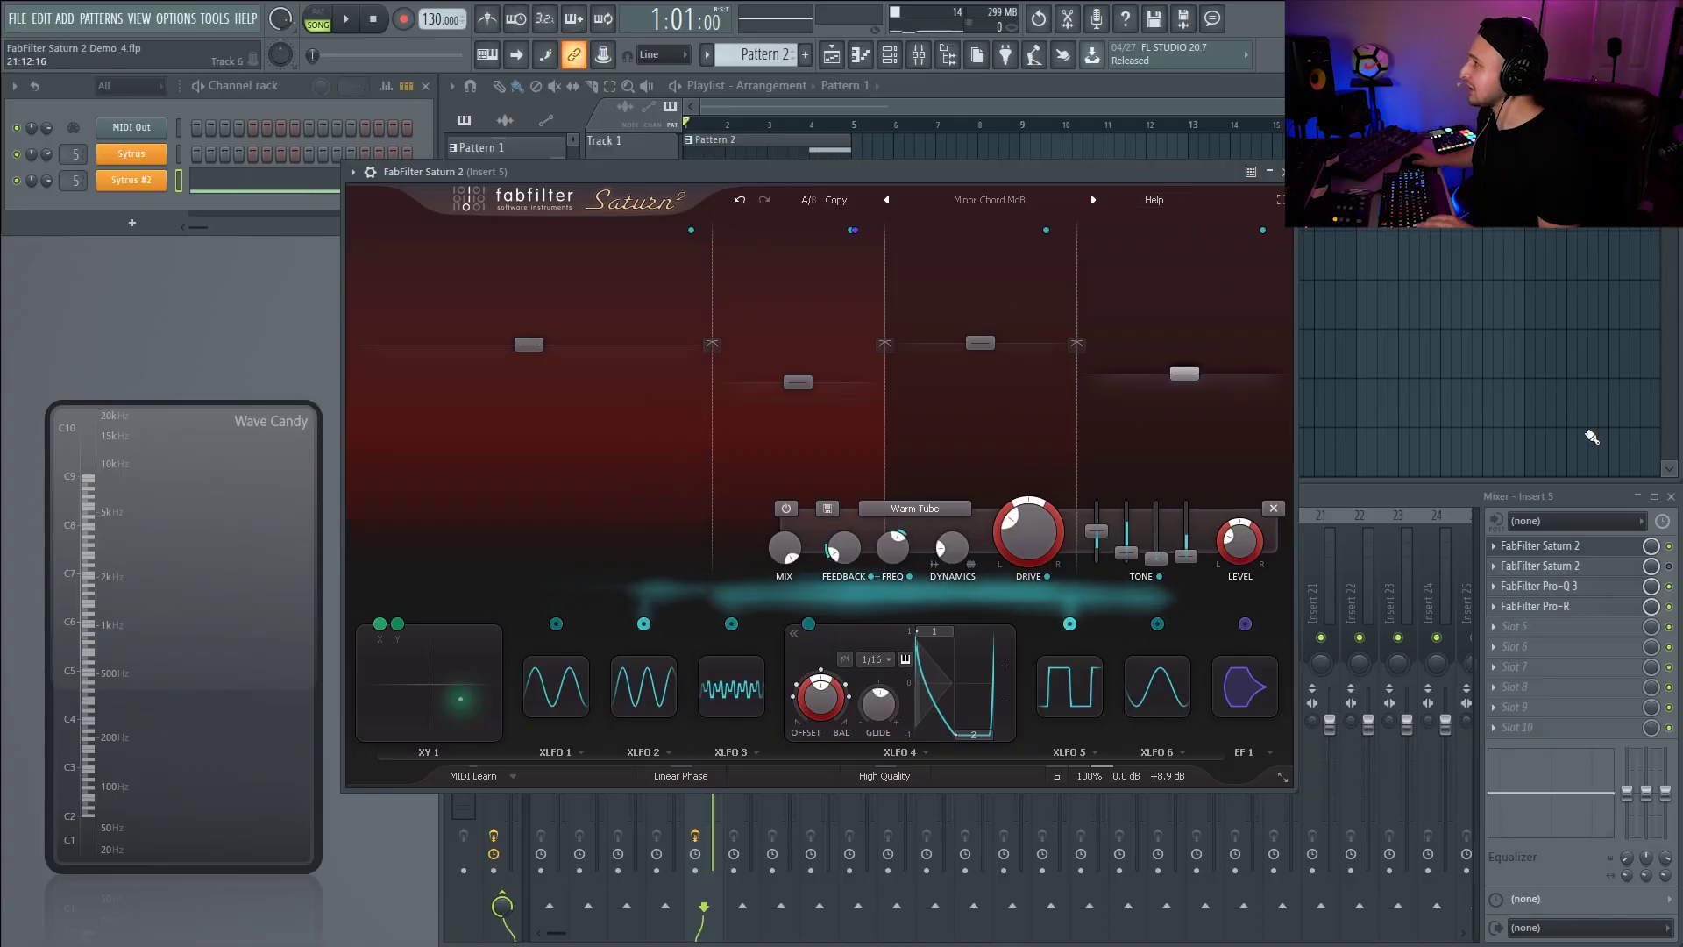
# - Bypass the first Saturn 2 on Insert 5, and open and enable the second one
pyautogui.click(1677, 553)
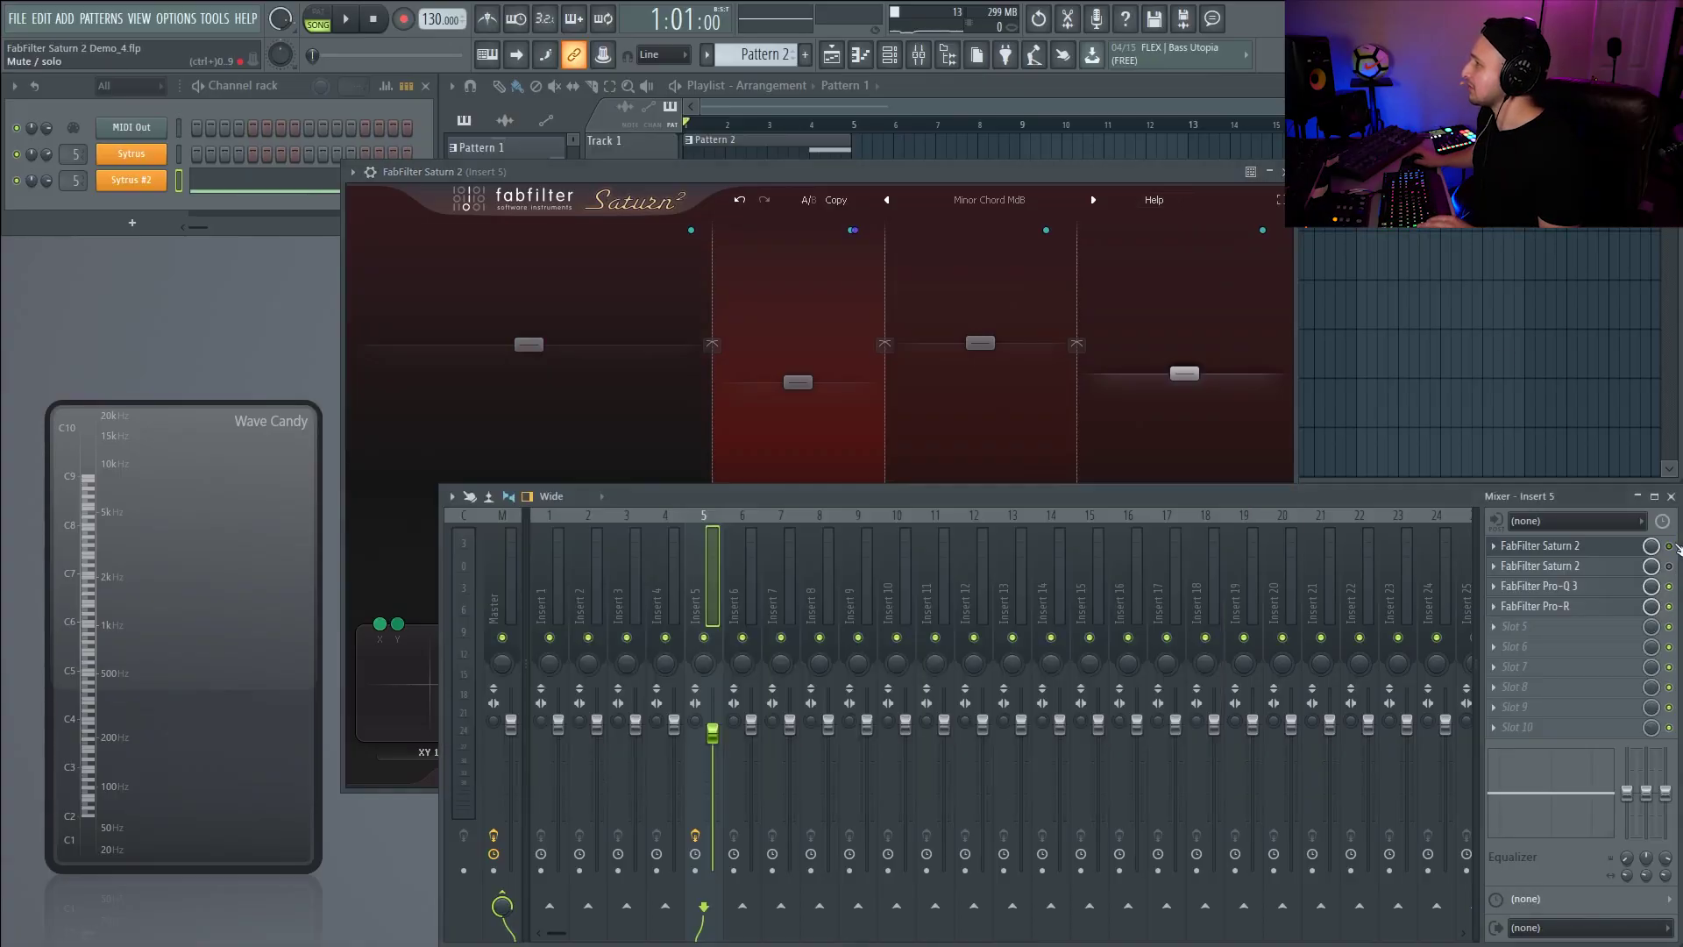
pyautogui.click(1544, 567)
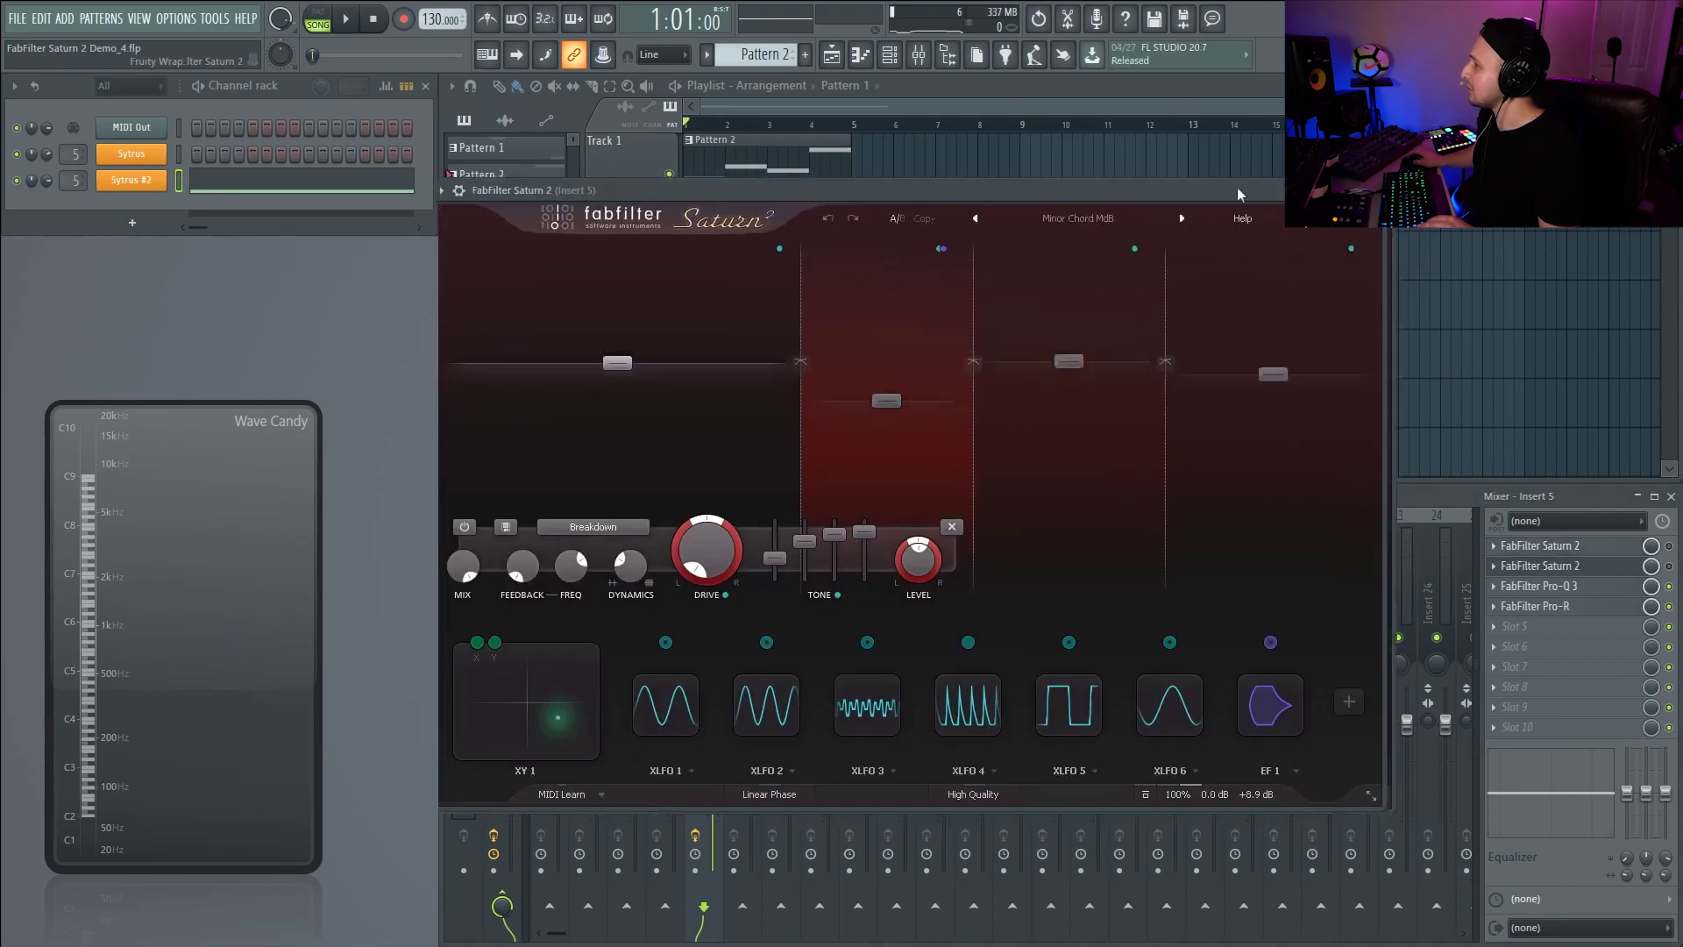
pyautogui.click(1675, 575)
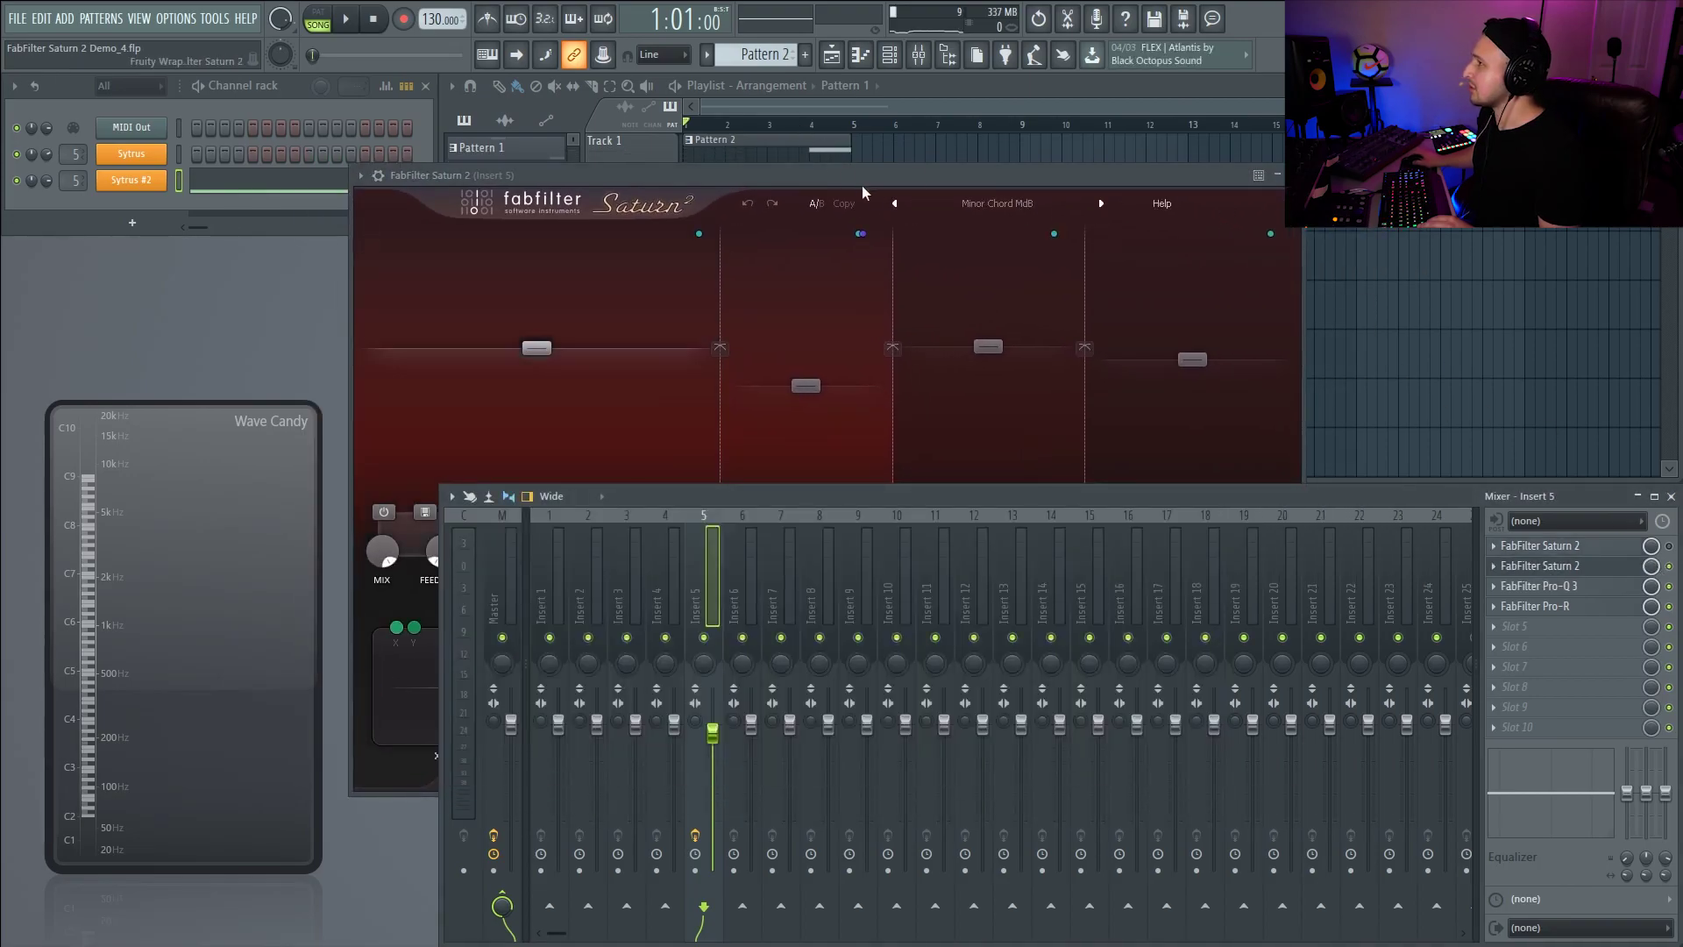
pyautogui.click(860, 191)
# - Load the Clean preset in the second Saturn 2 and raise the band's drive to 100%
pyautogui.click(973, 203)
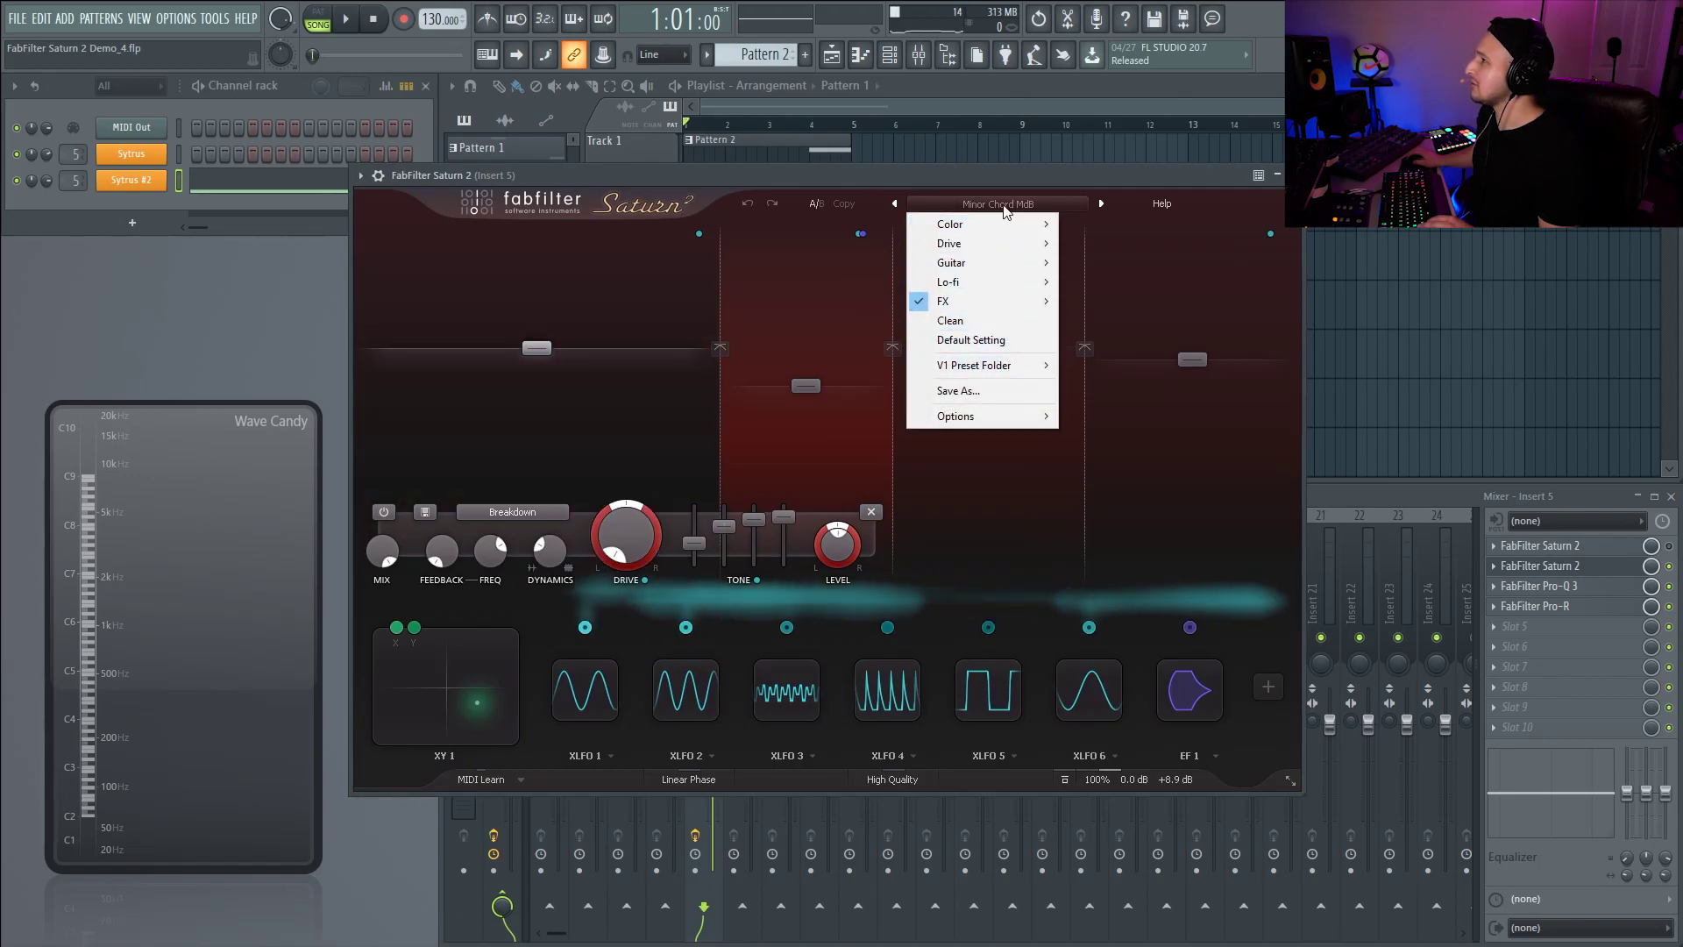
pyautogui.click(950, 321)
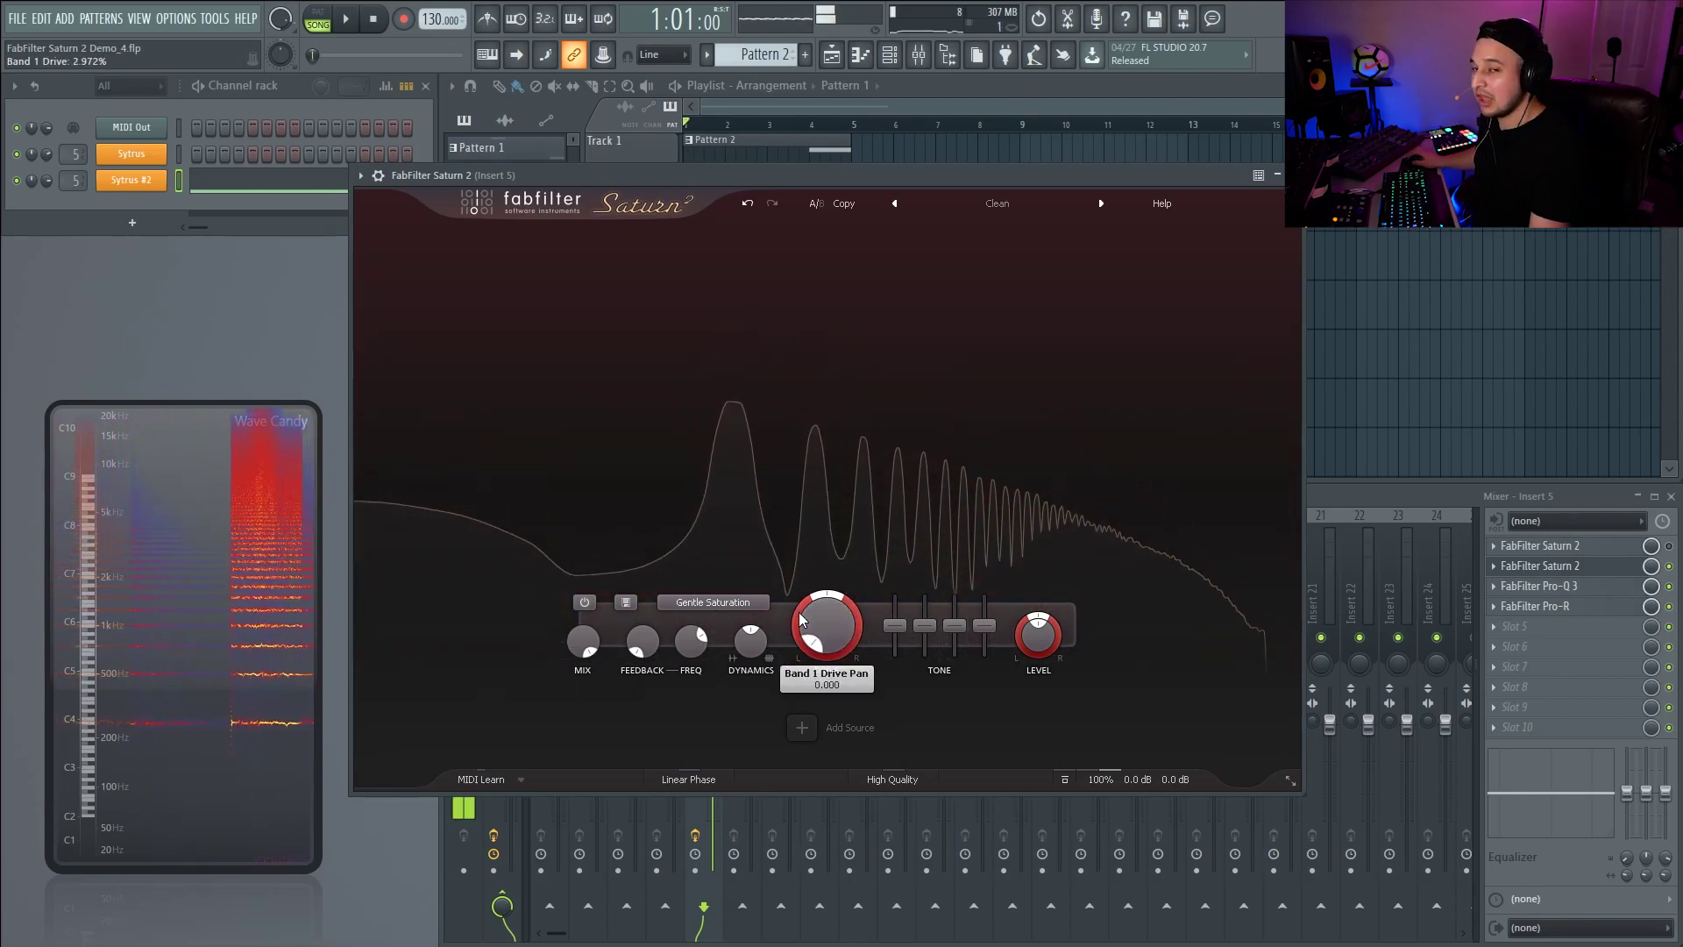
pyautogui.moveTo(800, 619); pyautogui.dragTo(789, 403)
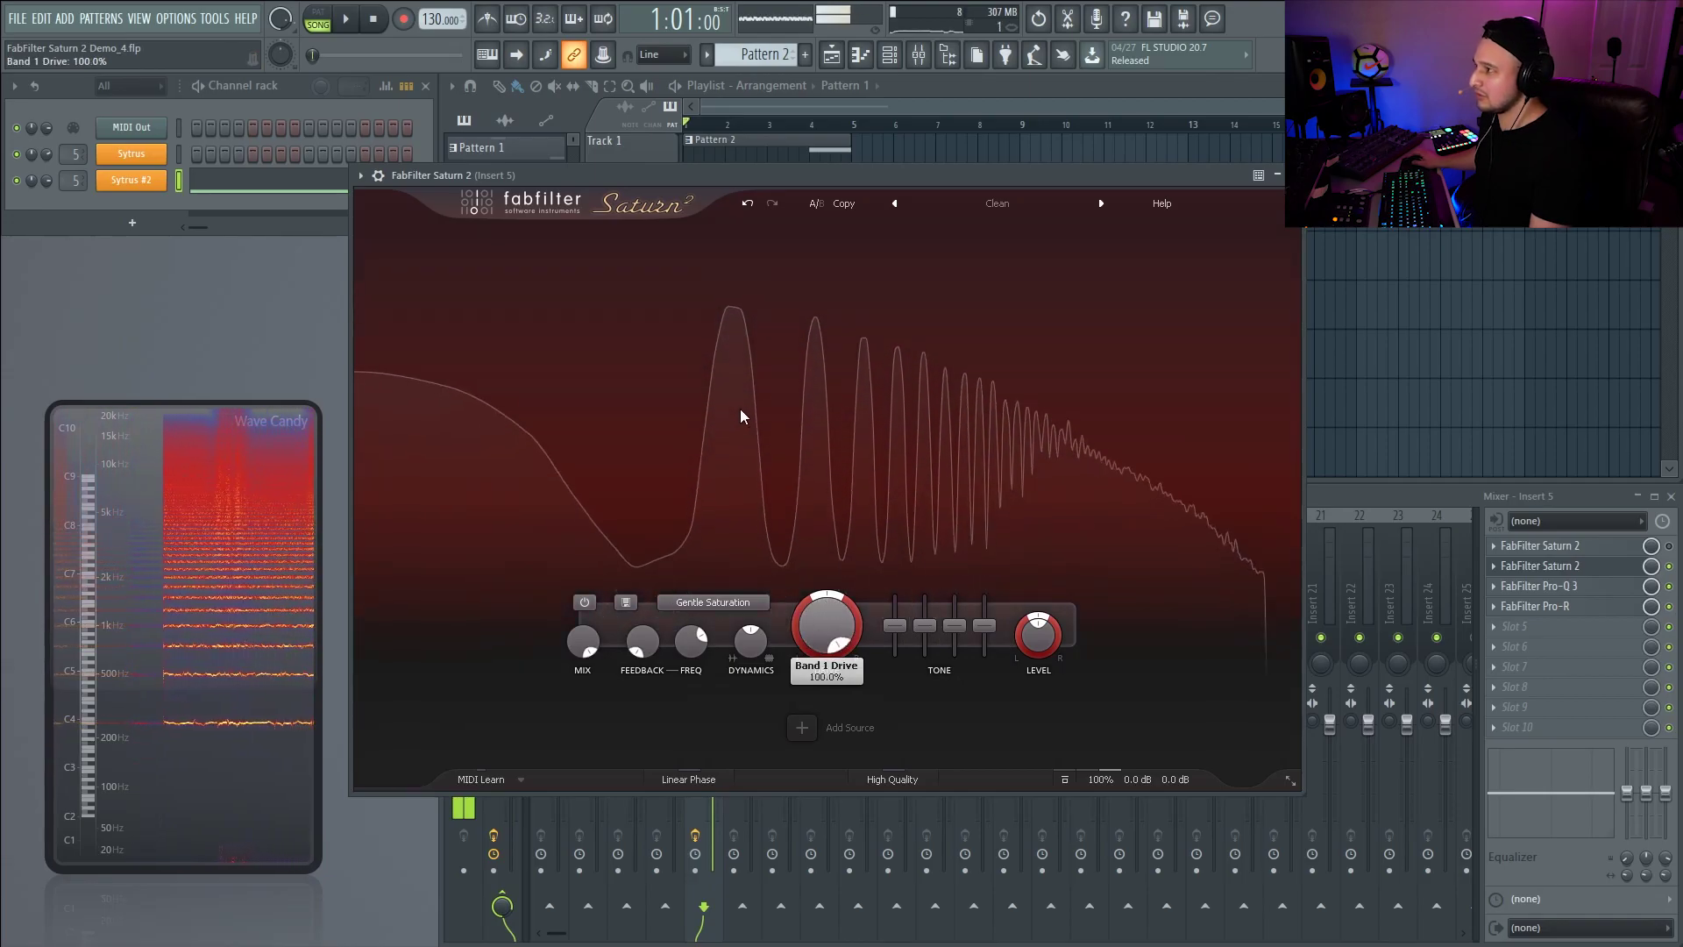
# - Audition the Heavy Saturation style with drive at about 28%, and switch the band to Subtle Saturation
pyautogui.click(731, 603)
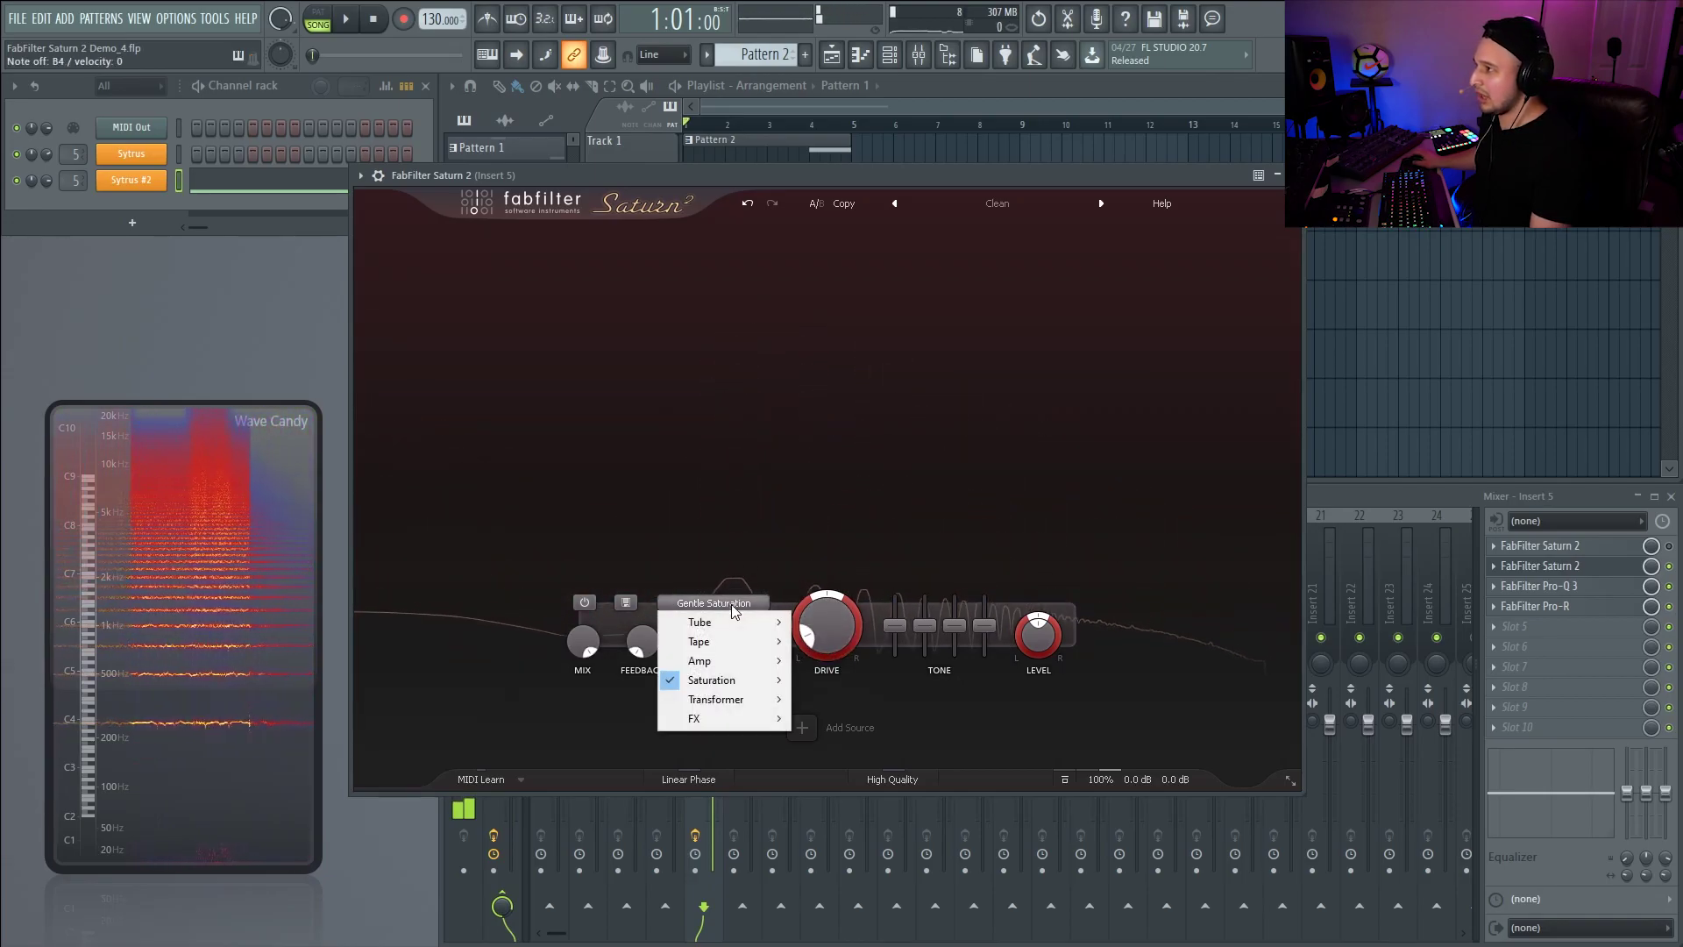
pyautogui.moveTo(737, 685)
pyautogui.click(896, 719)
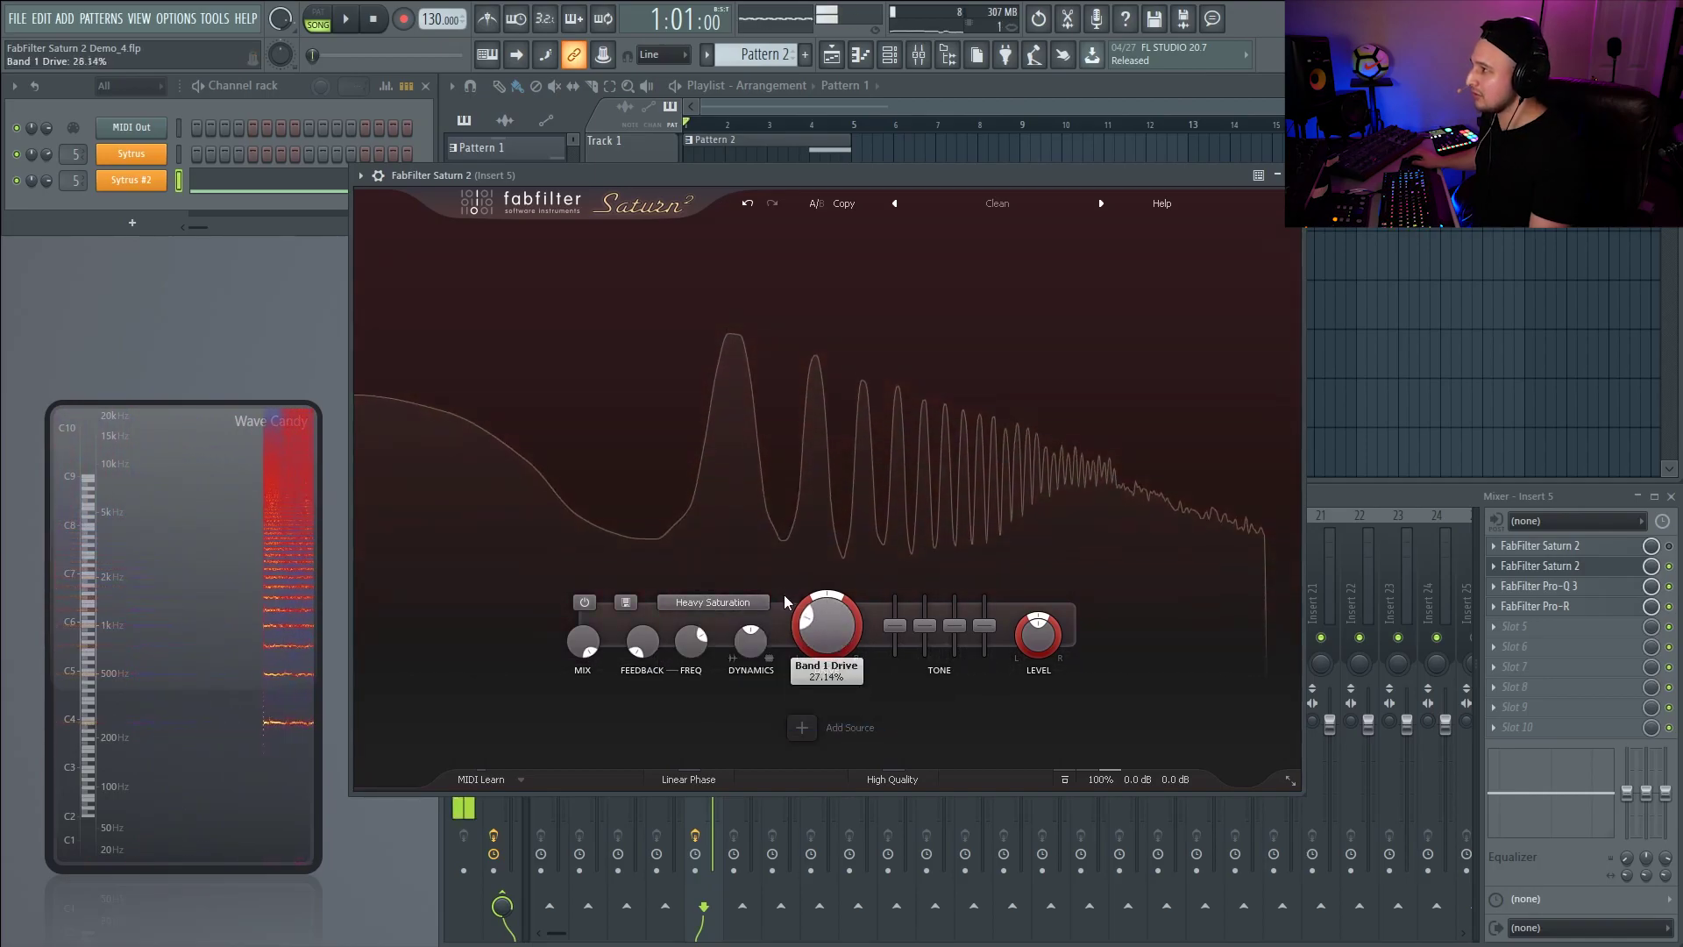
pyautogui.click(736, 603)
pyautogui.moveTo(737, 685)
pyautogui.click(877, 685)
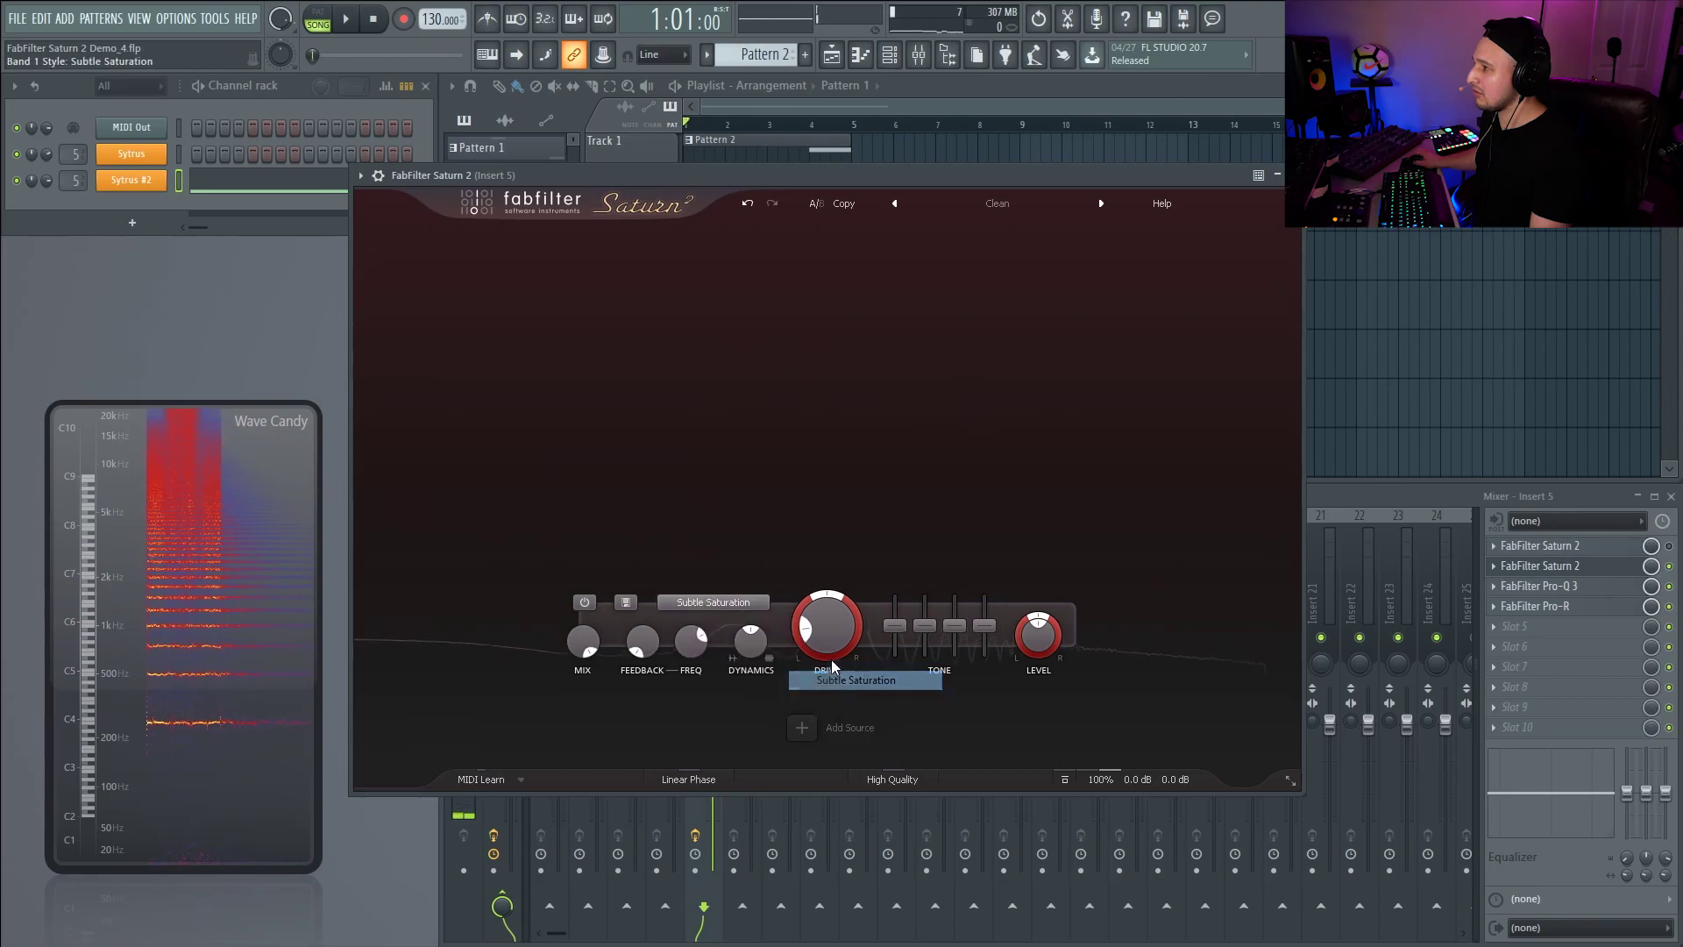
# - Switch the band to the Breakdown FX style and raise its drive to 100%
pyautogui.click(714, 602)
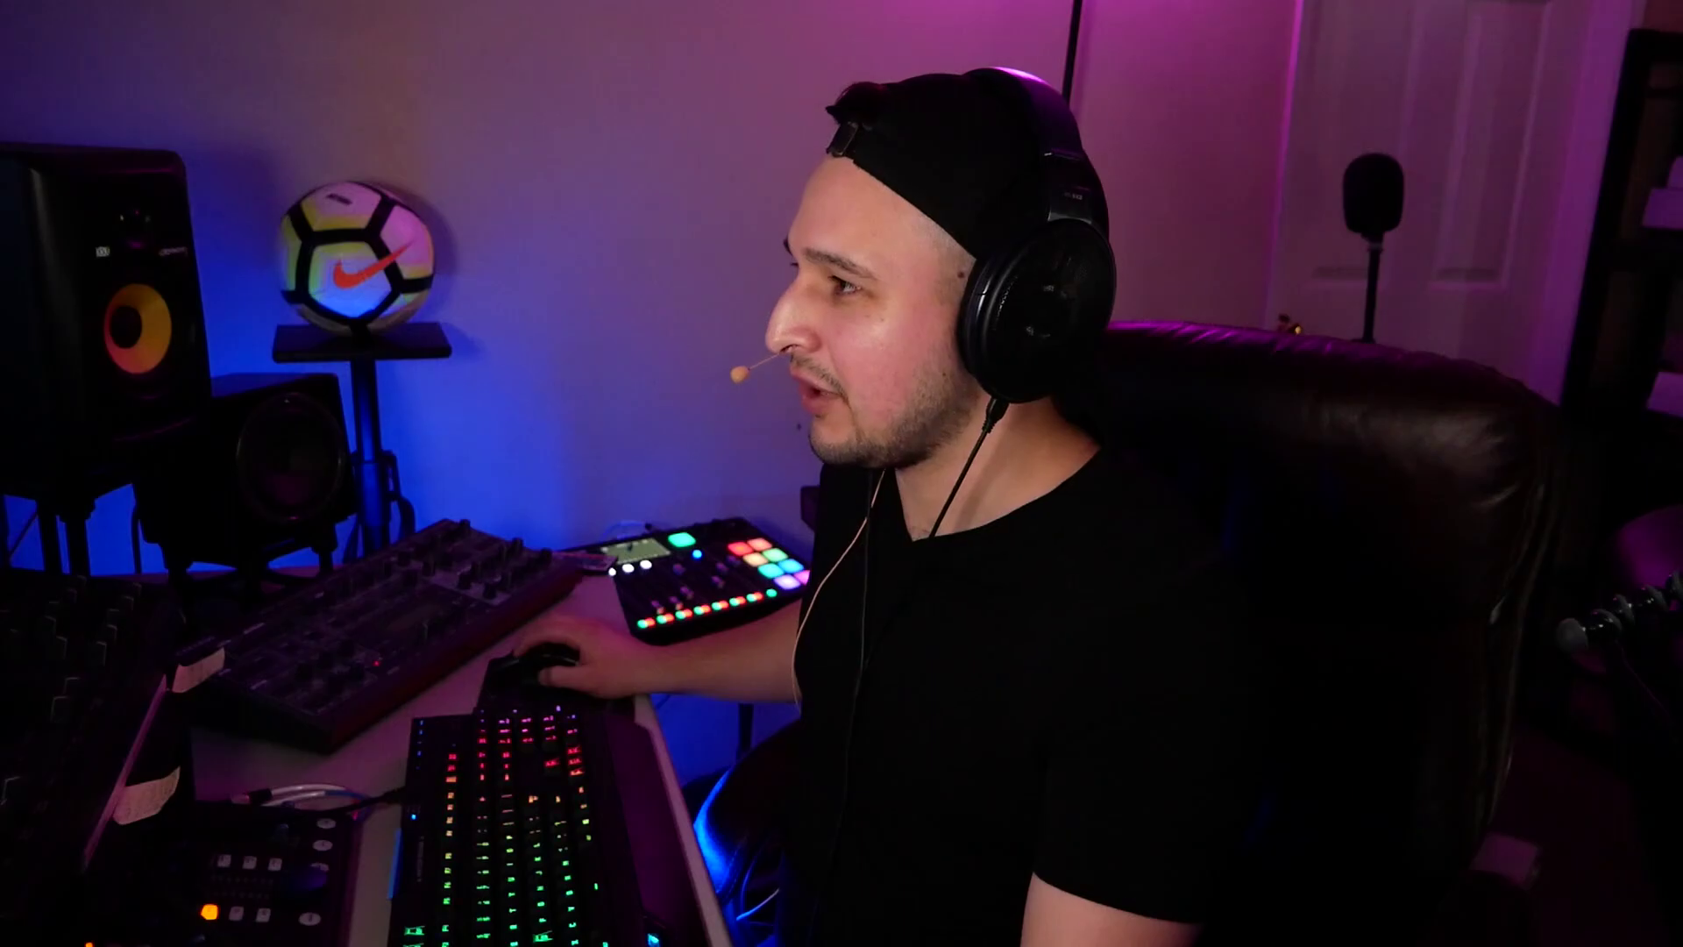
pyautogui.moveTo(734, 724)
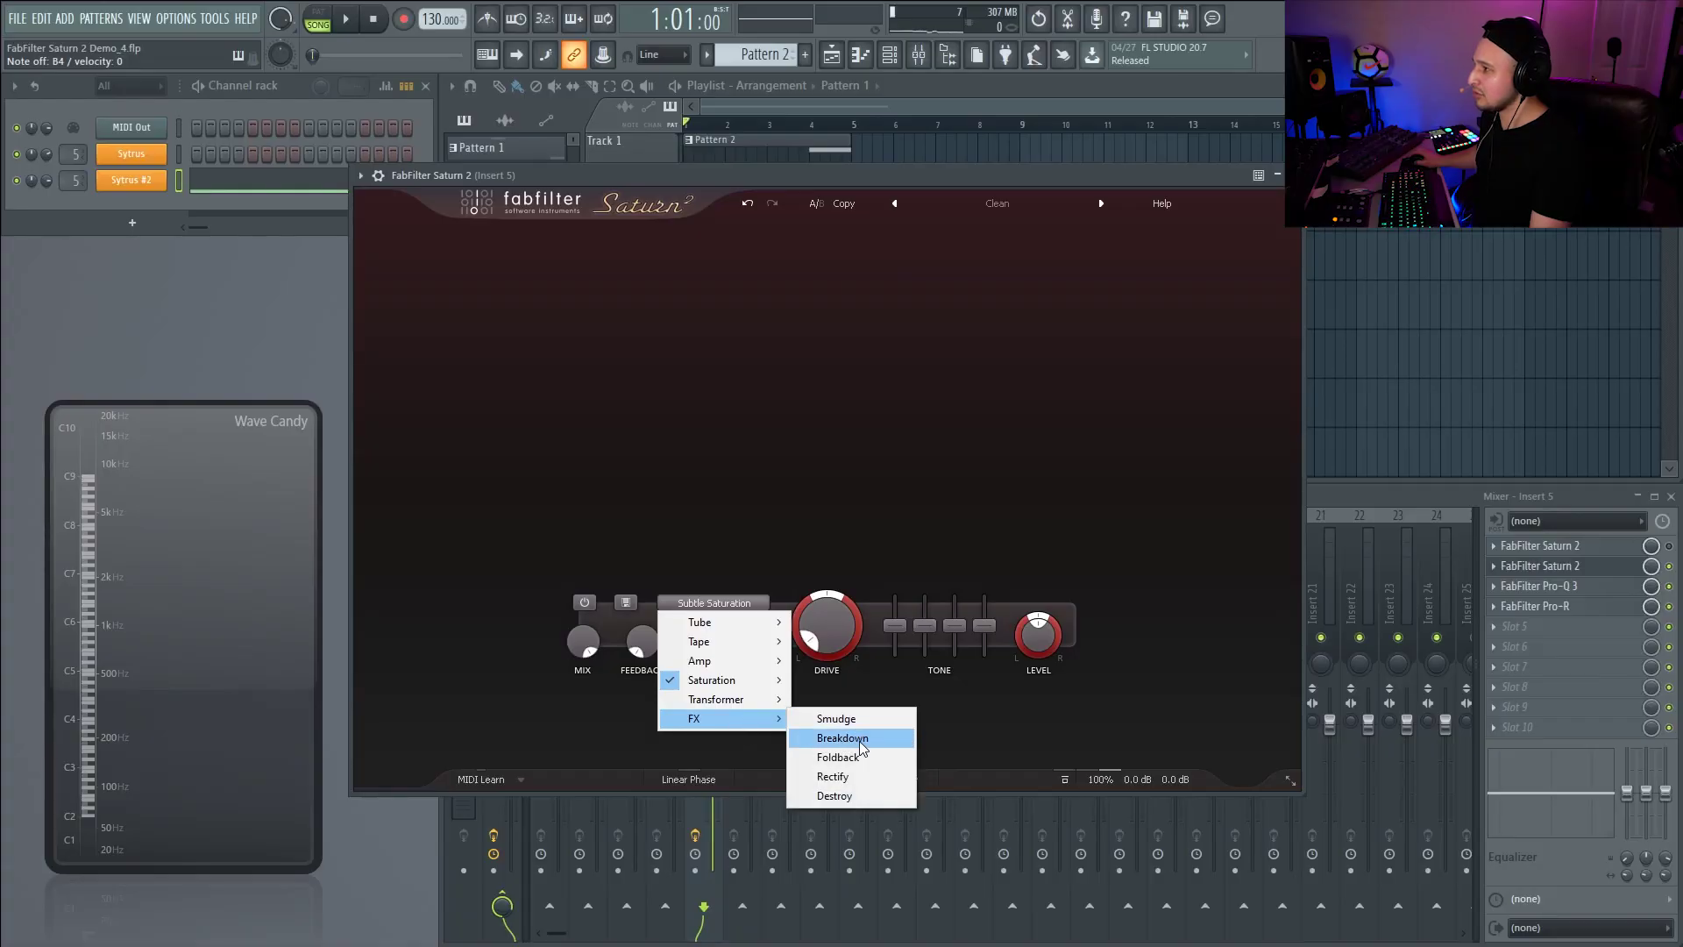
pyautogui.click(859, 740)
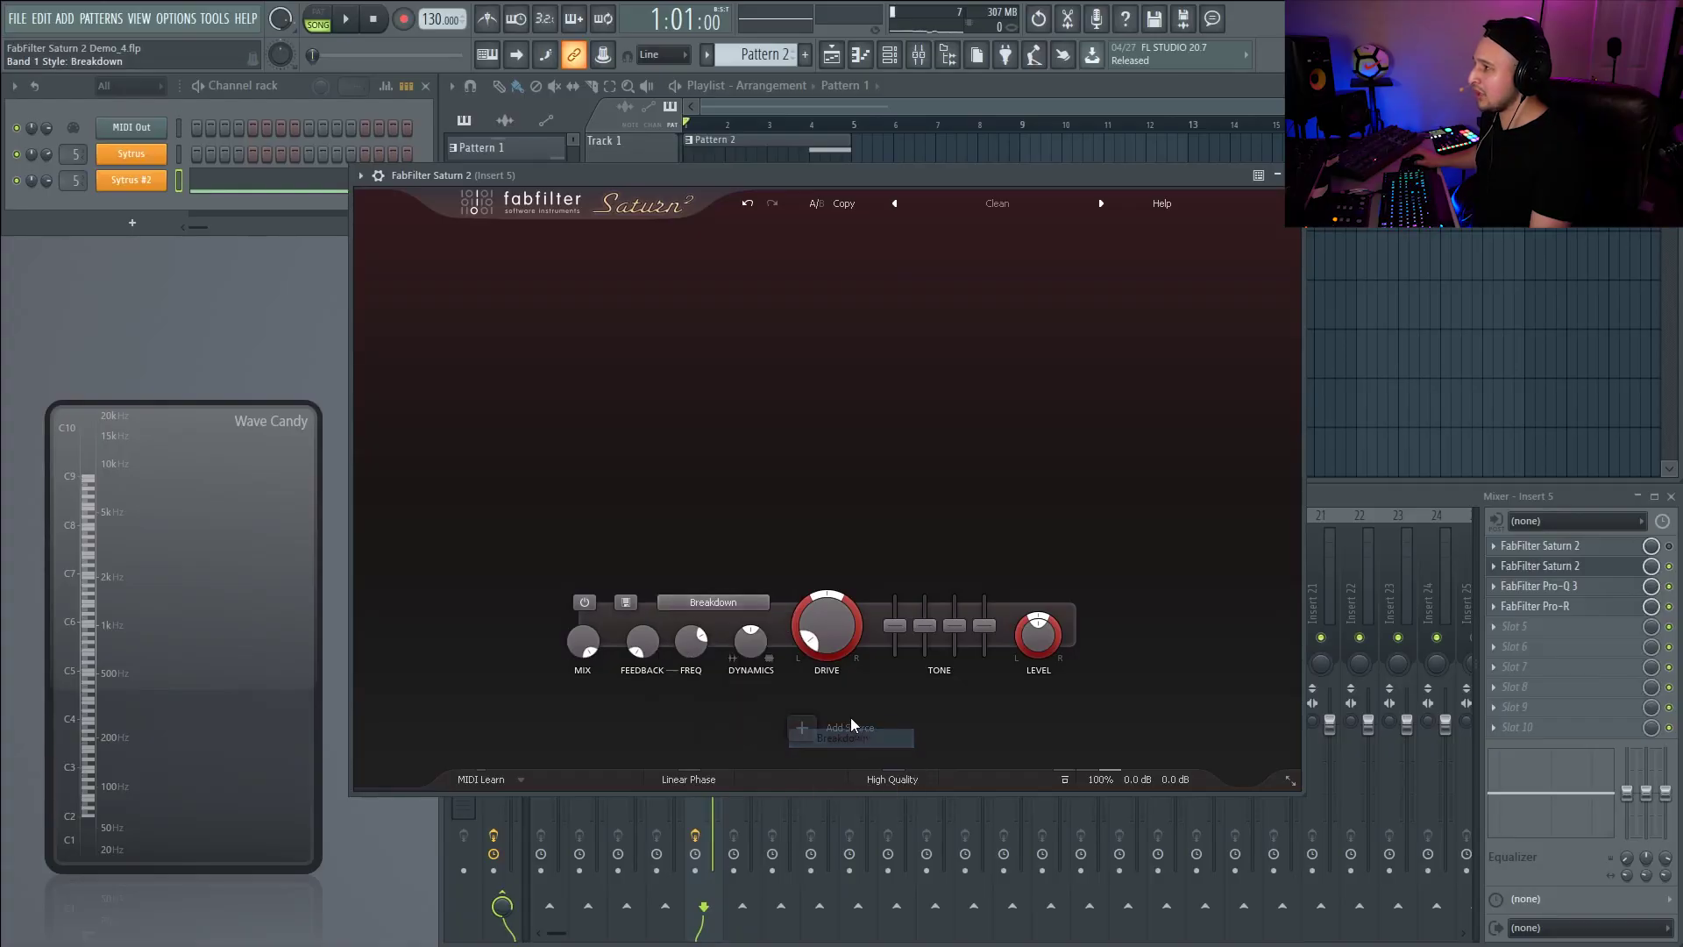
pyautogui.moveTo(823, 606); pyautogui.dragTo(647, 293)
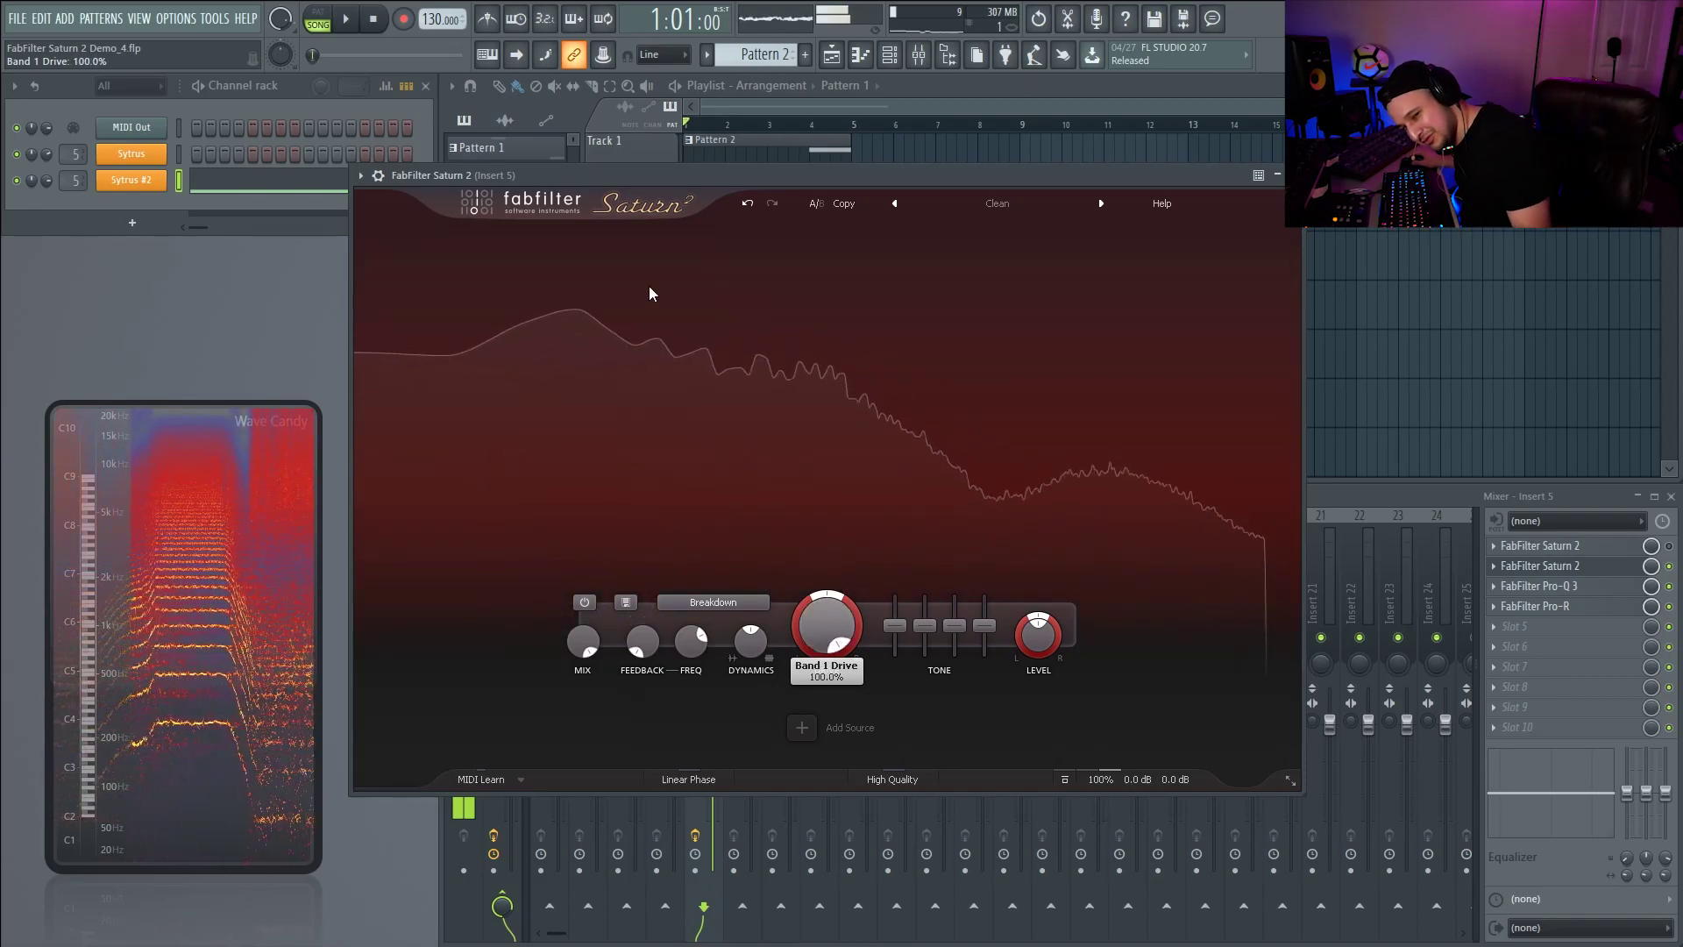
# - Switch the band to the Smudge FX style and set its drive to about 45.6%
pyautogui.moveTo(846, 637)
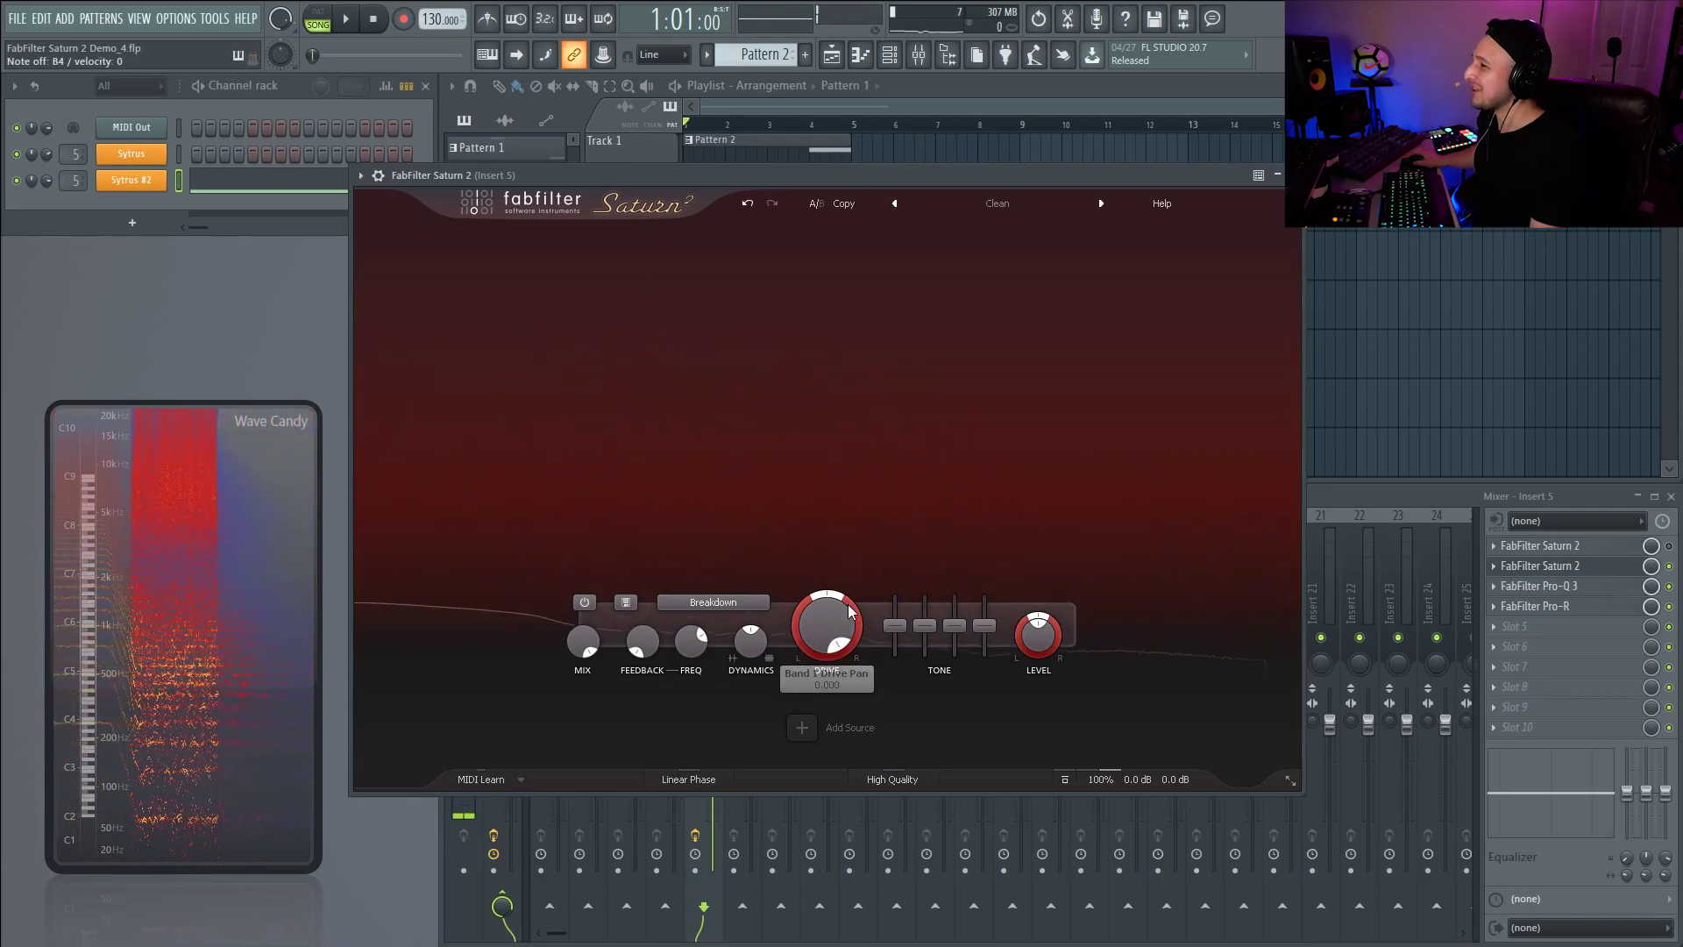
pyautogui.click(729, 604)
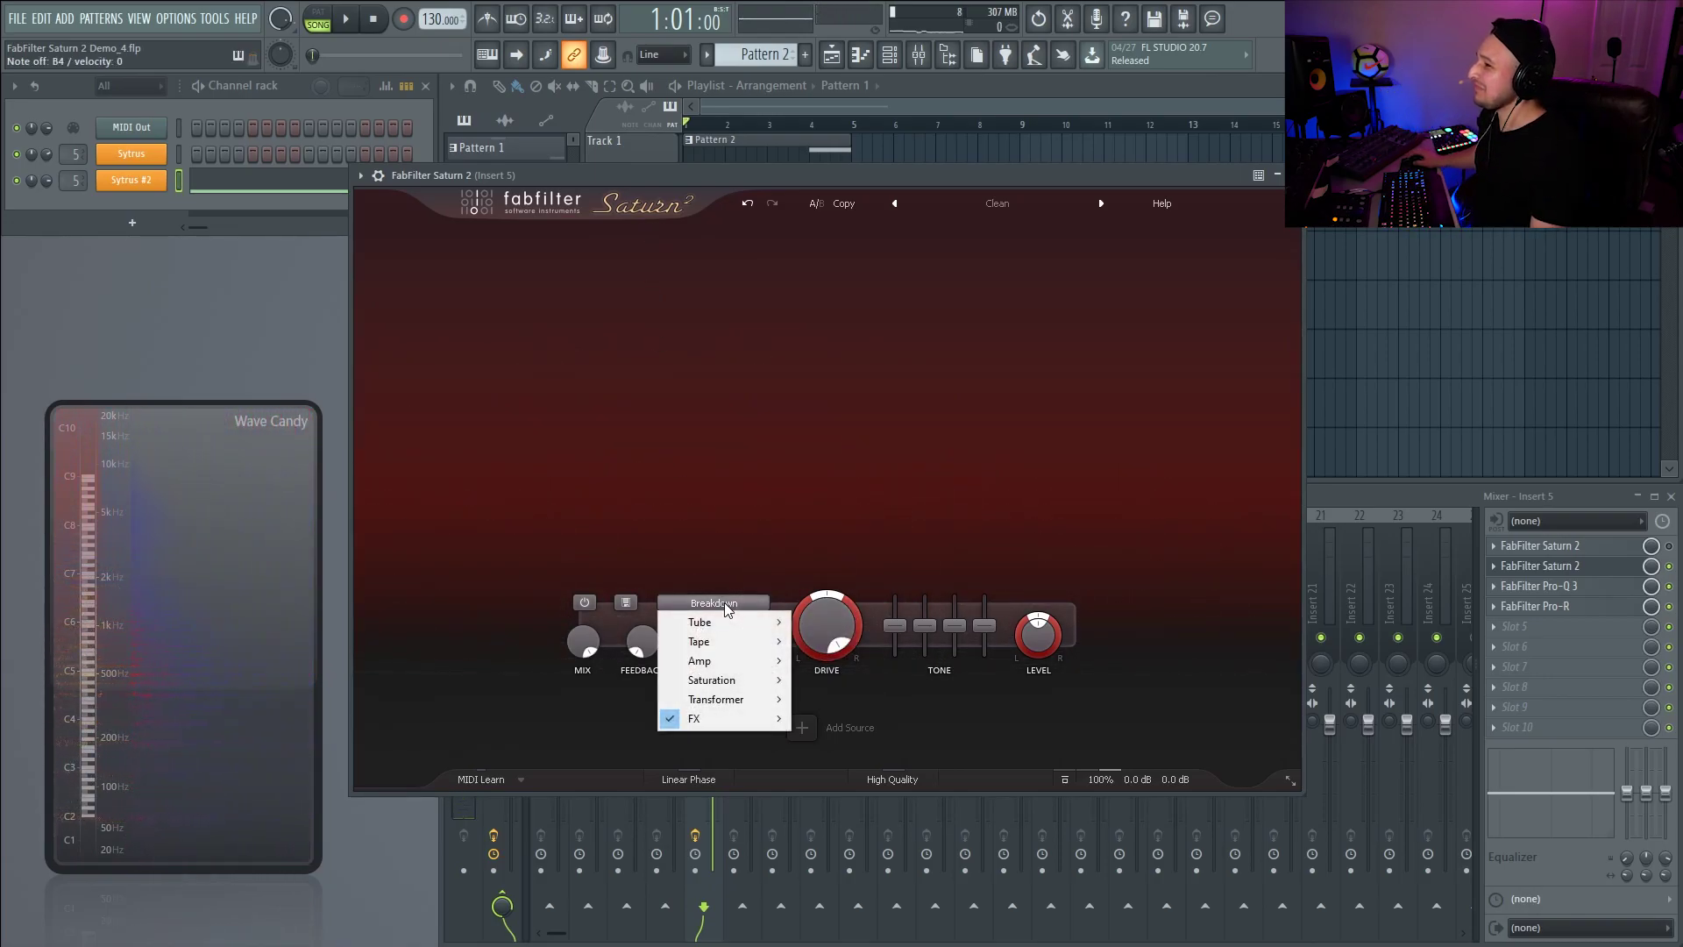
pyautogui.moveTo(737, 723)
pyautogui.click(836, 718)
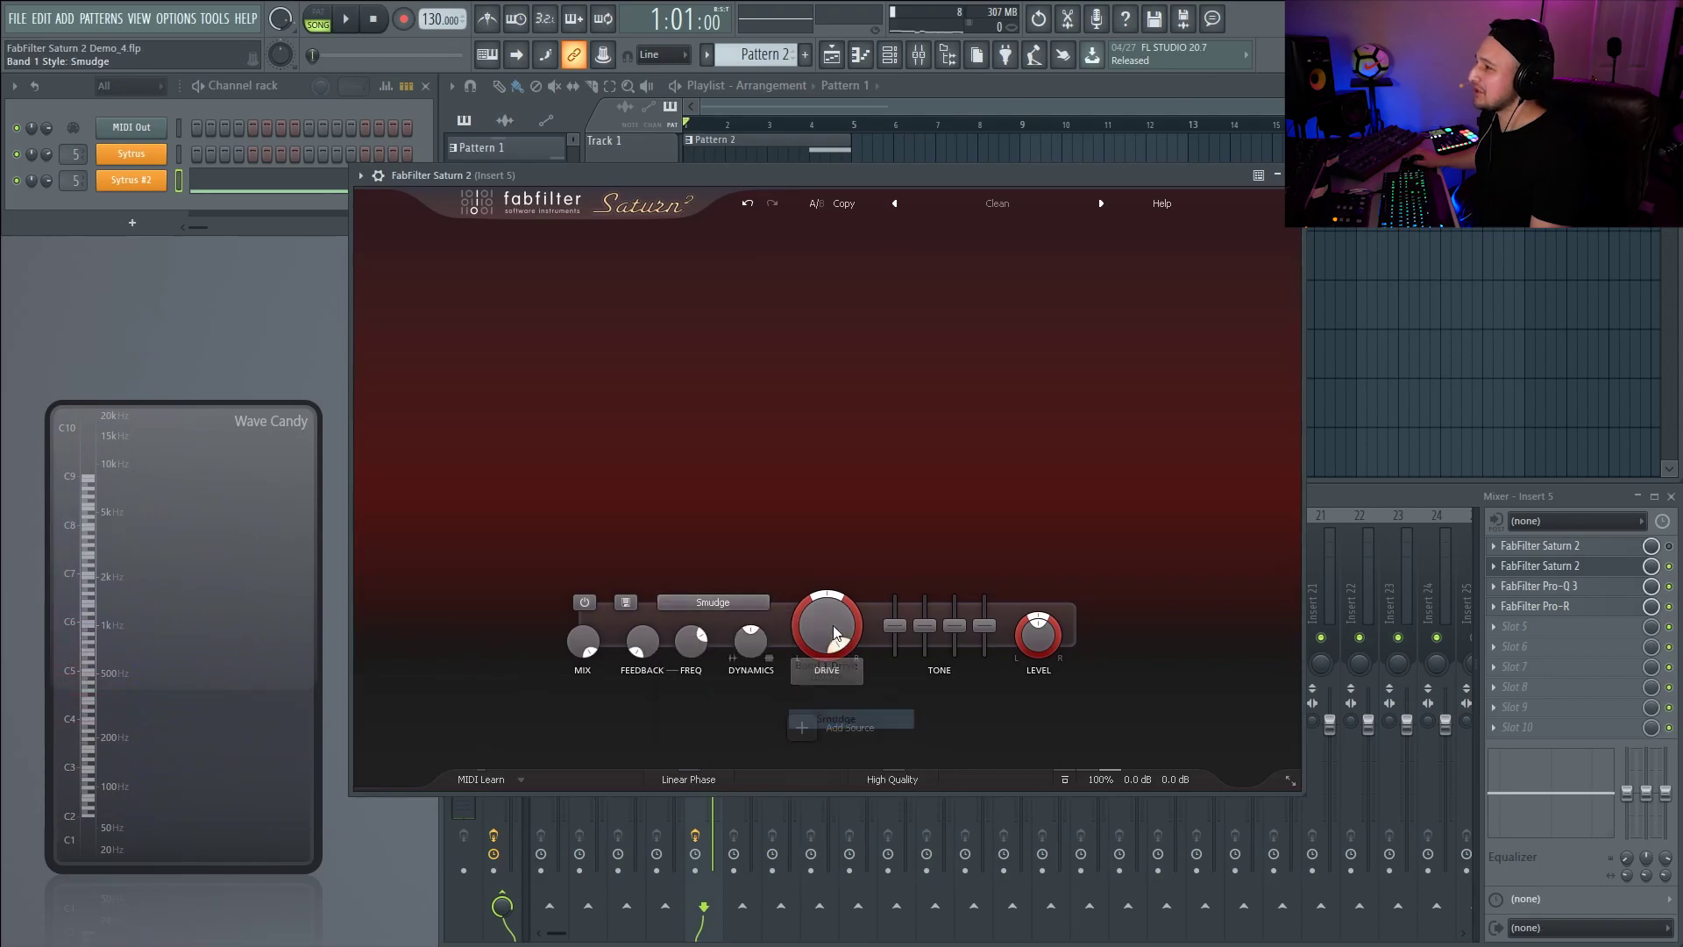
pyautogui.moveTo(791, 594)
pyautogui.mouseDown()
pyautogui.moveTo(832, 696)
pyautogui.moveTo(833, 794)
pyautogui.moveTo(798, 611)
pyautogui.moveTo(824, 723)
pyautogui.mouseUp()
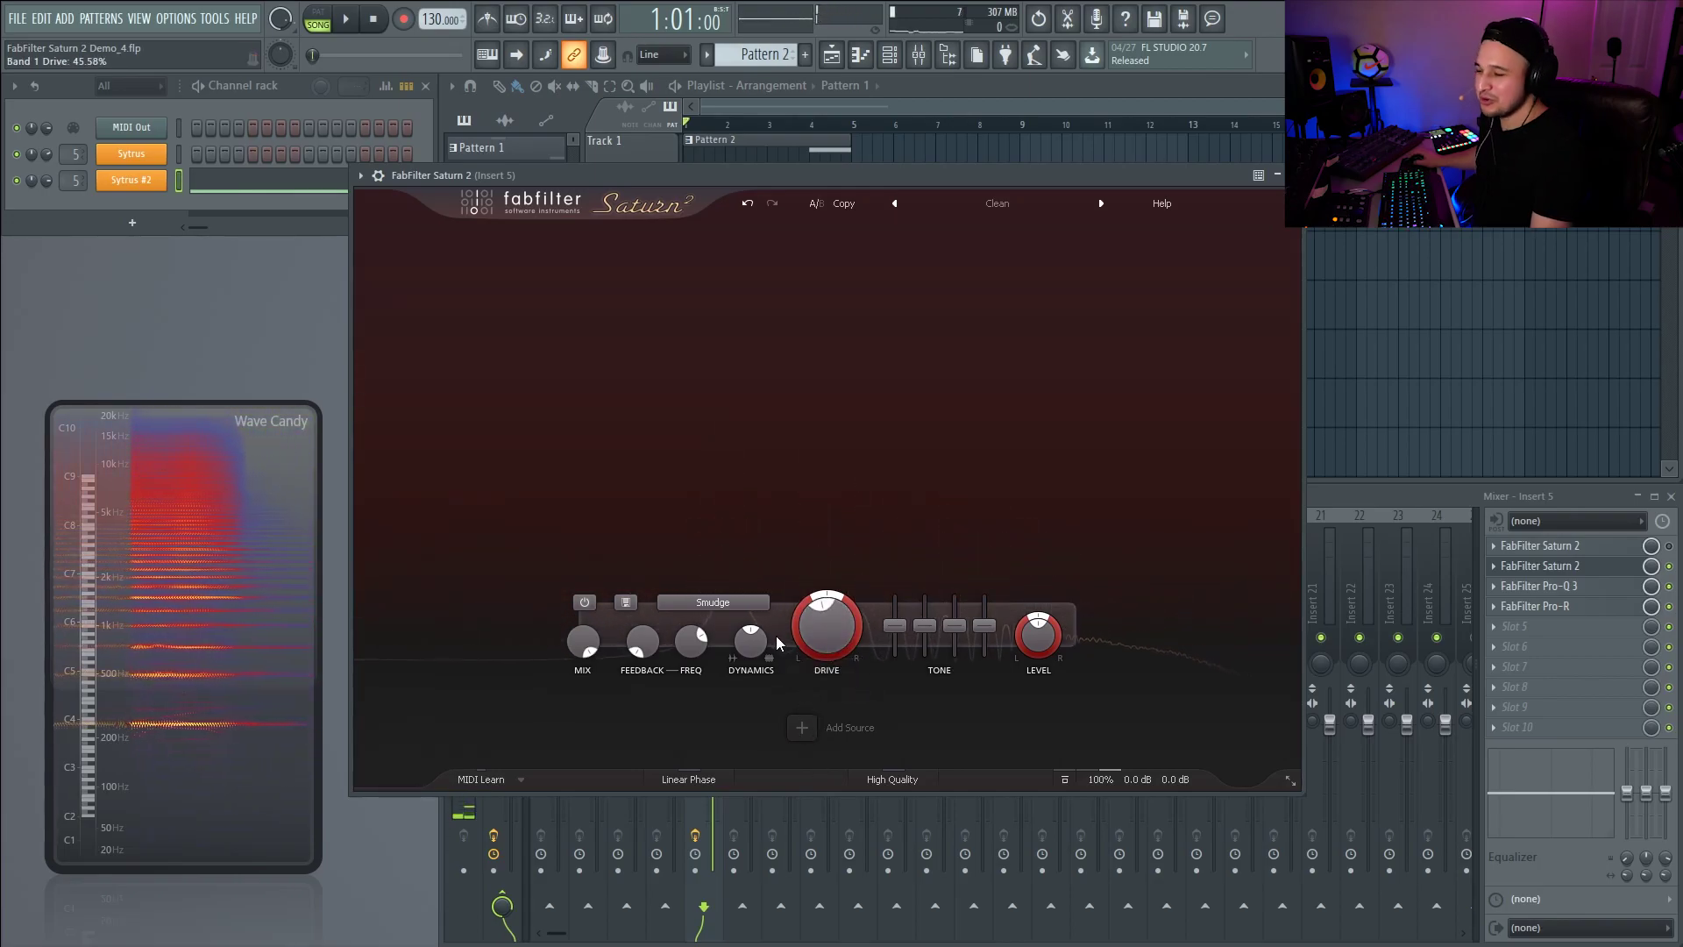
# - Switch the band to the Rectify FX style and lower its drive to 0%
pyautogui.click(728, 602)
pyautogui.moveTo(725, 727)
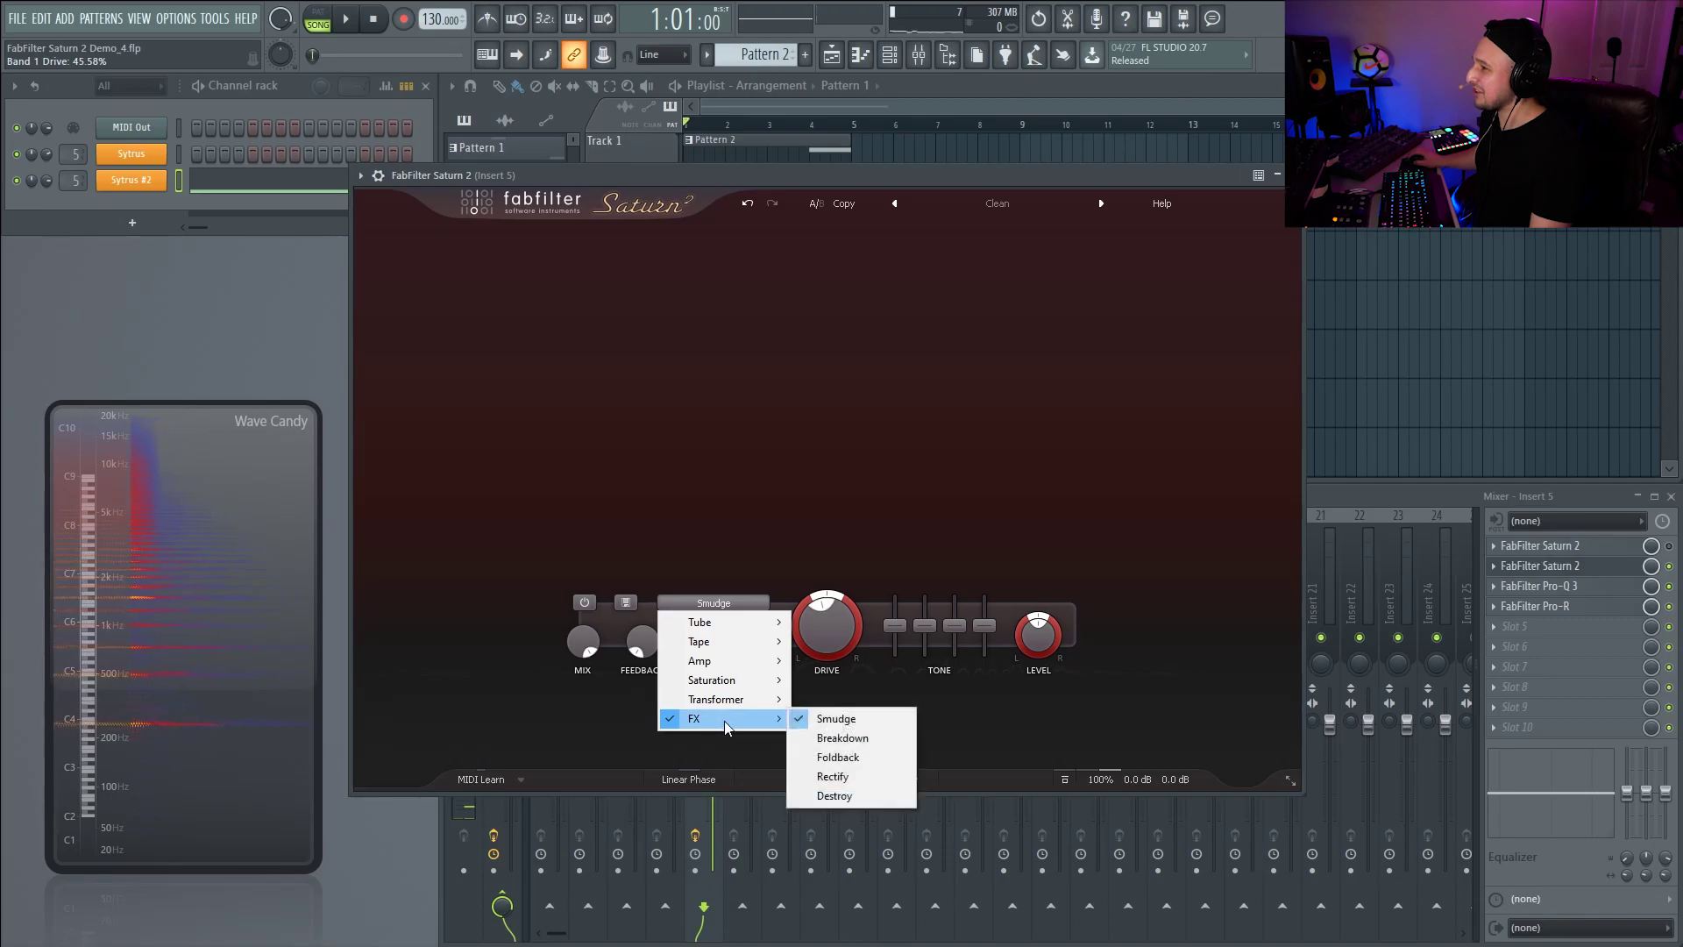
pyautogui.click(850, 777)
pyautogui.moveTo(828, 617); pyautogui.dragTo(813, 735)
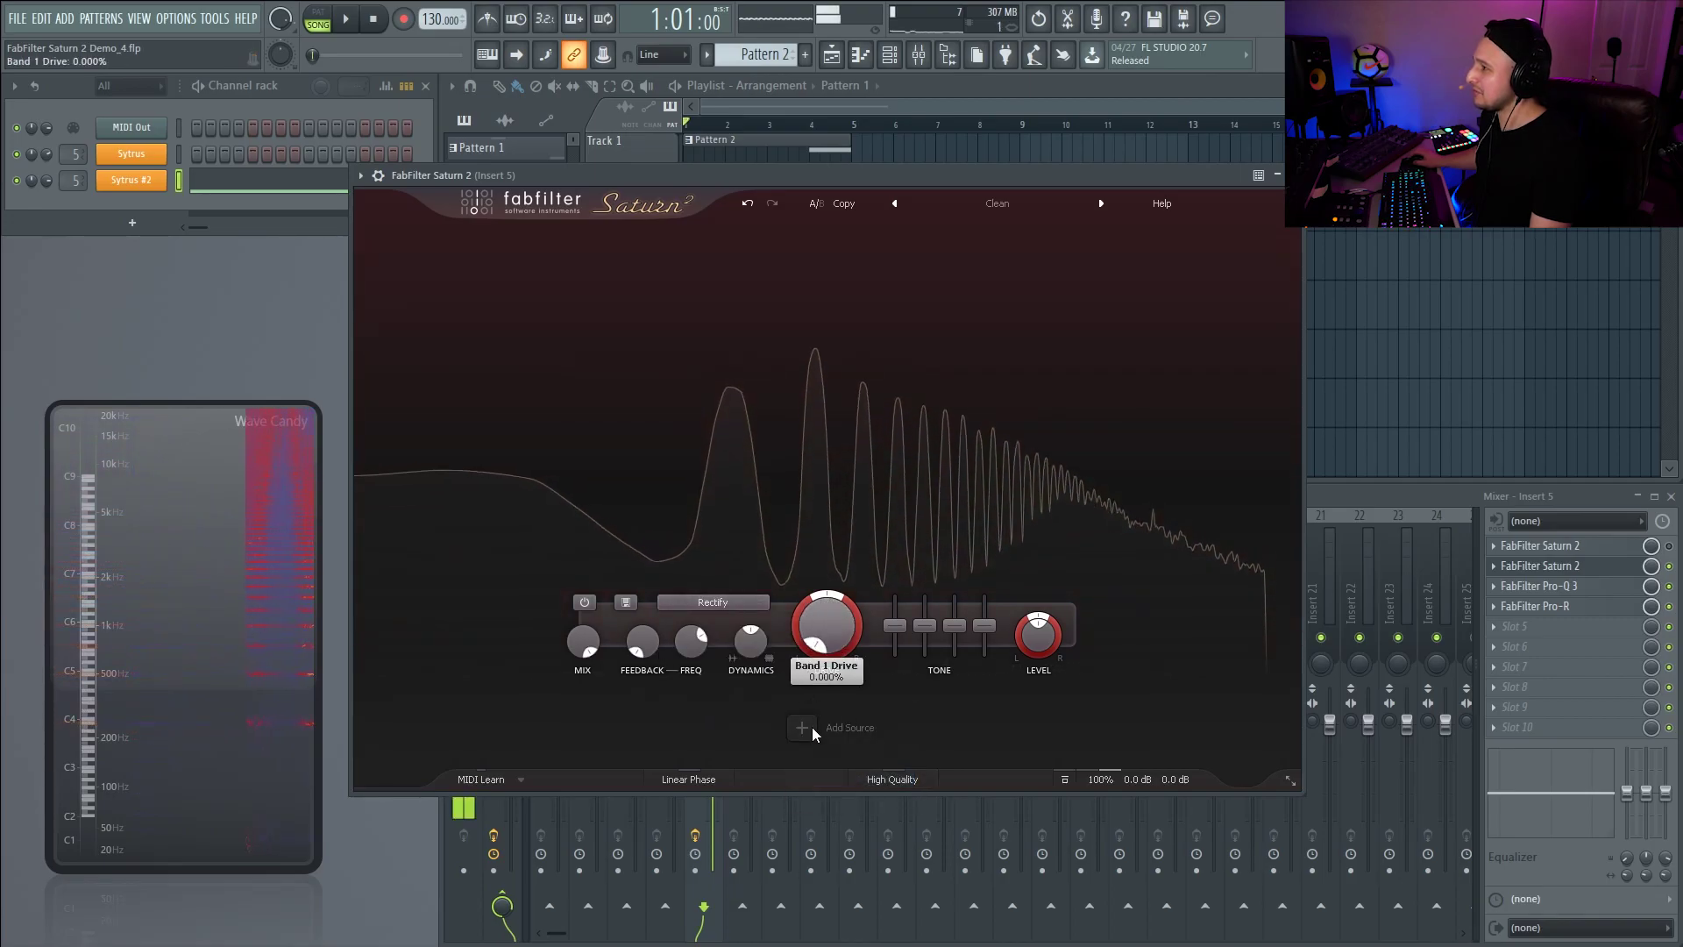
pyautogui.moveTo(786, 631); pyautogui.dragTo(786, 711)
# - Switch the band to the Destroy FX style and set its drive to about 9.4%
pyautogui.click(712, 603)
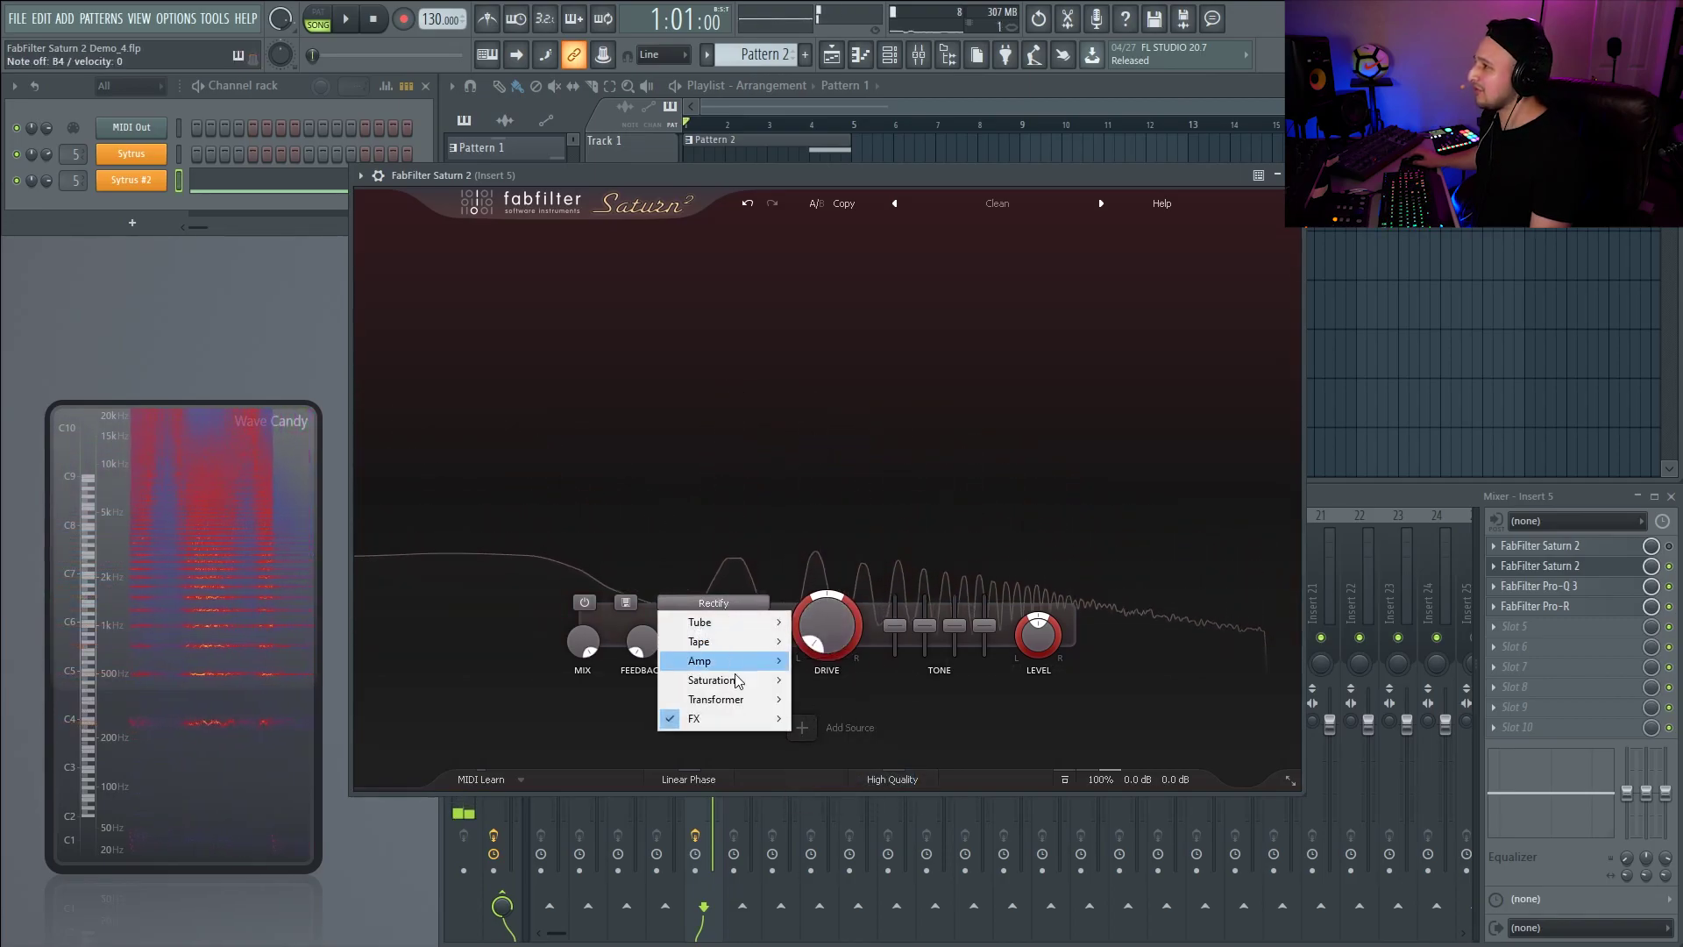
pyautogui.moveTo(731, 727)
pyautogui.click(834, 795)
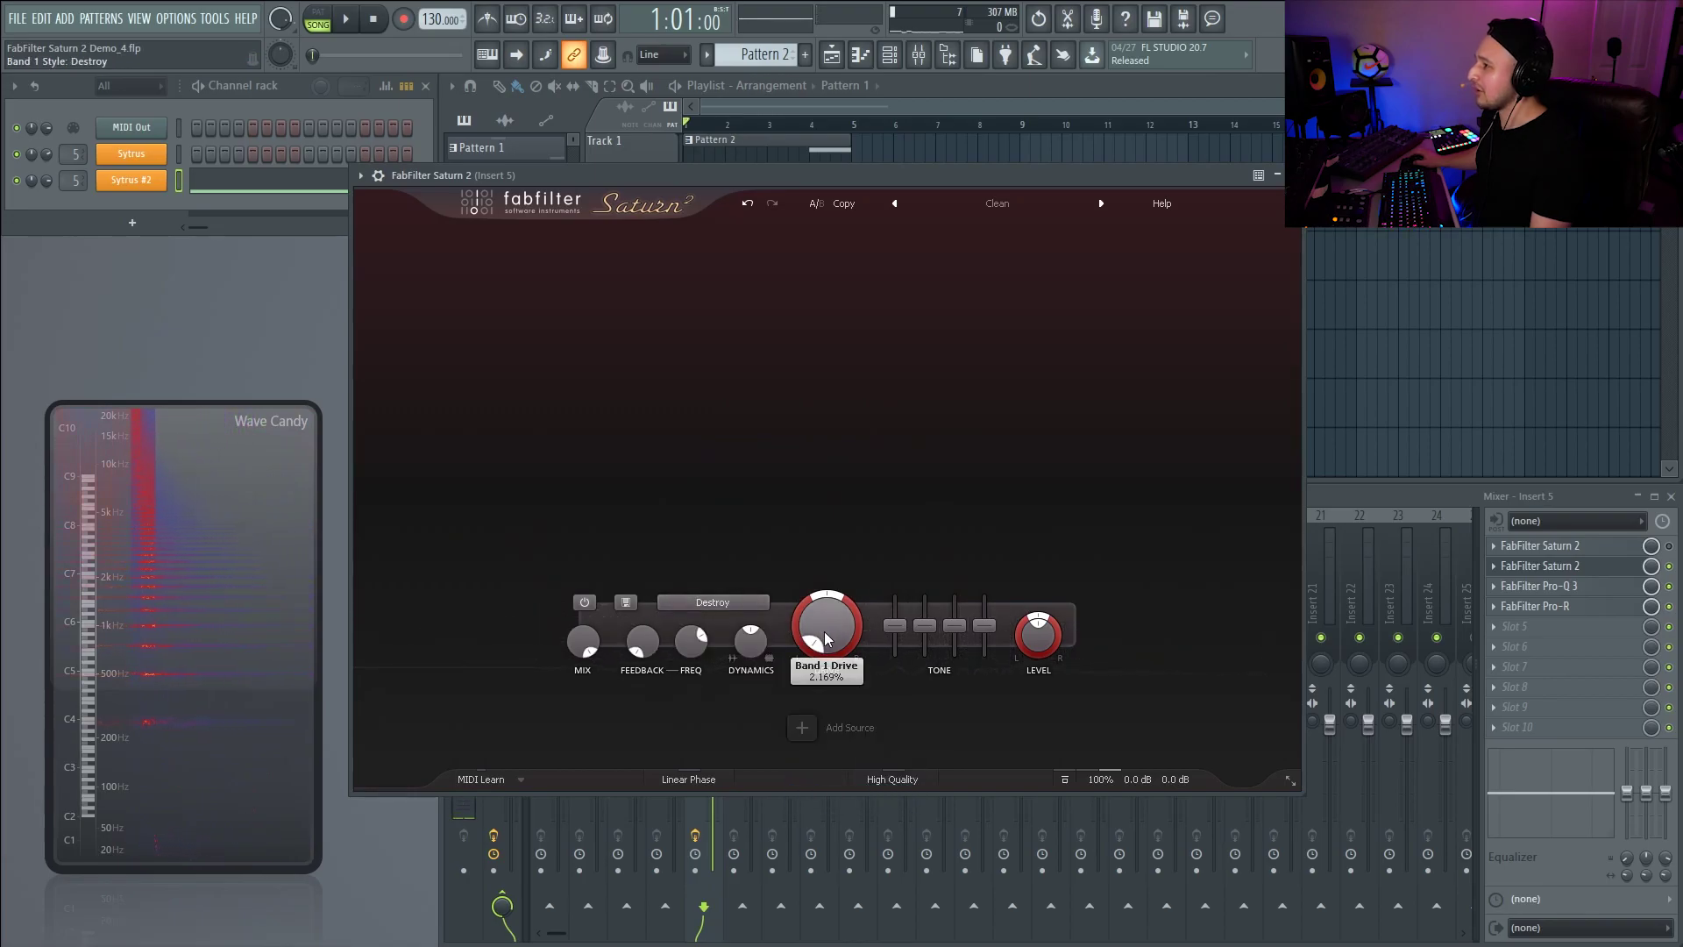
pyautogui.moveTo(824, 631)
pyautogui.mouseDown()
pyautogui.moveTo(815, 614)
pyautogui.moveTo(811, 636)
pyautogui.mouseUp()
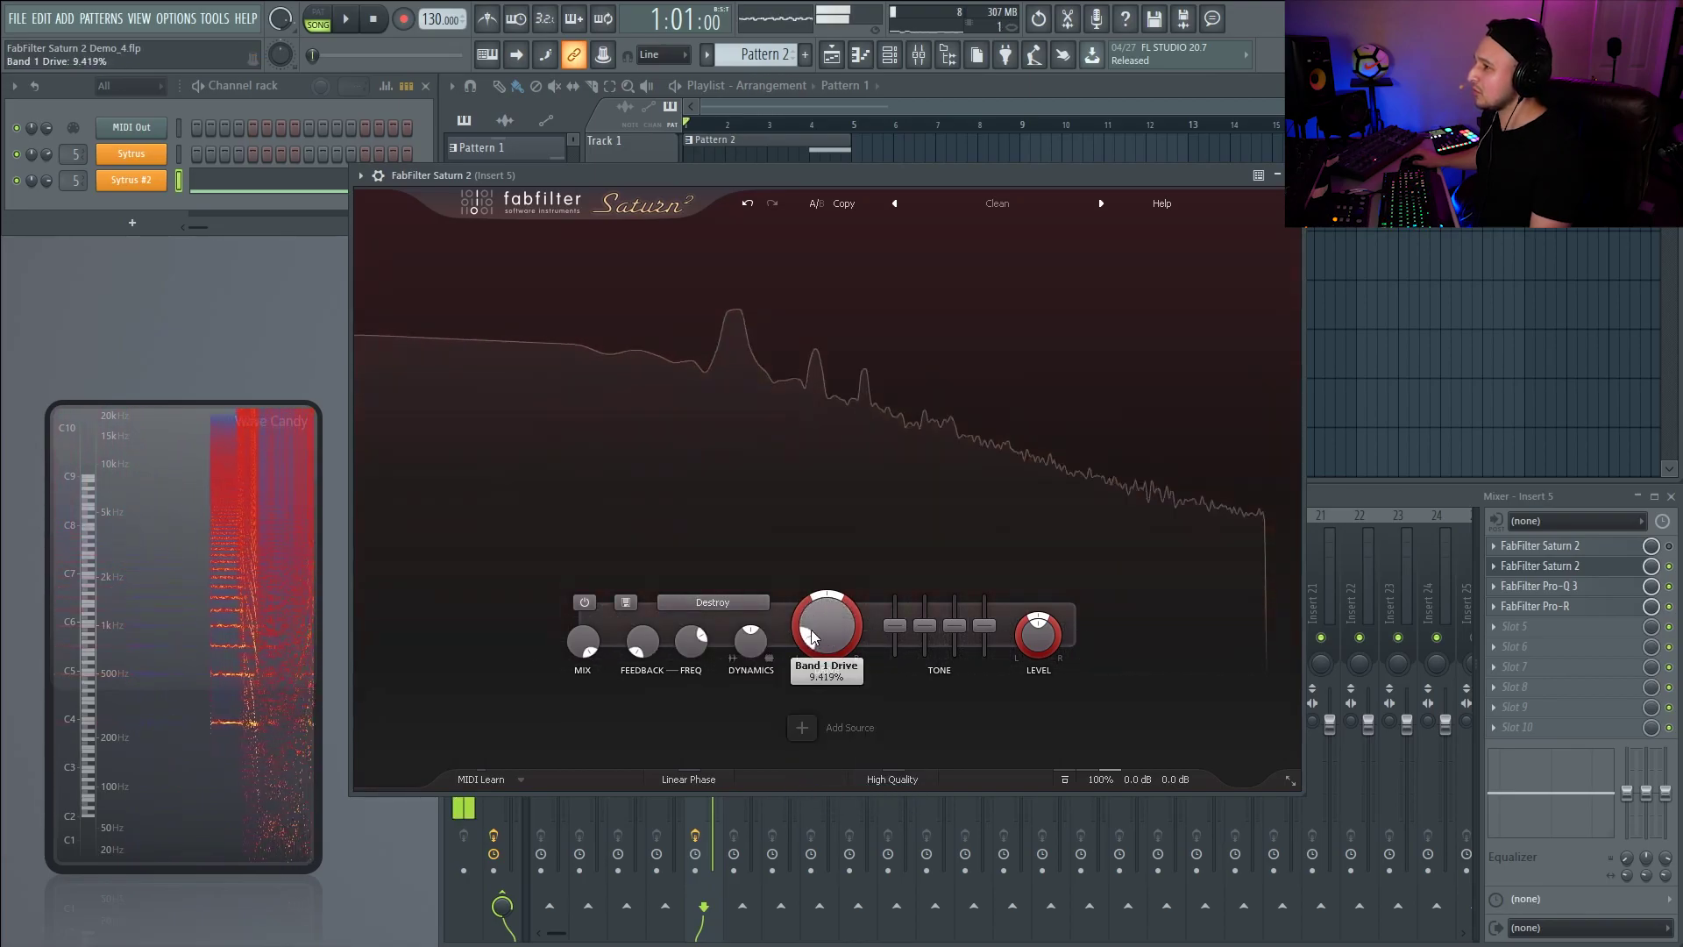
# - Find the original FabFilter Saturn by searching for SATURN and load its VST3 version into mixer effect slot 8
pyautogui.click(1661, 673)
pyautogui.press('F8')
pyautogui.press('F8')
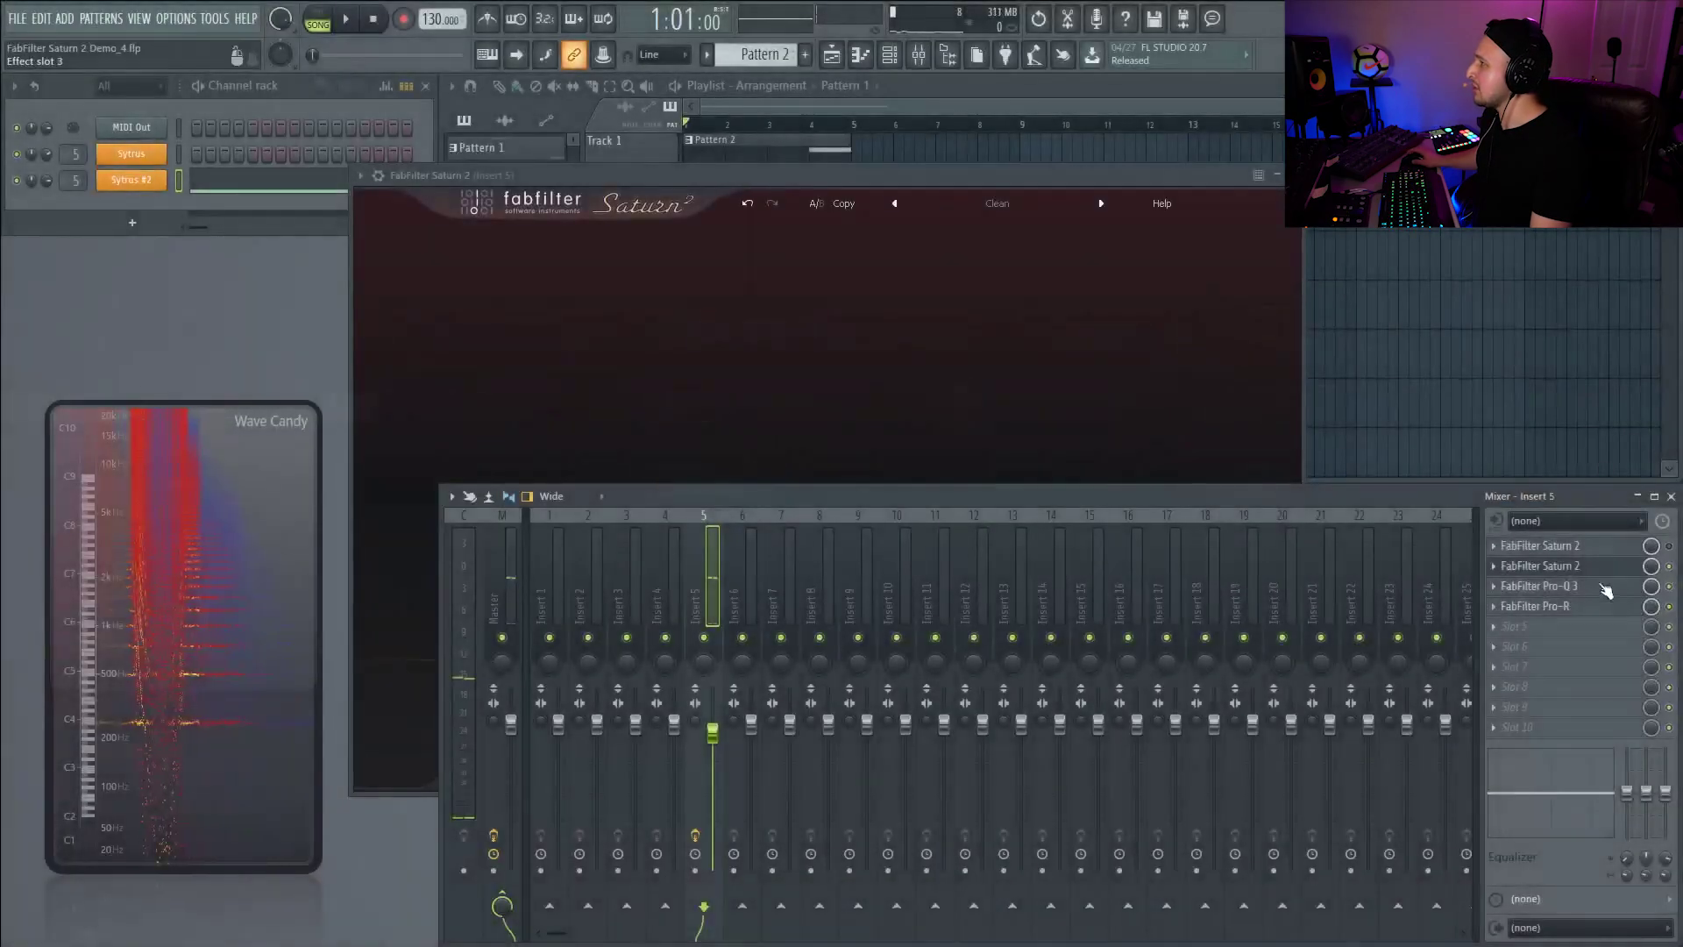
pyautogui.click(1554, 653)
pyautogui.click(1521, 607)
pyautogui.click(1521, 608)
pyautogui.click(1236, 43)
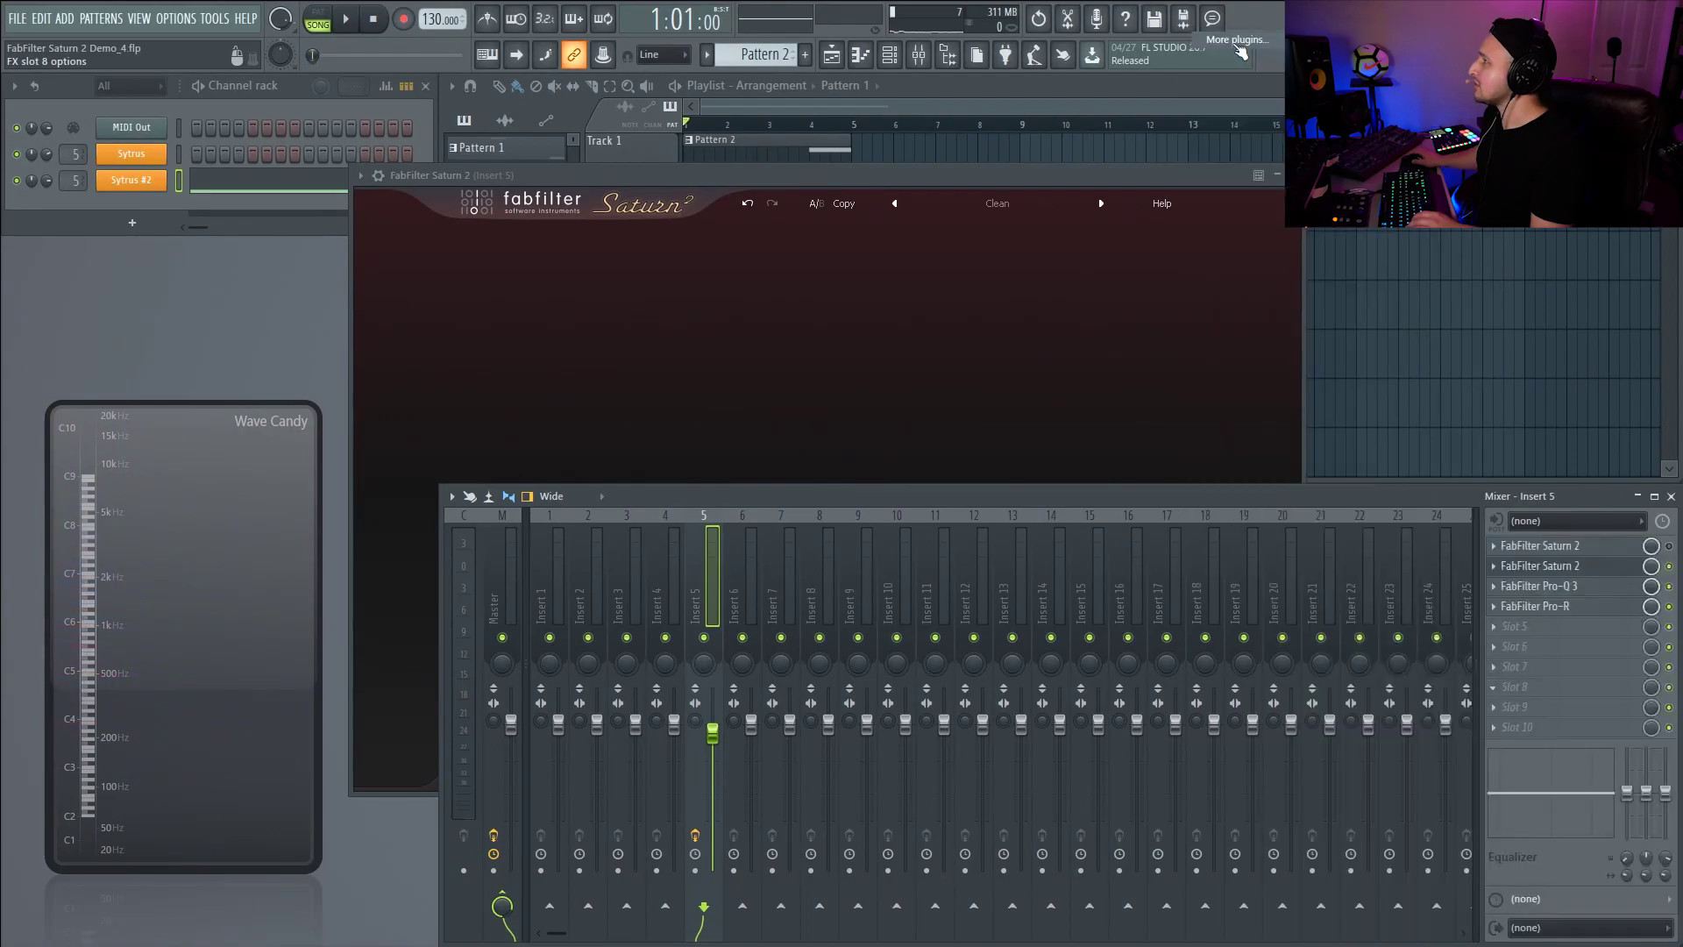
pyautogui.write('SATT')
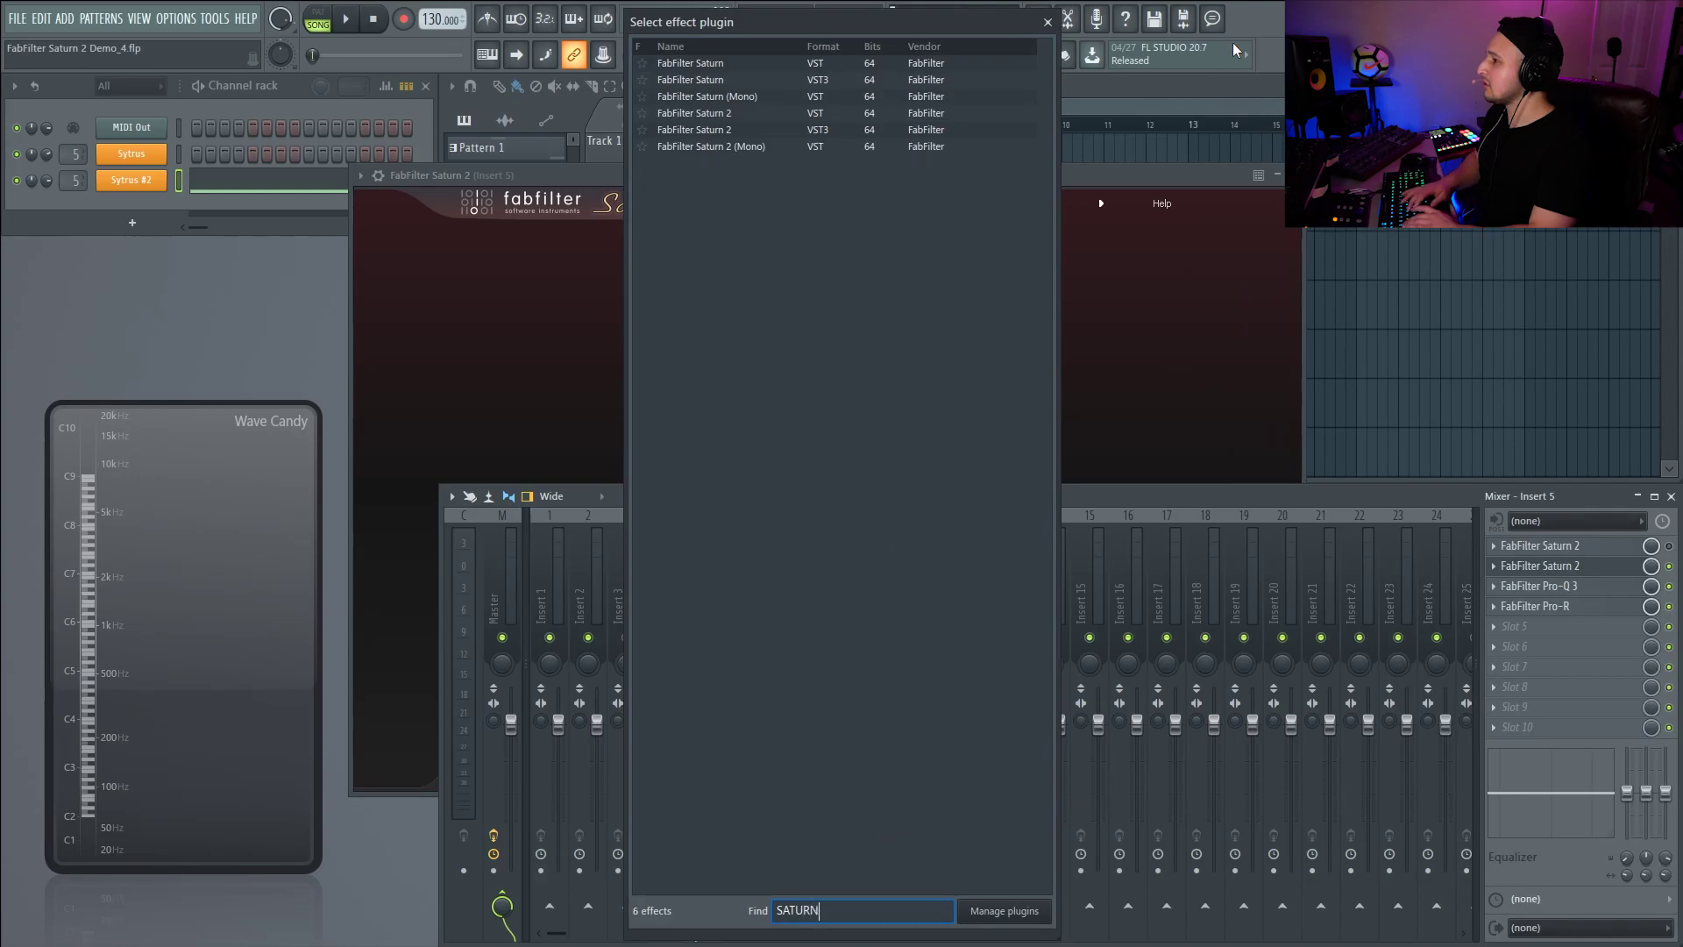
pyautogui.doubleClick(708, 80)
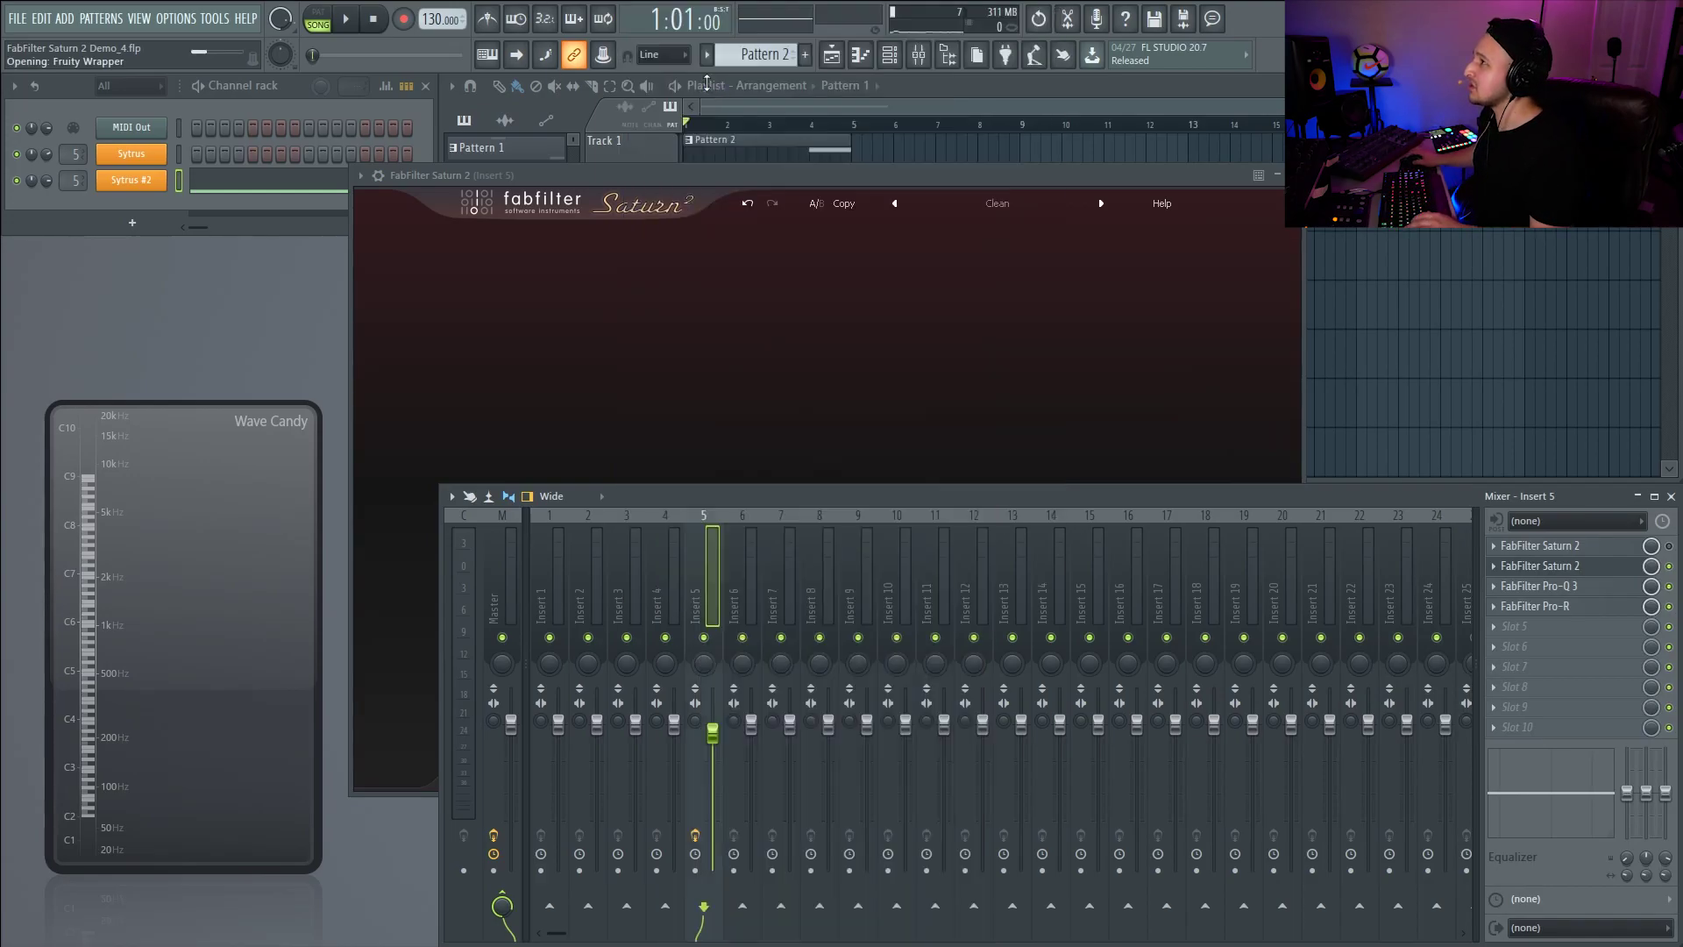
# - Bypass the second Saturn 2 and move the original FabFilter Saturn up to effect slot 3, before Pro-Q 3
pyautogui.moveTo(508, 239); pyautogui.dragTo(852, 296)
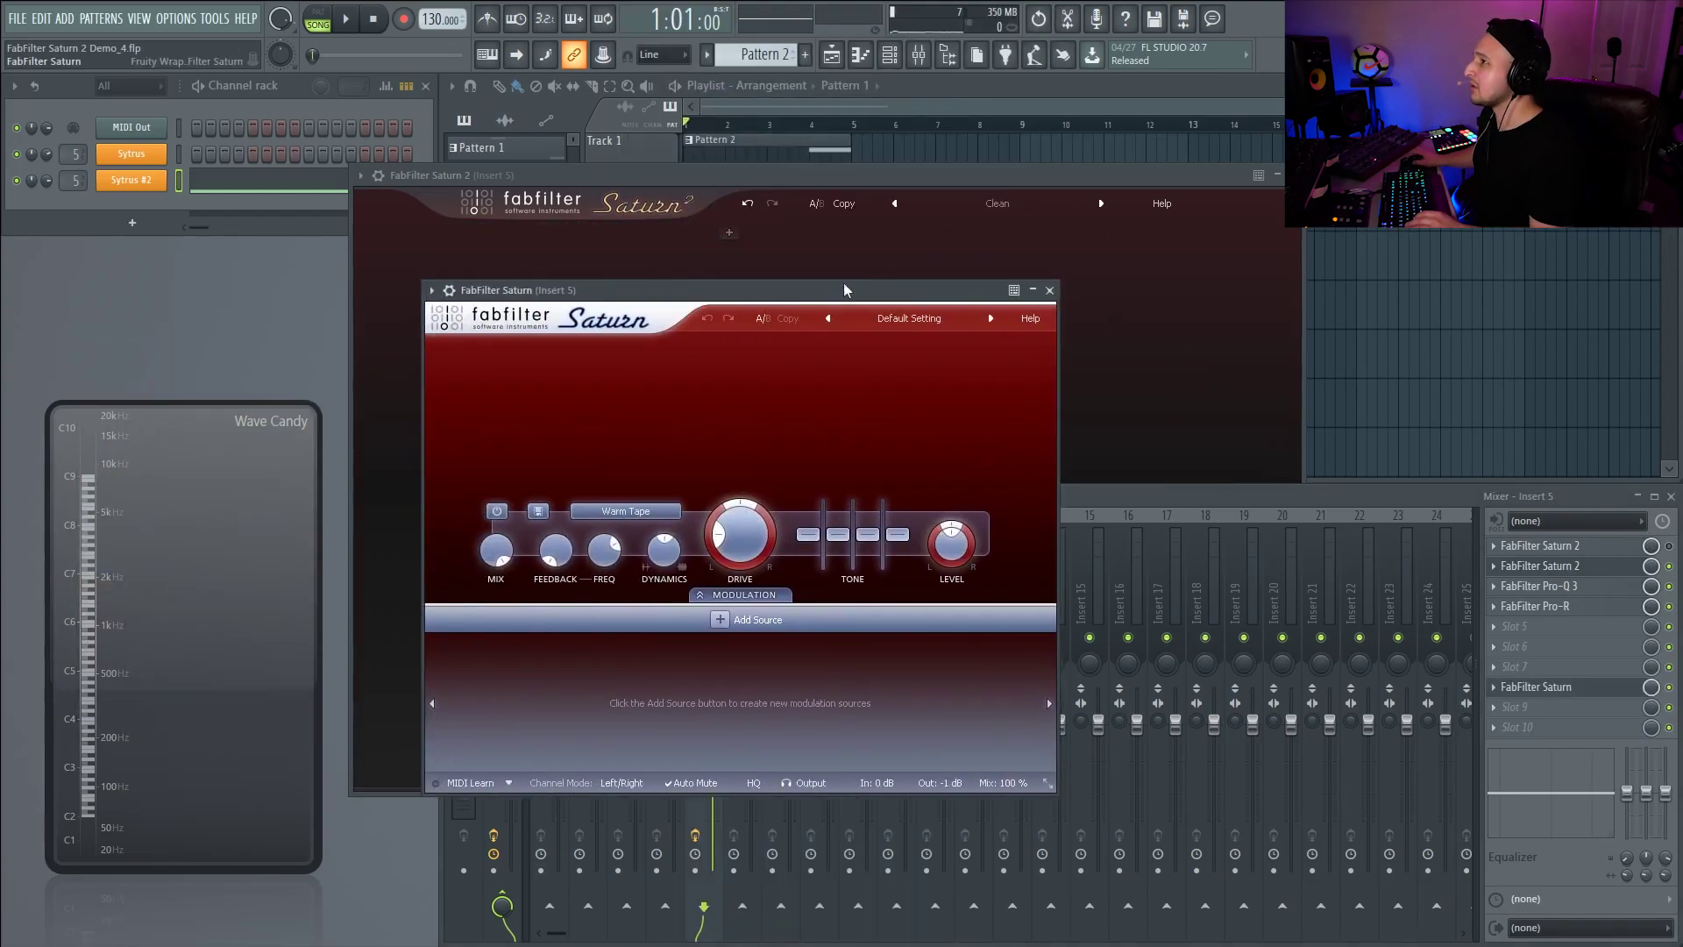
pyautogui.click(1673, 568)
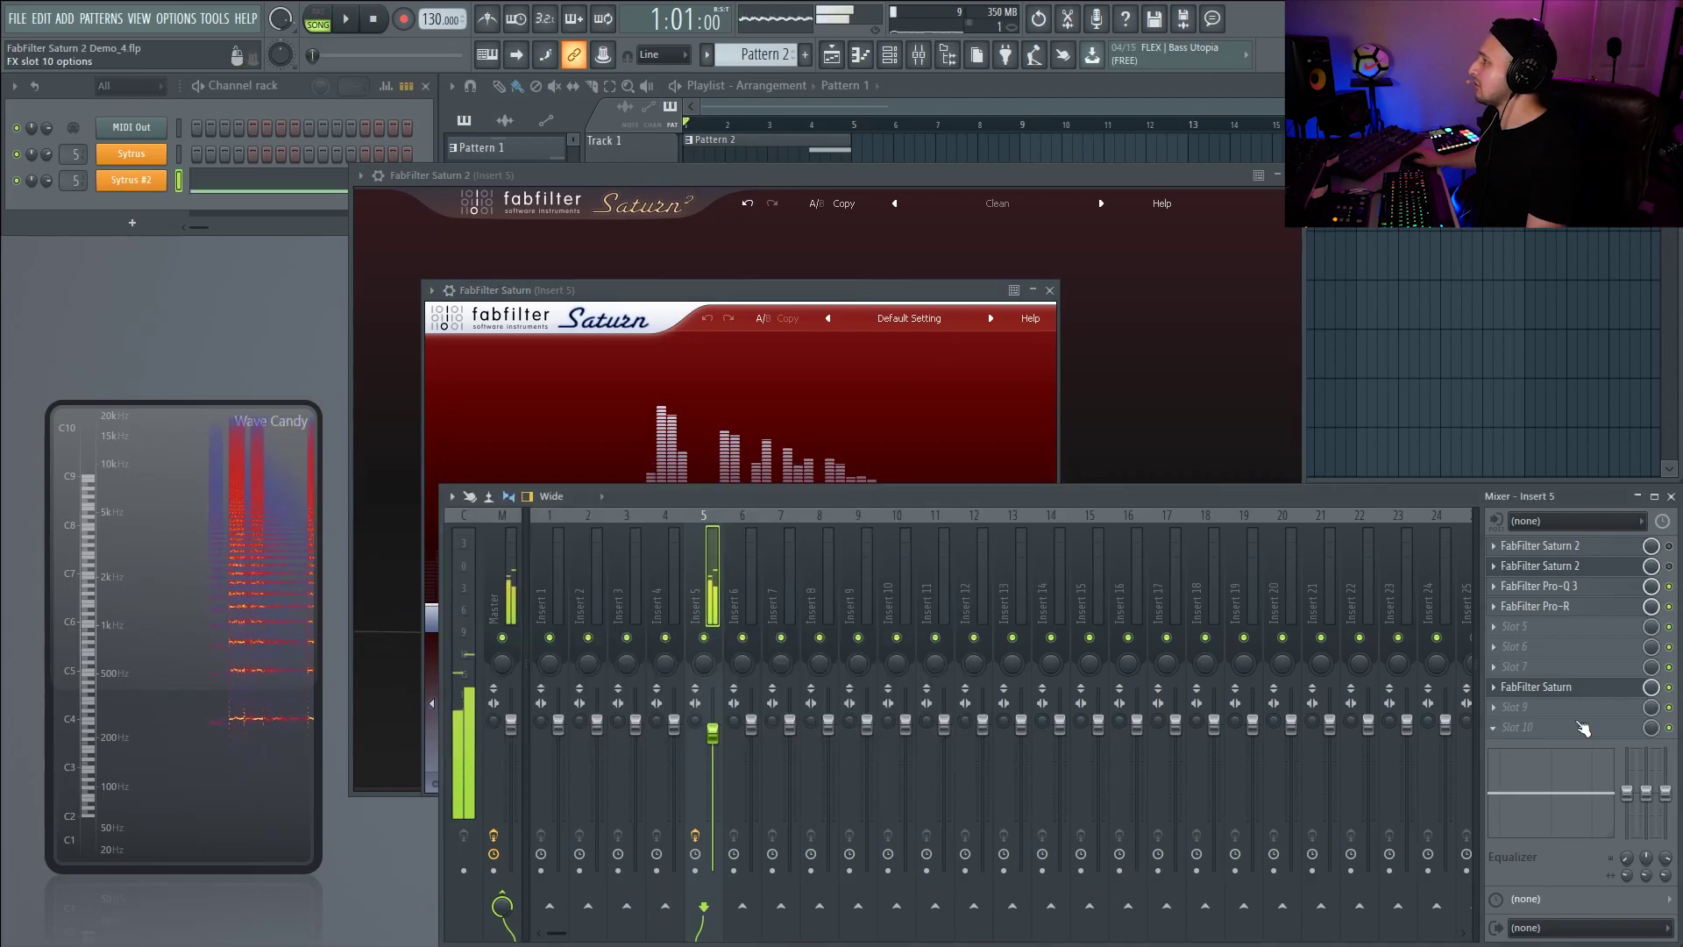
pyautogui.moveTo(1572, 694); pyautogui.dragTo(1568, 586)
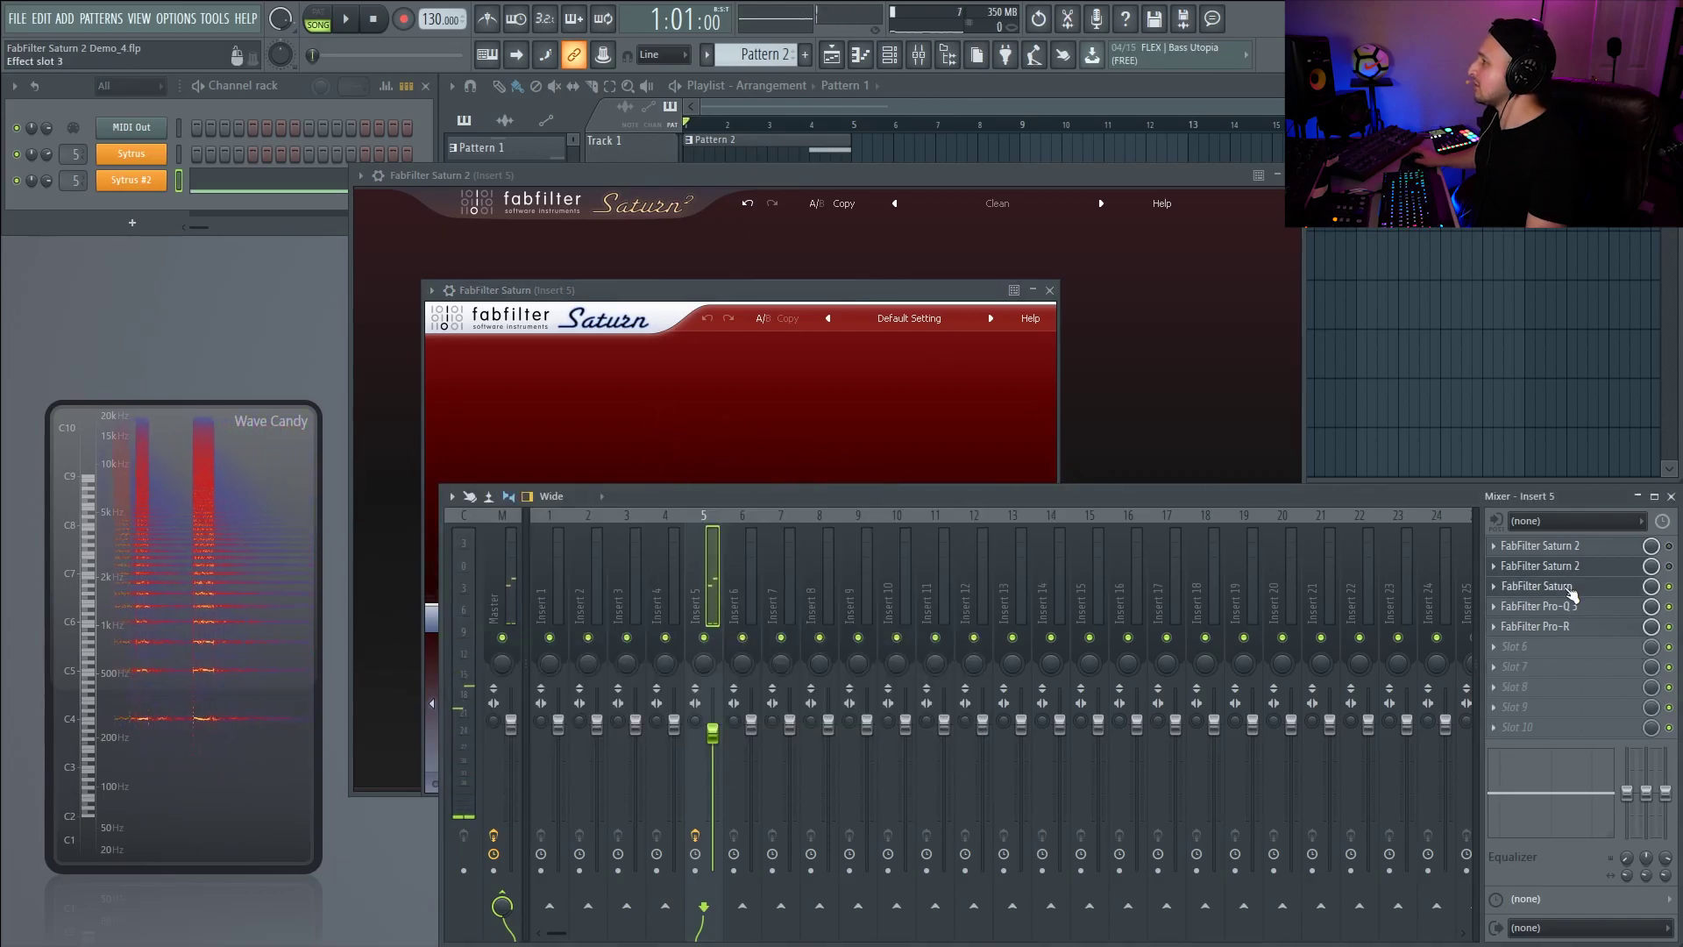
# - Place the original Saturn's window over the playlist and review its list of distortion styles
pyautogui.moveTo(859, 286); pyautogui.dragTo(807, 159)
pyautogui.click(997, 162)
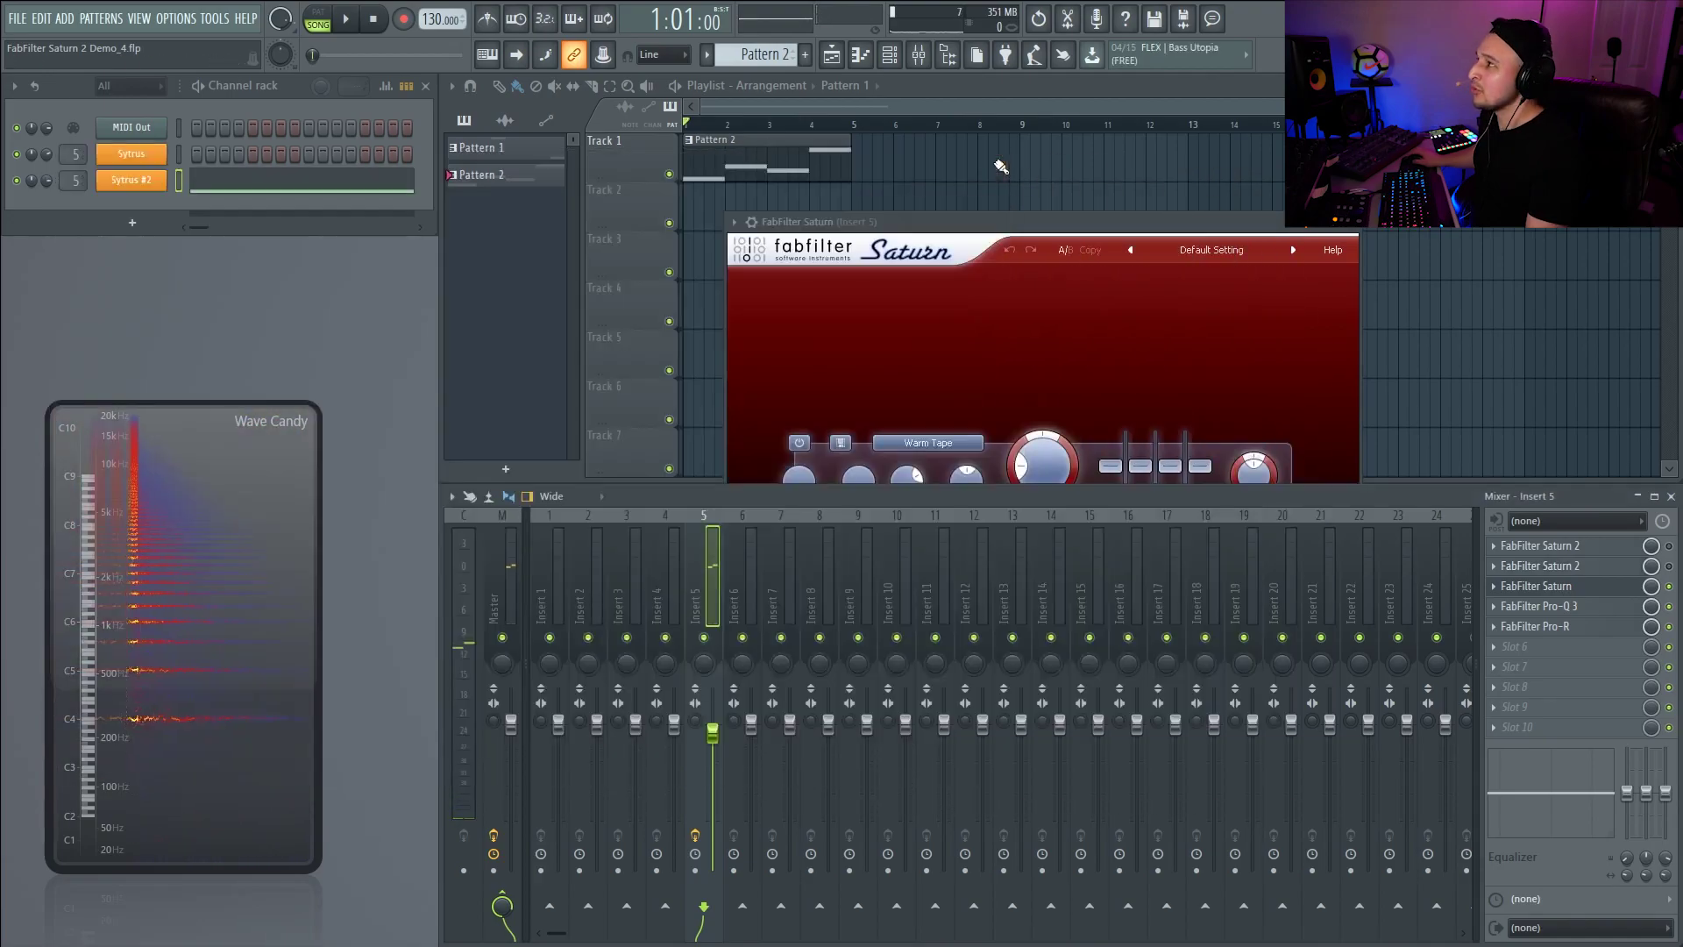
pyautogui.moveTo(1112, 213); pyautogui.dragTo(1106, 191)
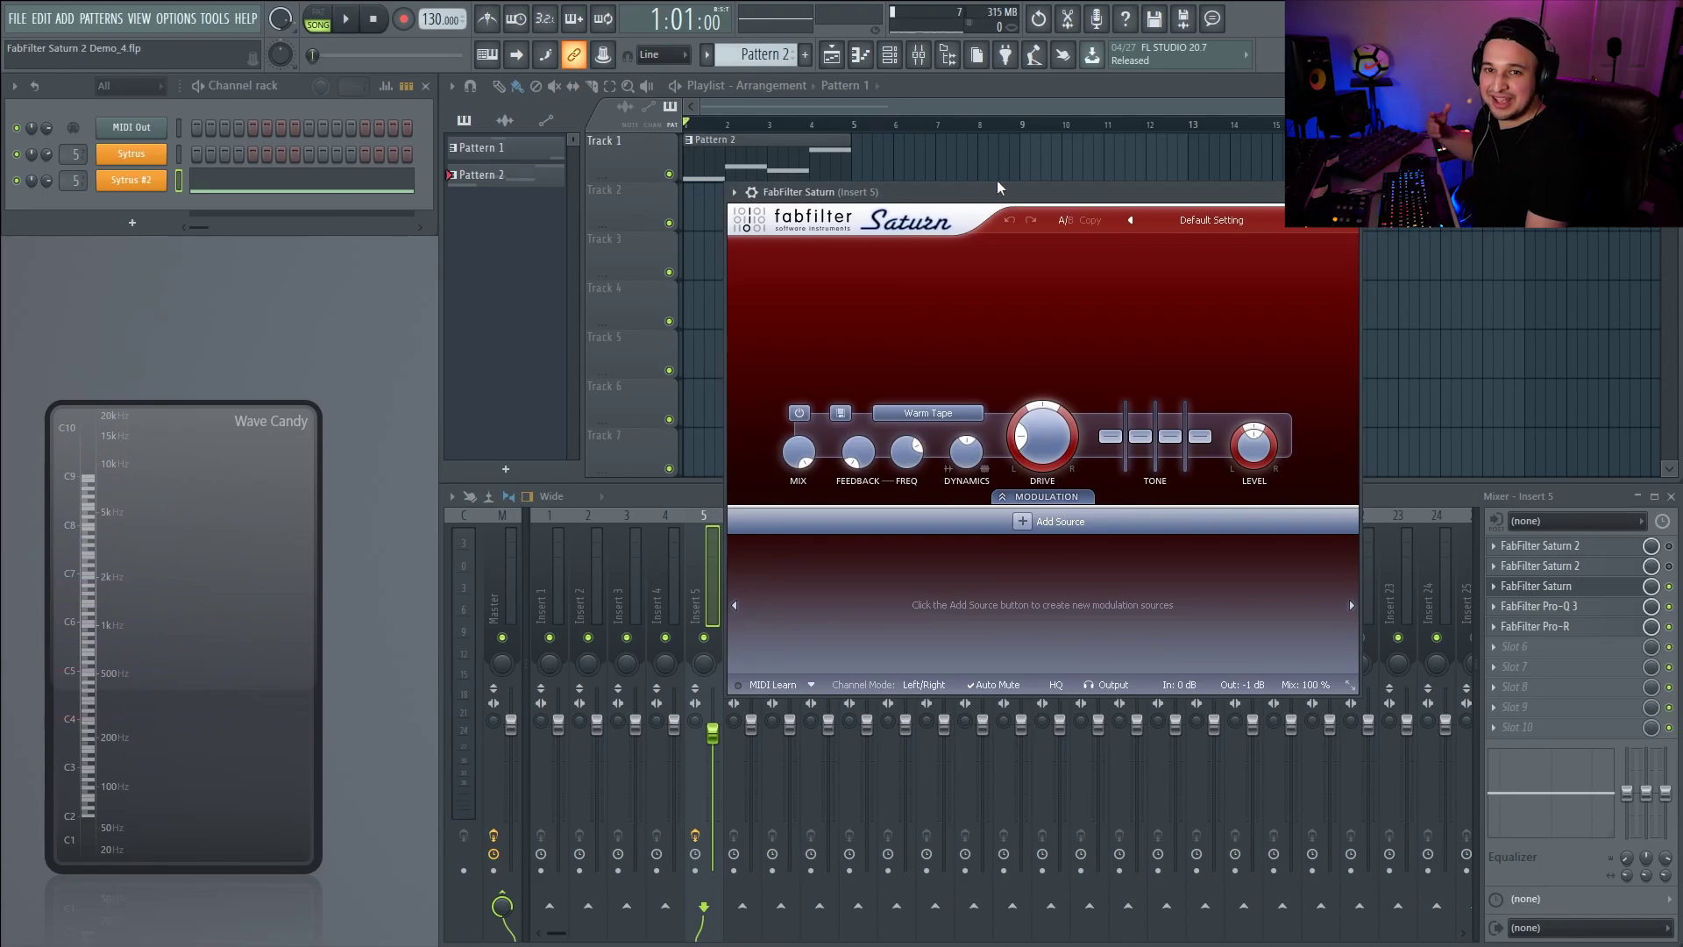
pyautogui.press('F8')
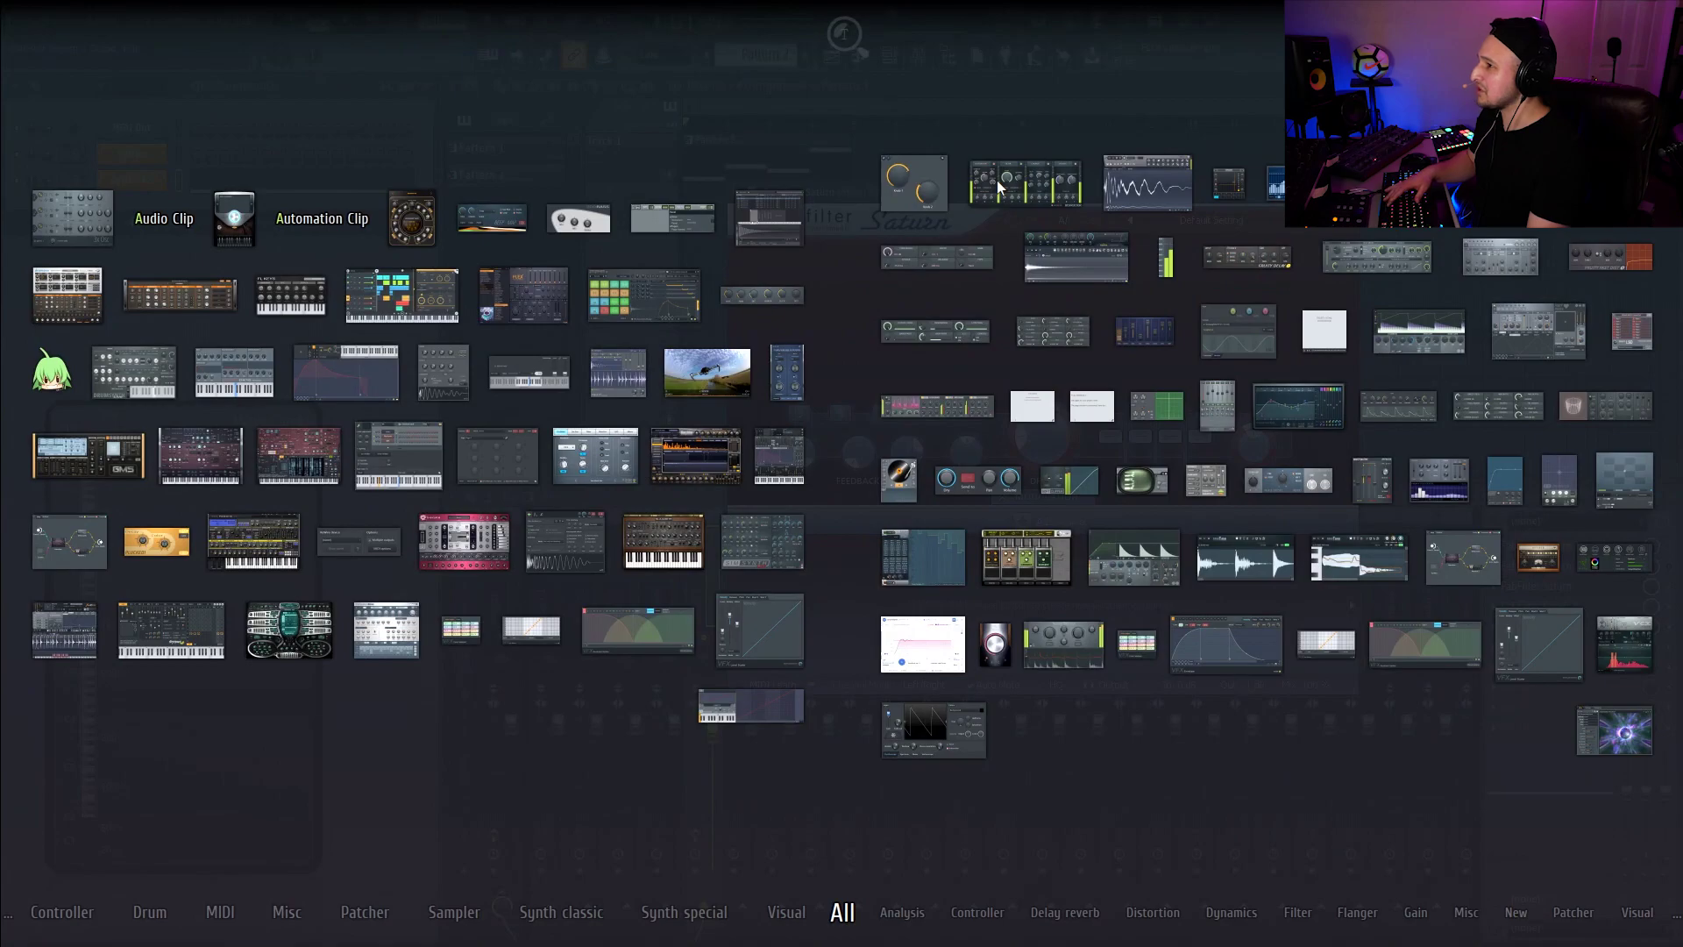
pyautogui.press('F8')
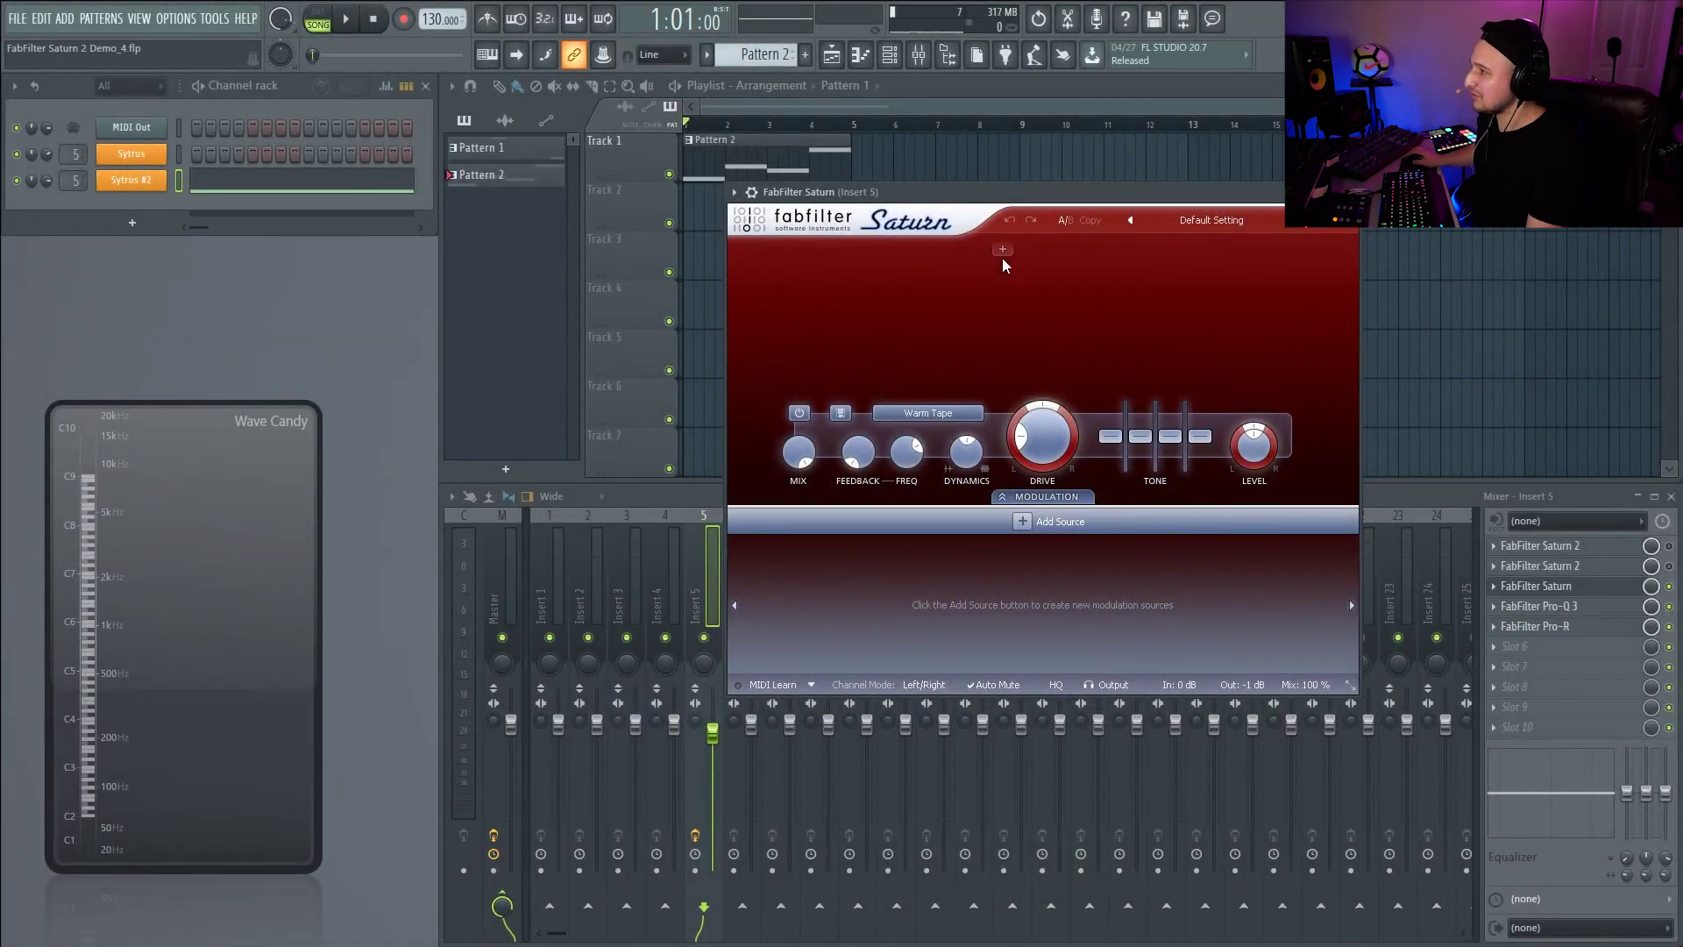
pyautogui.moveTo(996, 196); pyautogui.dragTo(990, 191)
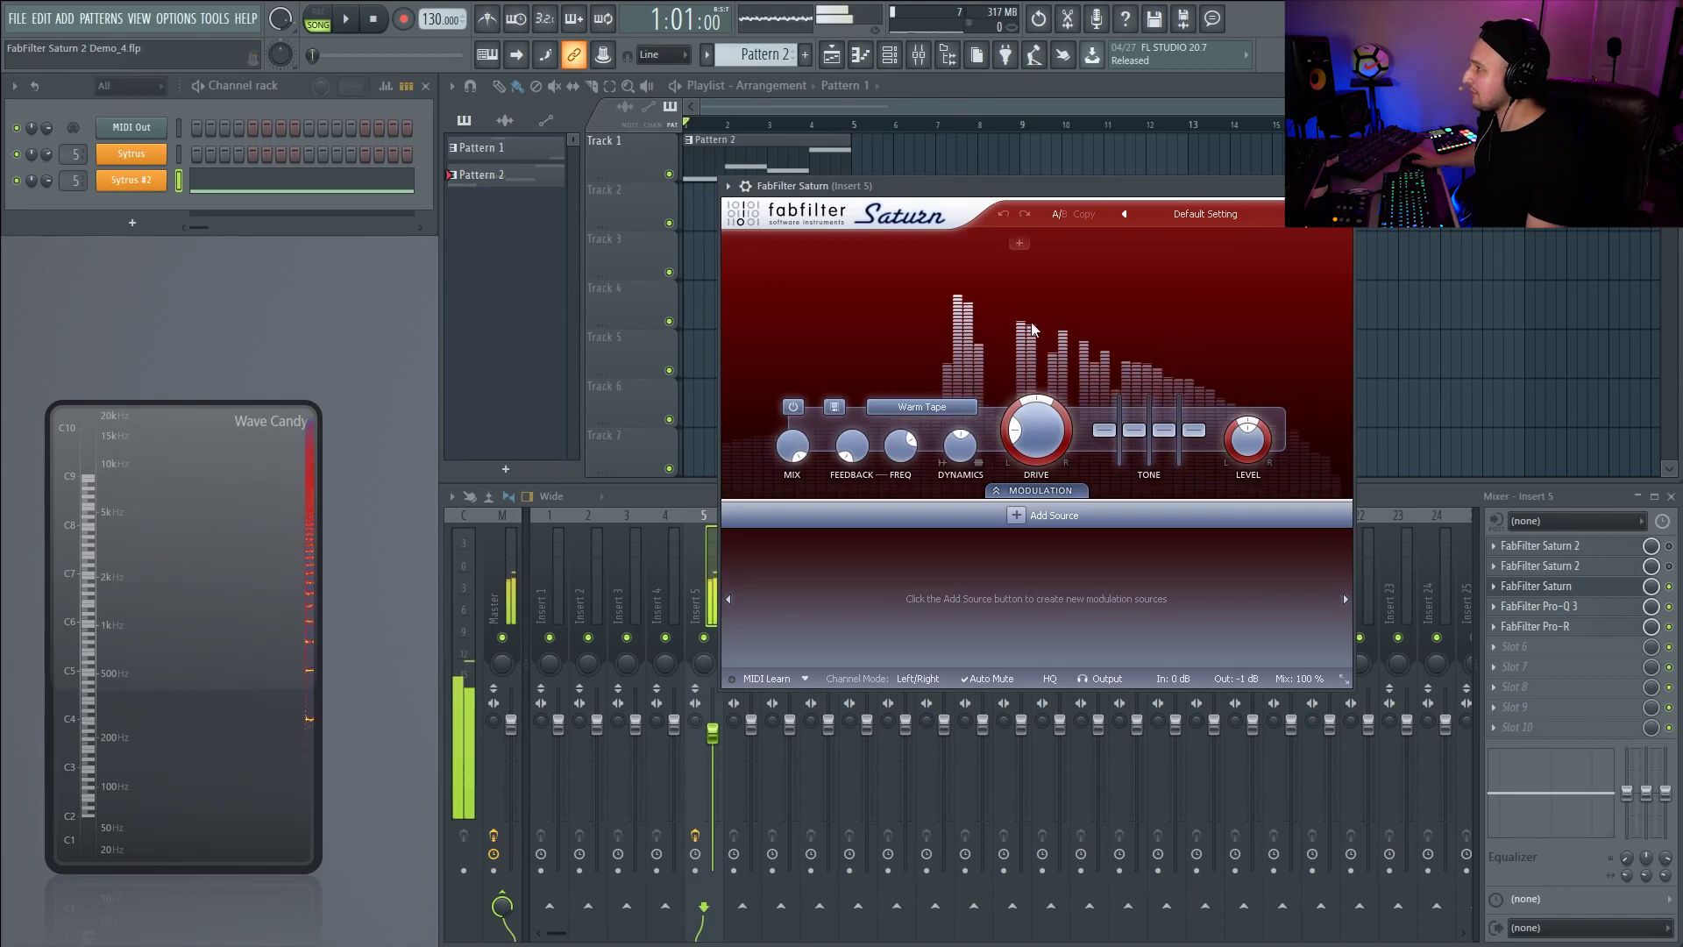
pyautogui.click(930, 408)
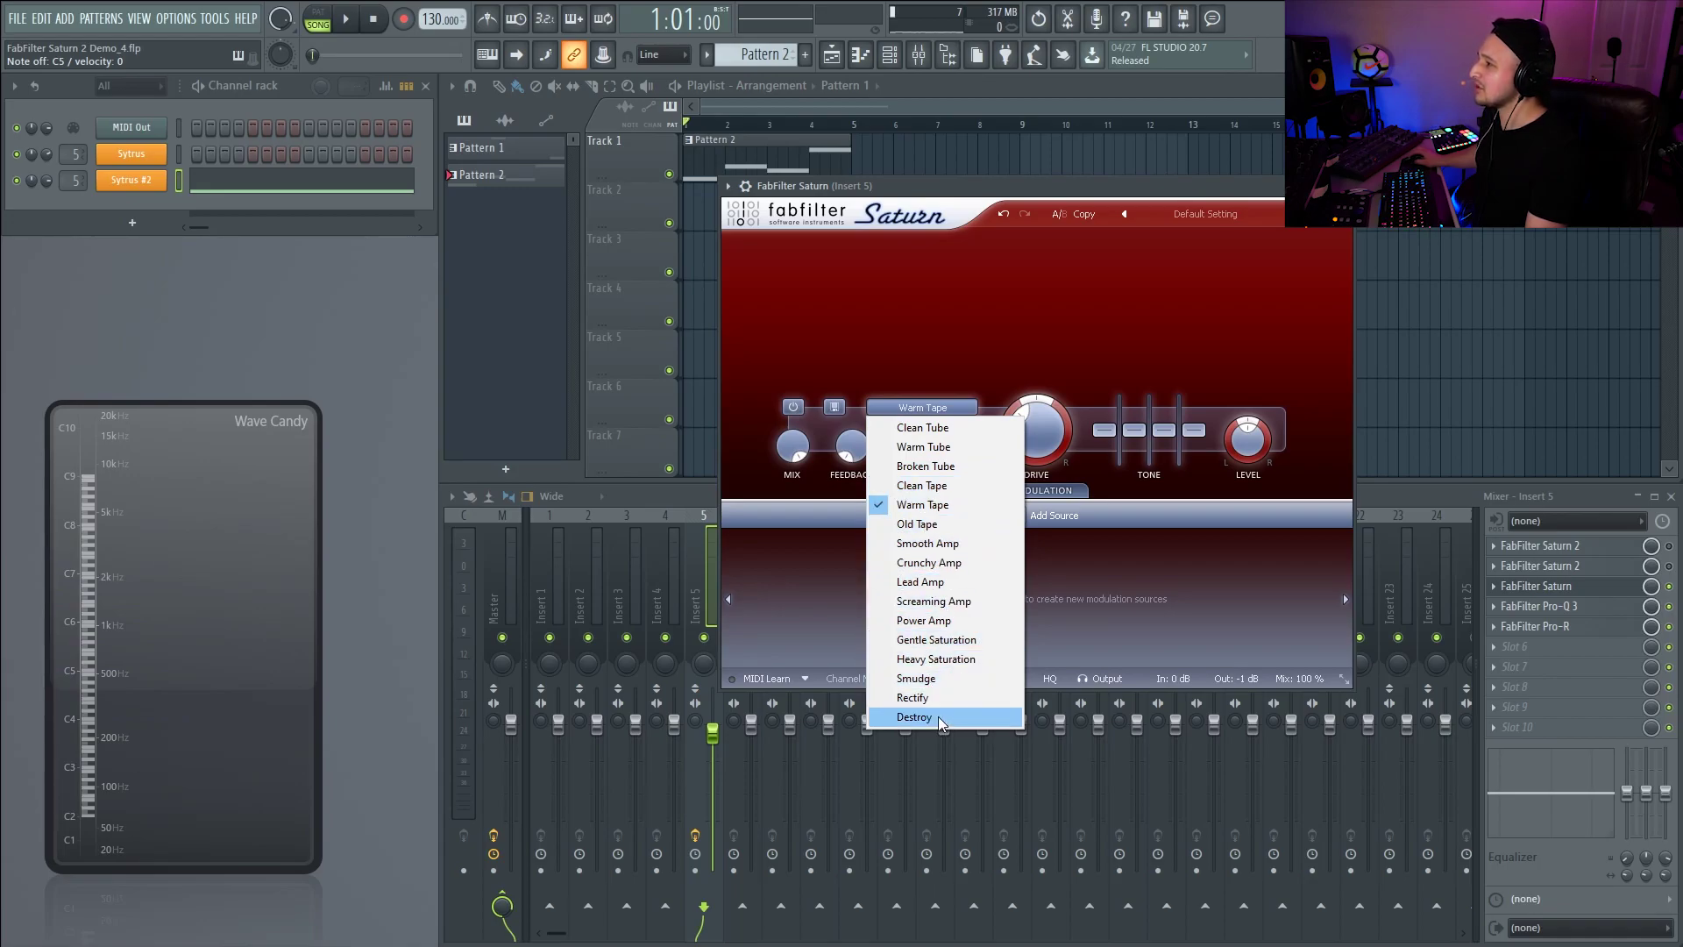
pyautogui.click(1570, 588)
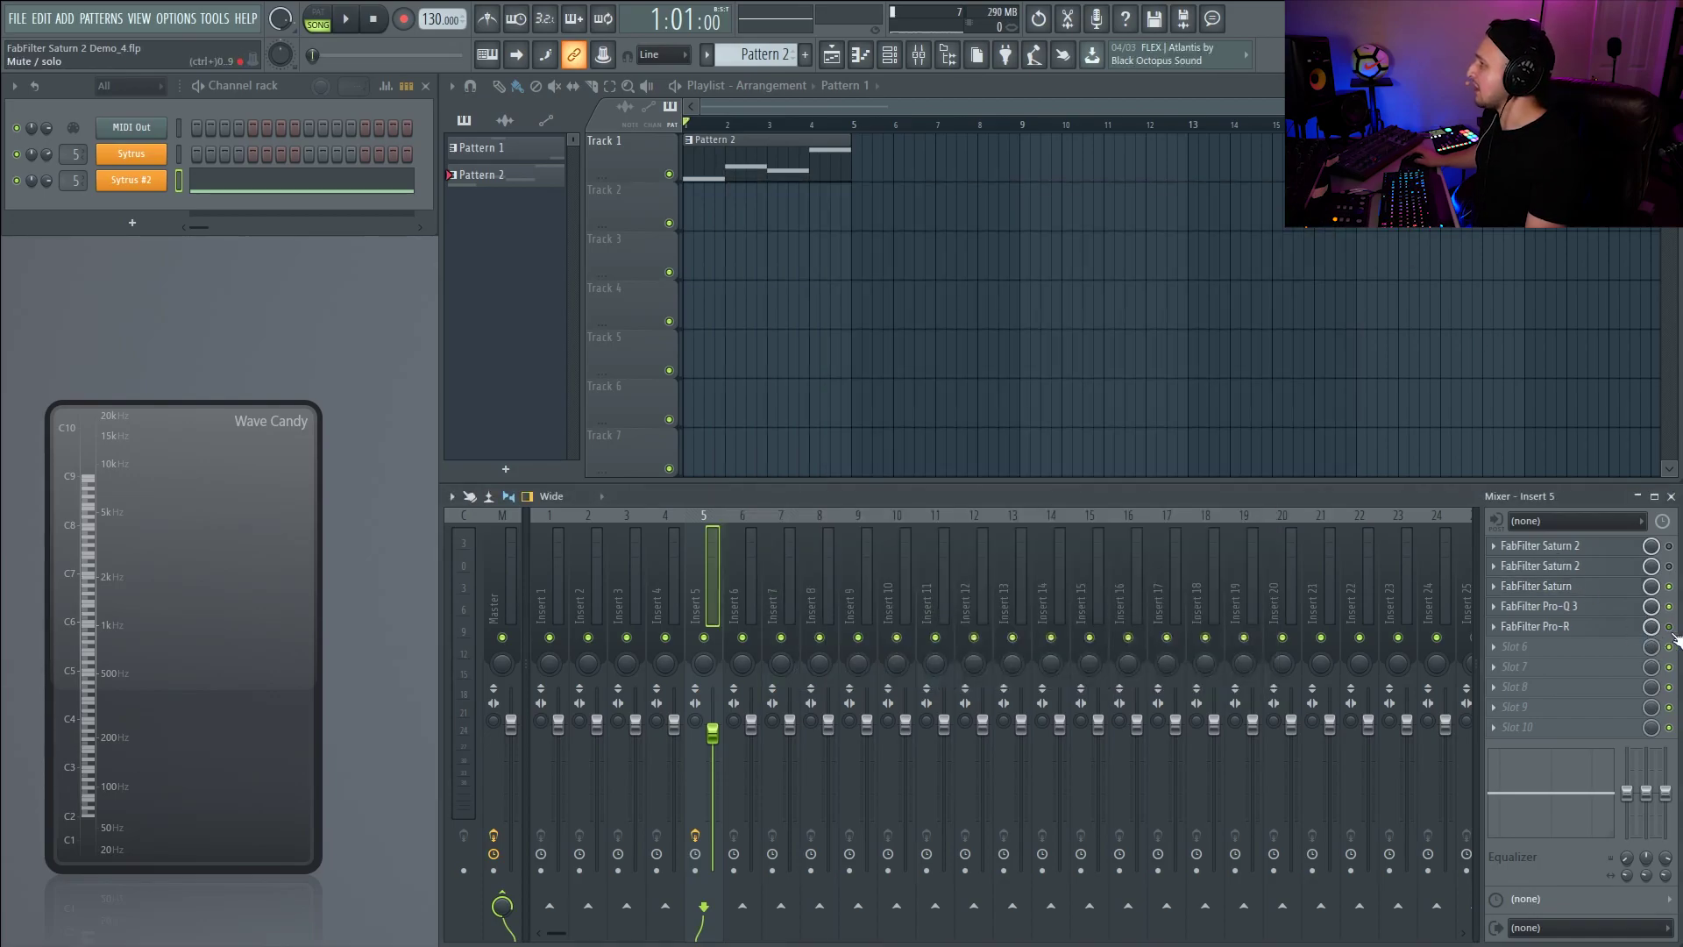
# - Open the second Saturn 2 and review the distortion styles in its Tape, Amp and FX categories
pyautogui.click(1570, 568)
pyautogui.moveTo(609, 160); pyautogui.dragTo(845, 151)
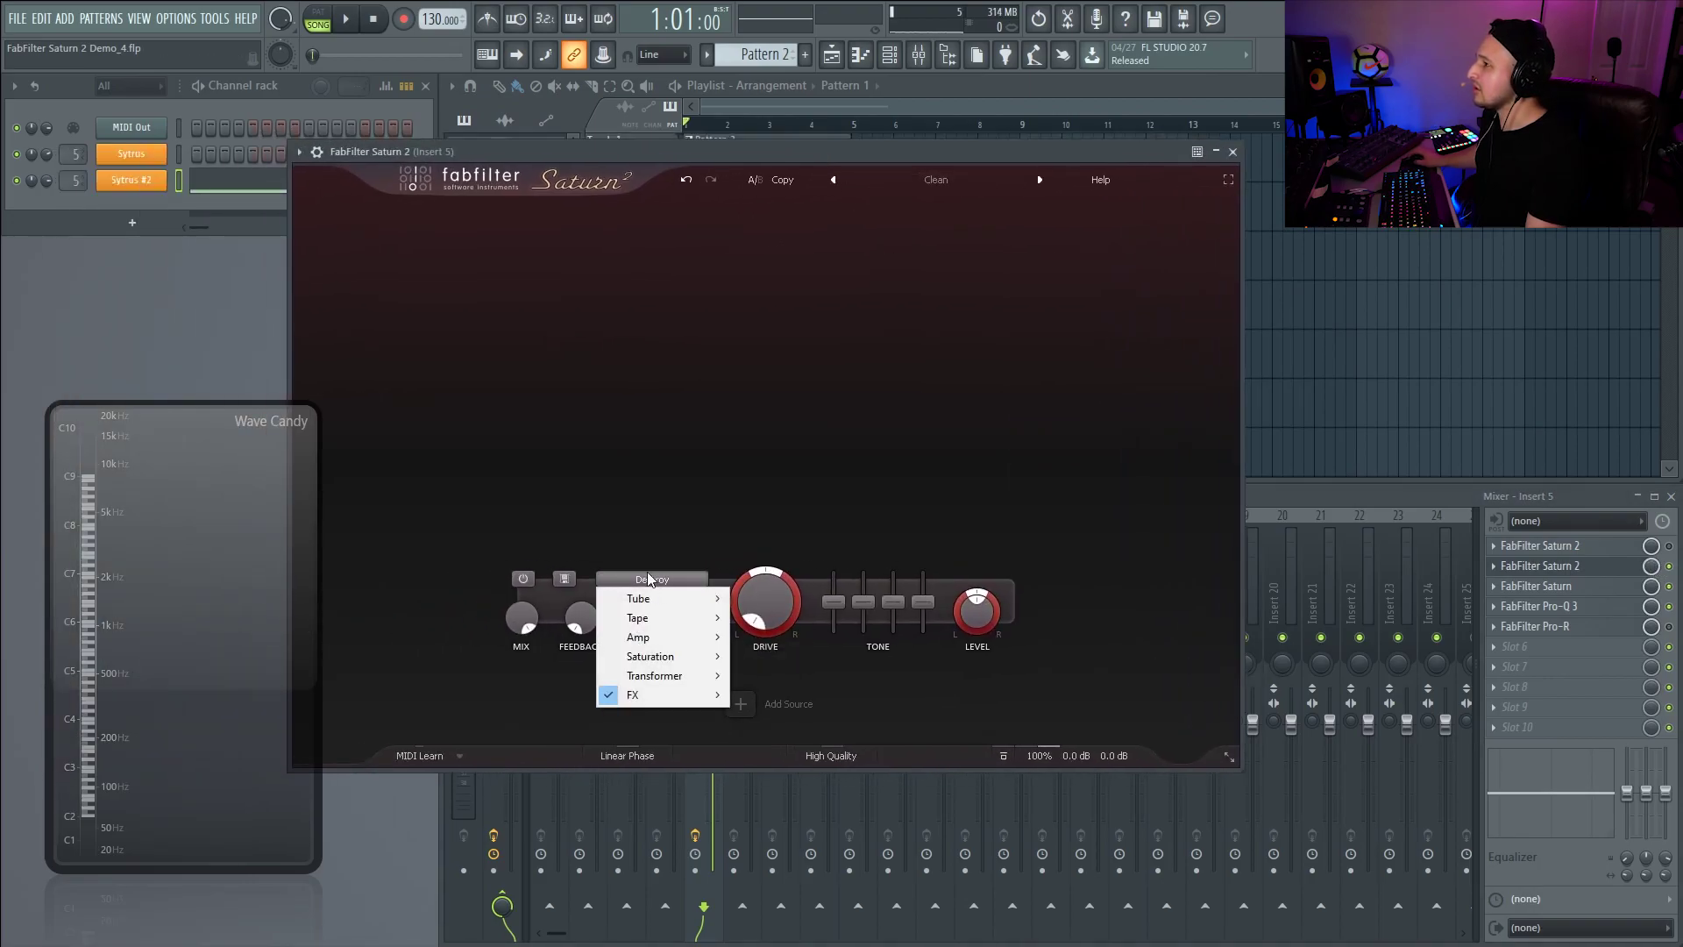
pyautogui.moveTo(671, 599)
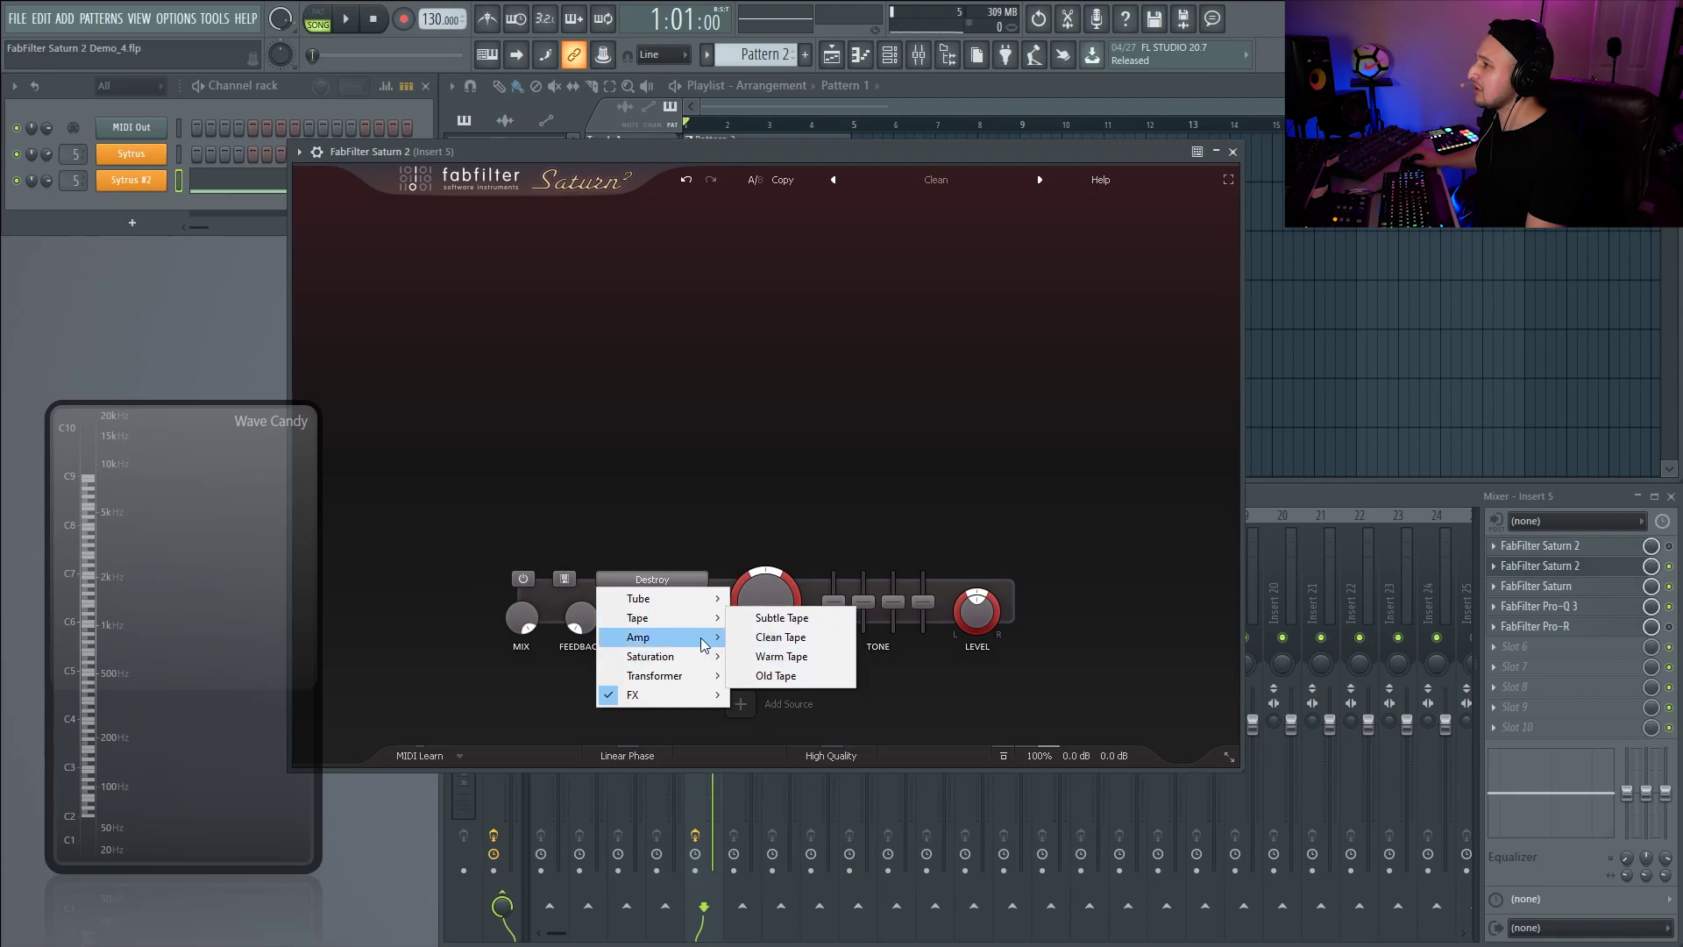
pyautogui.moveTo(735, 642)
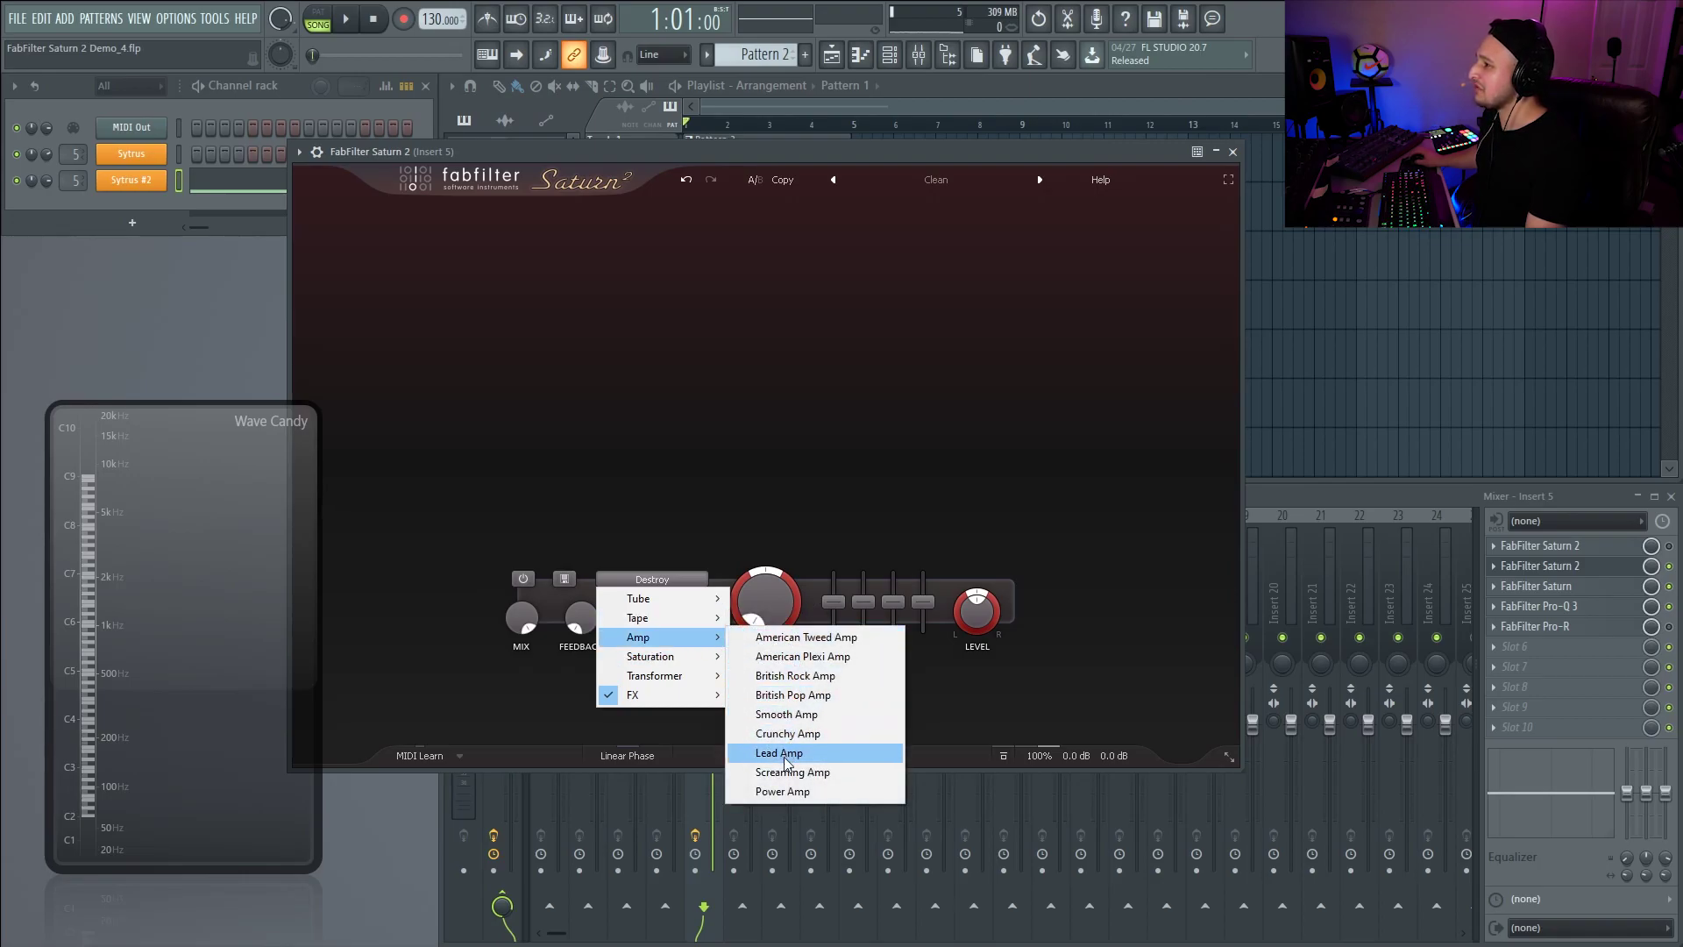
pyautogui.moveTo(666, 659)
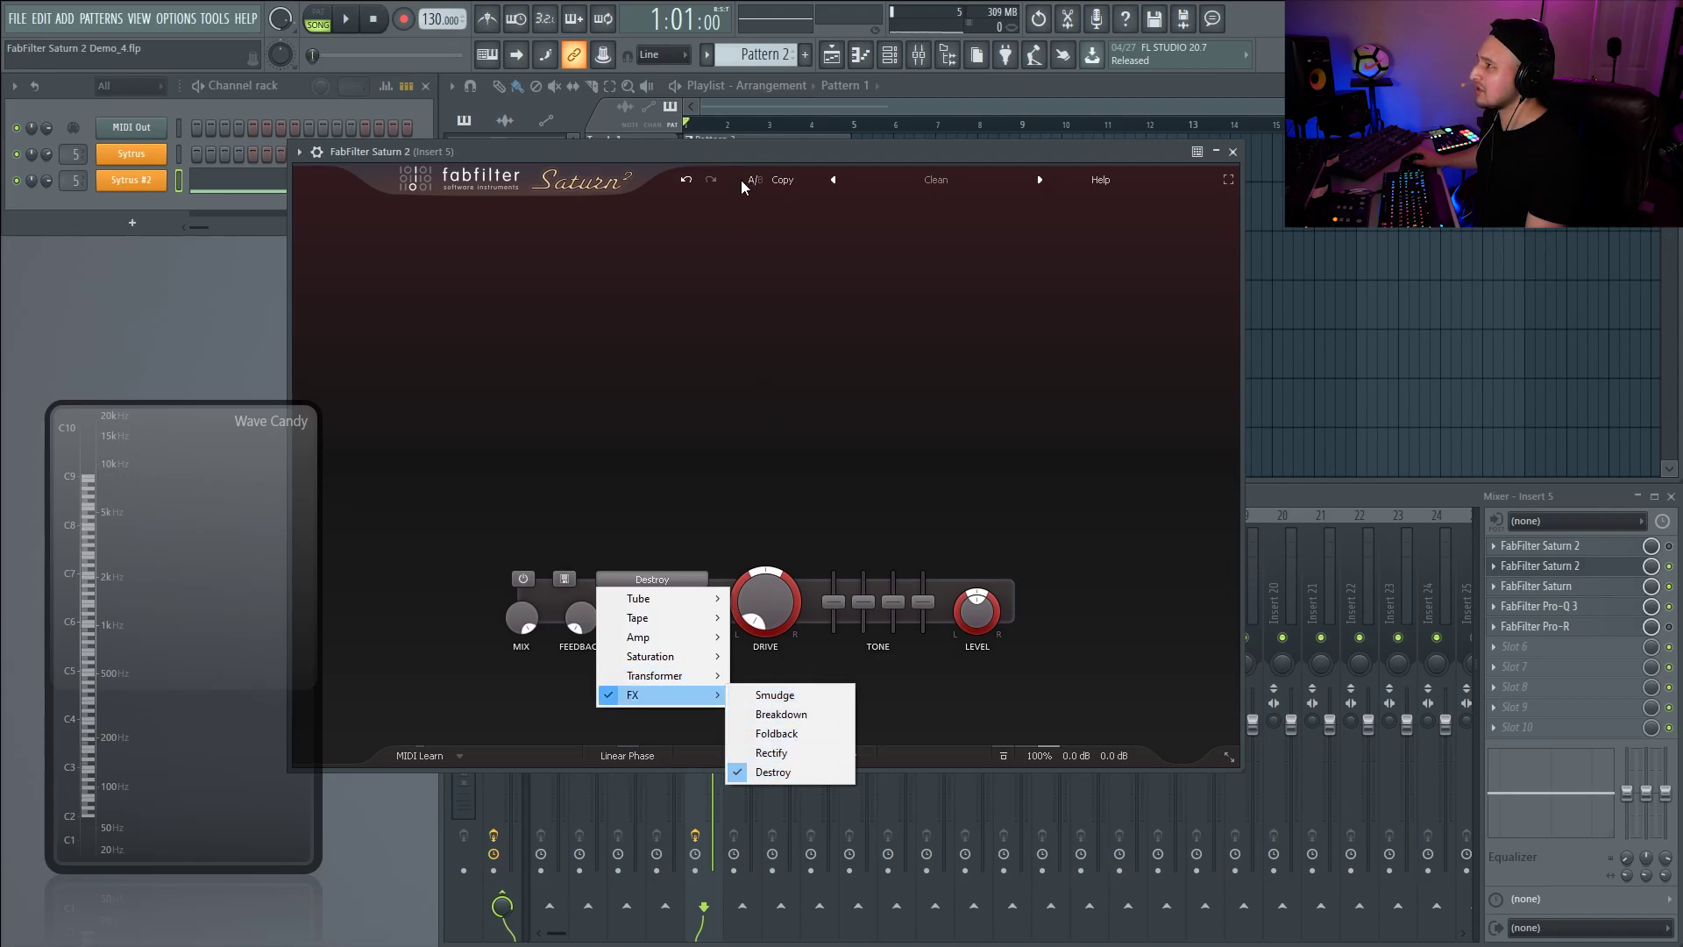
pyautogui.click(725, 151)
pyautogui.moveTo(726, 150); pyautogui.dragTo(906, 178)
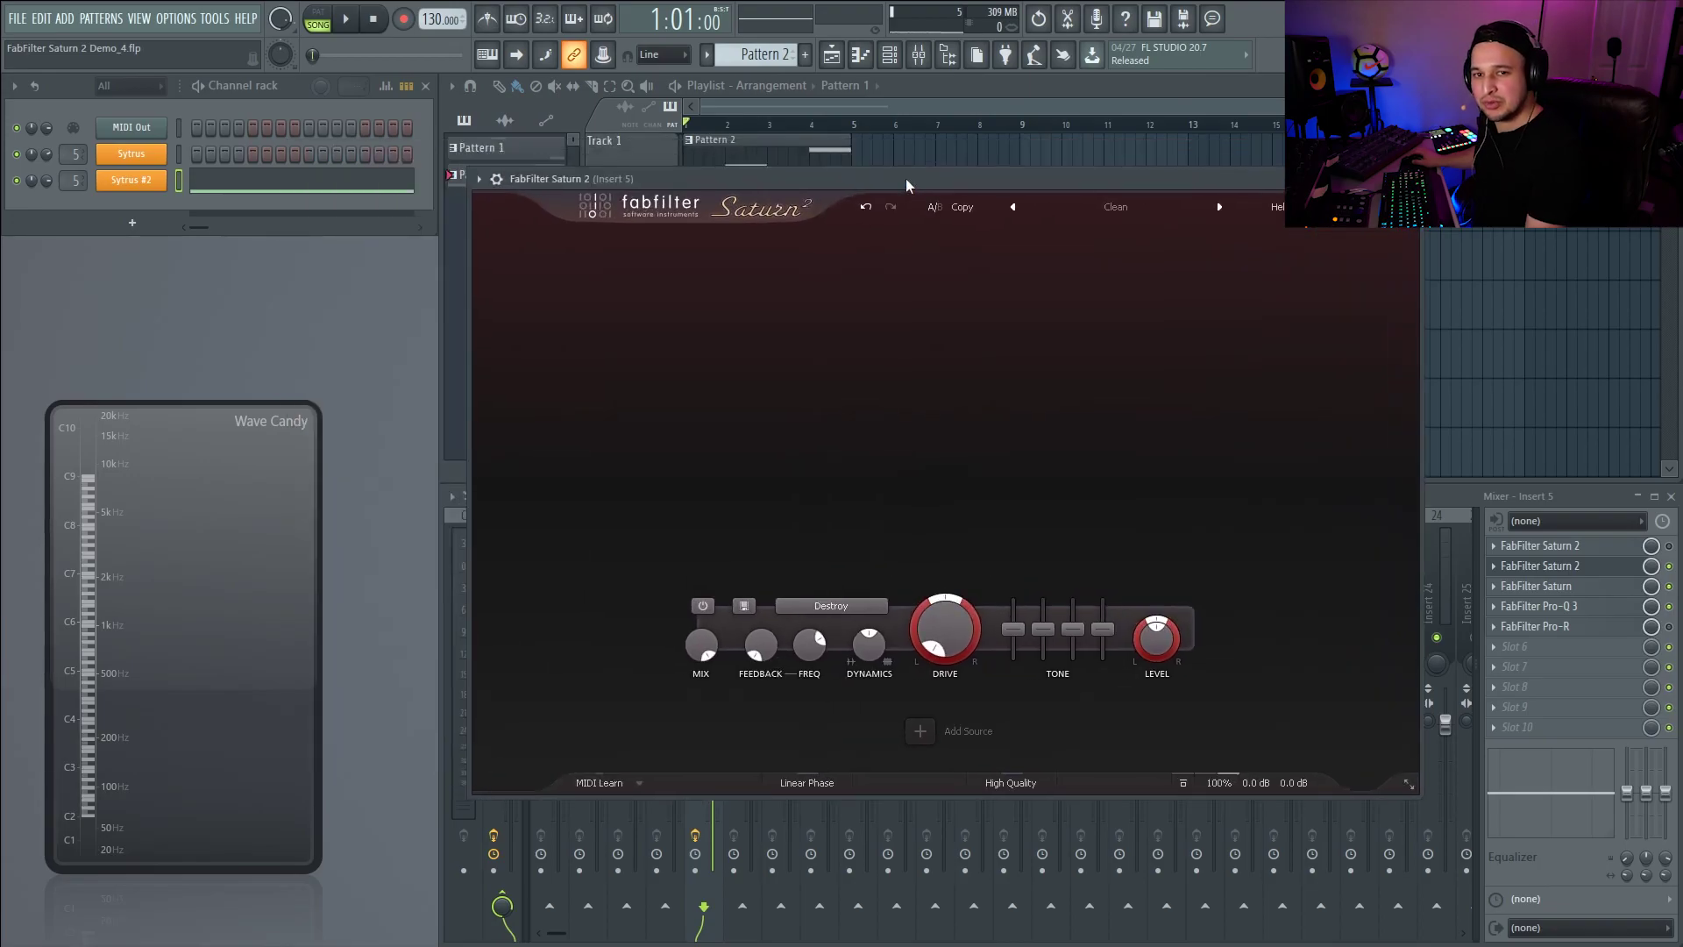
# - Switch the band to the American Plexi Amp style, audition a higher drive and lower its dynamics
pyautogui.click(820, 611)
pyautogui.moveTo(850, 660)
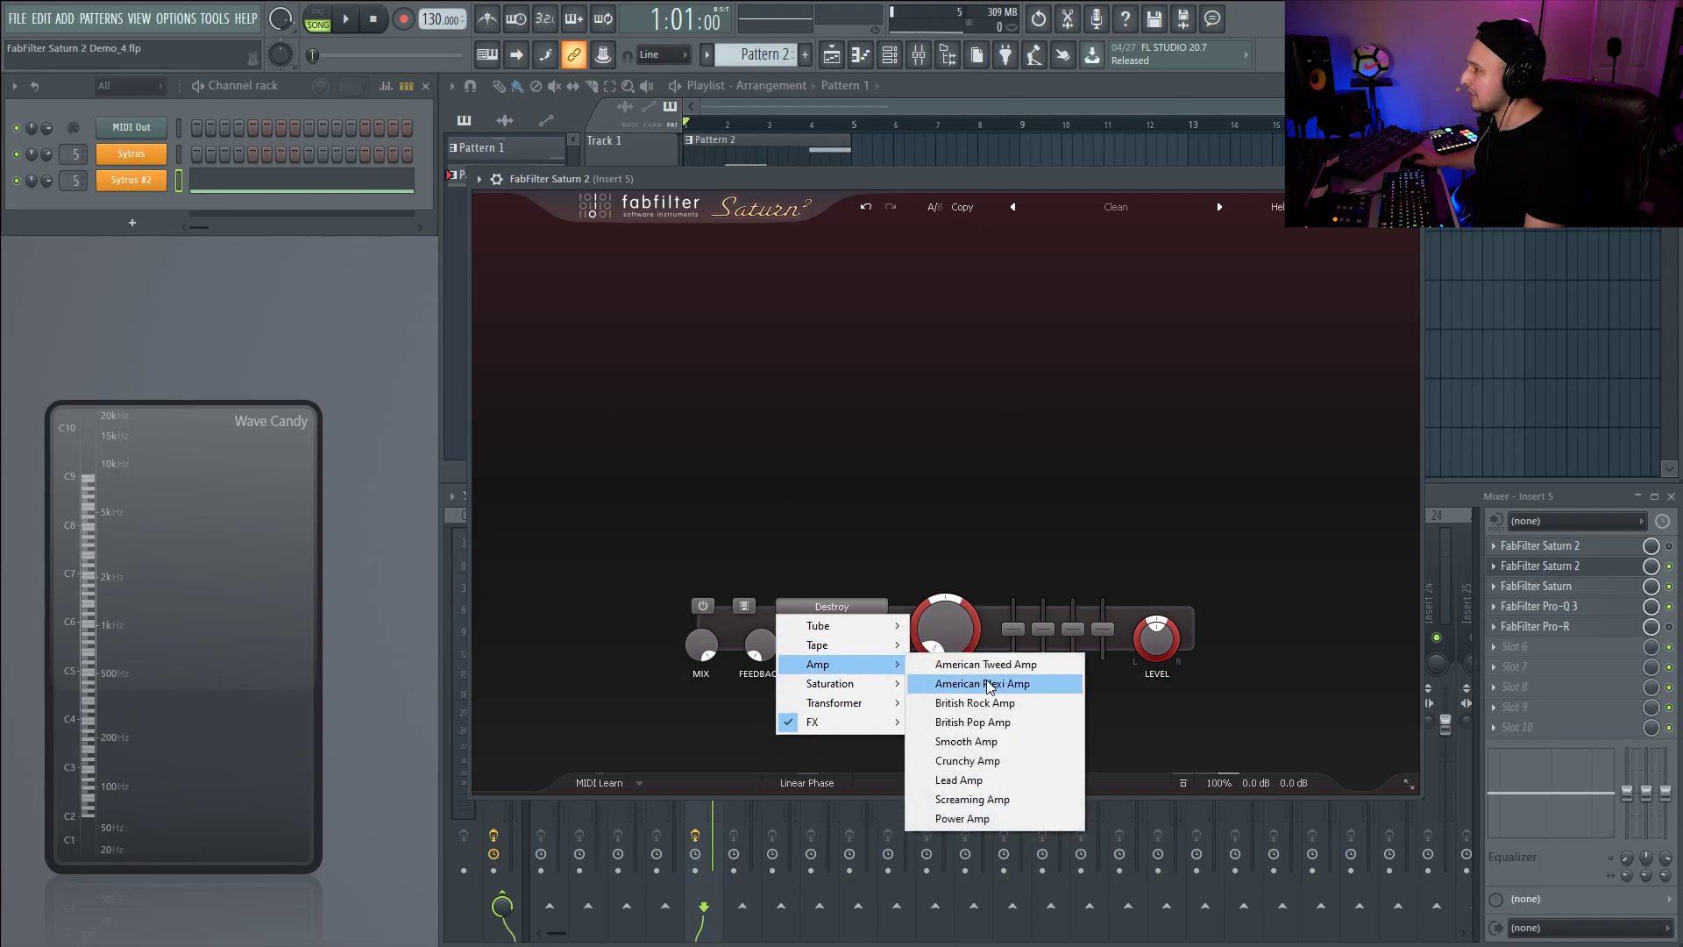
pyautogui.click(989, 686)
pyautogui.moveTo(965, 640); pyautogui.dragTo(918, 515)
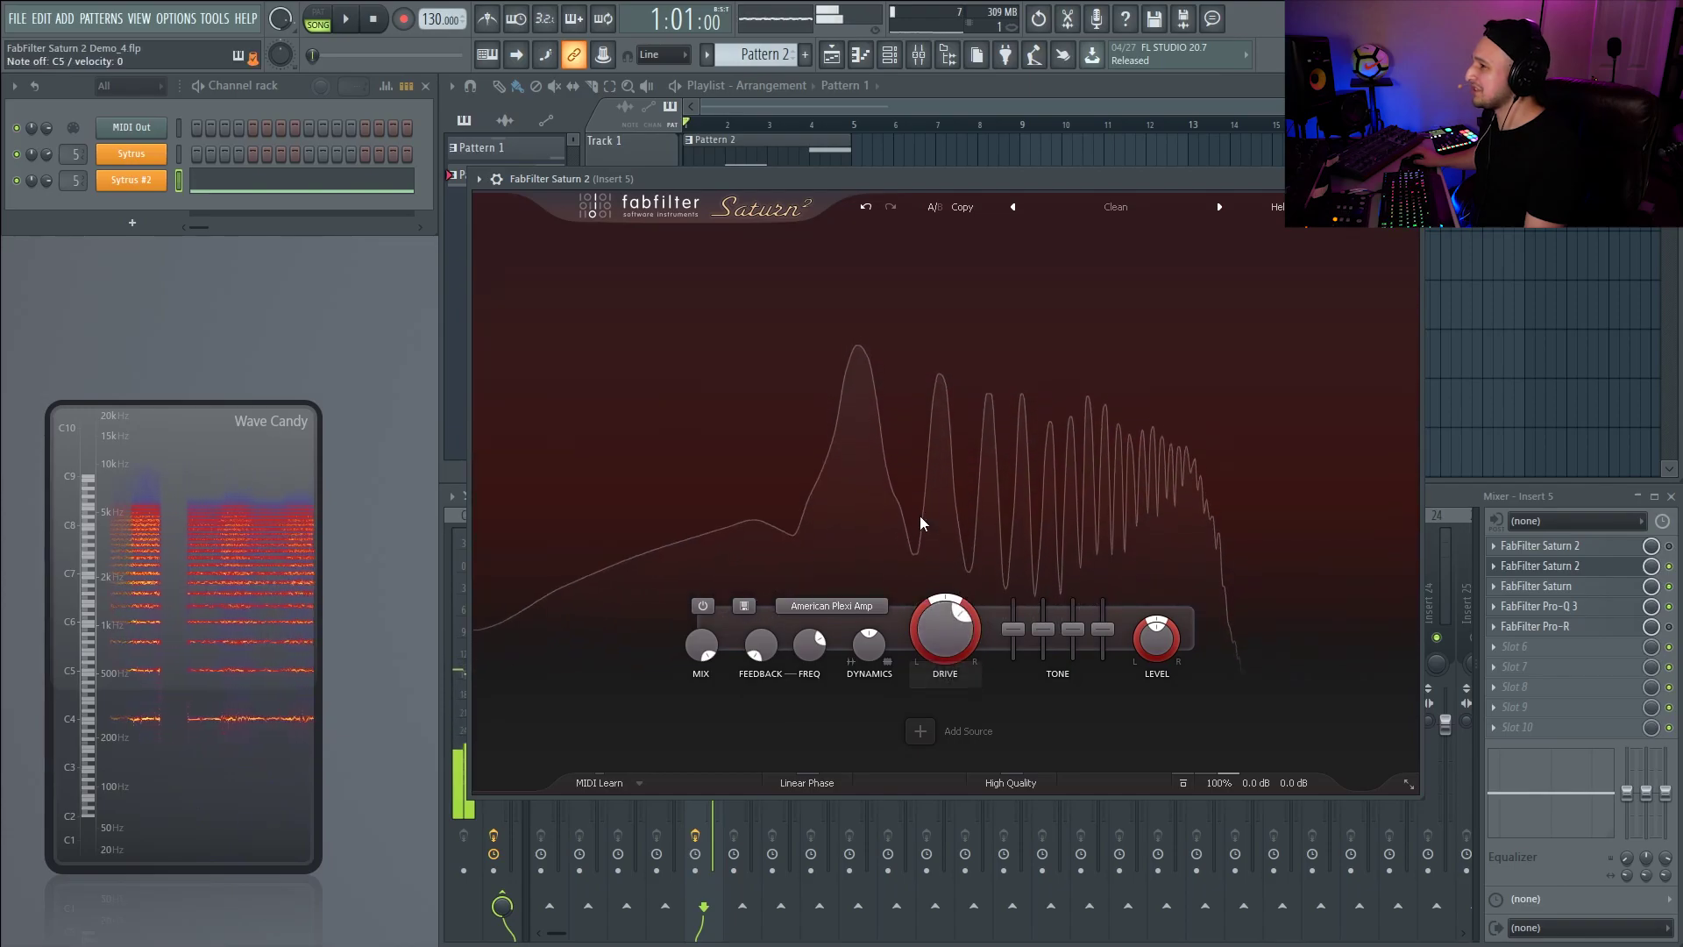
pyautogui.moveTo(869, 644); pyautogui.dragTo(881, 663)
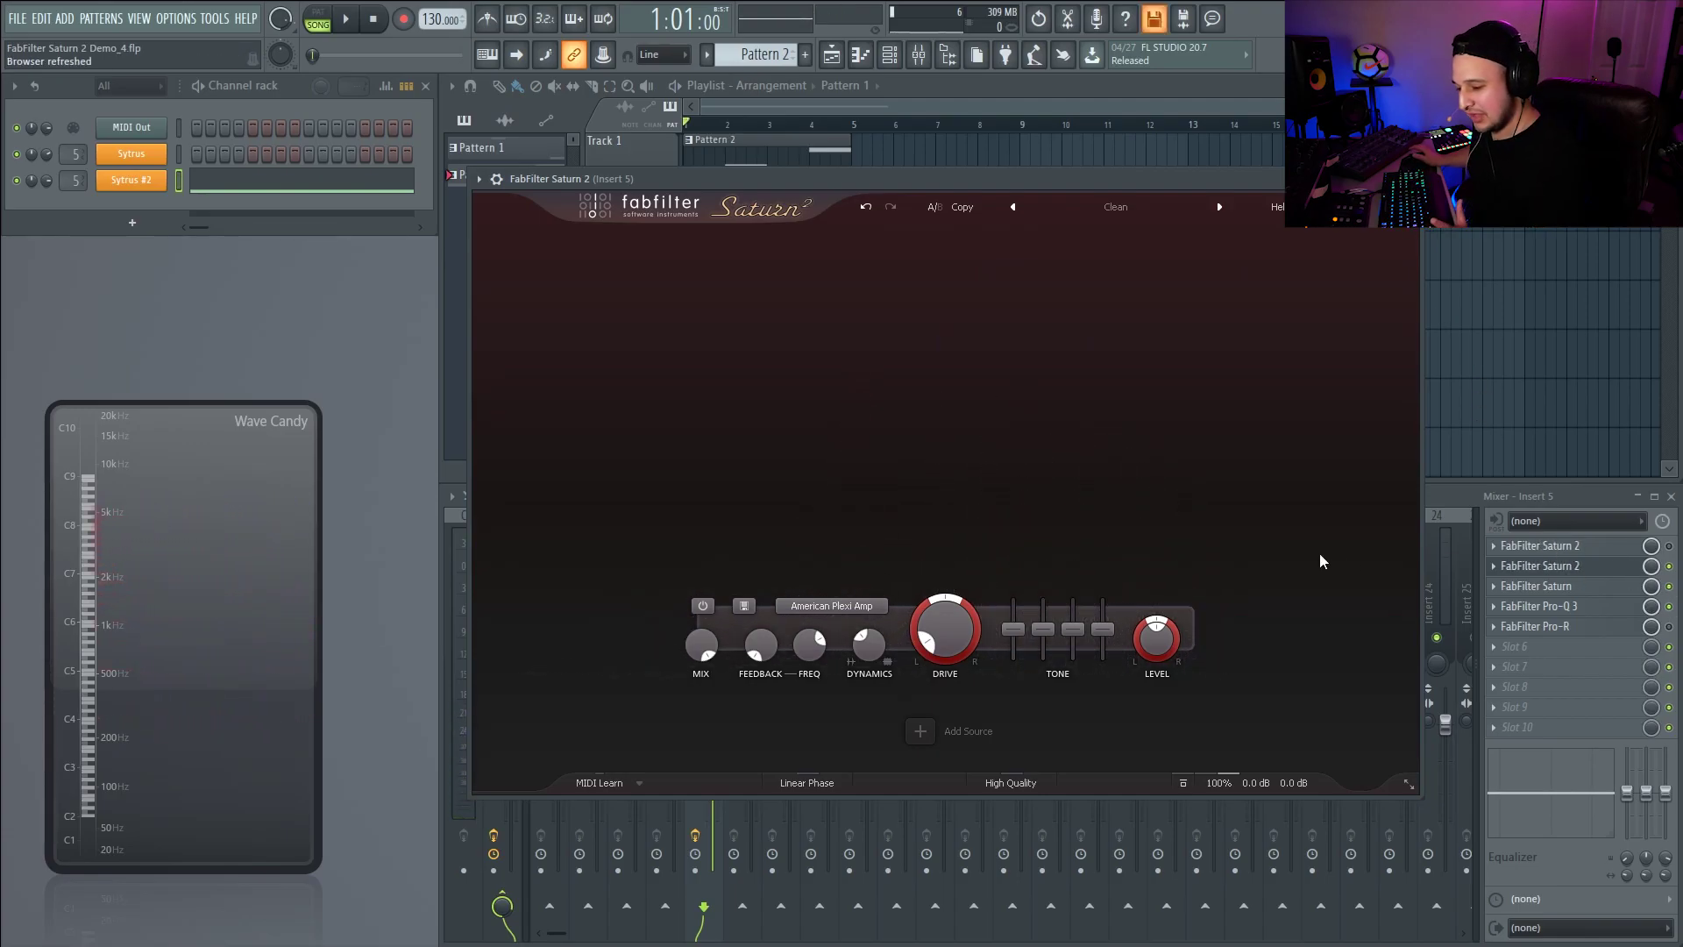
# - Switch the band to the Breakdown FX style and raise its drive to the maximum
pyautogui.click(867, 609)
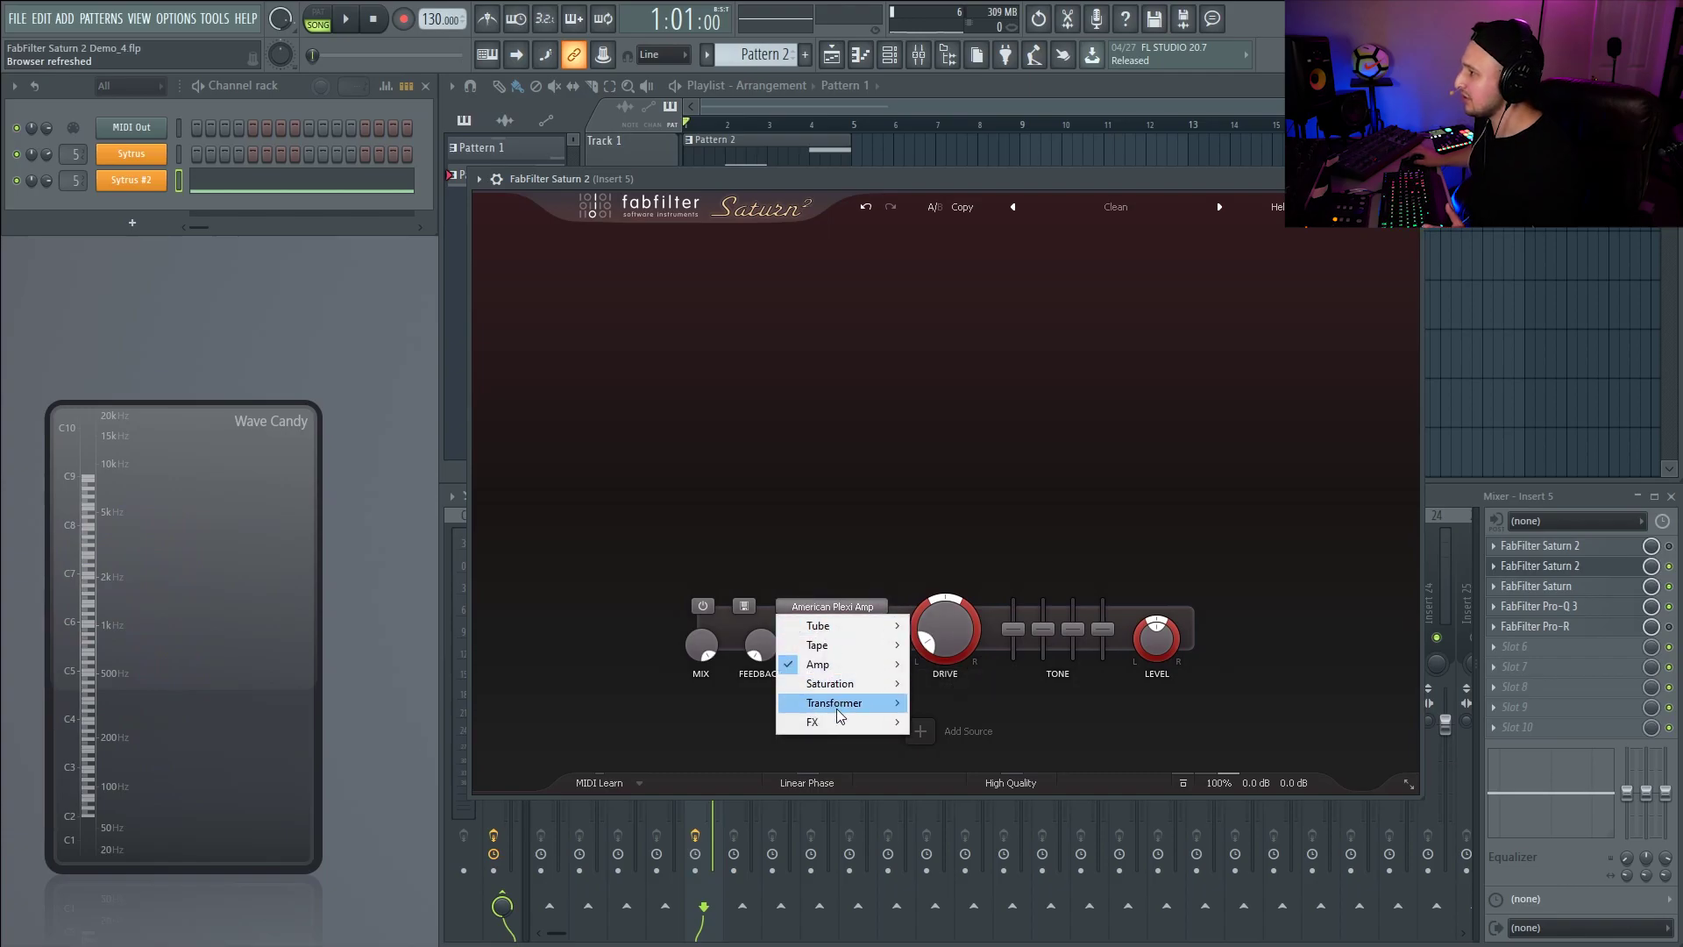
pyautogui.moveTo(841, 722)
pyautogui.click(1016, 749)
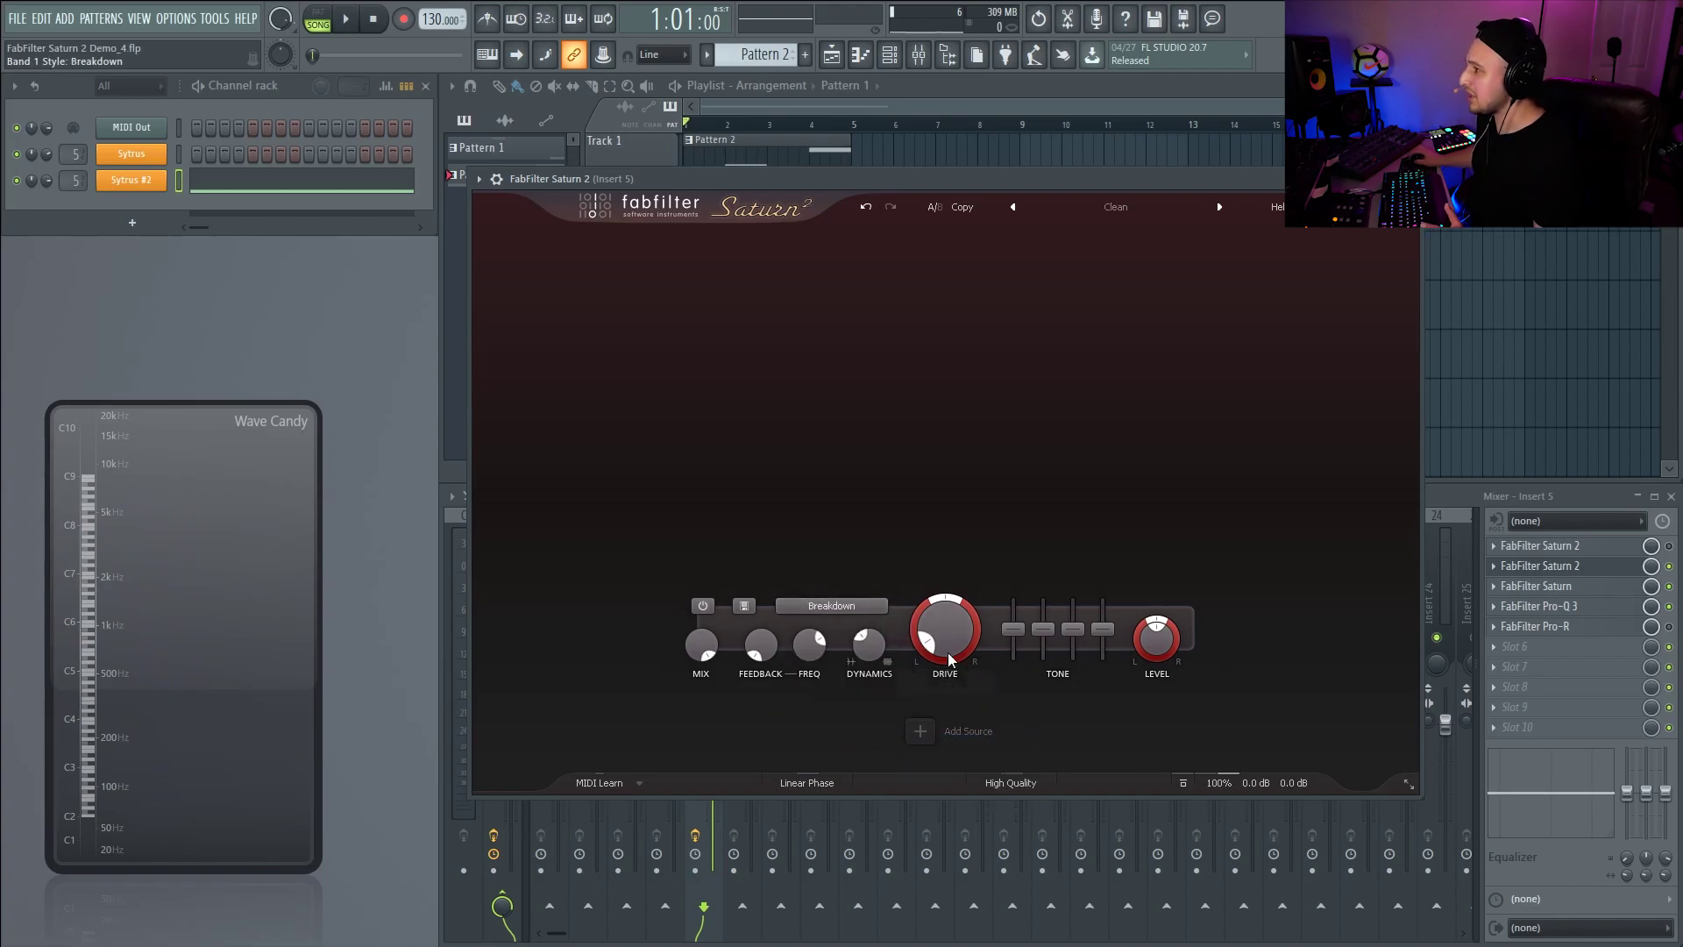
pyautogui.moveTo(948, 659)
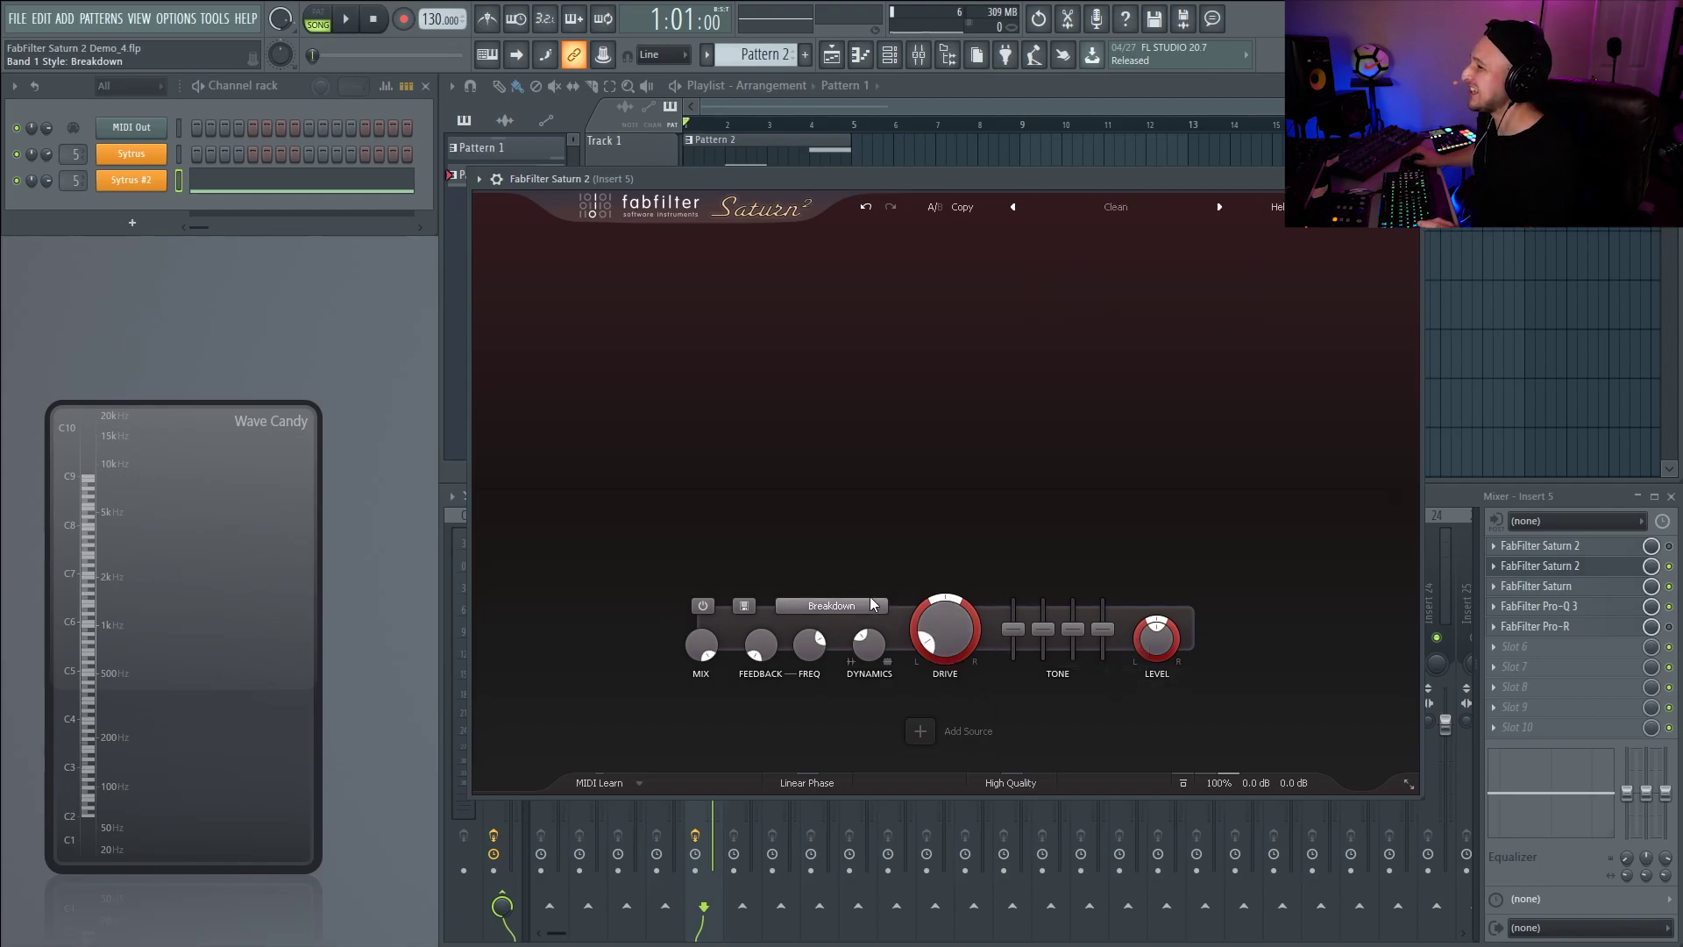
pyautogui.moveTo(911, 603); pyautogui.dragTo(929, 423)
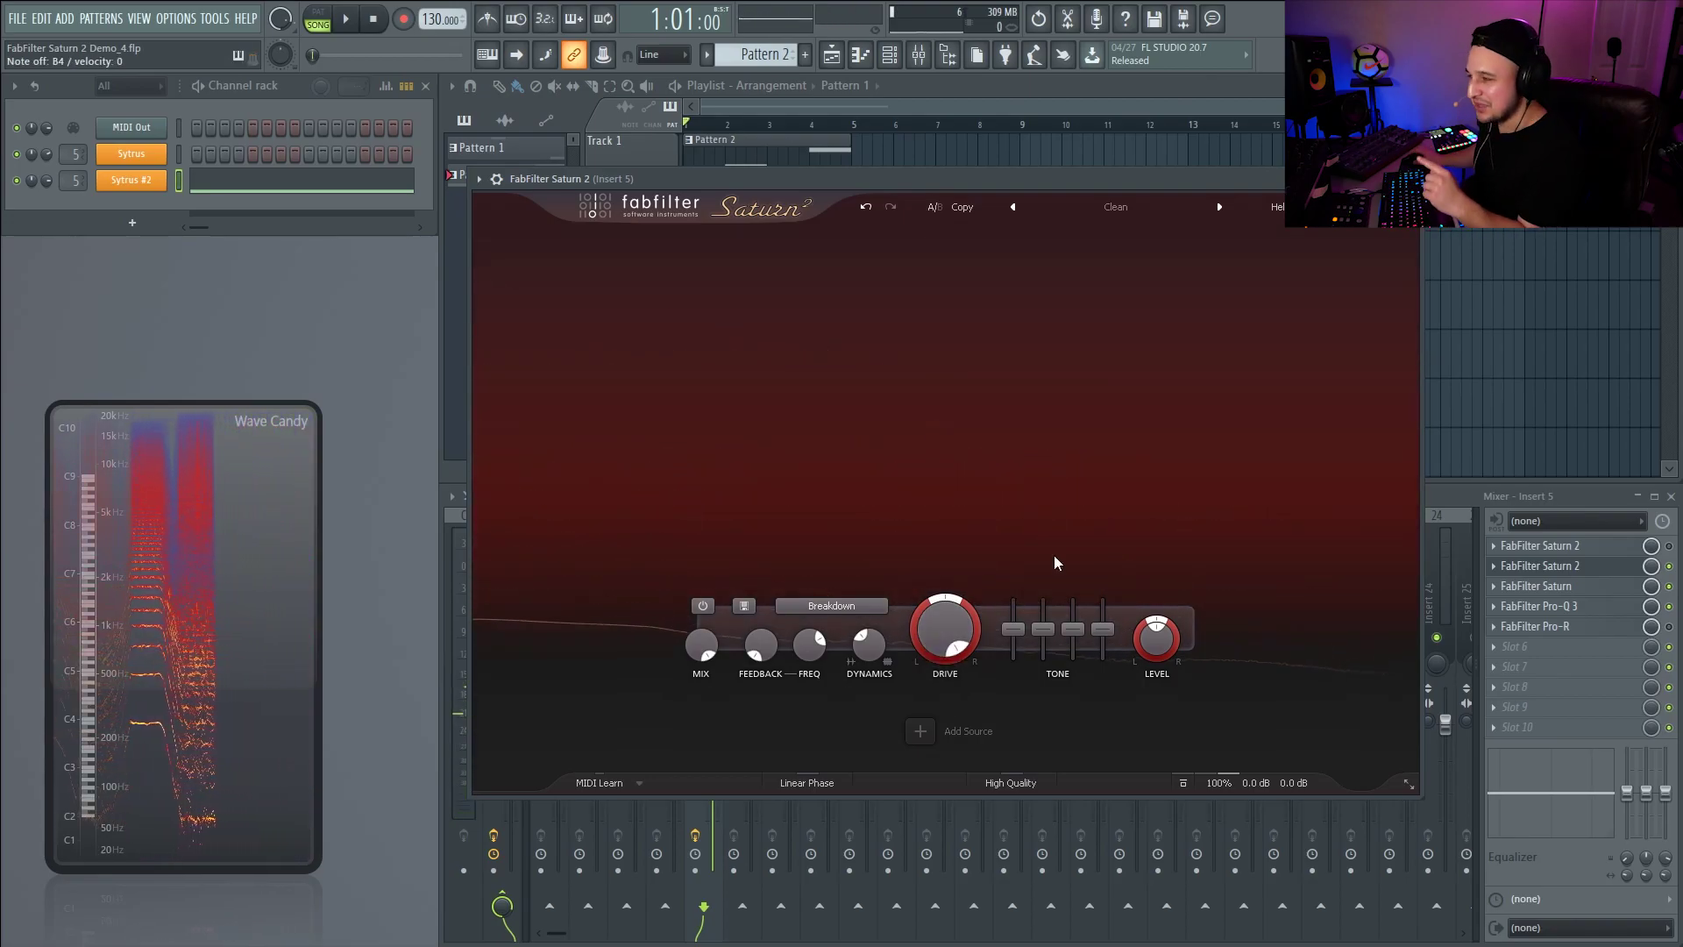
# - Add an XLFO source that modulates the band's drive and set the drive to 100%
pyautogui.click(922, 732)
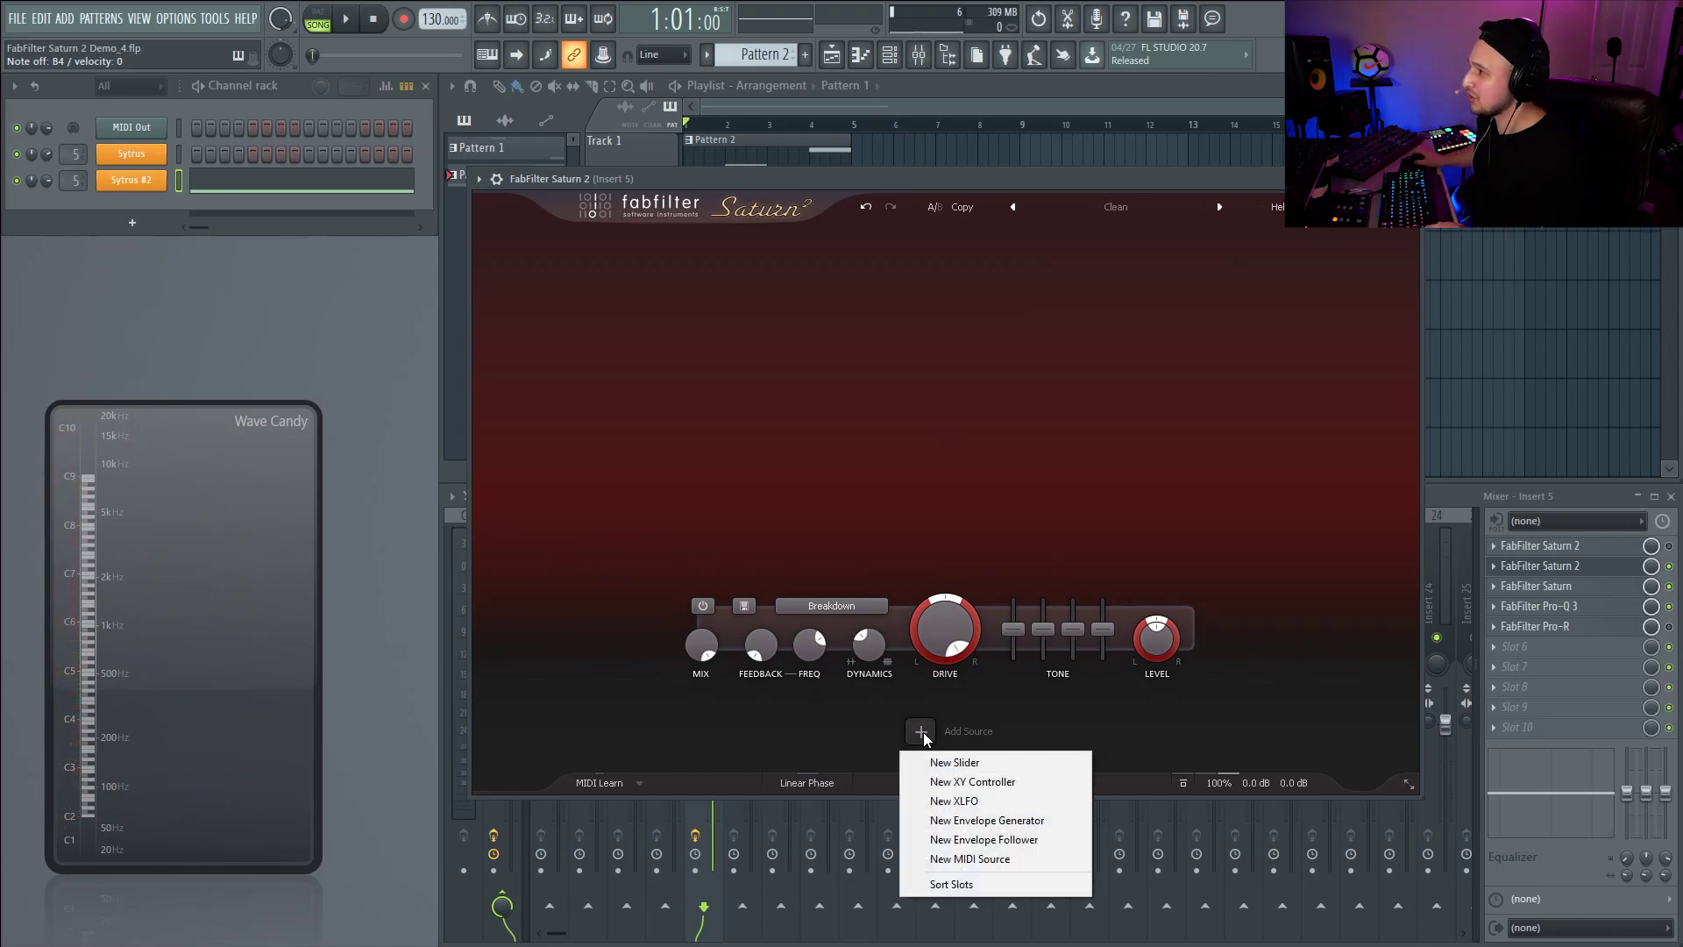
pyautogui.click(1001, 803)
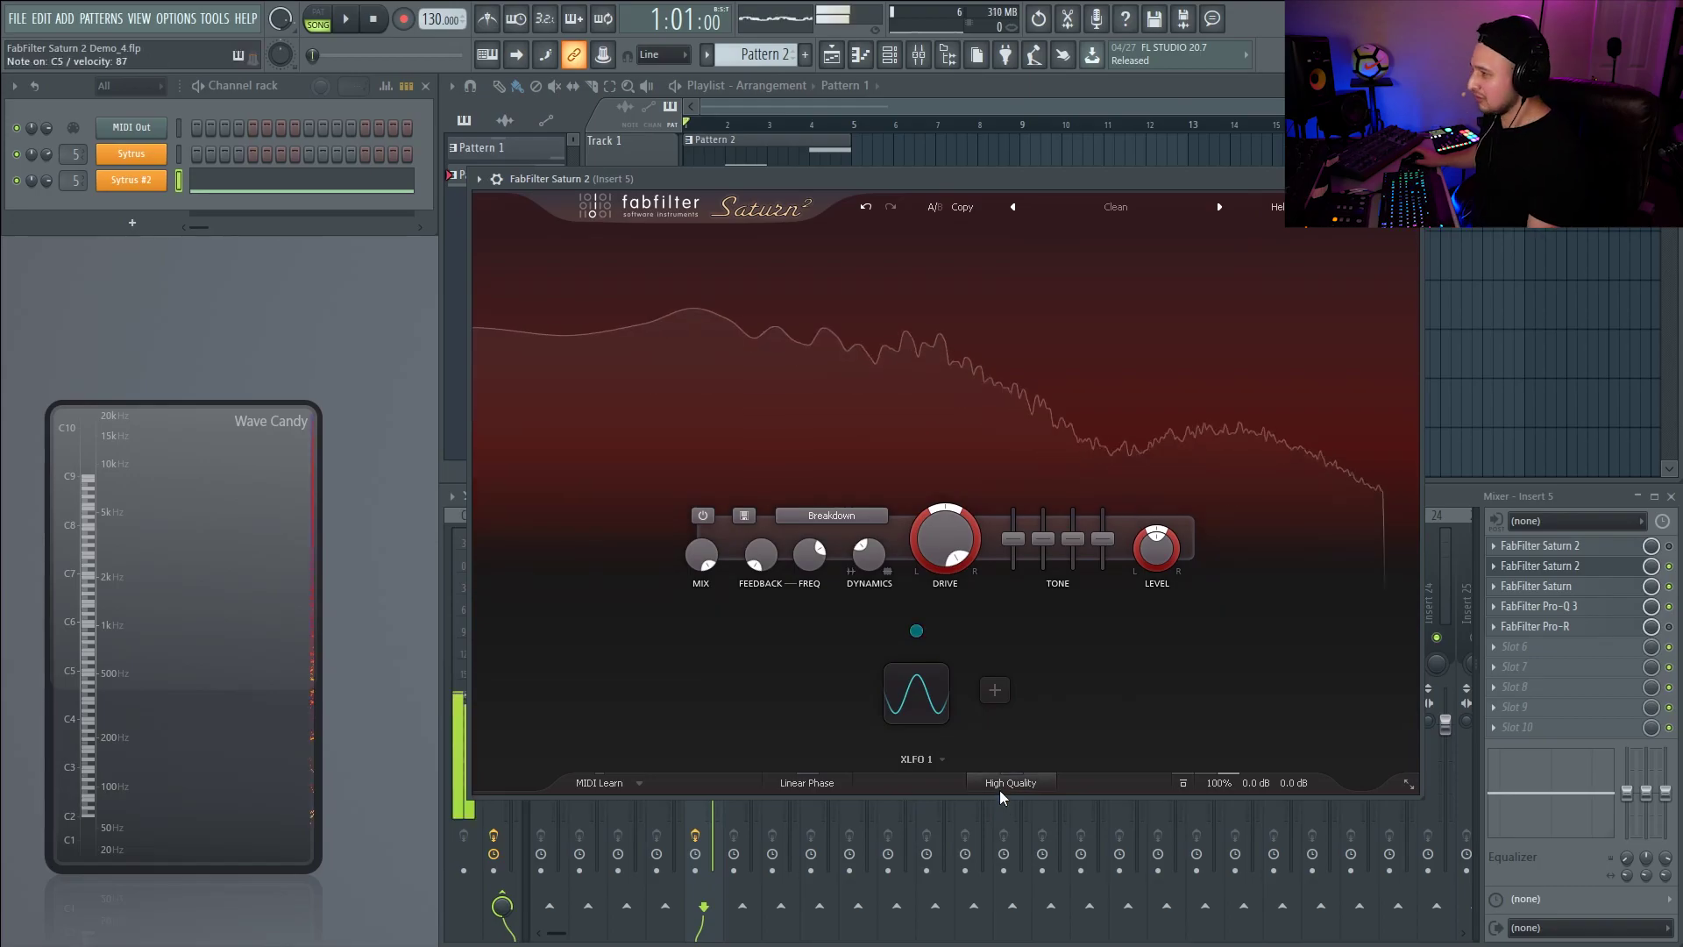
pyautogui.moveTo(916, 630); pyautogui.dragTo(937, 782)
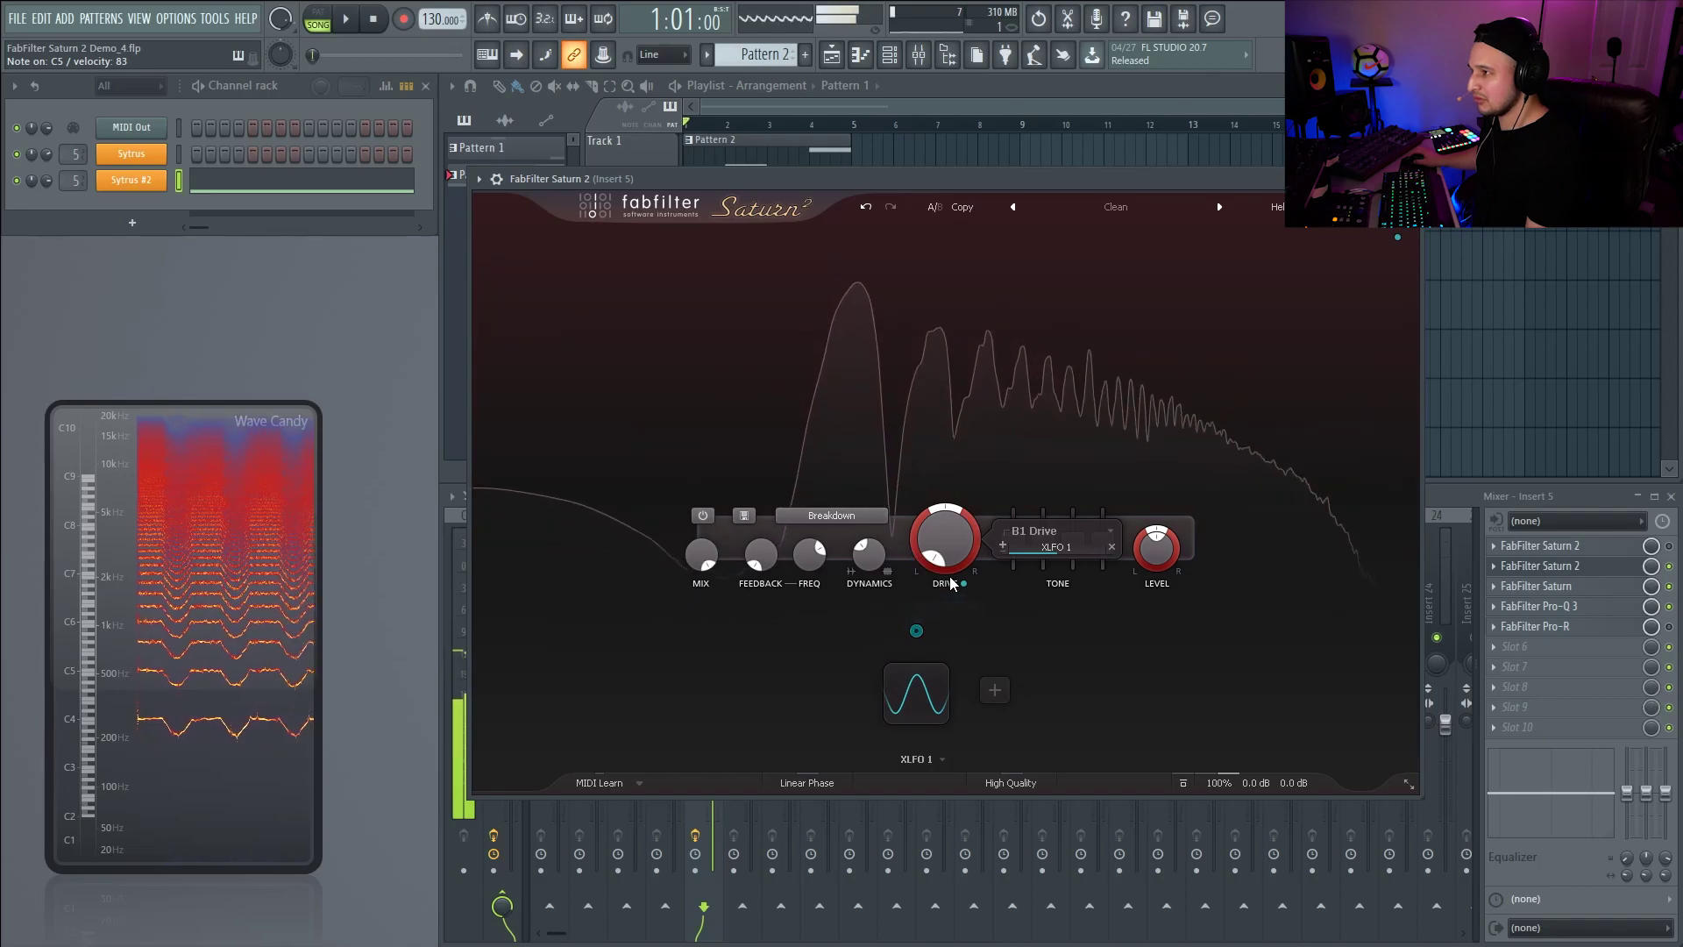
pyautogui.moveTo(945, 538); pyautogui.dragTo(921, 355)
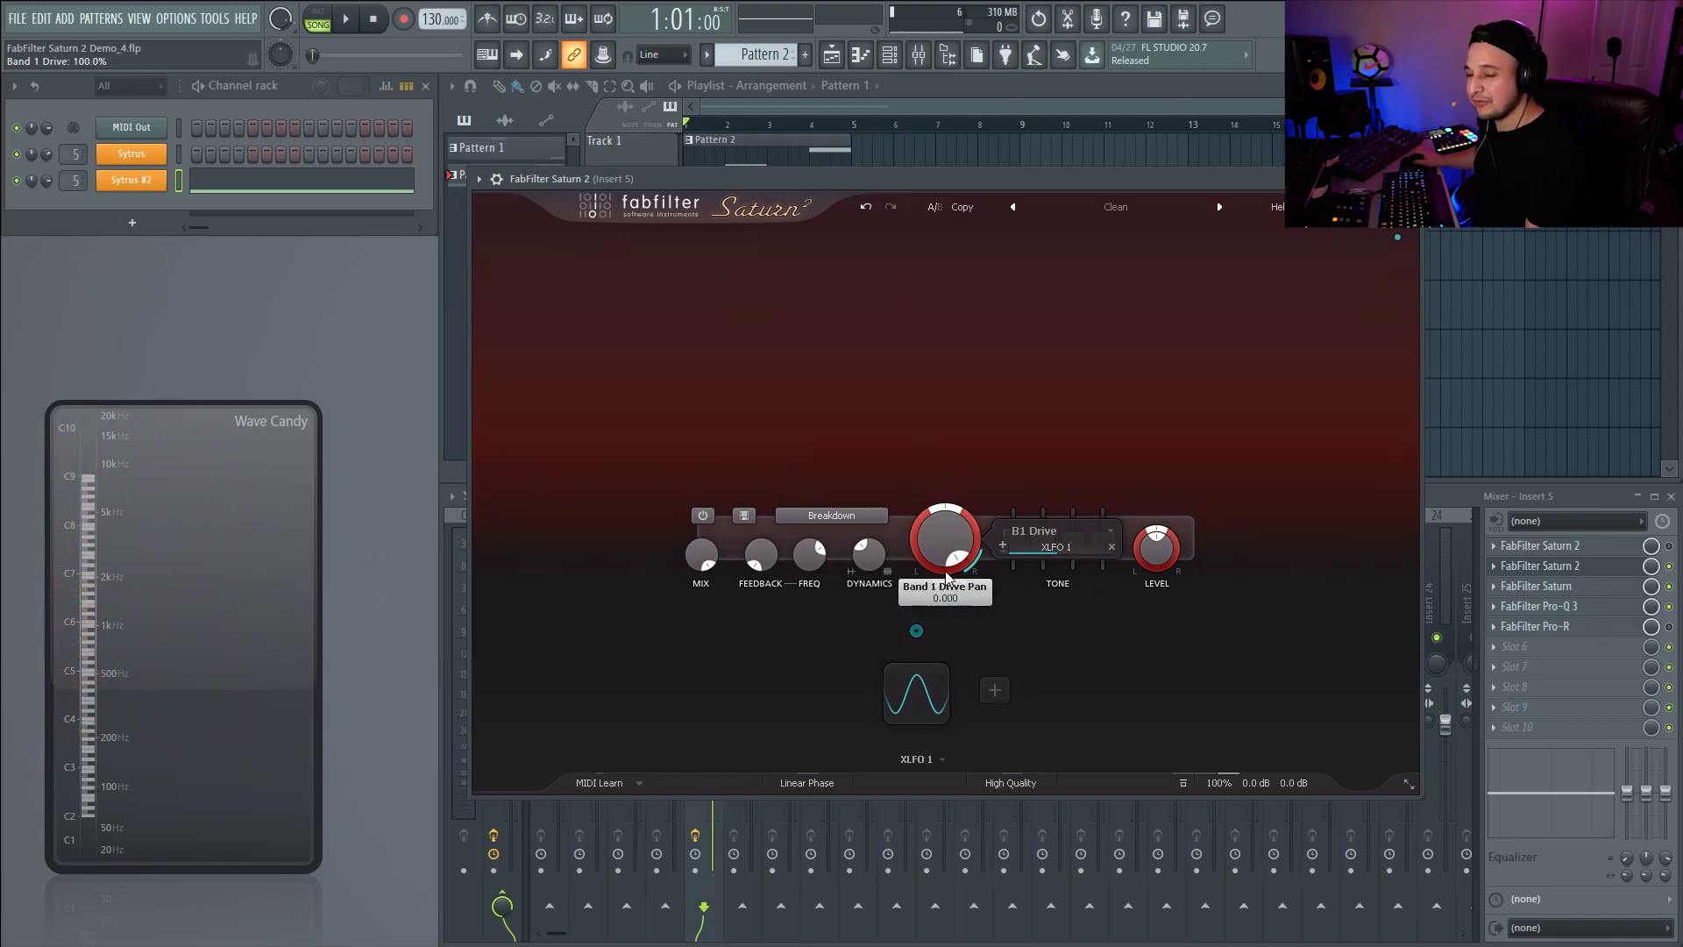
# - Examine the XLFO 1 and XLFO 2 modulators in the first Saturn 2's Minor Chord preset
pyautogui.click(1543, 546)
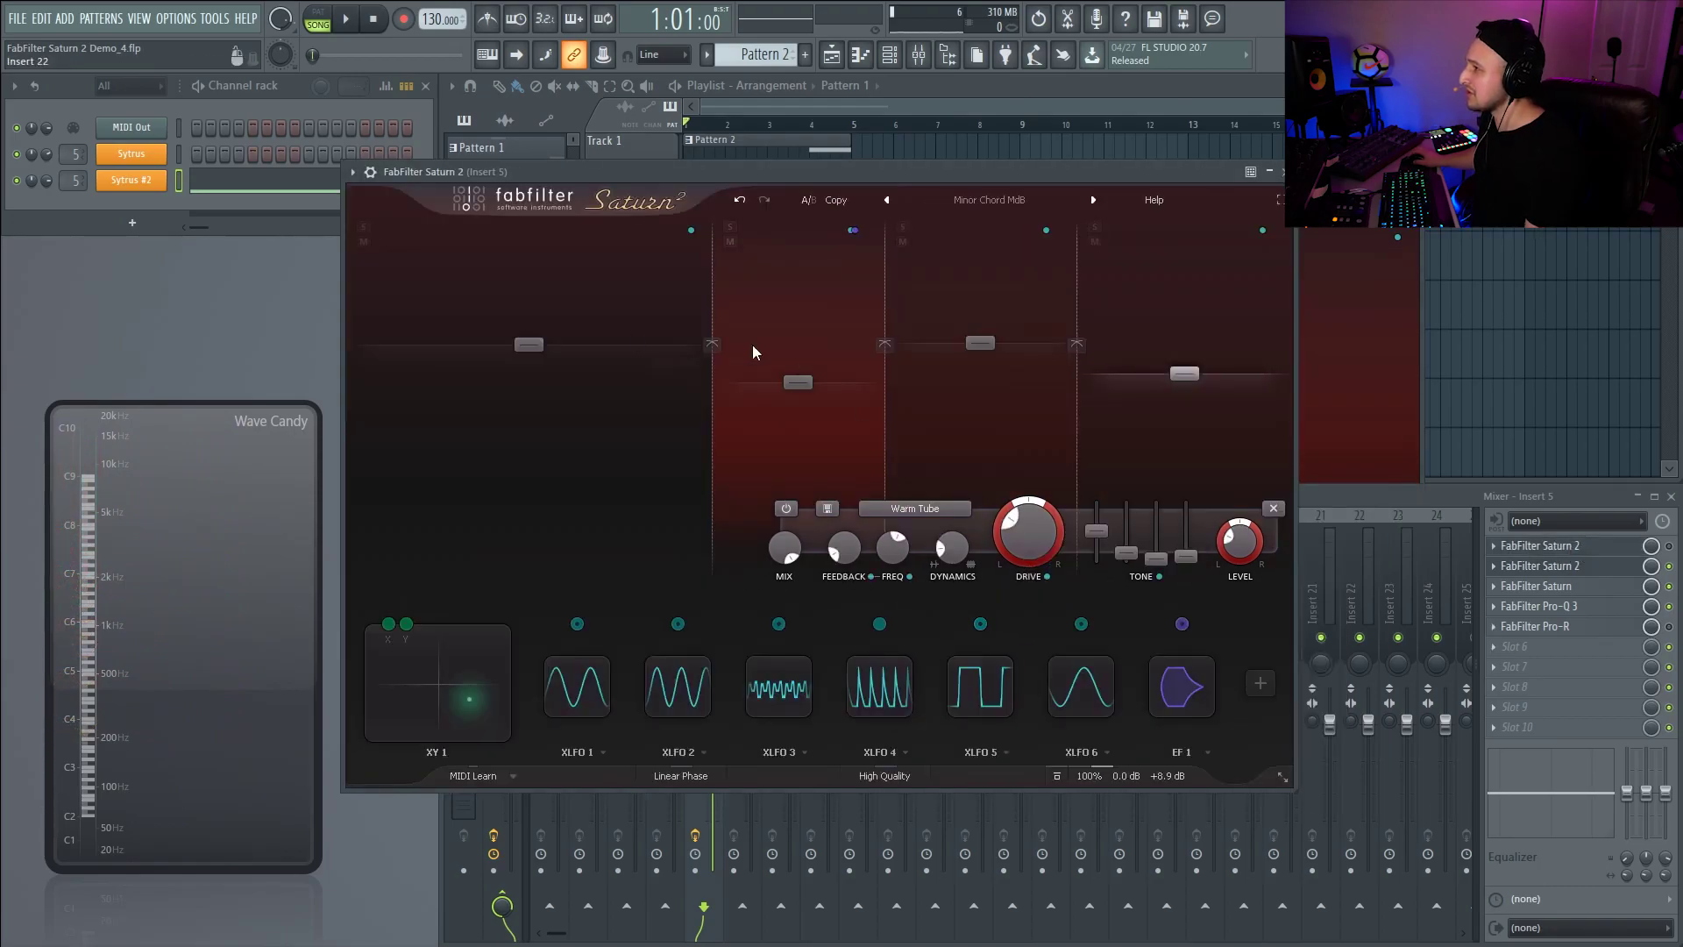
pyautogui.click(593, 693)
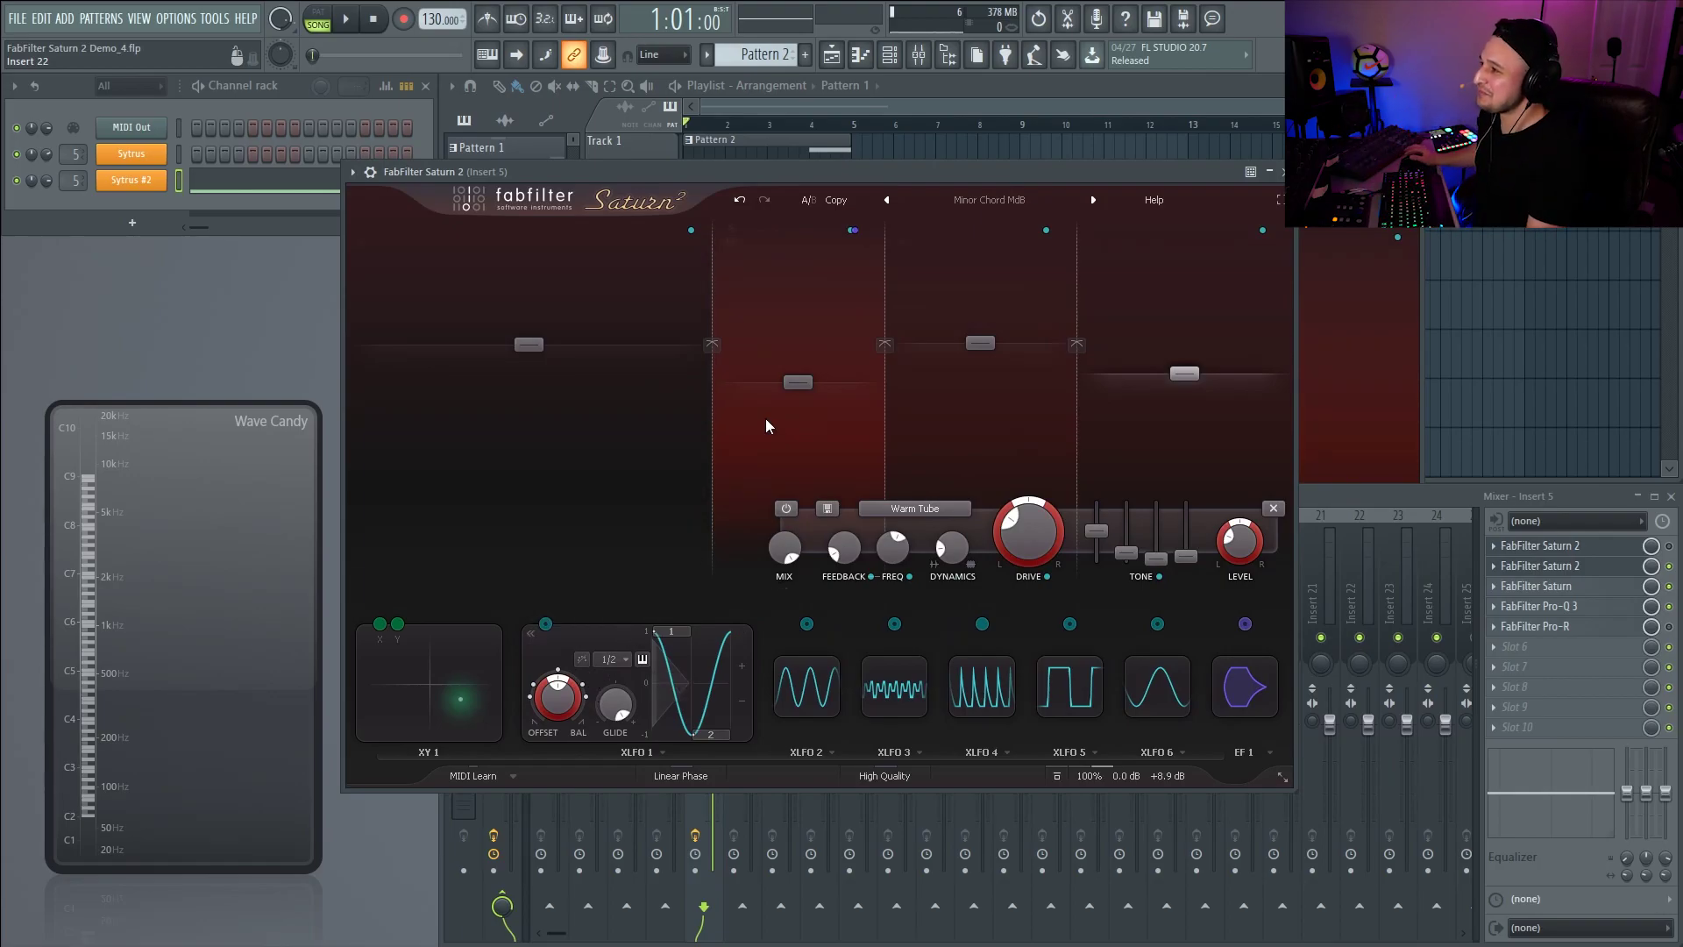
pyautogui.click(808, 687)
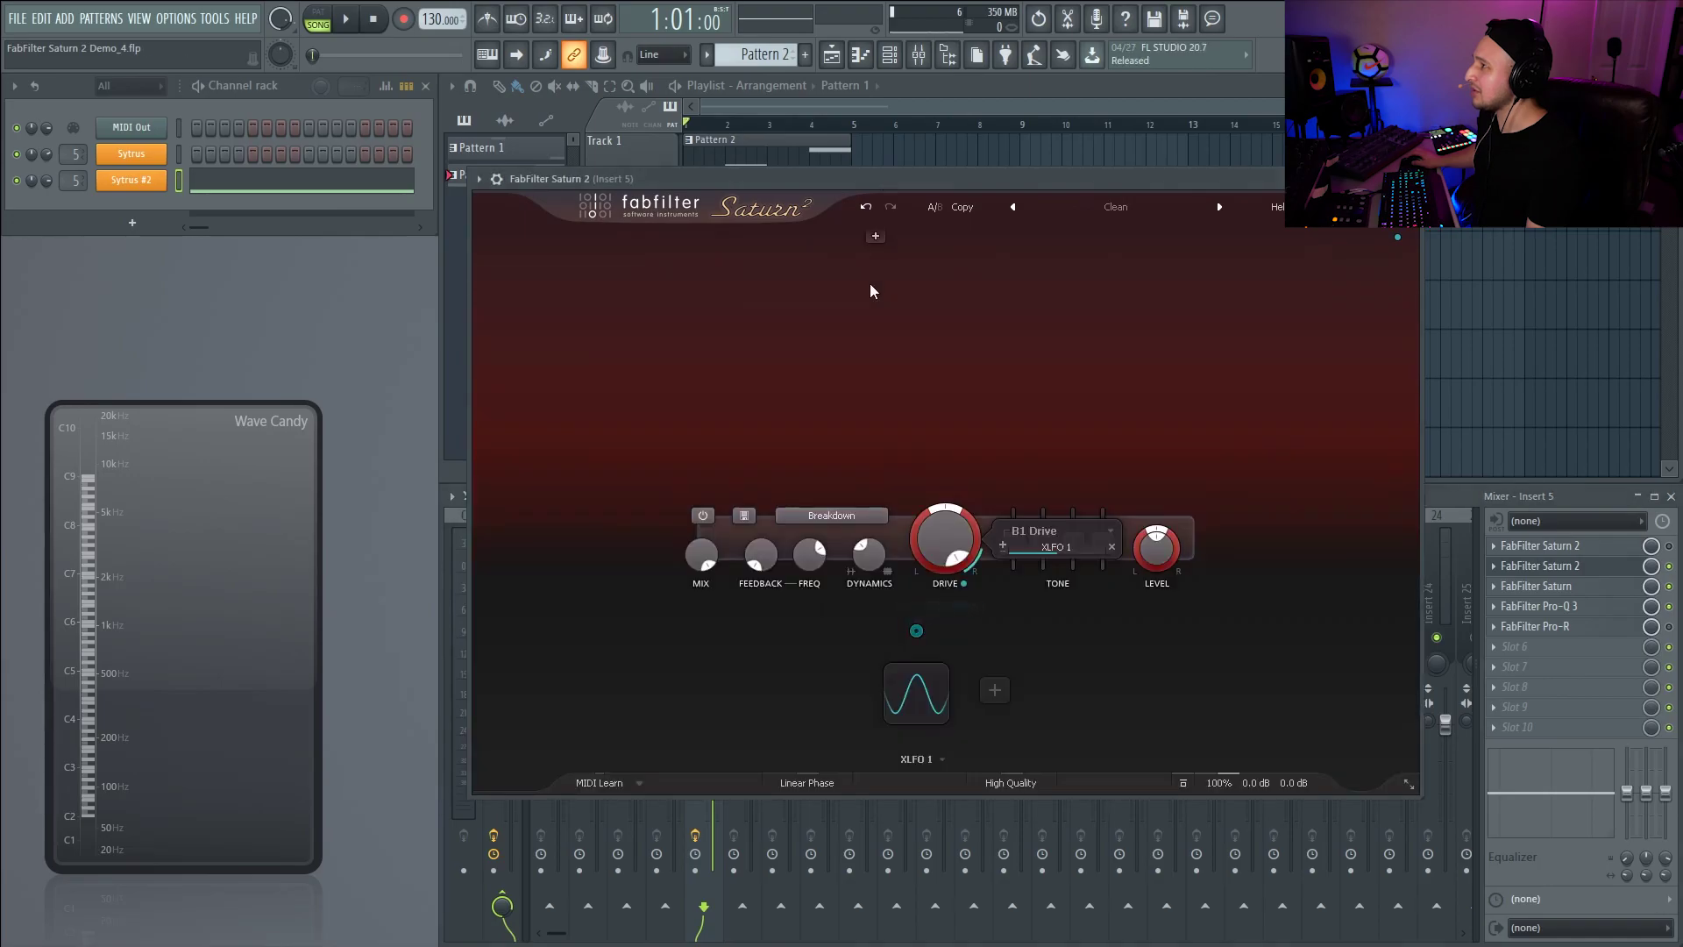
# - Expand XLFO 1 in the second Saturn 2 and set its synced rate to 1/2
pyautogui.click(929, 715)
pyautogui.click(890, 667)
pyautogui.click(910, 803)
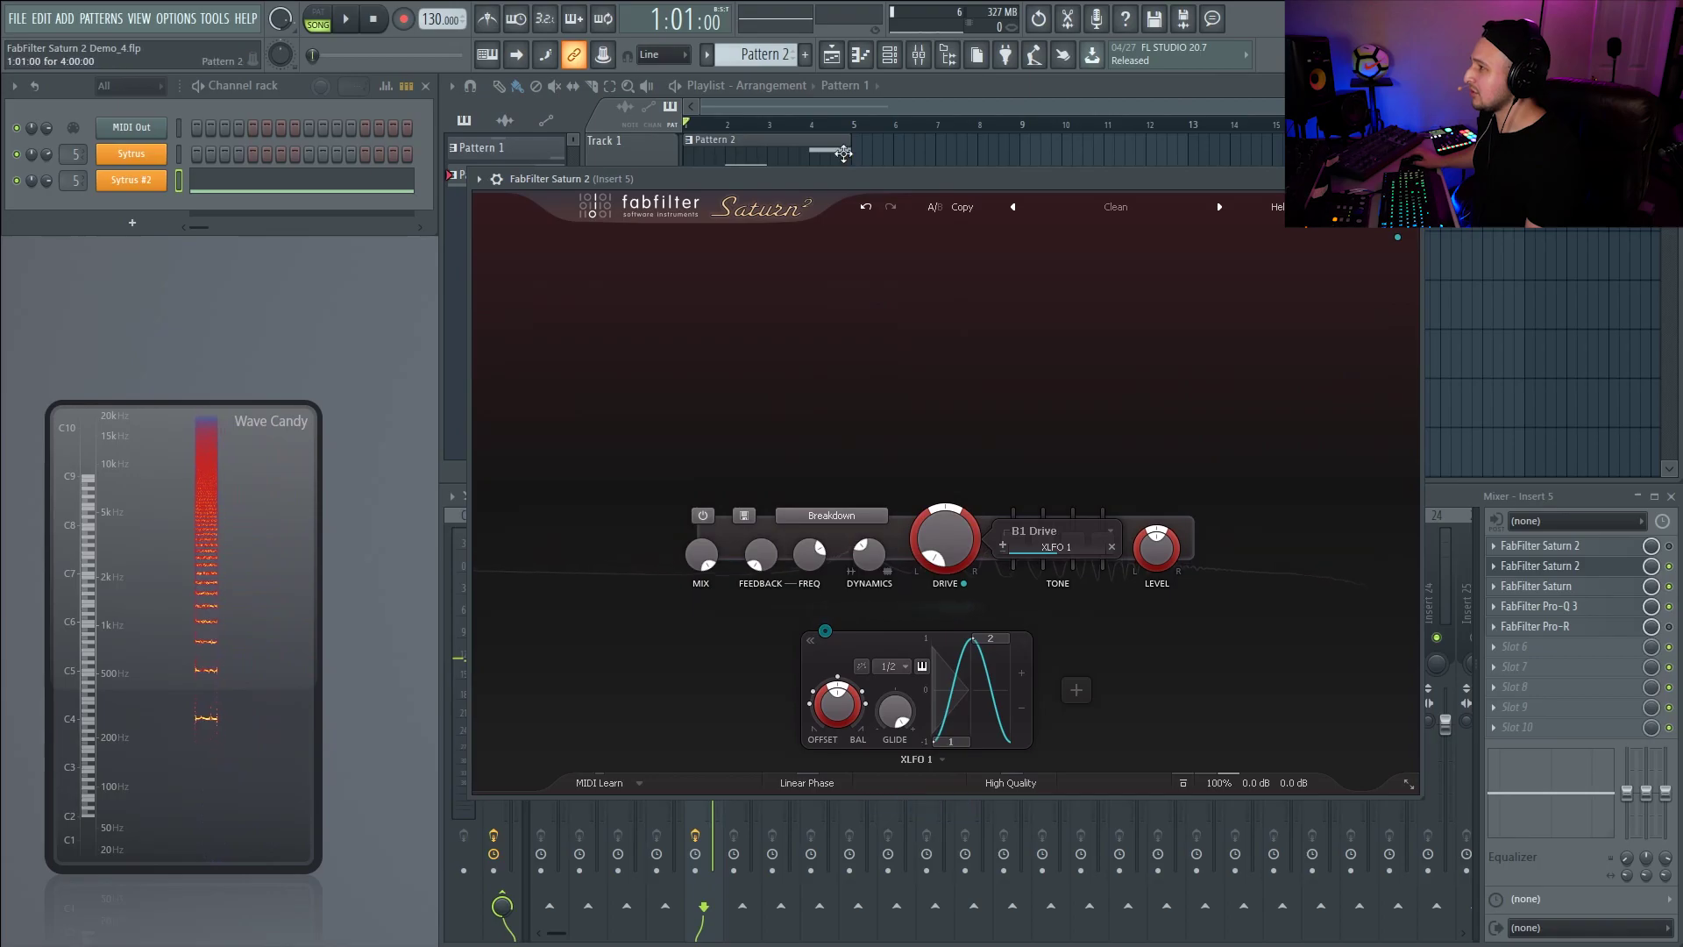
pyautogui.moveTo(845, 176); pyautogui.dragTo(750, 189)
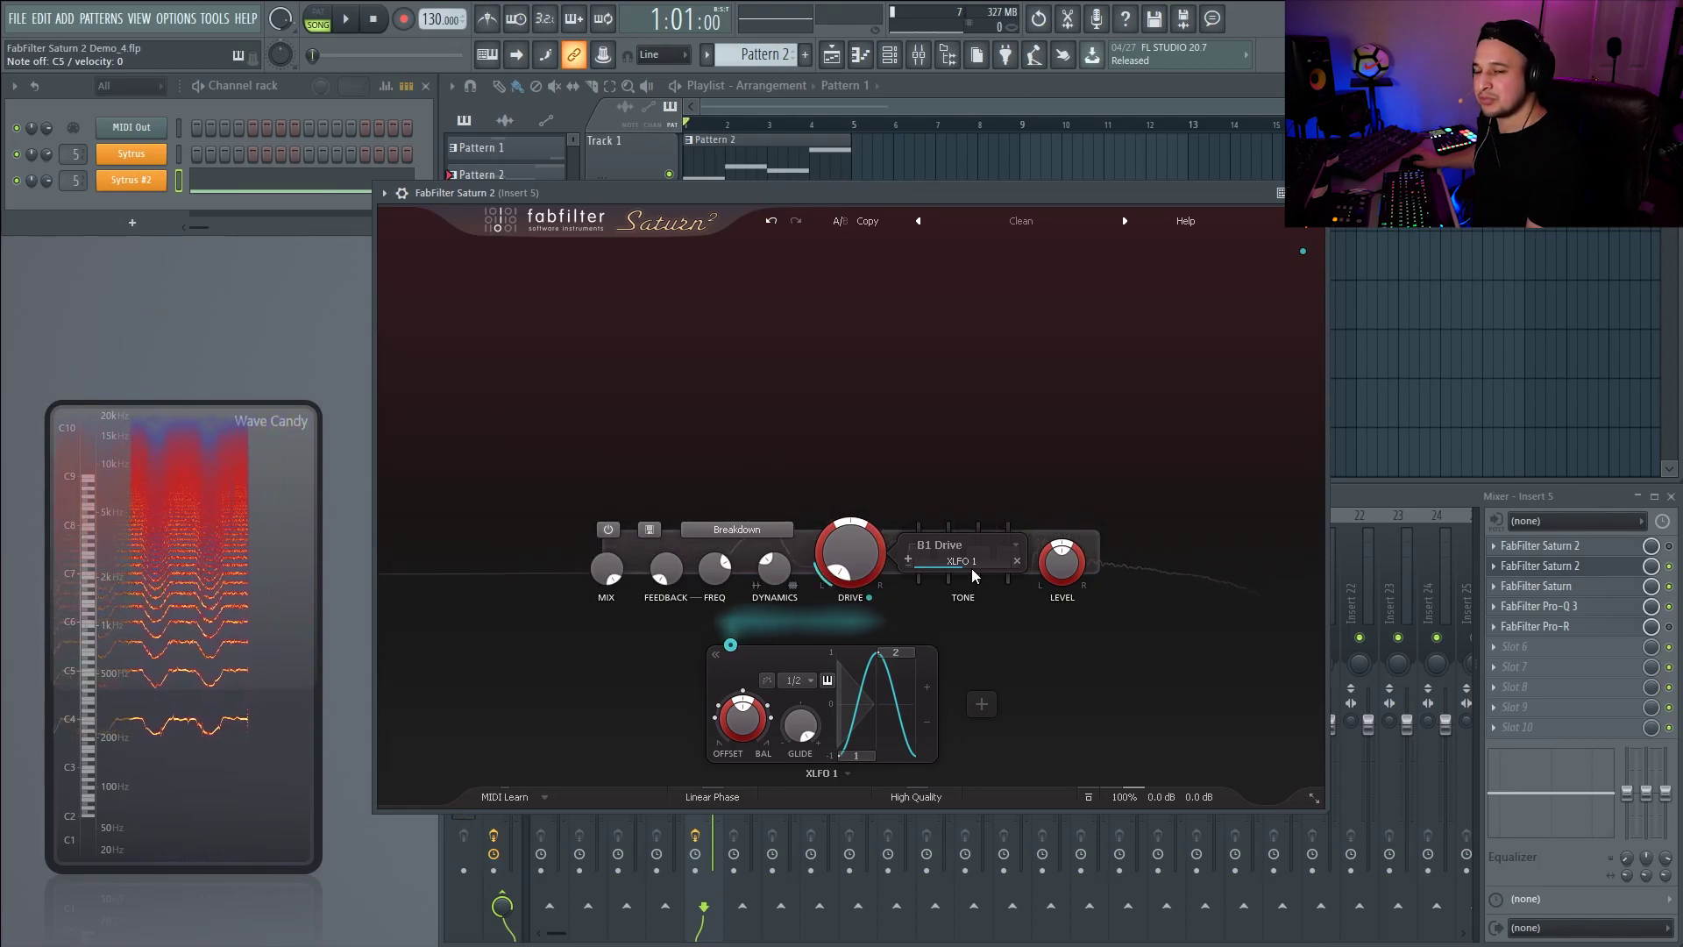
# - Raise XLFO 1's modulation depth on the band's drive to the maximum and set the XLFO 1 glide to 0
pyautogui.moveTo(959, 572)
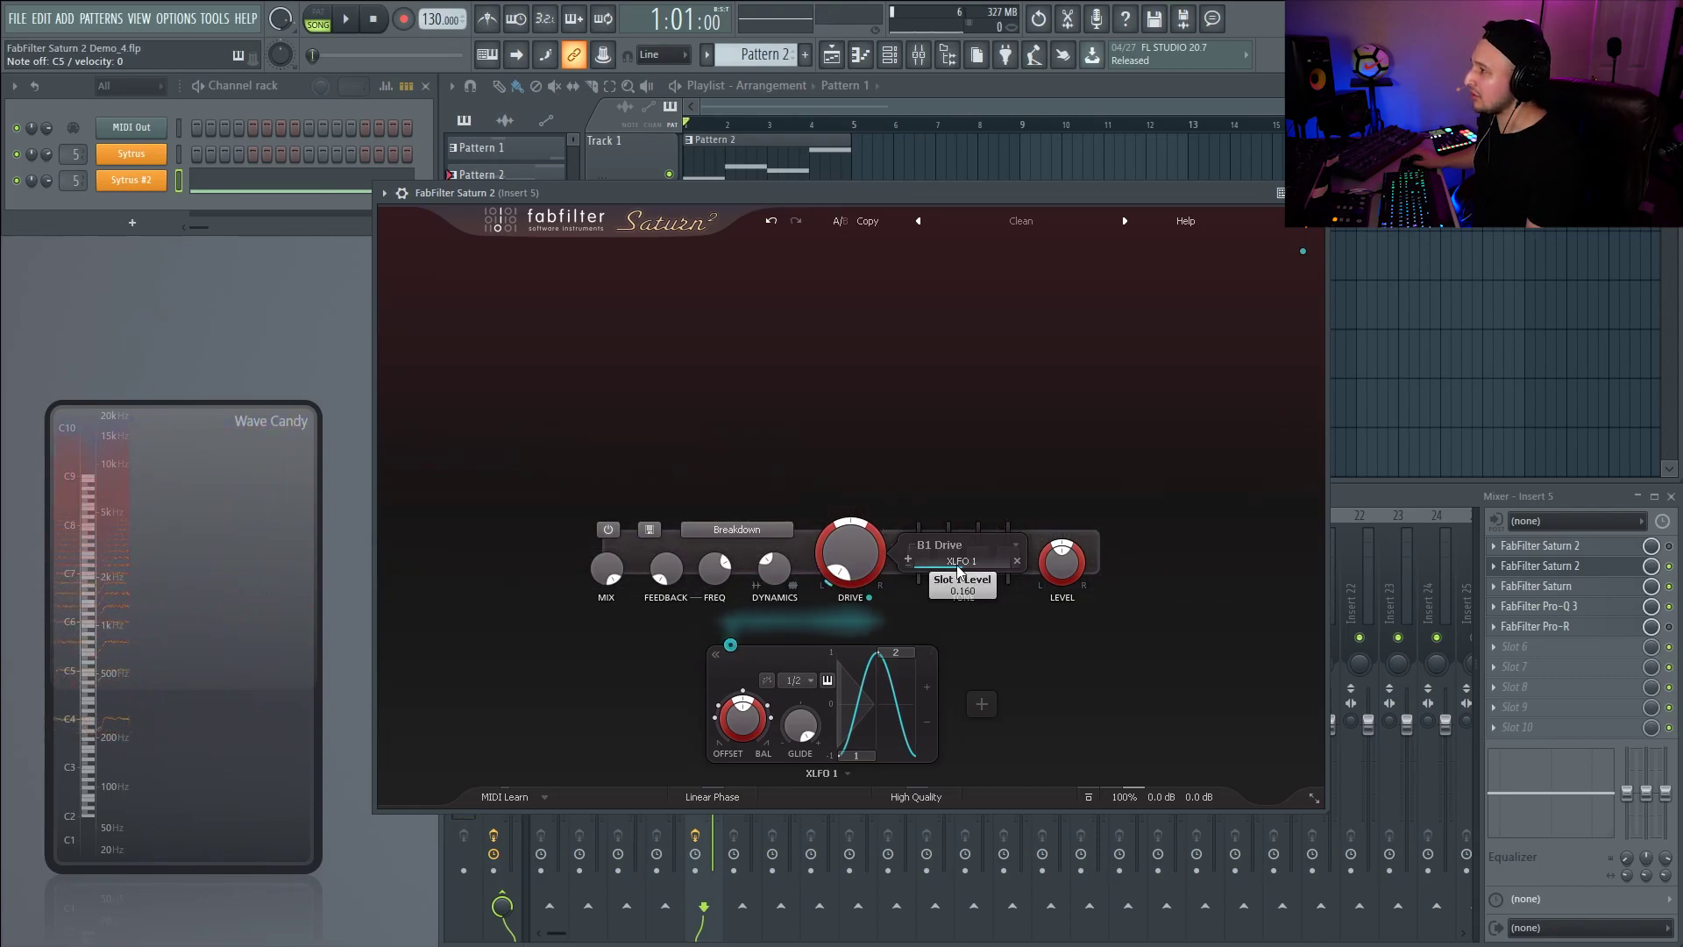
pyautogui.moveTo(976, 563); pyautogui.dragTo(1144, 539)
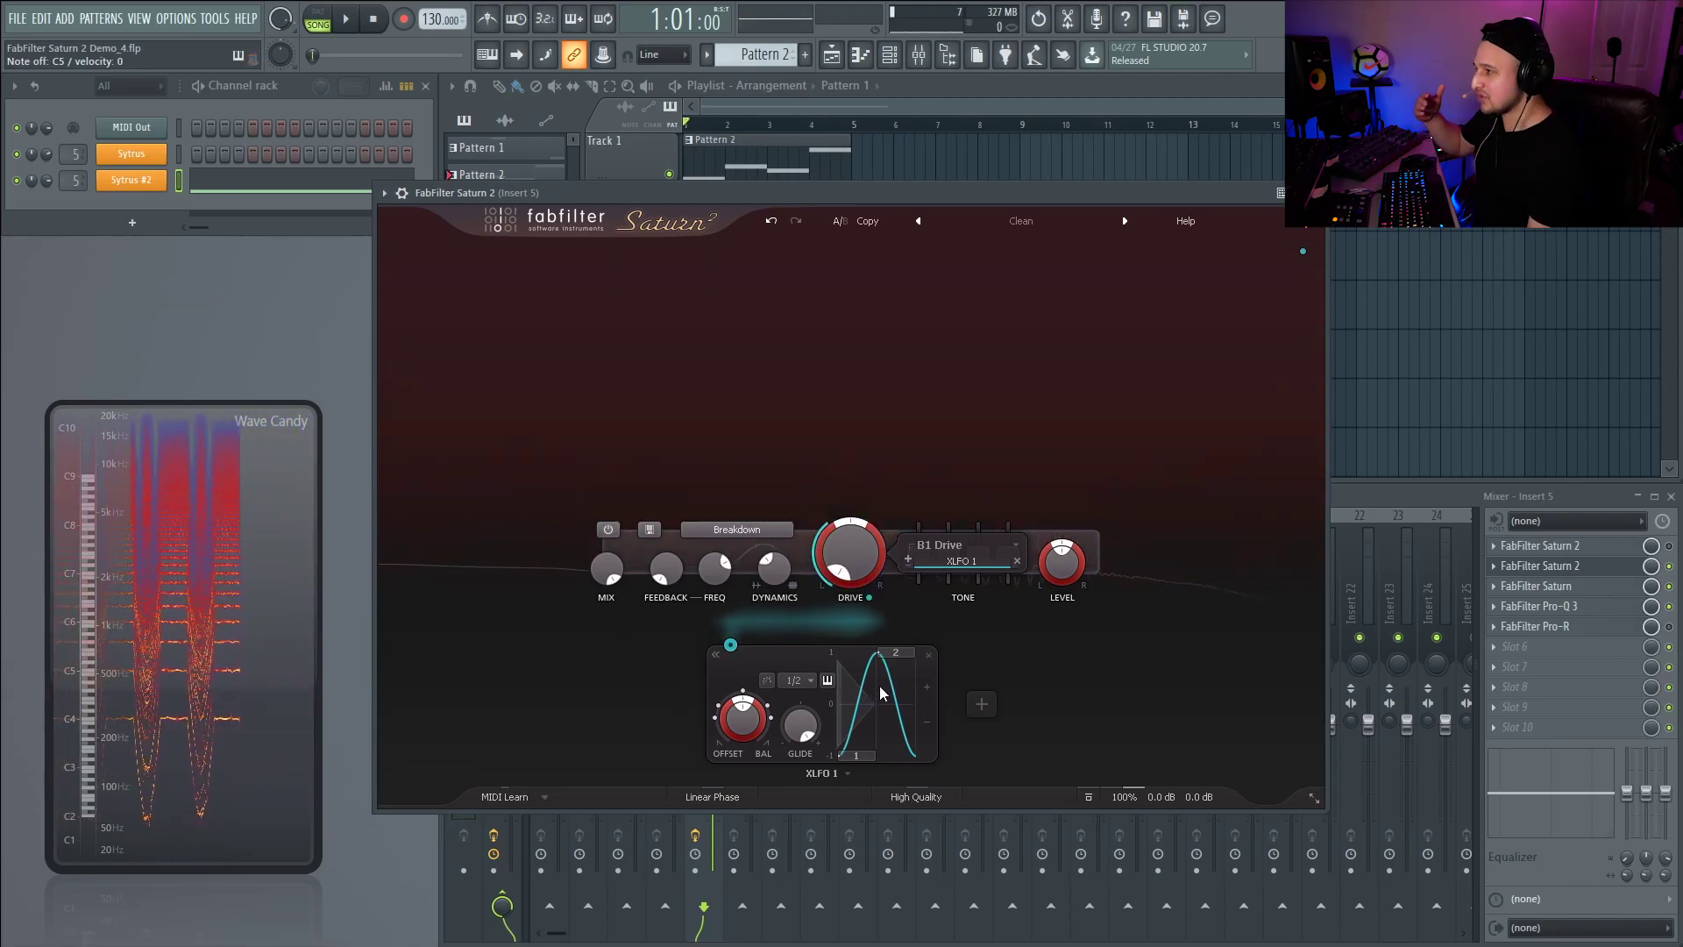
pyautogui.moveTo(791, 729); pyautogui.dragTo(781, 871)
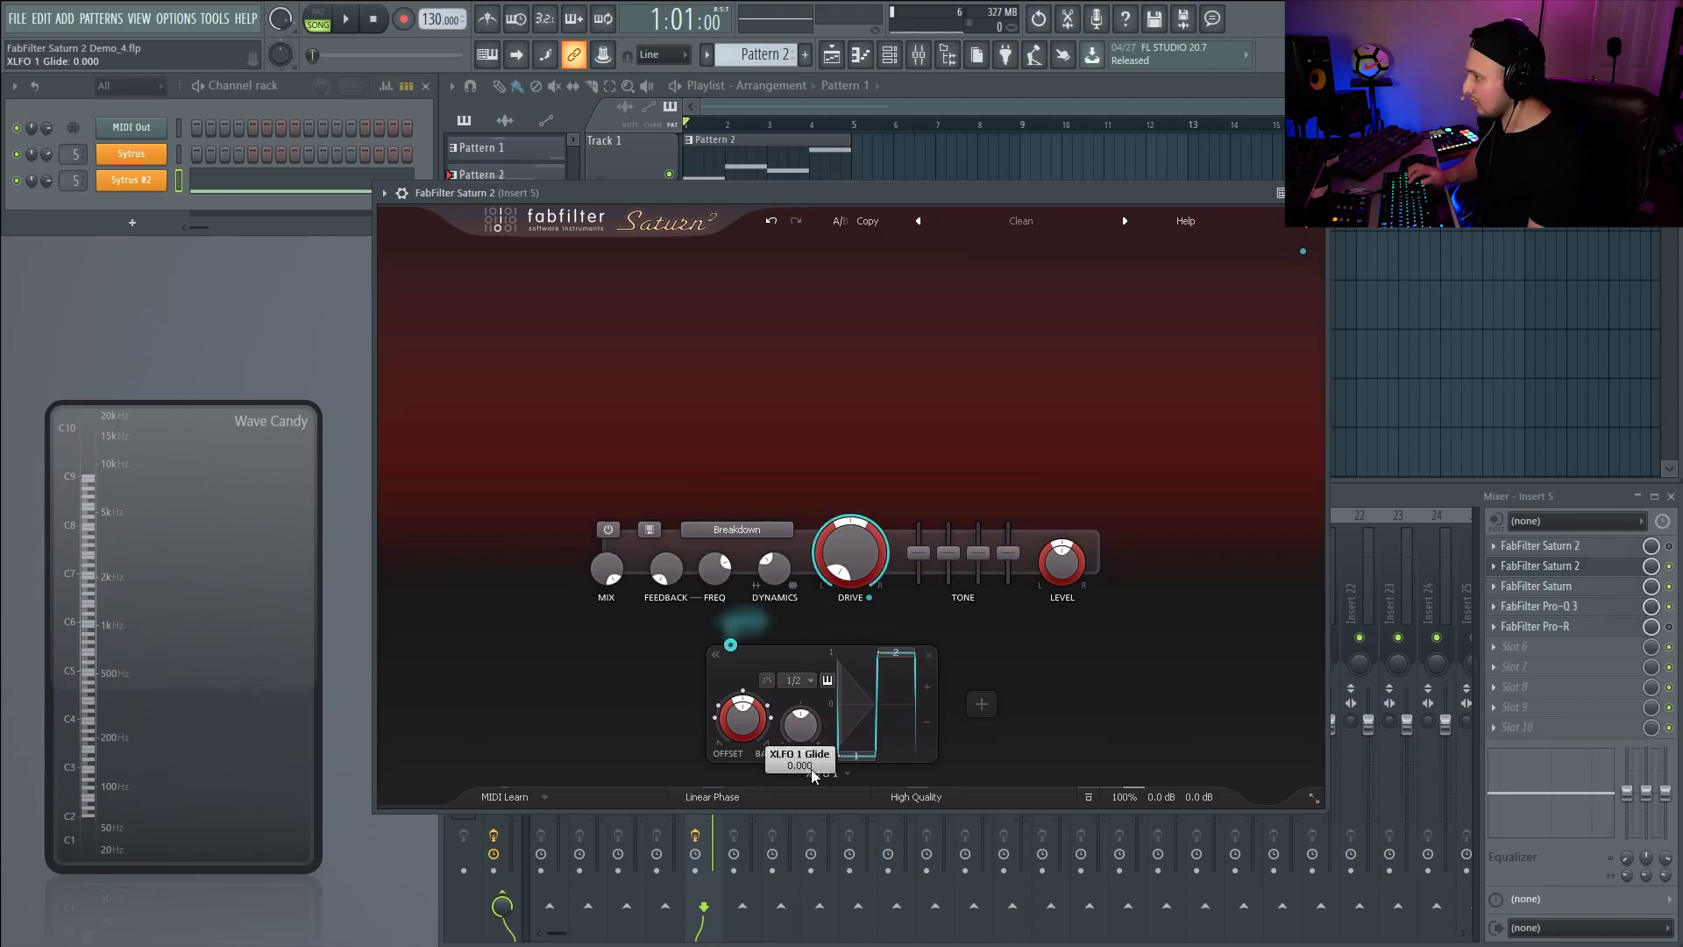
pyautogui.moveTo(814, 252)
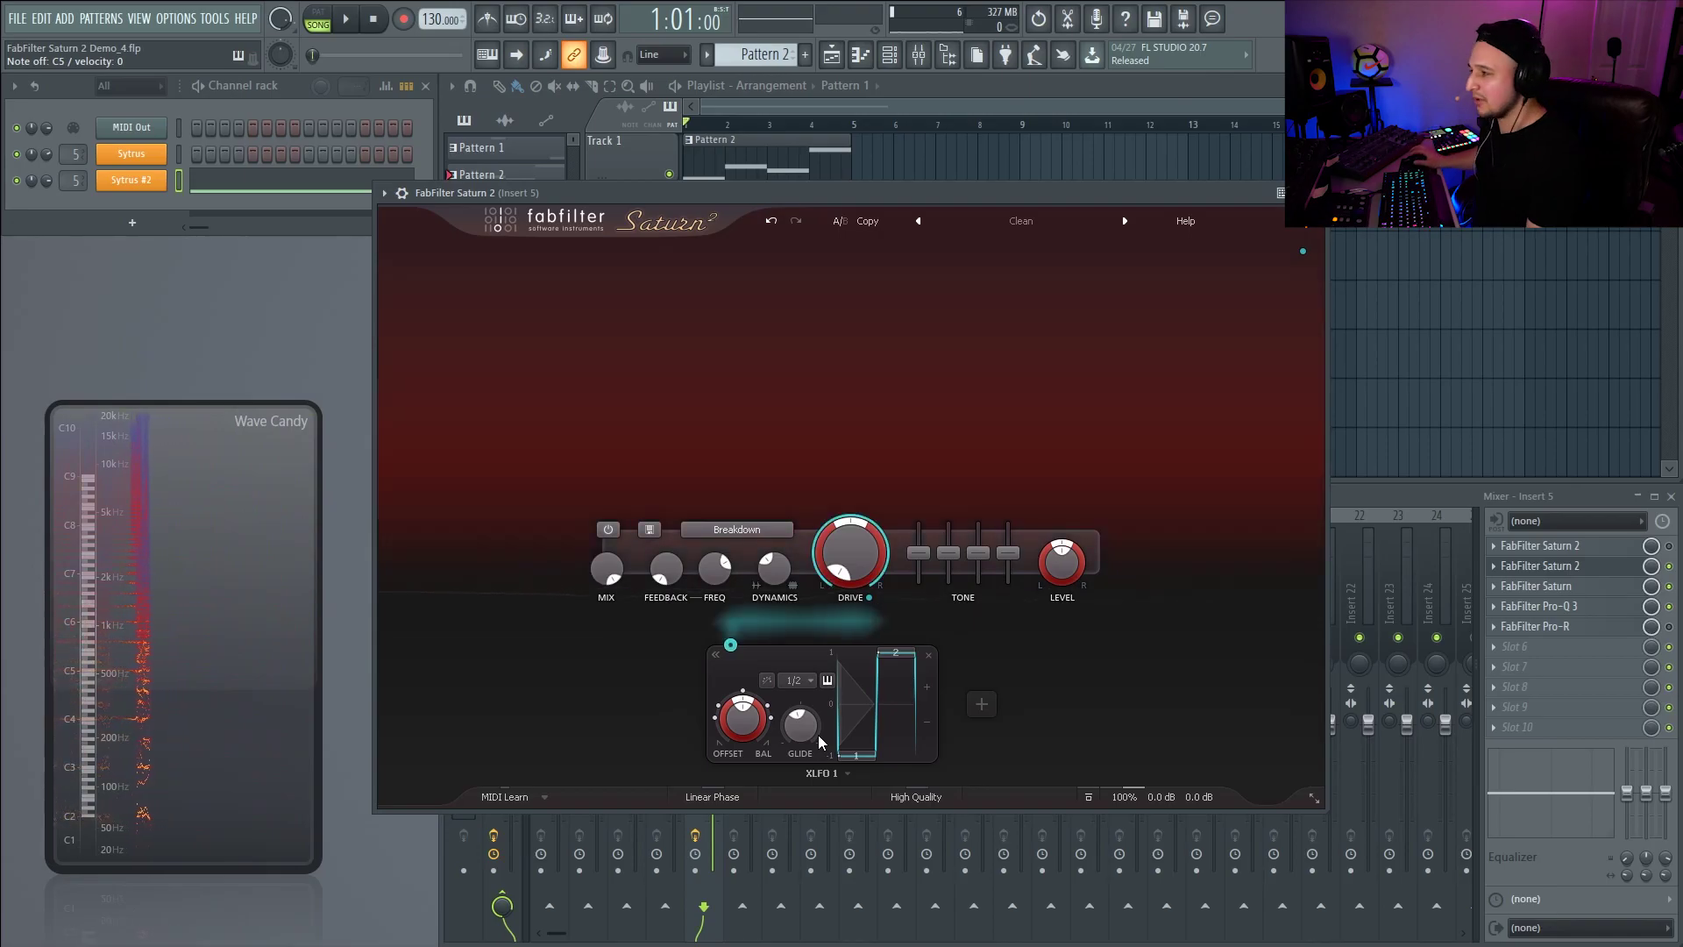
pyautogui.moveTo(805, 727)
pyautogui.moveTo(805, 728); pyautogui.dragTo(791, 711)
pyautogui.doubleClick(792, 739)
pyautogui.press('Escape')
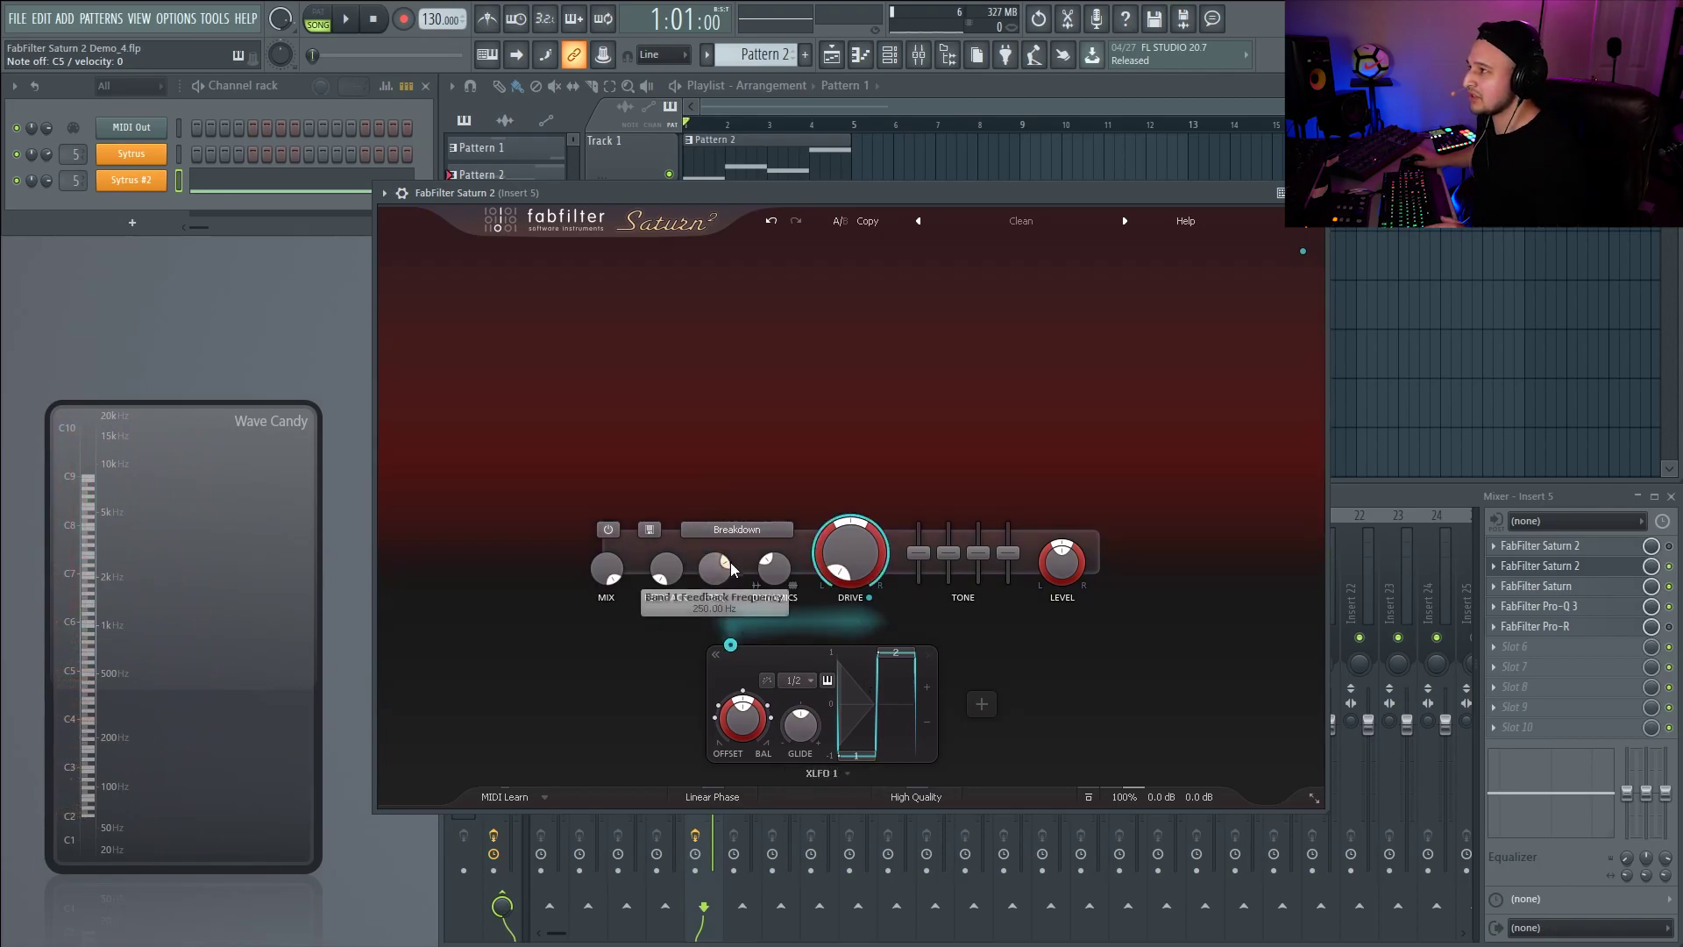
pyautogui.click(751, 528)
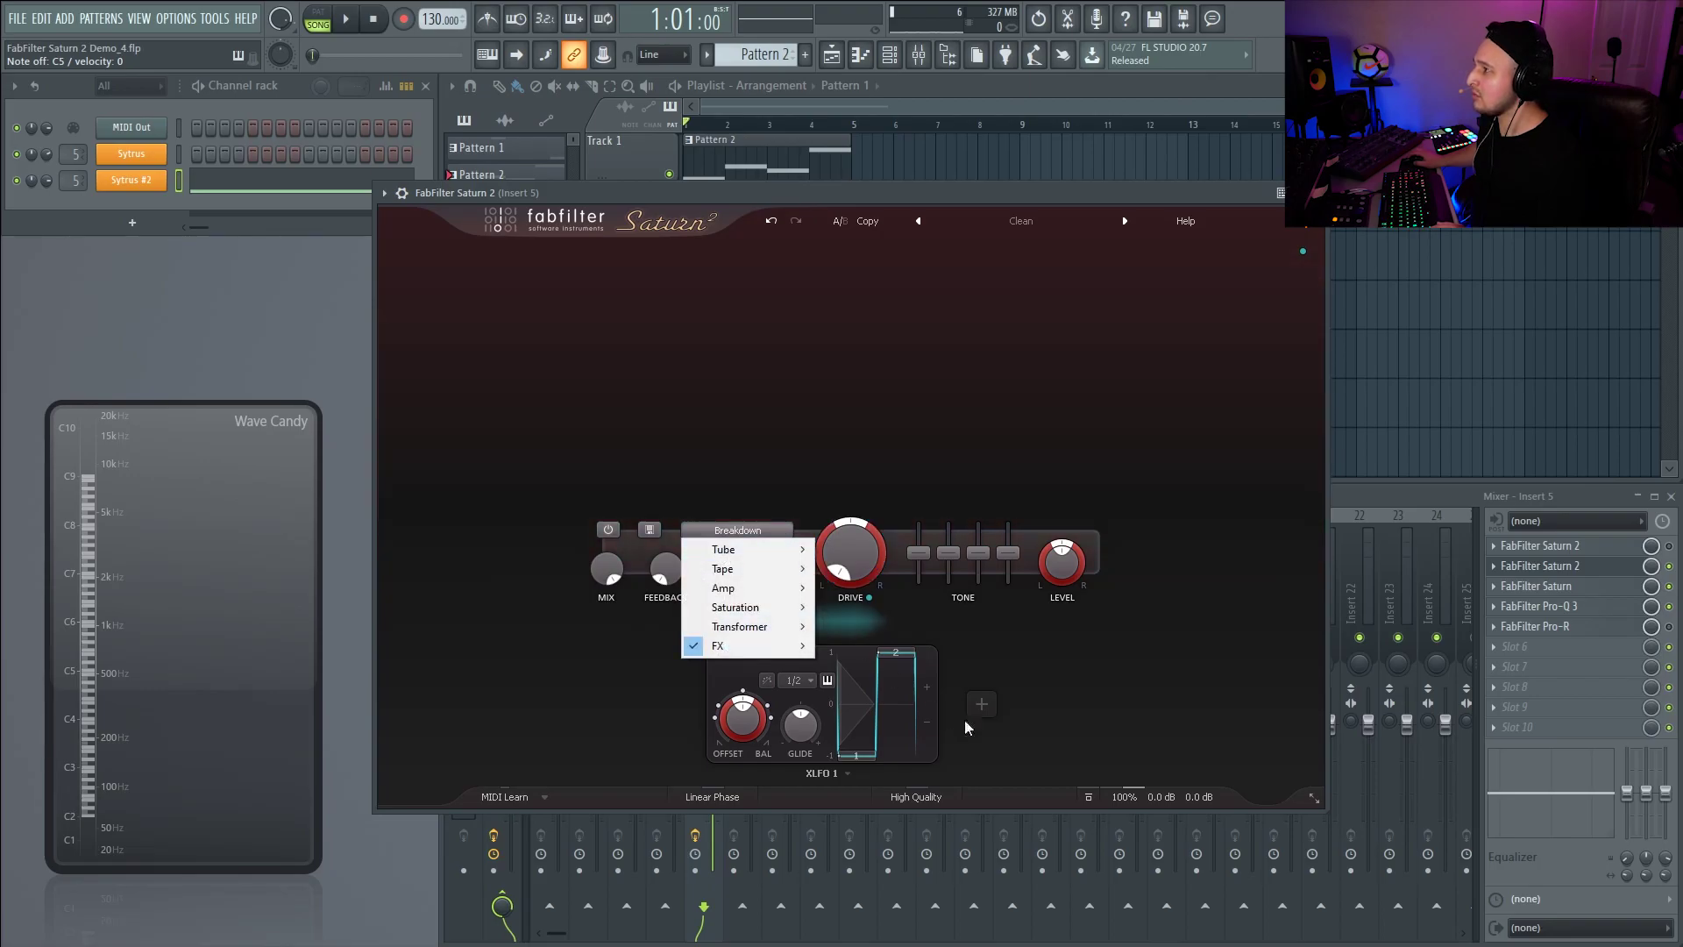
pyautogui.click(1047, 723)
pyautogui.click(902, 705)
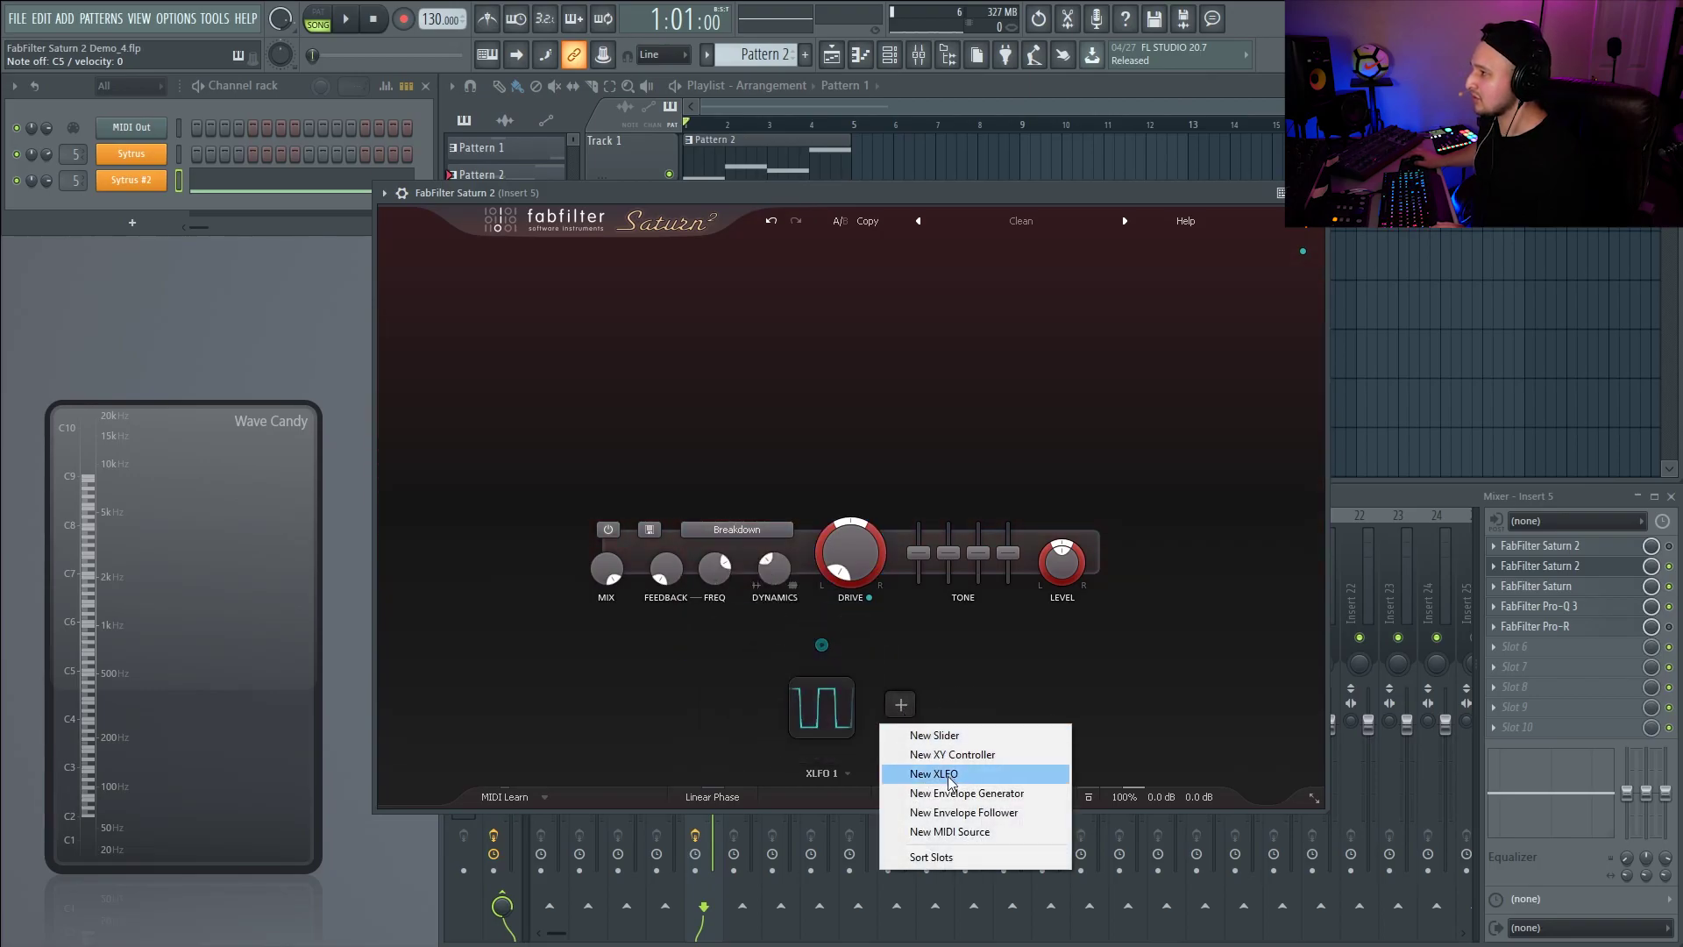
pyautogui.click(966, 687)
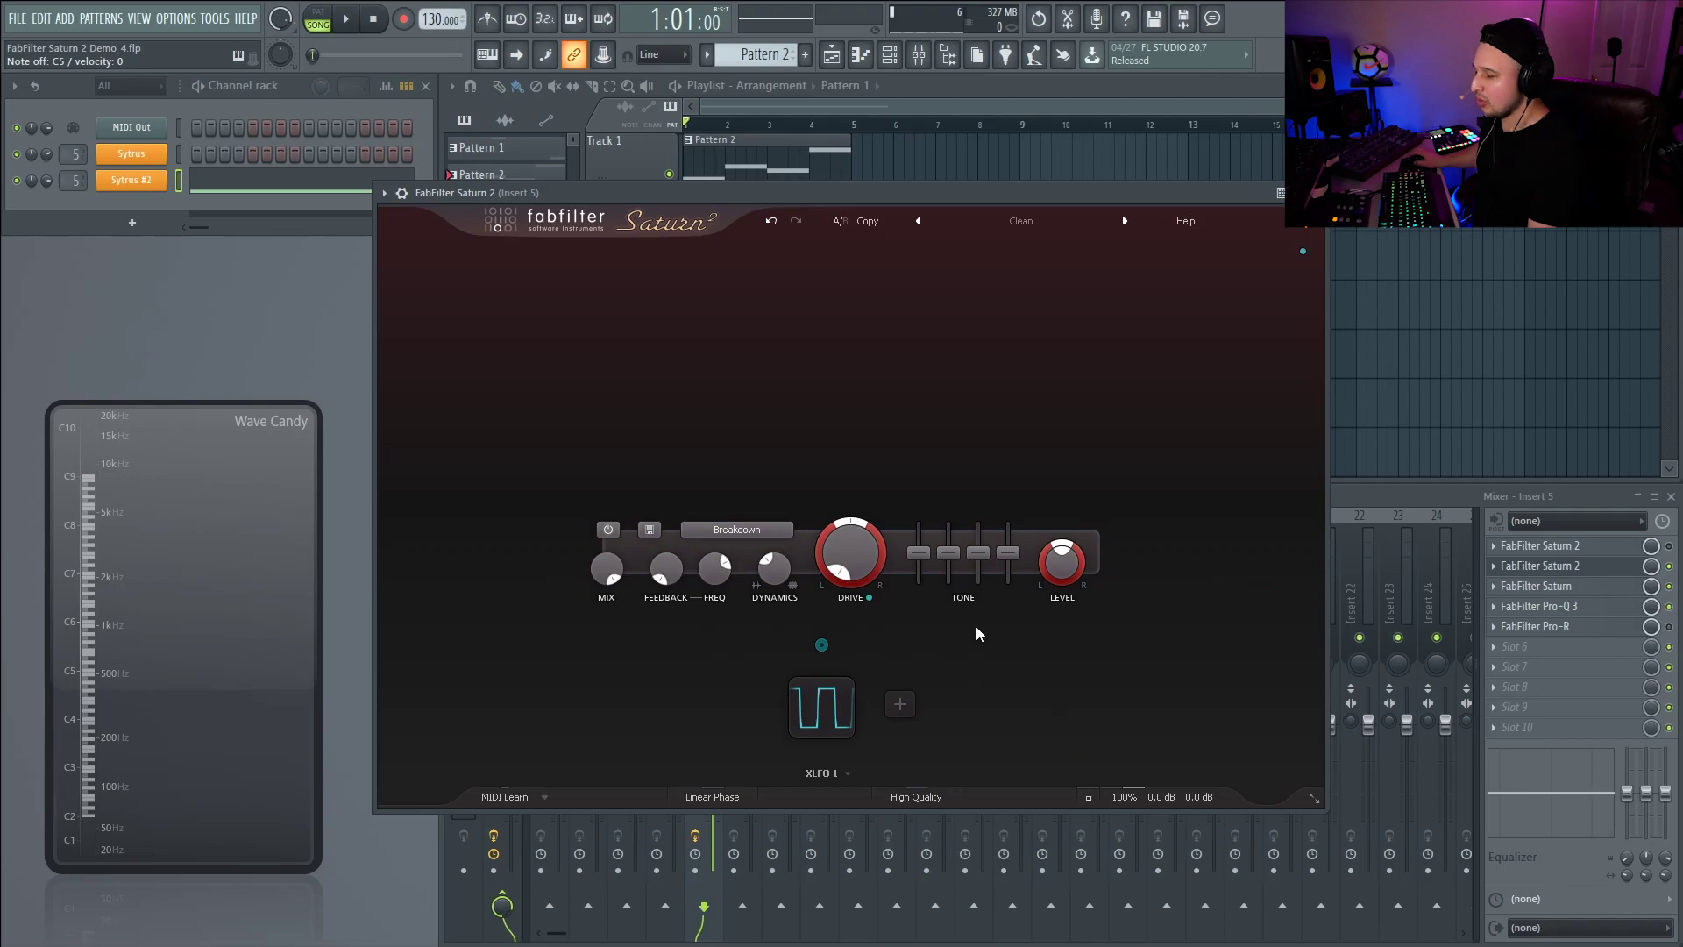
# - Lower the mid, treble and presence tone sliders and raise the feedback to about 29% at a frequency of about 680 Hz
pyautogui.moveTo(949, 555)
pyautogui.mouseDown()
pyautogui.moveTo(958, 538)
pyautogui.moveTo(960, 589)
pyautogui.moveTo(978, 541)
pyautogui.moveTo(1006, 583)
pyautogui.moveTo(973, 572)
pyautogui.mouseUp()
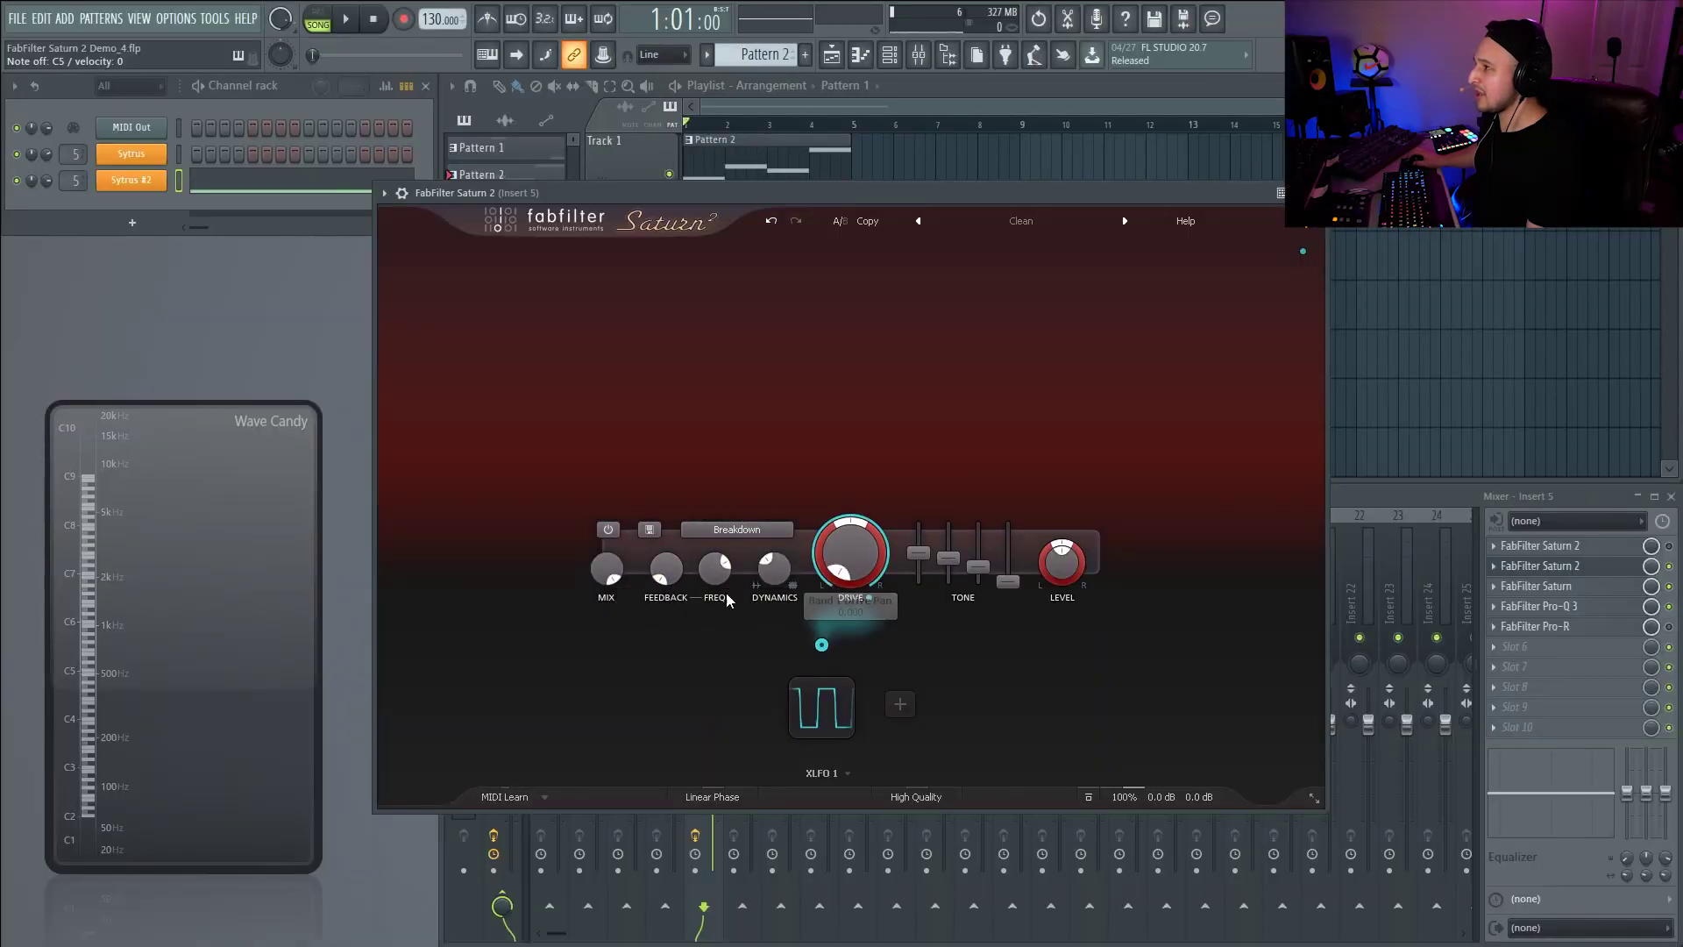
pyautogui.moveTo(666, 568)
pyautogui.mouseDown()
pyautogui.moveTo(677, 434)
pyautogui.moveTo(742, 586)
pyautogui.mouseUp()
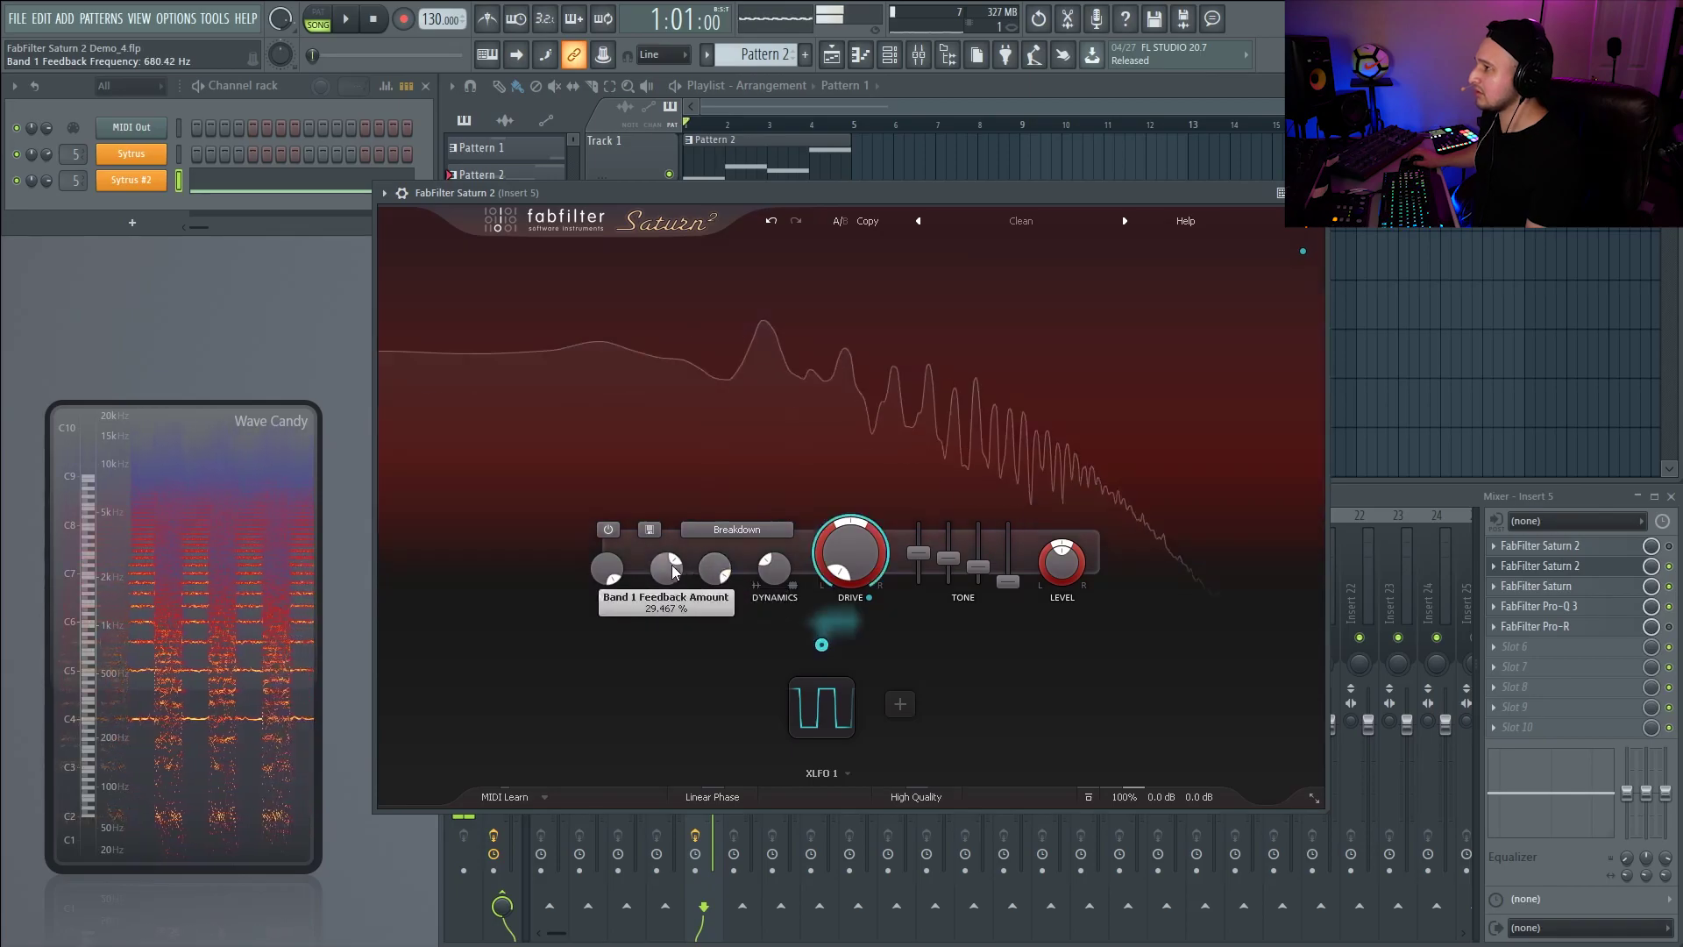
# - Return treble and presence to about 0 dB and turn down the band's feedback amount, feedback frequency and mix
pyautogui.moveTo(979, 566); pyautogui.dragTo(1008, 555)
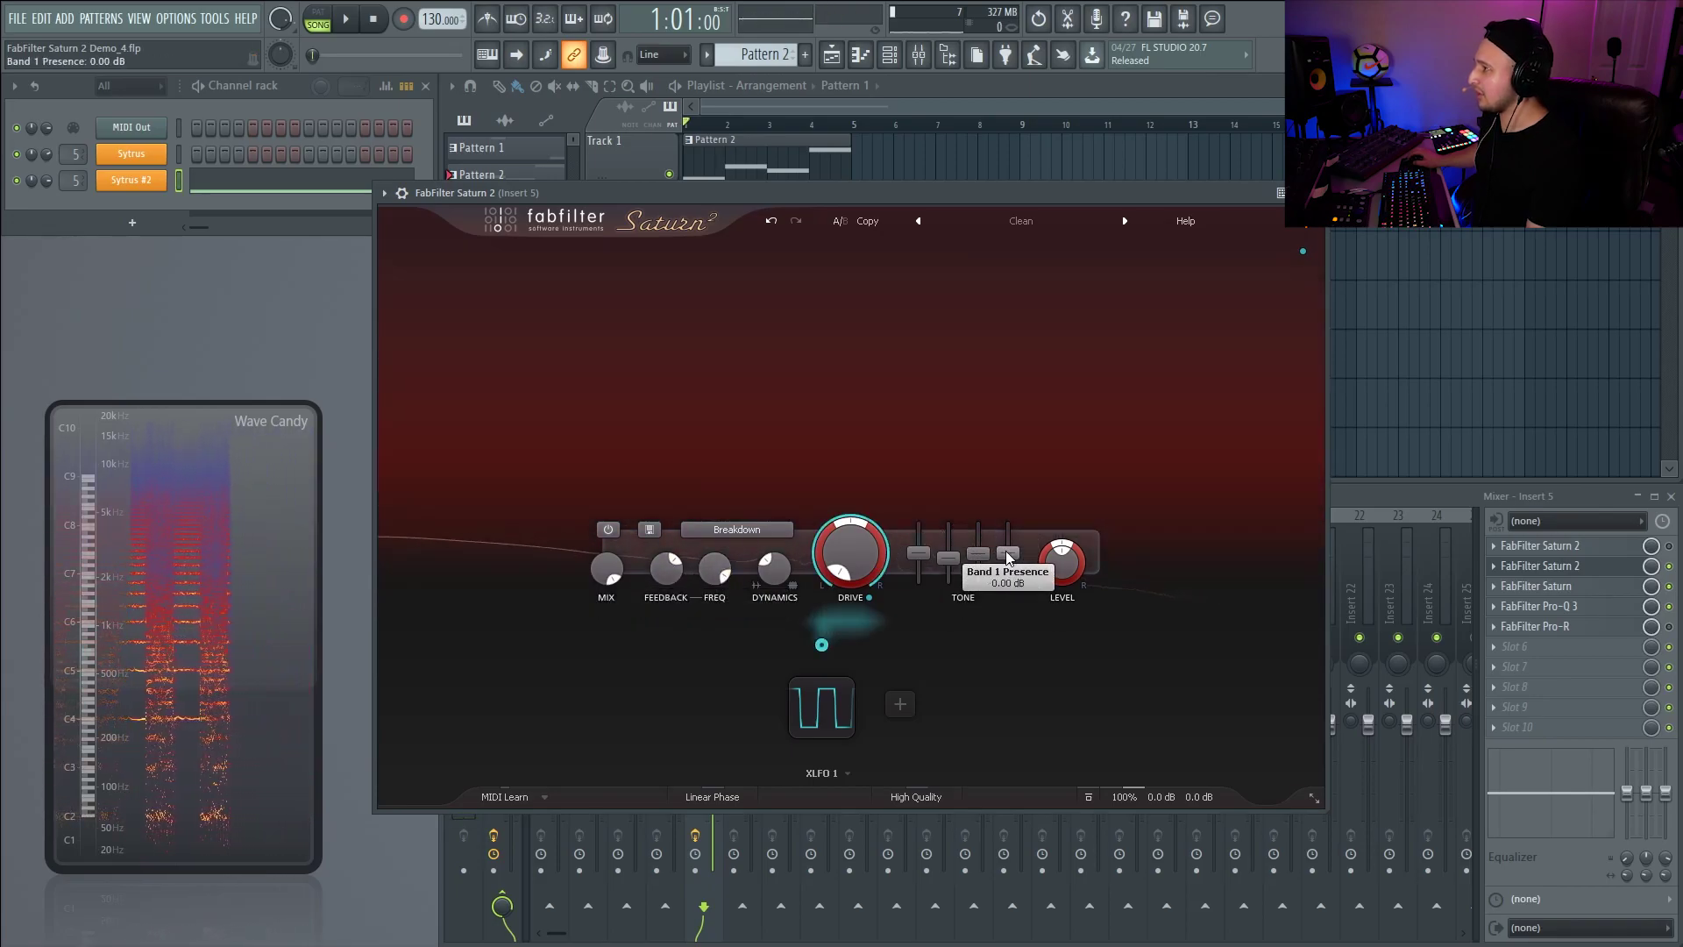
pyautogui.moveTo(659, 566); pyautogui.dragTo(697, 723)
pyautogui.moveTo(715, 568); pyautogui.dragTo(720, 723)
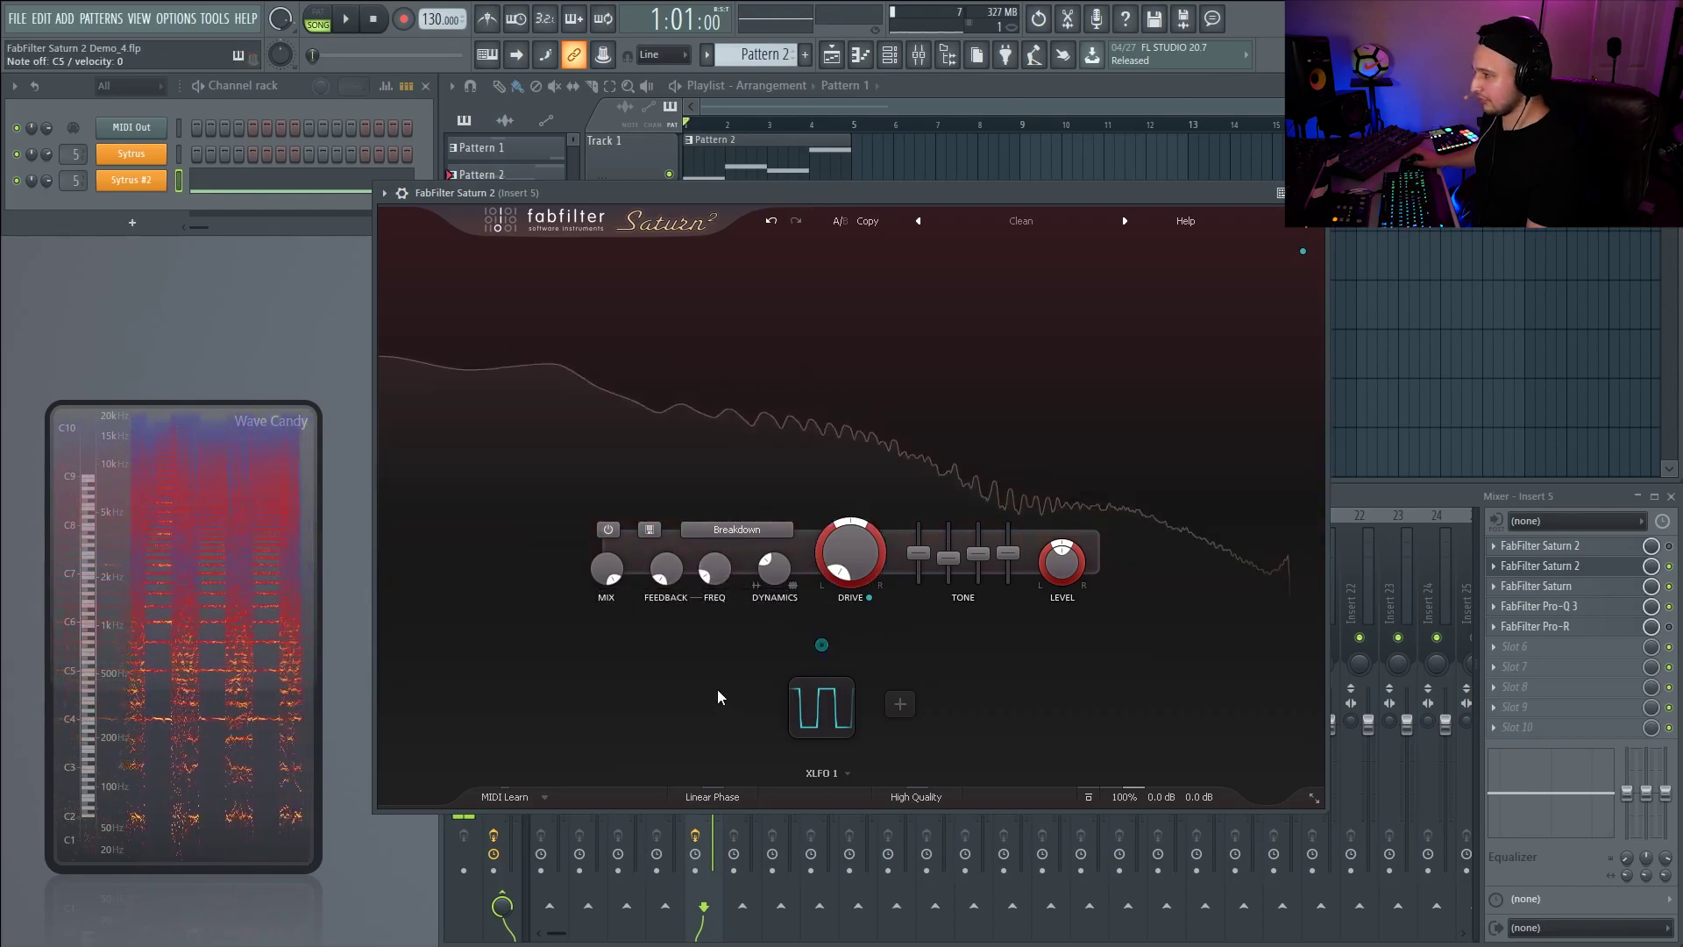
pyautogui.moveTo(607, 568); pyautogui.dragTo(619, 665)
# - Switch the band's distortion style to British Pop Amp
pyautogui.moveTo(859, 552)
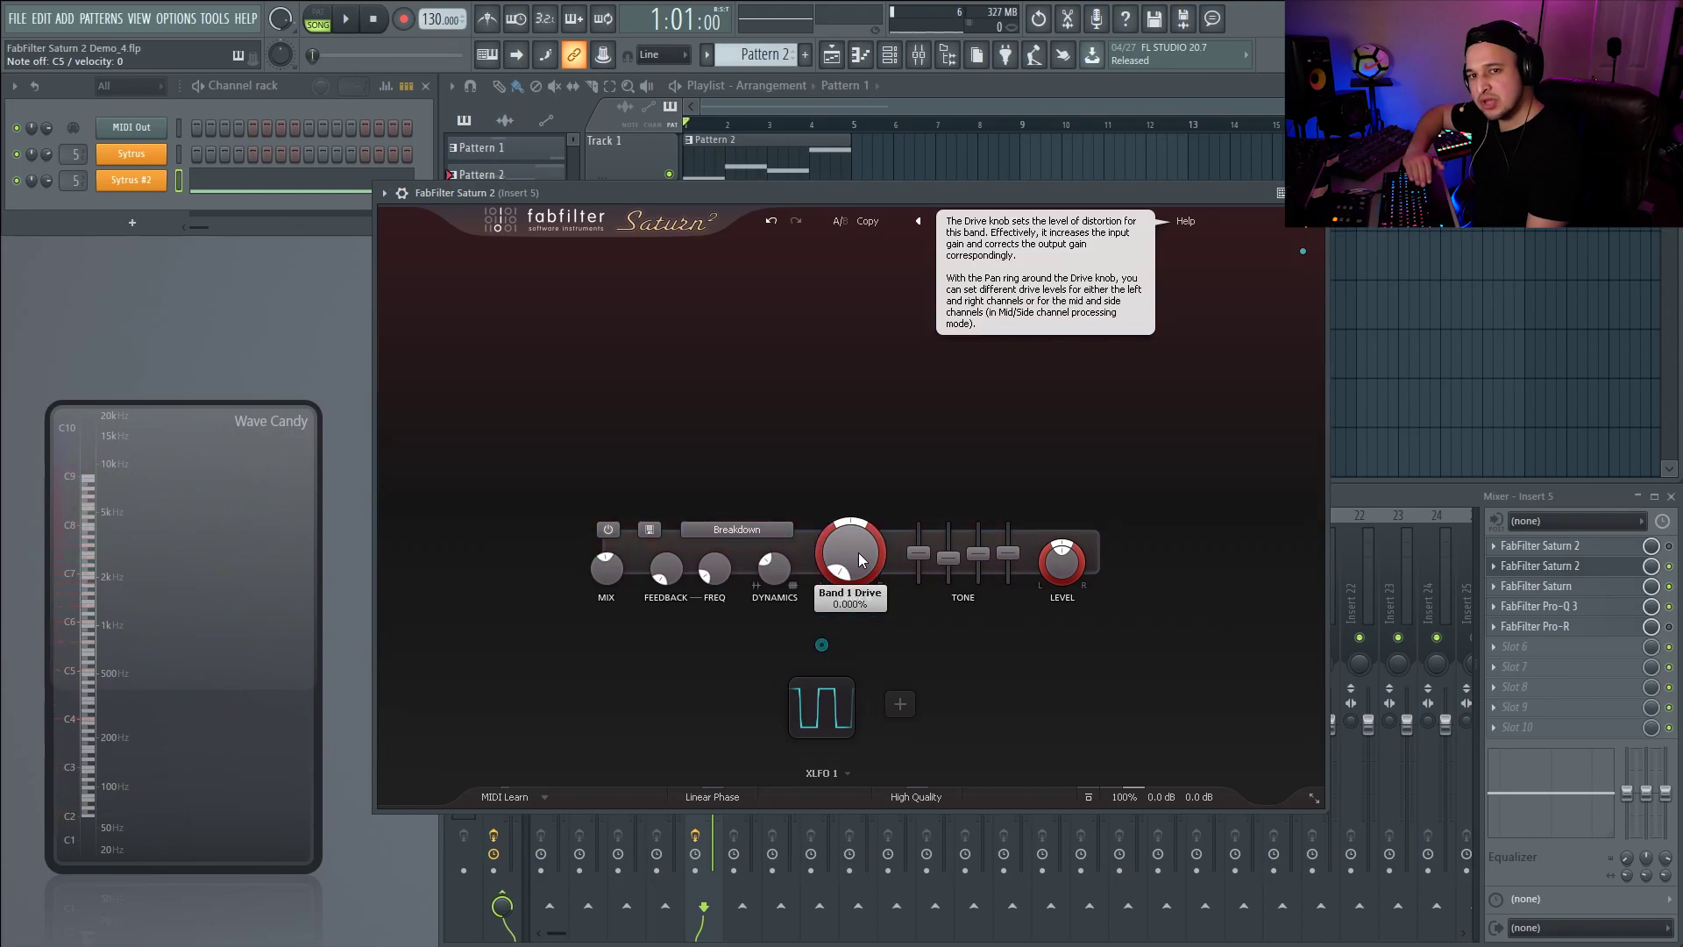
pyautogui.moveTo(802, 574)
pyautogui.click(750, 528)
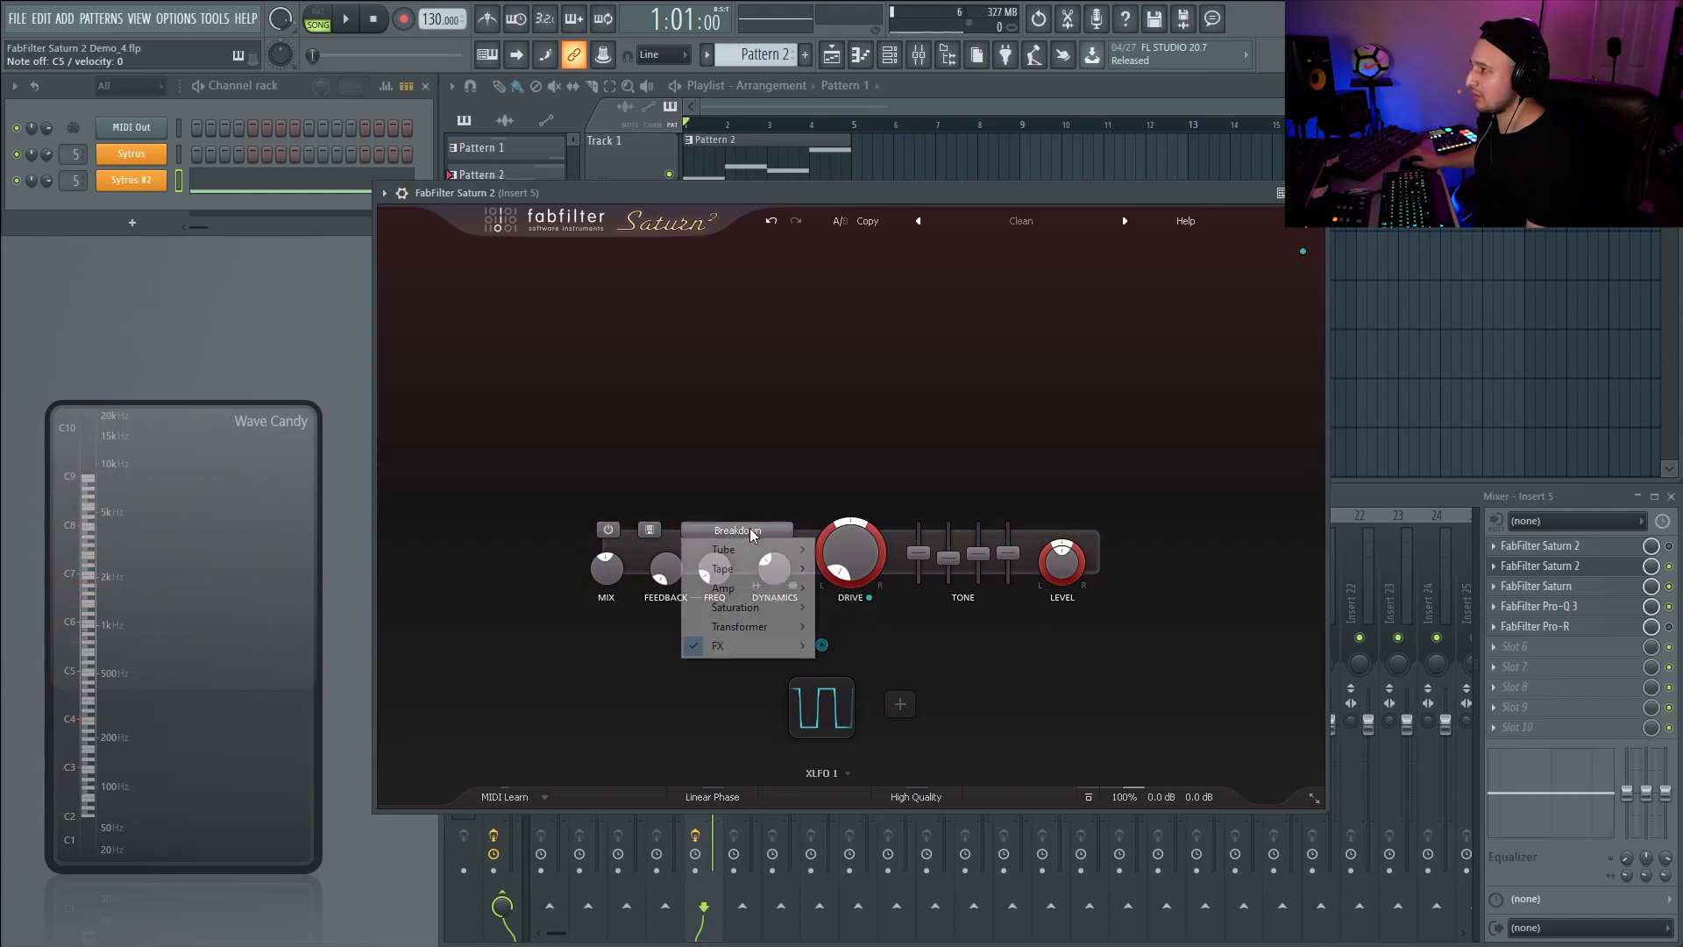
pyautogui.moveTo(732, 597)
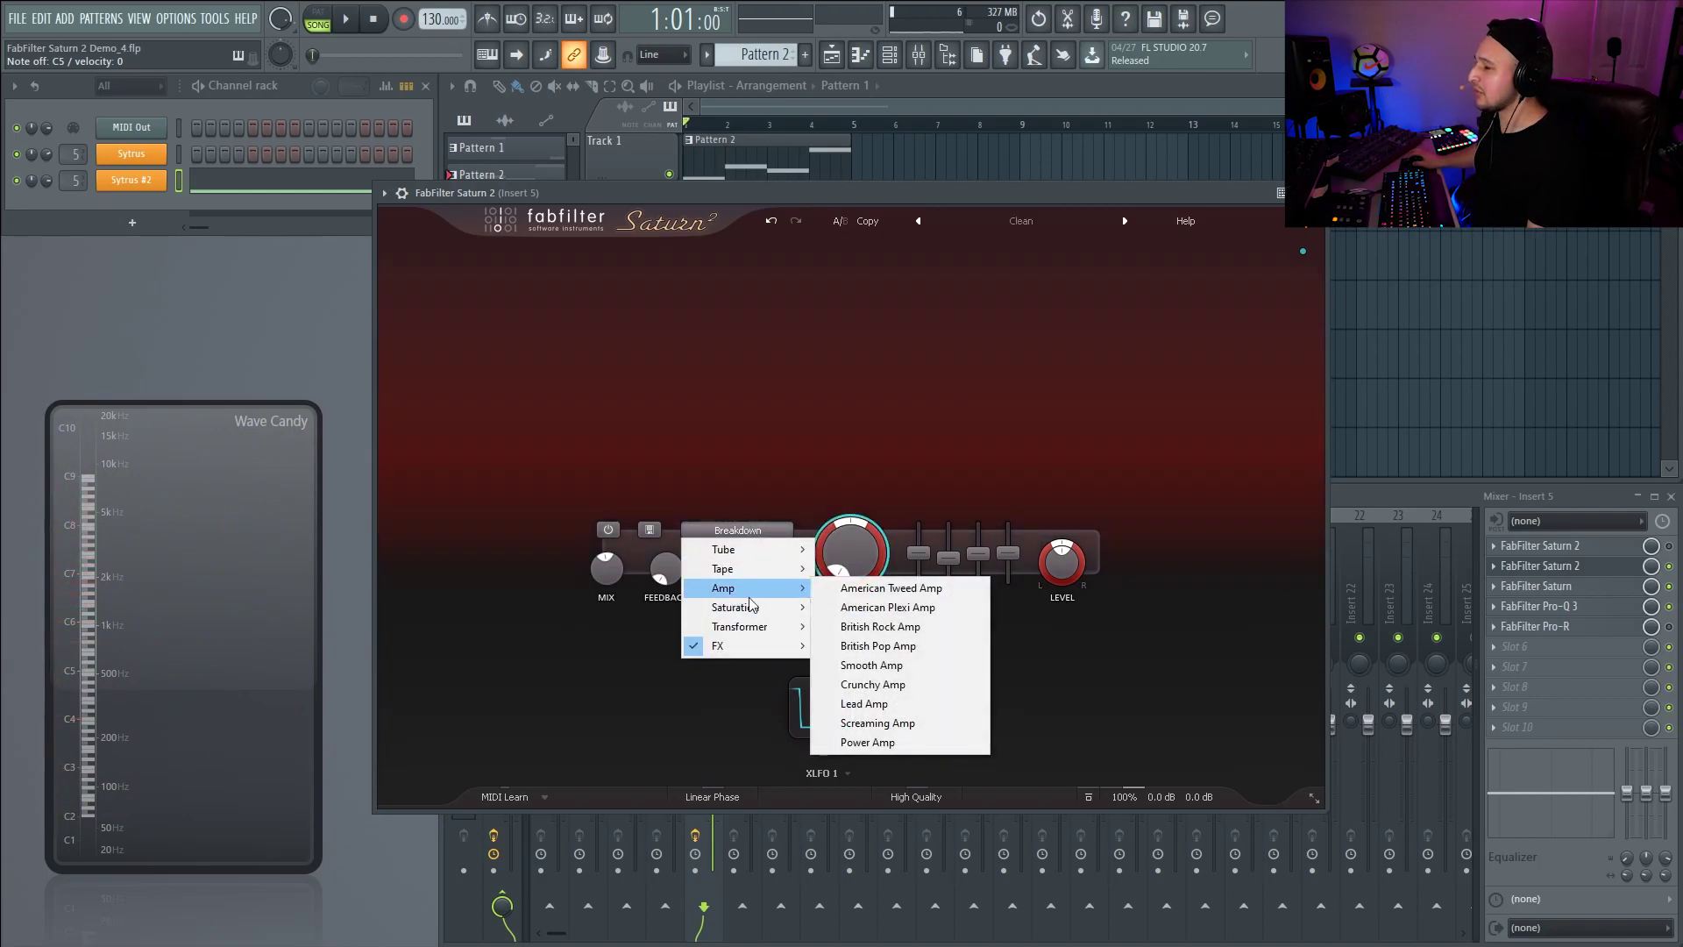
pyautogui.click(887, 649)
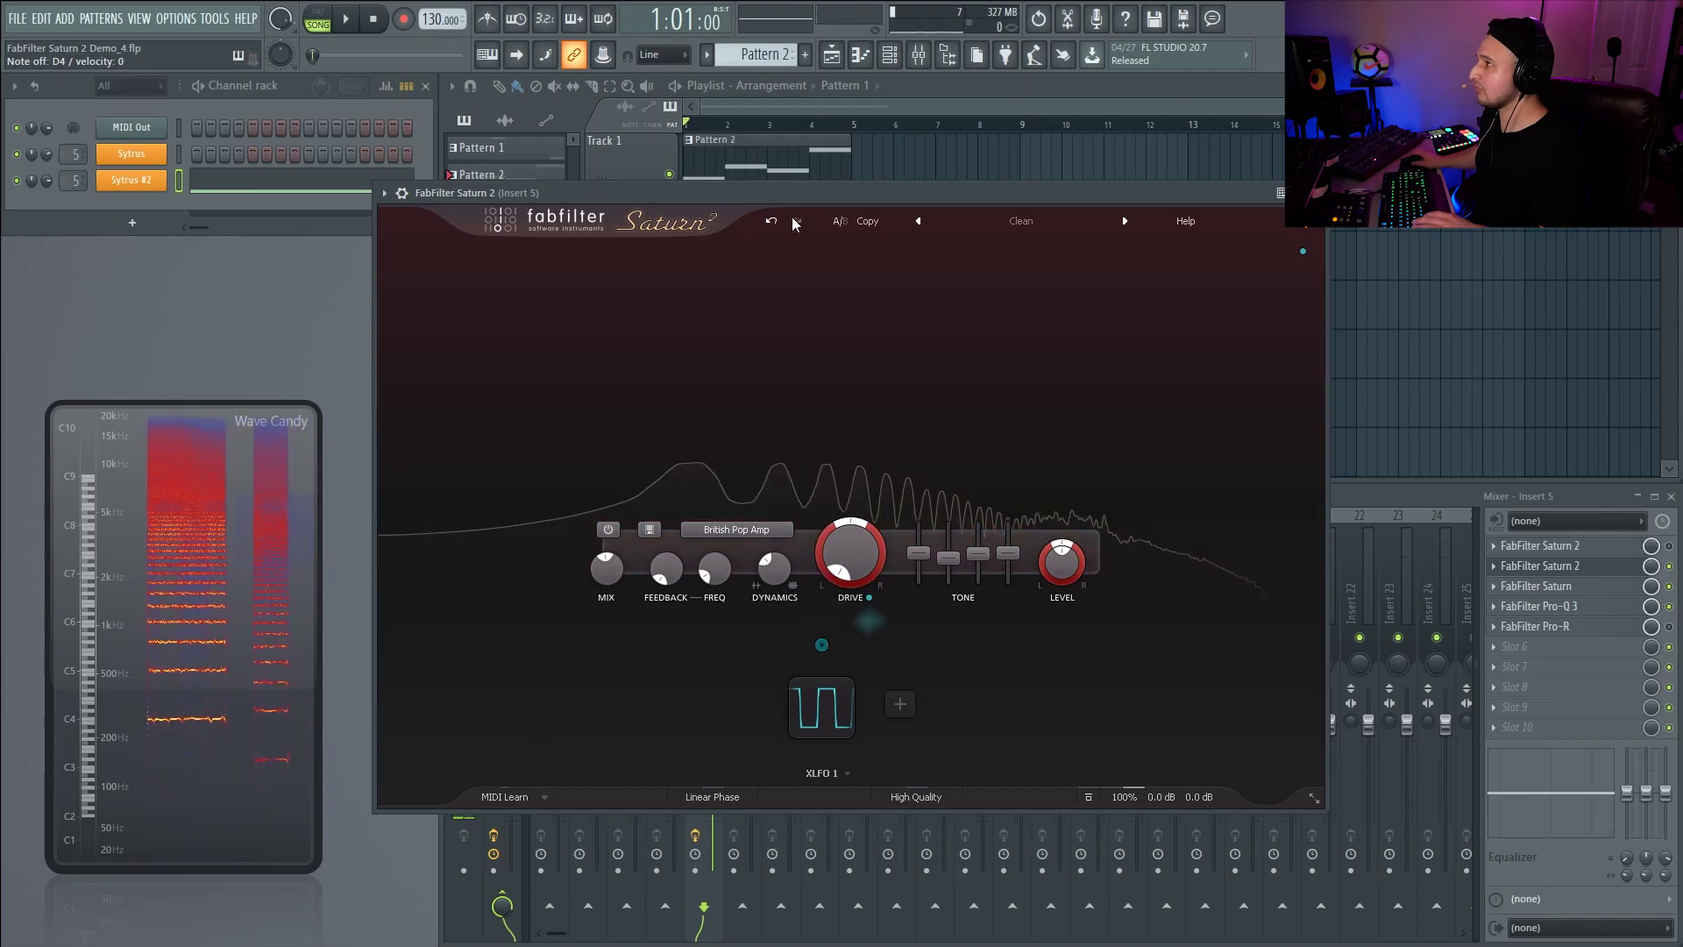
# - Raise the band's drive to about 48% and audition the pattern with the amp style
pyautogui.press('space')
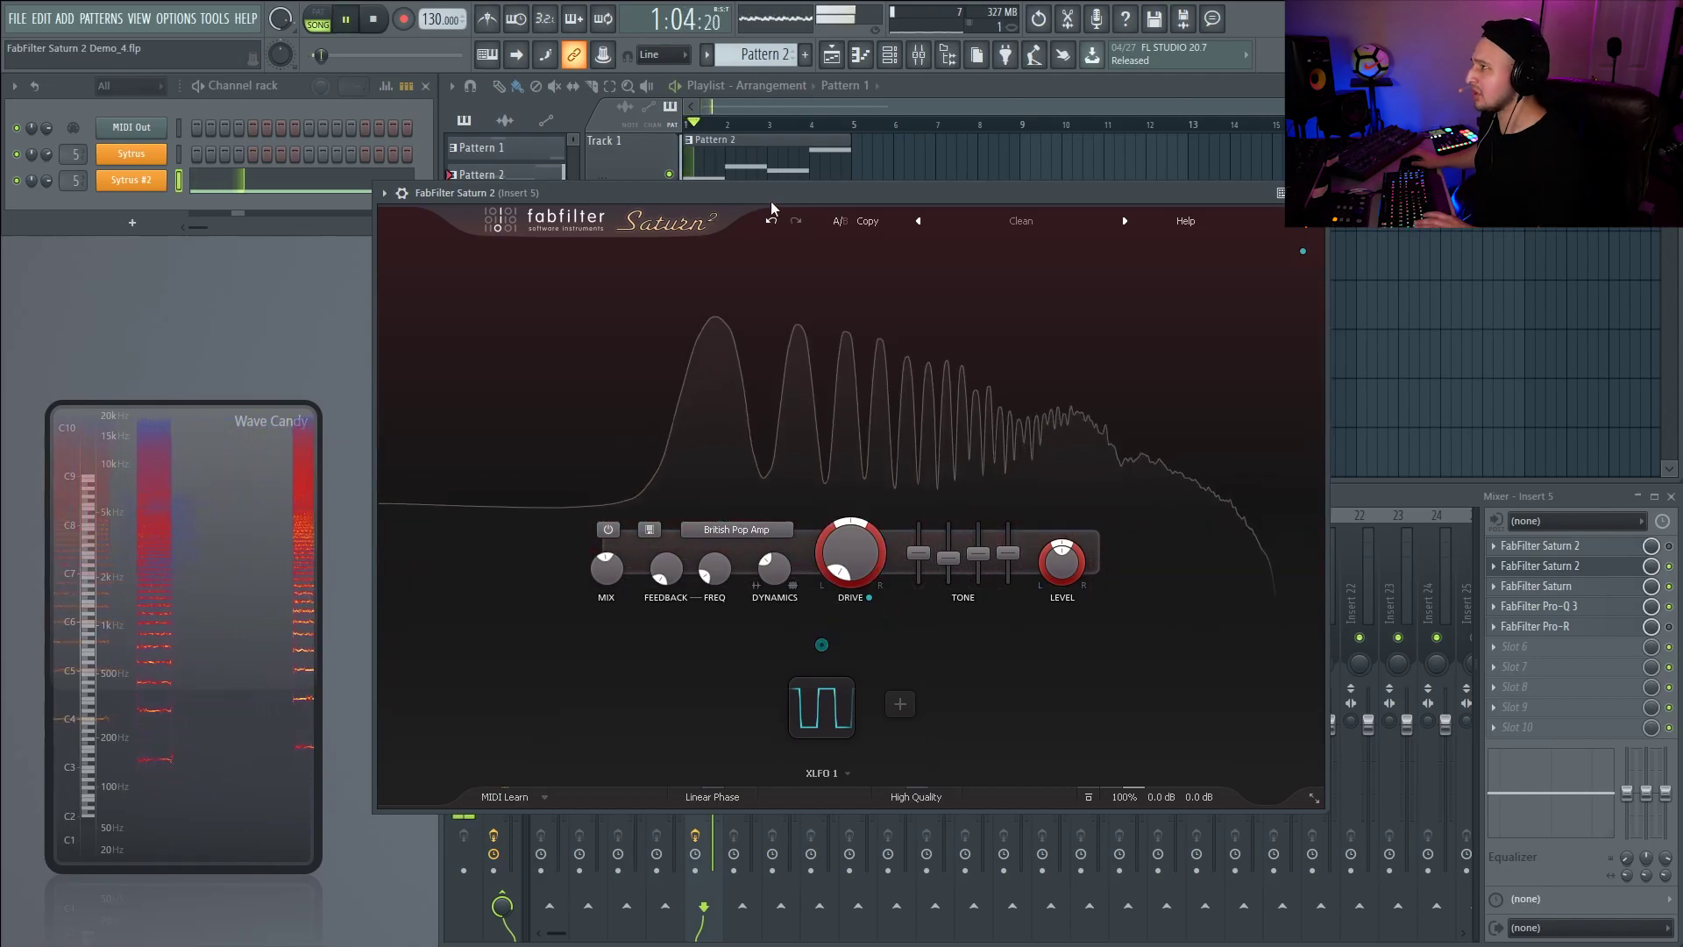
pyautogui.moveTo(848, 550); pyautogui.dragTo(832, 440)
pyautogui.press('space')
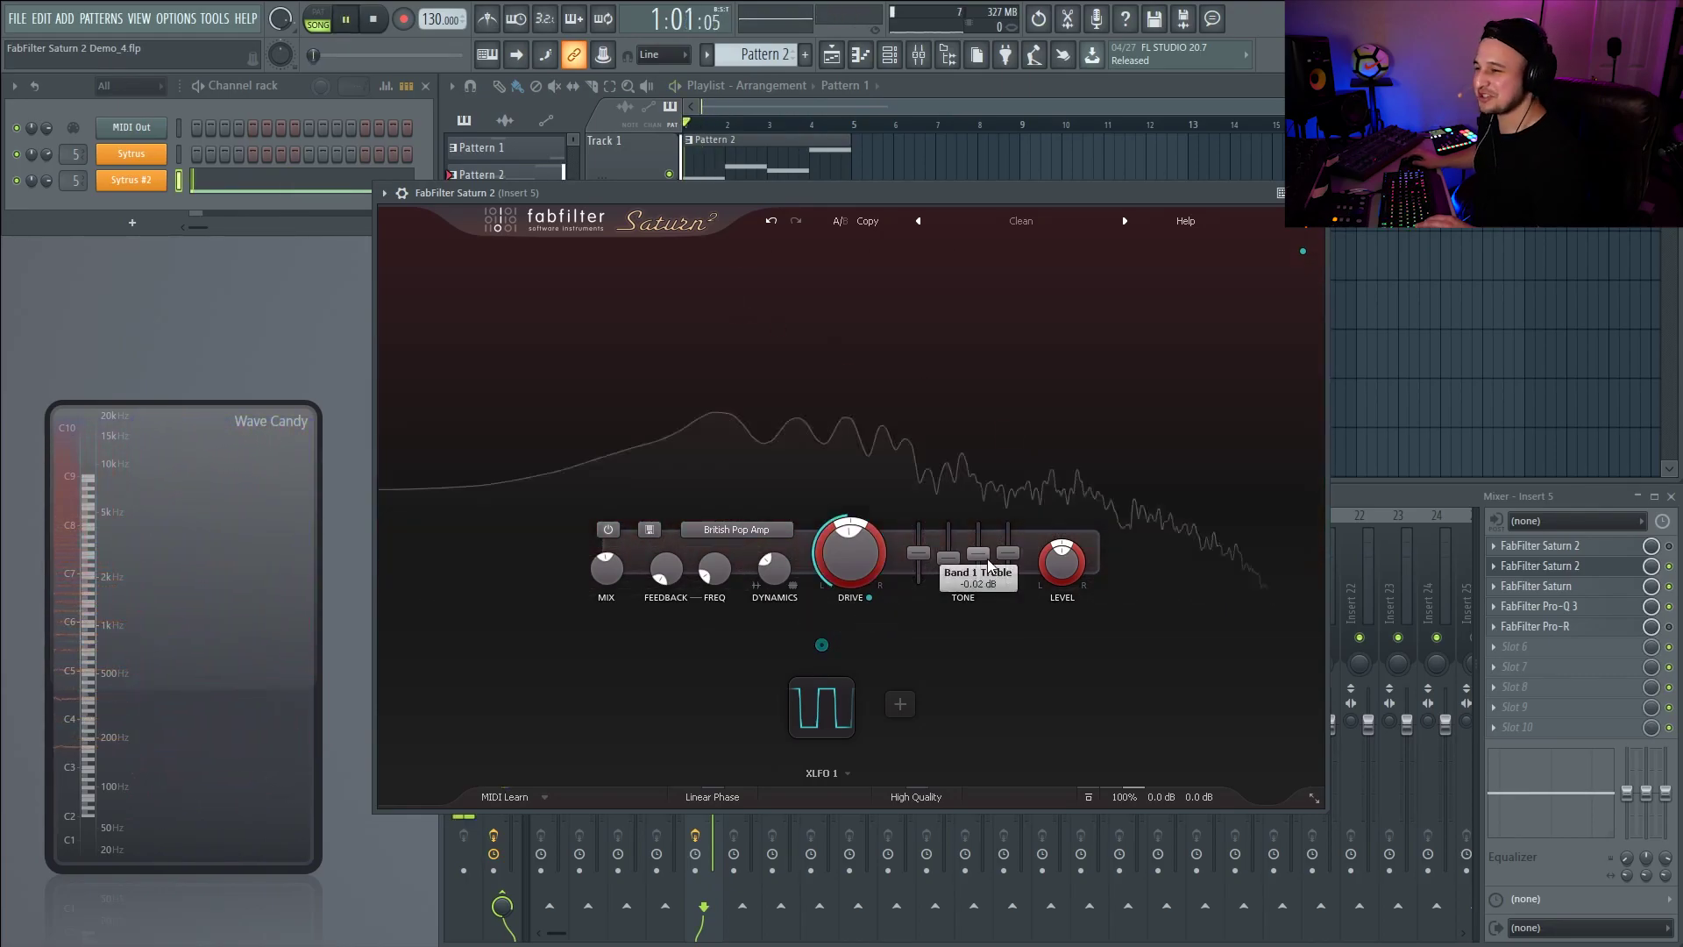
pyautogui.press('space')
pyautogui.press('space')
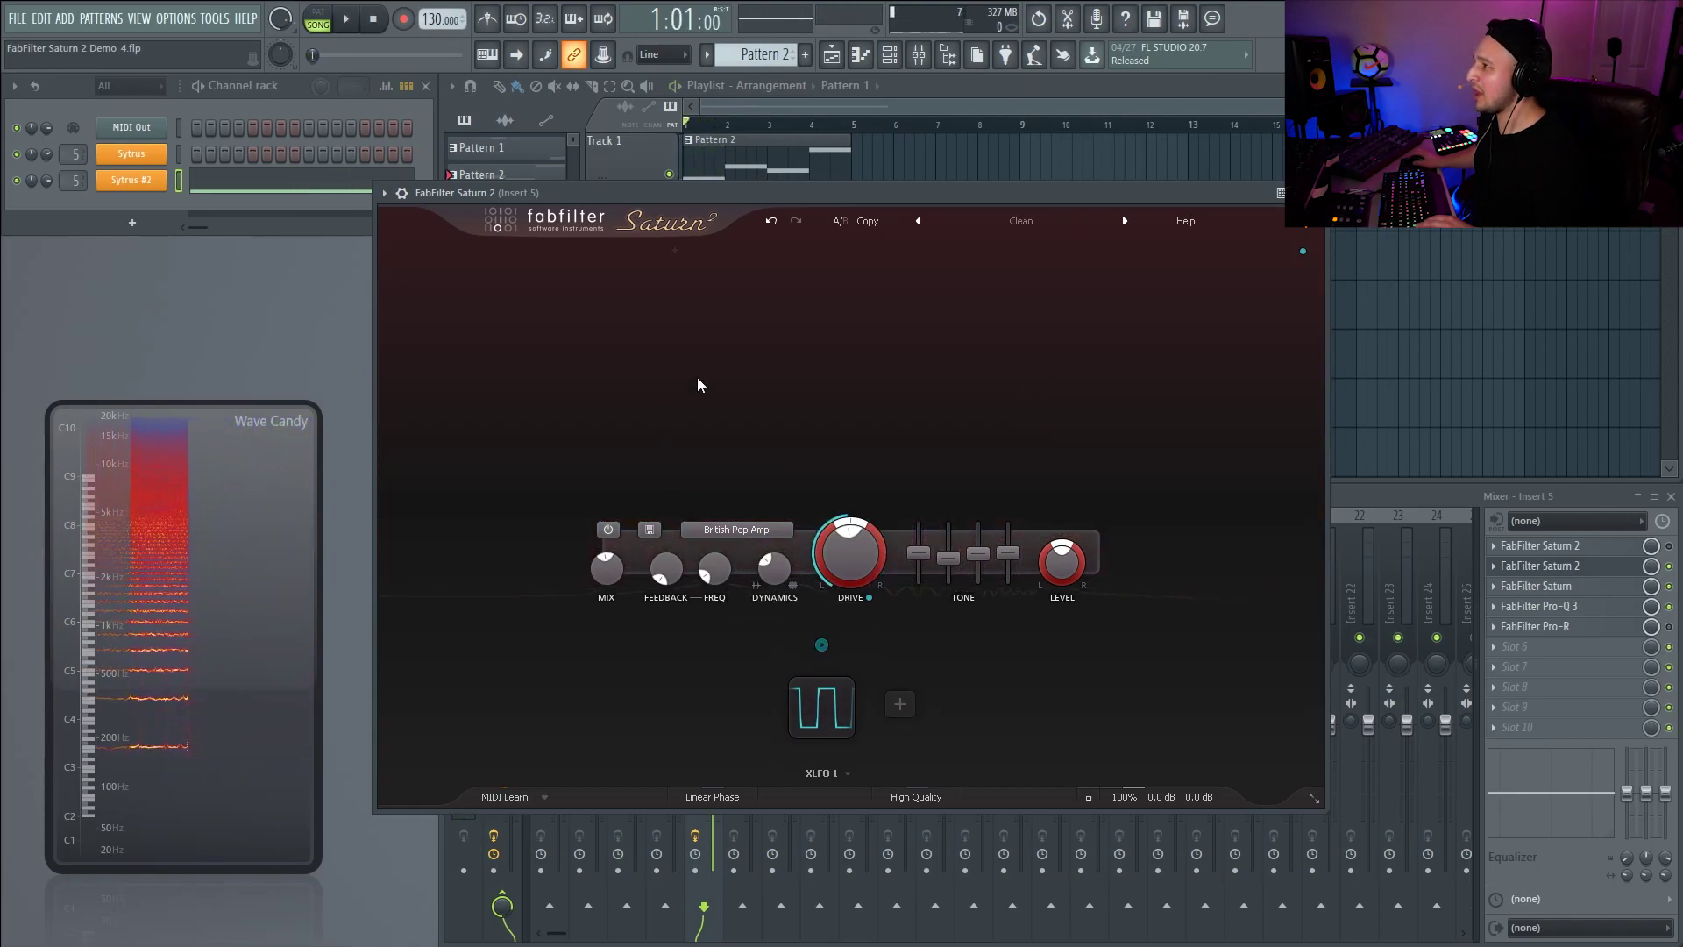
pyautogui.press('space')
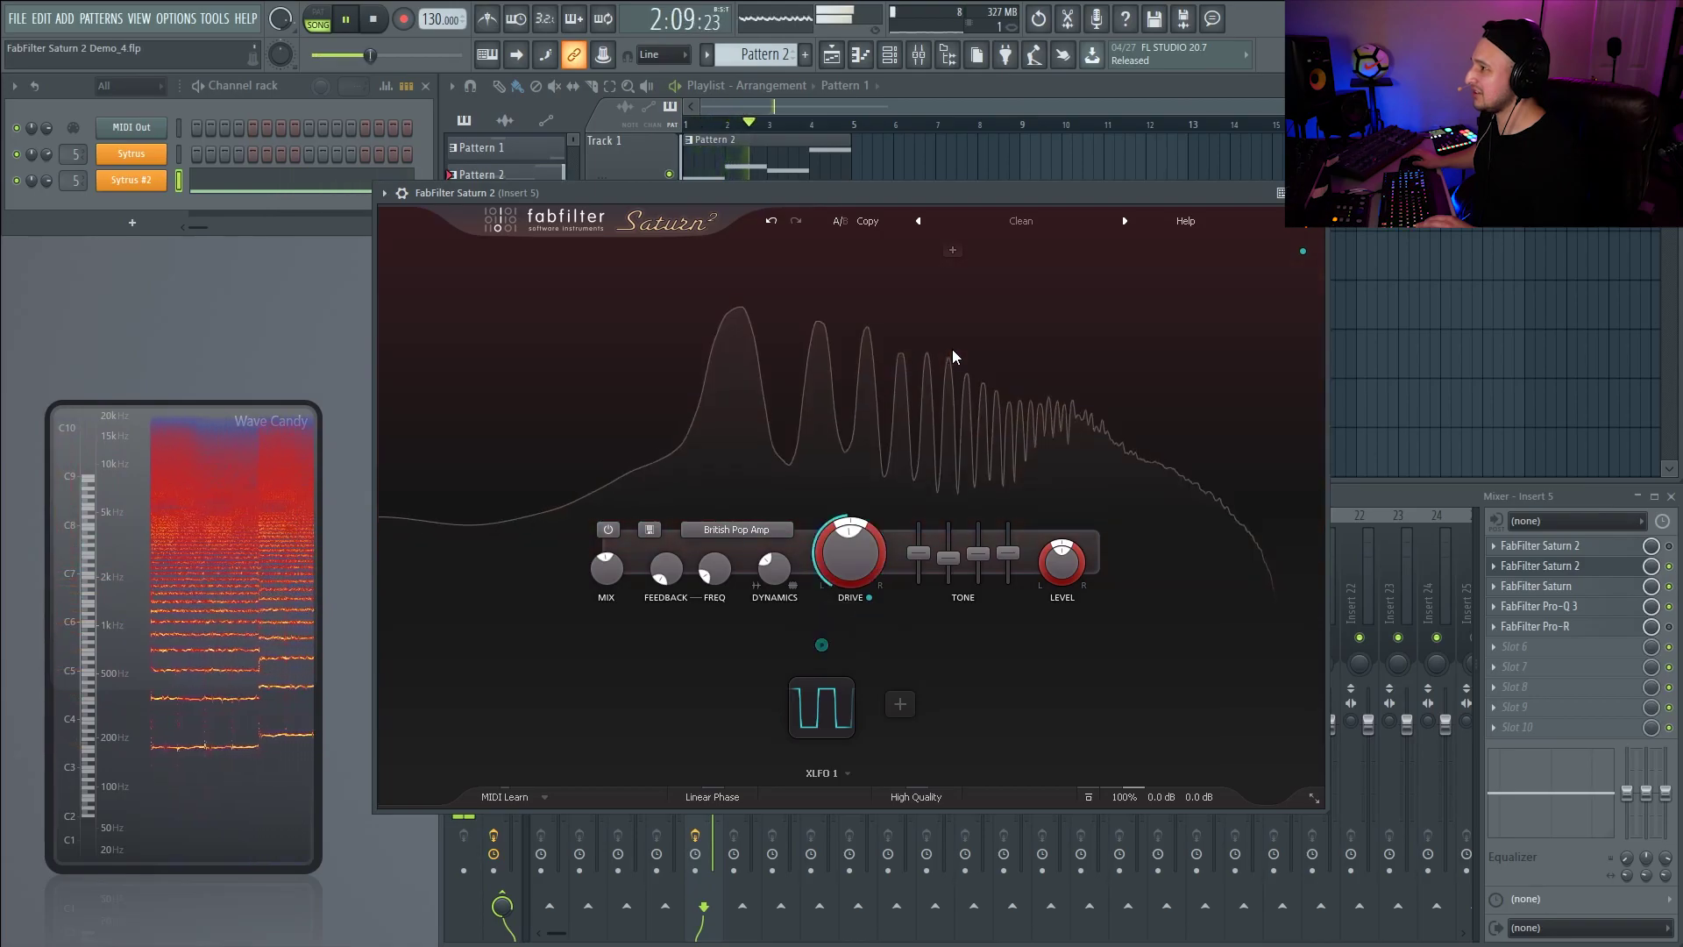
pyautogui.press('space')
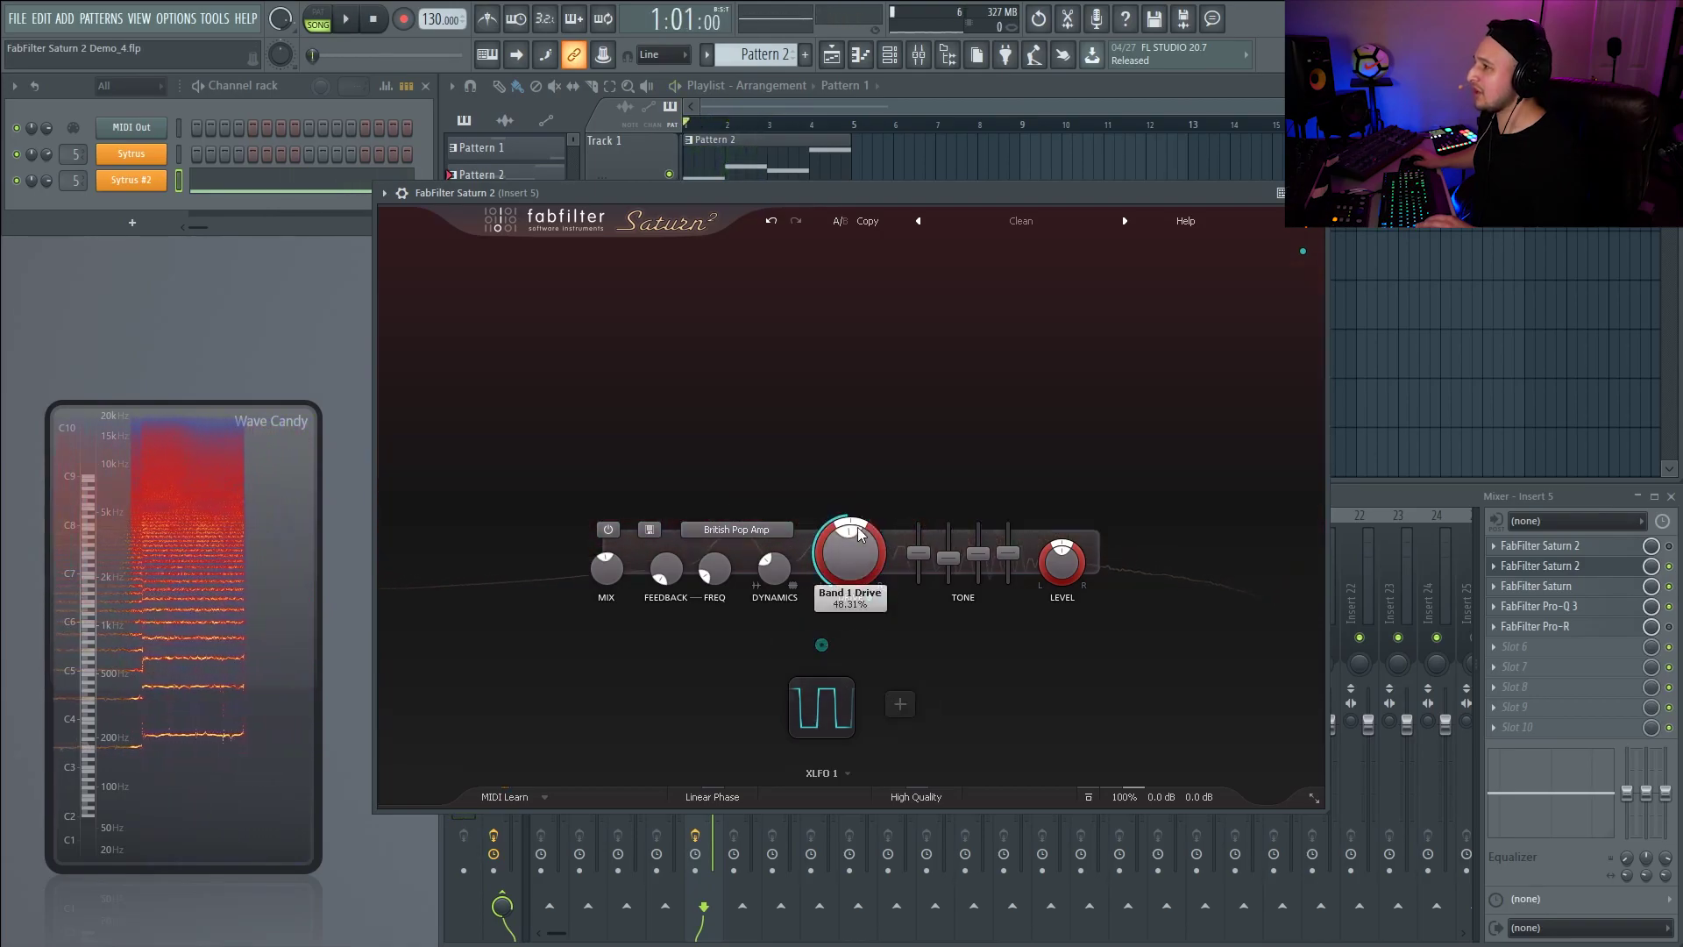
# - Expand XLFO 1, lower the band's drive to 0% and audition the pattern
pyautogui.click(817, 714)
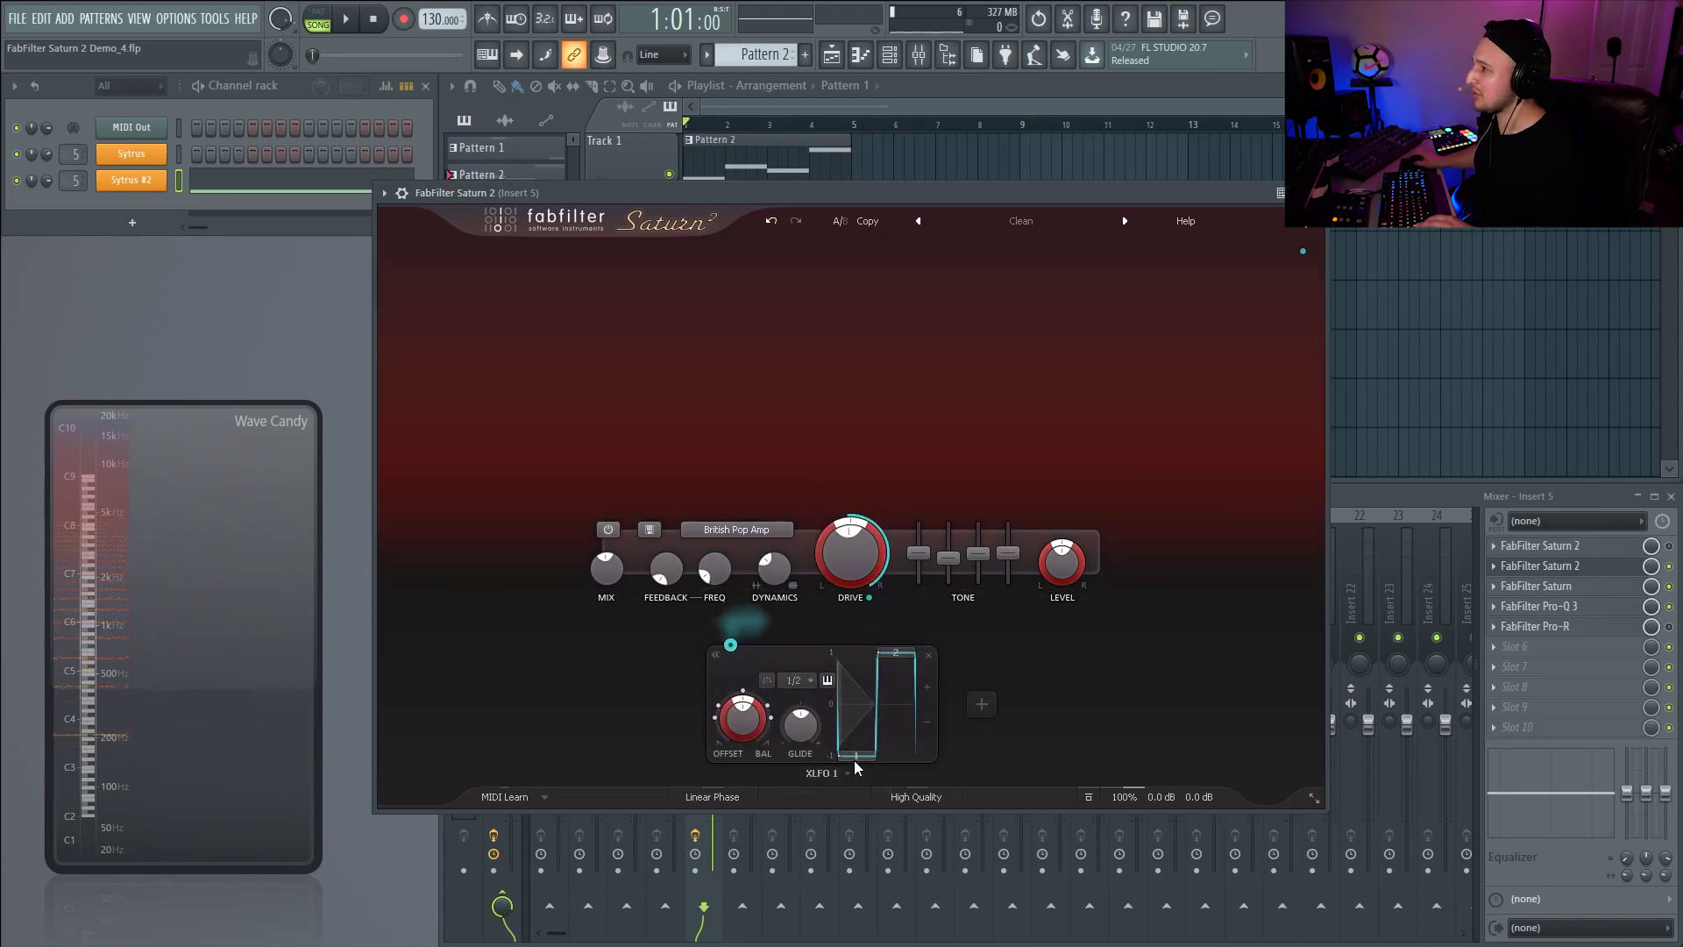
pyautogui.moveTo(848, 553); pyautogui.dragTo(832, 717)
pyautogui.press('space')
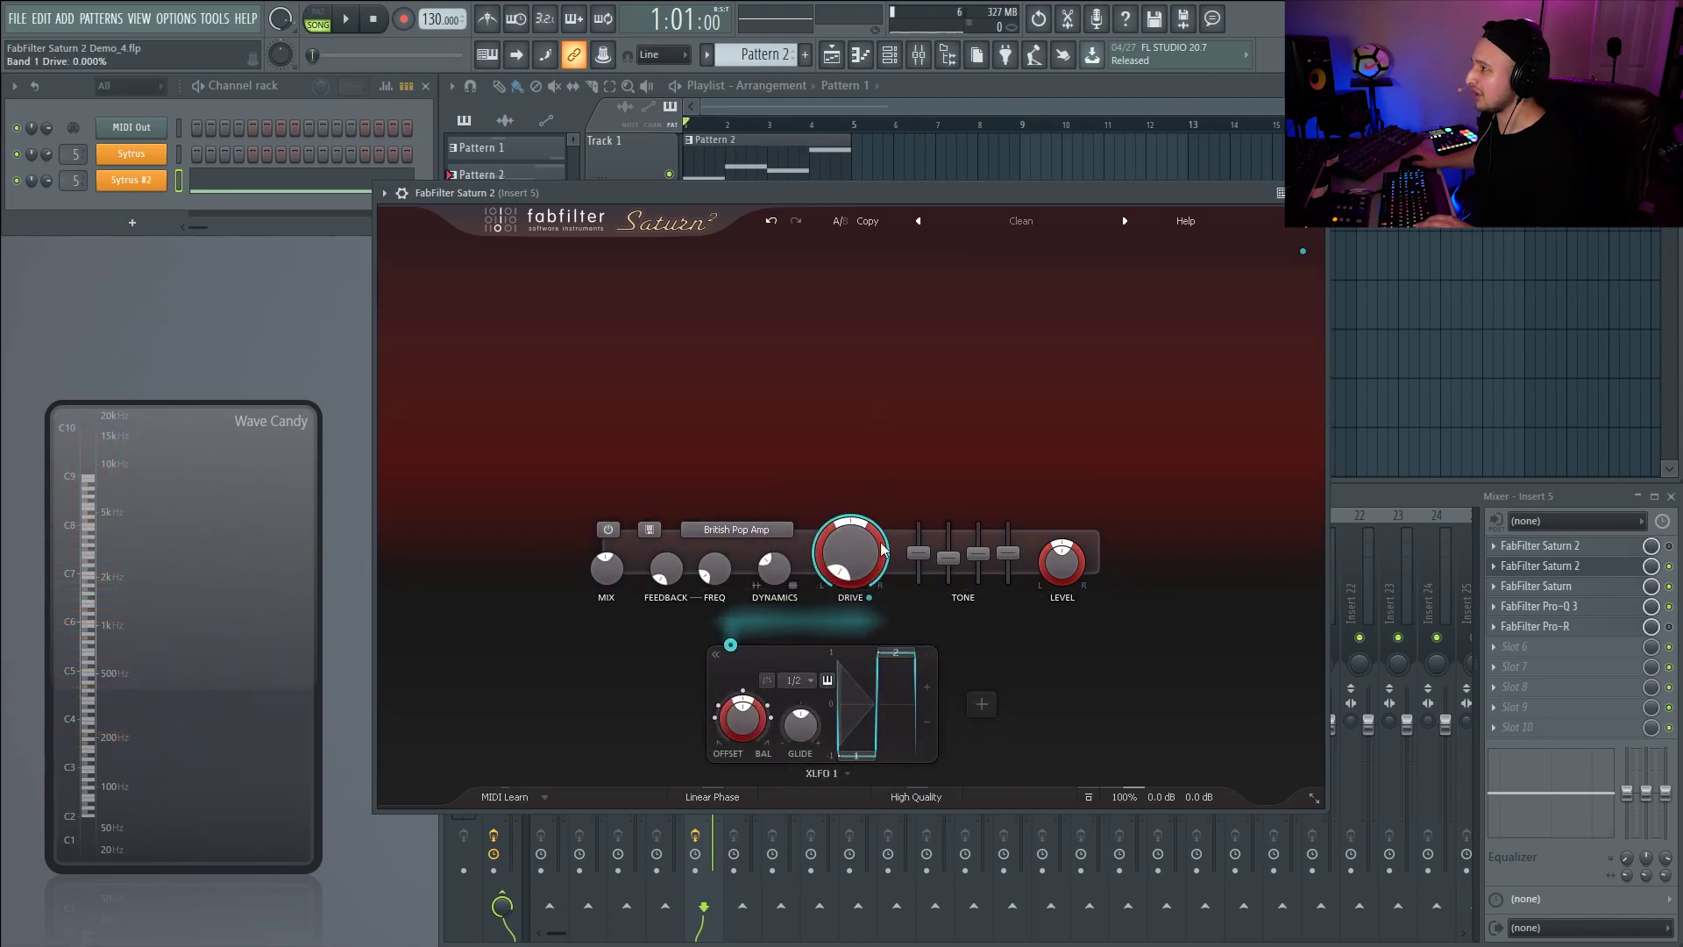
pyautogui.press('space')
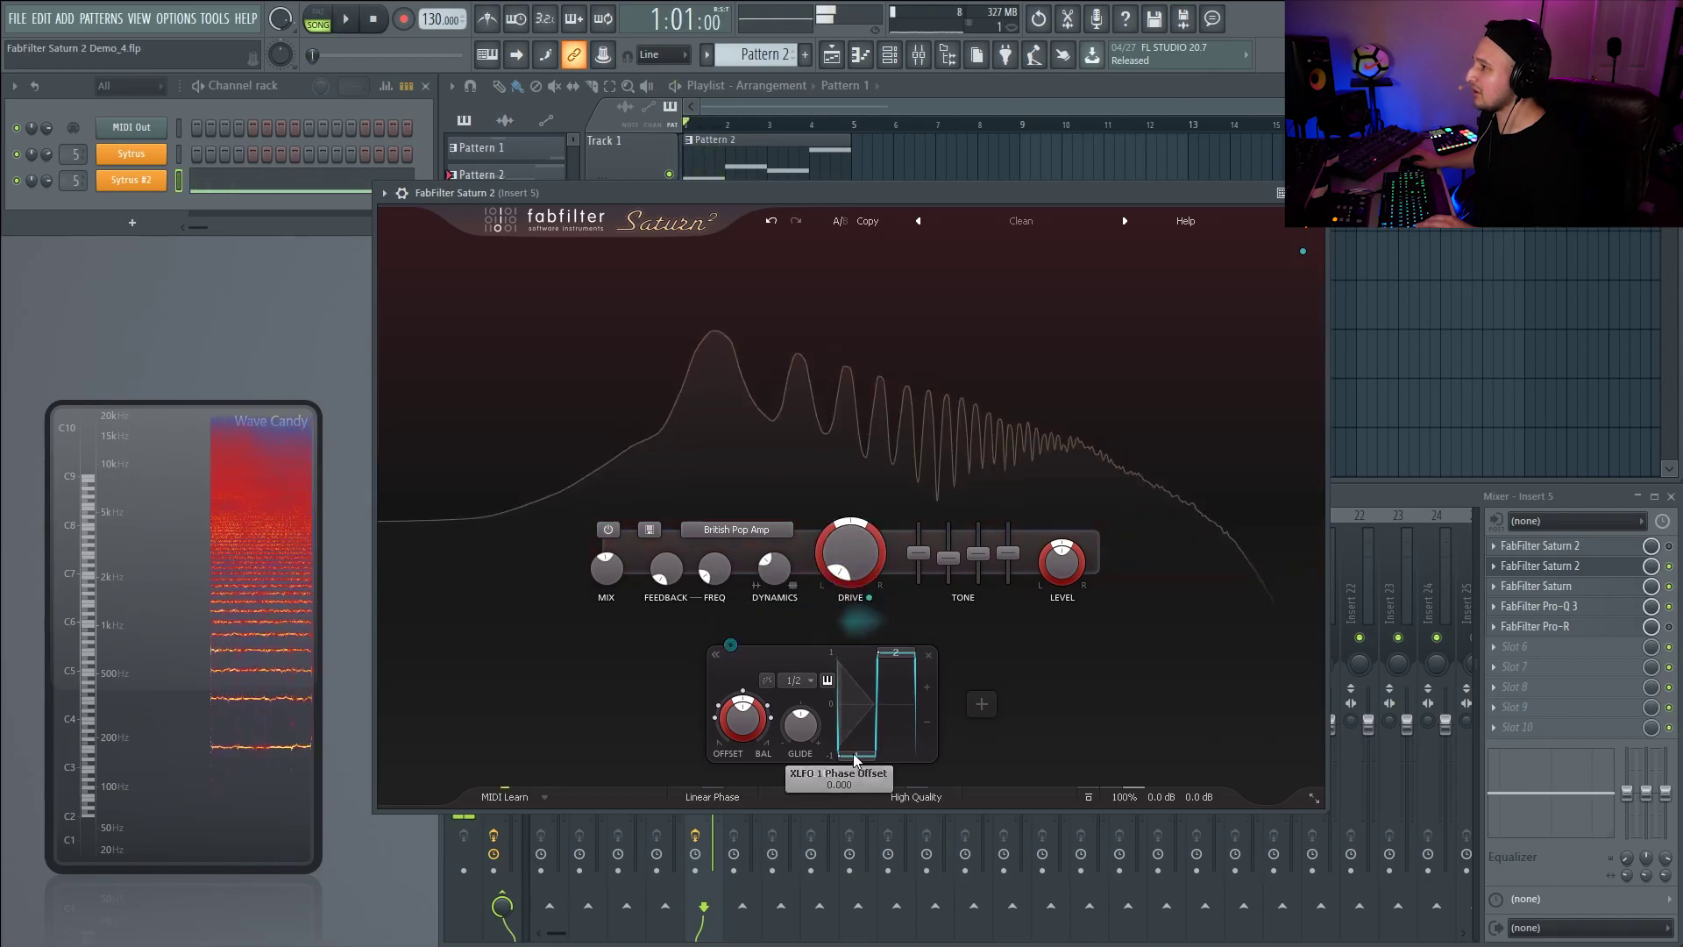
# - Raise the XLFO 1 glide to 1.000 and play the pattern to hear the smoothed modulation
pyautogui.moveTo(810, 740); pyautogui.dragTo(813, 629)
pyautogui.press('space')
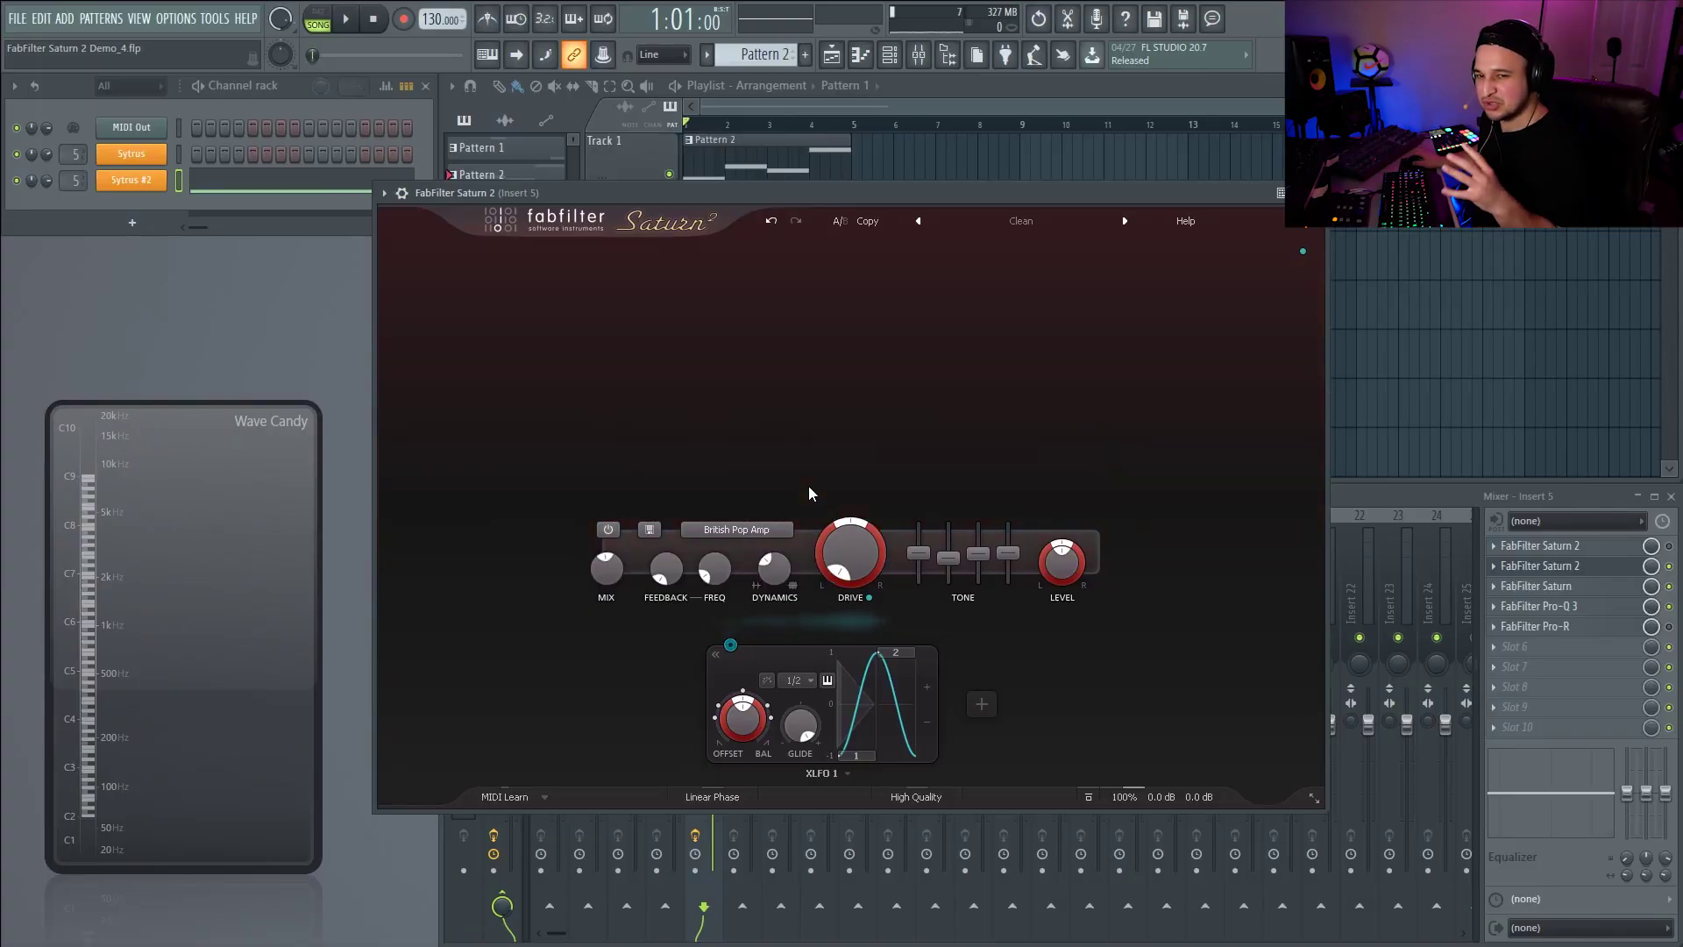
pyautogui.press('space')
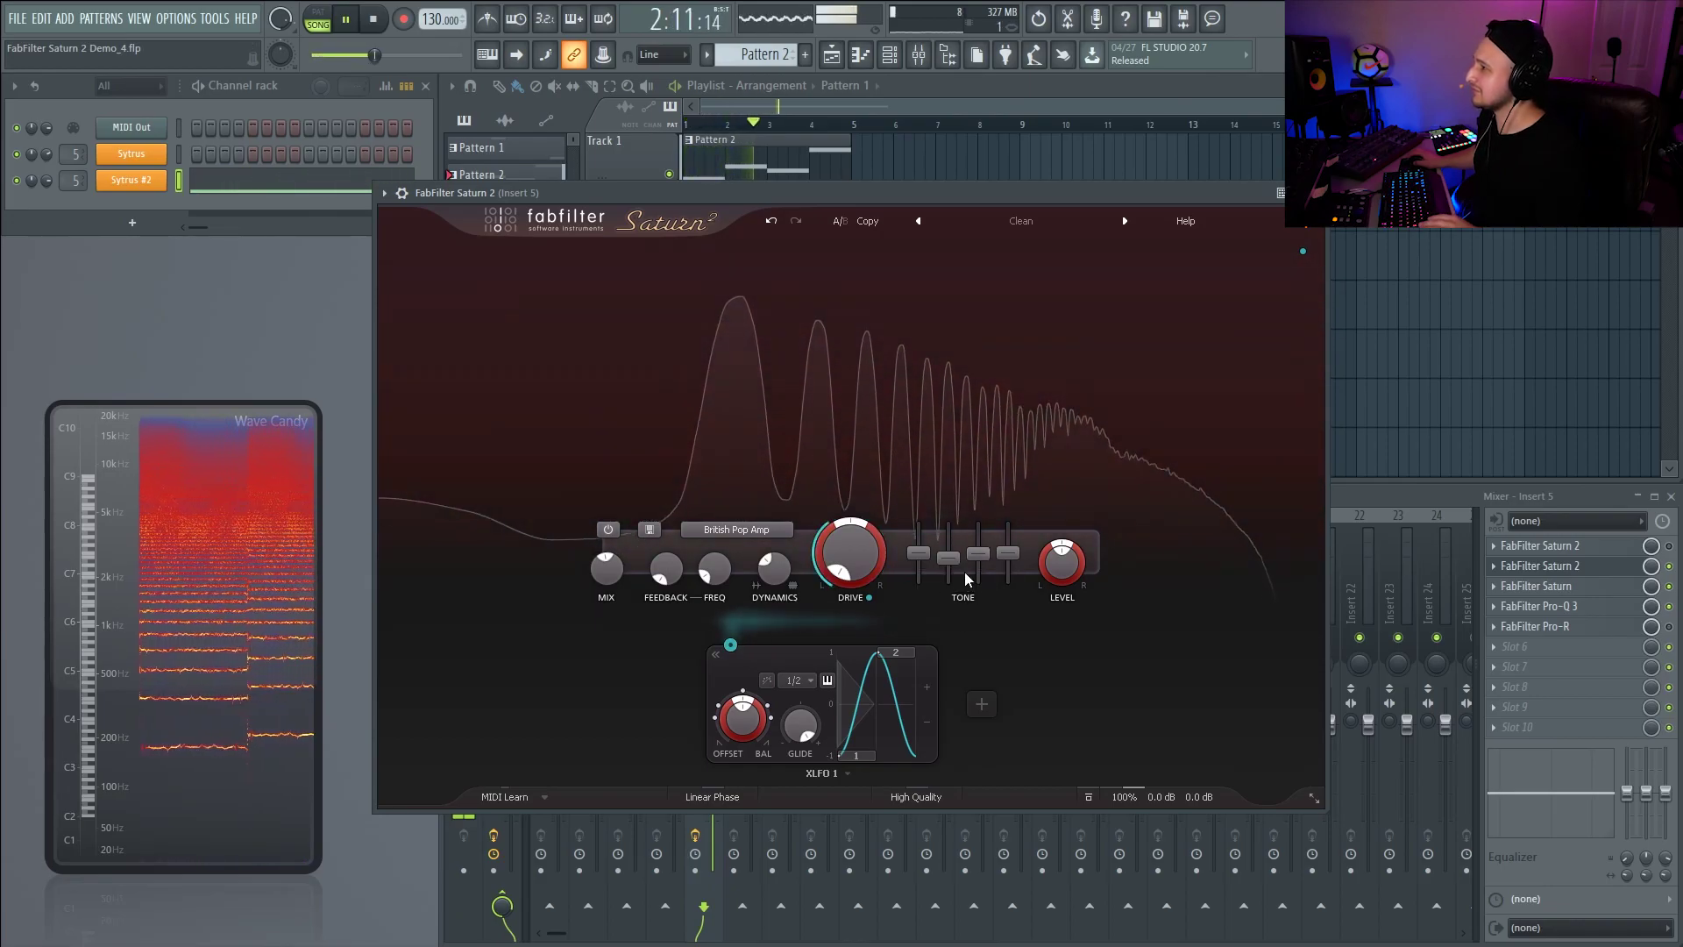
# - Set the band's mid tone to +1.08 dB and raise its mix to the maximum
pyautogui.moveTo(948, 557); pyautogui.dragTo(948, 545)
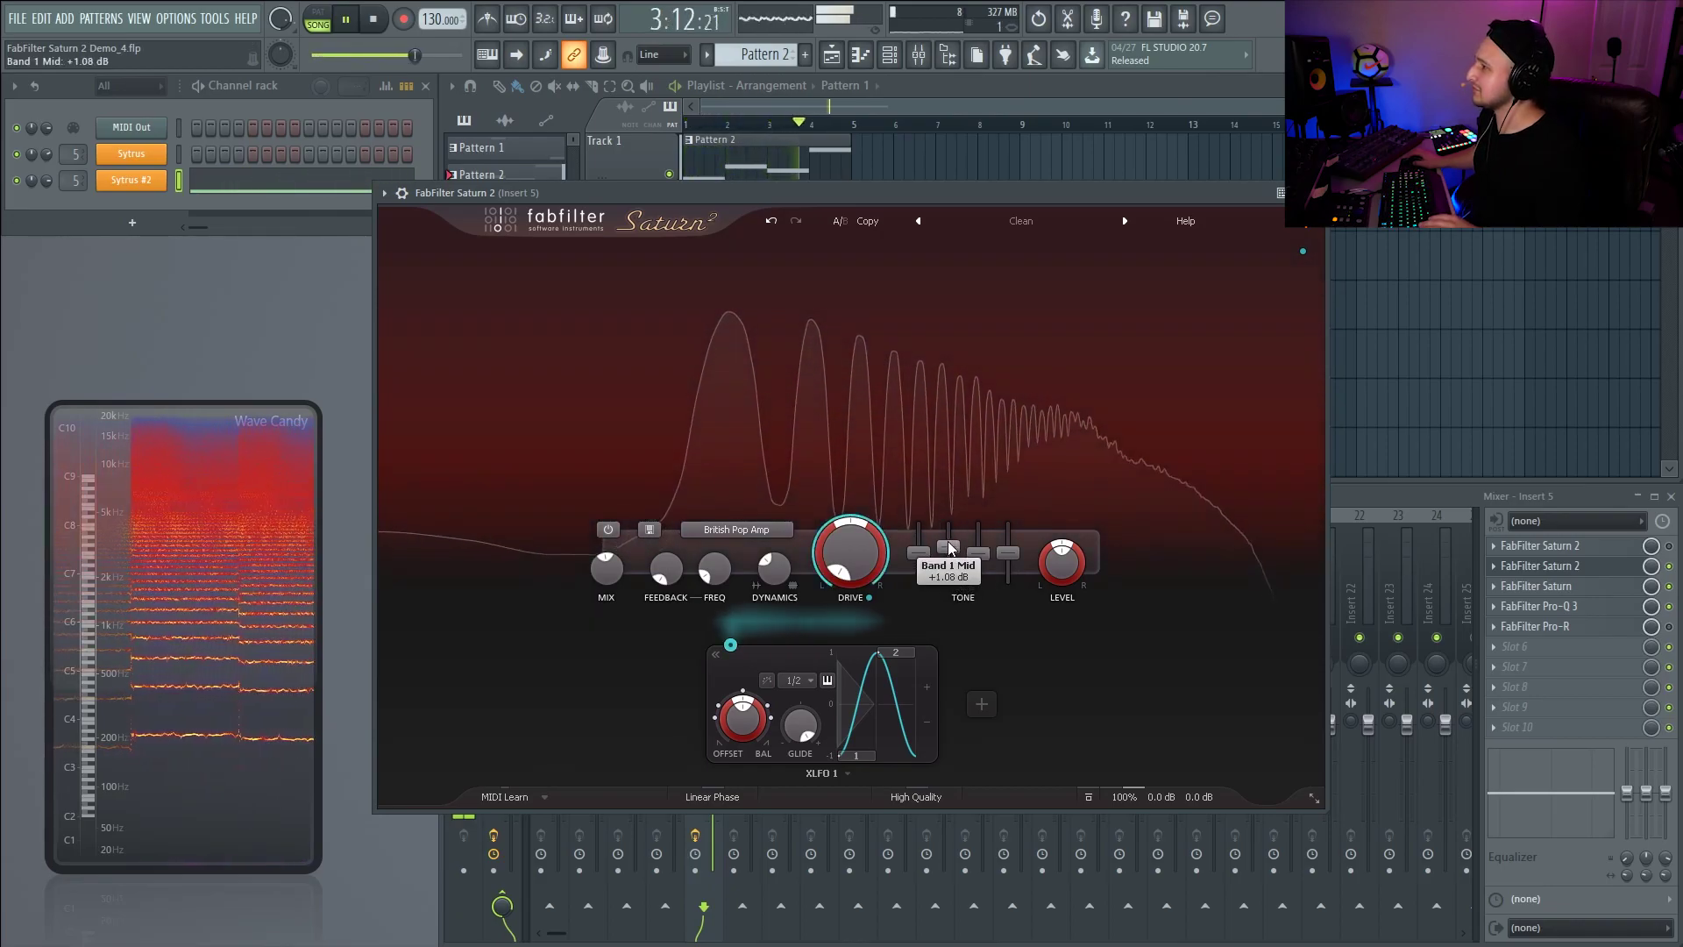
pyautogui.press('space')
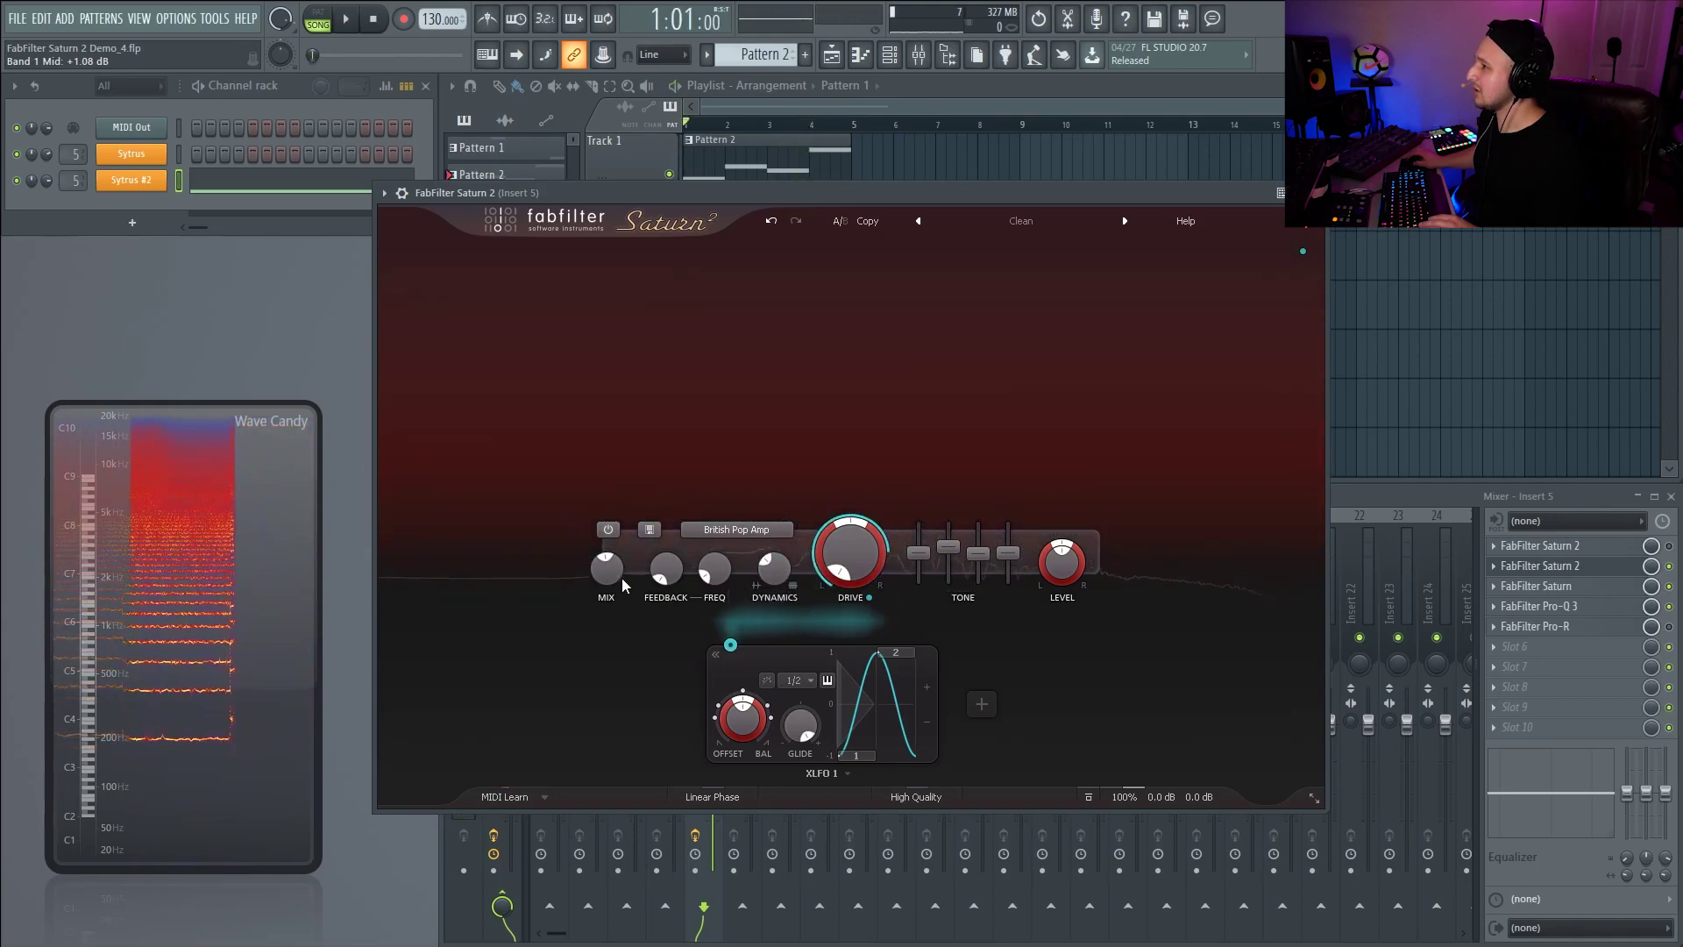
pyautogui.moveTo(624, 584); pyautogui.dragTo(698, 295)
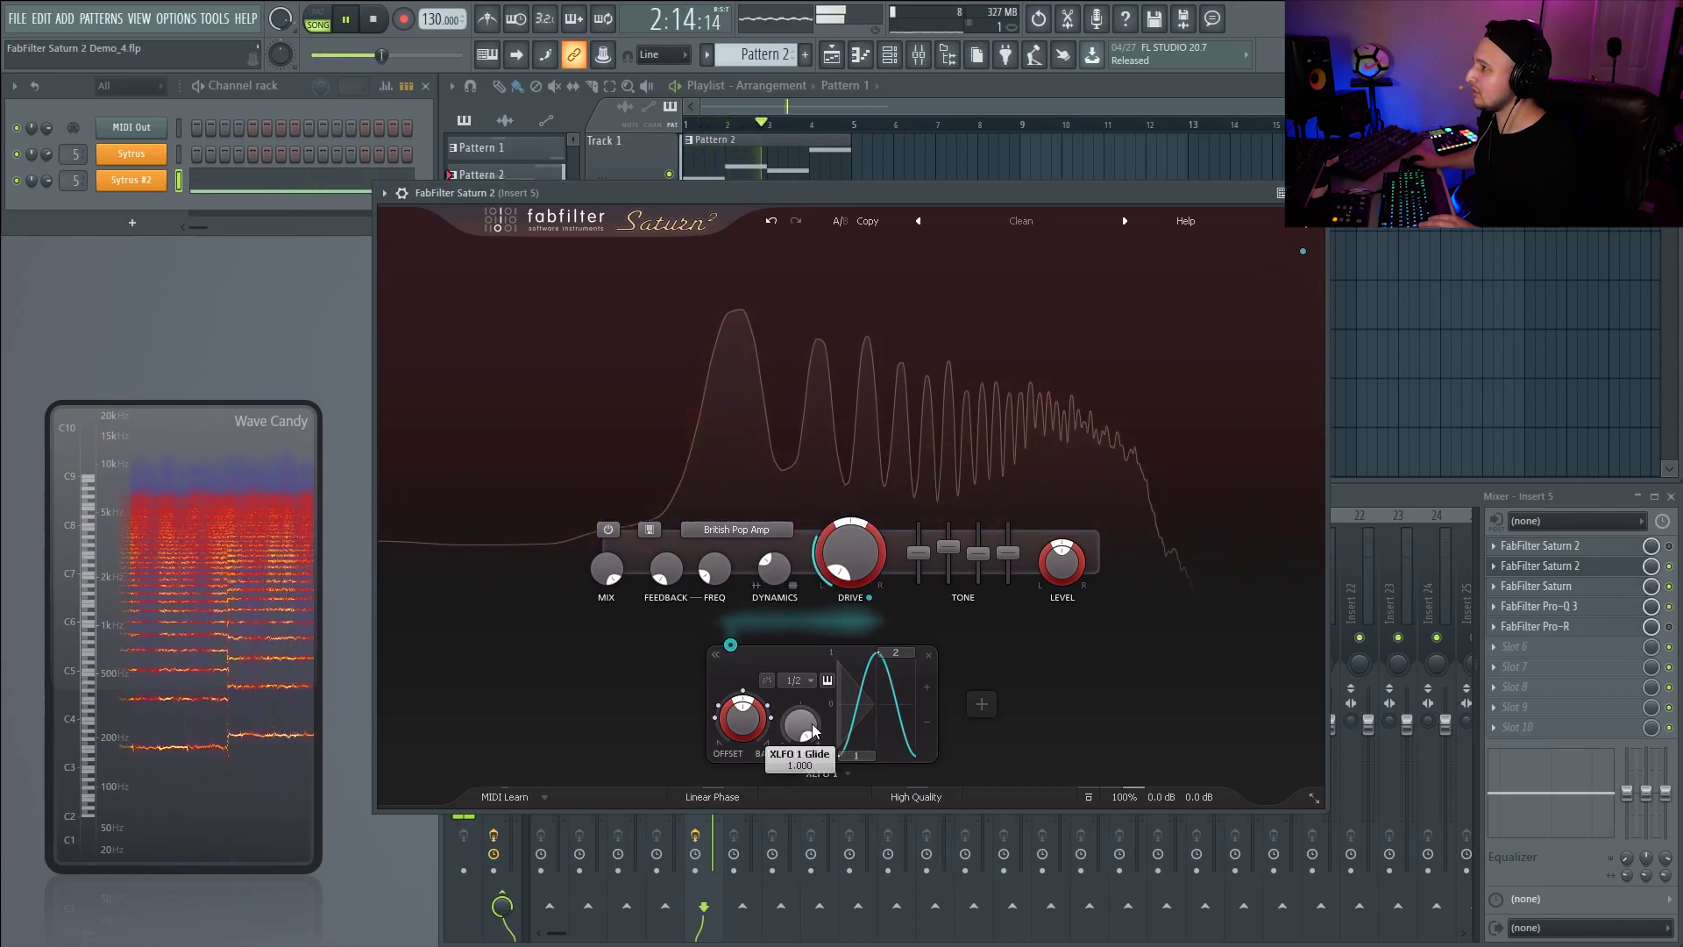
# - Reduce the XLFO 1 glide to about 0.012 while auditioning the pattern
pyautogui.moveTo(817, 806); pyautogui.dragTo(818, 813)
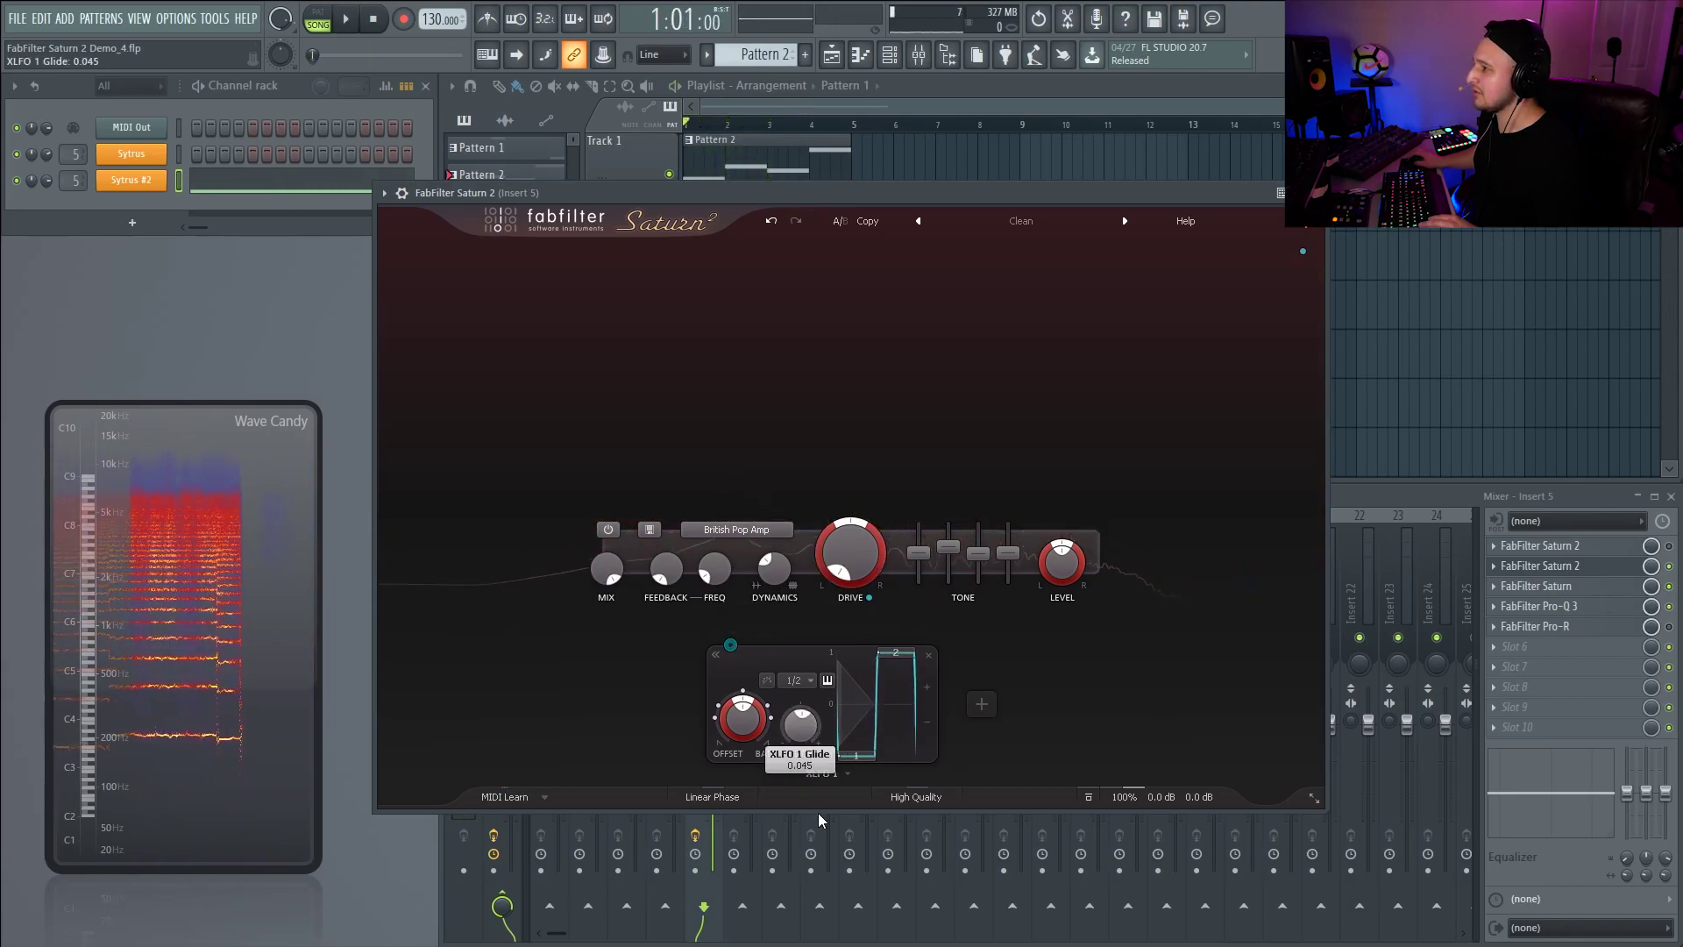
pyautogui.press('space')
pyautogui.scroll(-3, 801, 726)
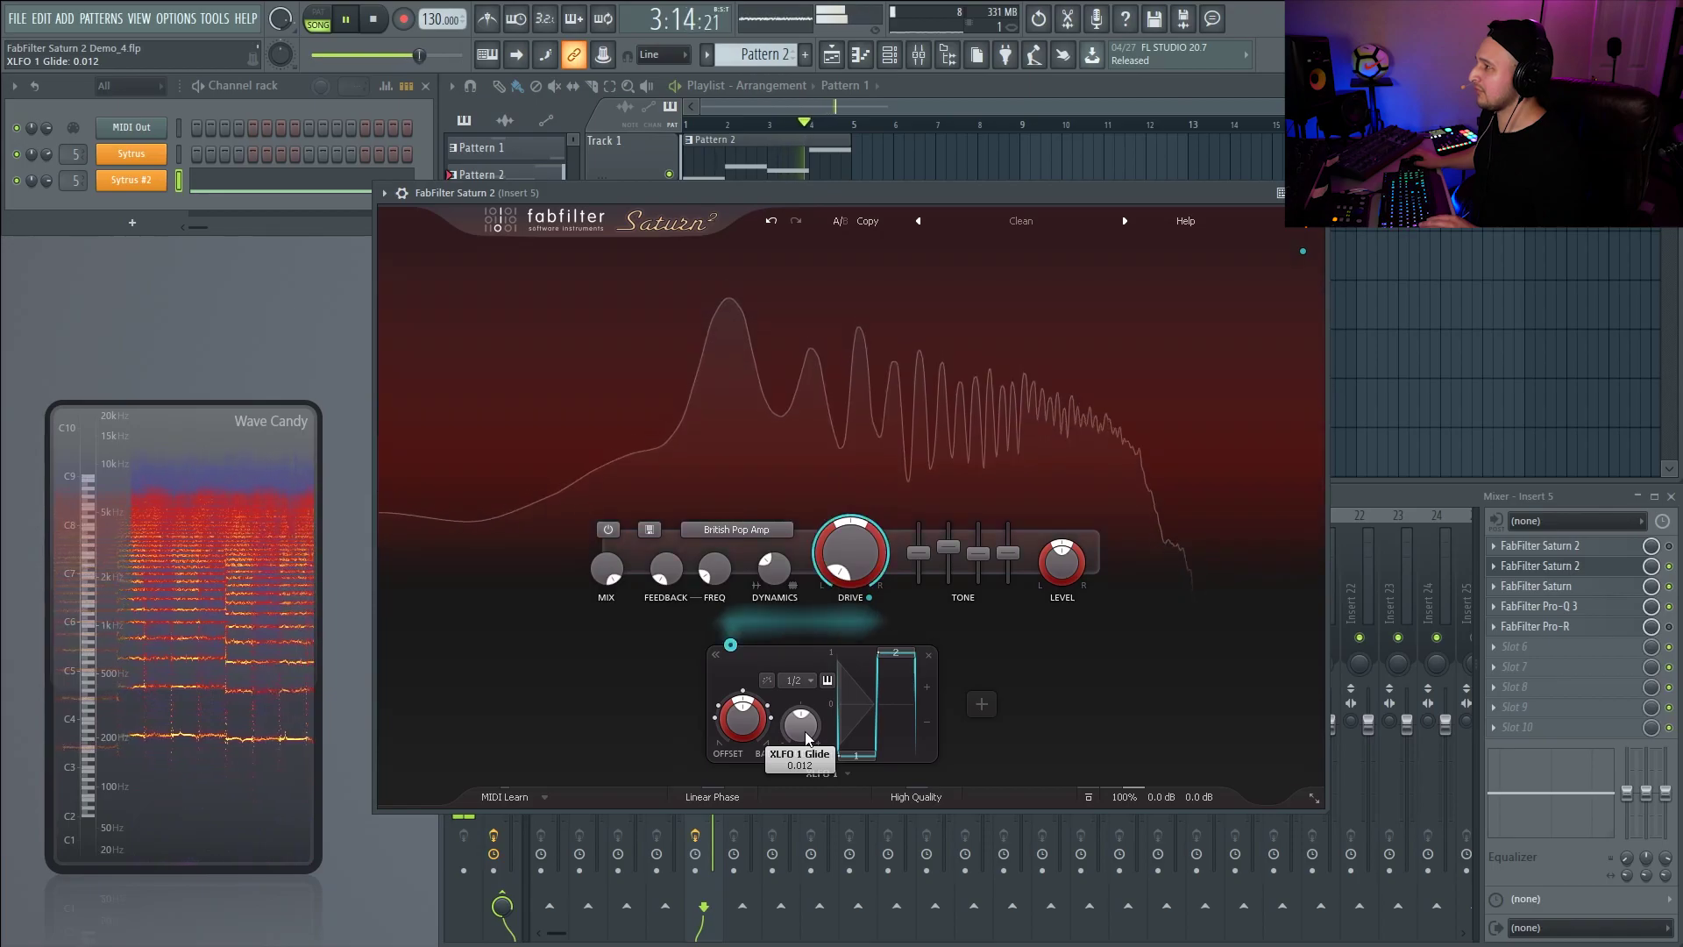
pyautogui.press('space')
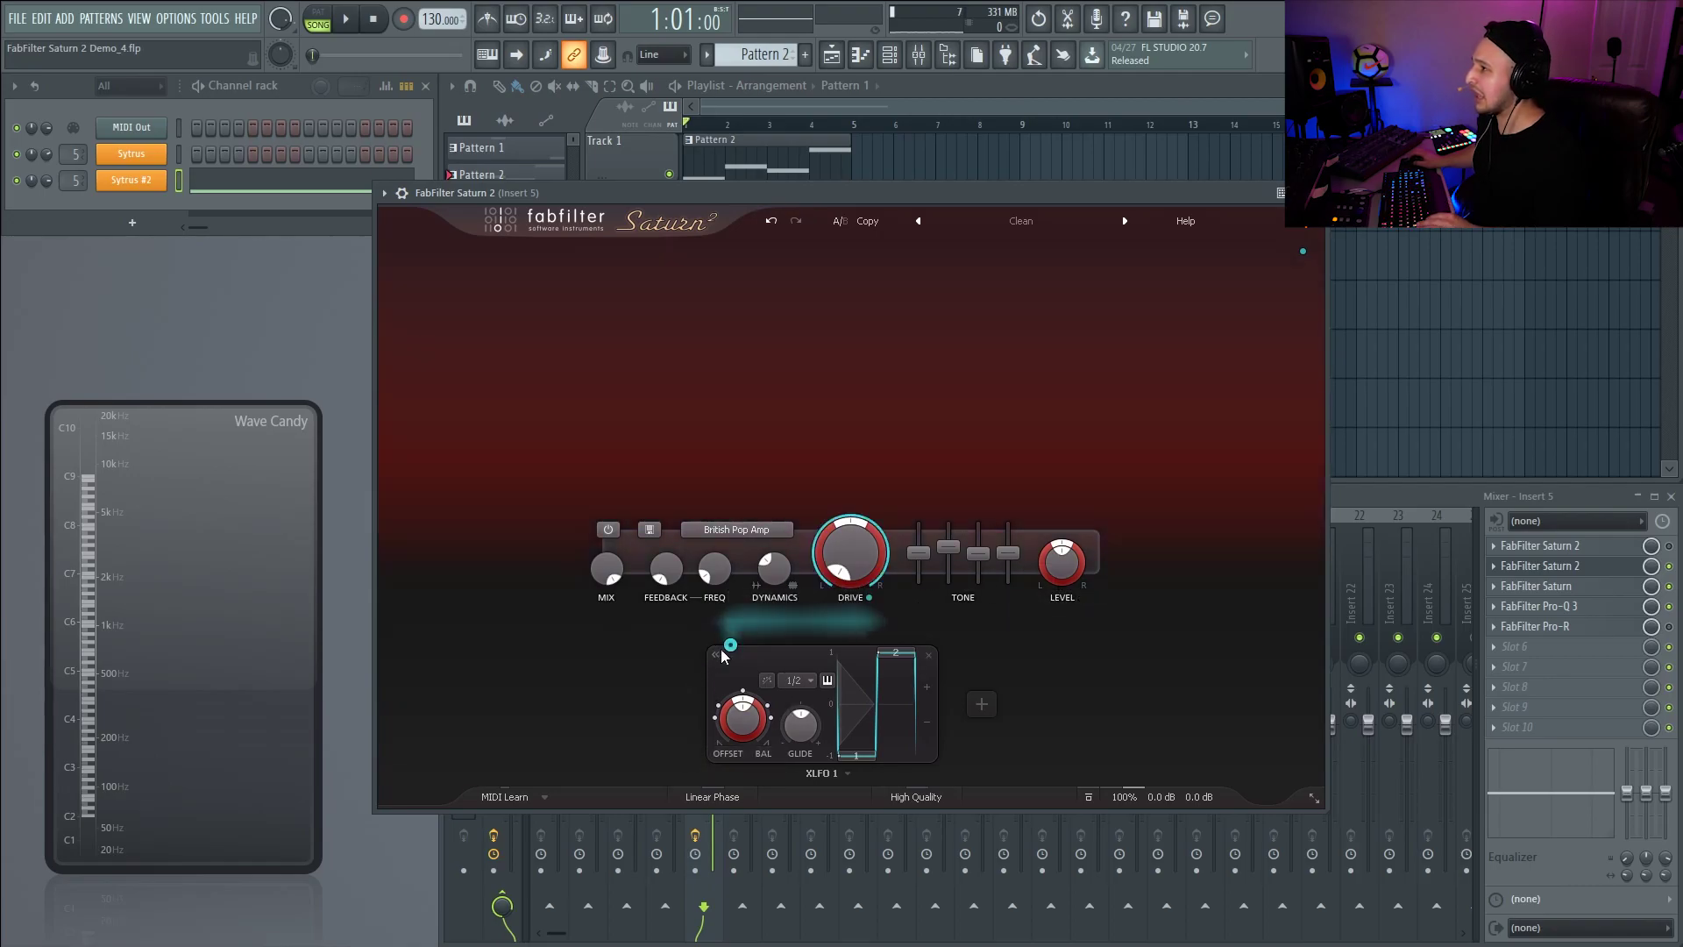
# - Assign XLFO 1 to the band's mid tone slider as inverted modulation and lower the slider while auditioning the pattern
pyautogui.moveTo(730, 646); pyautogui.dragTo(1021, 714)
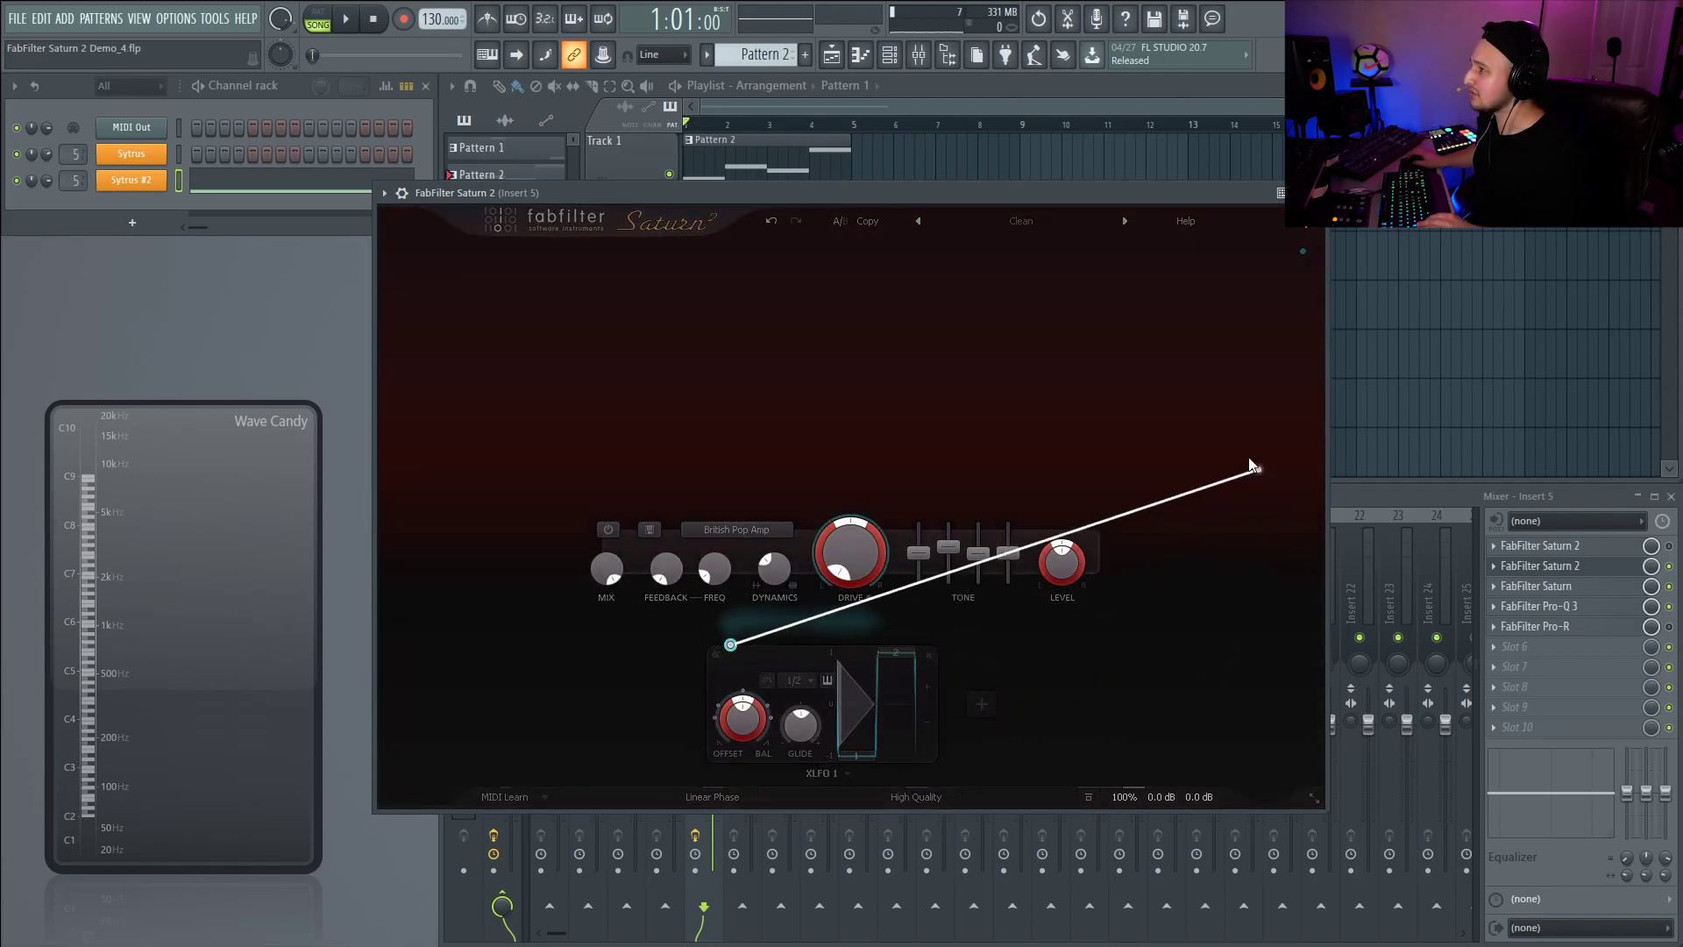
pyautogui.moveTo(948, 550); pyautogui.dragTo(949, 550)
pyautogui.press('space')
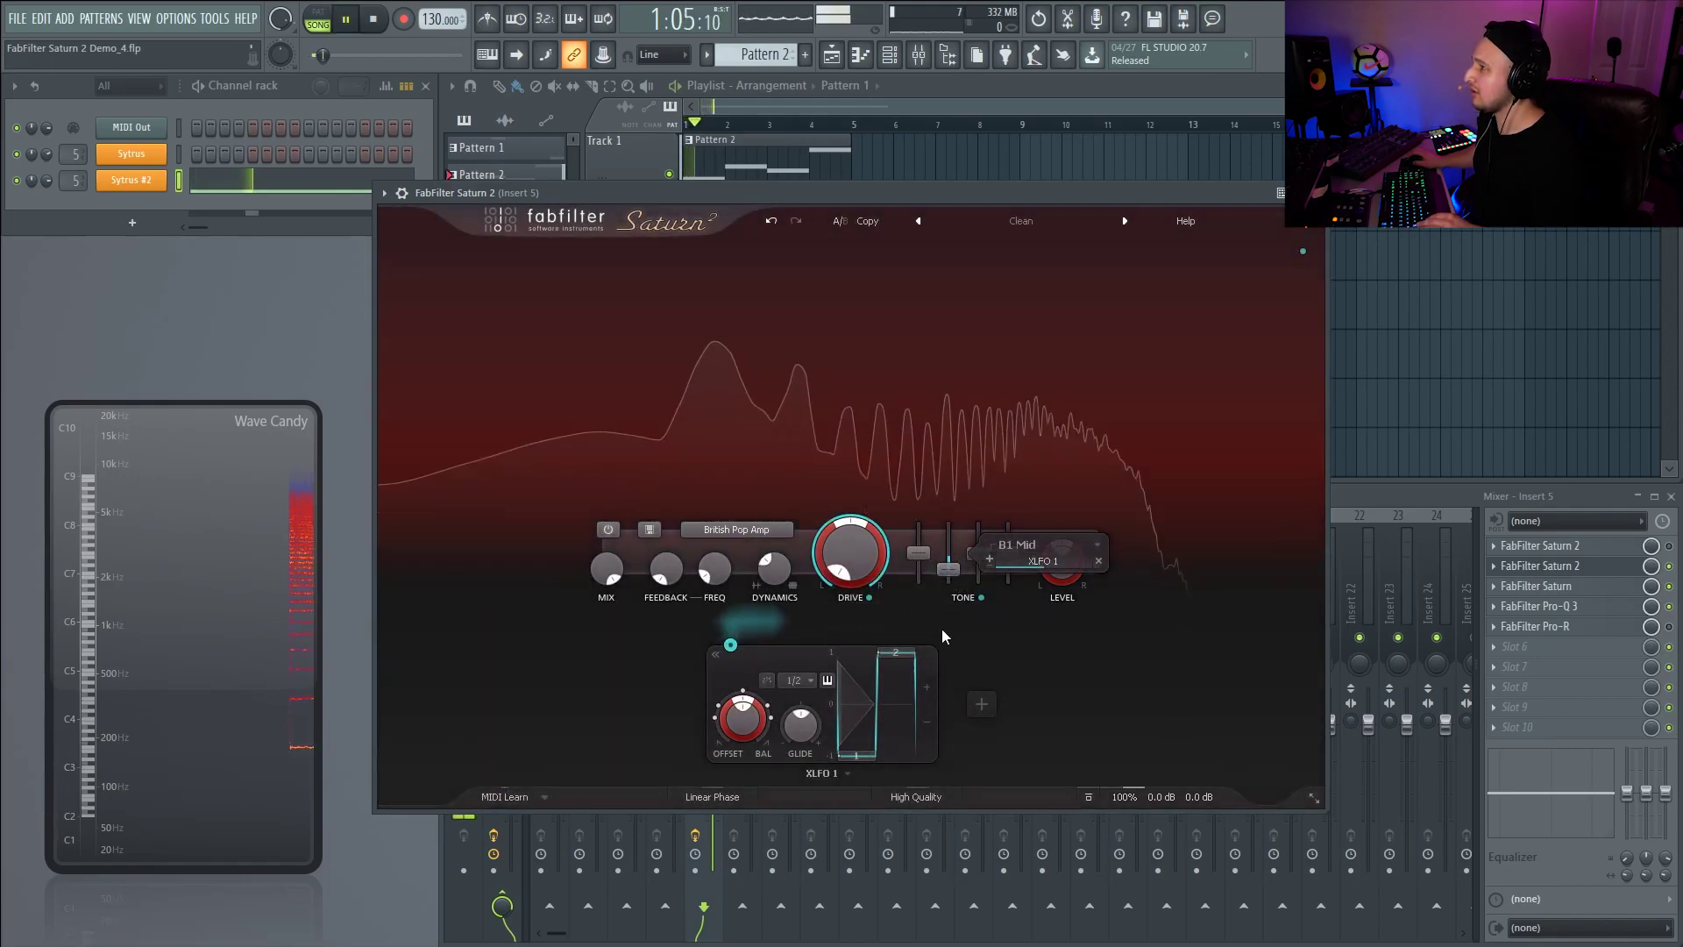
pyautogui.click(991, 562)
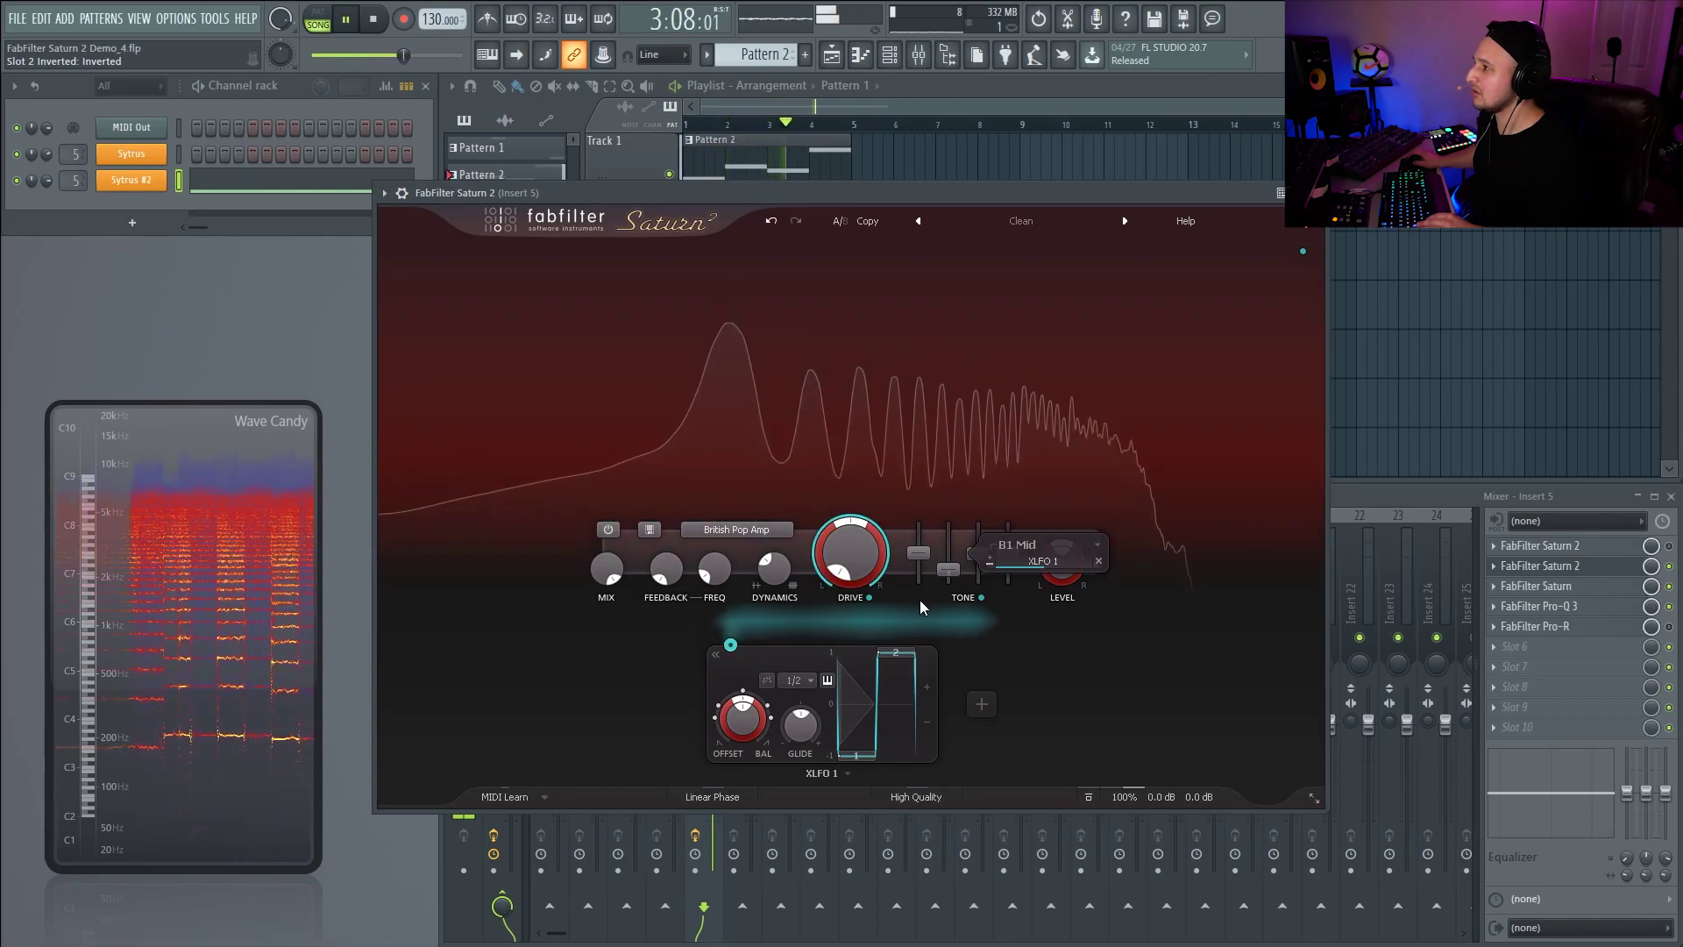
# - Change the band's distortion style to Breakdown from the FX group and play the pattern to hear it
pyautogui.press('space')
pyautogui.click(734, 529)
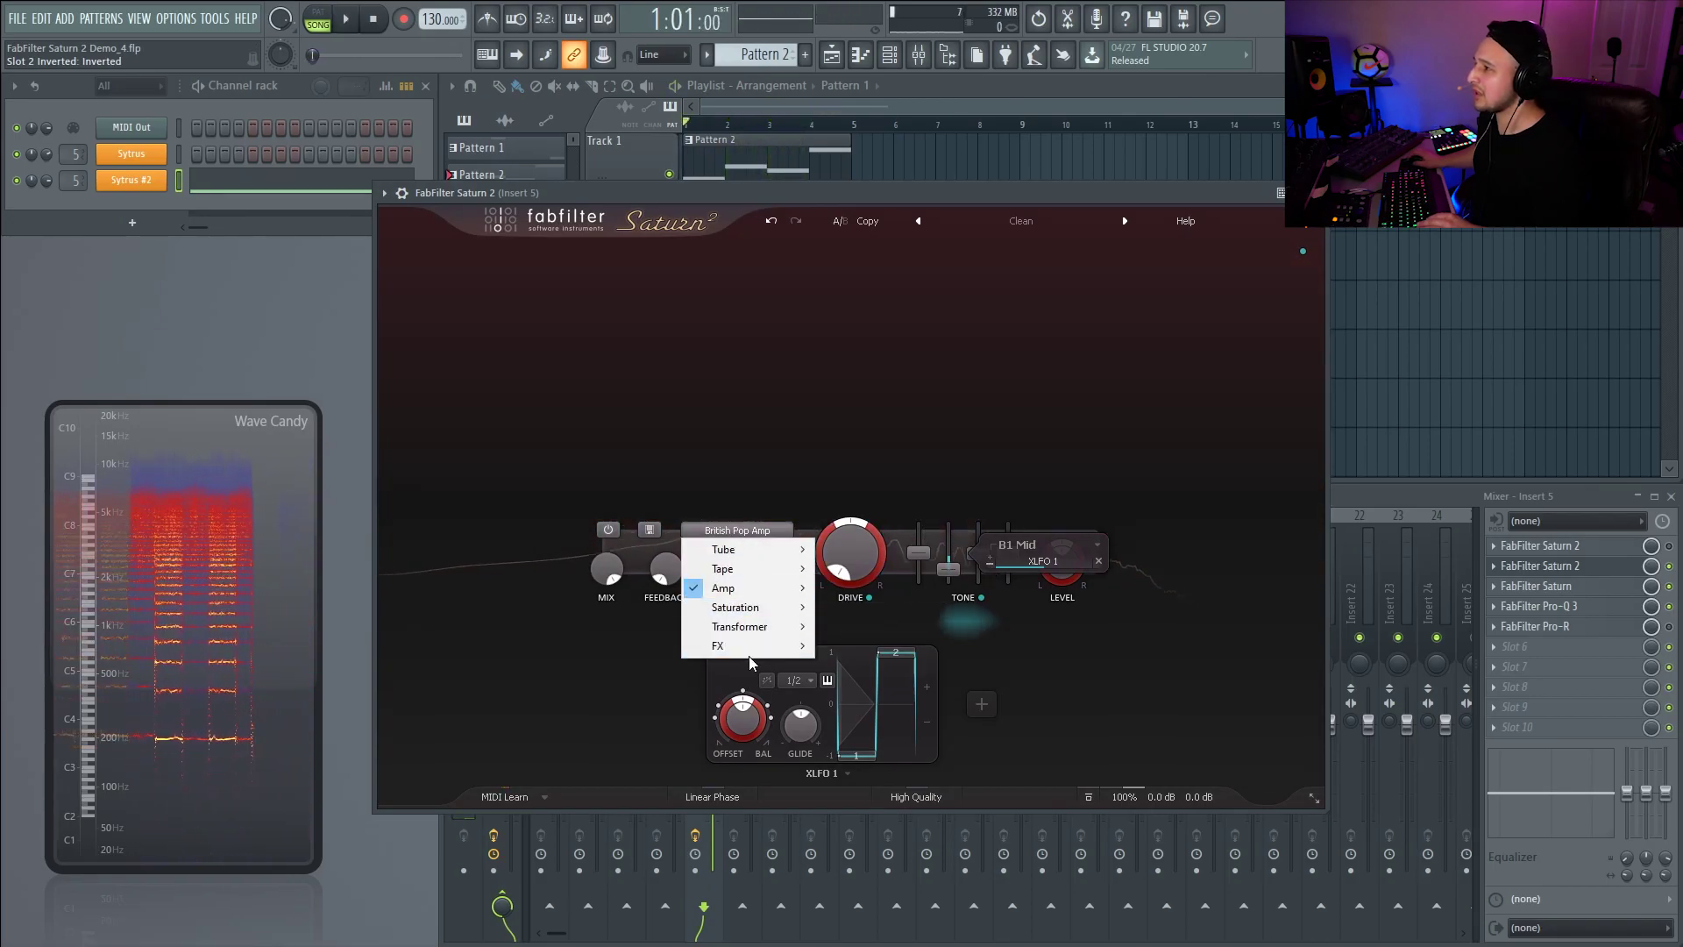
pyautogui.moveTo(719, 645)
pyautogui.click(885, 665)
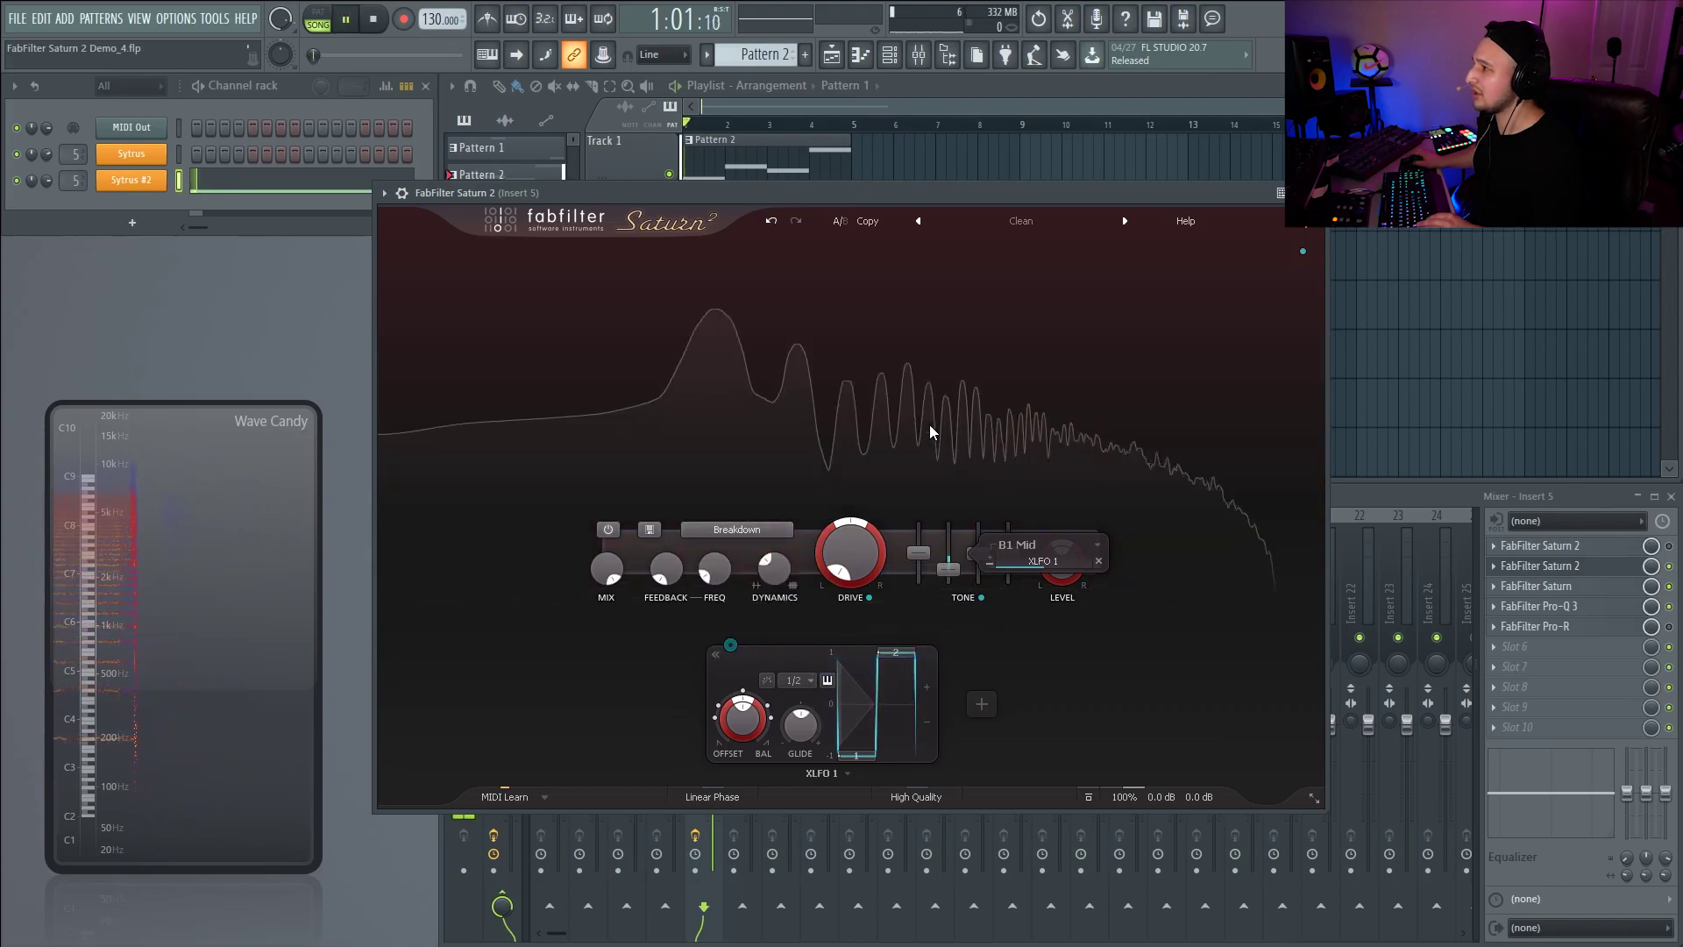
pyautogui.press('space')
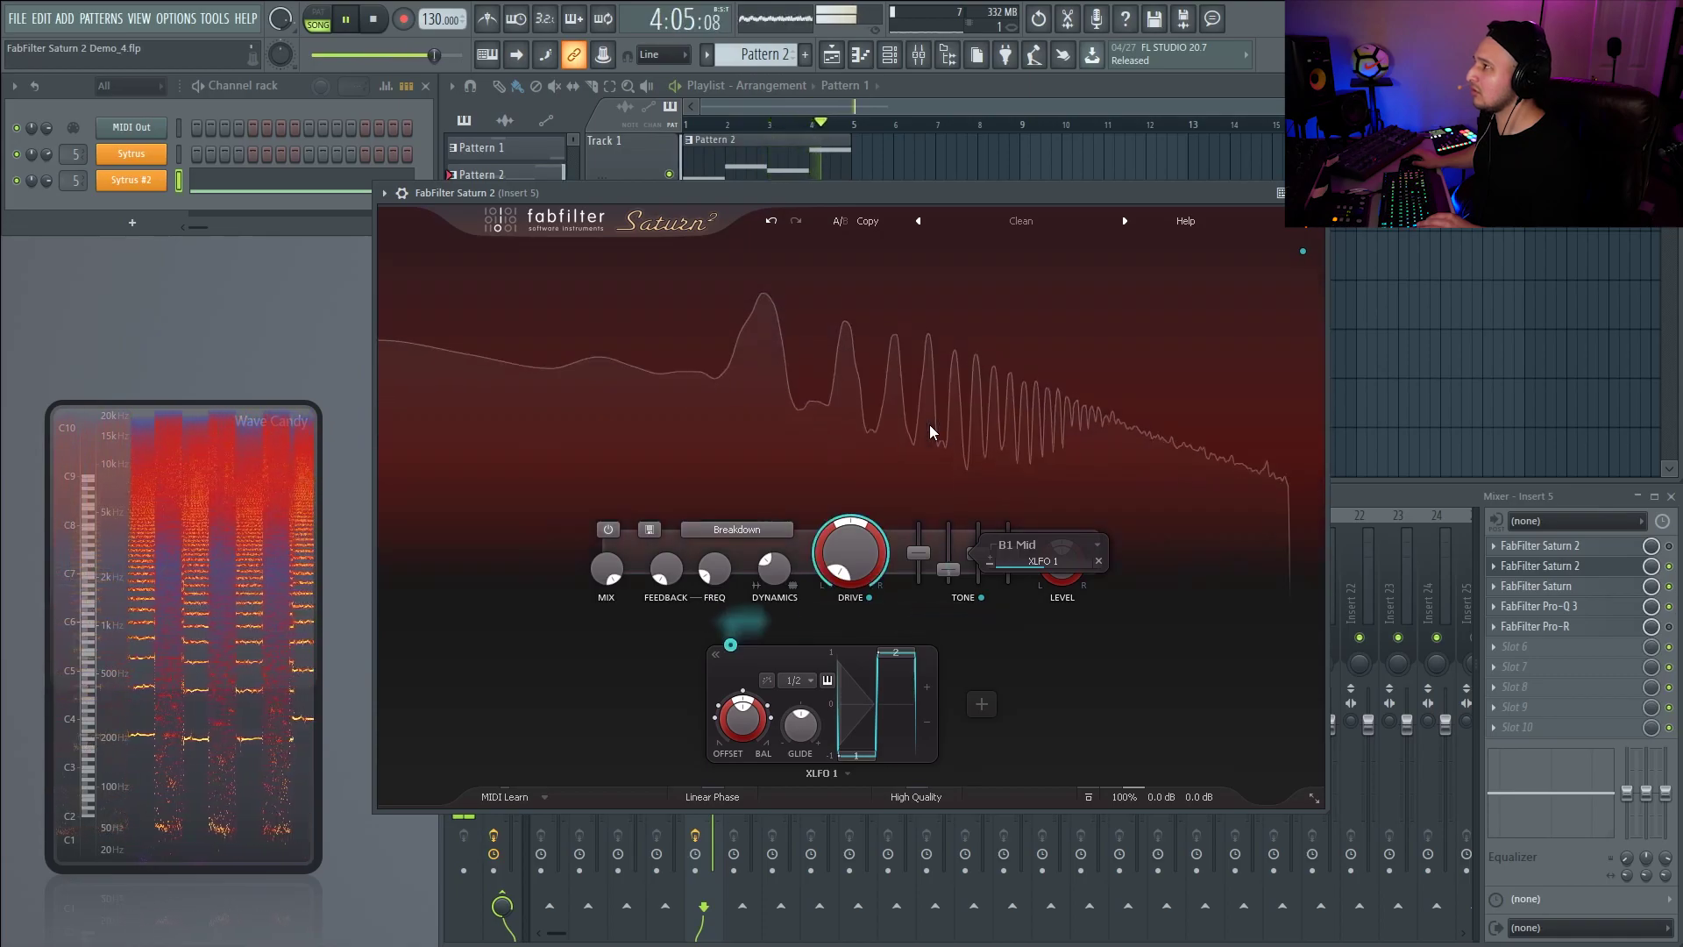
pyautogui.press('space')
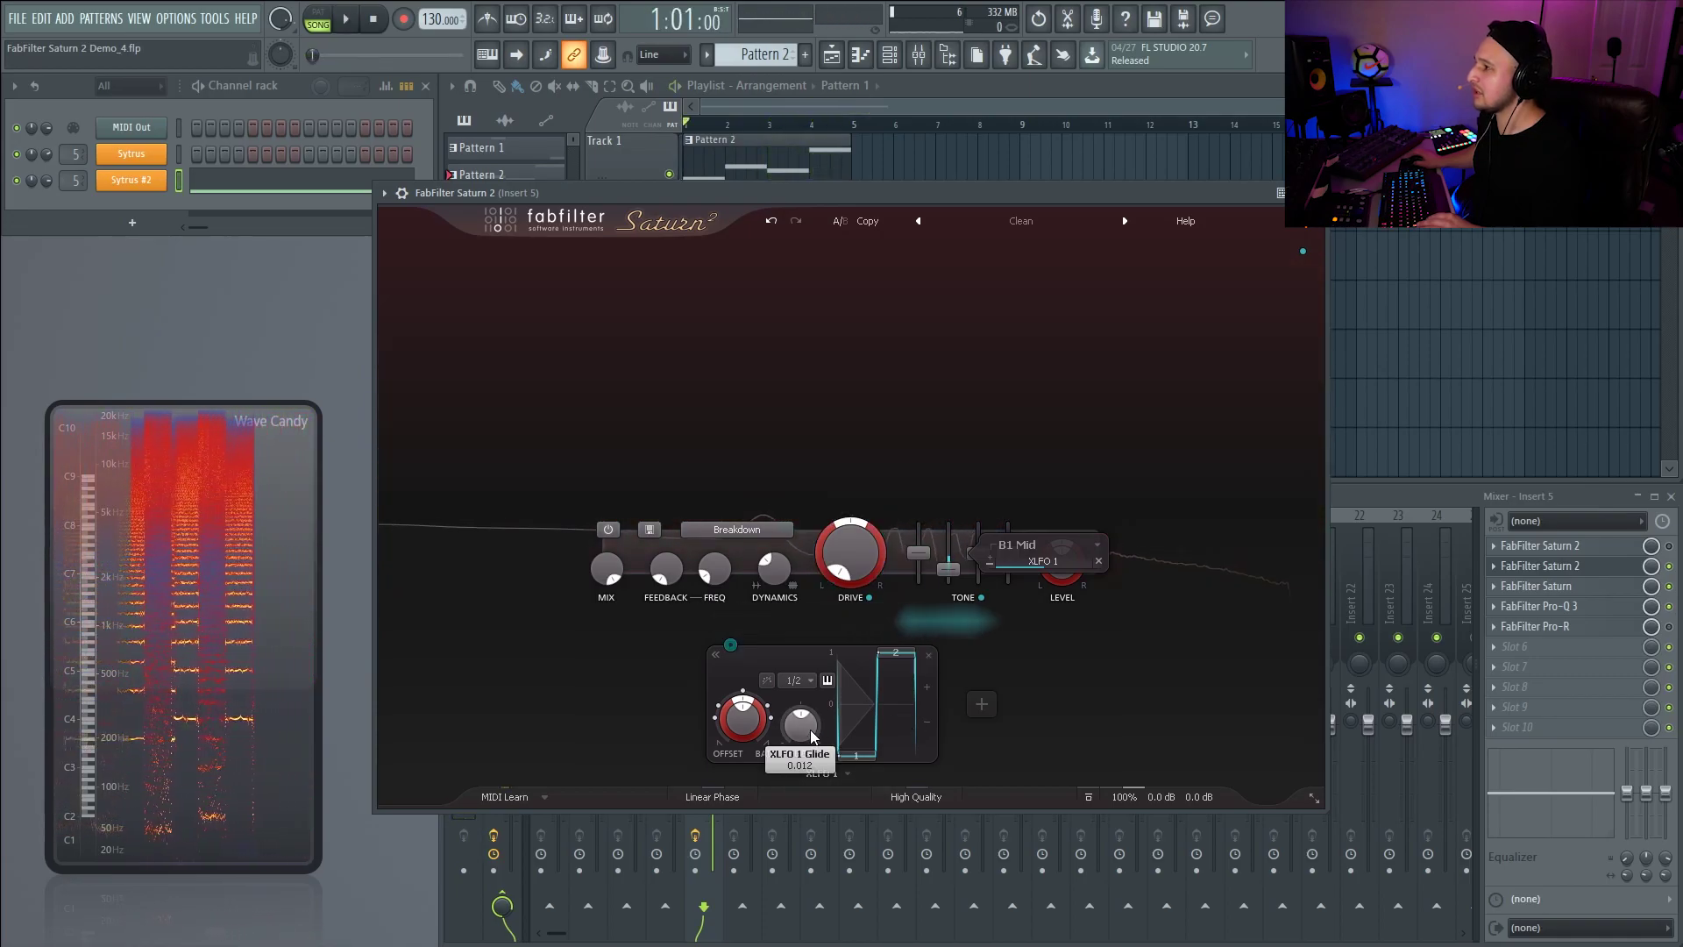
pyautogui.moveTo(810, 739)
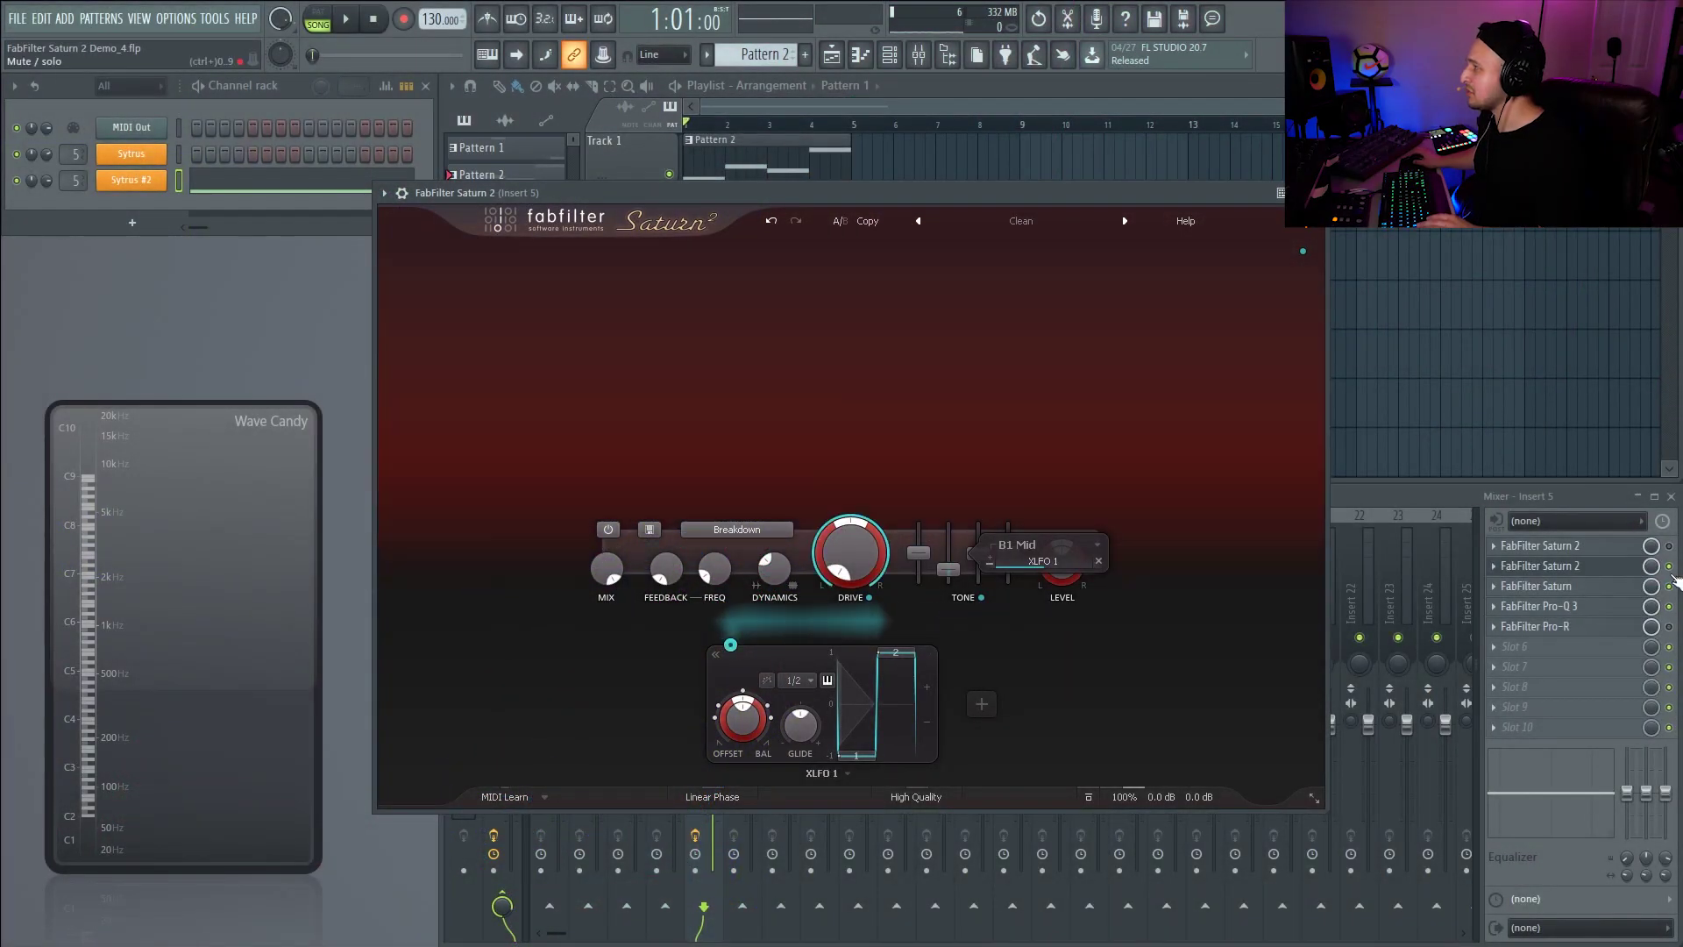
# - Enable the first Saturn 2 slot in place of the second, open it and audition its Minor Chord MdB preset
pyautogui.click(1673, 548)
pyautogui.click(1586, 551)
pyautogui.press('space')
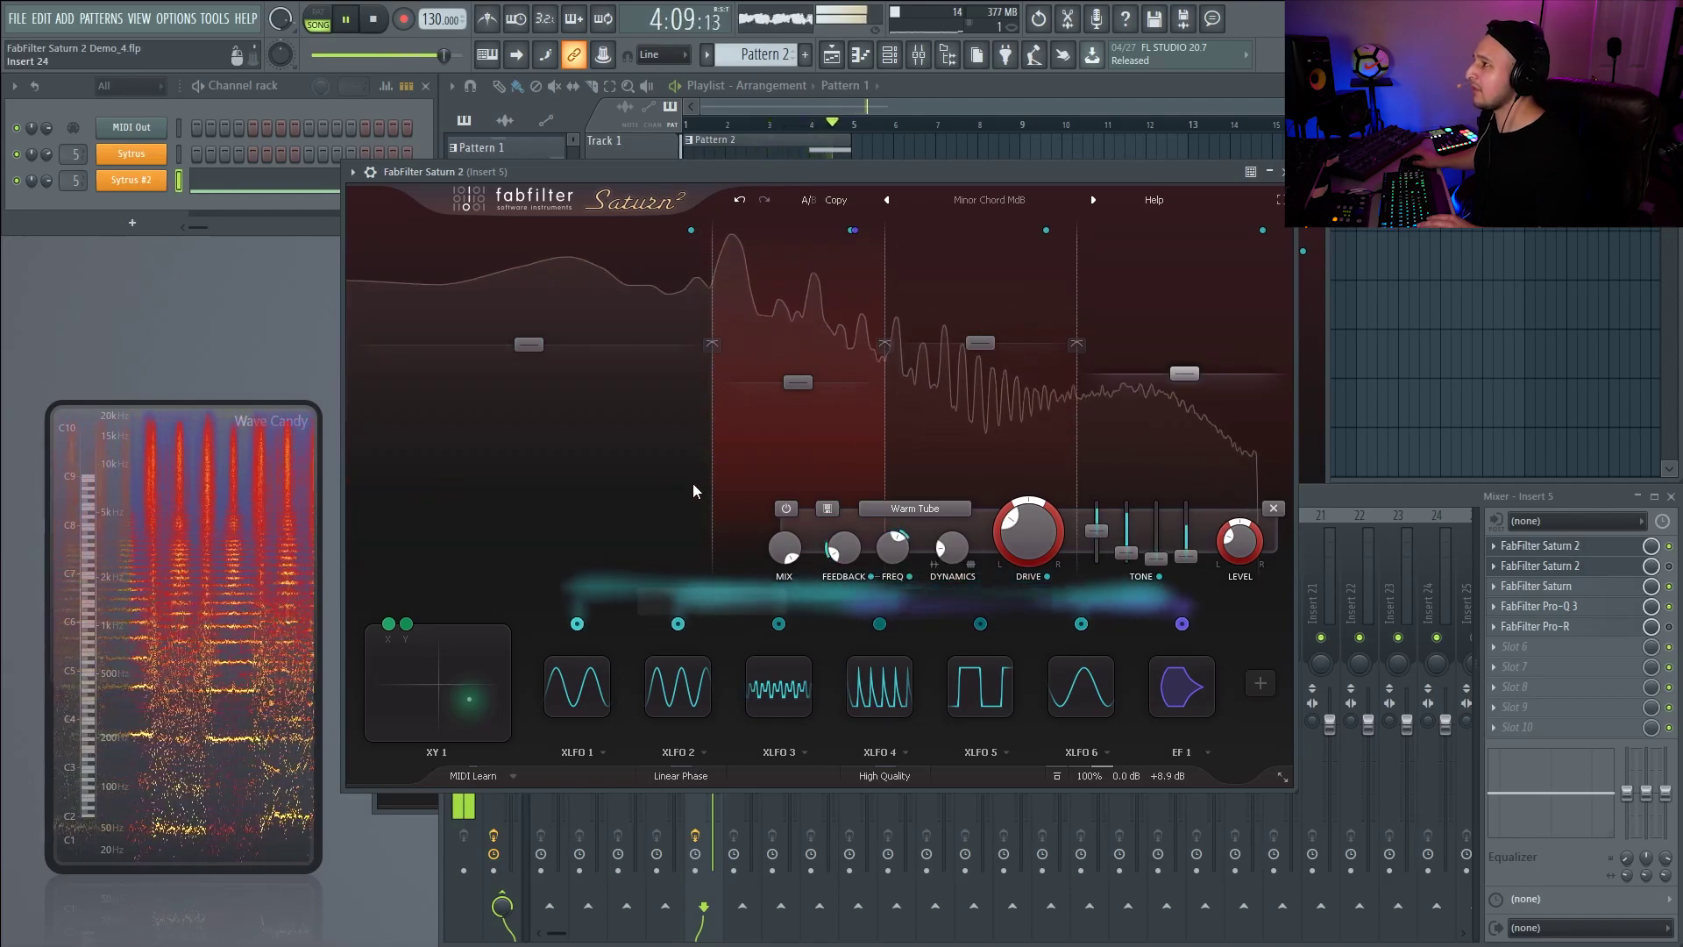
pyautogui.press('space')
# - Examine the XLFO 1, XLFO 2 and XLFO 5 settings of the Minor Chord MdB preset and play the pattern
pyautogui.click(587, 705)
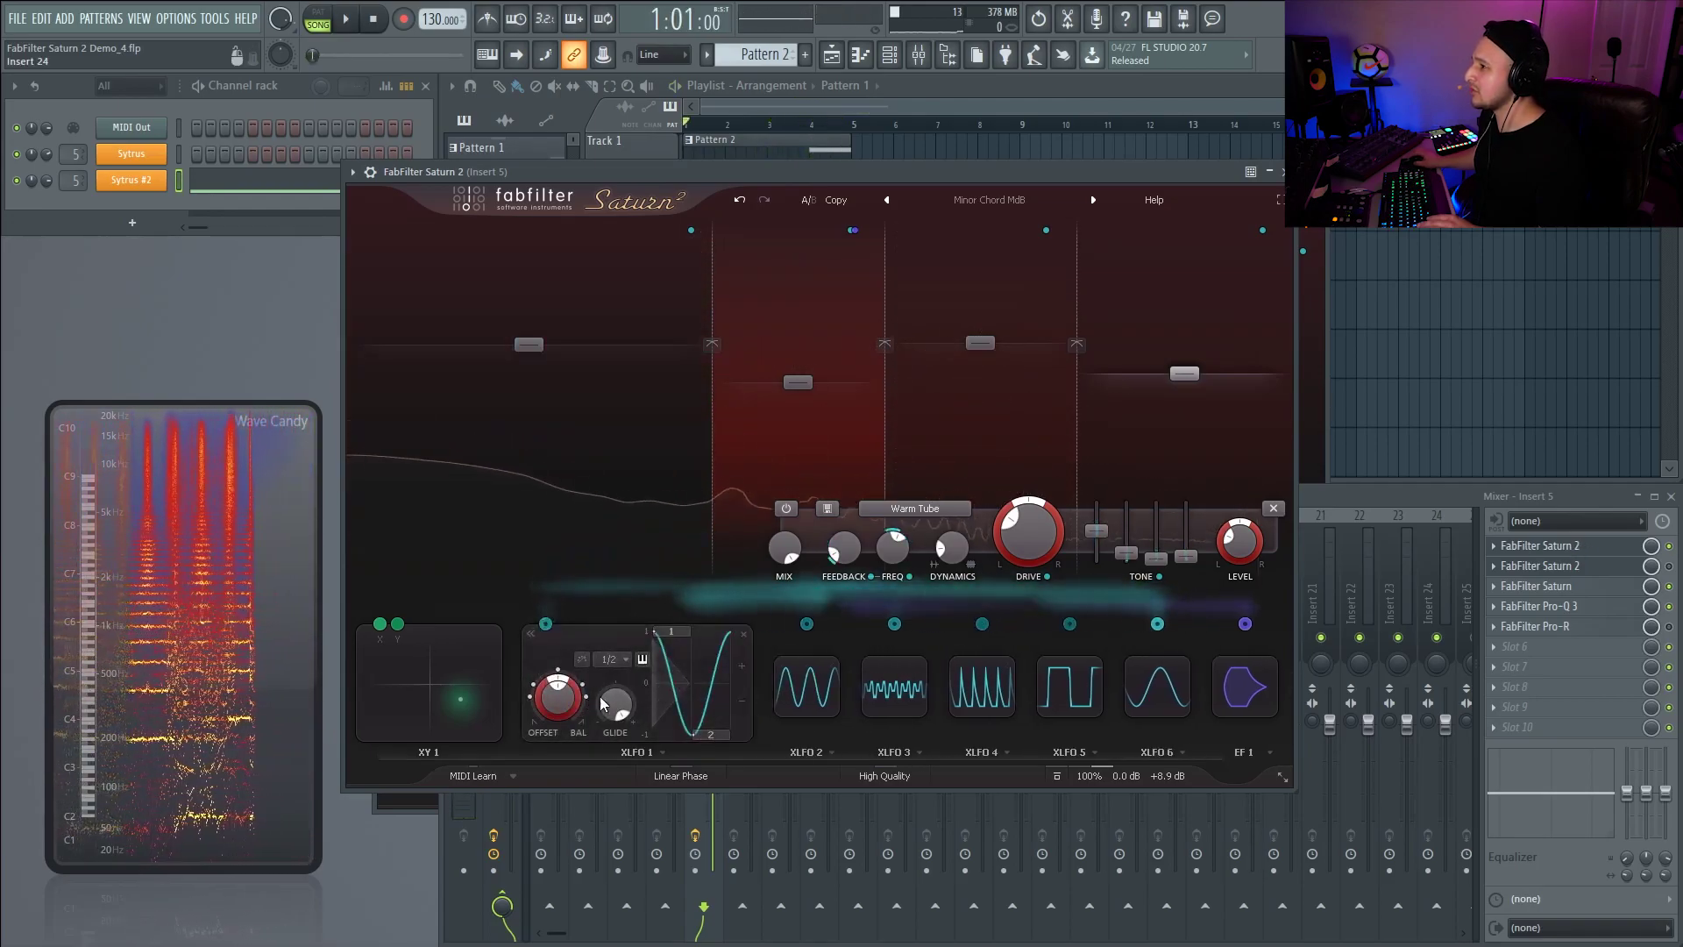
pyautogui.click(814, 683)
pyautogui.click(1073, 704)
pyautogui.press('space')
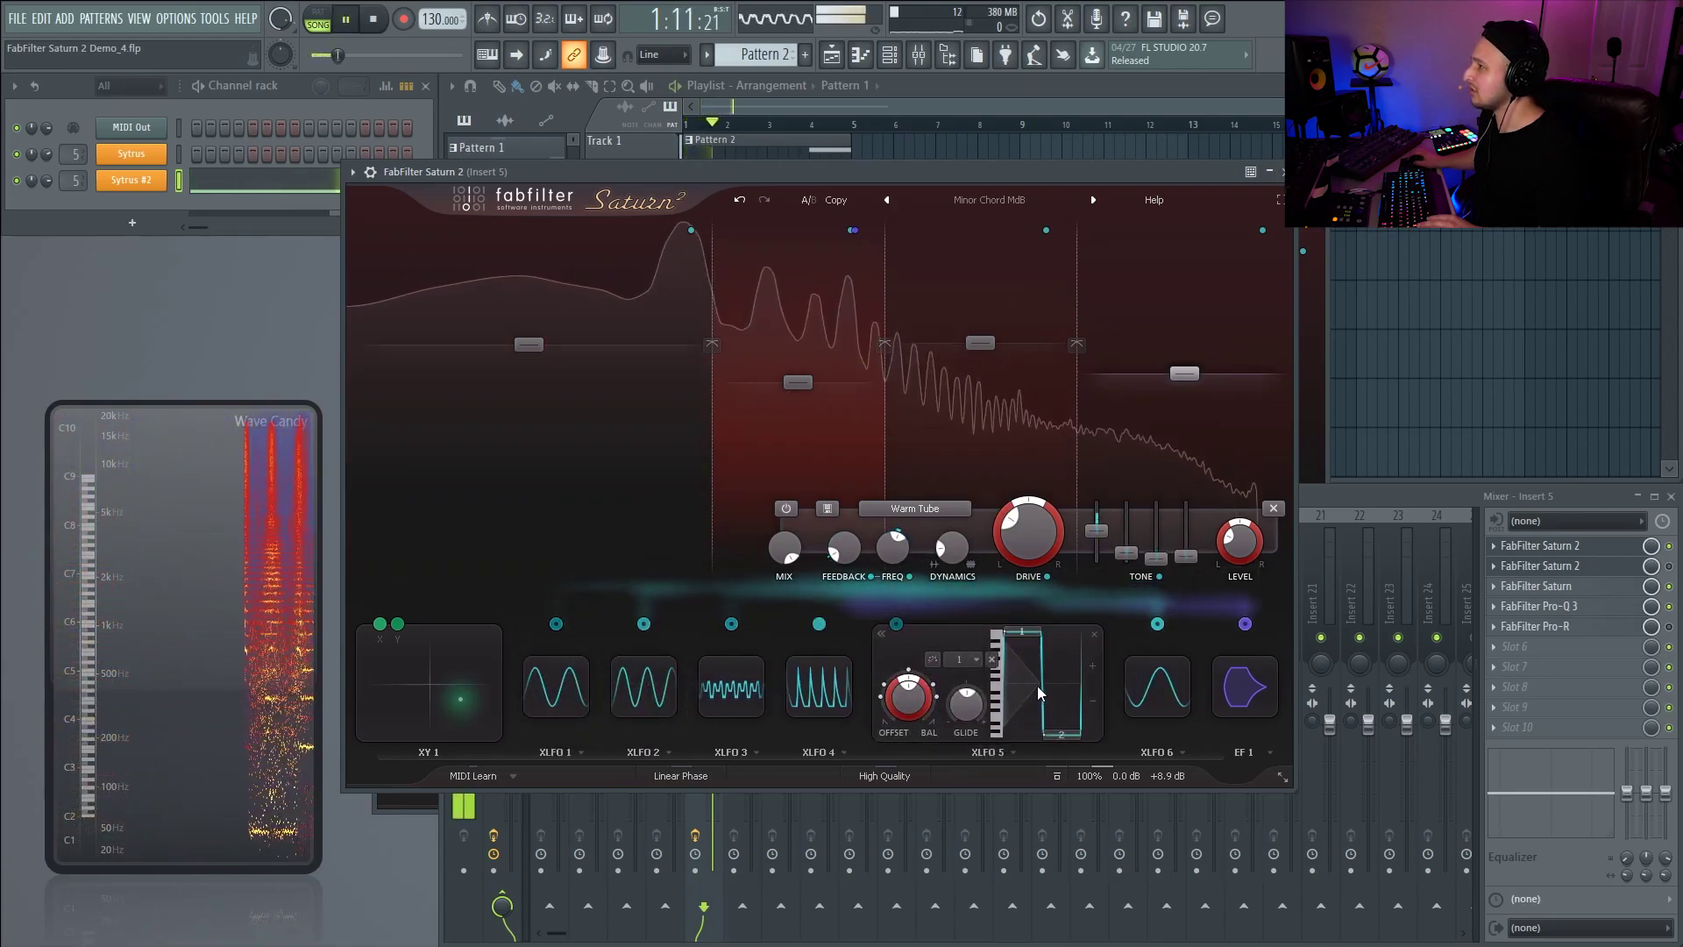
pyautogui.press('space')
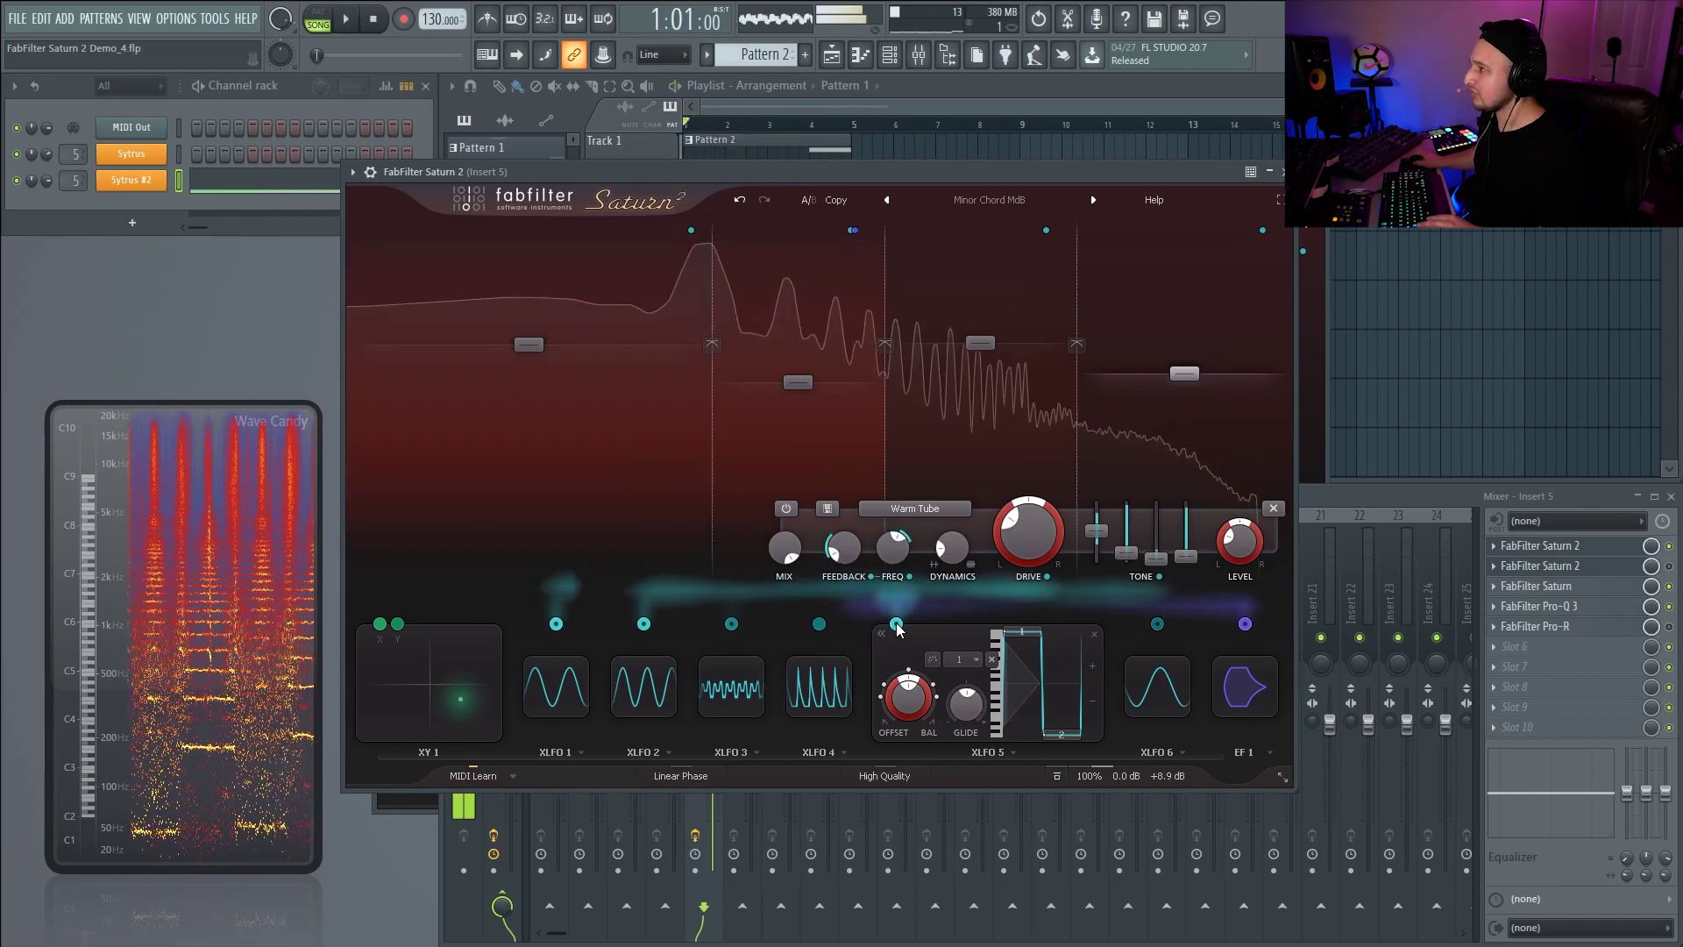
# - Examine the modulation targets of XLFO 5 while auditioning the pattern
pyautogui.click(896, 626)
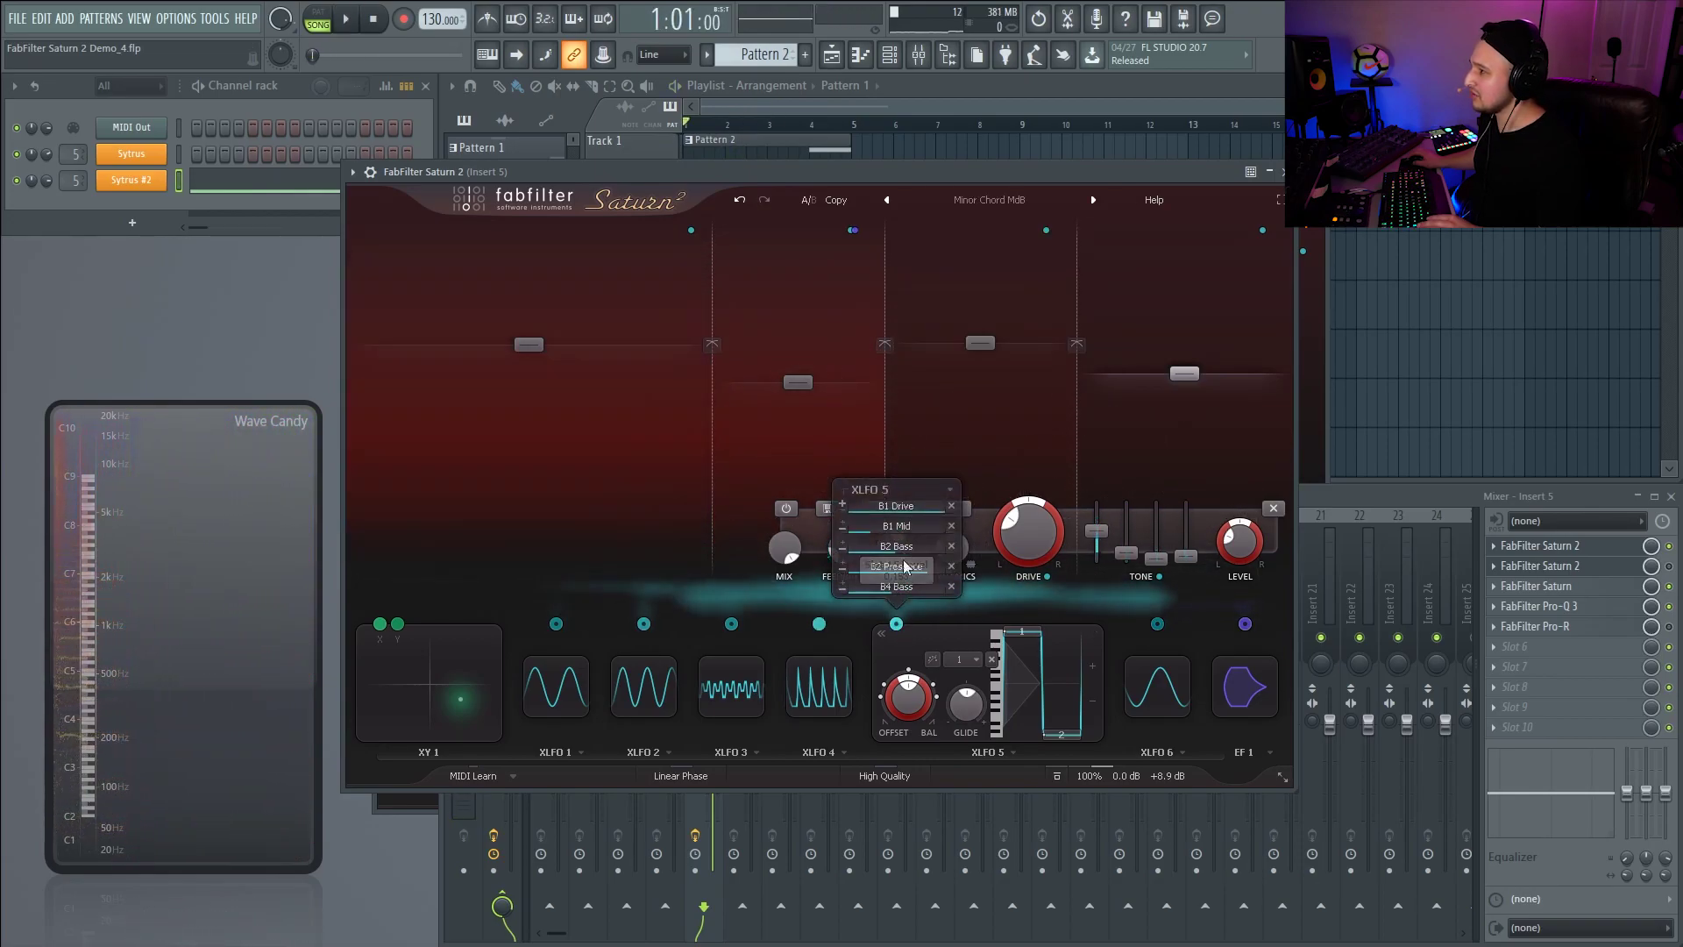
pyautogui.moveTo(907, 588)
pyautogui.moveTo(898, 512)
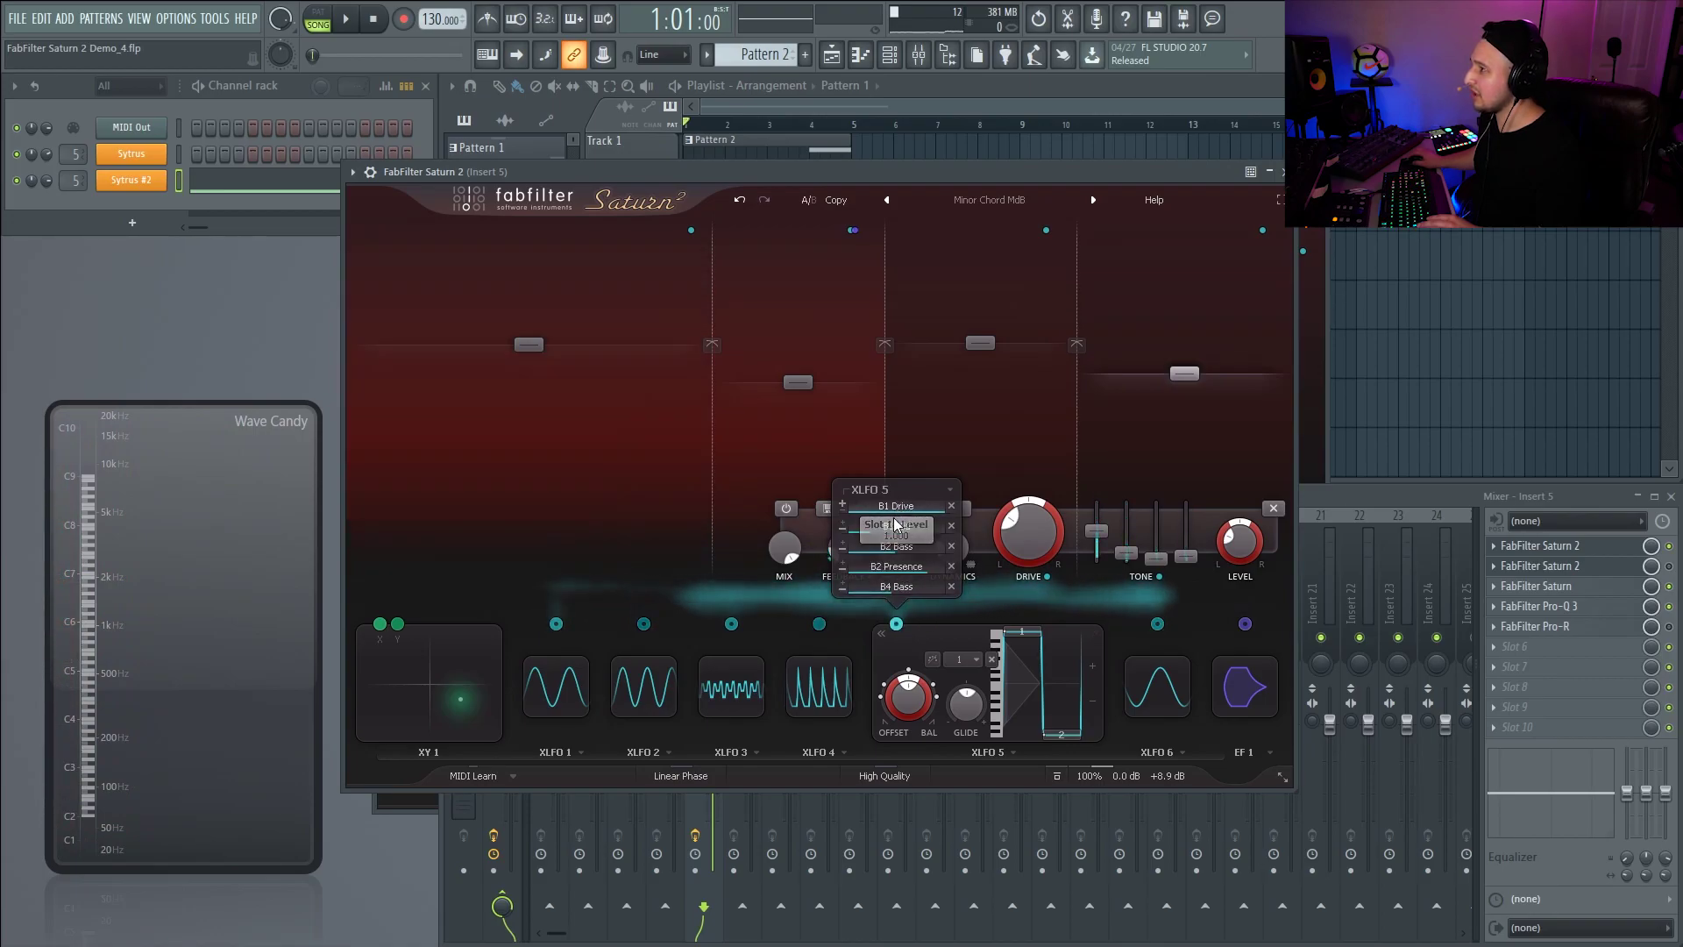
pyautogui.moveTo(890, 551)
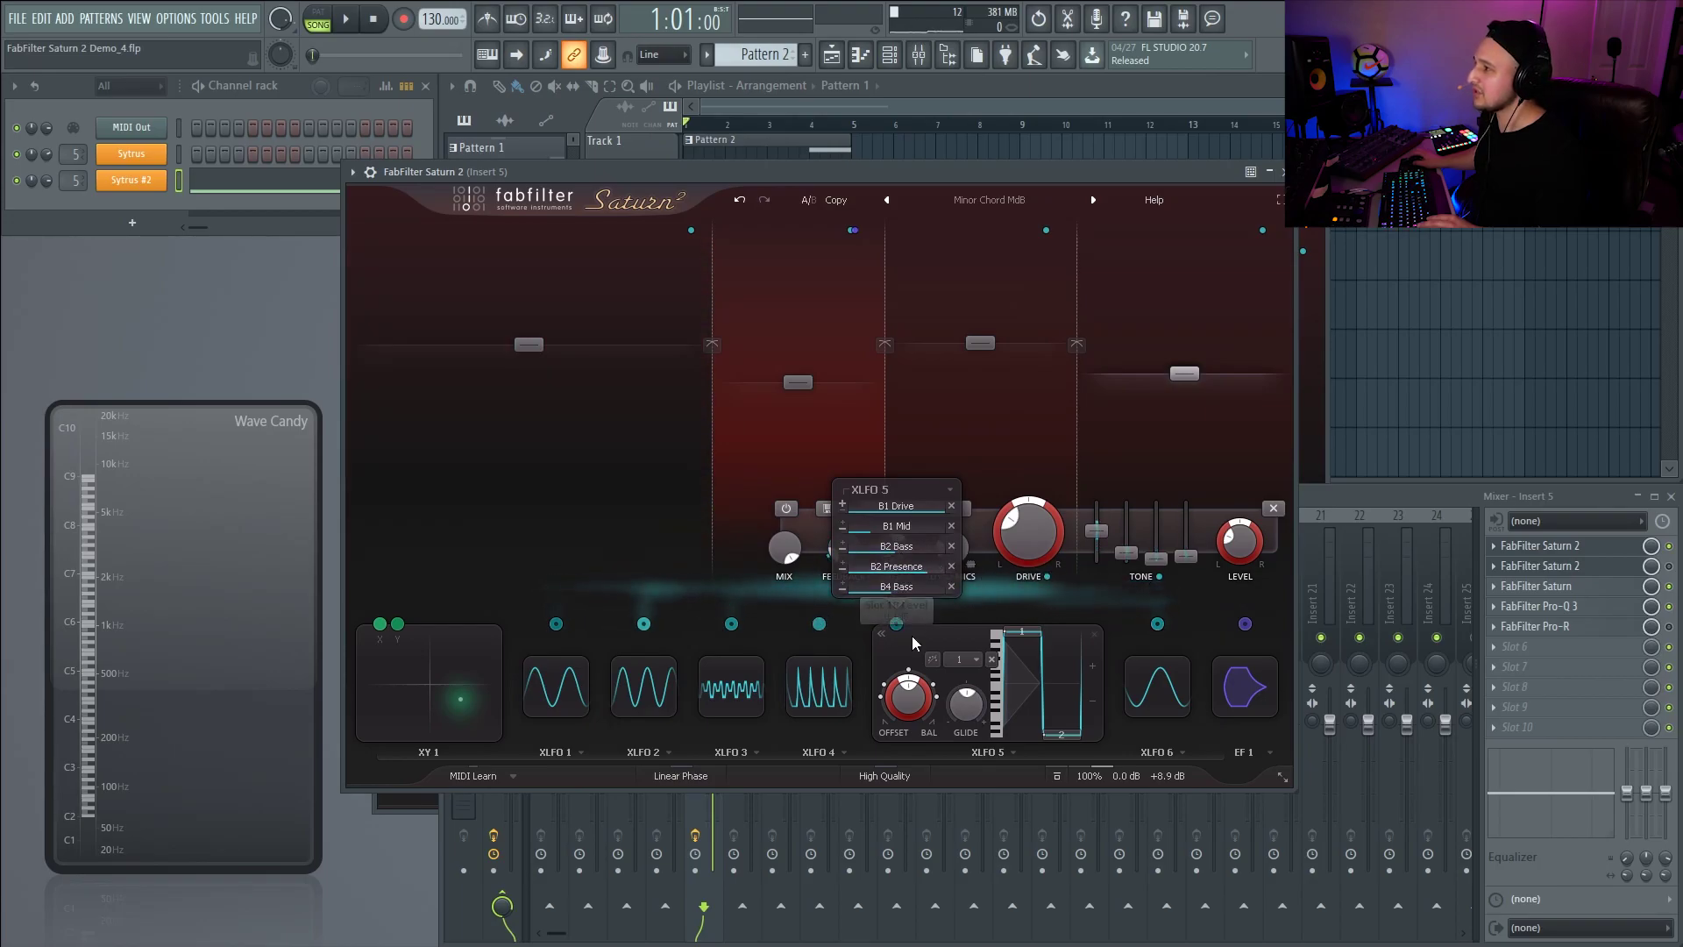
pyautogui.press('space')
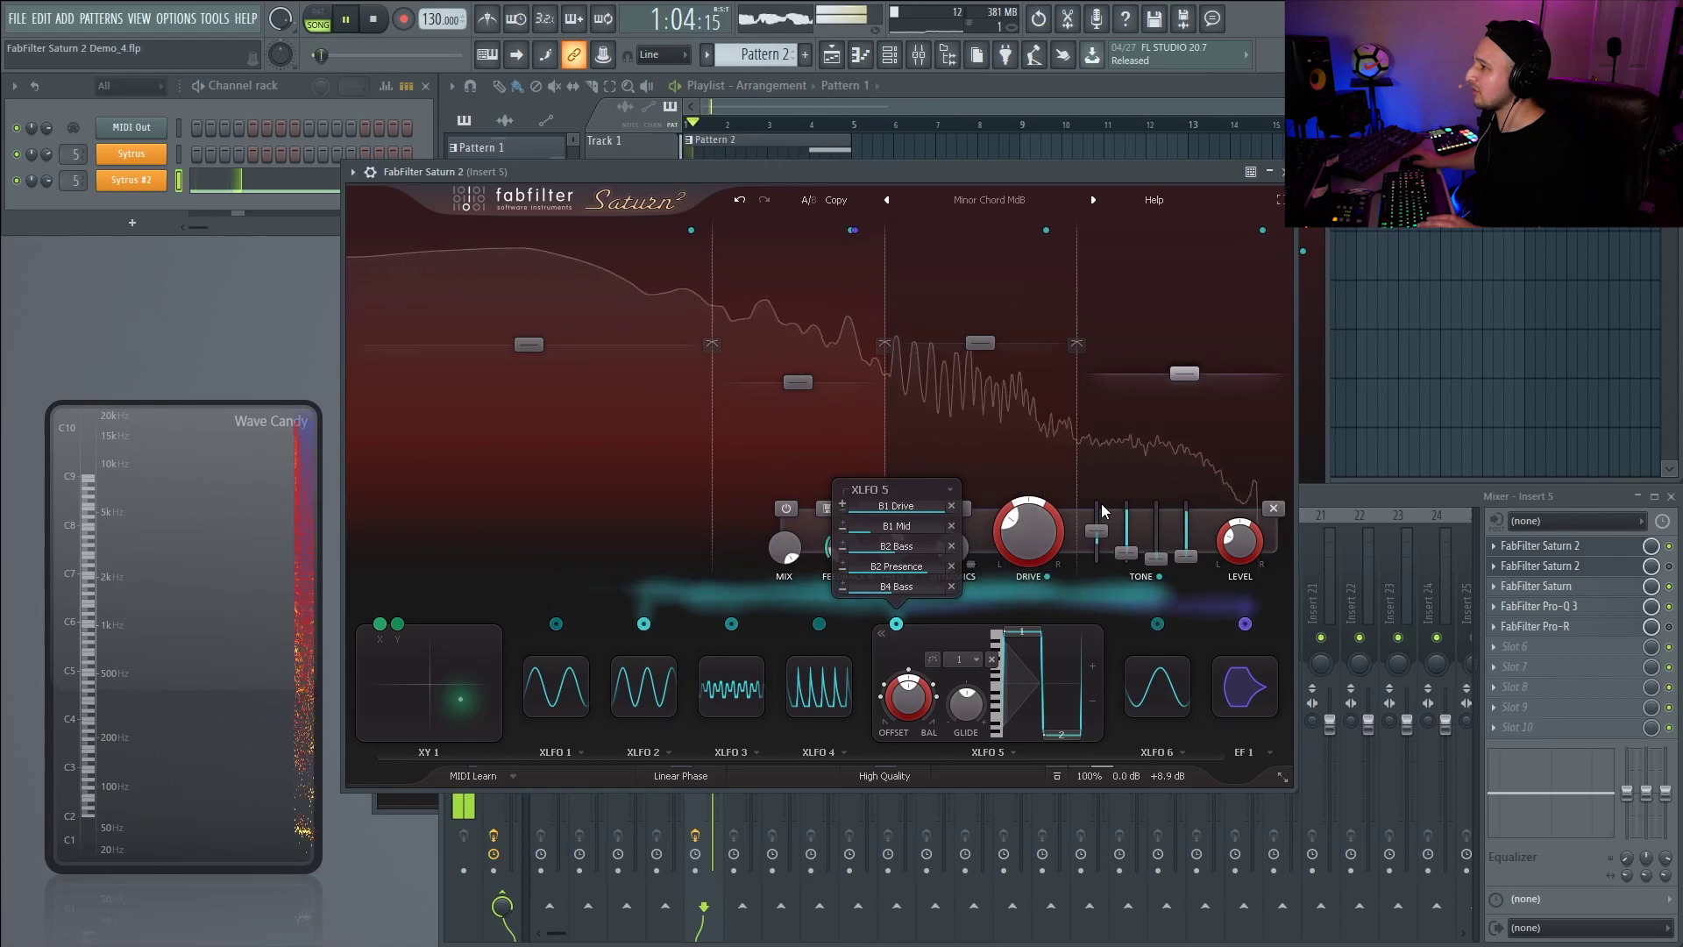
pyautogui.press('space')
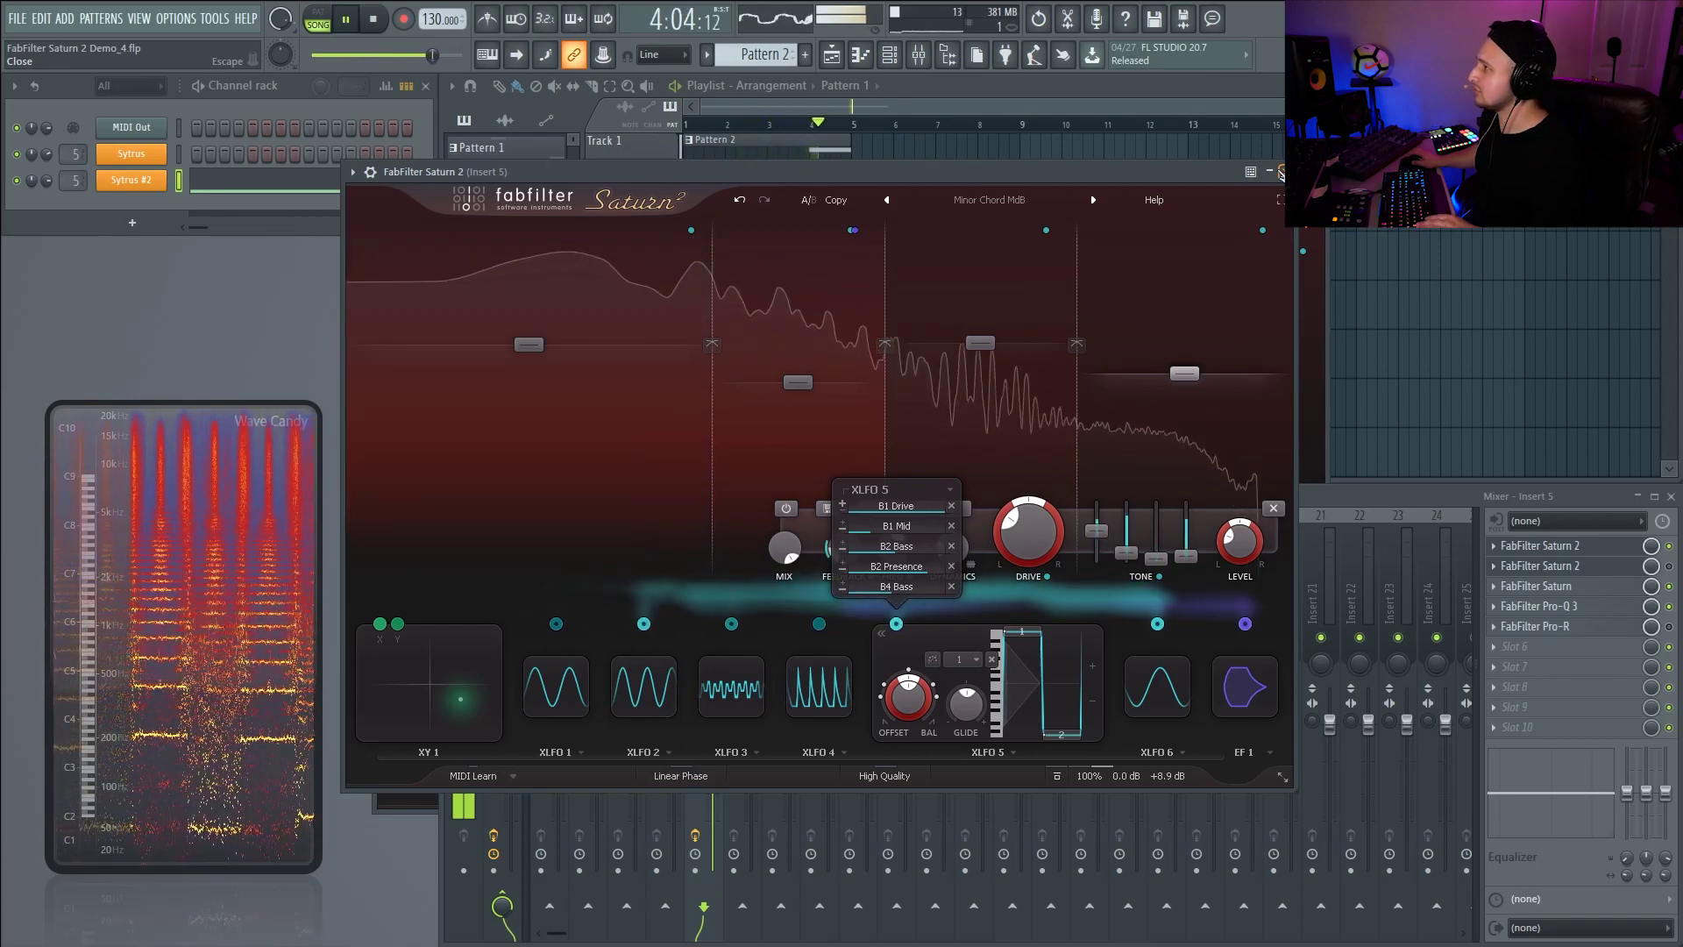
pyautogui.press('space')
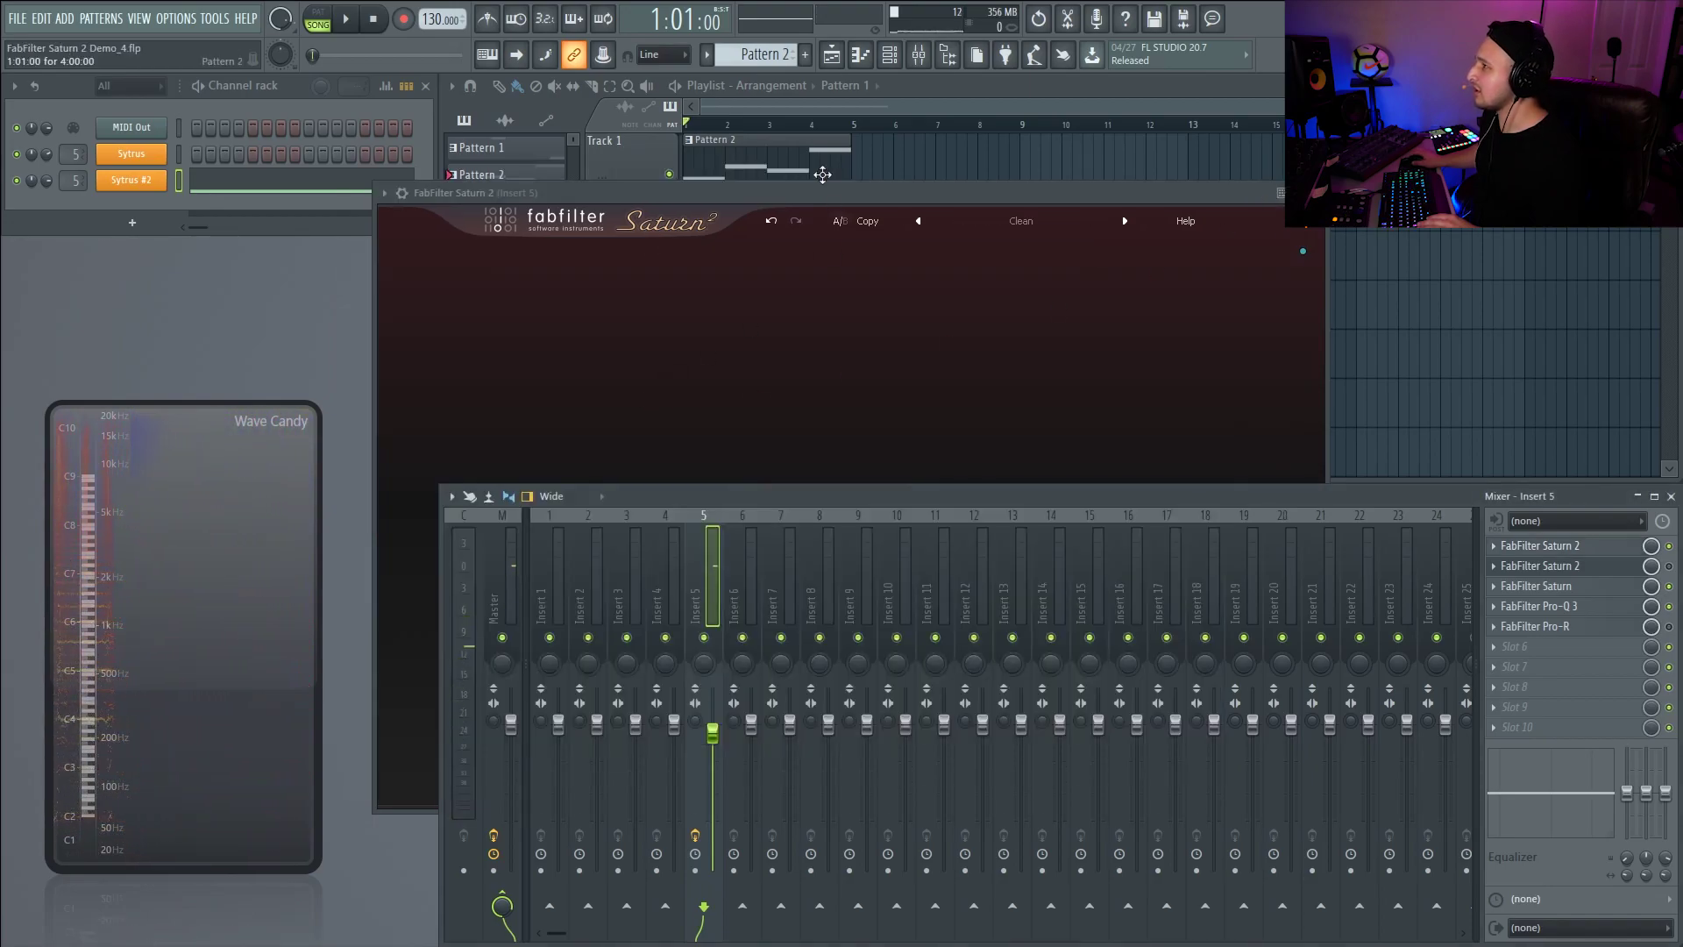
# - Bypass the first Saturn 2 slot, re-enable the second and bring up its window, placed higher on the screen
pyautogui.moveTo(822, 188); pyautogui.dragTo(814, 139)
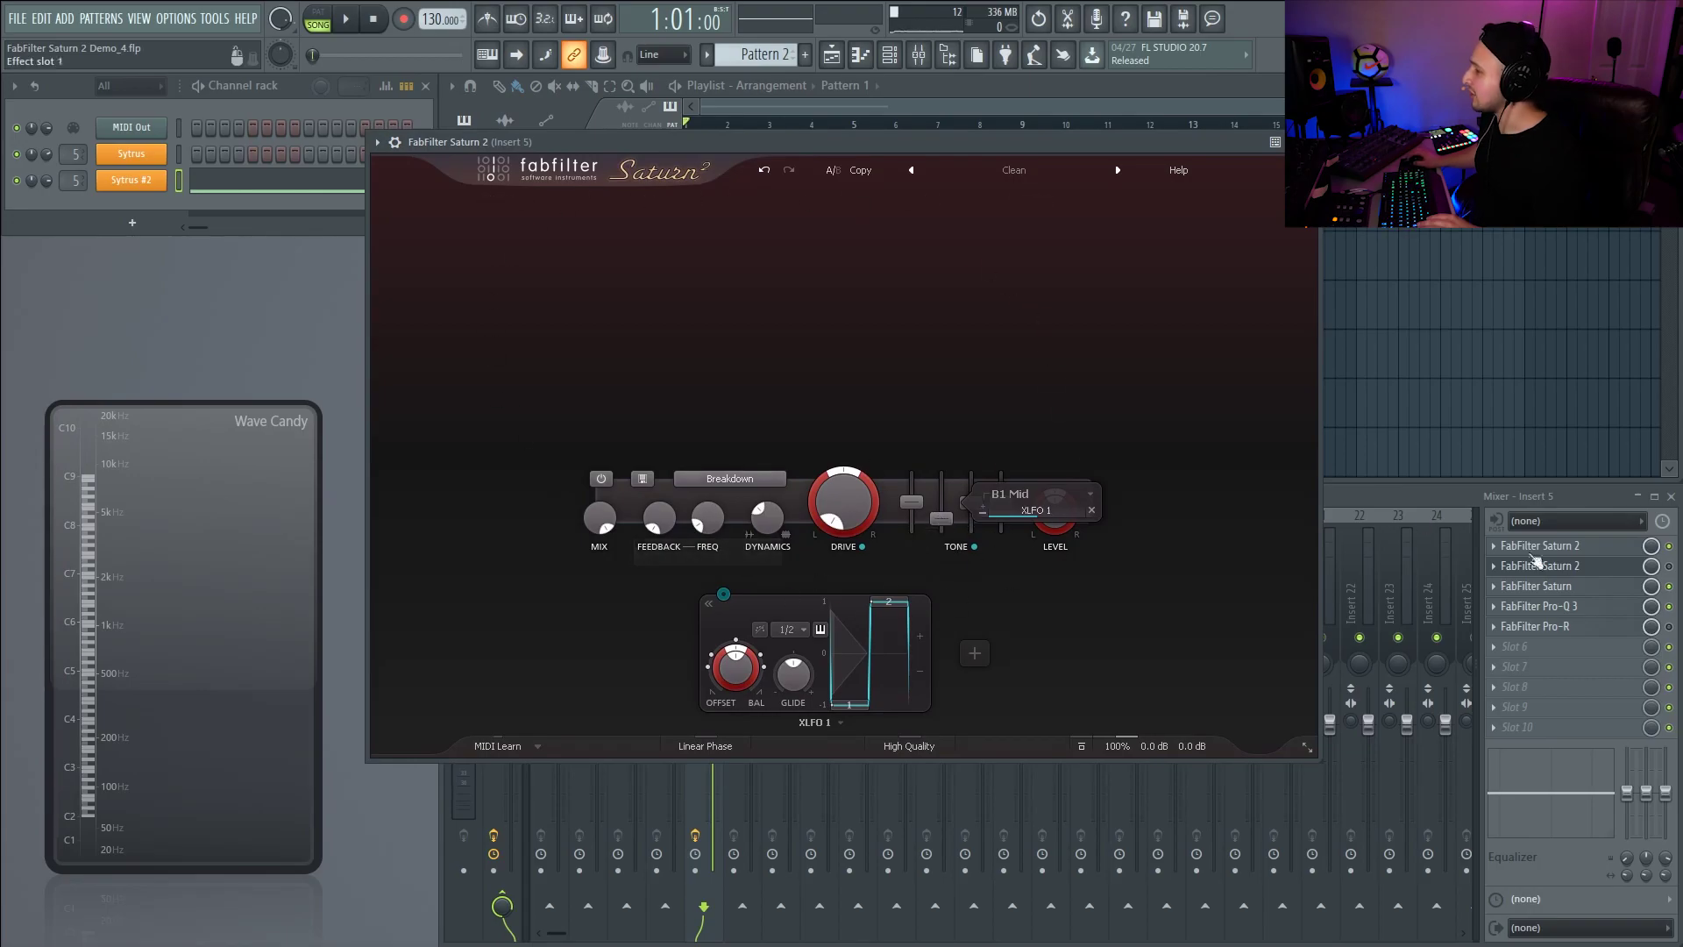
pyautogui.click(1676, 562)
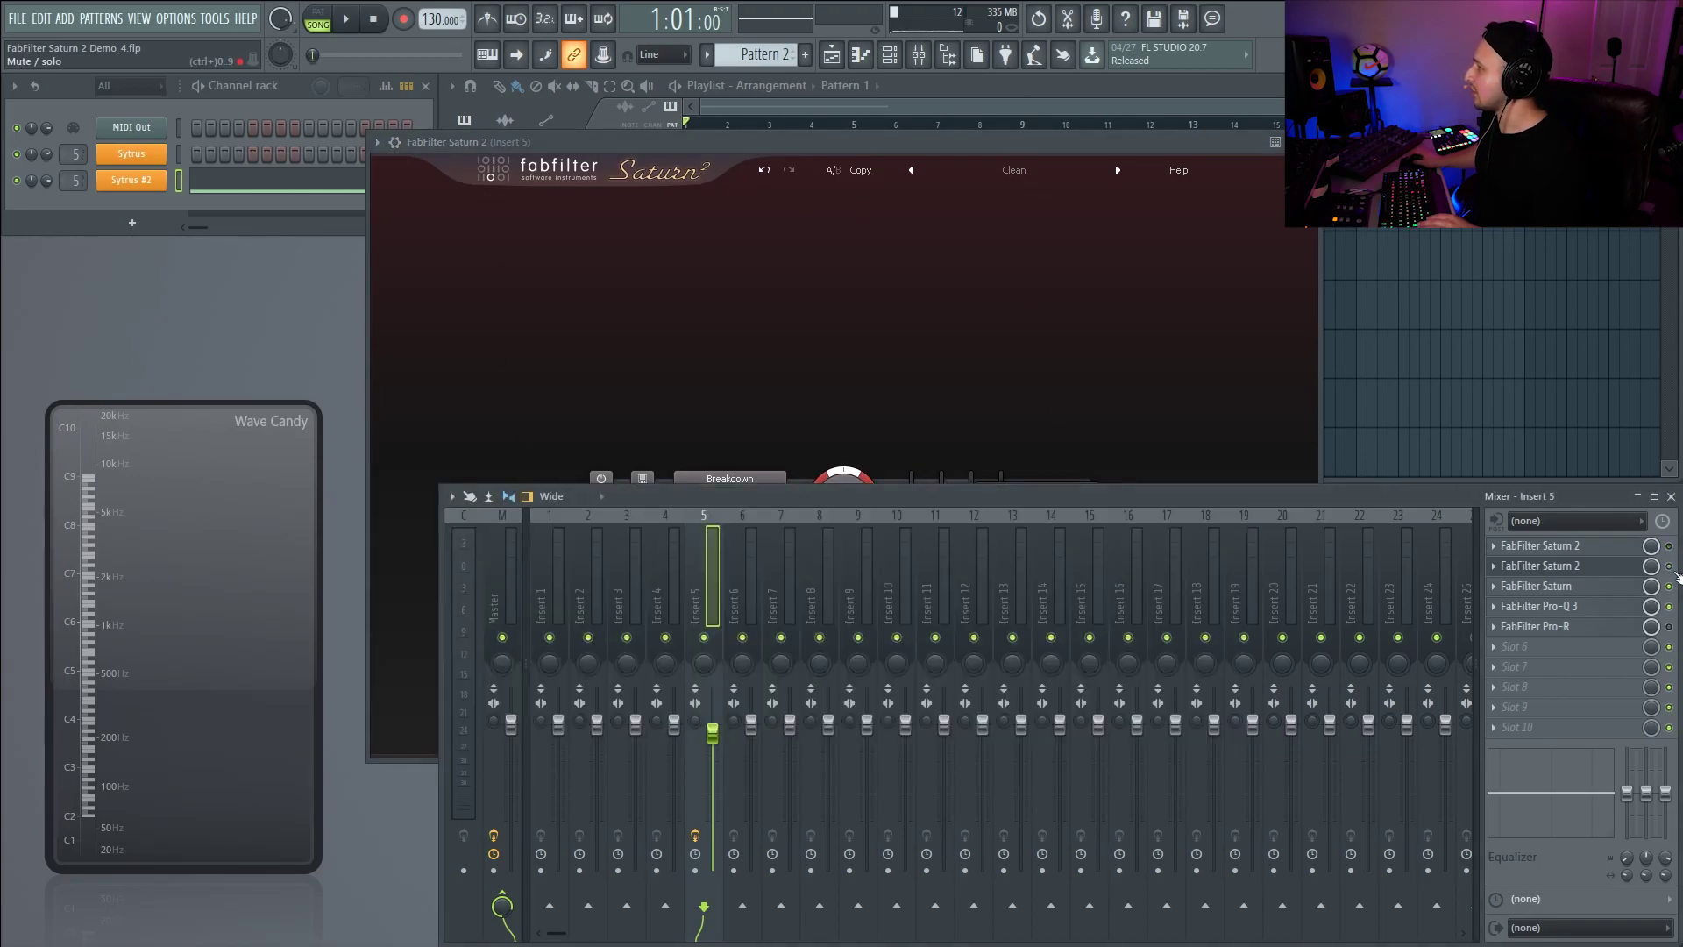
pyautogui.click(1605, 574)
pyautogui.click(1604, 570)
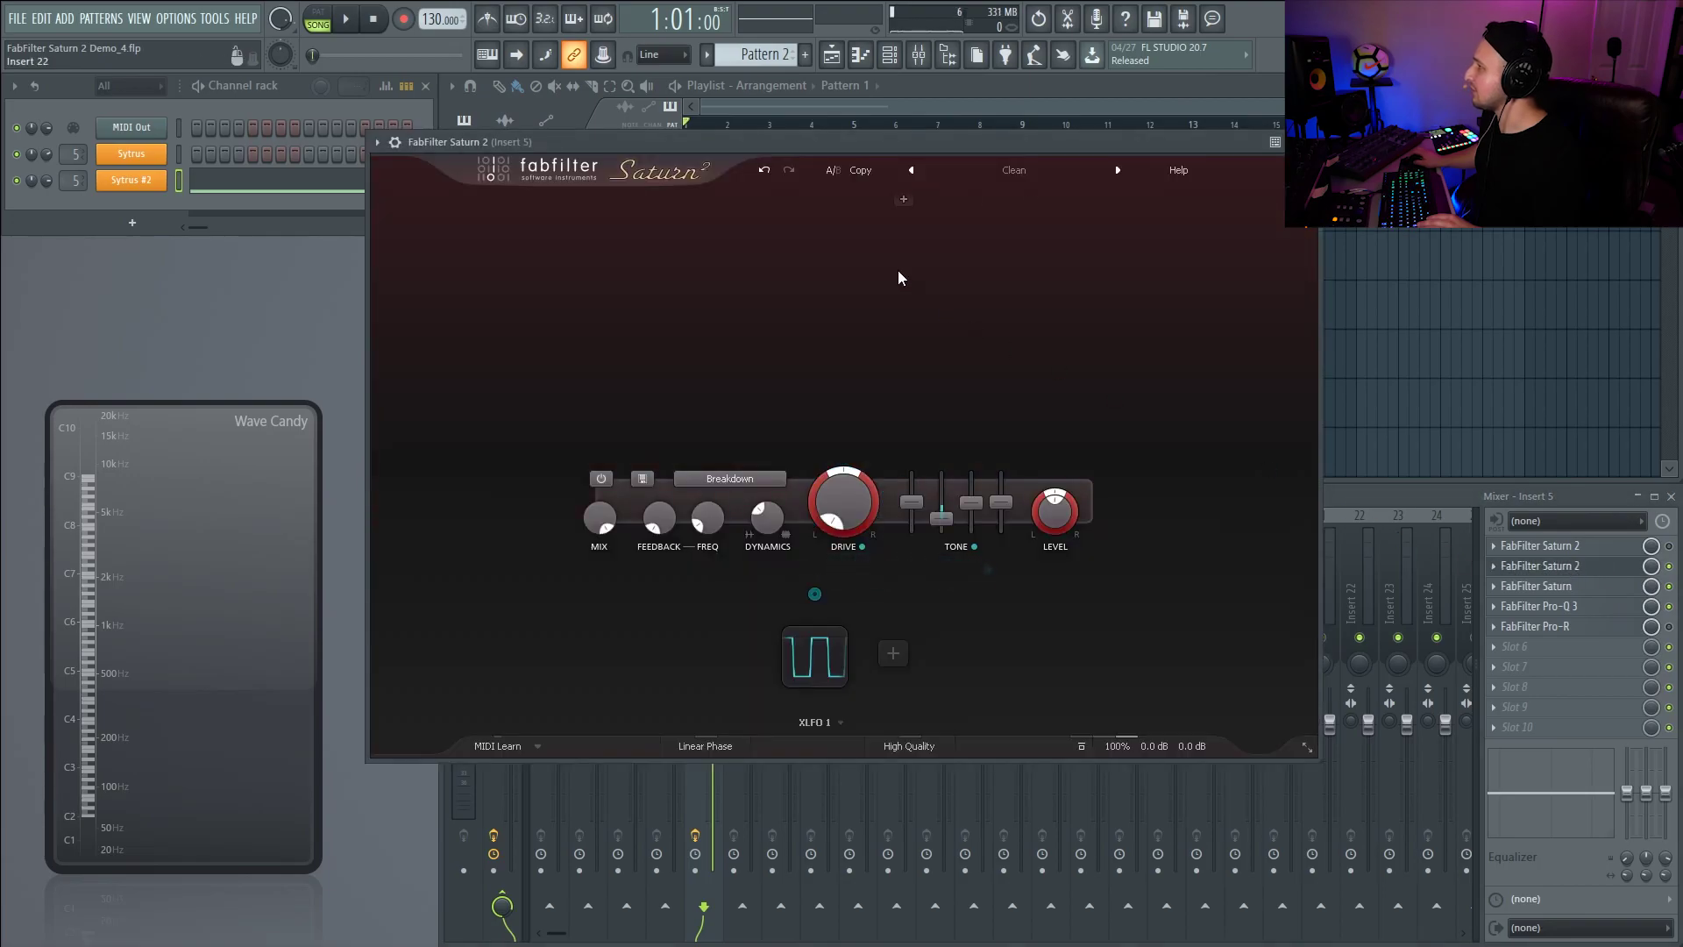
# - Load the Dream Scape bM preset from the FX category, move the plug-in window lower and audition the pattern
pyautogui.click(964, 171)
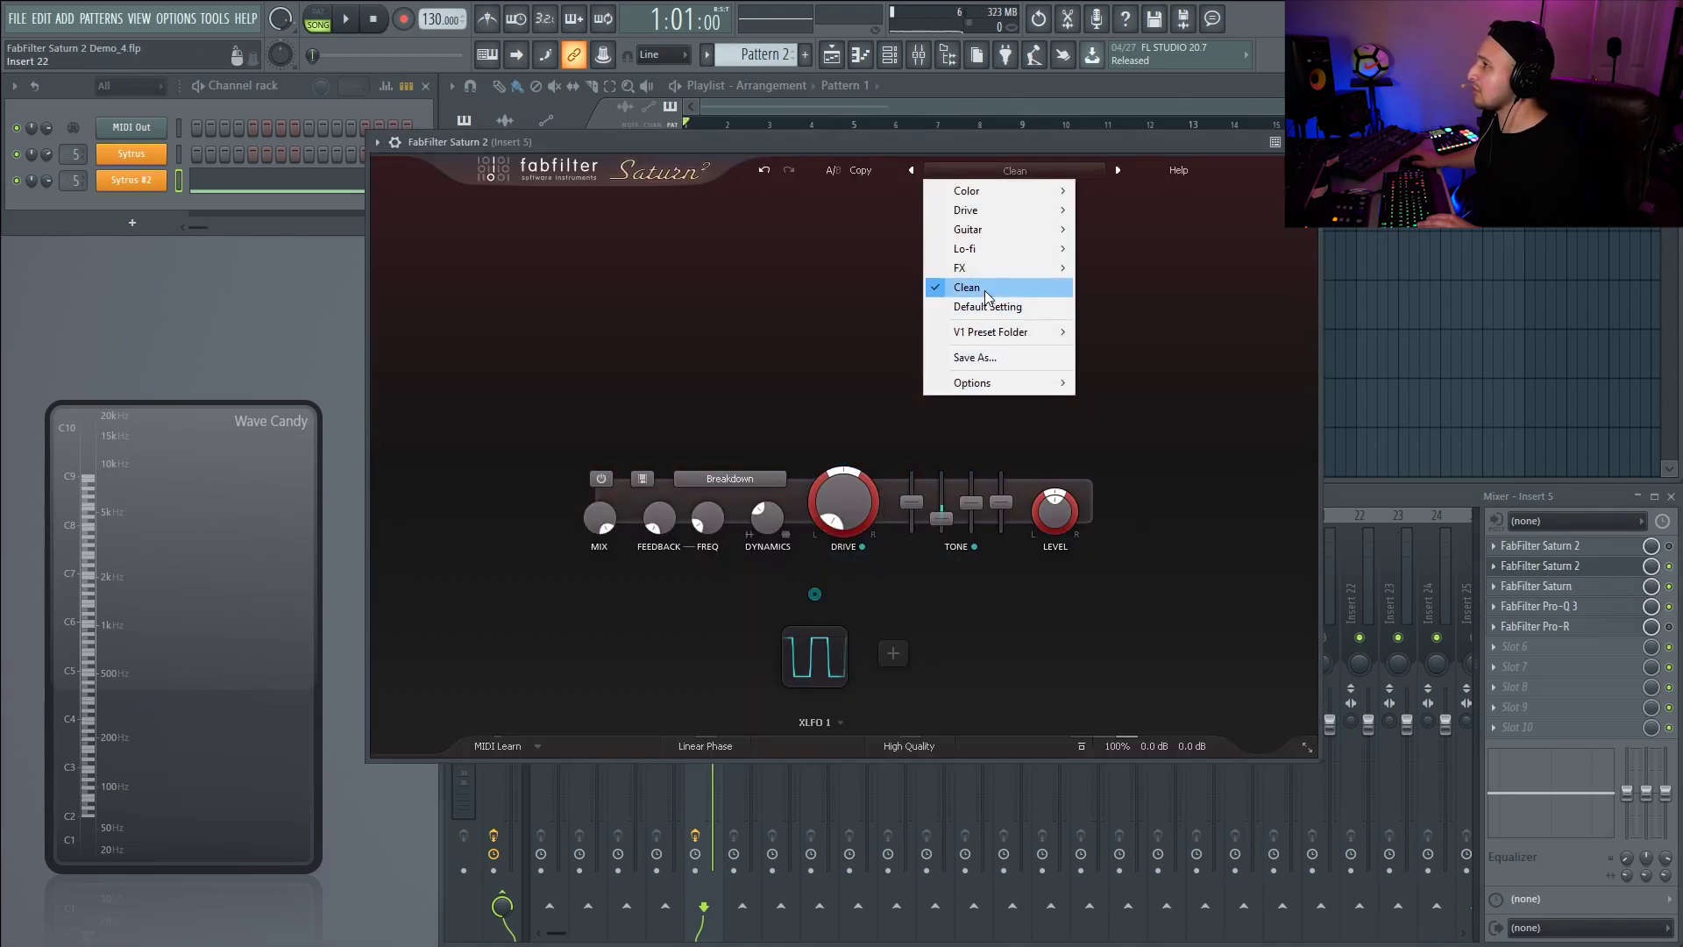
pyautogui.moveTo(997, 277)
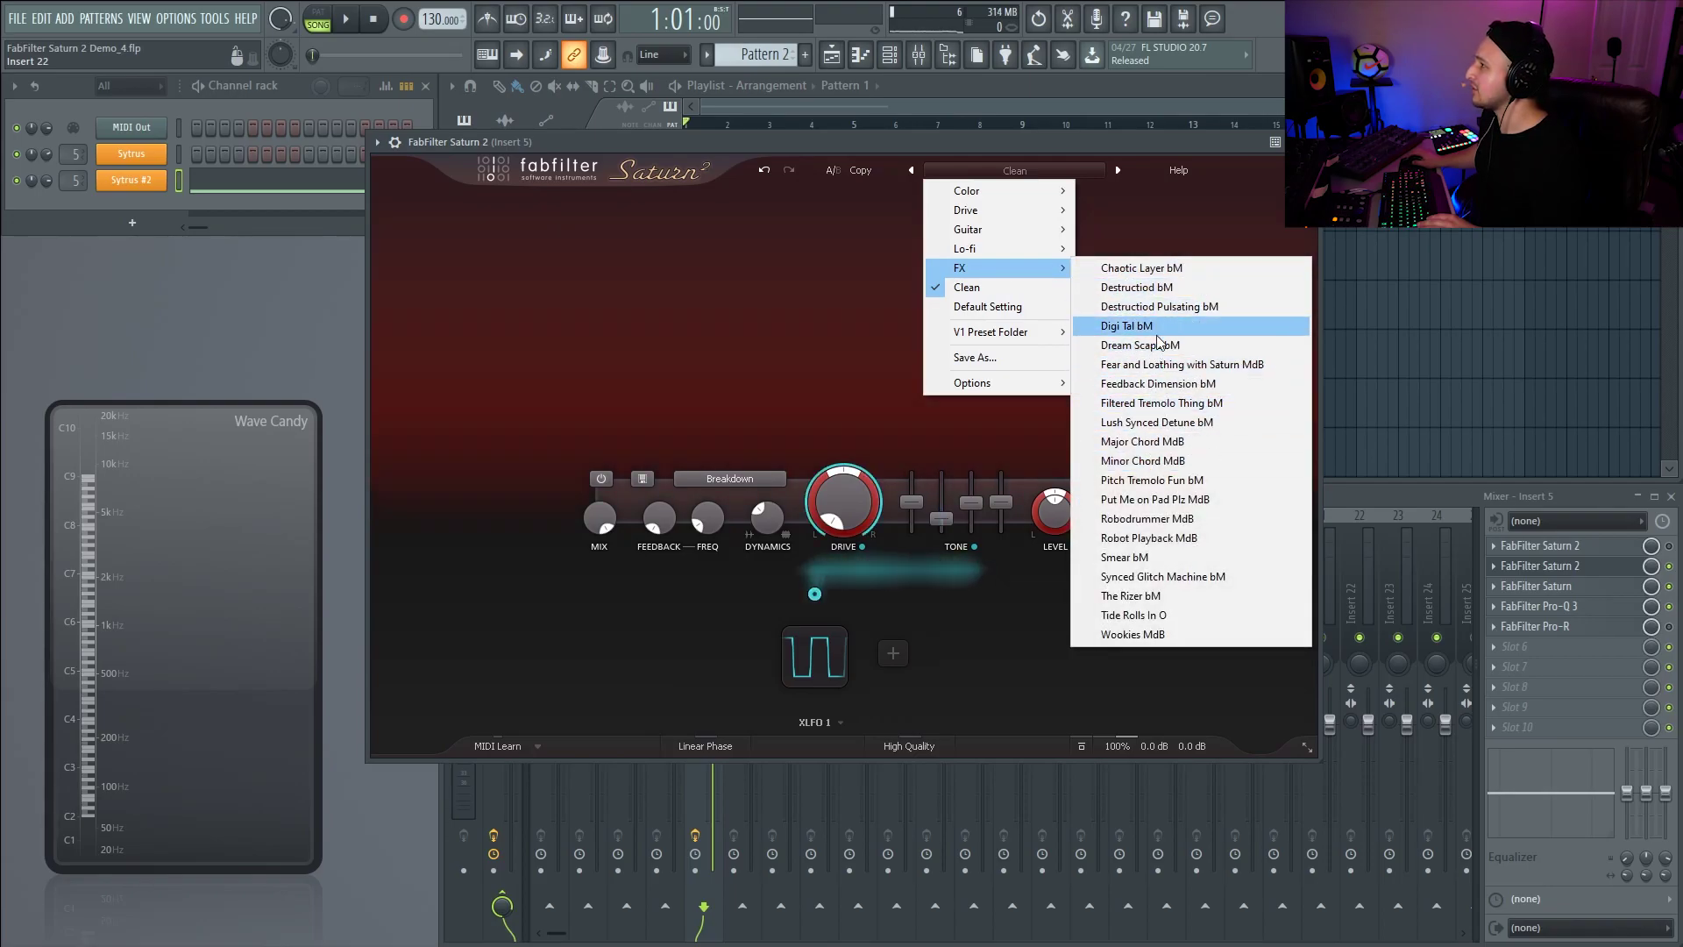
pyautogui.click(1159, 345)
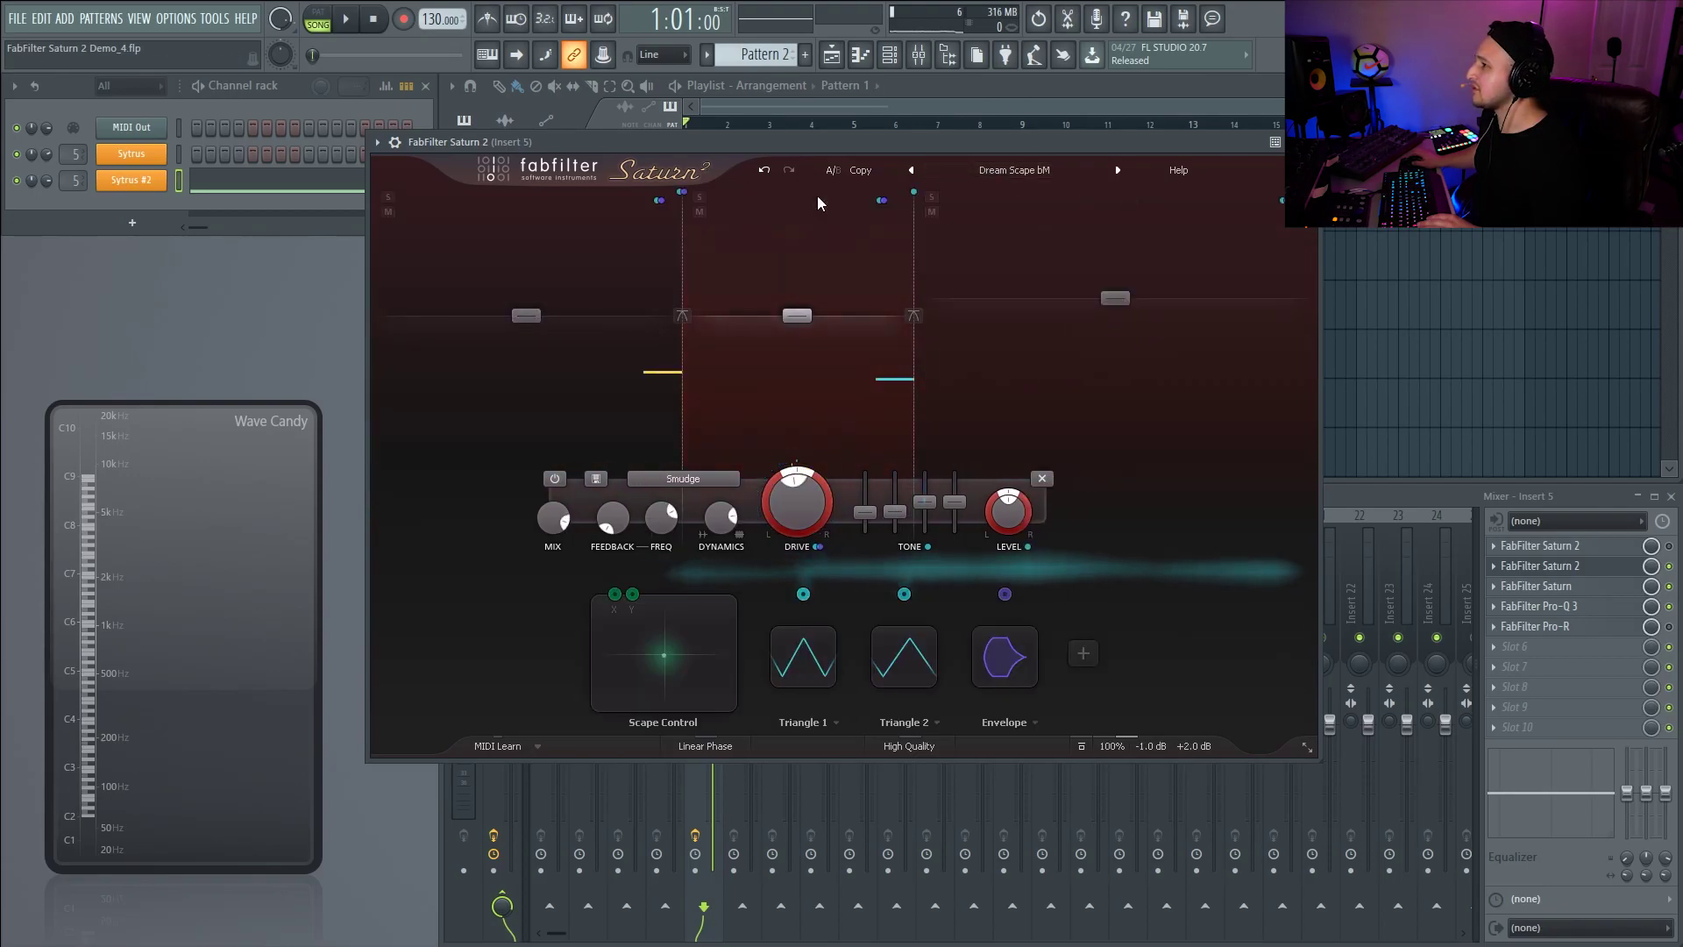
pyautogui.moveTo(821, 145); pyautogui.dragTo(815, 283)
pyautogui.press('space')
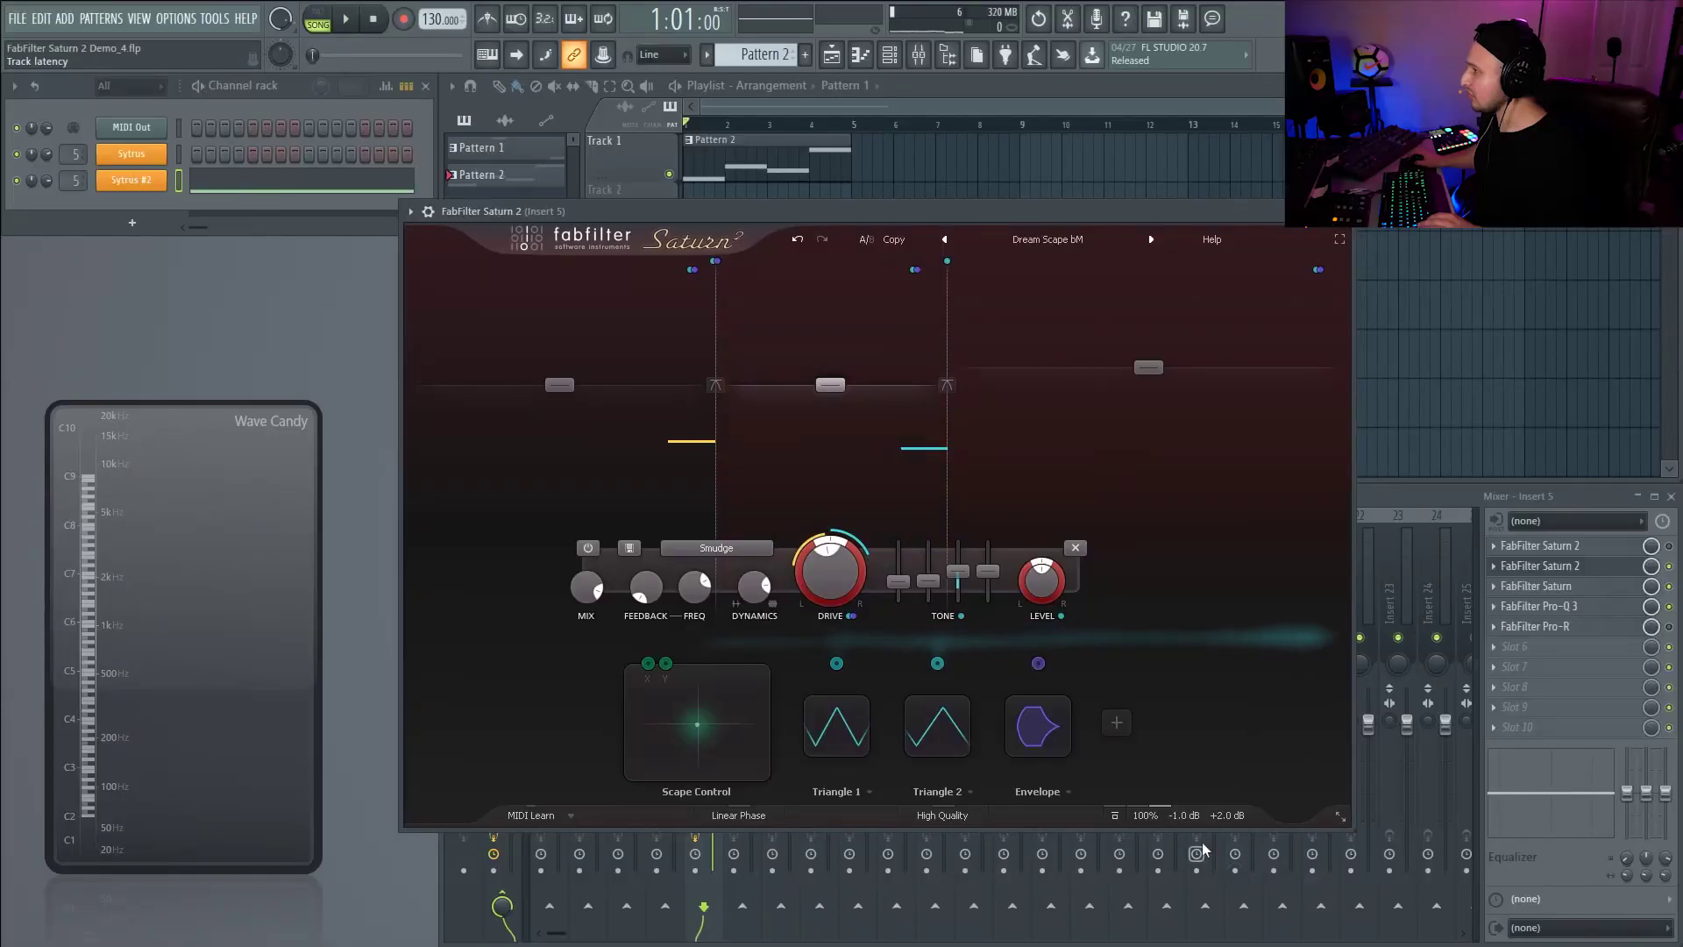
# - Try the Medium and Large interface sizes for the plug-in
pyautogui.moveTo(1139, 812)
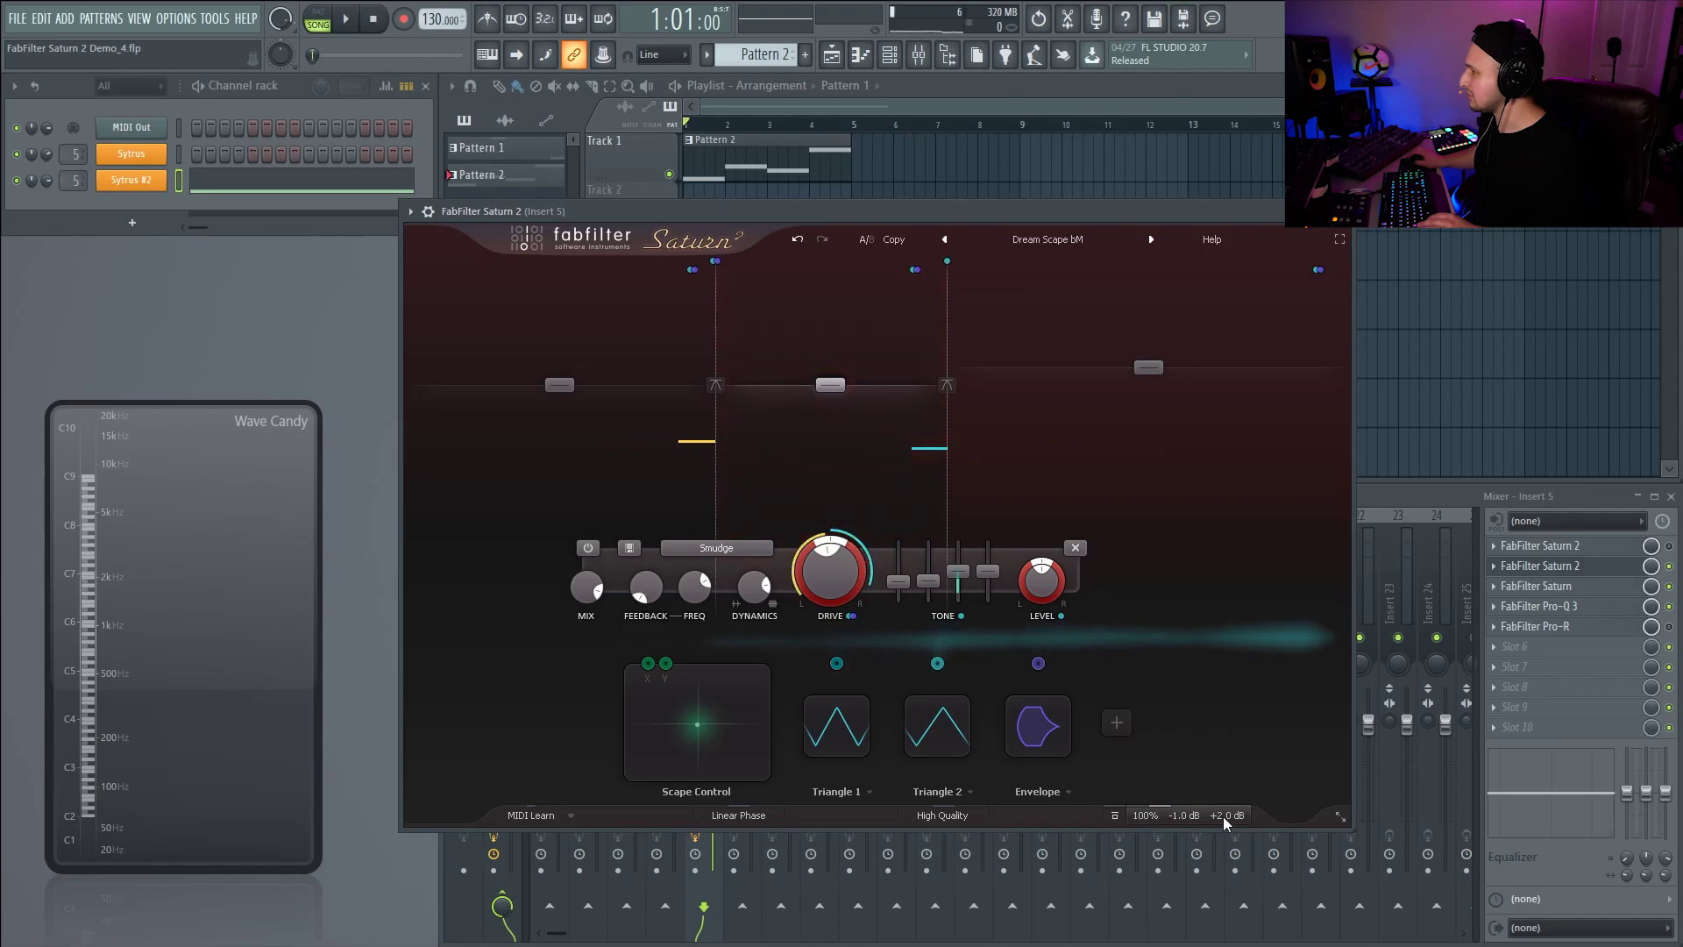
pyautogui.click(1340, 819)
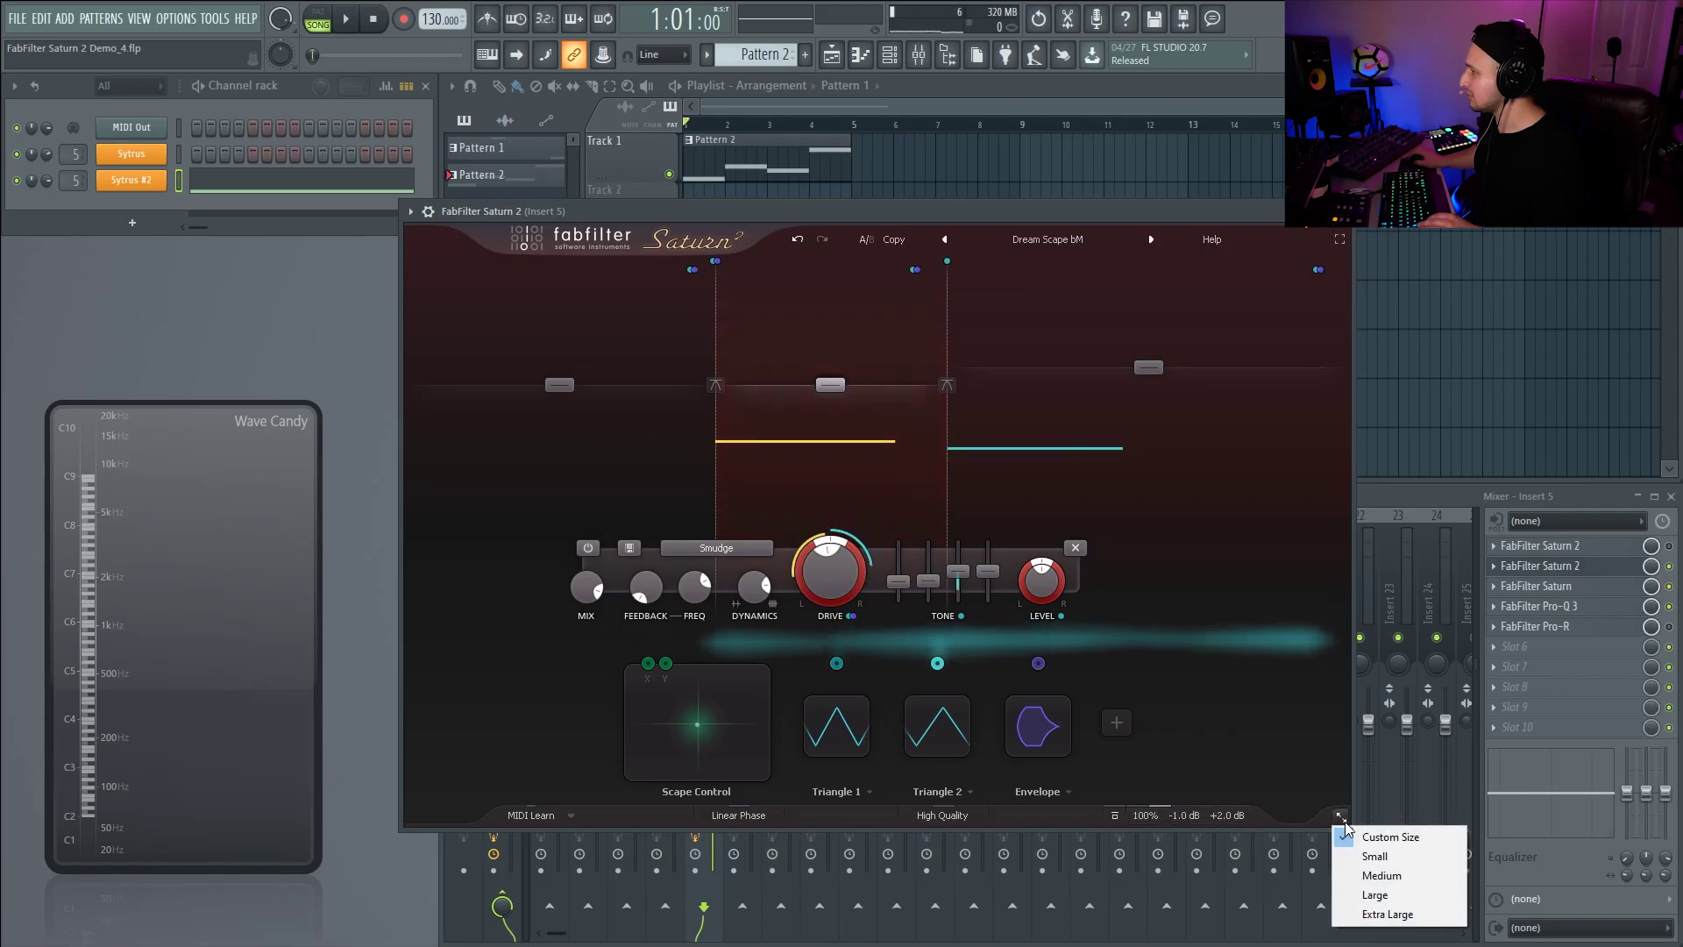
pyautogui.click(1390, 867)
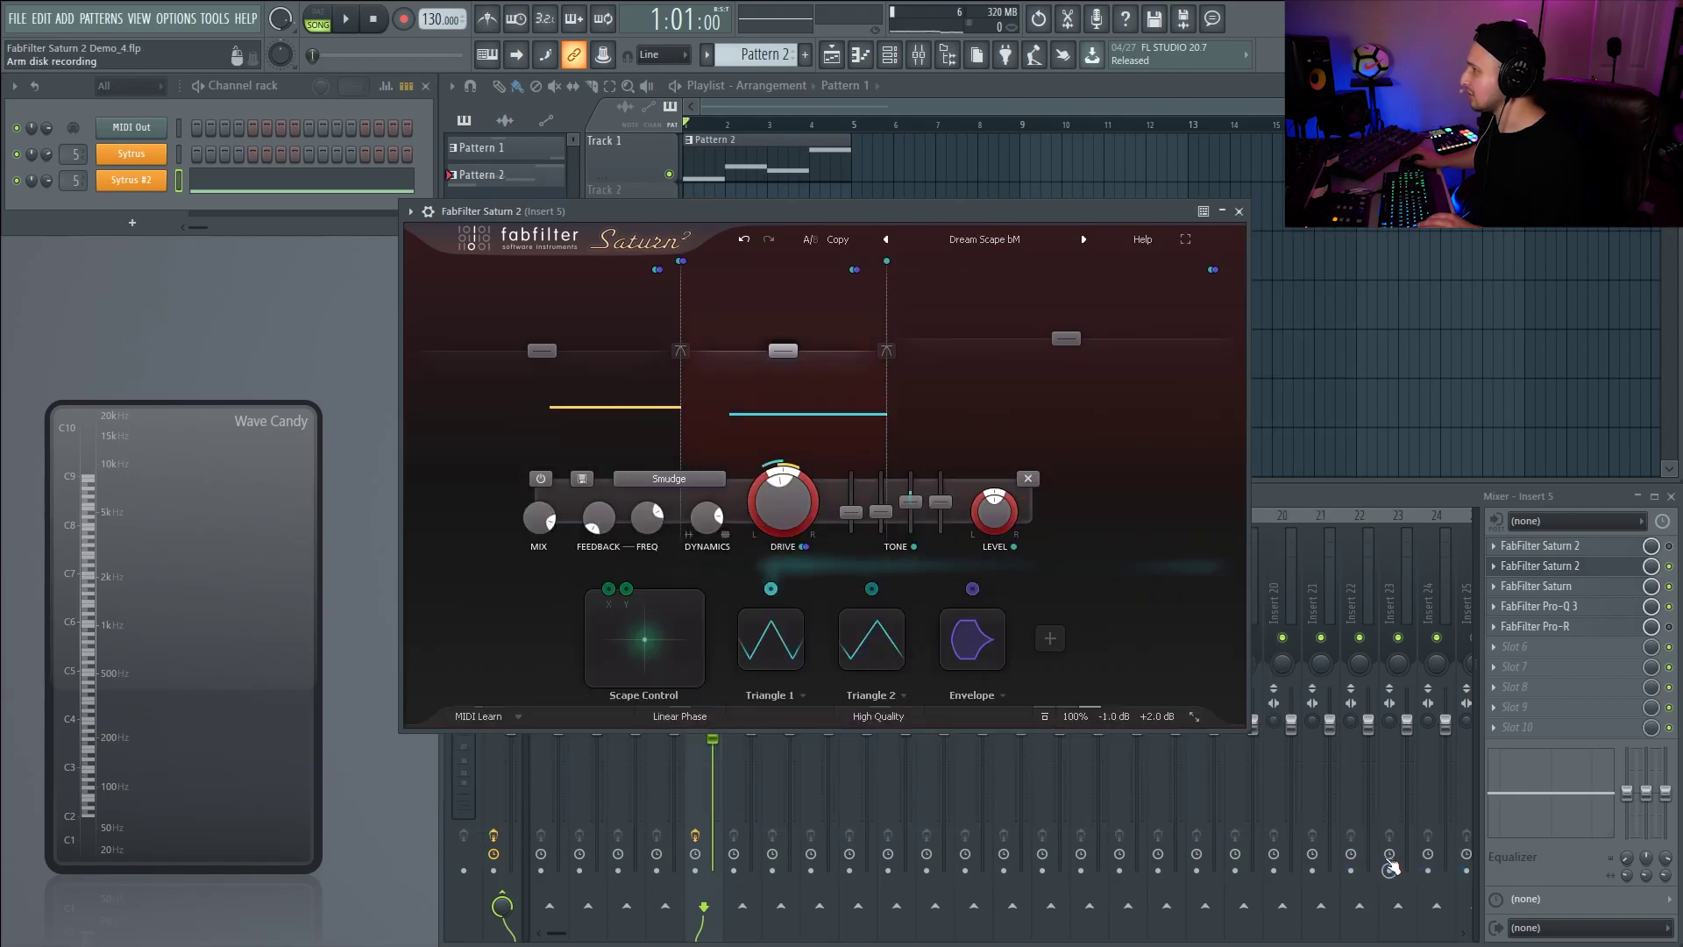
pyautogui.click(1192, 717)
pyautogui.click(1235, 798)
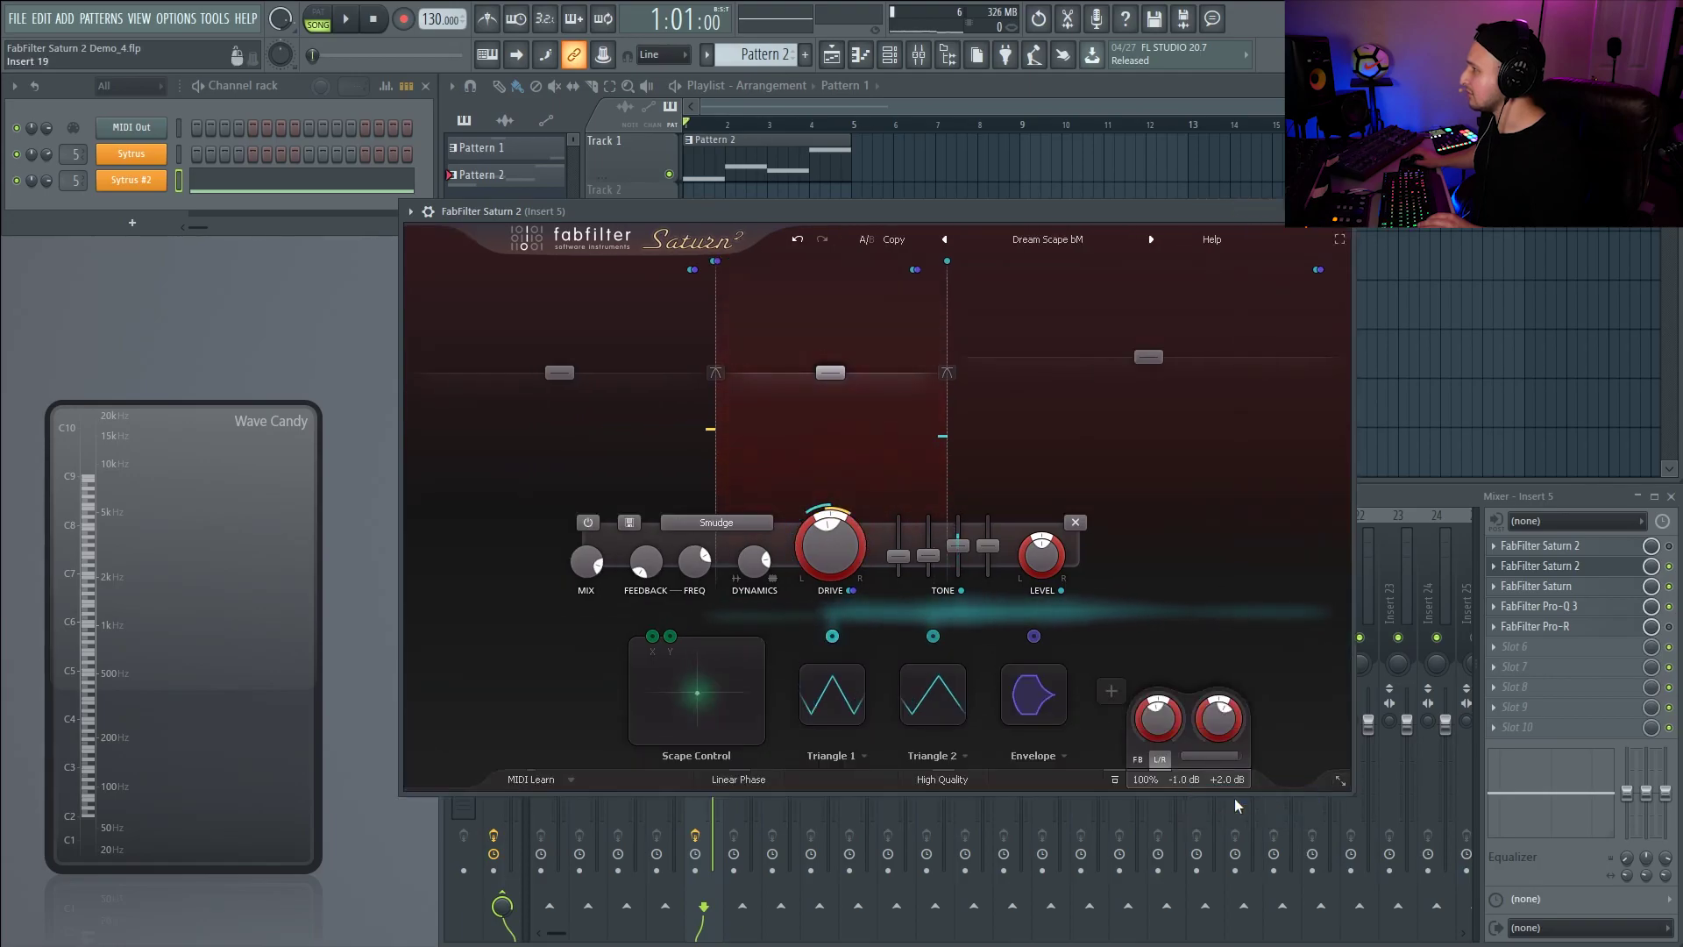
# - Set the plug-in interface size to Extra Large and move its window higher on the screen
pyautogui.click(1339, 779)
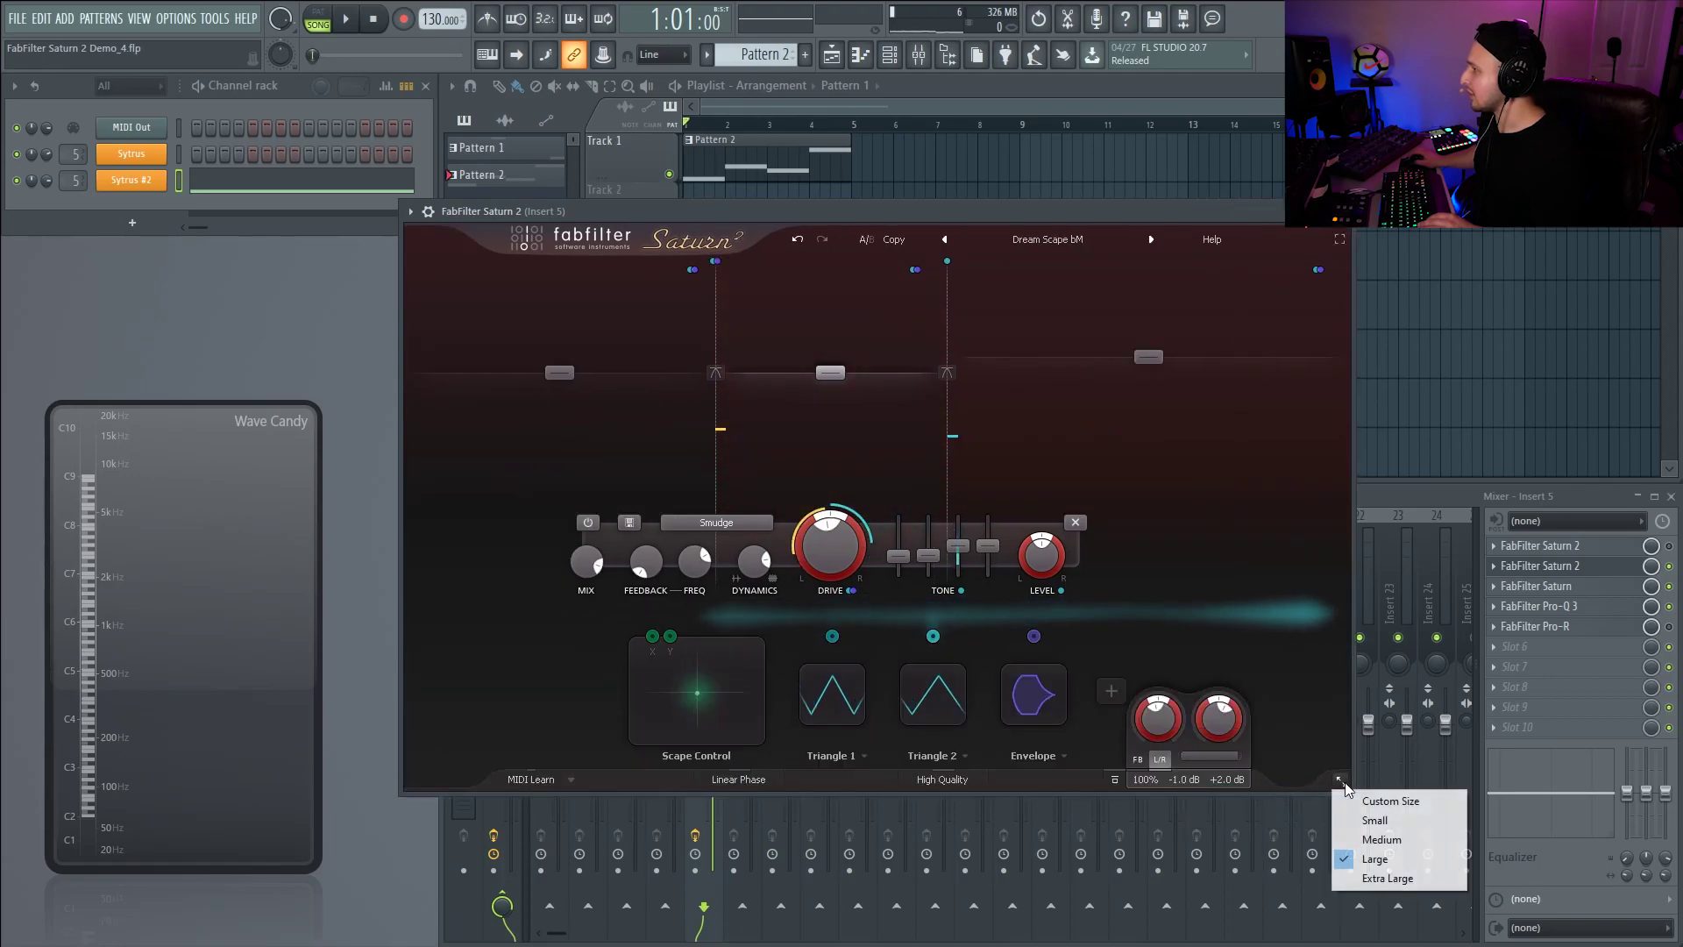
pyautogui.click(1388, 877)
pyautogui.moveTo(953, 214); pyautogui.dragTo(896, 132)
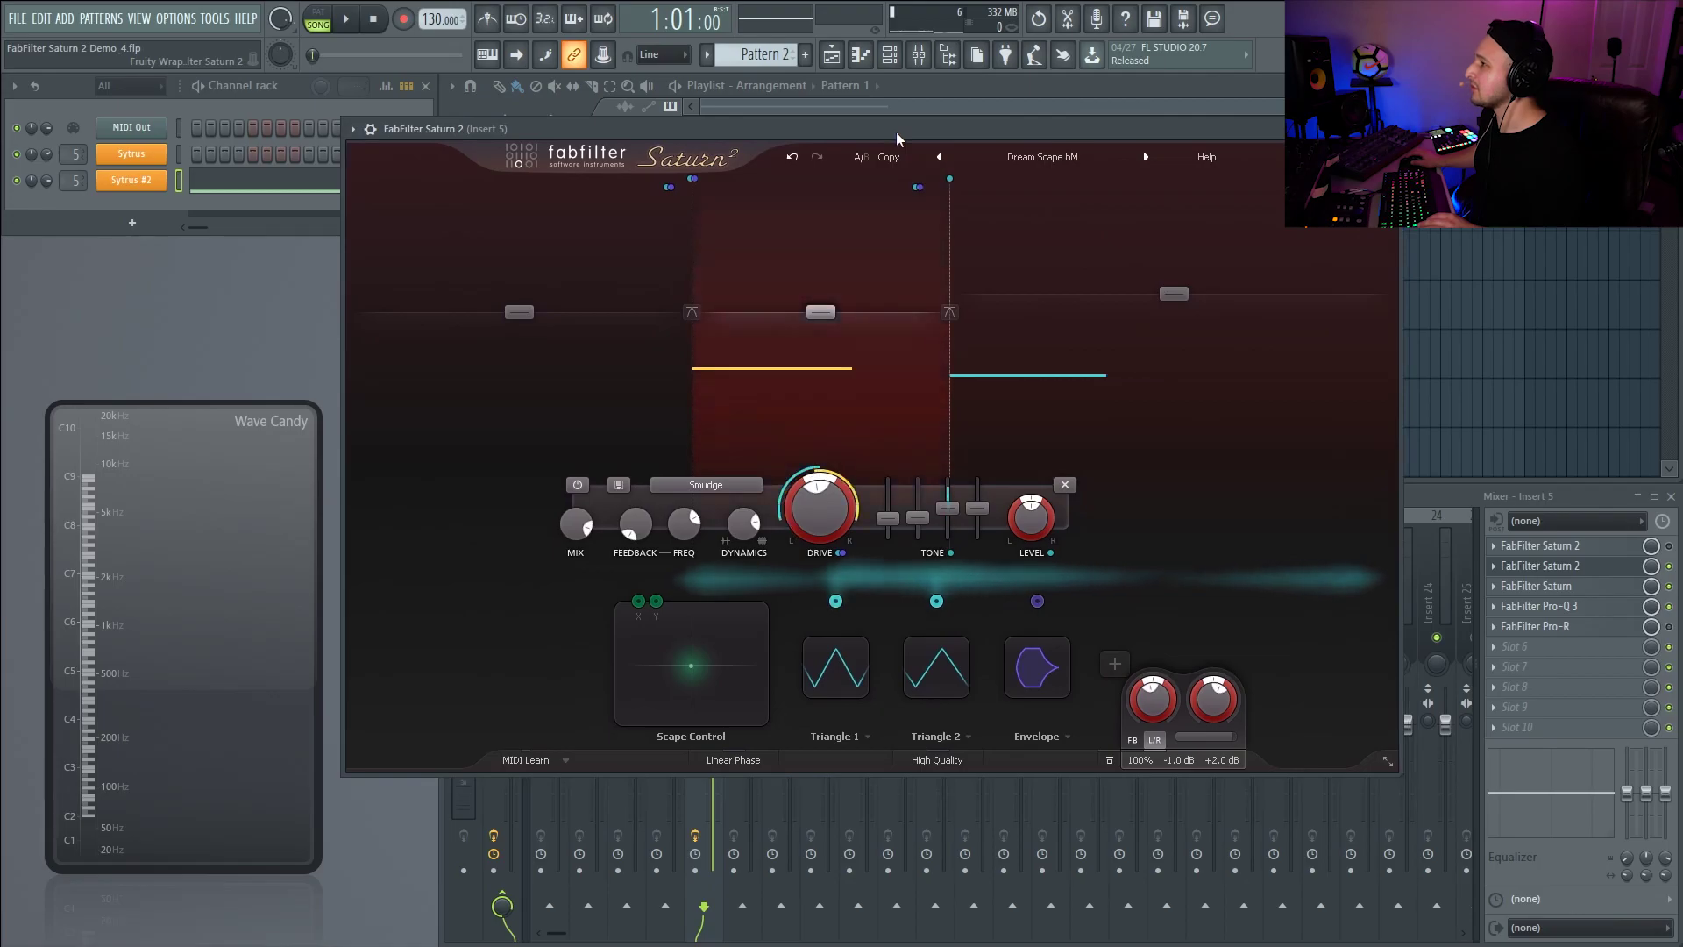
# - Play the pattern through the Dream Scape bM preset and examine its Triangle 2 and Envelope modulators
pyautogui.press('space')
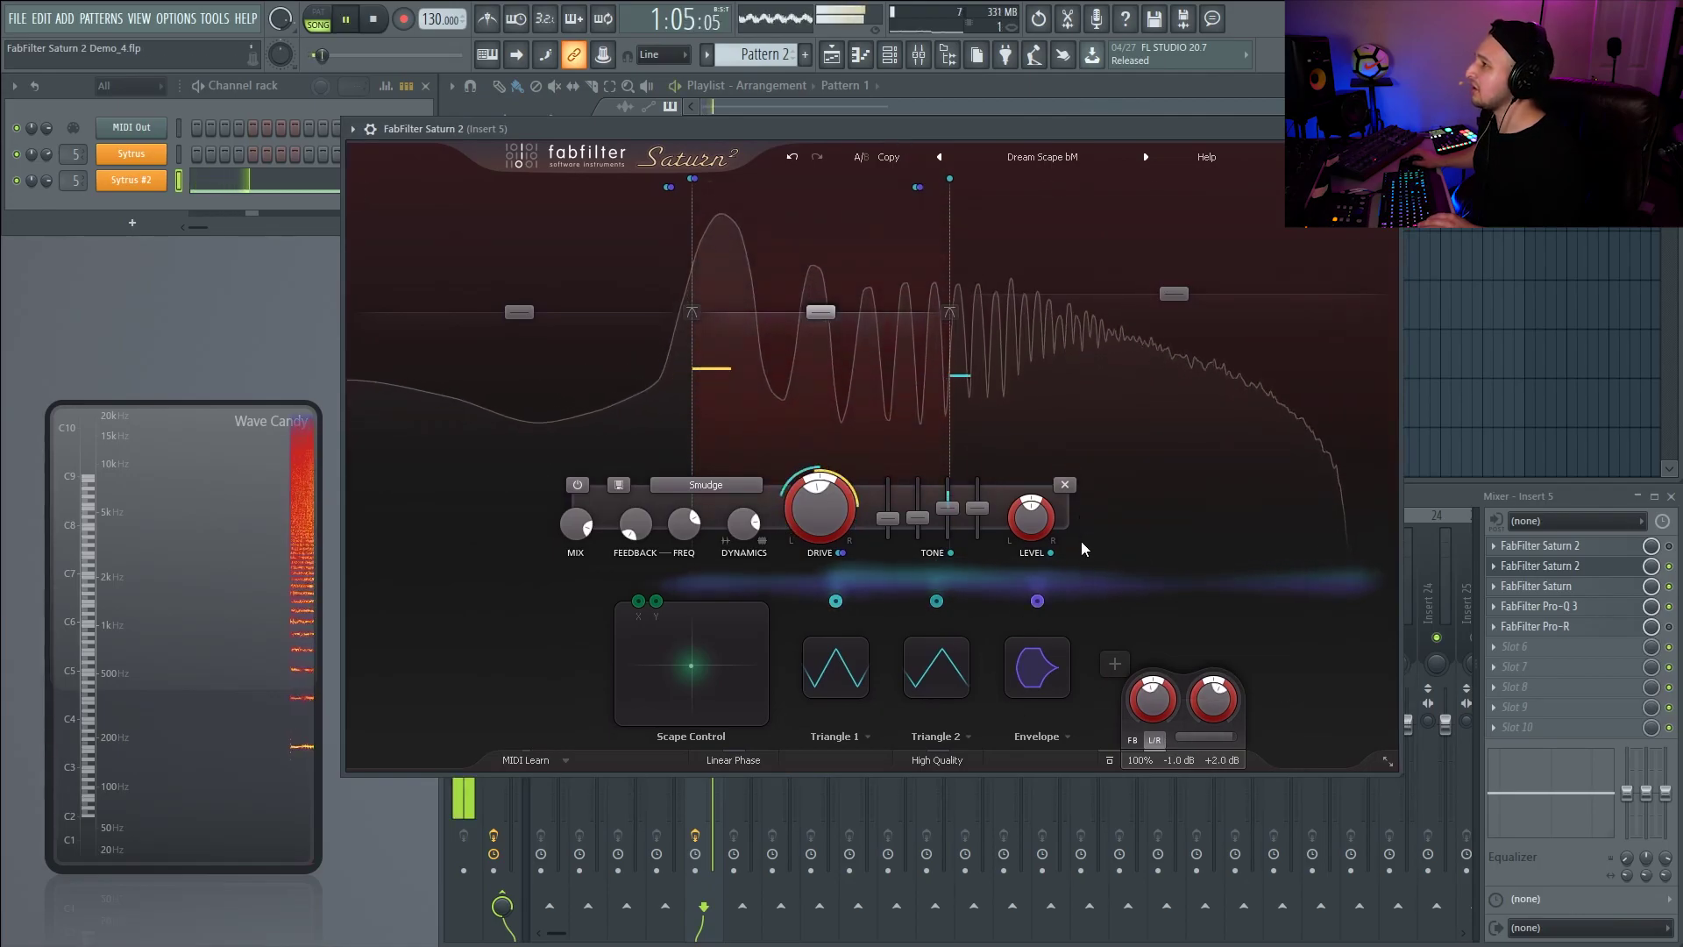
pyautogui.press('space')
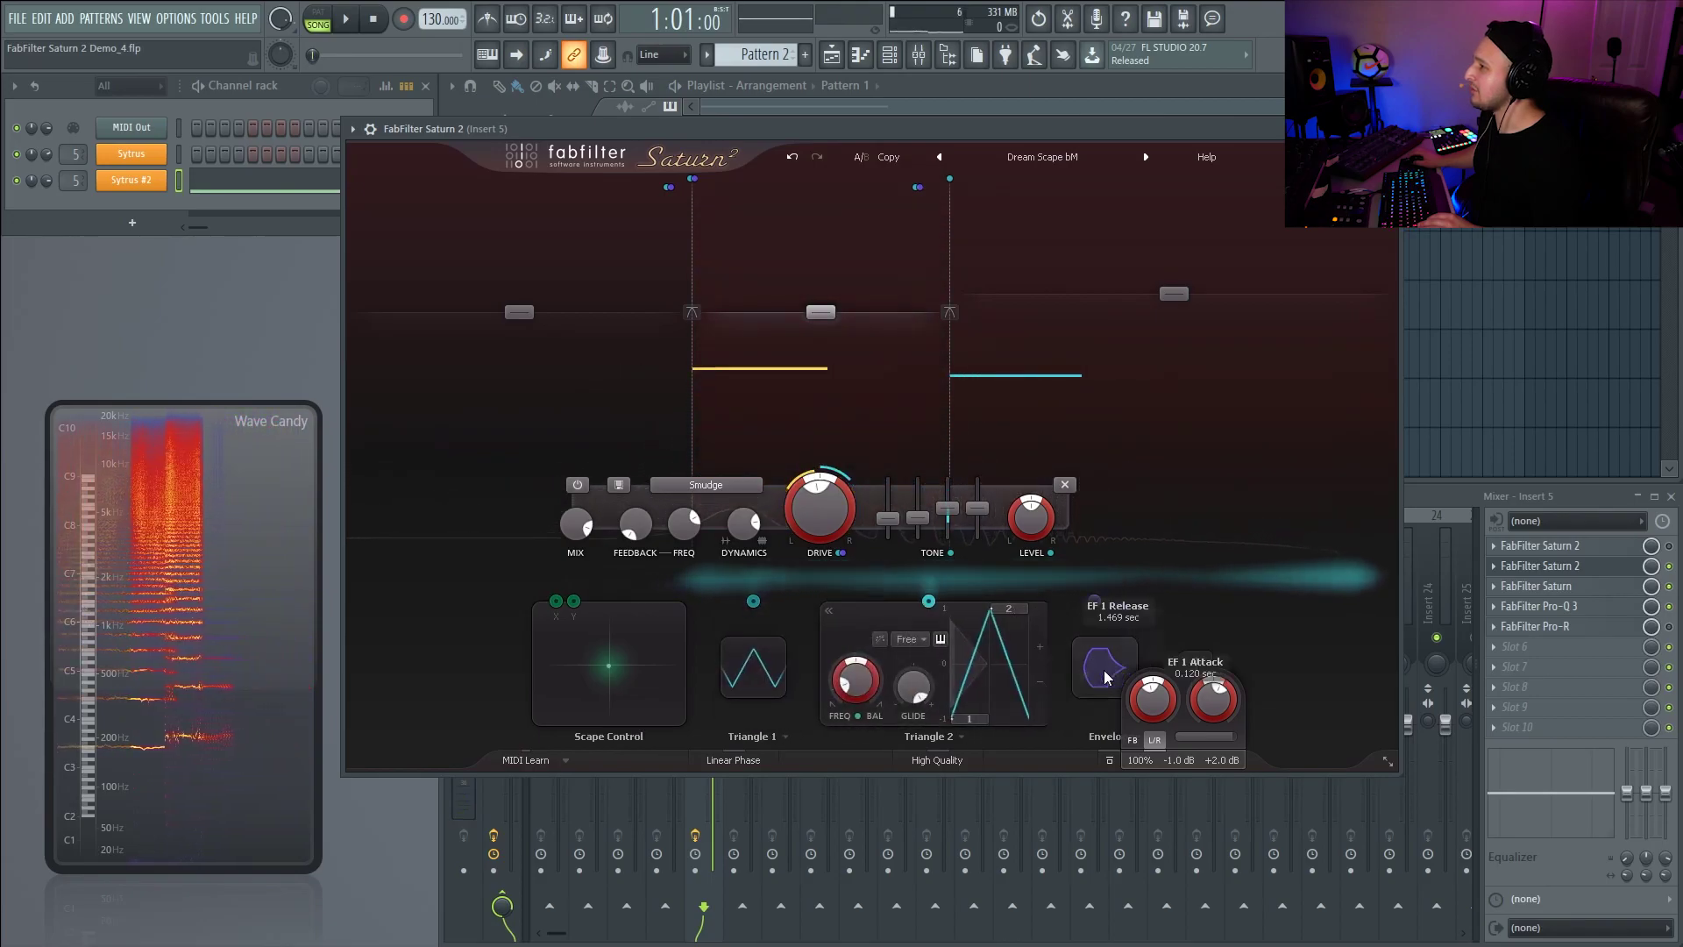
pyautogui.moveTo(1037, 732)
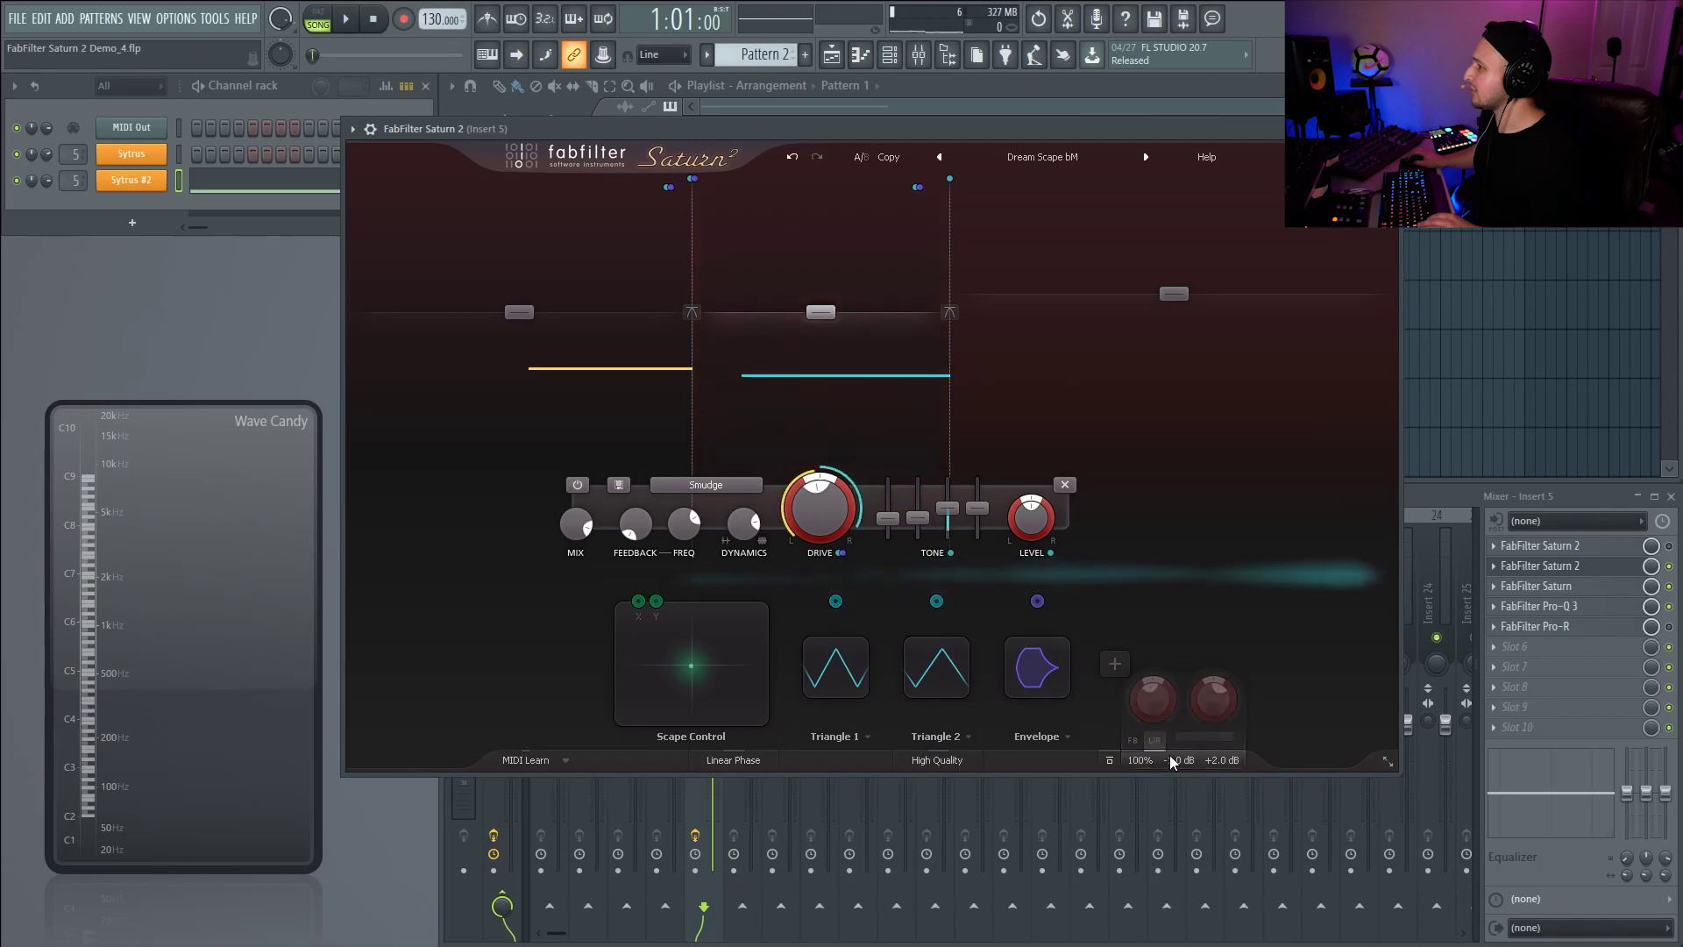
# - Add a new slider modulation source and switch it to XY mode
pyautogui.click(1114, 664)
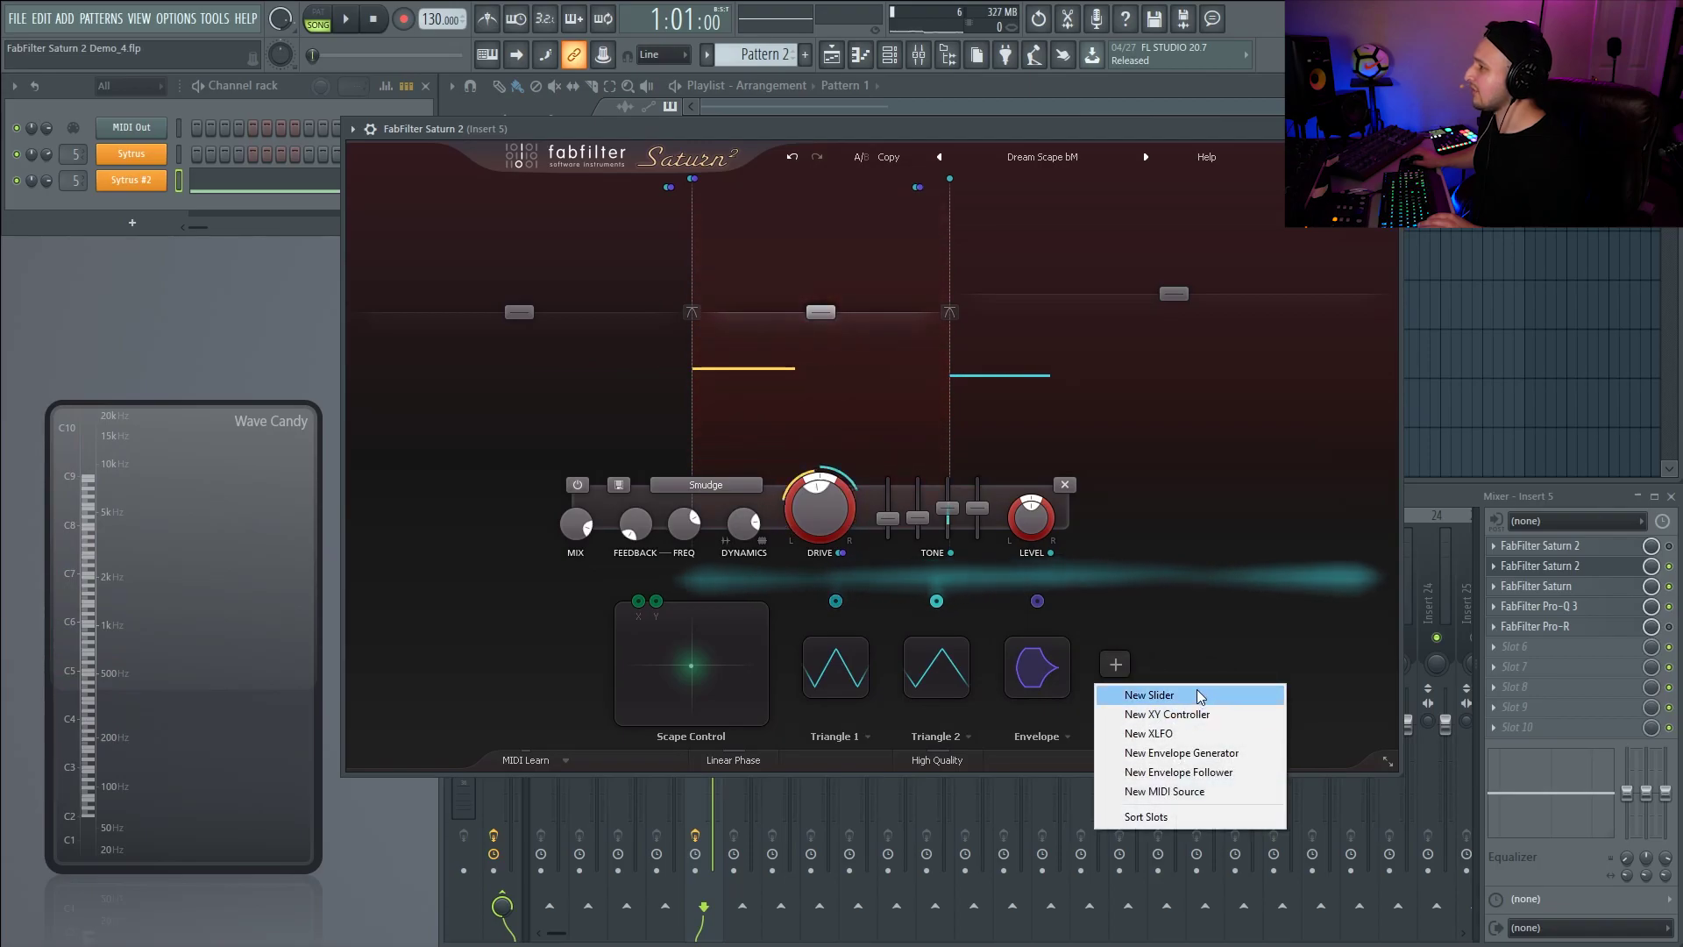
pyautogui.click(1156, 694)
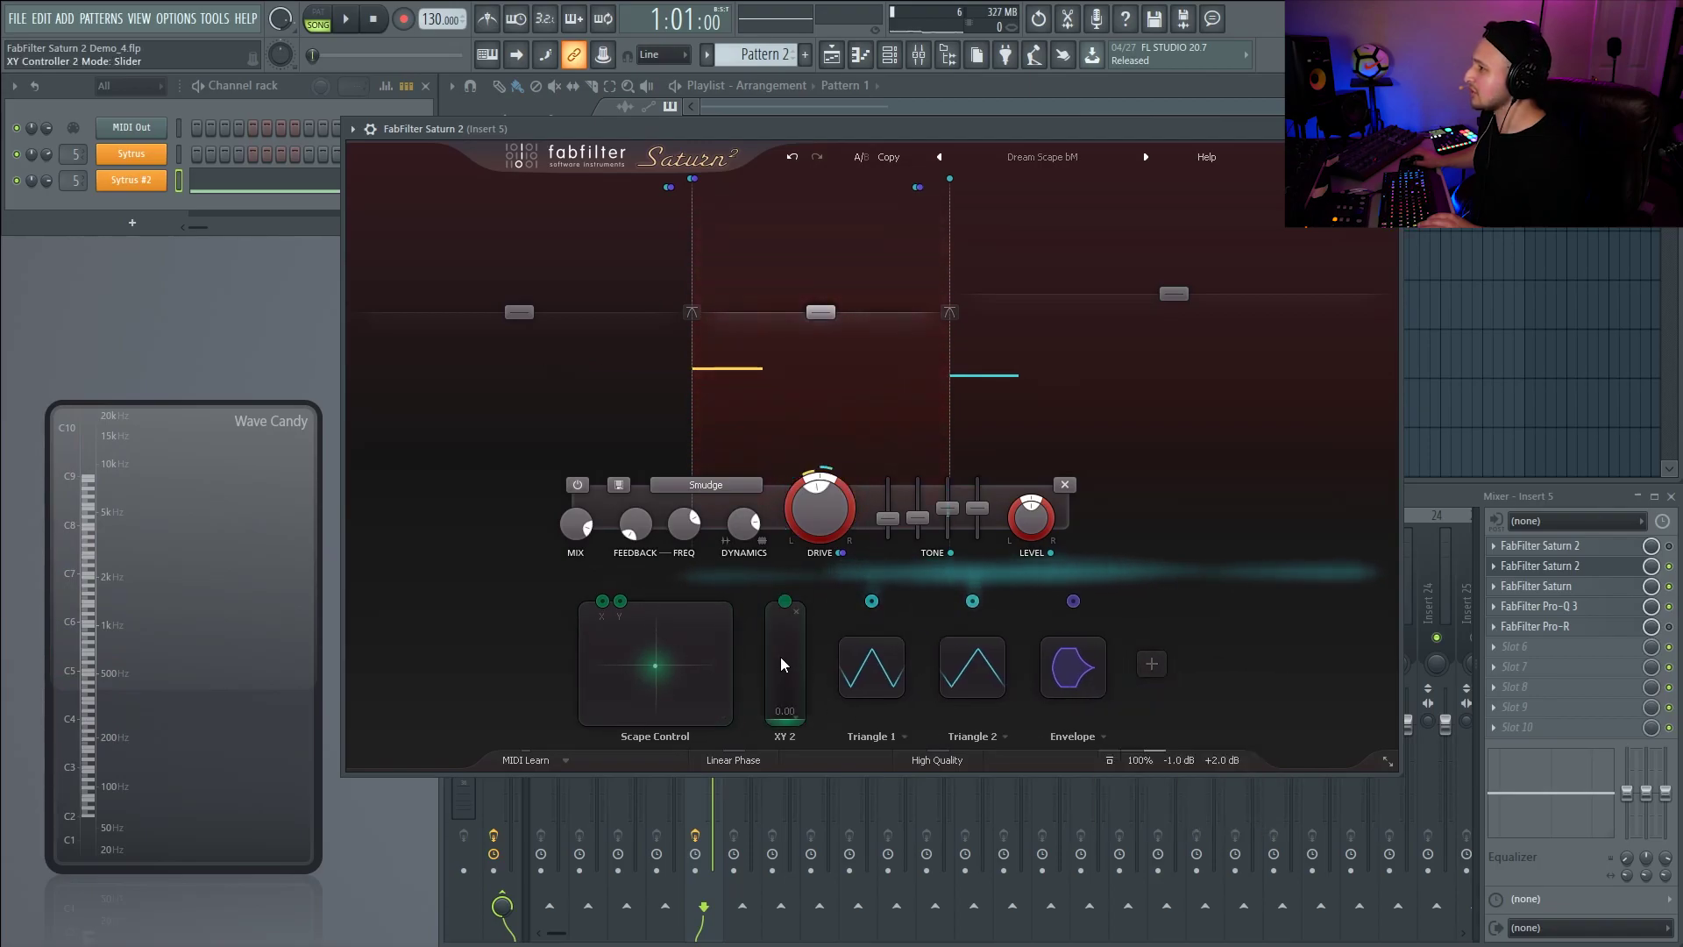
pyautogui.rightClick(794, 722)
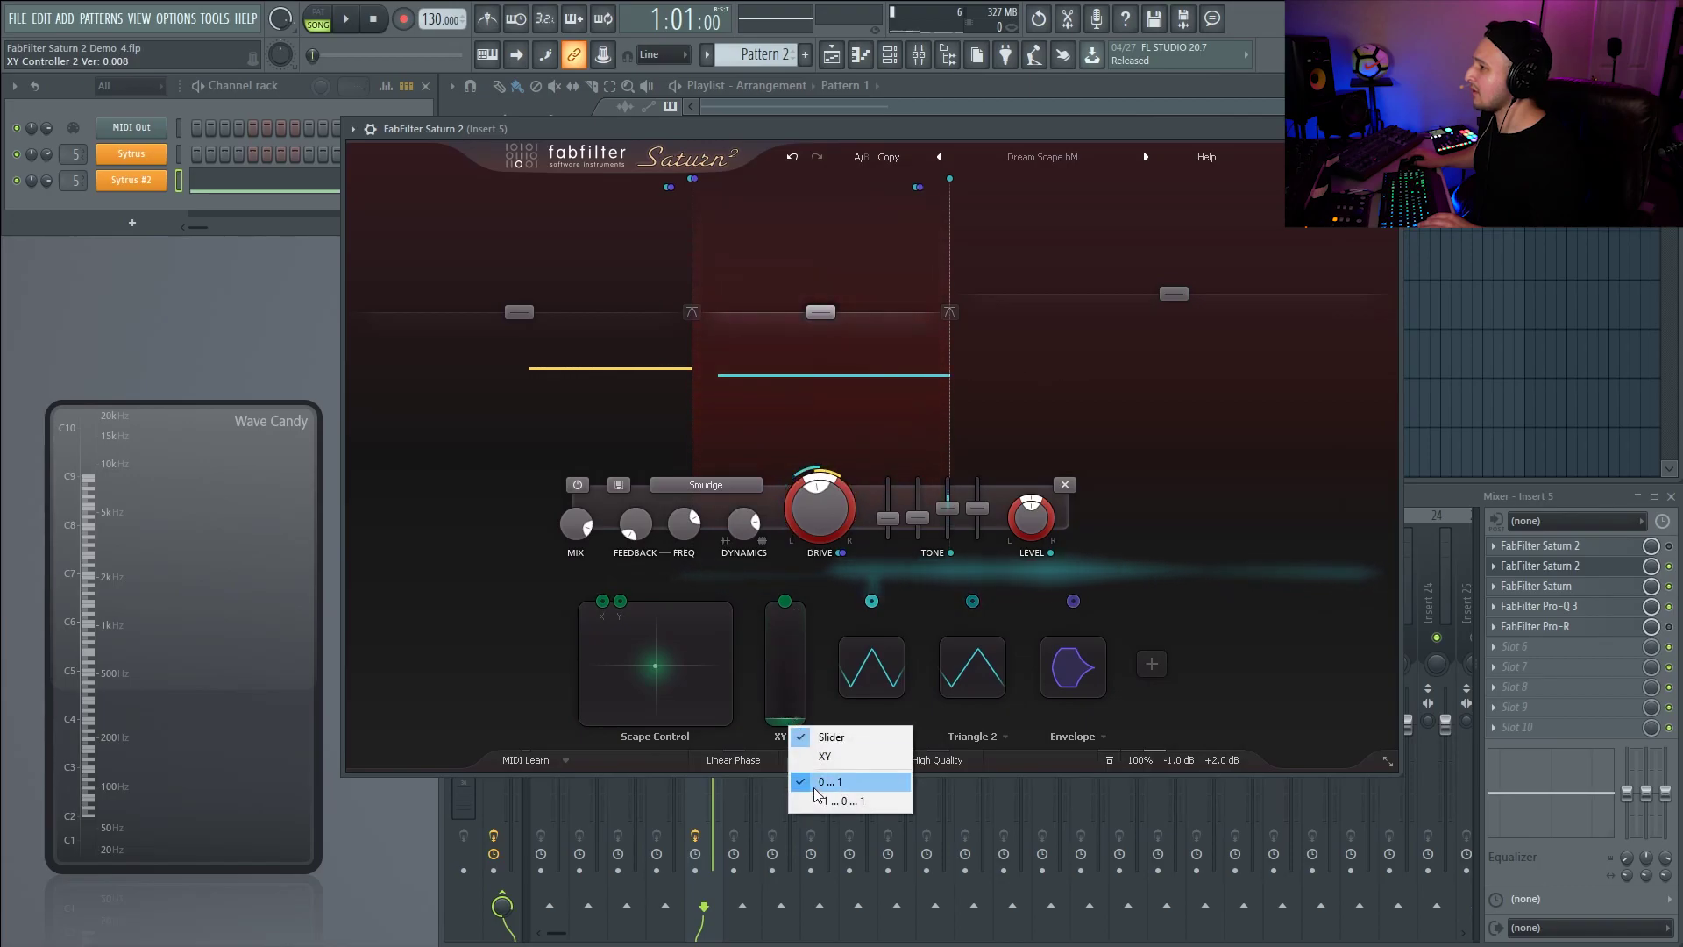
pyautogui.click(817, 759)
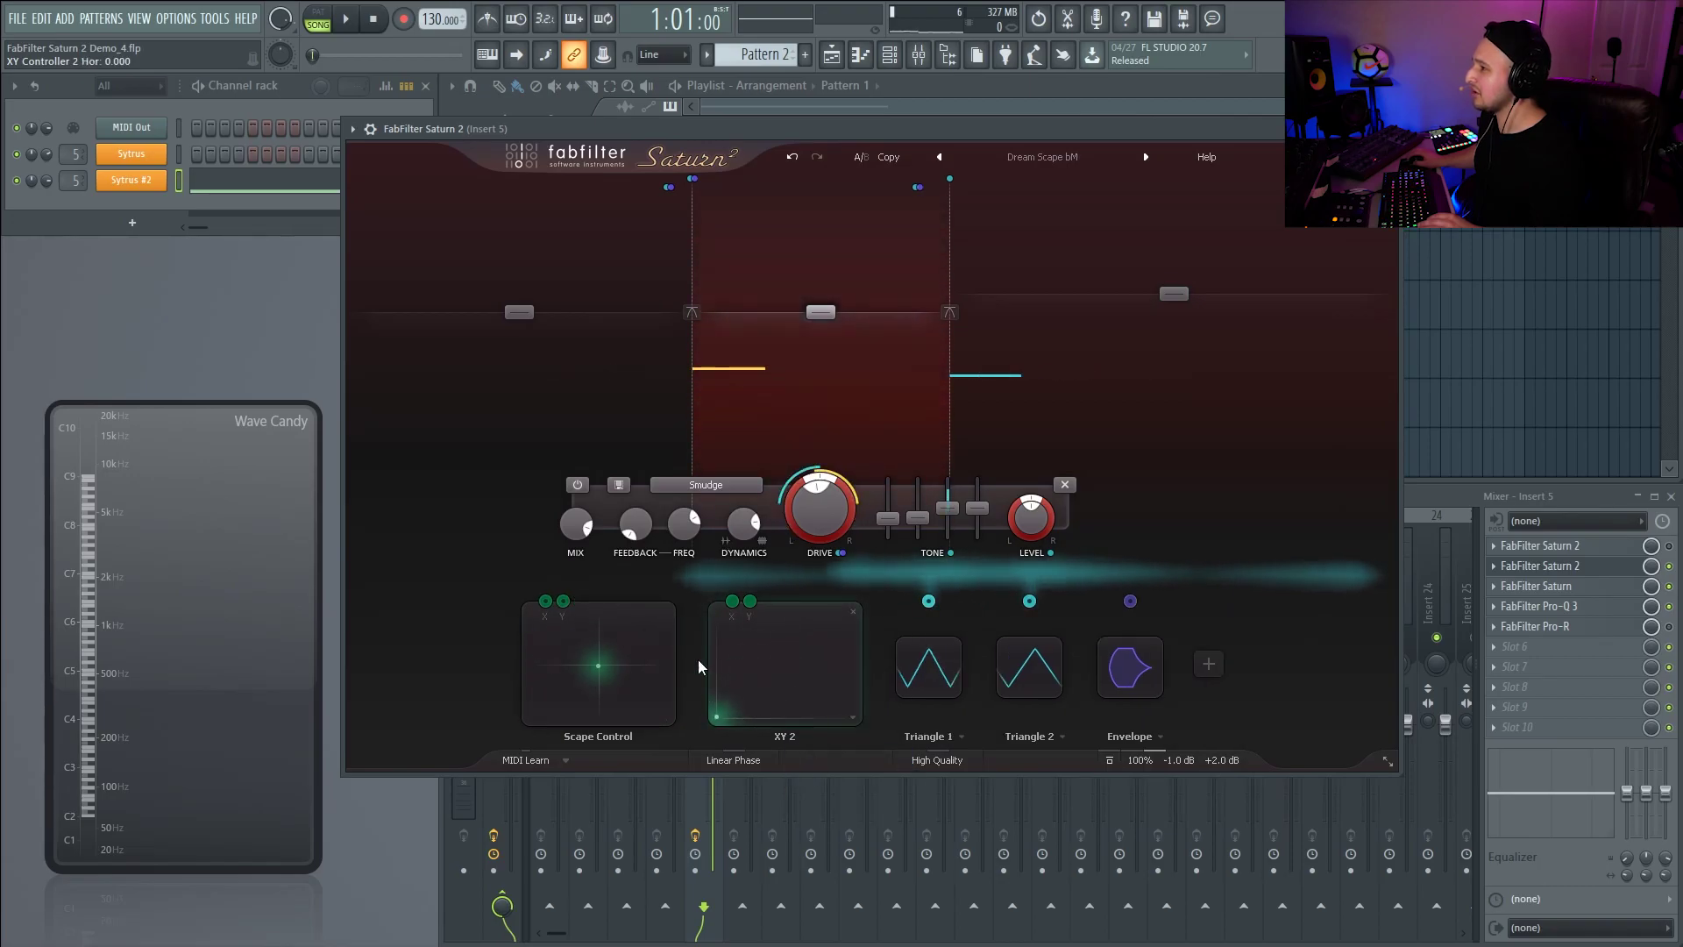
# - Play the pattern while repositioning the handles of the Scape Control and XY 2 controllers
pyautogui.press('space')
pyautogui.moveTo(598, 666)
pyautogui.mouseDown()
pyautogui.moveTo(555, 613)
pyautogui.moveTo(543, 671)
pyautogui.moveTo(644, 699)
pyautogui.moveTo(596, 662)
pyautogui.mouseUp()
pyautogui.press('space')
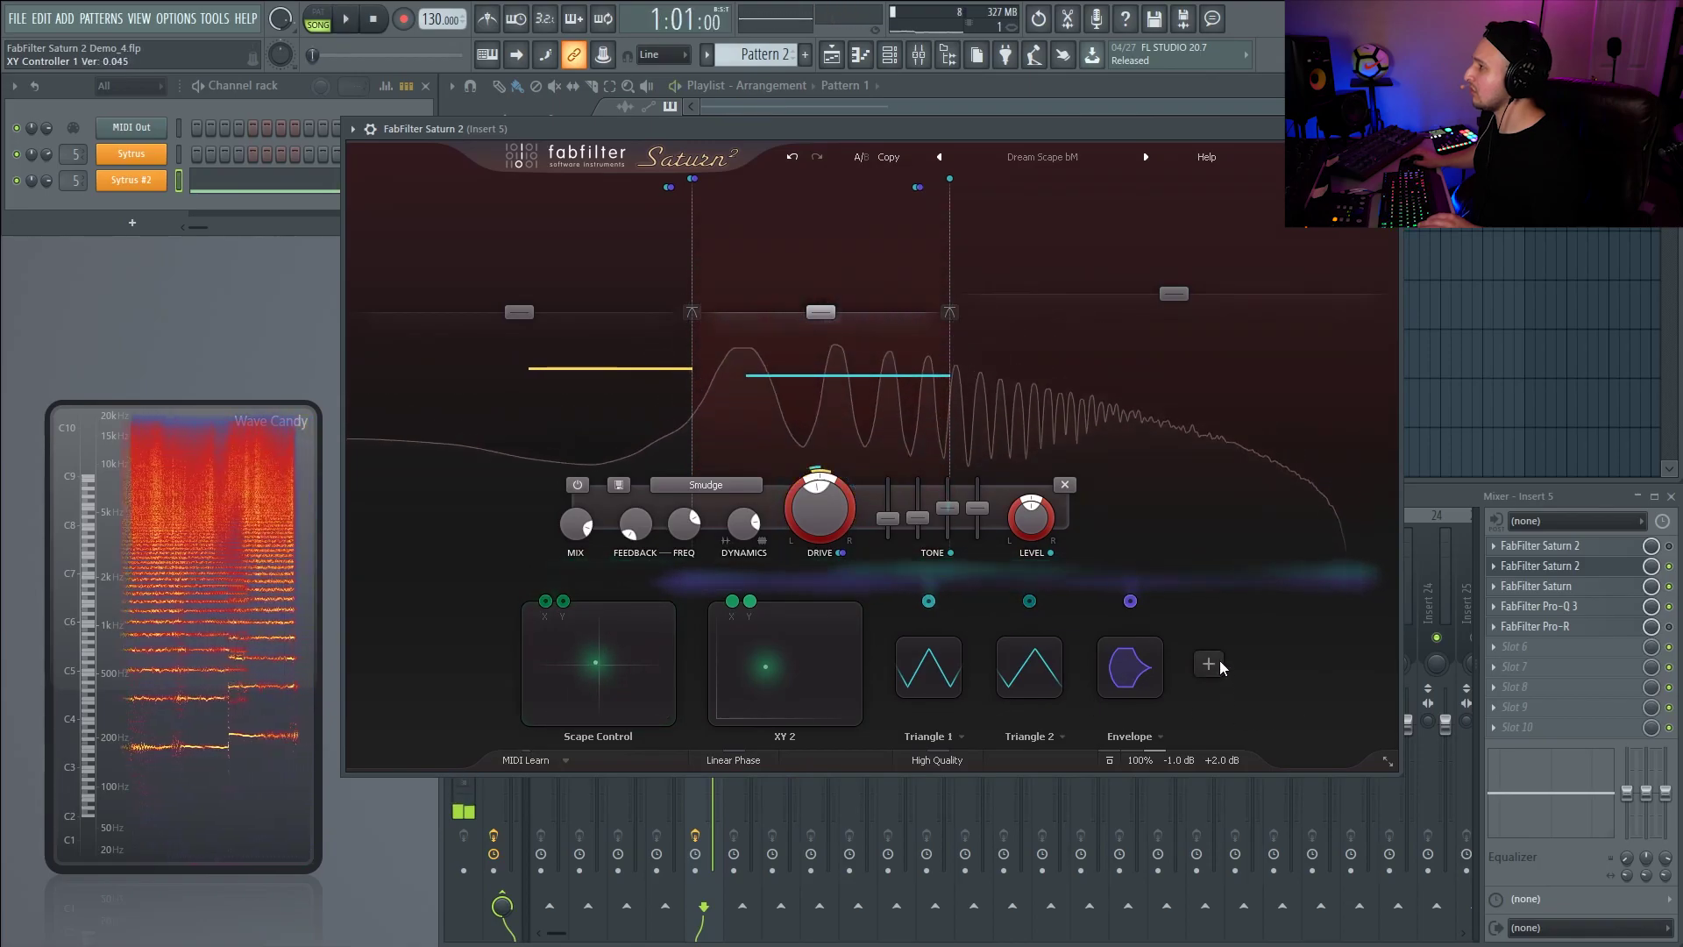
# - Add a new envelope generator, reshape its attack with a longer attack time, and audition the pattern
pyautogui.click(1208, 664)
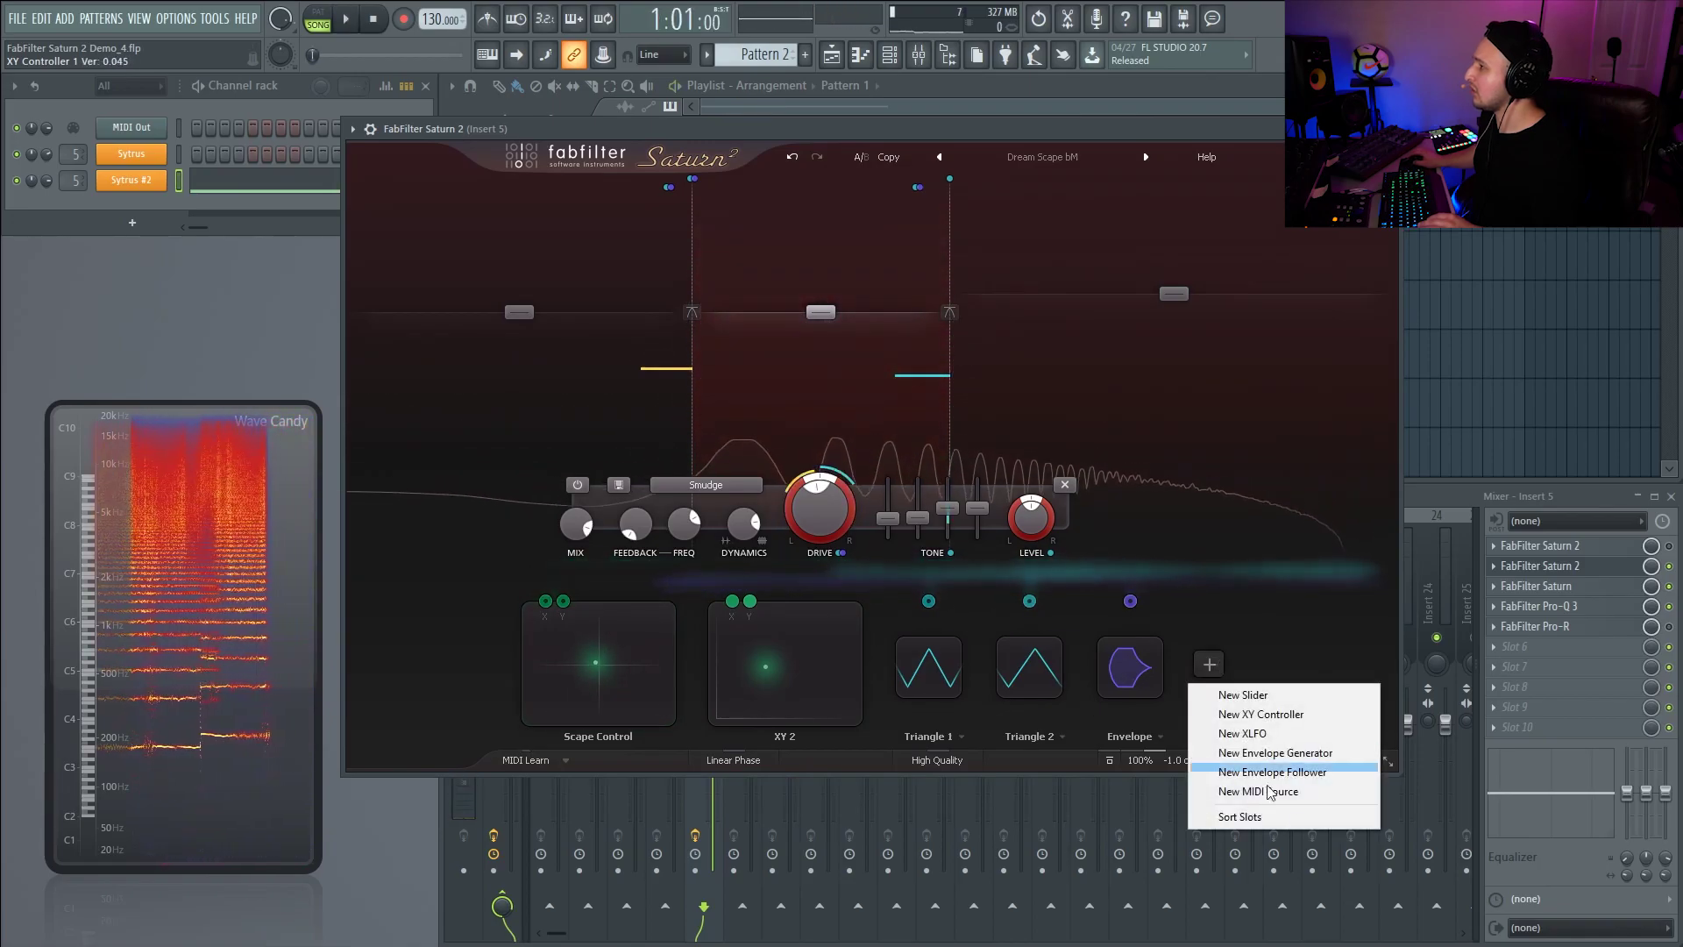
pyautogui.click(1338, 754)
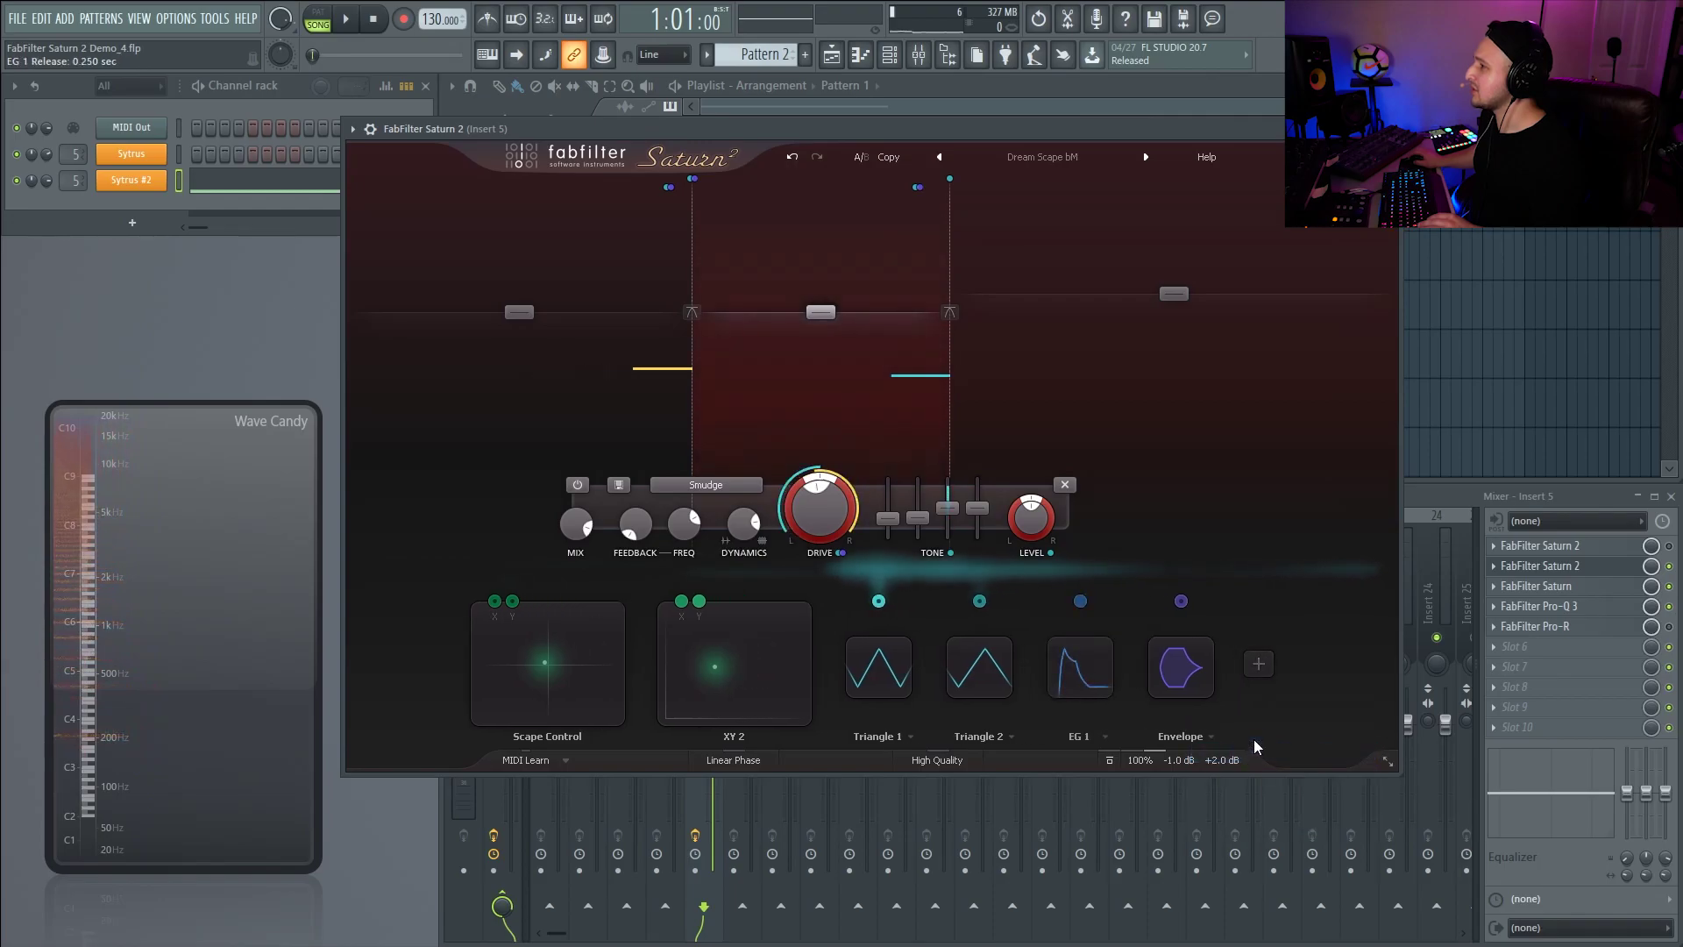
pyautogui.click(1072, 664)
pyautogui.moveTo(1060, 668); pyautogui.dragTo(1060, 692)
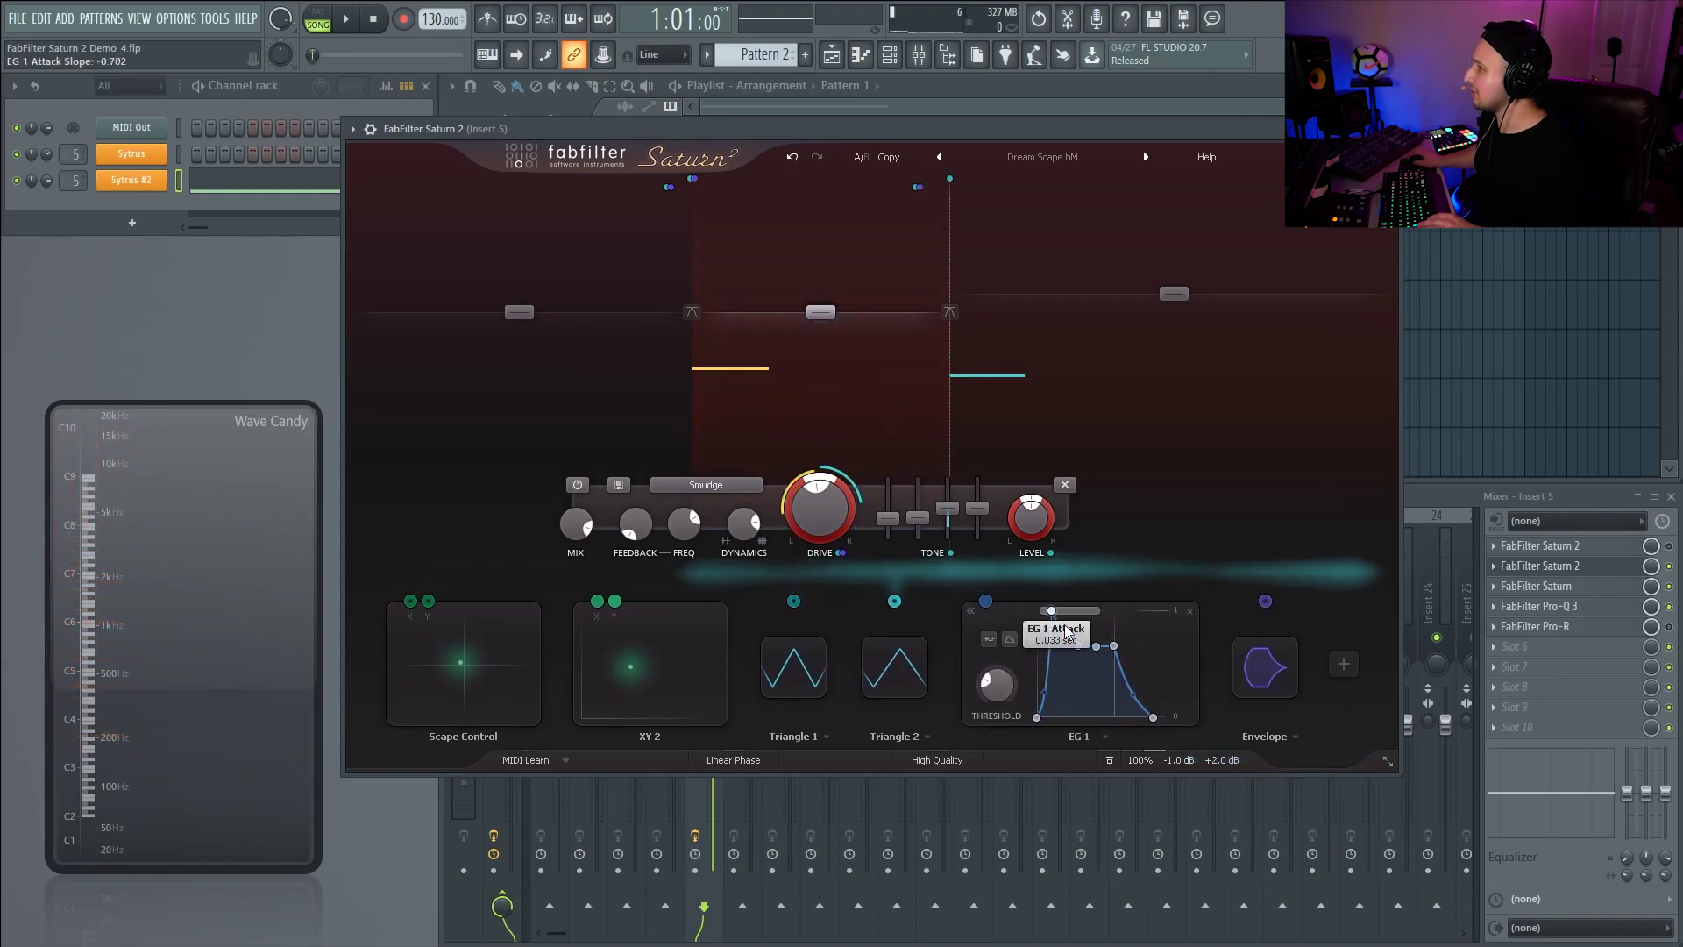
pyautogui.moveTo(1056, 610); pyautogui.dragTo(1077, 610)
pyautogui.press('space')
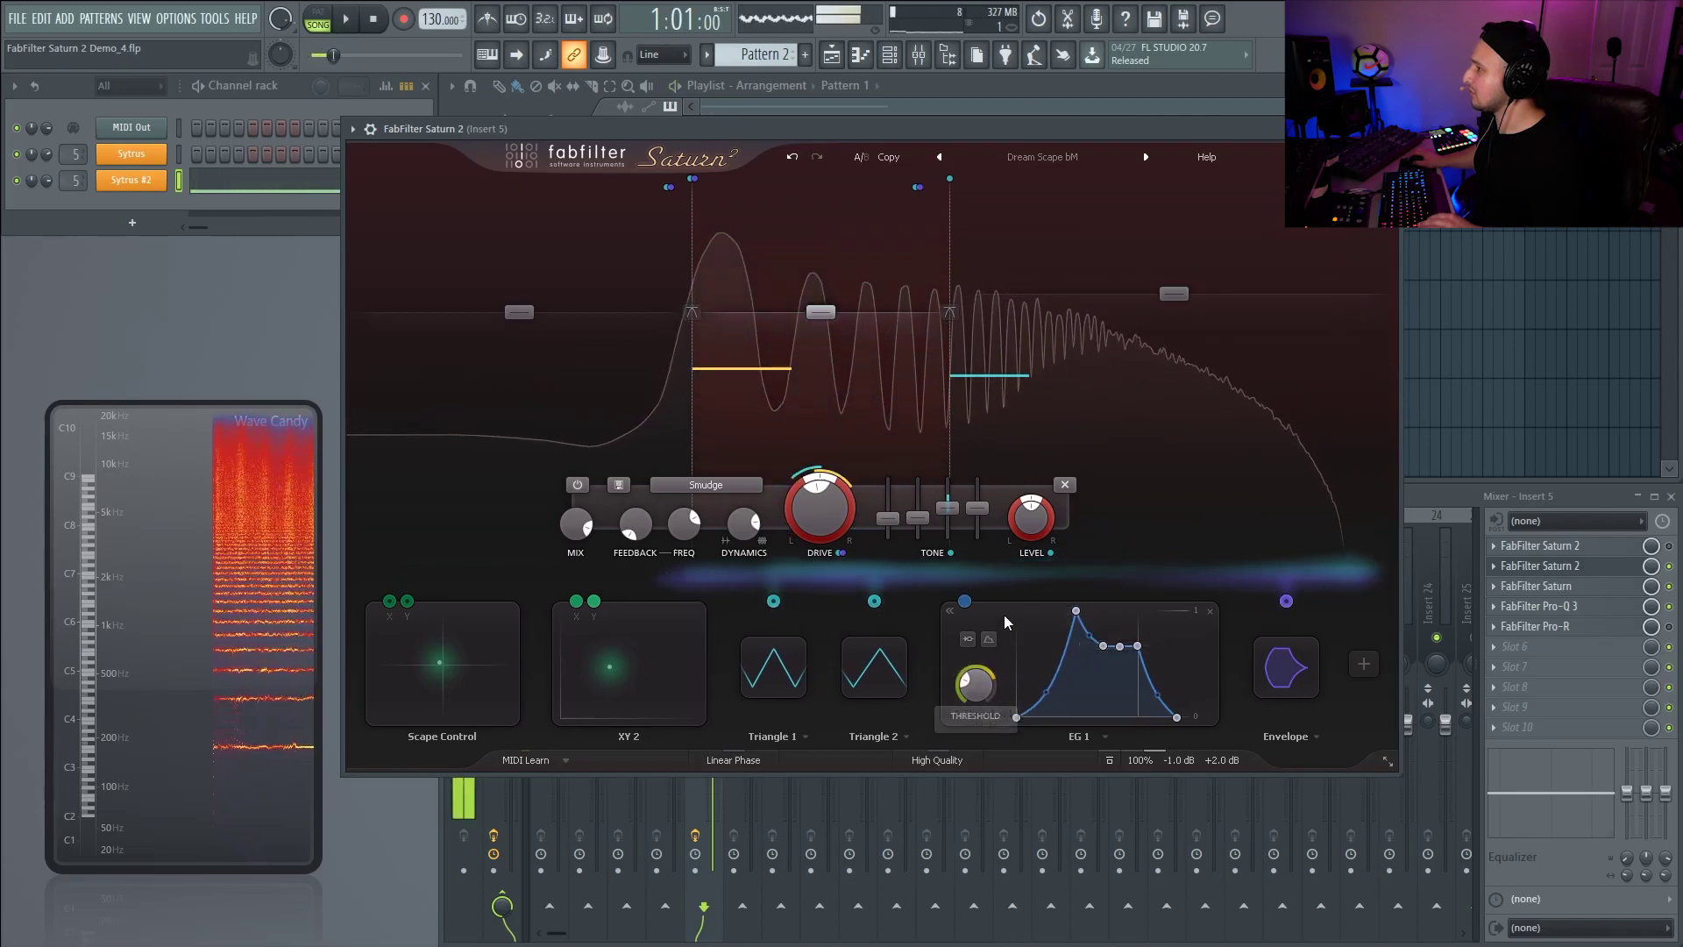
pyautogui.press('space')
# - Assign EG 1 to the band 2 output level, lower that level to -40.50 dB, and audition the modulation
pyautogui.moveTo(965, 600); pyautogui.dragTo(818, 485)
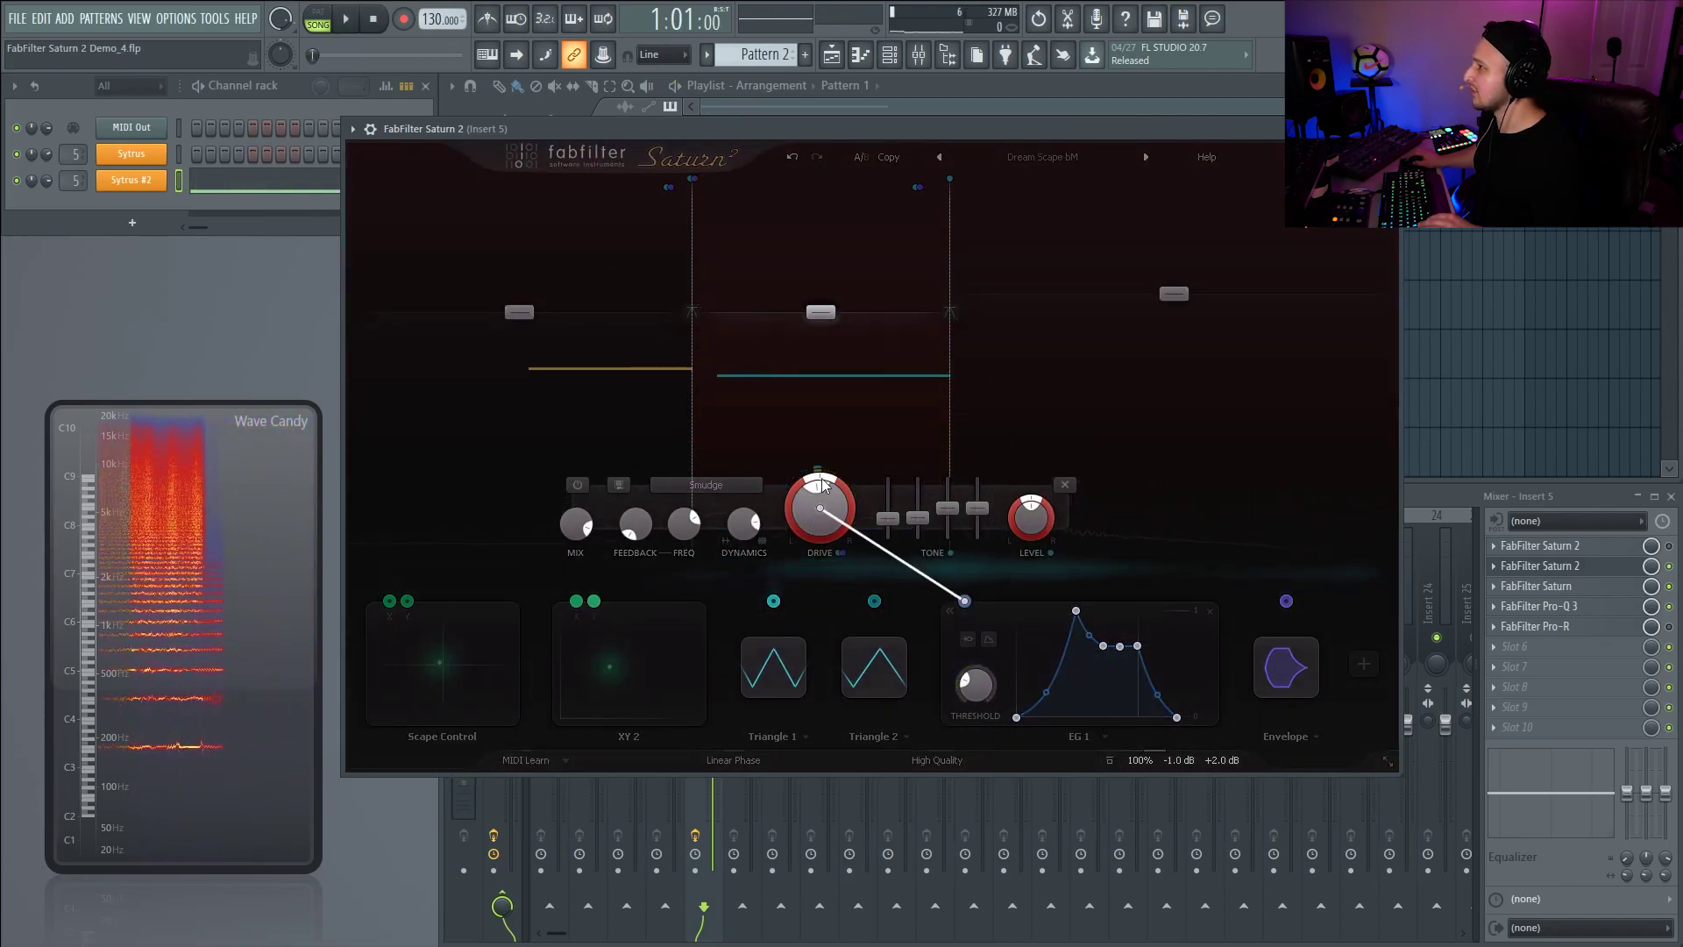
pyautogui.moveTo(1036, 532)
pyautogui.mouseDown()
pyautogui.moveTo(1135, 516)
pyautogui.moveTo(1043, 514)
pyautogui.mouseUp()
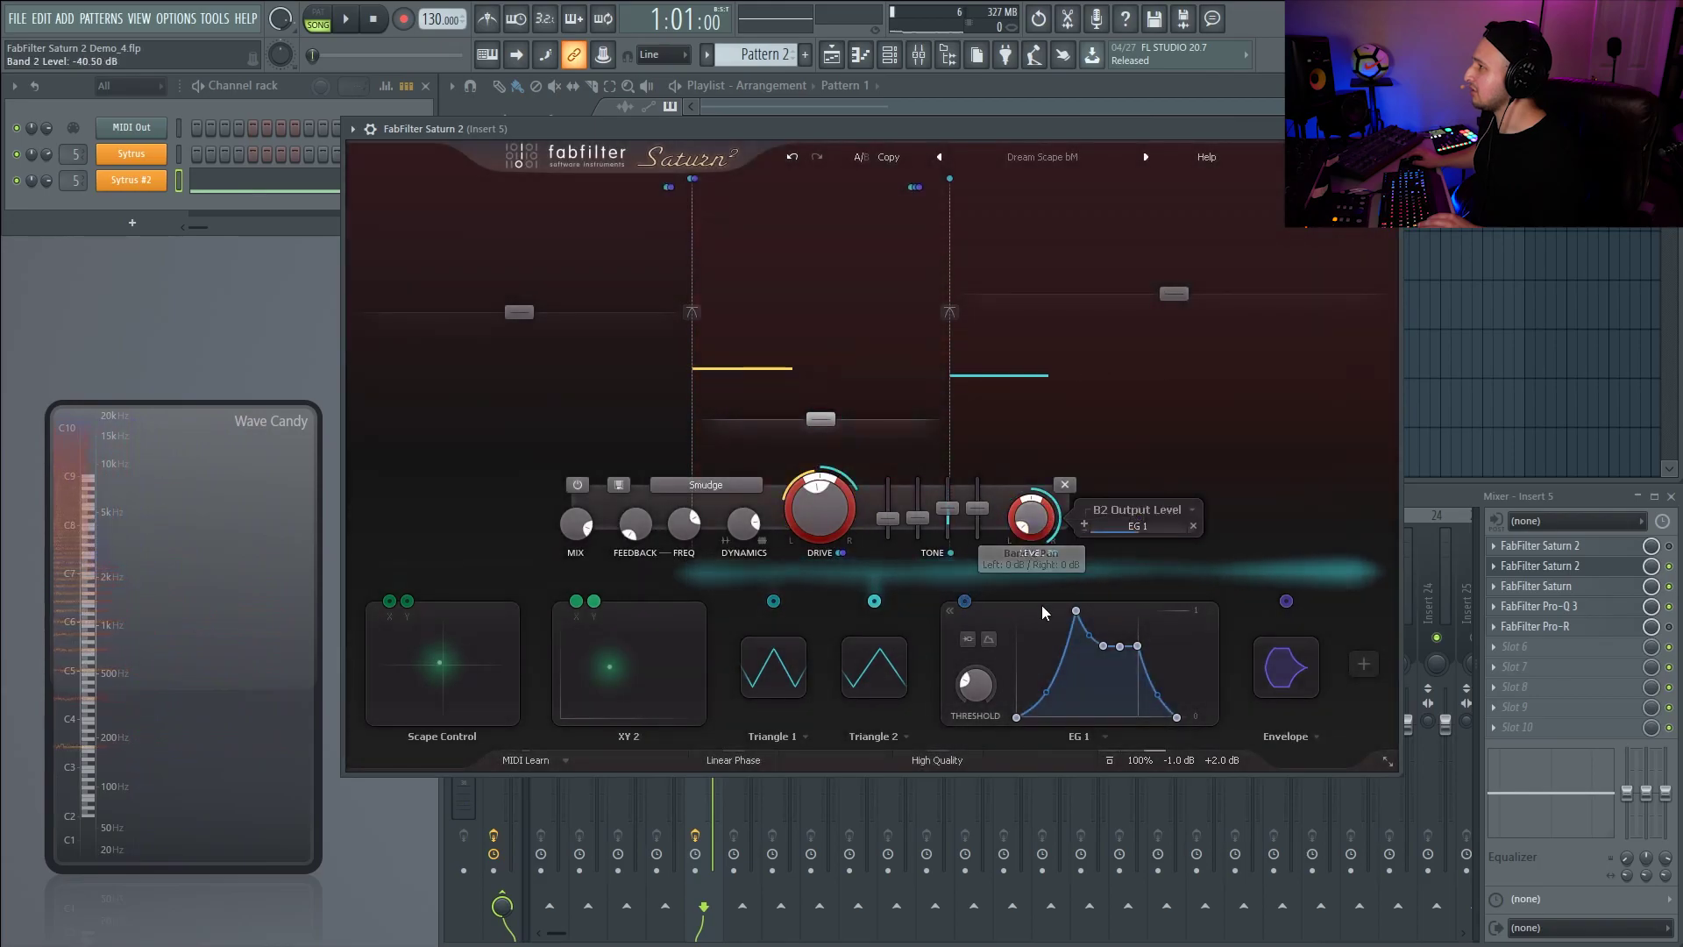
pyautogui.click(950, 611)
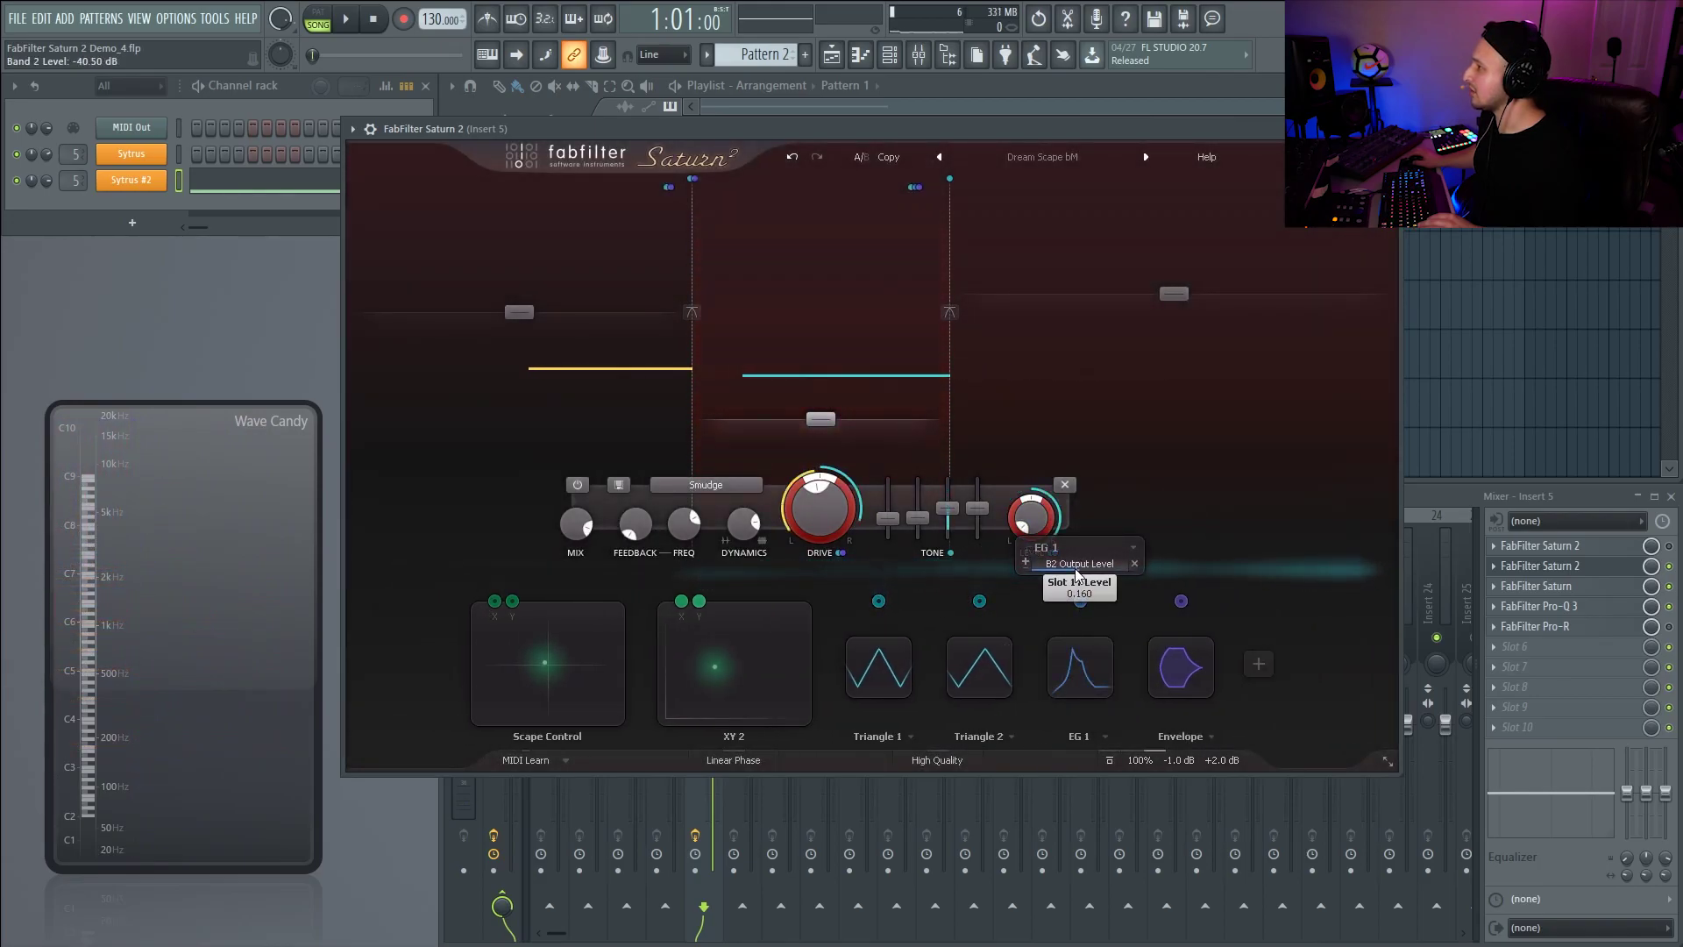
pyautogui.press('space')
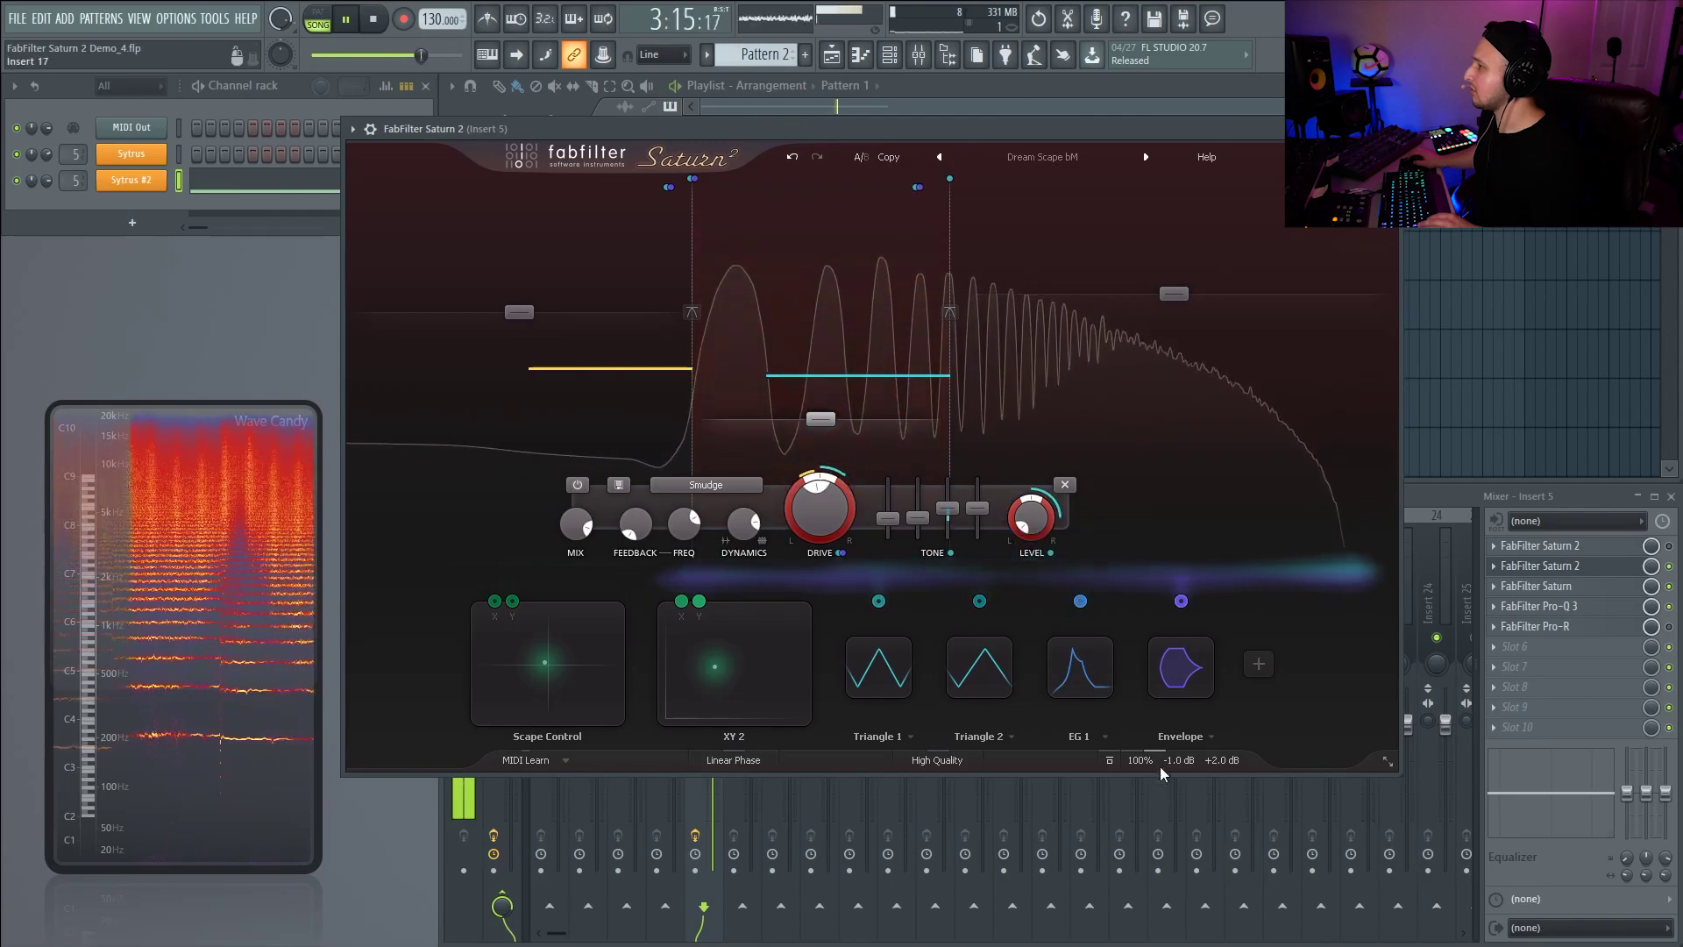
pyautogui.press('space')
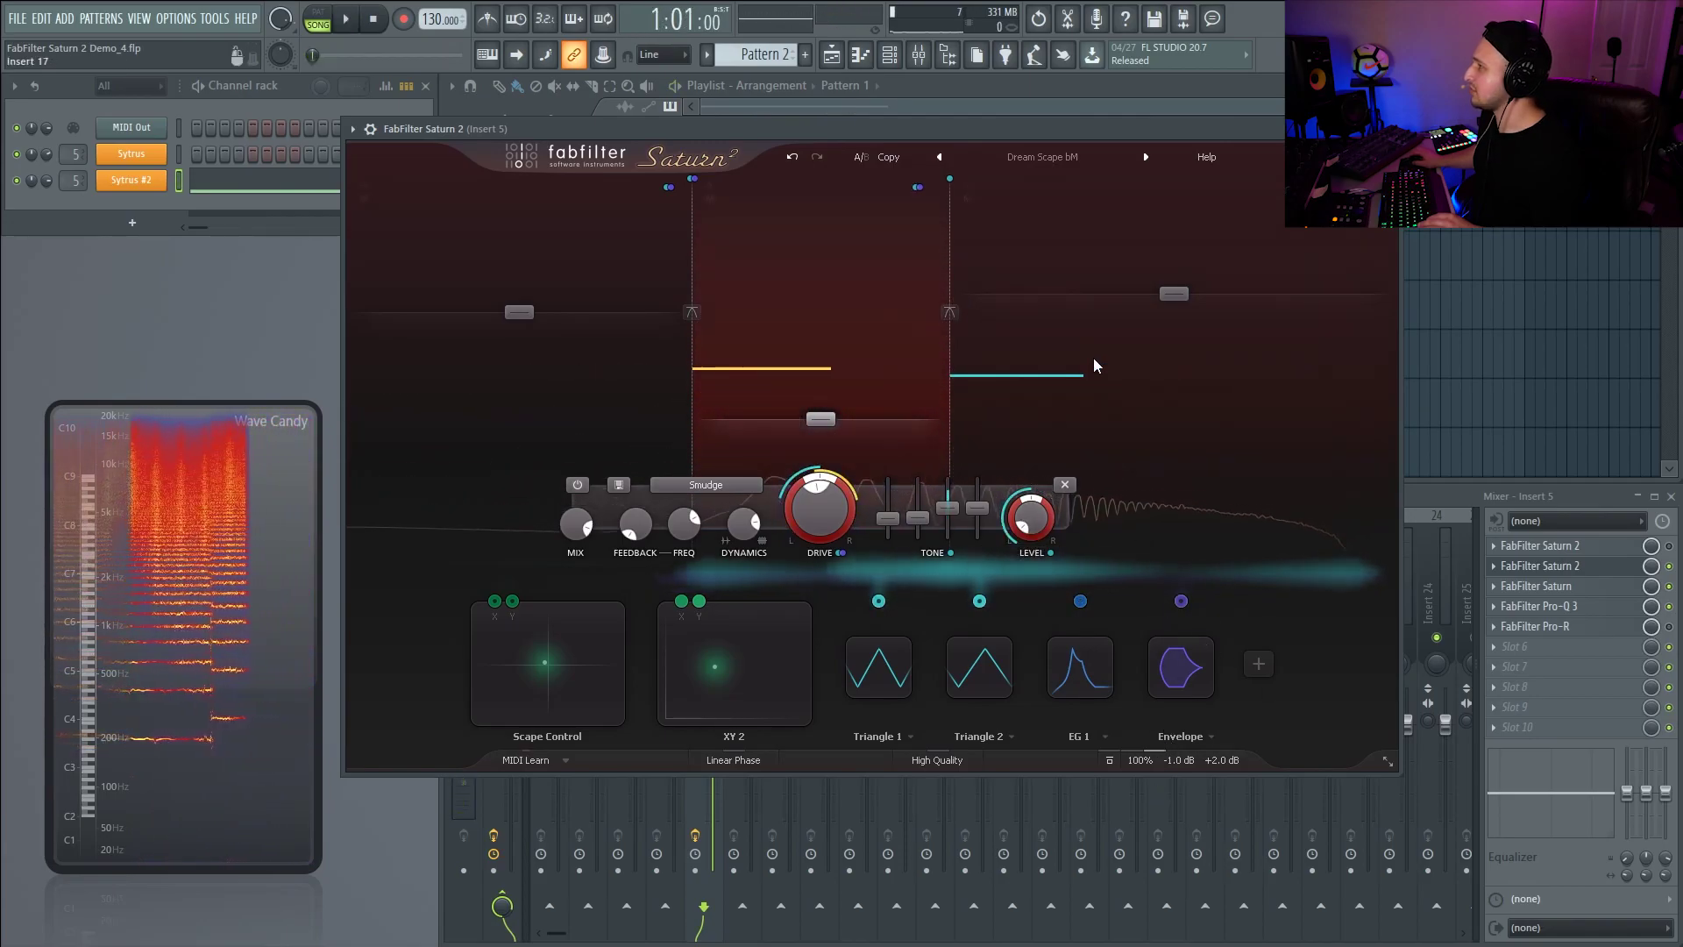
# - Sort the modulation source slots
pyautogui.click(1262, 668)
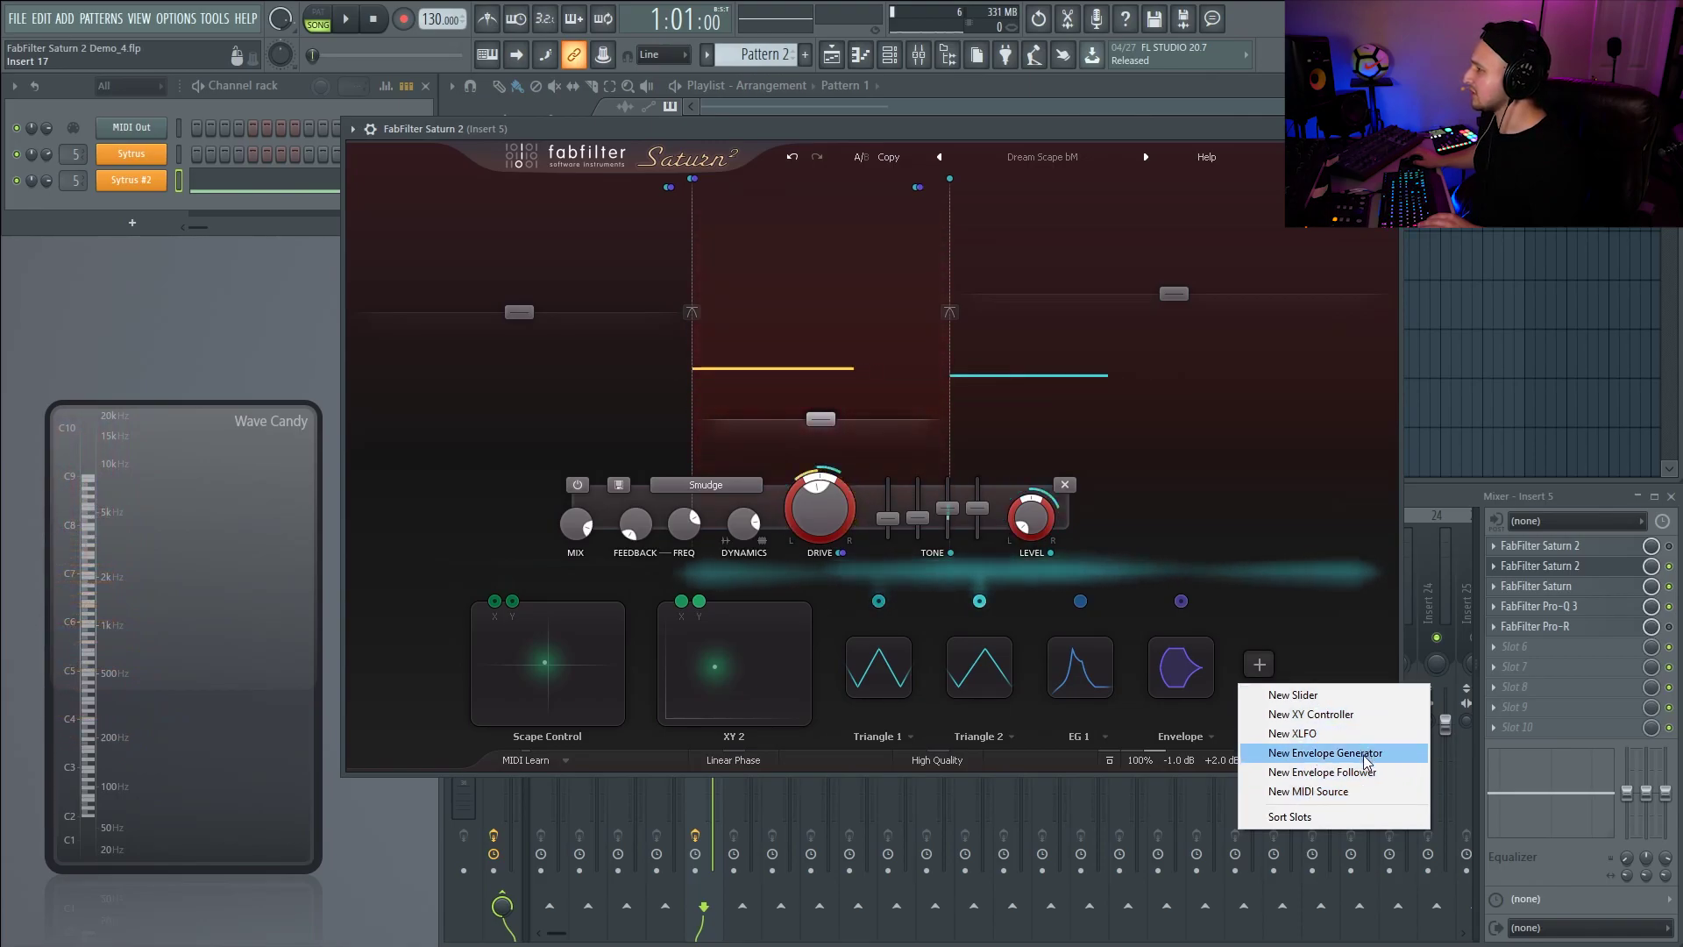
pyautogui.click(1324, 817)
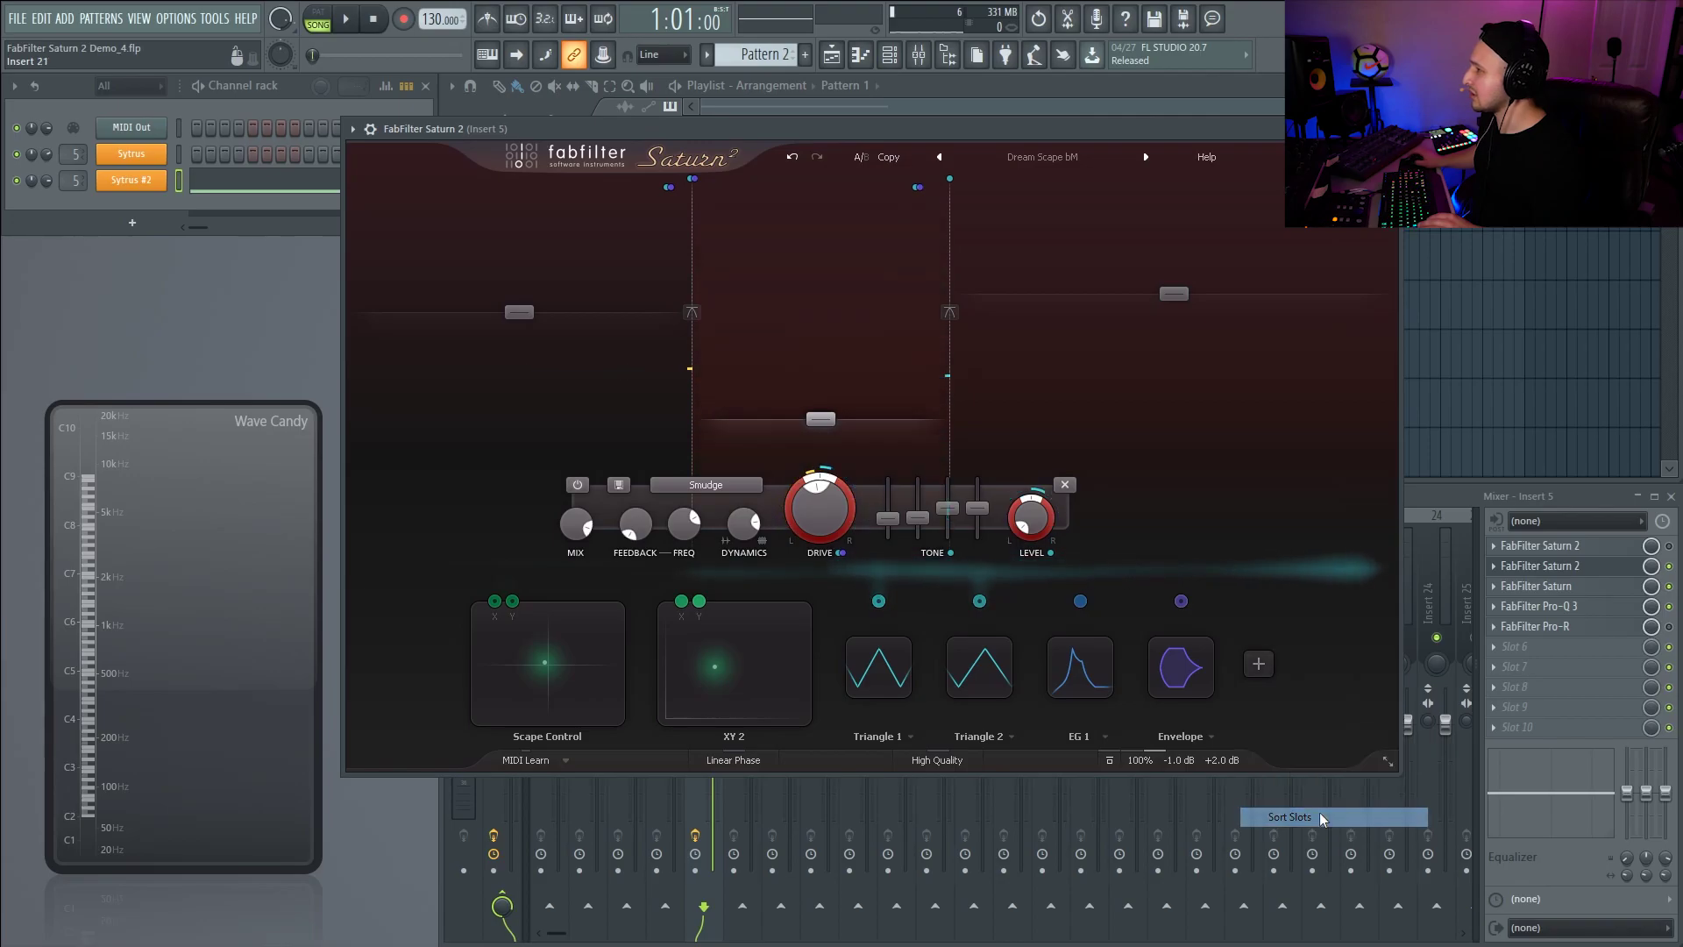
# - Advance through the FX presets to Filtered Tremolo Thing bM and play the pattern through it
pyautogui.click(1060, 158)
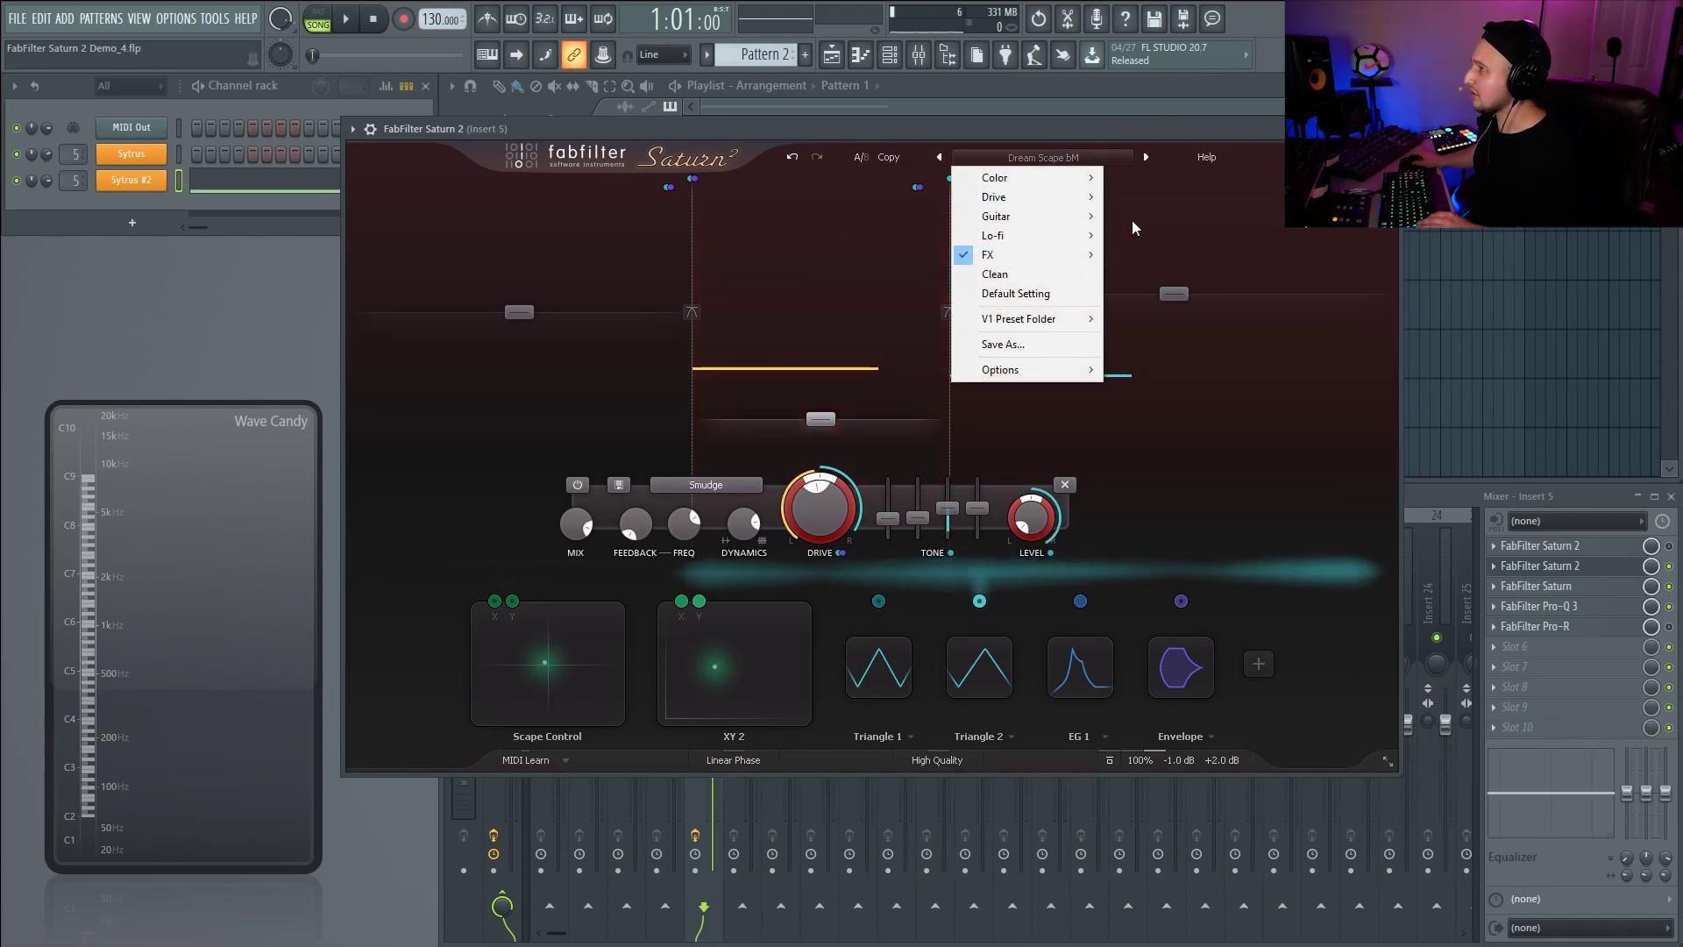
pyautogui.click(1105, 143)
pyautogui.click(1151, 159)
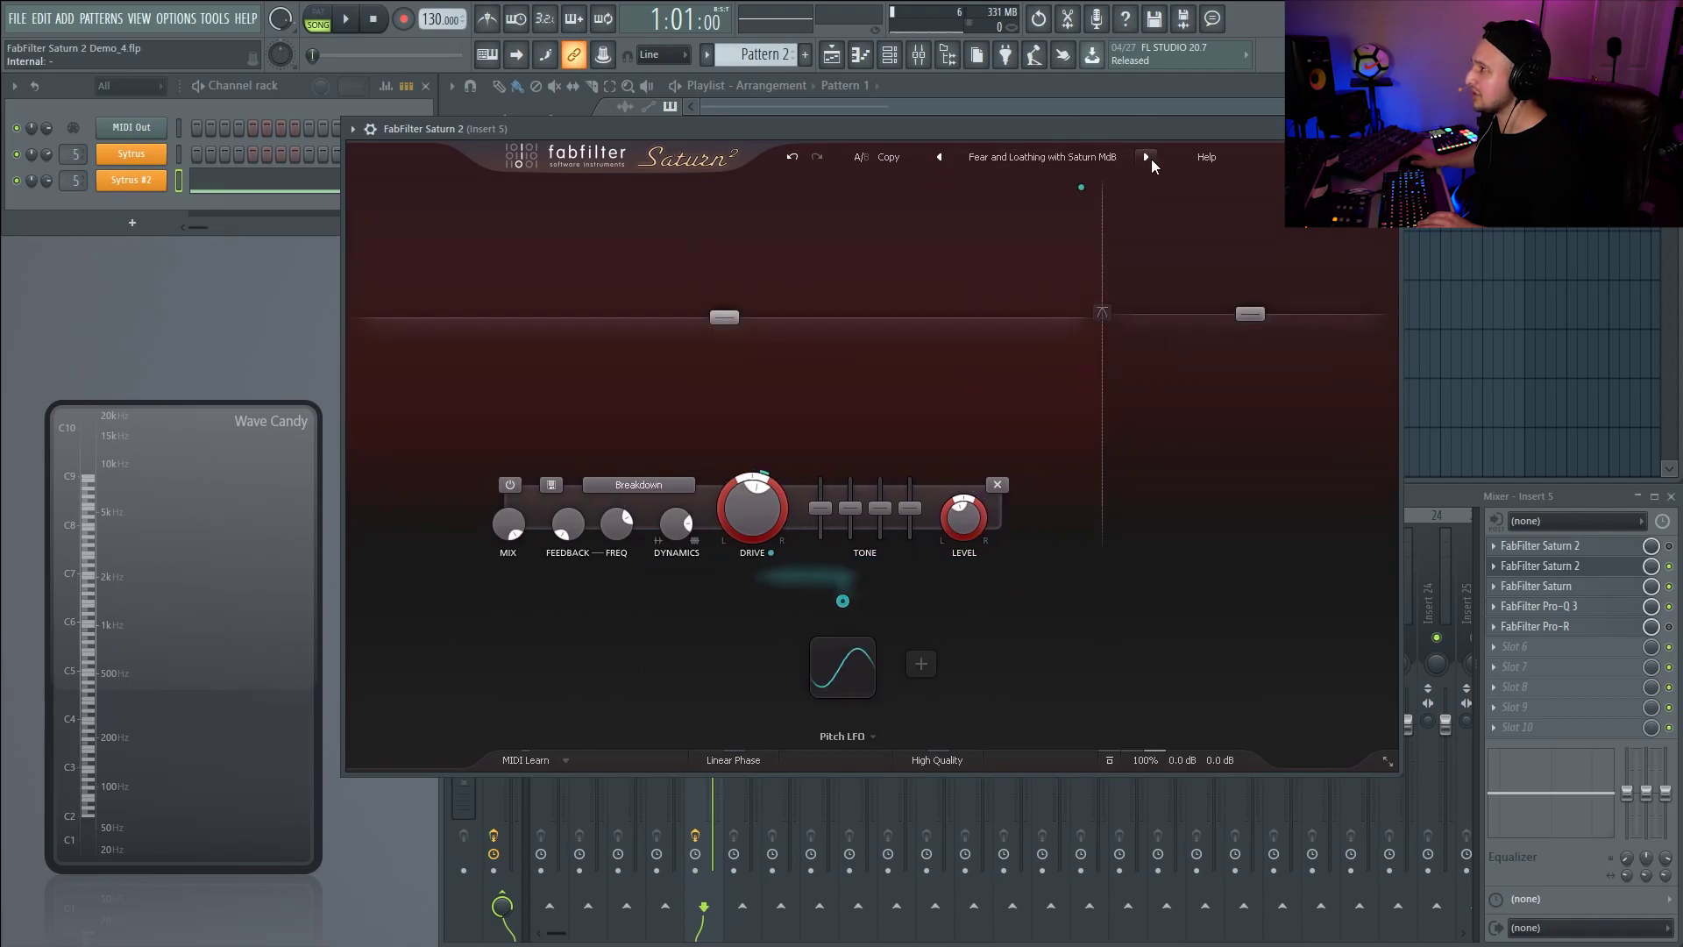
pyautogui.click(1151, 160)
pyautogui.press('space')
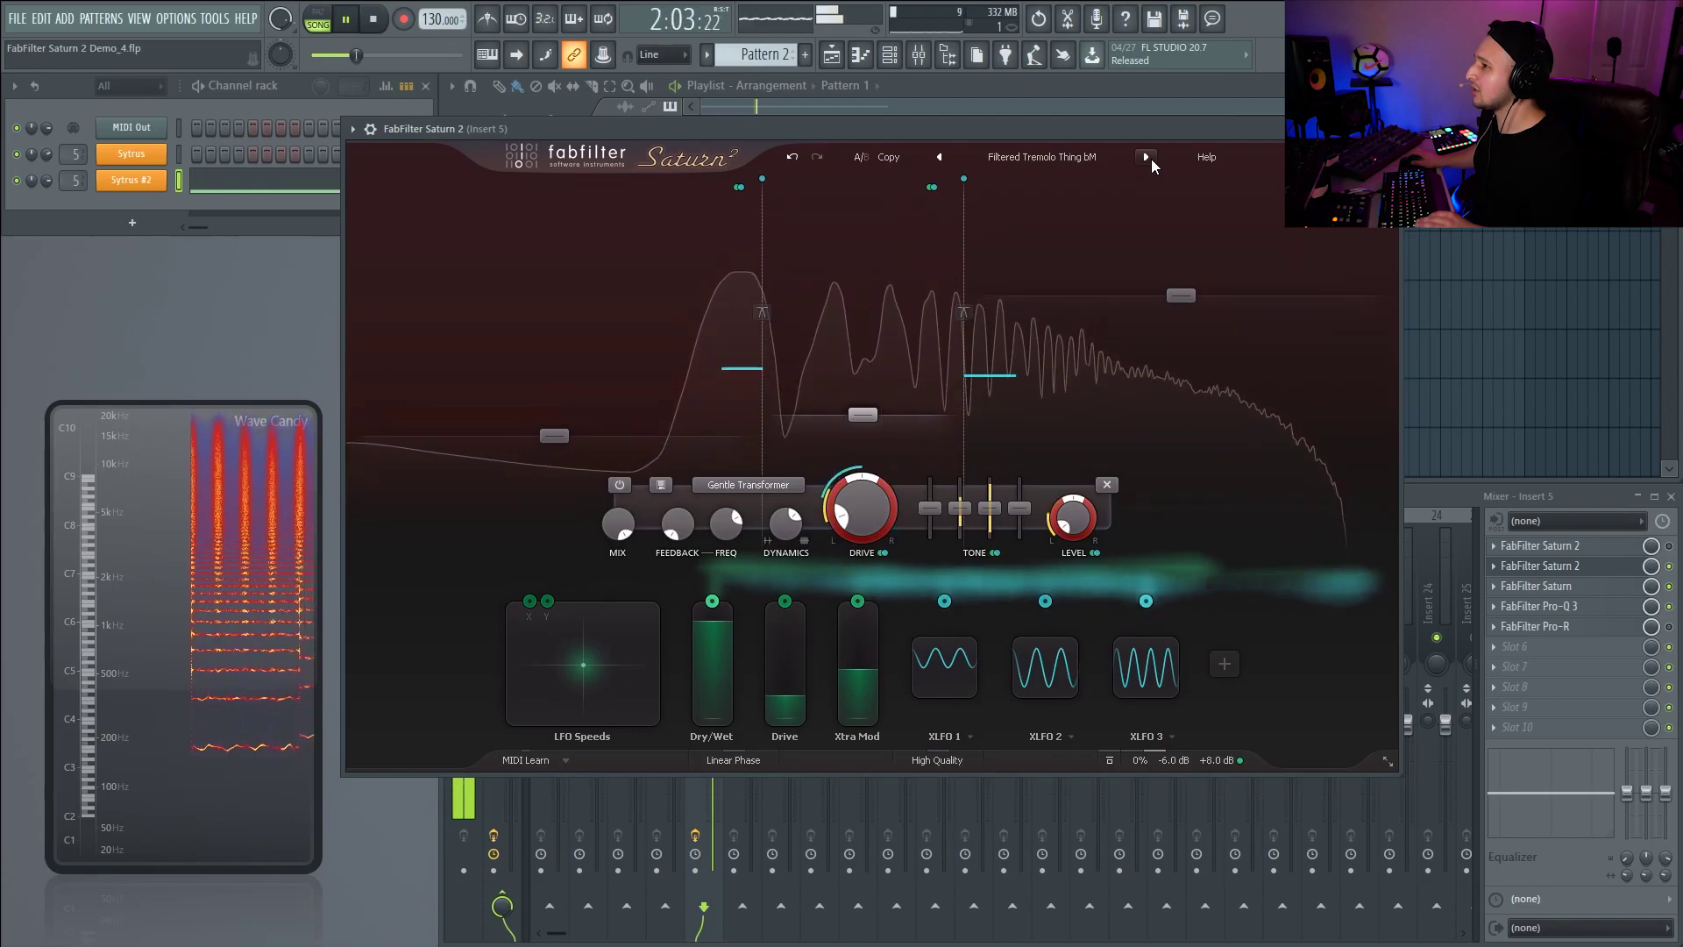
pyautogui.press('space')
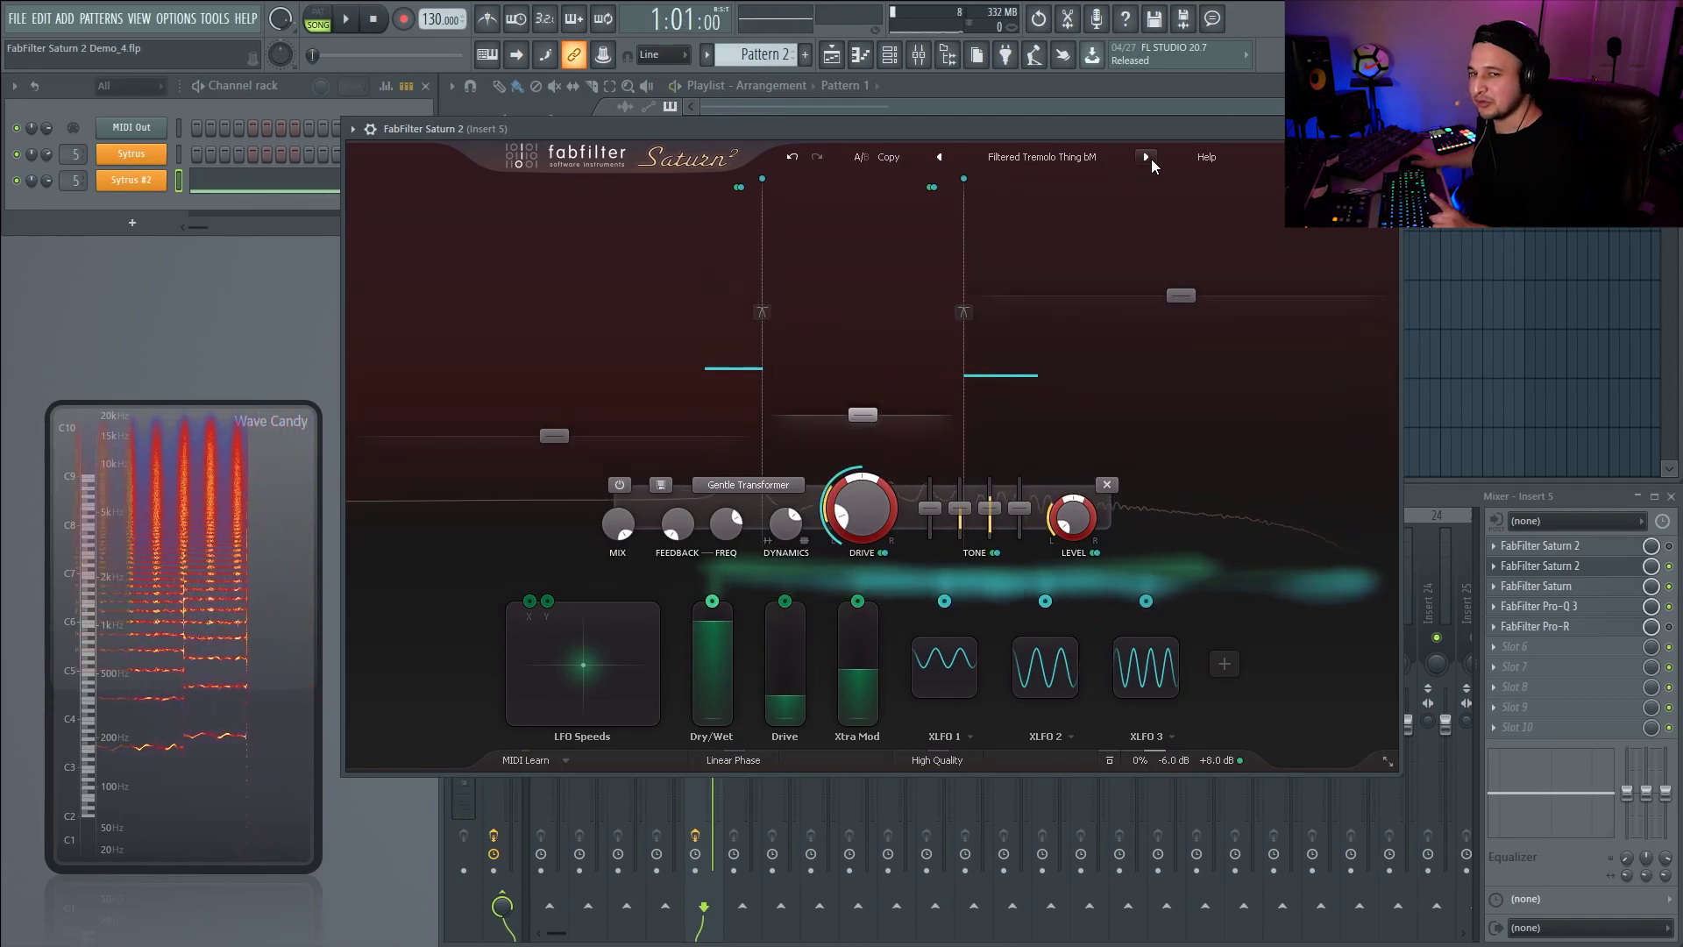
pyautogui.press('space')
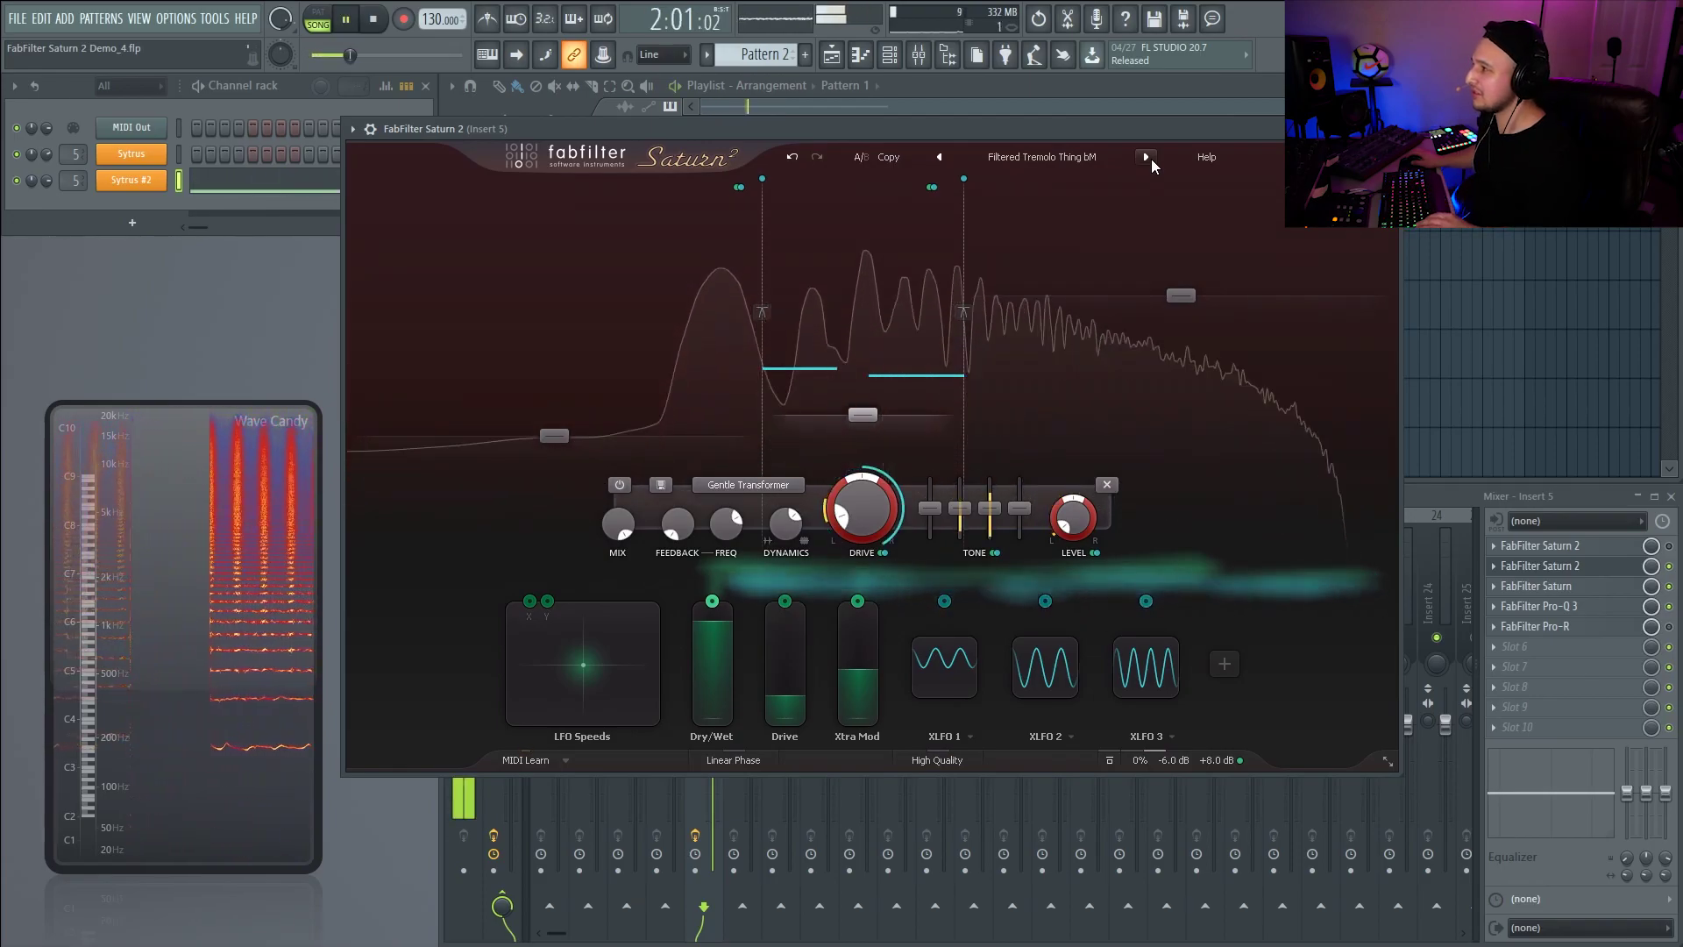
pyautogui.press('space')
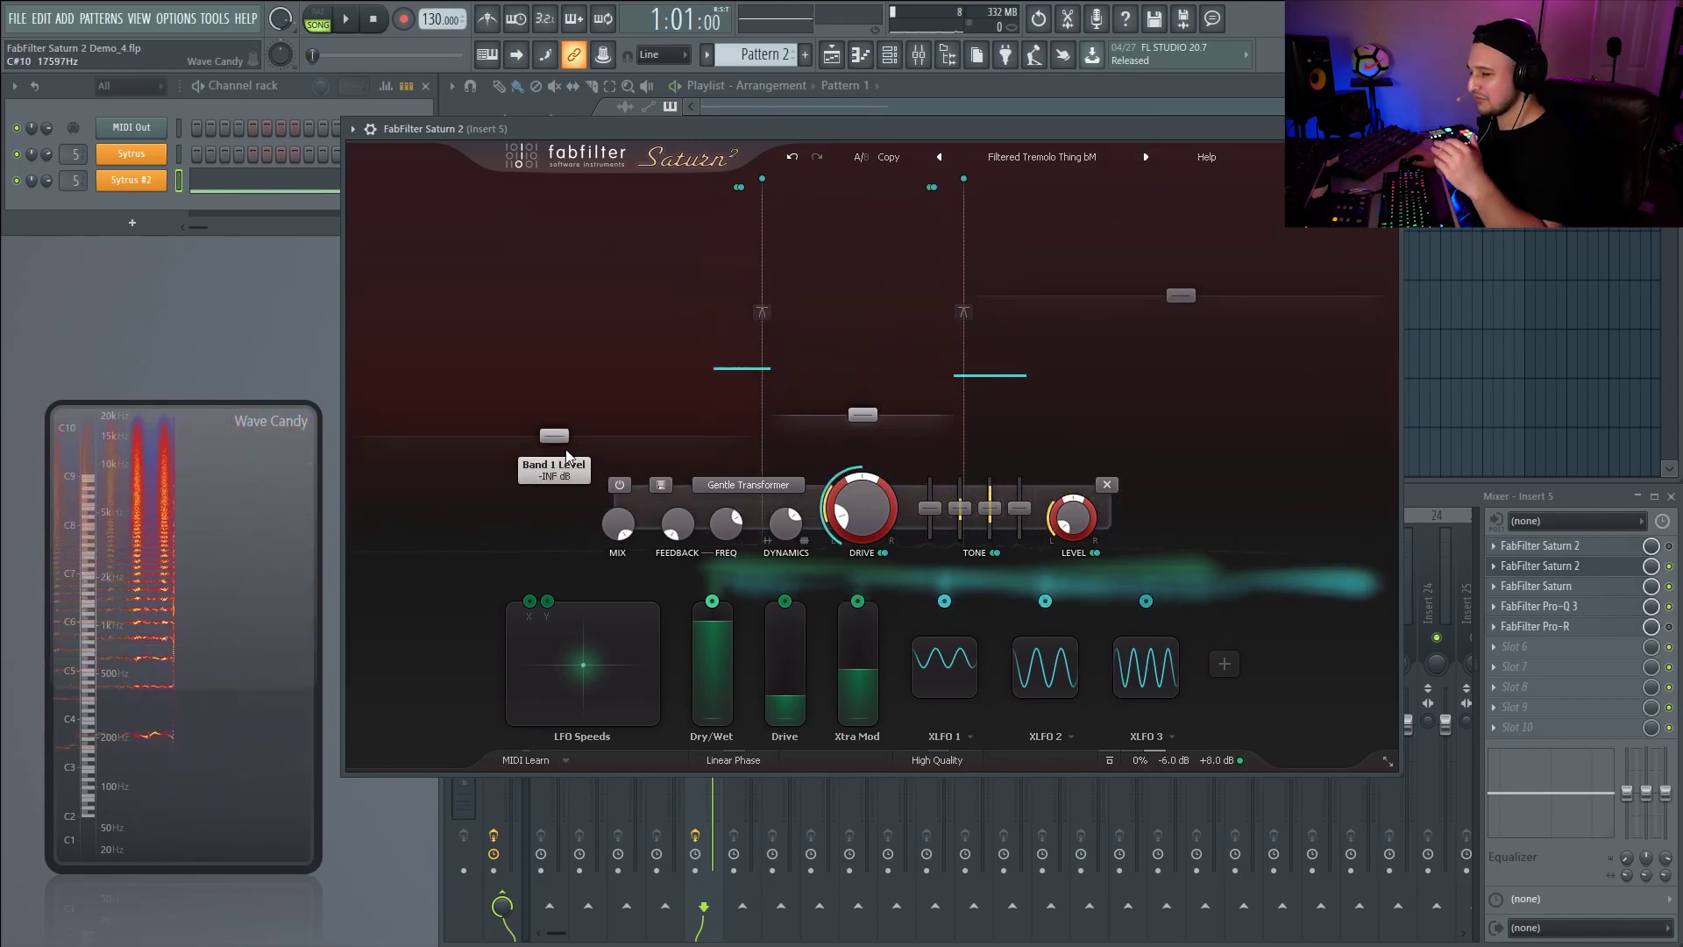
pyautogui.press('space')
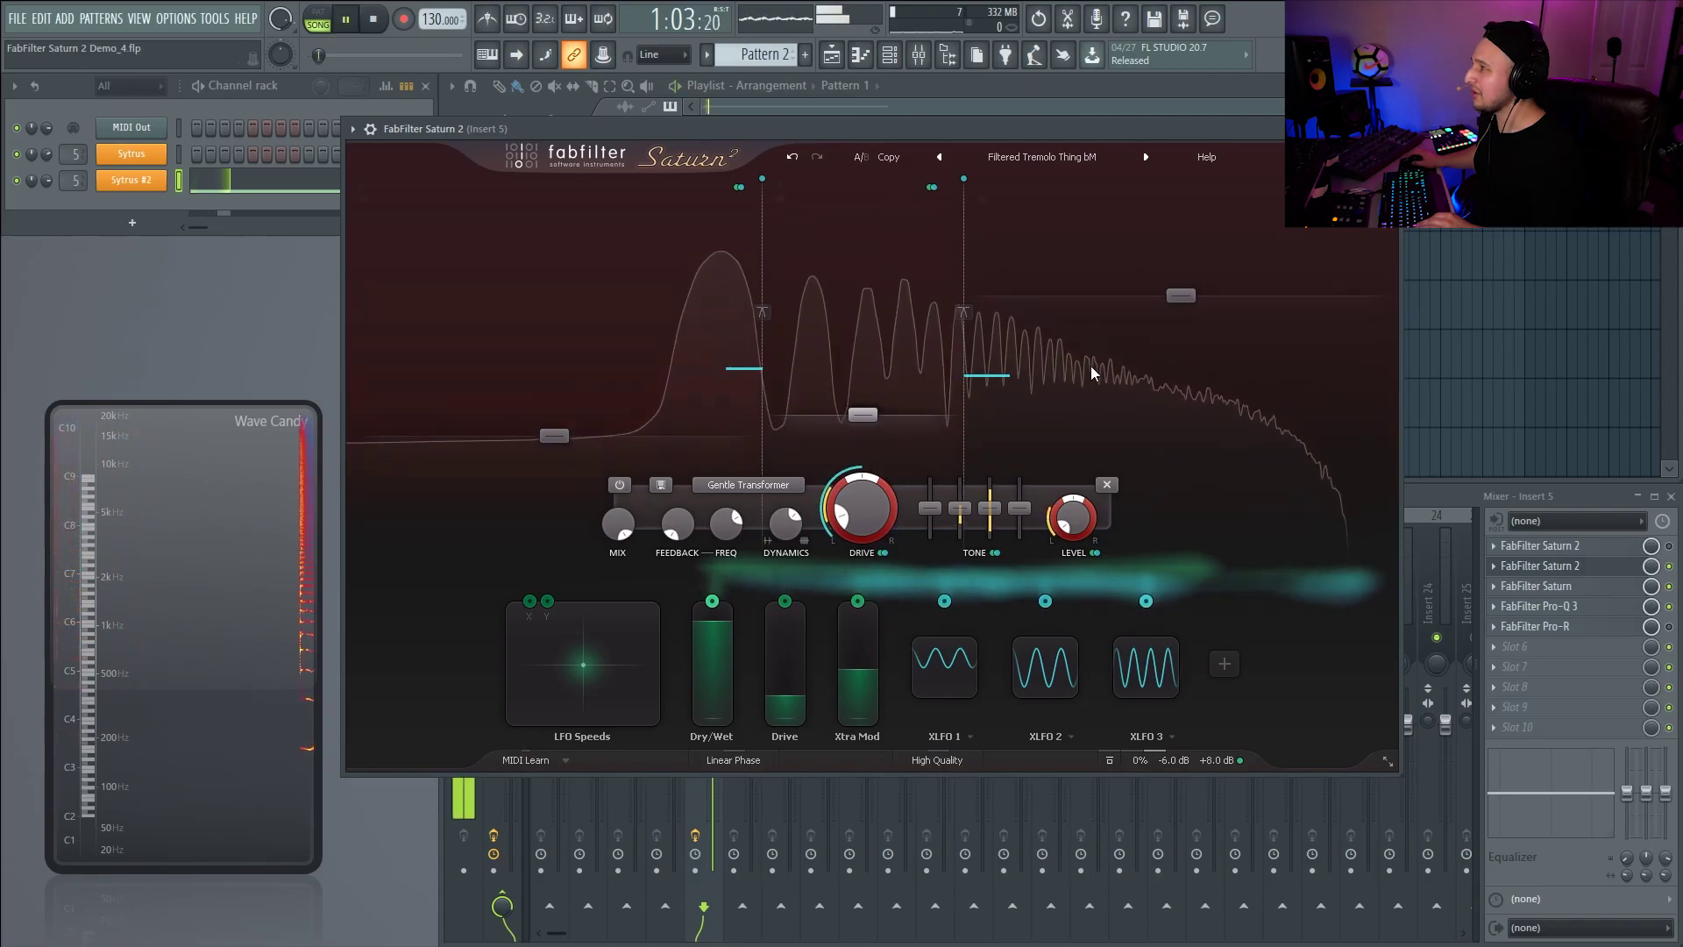
# - Load the Major Chord MdB preset and play the pattern through it
pyautogui.click(1148, 165)
pyautogui.press('space')
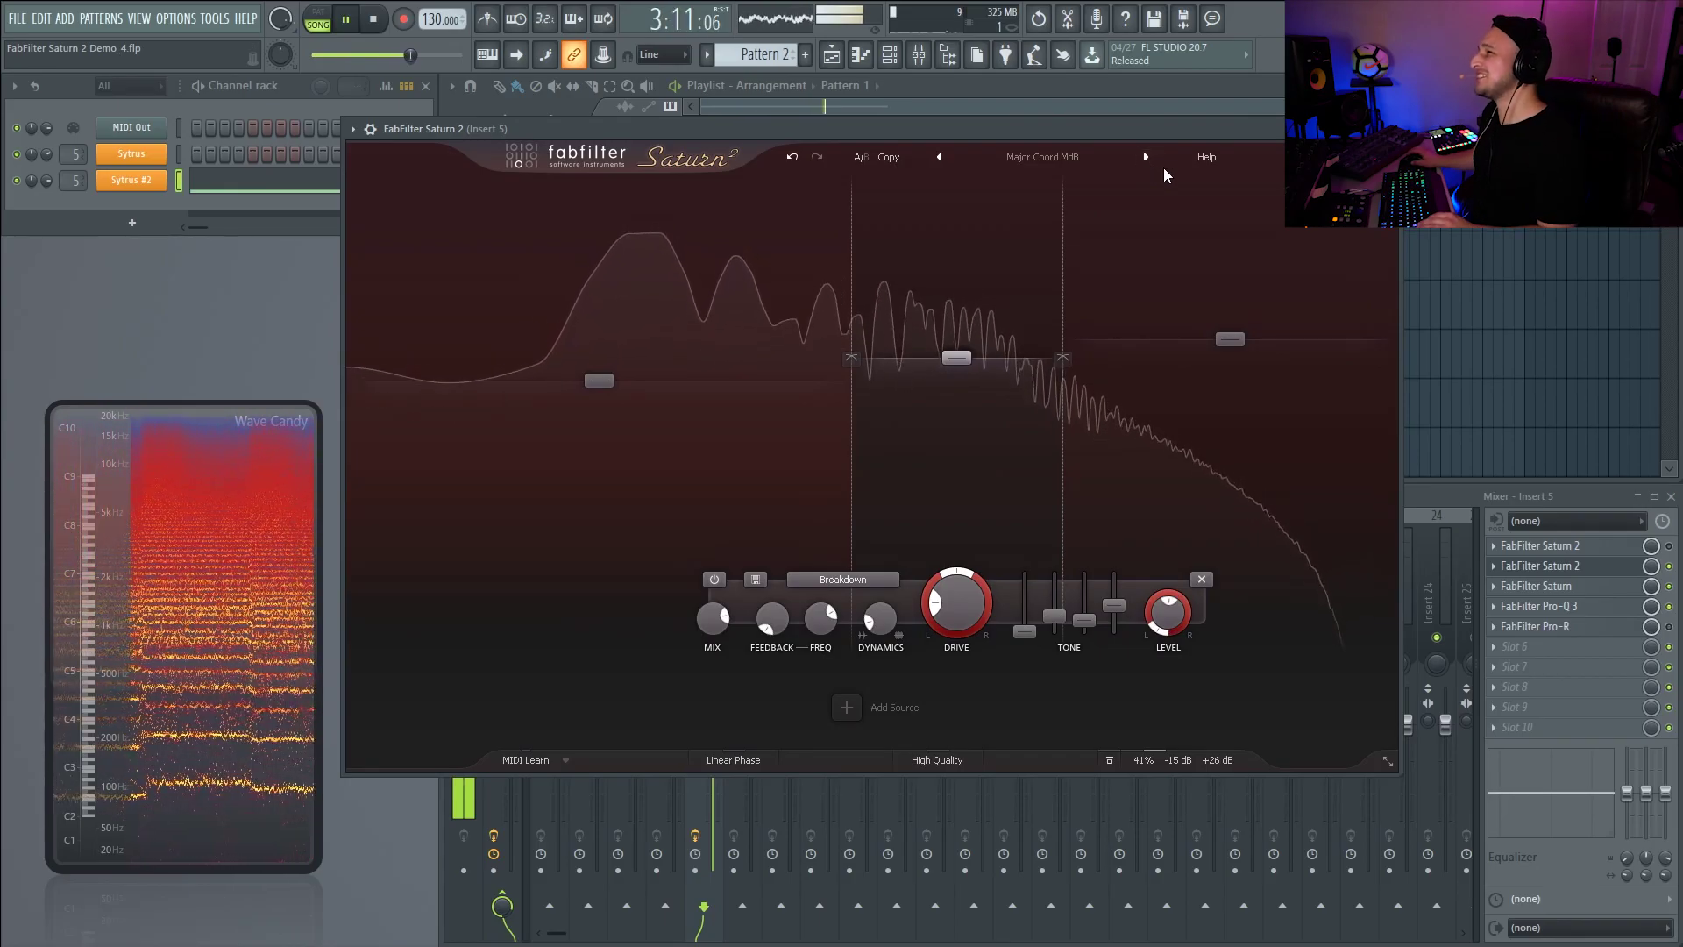
pyautogui.press('space')
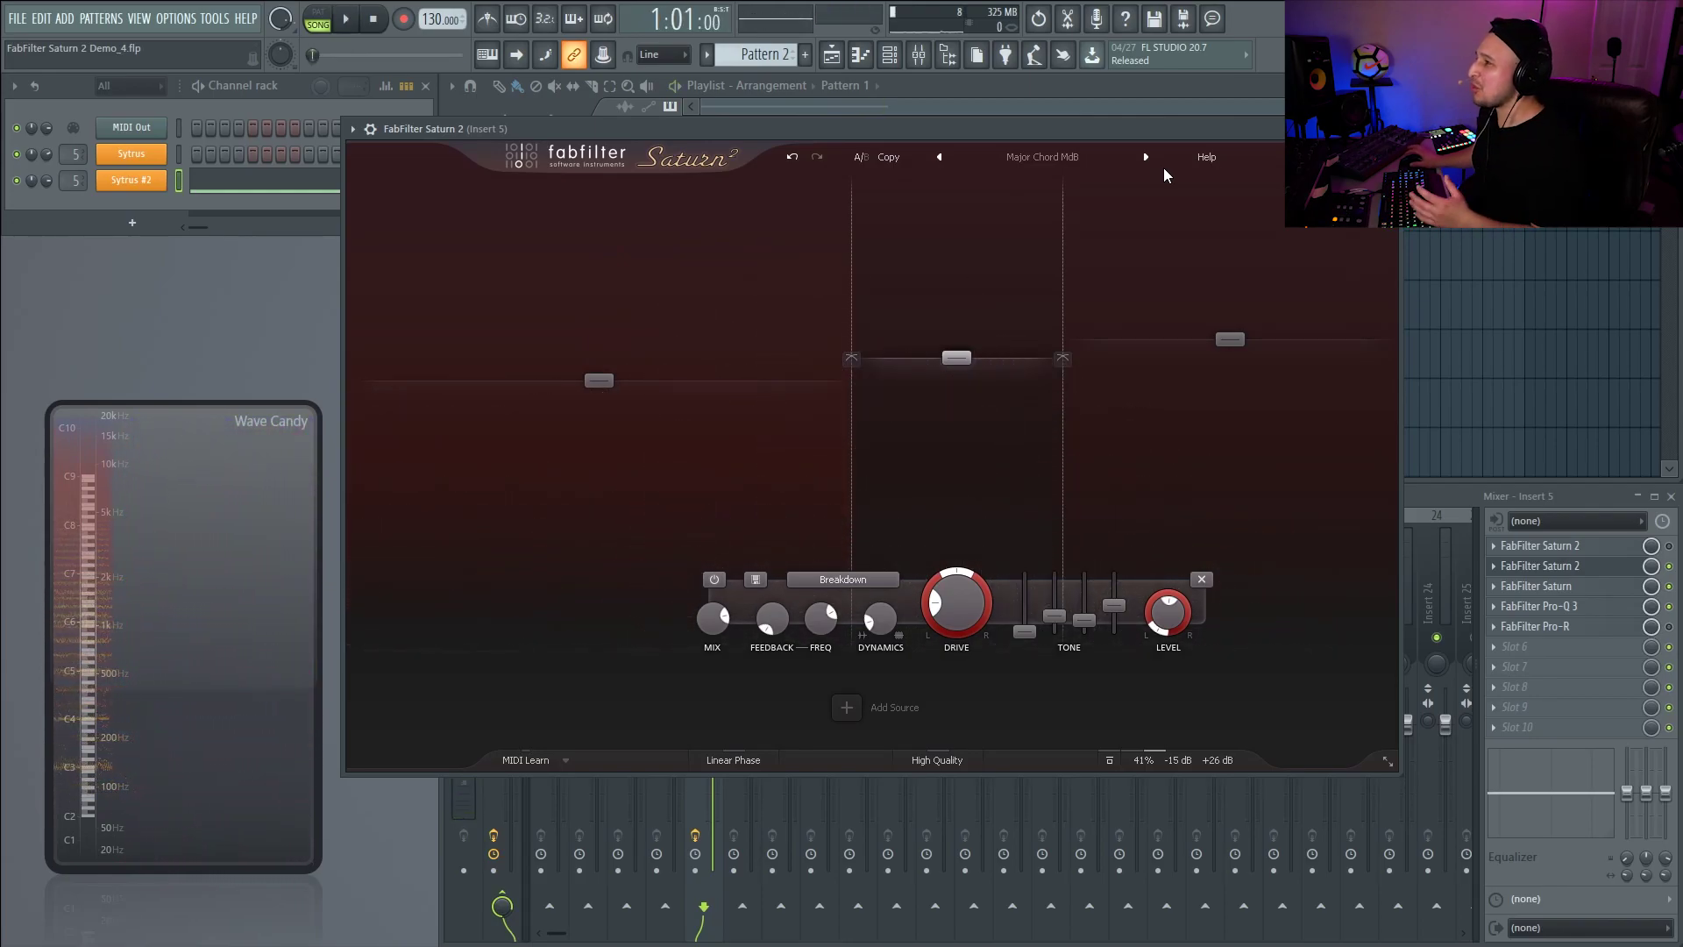
# - Compare the Minor Chord MdB, Major Chord MdB and Pitch Tremolo Fun bM presets during playback, returning to Minor Chord MdB
pyautogui.click(1144, 159)
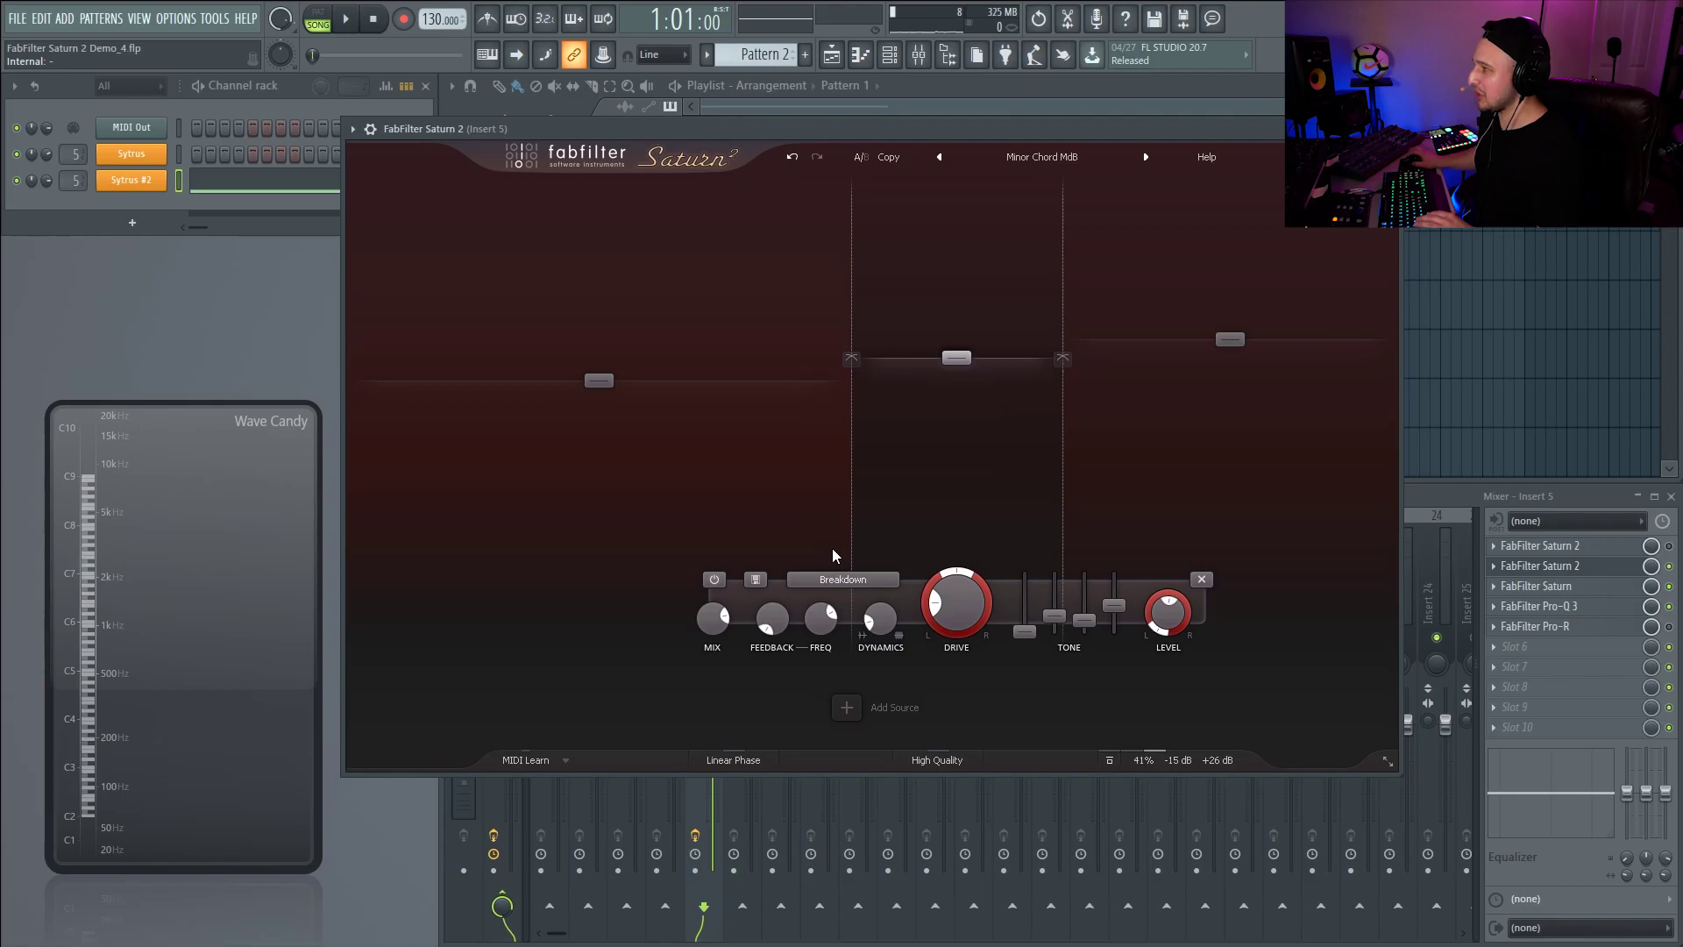
pyautogui.press('space')
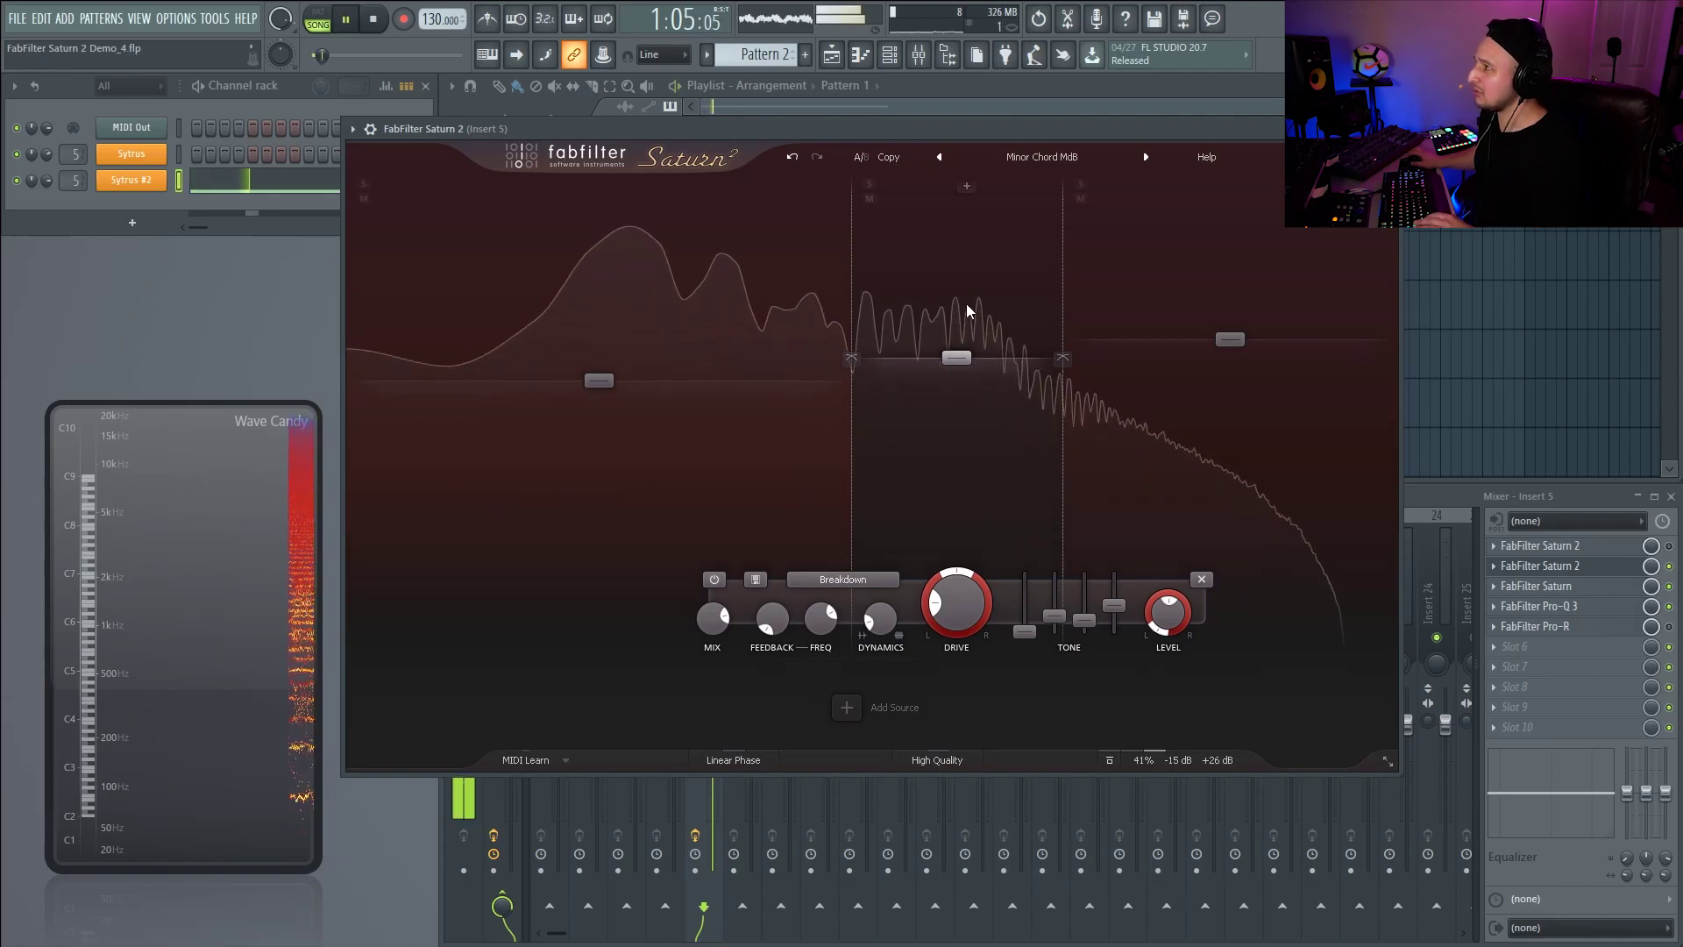
pyautogui.click(942, 156)
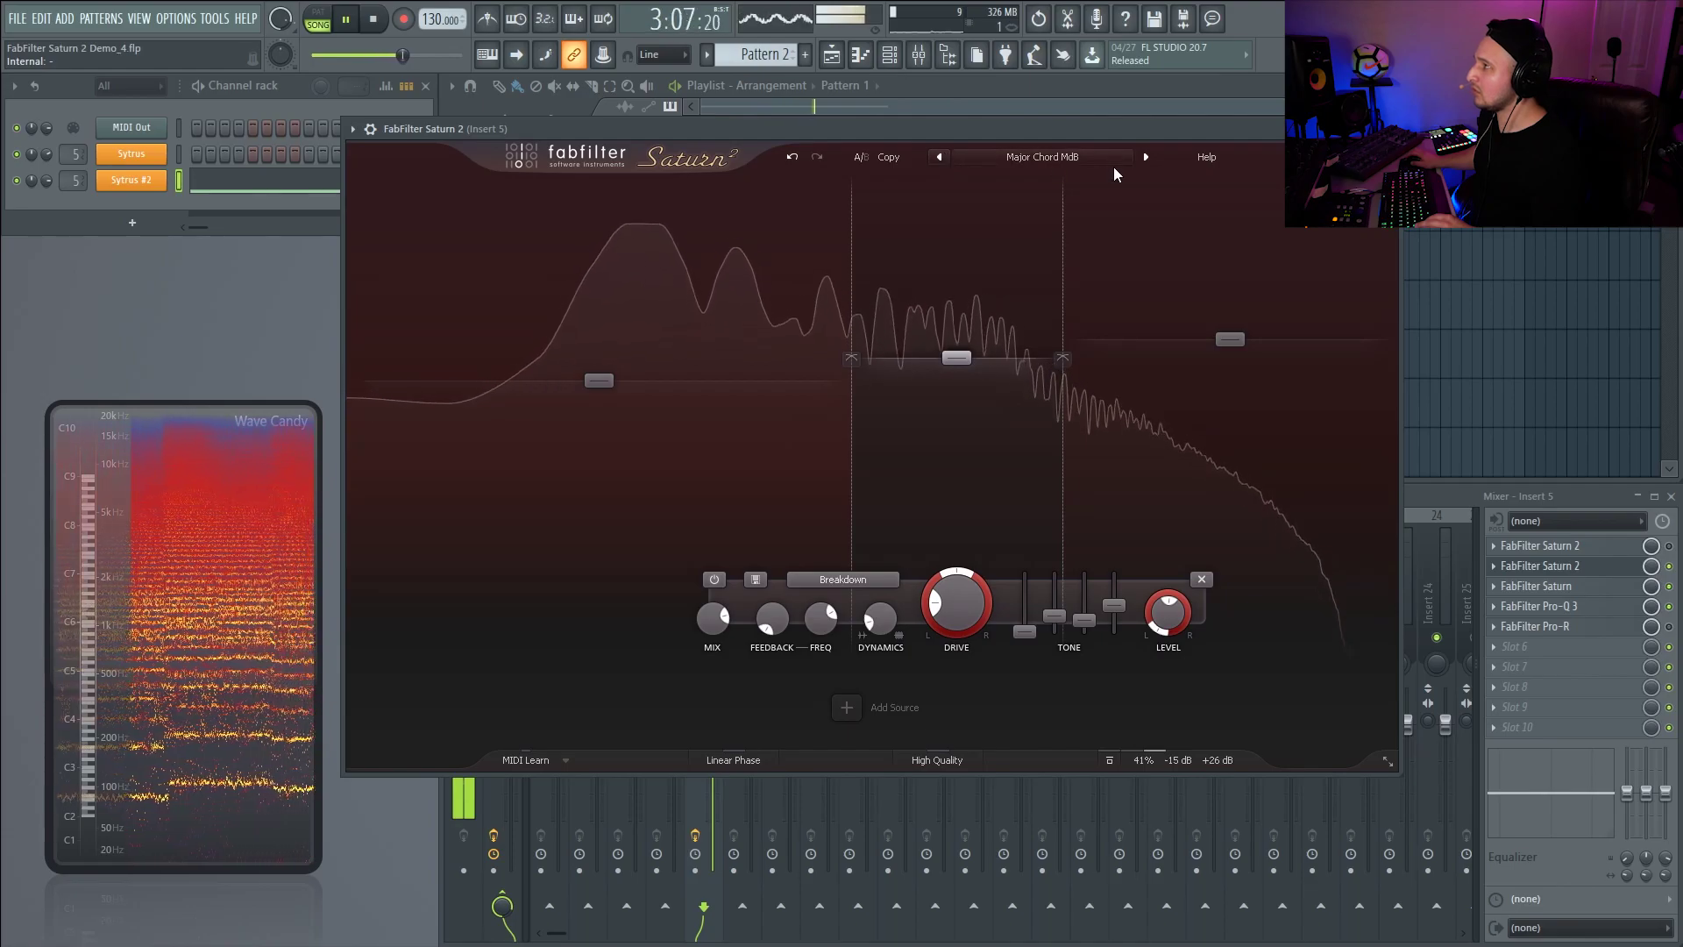
pyautogui.click(1146, 157)
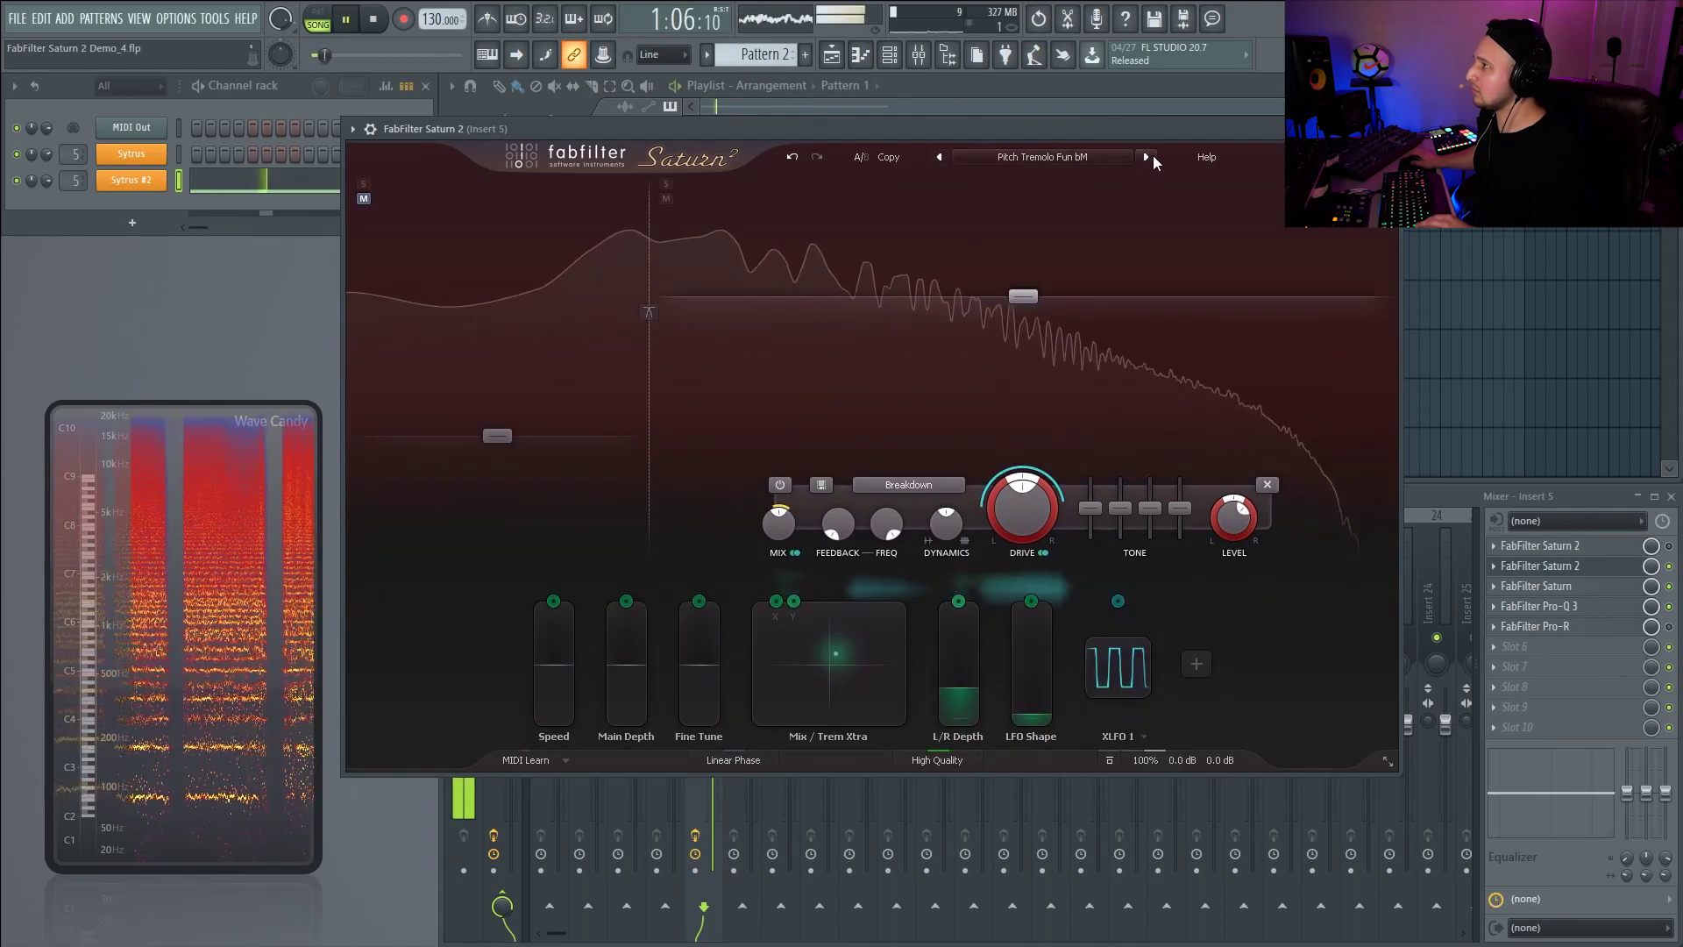
pyautogui.click(1146, 156)
pyautogui.click(940, 156)
pyautogui.press('space')
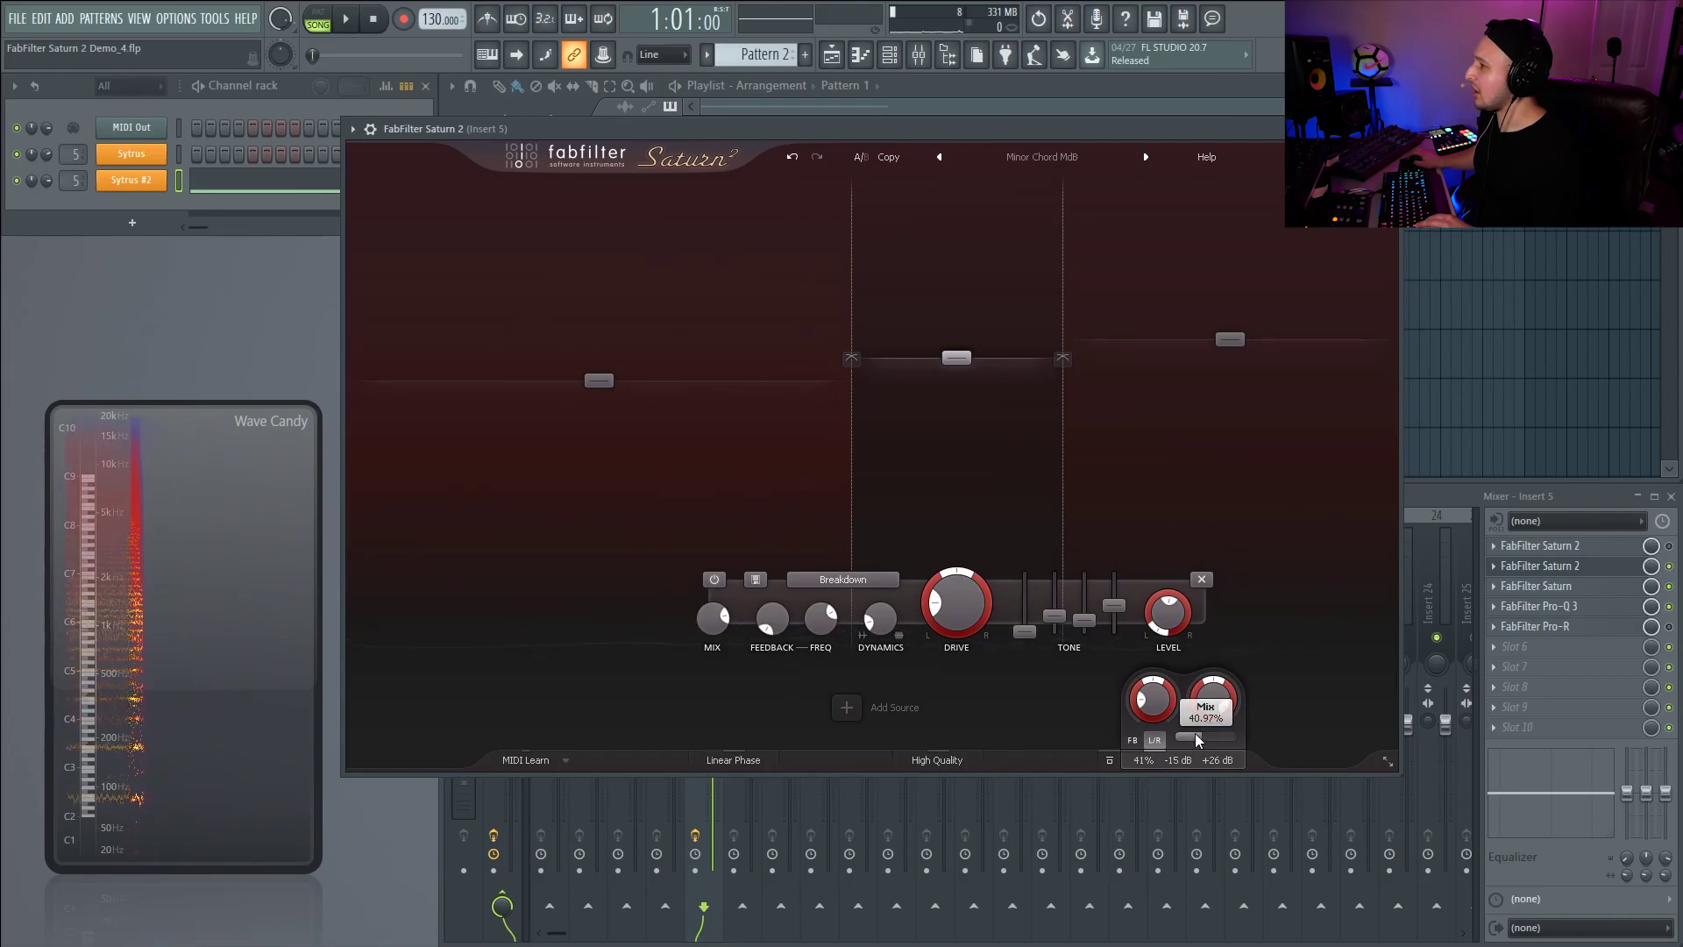
# - Raise the global output mix to 100% while playing the pattern
pyautogui.press('space')
pyautogui.moveTo(1197, 739); pyautogui.dragTo(1315, 735)
pyautogui.press('space')
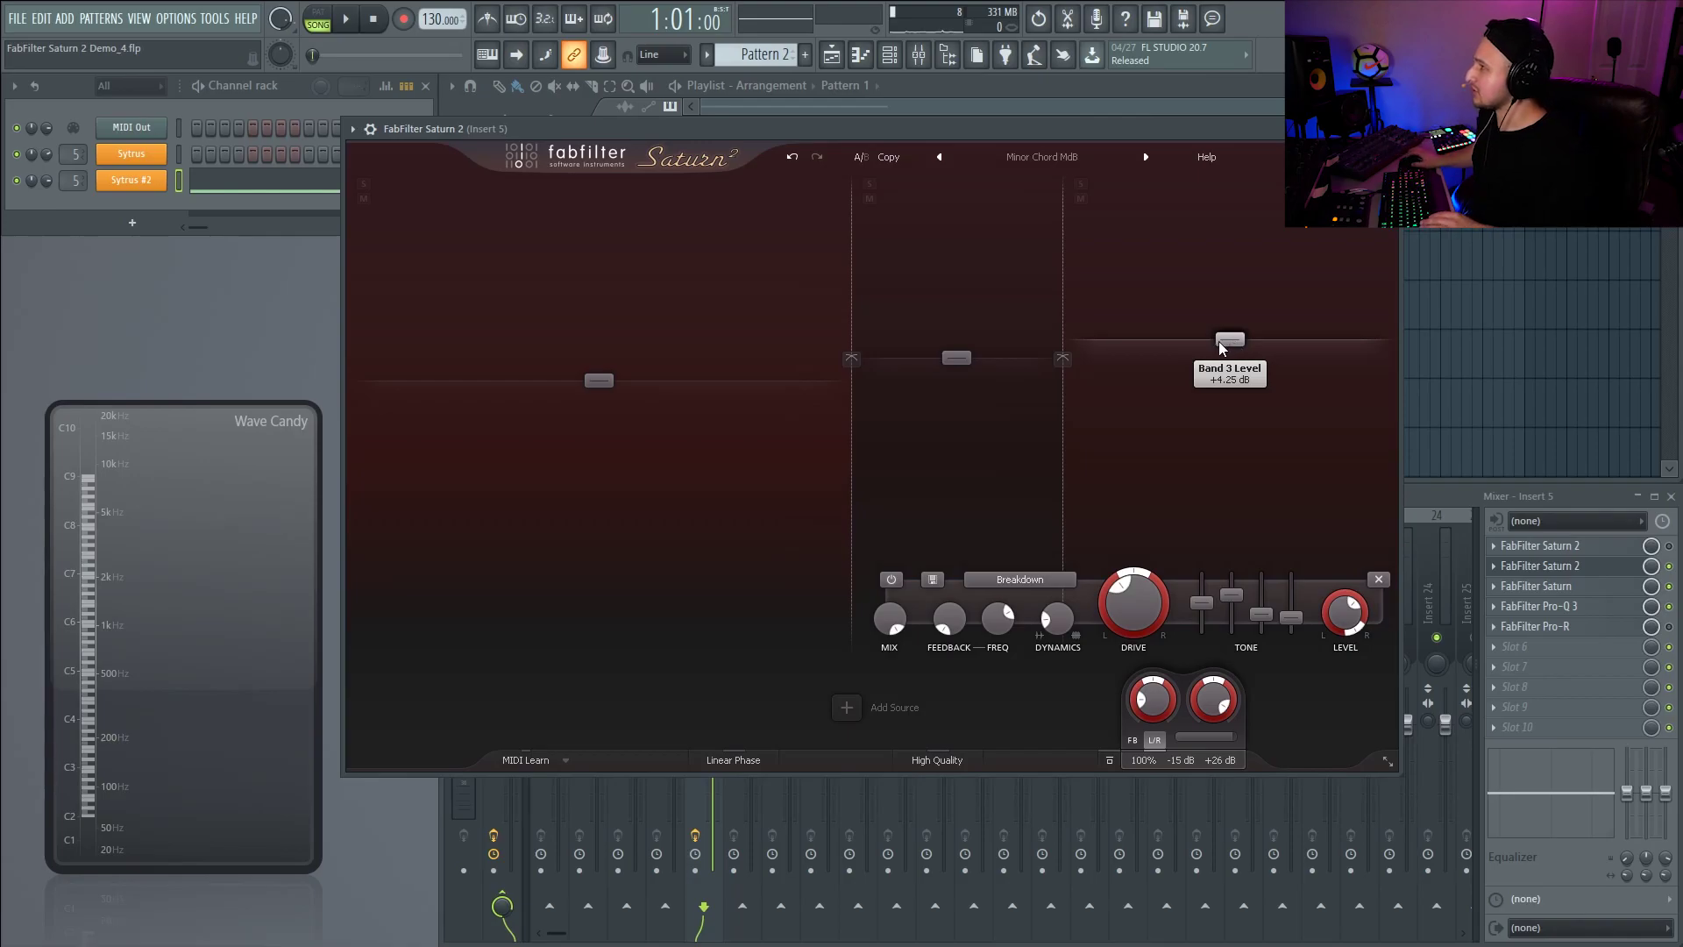
# - Add an XLFO modulation source synced to 1/2 and adjust its glide to give a square wave
pyautogui.moveTo(526, 439)
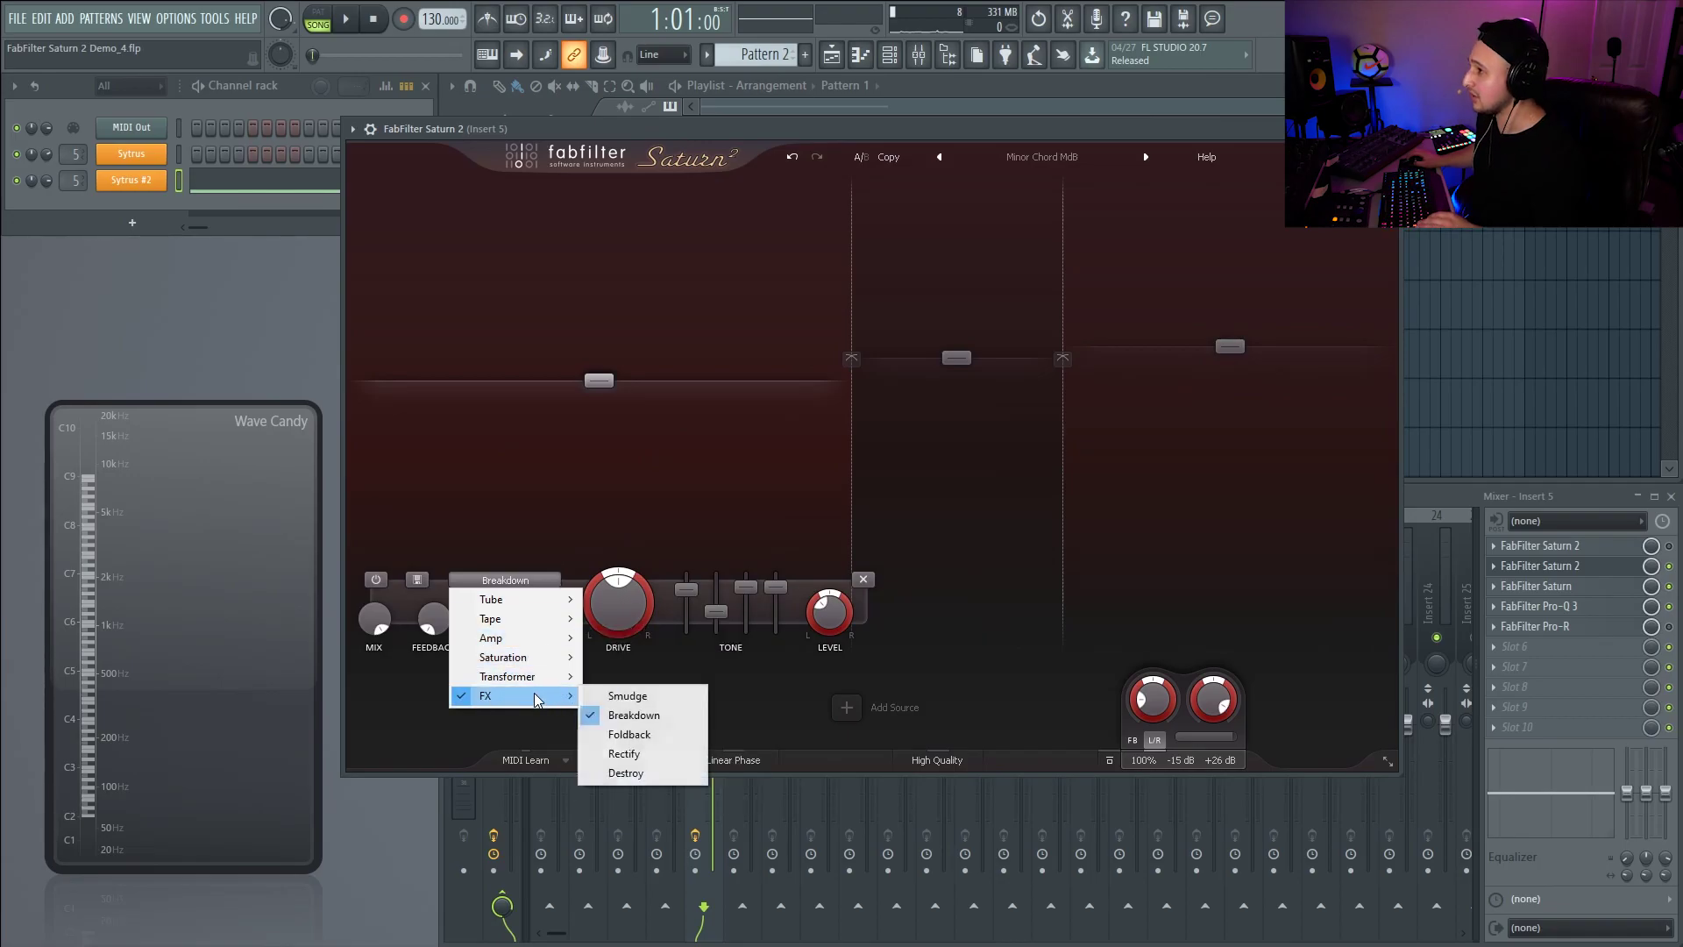
pyautogui.click(923, 719)
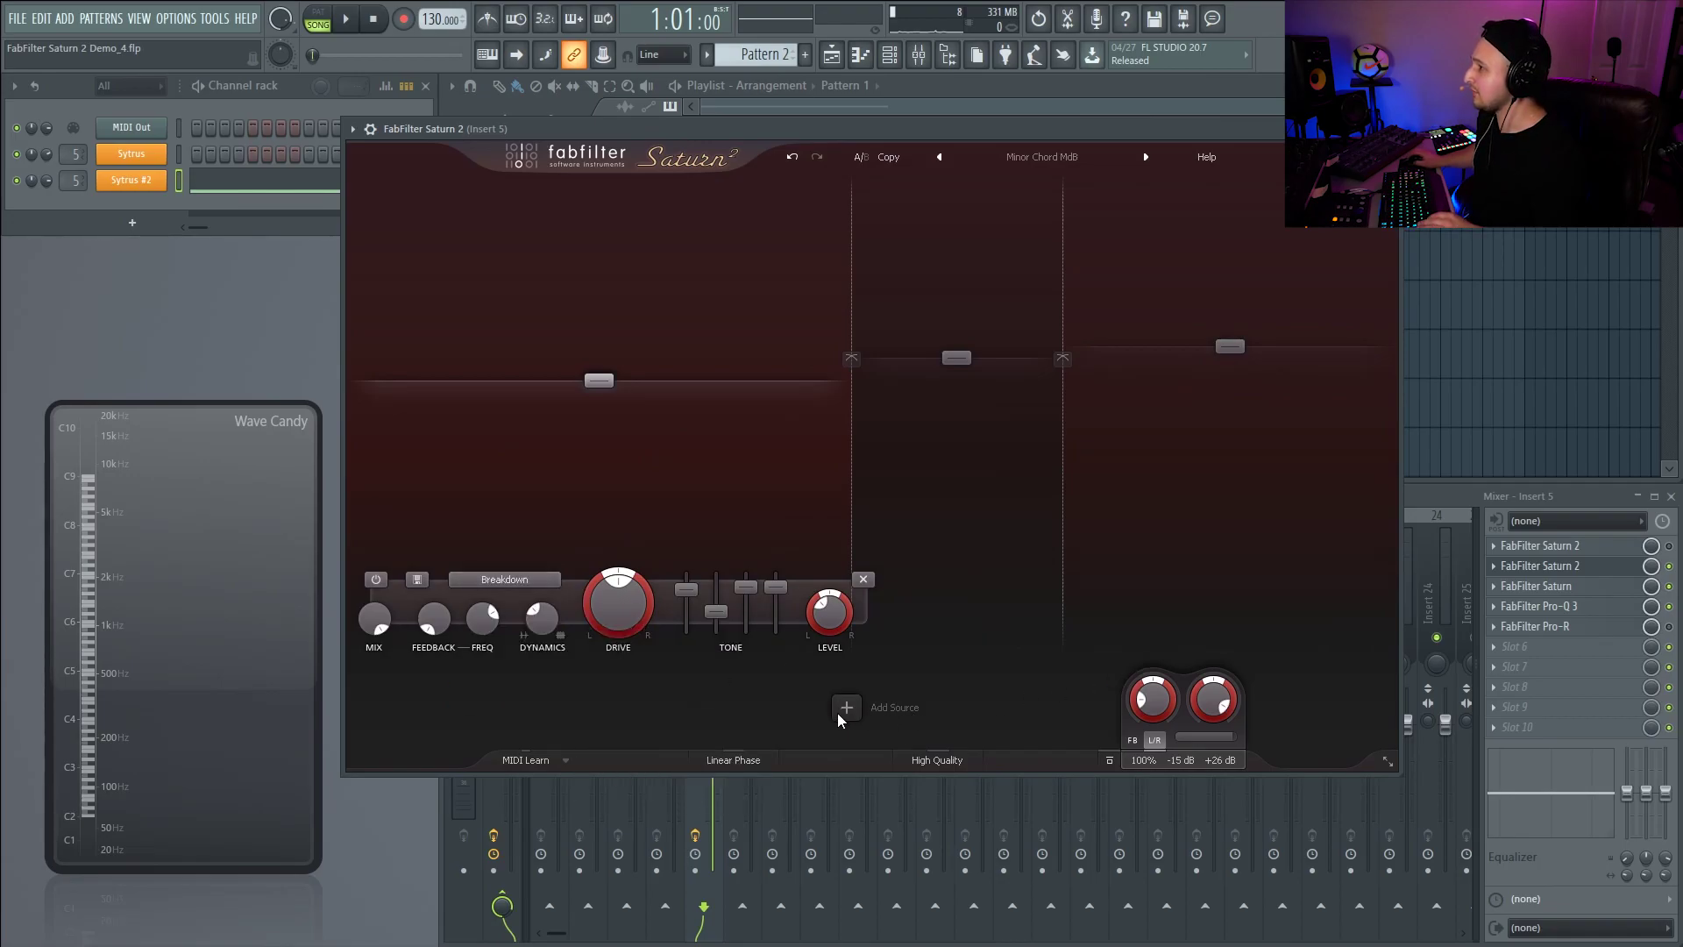
pyautogui.click(847, 708)
pyautogui.click(880, 778)
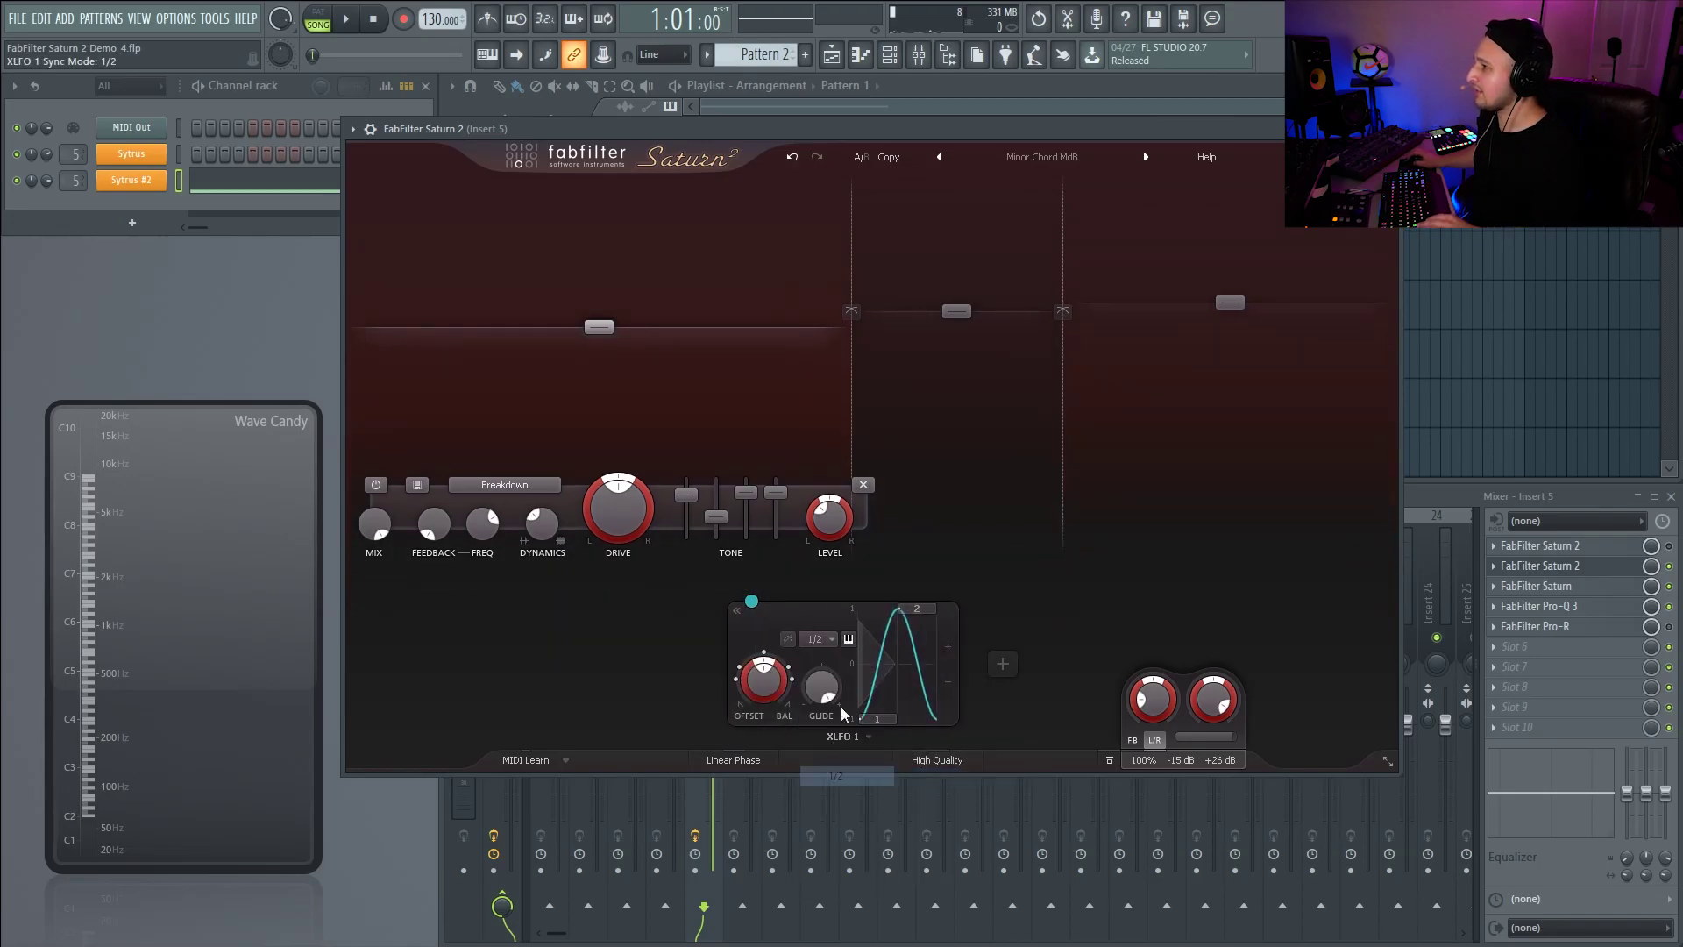
pyautogui.moveTo(817, 700); pyautogui.dragTo(821, 723)
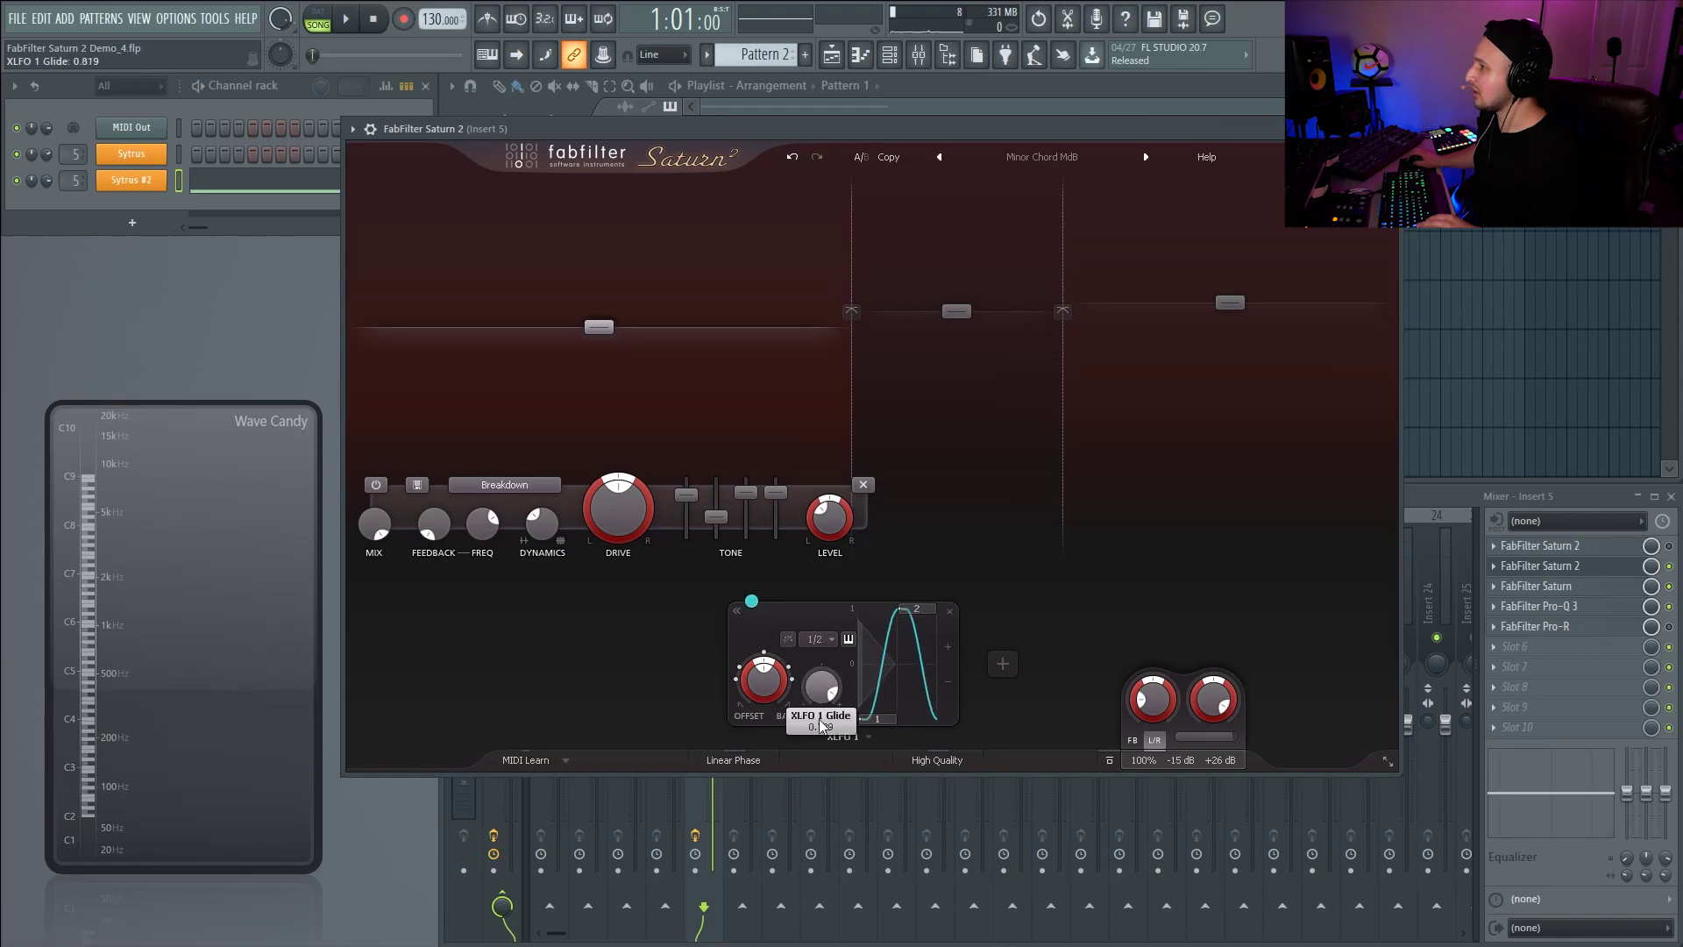
pyautogui.moveTo(826, 806); pyautogui.dragTo(829, 818)
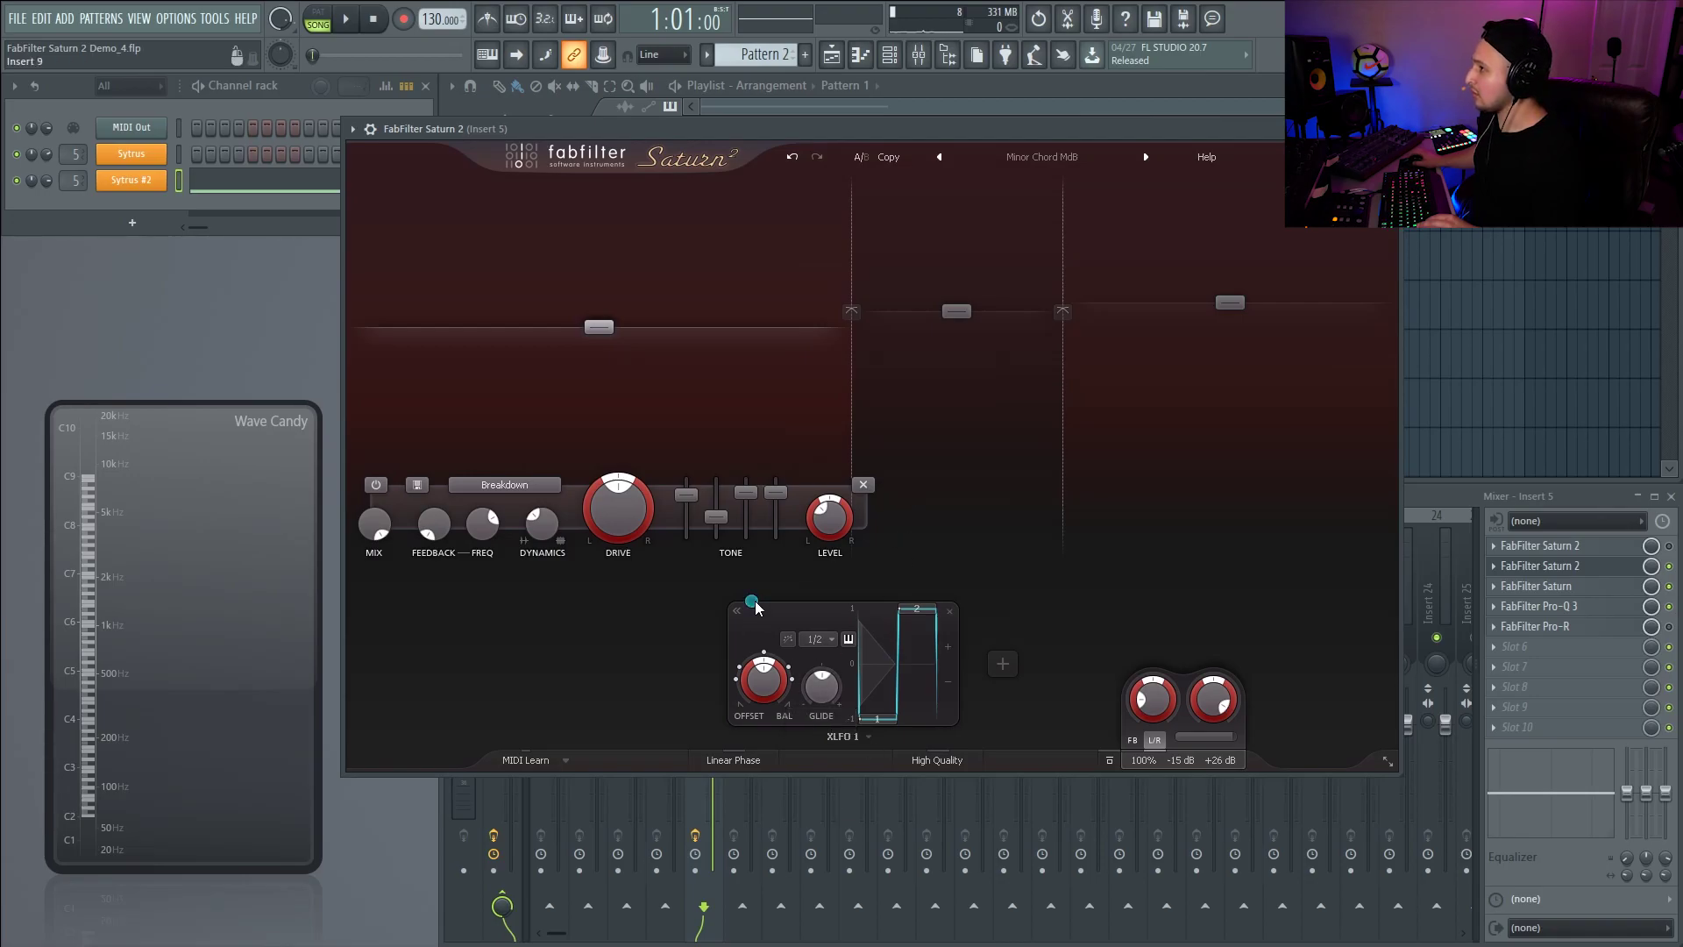
# - Assign XLFO 1 to the band 1 drive, lower the drive, and increase the modulation amount
pyautogui.moveTo(755, 604); pyautogui.dragTo(1263, 481)
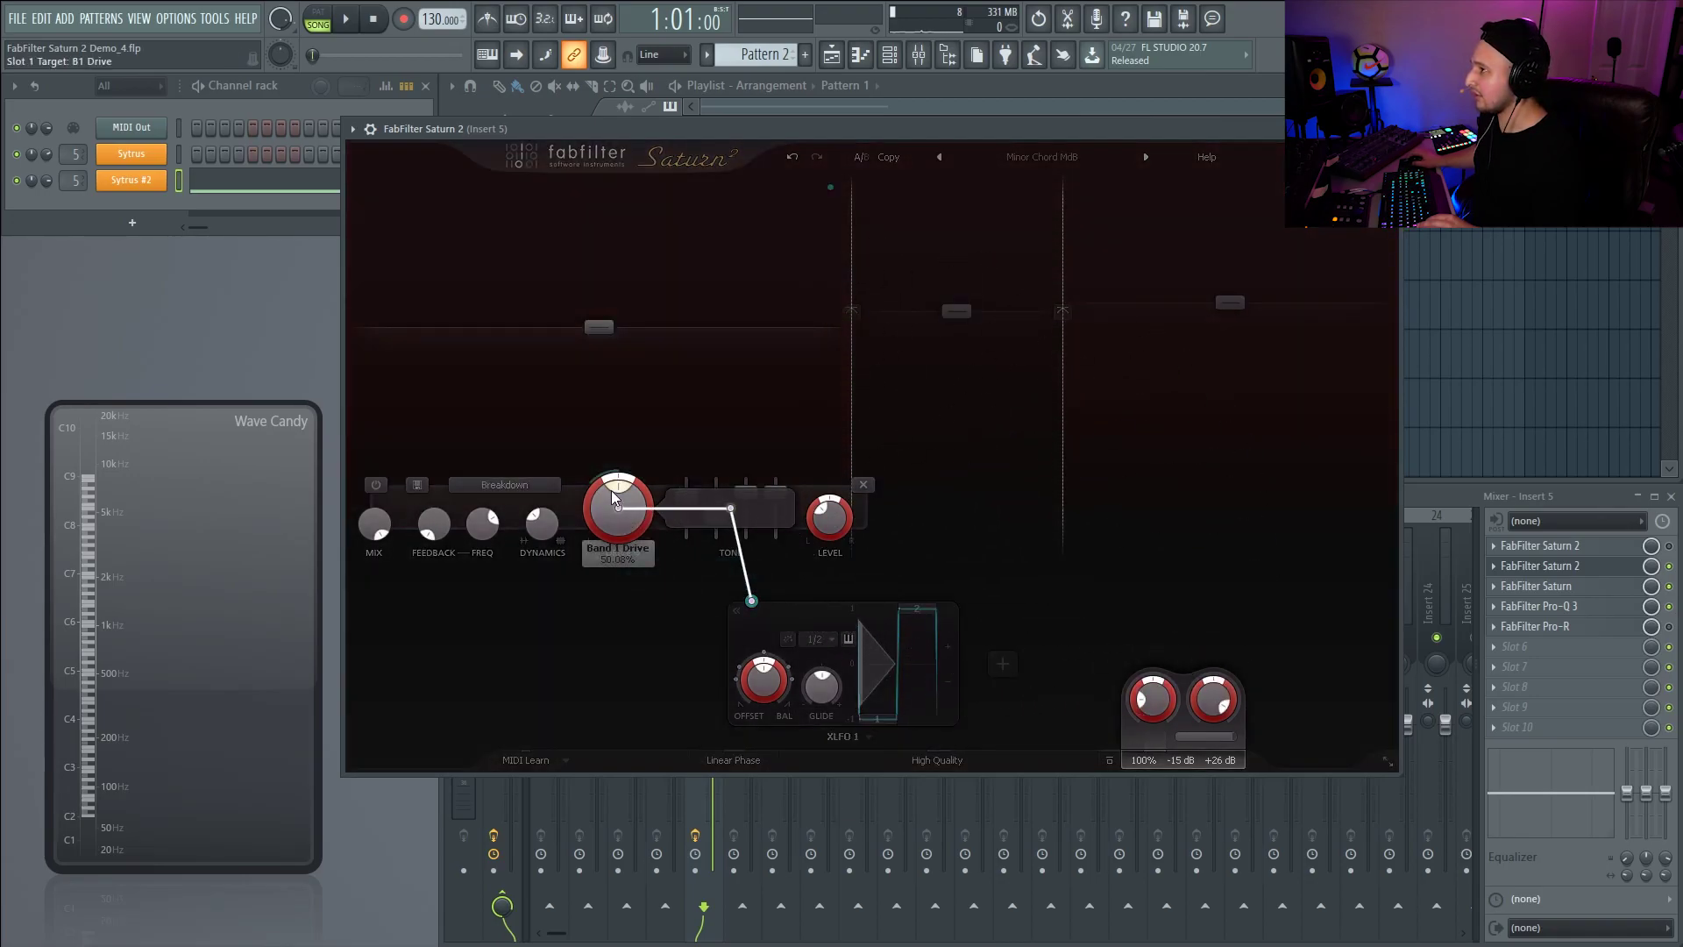
pyautogui.moveTo(612, 491); pyautogui.dragTo(612, 497)
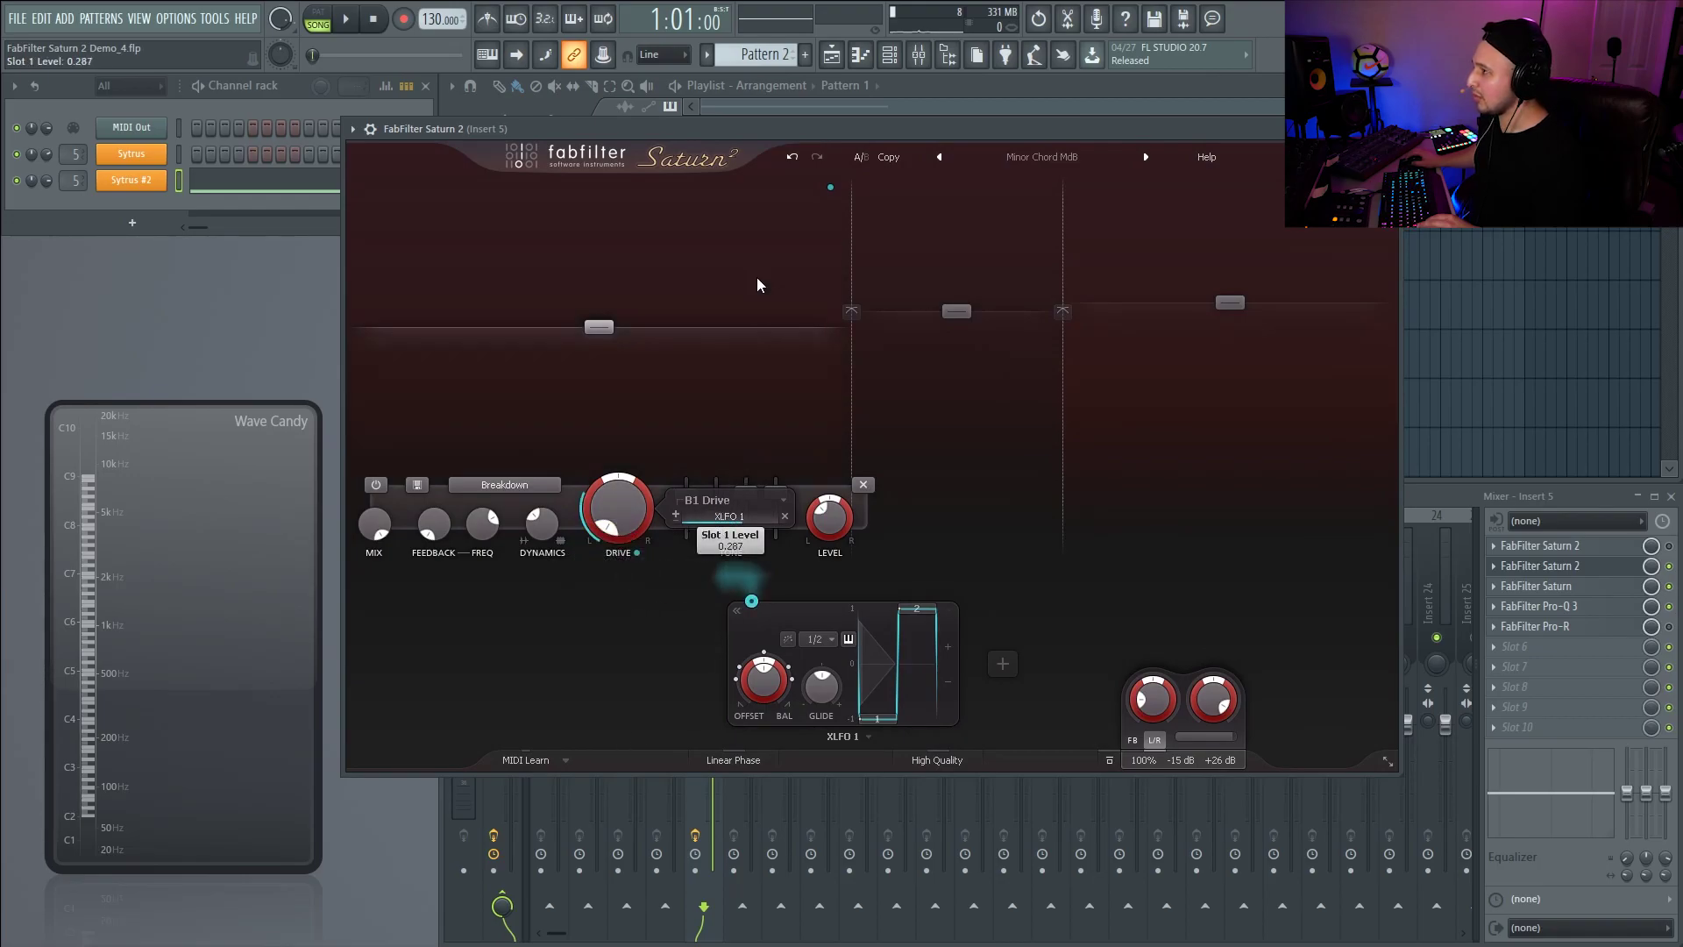
pyautogui.moveTo(730, 516); pyautogui.dragTo(731, 516)
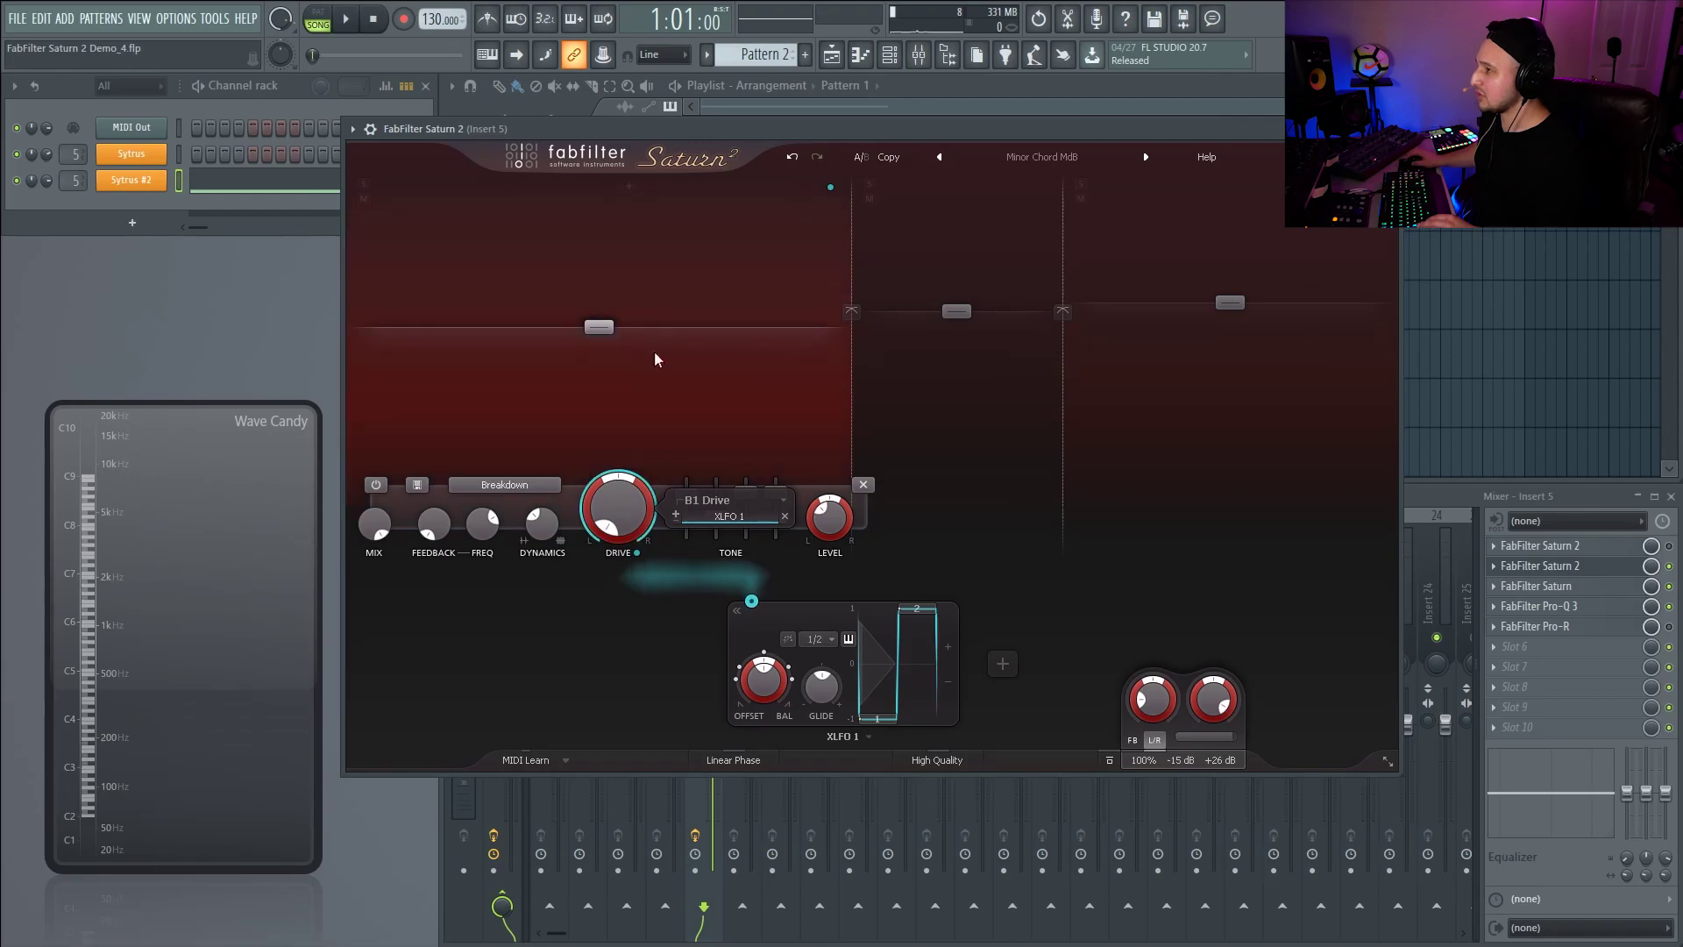
# - Invert the XLFO 1 modulation of the band 1 drive and play the pattern to hear the difference
pyautogui.press('space')
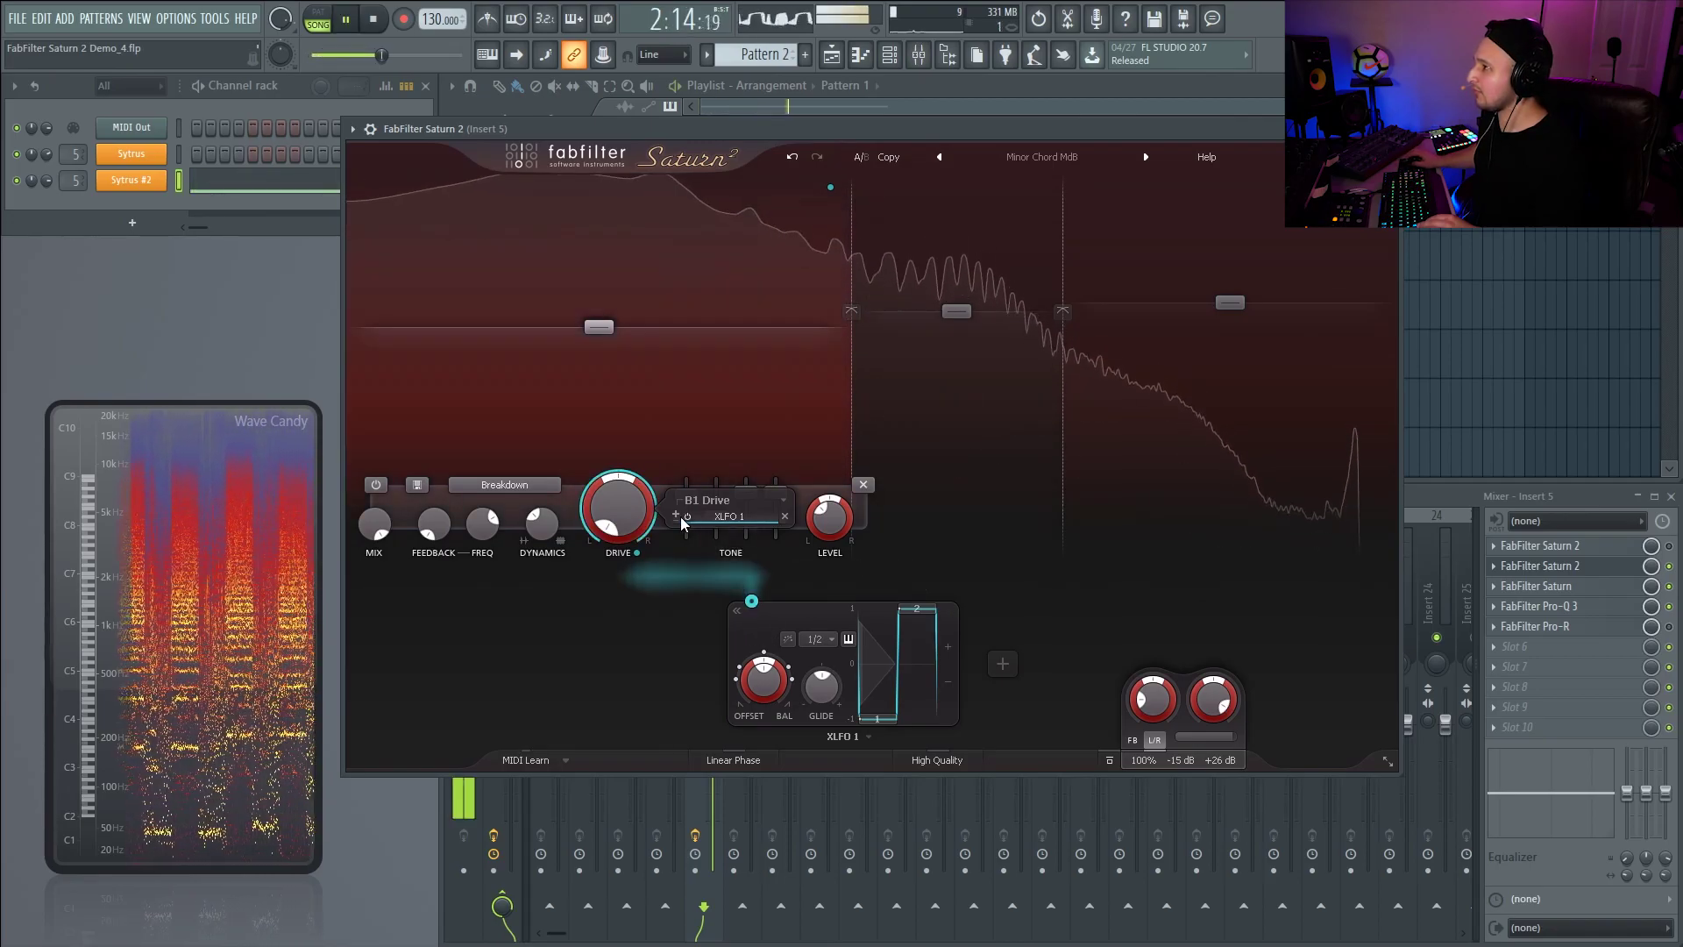
pyautogui.press('space')
pyautogui.click(676, 515)
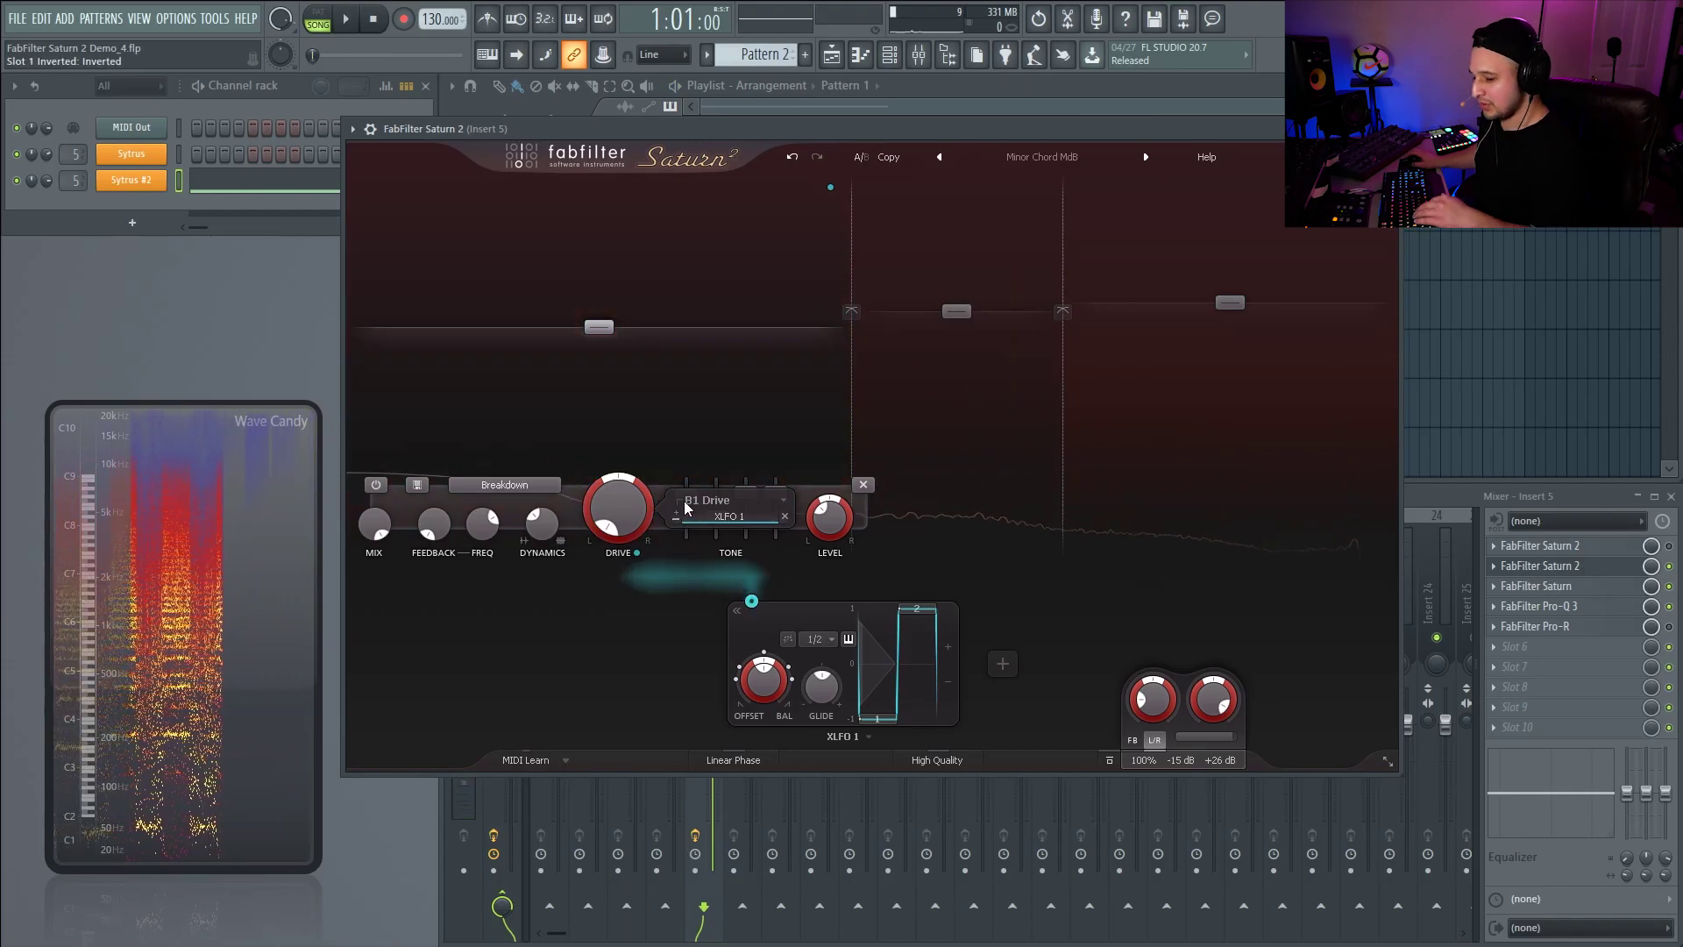
pyautogui.press('space')
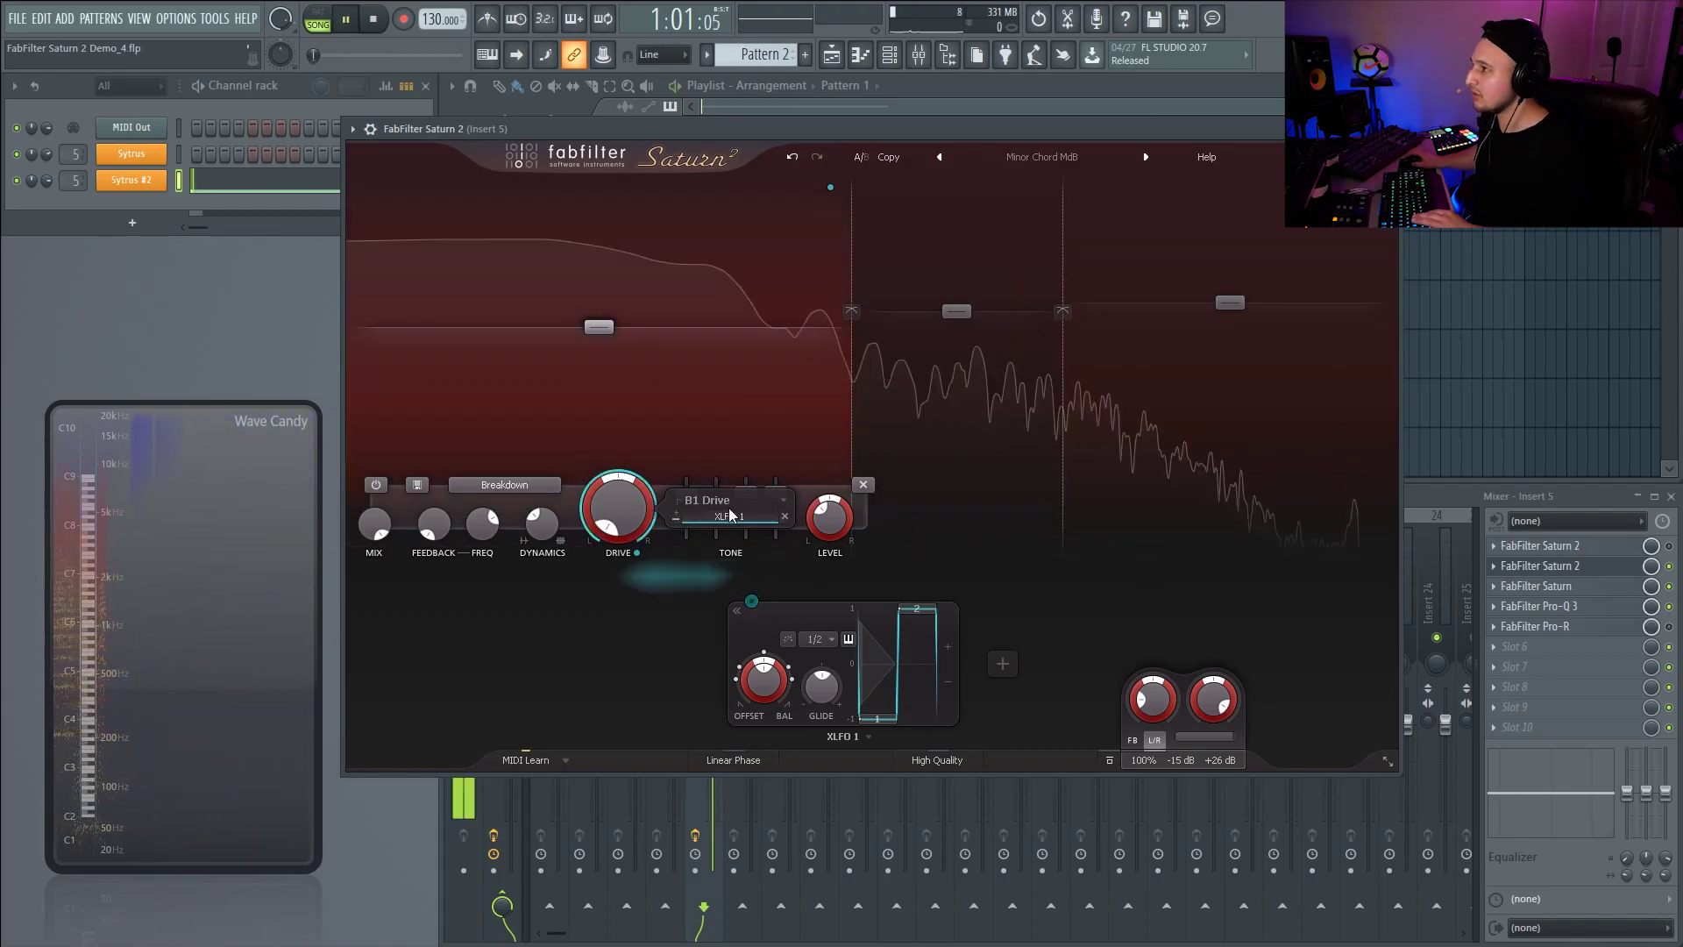
# - Lower the band 1 level and set the band 1 crossover frequency to 145.94 Hz, auditioning the result
pyautogui.moveTo(606, 329); pyautogui.dragTo(617, 351)
pyautogui.press('space')
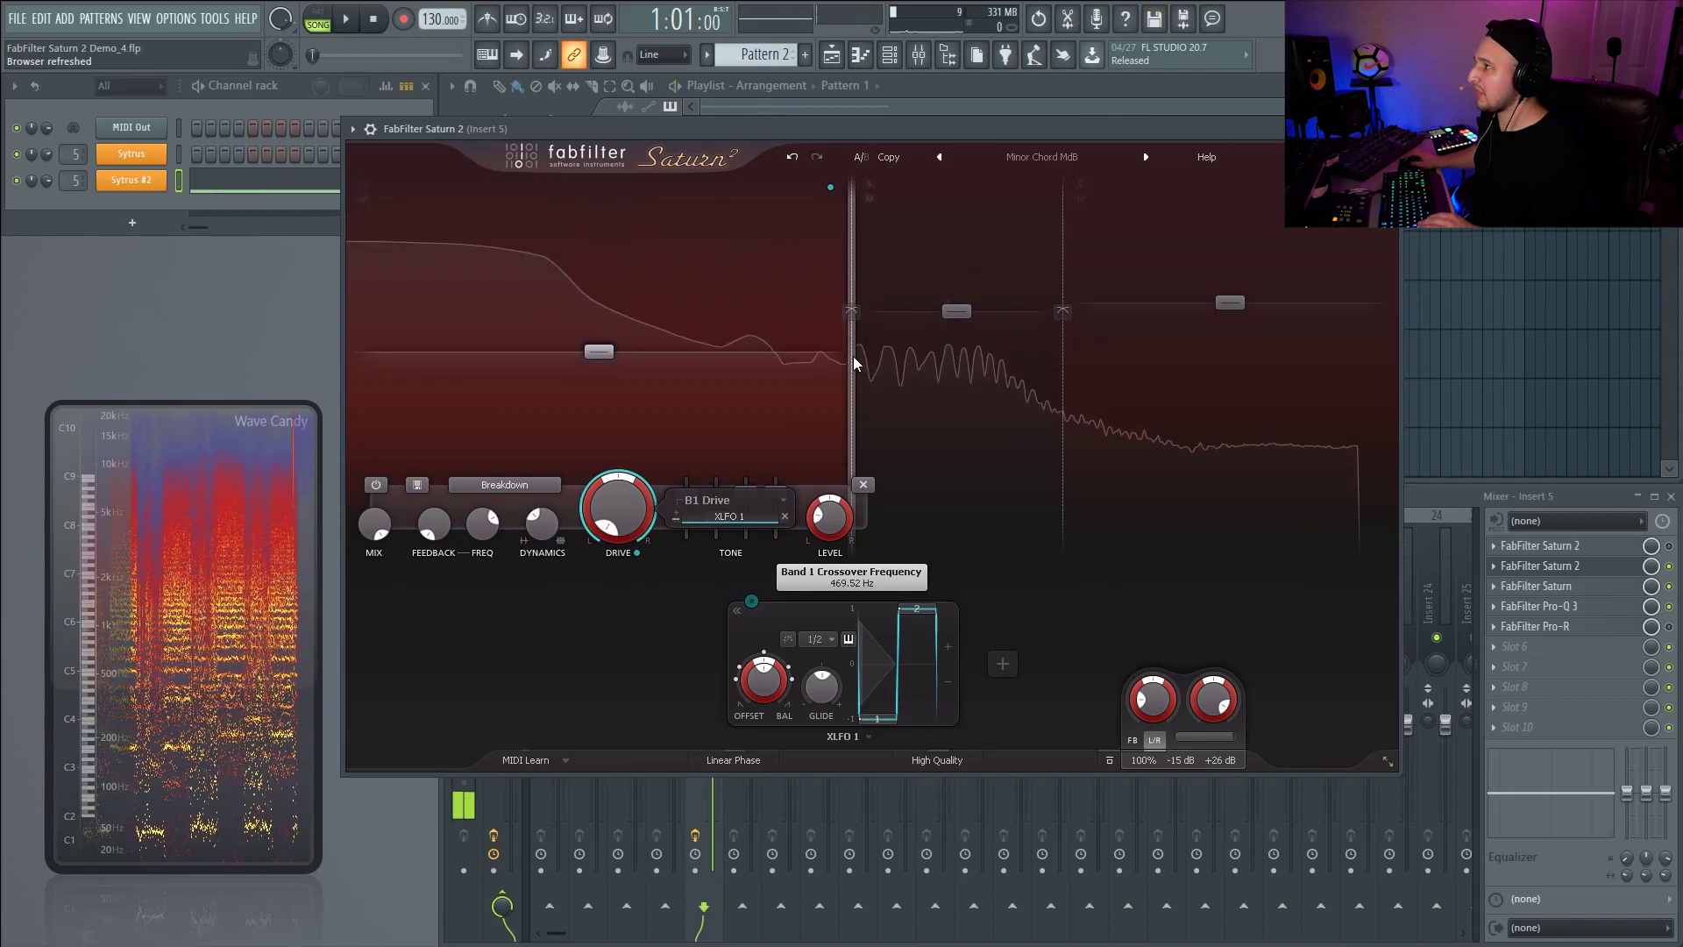
pyautogui.moveTo(853, 356); pyautogui.dragTo(700, 322)
pyautogui.press('space')
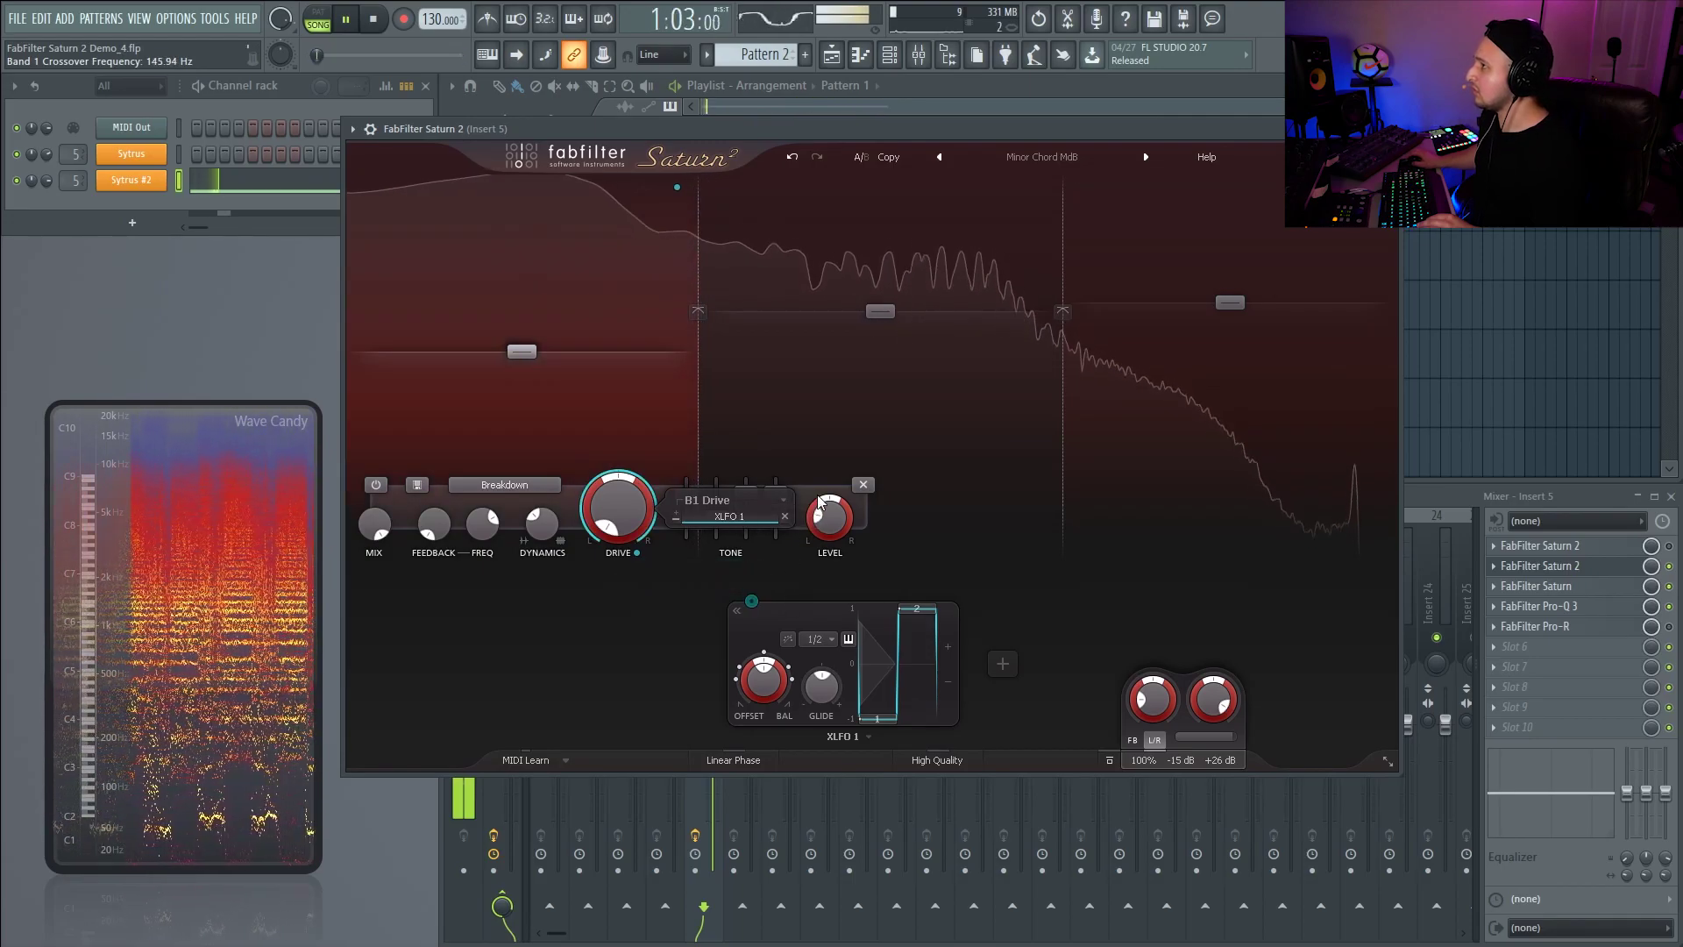
pyautogui.press('space')
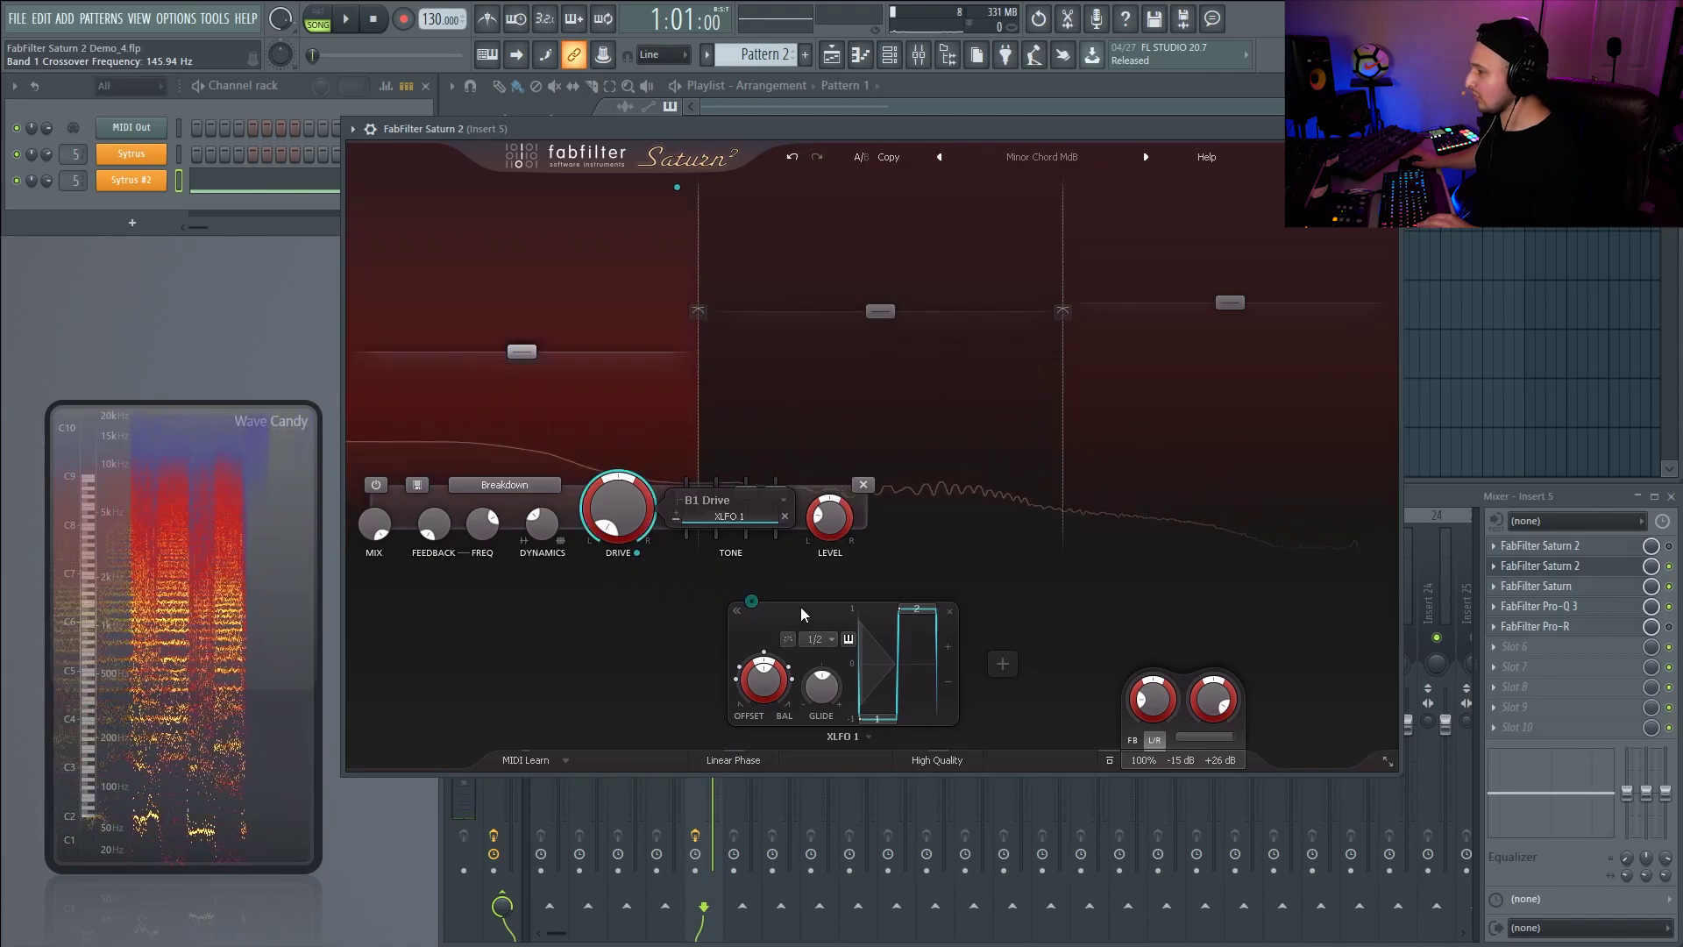
# - Assign XLFO 1 to the band 1 mid tone and set the modulation amount to 0.279 during playback
pyautogui.moveTo(781, 496)
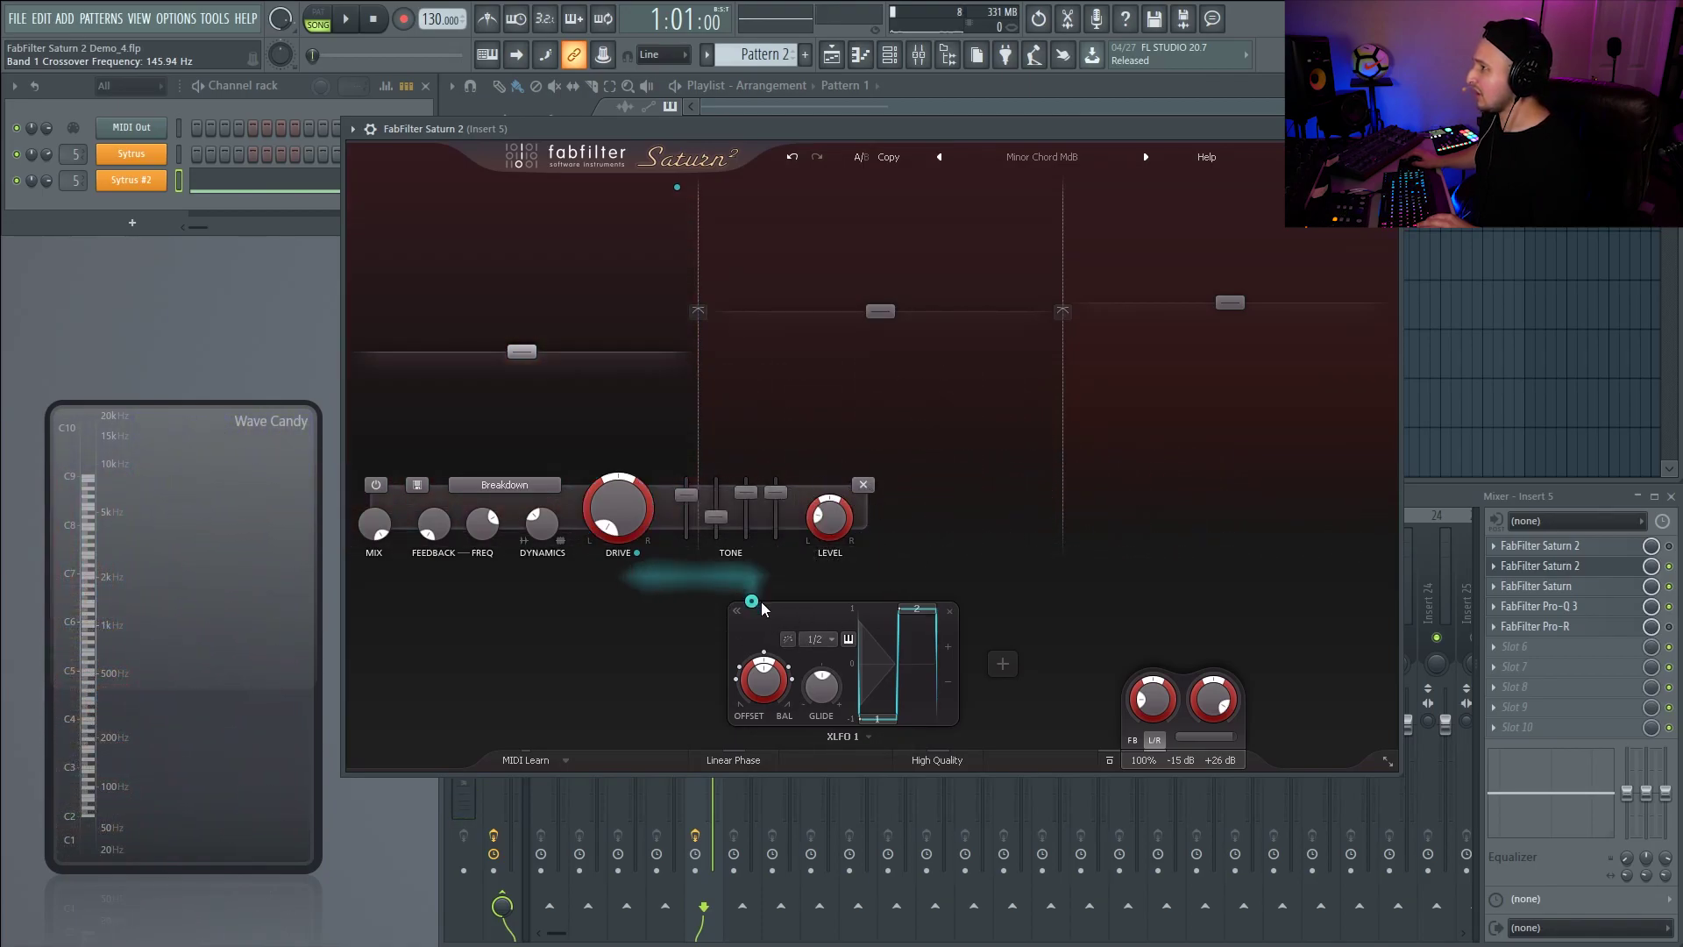
pyautogui.moveTo(752, 601); pyautogui.dragTo(776, 524)
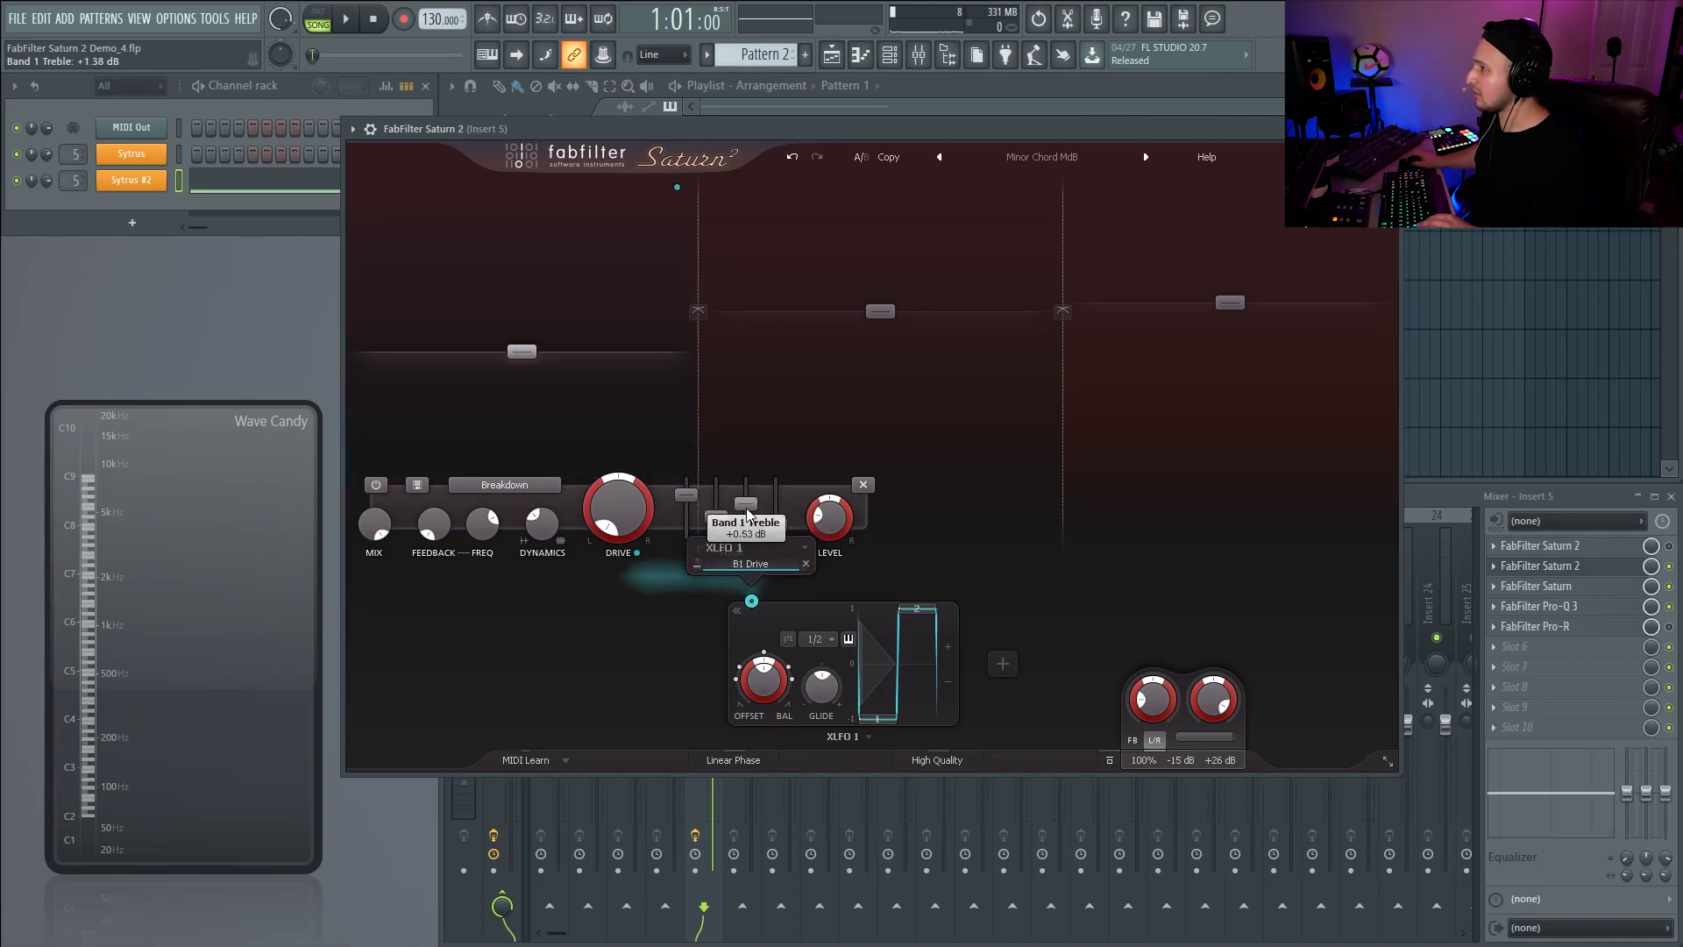
pyautogui.moveTo(752, 601); pyautogui.dragTo(792, 439)
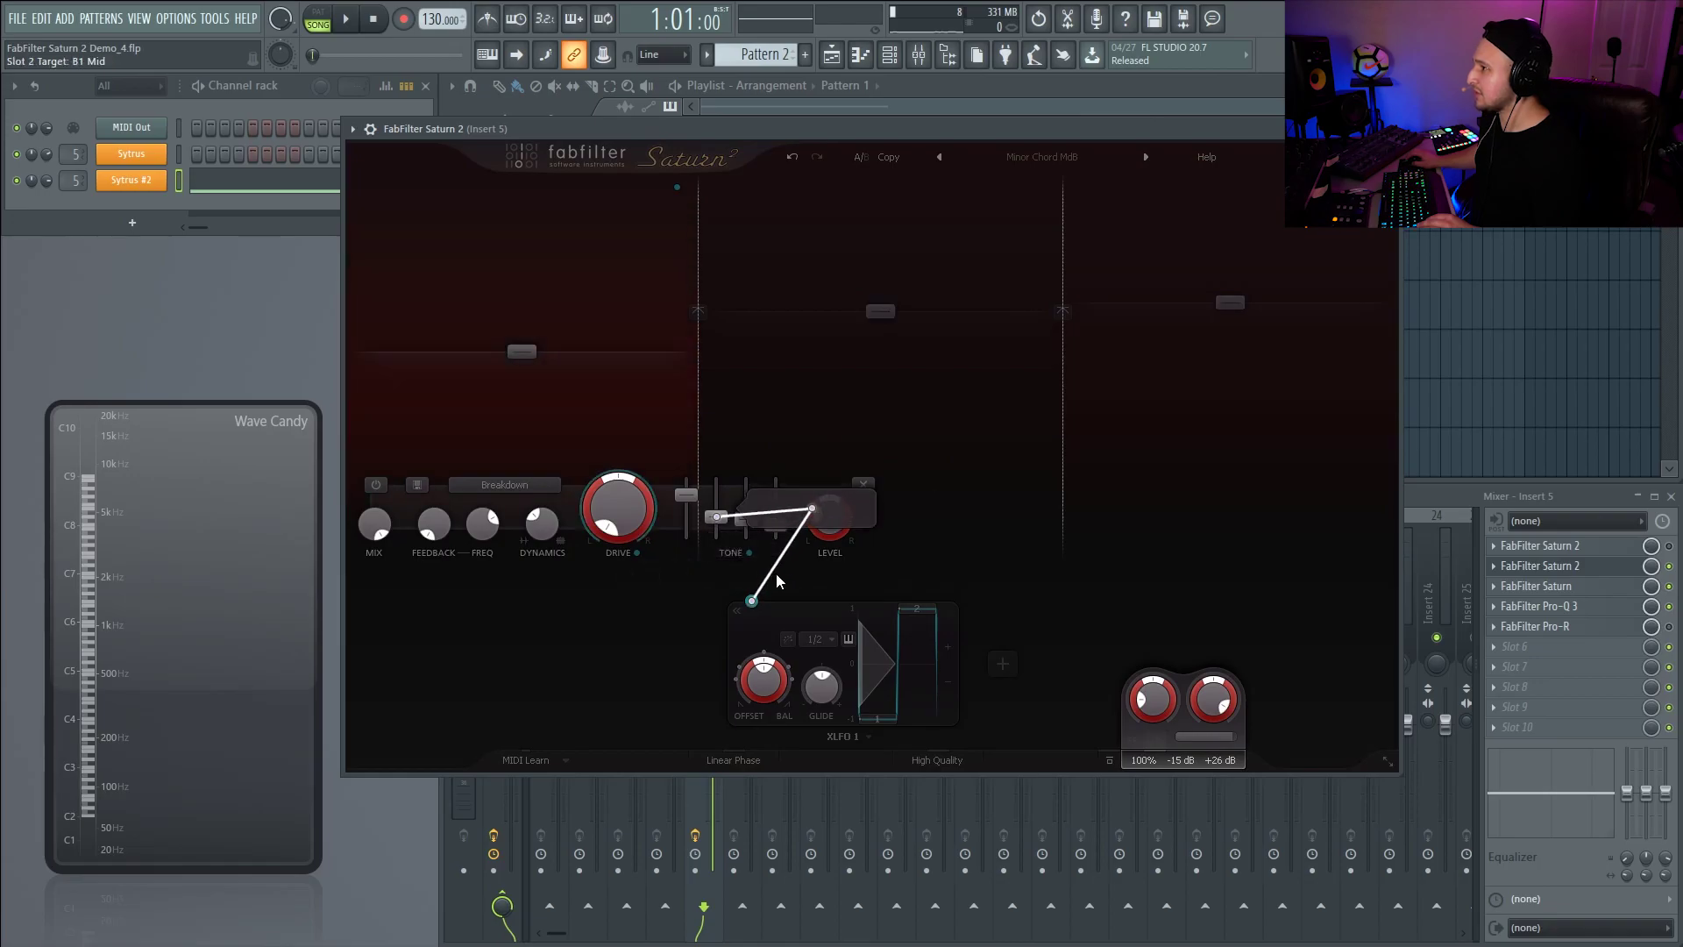
pyautogui.moveTo(777, 579); pyautogui.dragTo(813, 515)
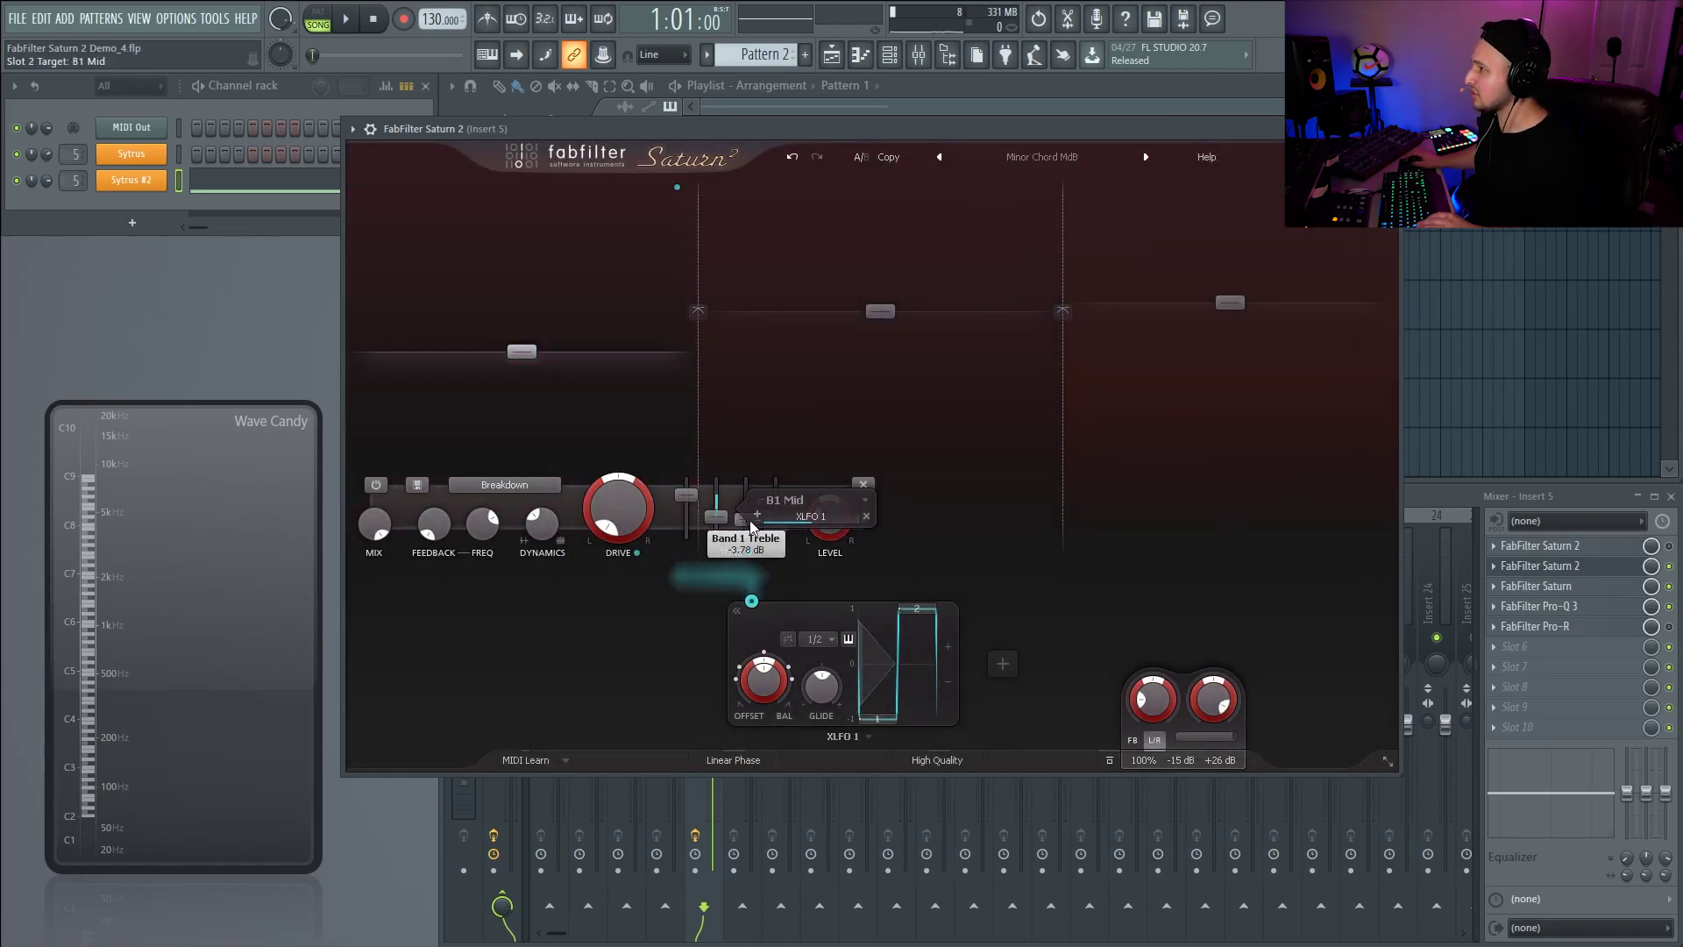
pyautogui.moveTo(812, 526); pyautogui.dragTo(819, 527)
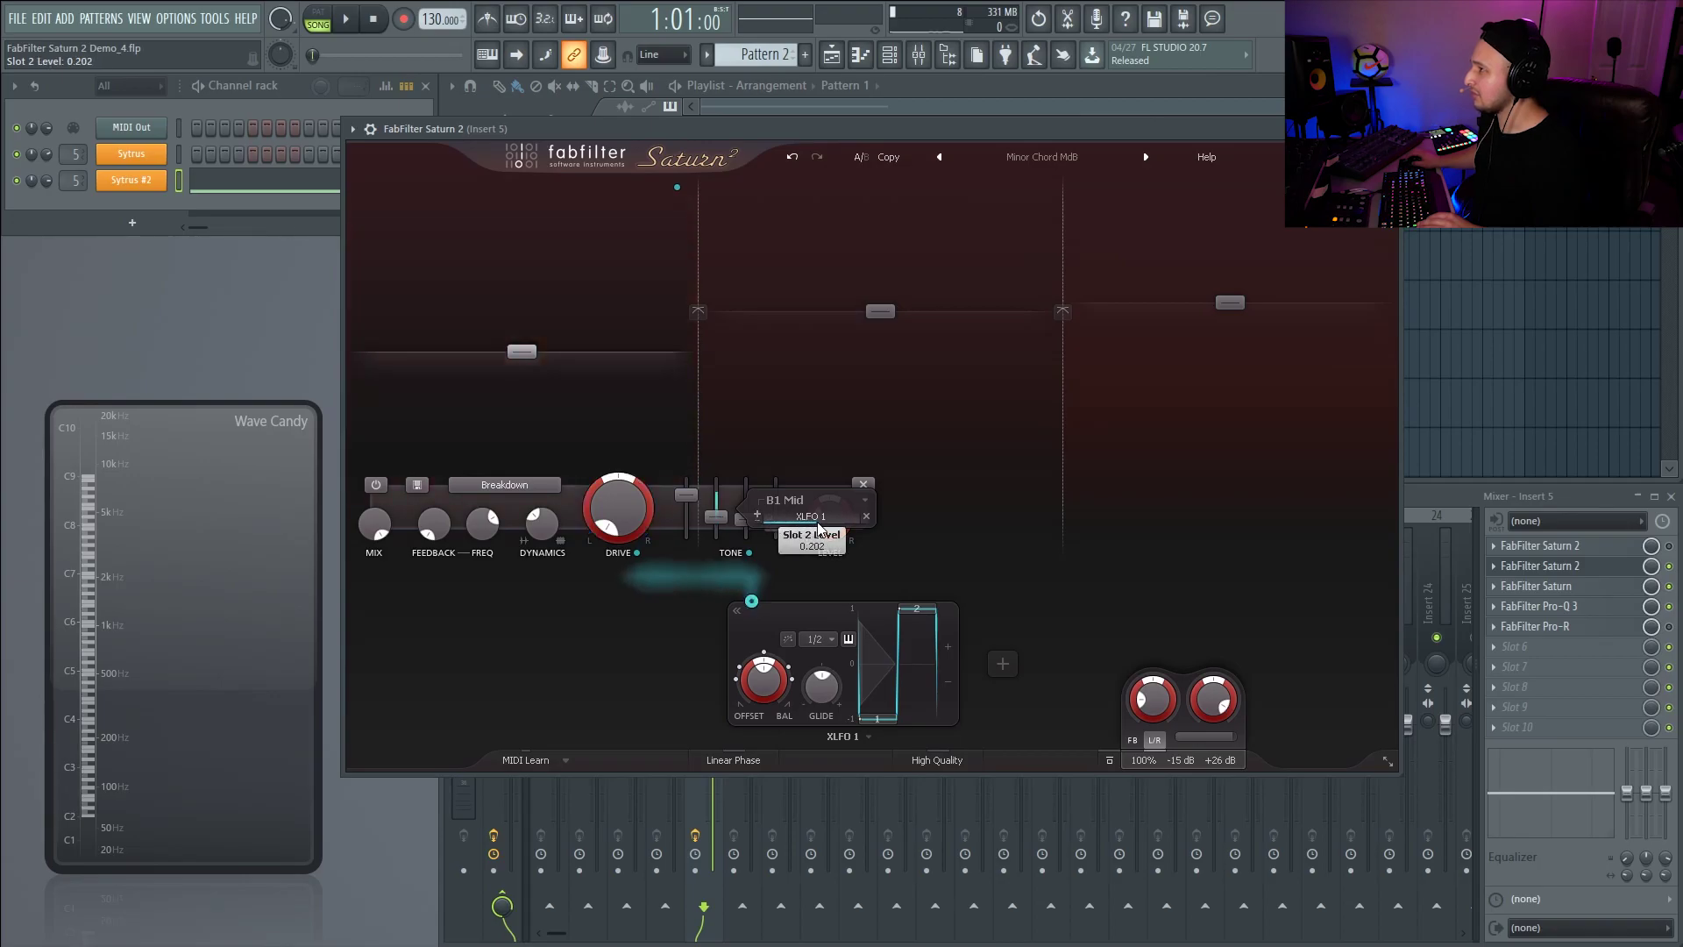
pyautogui.press('space')
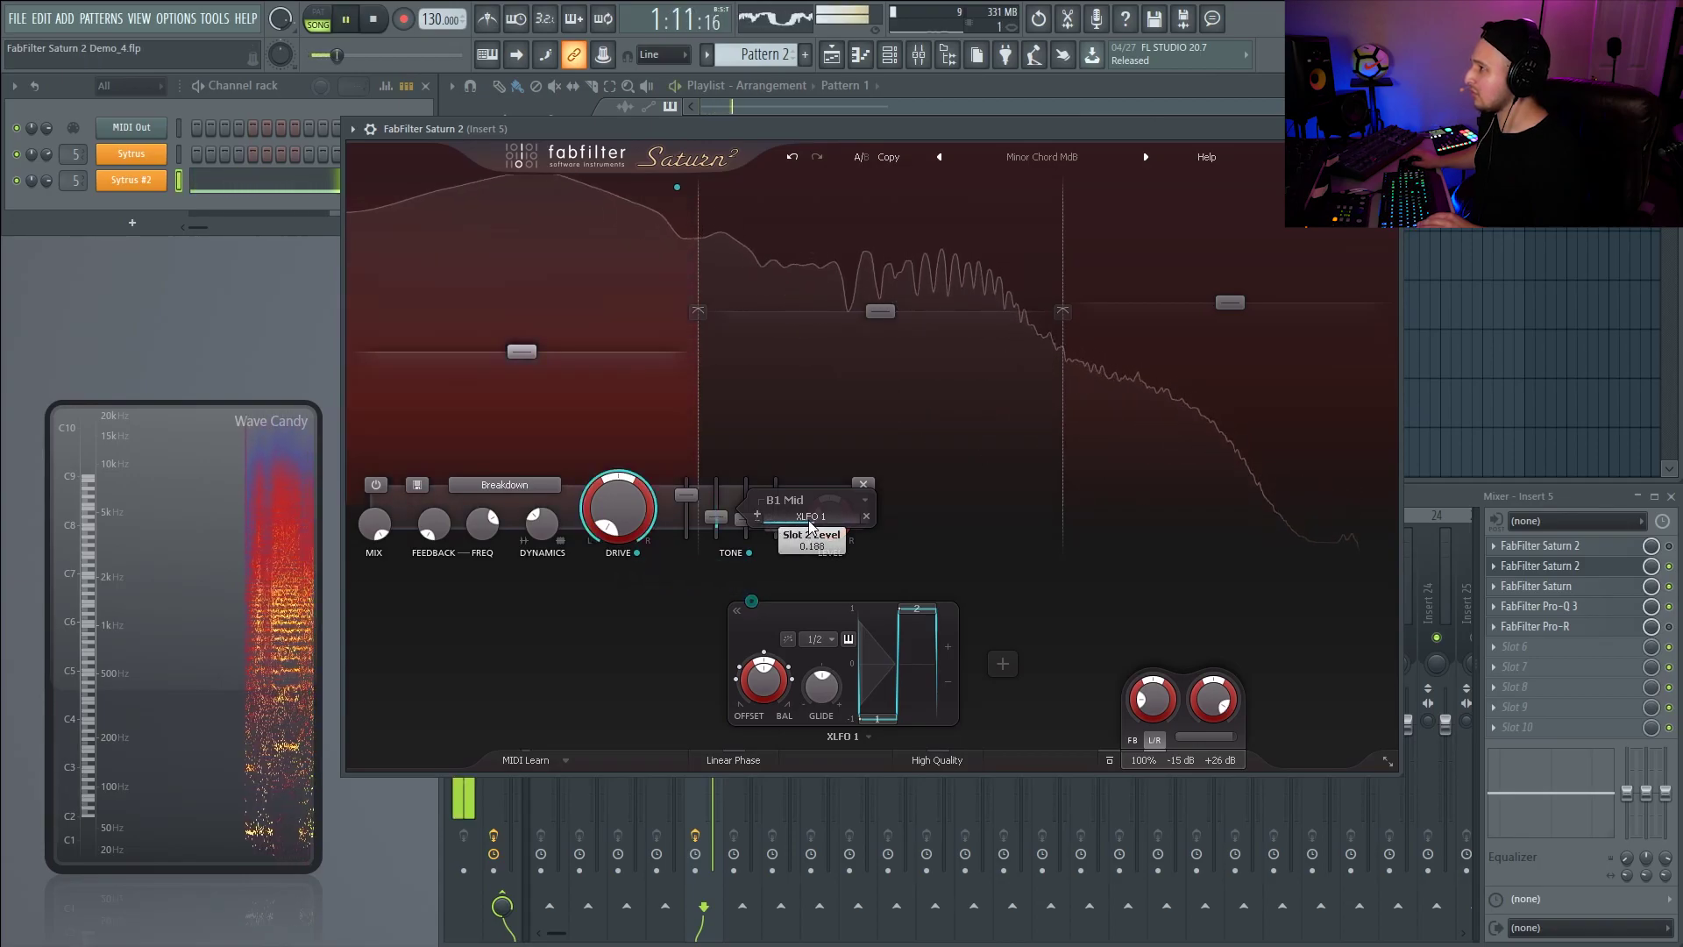
pyautogui.moveTo(810, 526); pyautogui.dragTo(843, 516)
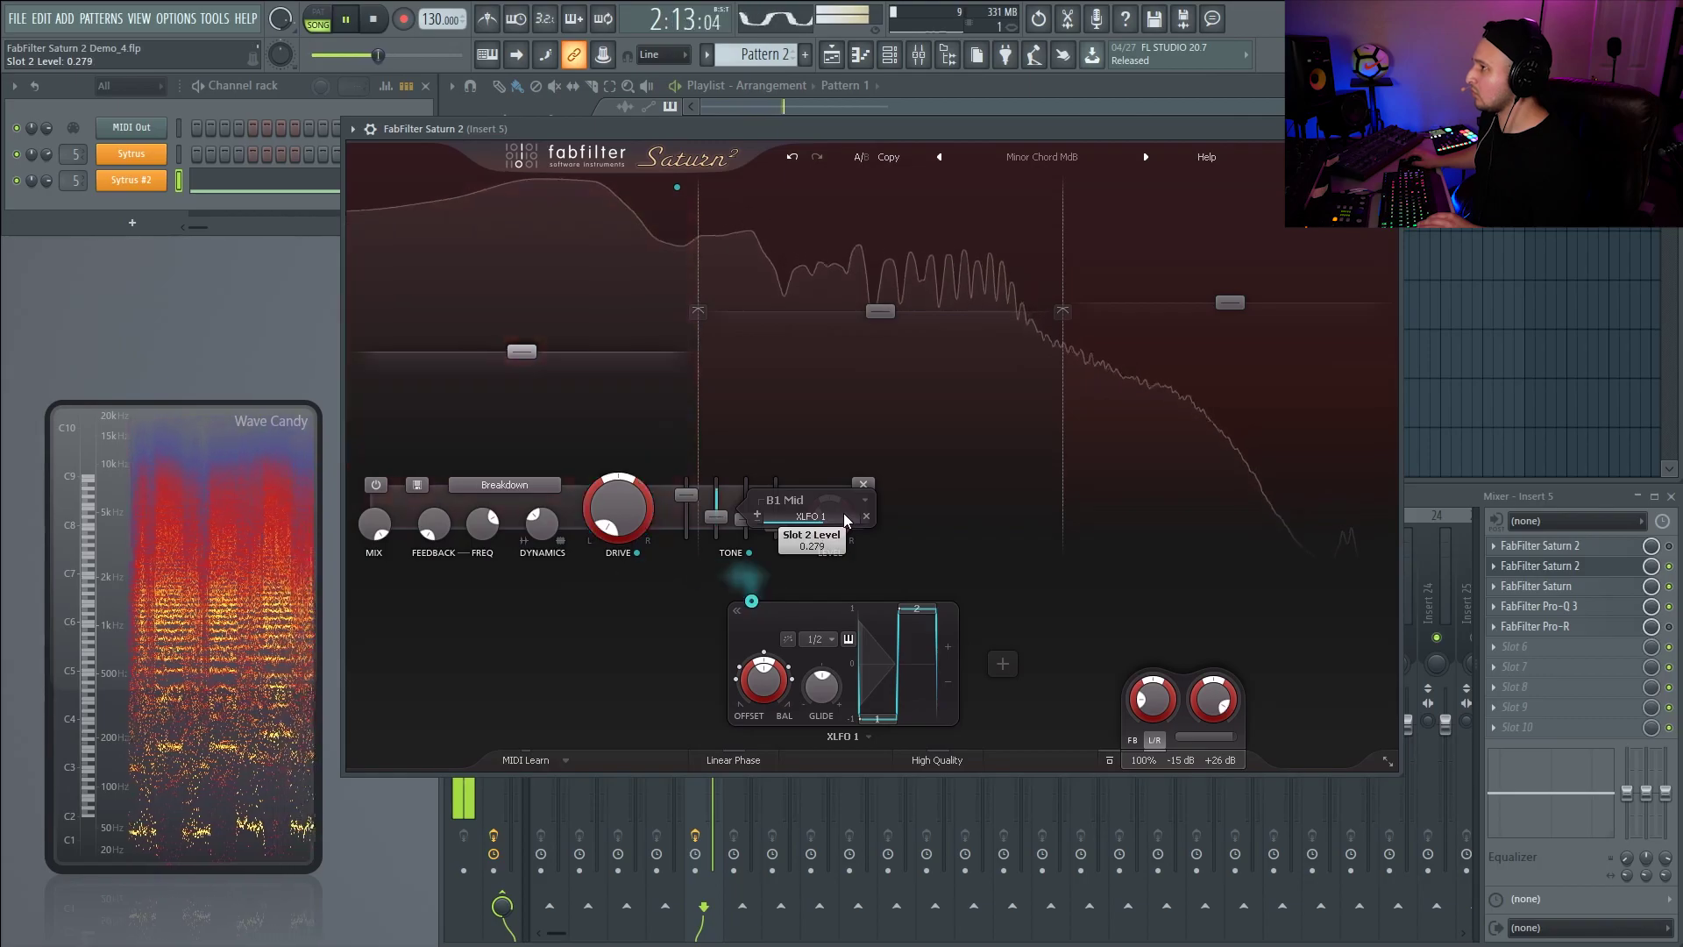
pyautogui.press('space')
# - Set the band 1 crossover frequency to 172.45 Hz and slightly lower the band 3 level
pyautogui.moveTo(698, 331); pyautogui.dragTo(719, 332)
pyautogui.click(879, 387)
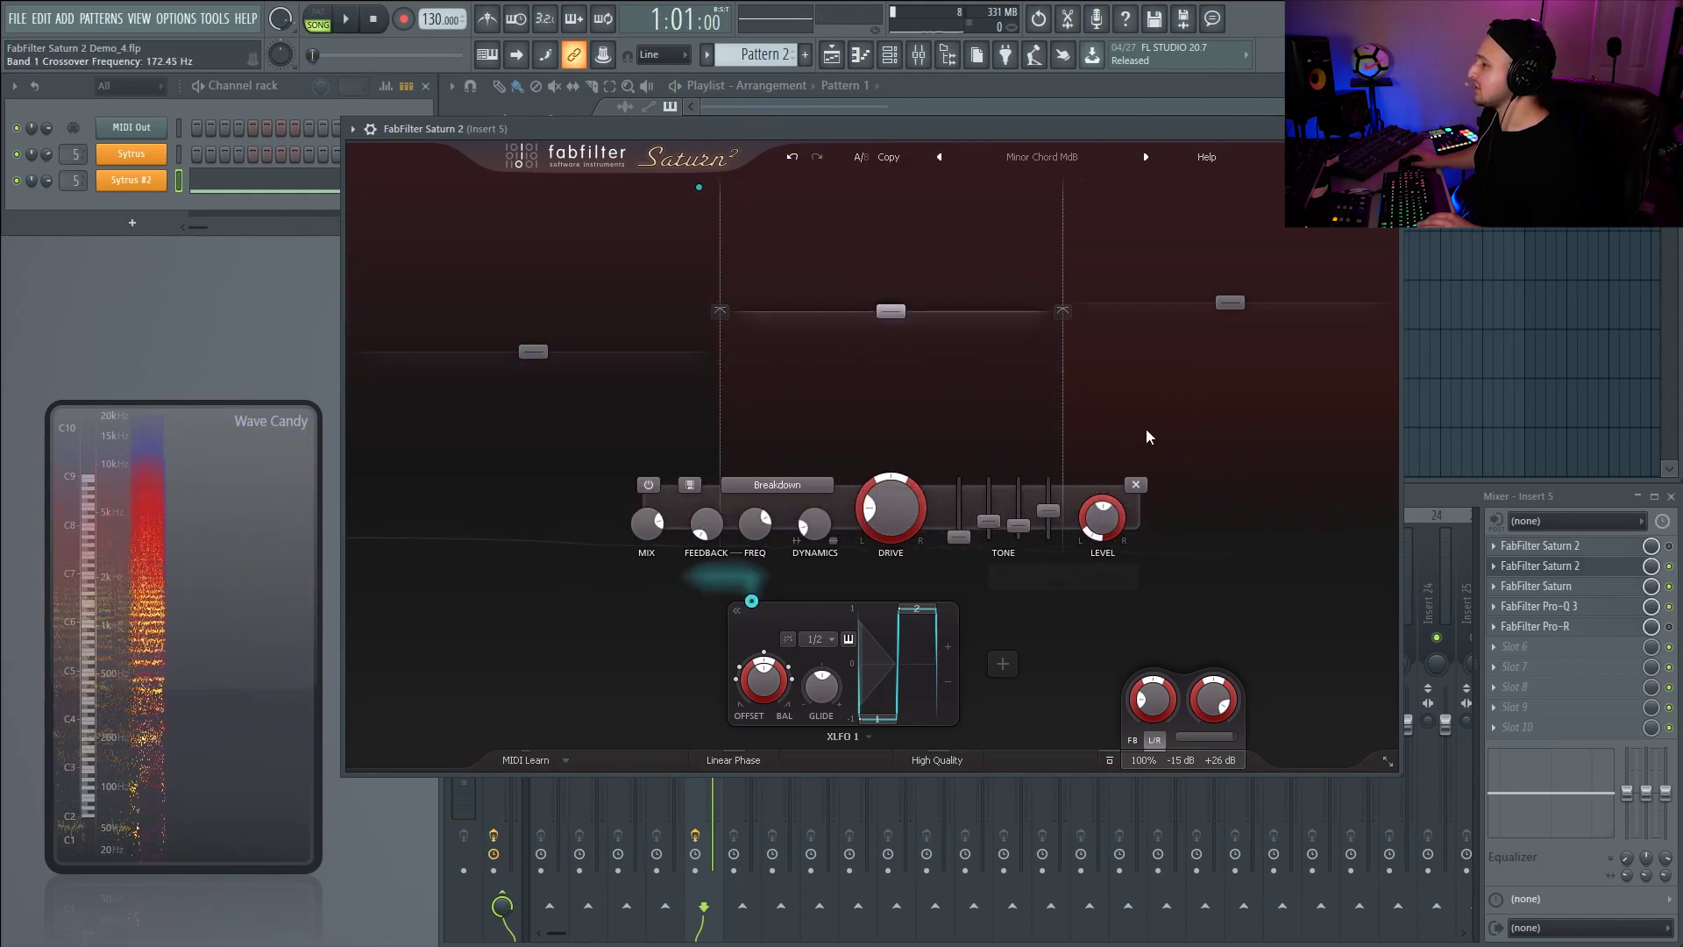
pyautogui.click(1190, 391)
pyautogui.moveTo(1232, 304); pyautogui.dragTo(1236, 314)
# - Solo band 3 and play the pattern to hear that band alone
pyautogui.press('space')
pyautogui.click(1081, 185)
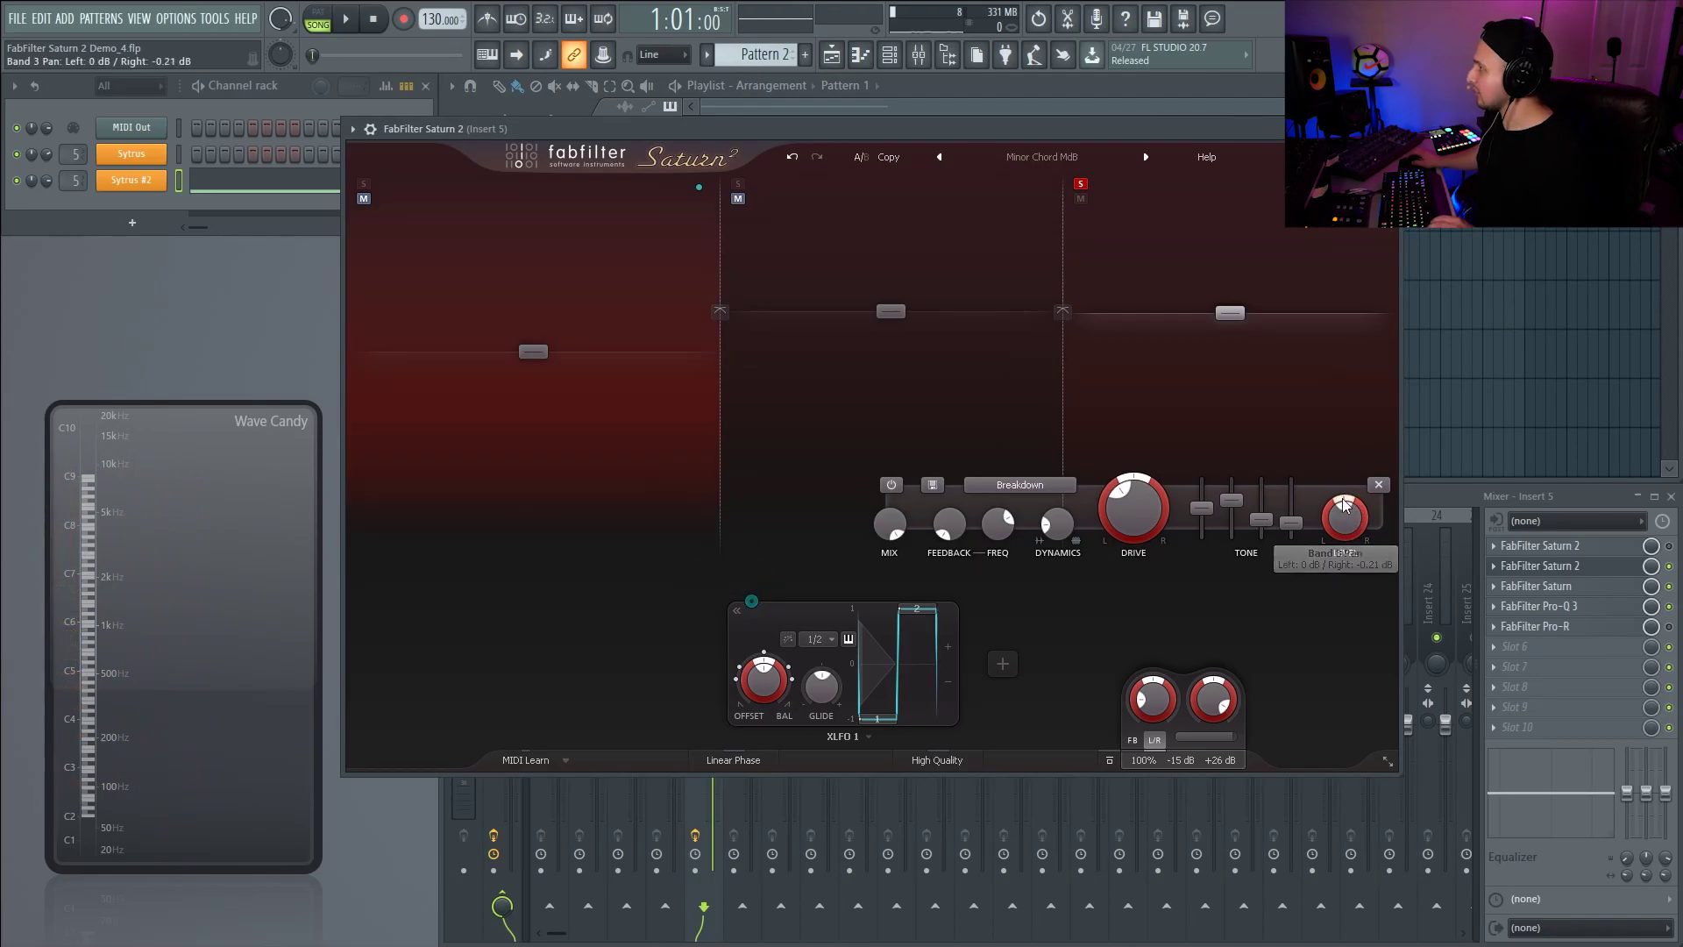
pyautogui.press('space')
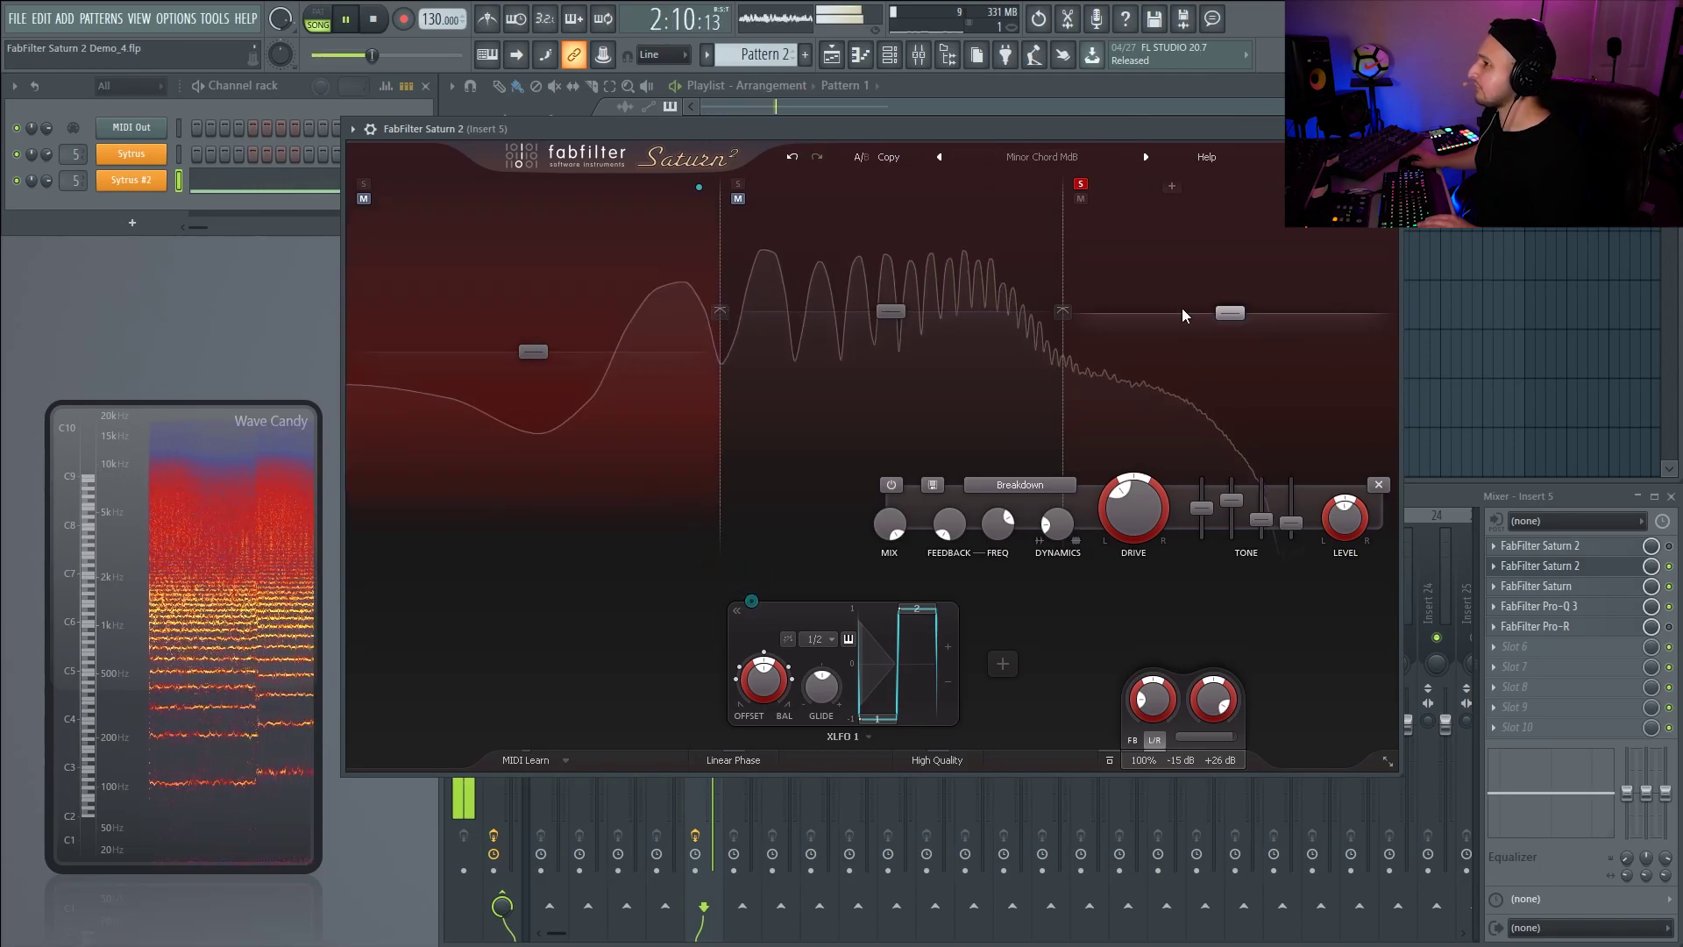
pyautogui.press('space')
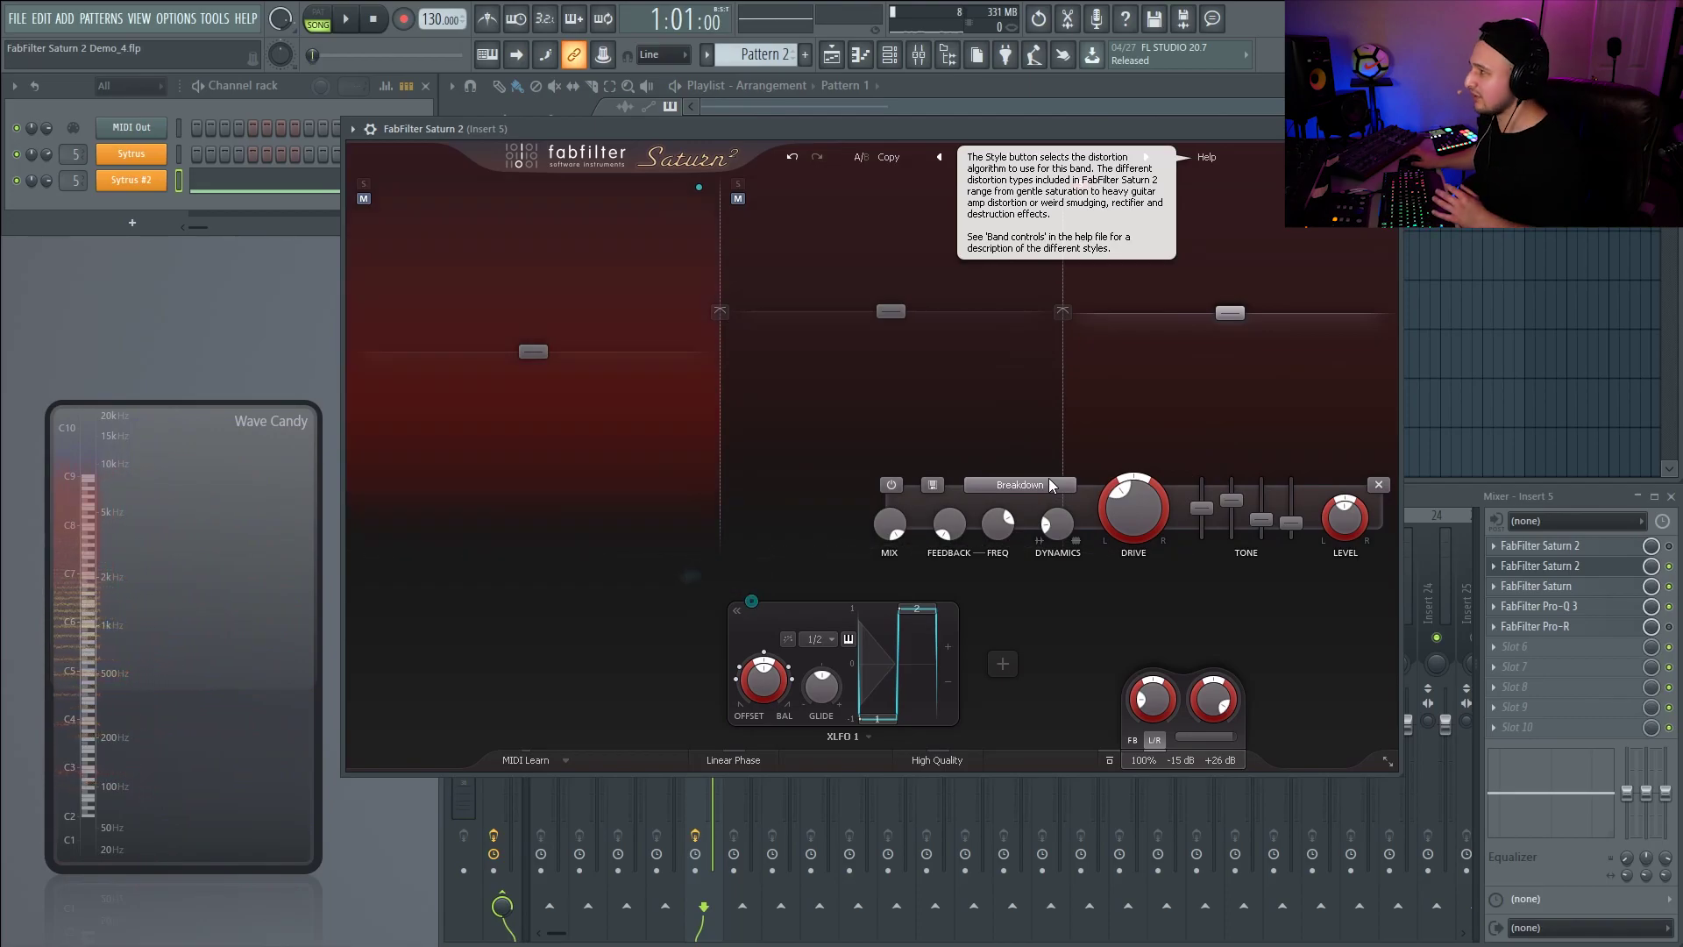
# - Set the band 3 drive to 43.18%, change its distortion style to Warm Tube, and play the pattern
pyautogui.press('space')
pyautogui.moveTo(1133, 503); pyautogui.dragTo(1091, 526)
pyautogui.press('space')
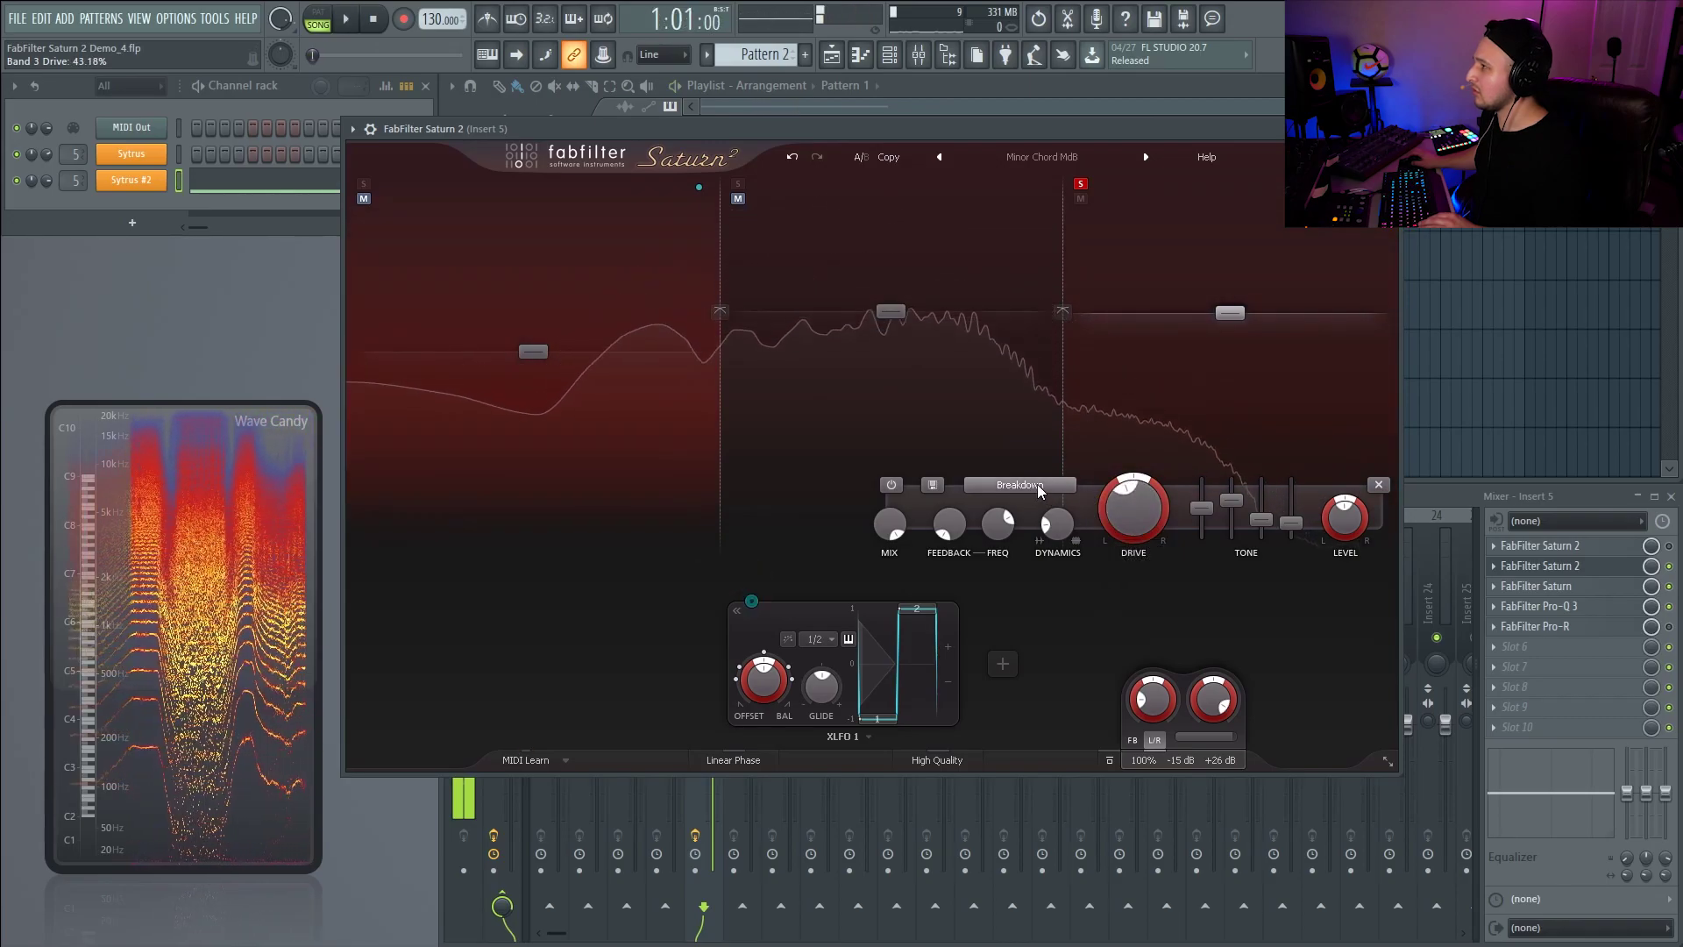
pyautogui.click(1038, 485)
pyautogui.moveTo(1049, 509)
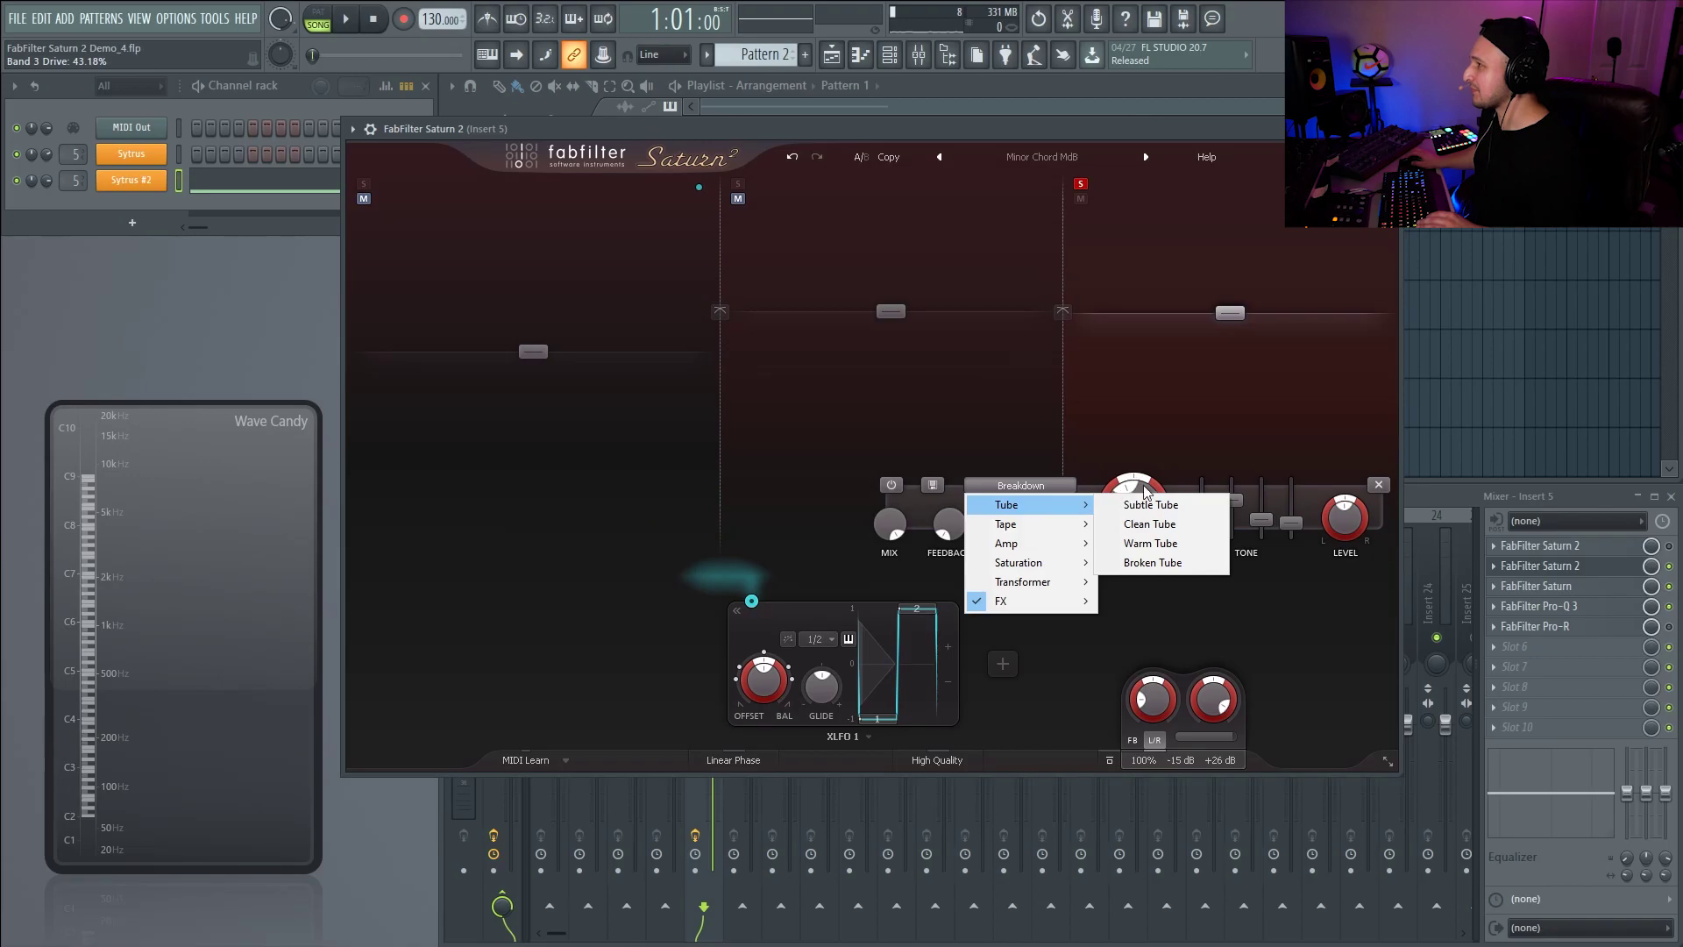
pyautogui.click(1192, 543)
pyautogui.press('space')
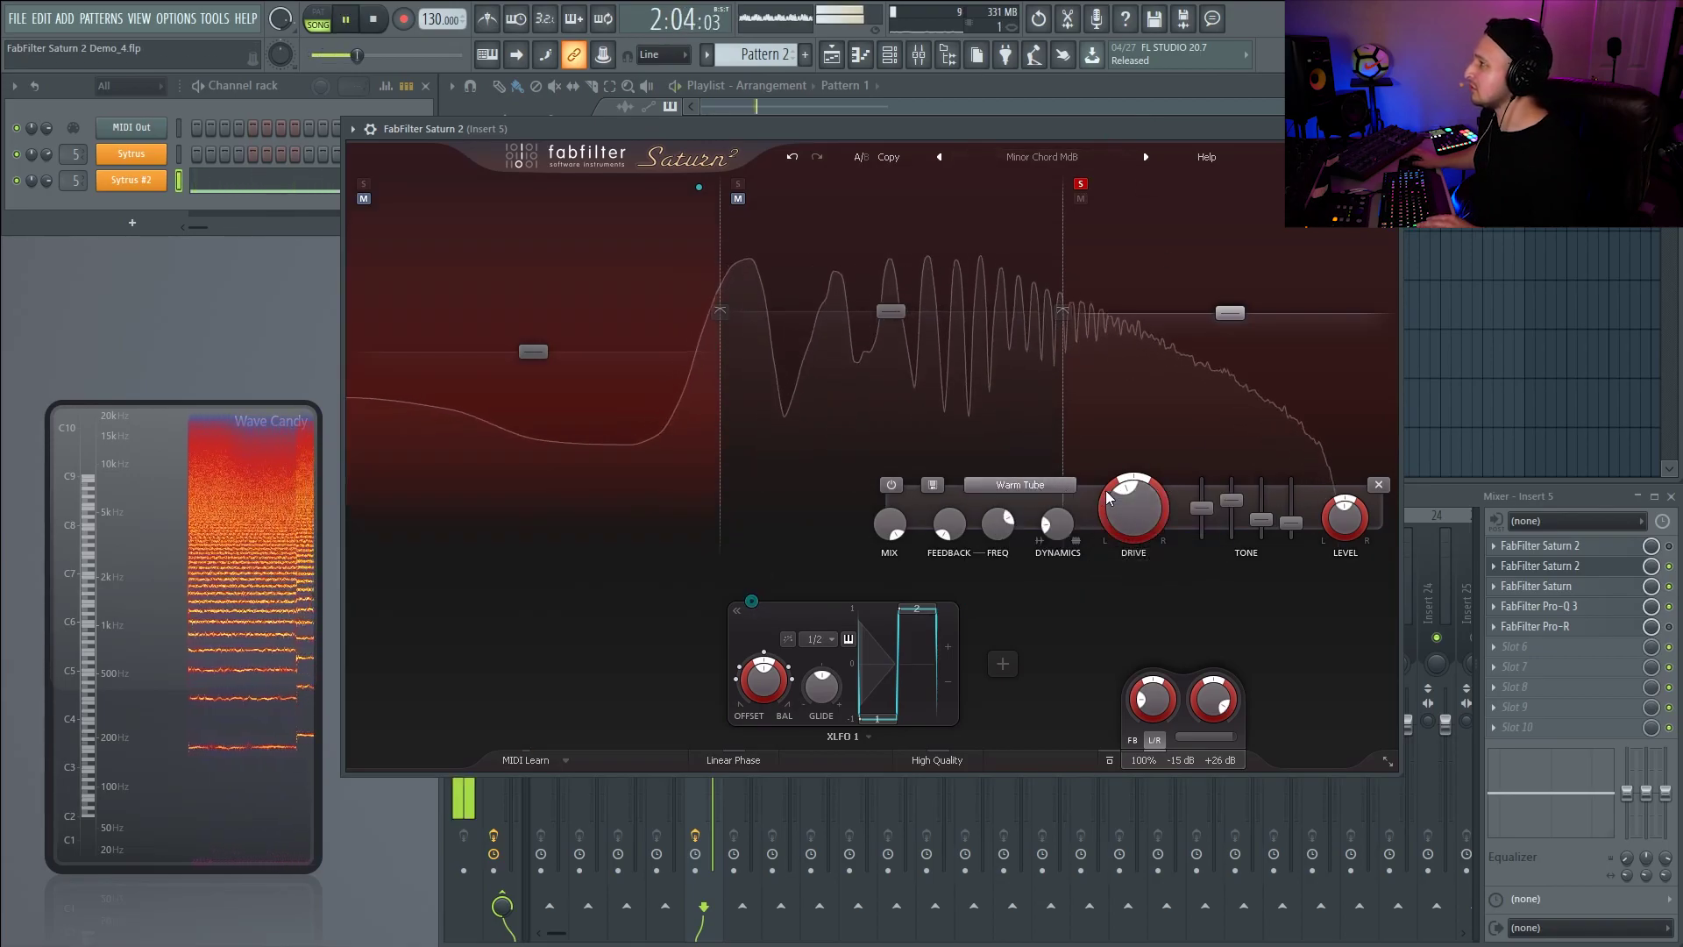
# - Set the band 3 drive to 59.60% and pull its mid, treble and presence tones fully down
pyautogui.moveTo(1130, 513)
pyautogui.mouseDown()
pyautogui.moveTo(1119, 475)
pyautogui.moveTo(1107, 561)
pyautogui.moveTo(1110, 507)
pyautogui.mouseUp()
pyautogui.press('space')
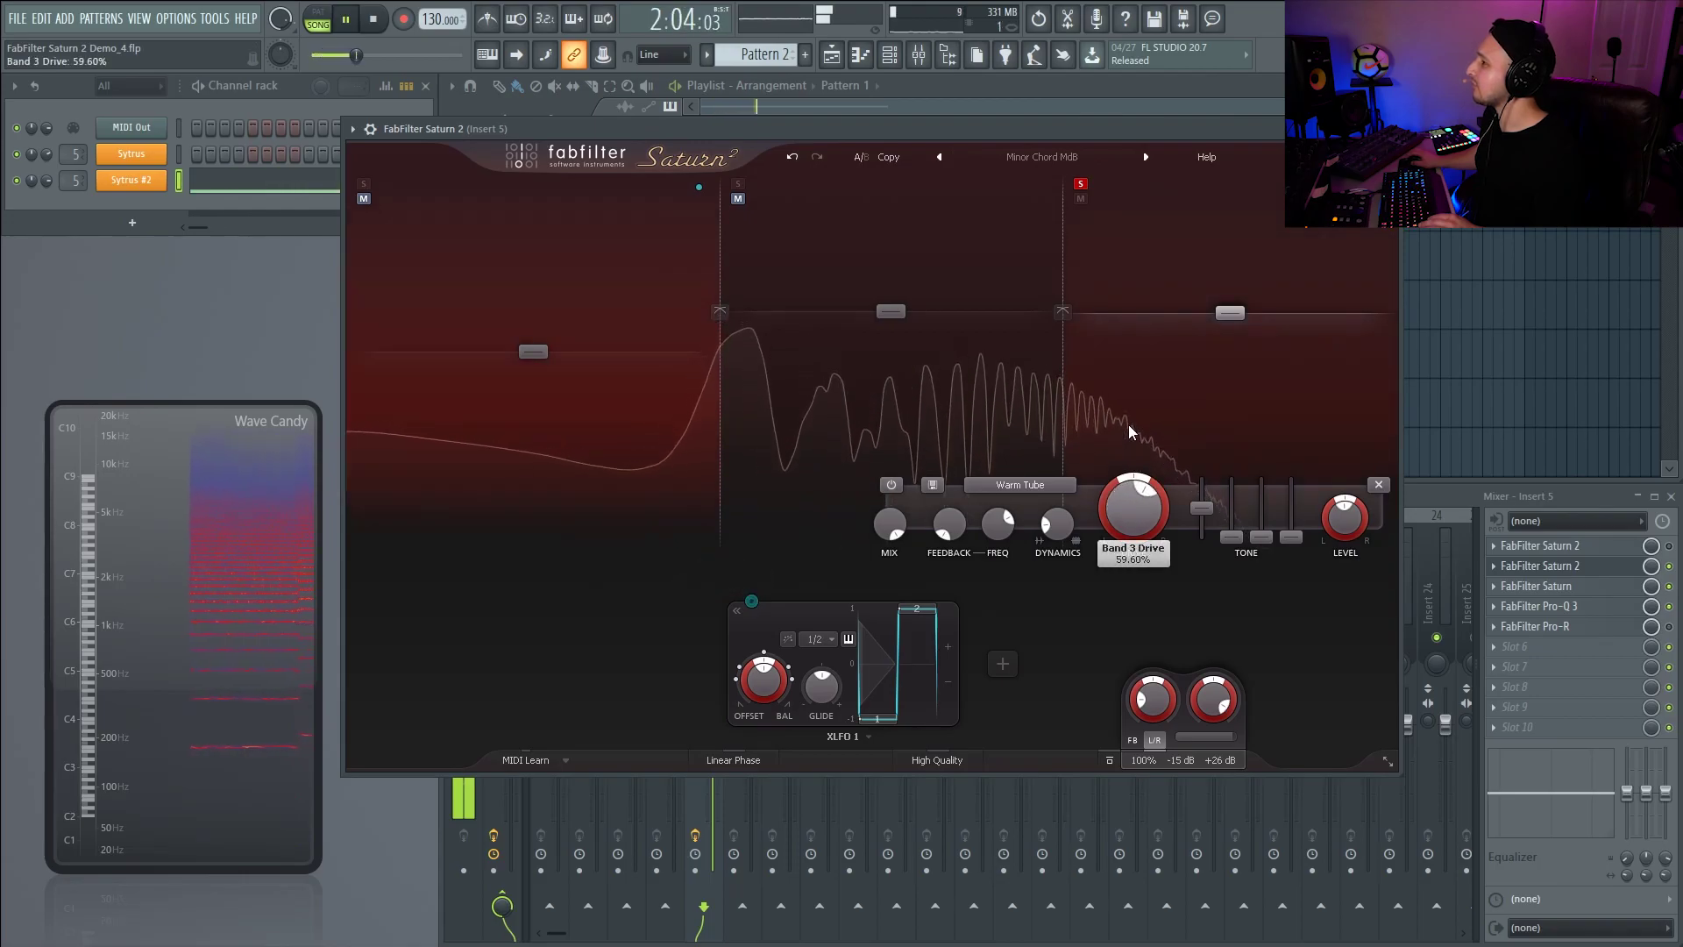
pyautogui.press('space')
pyautogui.click(999, 664)
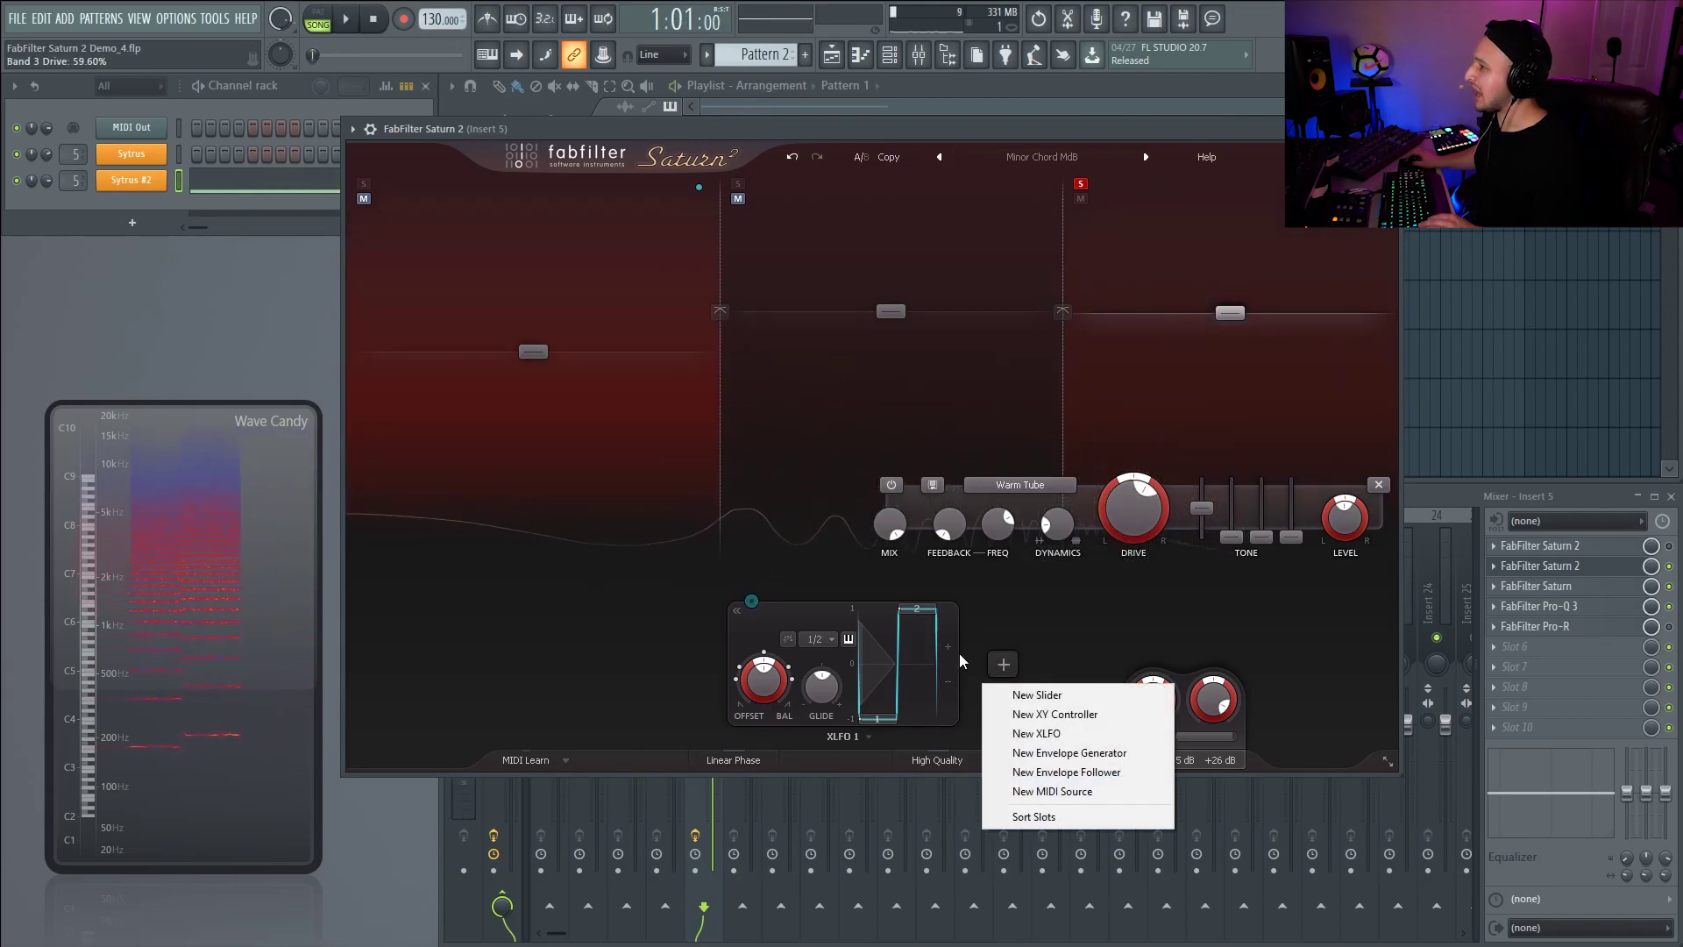
pyautogui.click(1055, 713)
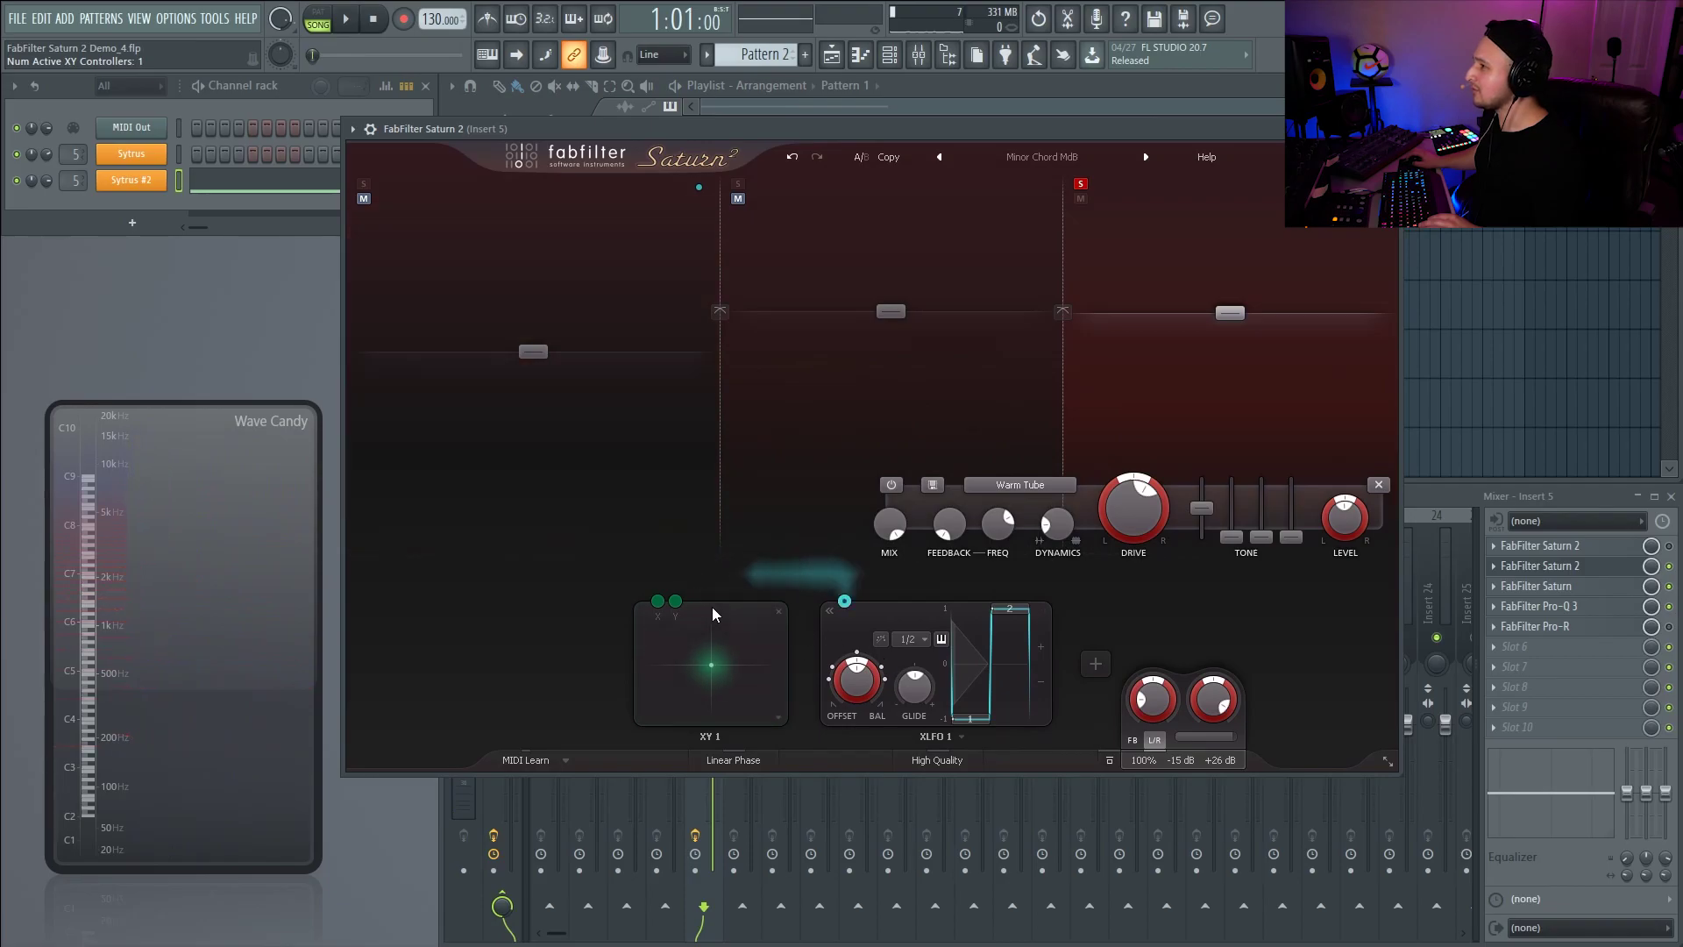
pyautogui.click(779, 611)
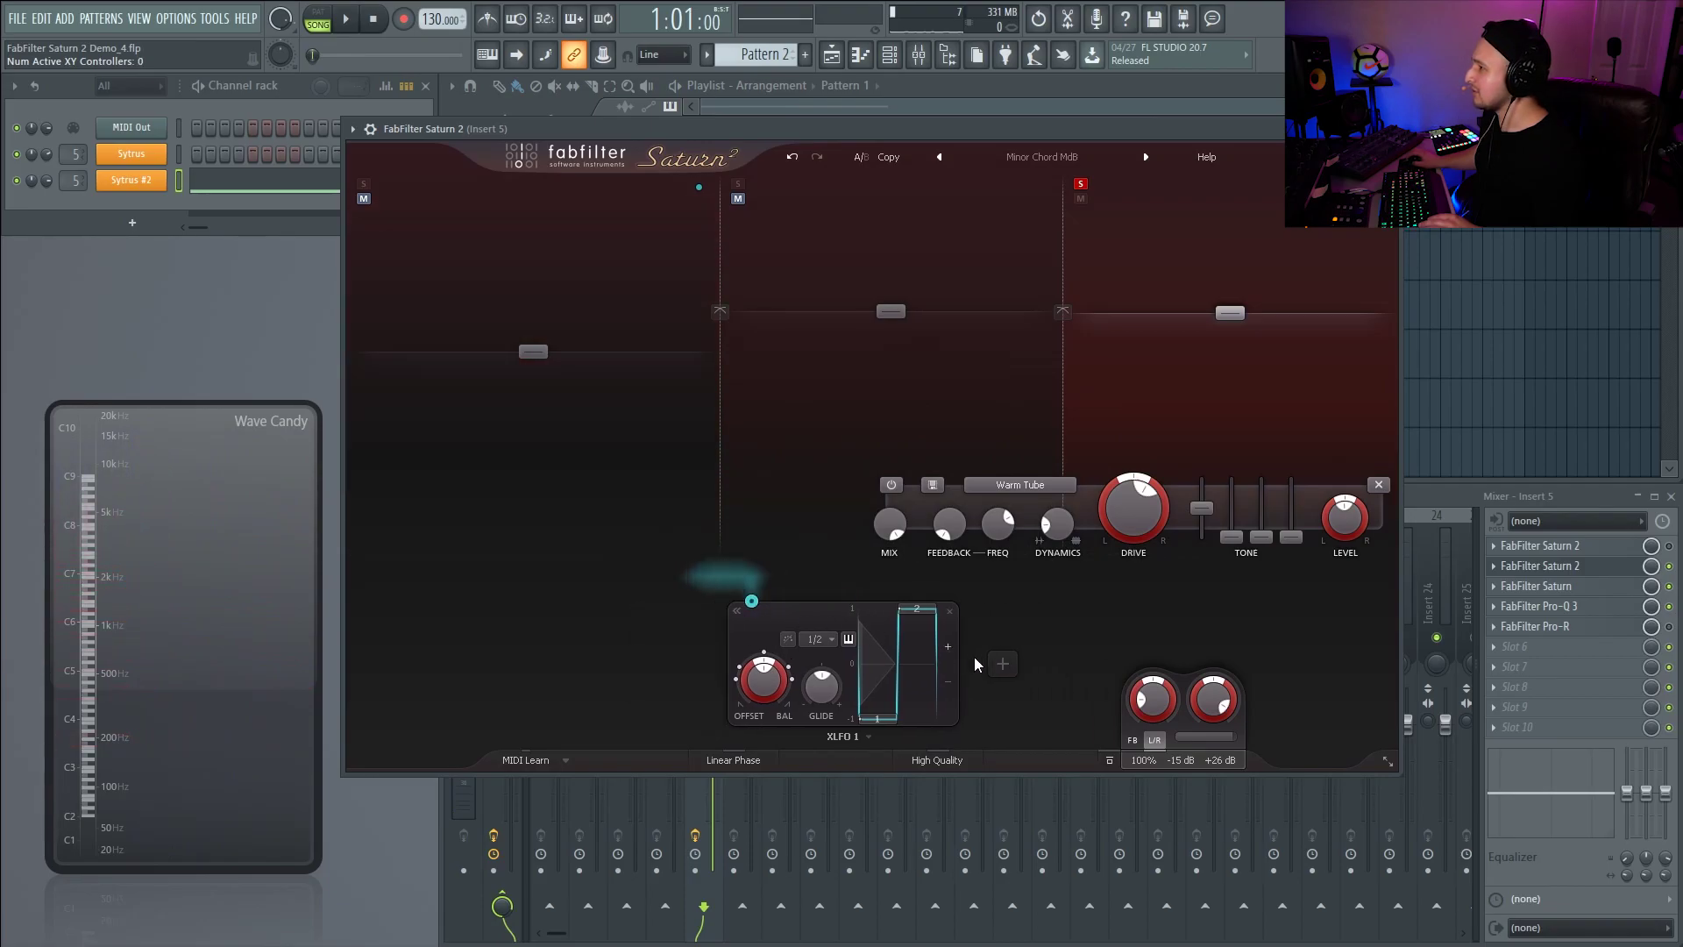
# - Add a second XLFO modulation source and assign it to the band 3 treble
pyautogui.click(1016, 664)
pyautogui.click(1052, 733)
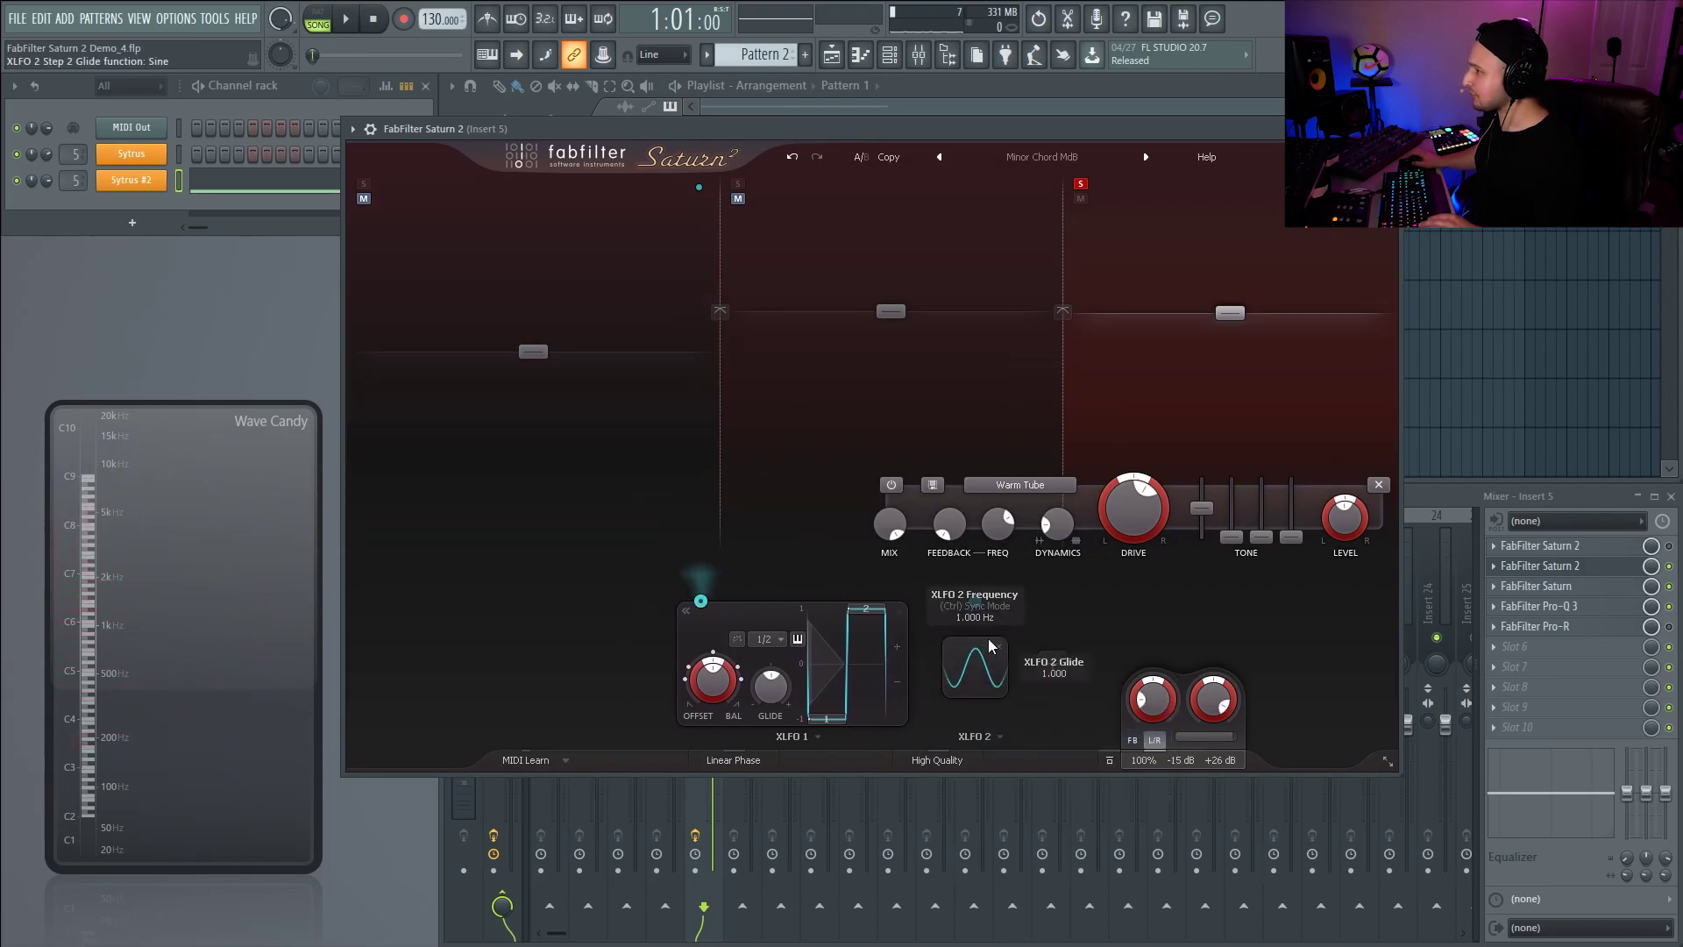
pyautogui.click(973, 666)
pyautogui.moveTo(801, 604); pyautogui.dragTo(1348, 602)
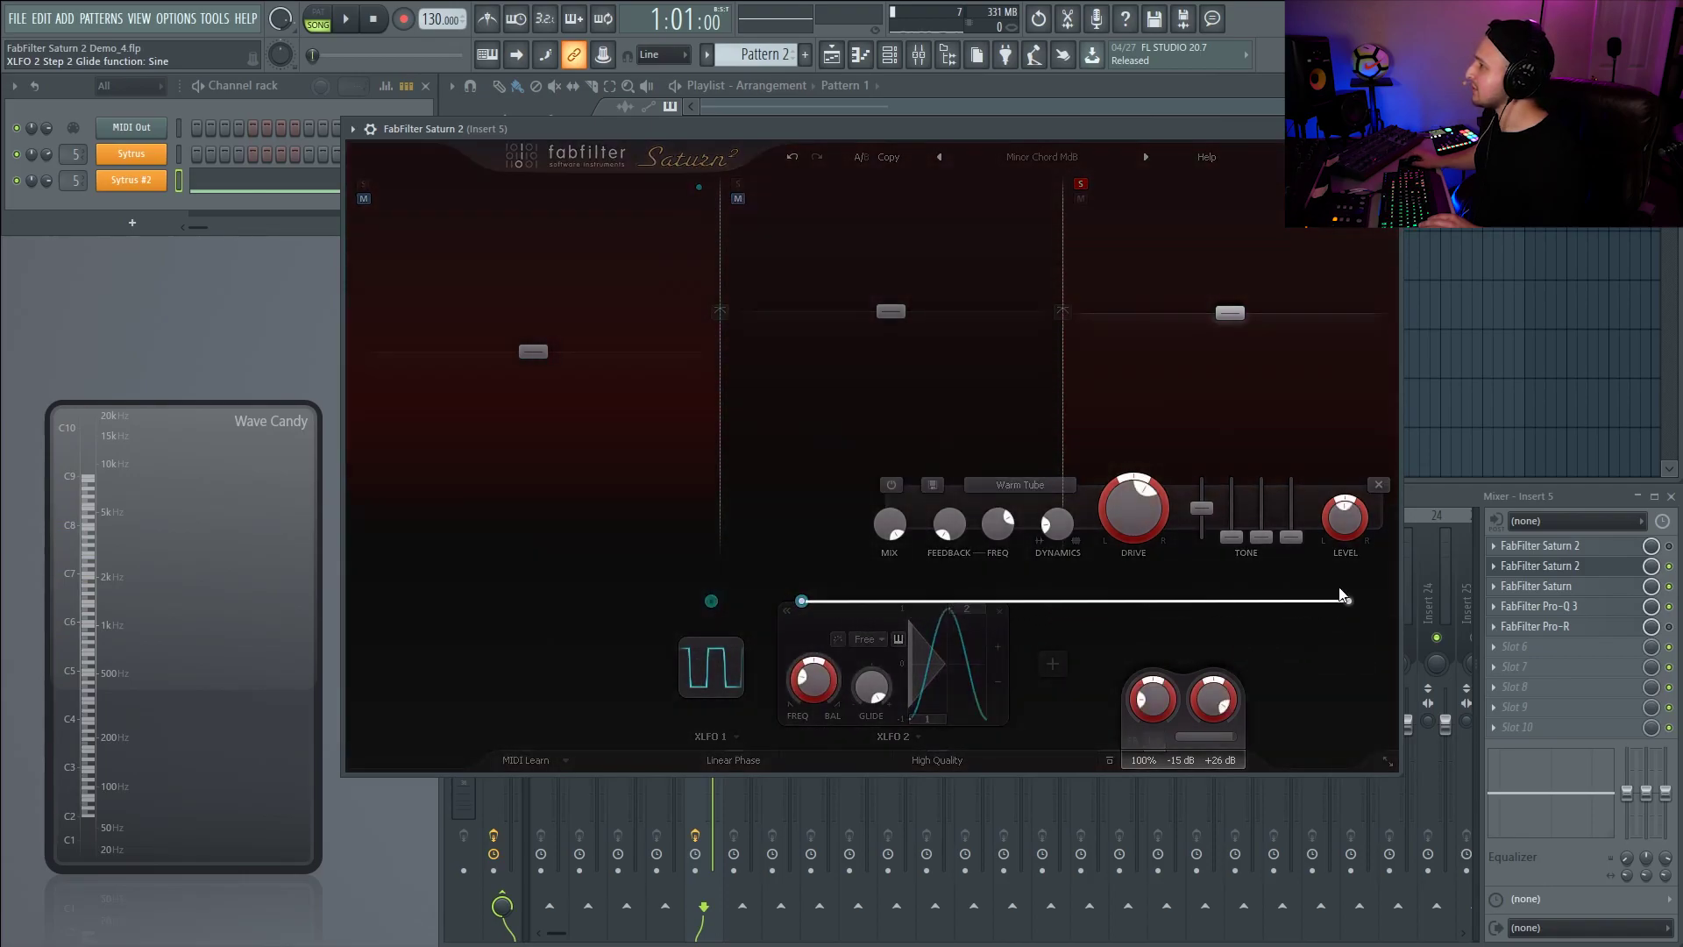
pyautogui.moveTo(1229, 540); pyautogui.dragTo(1276, 529)
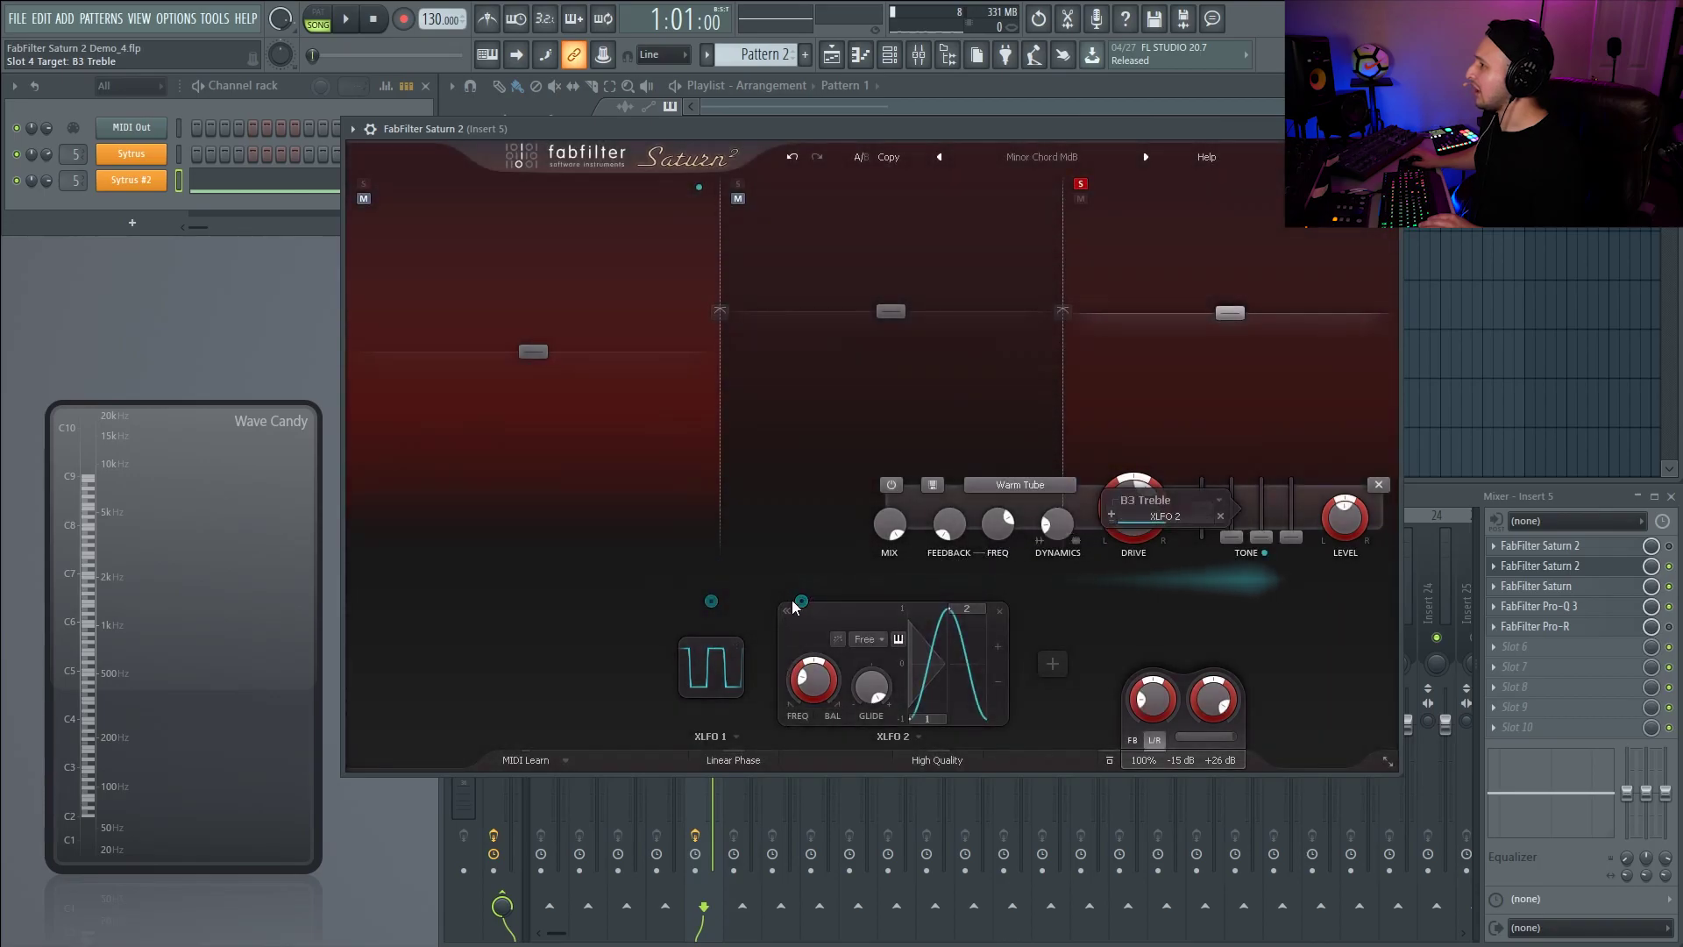
# - Try modulating the band 3 presence with XLFO 2 at an amount of 0.275, and remove that assignment
pyautogui.moveTo(801, 601); pyautogui.dragTo(1259, 541)
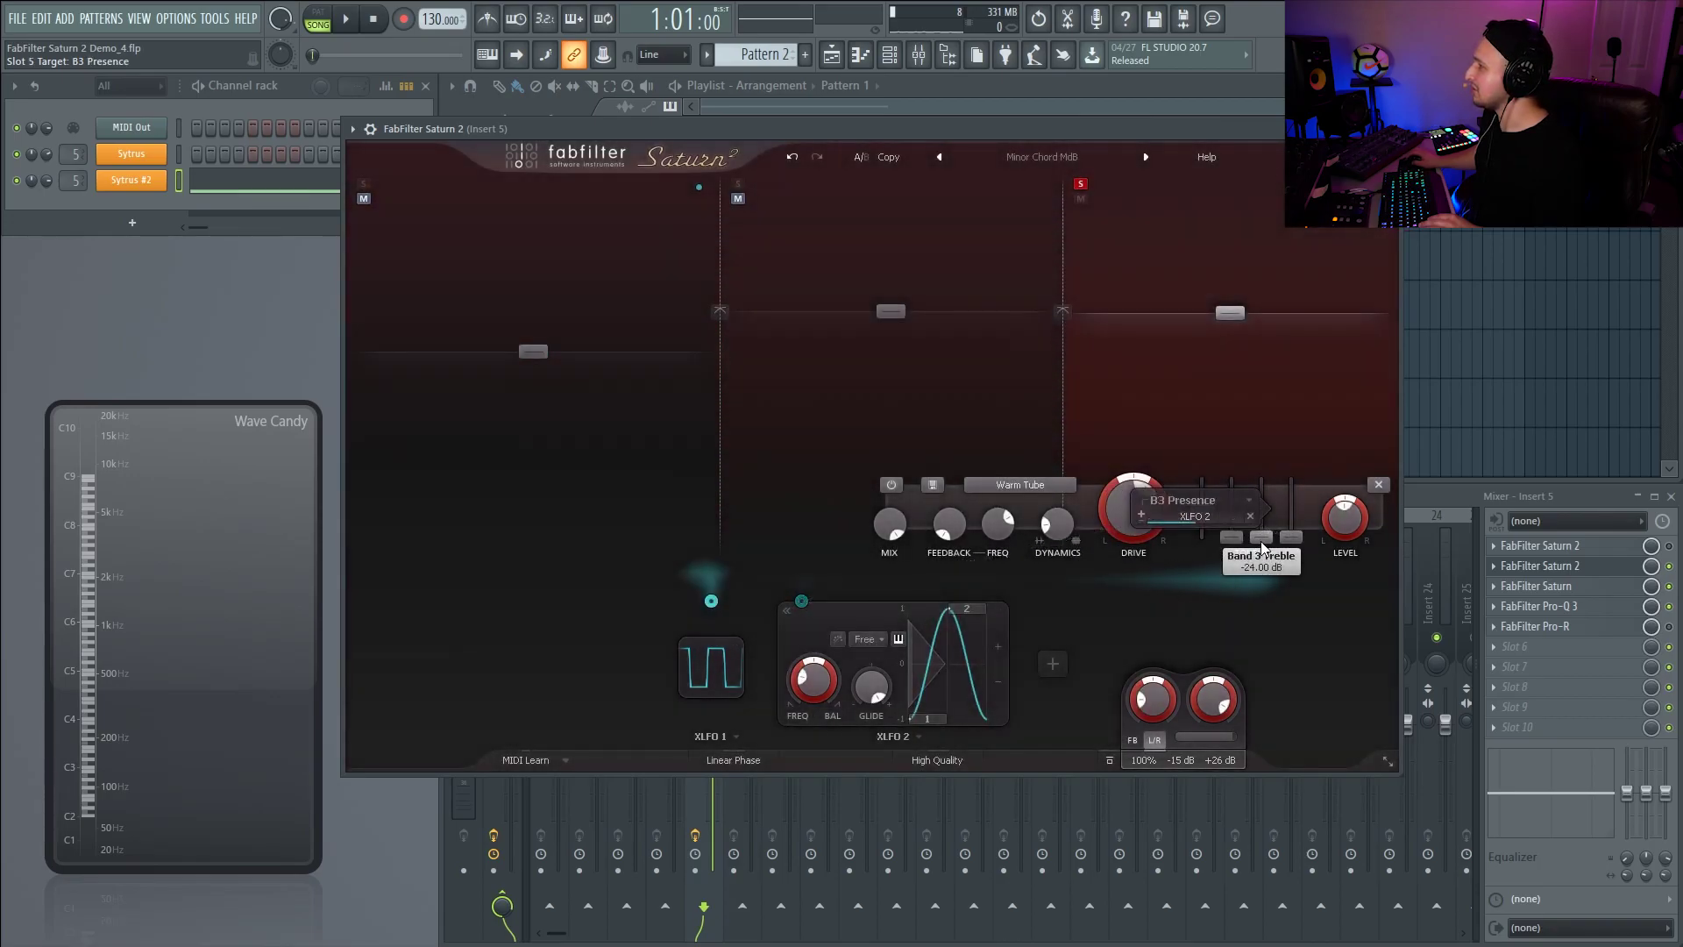
pyautogui.click(1231, 539)
pyautogui.moveTo(1140, 524); pyautogui.dragTo(1215, 514)
pyautogui.moveTo(1194, 526)
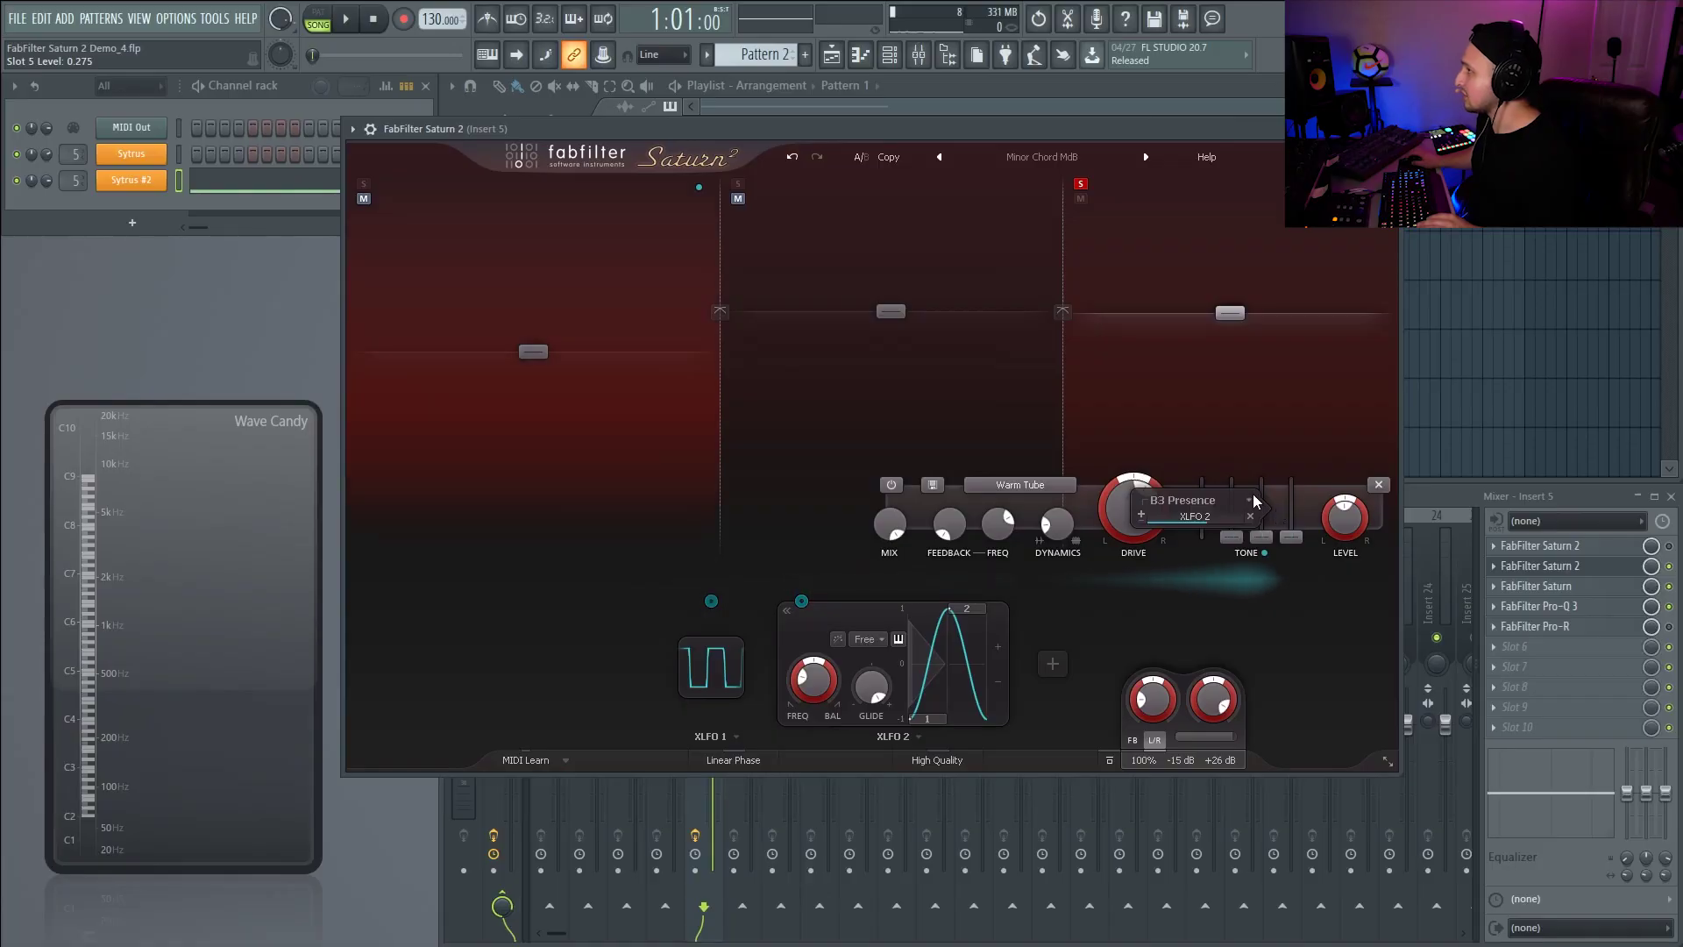
pyautogui.click(1248, 500)
pyautogui.click(1265, 539)
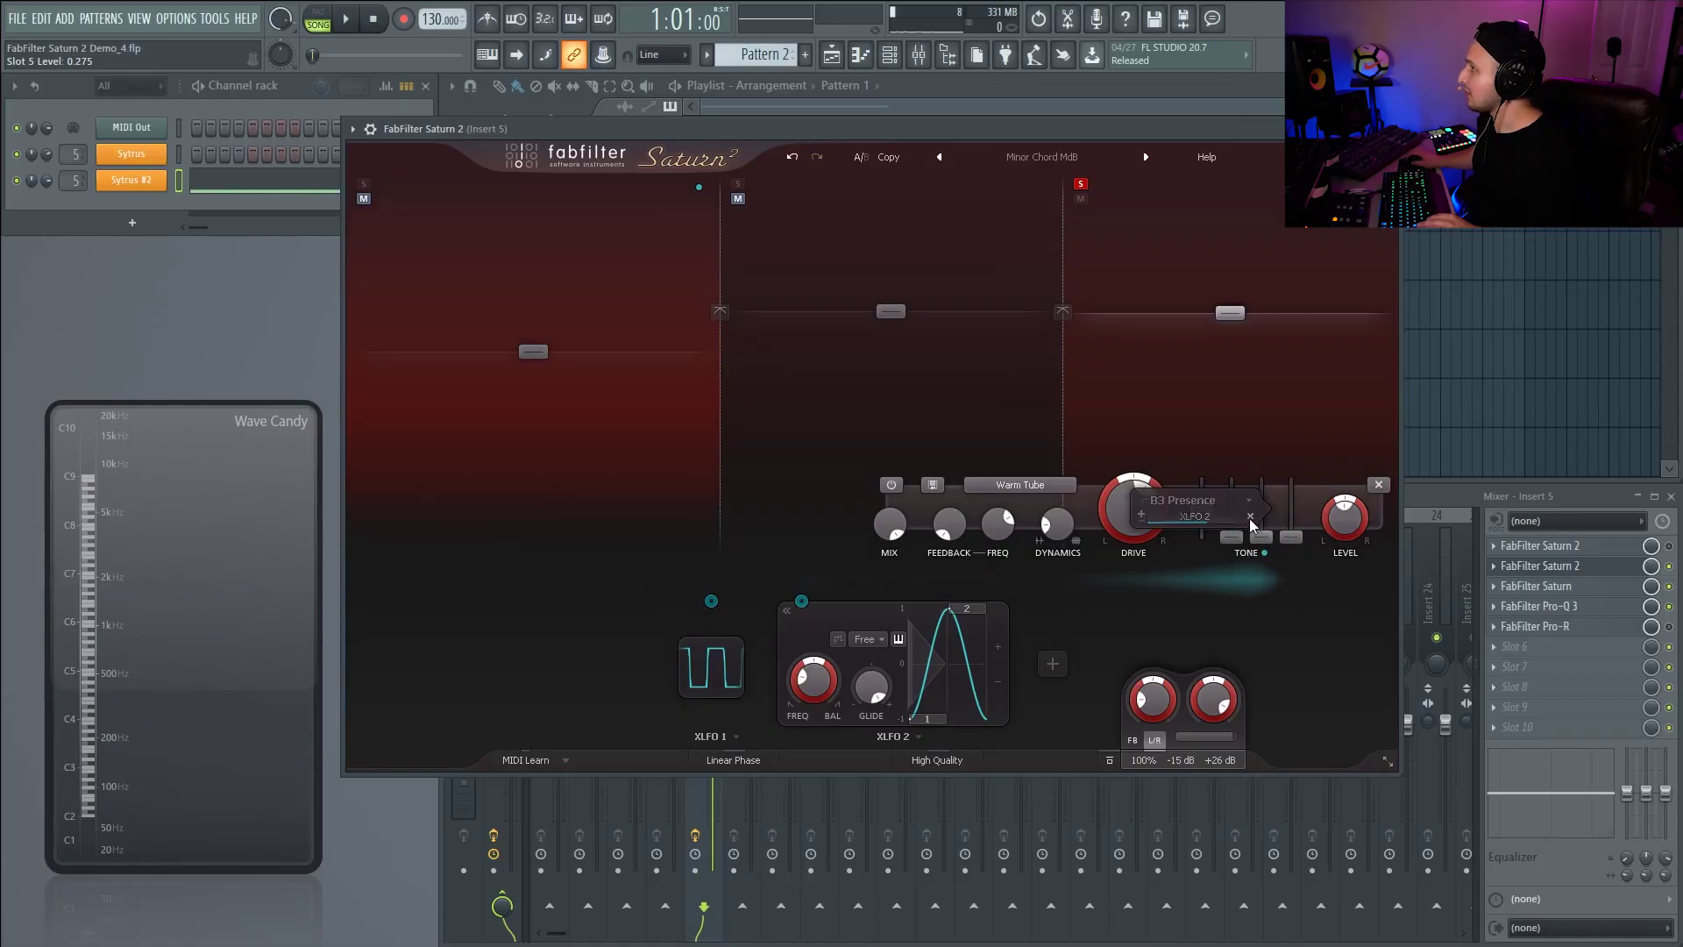
# - Sync XLFO 2 to 1/4 and play the pattern
pyautogui.click(868, 639)
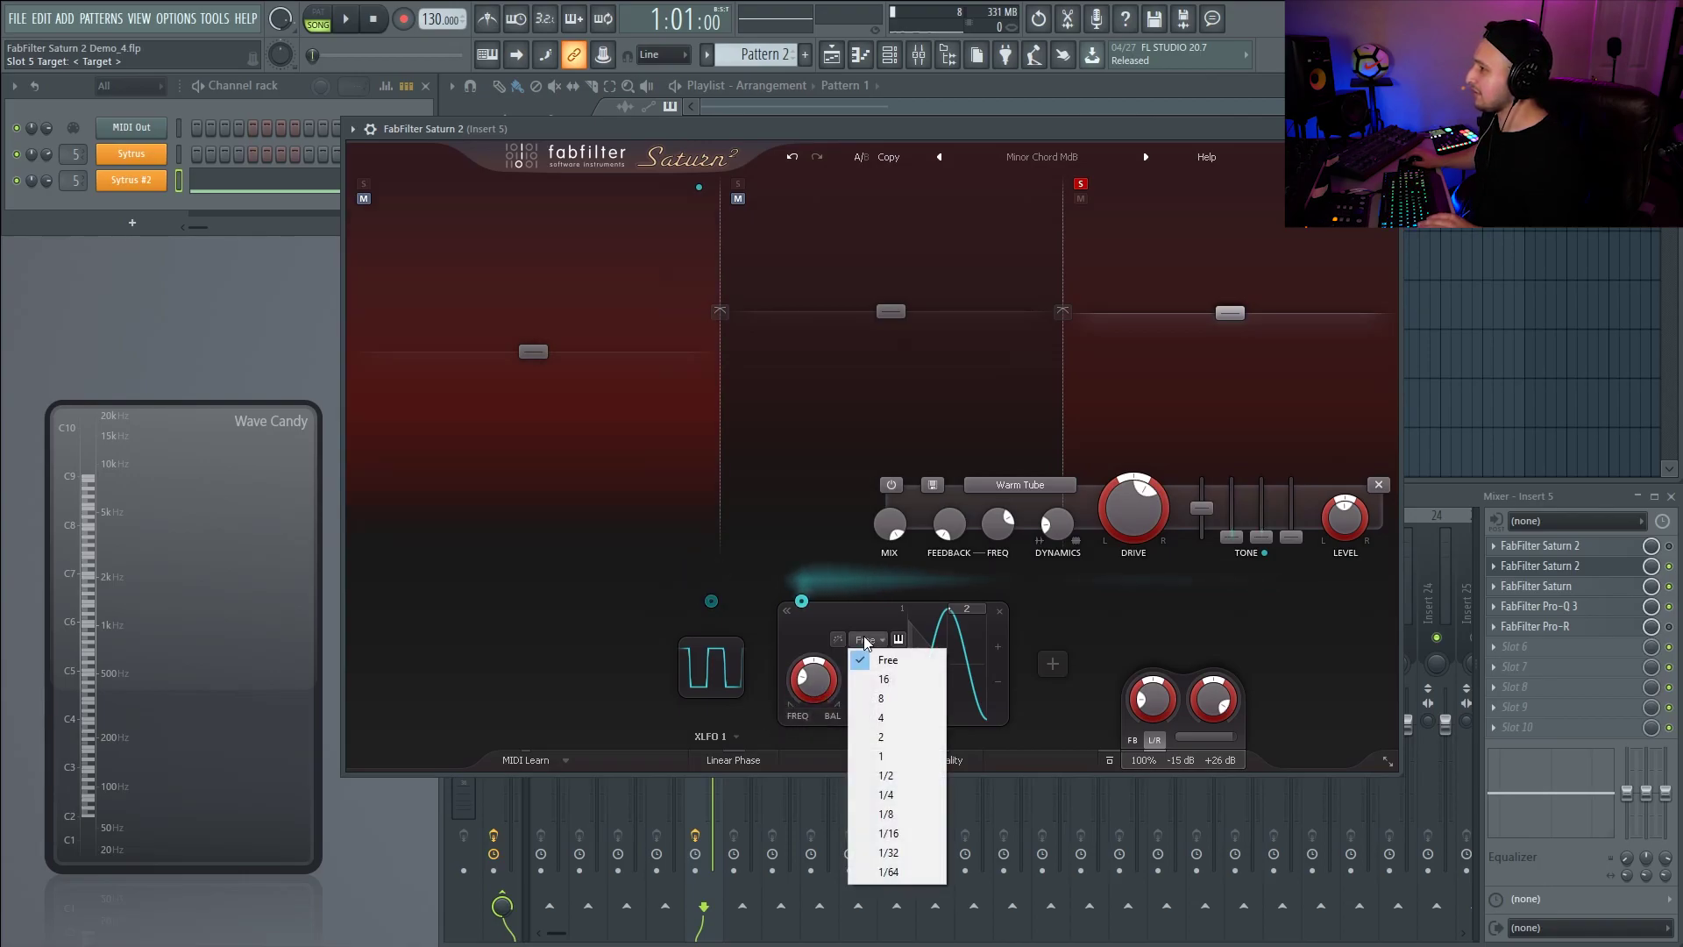
pyautogui.click(888, 795)
pyautogui.press('space')
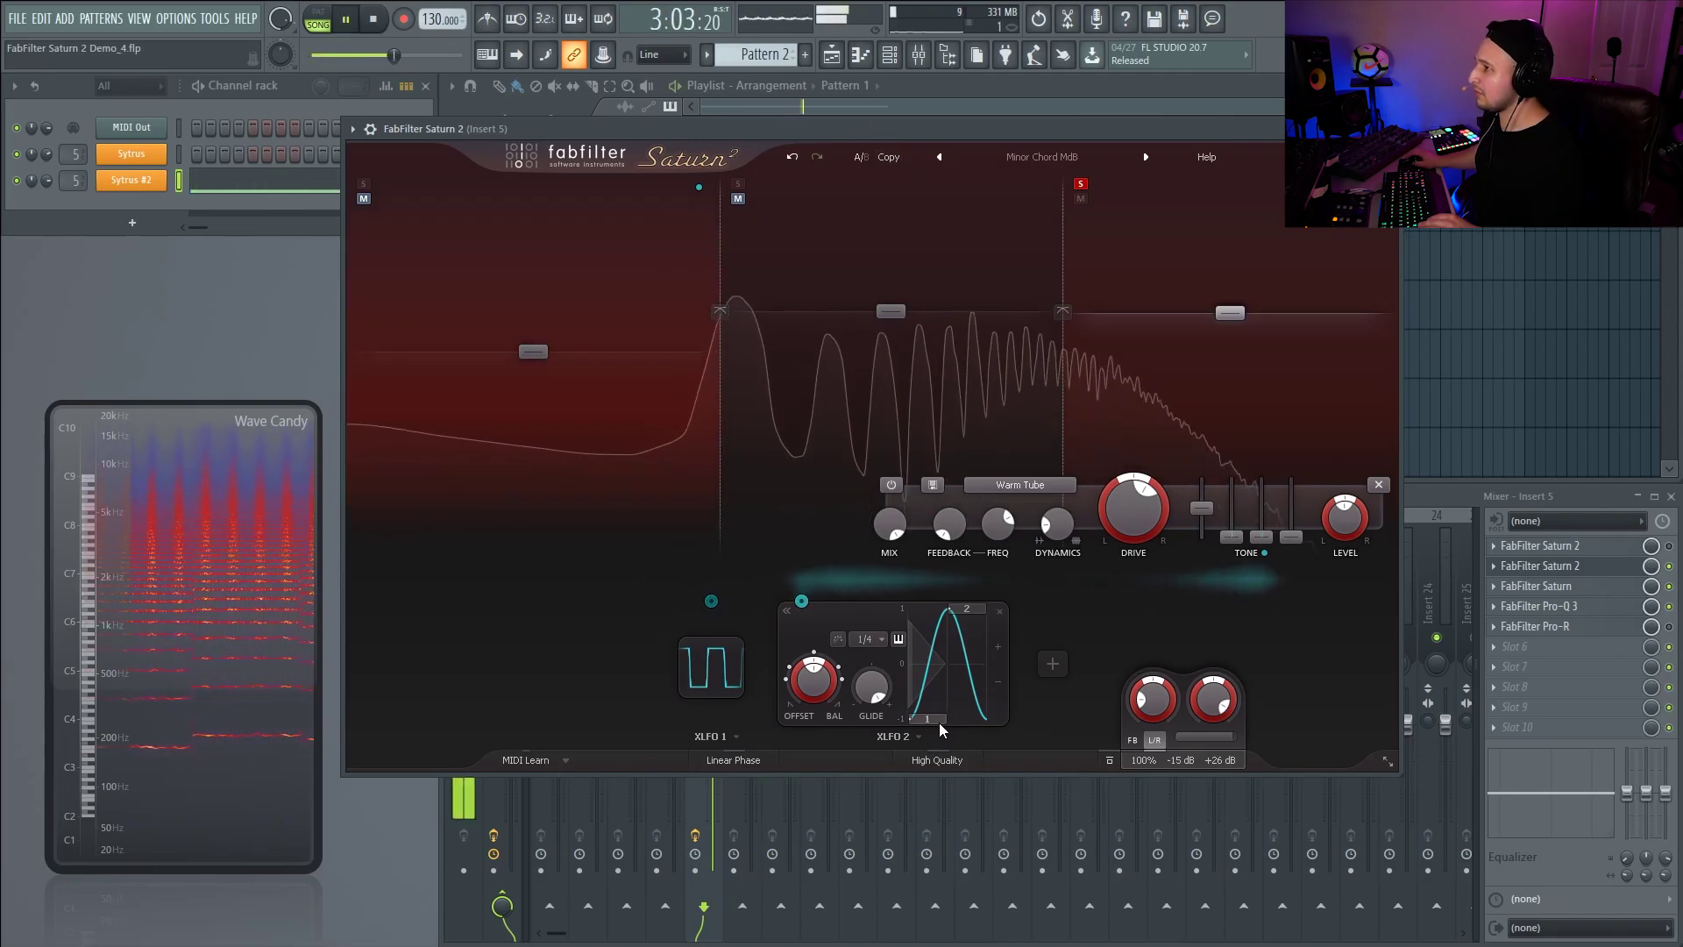
# - Adjust the XLFO 2 modulation of the band 3 tone, setting the treble amount to 0.336 during playback
pyautogui.moveTo(939, 723)
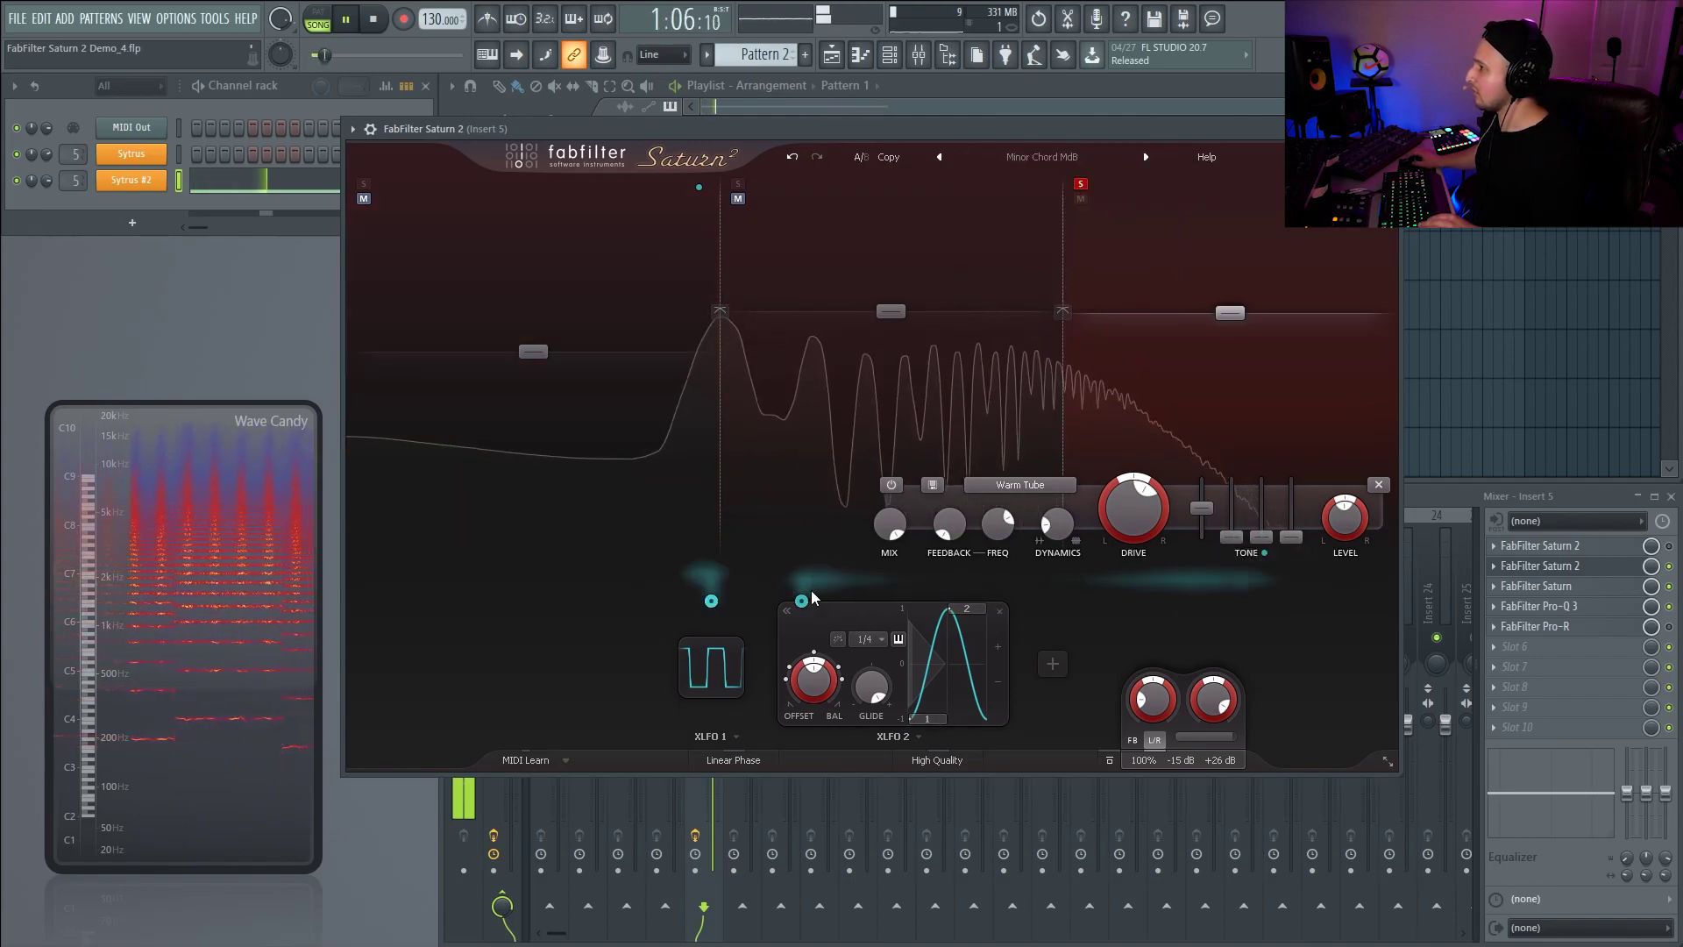
pyautogui.moveTo(802, 603); pyautogui.dragTo(1197, 573)
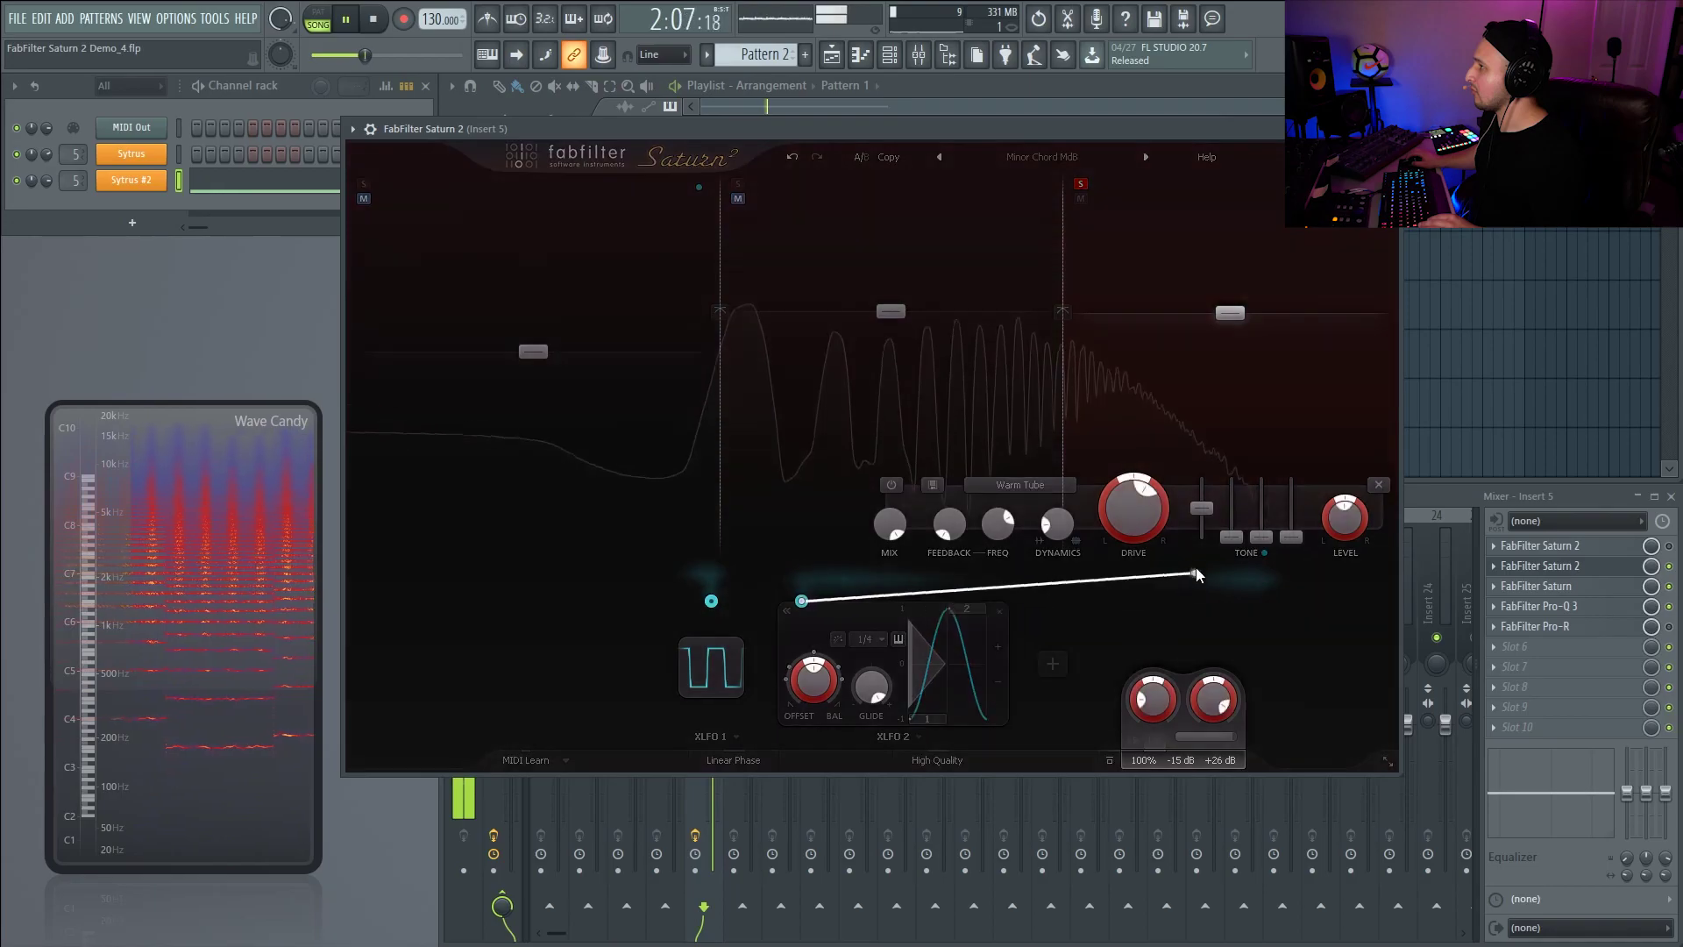
pyautogui.moveTo(1312, 537); pyautogui.dragTo(1289, 539)
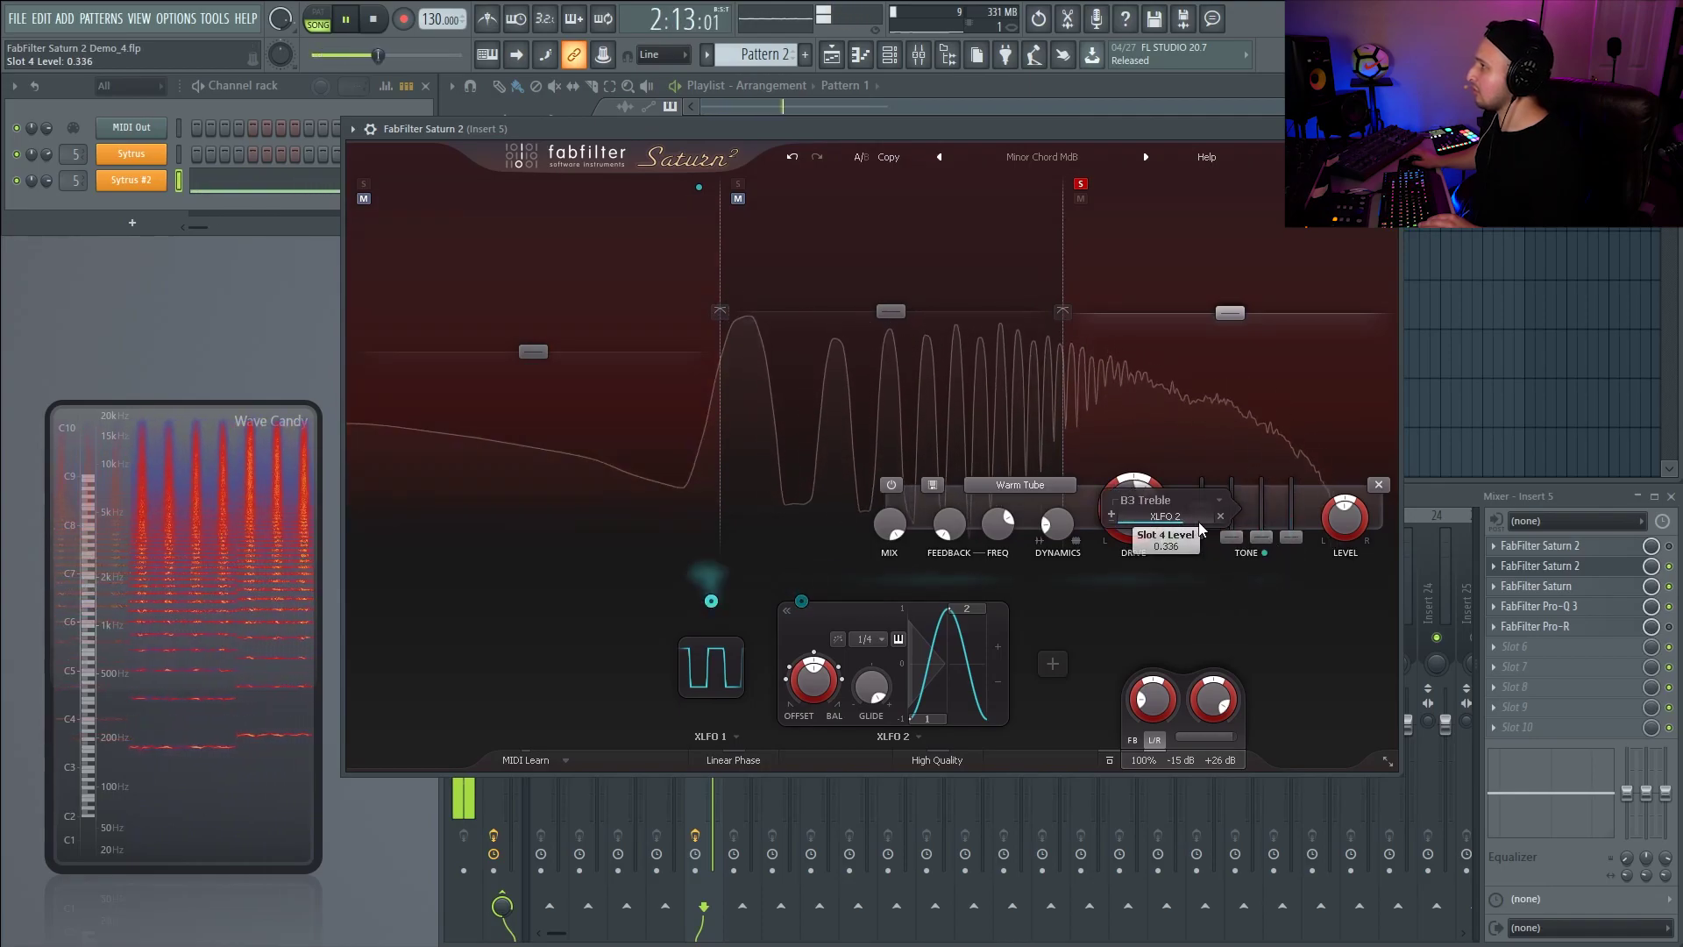
# - Take band 3 out of solo and lower the band 1 level to -13.24 dB while the pattern plays
pyautogui.press('space')
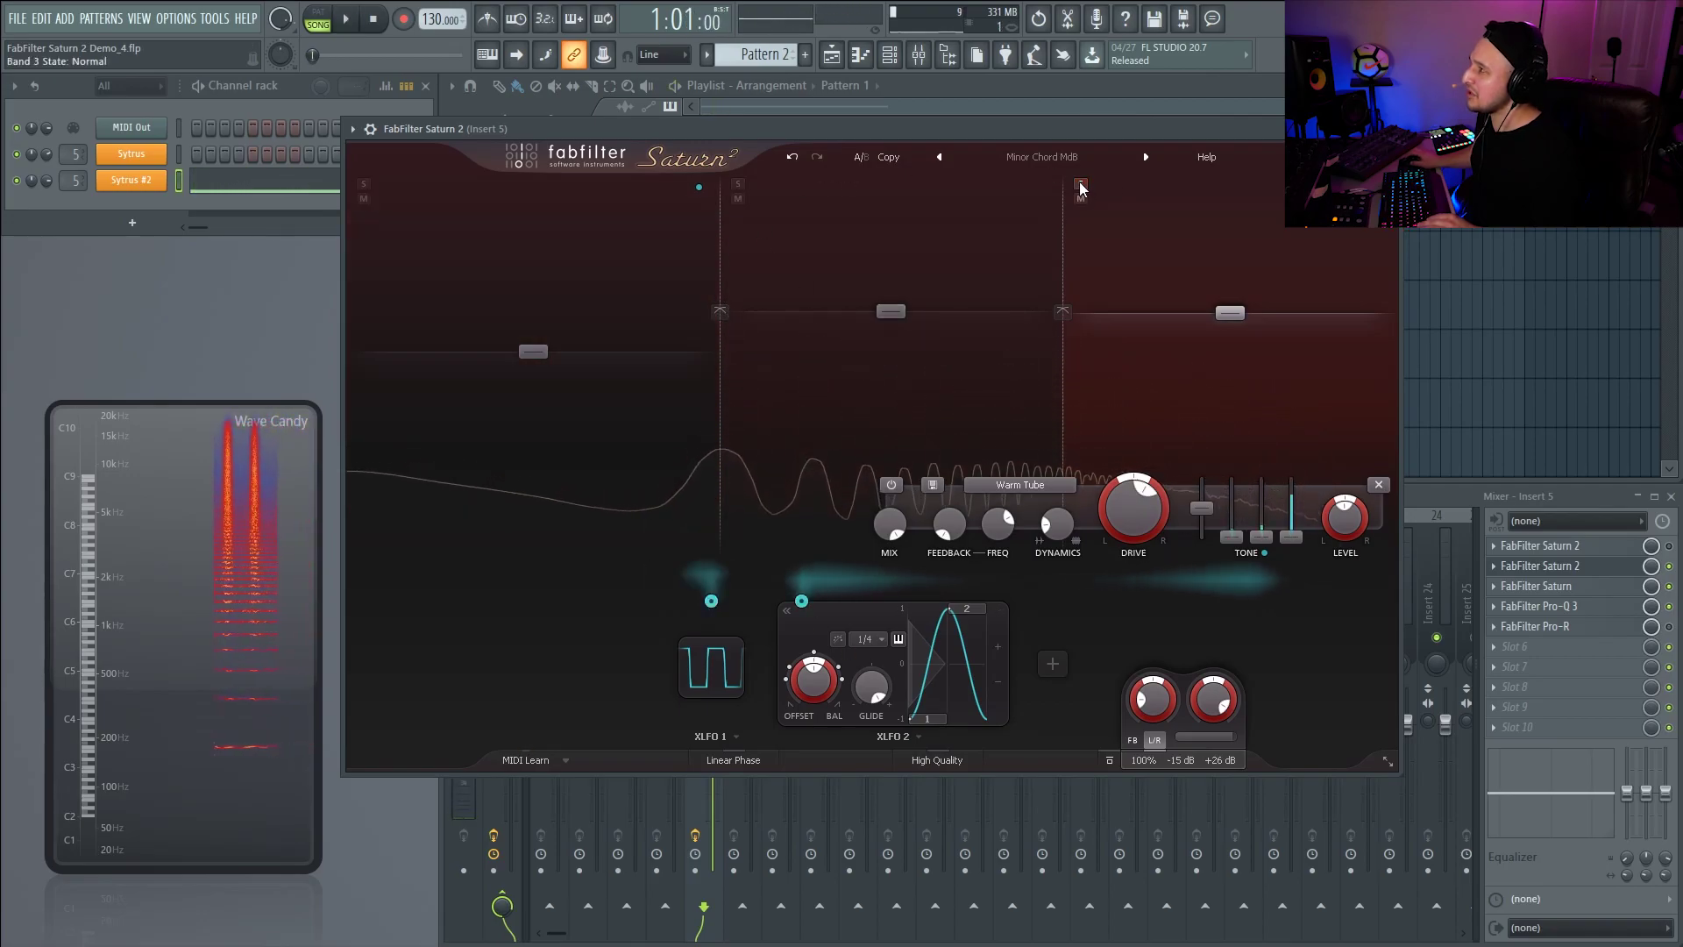
pyautogui.press('space')
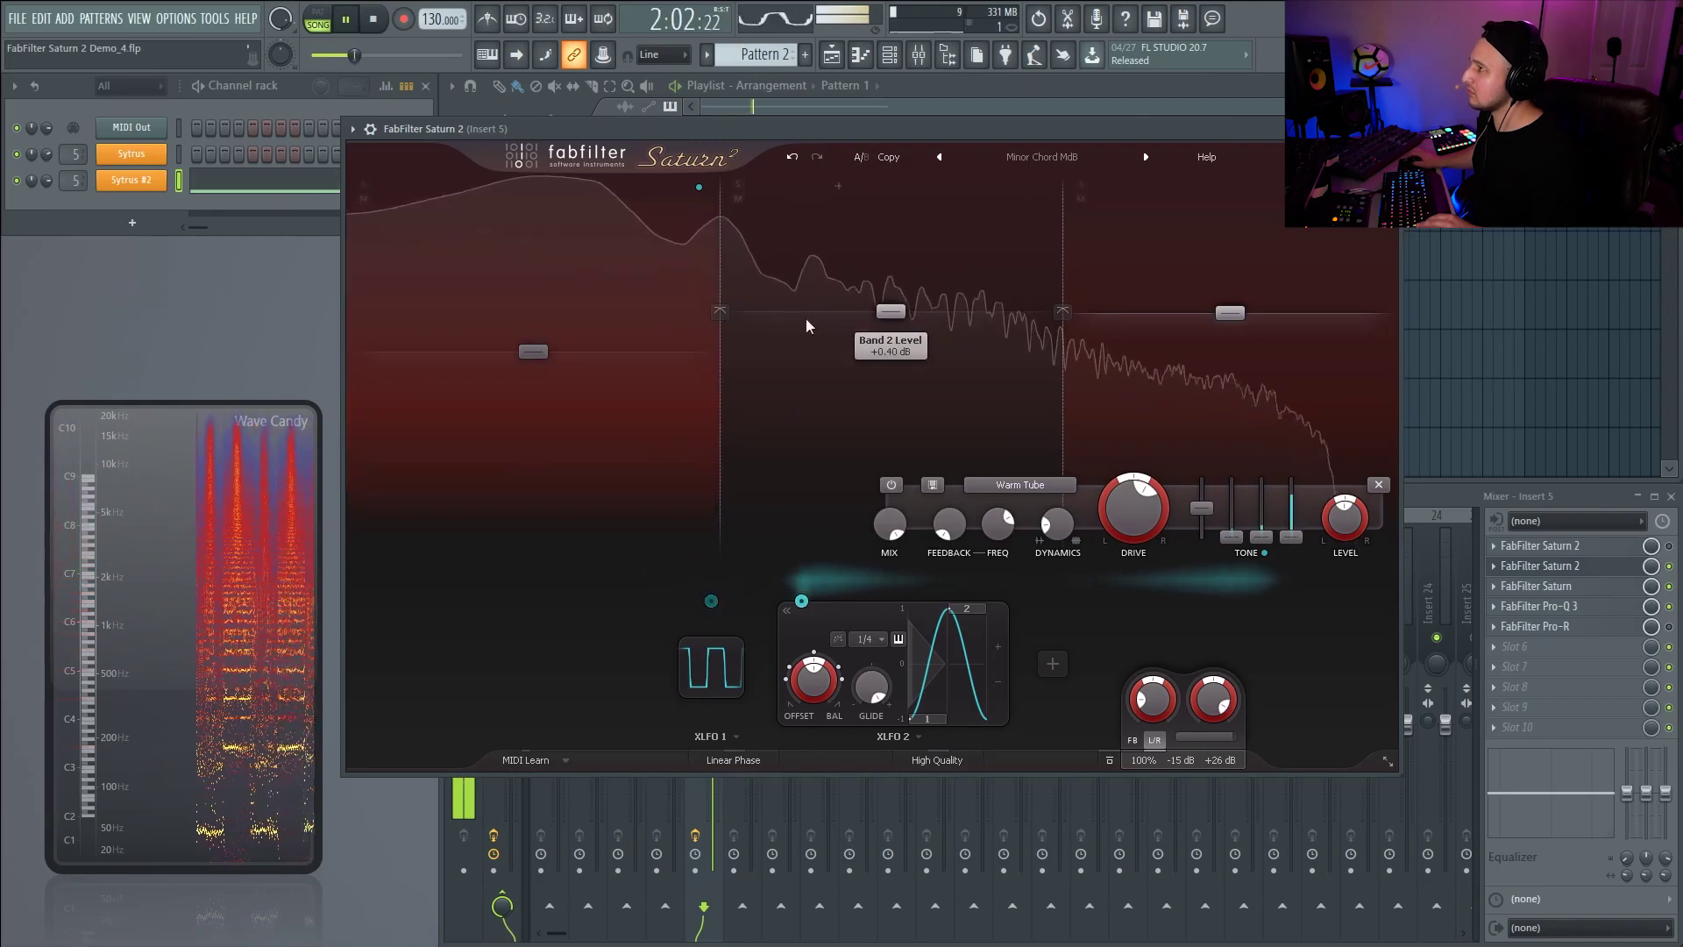
pyautogui.click(526, 354)
pyautogui.moveTo(526, 358); pyautogui.dragTo(529, 364)
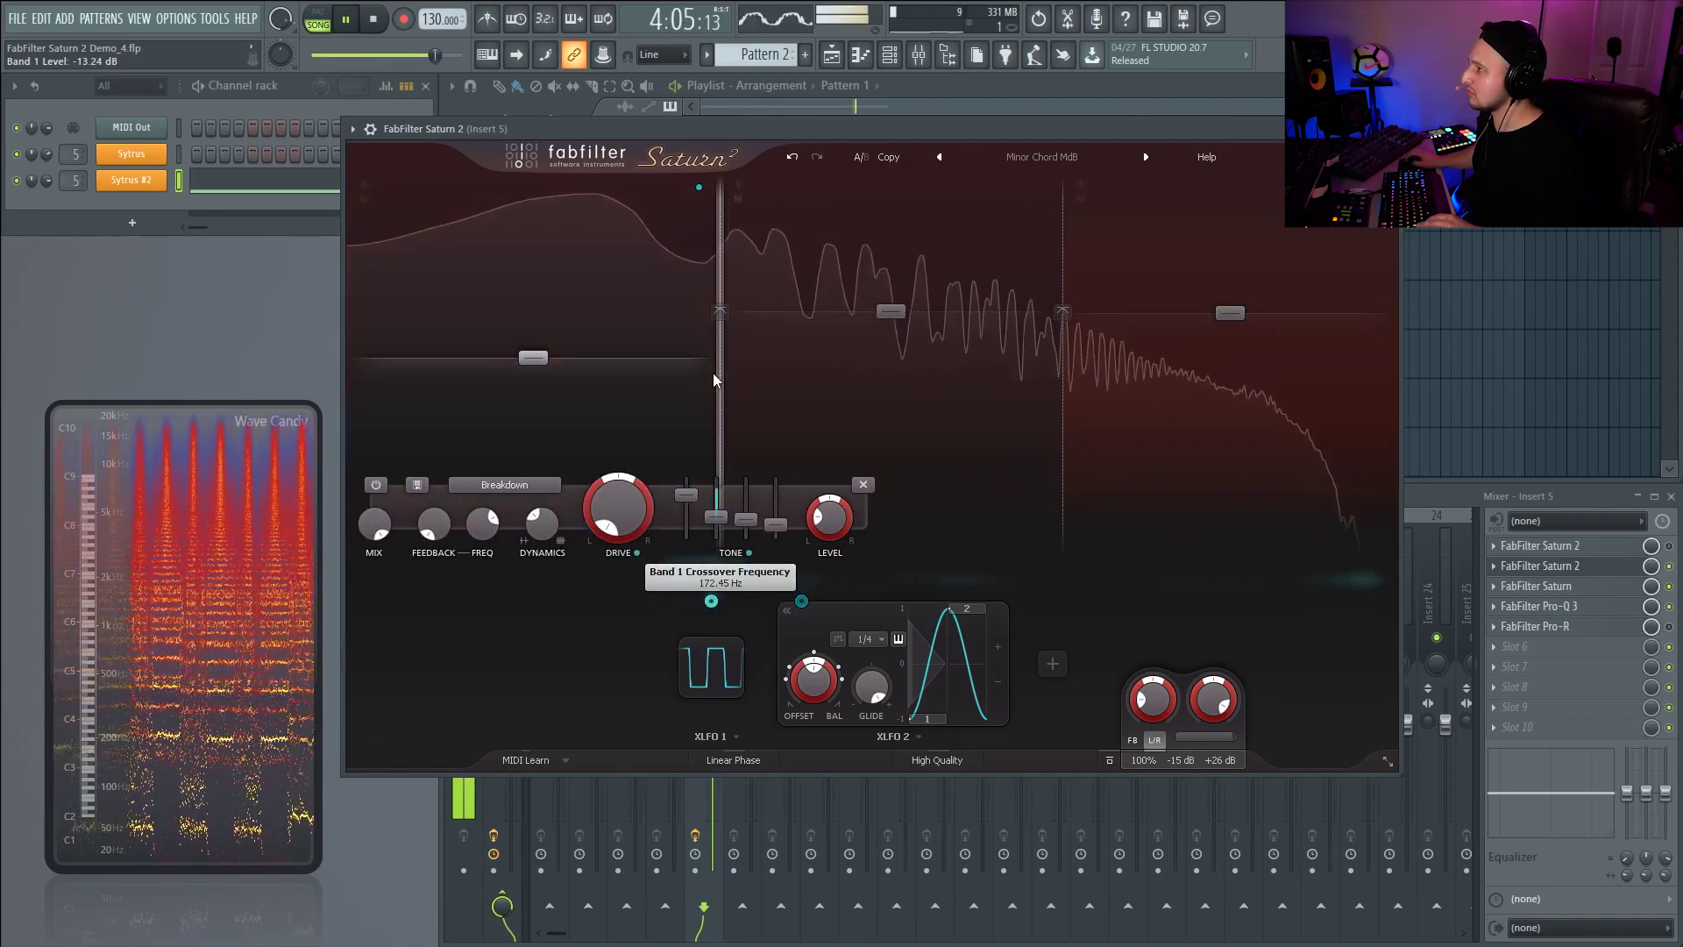
pyautogui.press('space')
pyautogui.moveTo(719, 372); pyautogui.dragTo(719, 373)
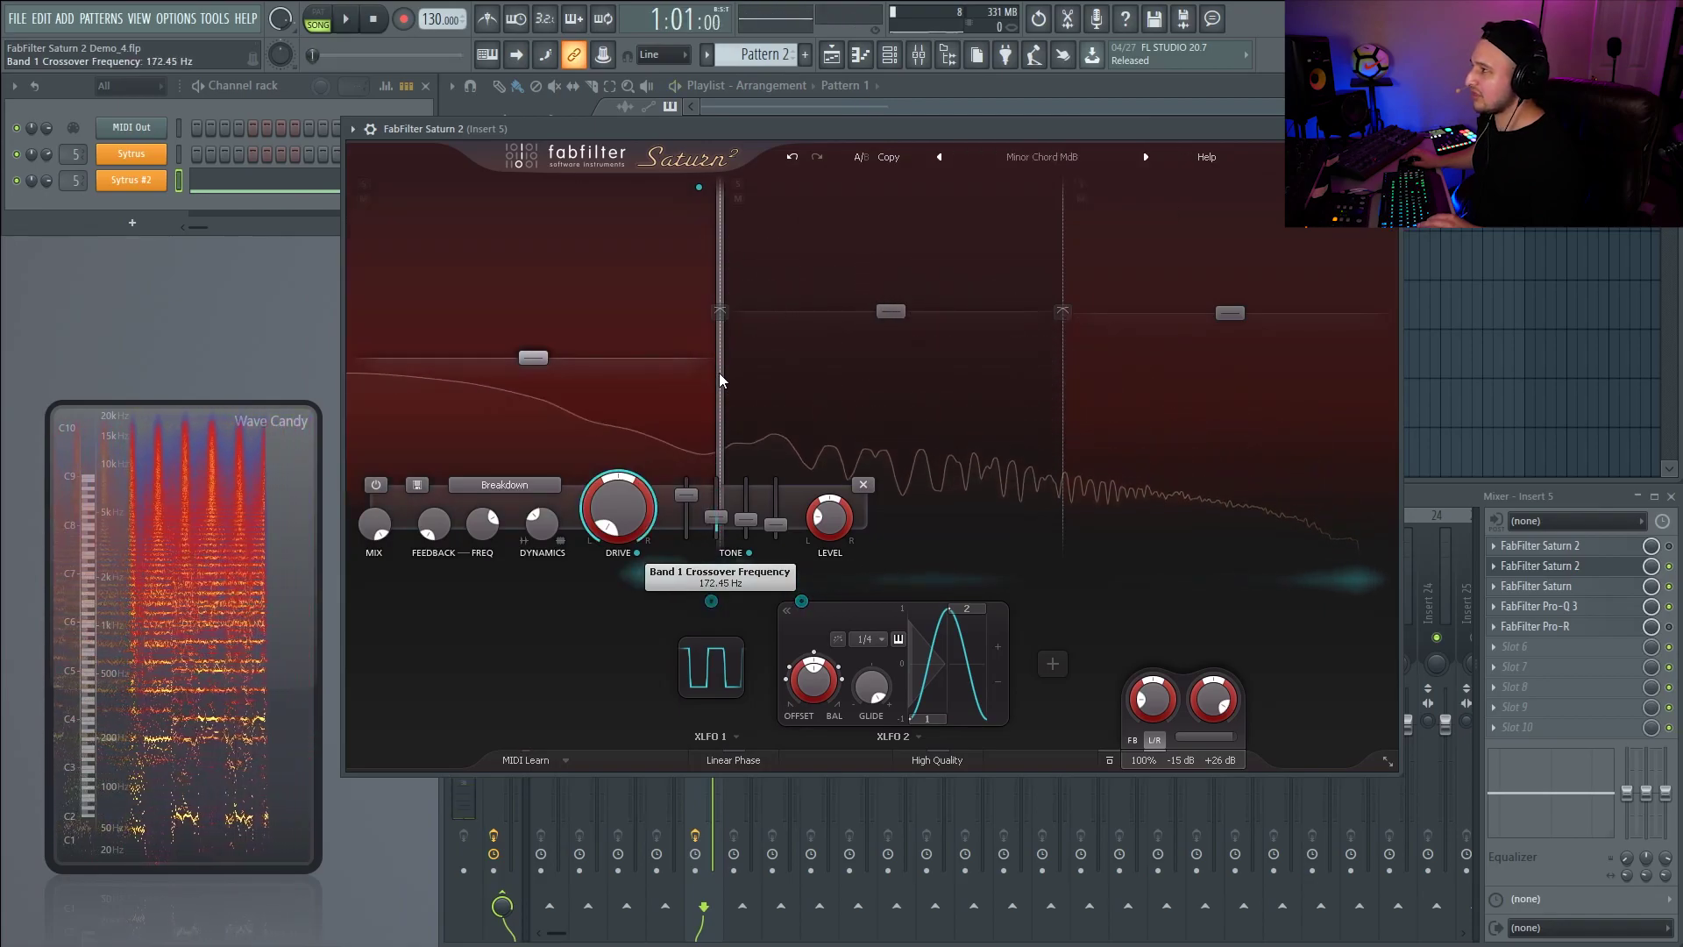
# - Solo band 3 and play the pattern to hear its modulated tone
pyautogui.press('space')
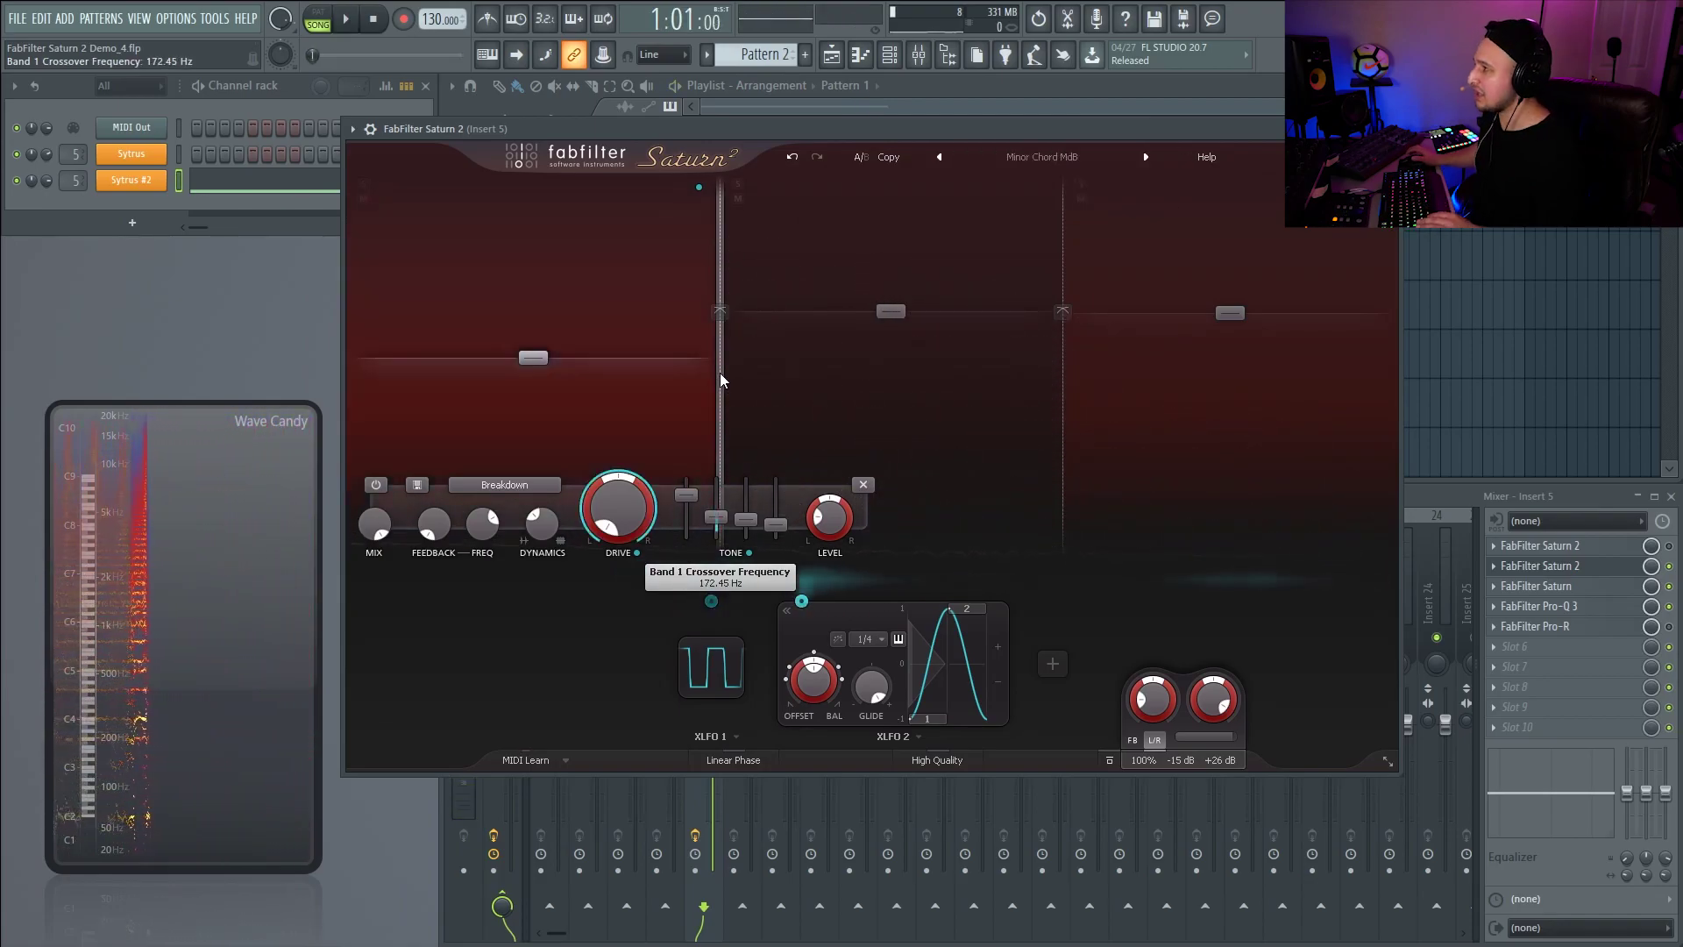
pyautogui.click(1081, 184)
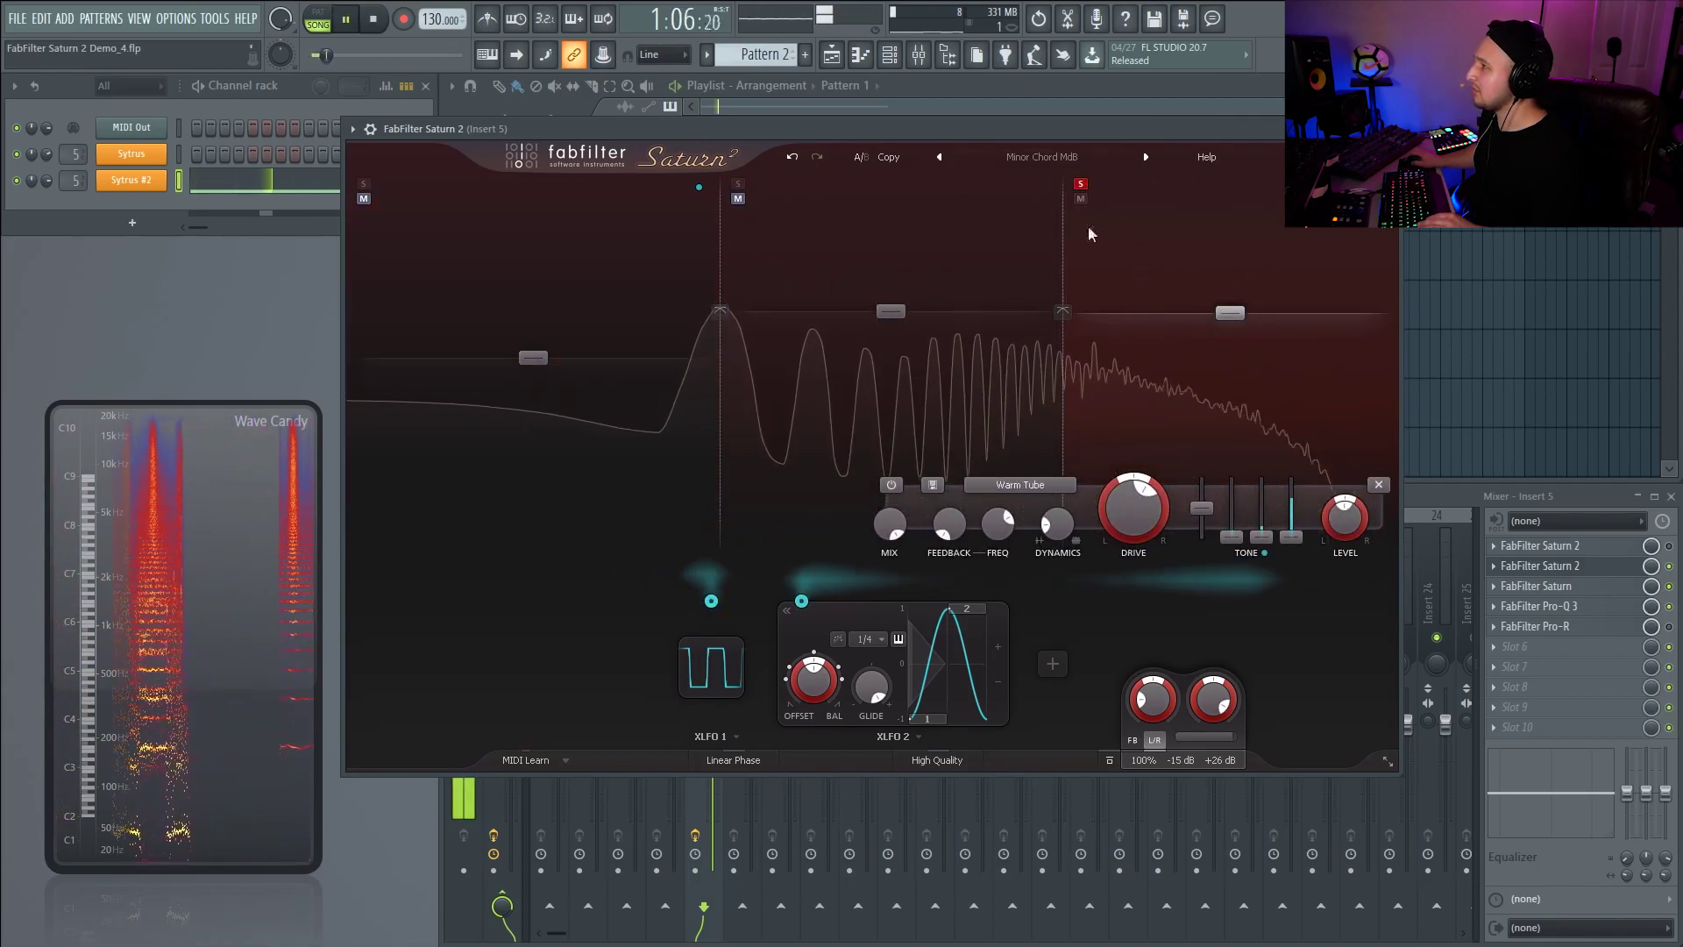
pyautogui.press('space')
pyautogui.press('space')
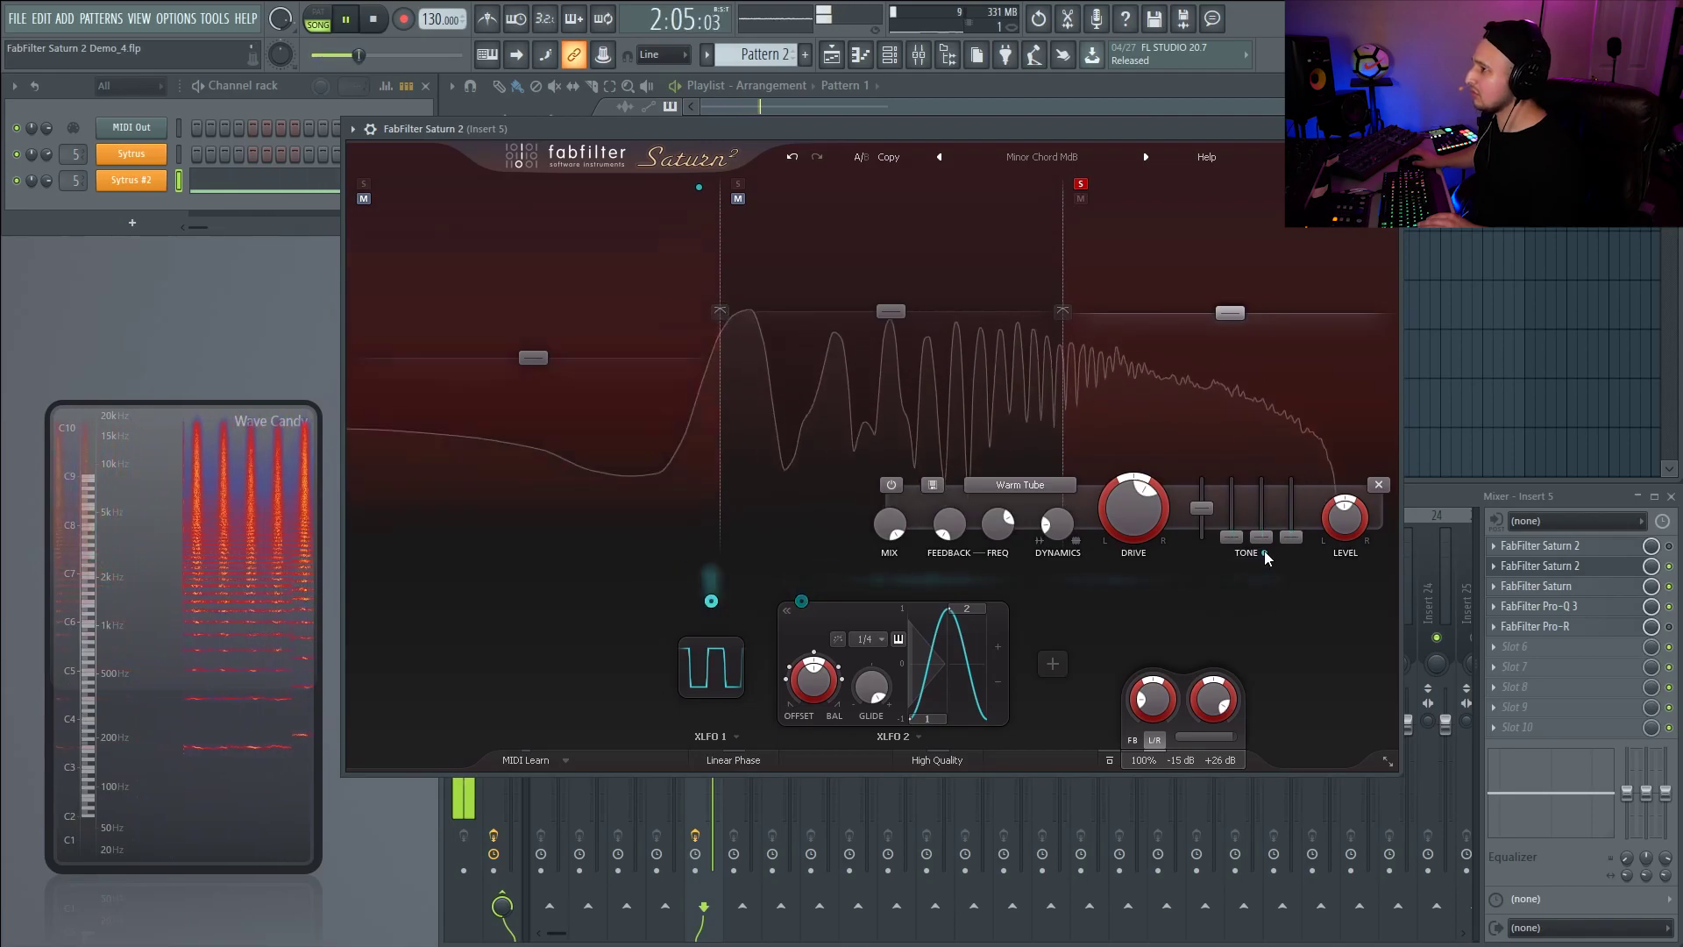
pyautogui.press('space')
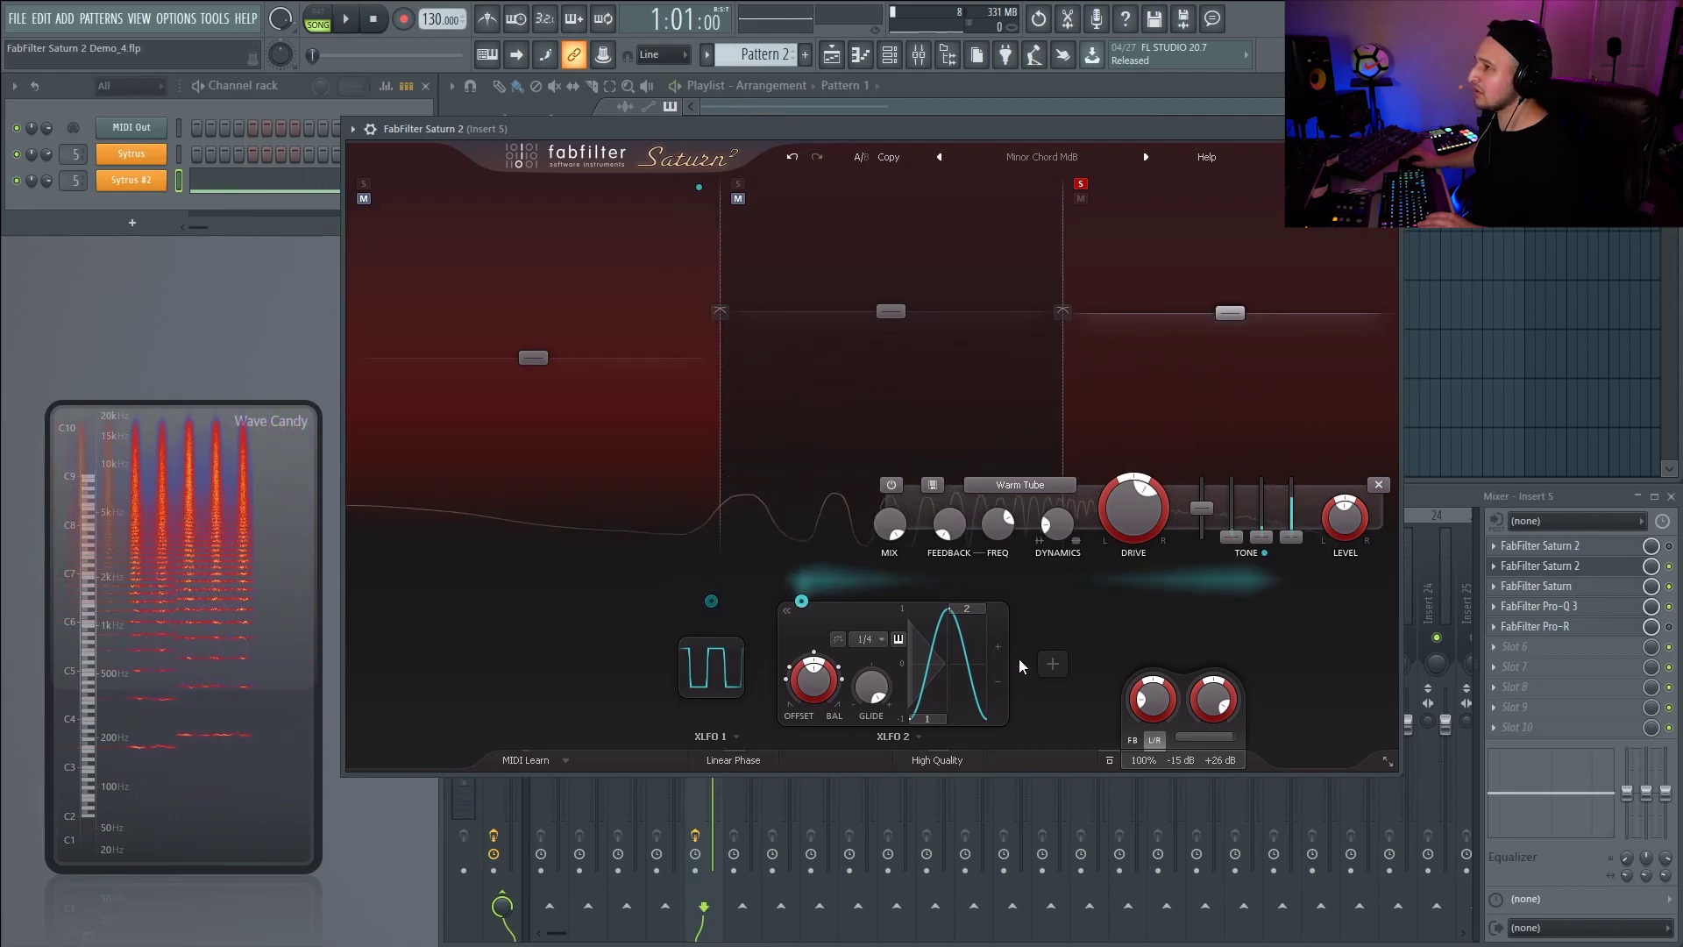
# - Invert the XLFO 2 curve with step 1 high and step 2 at -1.000, and play the pattern
pyautogui.moveTo(924, 717)
pyautogui.mouseDown()
pyautogui.moveTo(934, 586)
pyautogui.moveTo(963, 630)
pyautogui.moveTo(952, 775)
pyautogui.mouseUp()
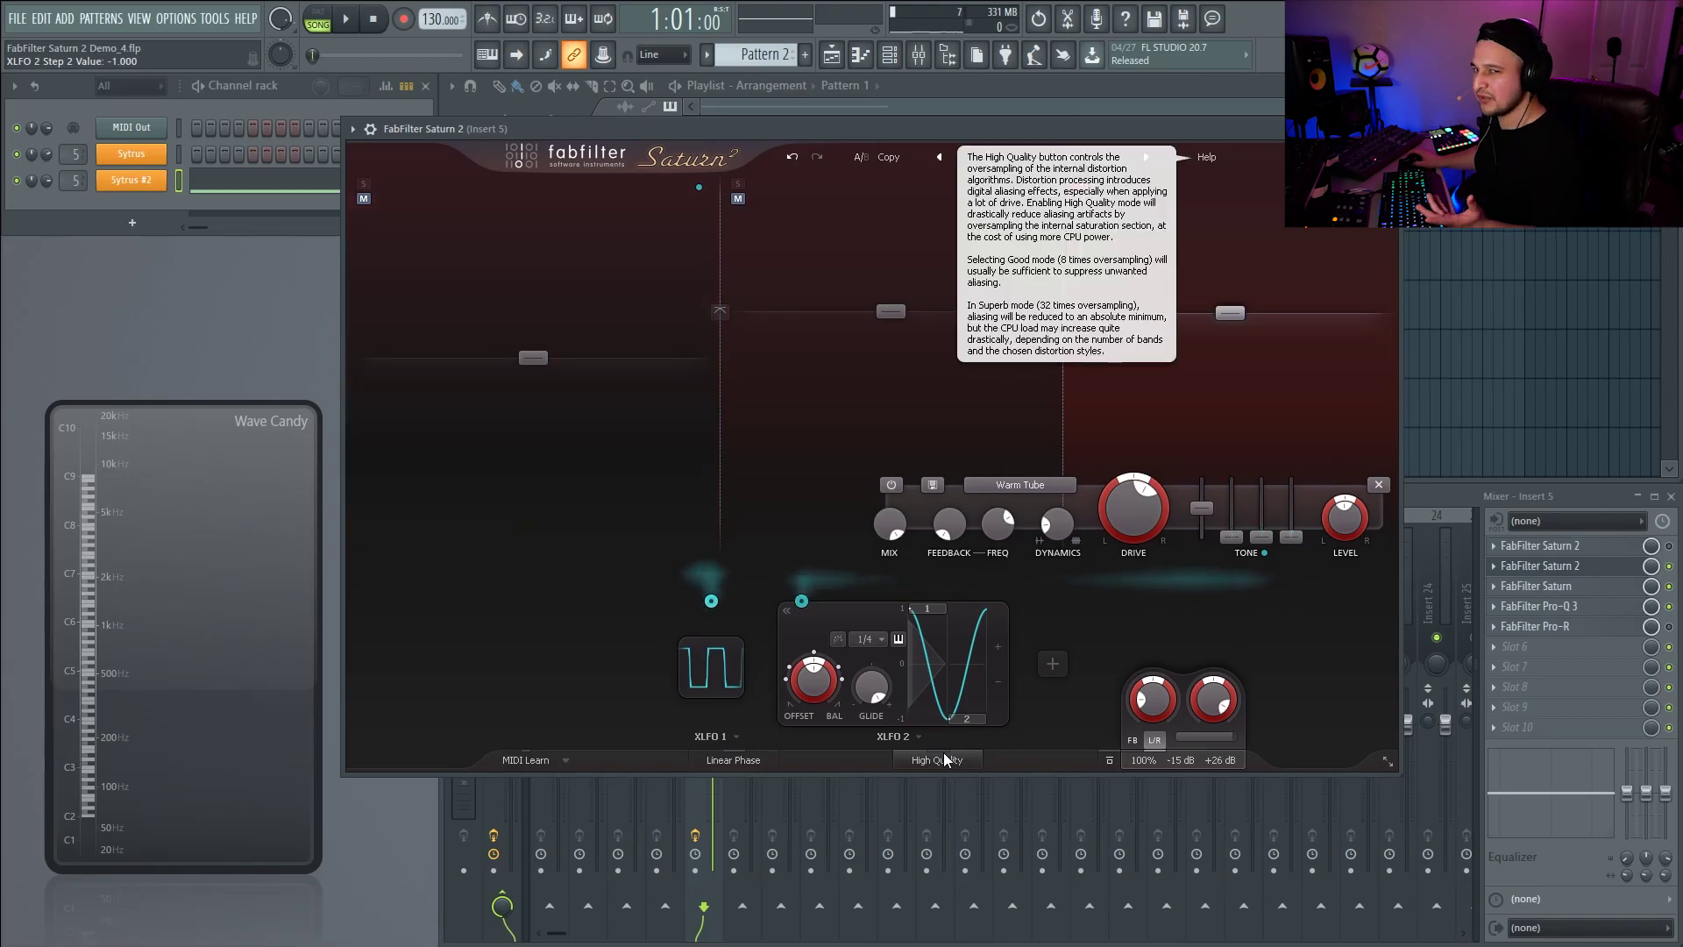
pyautogui.press('space')
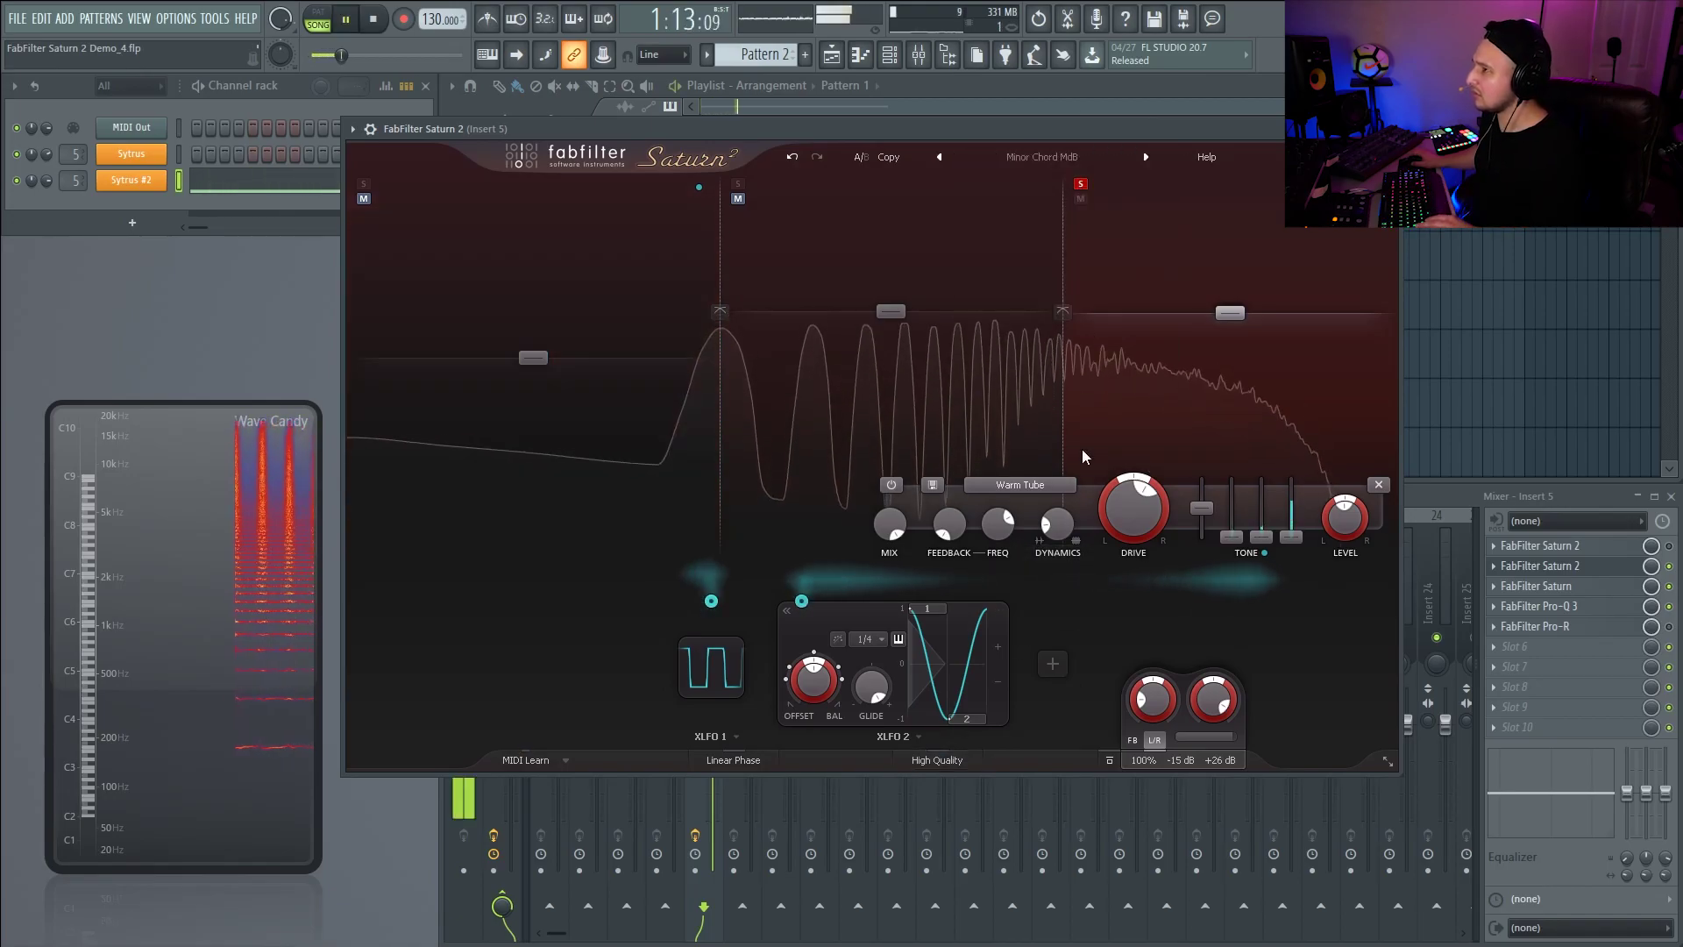
pyautogui.press('space')
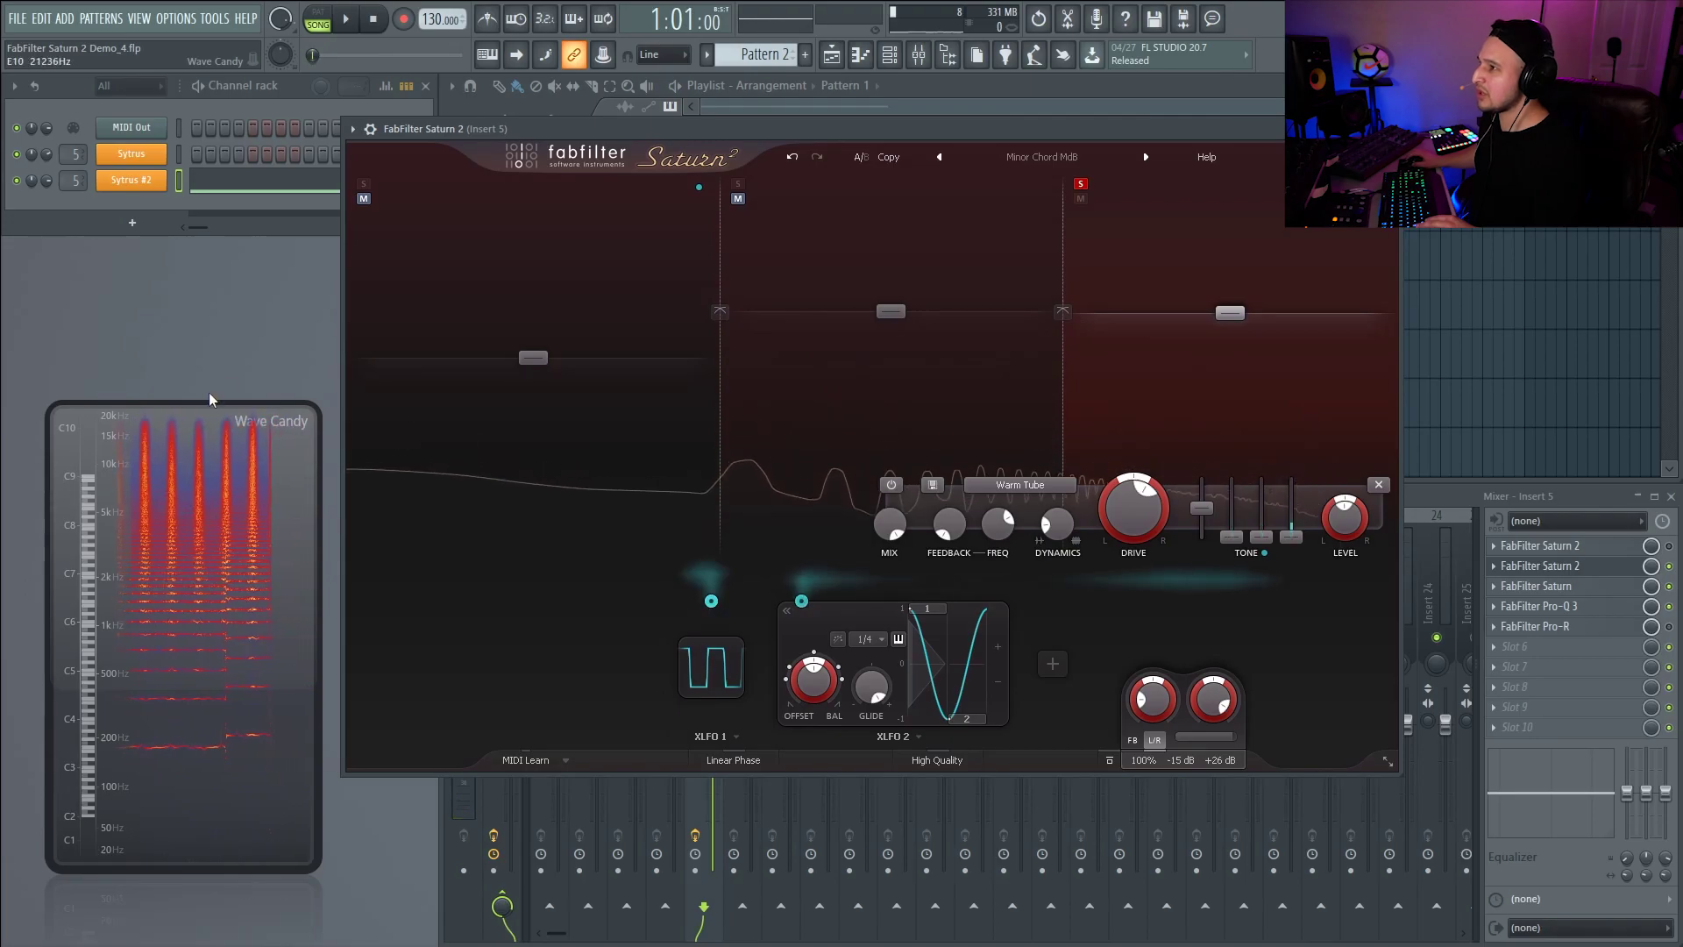
pyautogui.press('space')
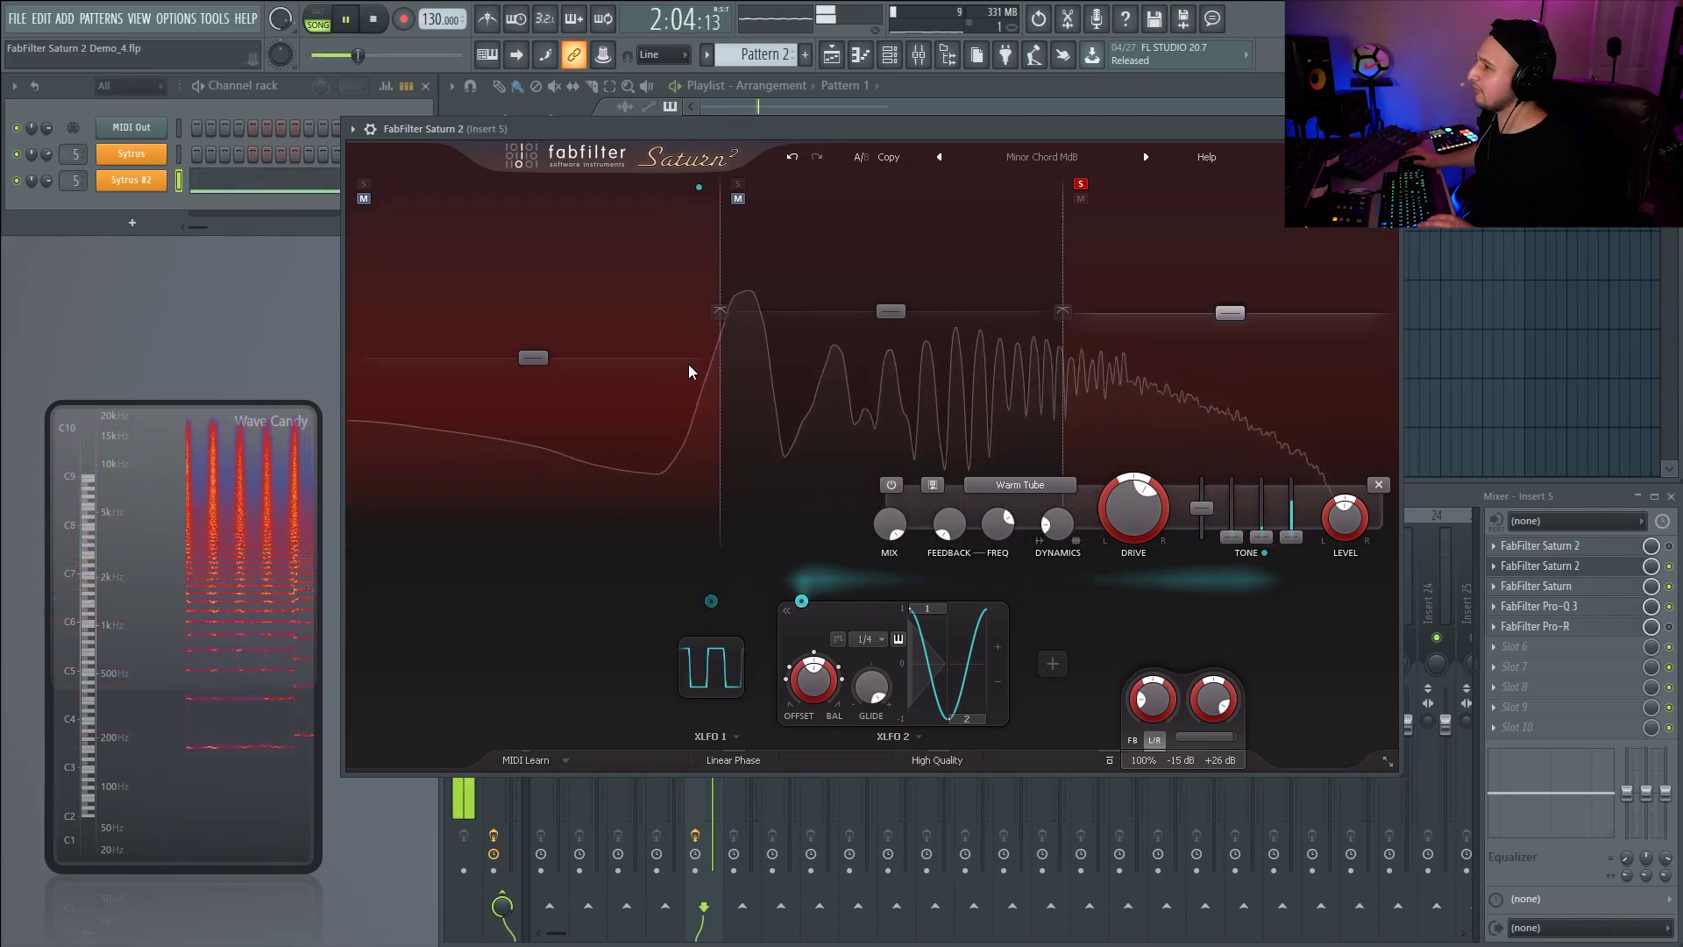
pyautogui.press('space')
# - Flip the XLFO 2 curve back with step 1 low and step 2 at 1.000, keep the glide at 1.000, and play the pattern
pyautogui.moveTo(931, 614)
pyautogui.mouseDown()
pyautogui.moveTo(912, 752)
pyautogui.moveTo(960, 570)
pyautogui.mouseUp()
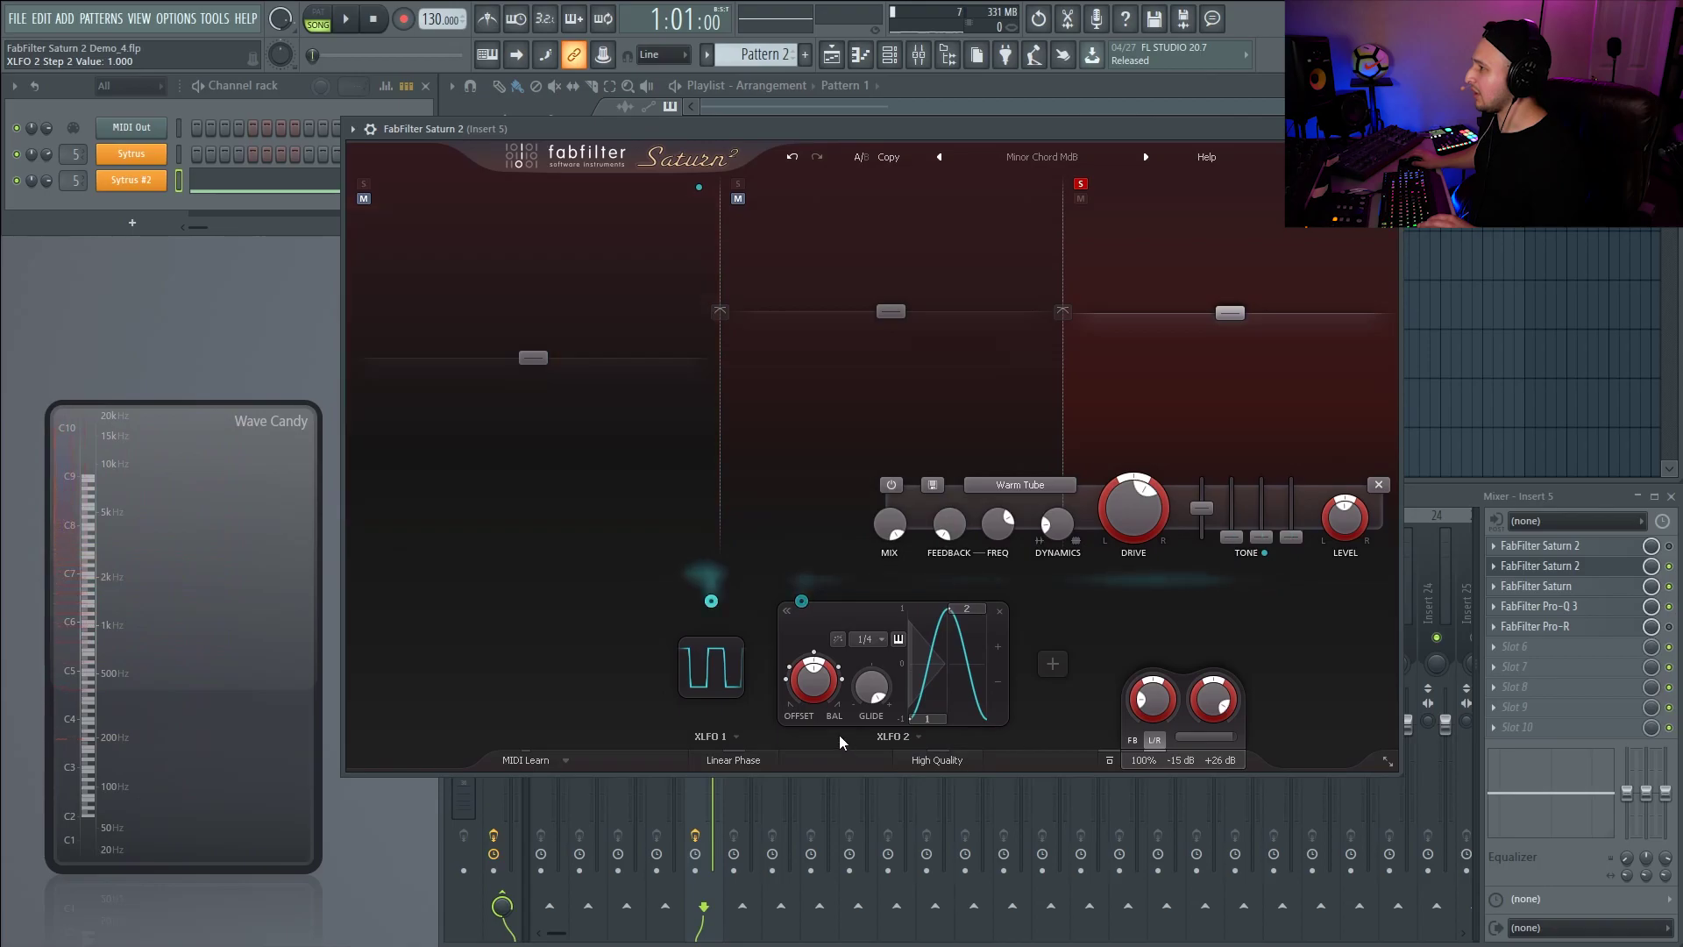
pyautogui.moveTo(870, 692); pyautogui.dragTo(864, 589)
pyautogui.press('space')
pyautogui.press('space')
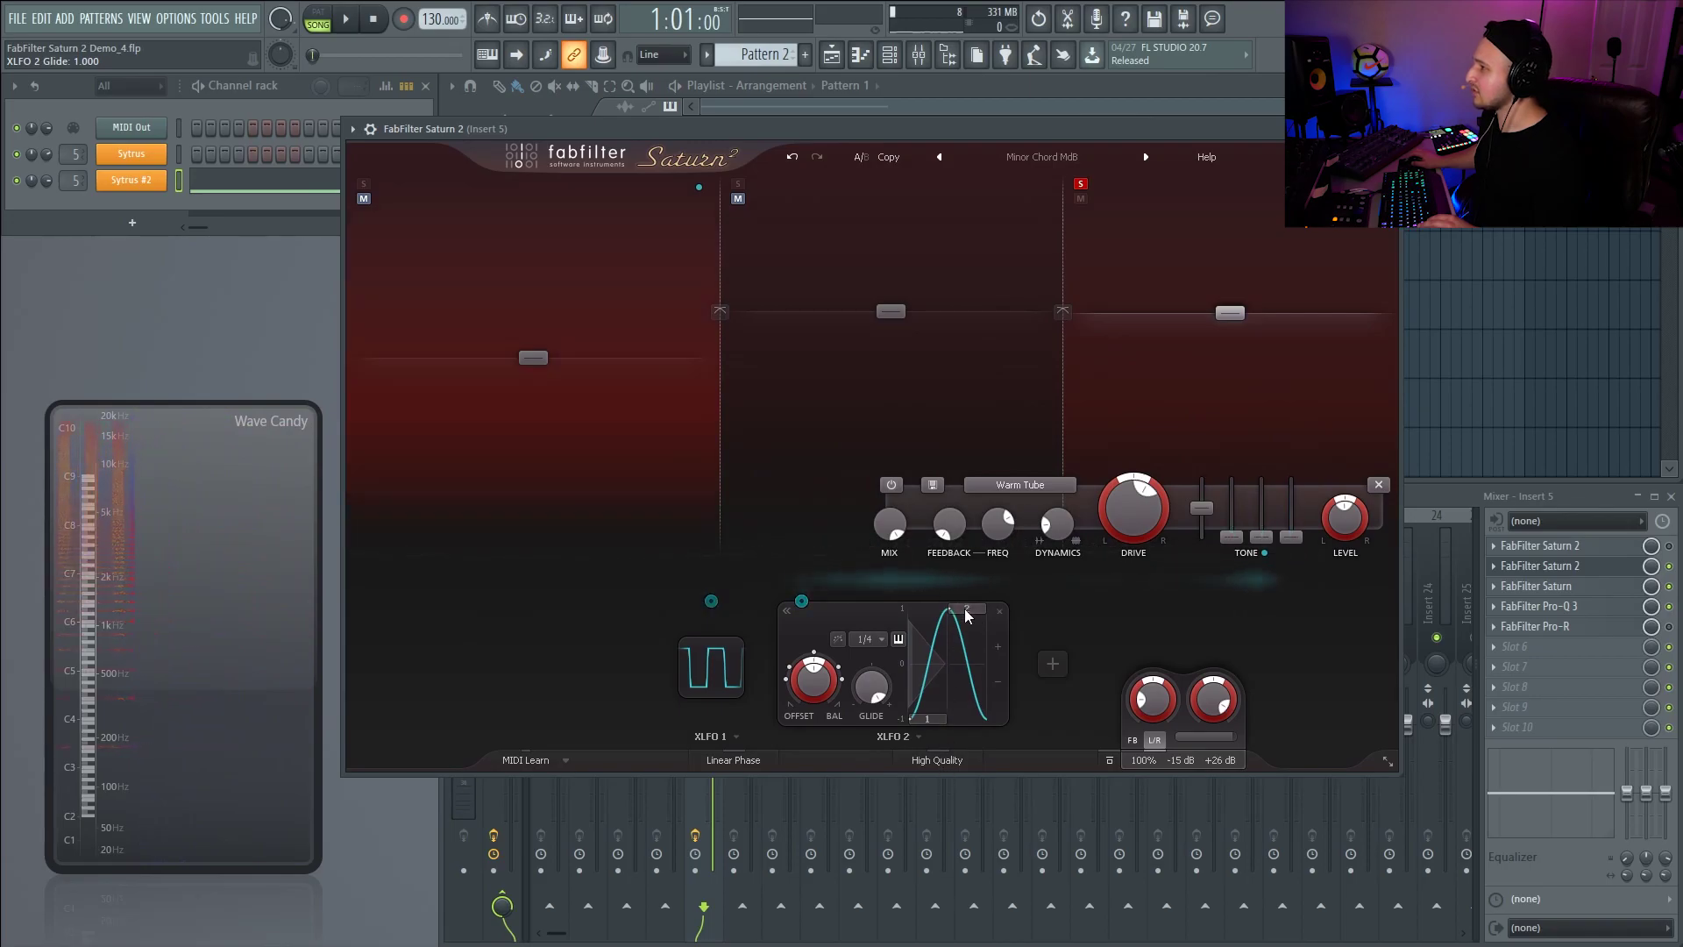
# - Set XLFO 2 step 1 high and step 2 low, and reduce the glide to 0.061 during playback
pyautogui.moveTo(926, 719); pyautogui.dragTo(934, 539)
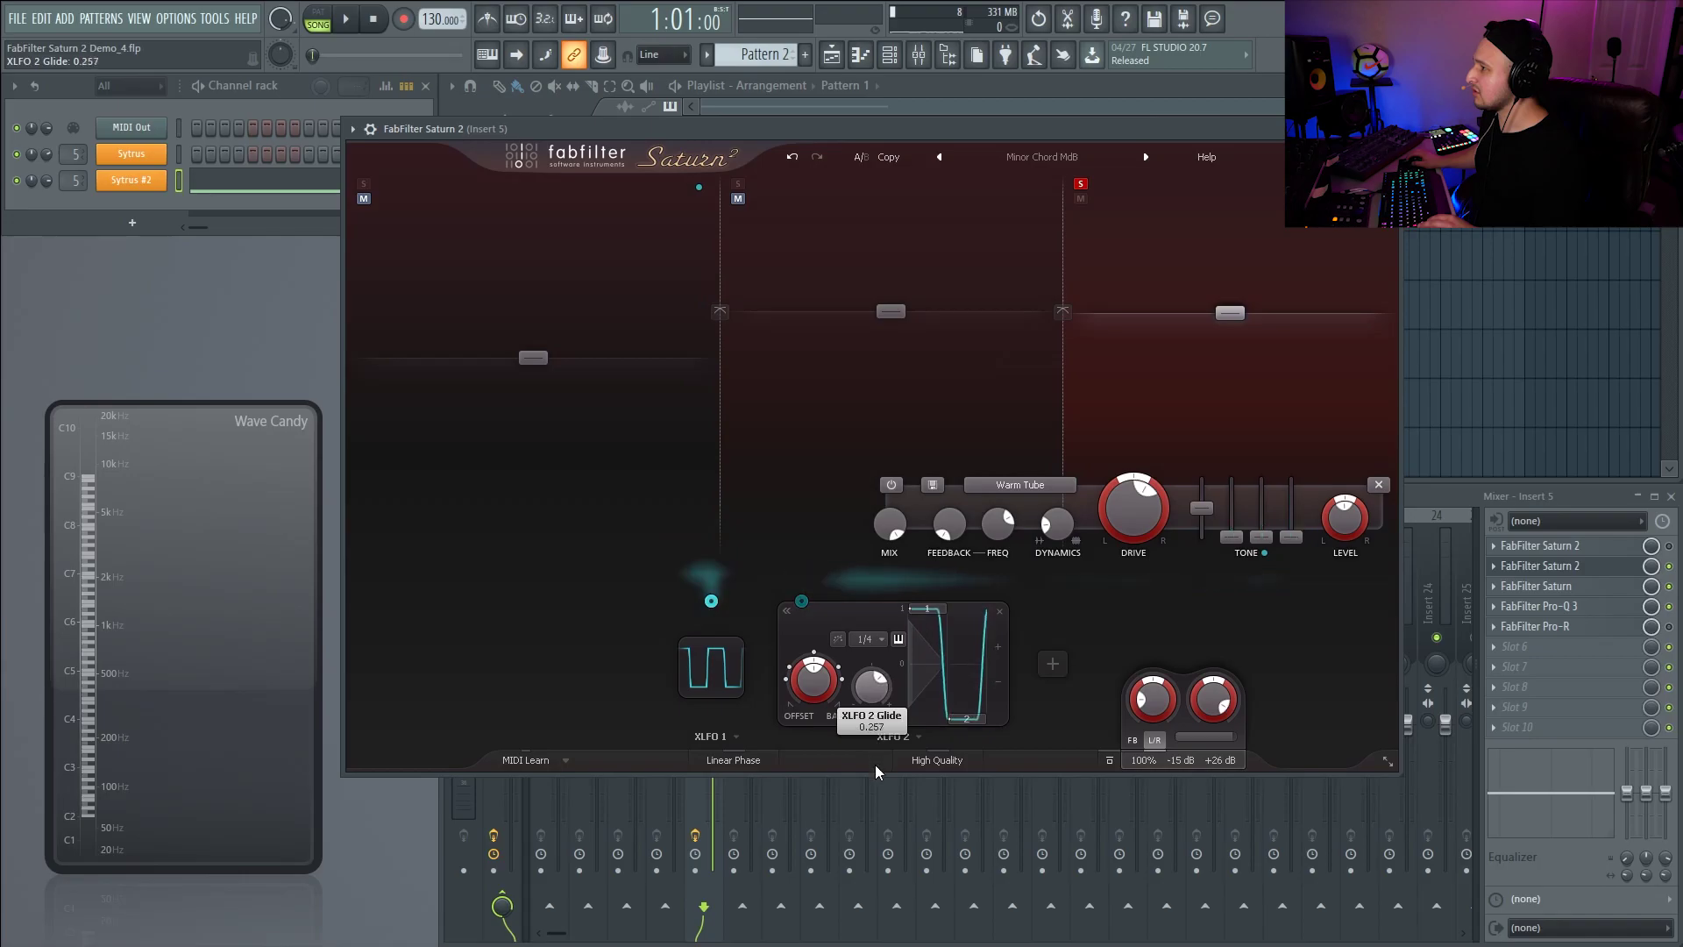
pyautogui.press('space')
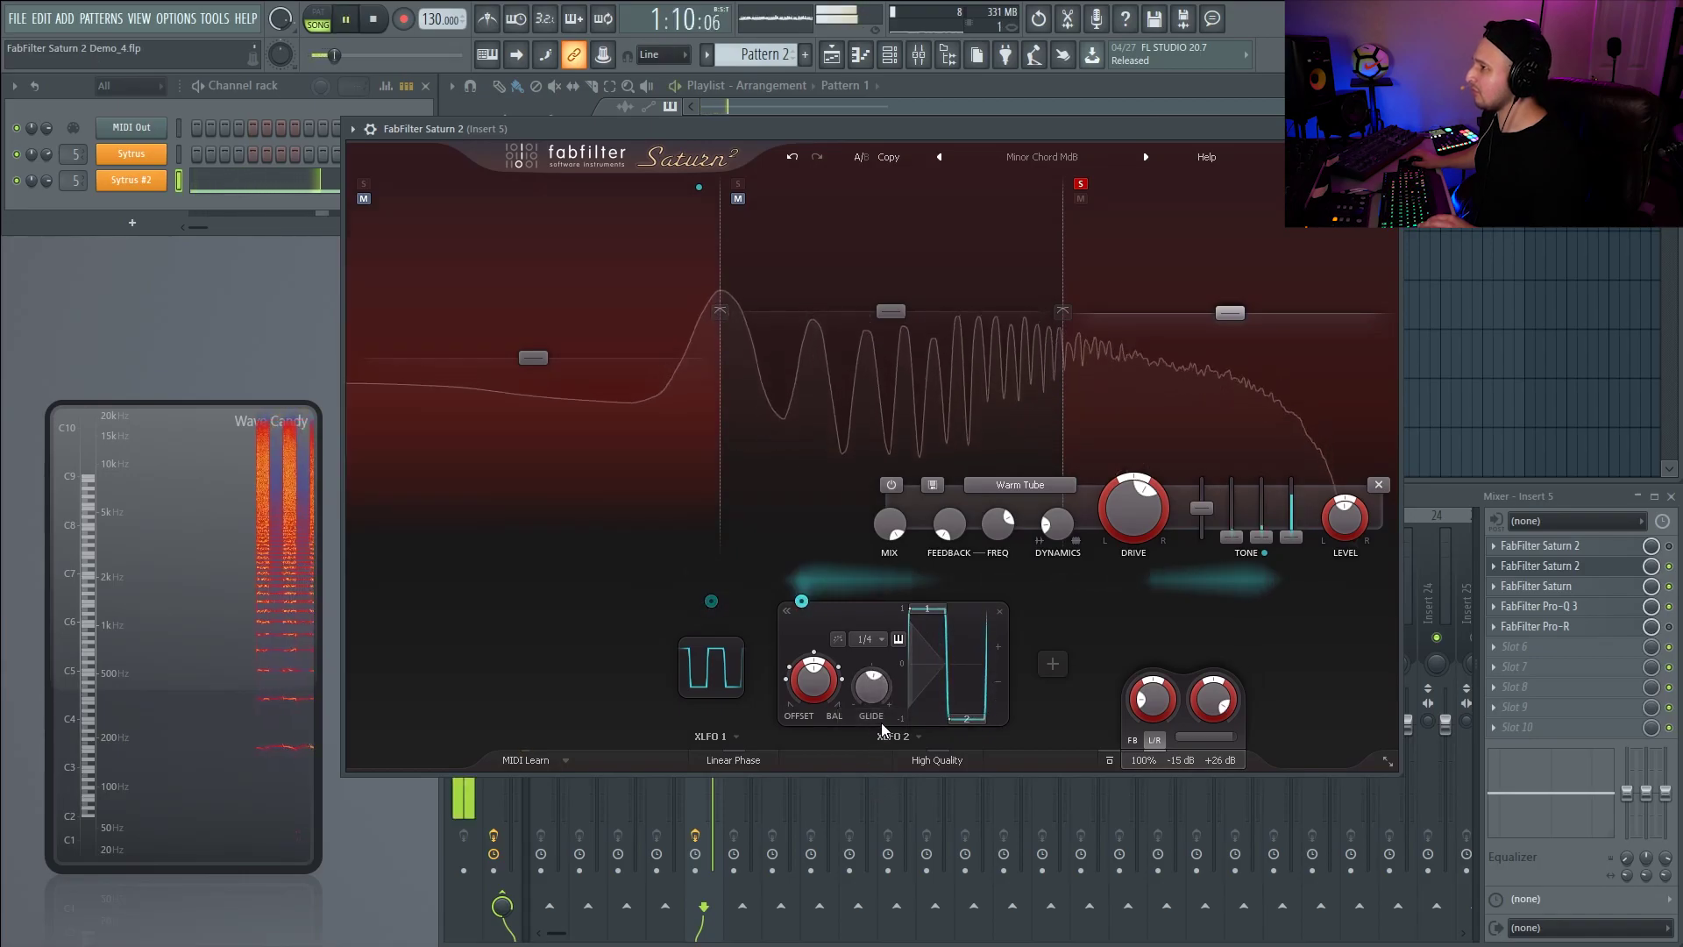
pyautogui.moveTo(873, 694)
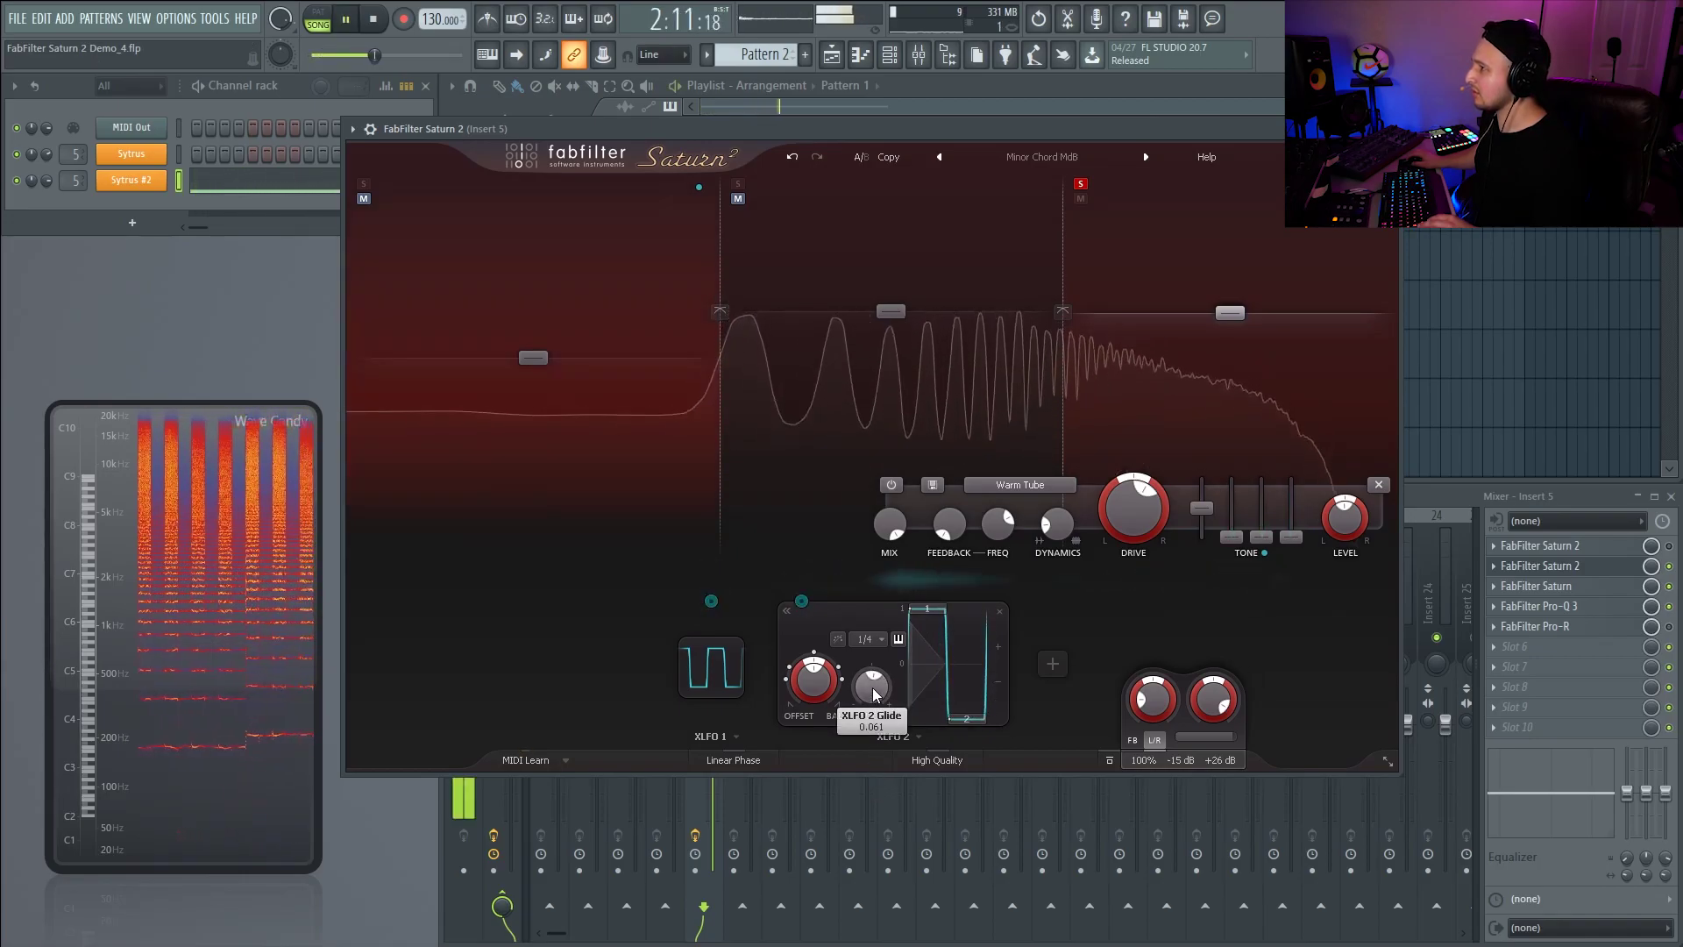
pyautogui.press('space')
# - Try syncing XLFO 2 to 1/16 and play the pattern
pyautogui.click(866, 639)
pyautogui.click(894, 817)
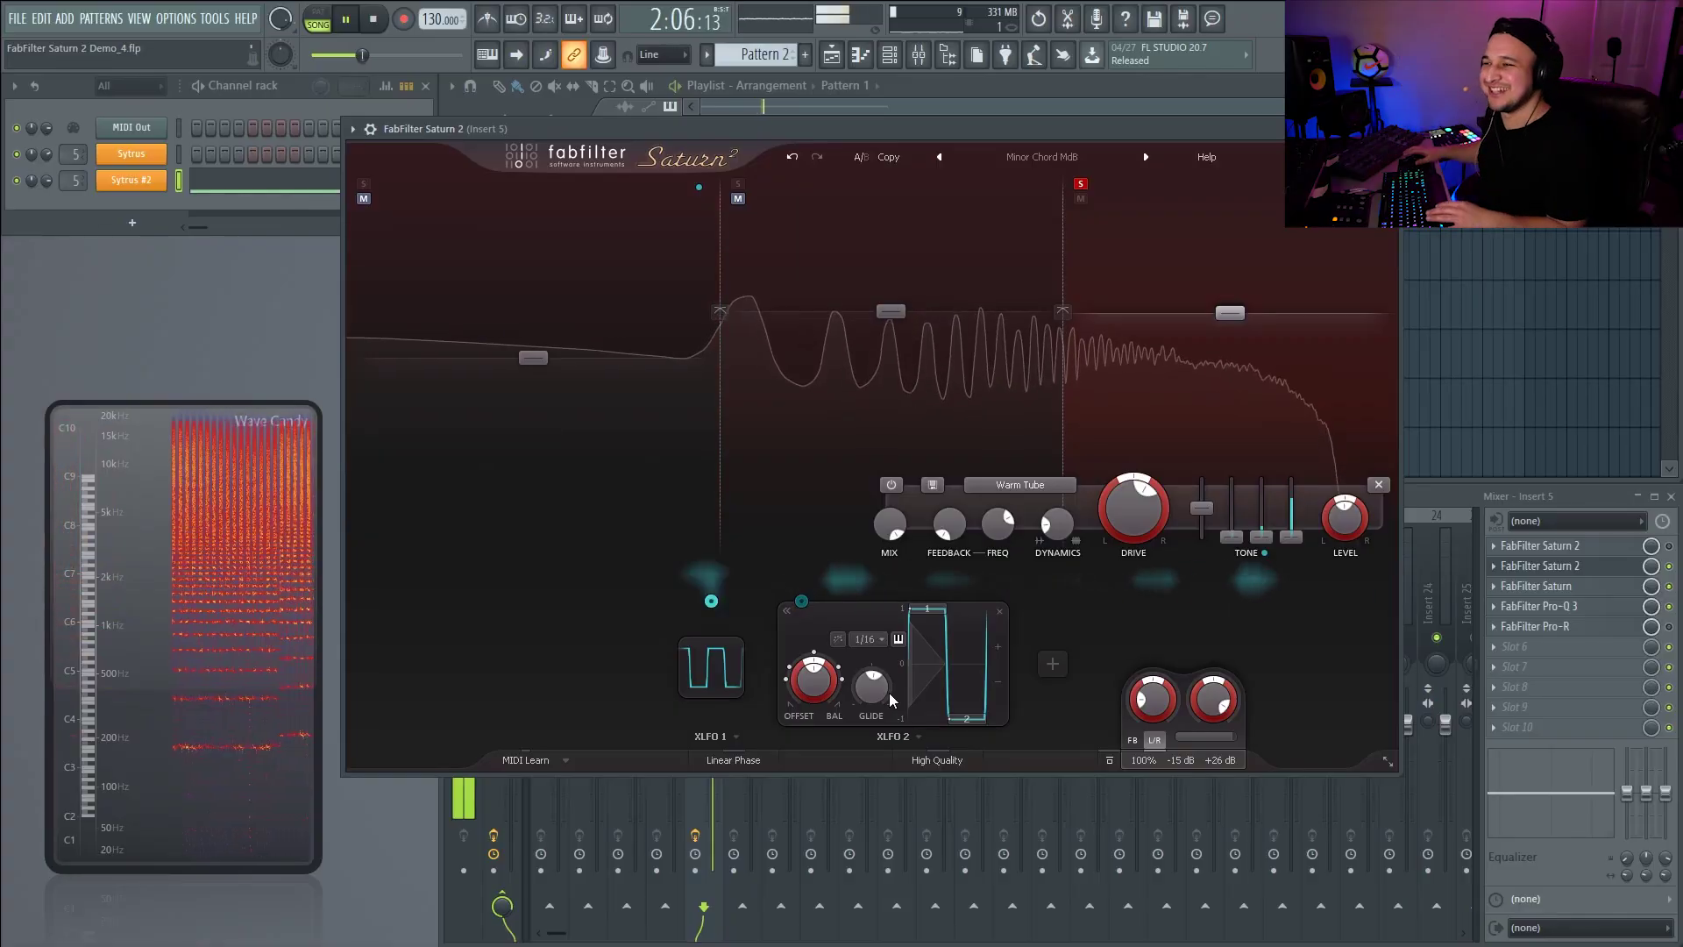
pyautogui.press('space')
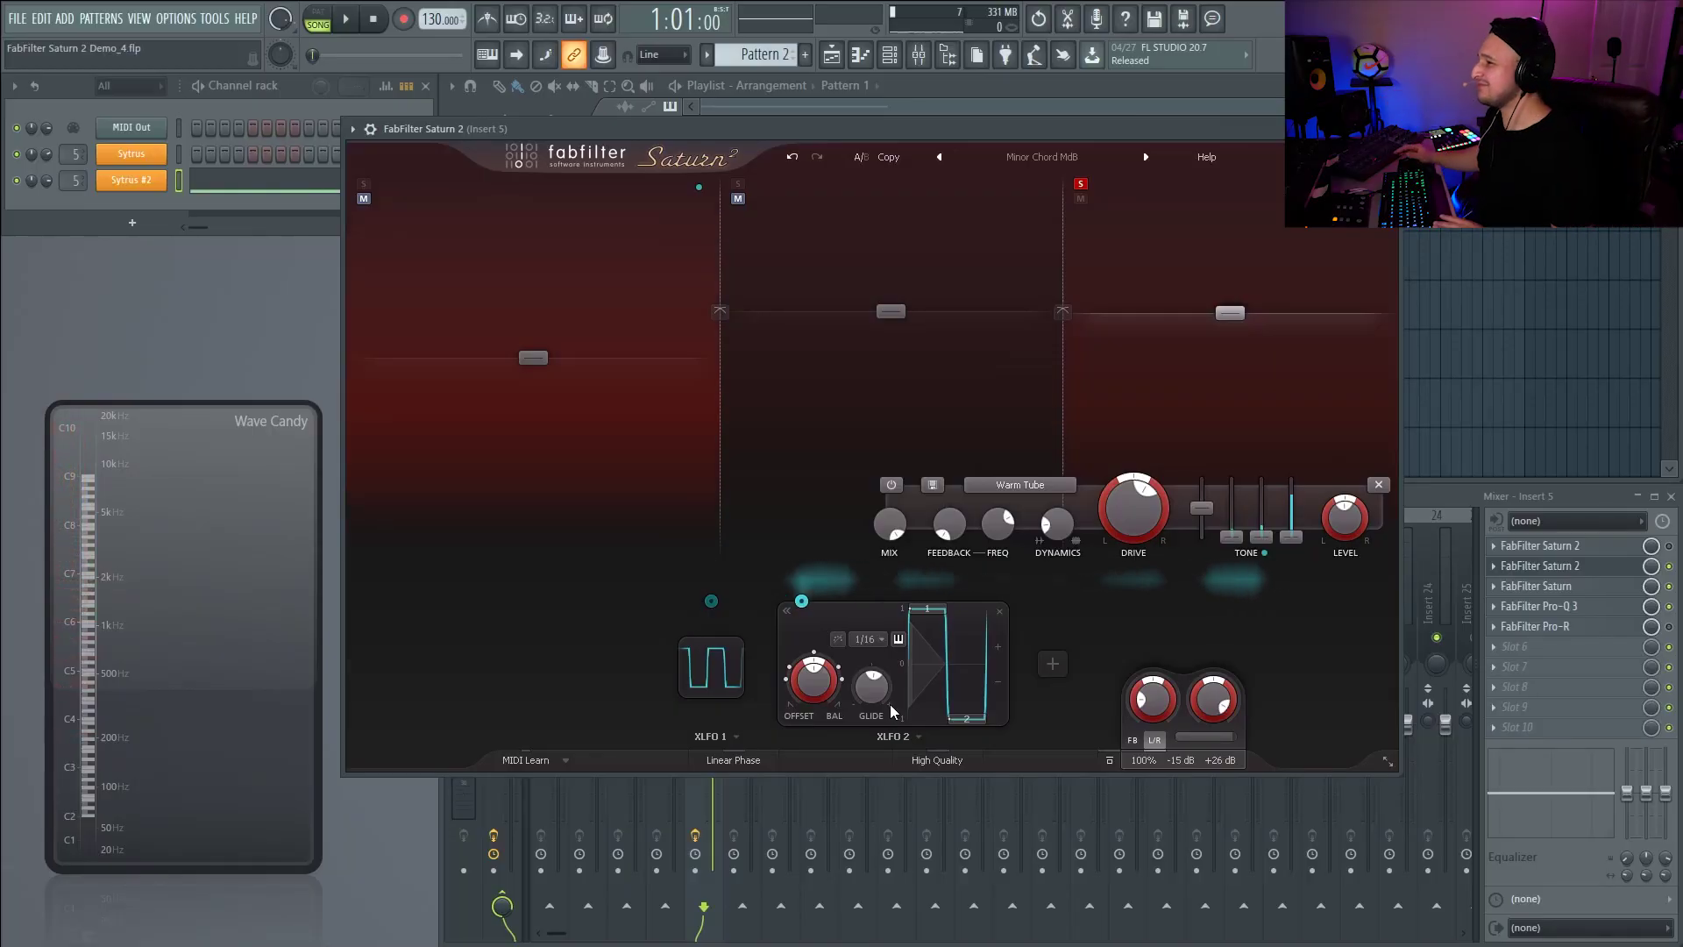
pyautogui.press('space')
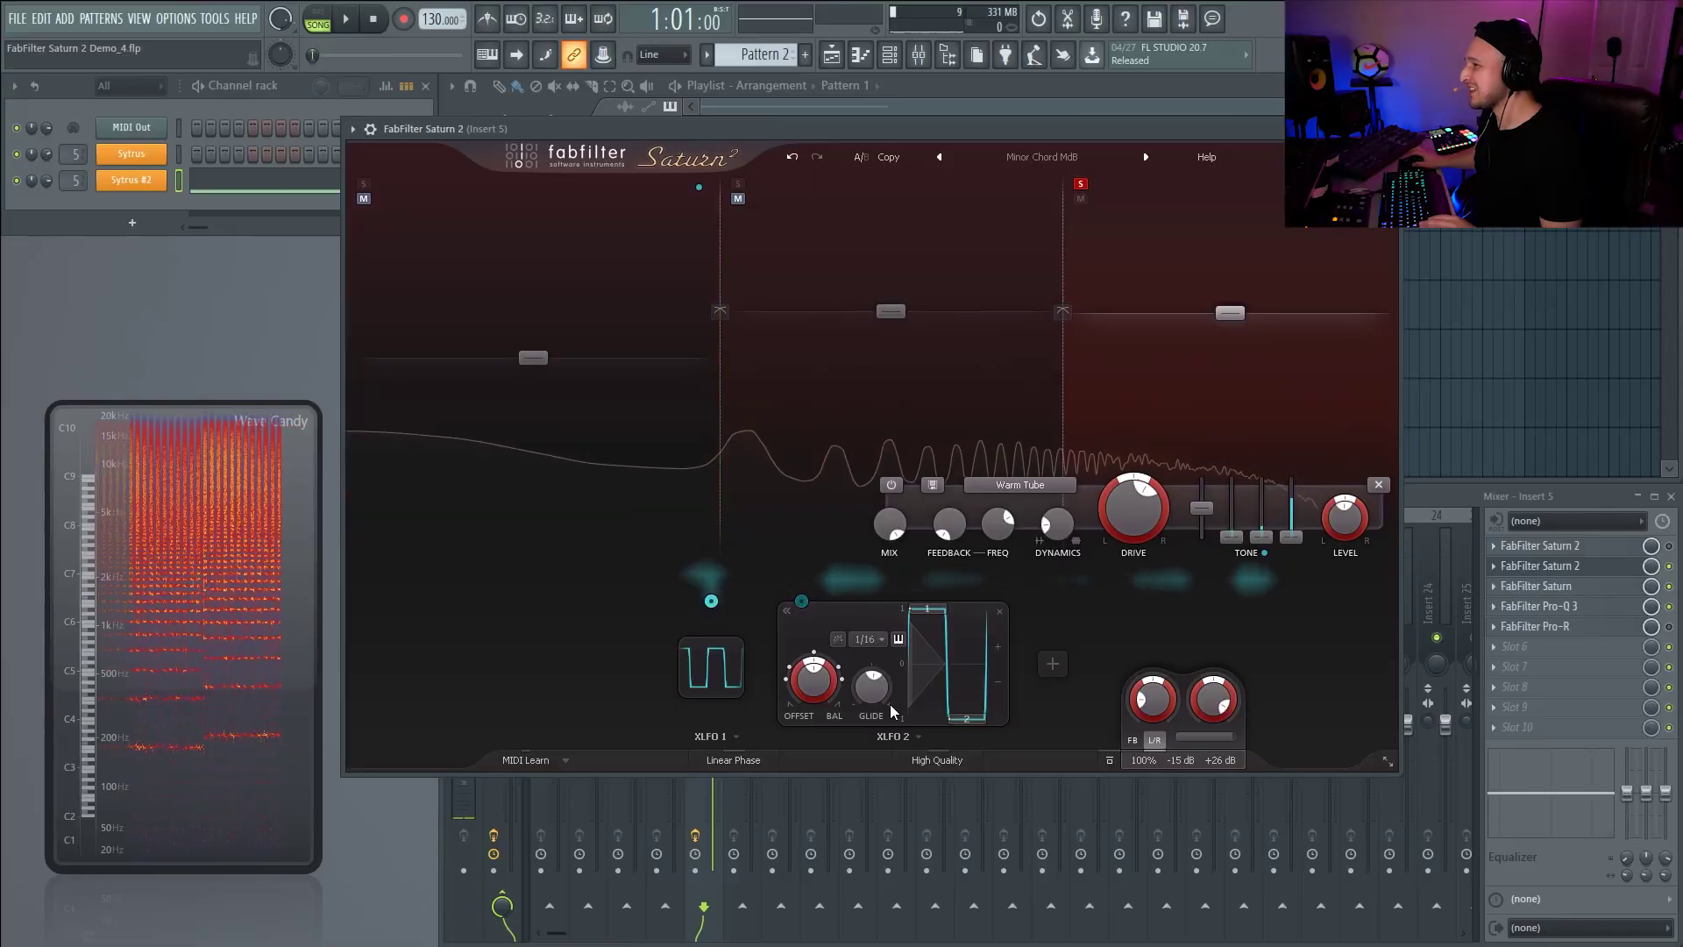
# - Sync XLFO 2 to 1/4 and raise its glide to the maximum
pyautogui.click(868, 639)
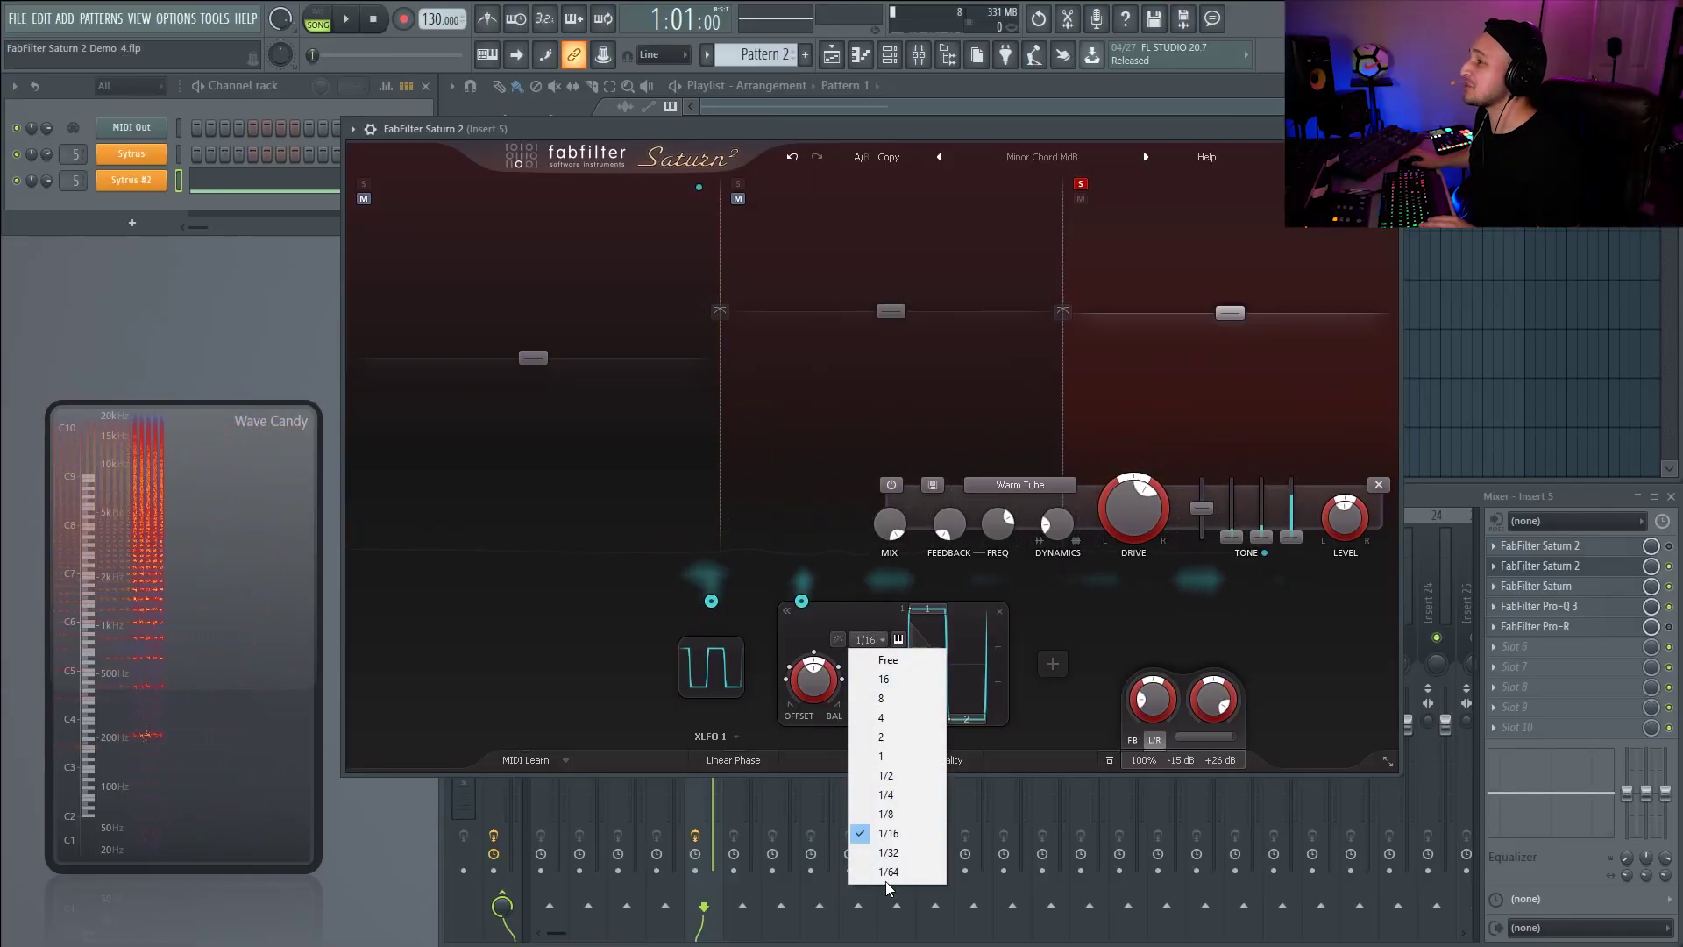
pyautogui.click(896, 794)
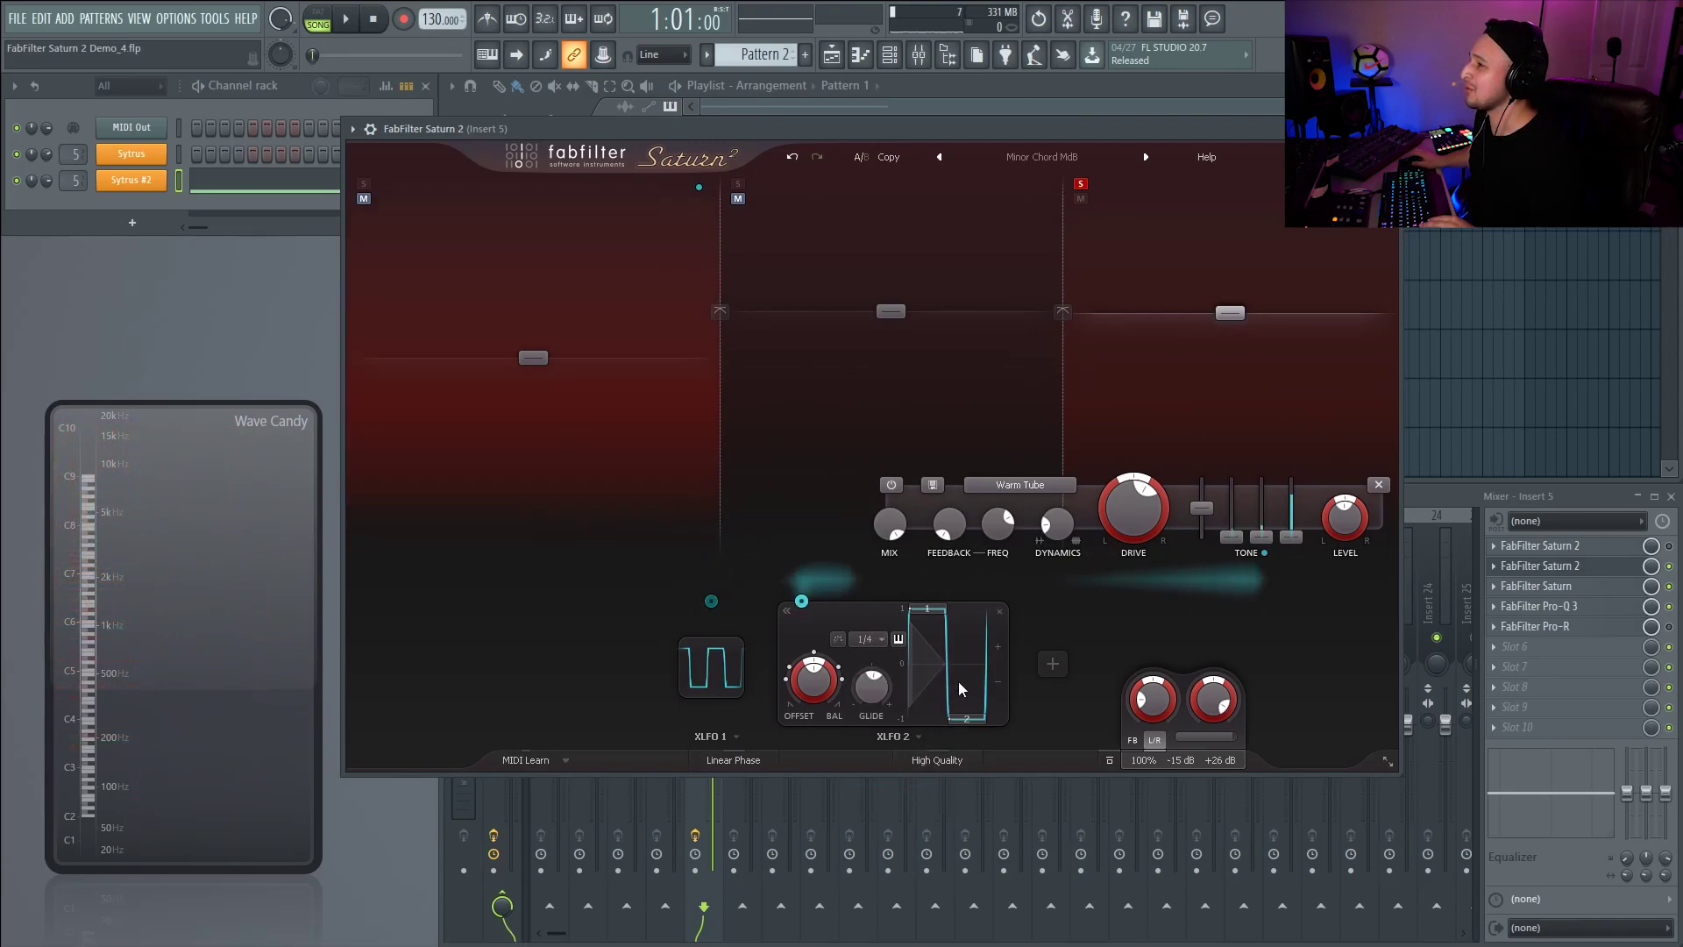
pyautogui.moveTo(872, 686); pyautogui.dragTo(934, 450)
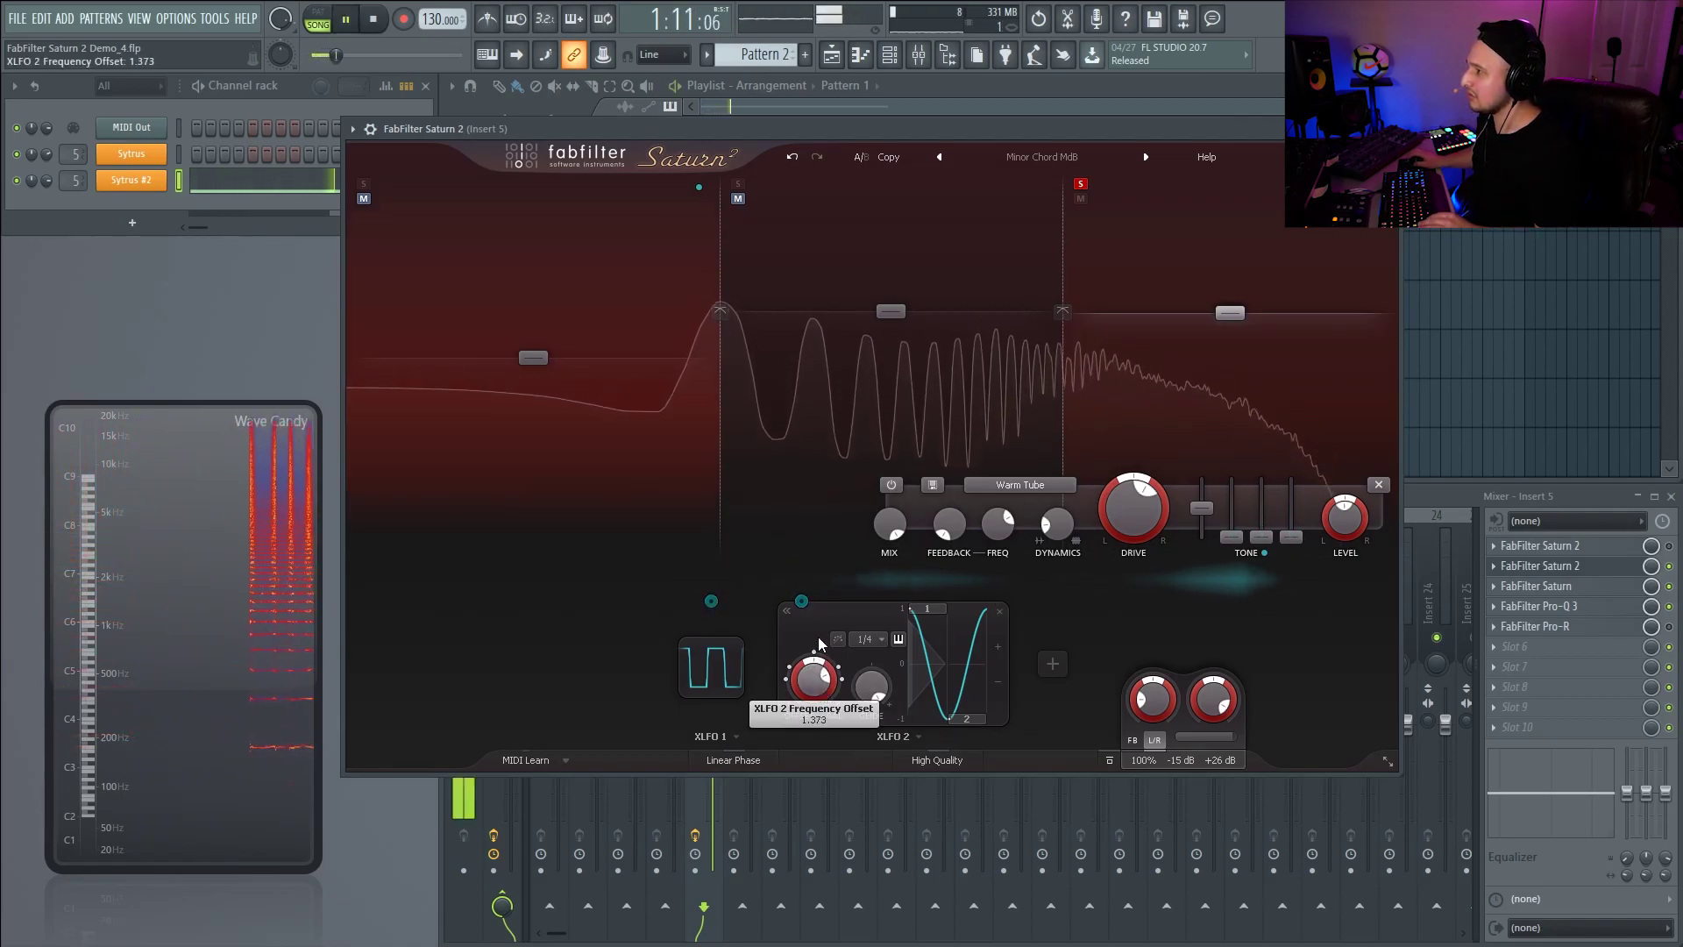
# - Try an XLFO 2 frequency offset of about 0.73 and a shifted balance during playback, and reset the XLFO 2 settings
pyautogui.moveTo(818, 636); pyautogui.dragTo(813, 700)
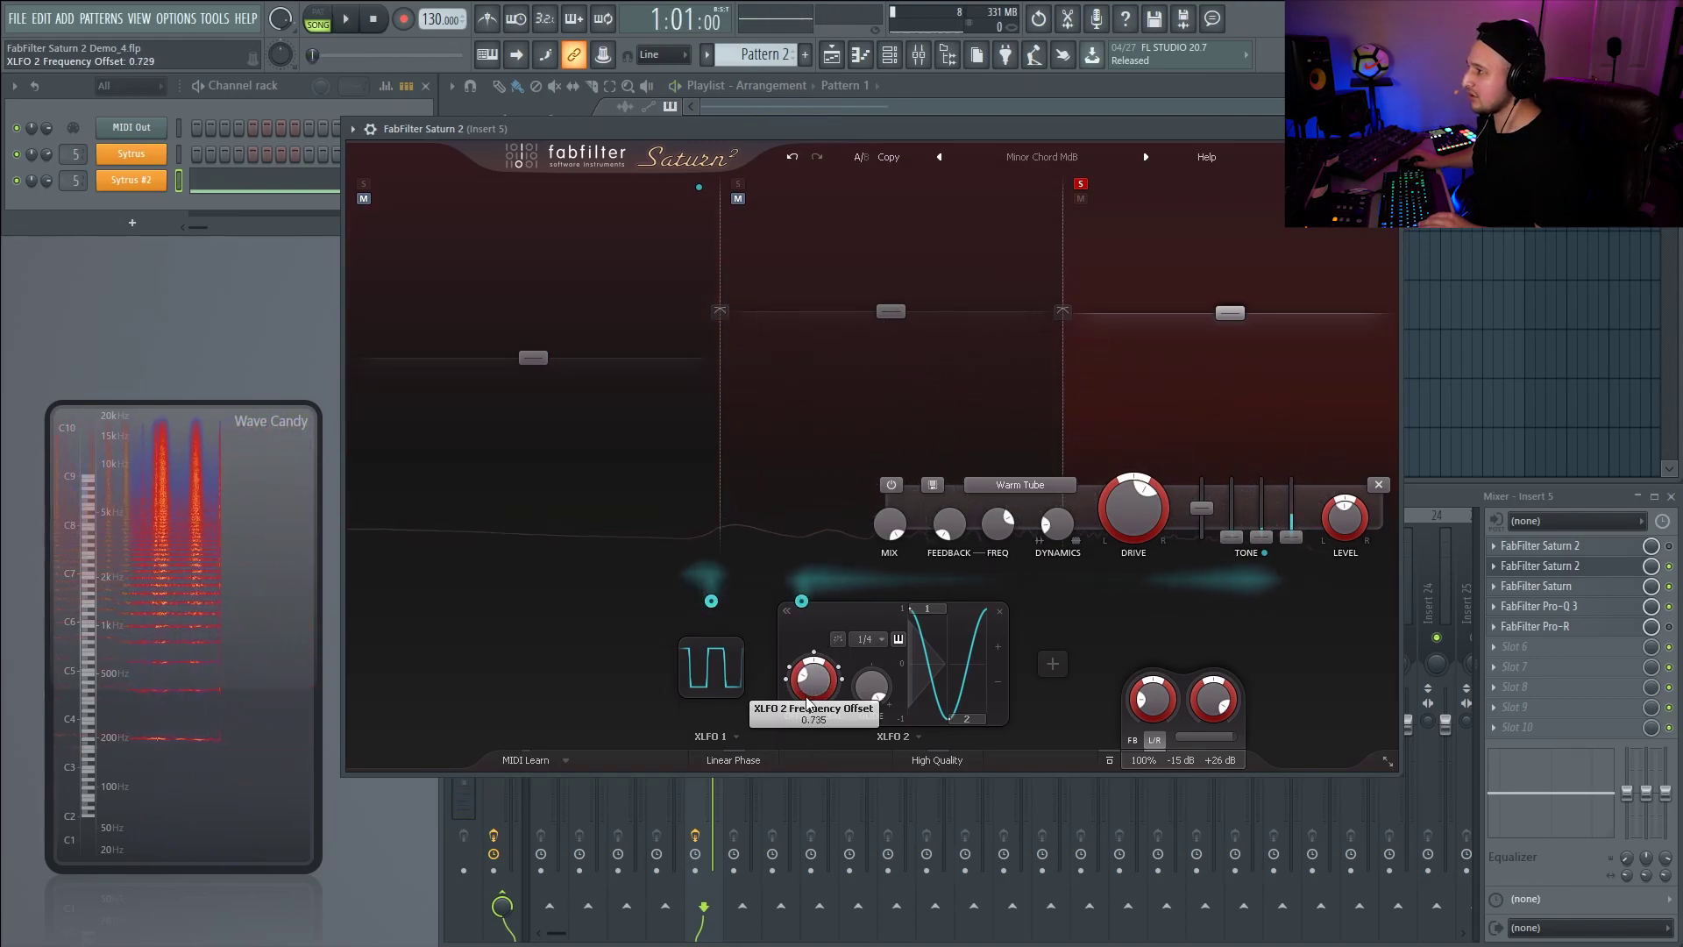
pyautogui.moveTo(808, 723)
pyautogui.mouseDown()
pyautogui.moveTo(821, 911)
pyautogui.moveTo(822, 704)
pyautogui.mouseUp()
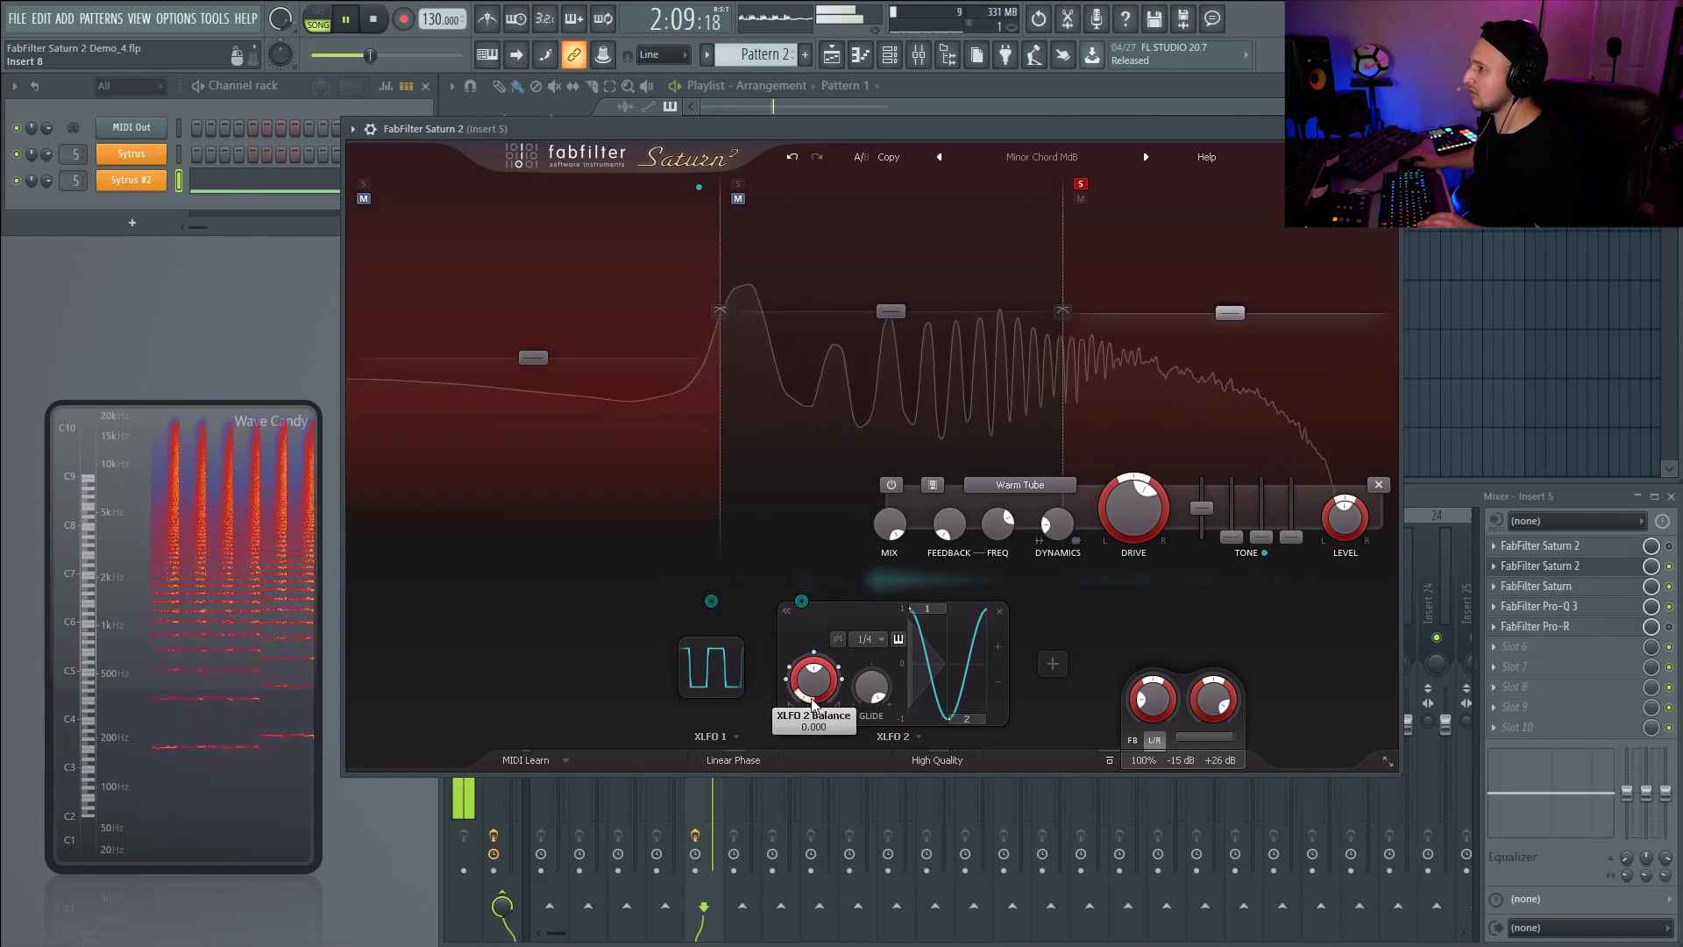
pyautogui.moveTo(813, 704)
pyautogui.press('space')
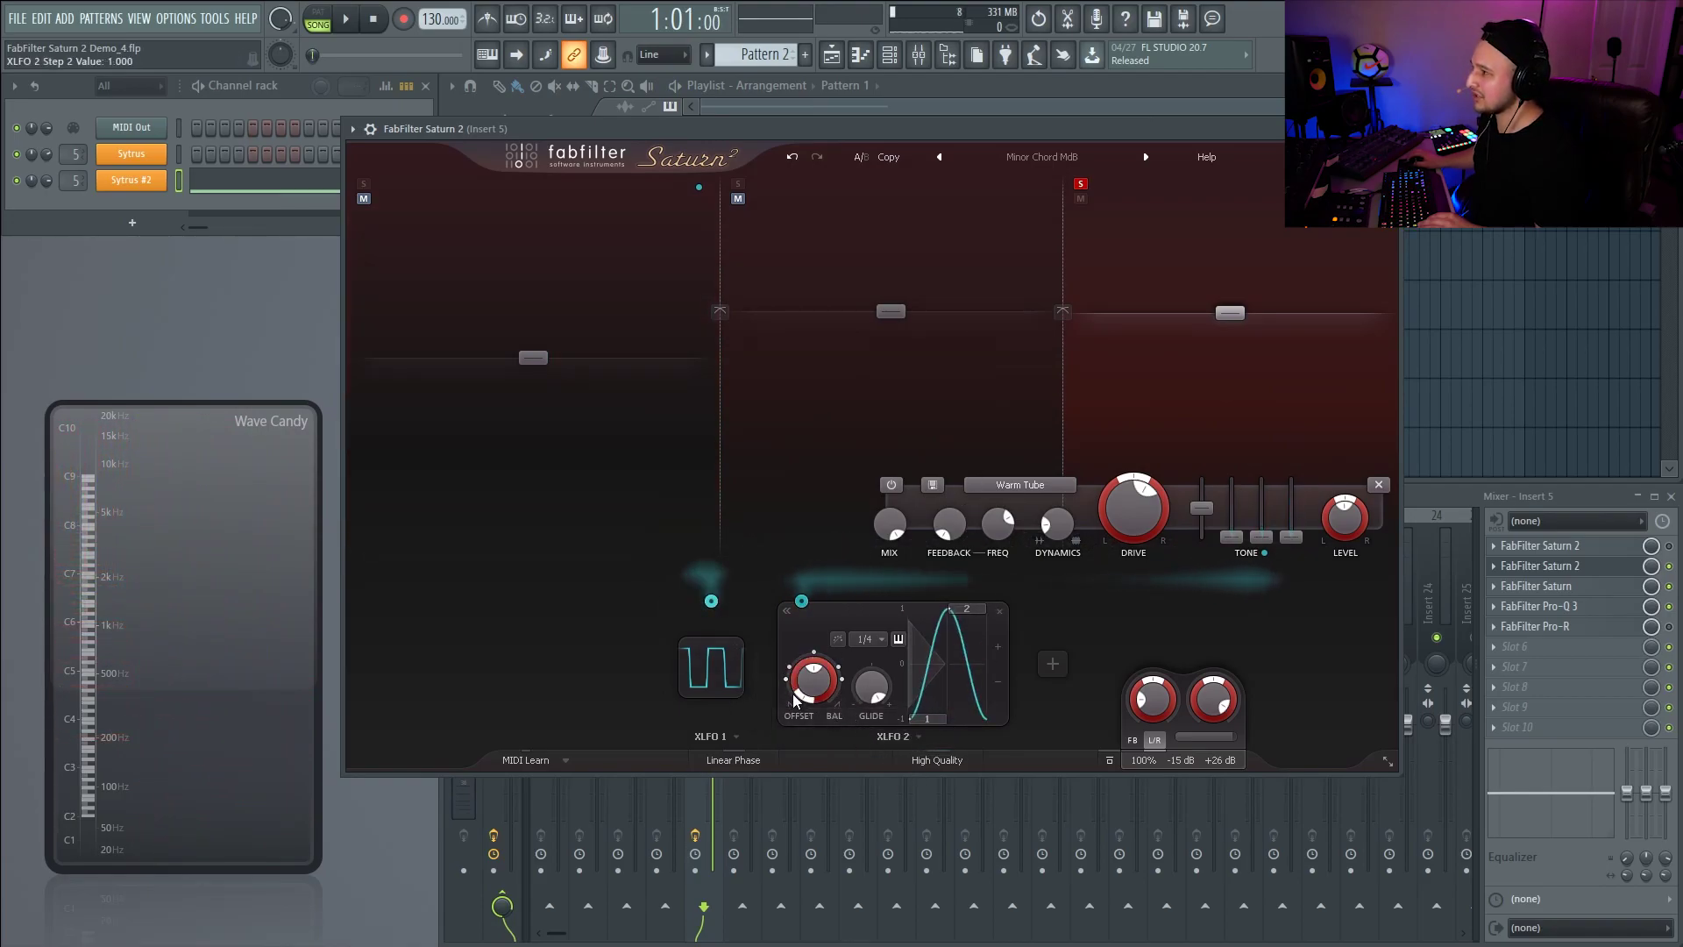
pyautogui.press('space')
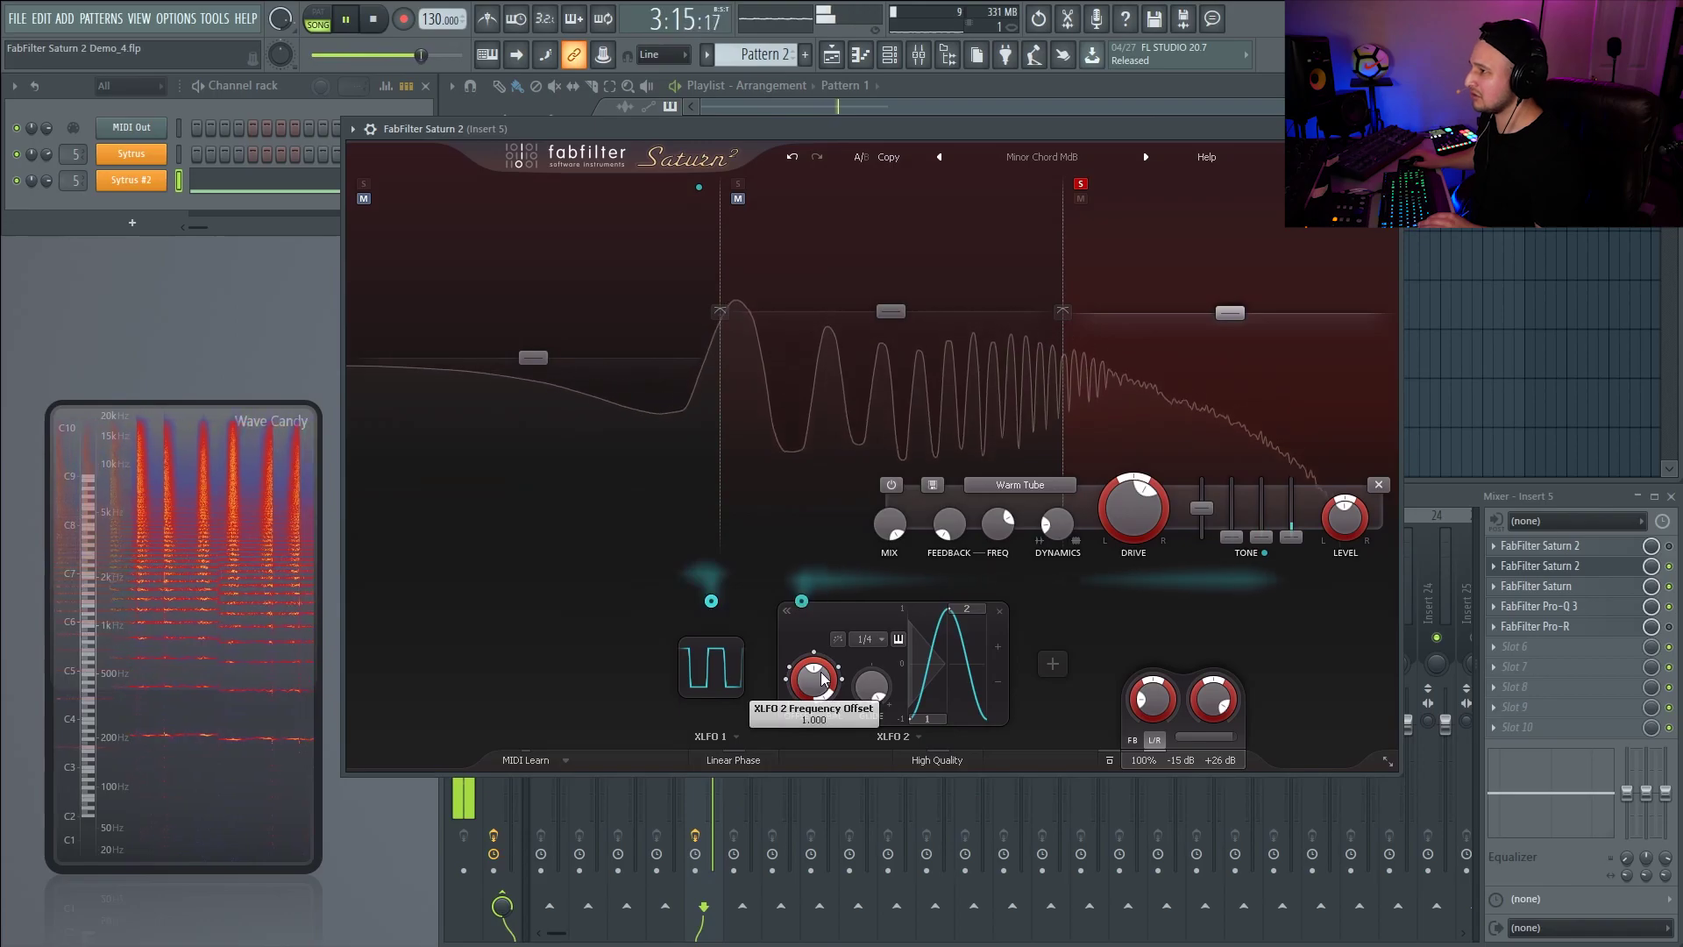
pyautogui.press('space')
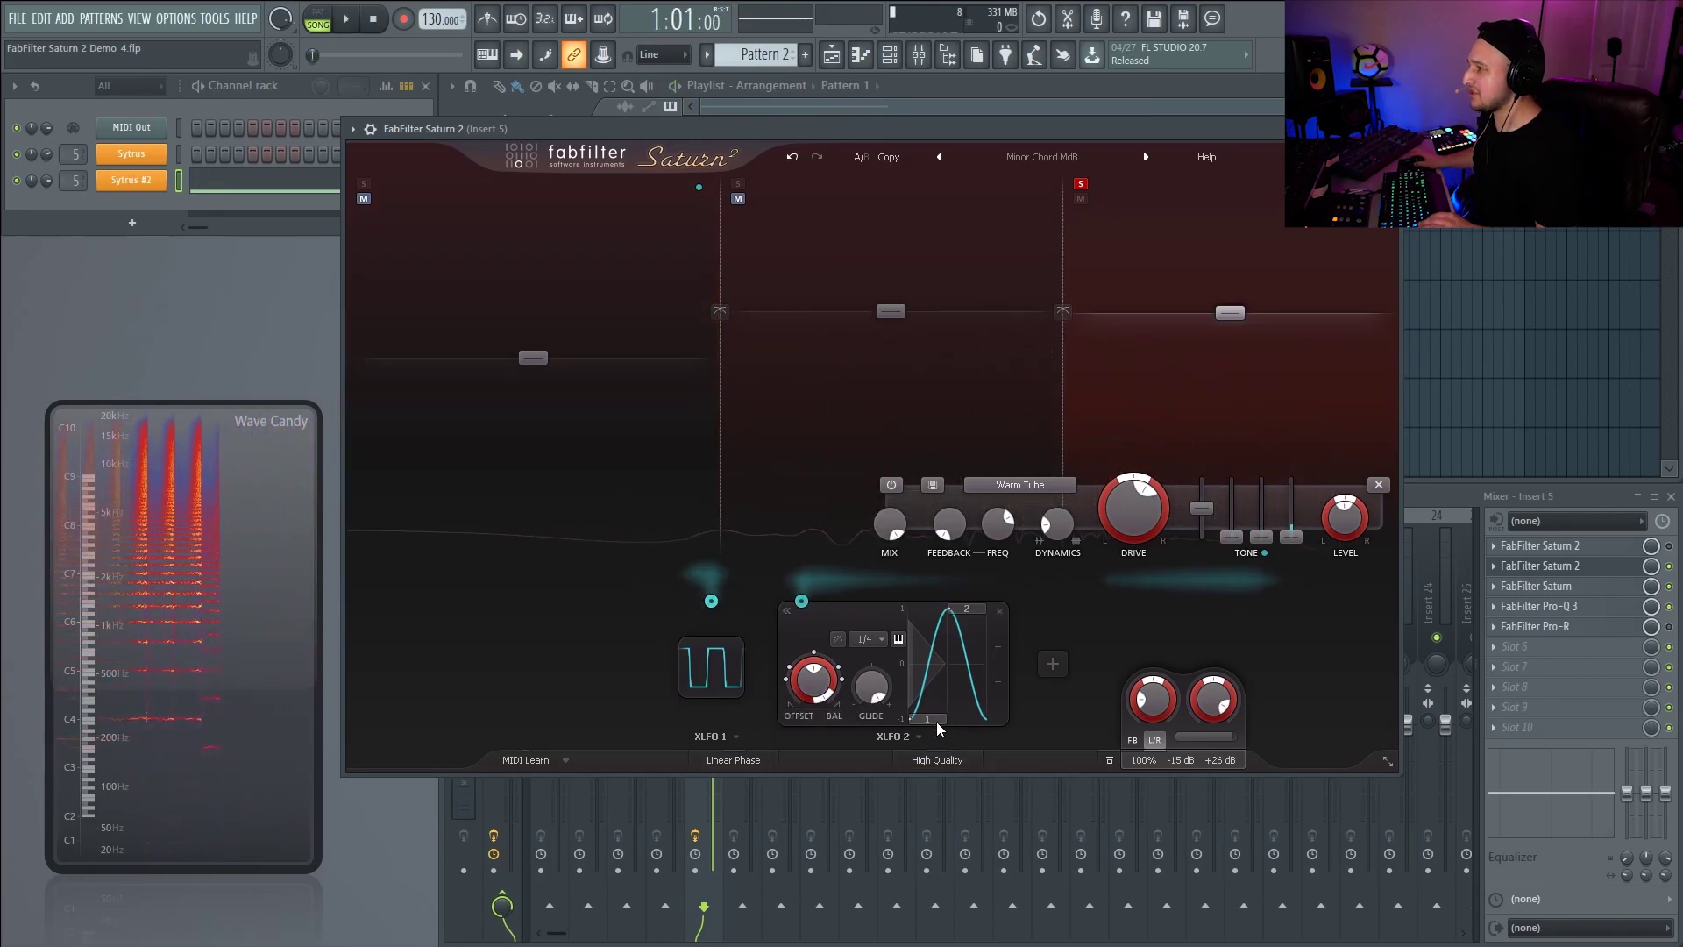
pyautogui.click(928, 609)
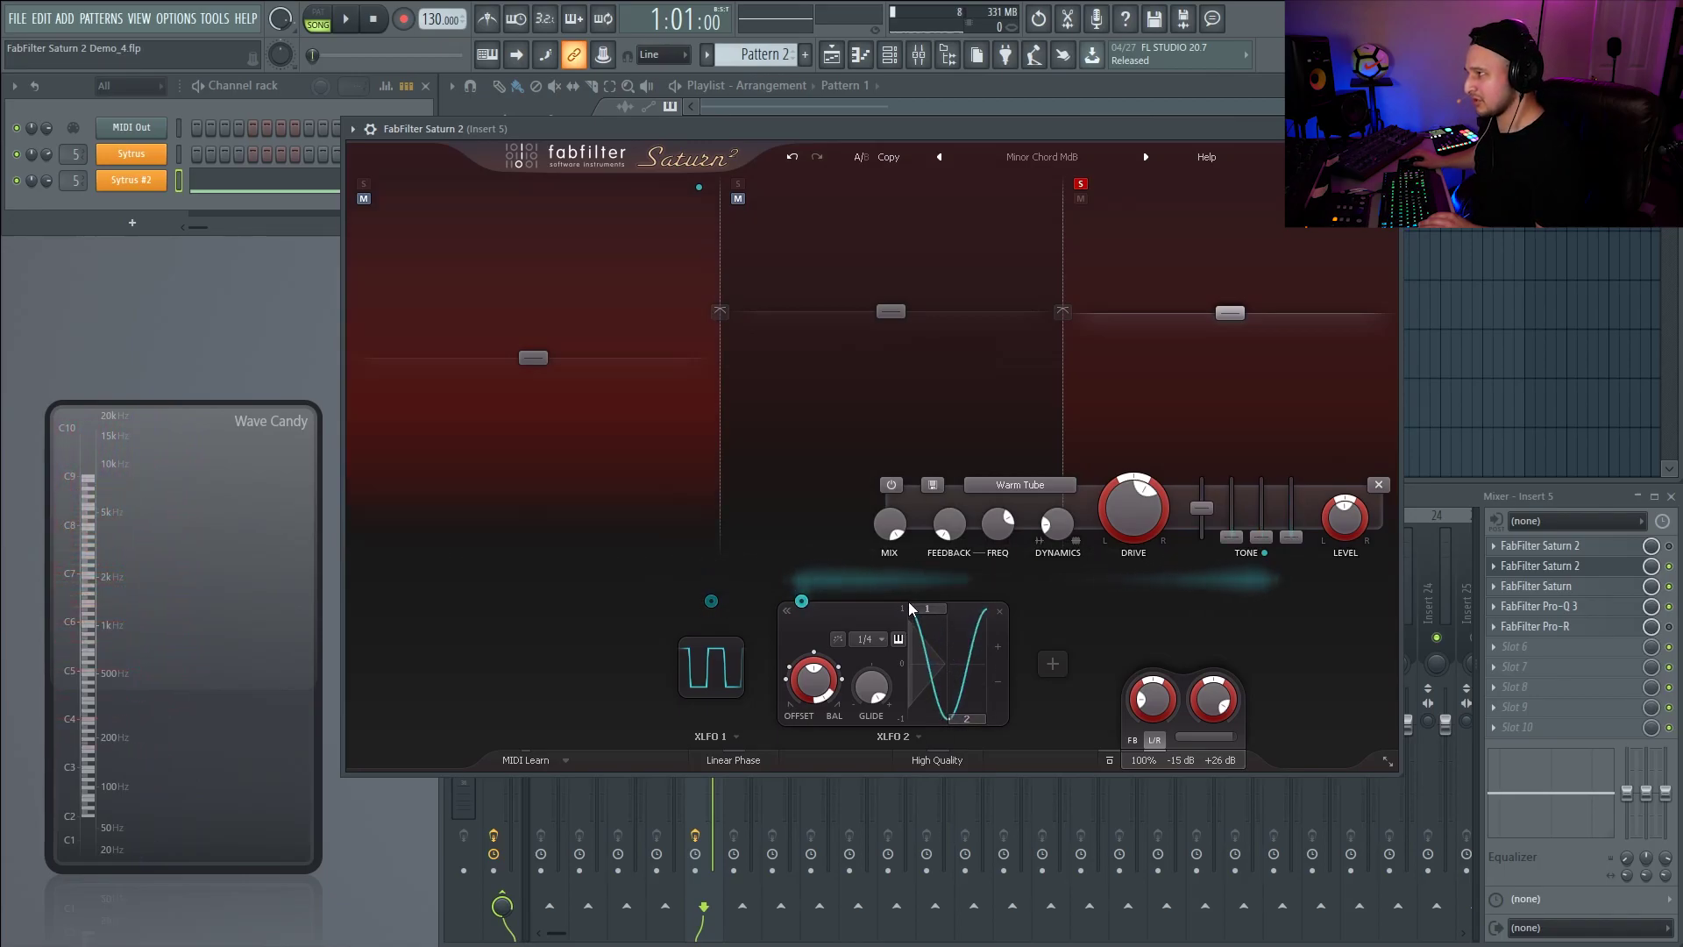
pyautogui.doubleClick(796, 691)
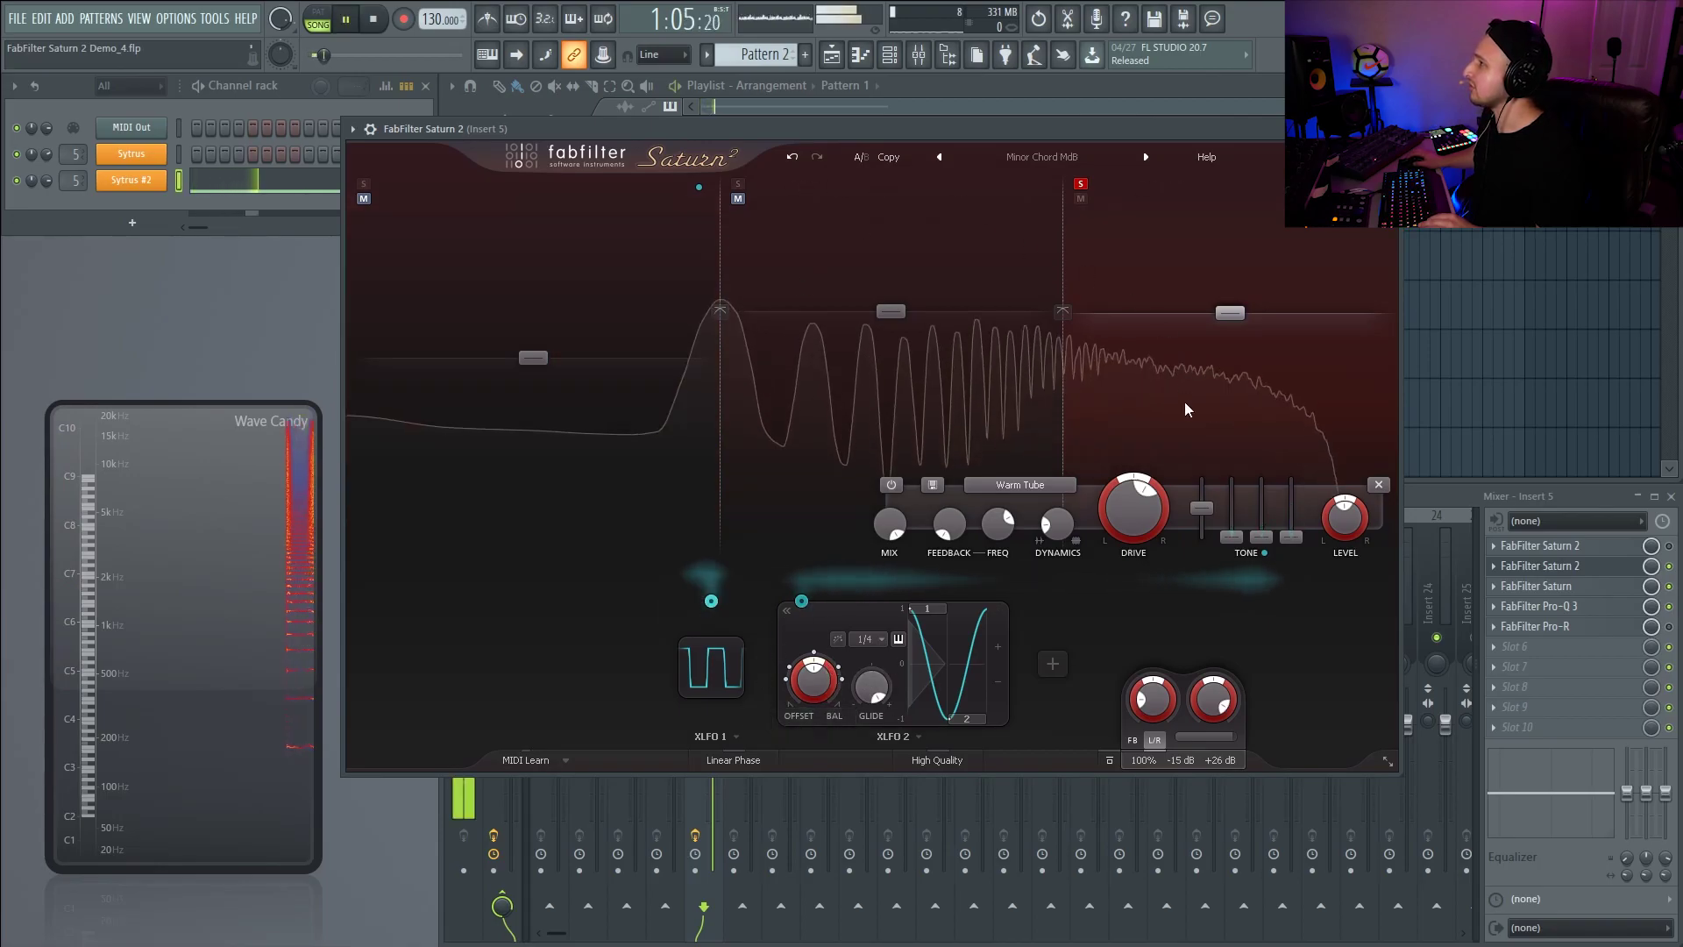
# - Set the slot 3 modulation amount on the band 3 tone to 0.325 during playback
pyautogui.moveTo(1234, 550)
pyautogui.moveTo(801, 600); pyautogui.dragTo(1151, 525)
pyautogui.press('space')
# - Try the Broken Tube distortion style on band 3 and play the pattern
pyautogui.click(1005, 490)
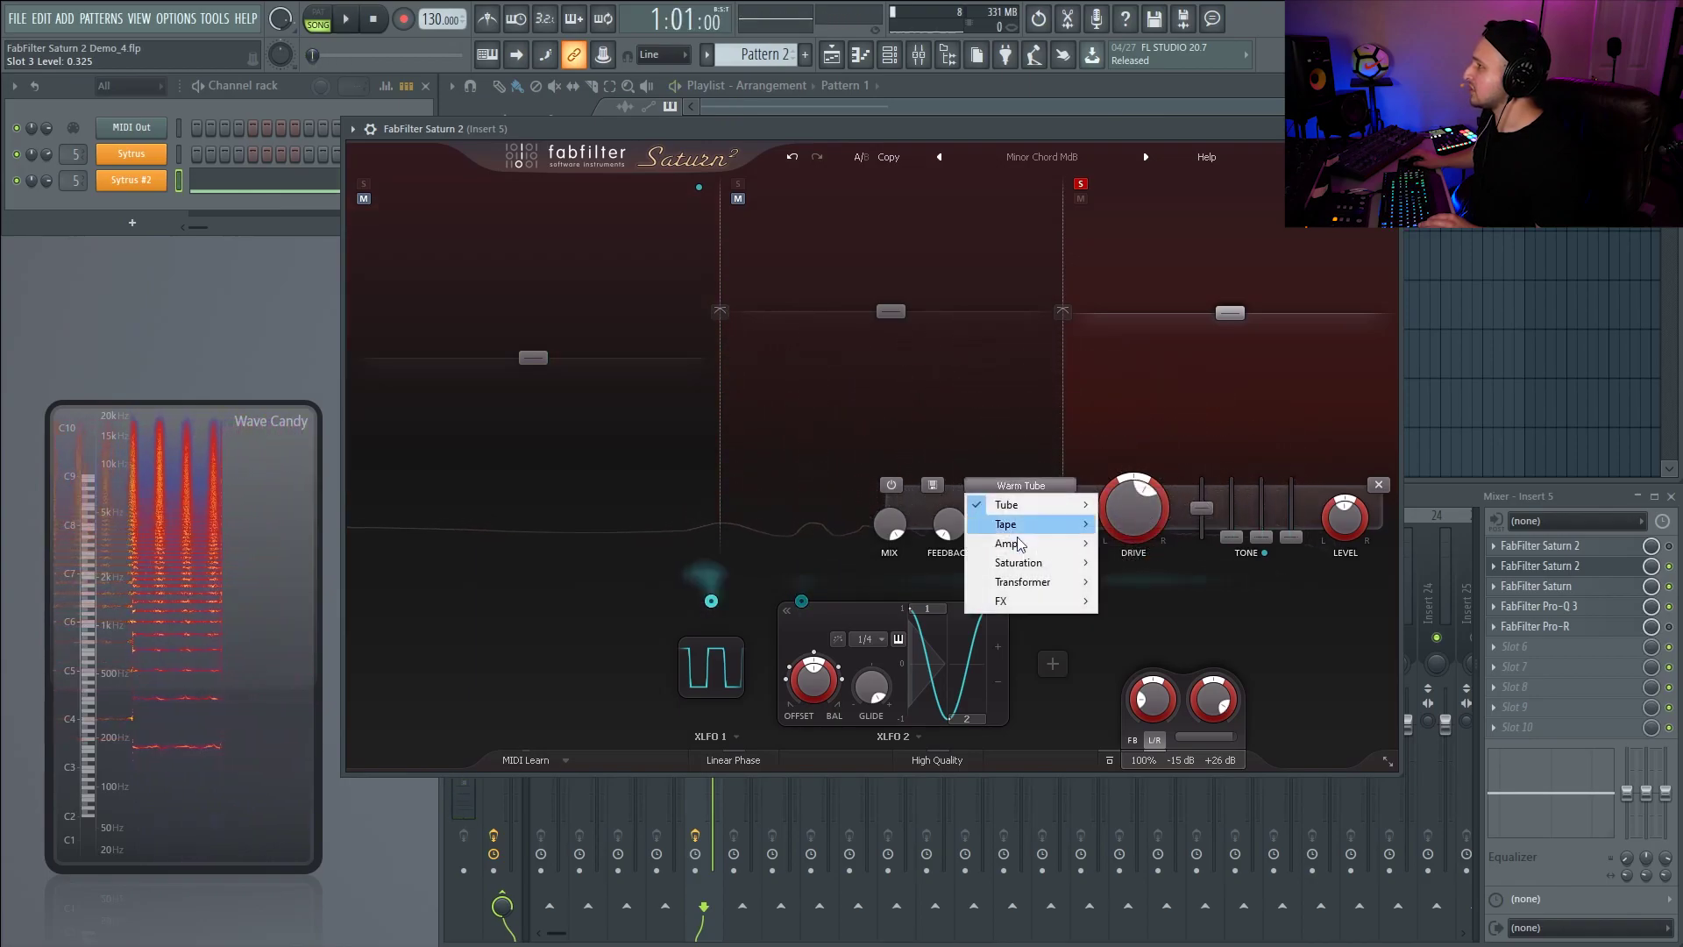
pyautogui.moveTo(1052, 505)
pyautogui.click(1129, 563)
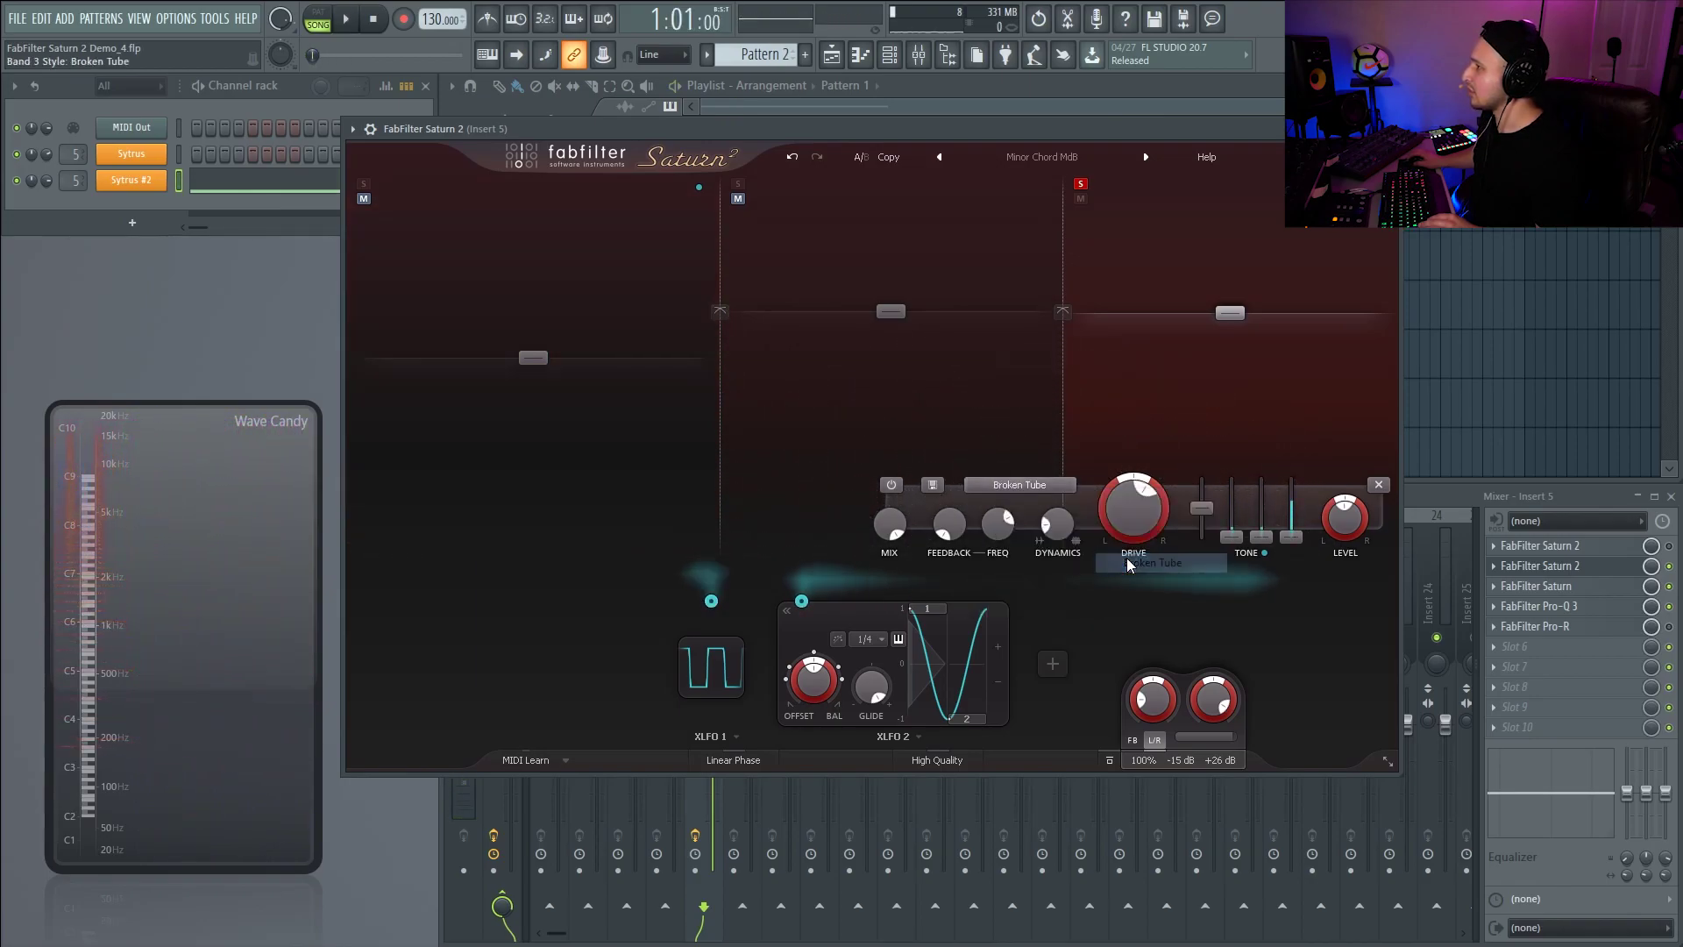
pyautogui.press('space')
# - Return band 3 to the Warm Tube style during playback and turn off its solo
pyautogui.click(1031, 487)
pyautogui.moveTo(1044, 510)
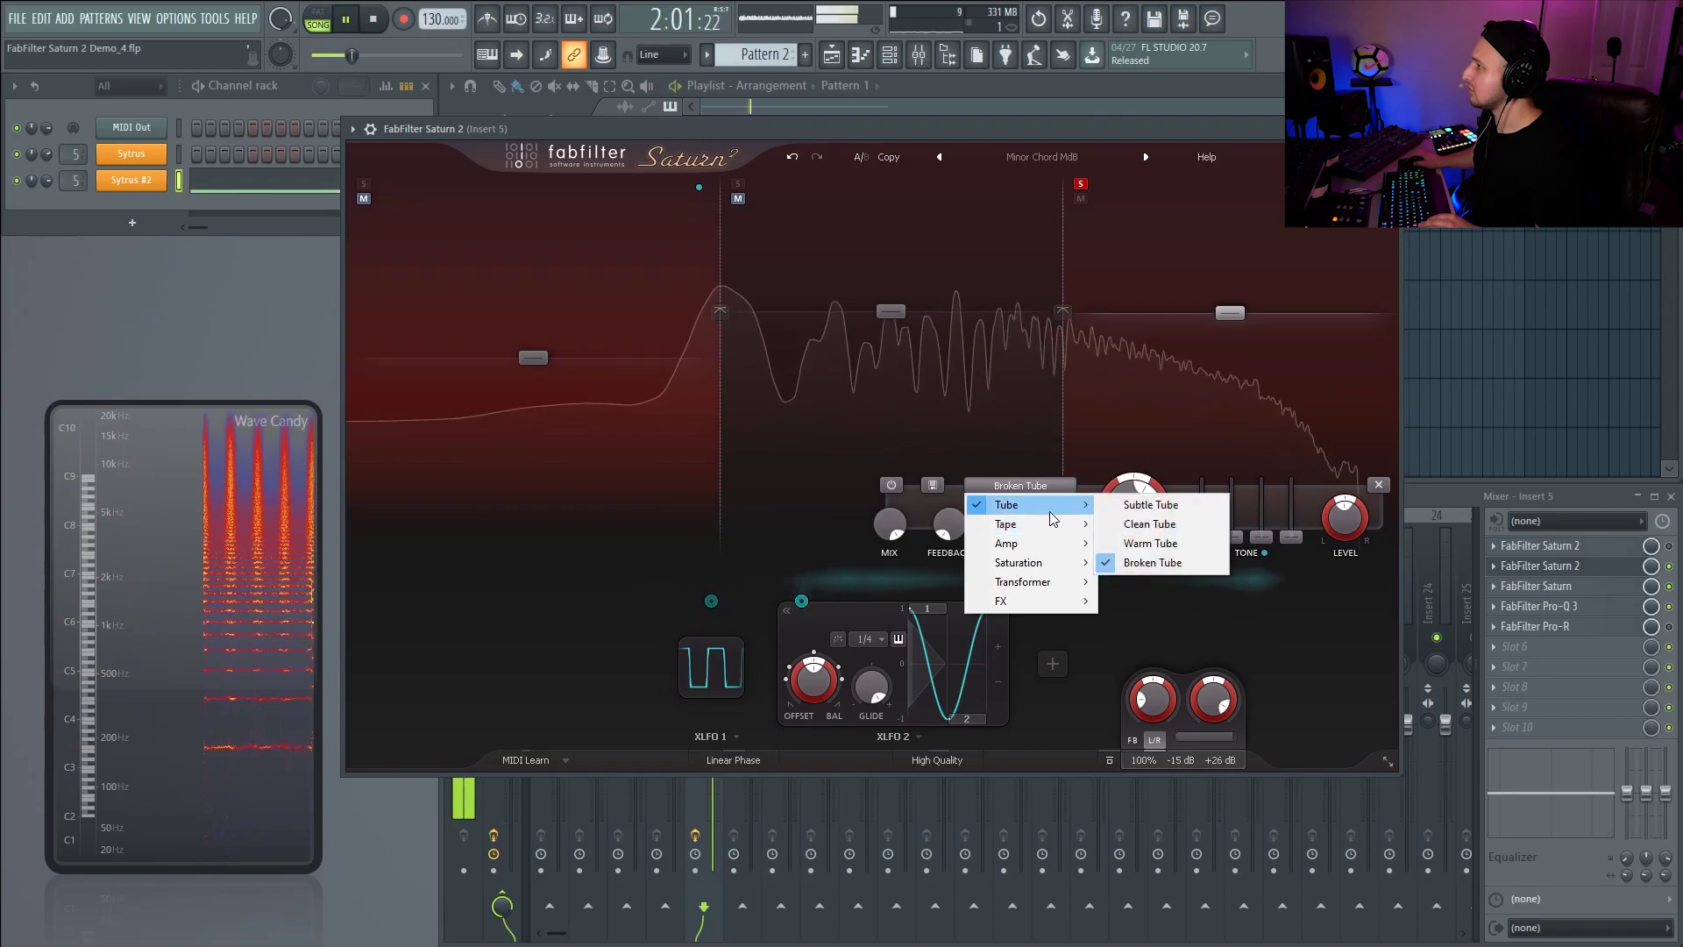
pyautogui.click(1152, 547)
pyautogui.click(1024, 489)
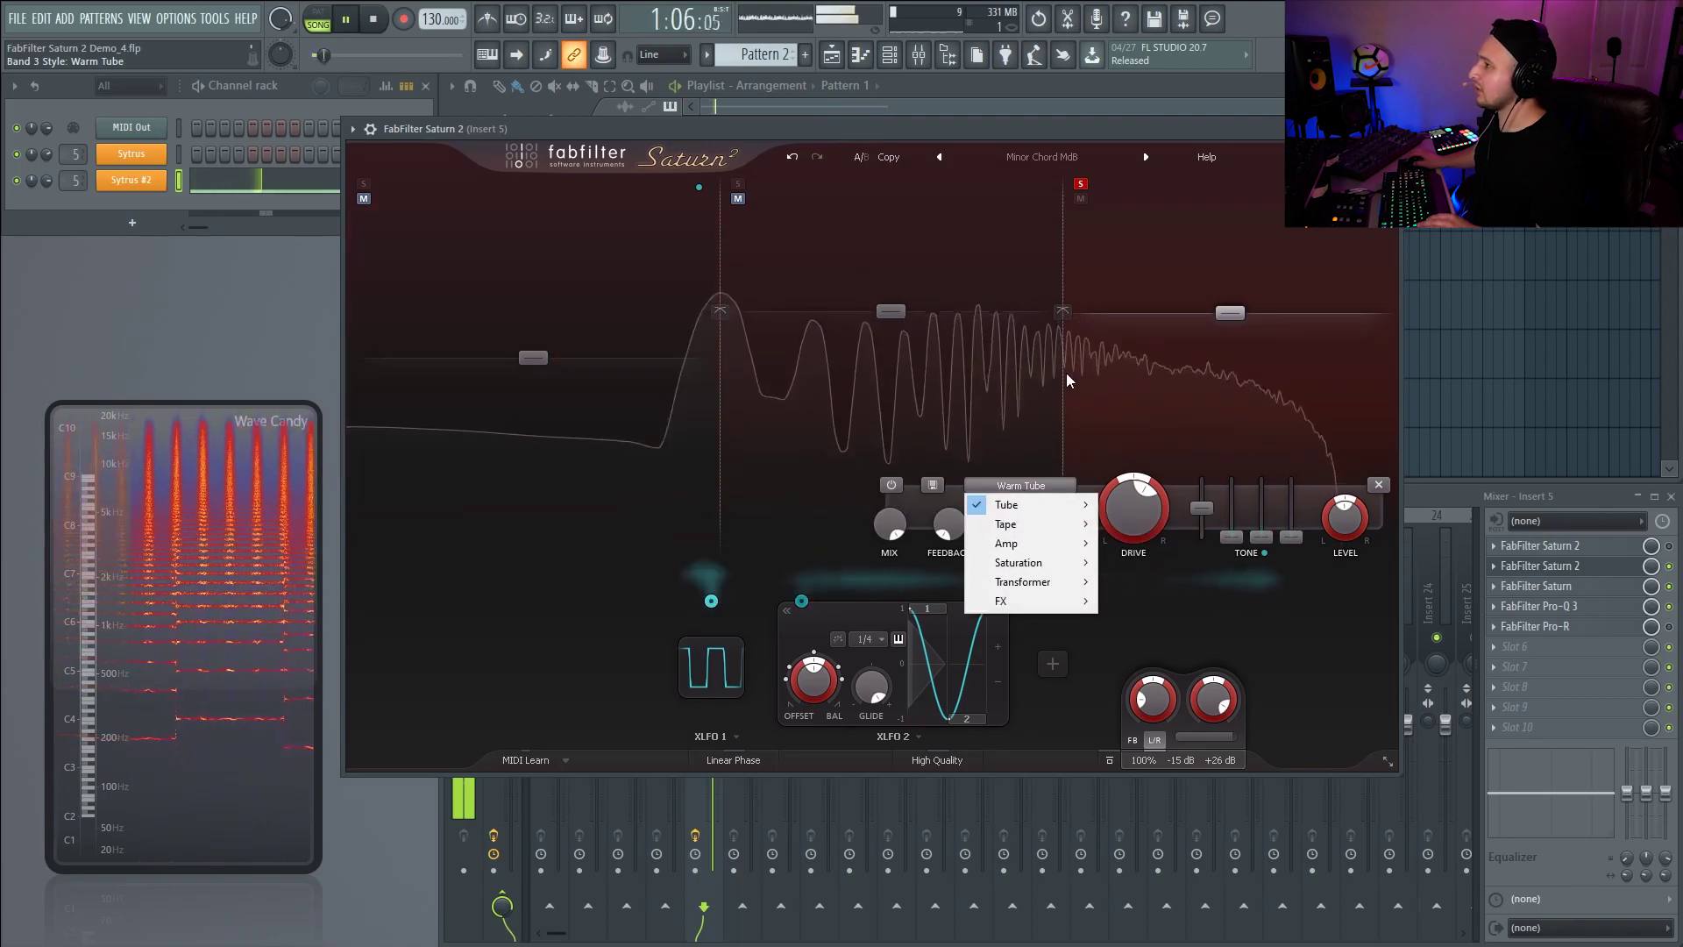
pyautogui.click(1117, 371)
pyautogui.press('space')
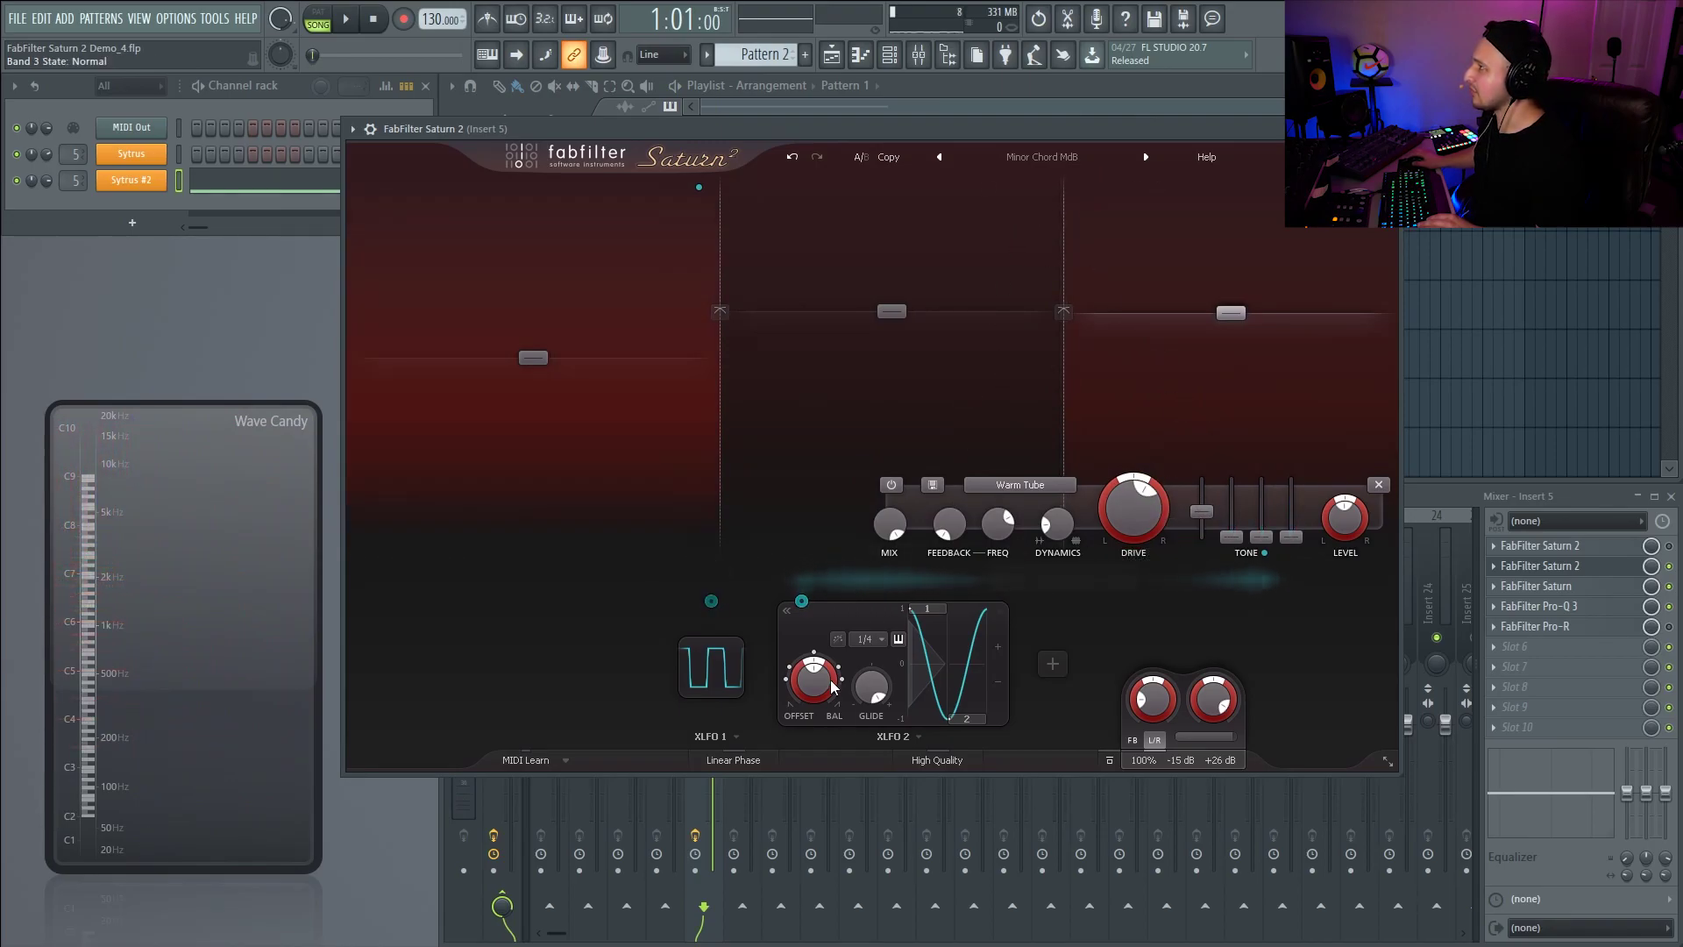
# - Assign XLFO 1 to the band 3 bass tone at a modulation level of 0.160 and play the pattern
pyautogui.moveTo(700, 600); pyautogui.dragTo(1288, 525)
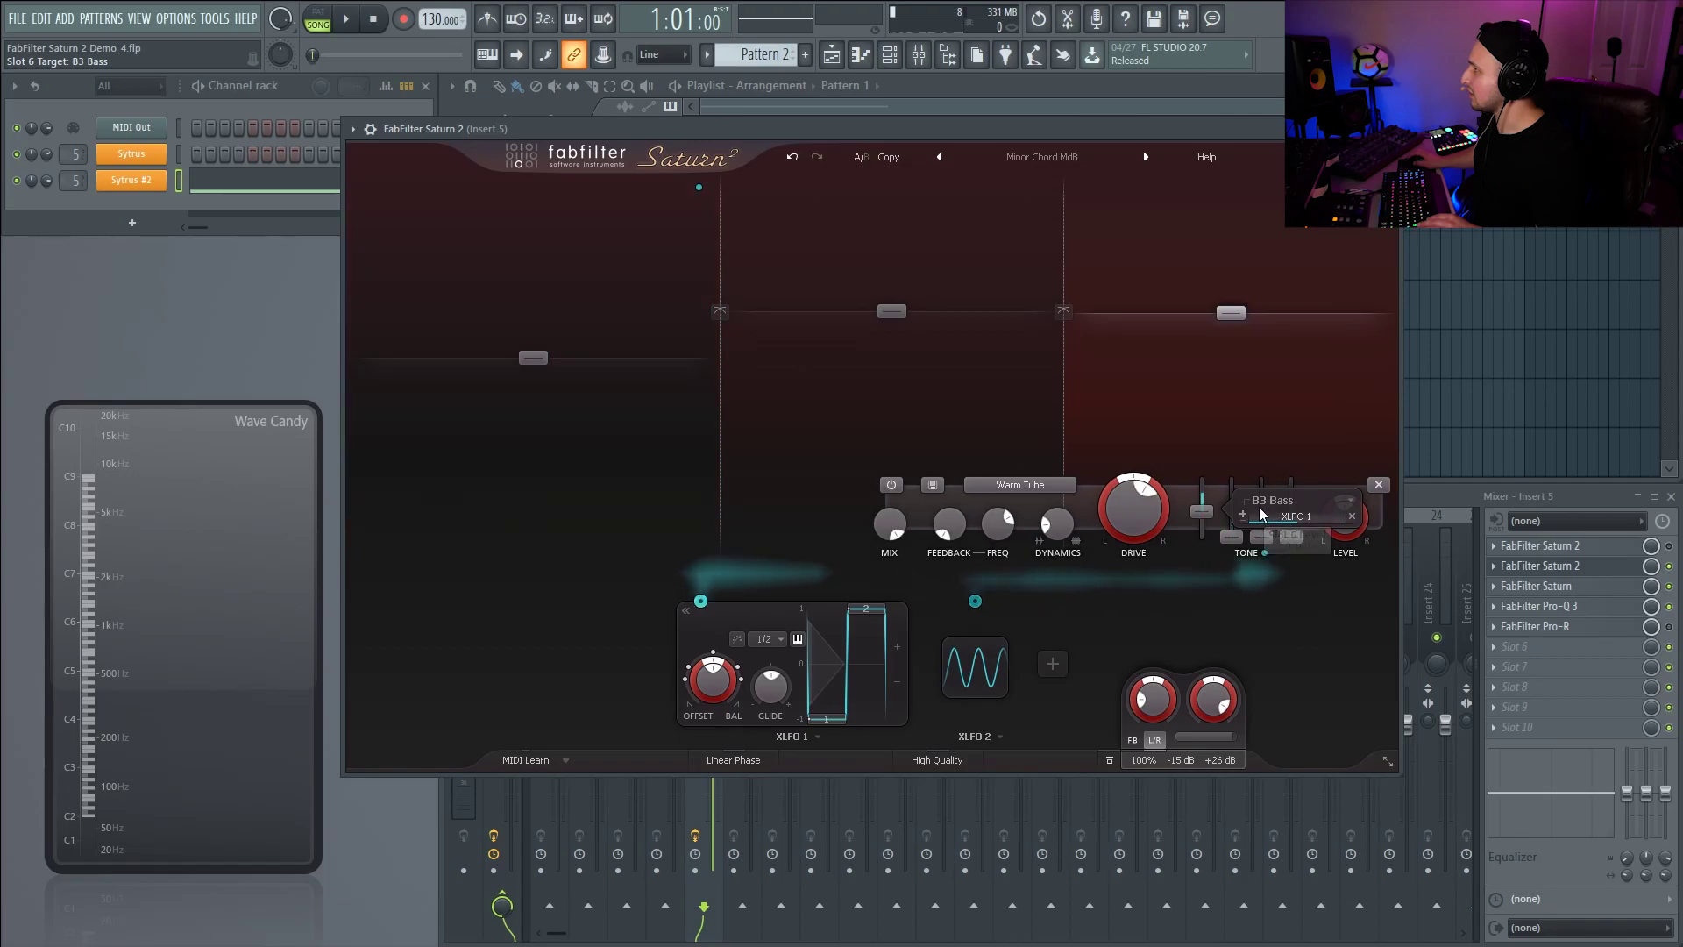
pyautogui.press('space')
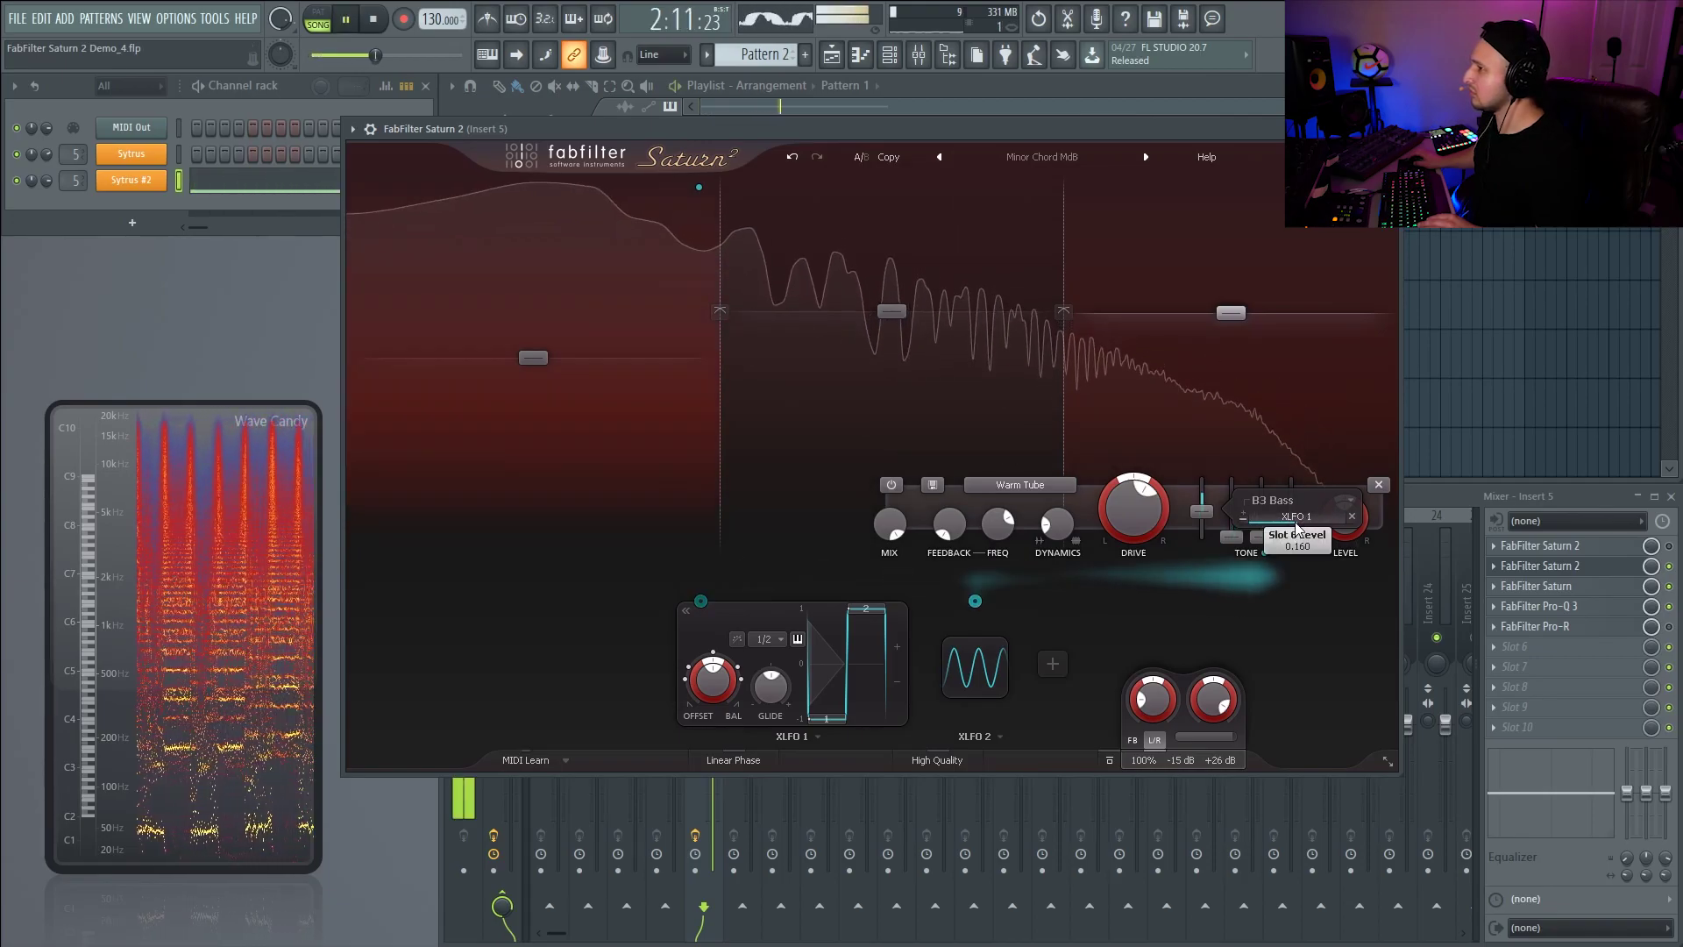
# - Stop playback, raise the drive on band 2 and set that band's mix to 97%
pyautogui.click(933, 410)
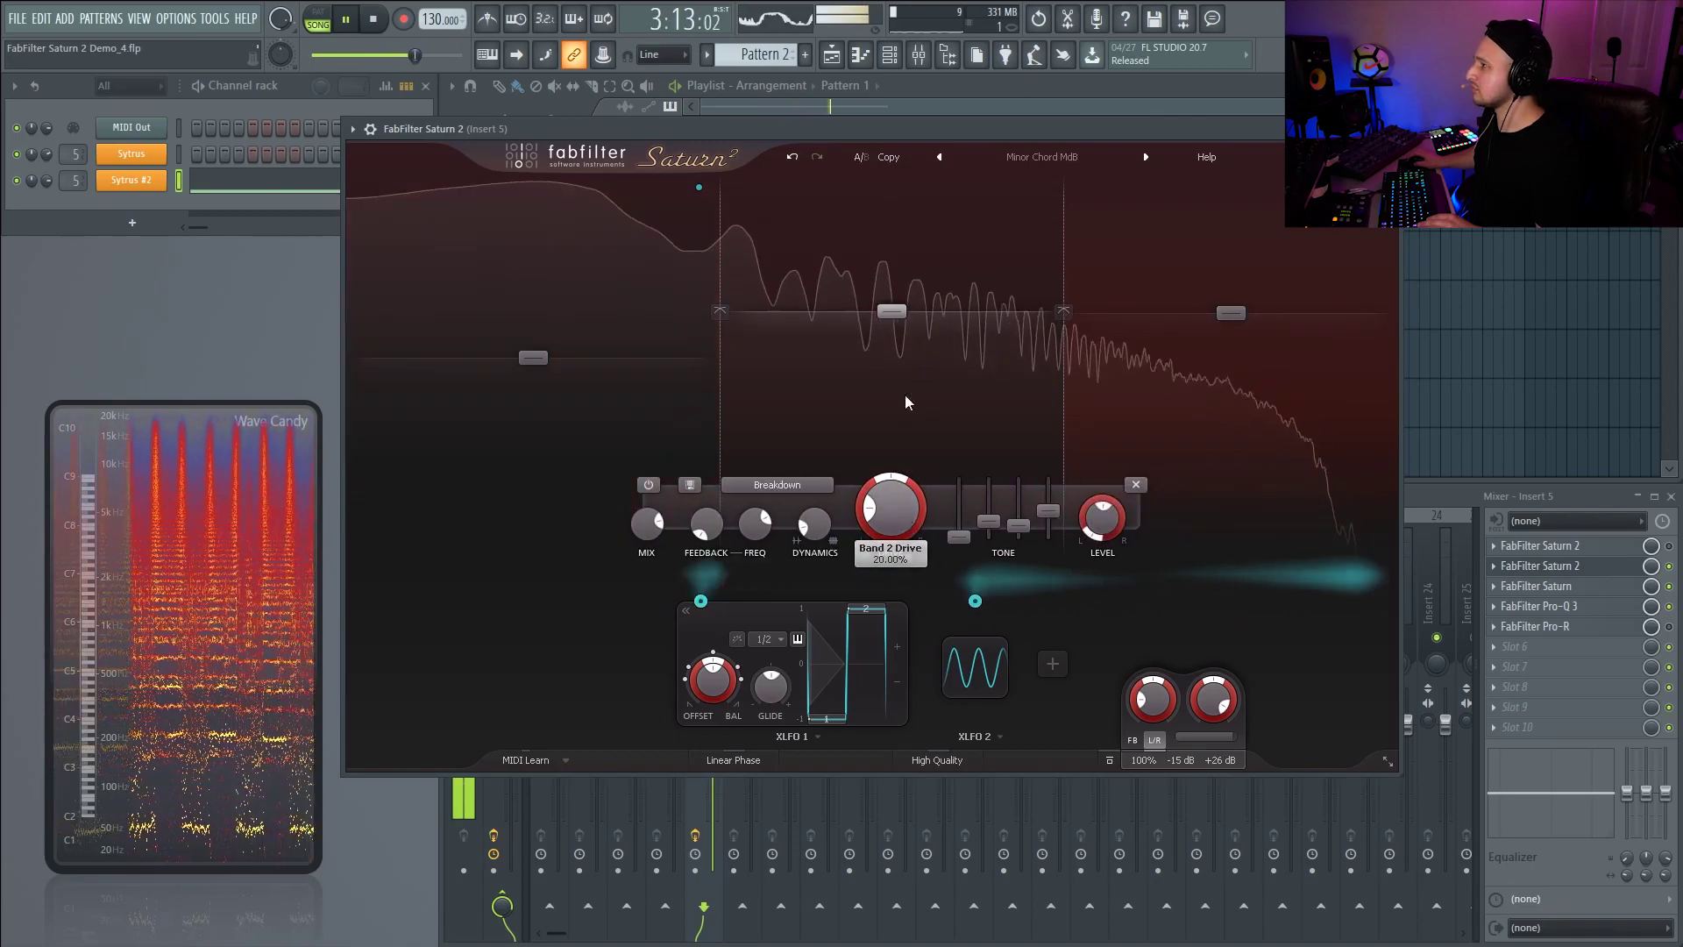
pyautogui.press('space')
pyautogui.doubleClick(887, 509)
pyautogui.moveTo(887, 509); pyautogui.dragTo(889, 457)
pyautogui.scroll(5, 896, 510)
pyautogui.moveTo(643, 531); pyautogui.dragTo(625, 425)
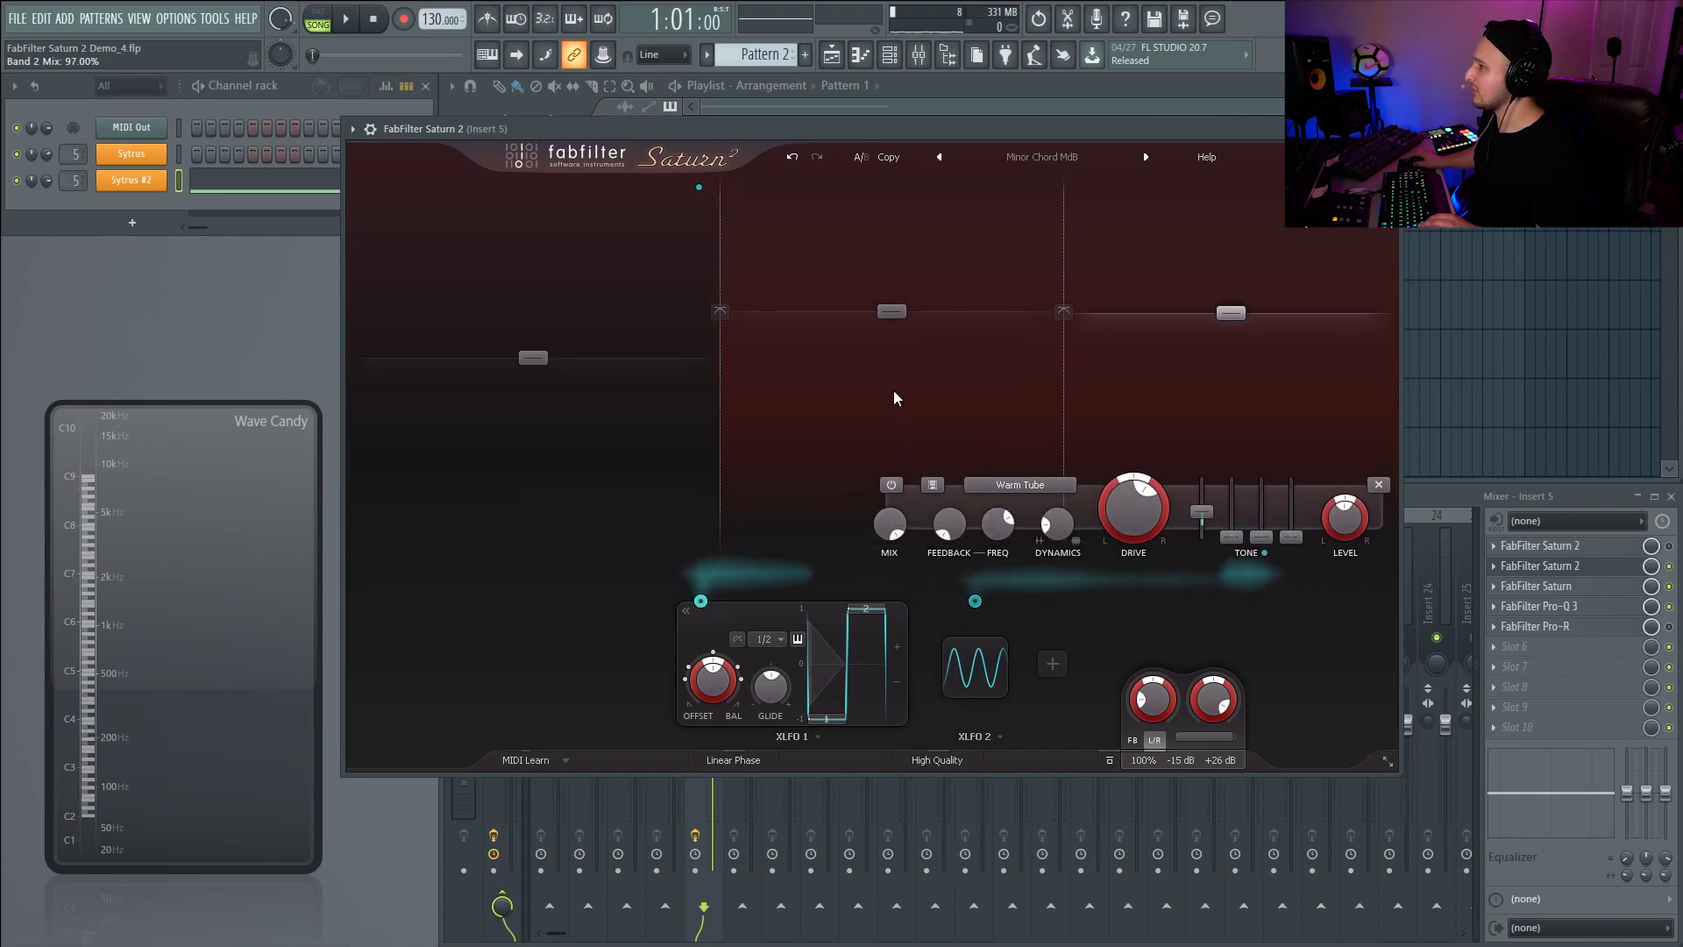
# - Lower the band 2 drive to 0% and play the pattern
pyautogui.moveTo(906, 495); pyautogui.dragTo(885, 603)
pyautogui.doubleClick(889, 507)
pyautogui.press('space')
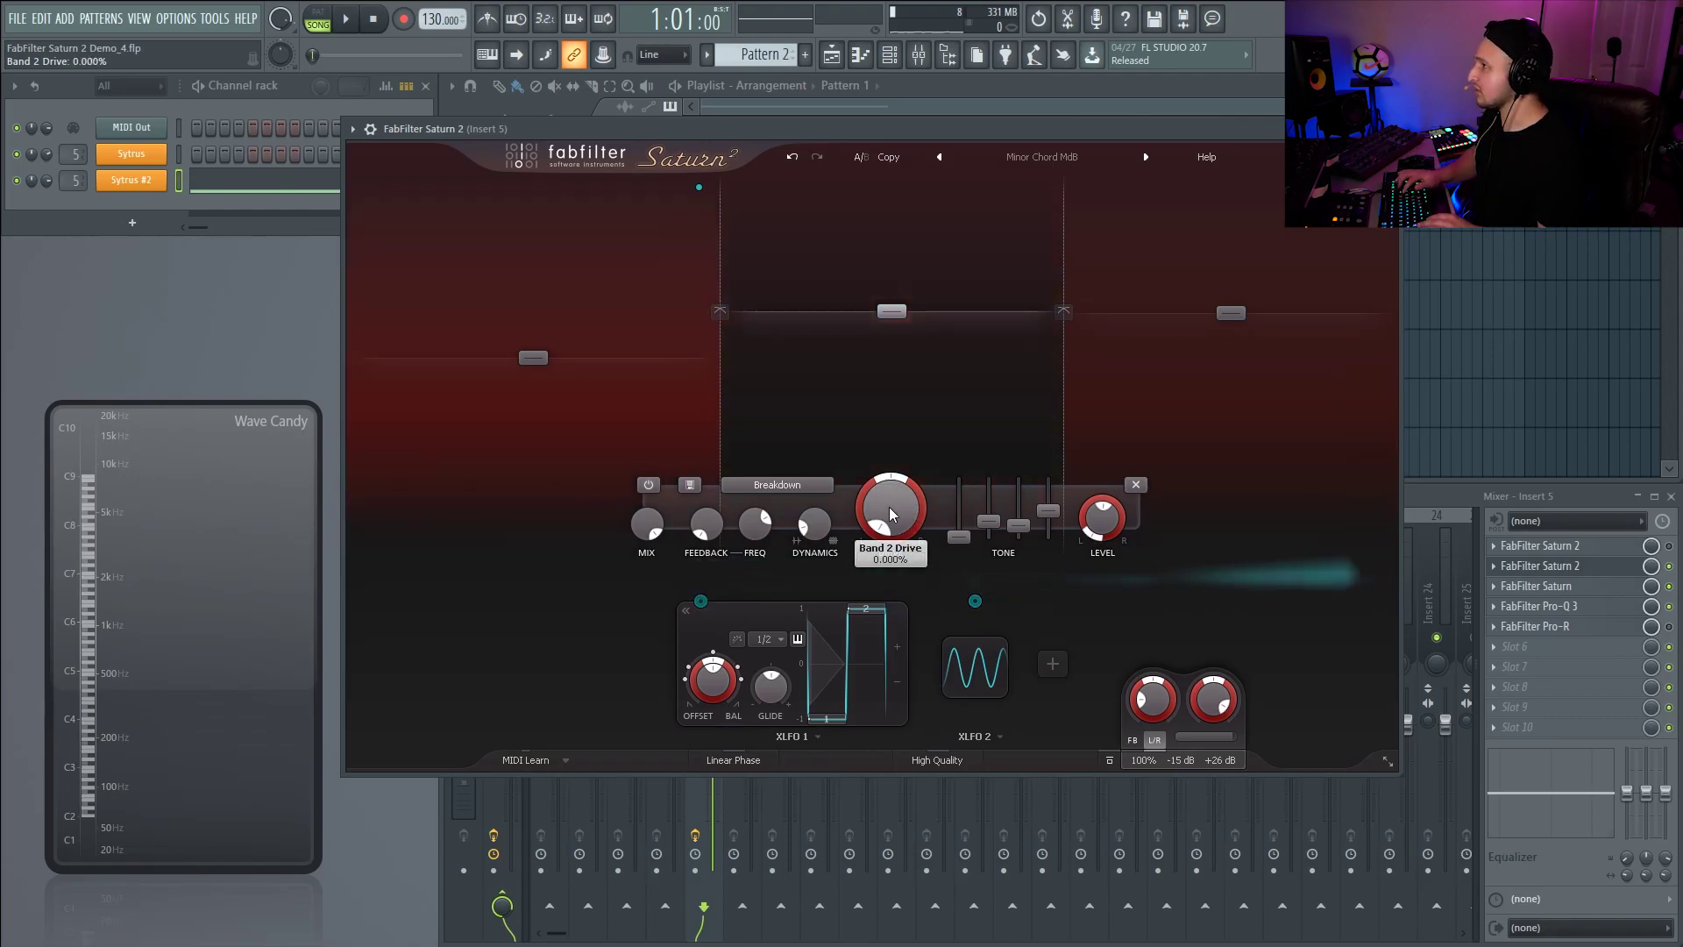
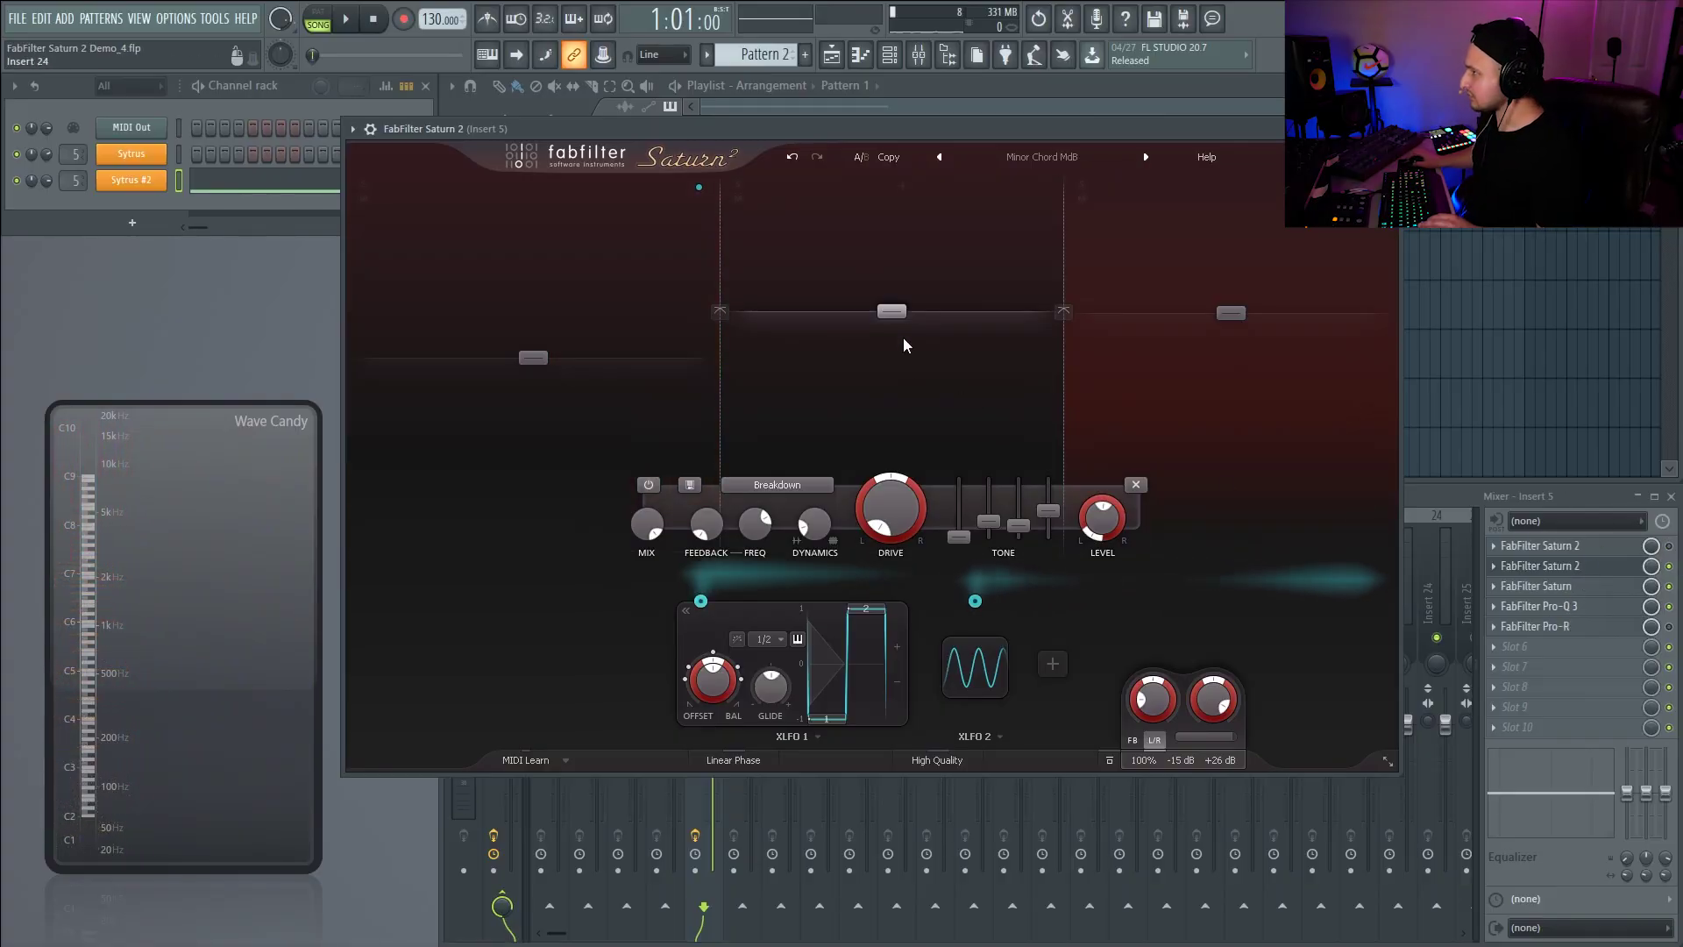
# - Split the middle band in two, move the new crossover to about 767 Hz, and shift the crossover above it upward
pyautogui.click(894, 187)
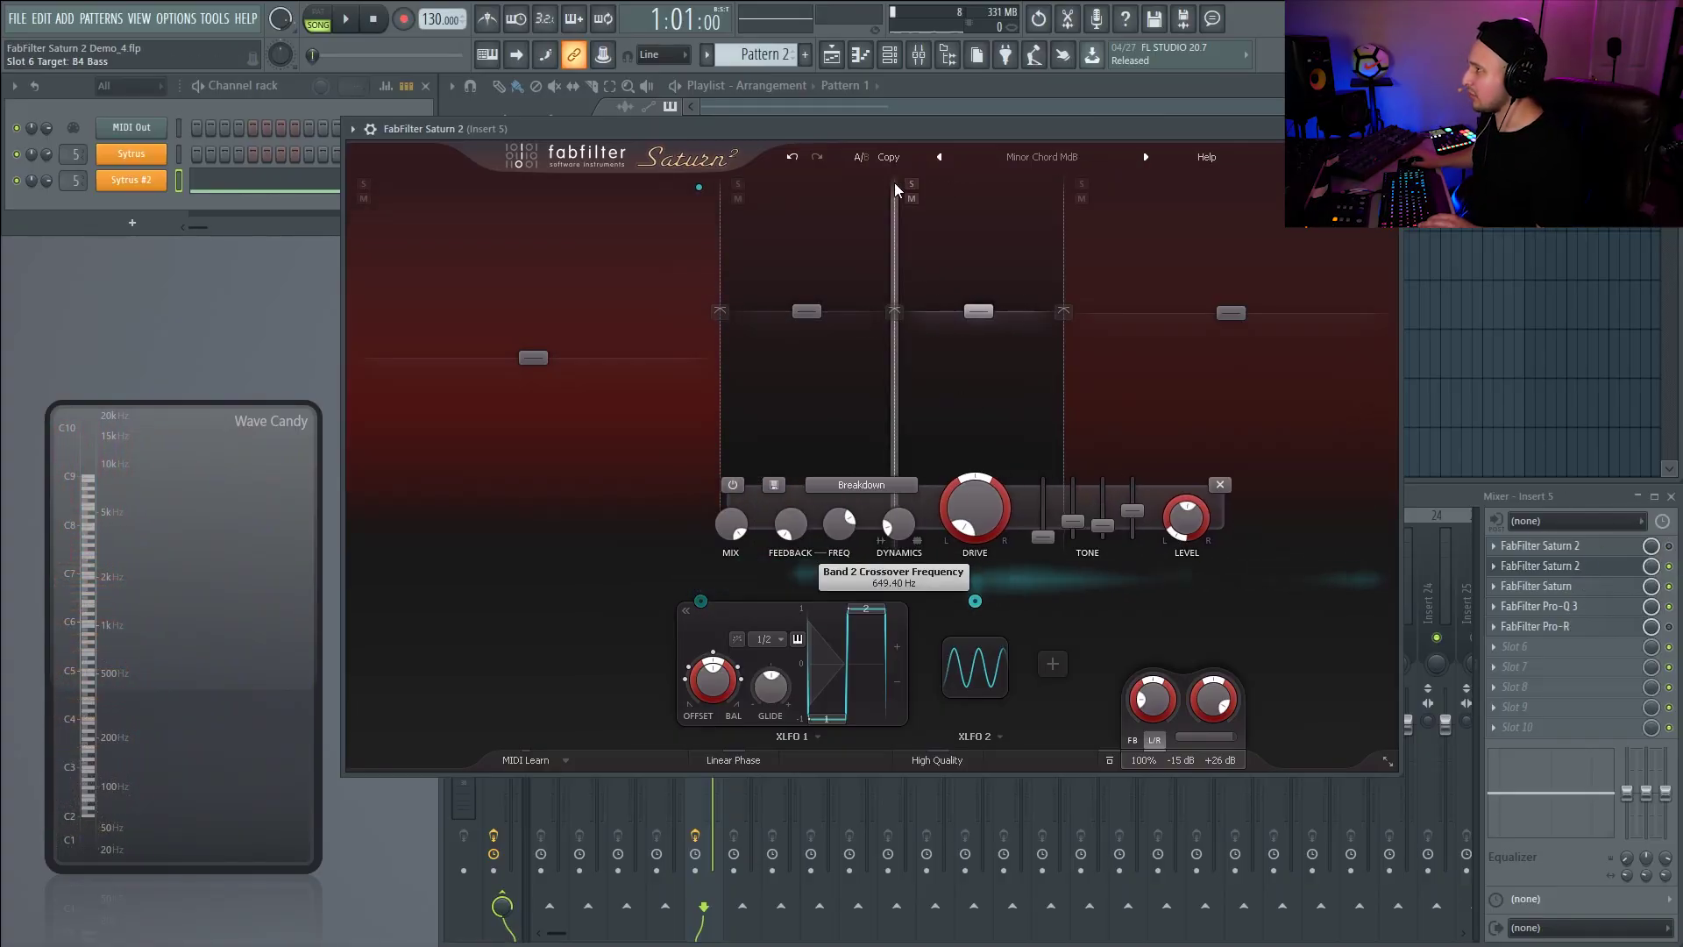
pyautogui.moveTo(896, 213); pyautogui.dragTo(869, 242)
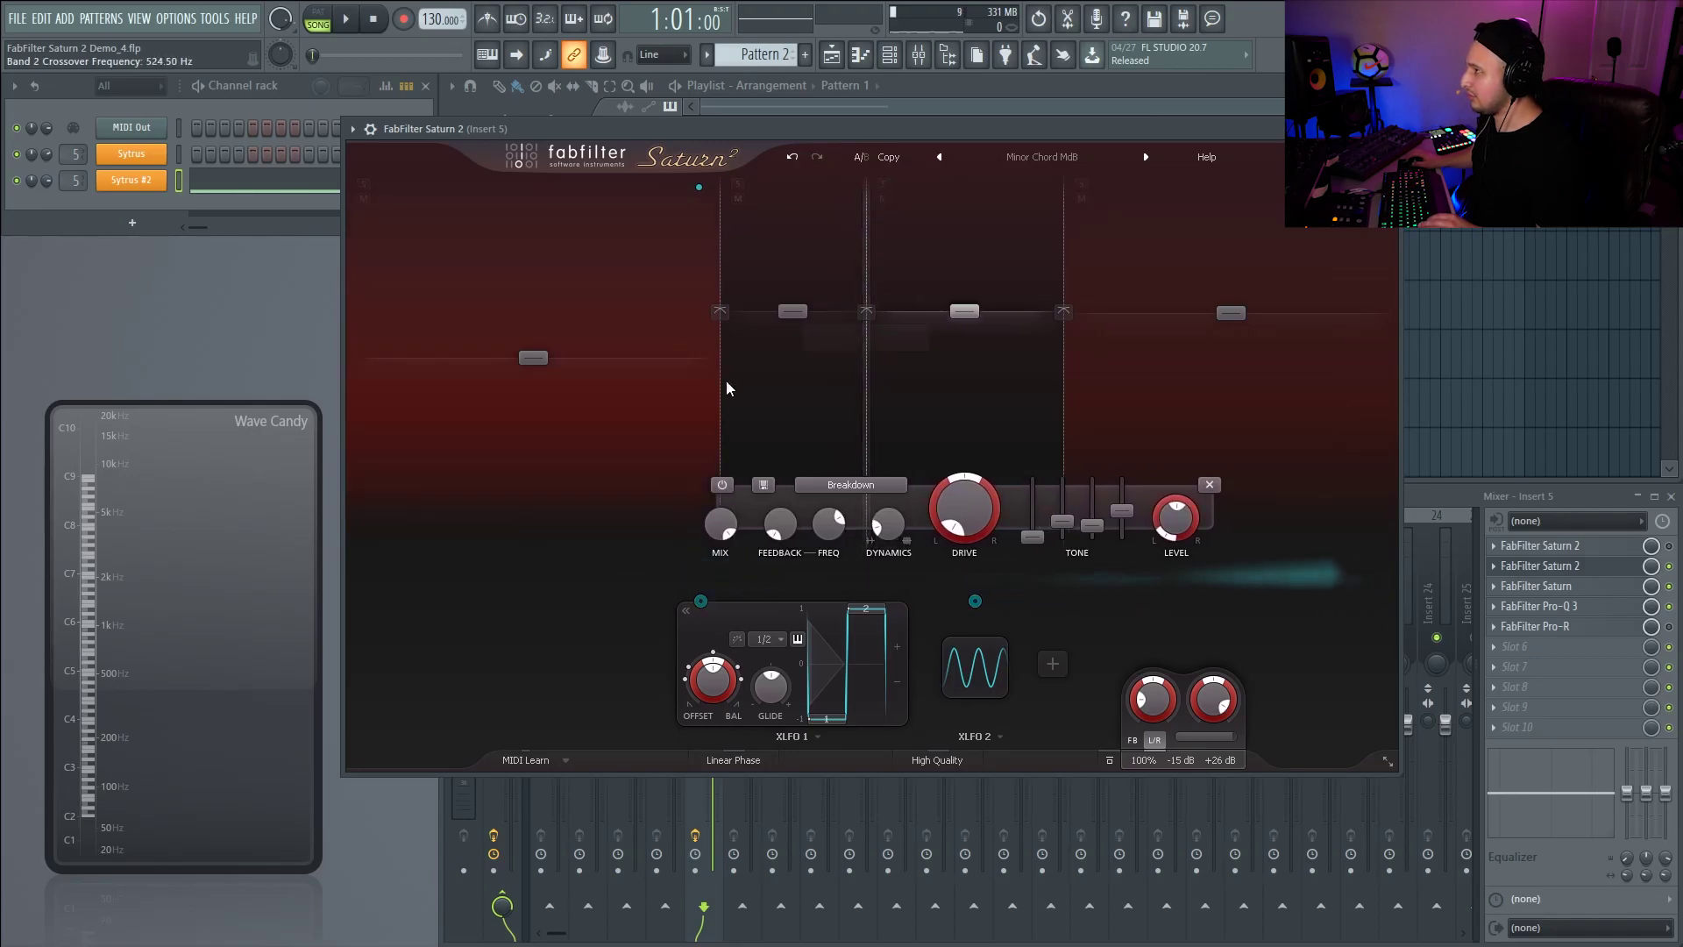
pyautogui.moveTo(863, 327); pyautogui.dragTo(894, 329)
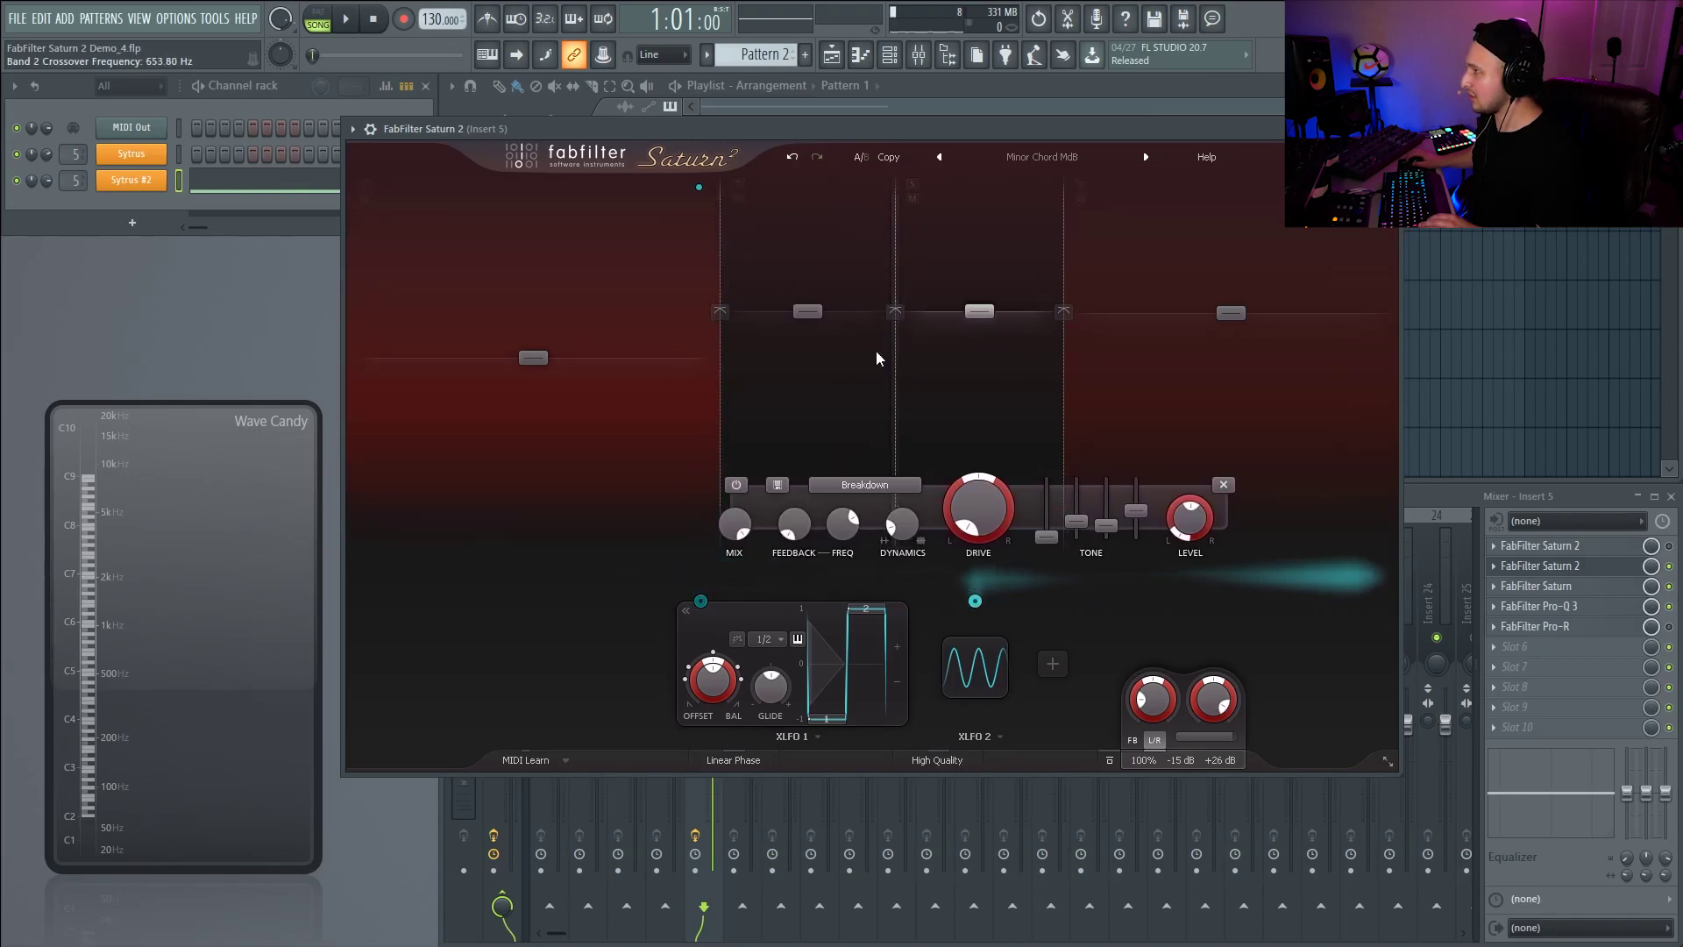
pyautogui.click(1063, 312)
pyautogui.click(1052, 368)
pyautogui.moveTo(1052, 368); pyautogui.dragTo(1094, 391)
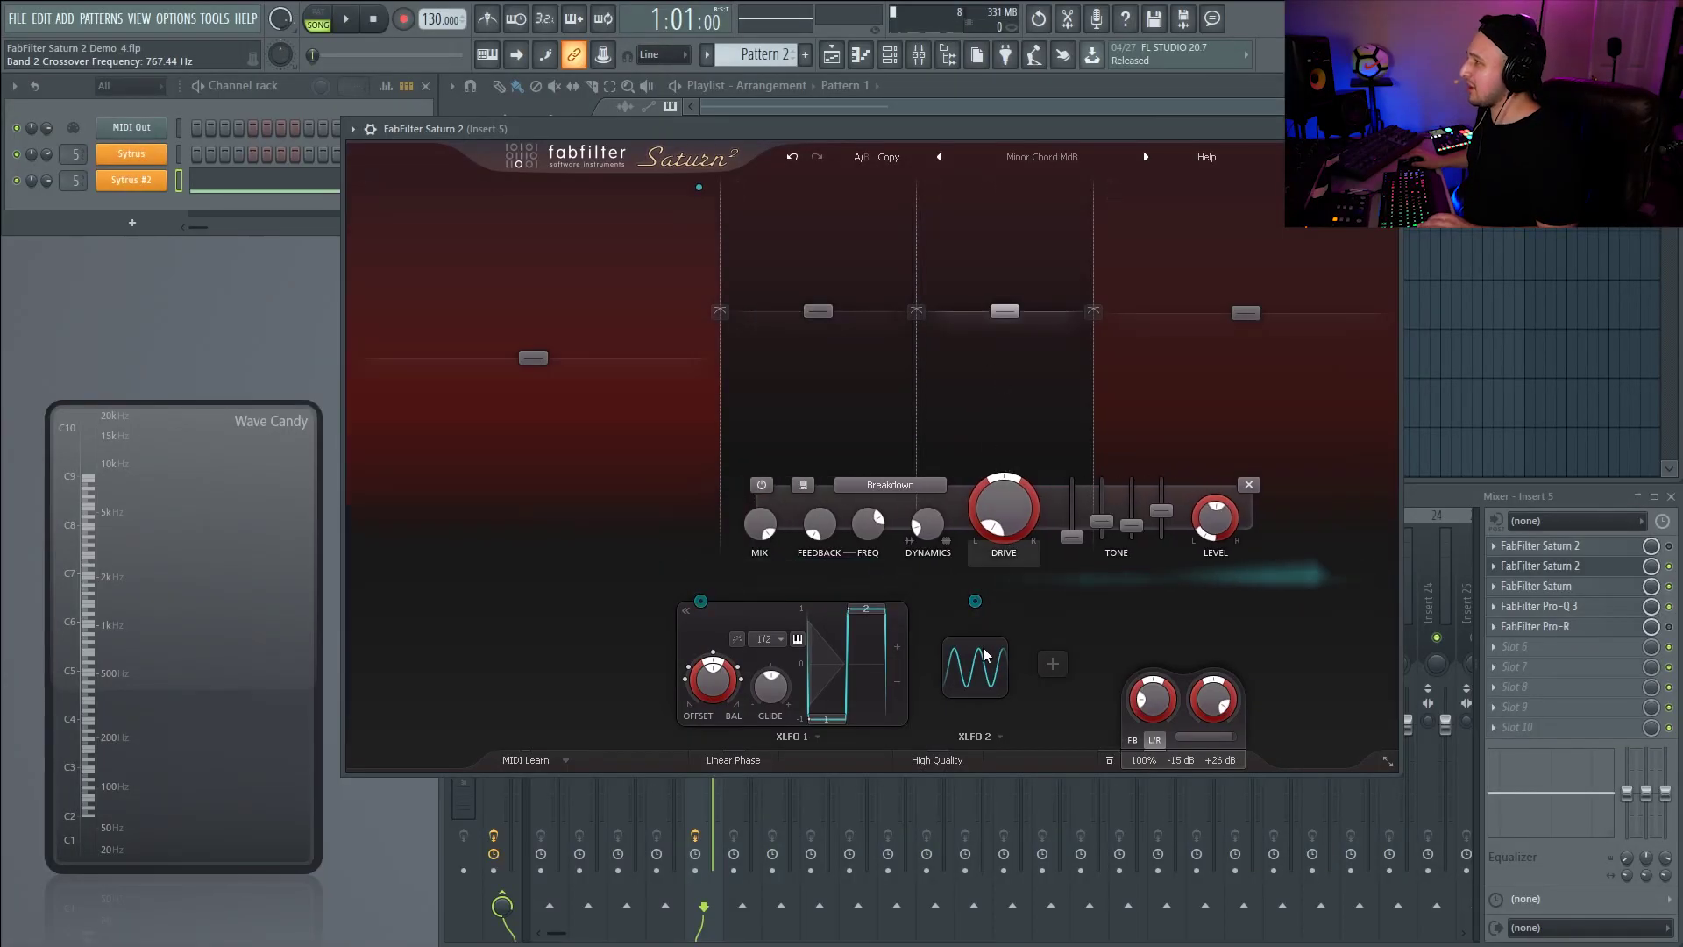
# - Add a third XLFO, expand its settings, and lower band 3's presence and set its treble to about -16 dB
pyautogui.click(1052, 662)
pyautogui.click(1087, 733)
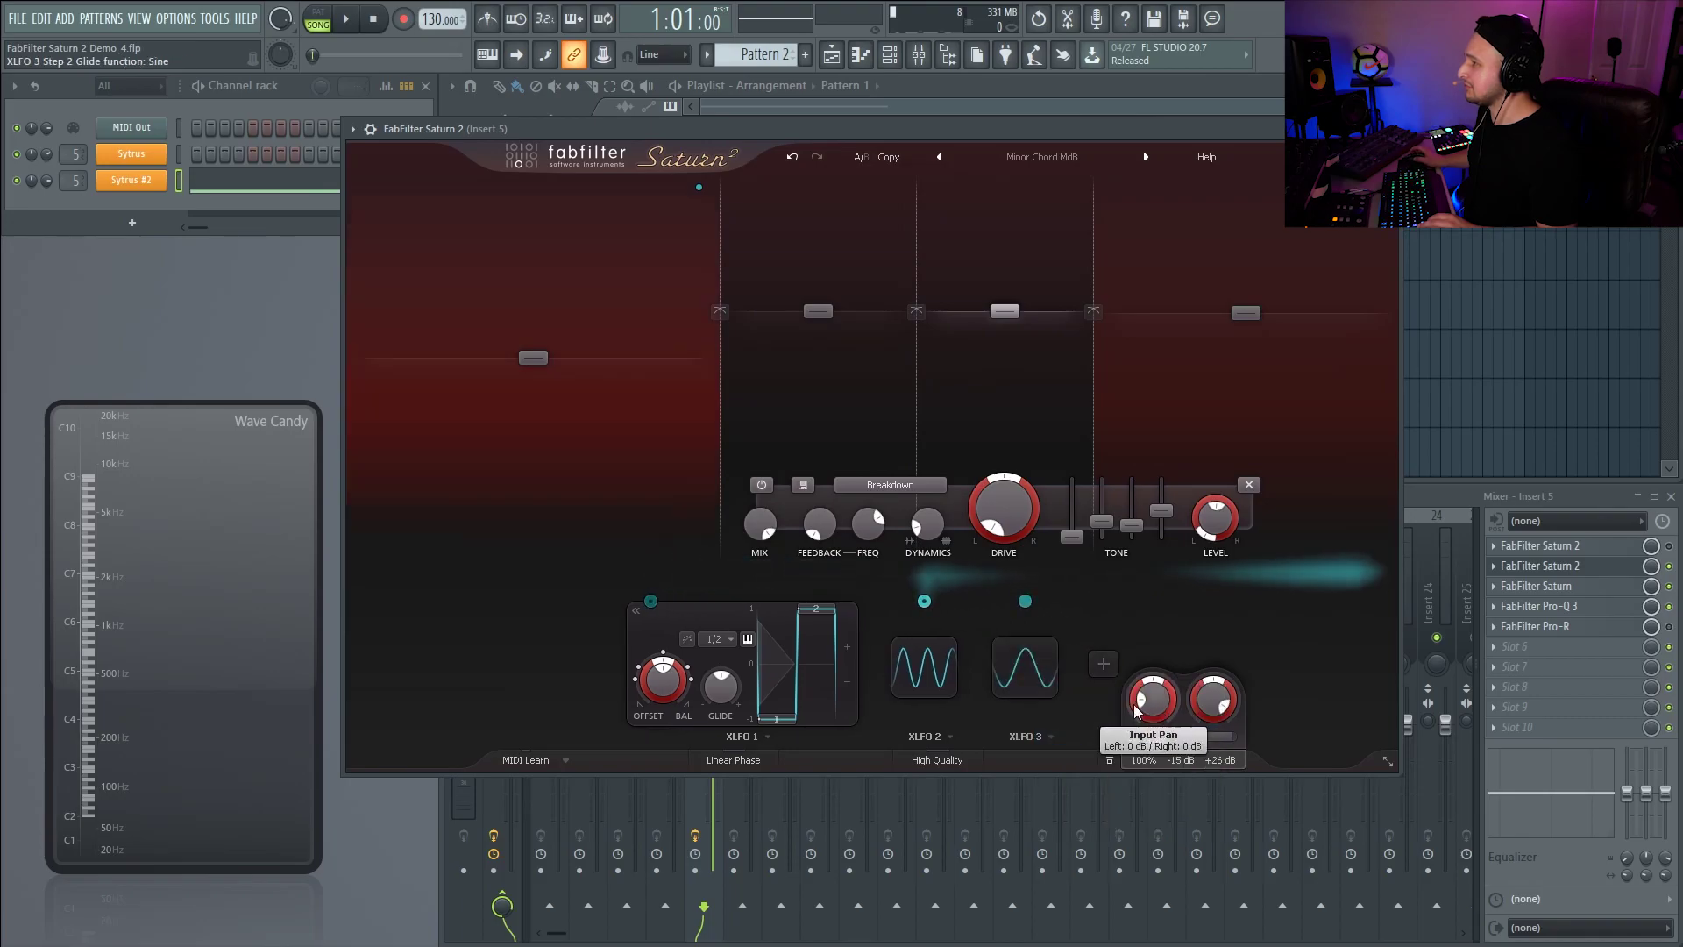
pyautogui.click(1038, 671)
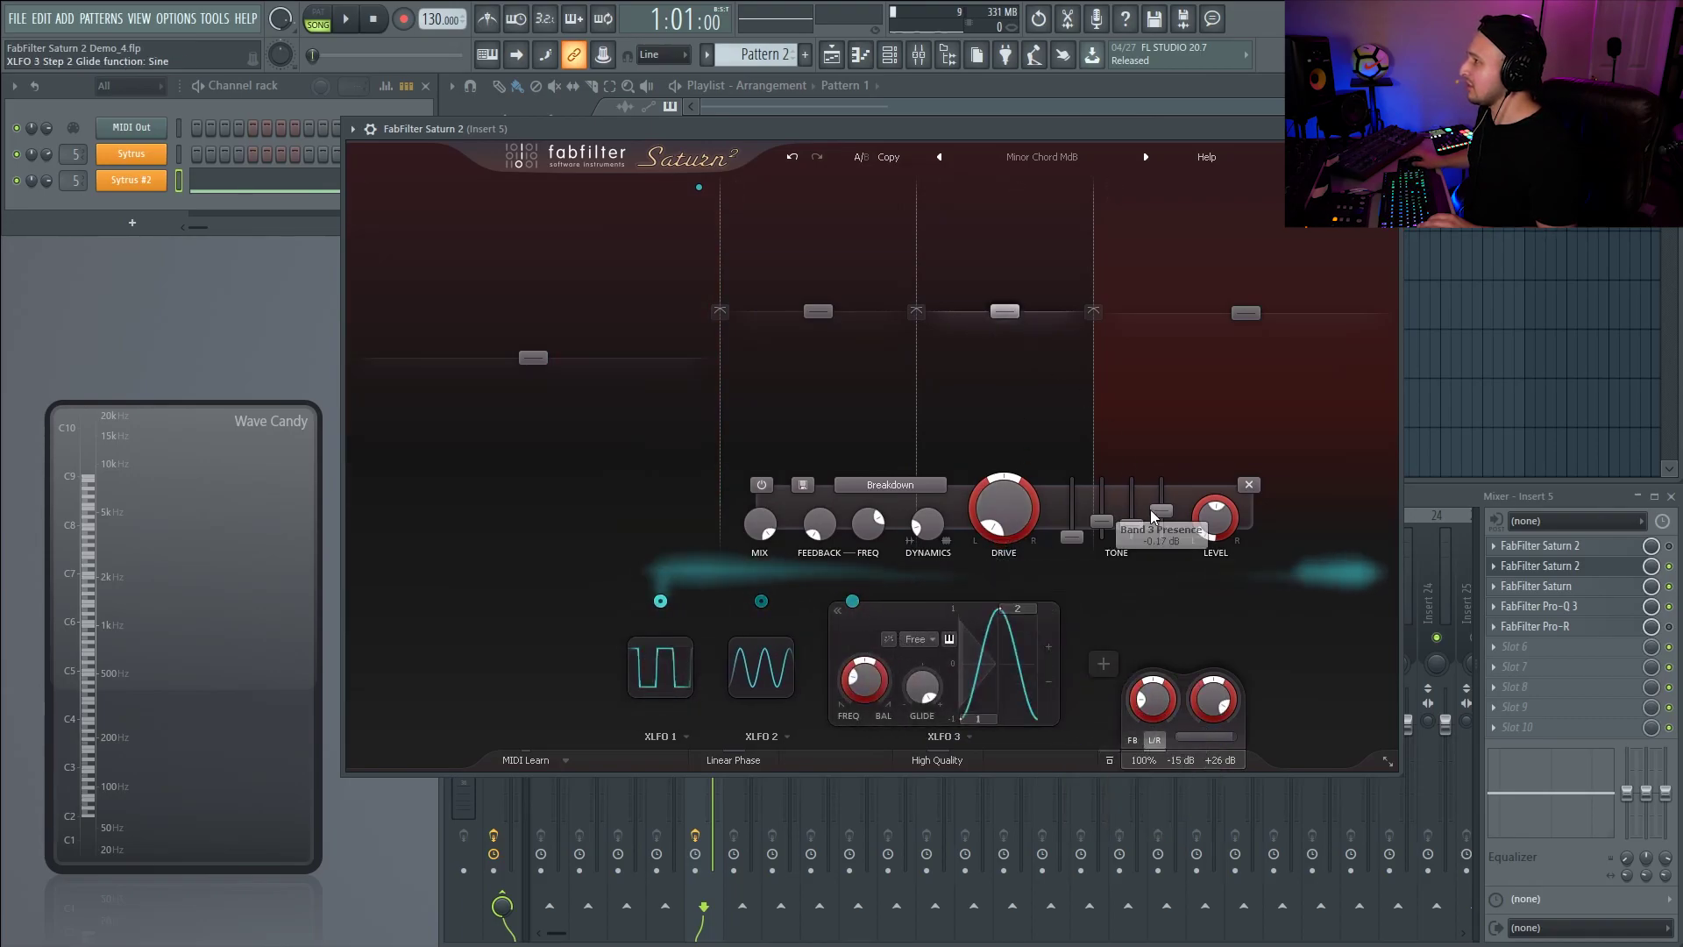
pyautogui.moveTo(1126, 530)
pyautogui.mouseDown()
pyautogui.moveTo(1133, 556)
pyautogui.moveTo(1132, 531)
pyautogui.mouseUp()
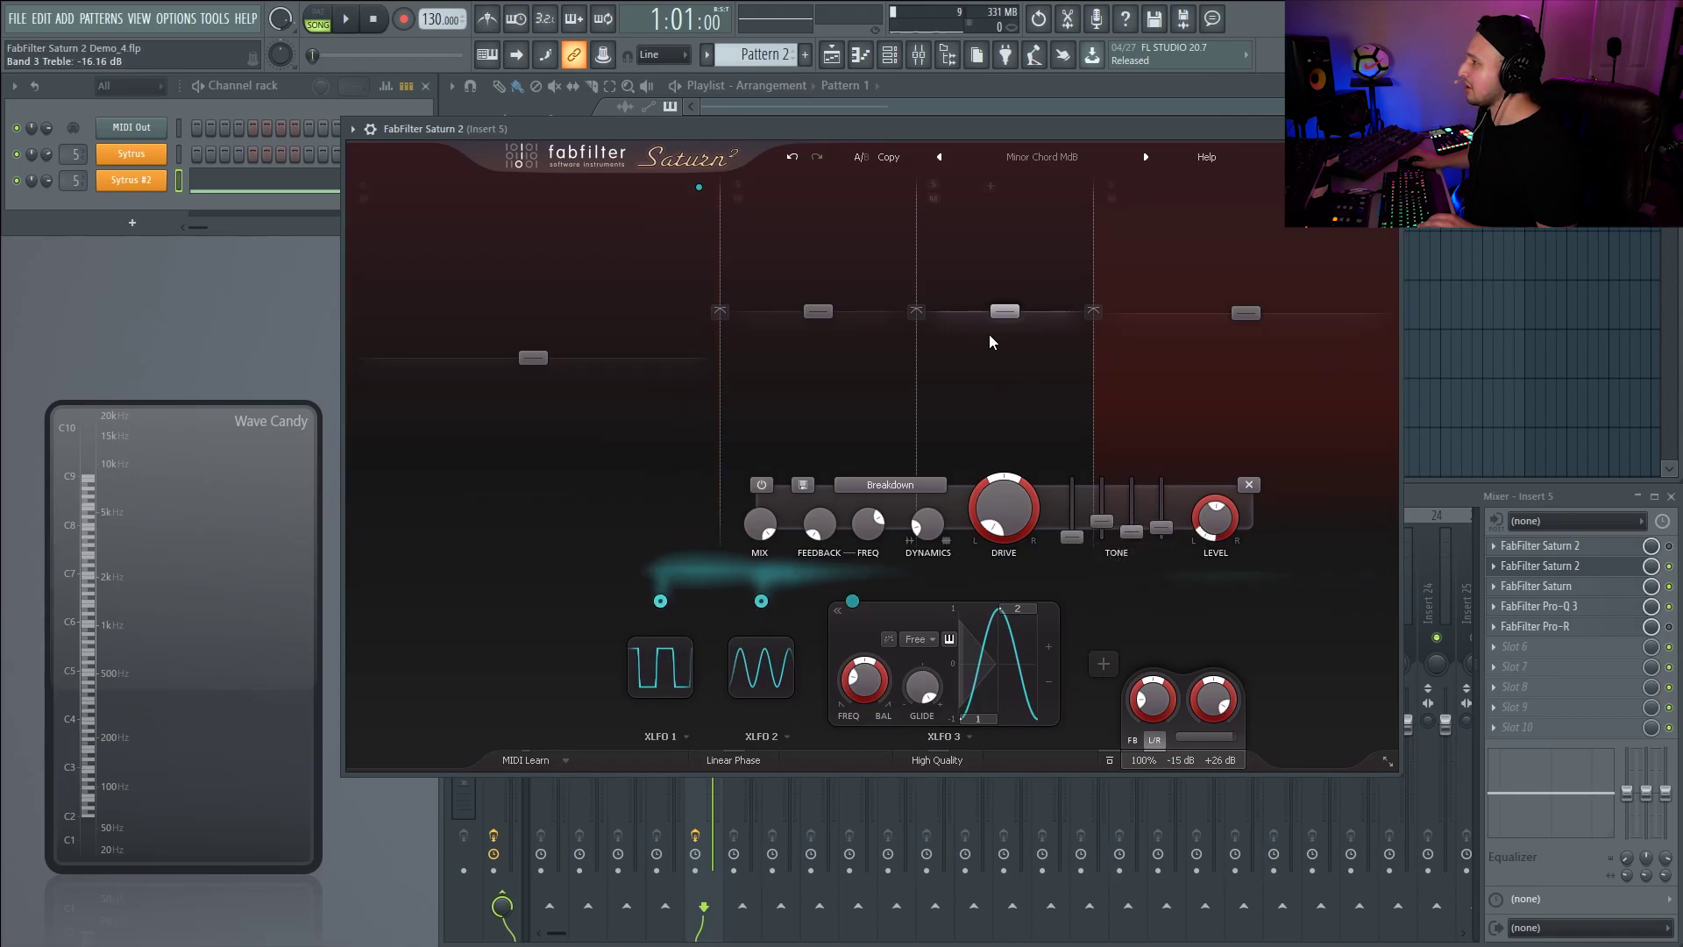
# - Set band 3's distortion style to American Plexi Amp, solo the band, and audition it
pyautogui.click(903, 485)
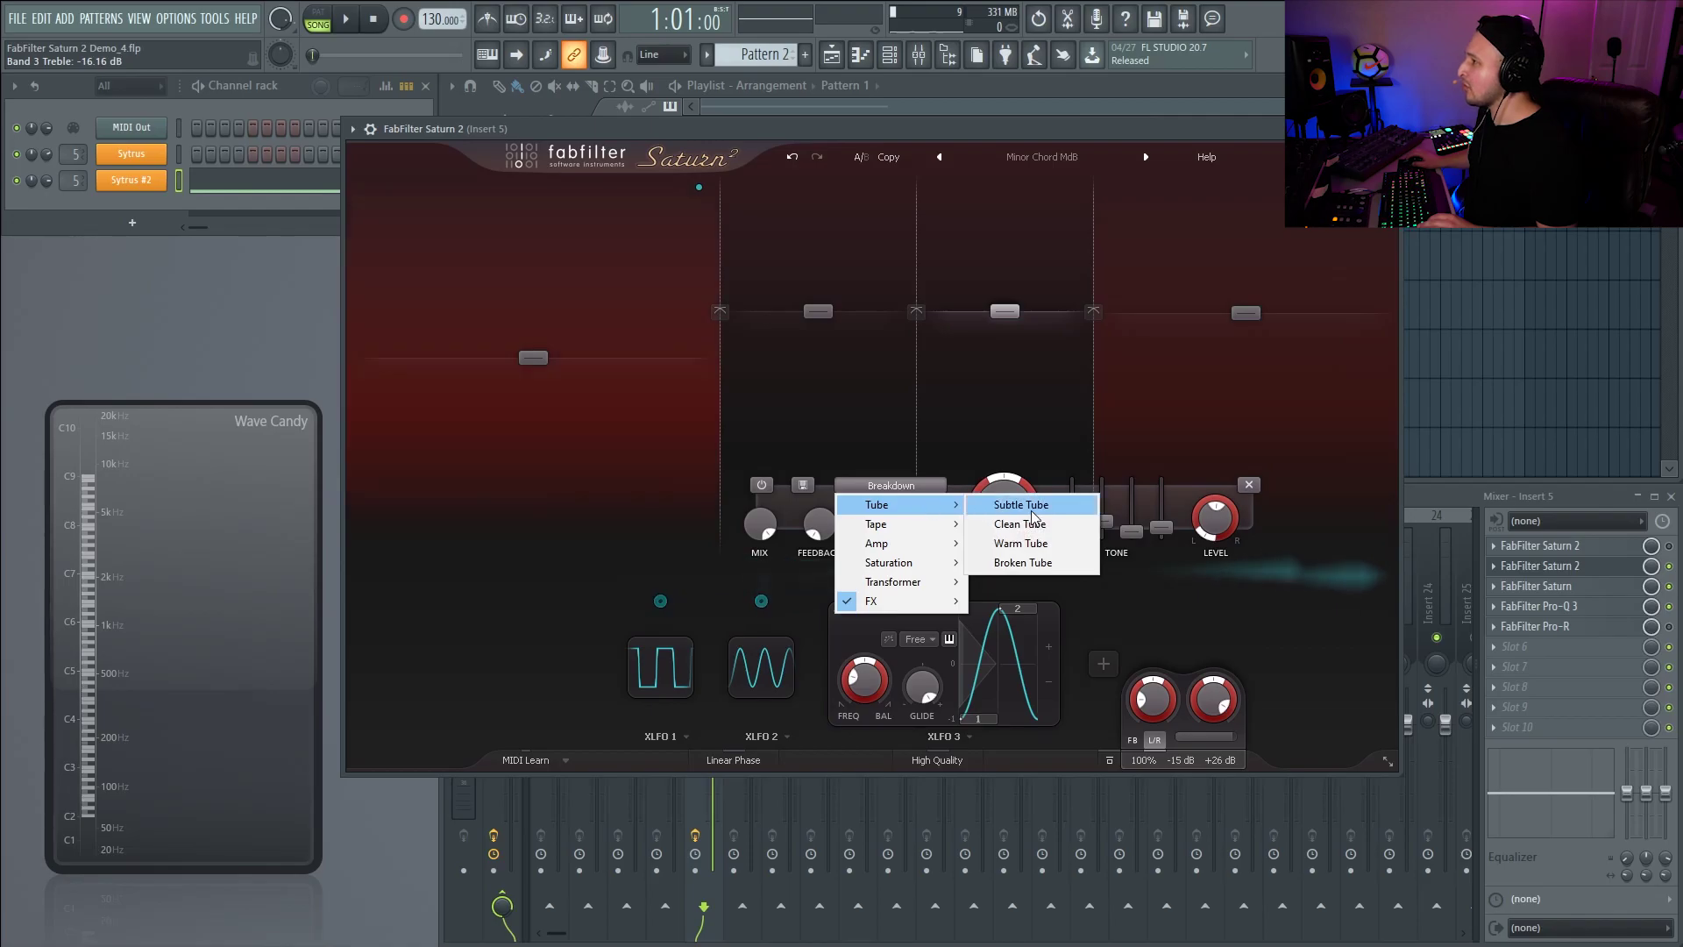
pyautogui.moveTo(957, 526)
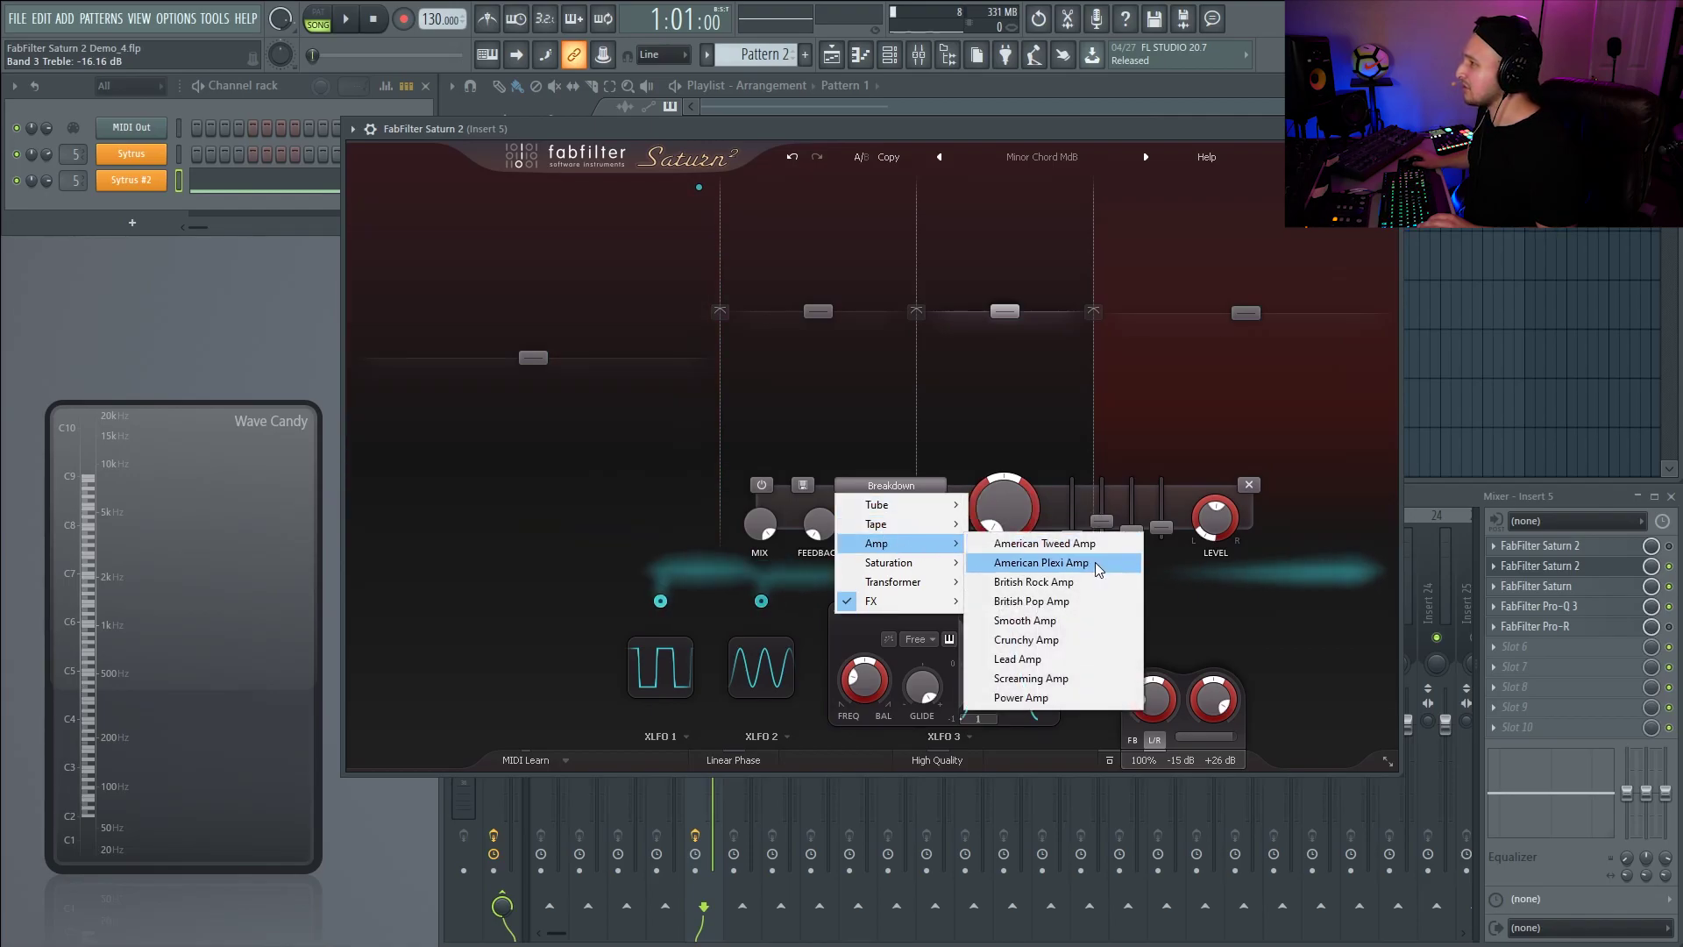
pyautogui.click(1096, 561)
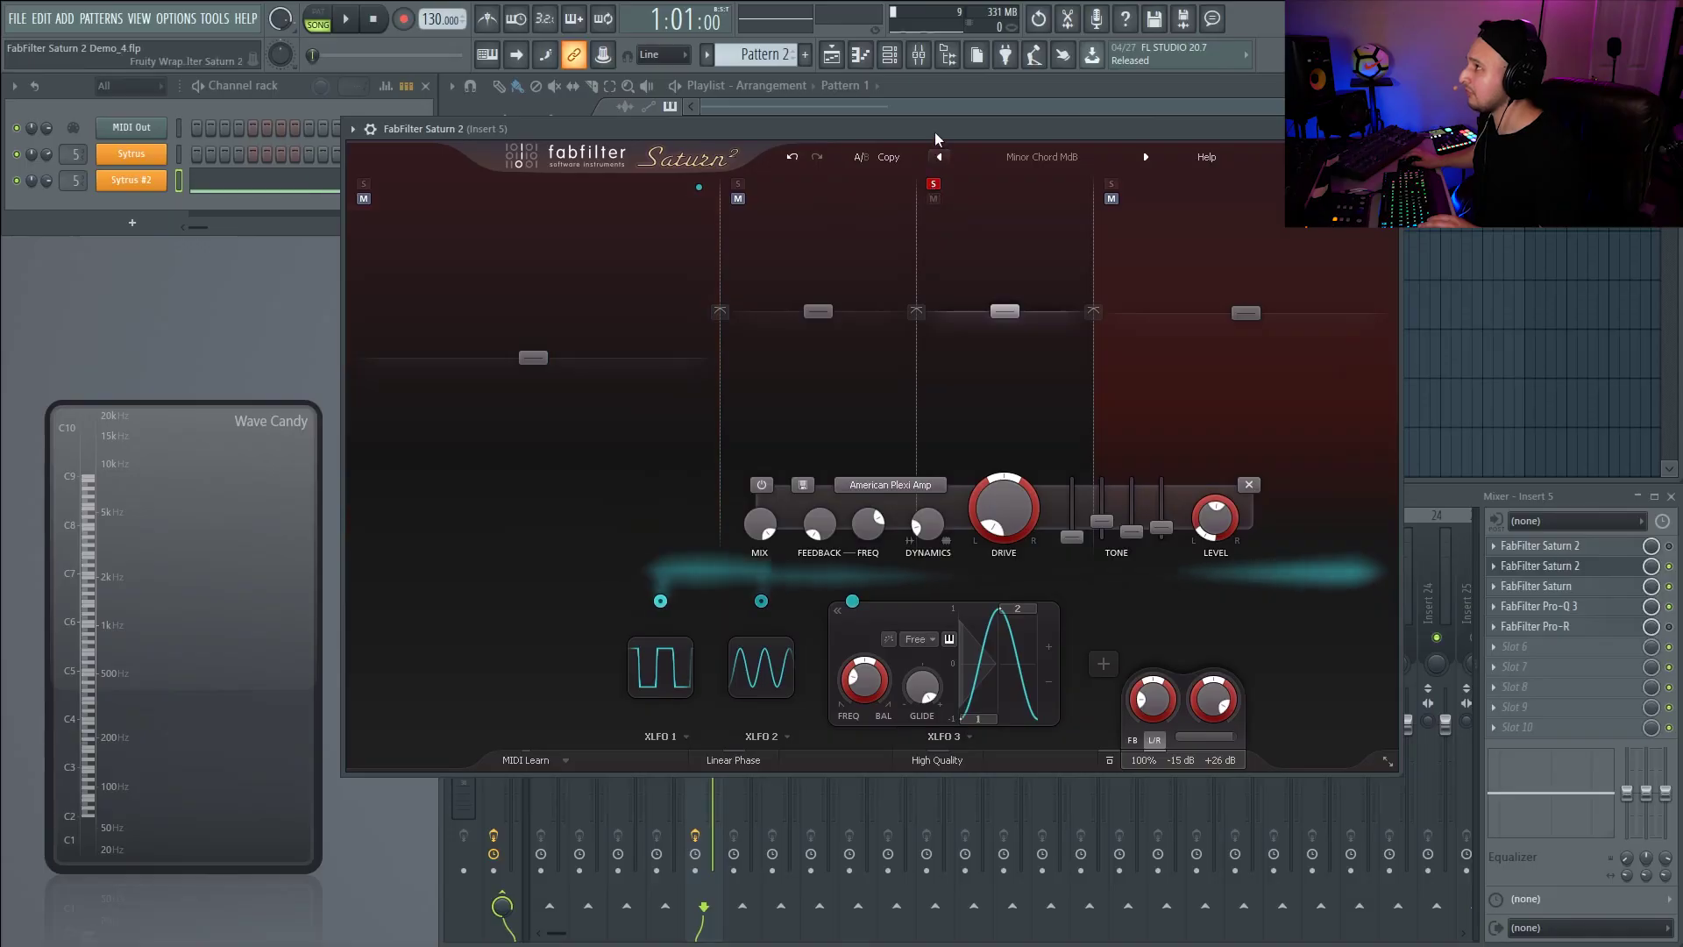
pyautogui.press('space')
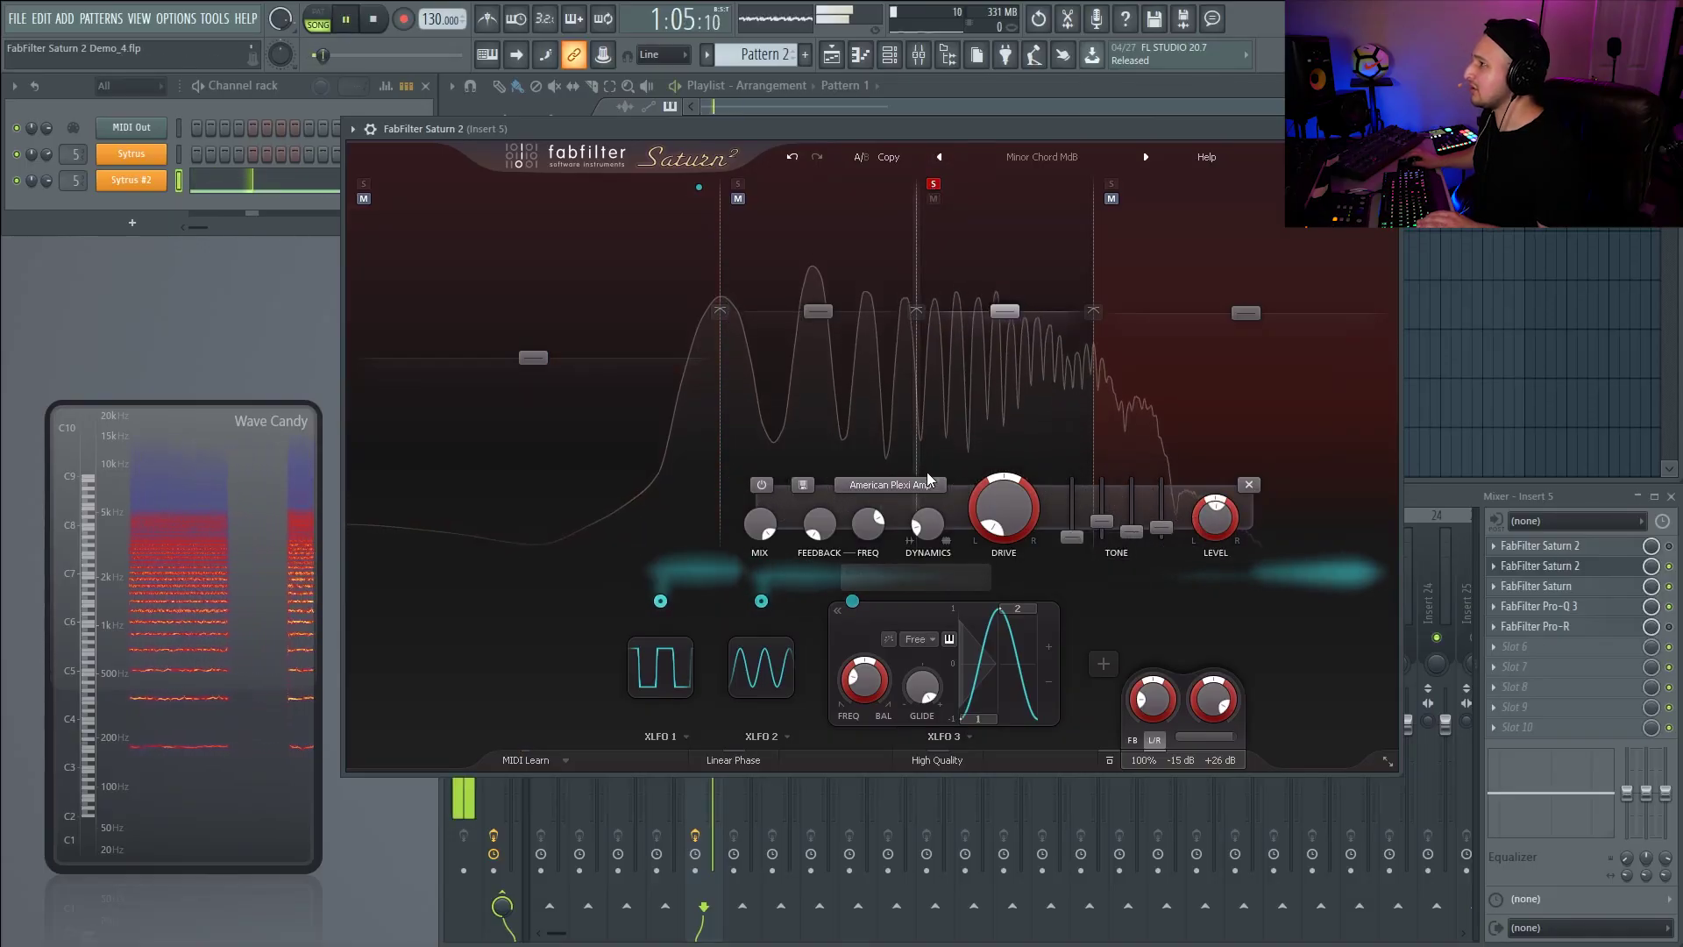
pyautogui.press('space')
# - Try the Warm Tube style on band 3, varying its drive during playback
pyautogui.click(892, 485)
pyautogui.moveTo(931, 523)
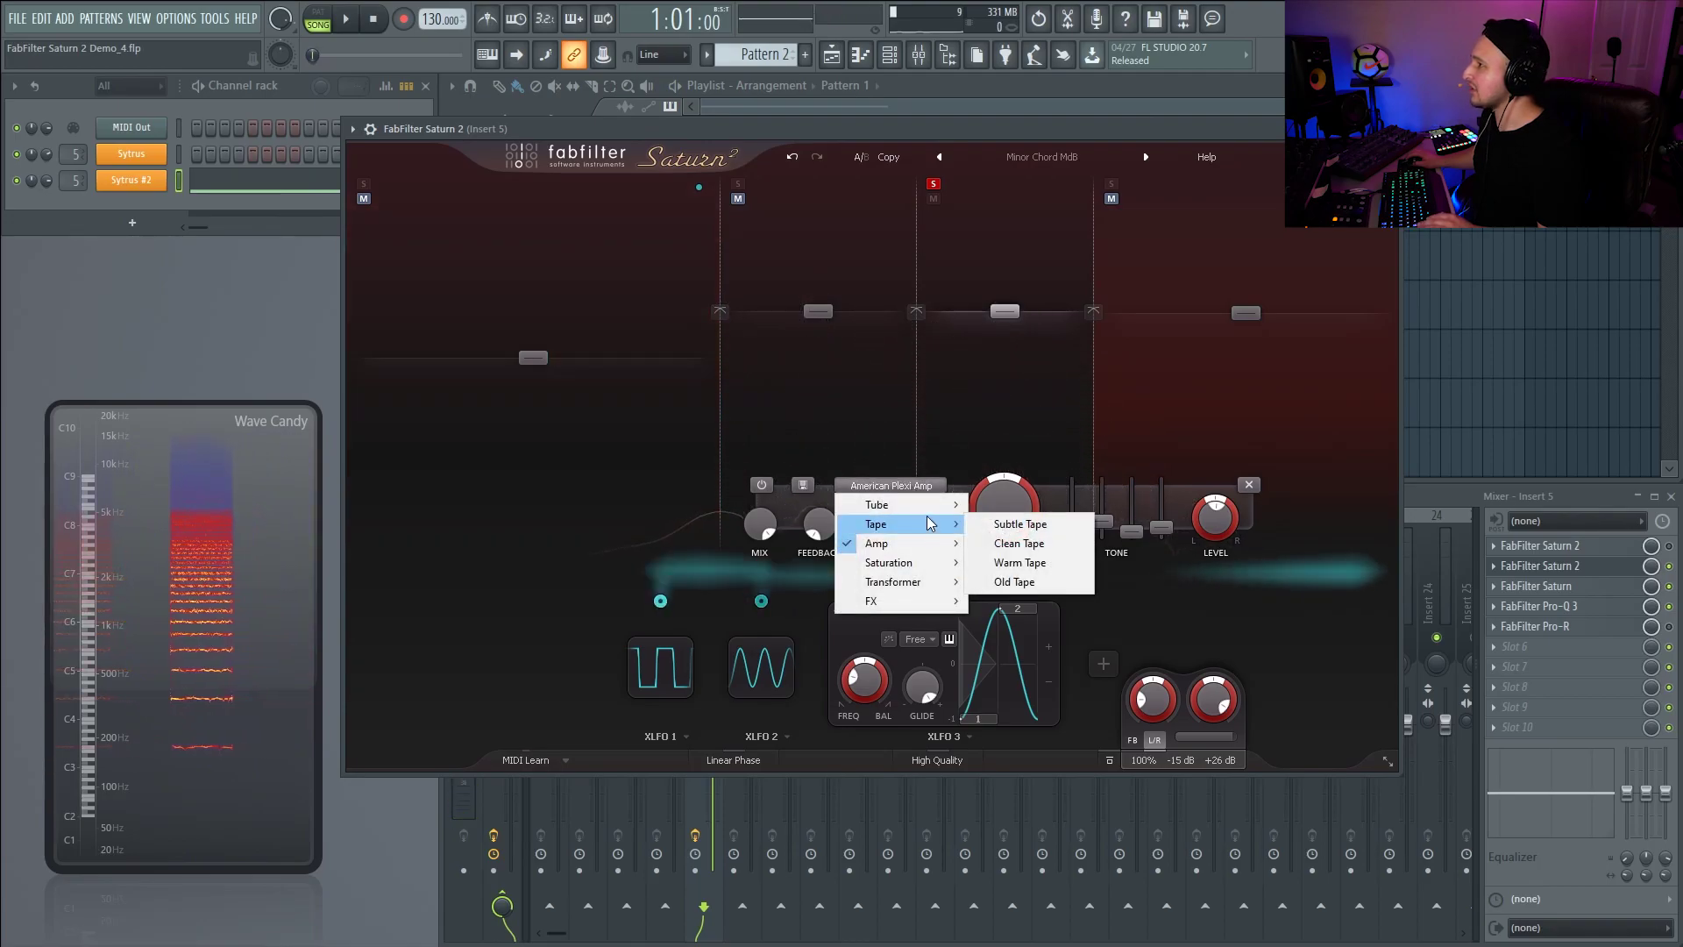
pyautogui.click(1041, 543)
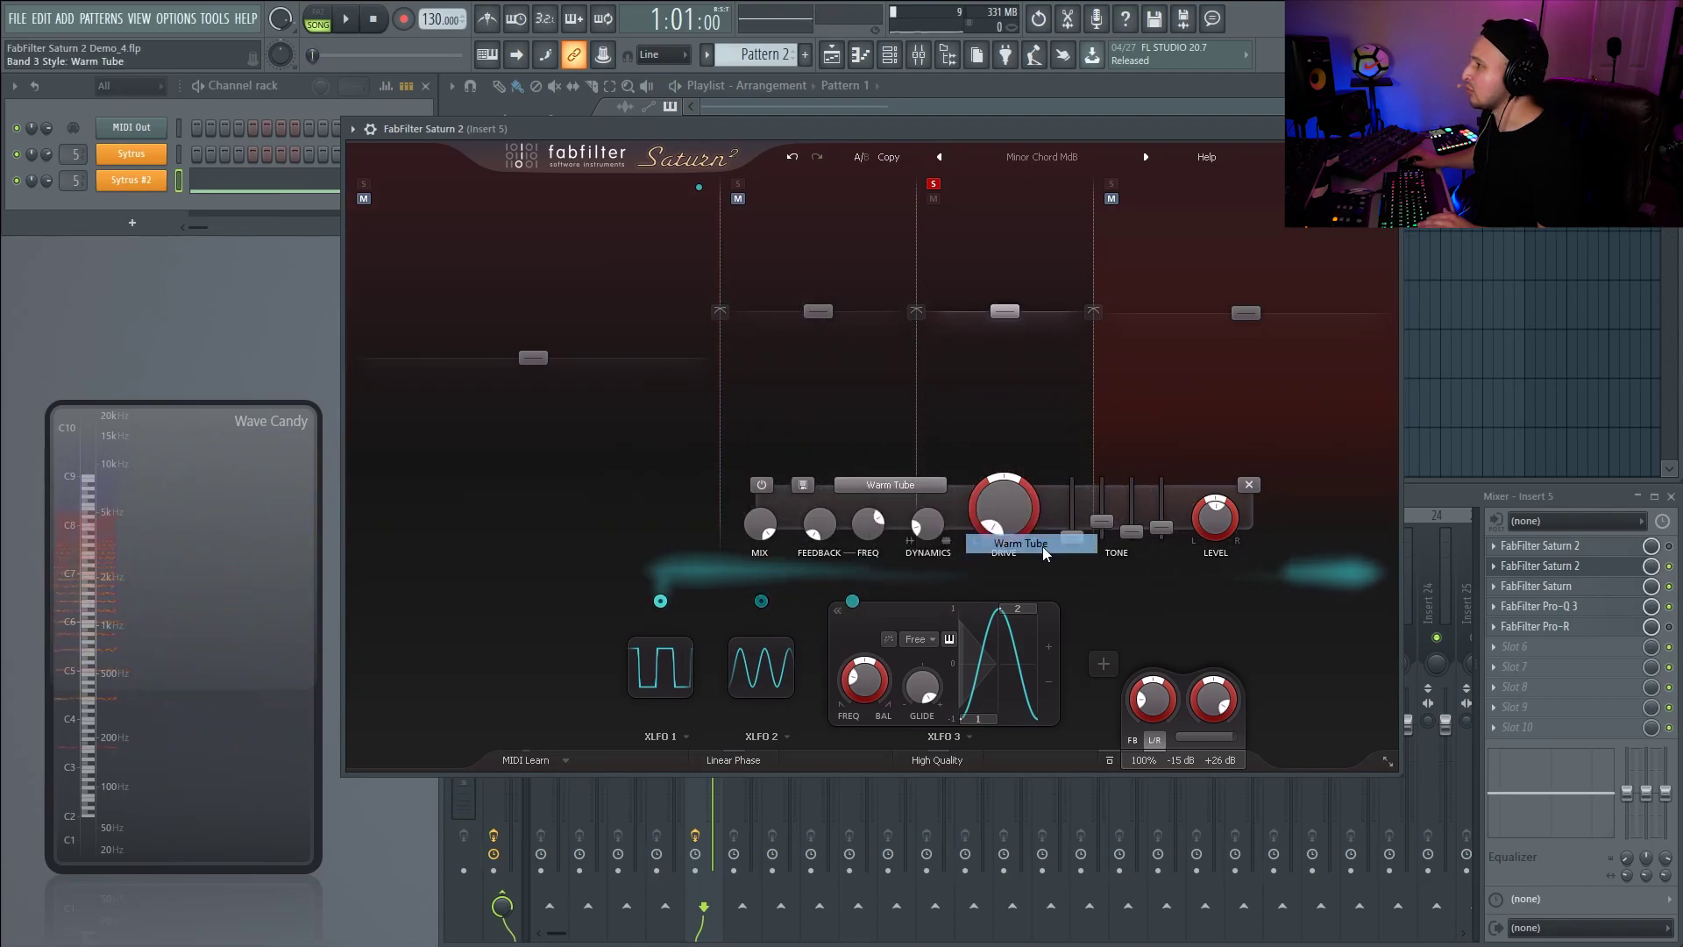
pyautogui.press('space')
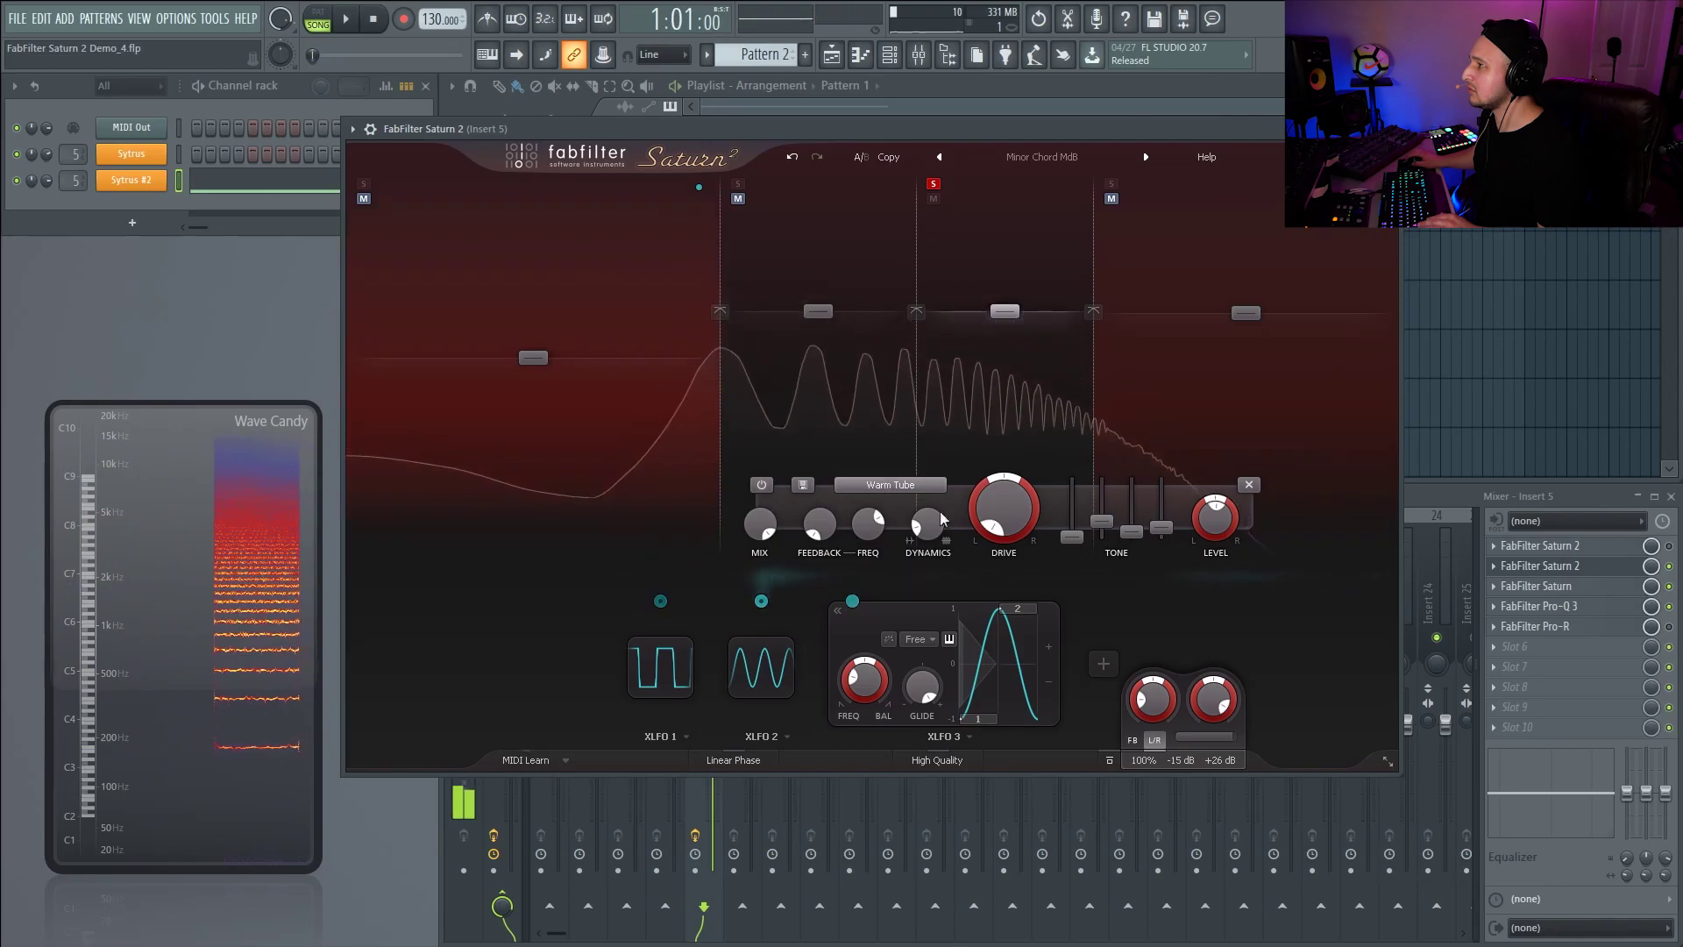
pyautogui.moveTo(999, 283); pyautogui.dragTo(989, 467)
pyautogui.press('space')
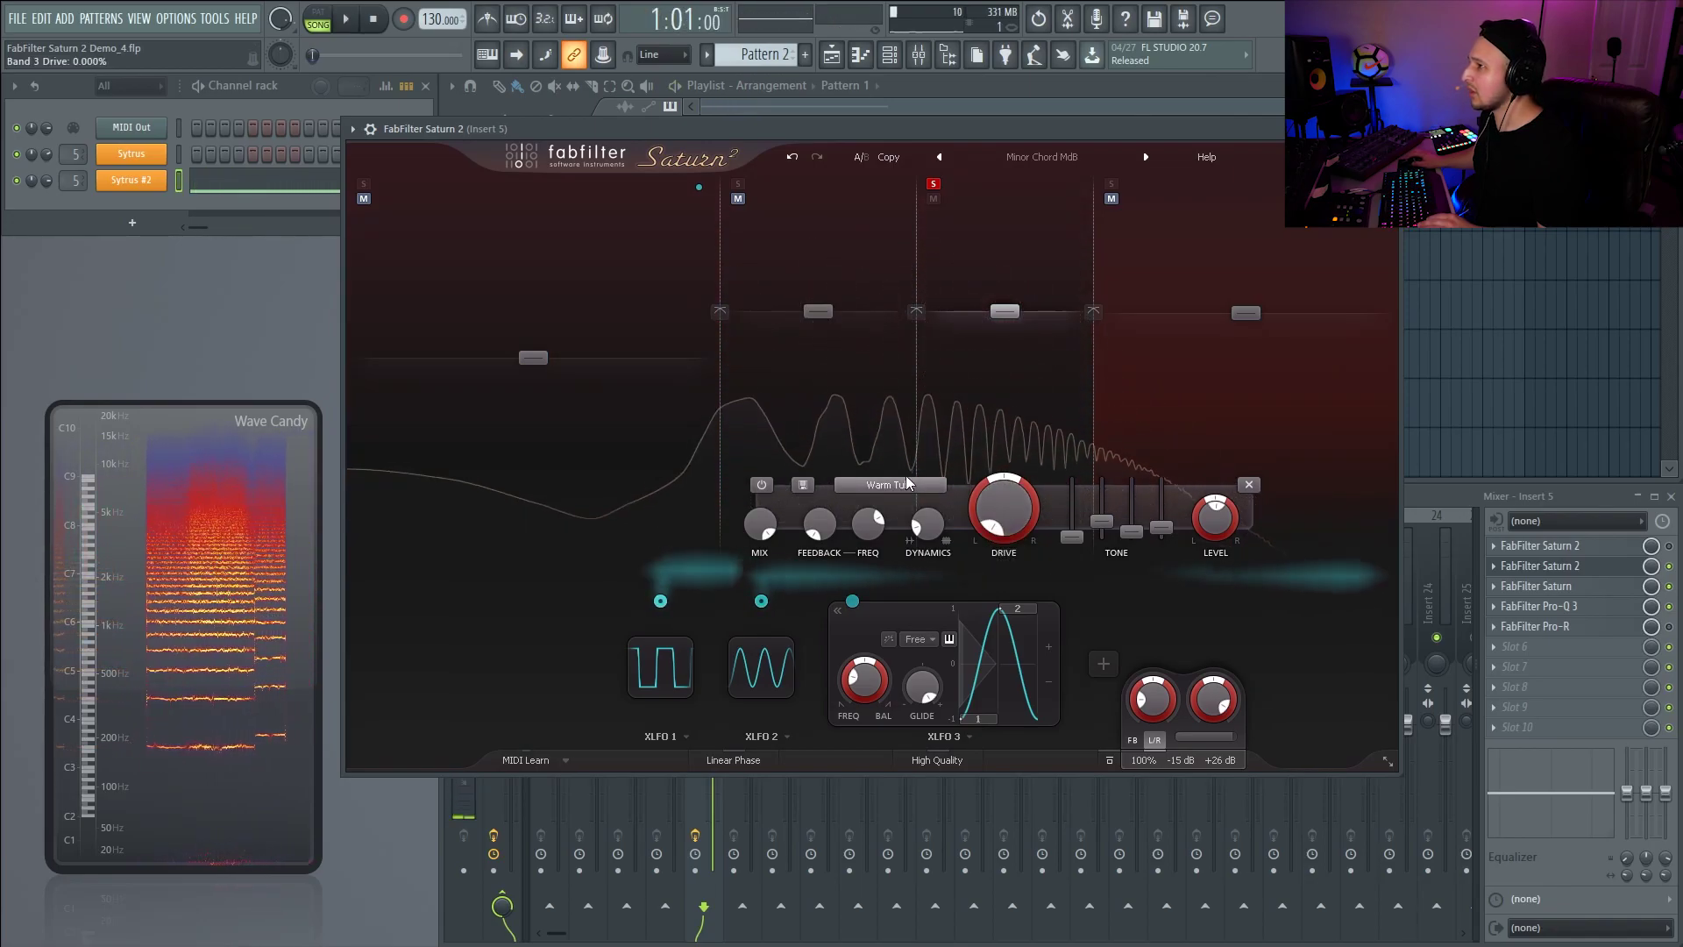
# - Try the Gentle Saturation style on band 3 with the drive raised to about 49%
pyautogui.click(908, 482)
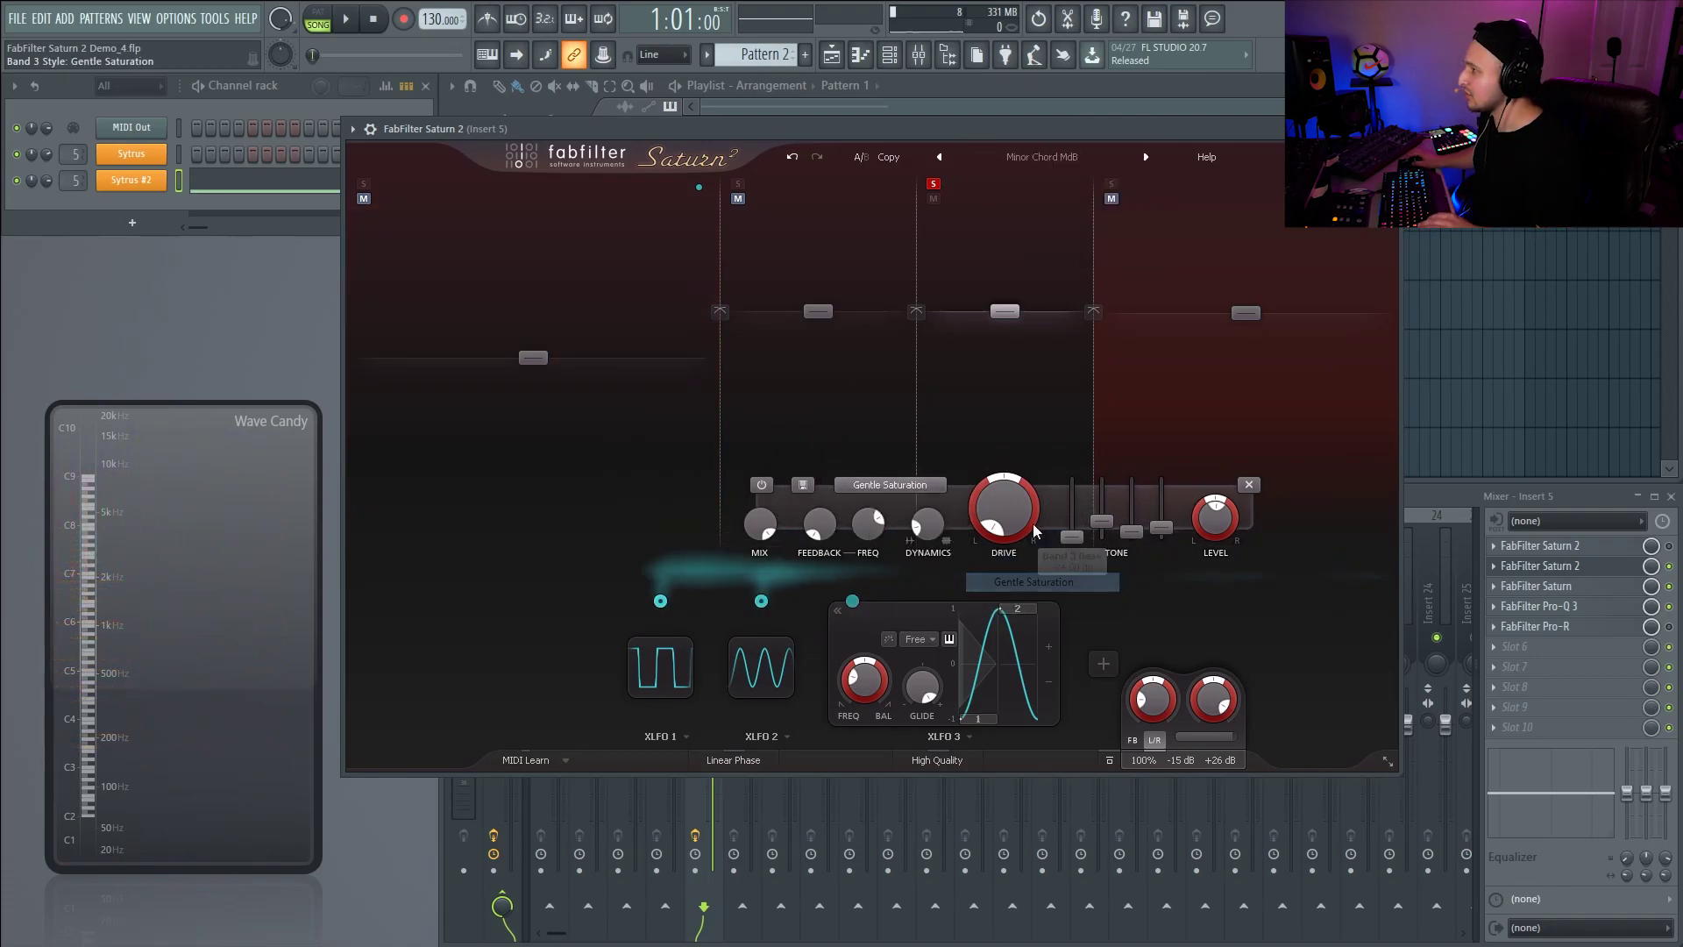
pyautogui.moveTo(1014, 260); pyautogui.dragTo(1014, 264)
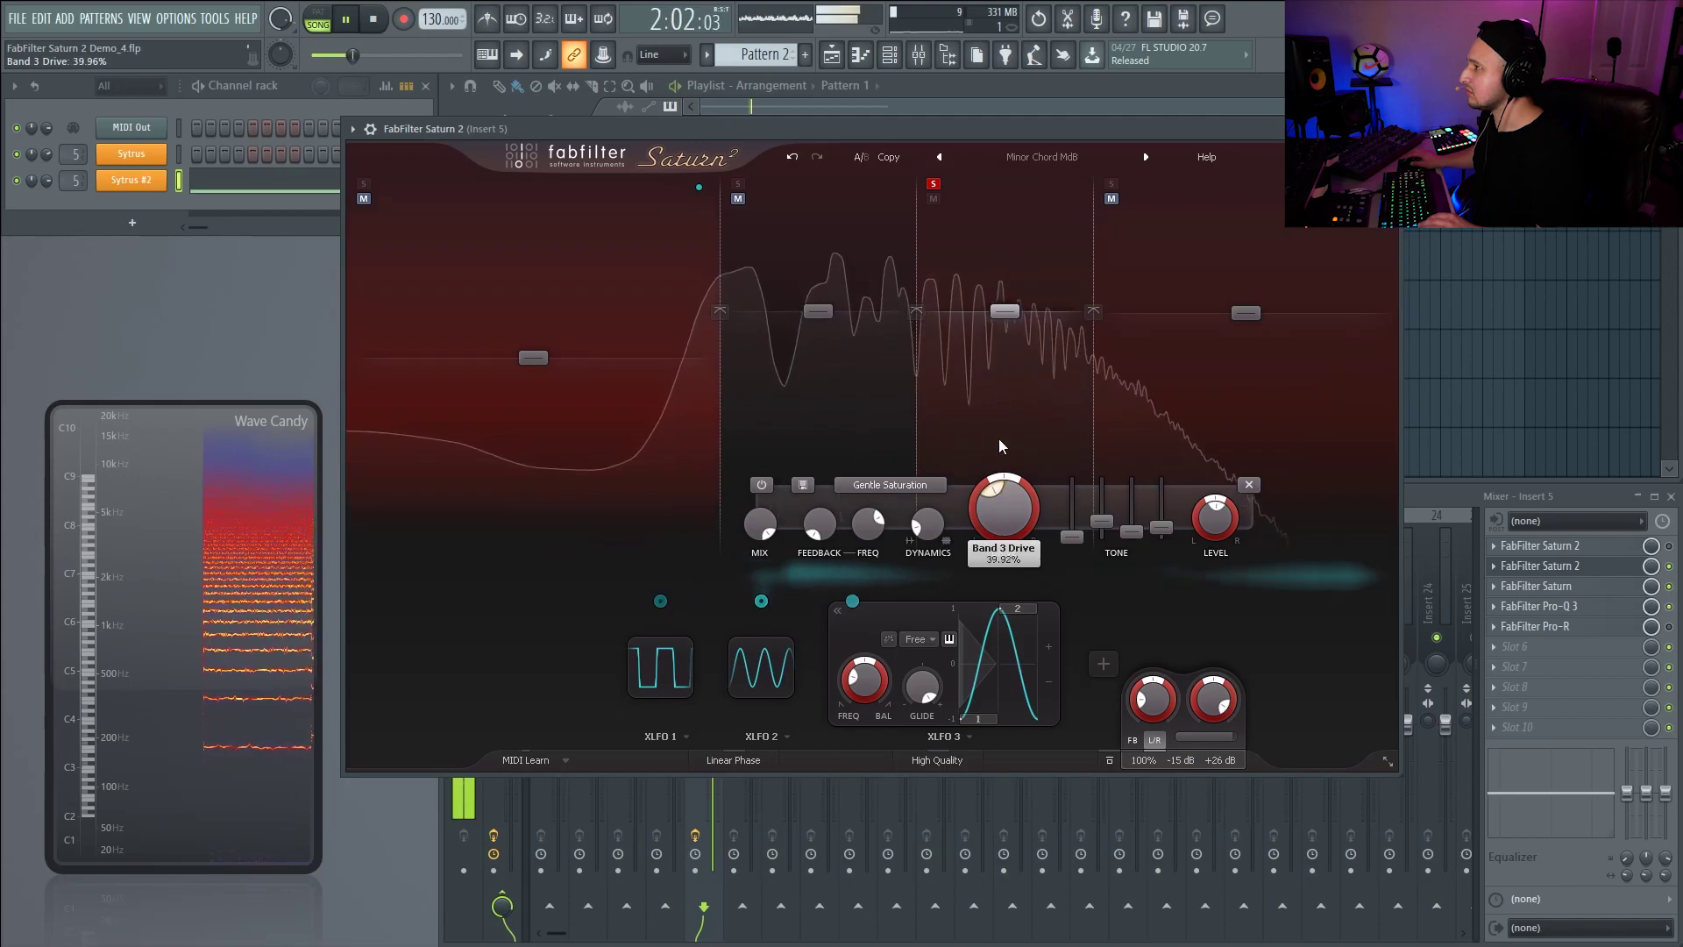
pyautogui.press('space')
# - Try the Heavy Saturation style on band 3 with the drive at about 24%
pyautogui.click(903, 485)
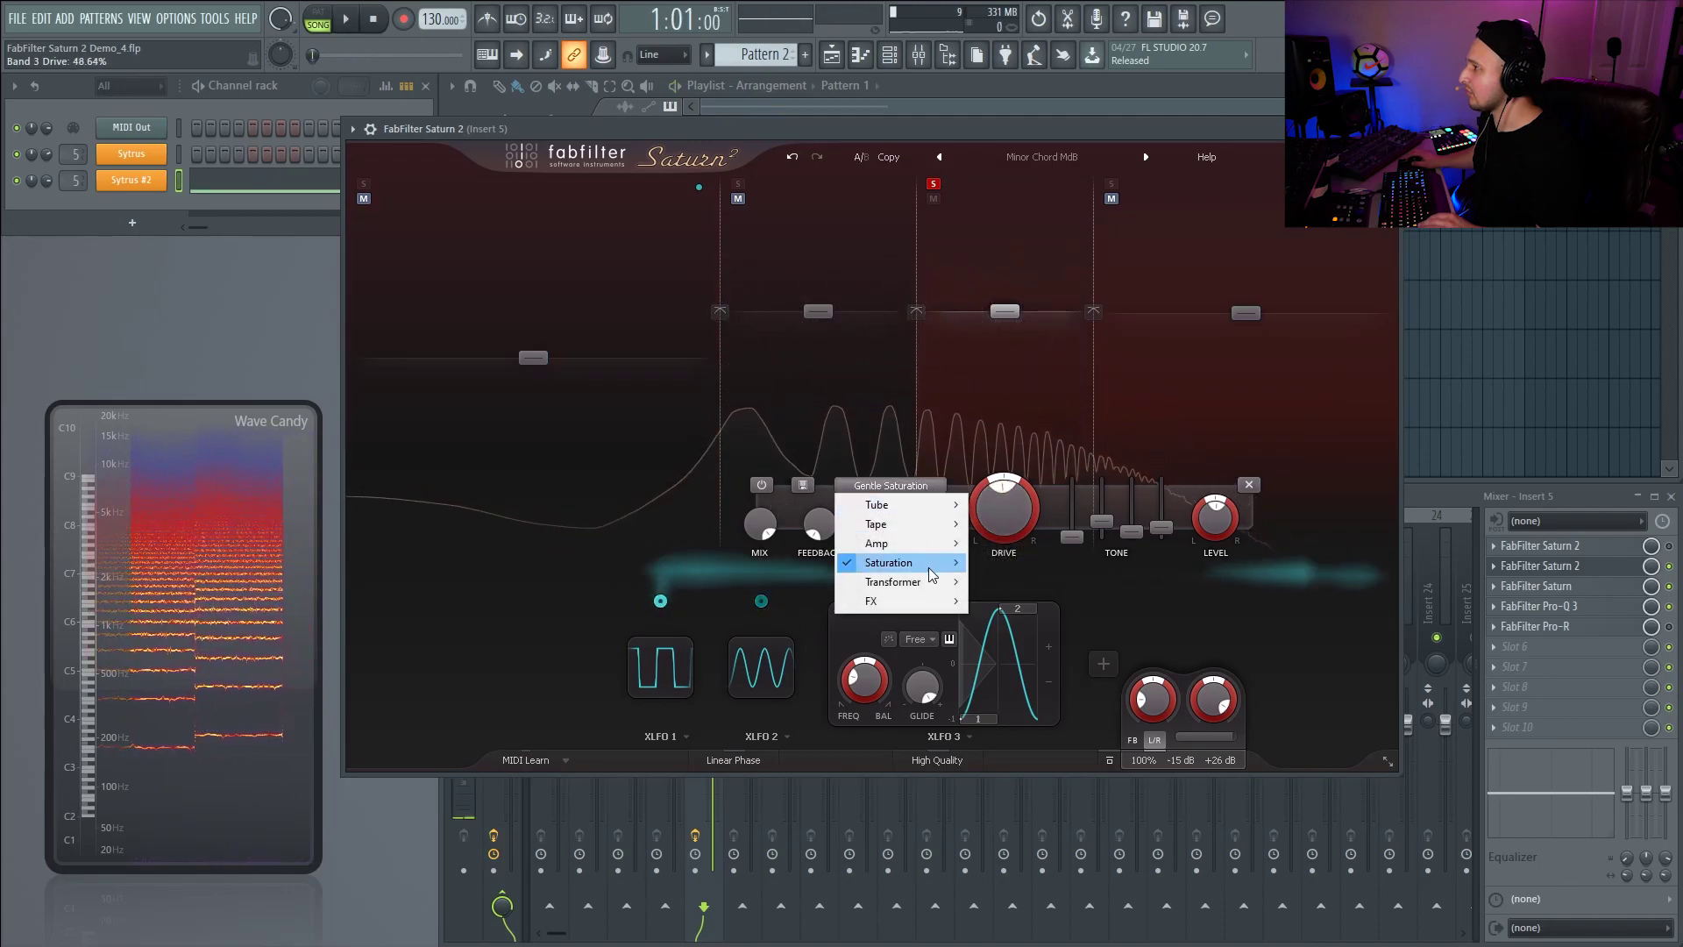
pyautogui.moveTo(925, 574)
pyautogui.click(999, 582)
pyautogui.press('space')
pyautogui.moveTo(998, 518); pyautogui.dragTo(929, 494)
pyautogui.press('space')
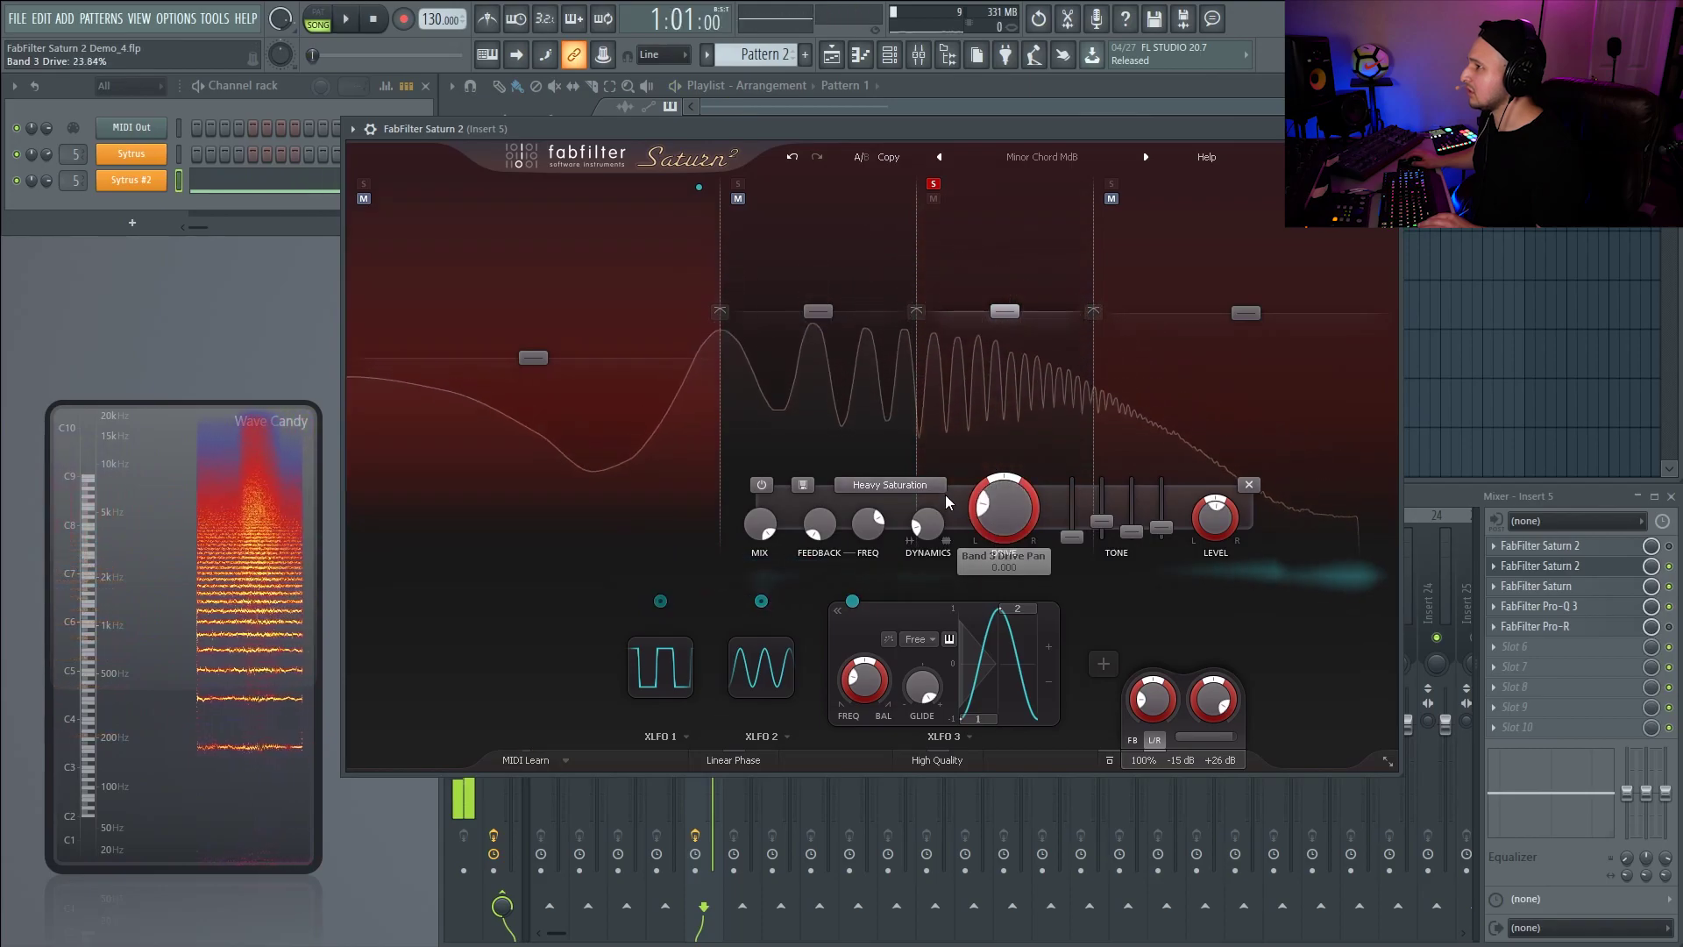
# - Set band 3's style to American Plexi Amp, audition it with high drive, and set the drive to about 19%
pyautogui.click(929, 486)
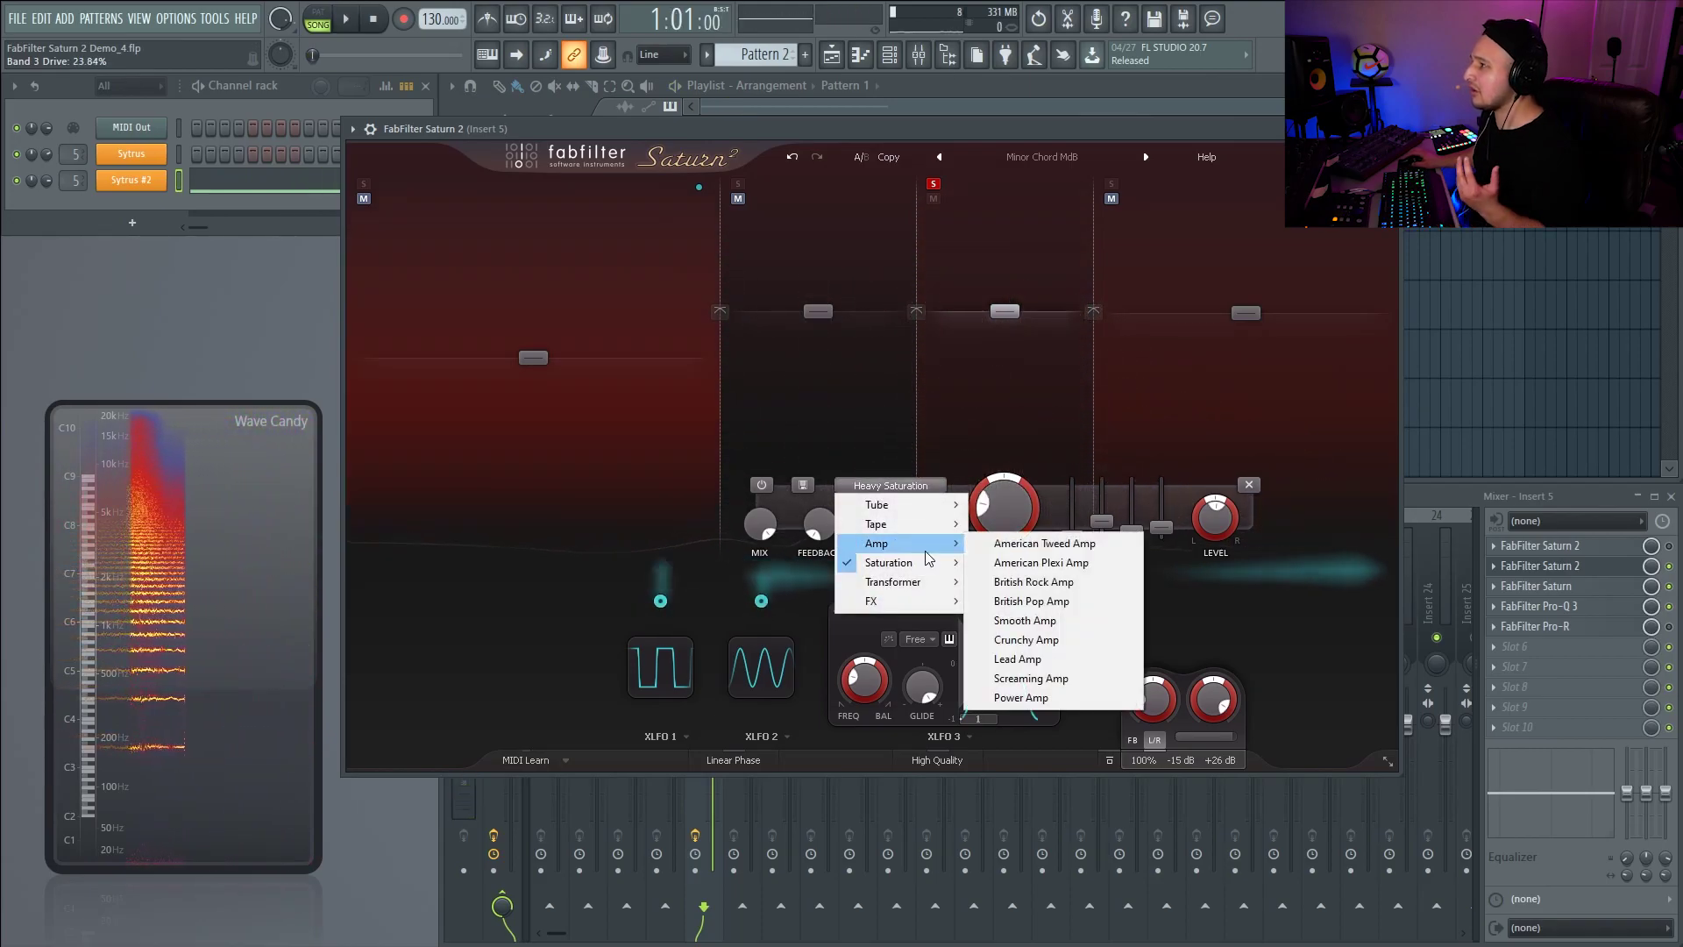
pyautogui.moveTo(928, 566)
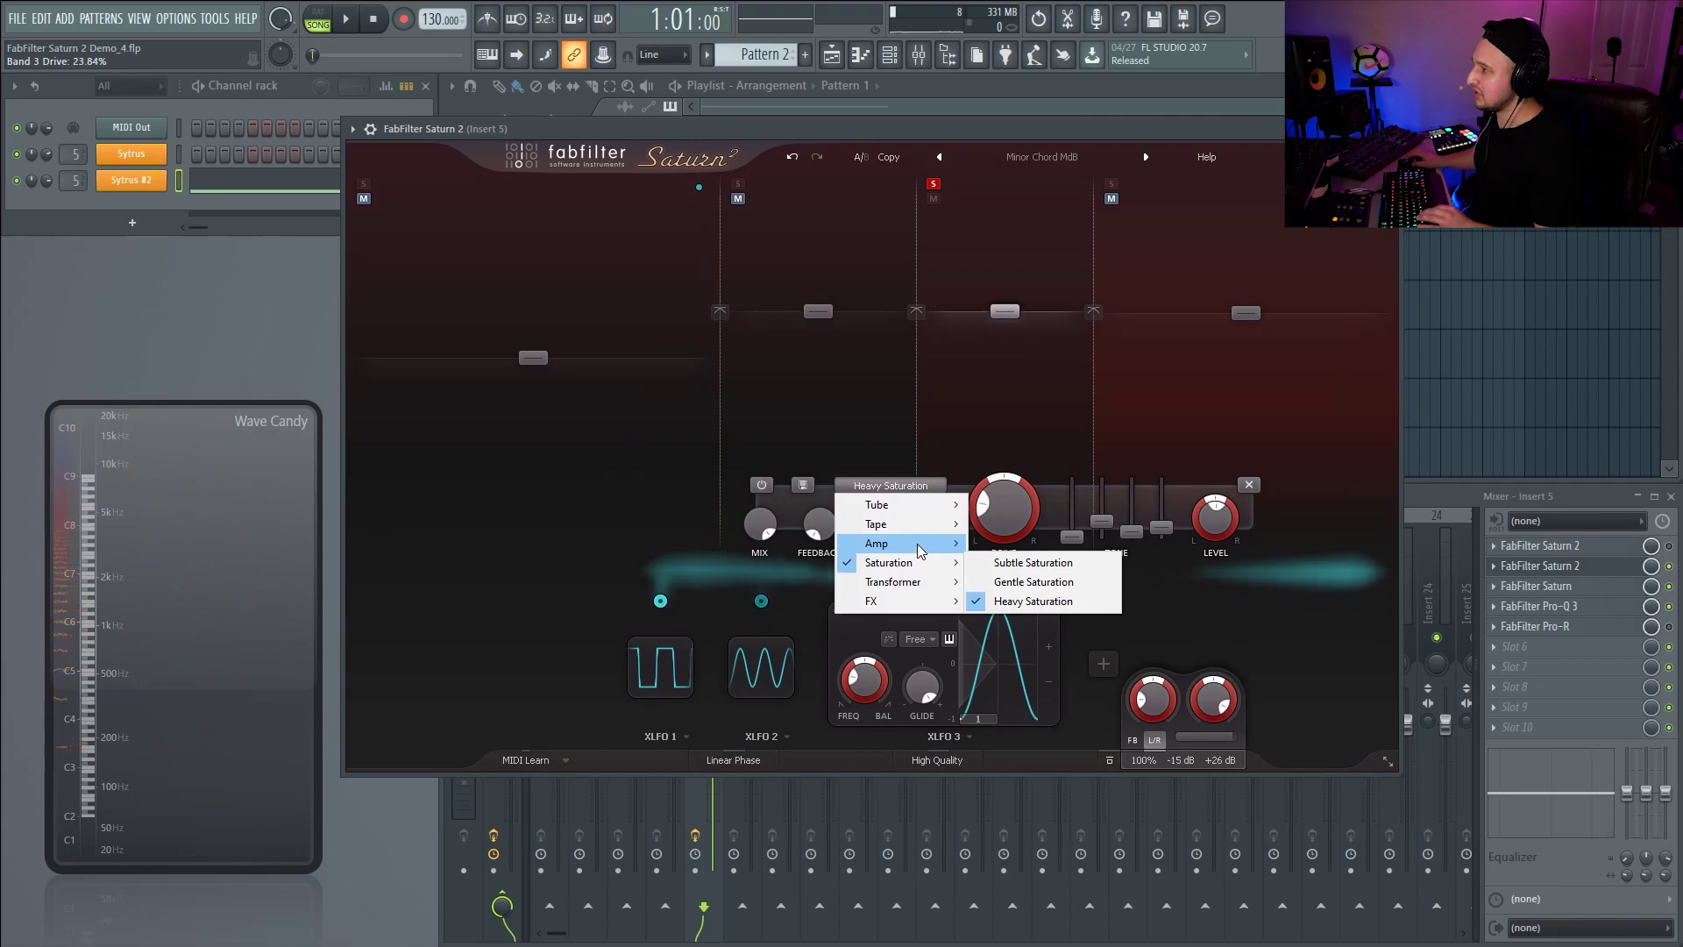
pyautogui.click(1083, 566)
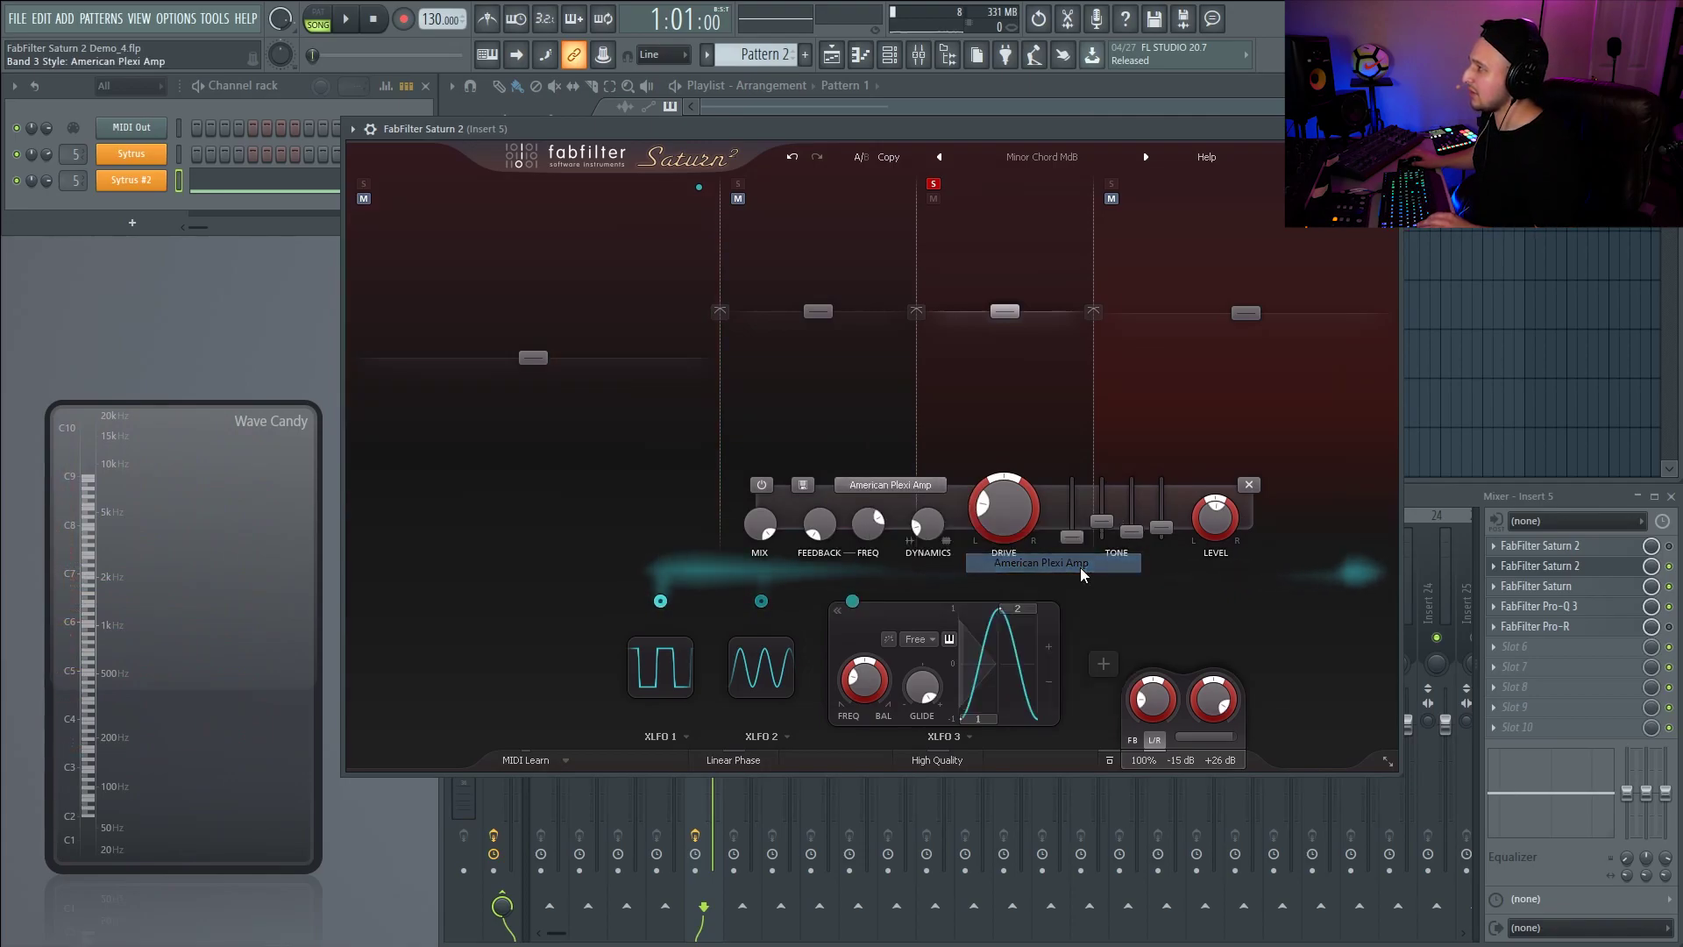
pyautogui.press('space')
pyautogui.moveTo(1001, 510); pyautogui.dragTo(1004, 444)
pyautogui.scroll(6, 1004, 539)
pyautogui.press('space')
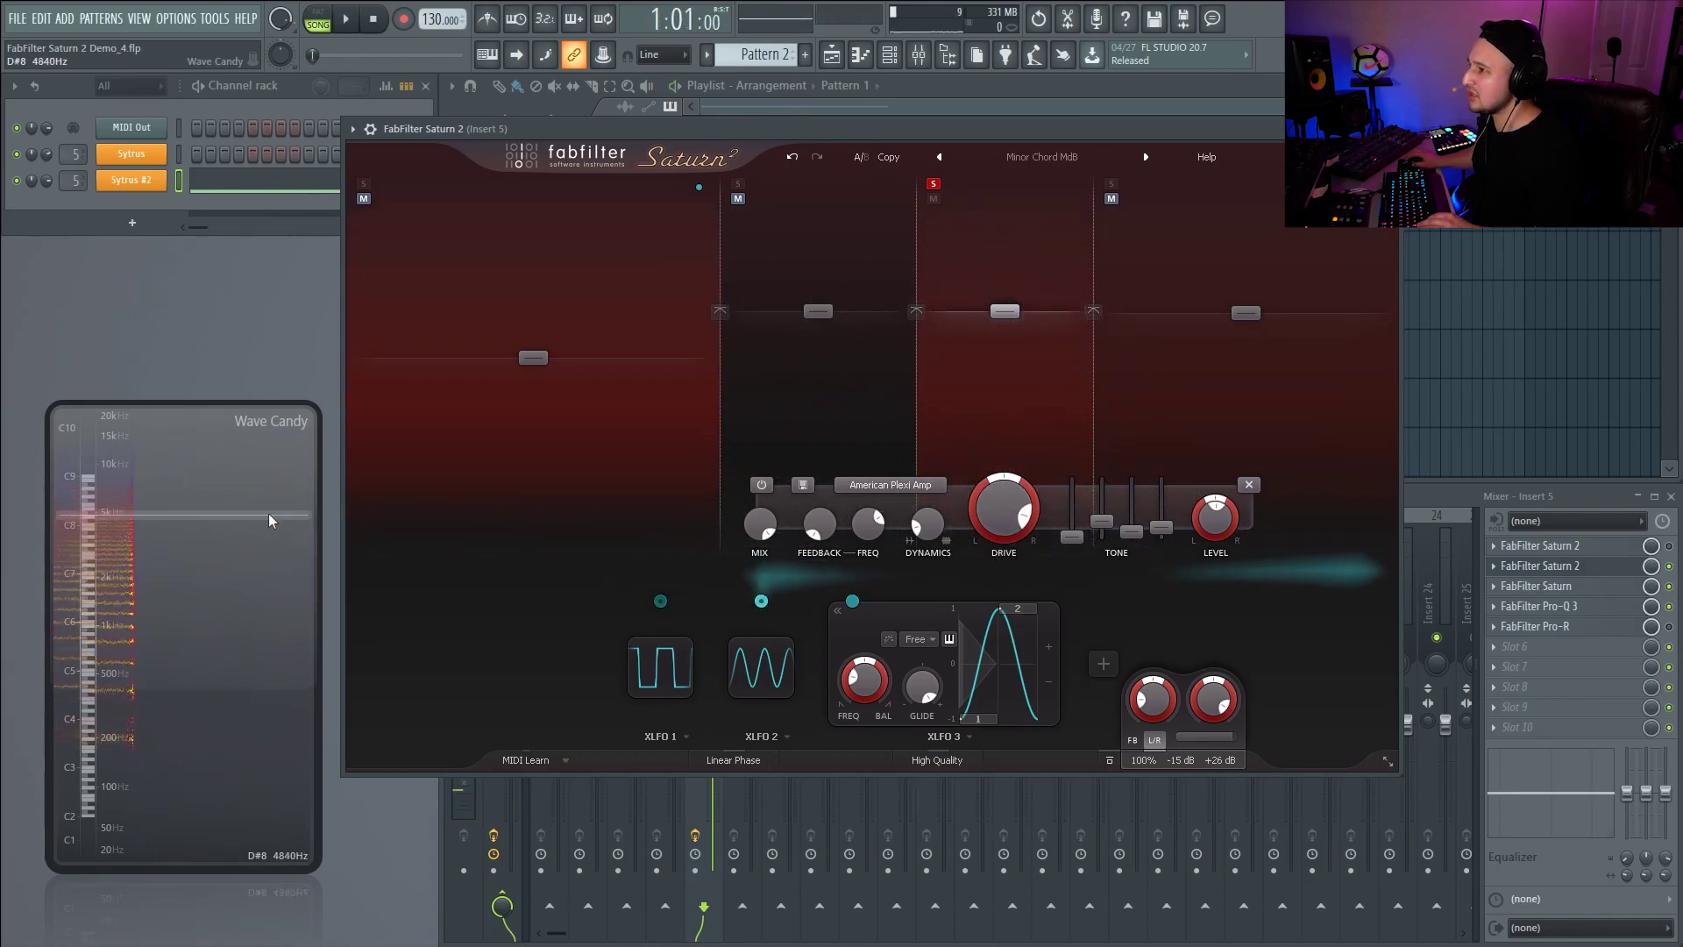
pyautogui.moveTo(976, 539); pyautogui.dragTo(994, 644)
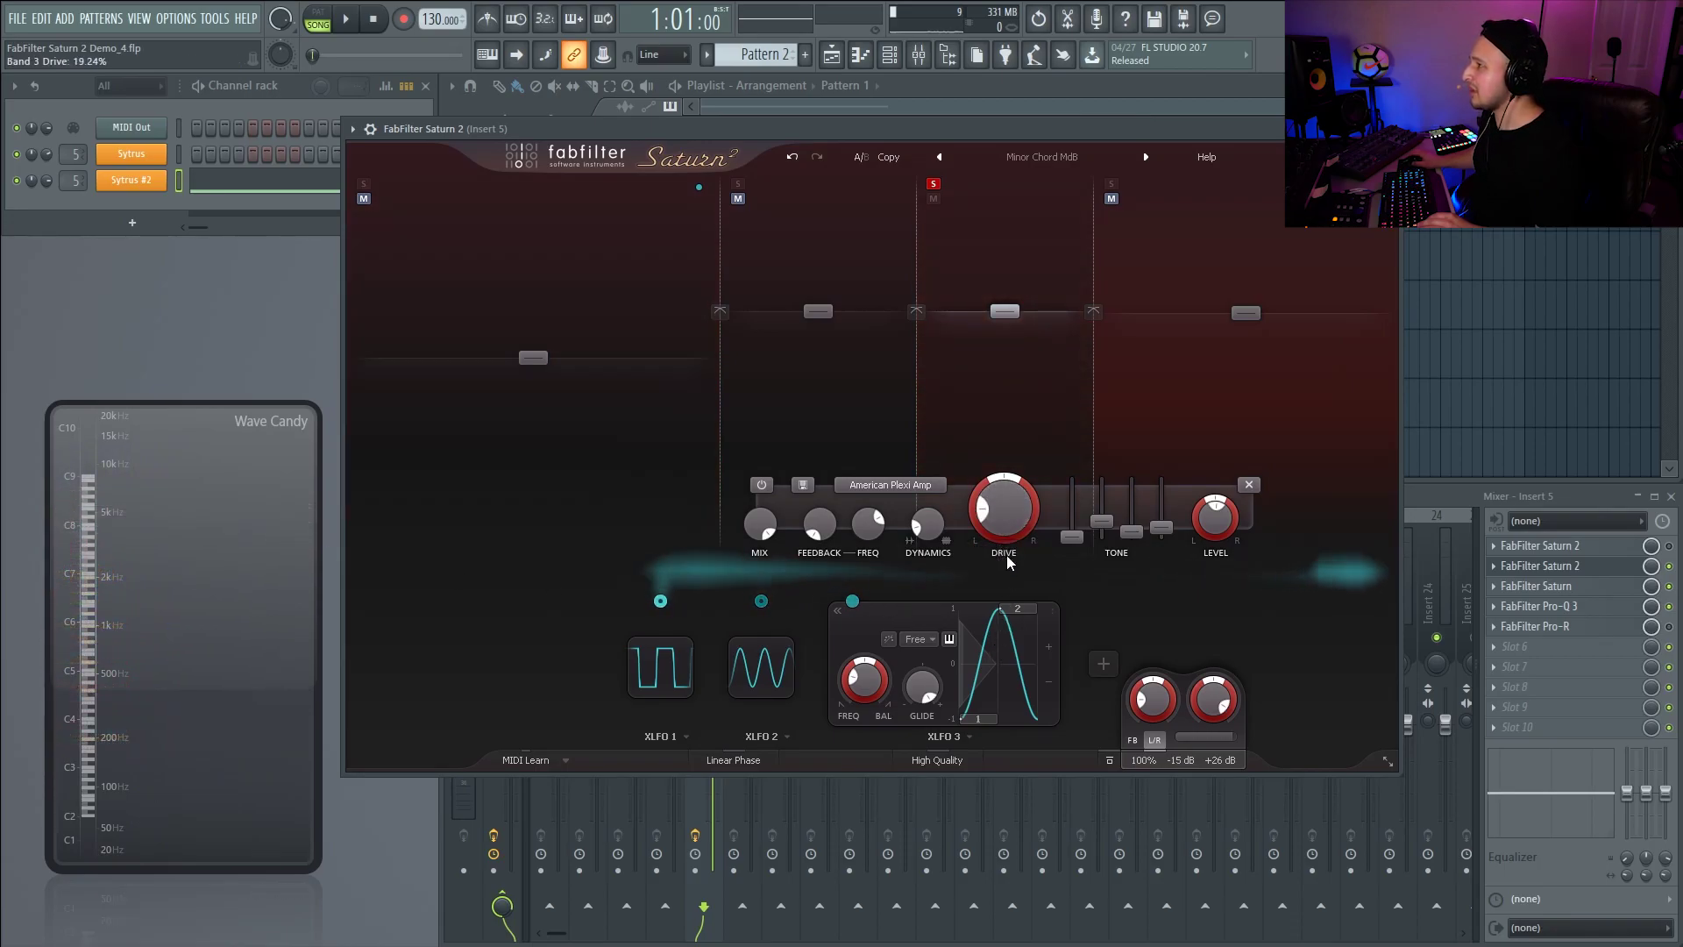
# - Assign XLFO 3 to modulate band 3's treble with a level of 0.280 and audition the result
pyautogui.moveTo(856, 602); pyautogui.dragTo(1276, 526)
pyautogui.press('space')
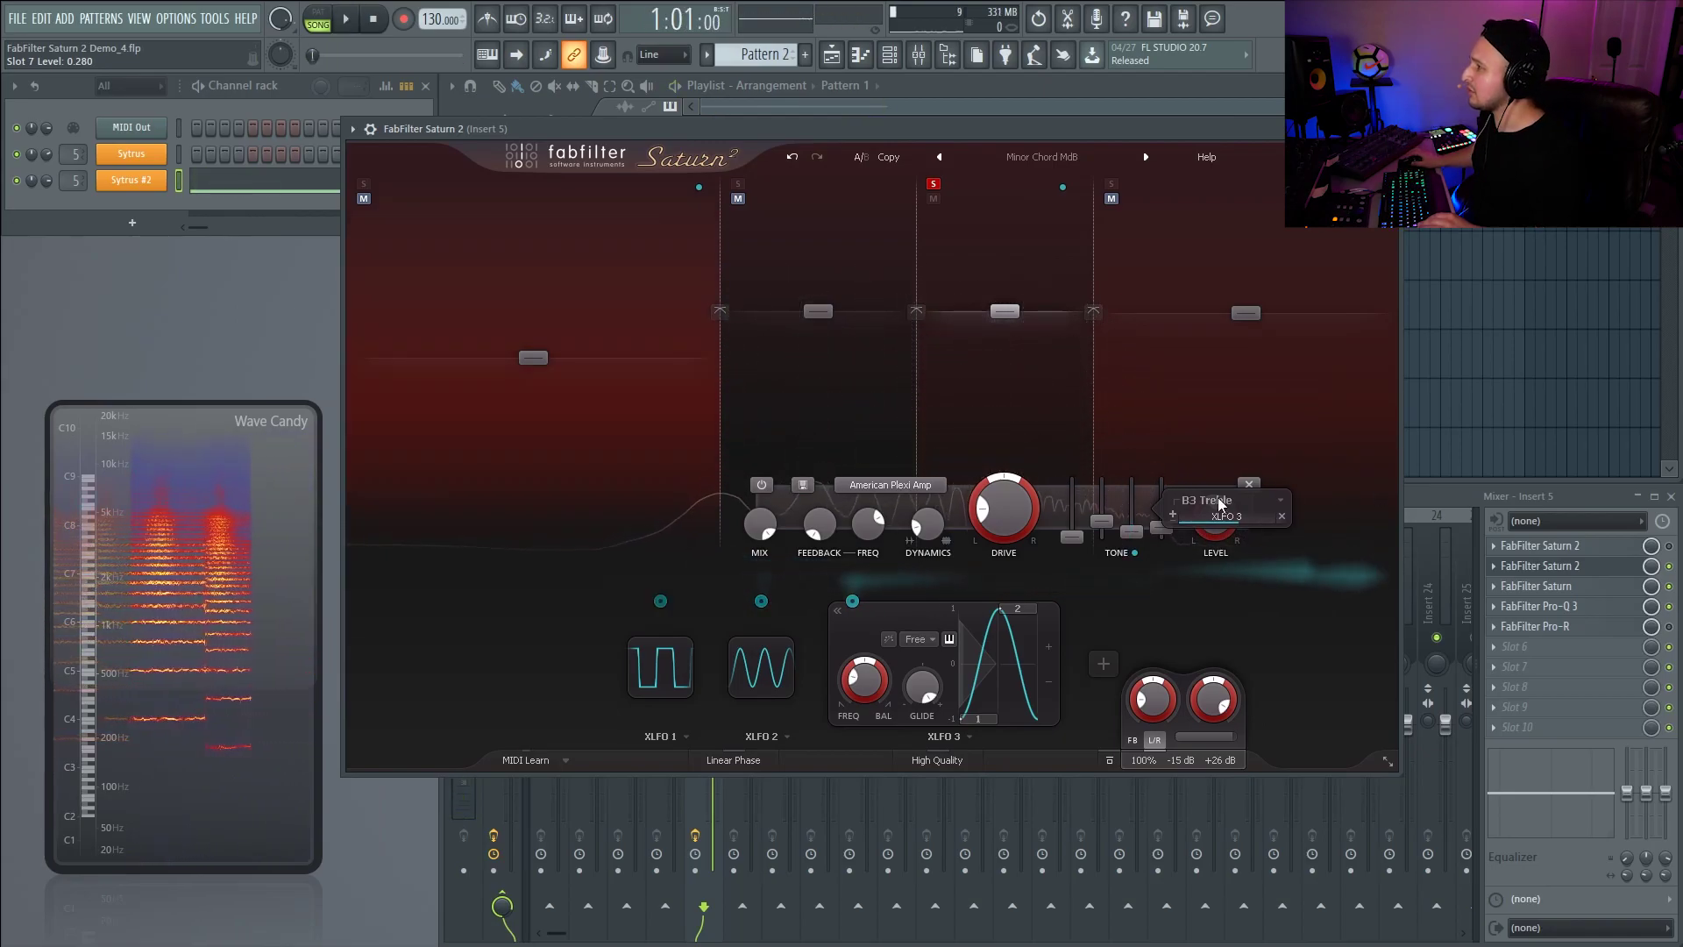
pyautogui.moveTo(1242, 519)
# - Lower band 3's mid, set its presence to -24 dB, and set its treble to about -3.8 dB during playback
pyautogui.moveTo(1101, 519); pyautogui.dragTo(1106, 531)
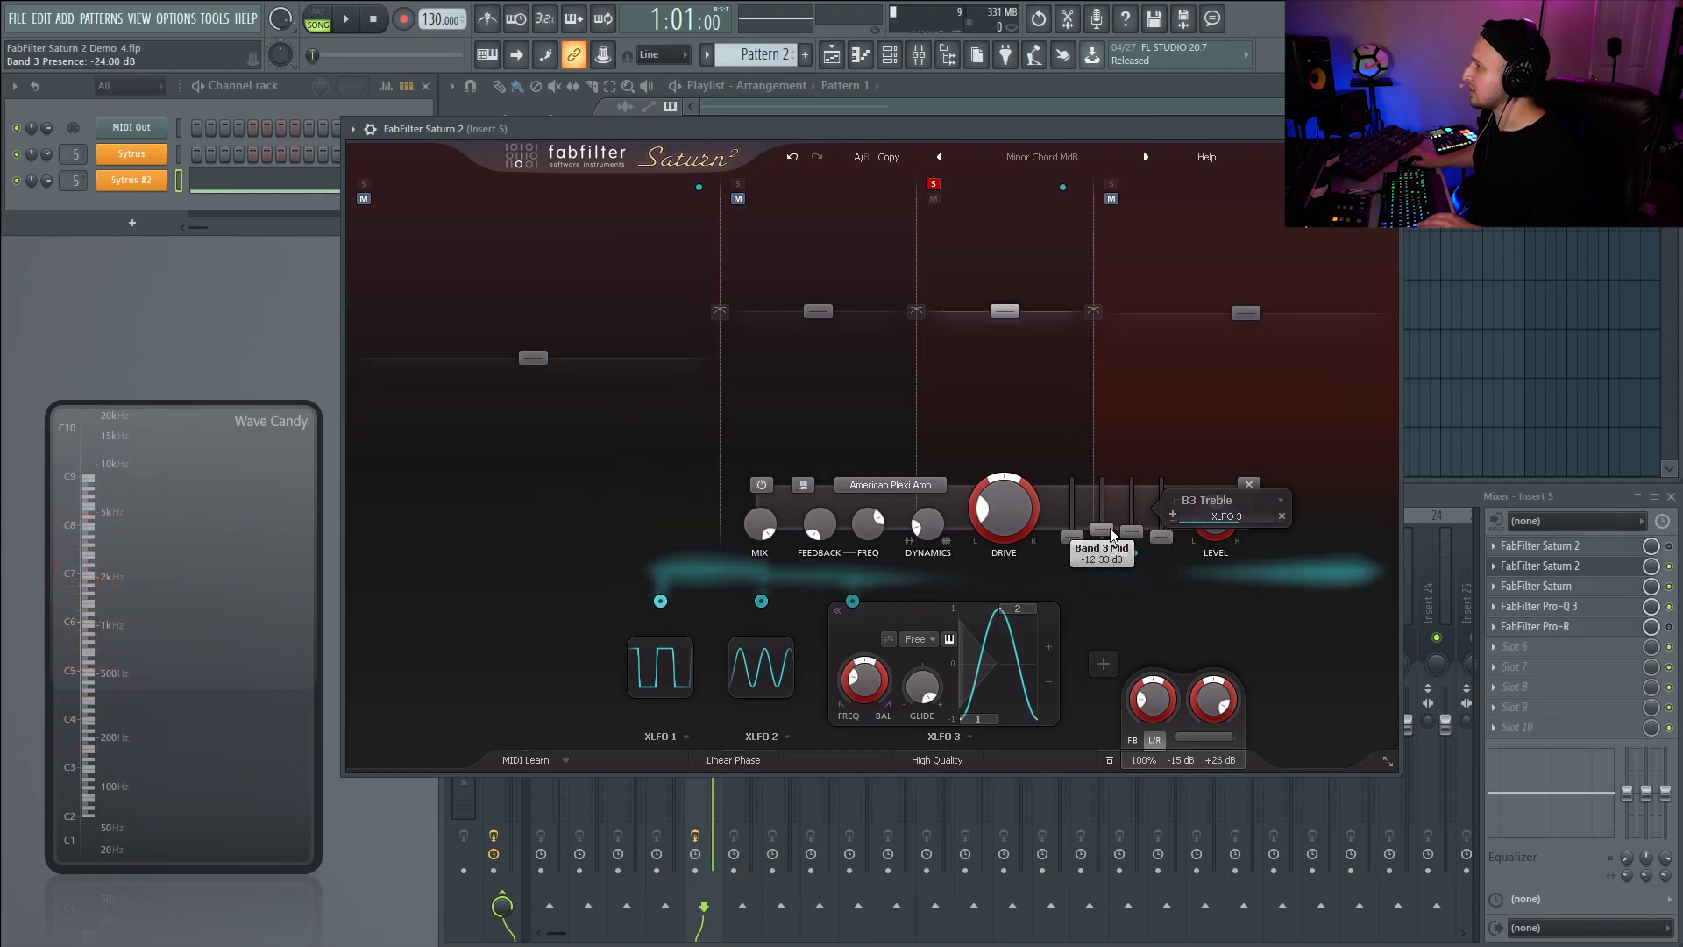
pyautogui.press('space')
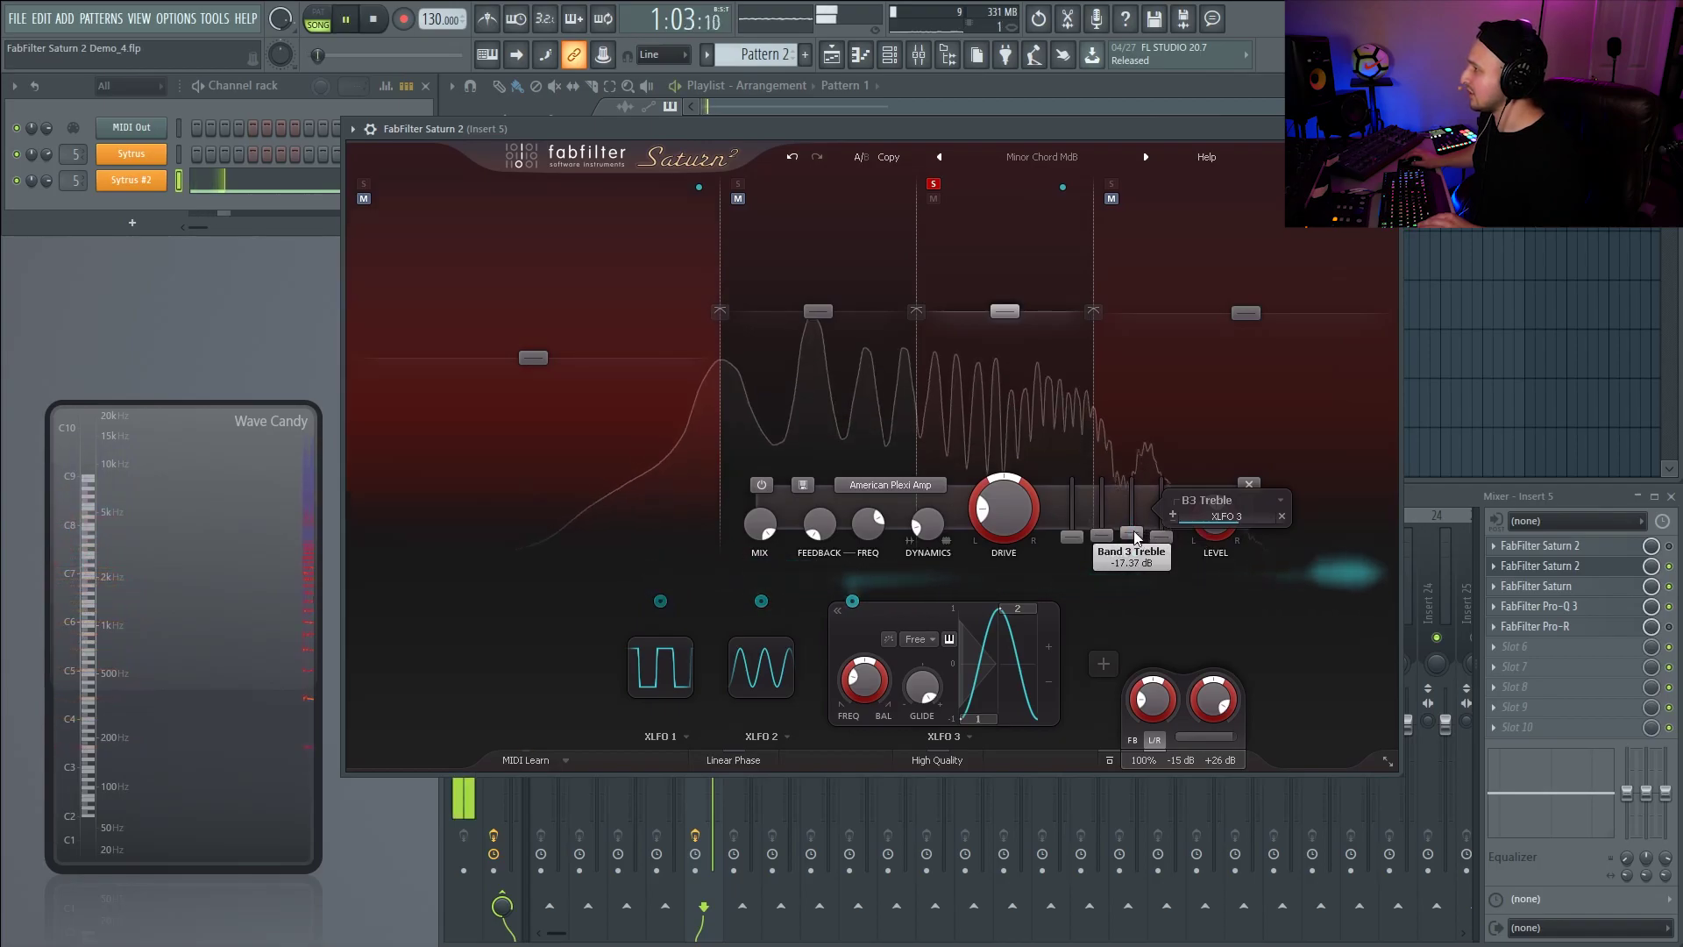
pyautogui.moveTo(1143, 530); pyautogui.dragTo(1137, 522)
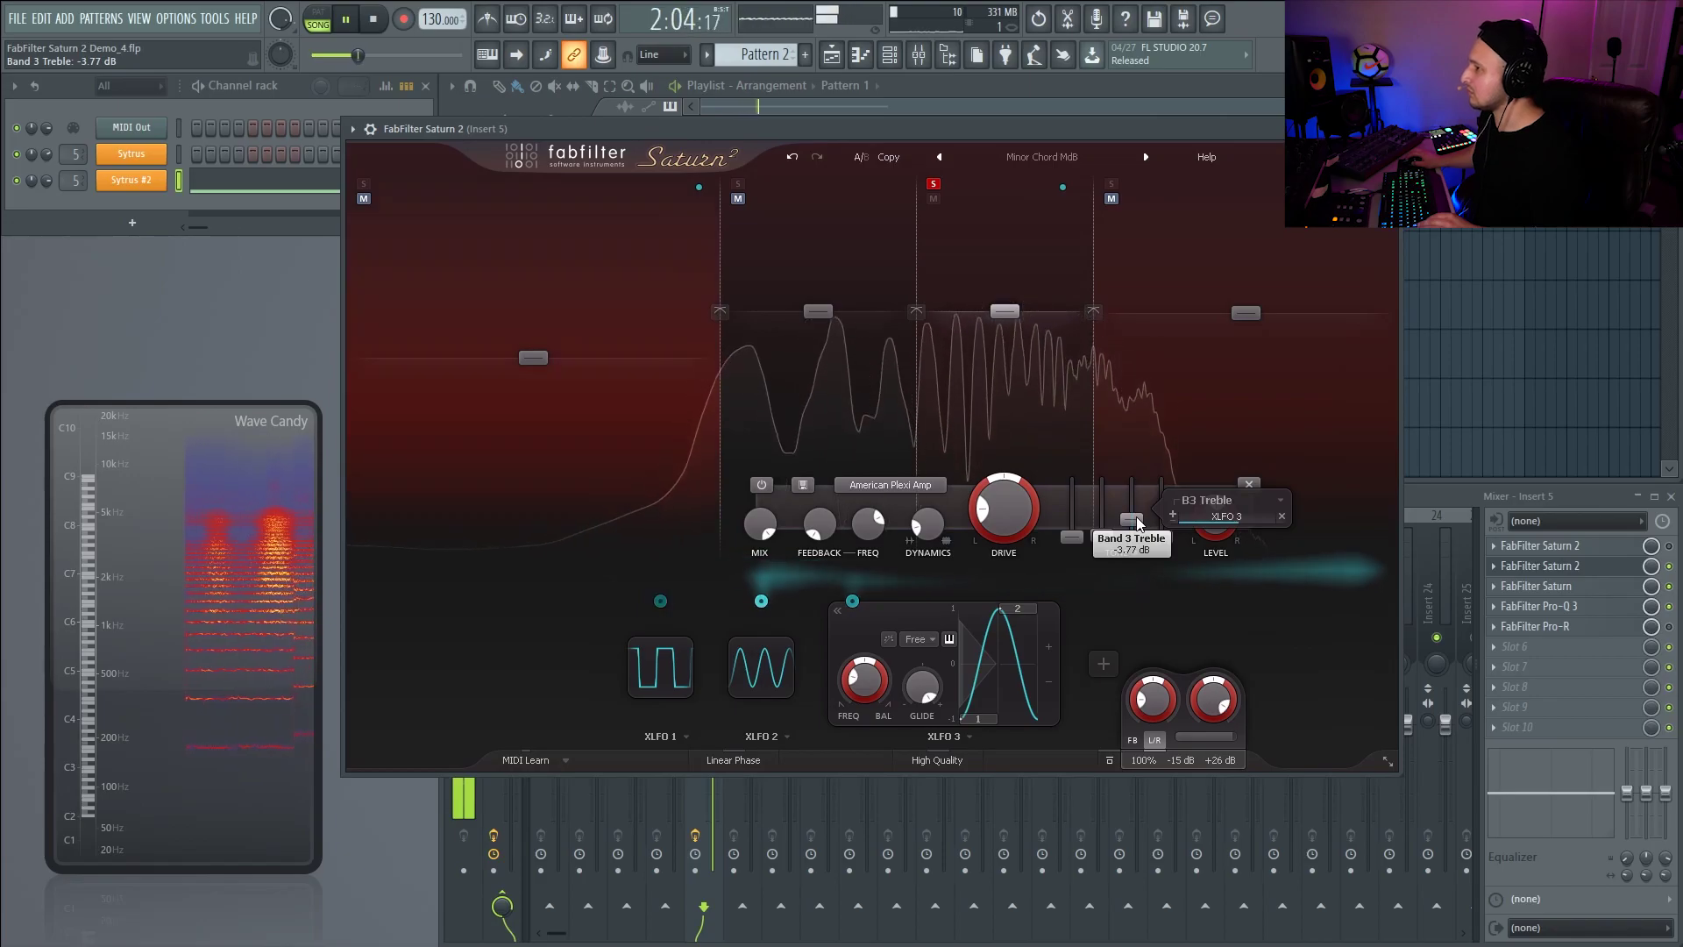
# - Set band 3's drive to about 10% and its level to about -5.2 dB while listening
pyautogui.moveTo(1018, 514); pyautogui.dragTo(1021, 550)
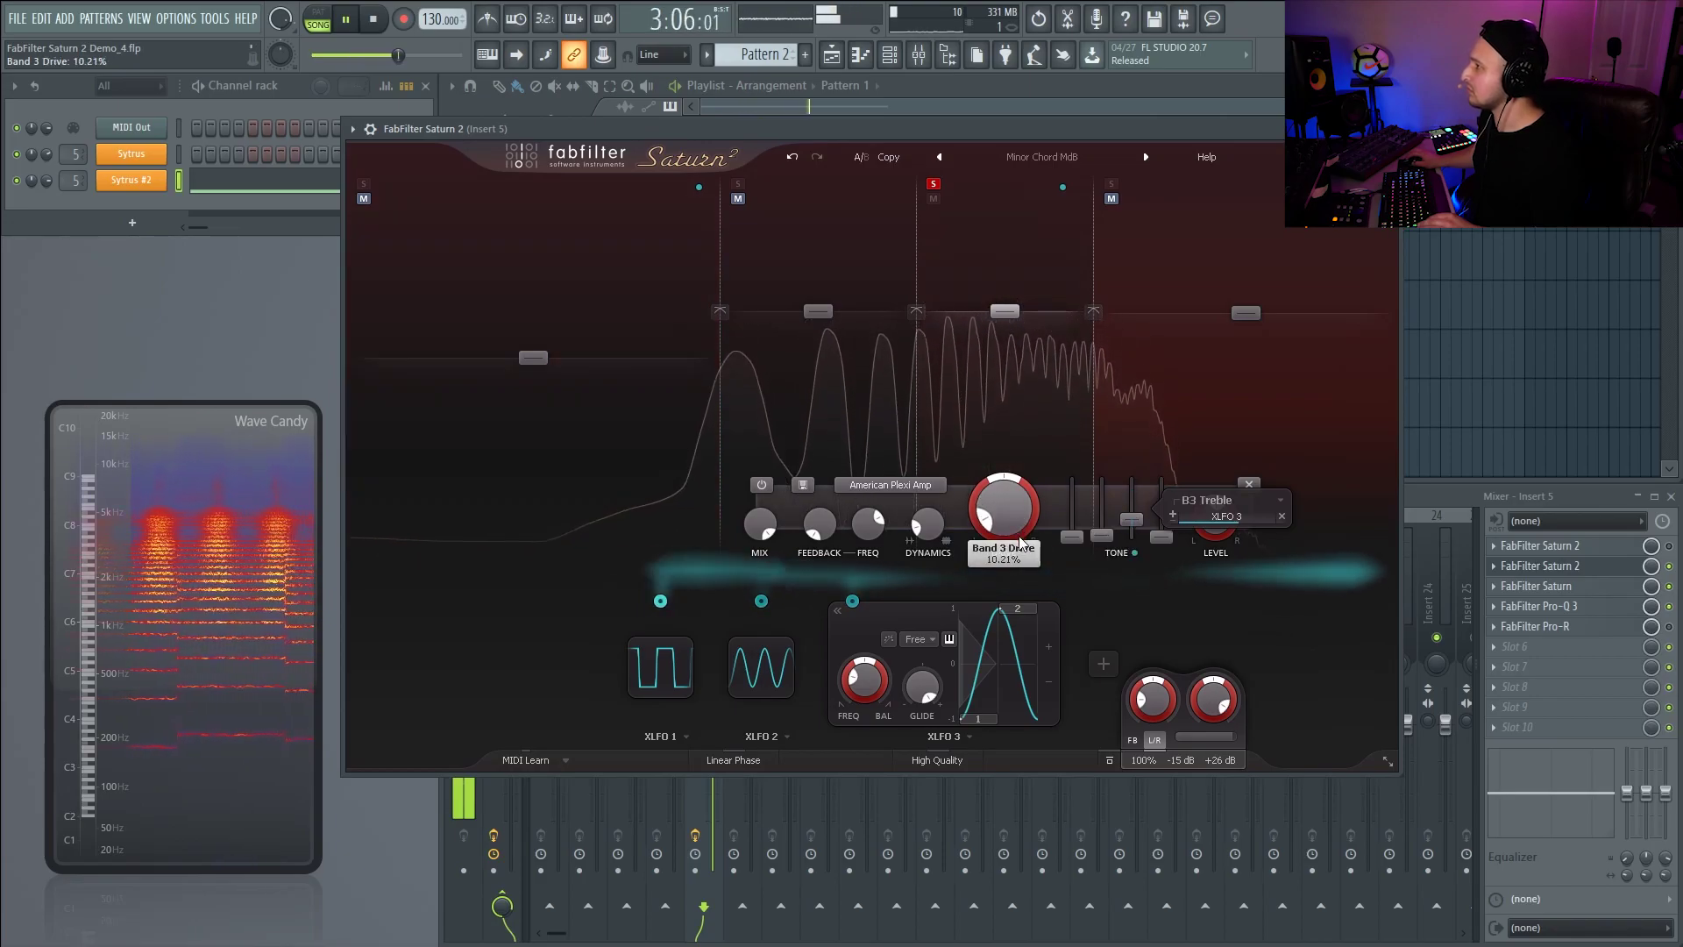
pyautogui.press('space')
pyautogui.moveTo(1005, 313); pyautogui.dragTo(1014, 343)
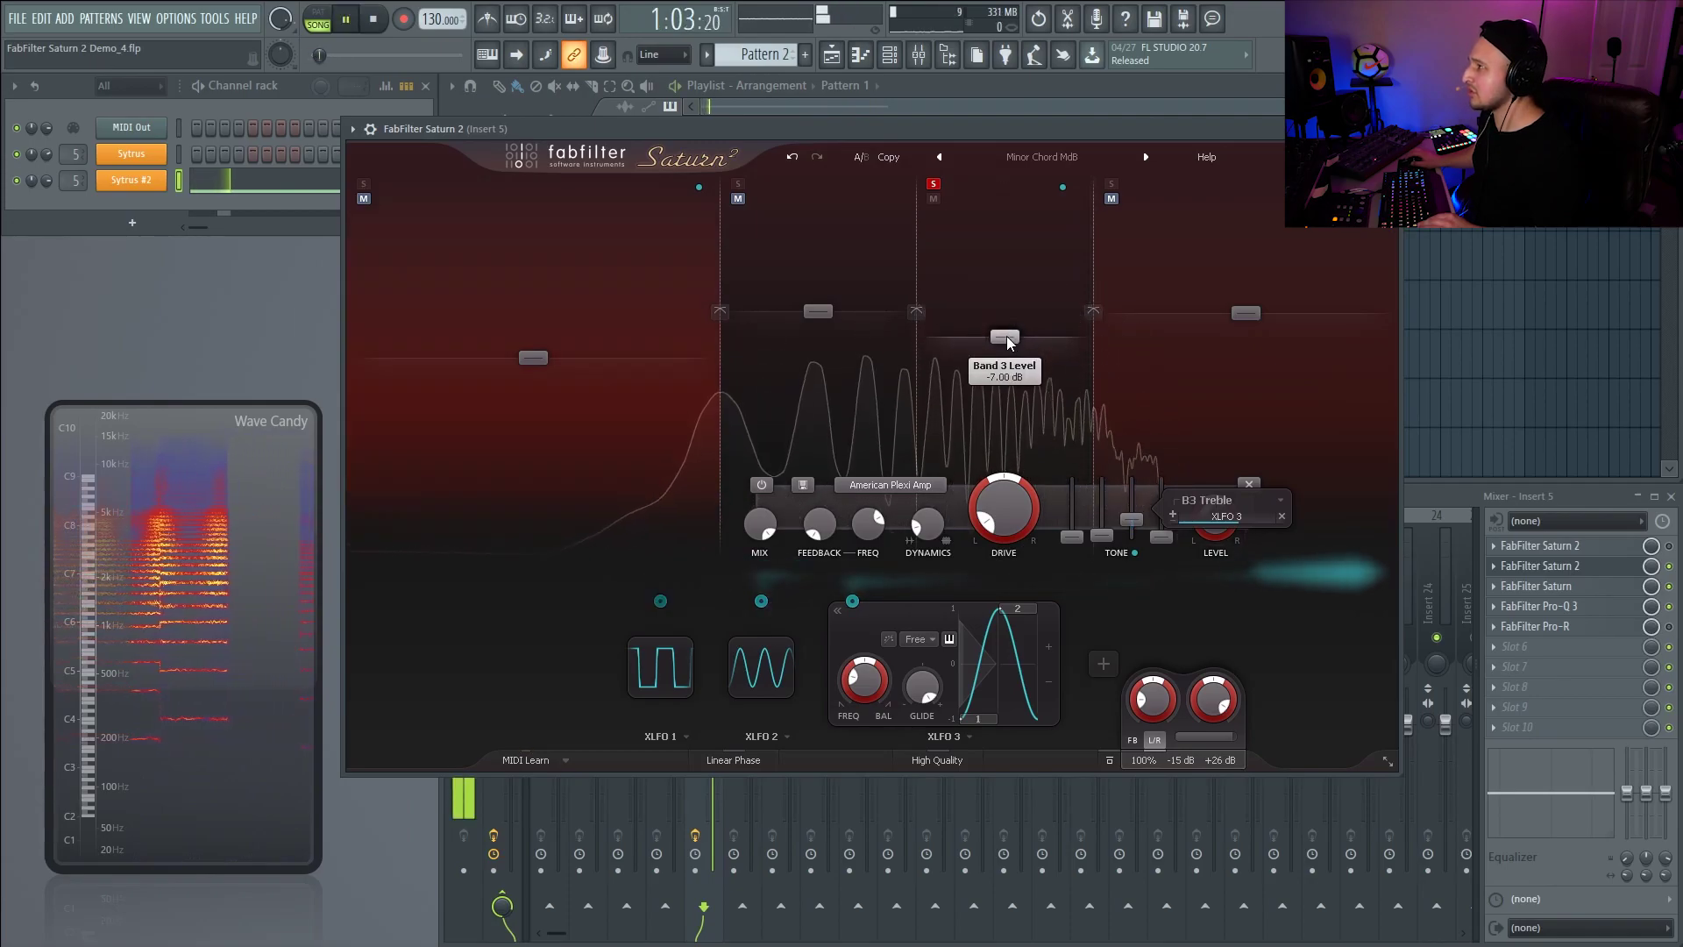
pyautogui.moveTo(1004, 344); pyautogui.dragTo(1004, 337)
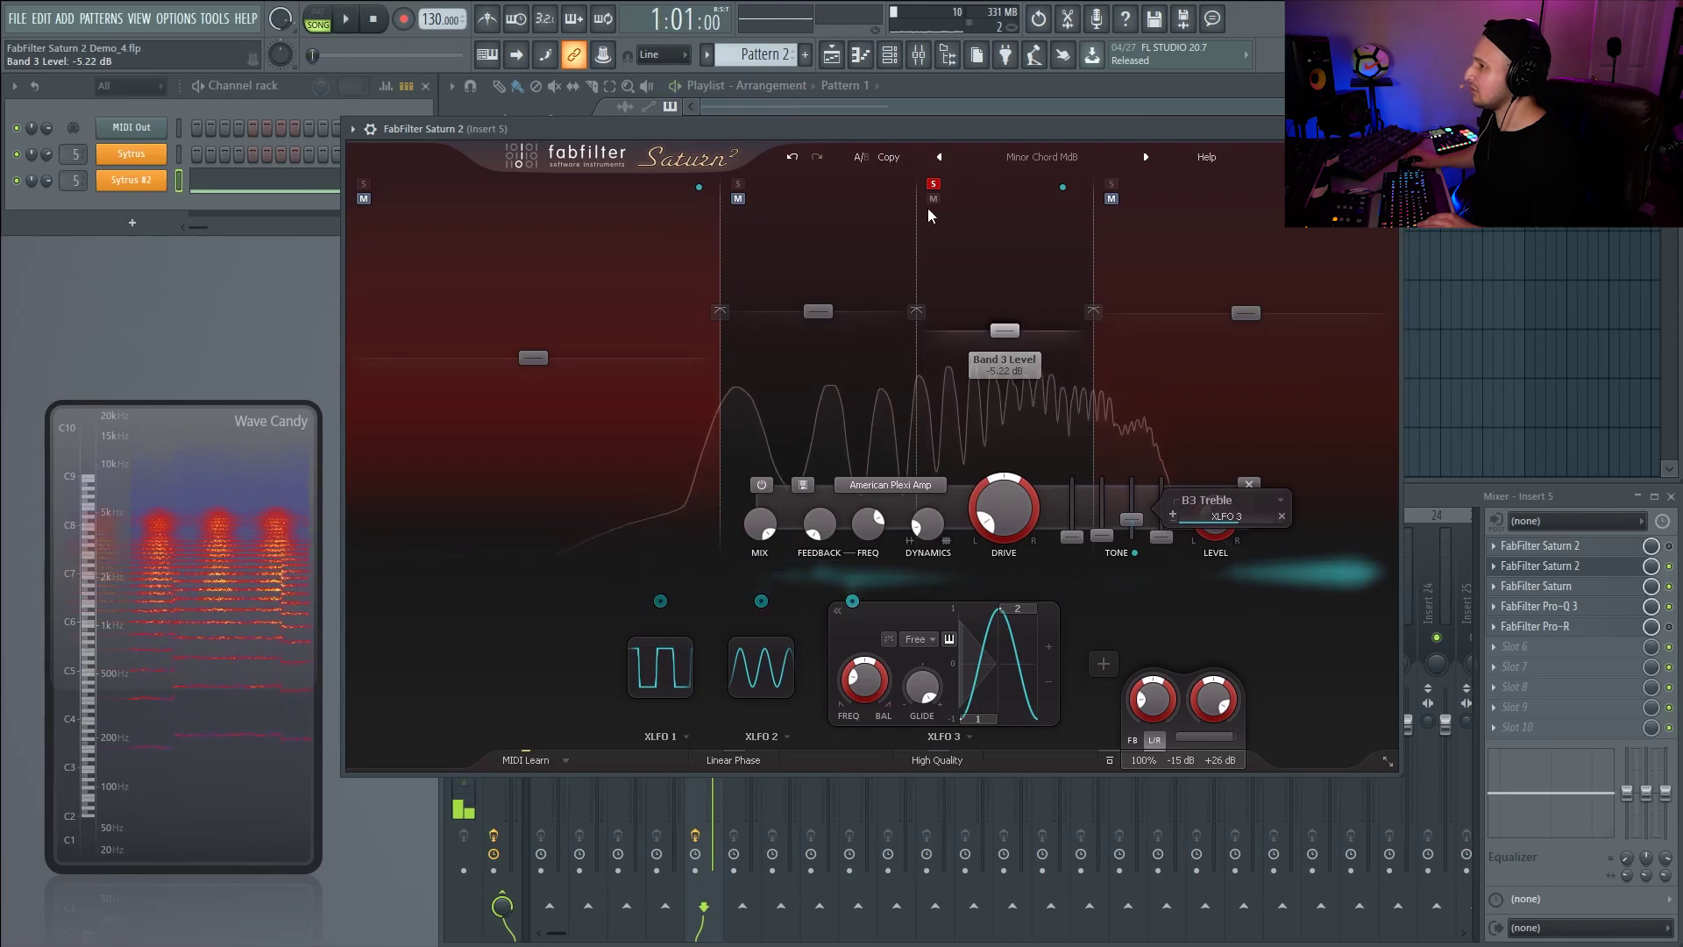
# - Unsolo band 3 and audition all bands together
pyautogui.press('space')
pyautogui.click(934, 183)
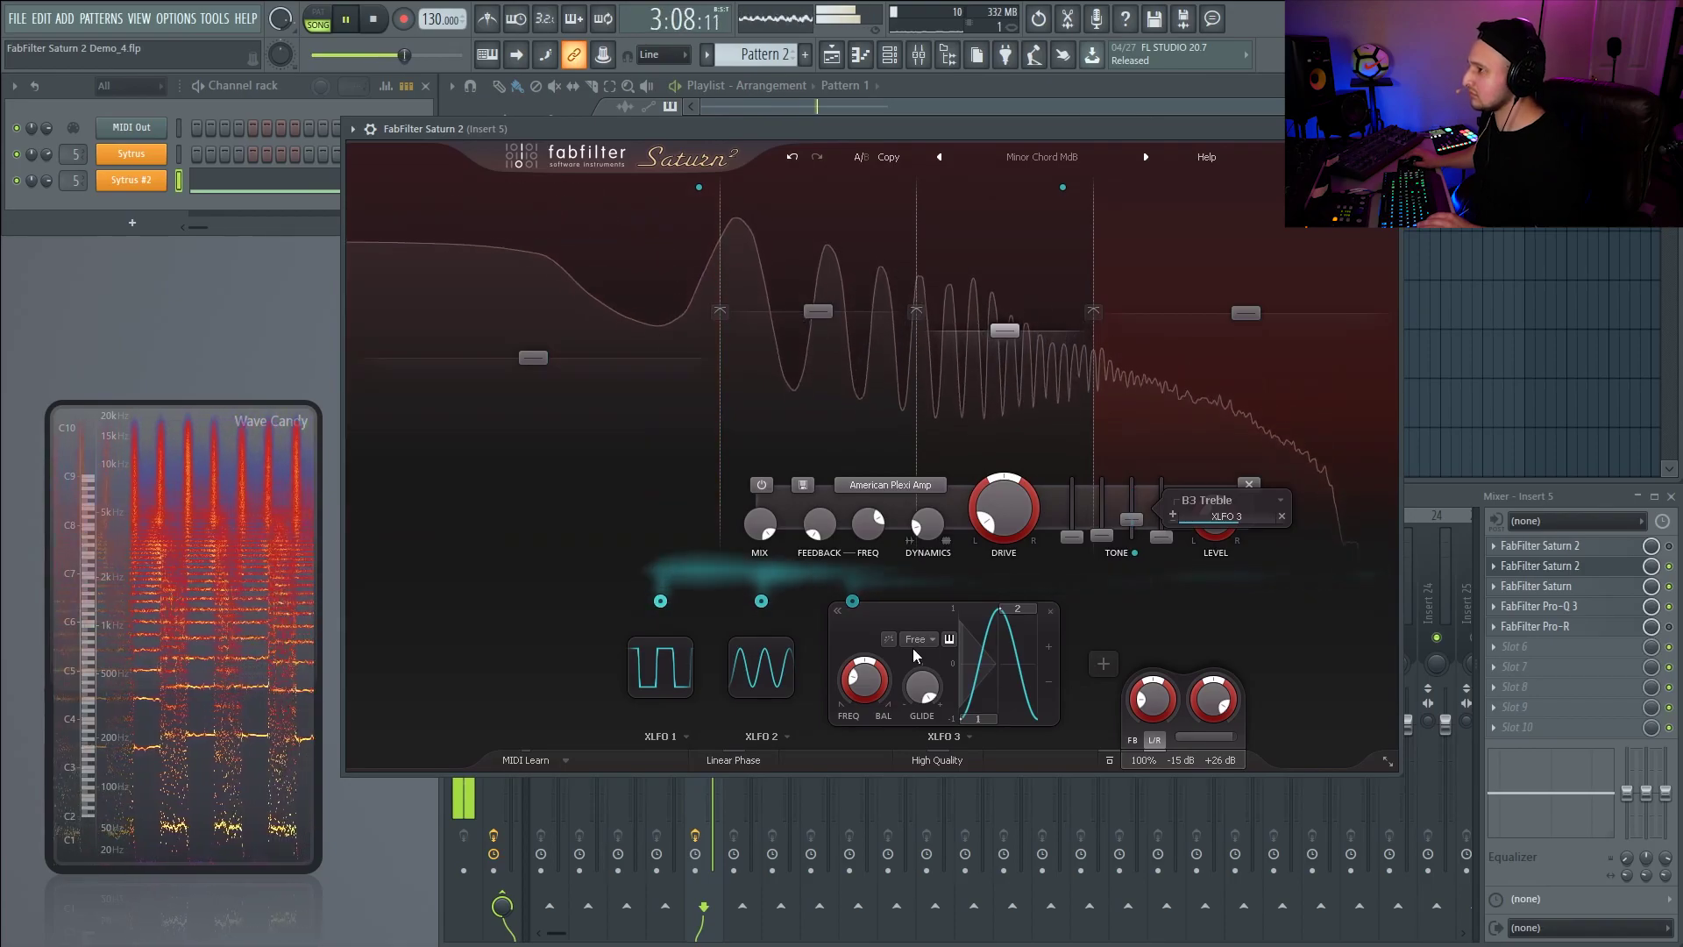
# - Set the band 1 crossover to about 155 Hz and the band 2 crossover to about 860 Hz, auditioning the changes
pyautogui.moveTo(739, 361)
pyautogui.mouseDown()
pyautogui.moveTo(724, 360)
pyautogui.moveTo(799, 362)
pyautogui.moveTo(645, 334)
pyautogui.moveTo(793, 355)
pyautogui.moveTo(714, 343)
pyautogui.mouseUp()
pyautogui.press('space')
pyautogui.press('space')
pyautogui.moveTo(917, 391)
pyautogui.mouseDown()
pyautogui.moveTo(884, 386)
pyautogui.moveTo(931, 381)
pyautogui.mouseUp()
pyautogui.press('space')
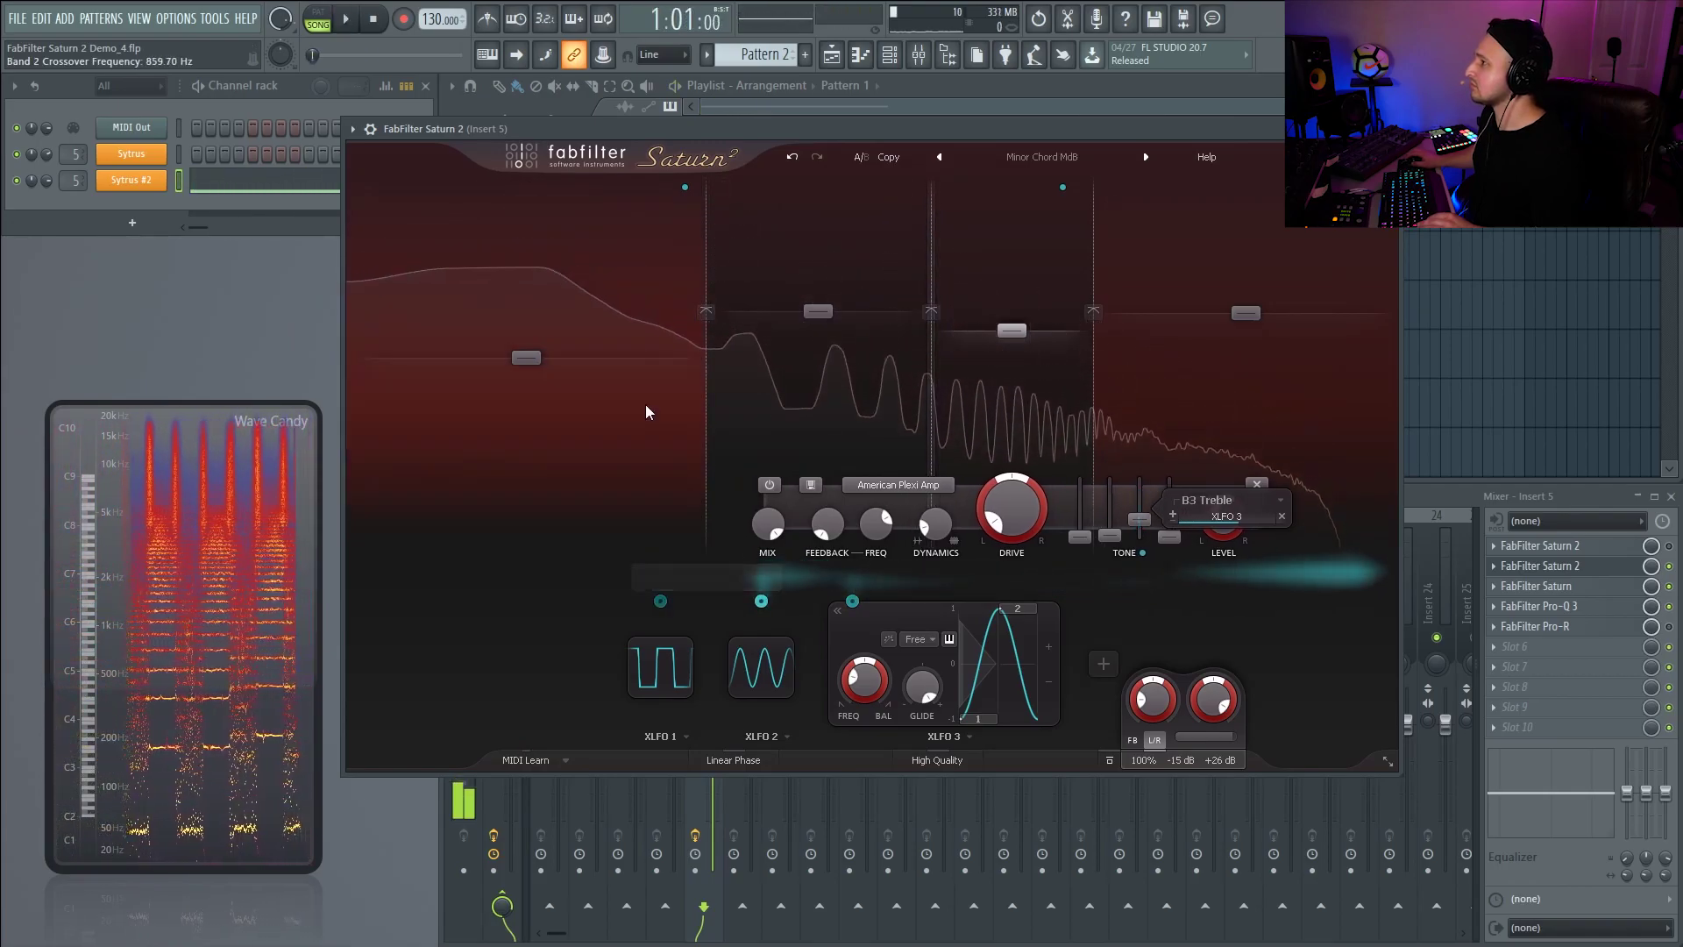
# - Play the pattern and set band 2's level to about -6 dB
pyautogui.click(643, 410)
pyautogui.press('space')
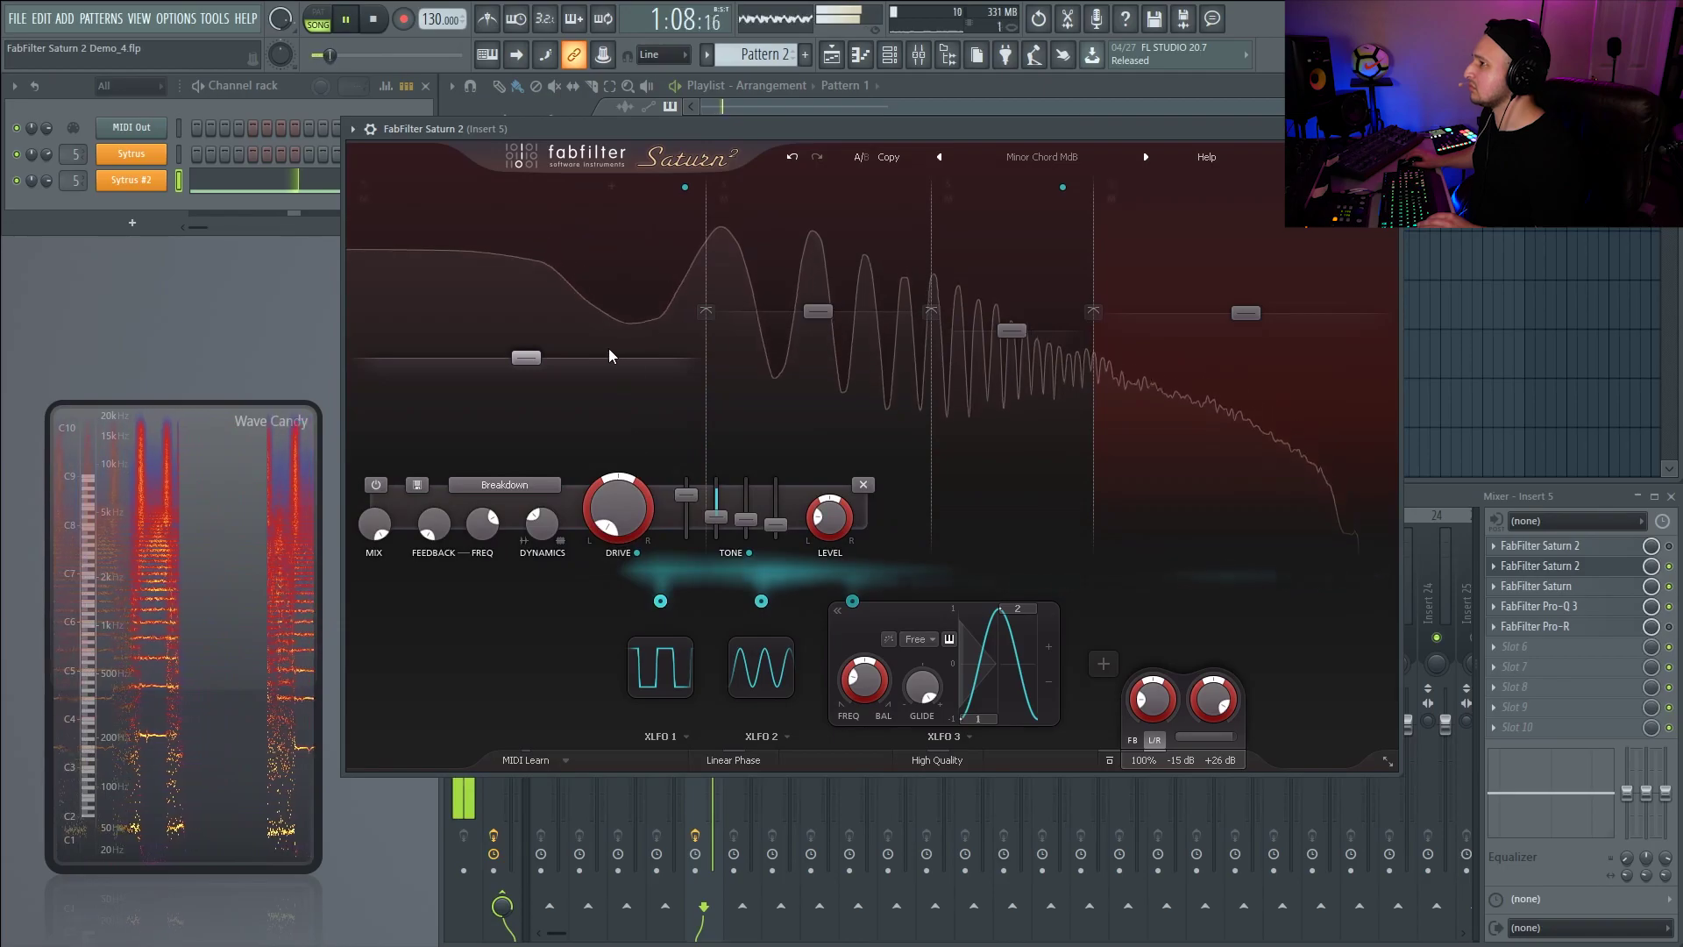
pyautogui.moveTo(818, 311); pyautogui.dragTo(818, 333)
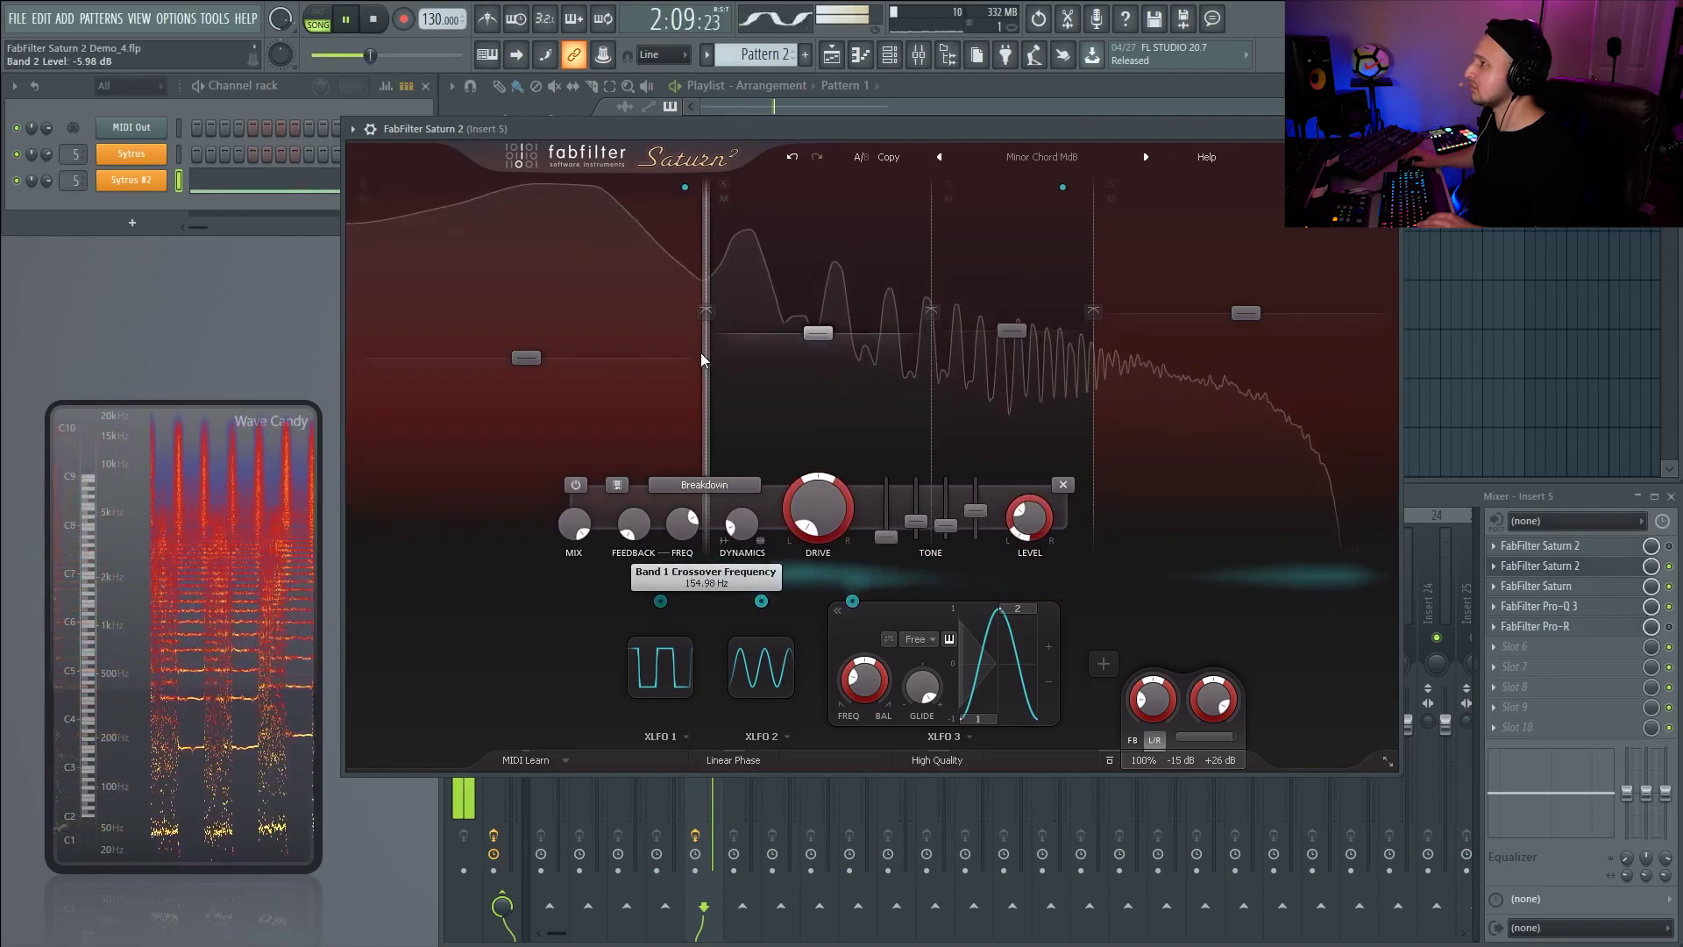
# - Set the band 1 crossover to about 261 Hz while auditioning the pattern
pyautogui.moveTo(701, 357); pyautogui.dragTo(779, 375)
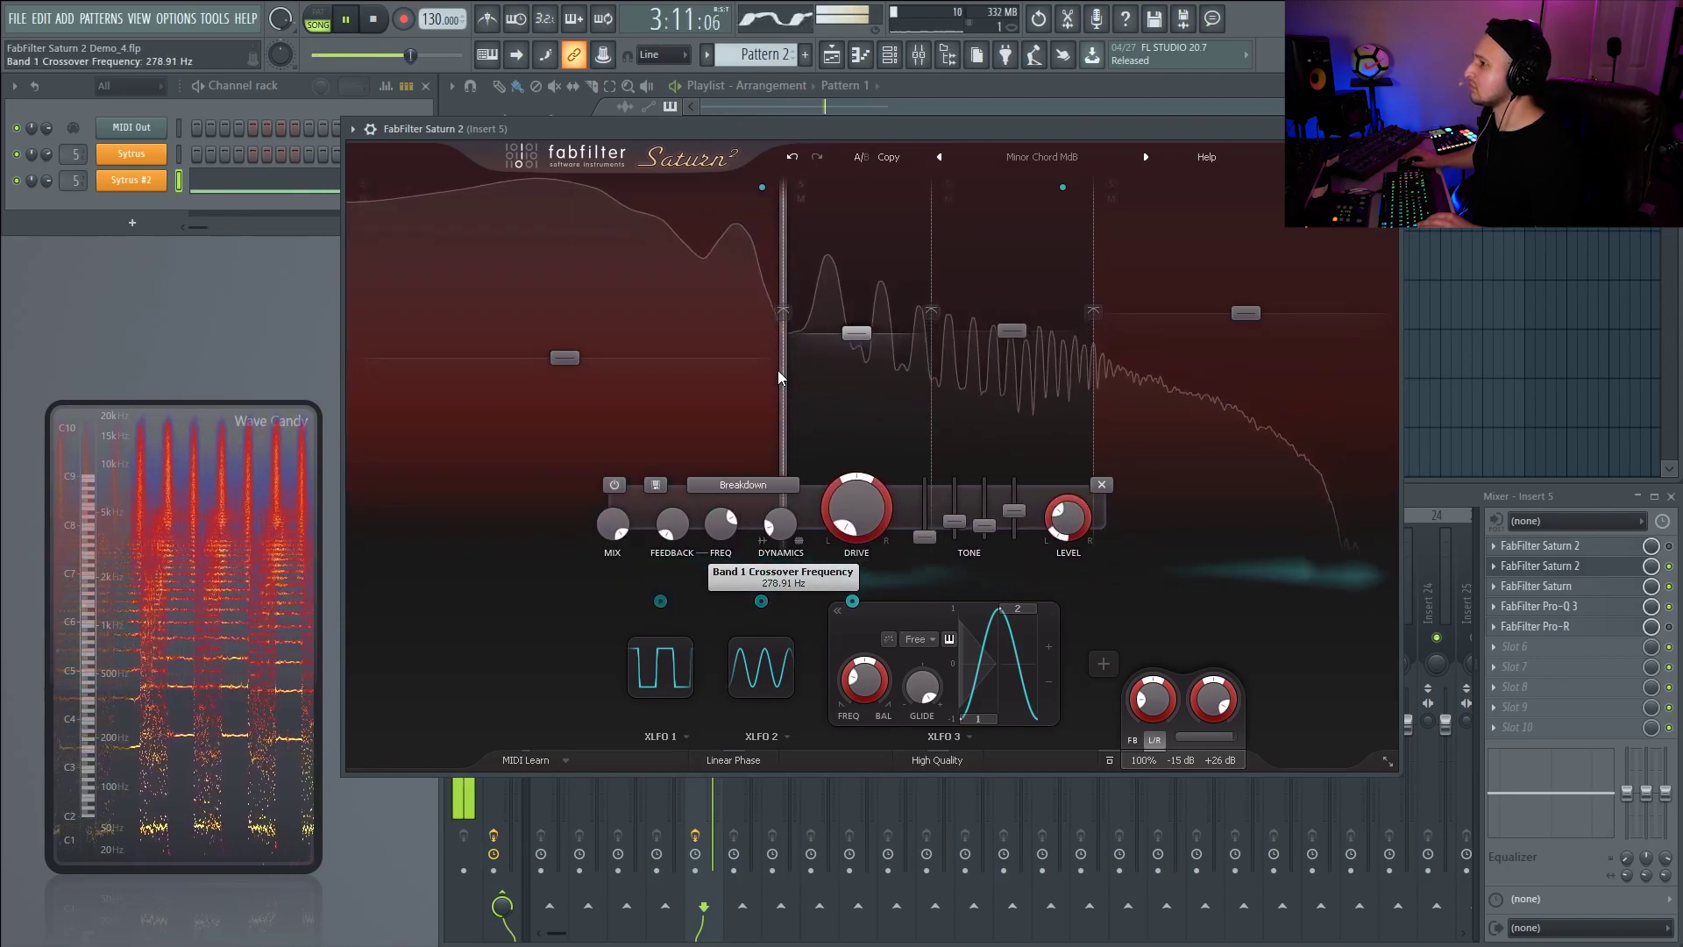
pyautogui.press('space')
pyautogui.moveTo(773, 315); pyautogui.dragTo(770, 359)
pyautogui.press('space')
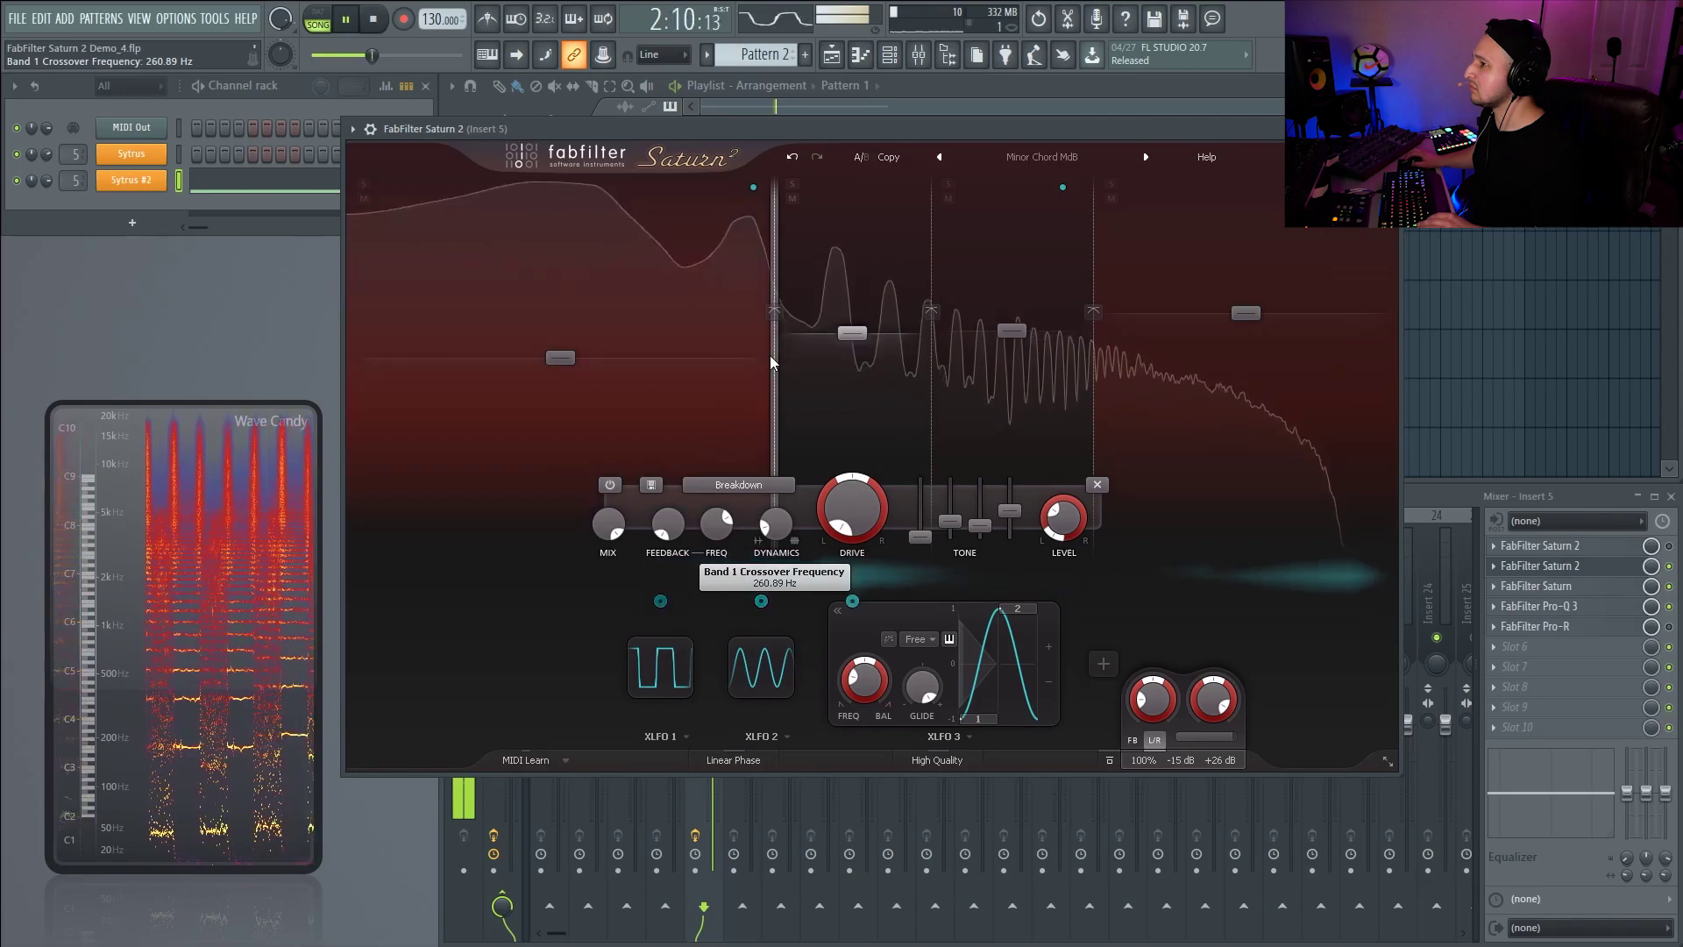
pyautogui.press('space')
# - Set band 1's level to about -18.8 dB and band 2's drive to about 49% while auditioning the pattern
pyautogui.click(561, 358)
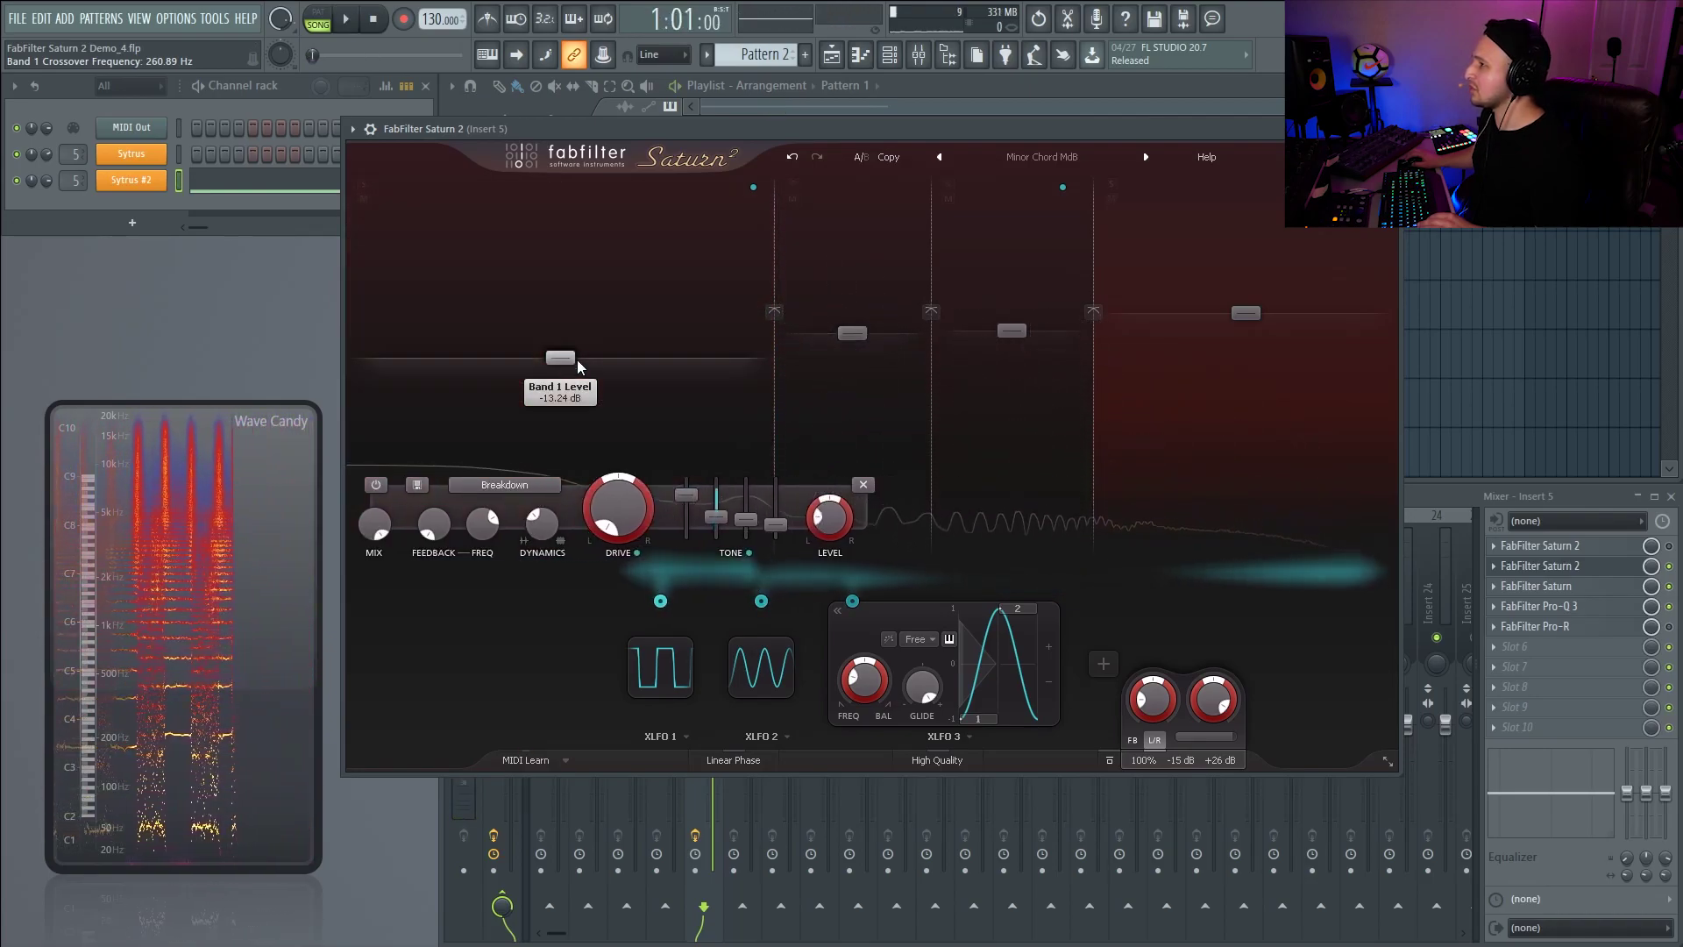
pyautogui.press('space')
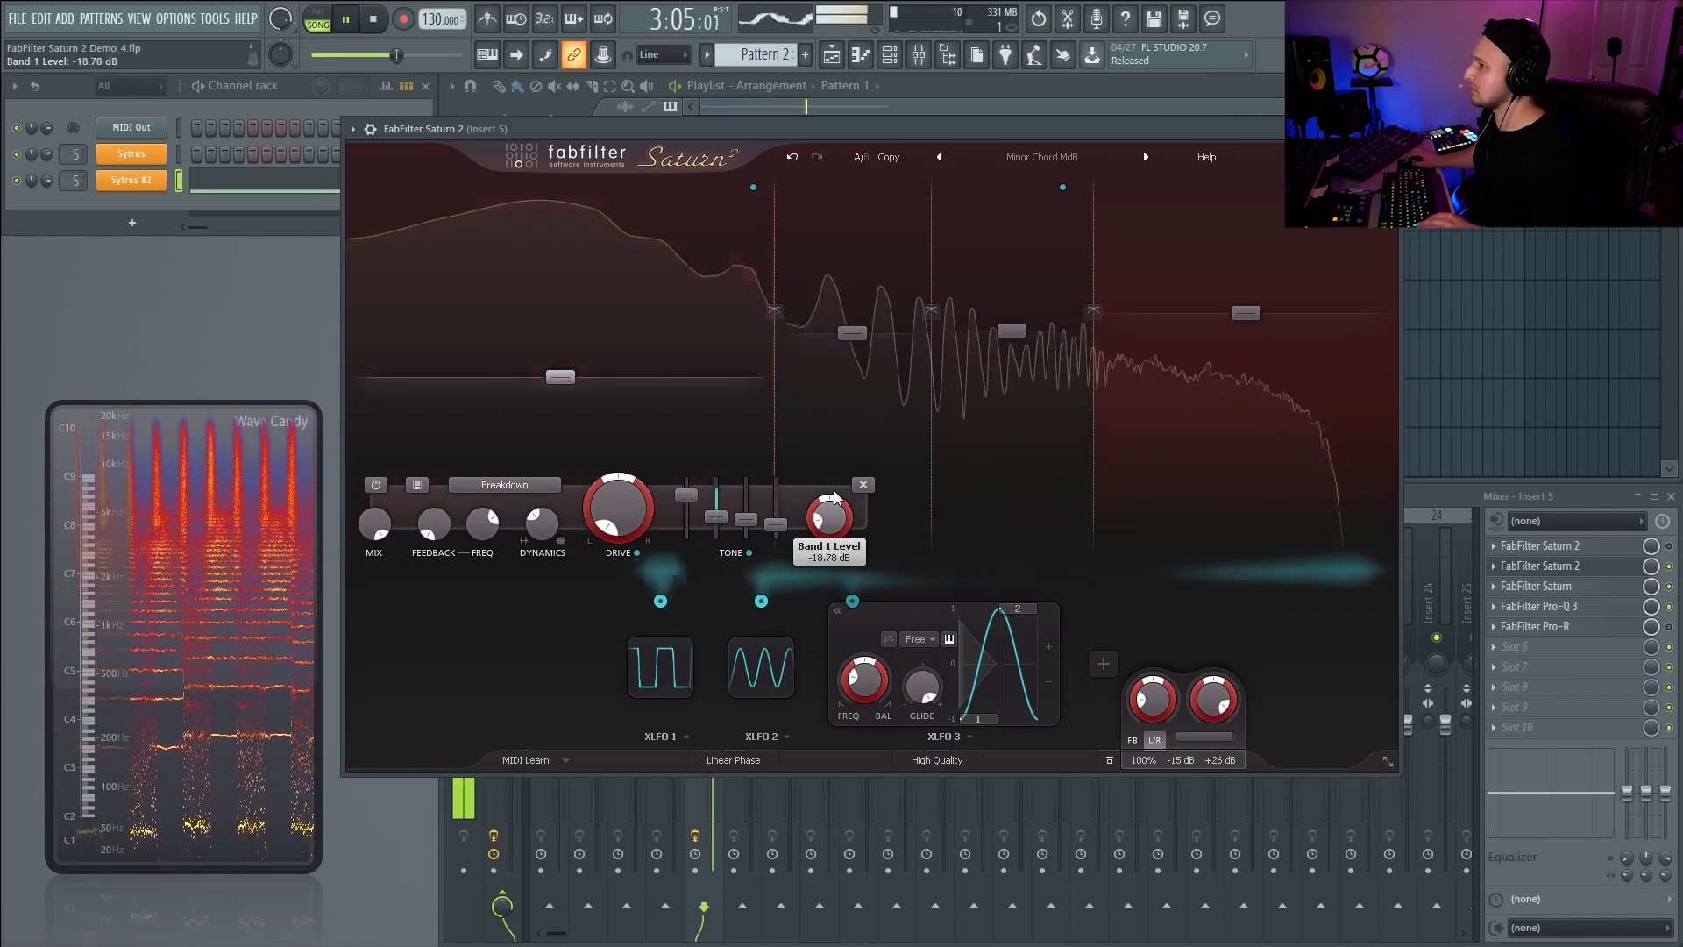
pyautogui.click(853, 337)
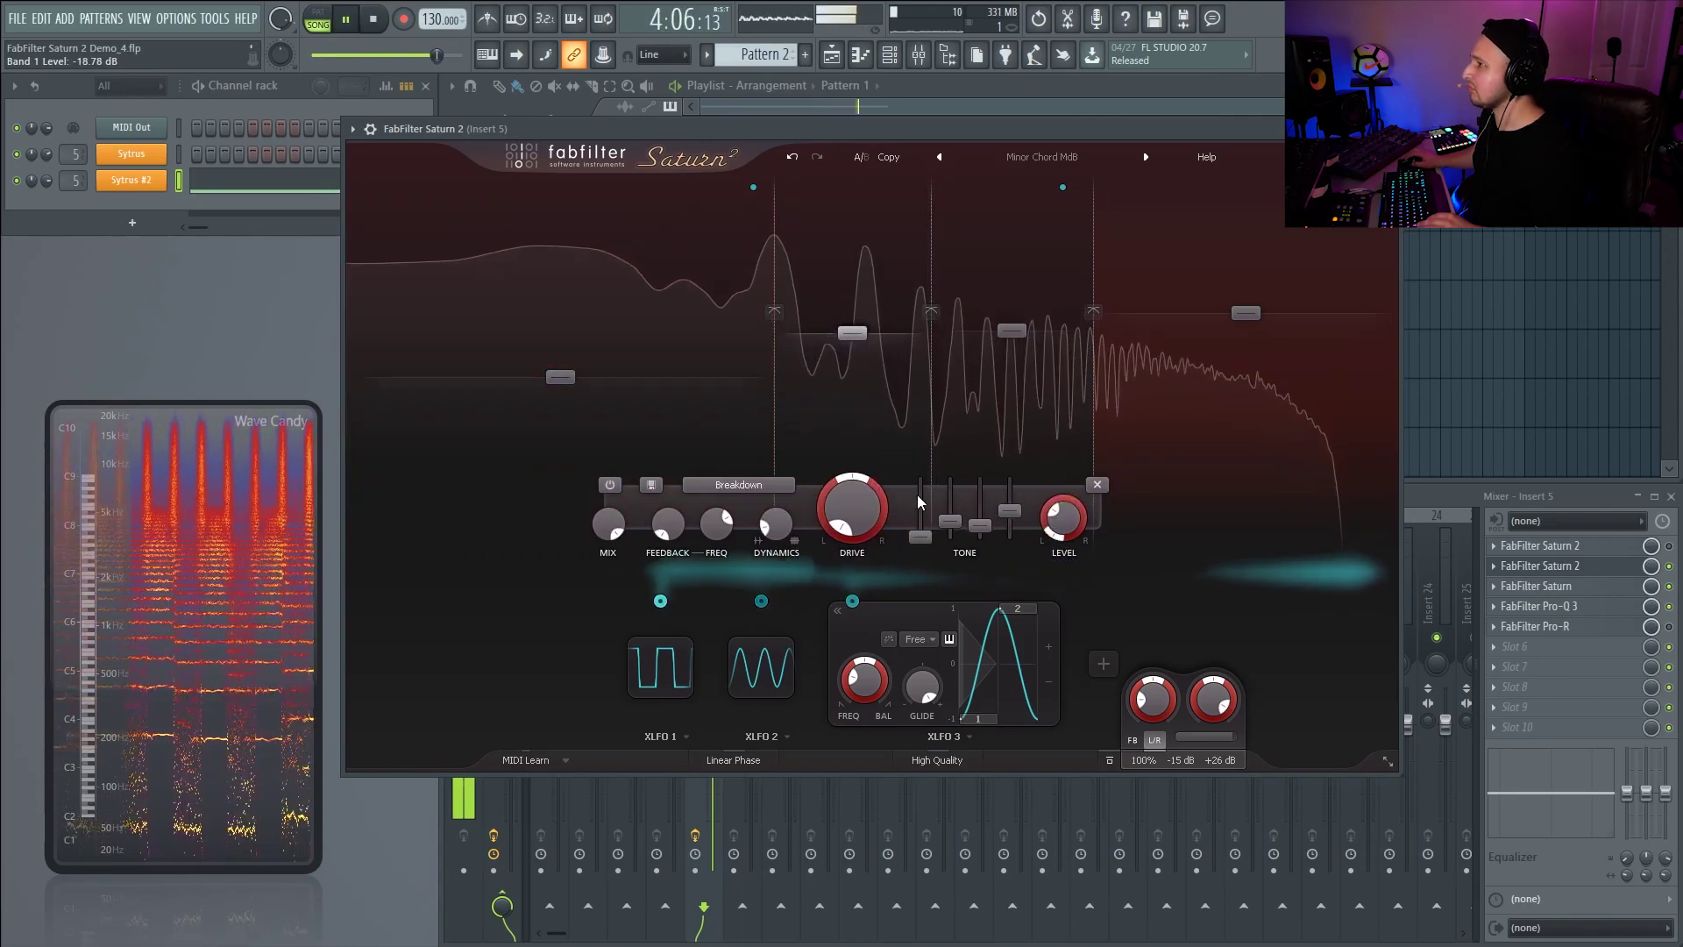
pyautogui.press('space')
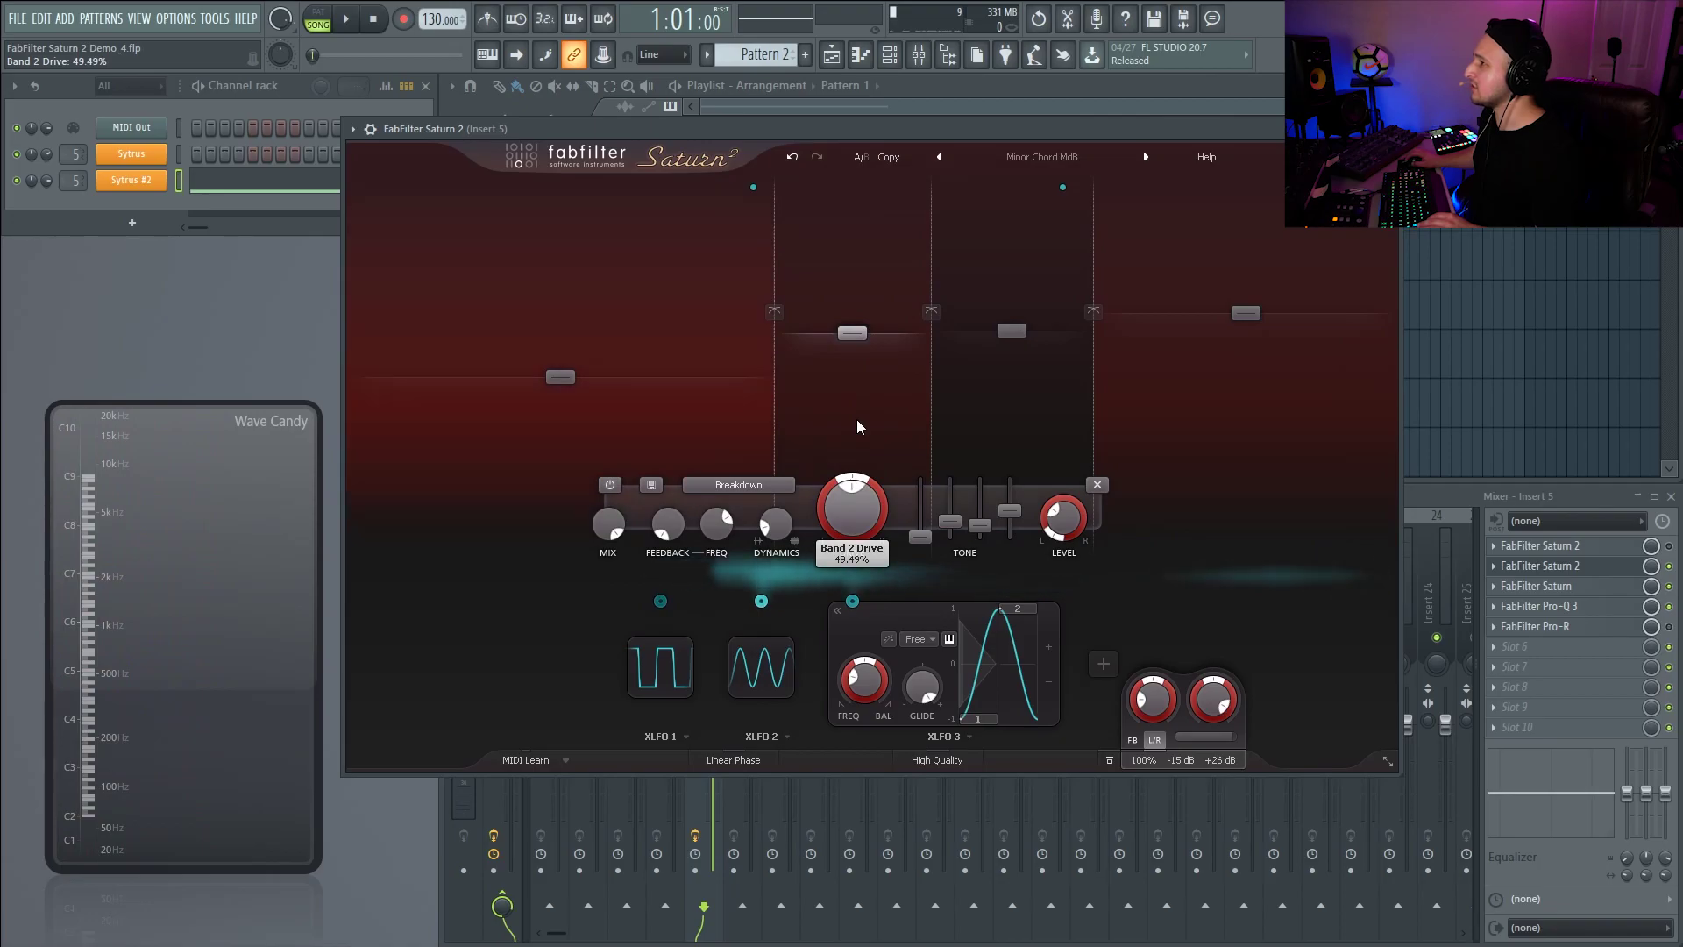
pyautogui.press('space')
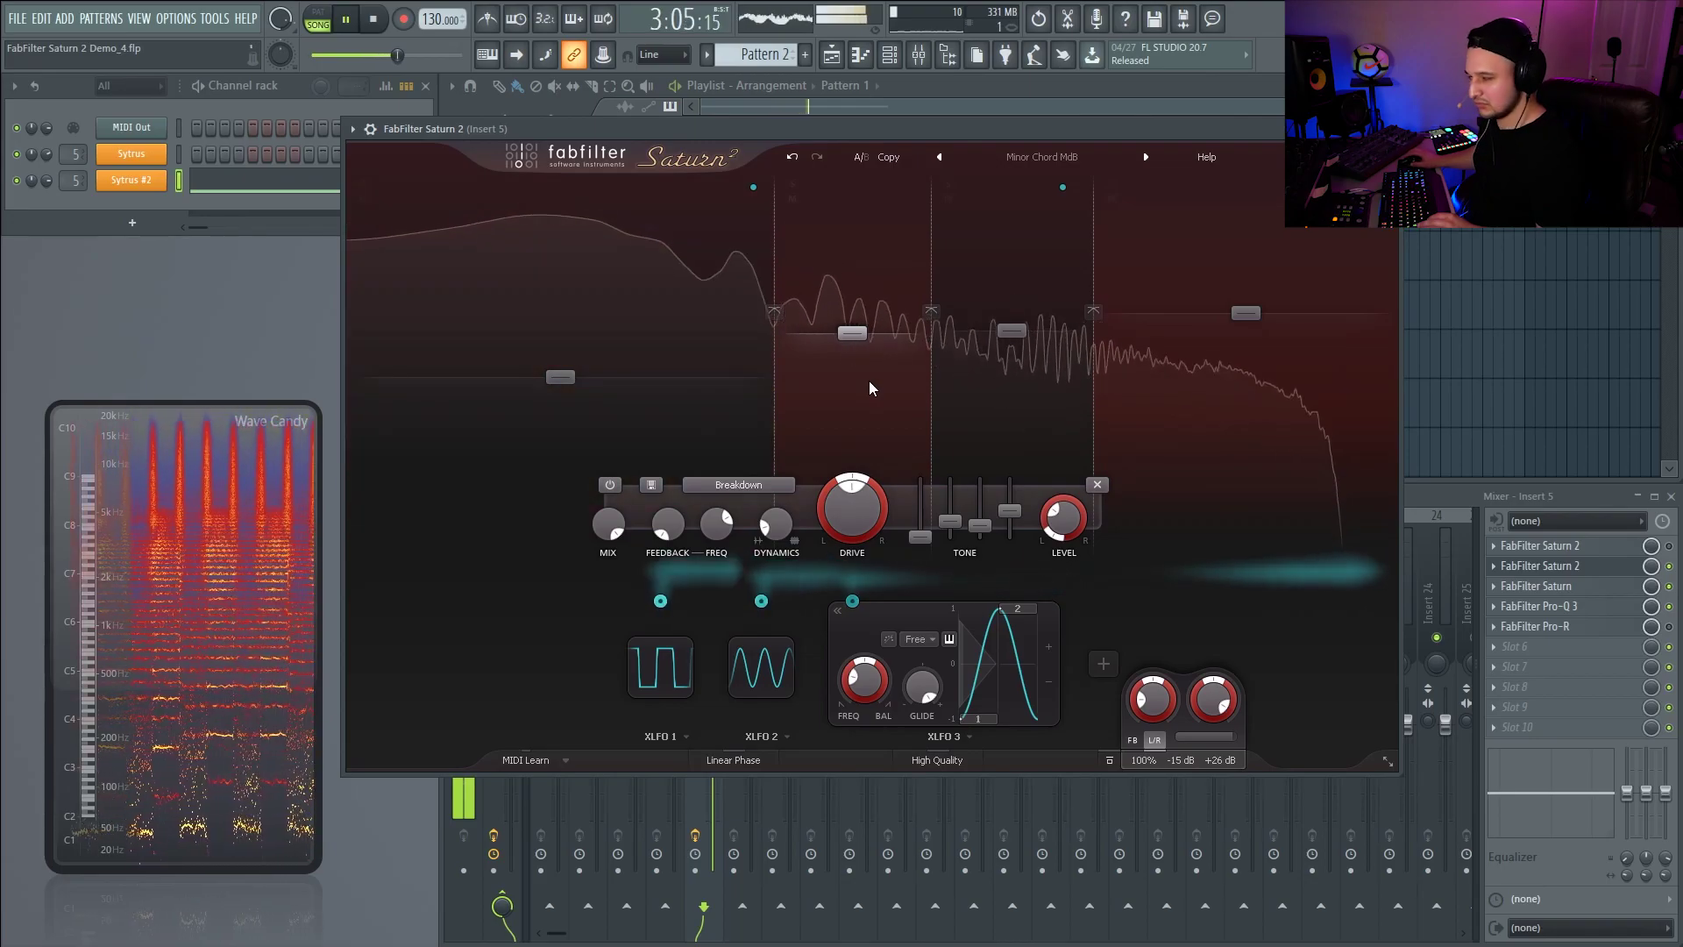
pyautogui.press('space')
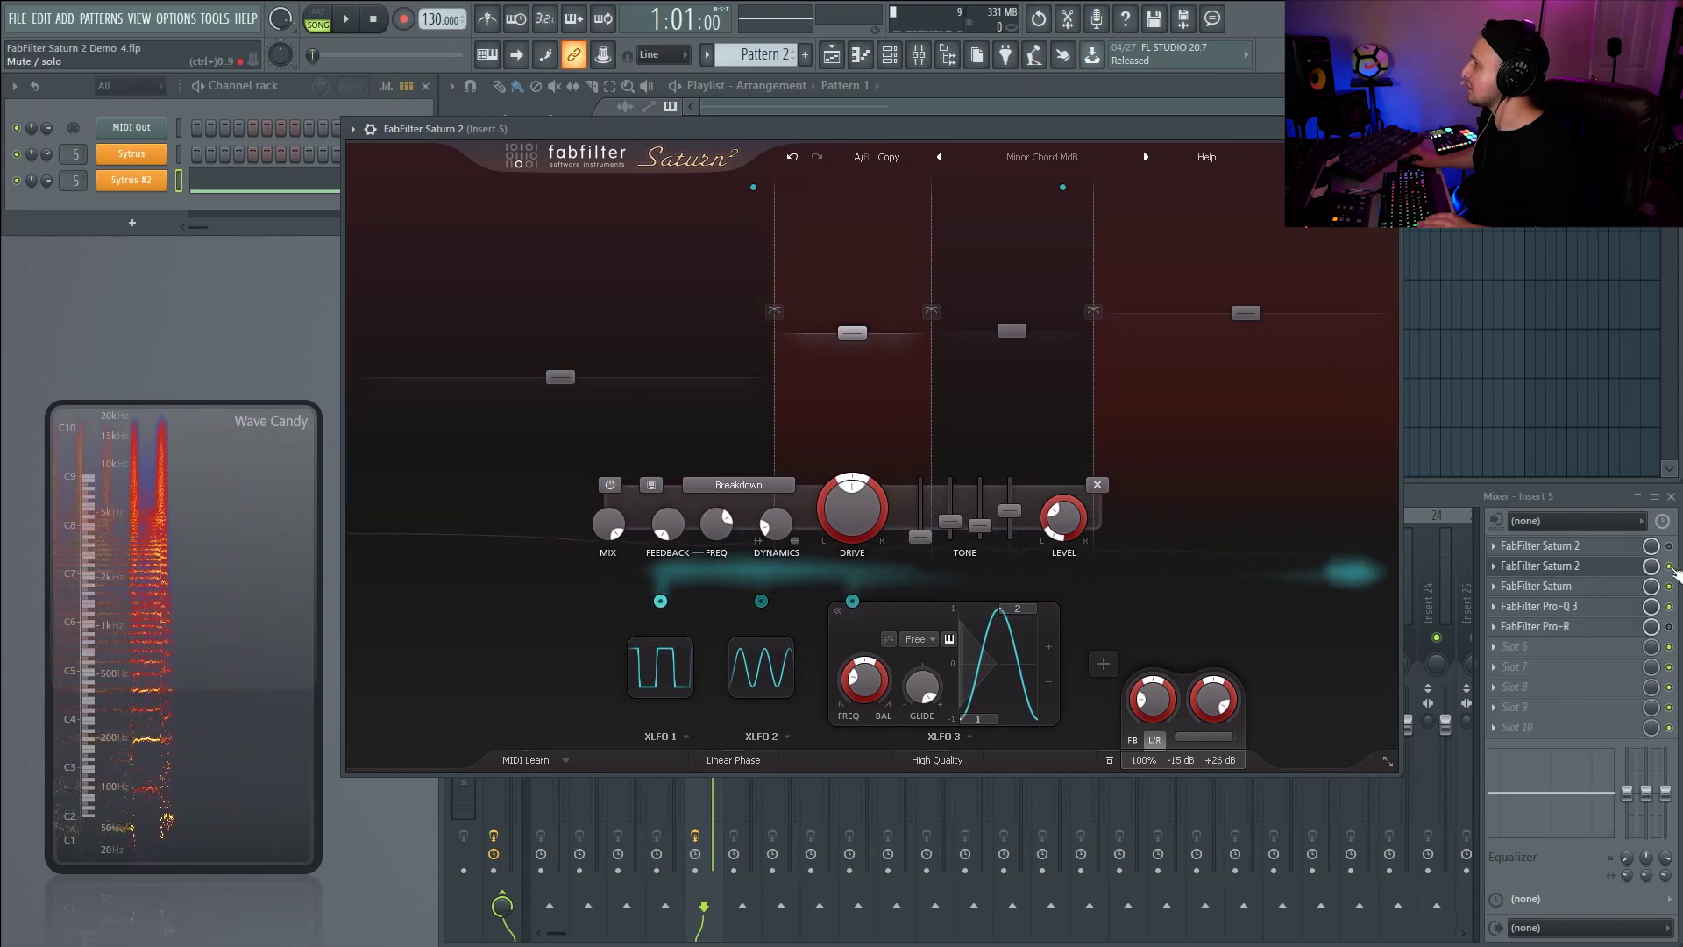
# - Switch to the Saturn 2 instance in the first effect slot and play the pattern through it for comparison
pyautogui.click(1543, 546)
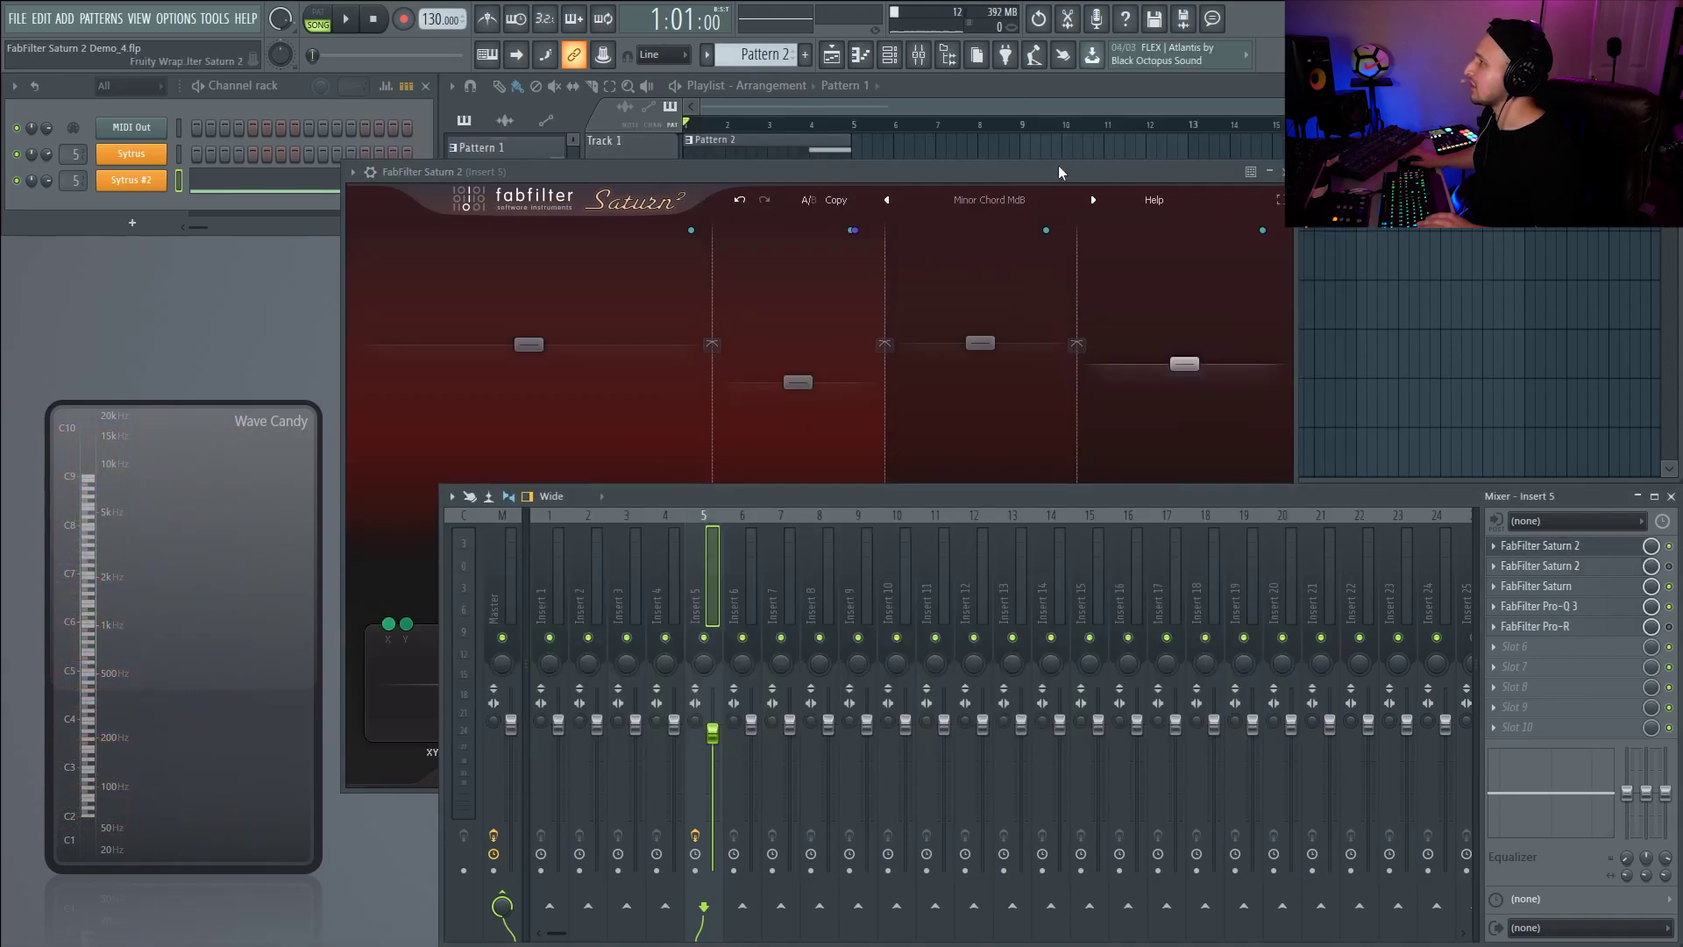
pyautogui.click(1057, 170)
pyautogui.press('space')
pyautogui.moveTo(1058, 170); pyautogui.dragTo(1188, 174)
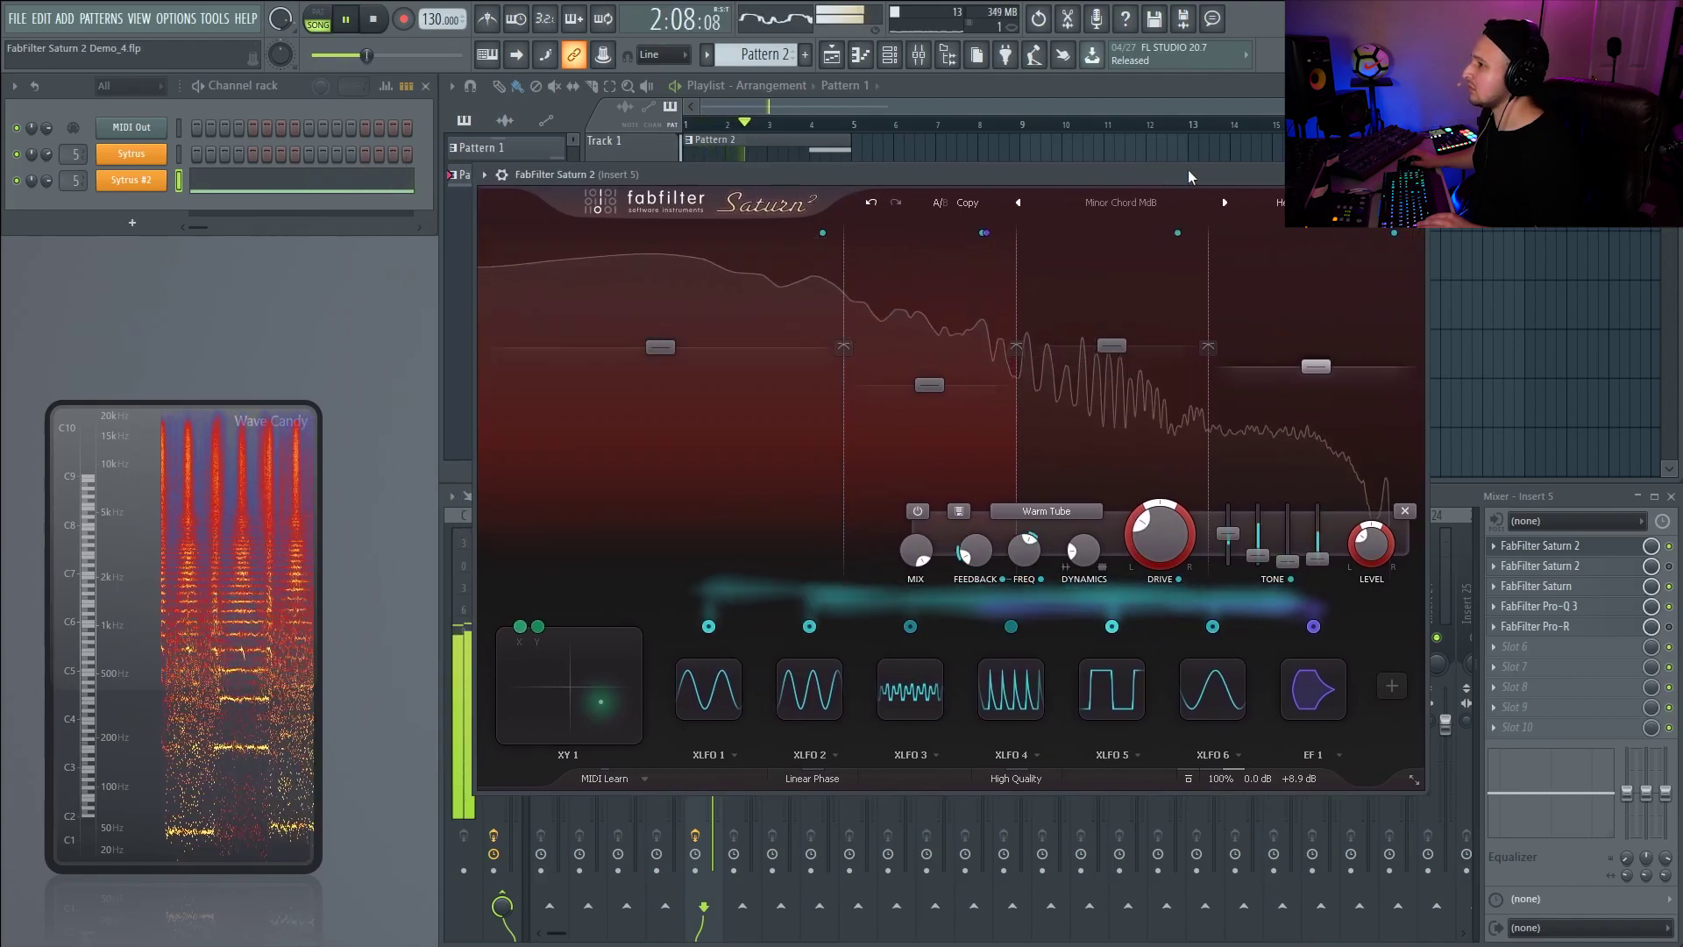
# - Audition the first Saturn 2 instance repeatedly while examining the distortion styles, drive and modulation of its bands
pyautogui.click(946, 340)
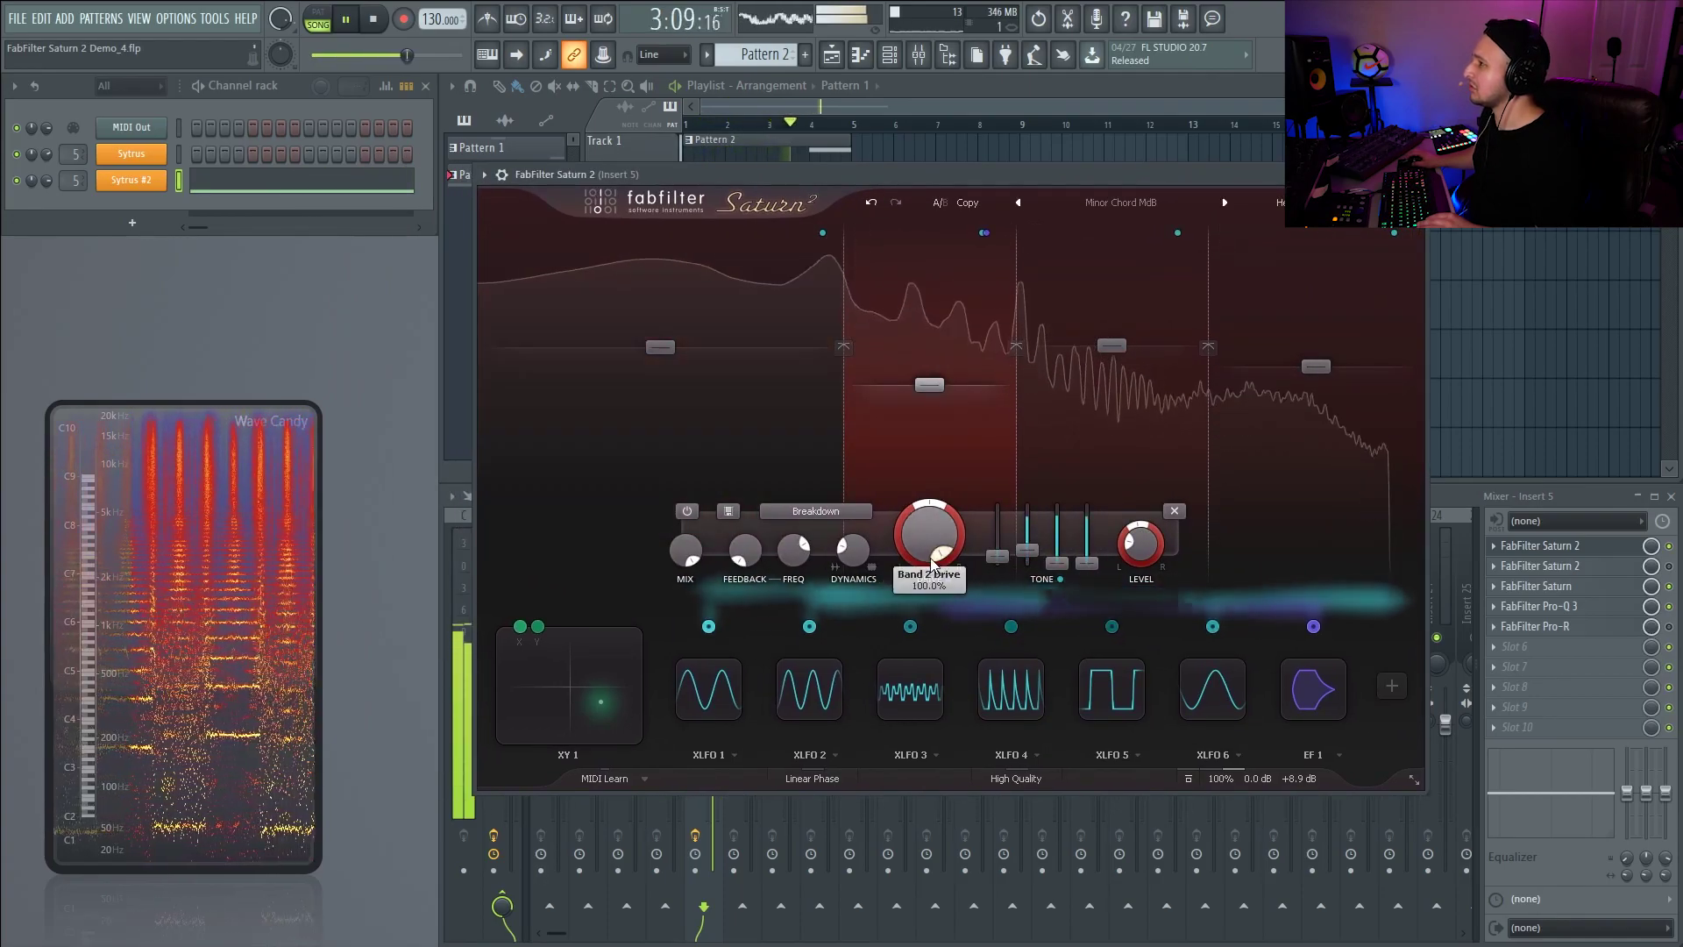
pyautogui.press('space')
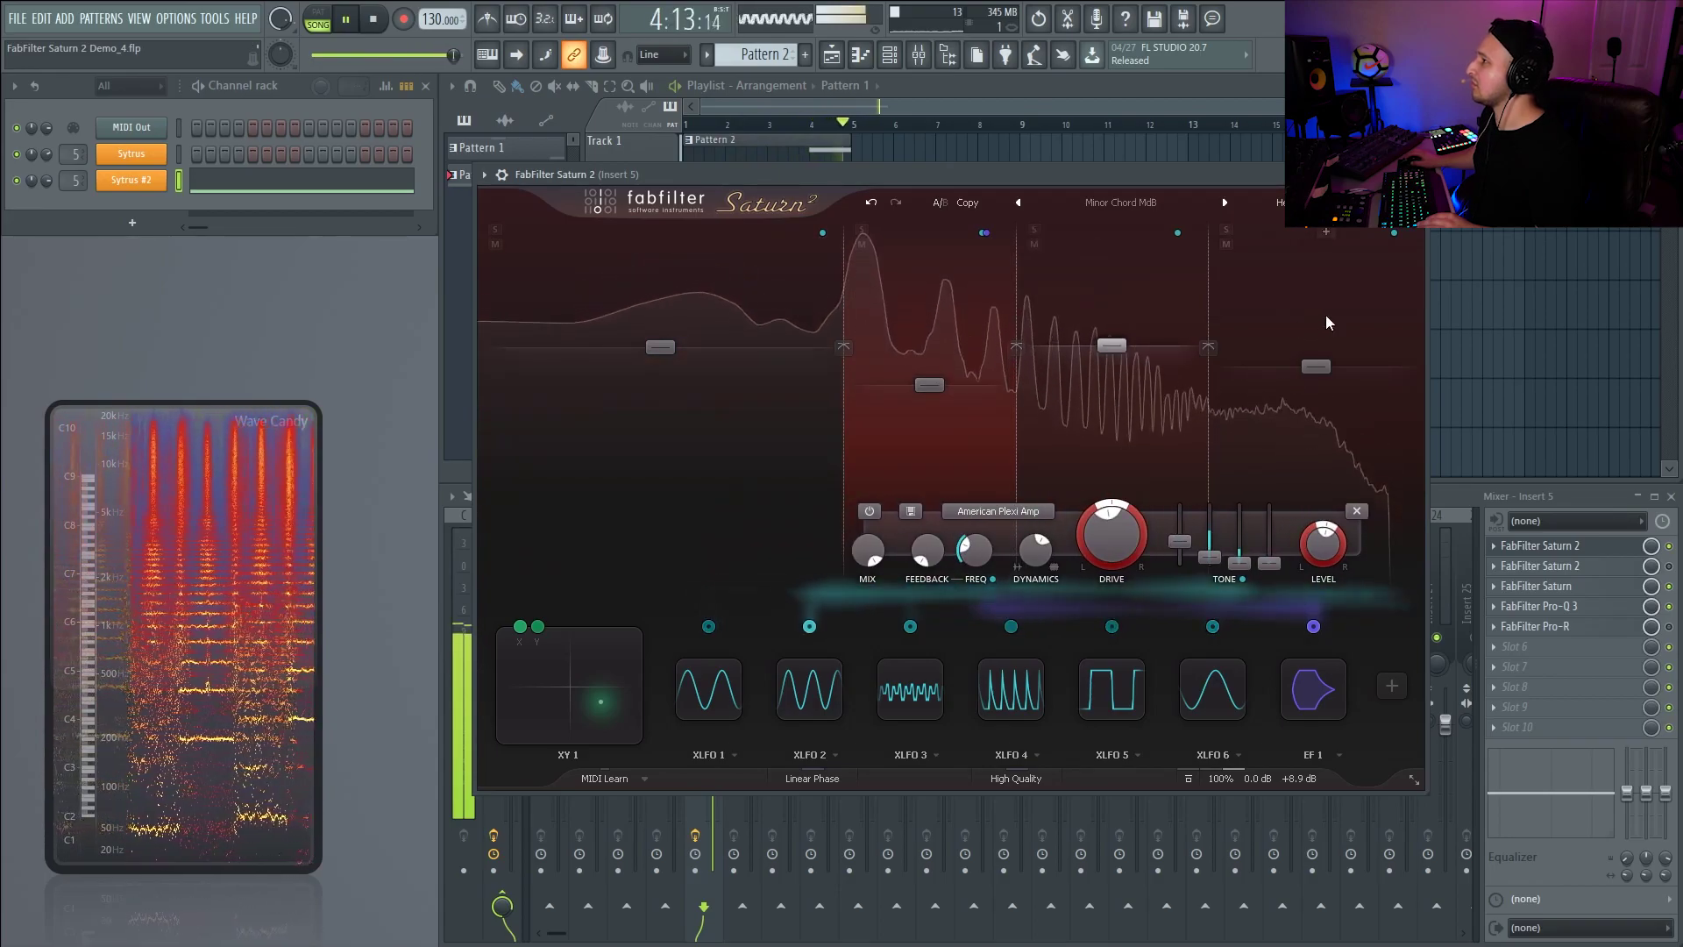
pyautogui.press('space')
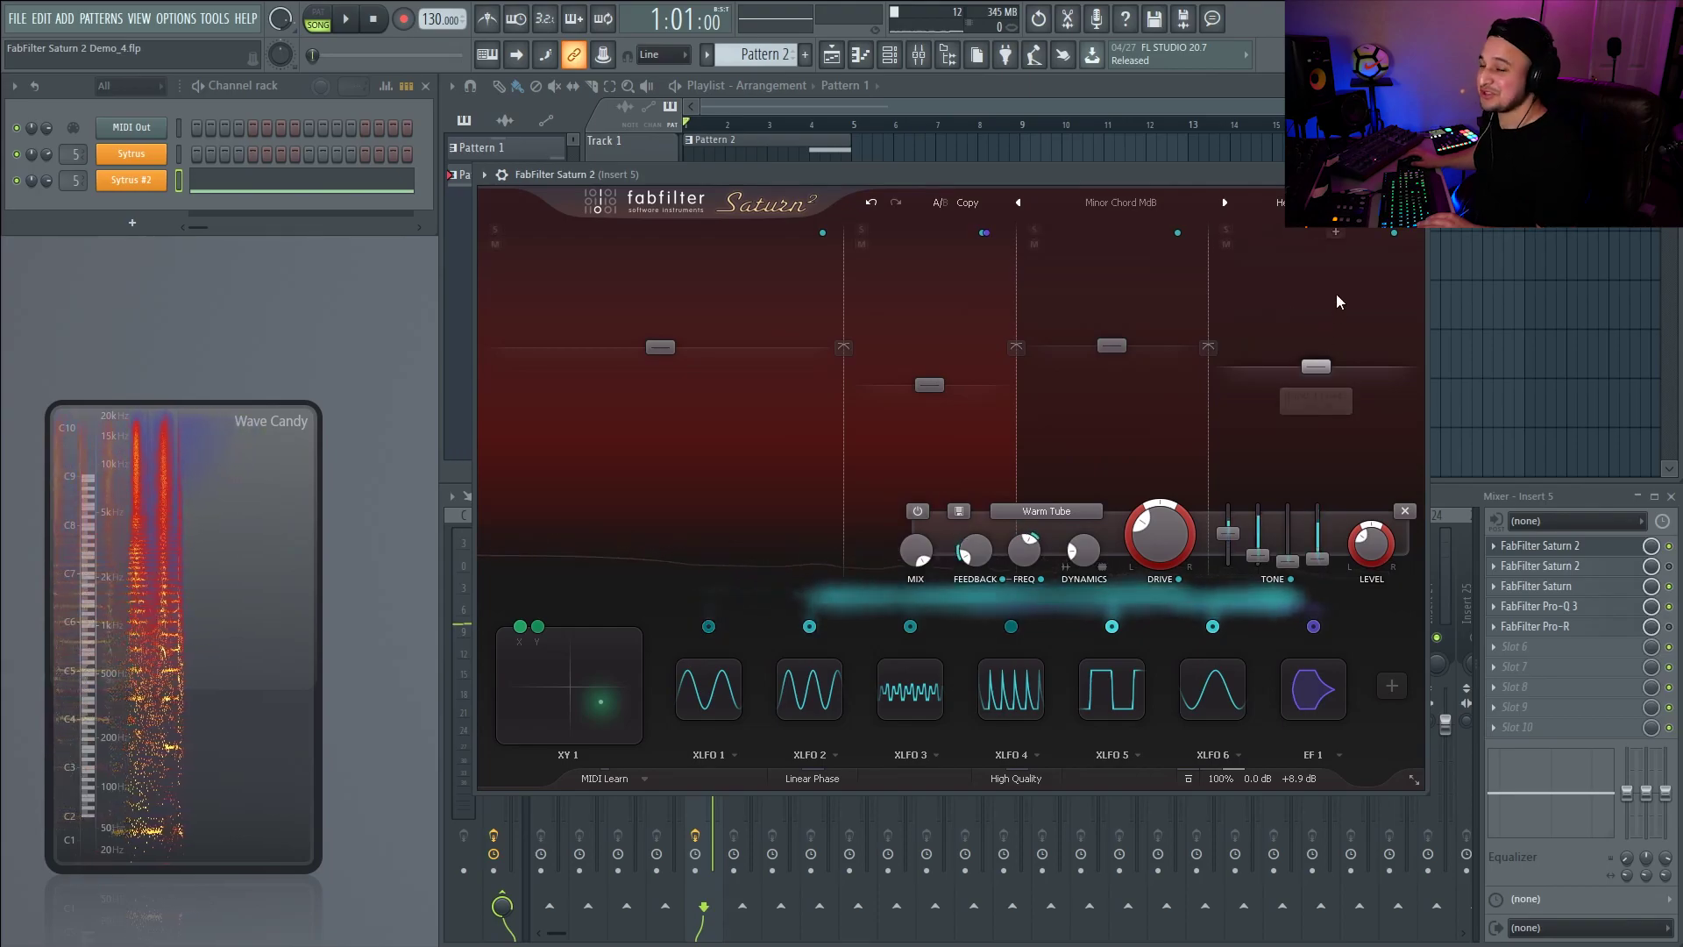
pyautogui.press('space')
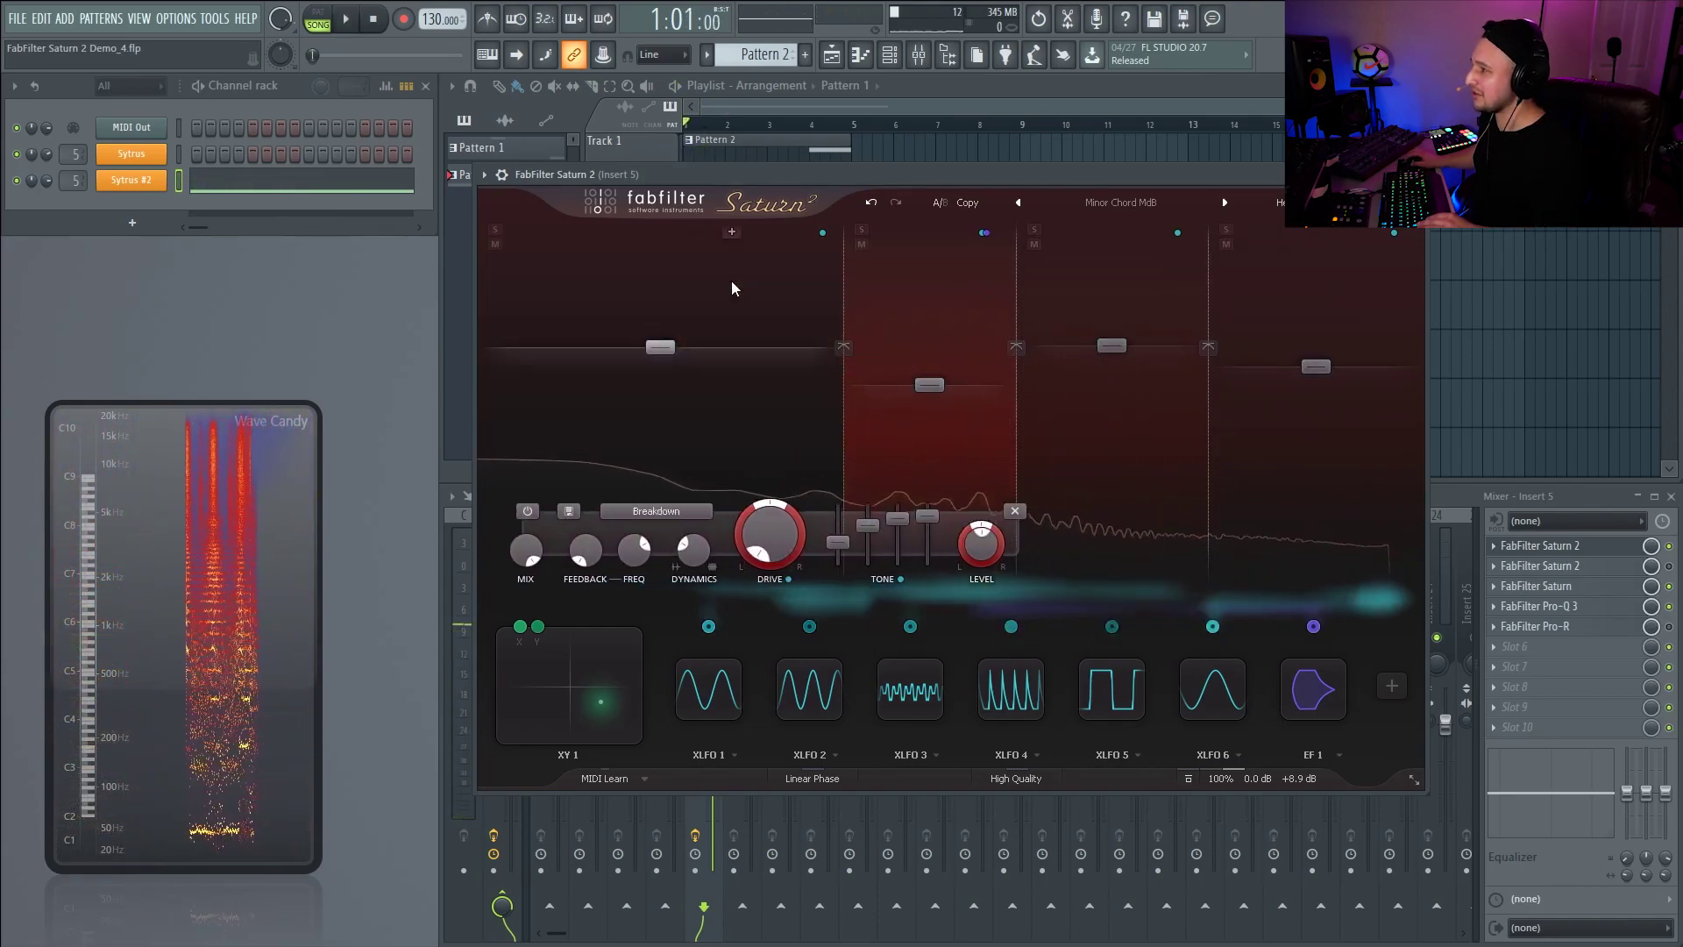
pyautogui.press('space')
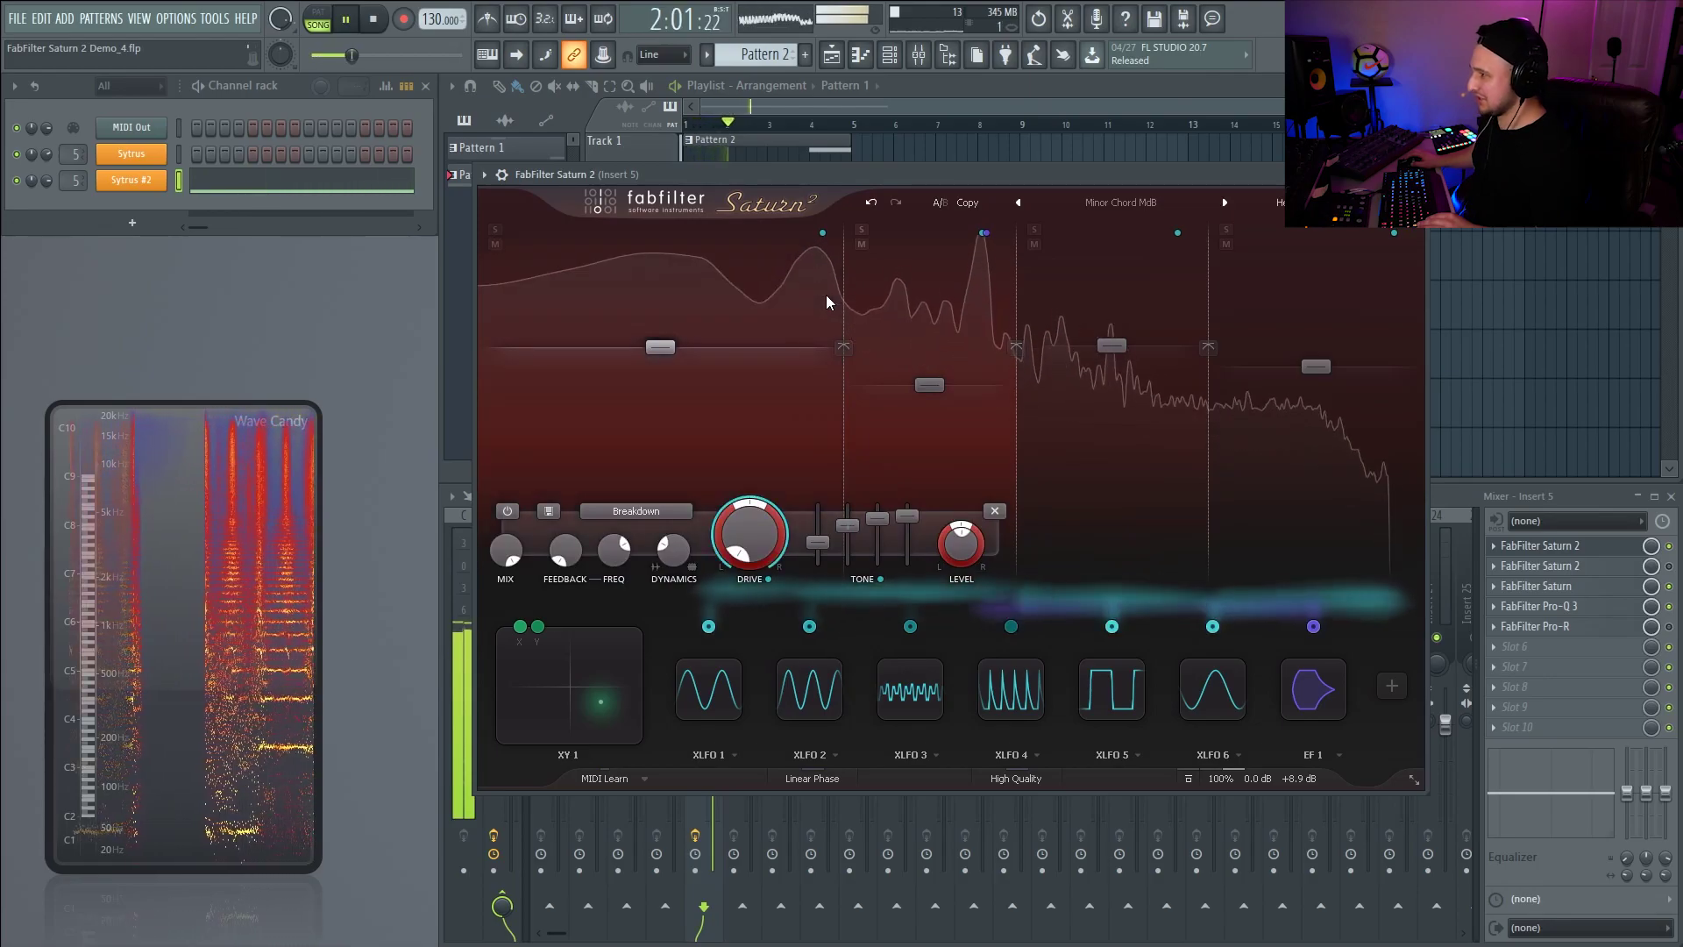
pyautogui.press('space')
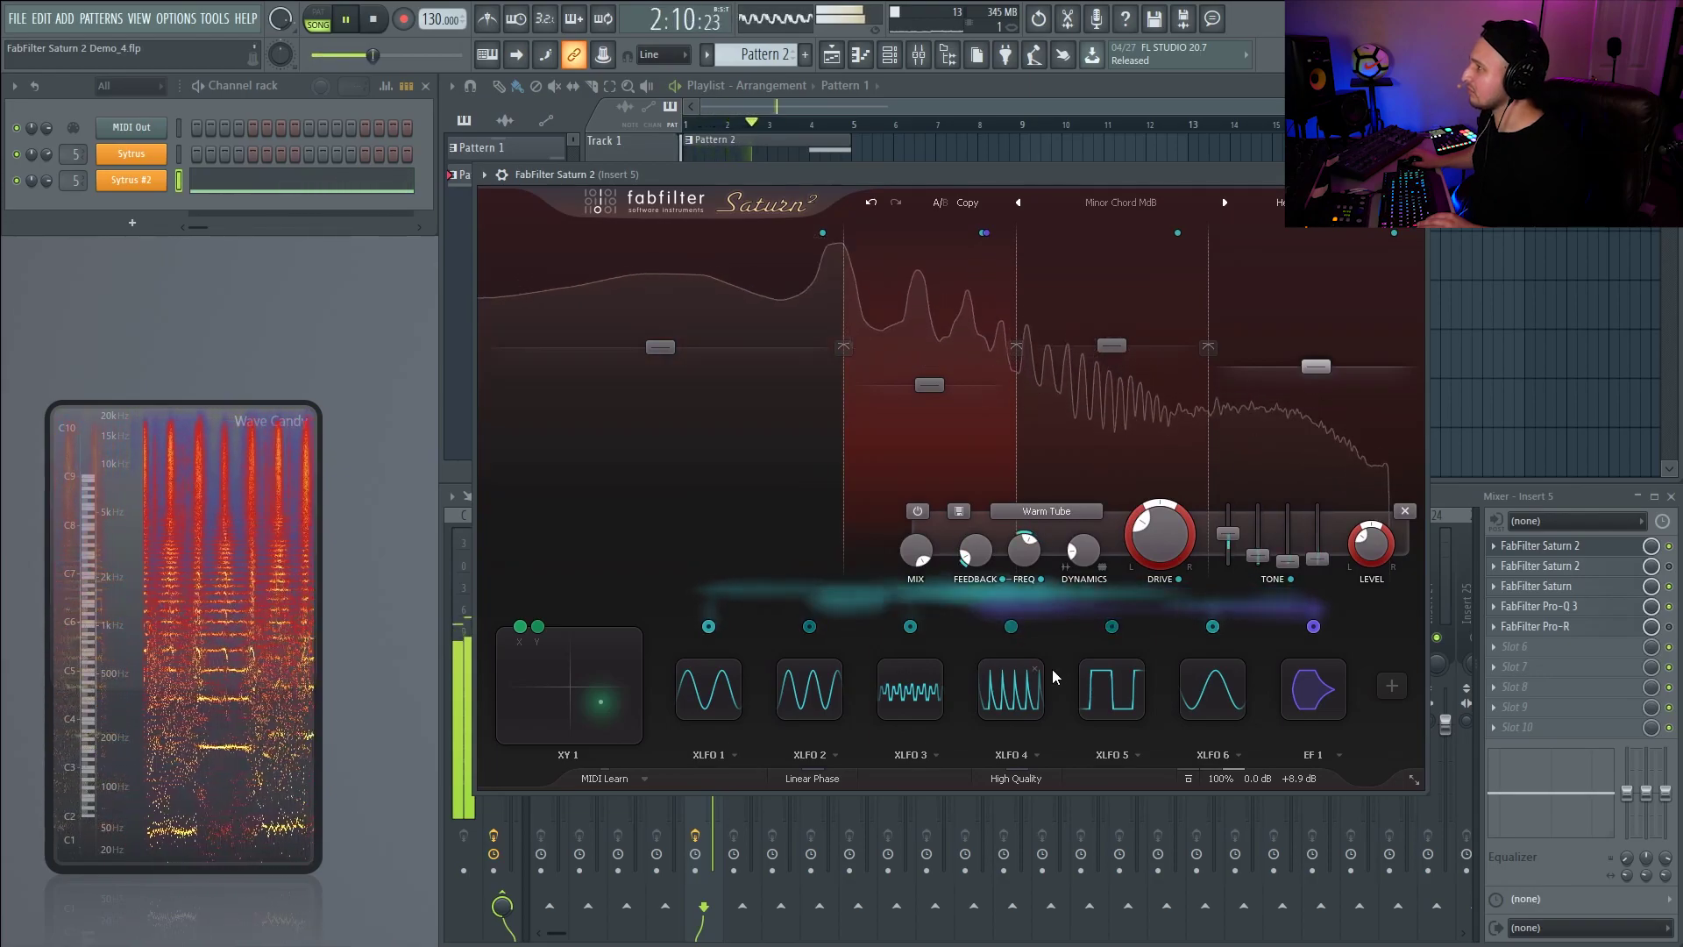
pyautogui.press('space')
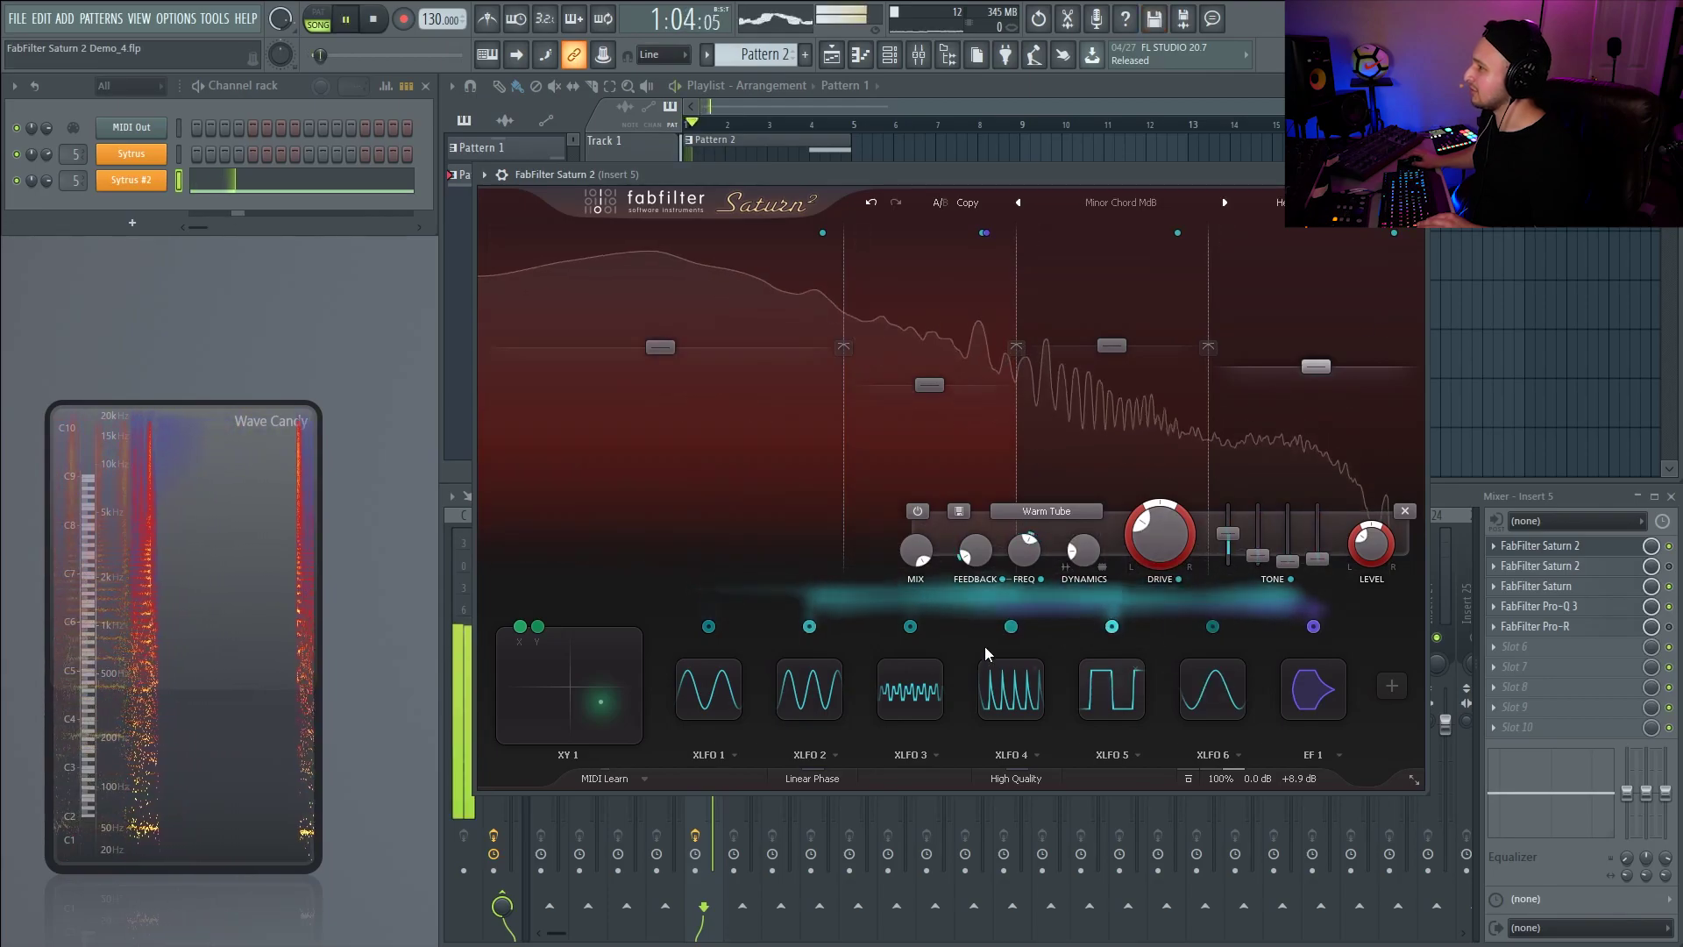
# - Examine how XLFO 2 modulates band 4's feedback and tone controls, including its settings and target list, while auditioning
pyautogui.moveTo(999, 558)
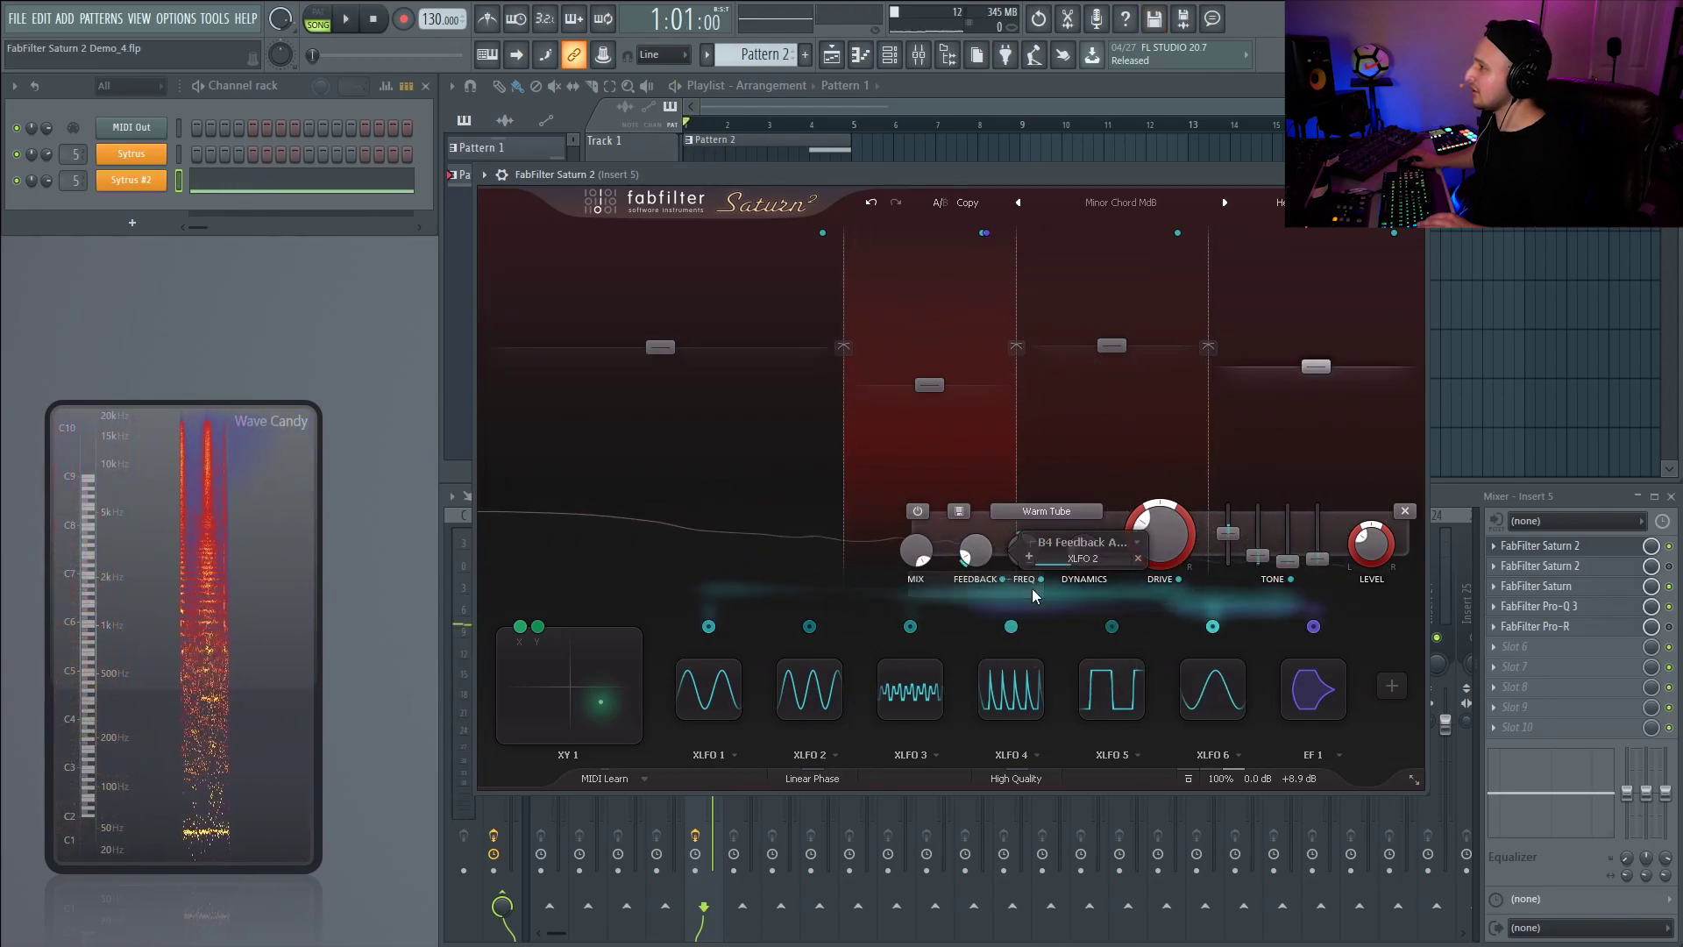
pyautogui.moveTo(1087, 559)
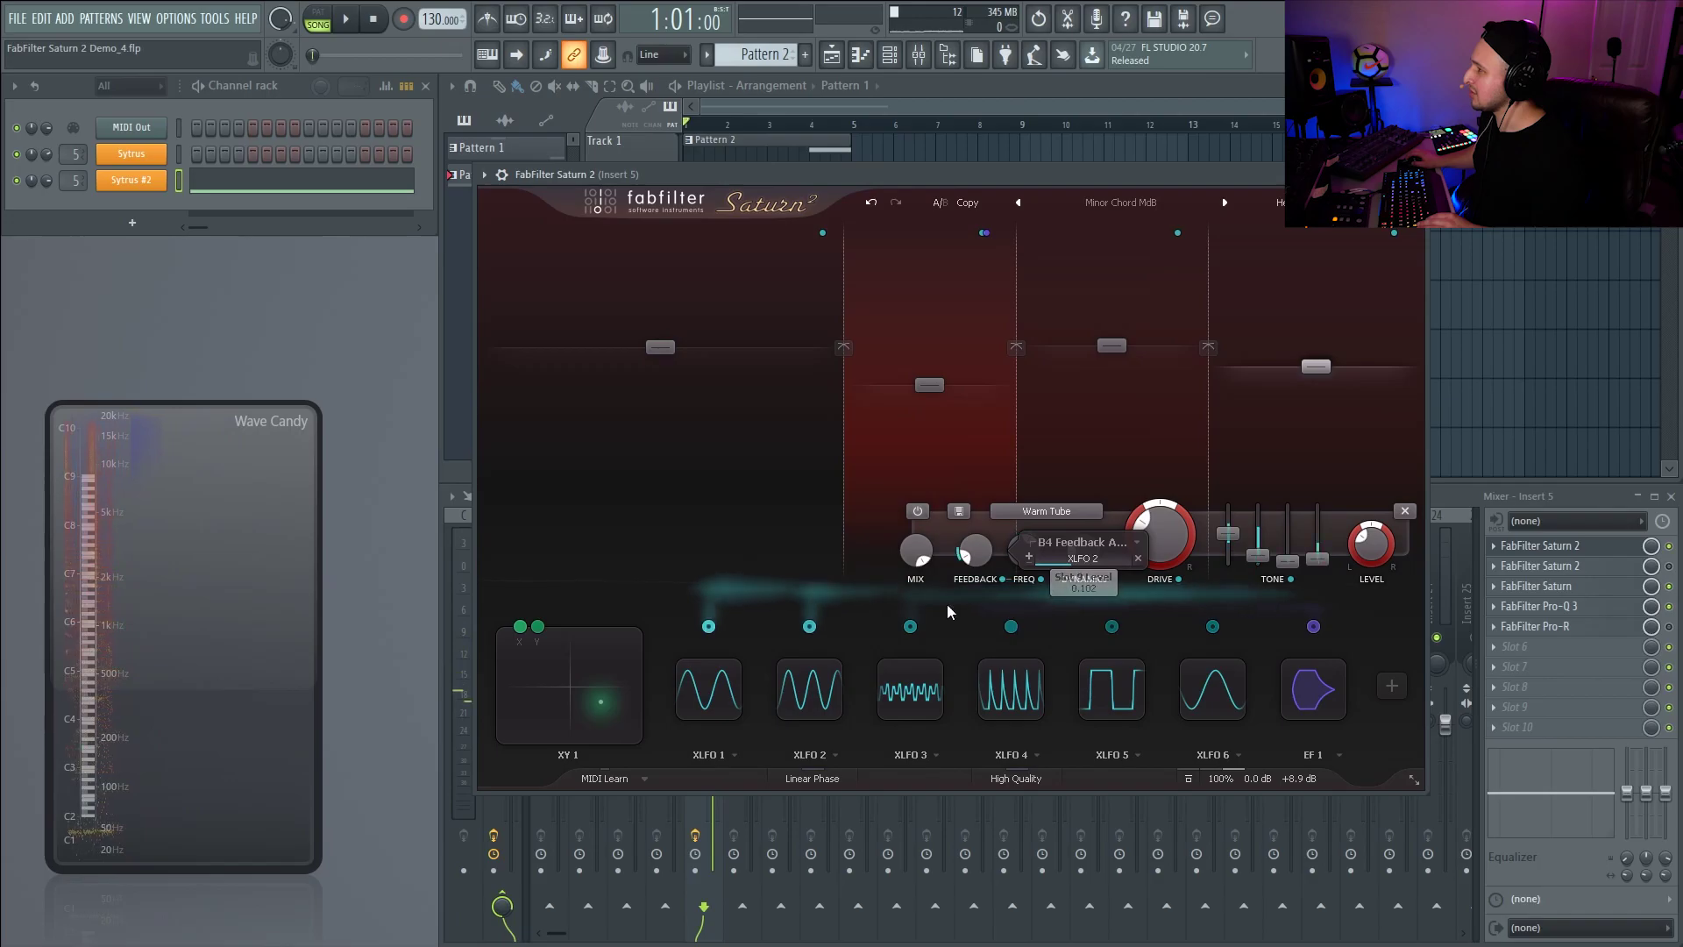
pyautogui.click(809, 688)
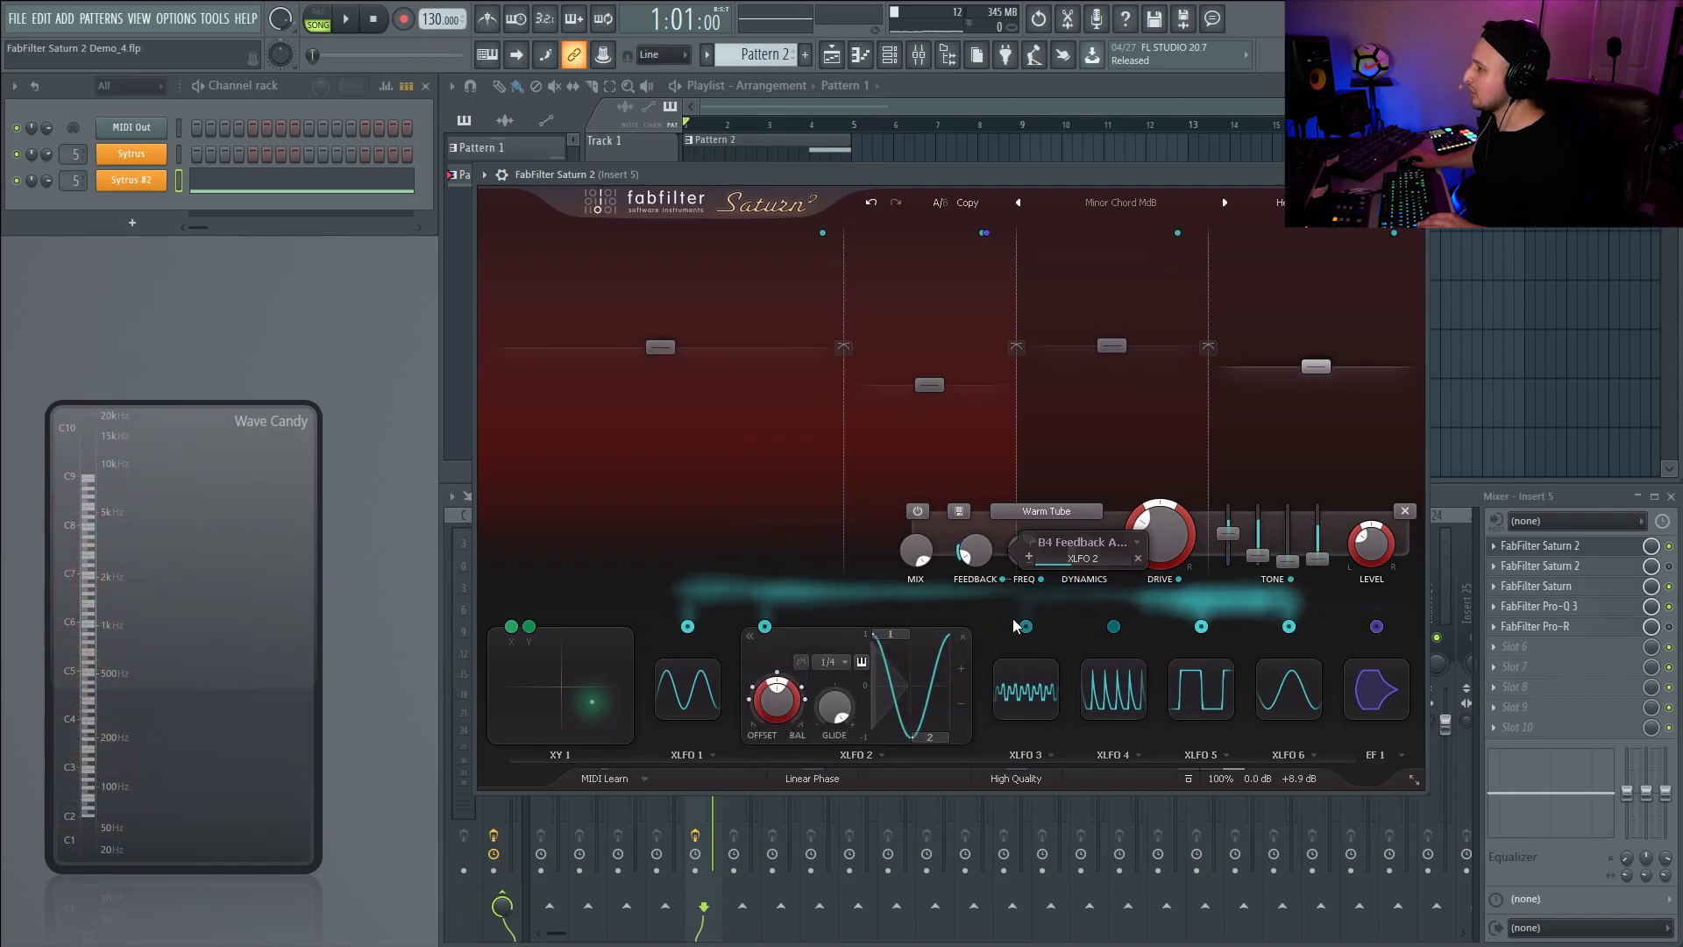
pyautogui.press('space')
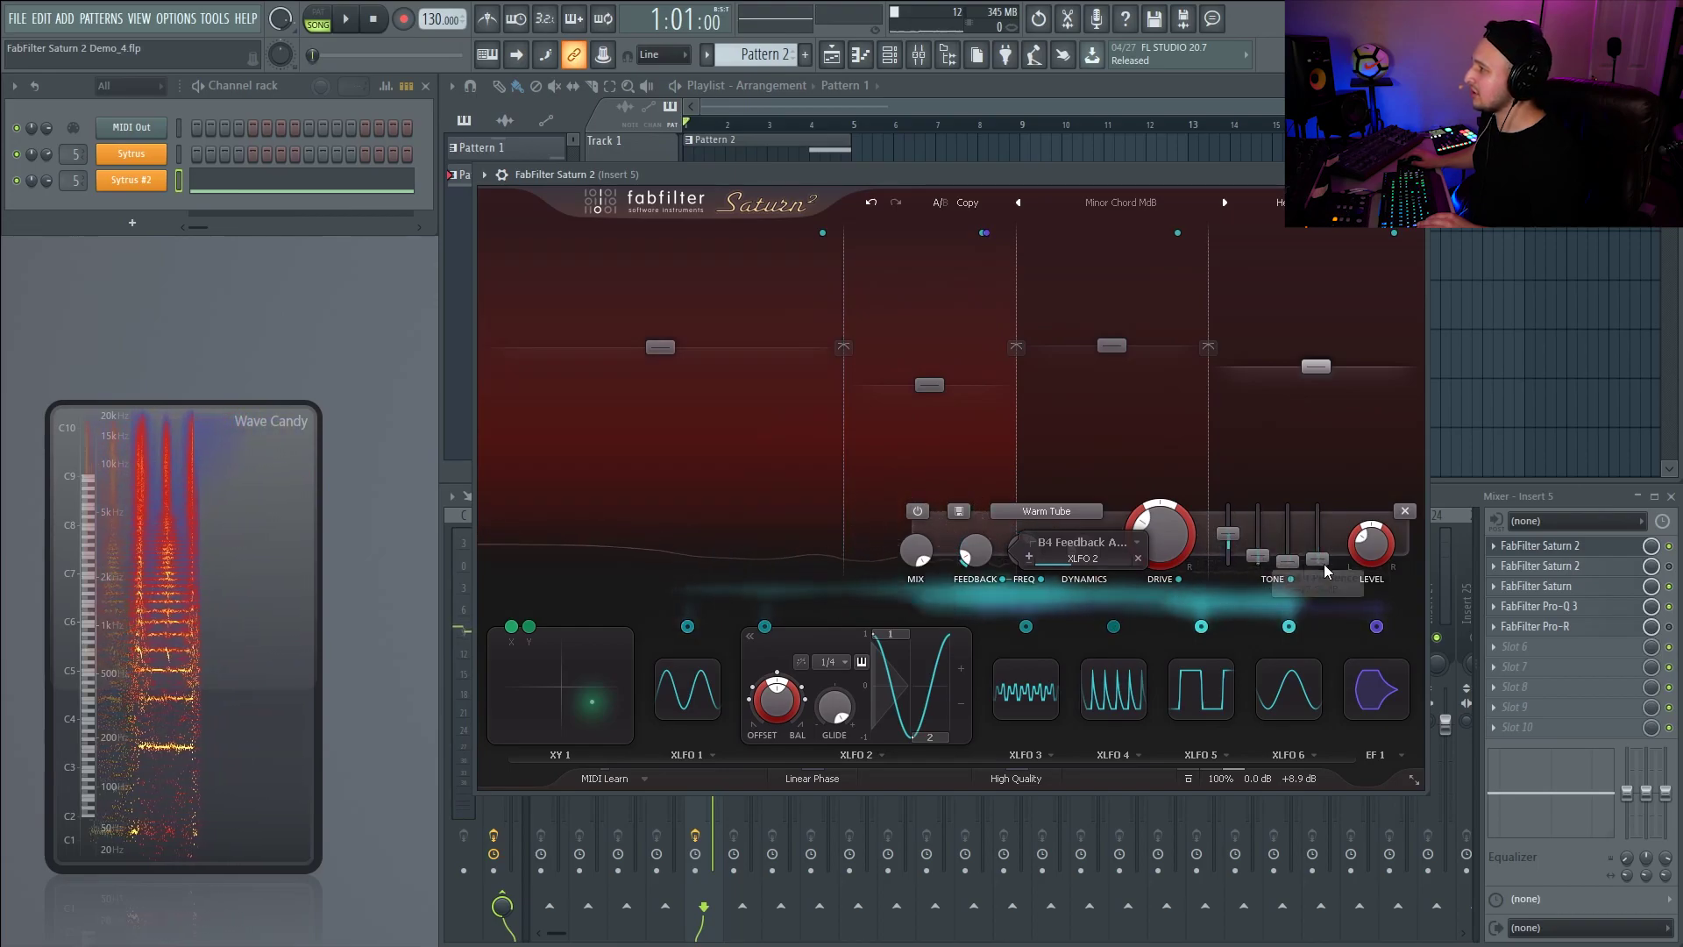
pyautogui.click(765, 625)
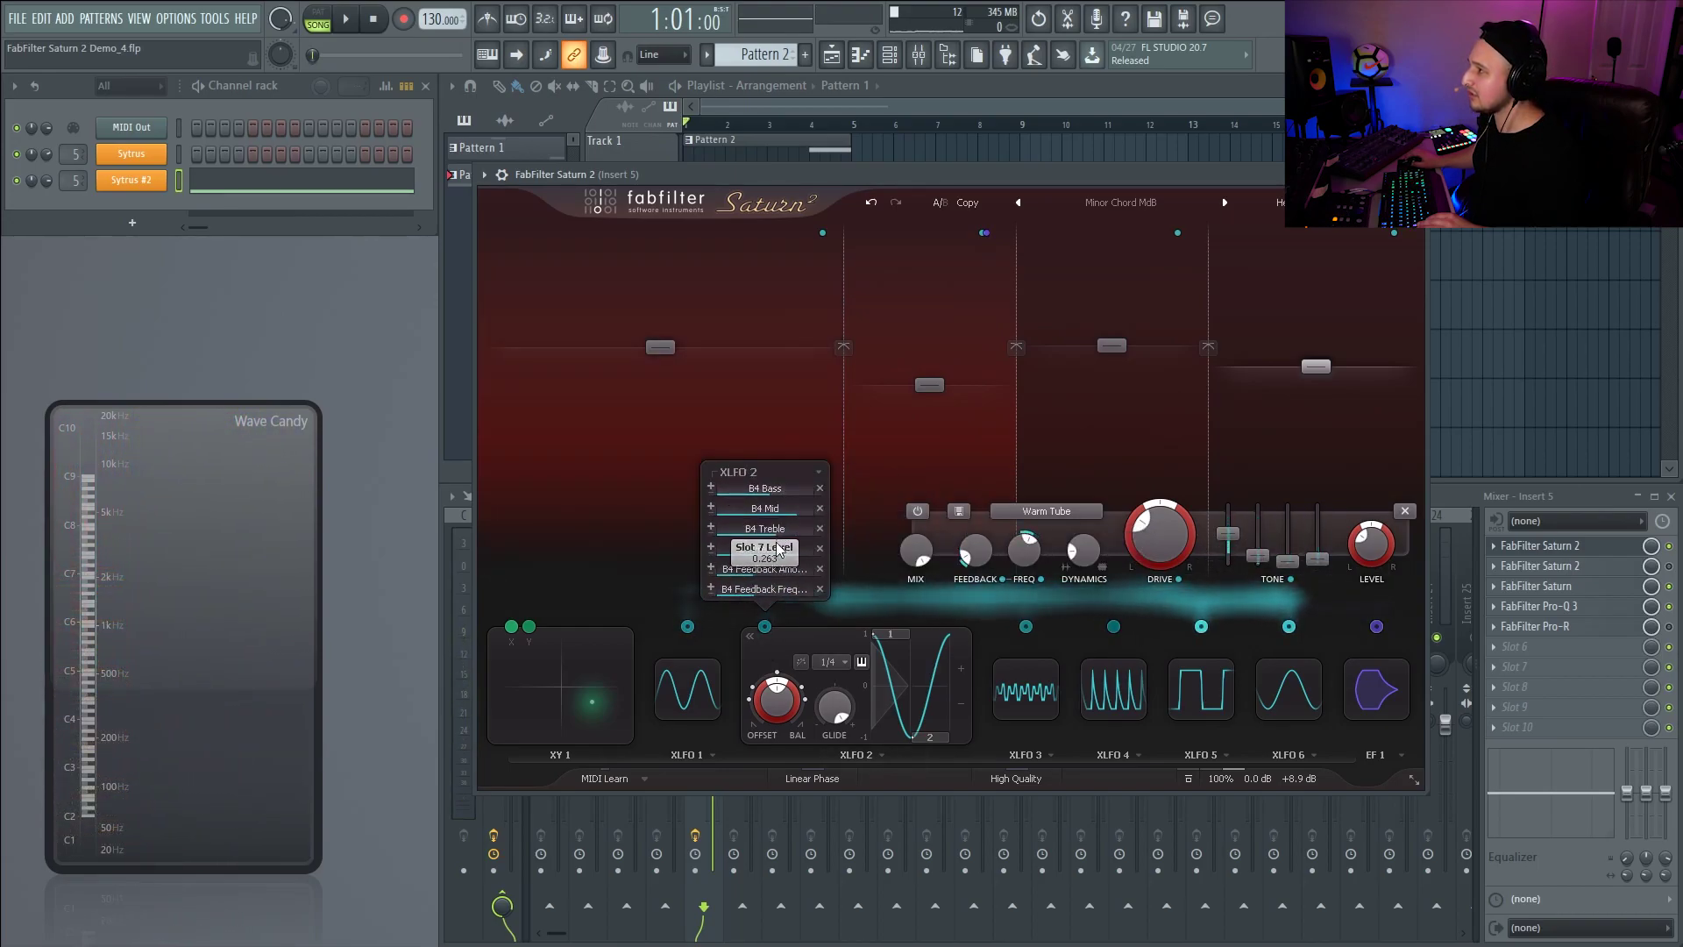
pyautogui.press('space')
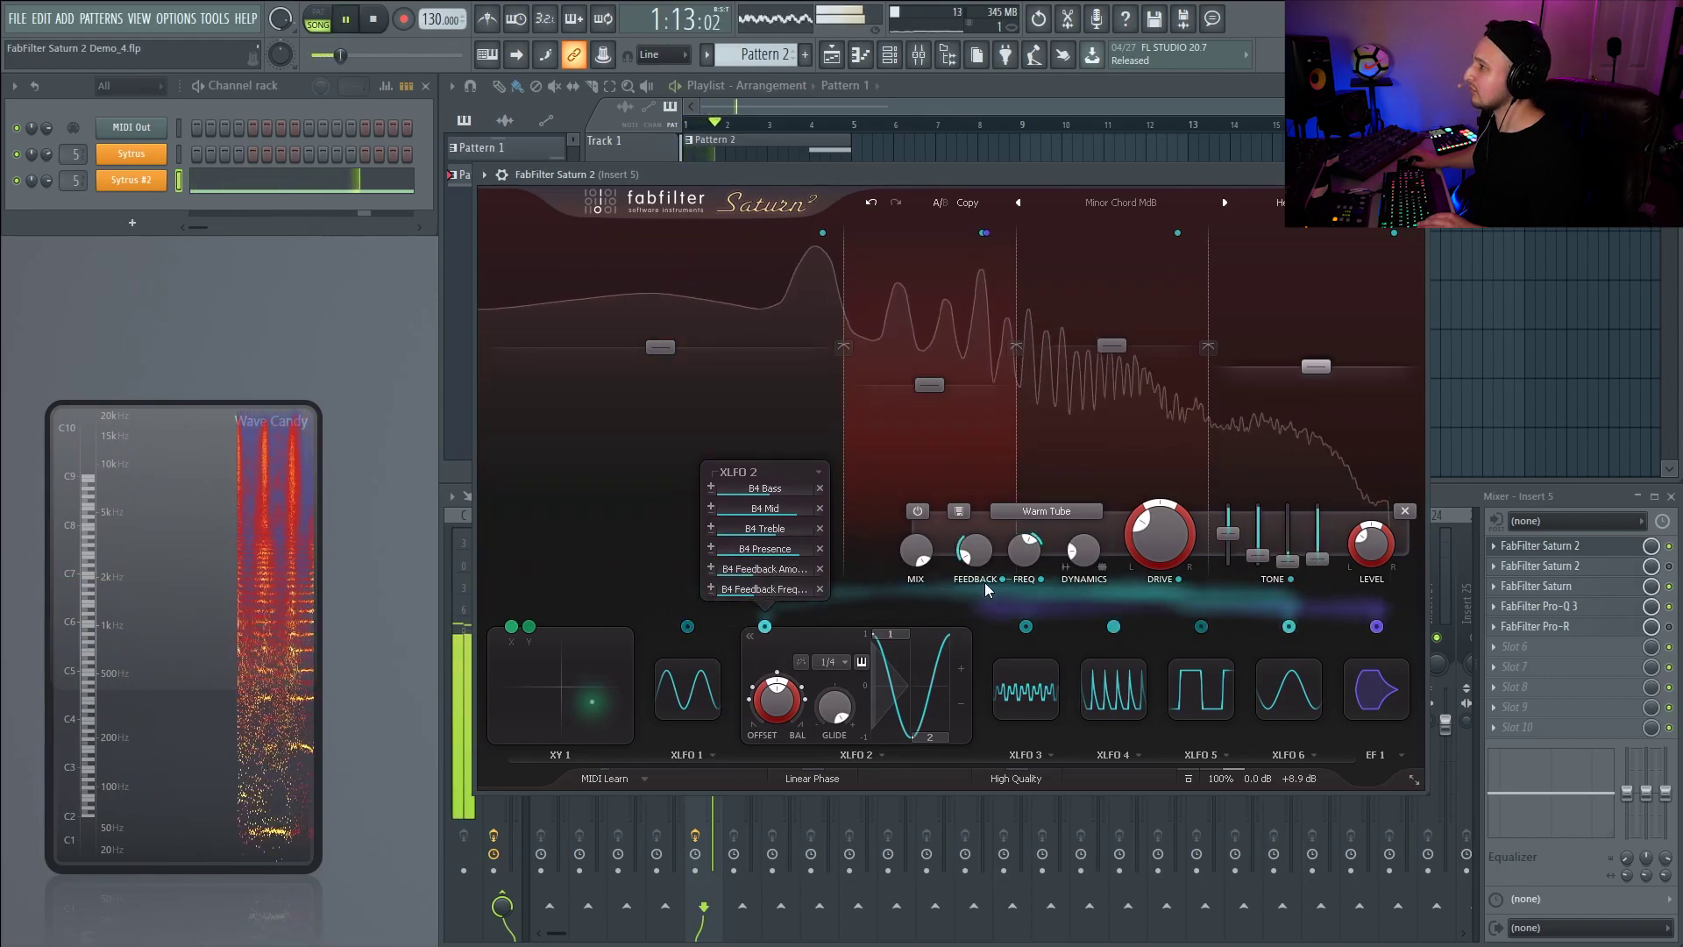
pyautogui.press('space')
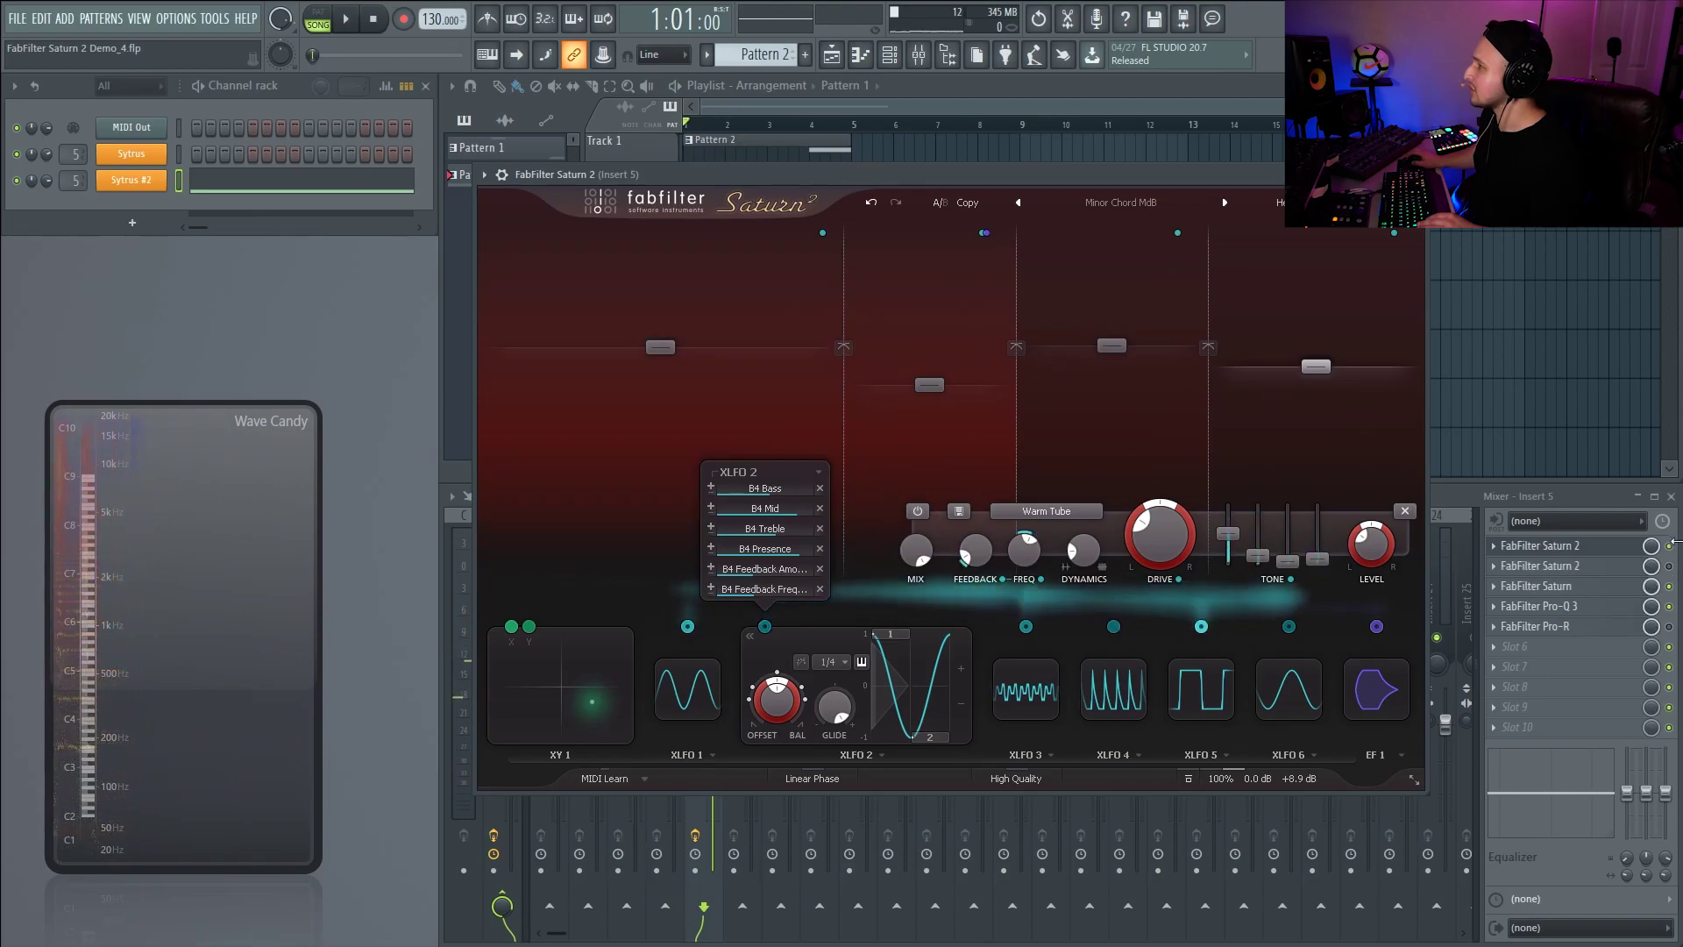
# - Reopen the Saturn 2 instance in the second effect slot, play the pattern and reposition the plugin window
pyautogui.click(1548, 565)
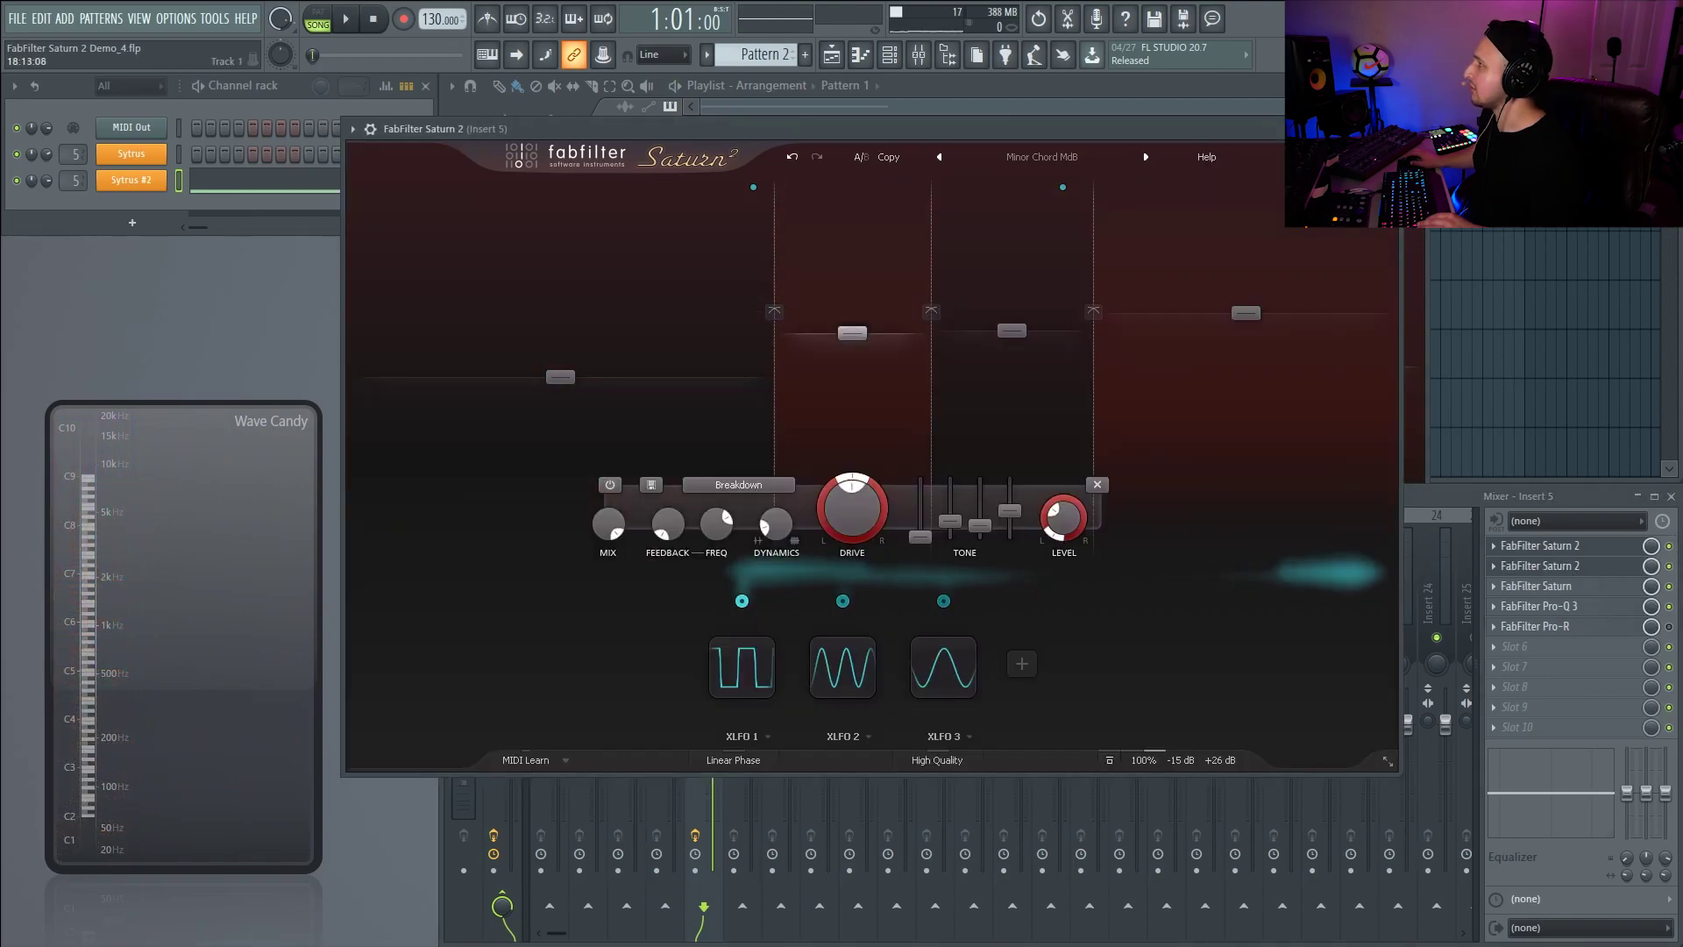
pyautogui.press('space')
pyautogui.moveTo(1116, 142); pyautogui.dragTo(1255, 263)
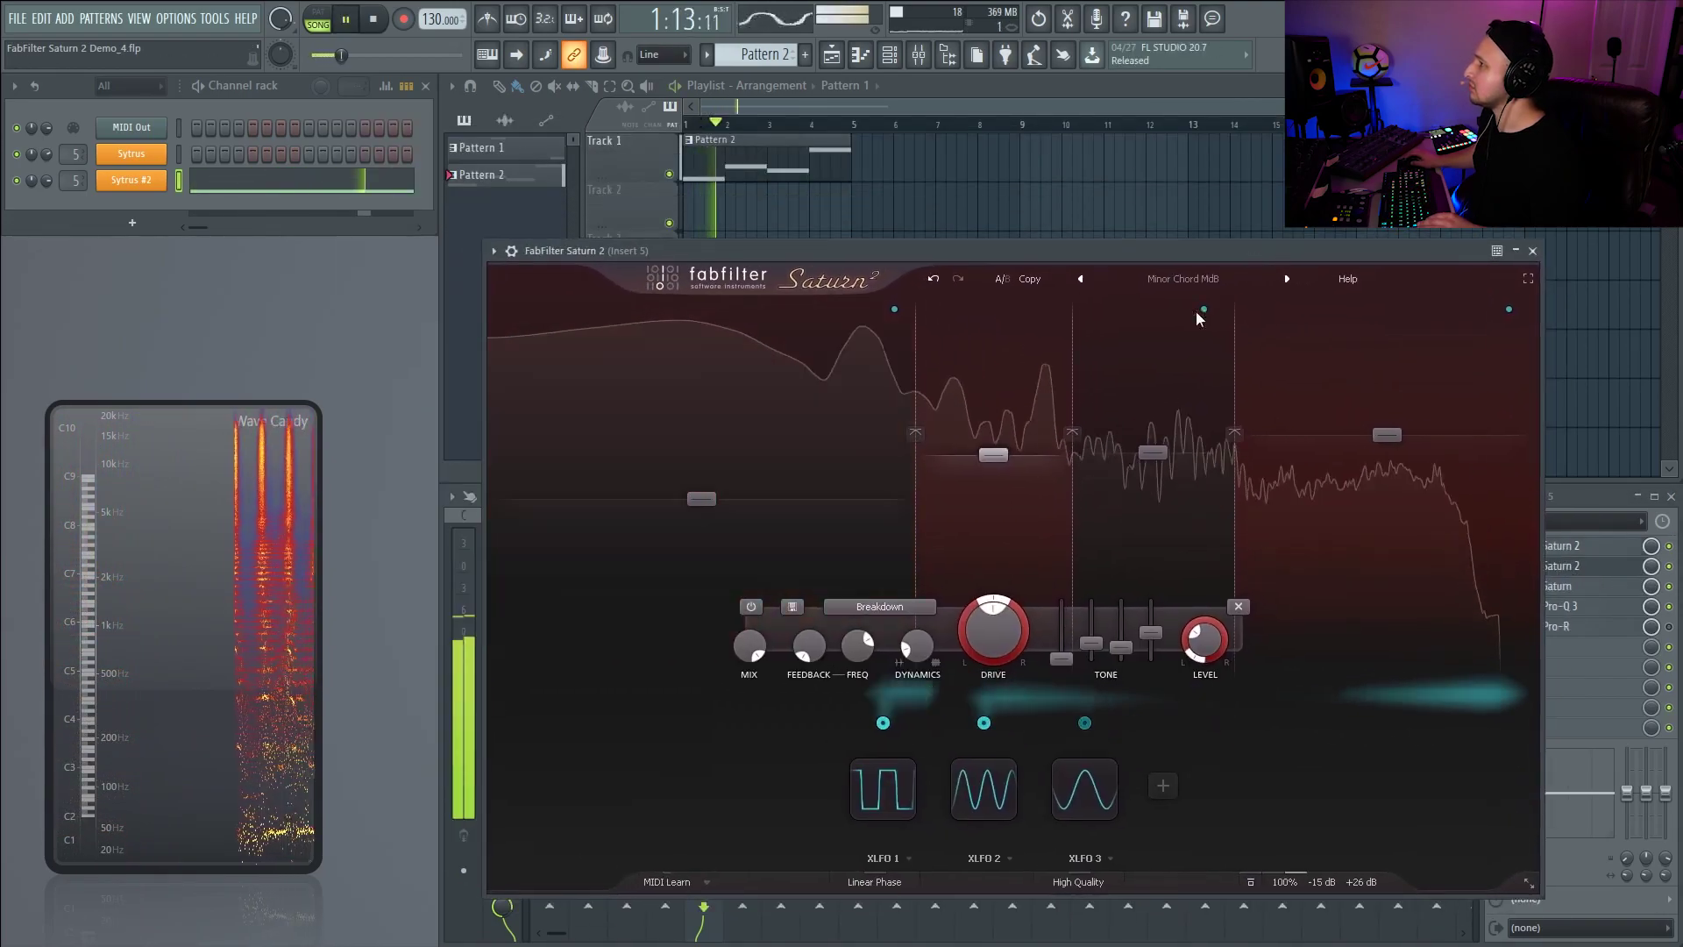
# - Lower the band 1 crossover to about 201 Hz and restart the pattern to hear the change
pyautogui.moveTo(915, 459); pyautogui.dragTo(878, 450)
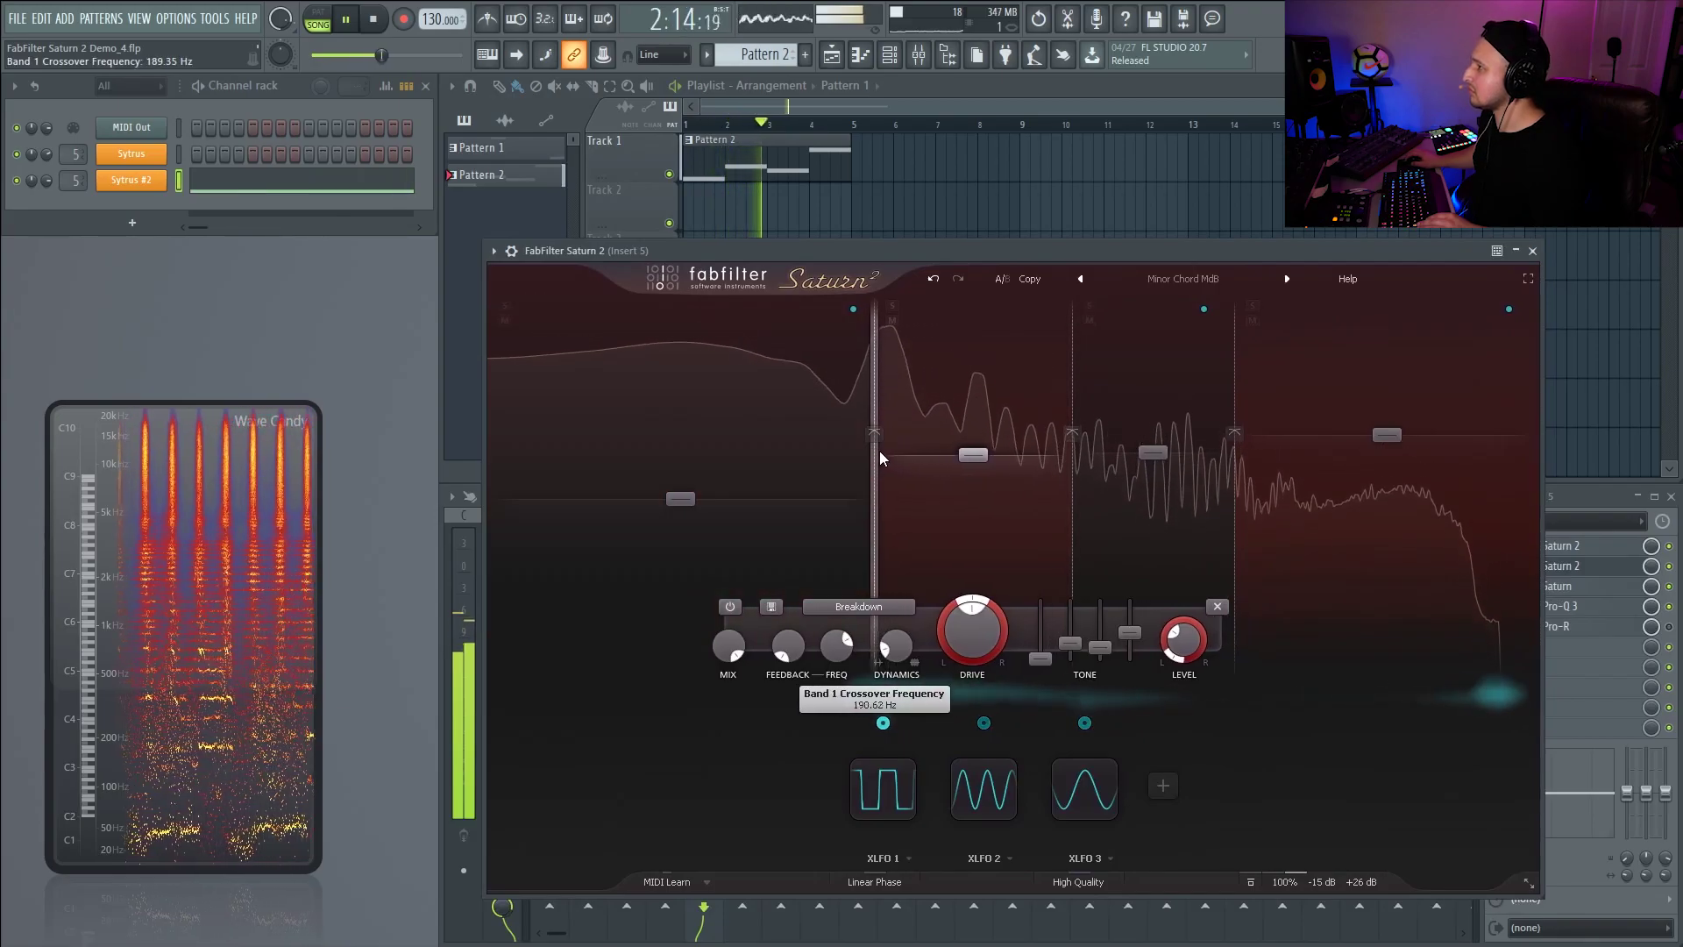
pyautogui.press('space')
pyautogui.press('space')
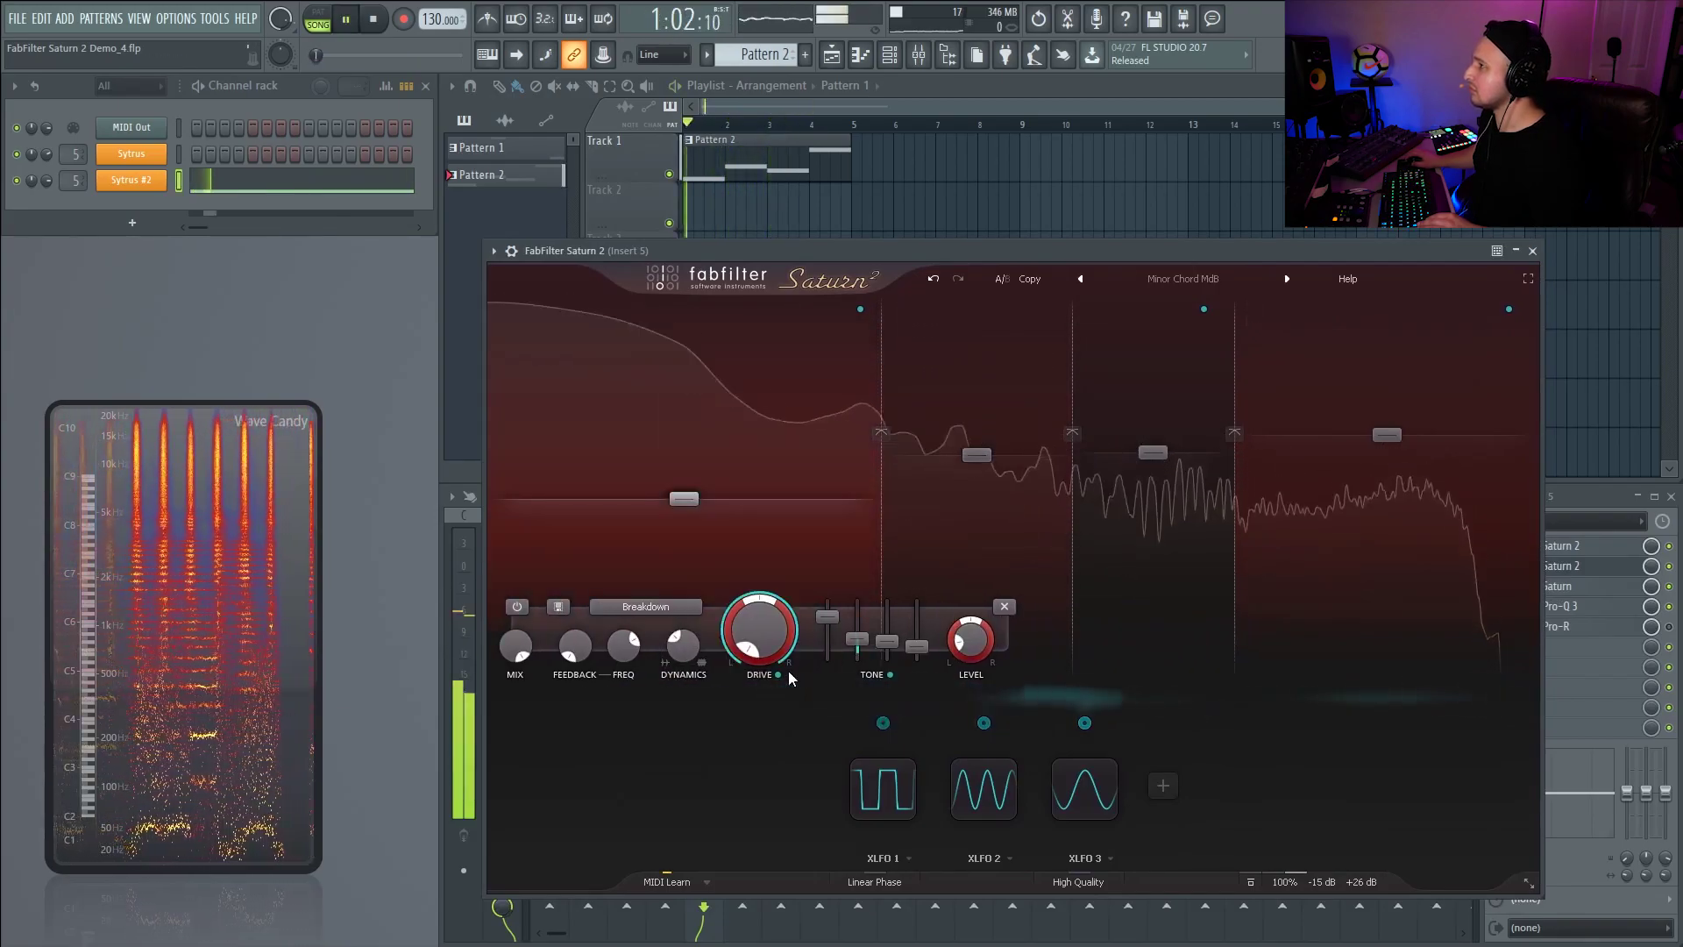
# - Try band 2's drive at 100%, and bring it back down to a low setting while listening
pyautogui.press('space')
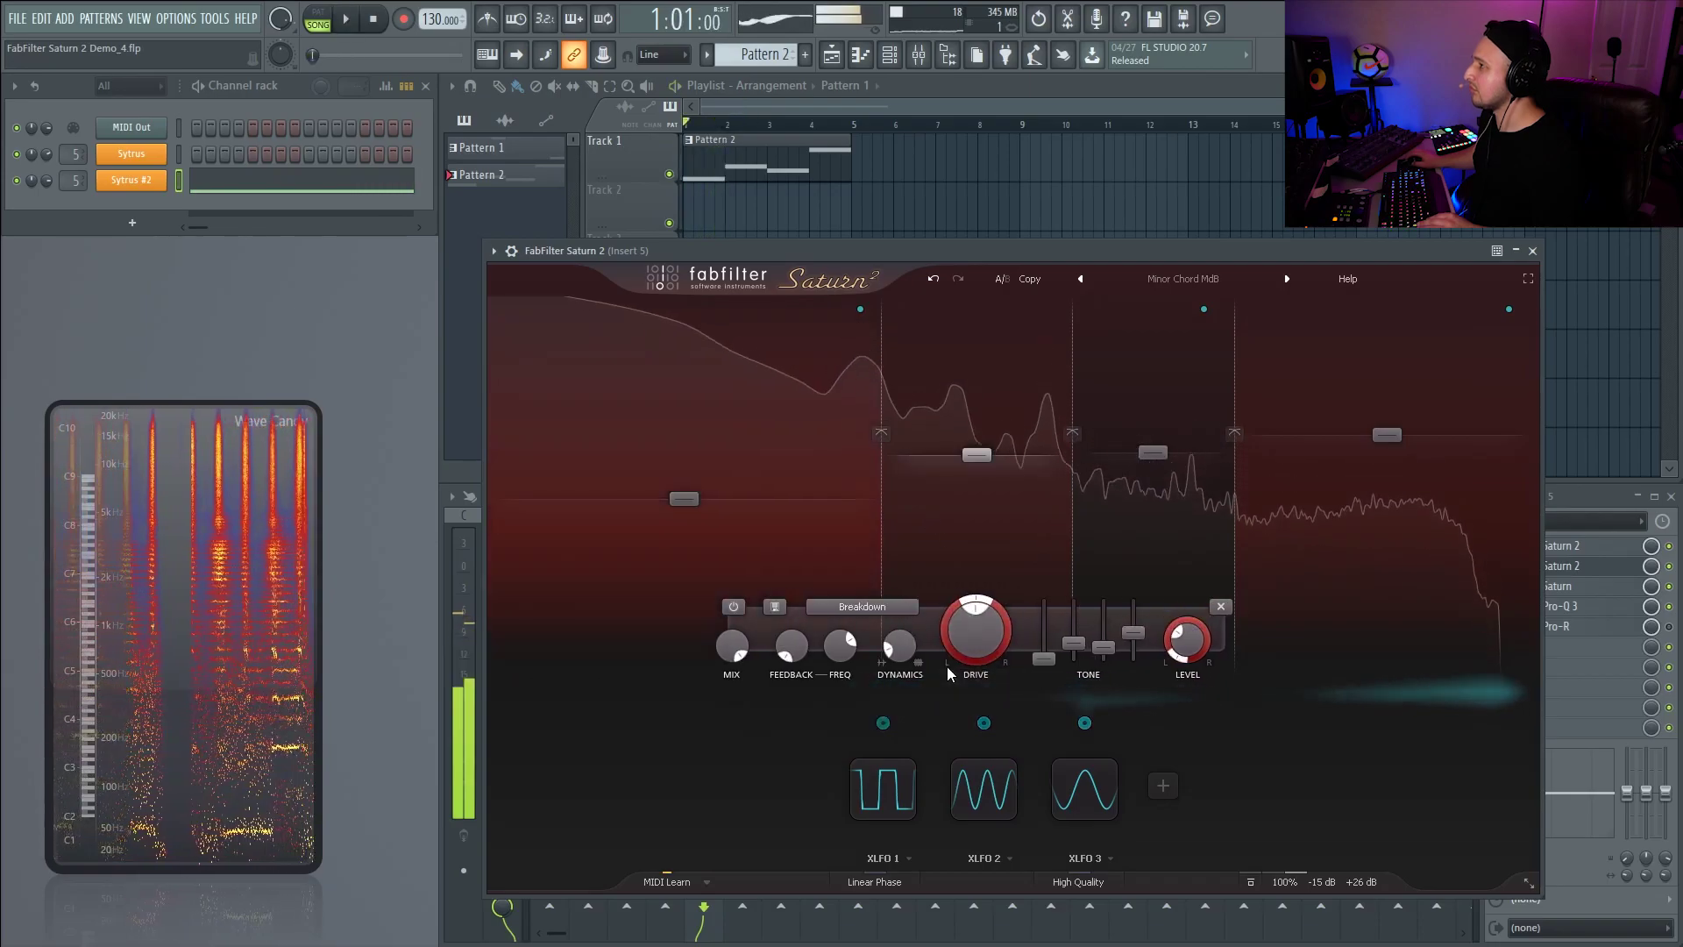
pyautogui.moveTo(976, 618); pyautogui.dragTo(992, 593)
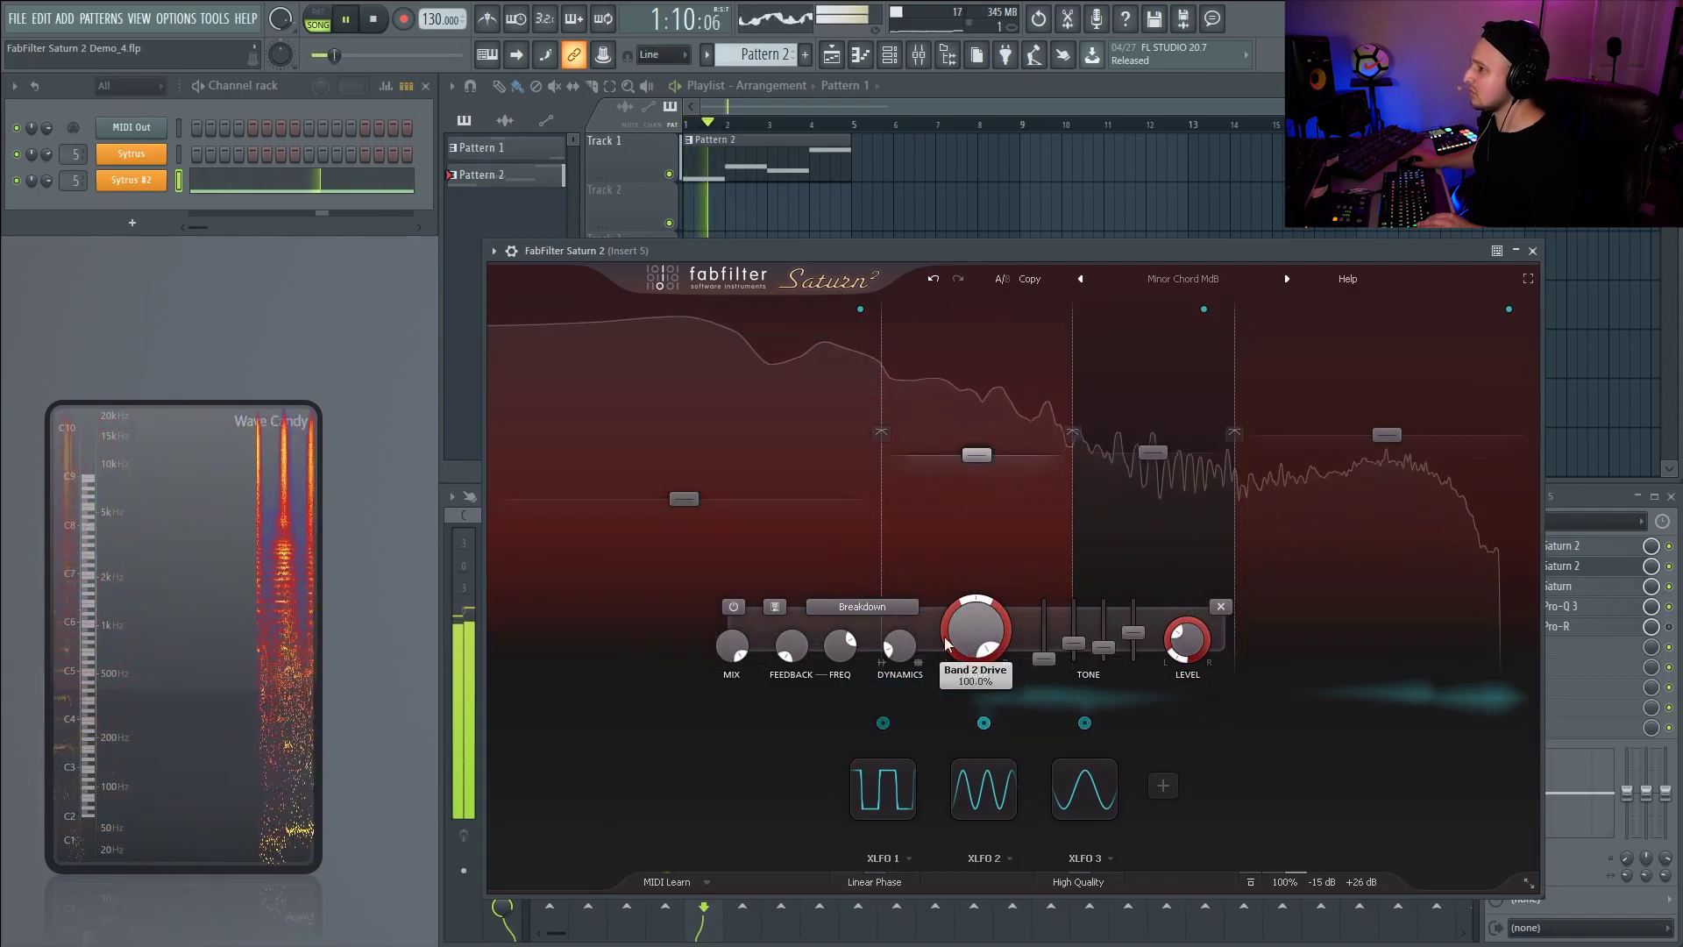
pyautogui.moveTo(975, 624); pyautogui.dragTo(968, 781)
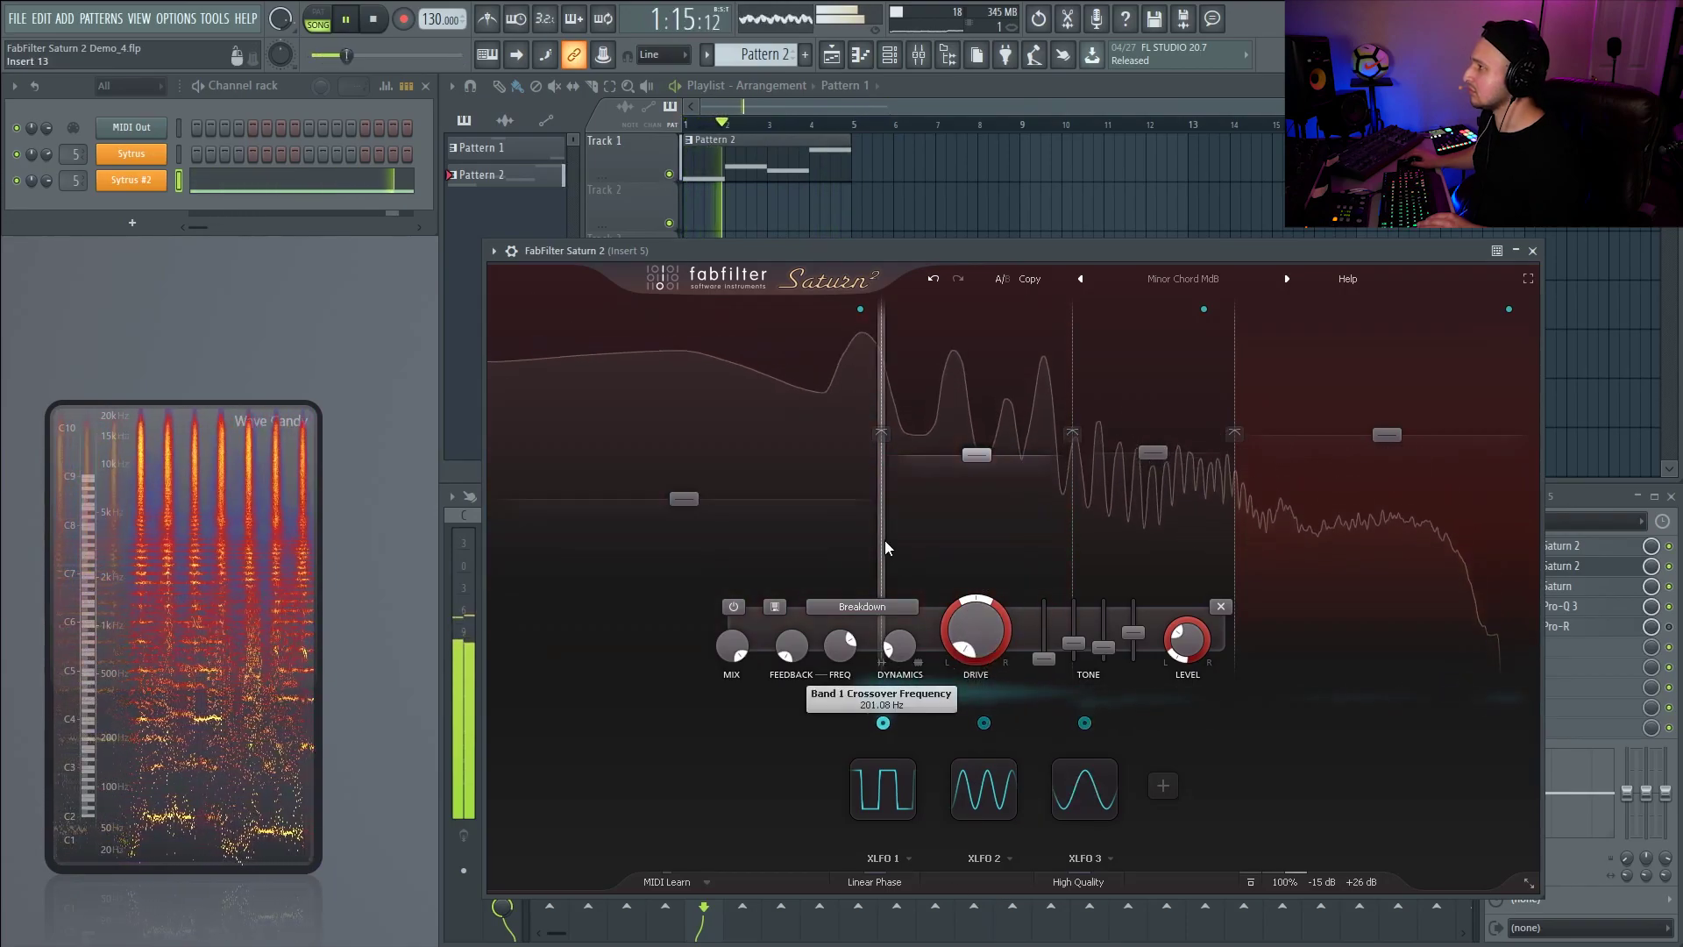
pyautogui.press('space')
# - Solo band 4 and set the band 3 crossover to about 2812 Hz while playing the pattern
pyautogui.click(1253, 305)
pyautogui.moveTo(1185, 251); pyautogui.dragTo(1124, 190)
pyautogui.press('space')
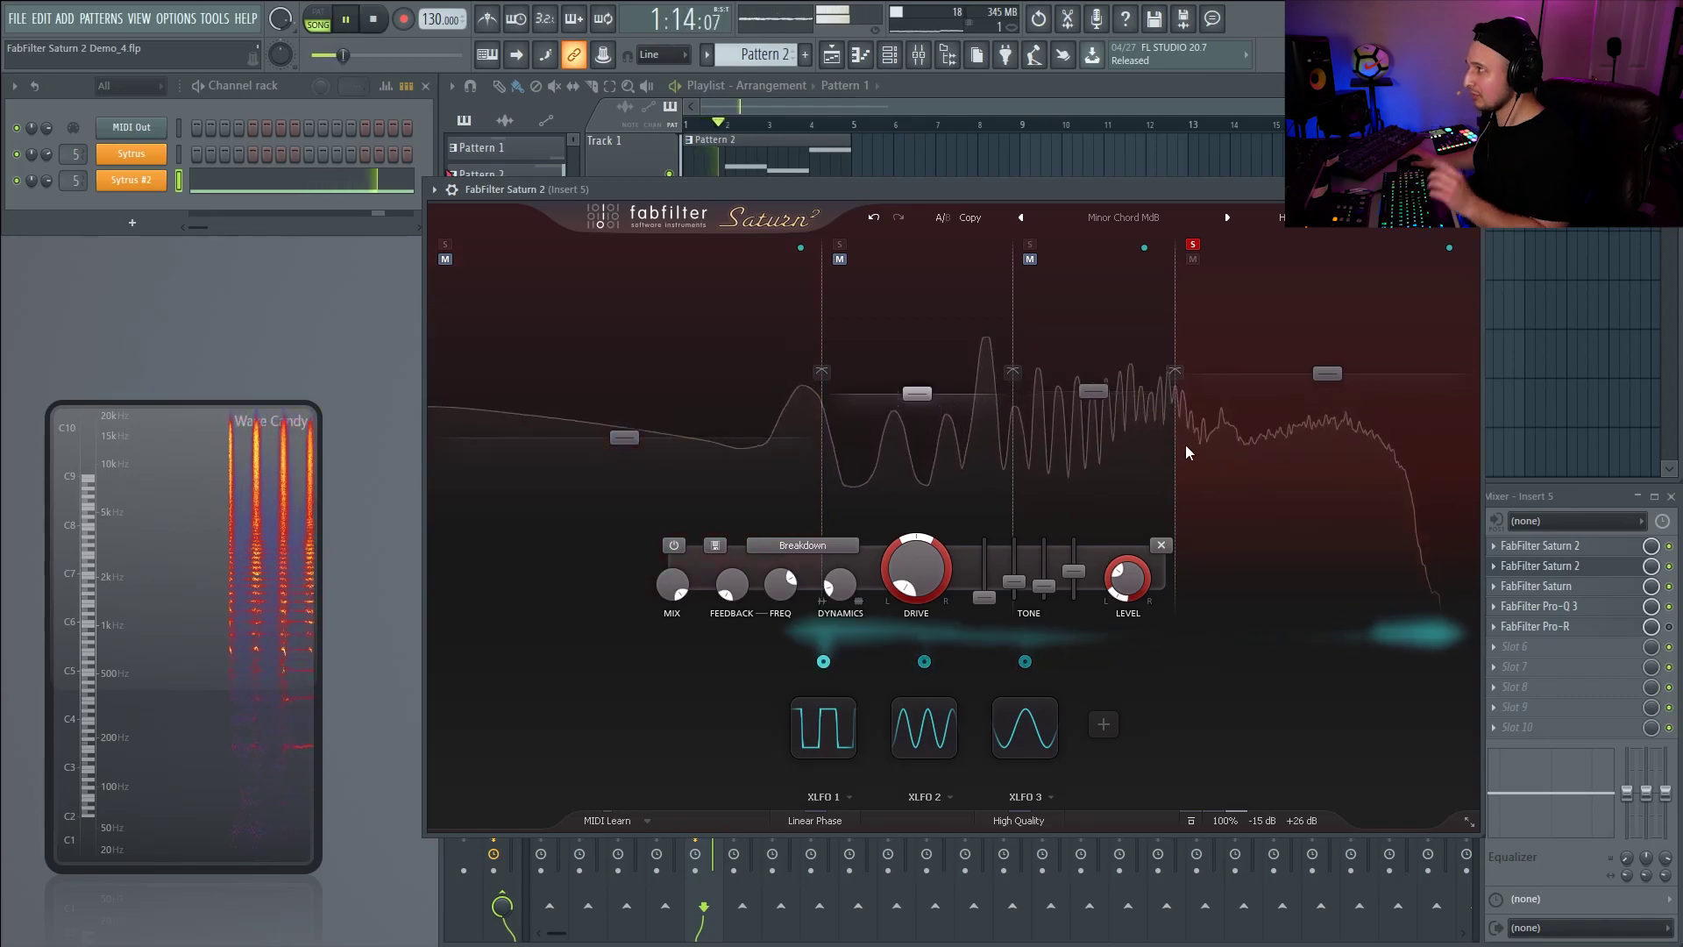
pyautogui.moveTo(1176, 444); pyautogui.dragTo(1170, 444)
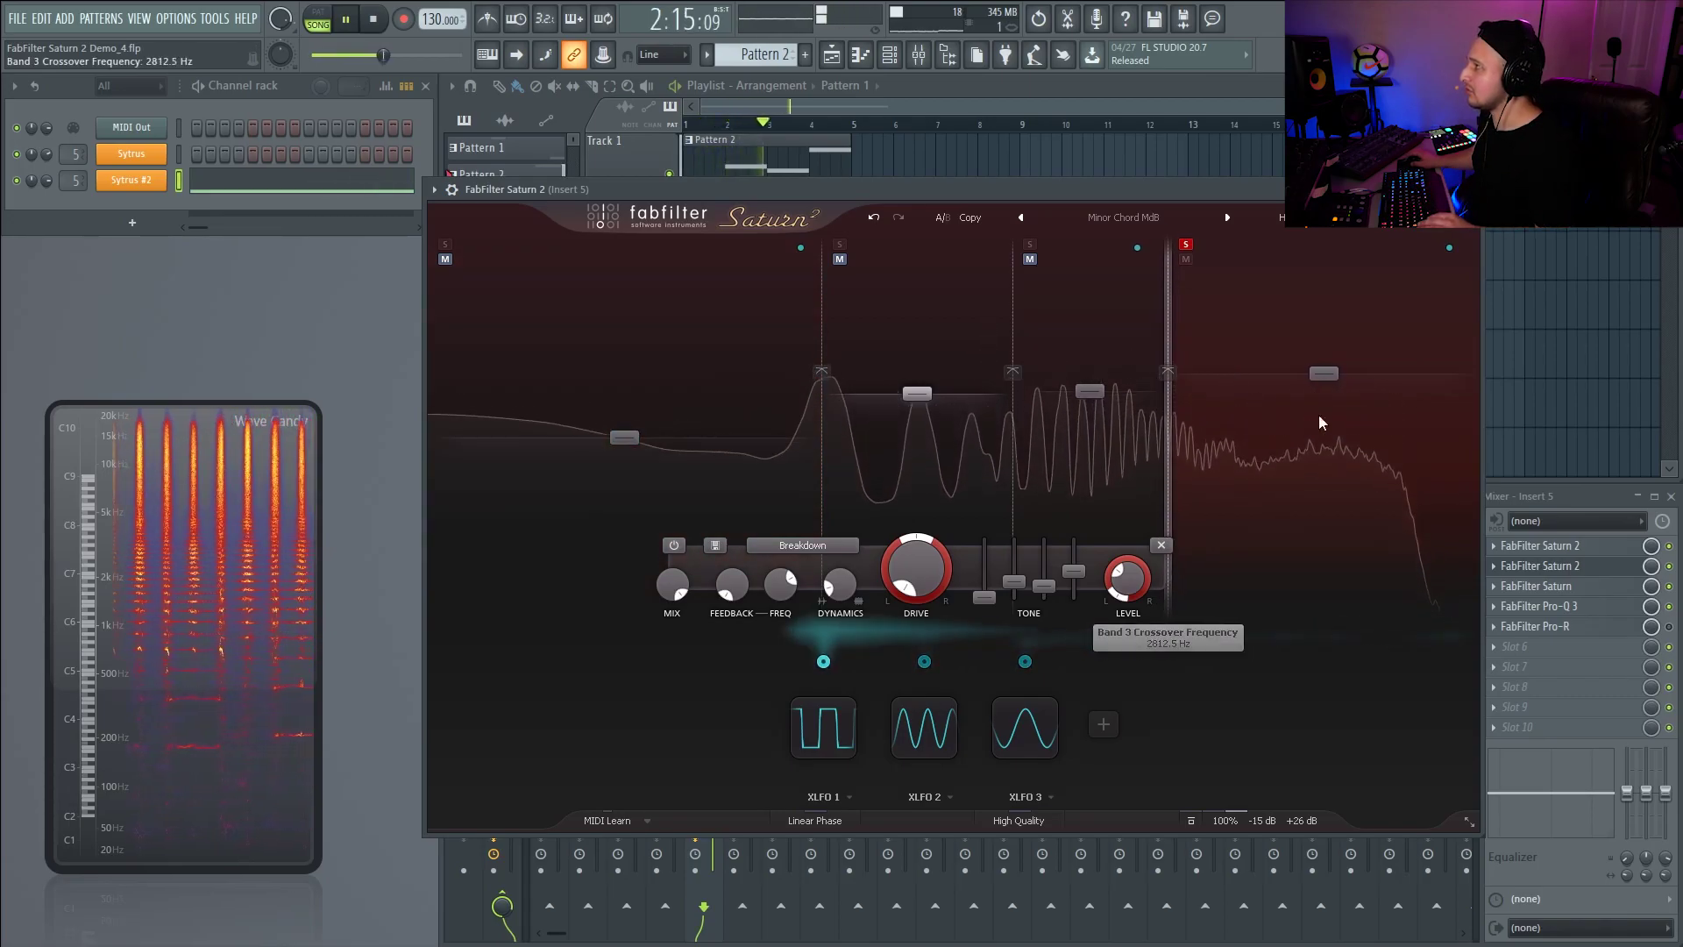
# - Stop playback, select band 4 and expand XLFO 2 to expose its modulation settings
pyautogui.click(1326, 373)
pyautogui.press('space')
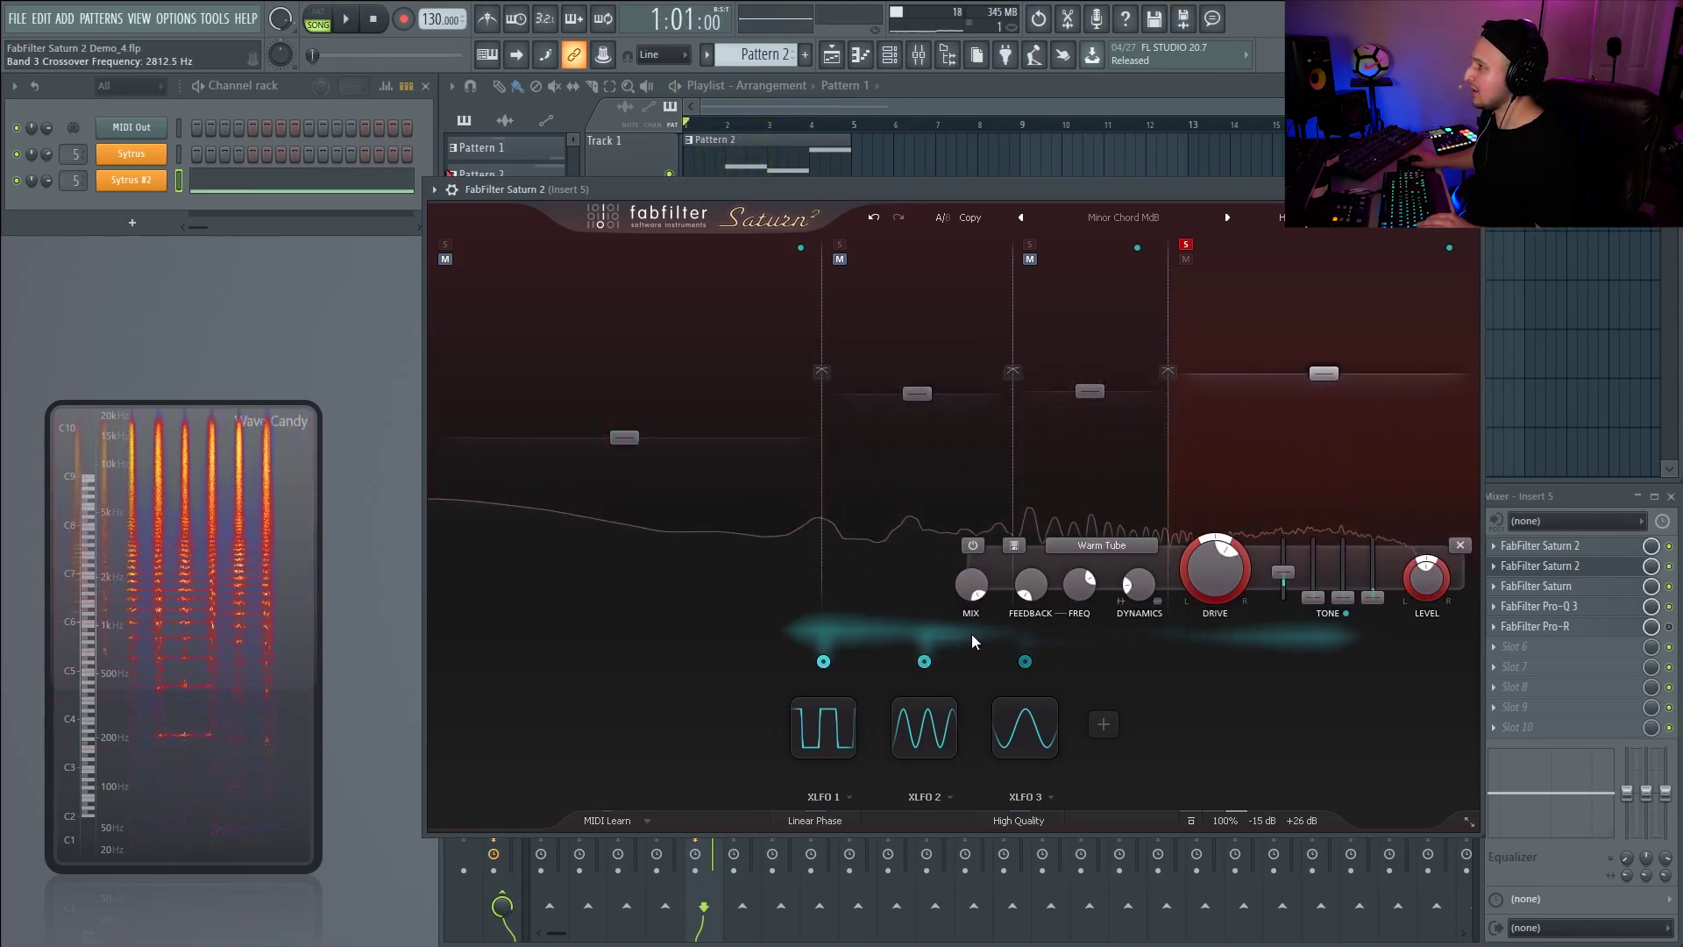
pyautogui.click(924, 728)
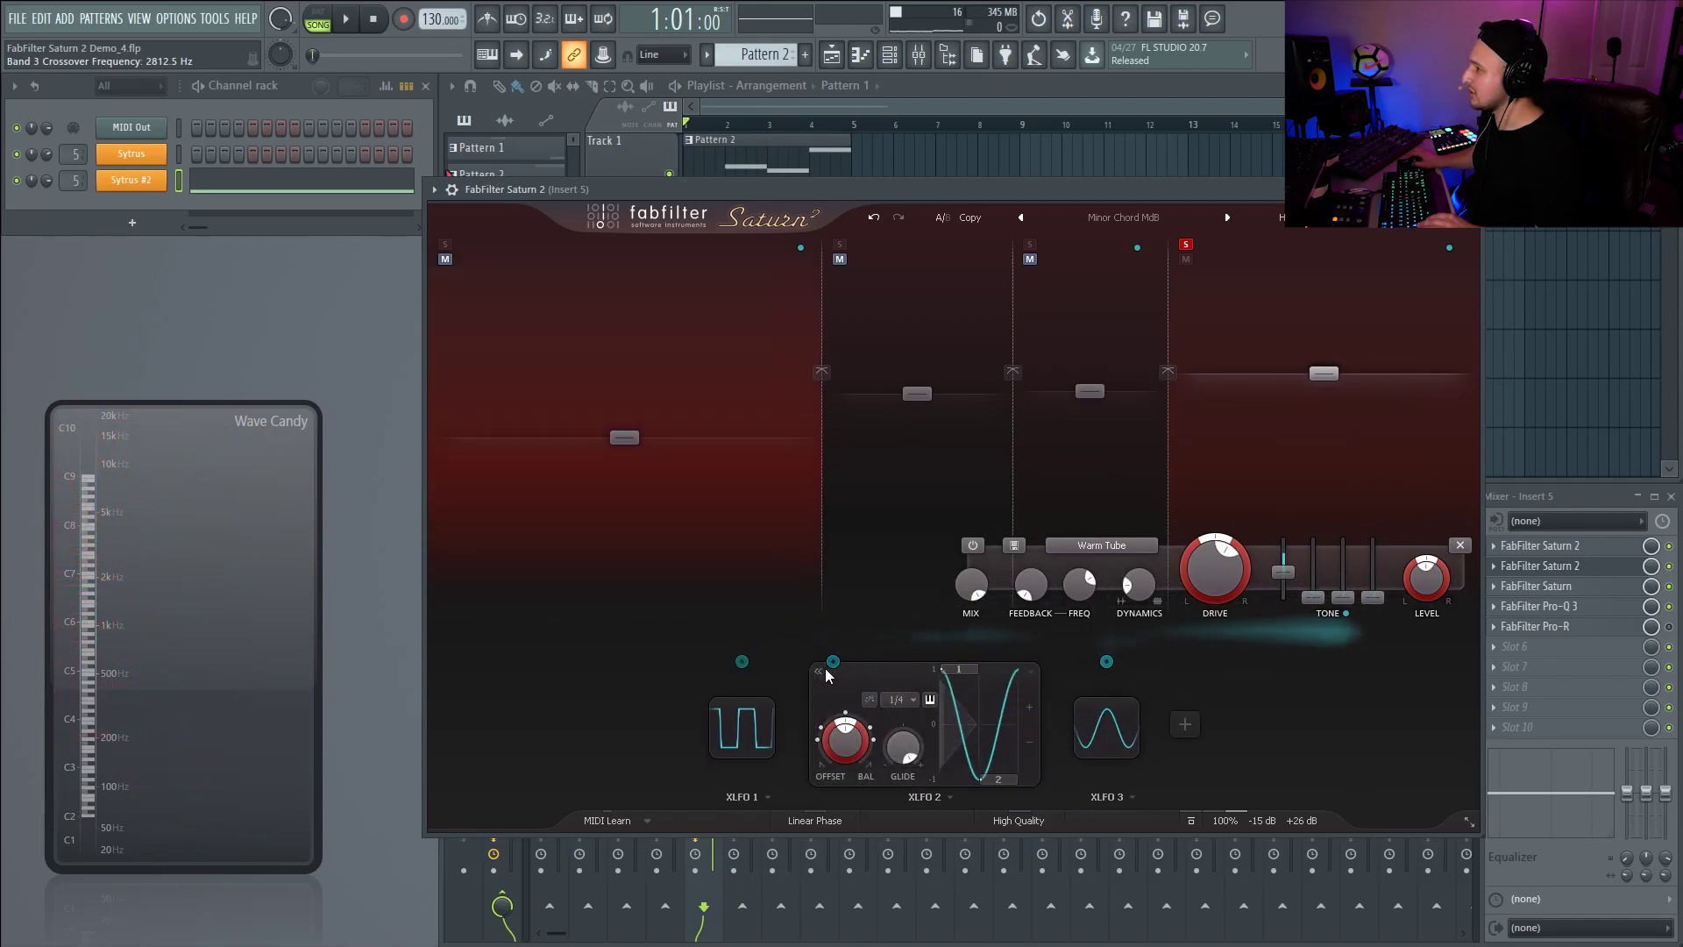
pyautogui.moveTo(833, 661); pyautogui.dragTo(1016, 588)
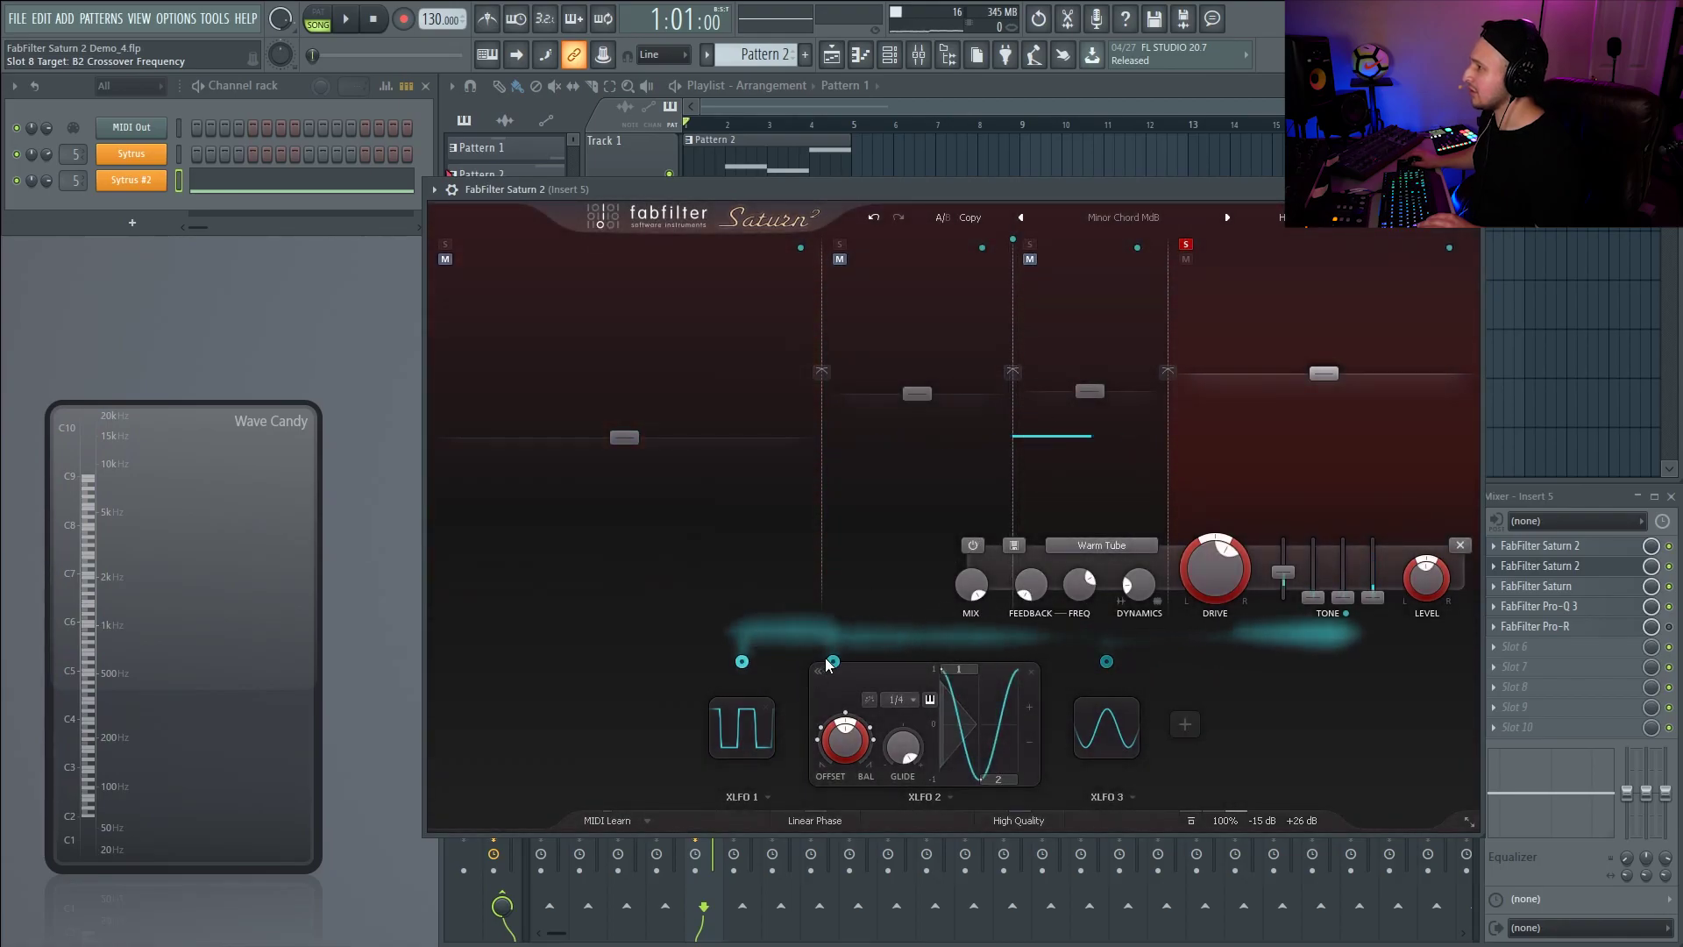
pyautogui.click(873, 220)
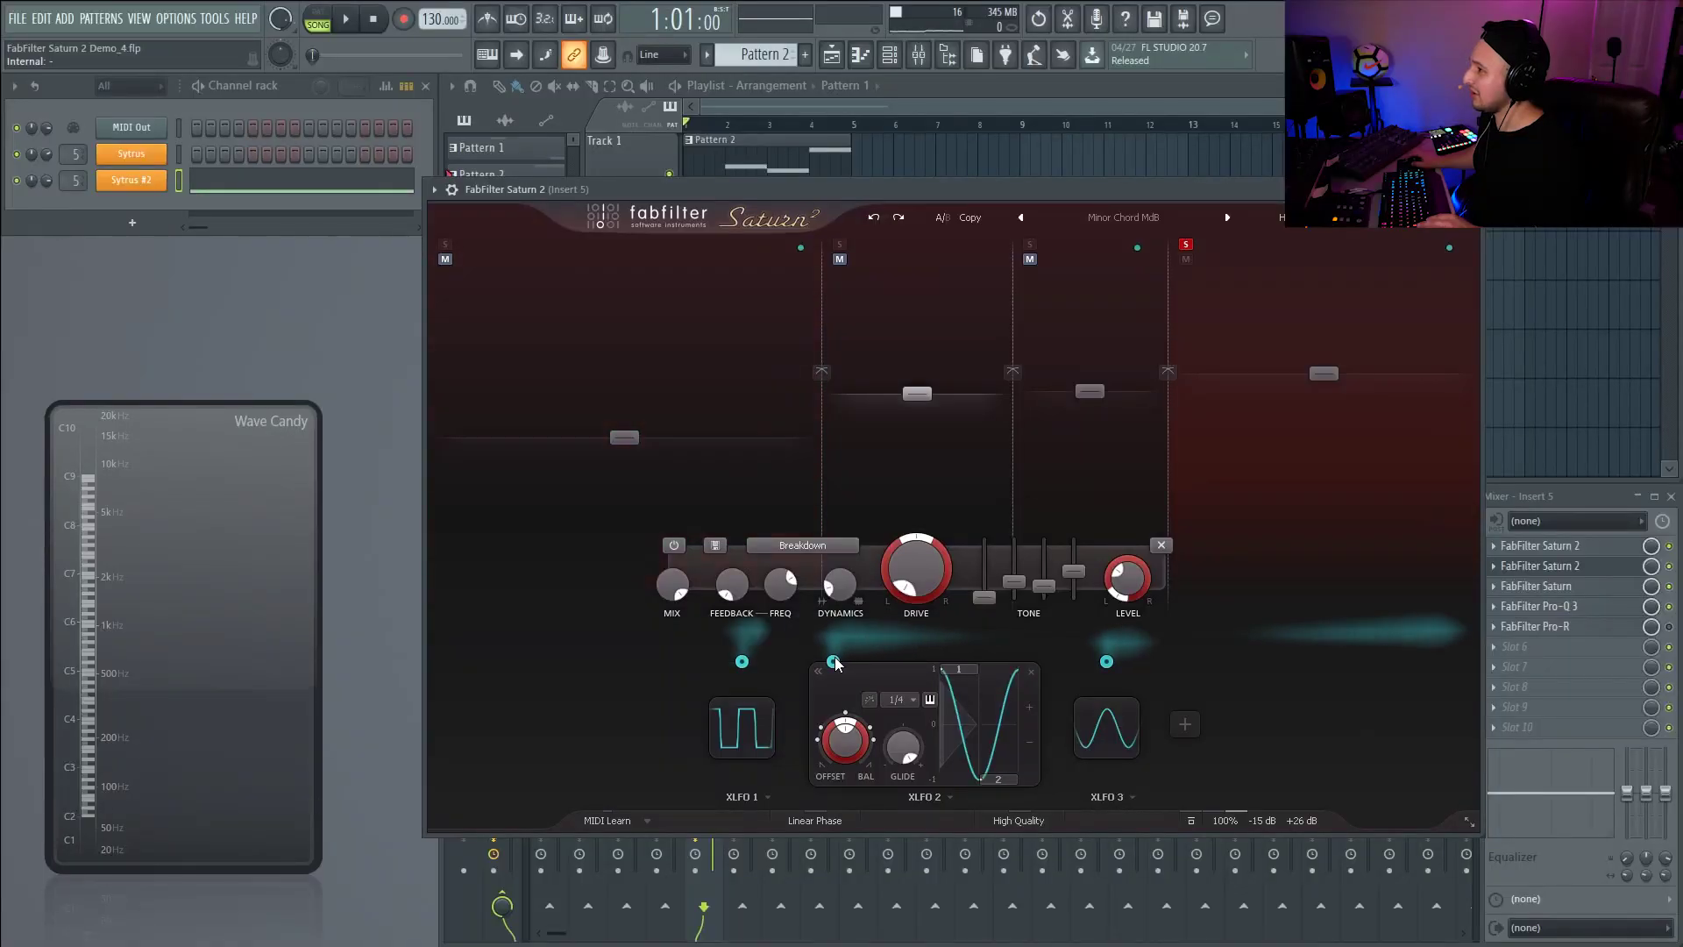
pyautogui.click(1222, 477)
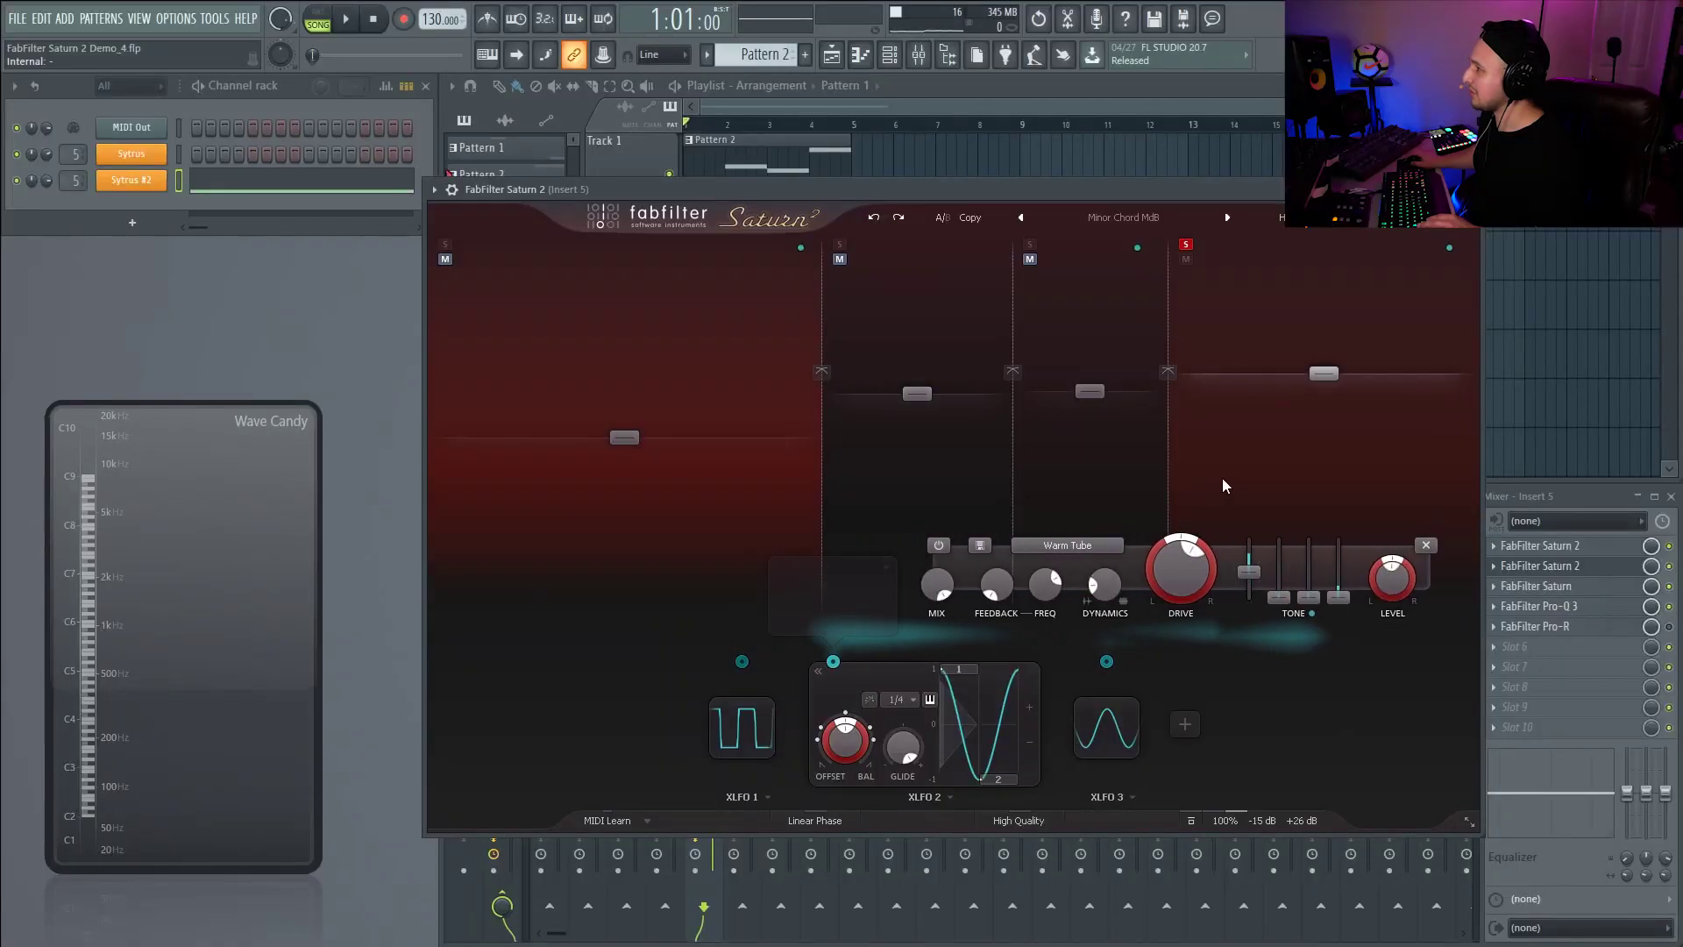
# - Modulate band 4's feedback amount with XLFO 2 at a level of 0.160, with the feedback at about 5.1%, and play the pattern
pyautogui.moveTo(833, 663); pyautogui.dragTo(1031, 584)
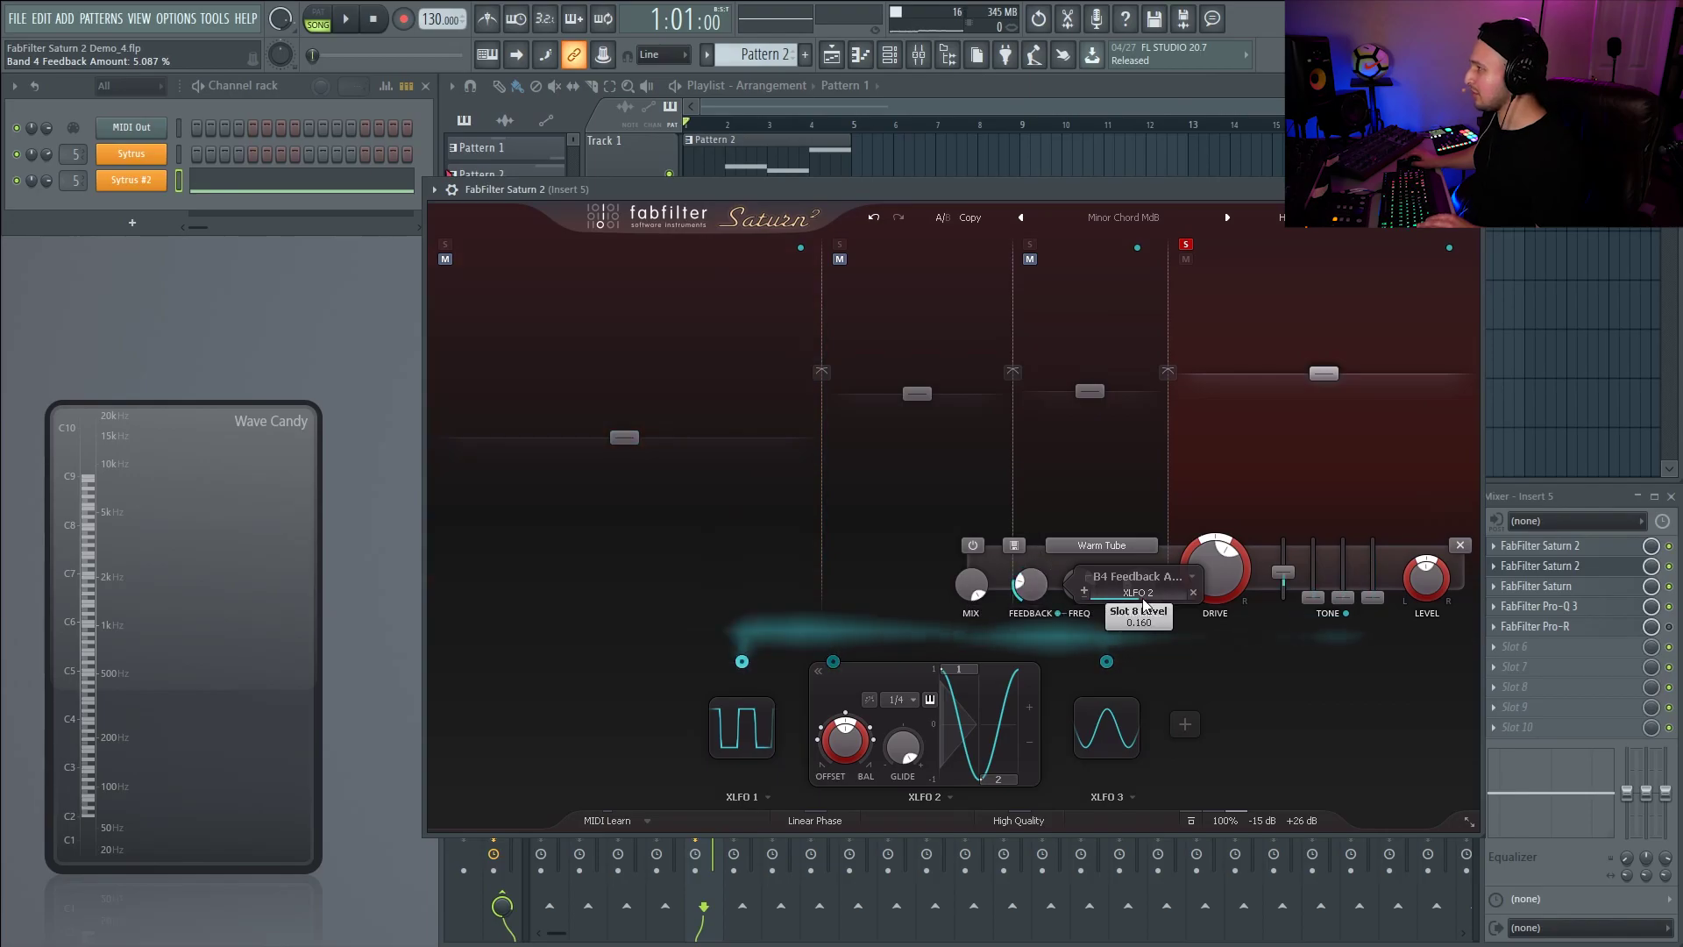
pyautogui.press('space')
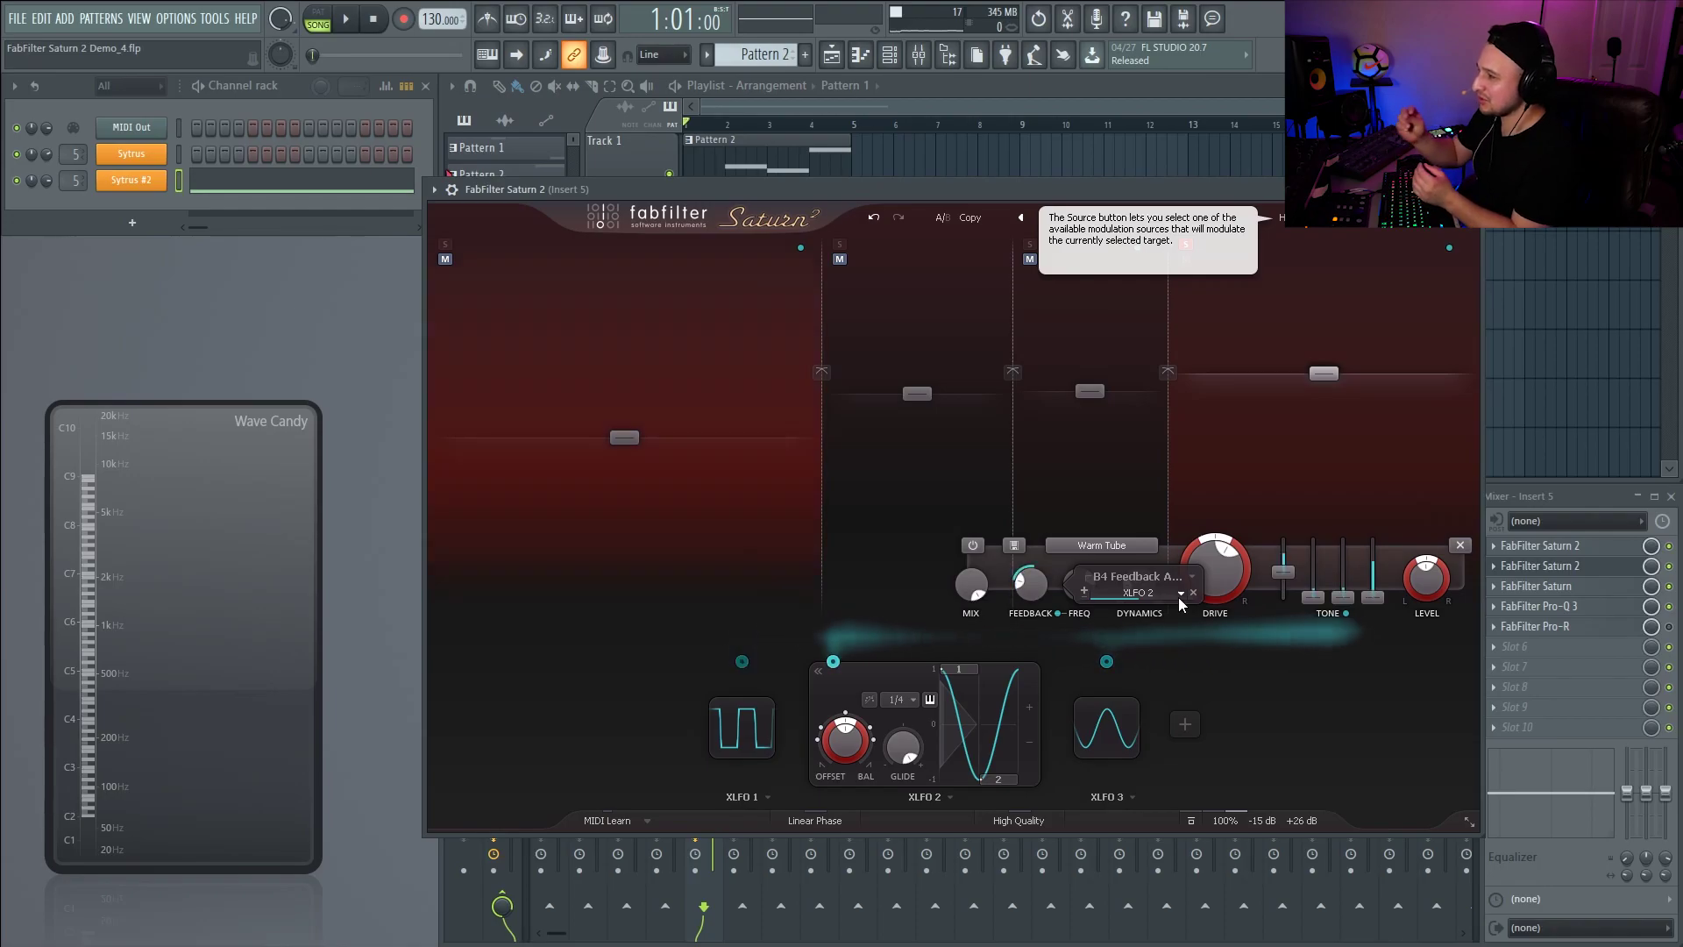
pyautogui.press('space')
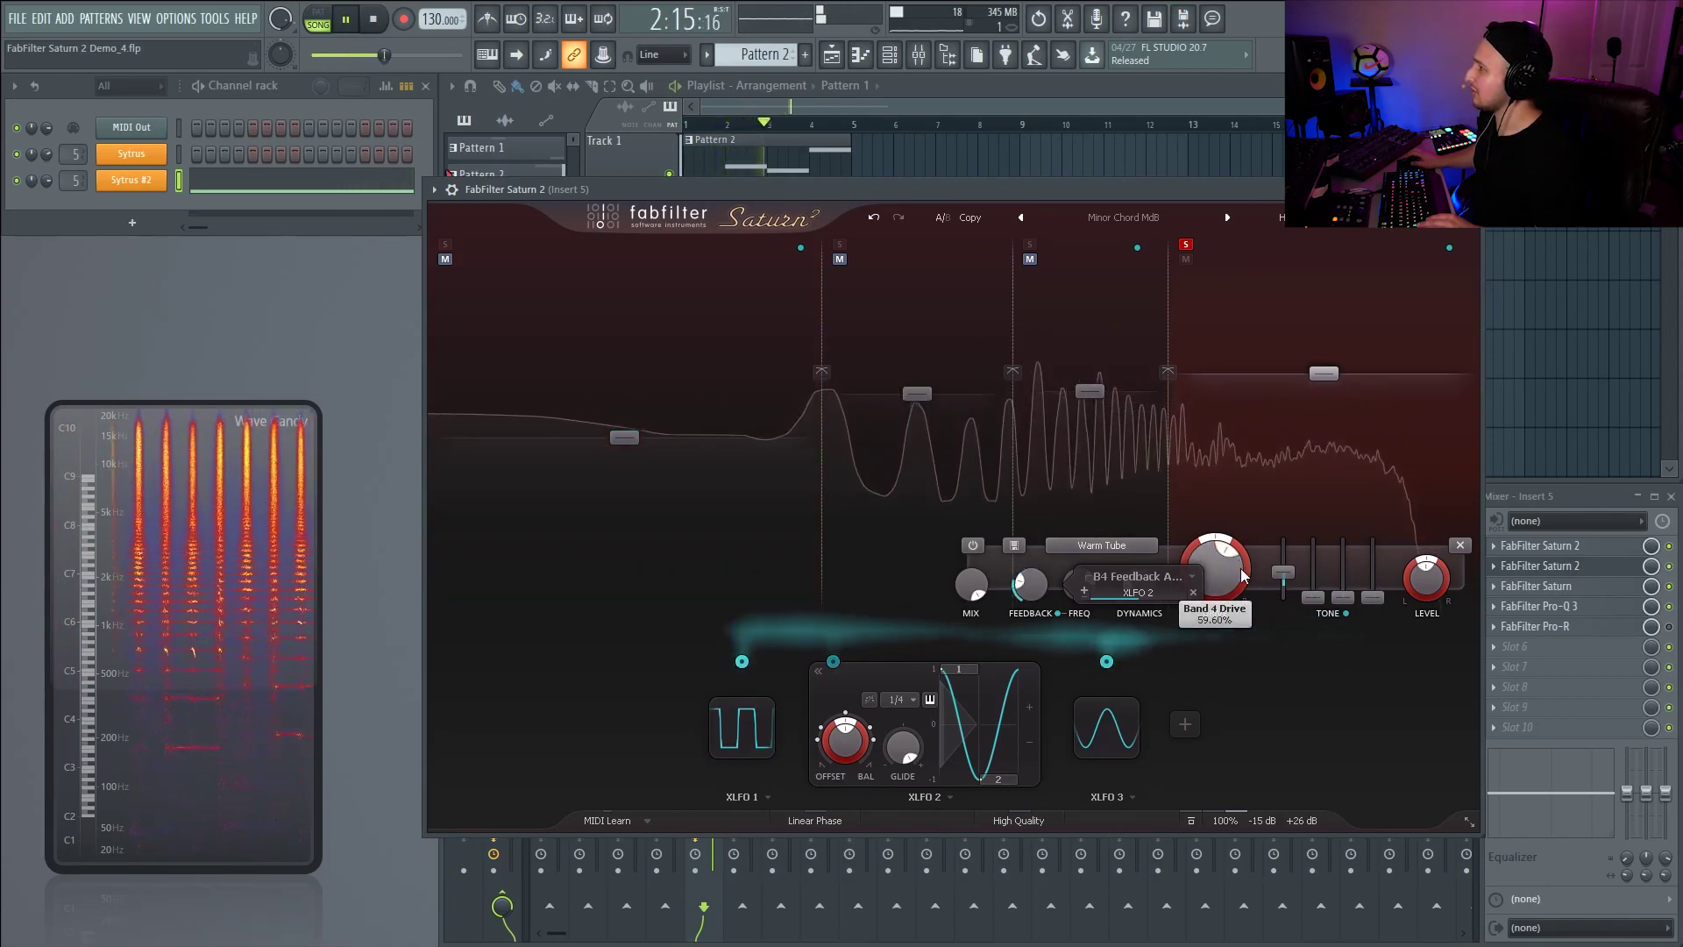
pyautogui.press('space')
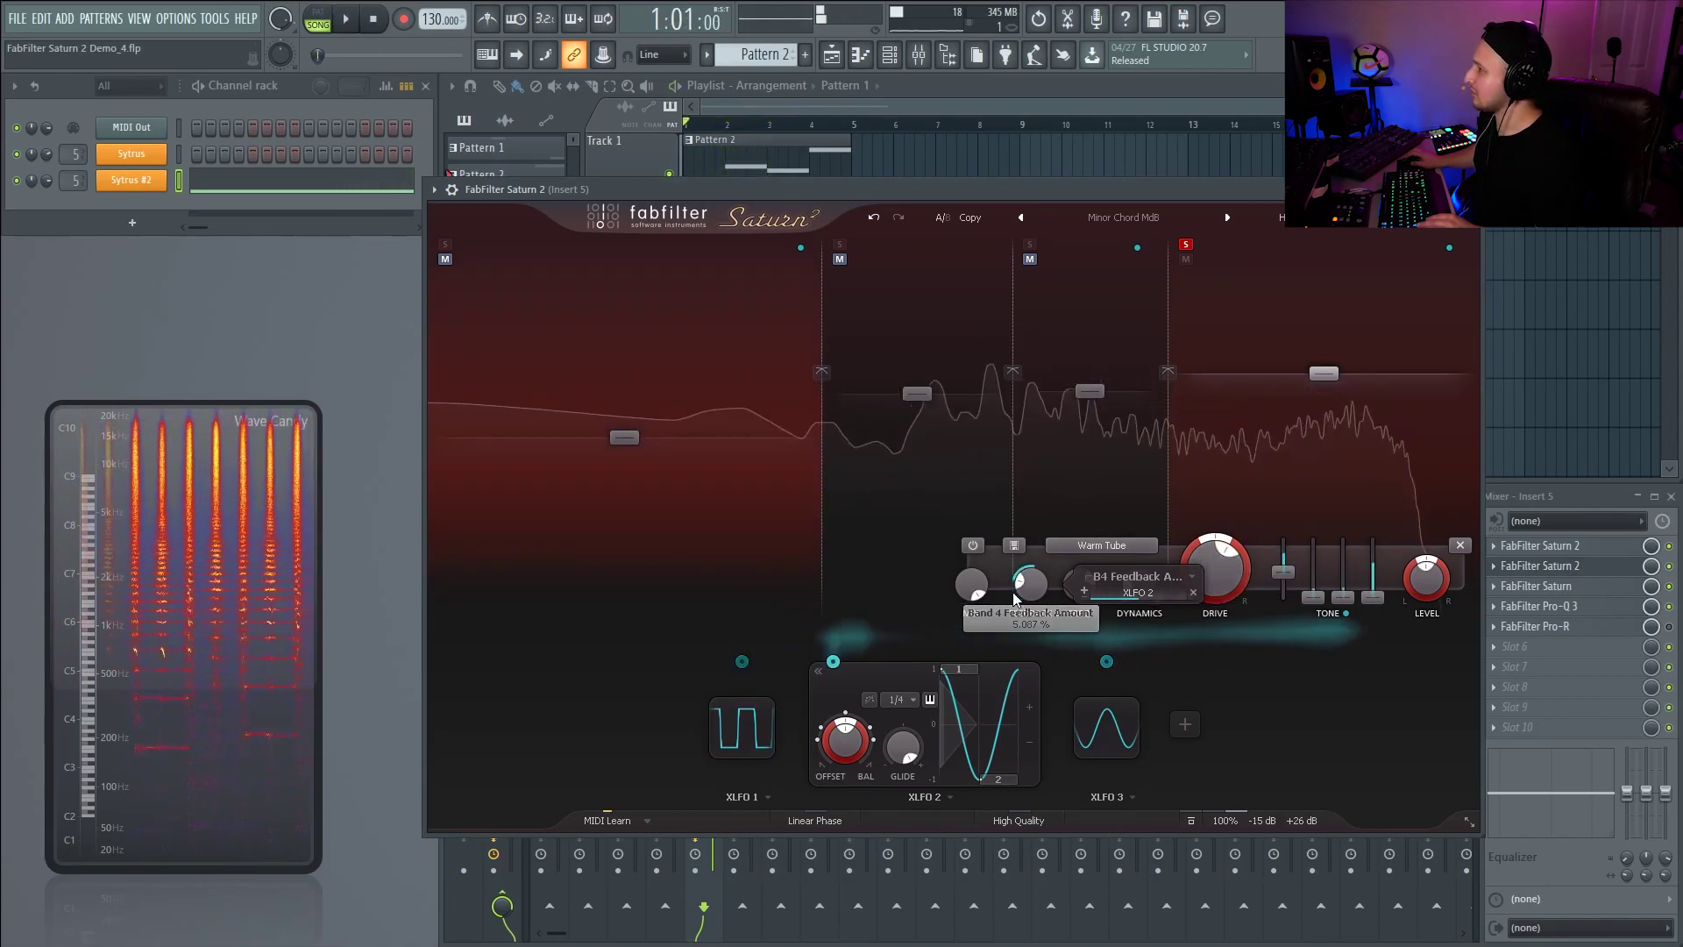
# - Assign XLFO 2 to band 4's feedback frequency and check the setup against the reference Saturn 2 in the first effect slot
pyautogui.moveTo(827, 664); pyautogui.dragTo(1044, 675)
pyautogui.moveTo(1086, 593); pyautogui.dragTo(1086, 592)
pyautogui.click(1568, 546)
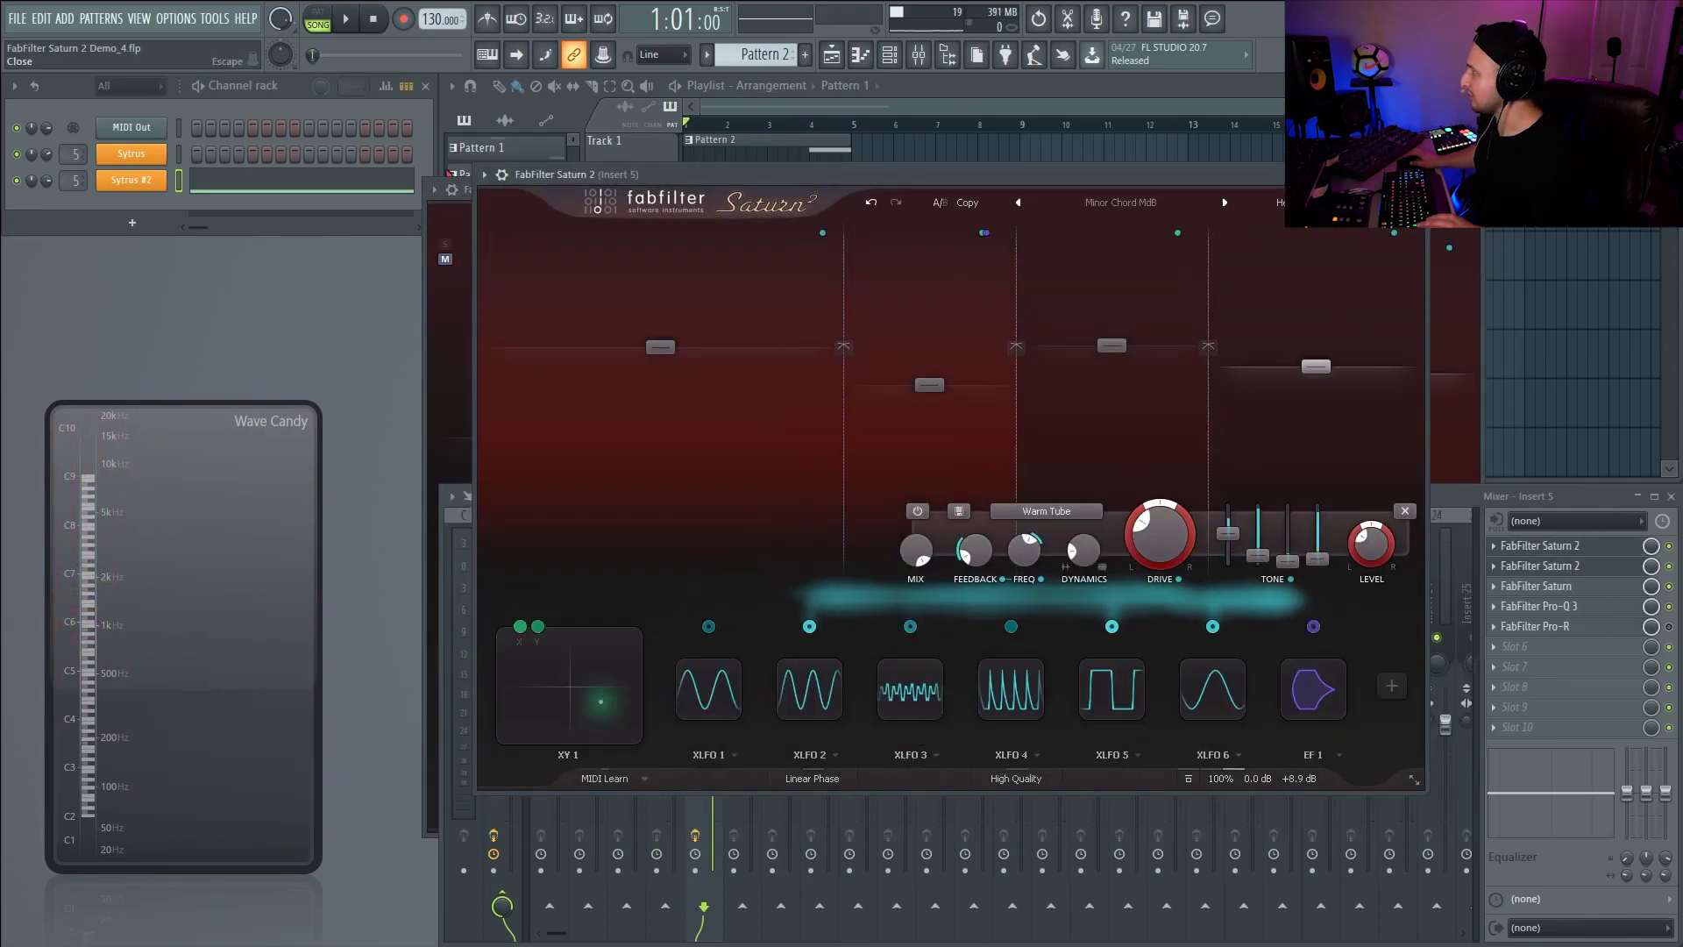
pyautogui.press('Escape')
pyautogui.click(1017, 187)
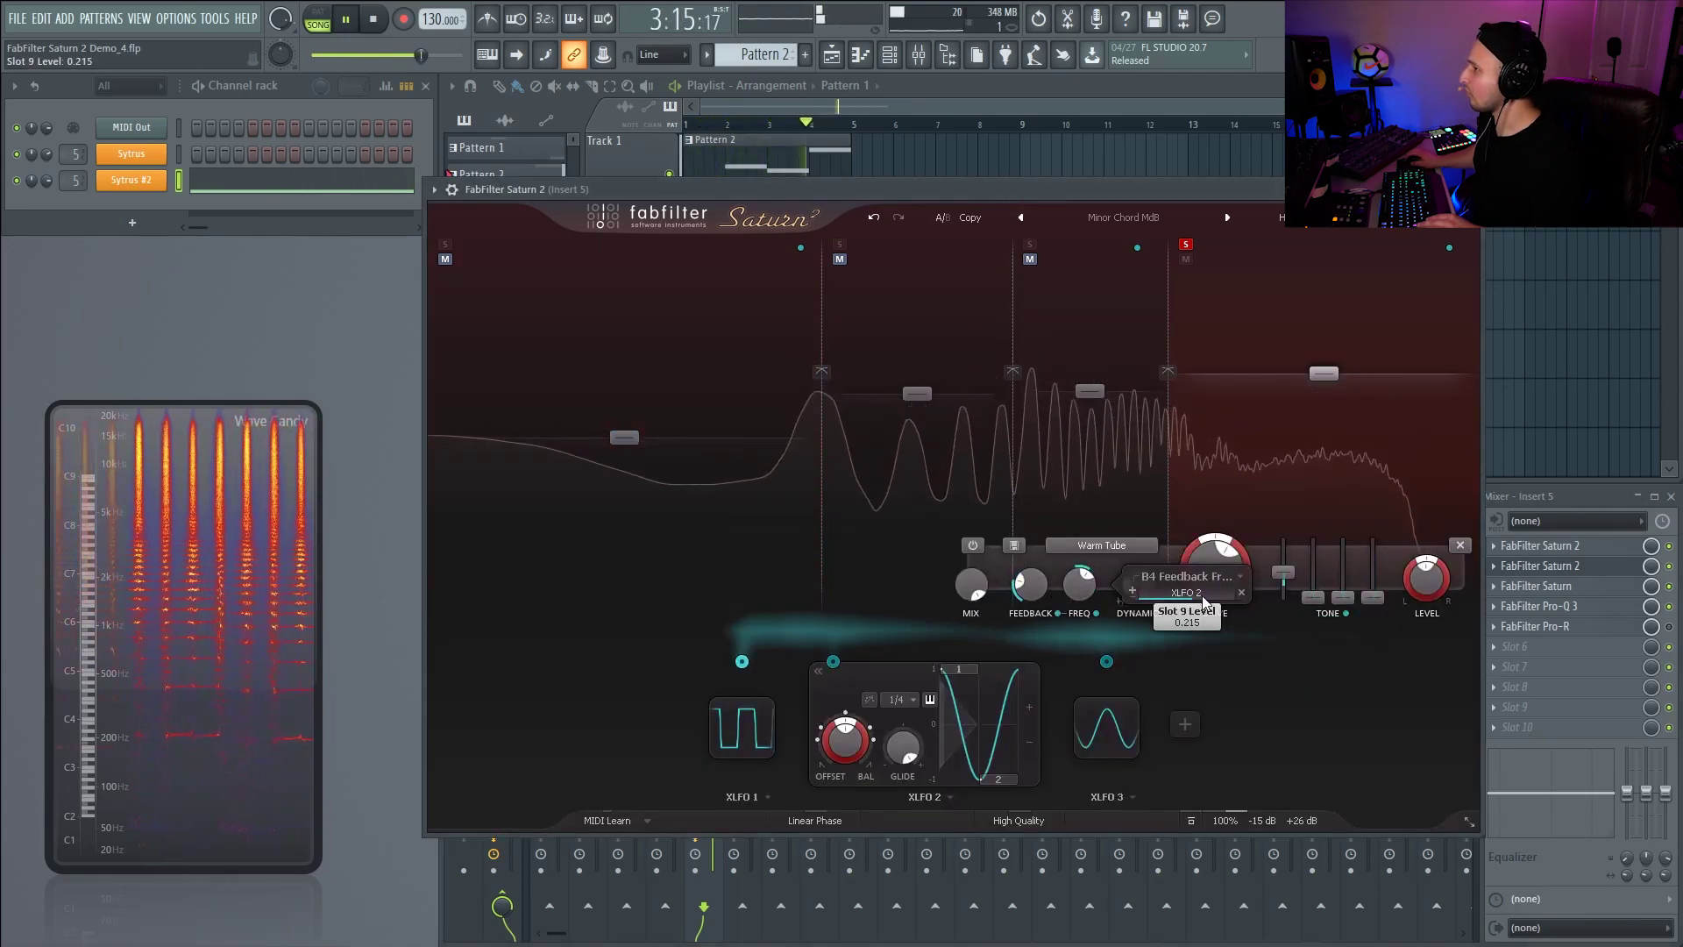
# - Fine-tune the feedback frequency modulation level around 0.215 and raise band 4's bass to about 5.6 dB while listening
pyautogui.moveTo(1202, 596); pyautogui.dragTo(1206, 595)
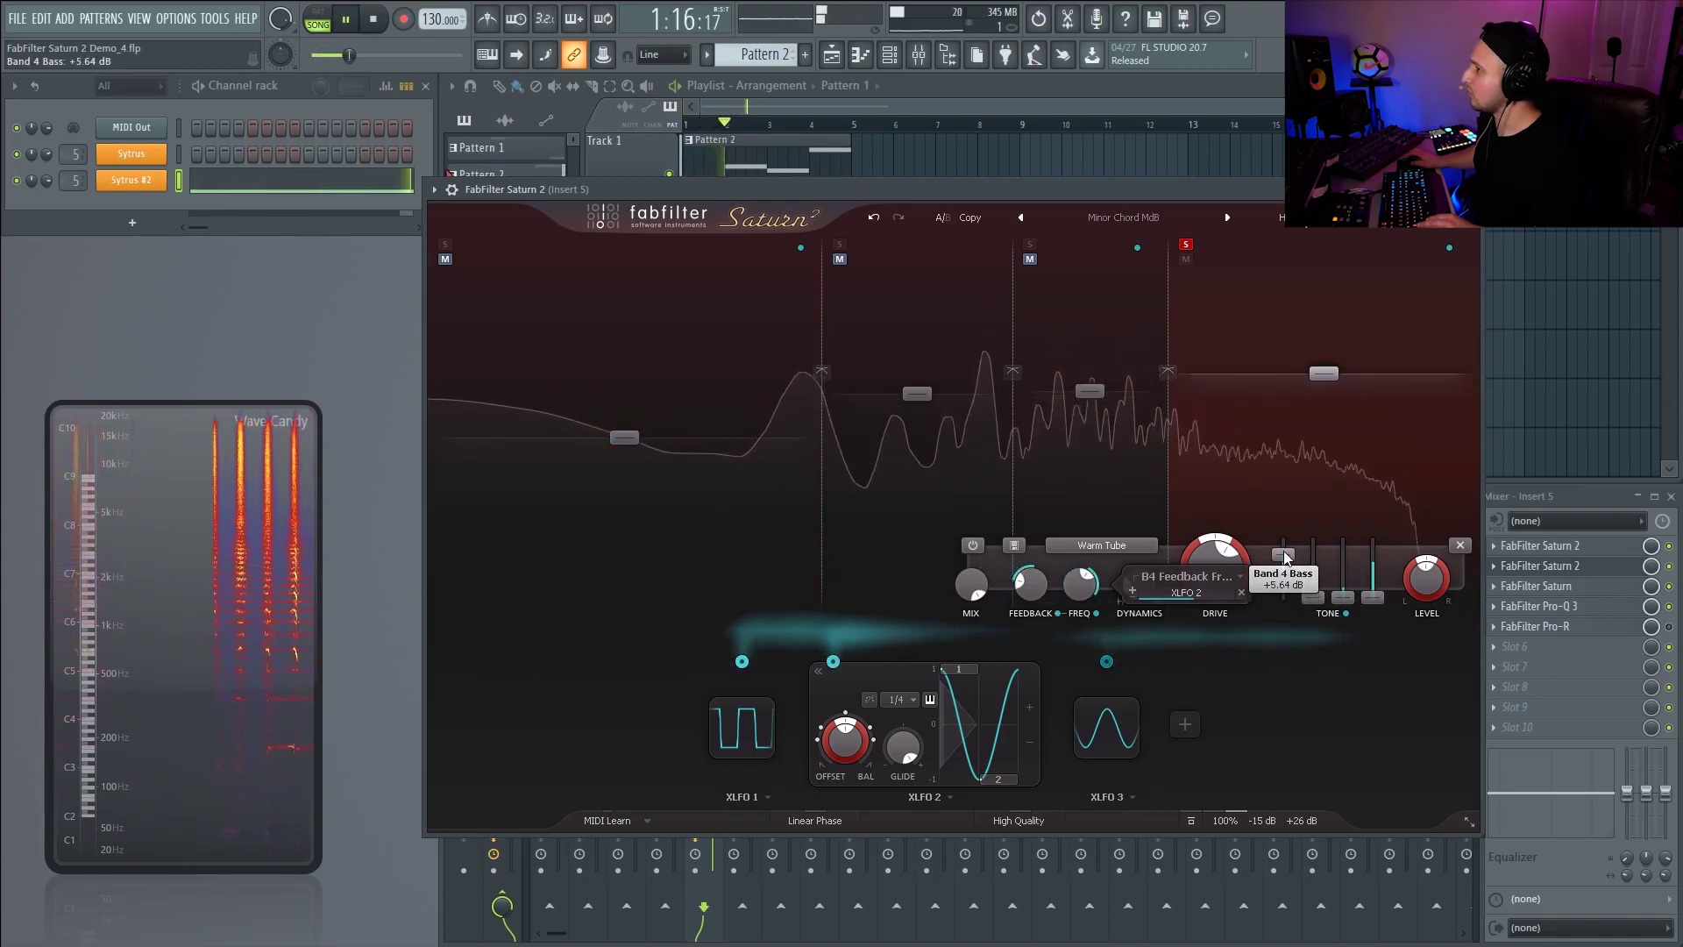
pyautogui.moveTo(1285, 556); pyautogui.dragTo(1282, 559)
pyautogui.press('space')
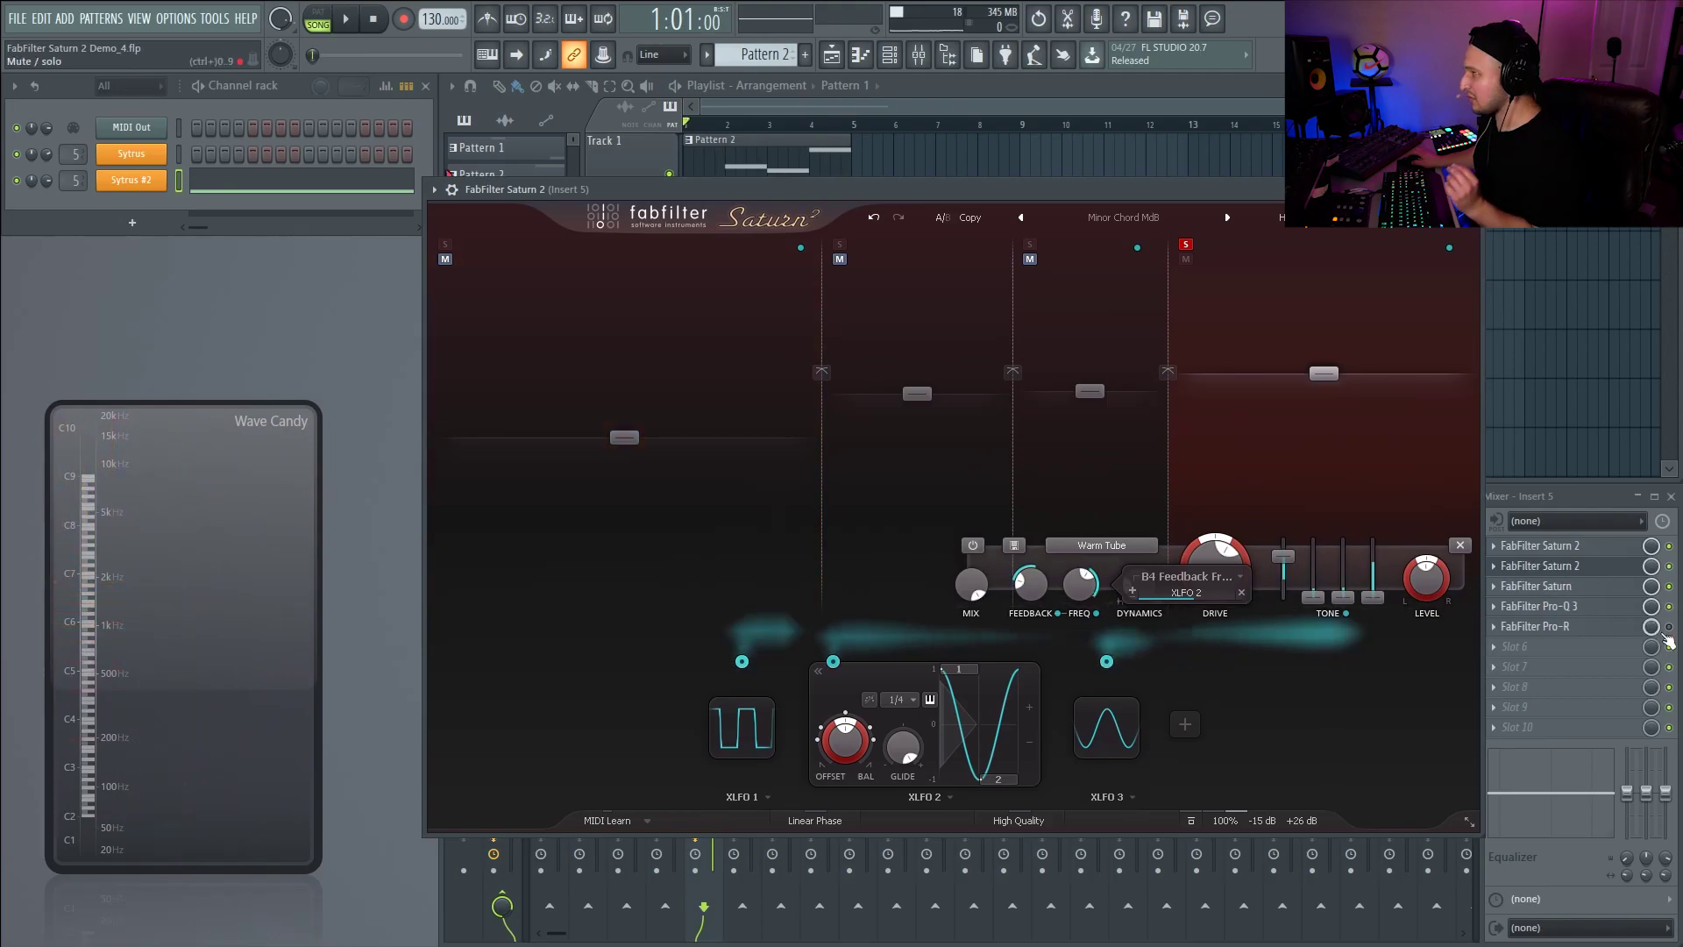
# - Open the Pro-Q 3 equalizer, examine its dynamic cuts while the pattern plays, and close it
pyautogui.click(1569, 608)
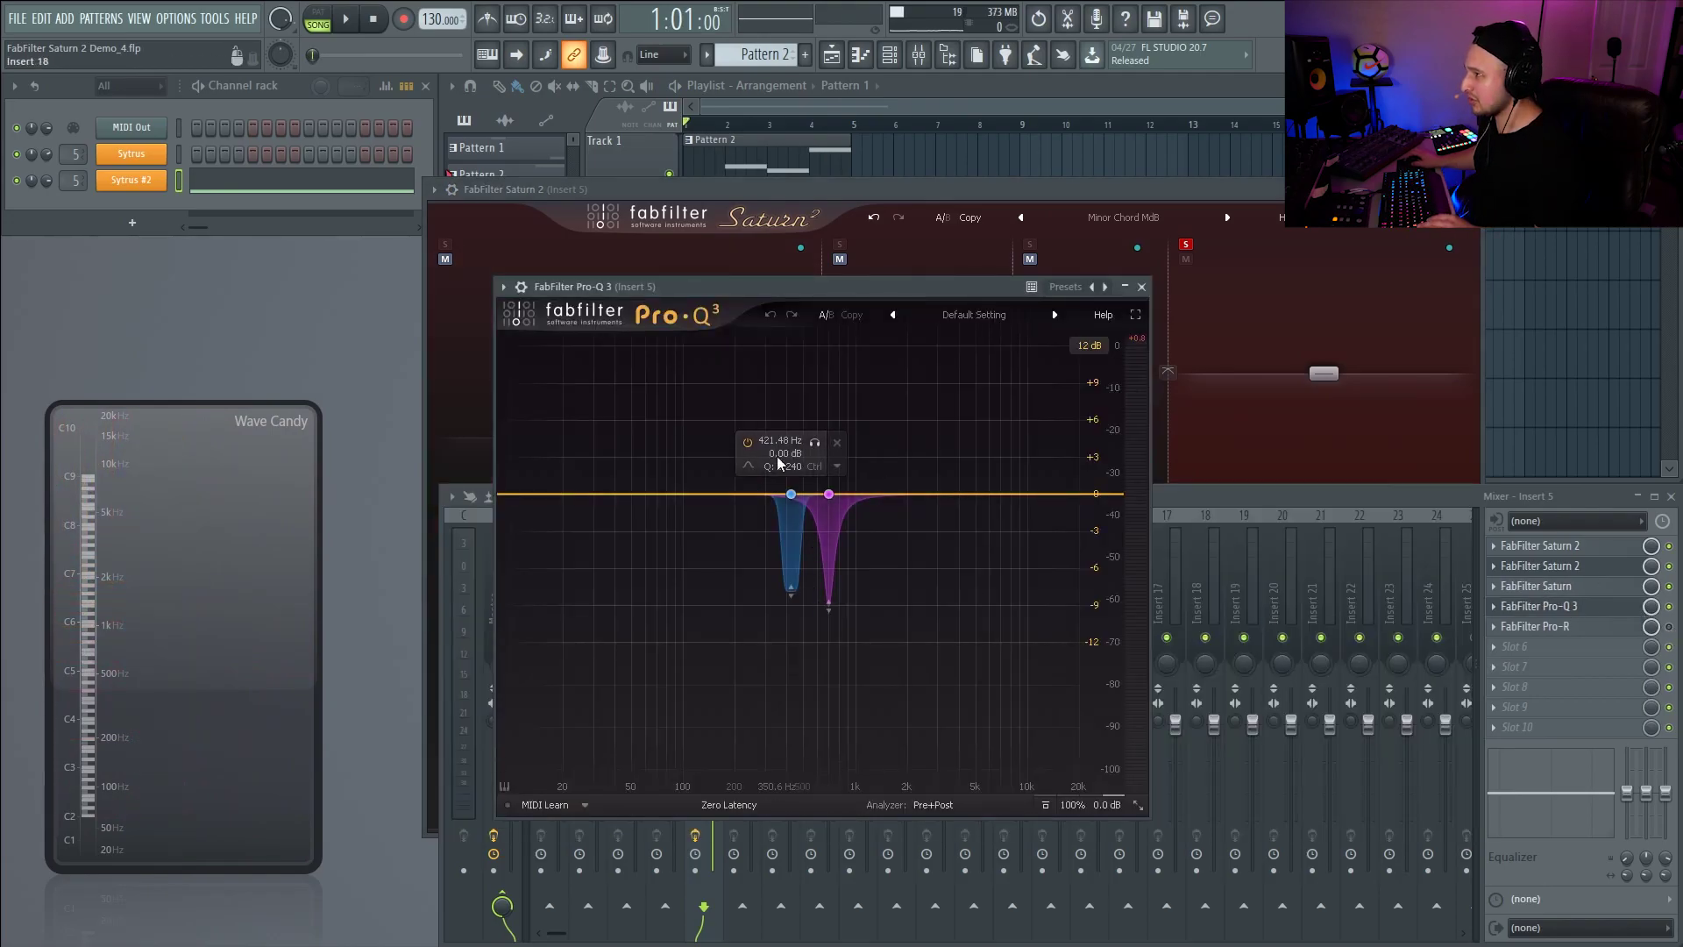
pyautogui.press('space')
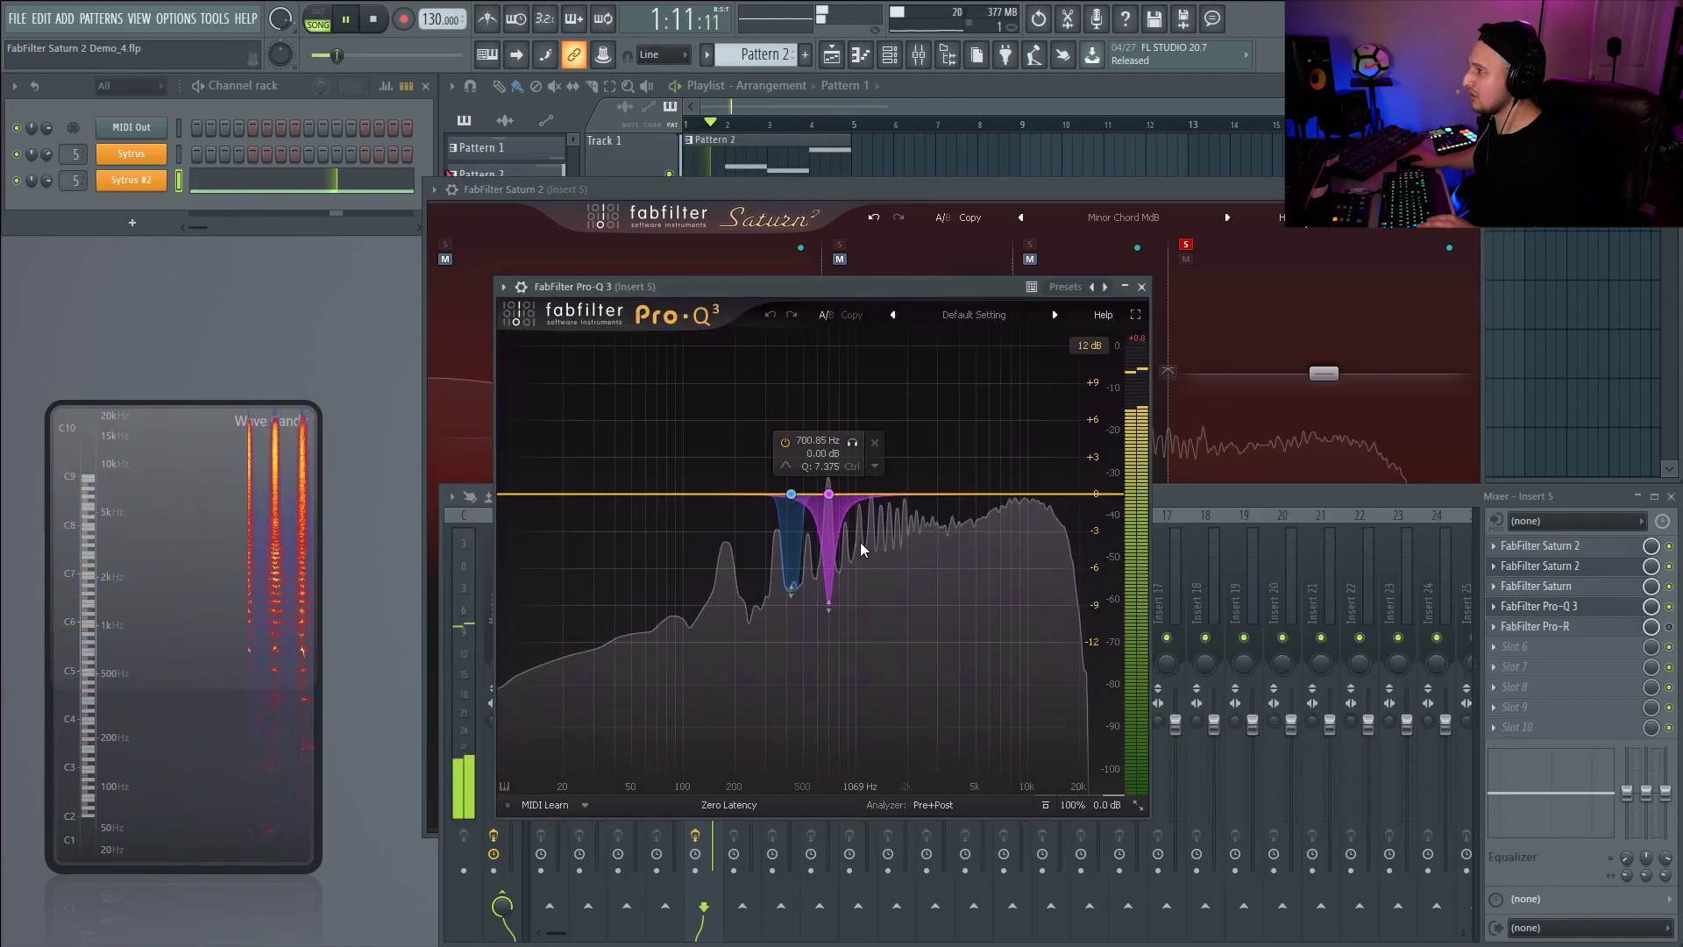
pyautogui.press('space')
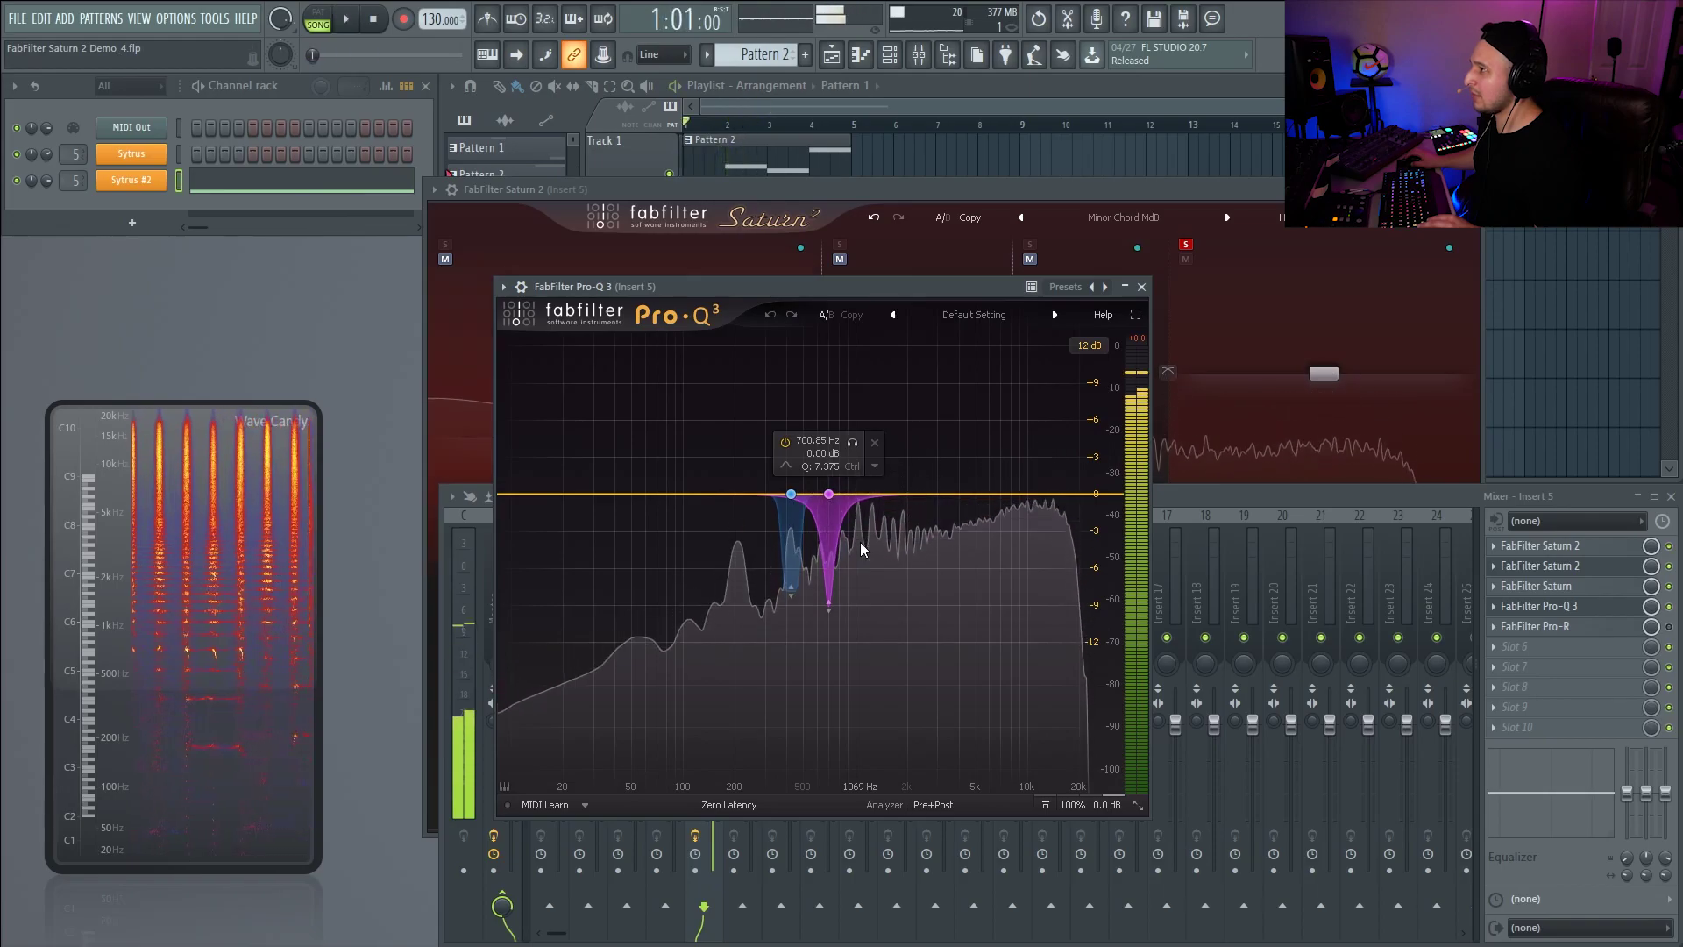
pyautogui.press('Escape')
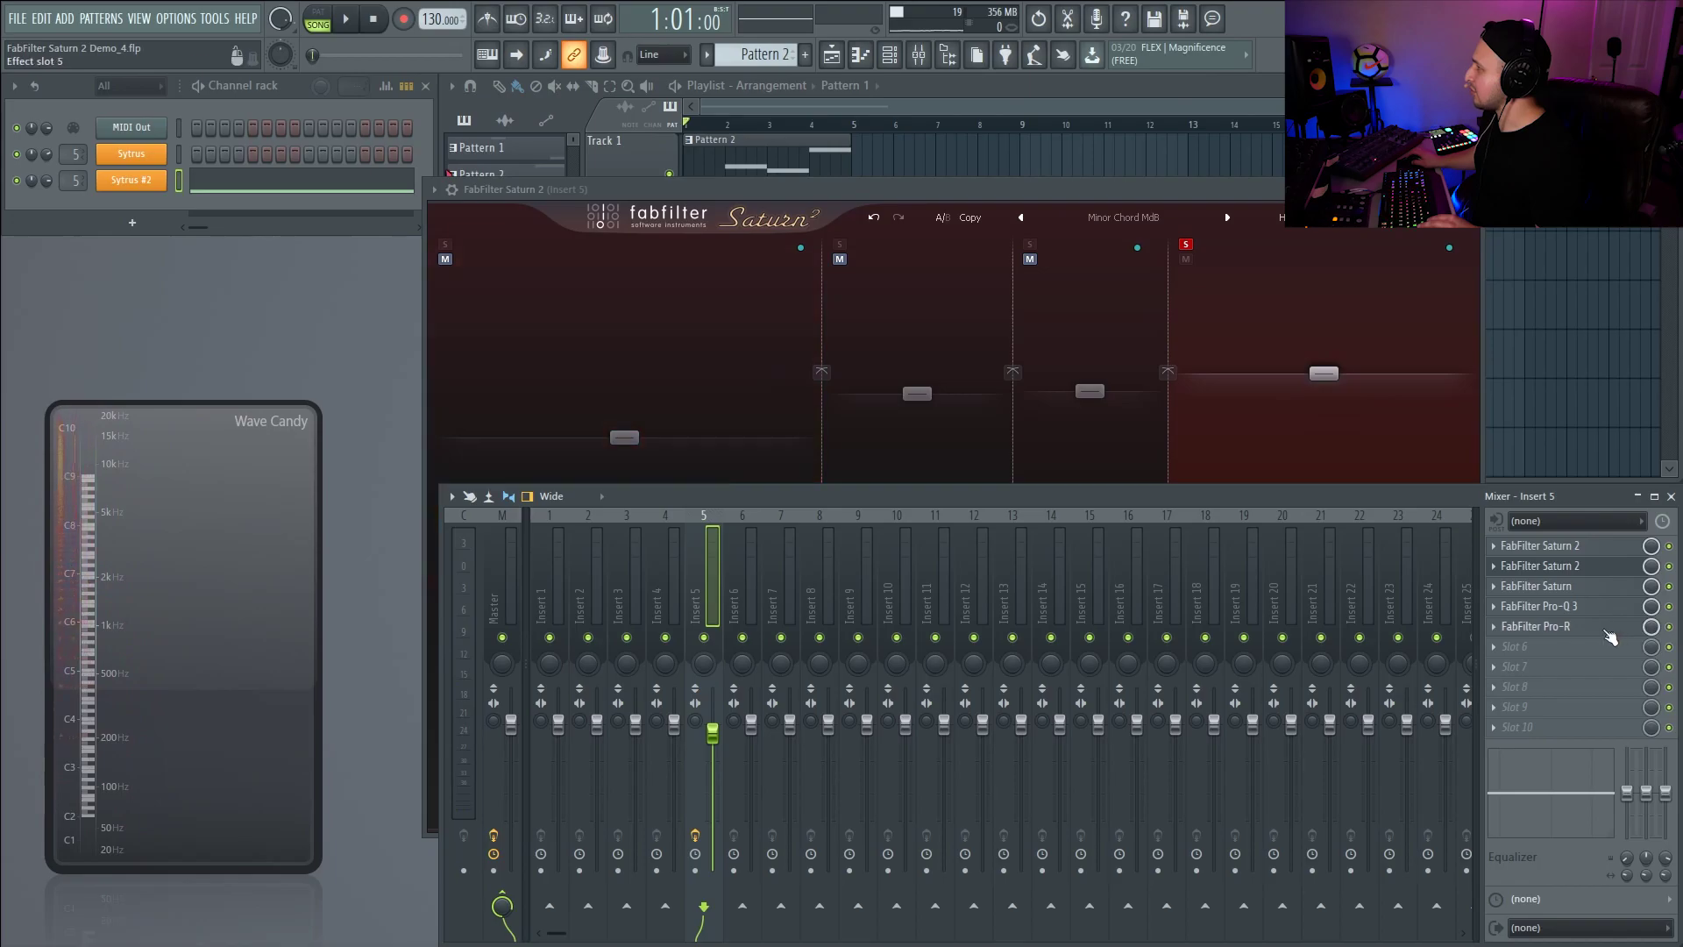
# - Bring in the Pro-R reverb from the fifth effect slot, reposition its window, listen to the pattern through it and close it
pyautogui.click(1607, 630)
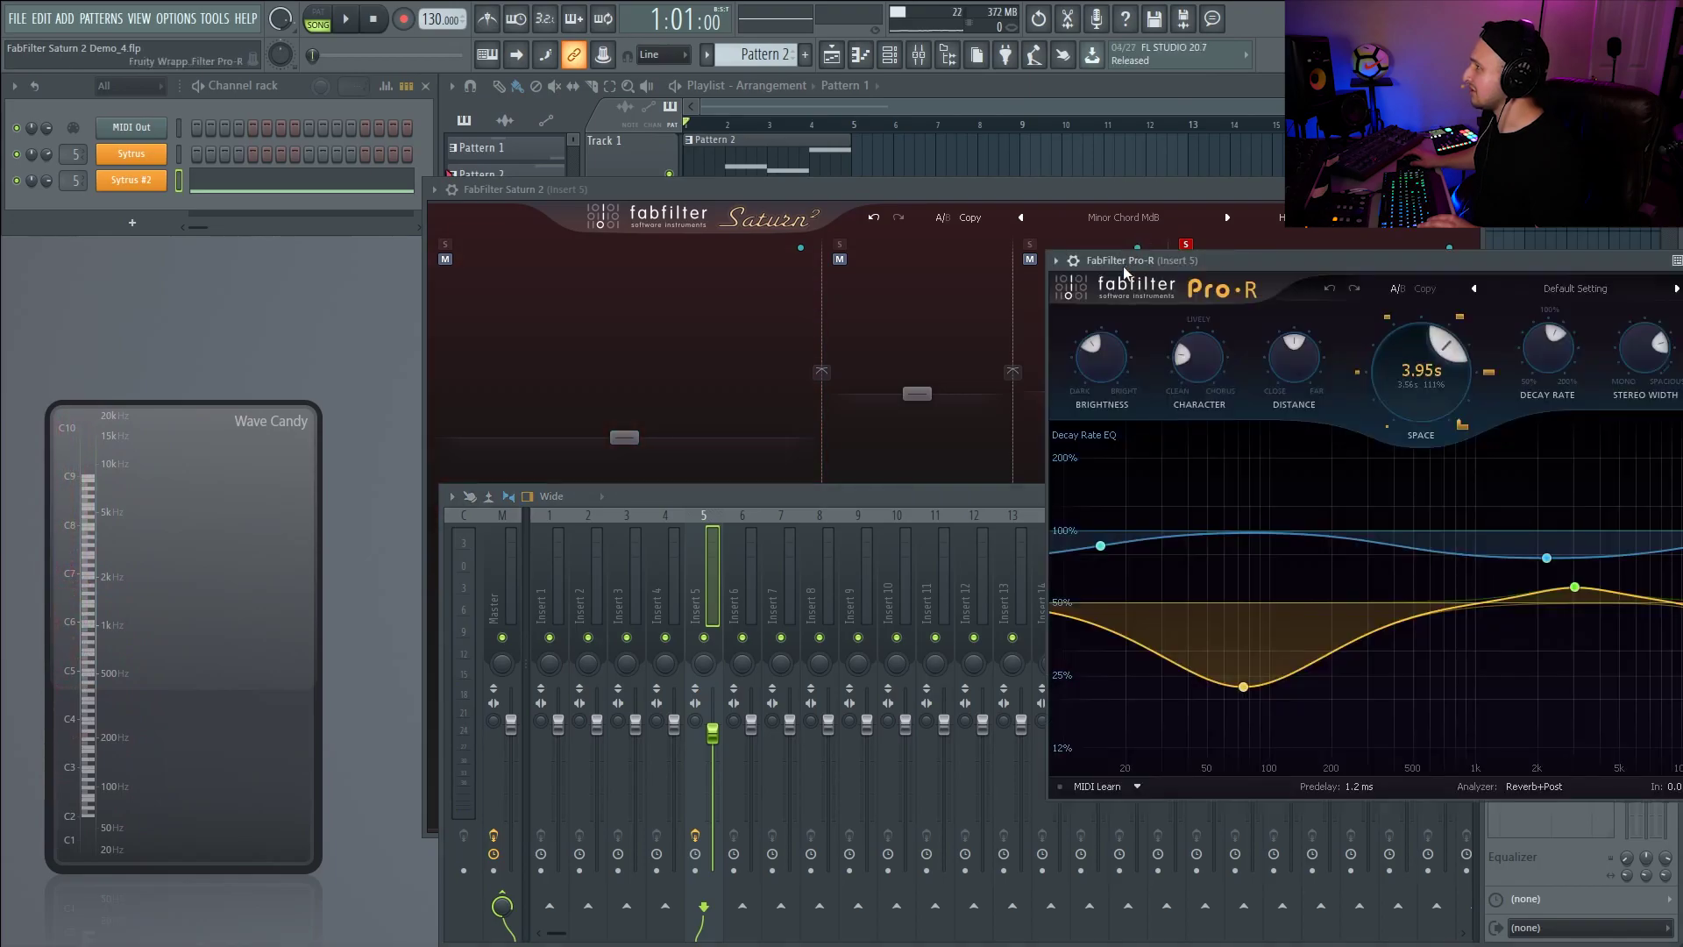
pyautogui.moveTo(1123, 255); pyautogui.dragTo(766, 226)
pyautogui.press('space')
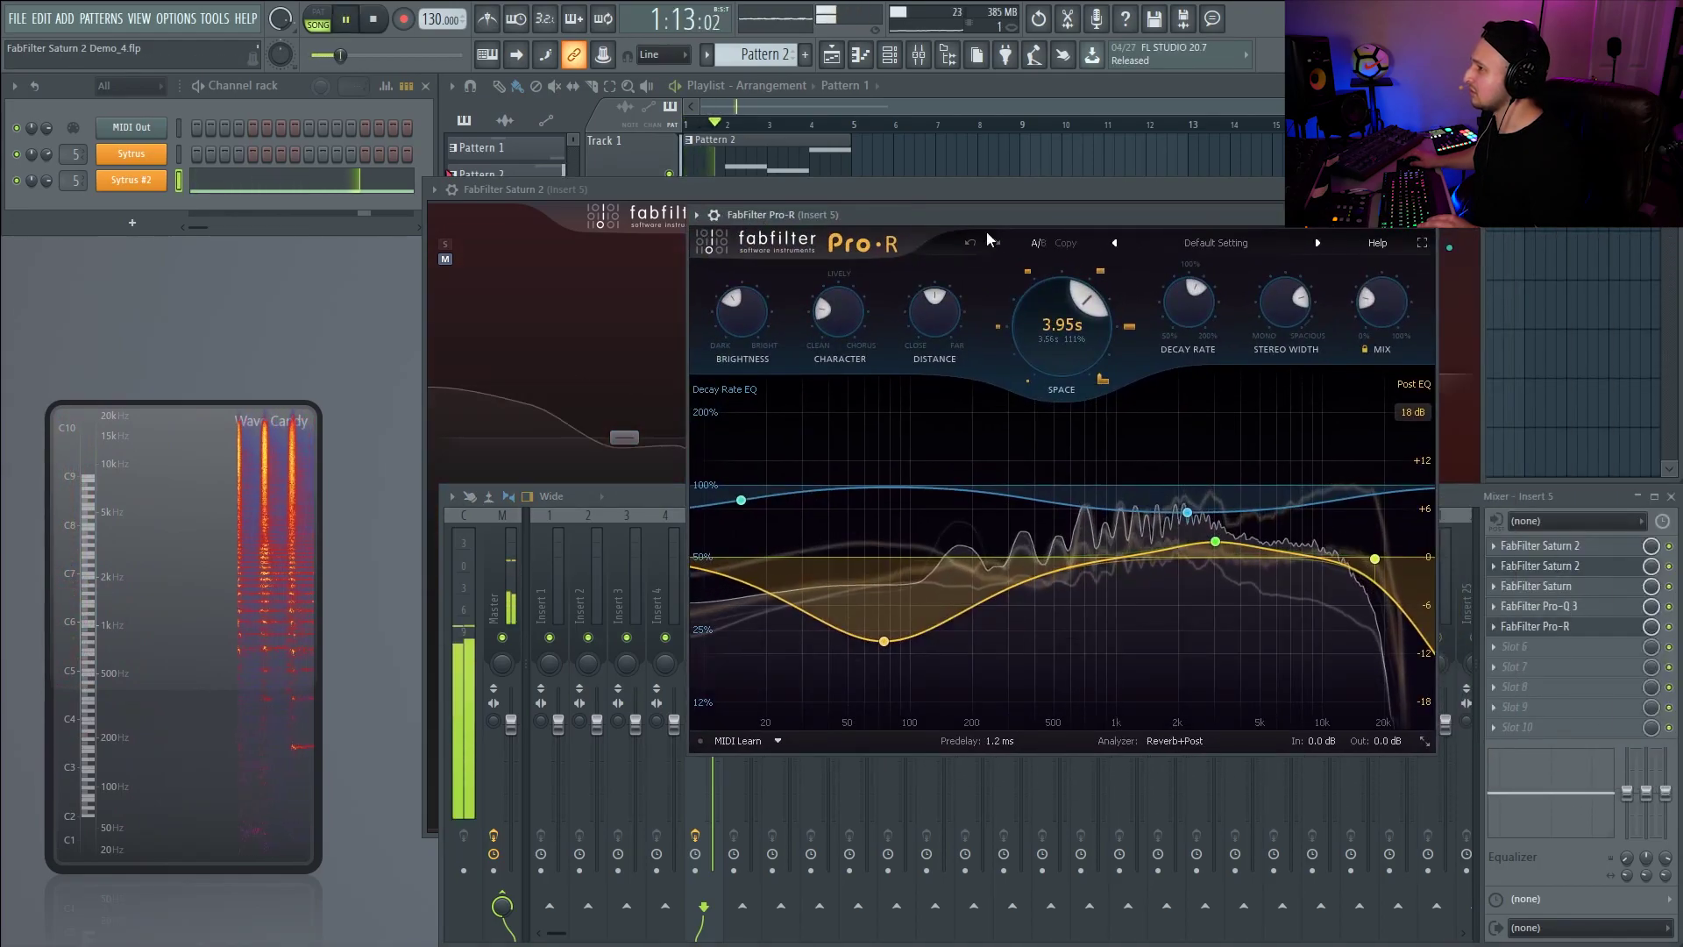
pyautogui.click(1431, 215)
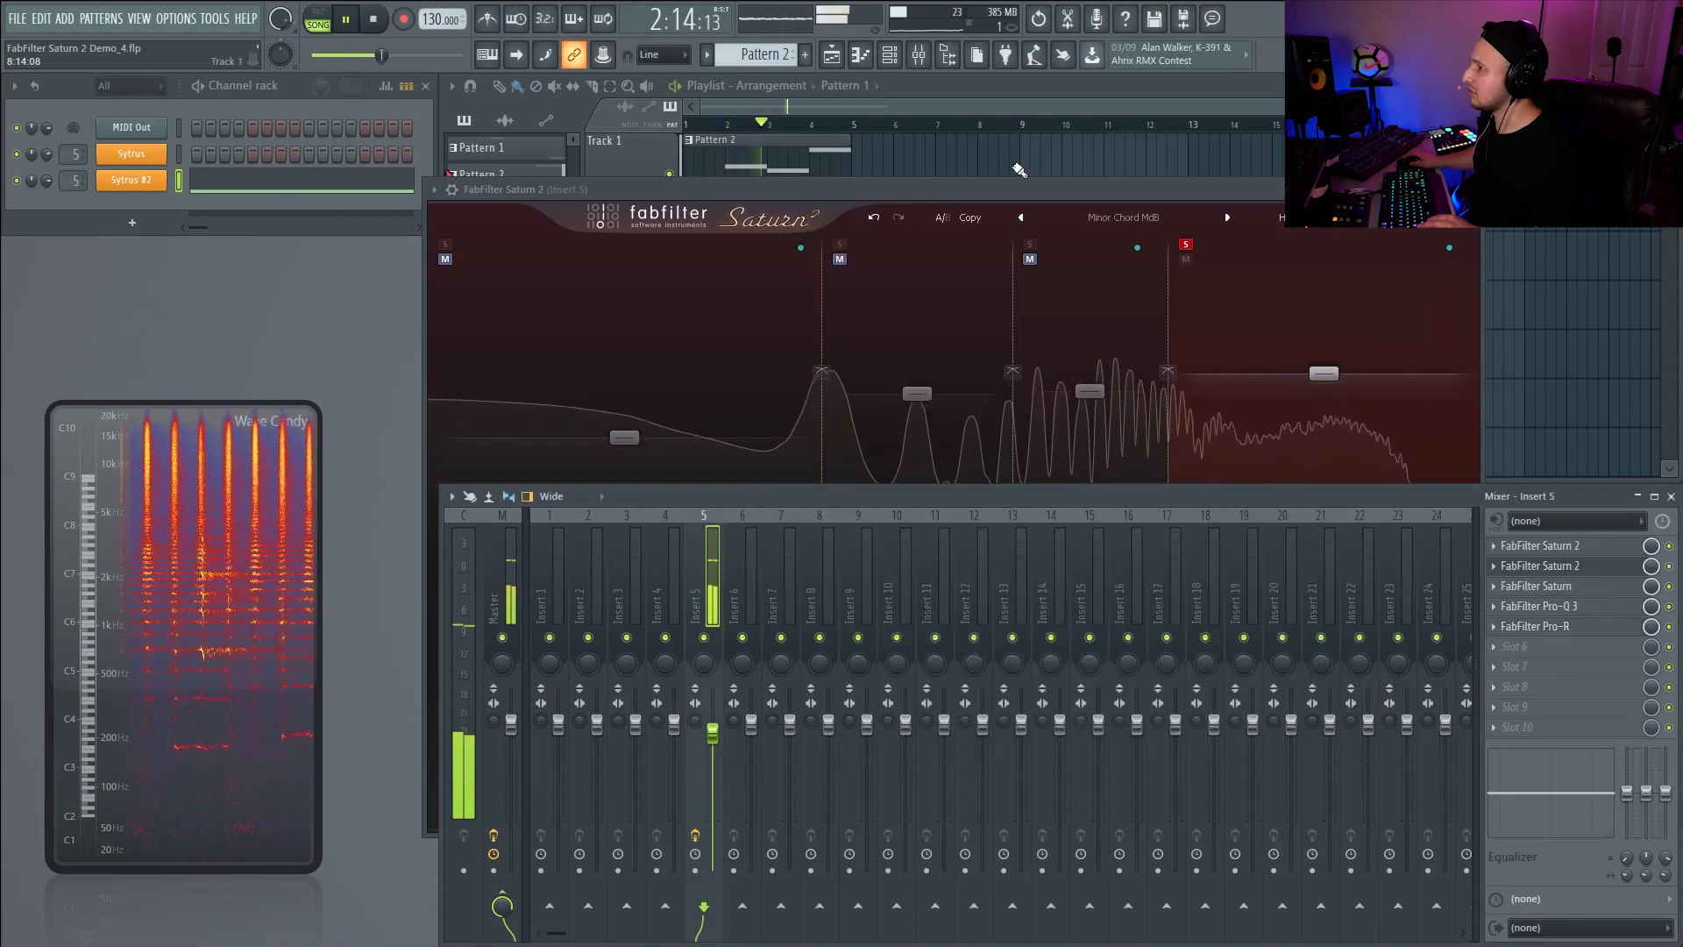
pyautogui.press('space')
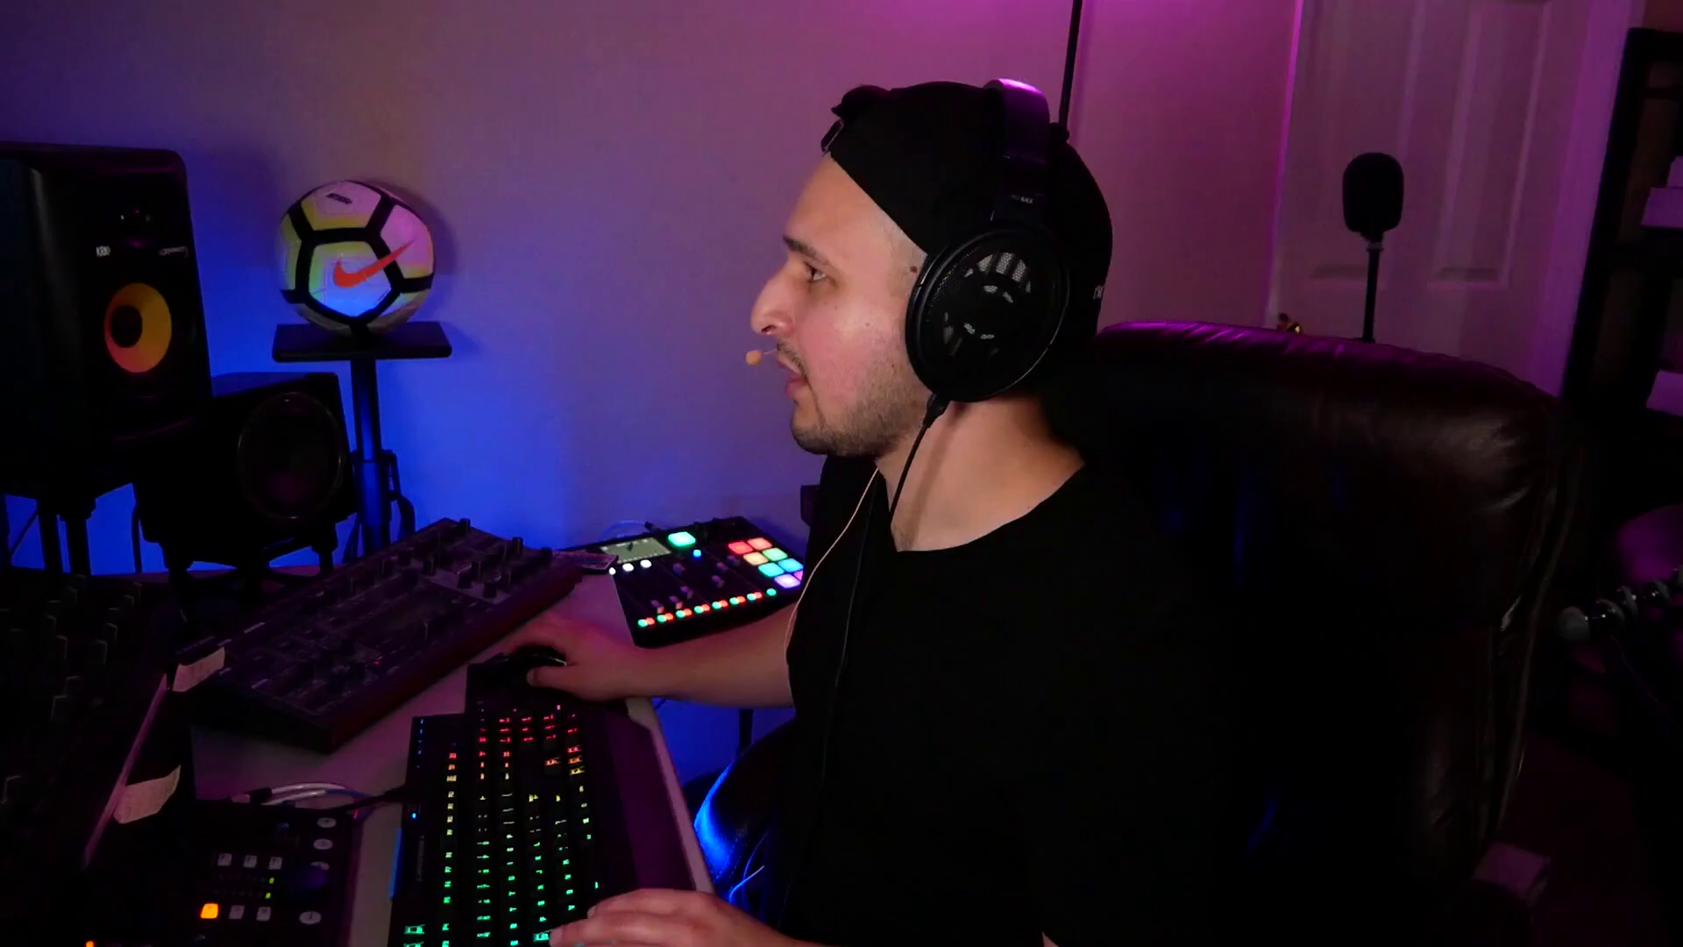
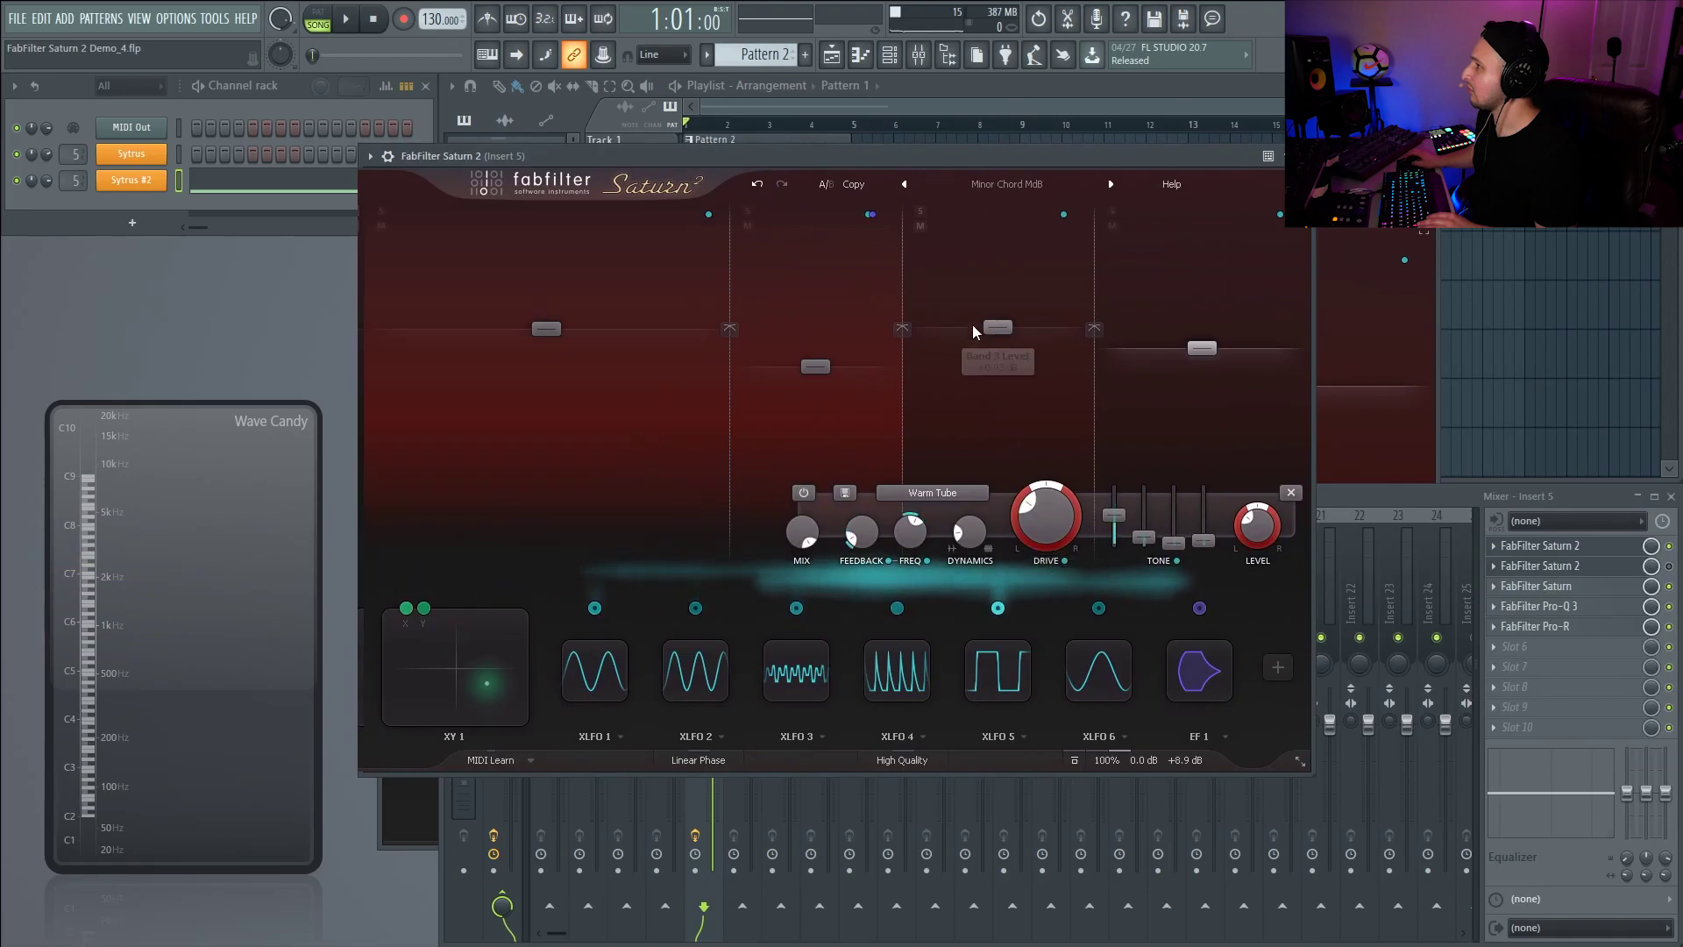
# - Solo band 3 in the reference Saturn 2 instance and listen to the pattern
pyautogui.click(990, 344)
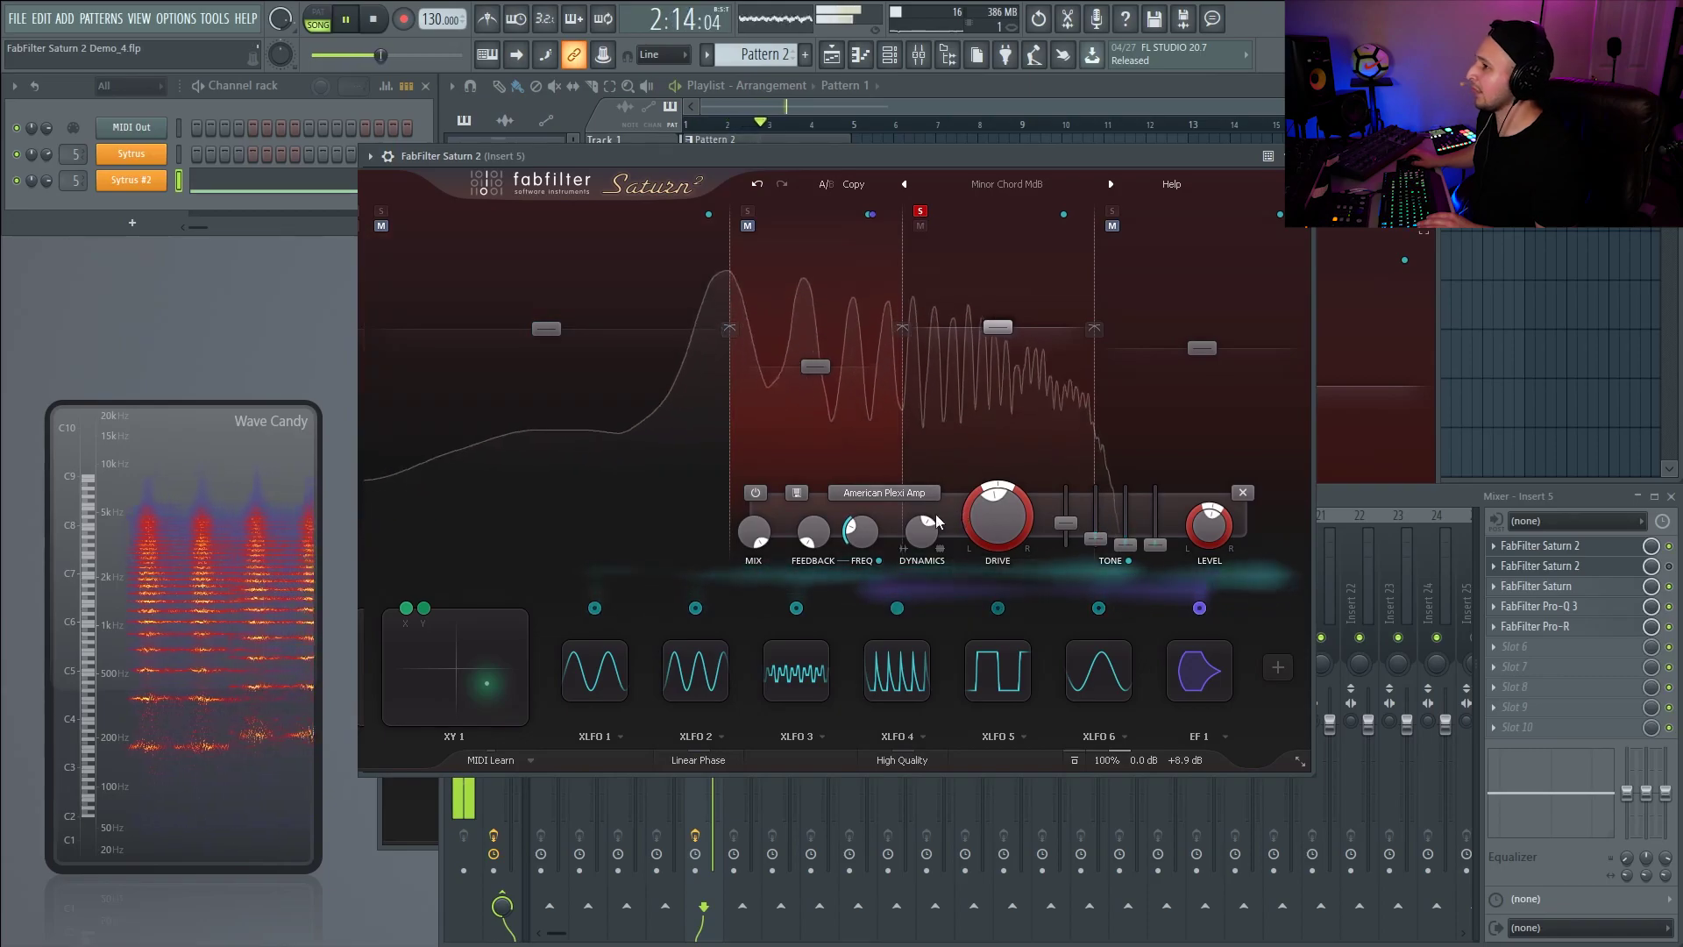
pyautogui.press('space')
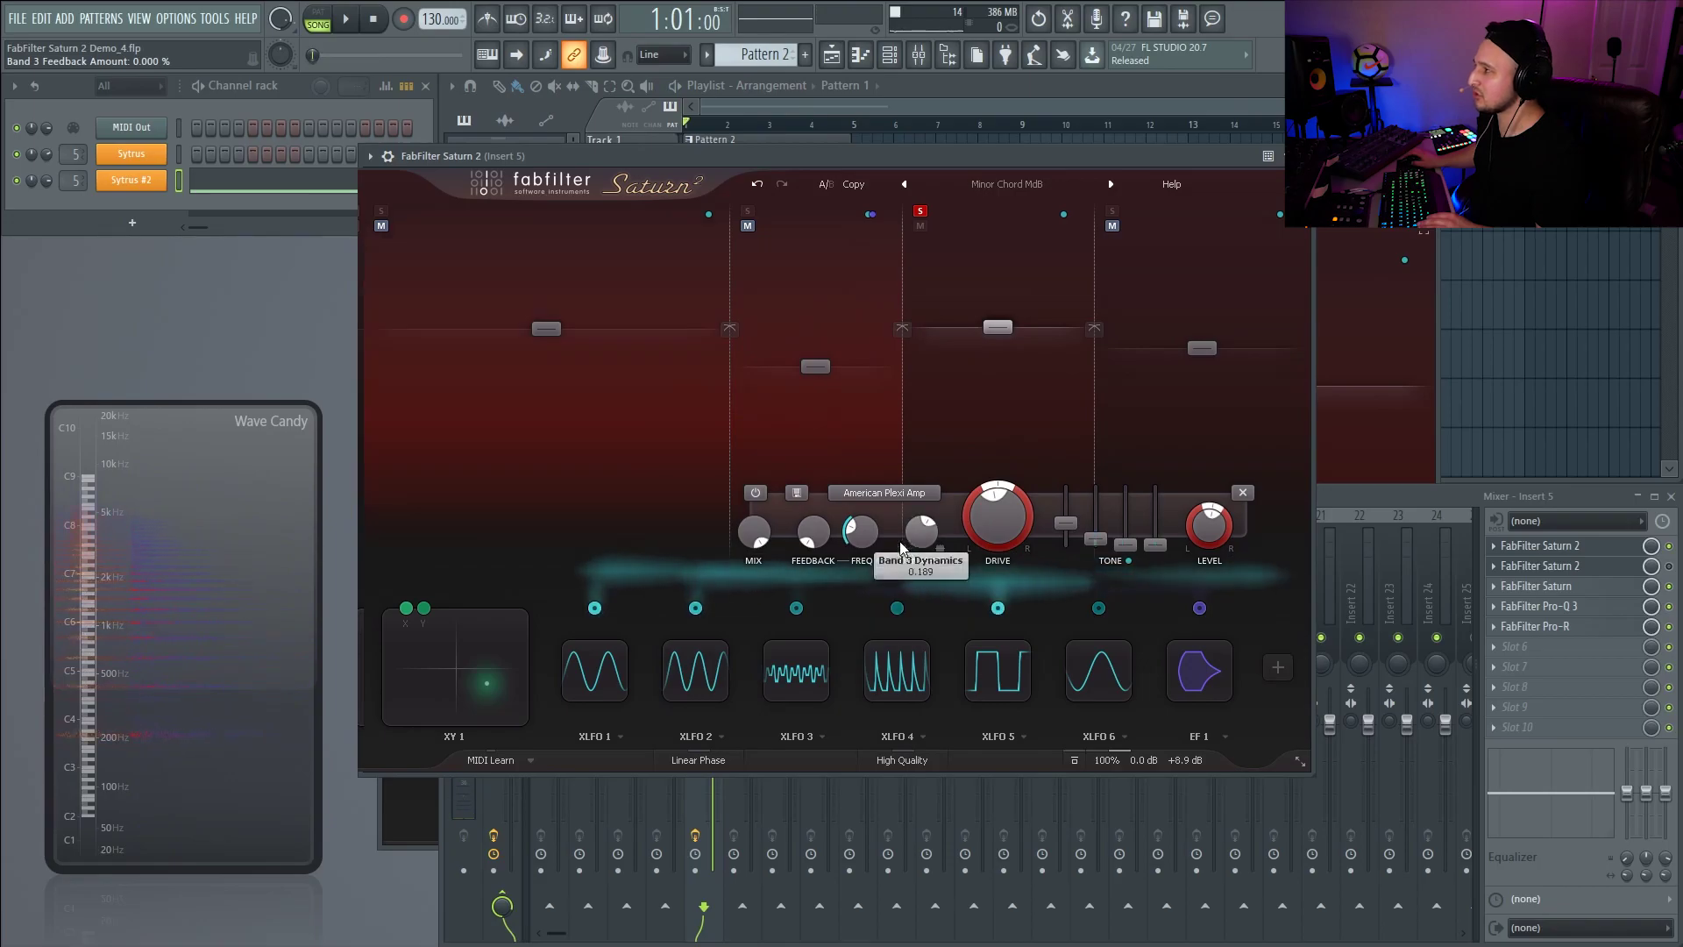
# - Try raising the reference instance's band 3 feedback amount to about 84% while the pattern plays
pyautogui.moveTo(863, 540); pyautogui.dragTo(841, 460)
pyautogui.press('space')
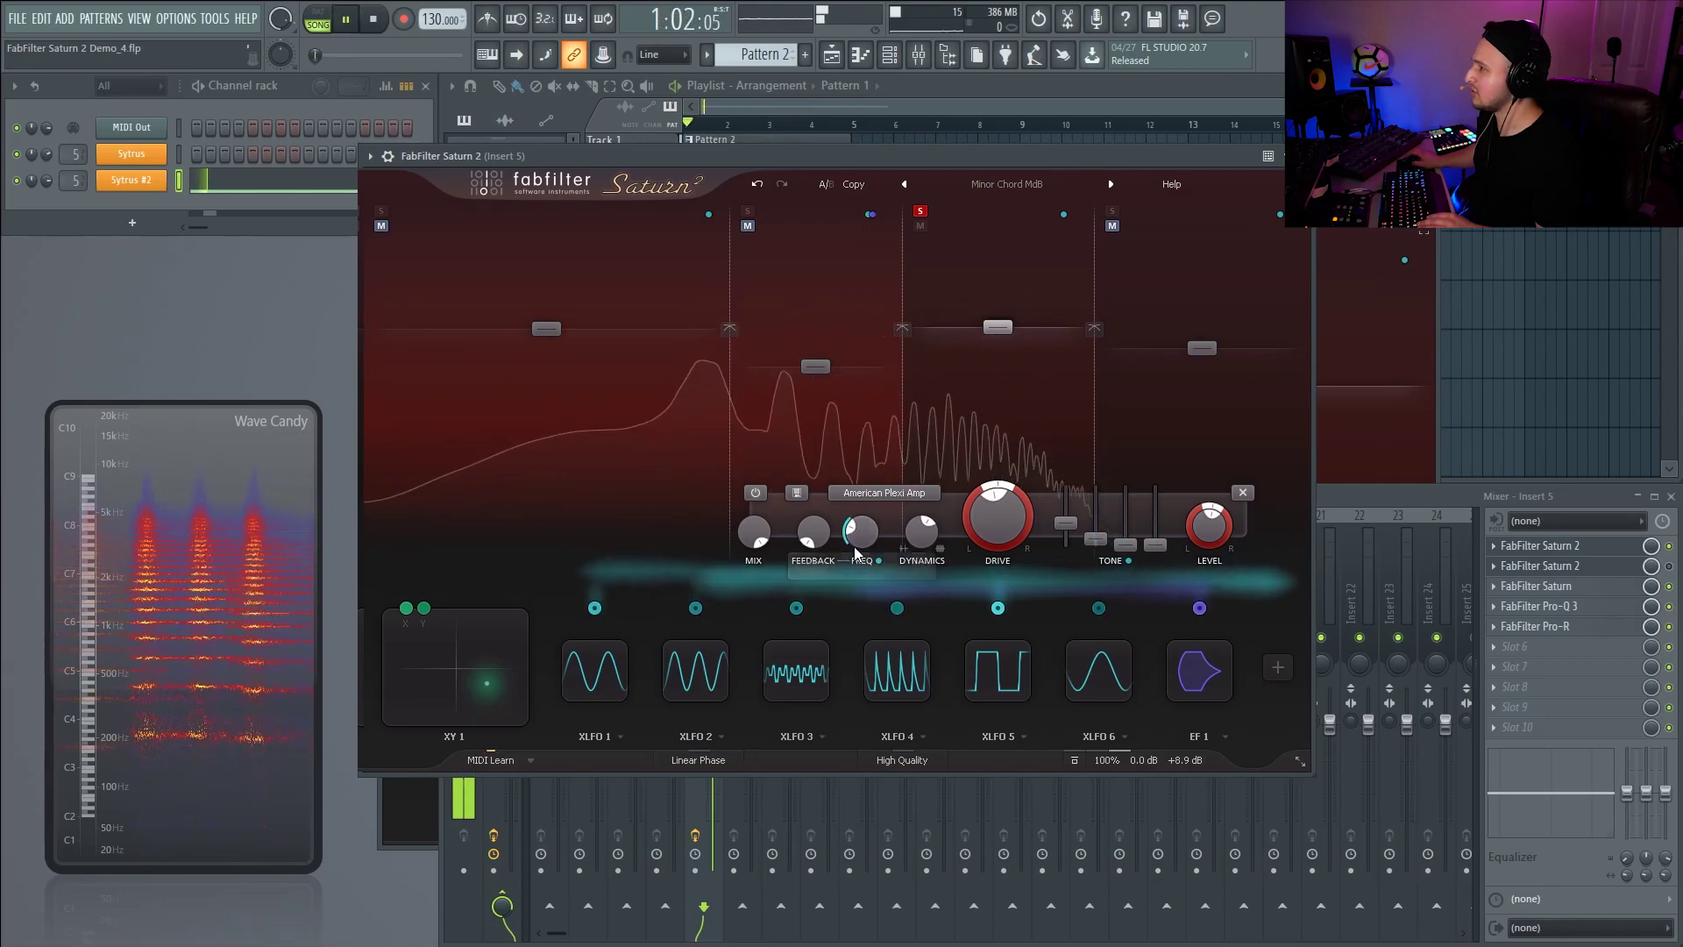
pyautogui.press('space')
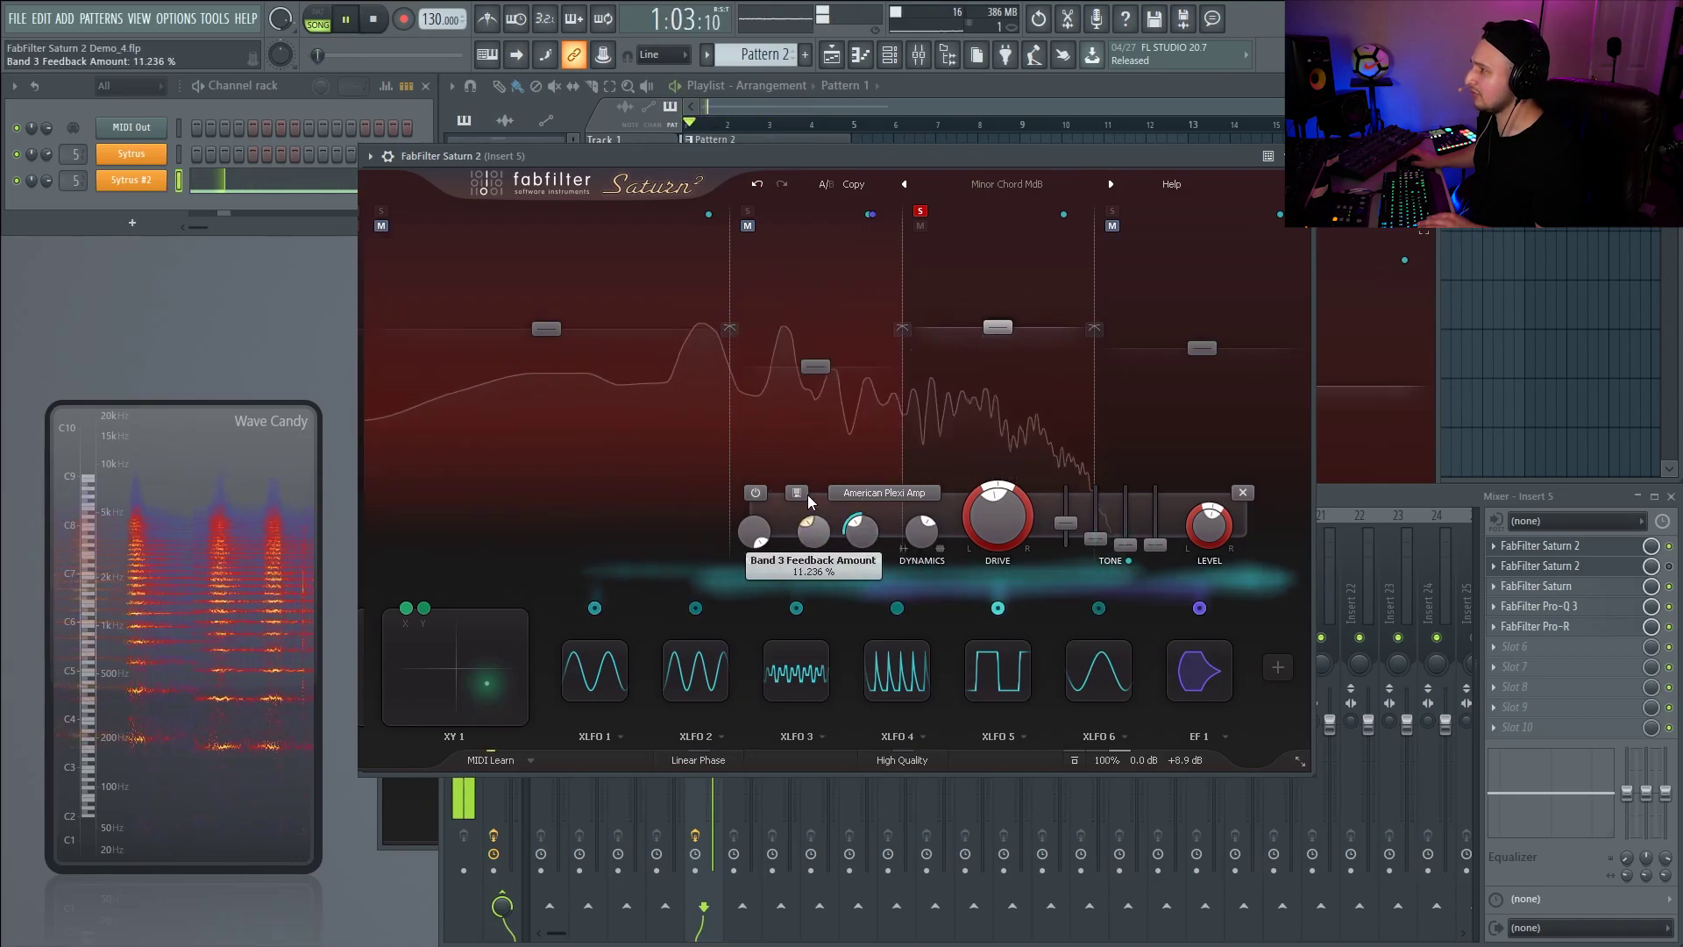
pyautogui.moveTo(808, 502); pyautogui.dragTo(849, 572)
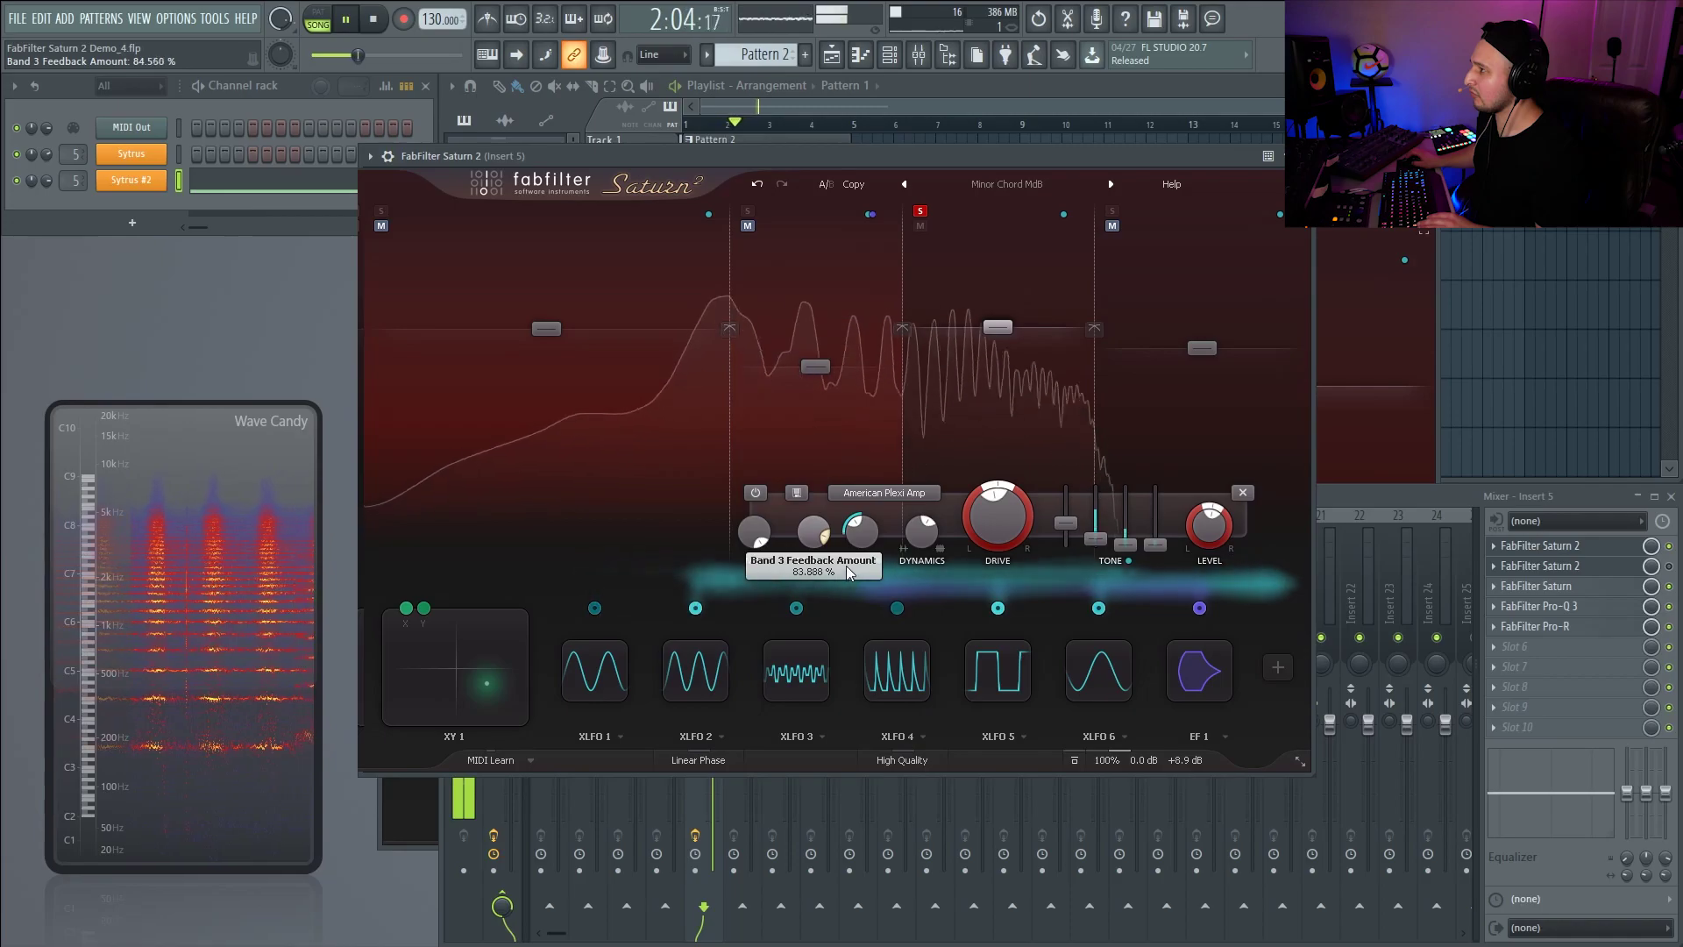
pyautogui.press('space')
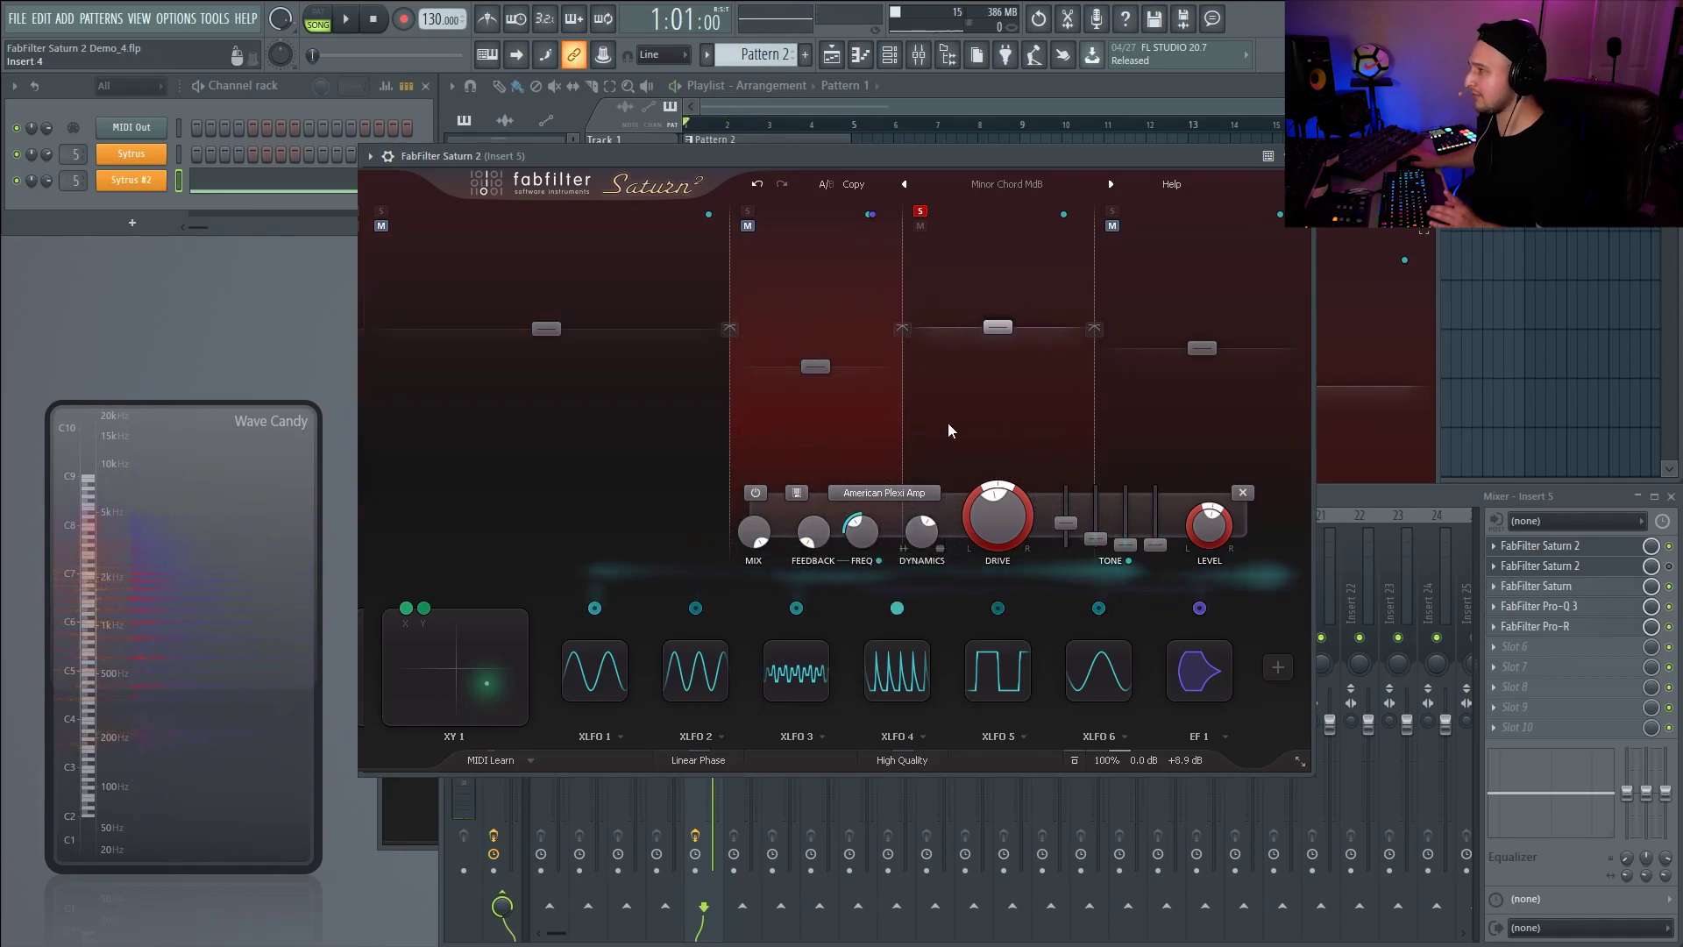
# - Replay the soloed band 3, examine the XLFO 1 modulation on its mid tone, and close the reference instance
pyautogui.press('space')
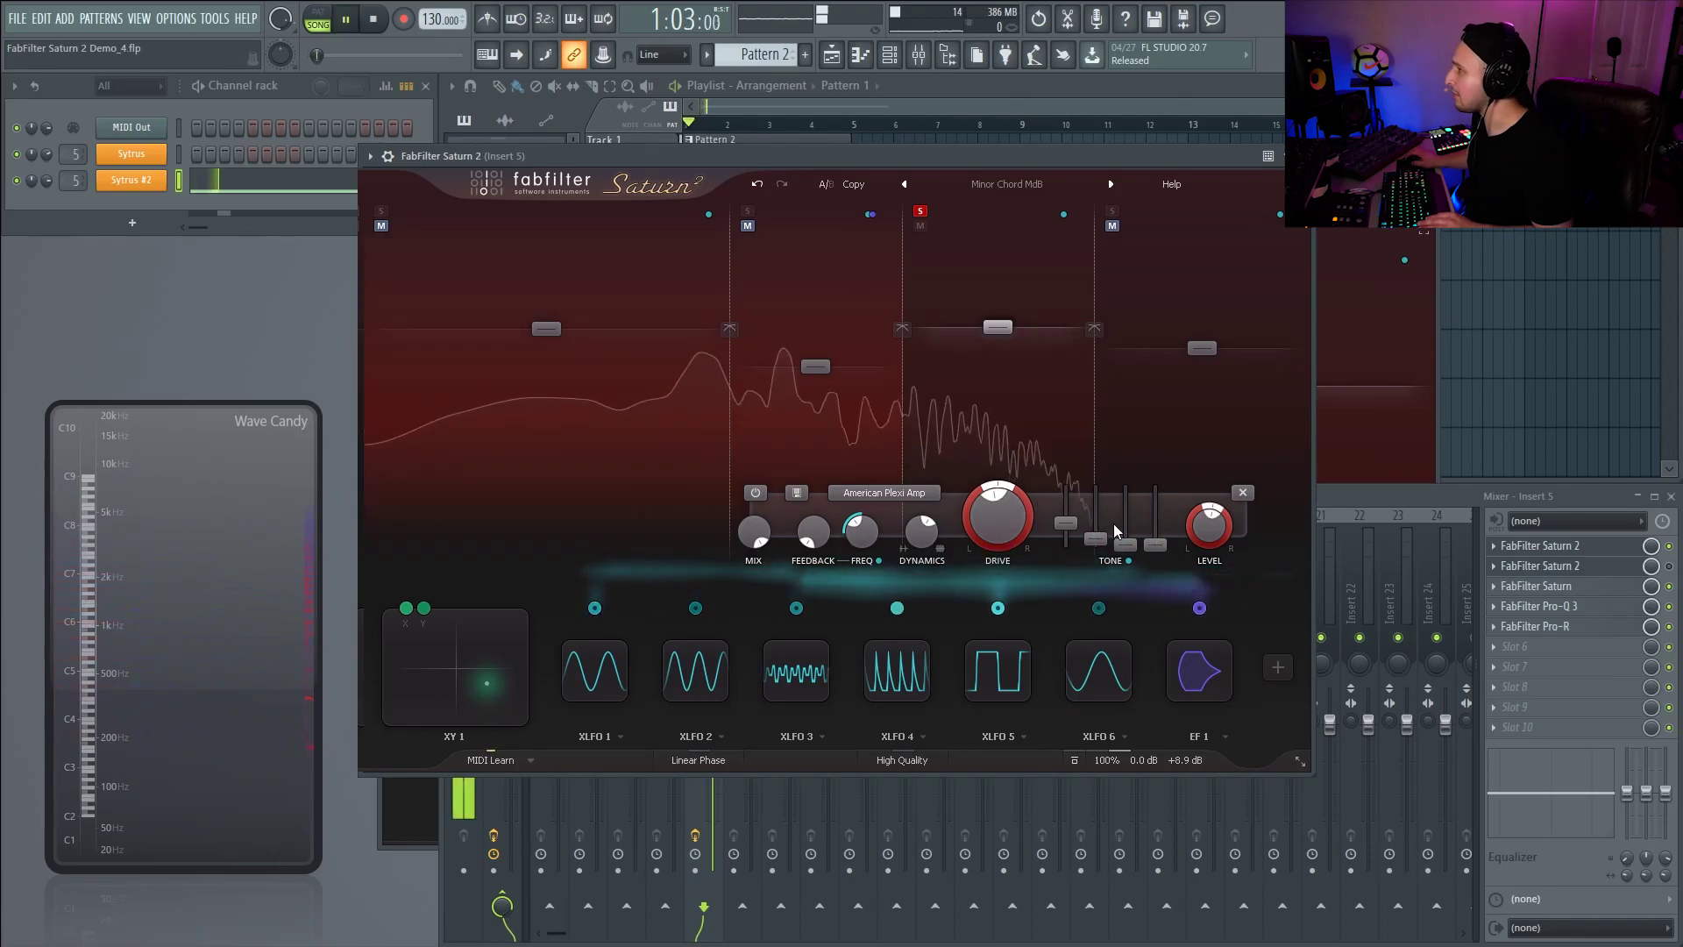
pyautogui.press('space')
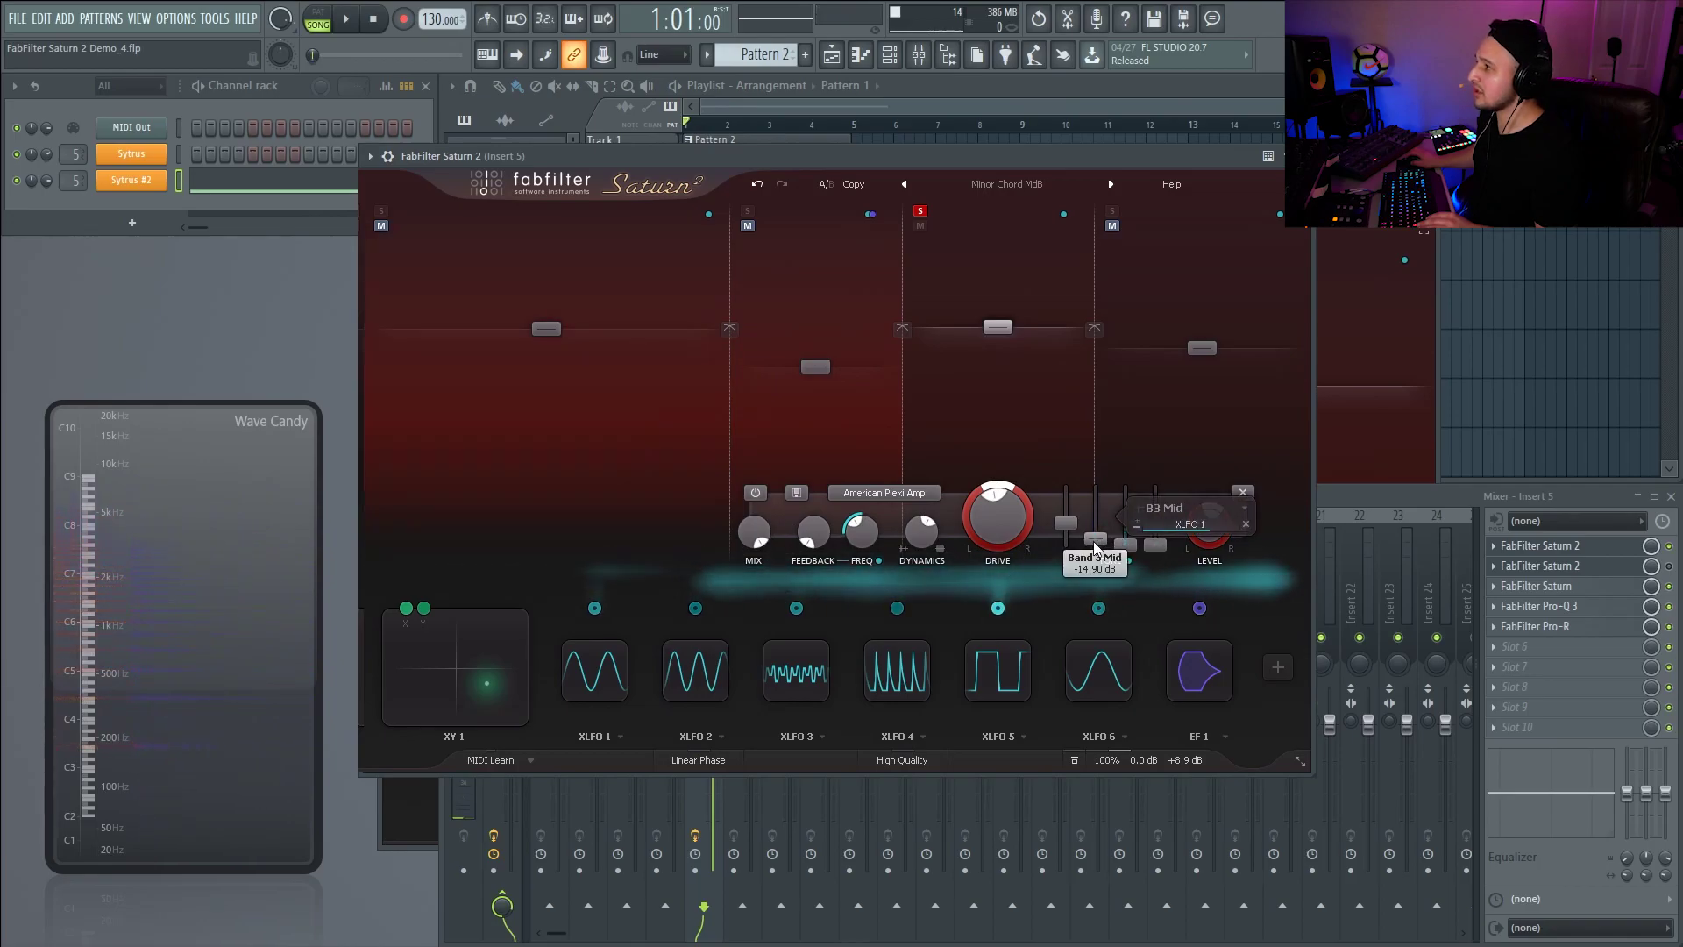
pyautogui.click(1302, 156)
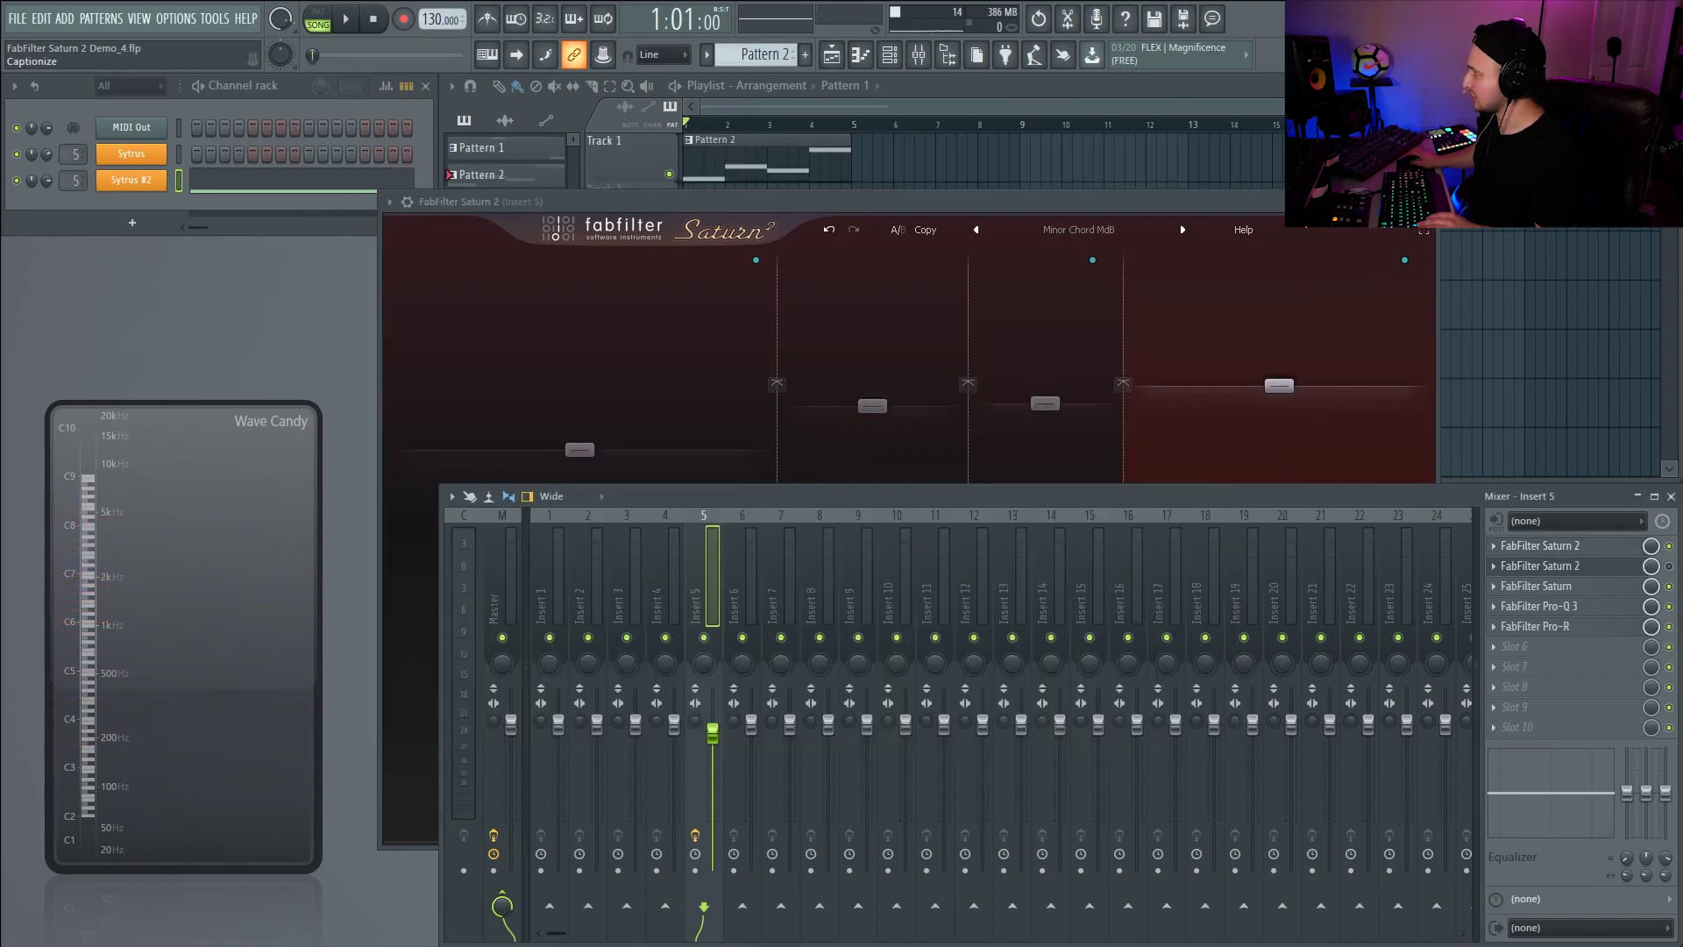
# - Enable the second Saturn 2 instance in place of the first, open it, and solo band 3 while playing the pattern
pyautogui.click(1614, 572)
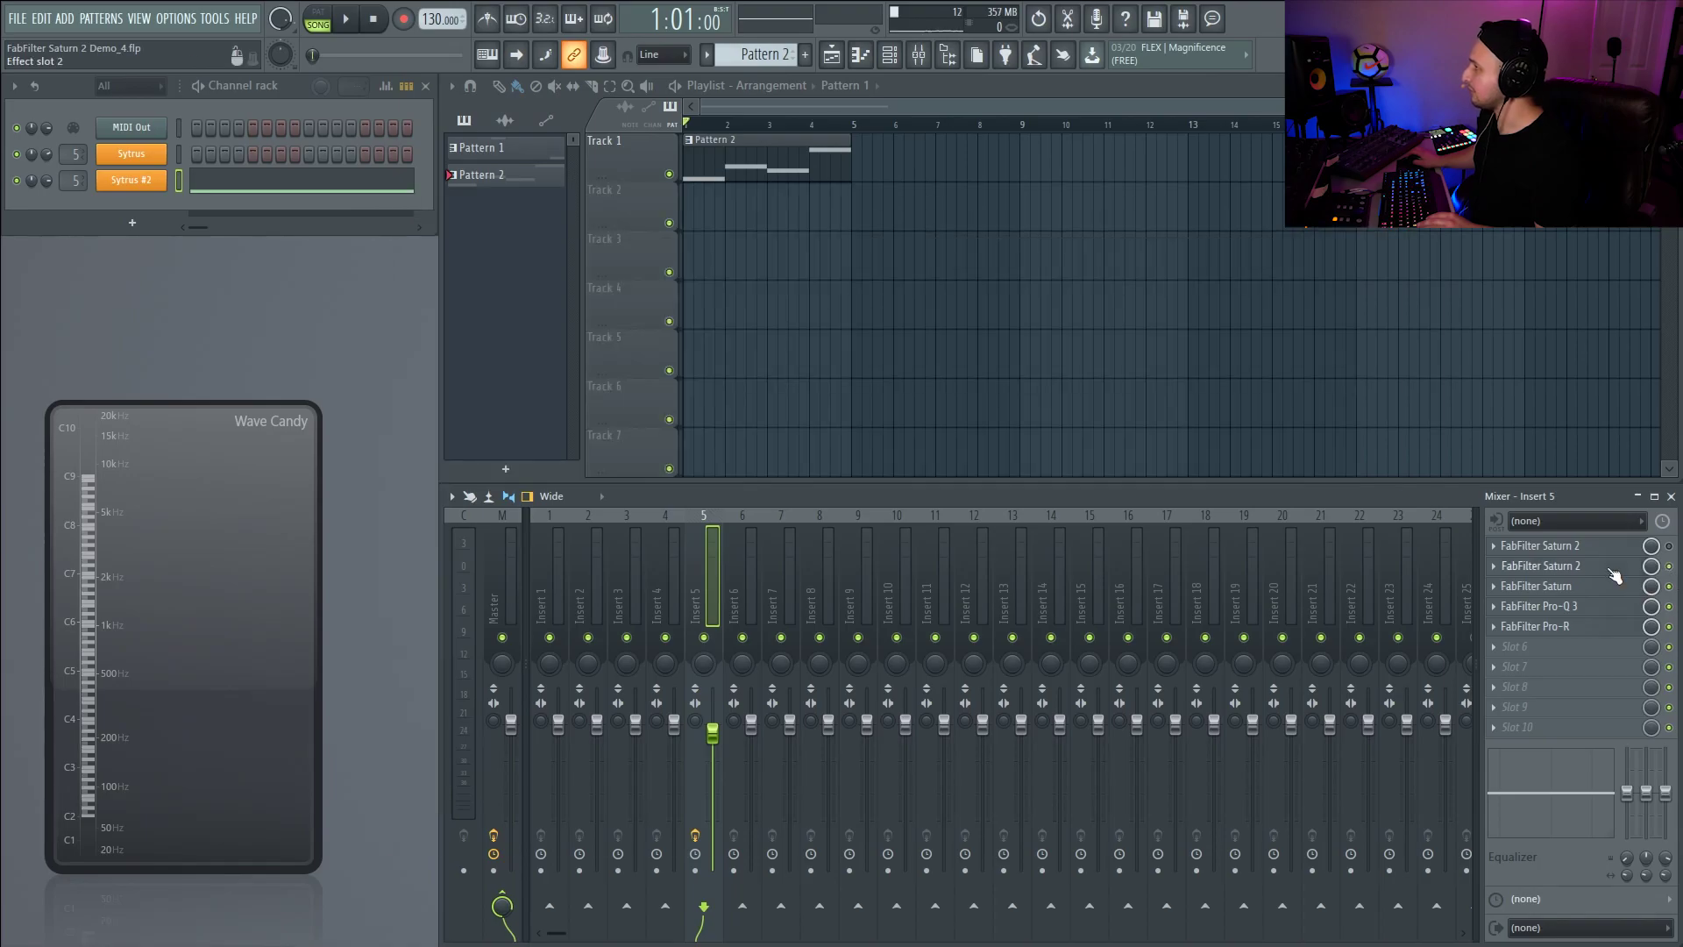
pyautogui.click(1615, 574)
pyautogui.press('space')
pyautogui.click(983, 257)
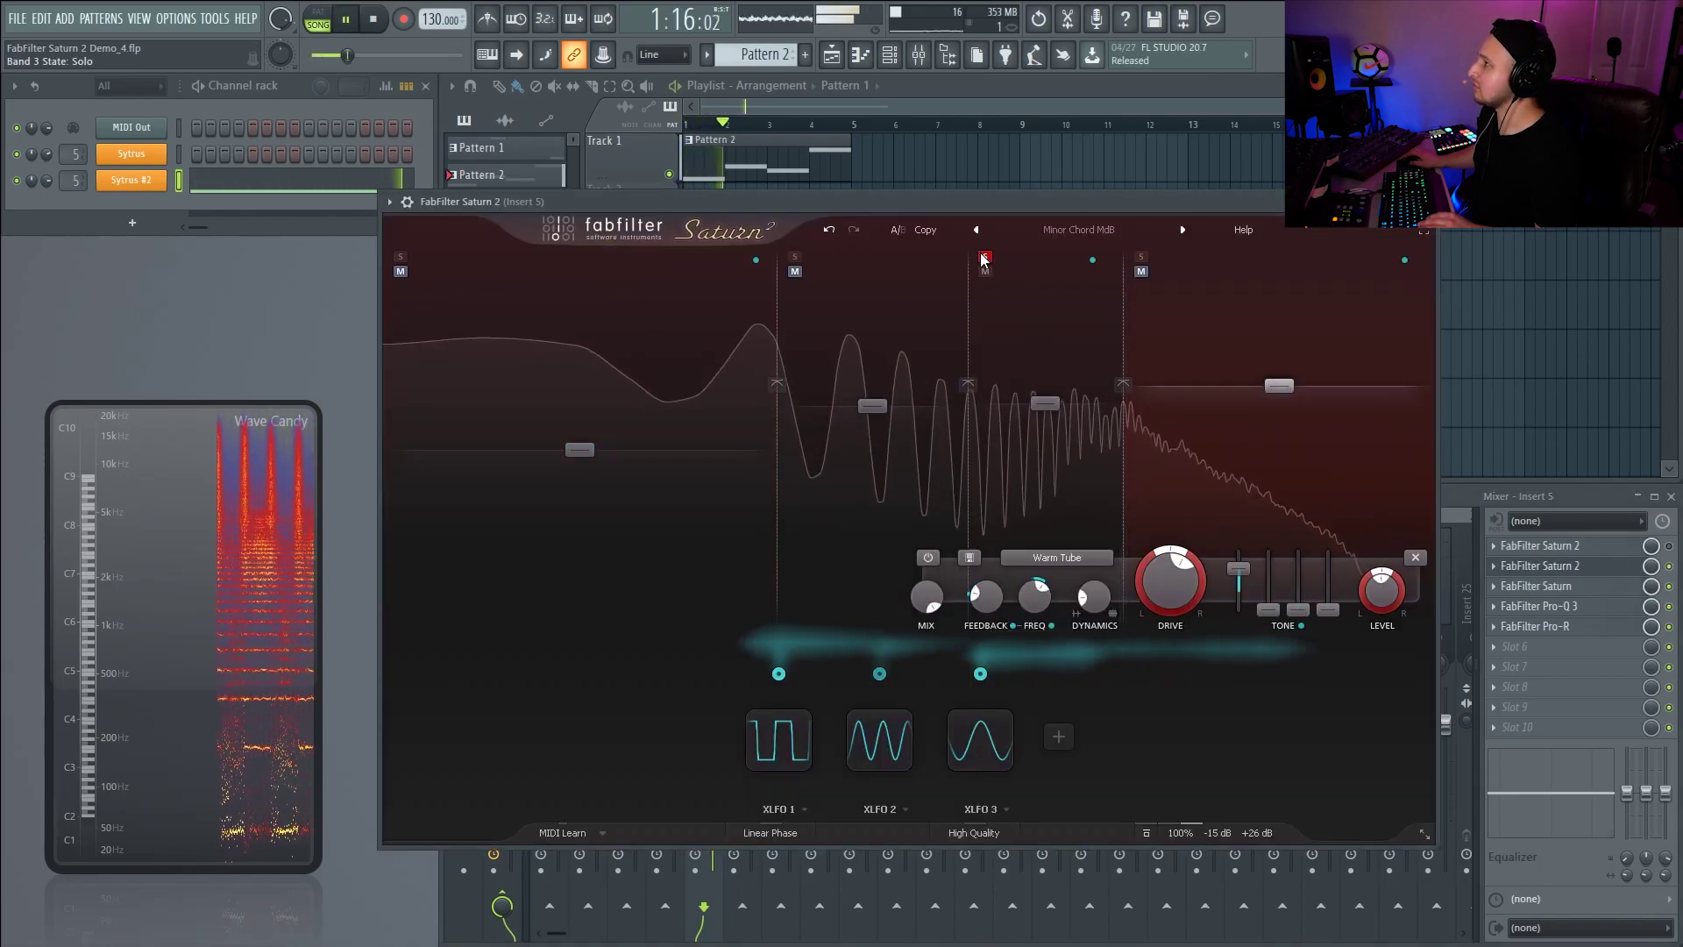
# - Lower band 3's treble to -24 dB
pyautogui.moveTo(1175, 597)
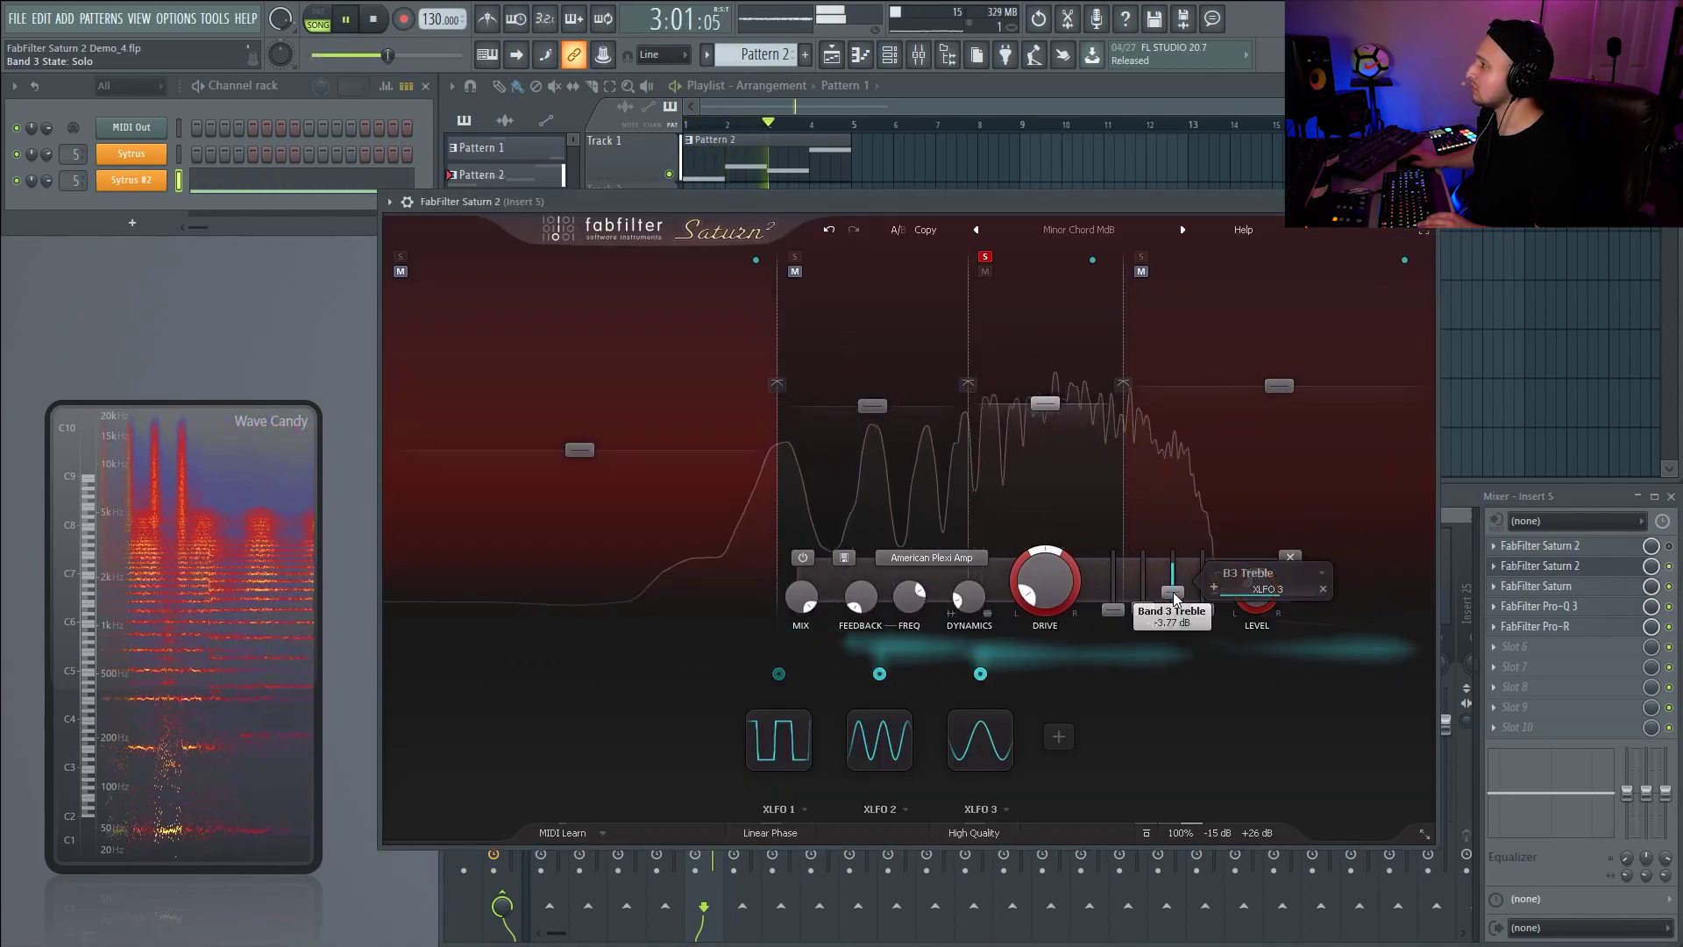
pyautogui.moveTo(1175, 597); pyautogui.dragTo(1175, 617)
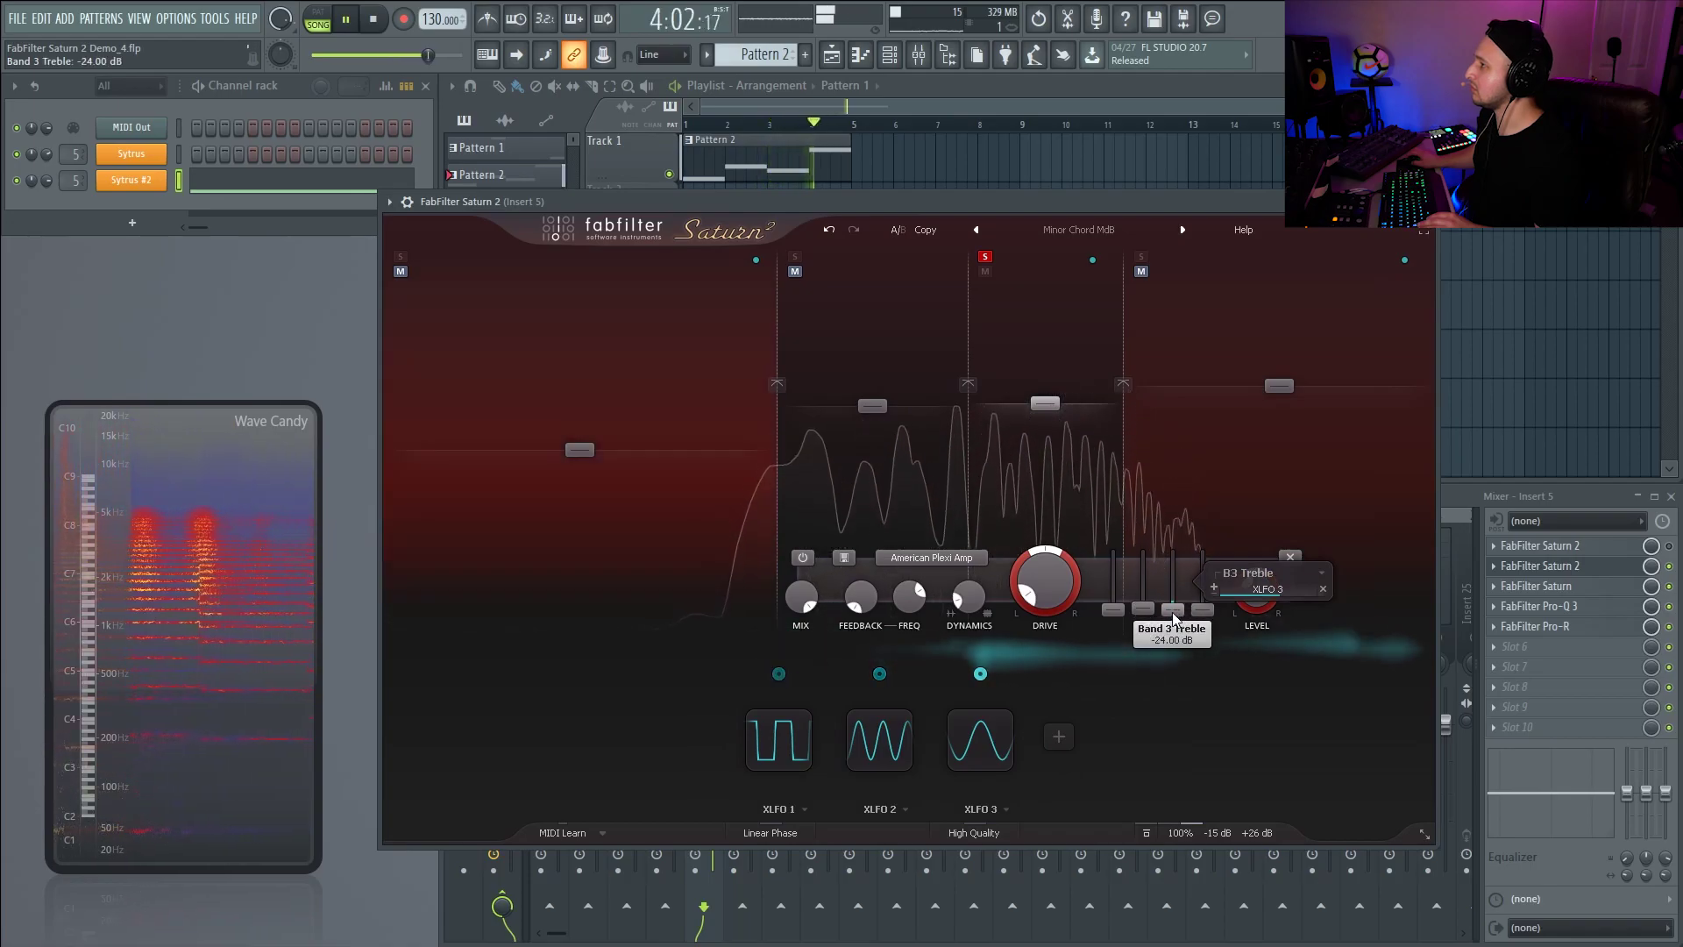
# - Set XLFO 3's modulation amount on band 3's treble to 0.487 and assign XLFO 3 to band 3's mid at 0.582
pyautogui.moveTo(1268, 589); pyautogui.dragTo(1315, 603)
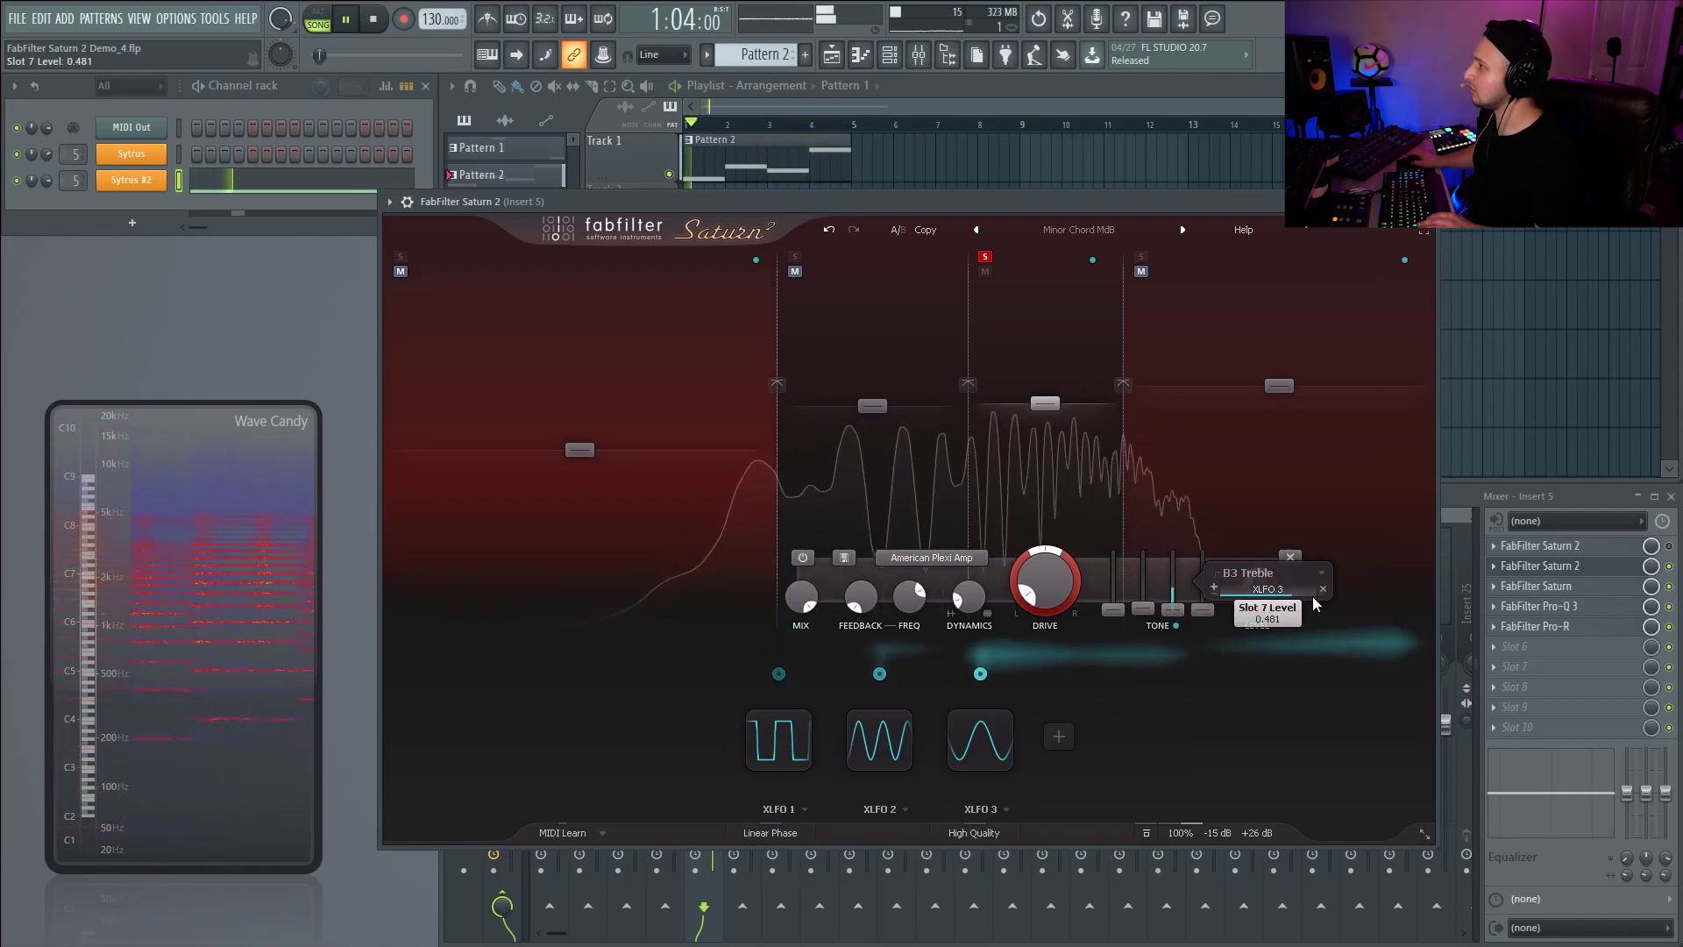
pyautogui.press('space')
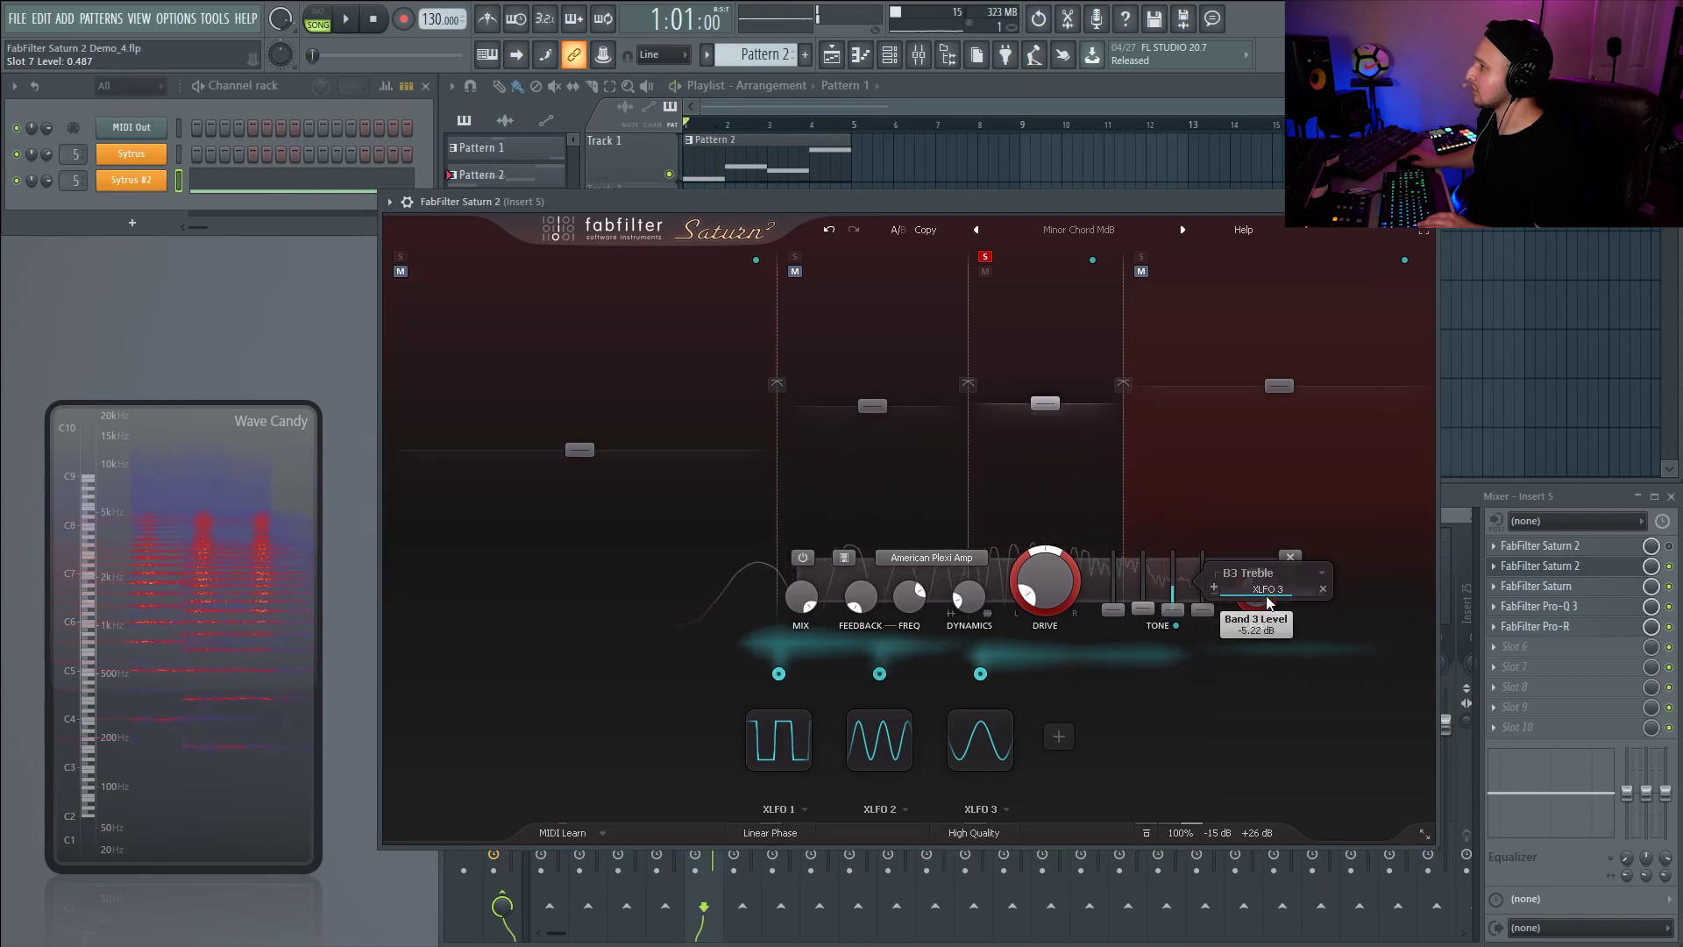
pyautogui.click(987, 747)
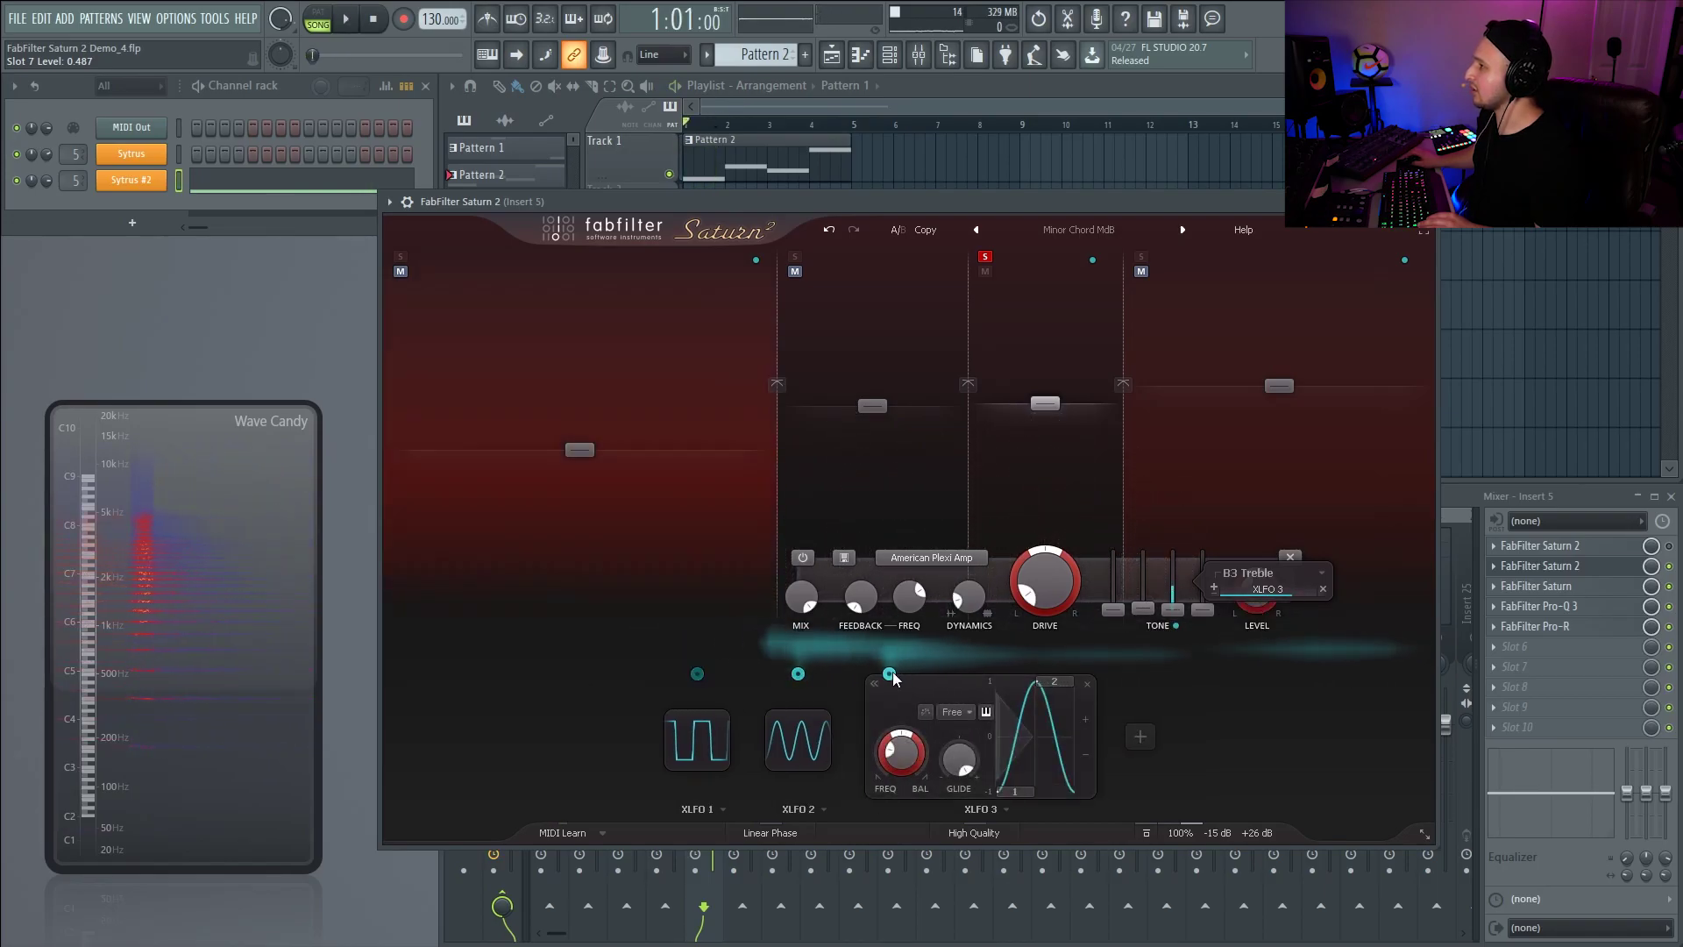
pyautogui.moveTo(890, 674); pyautogui.dragTo(1145, 608)
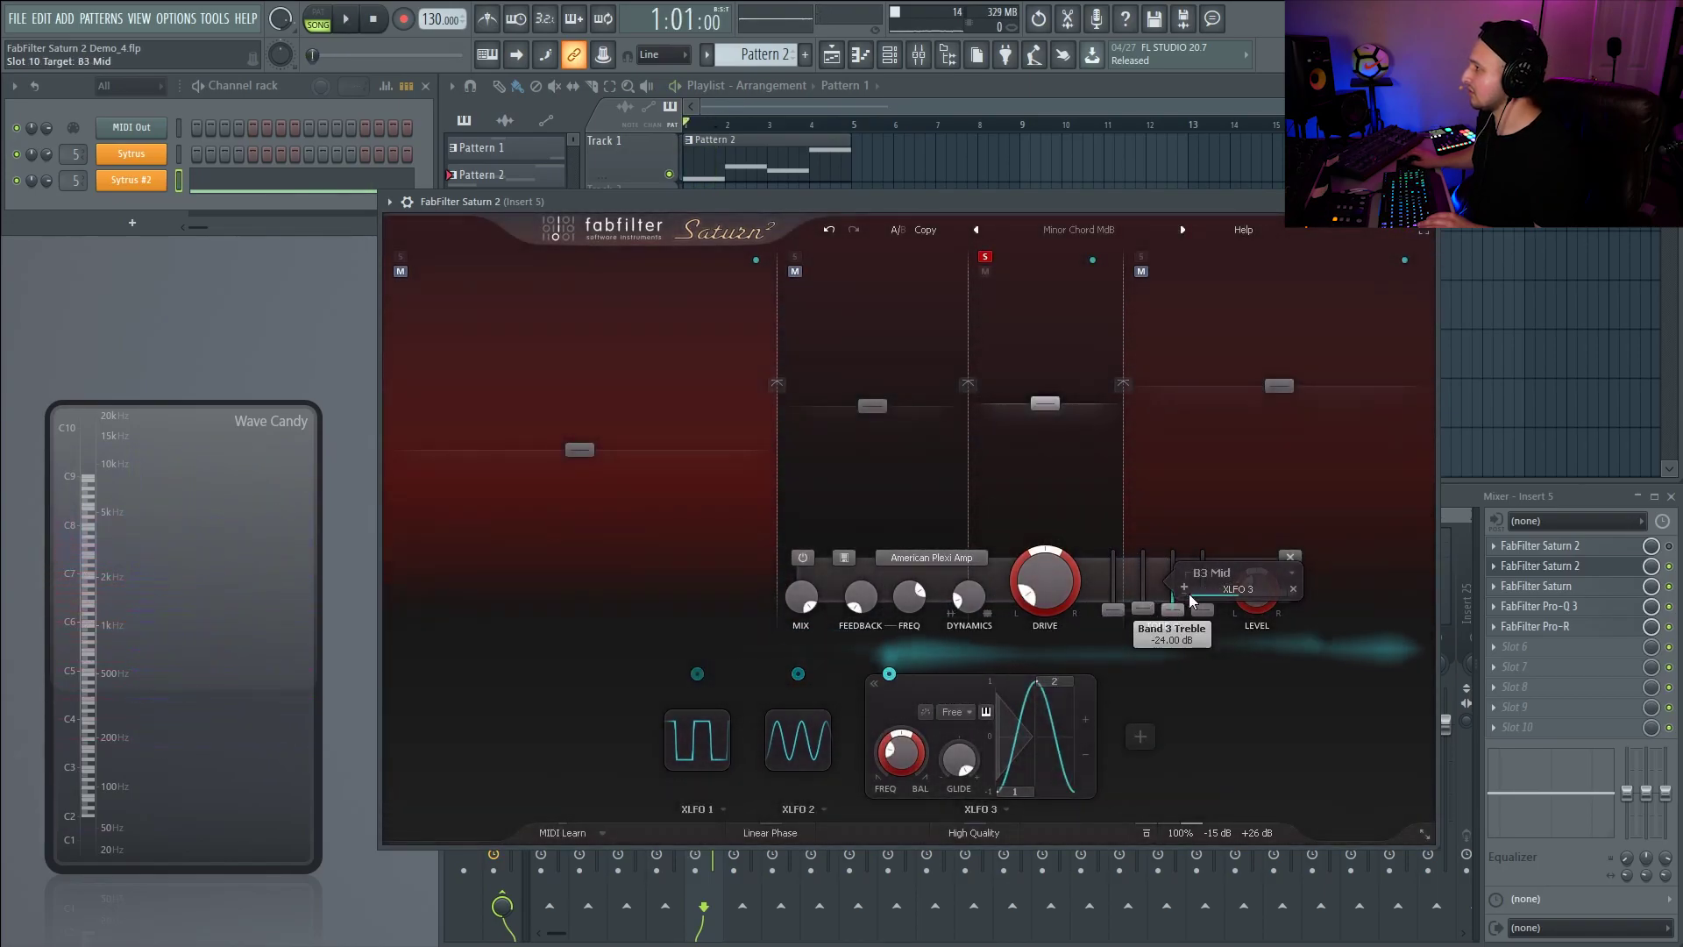
pyautogui.press('space')
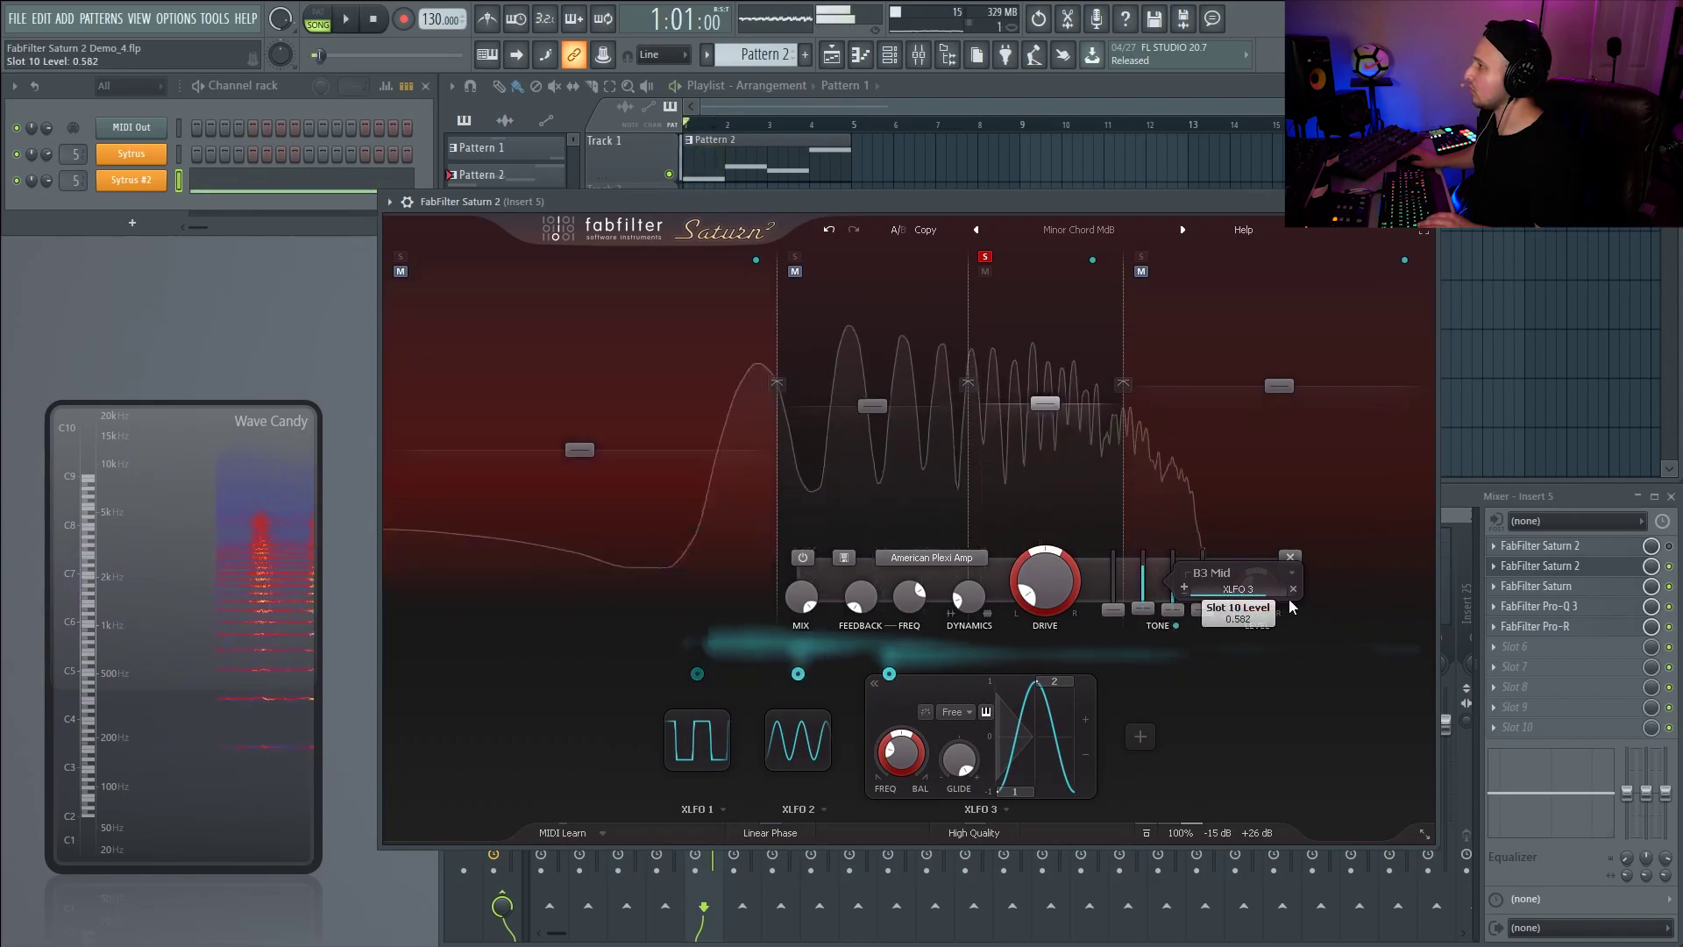
# - Set band 3's level to -5.78 dB while the pattern plays, and stop playback
pyautogui.moveTo(1256, 607); pyautogui.dragTo(1266, 609)
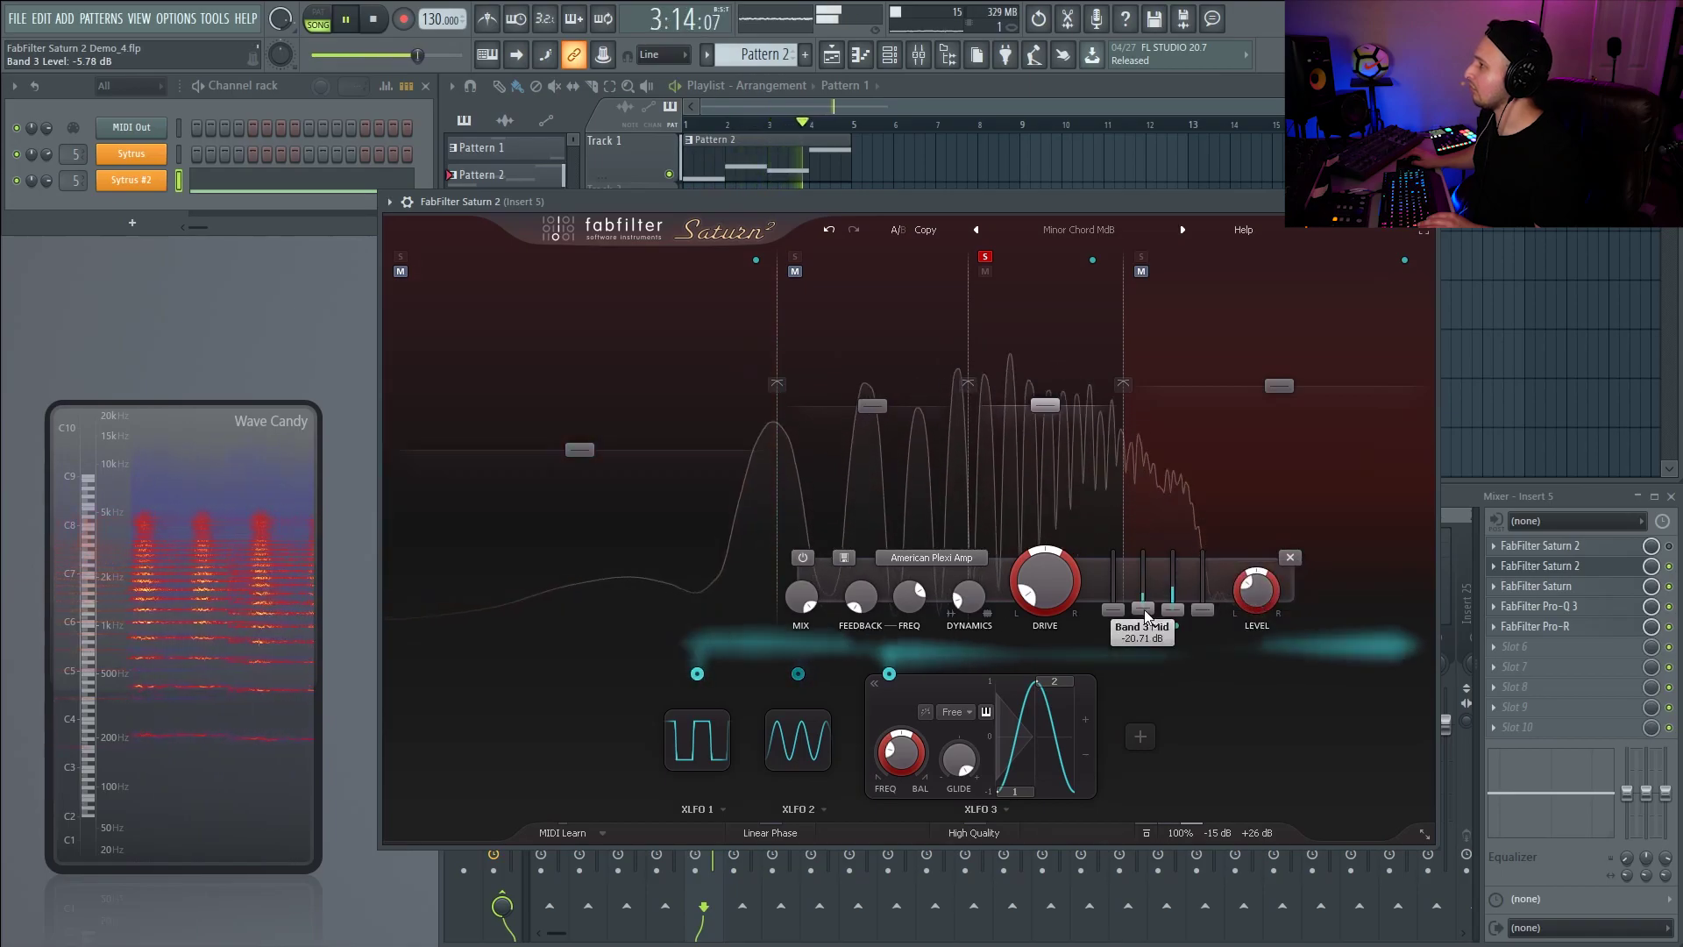
pyautogui.moveTo(1249, 590)
pyautogui.press('space')
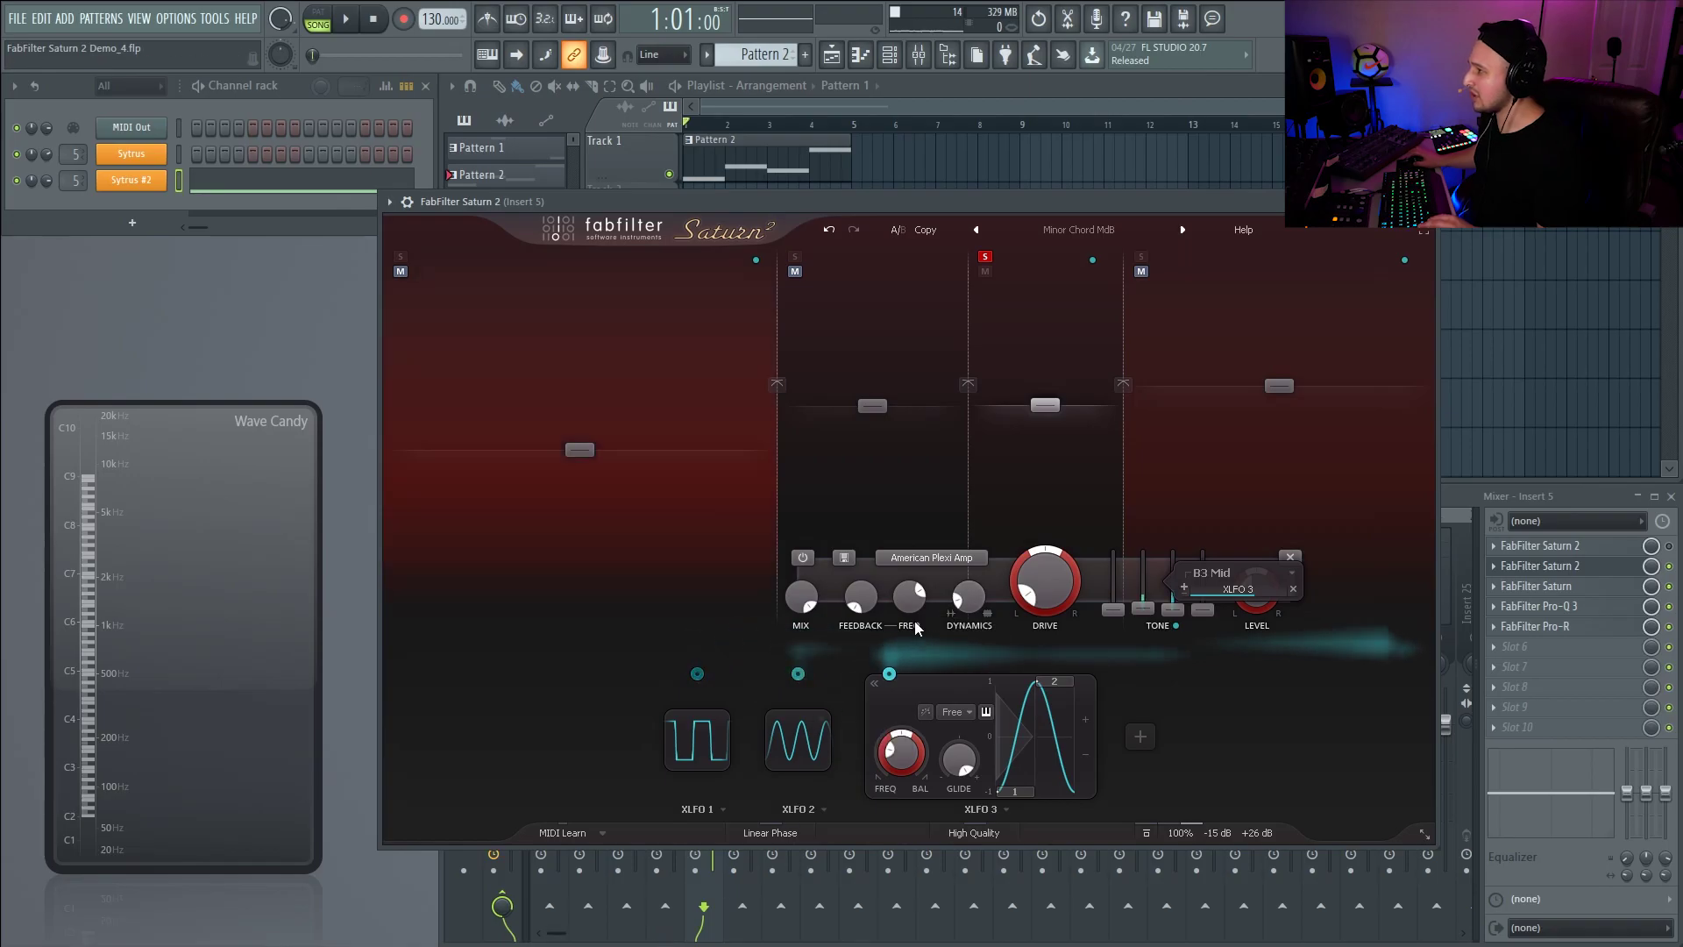
# - Sync XLFO 3 to the tempo, trying 1/64, 1/16 and 1/4, and raise band 3's mid to about -9.4 dB
pyautogui.click(965, 711)
pyautogui.click(989, 631)
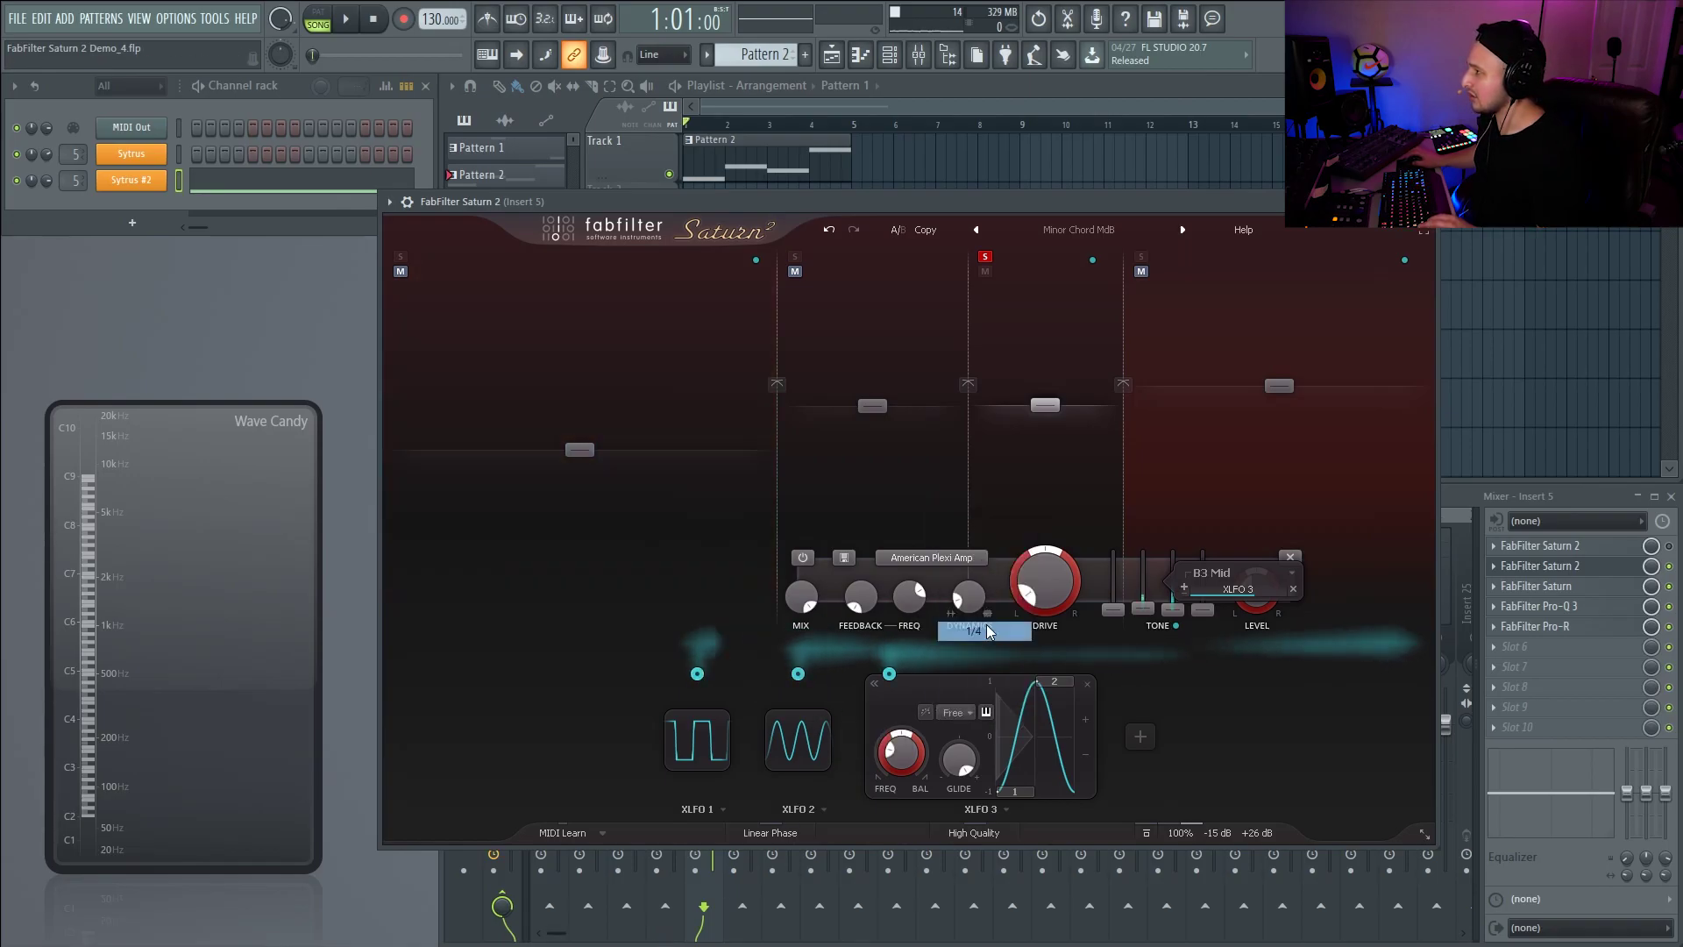
pyautogui.scroll(-4, 945, 712)
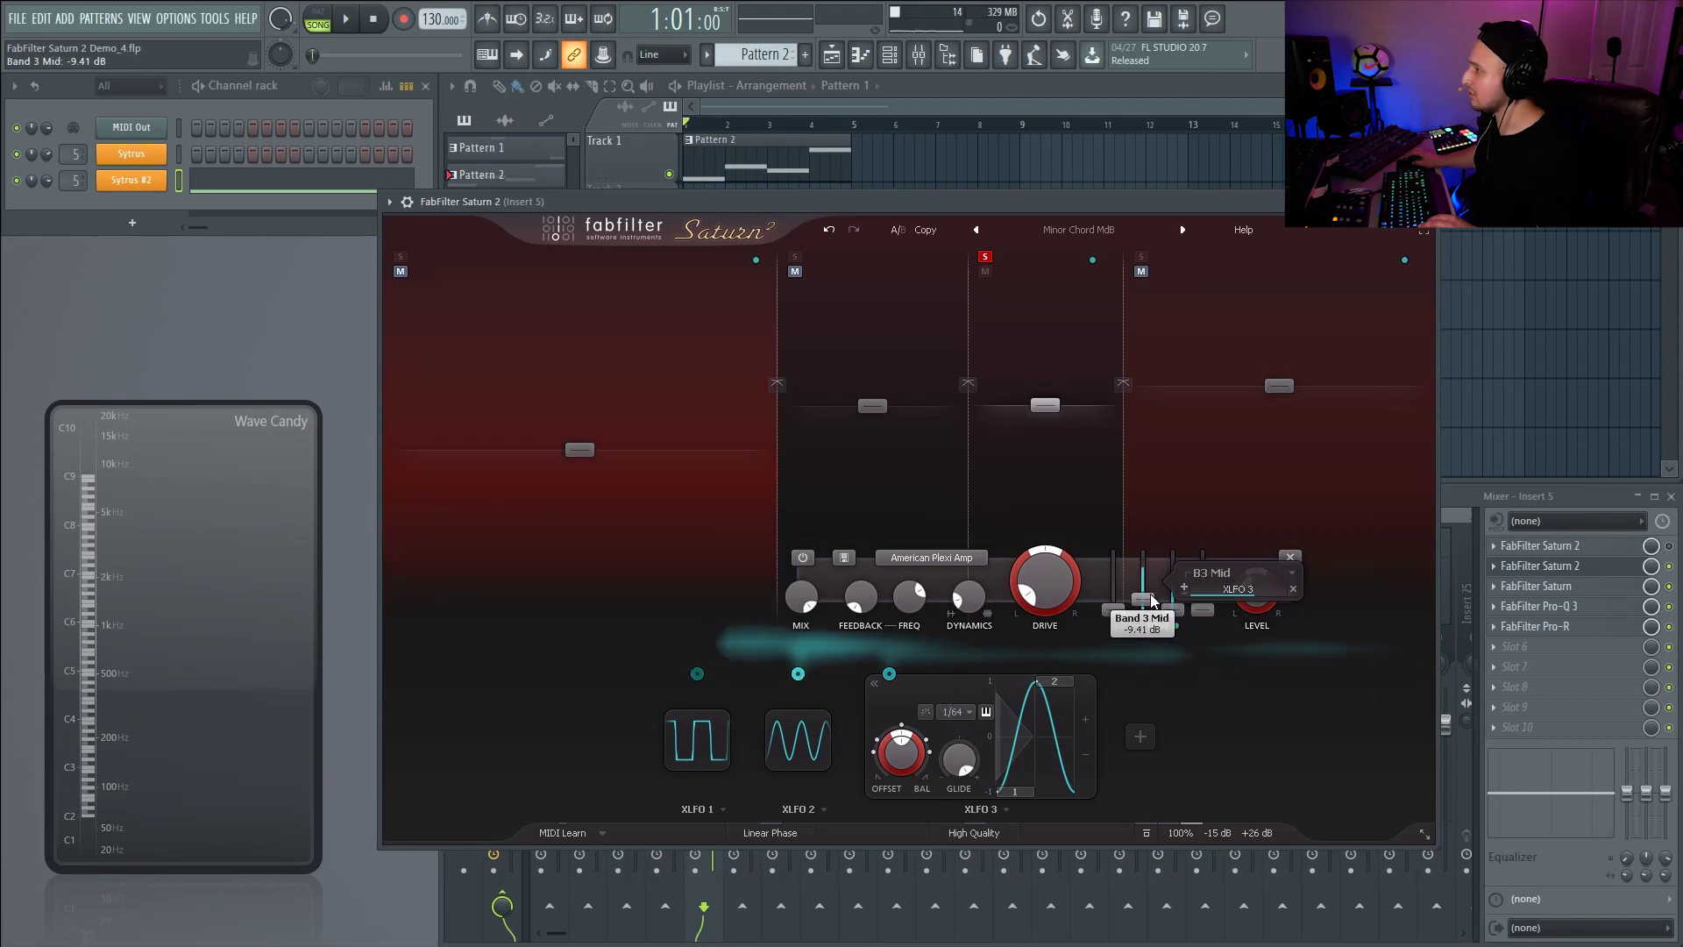
pyautogui.click(951, 711)
pyautogui.click(975, 669)
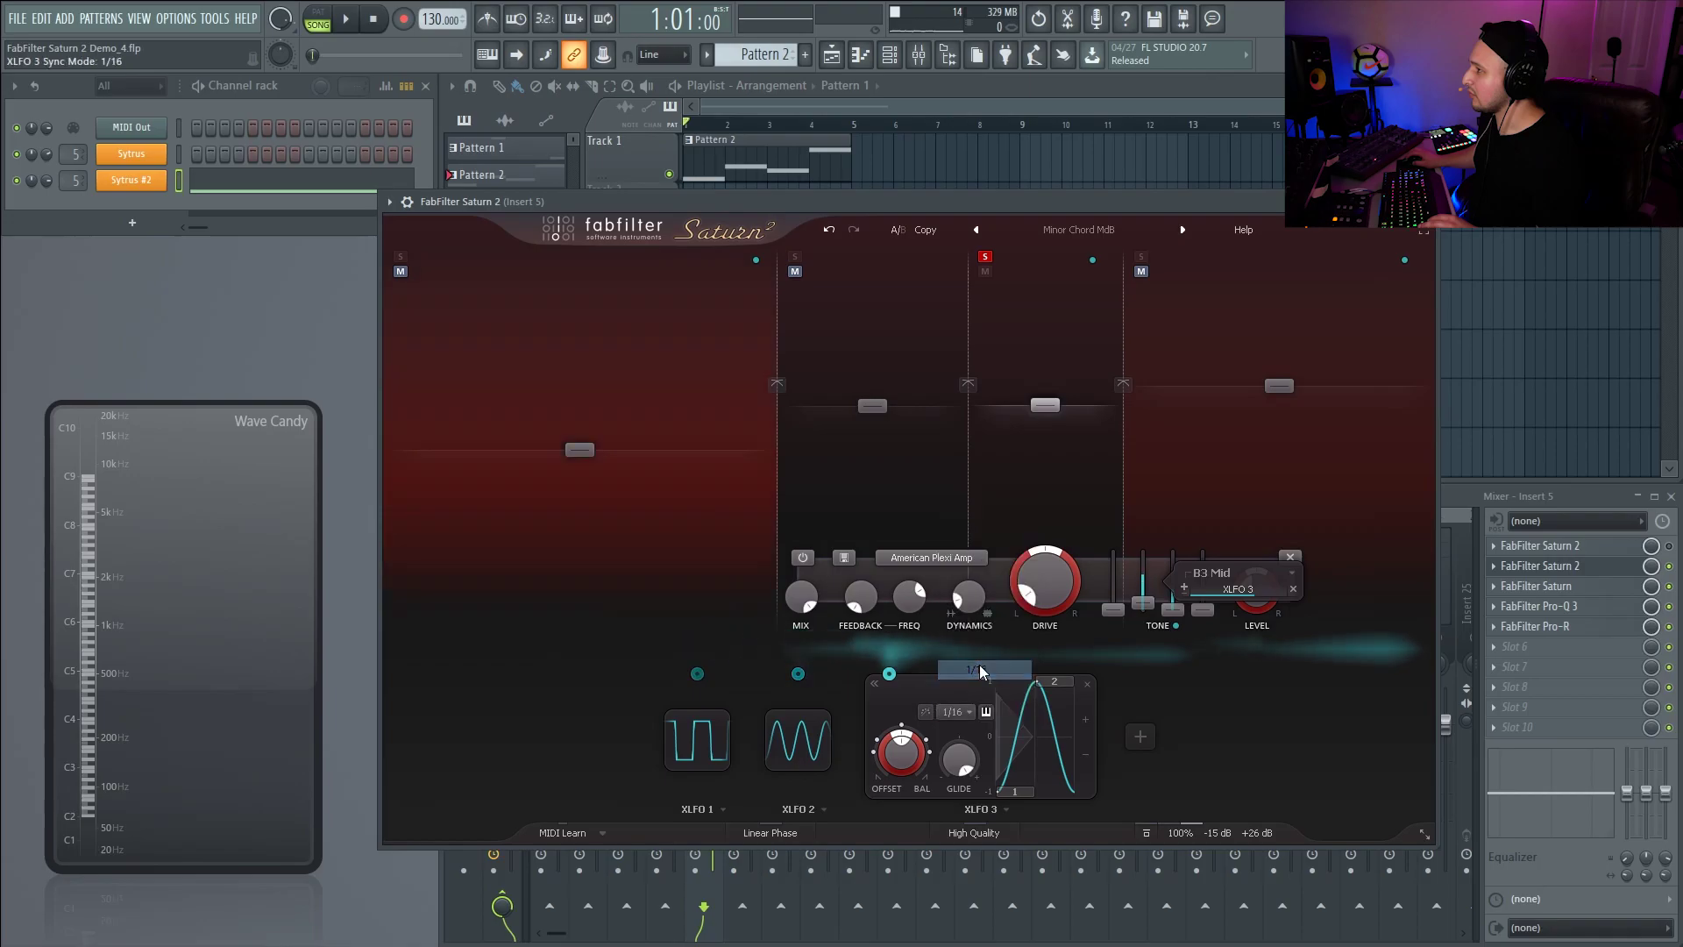
pyautogui.click(954, 712)
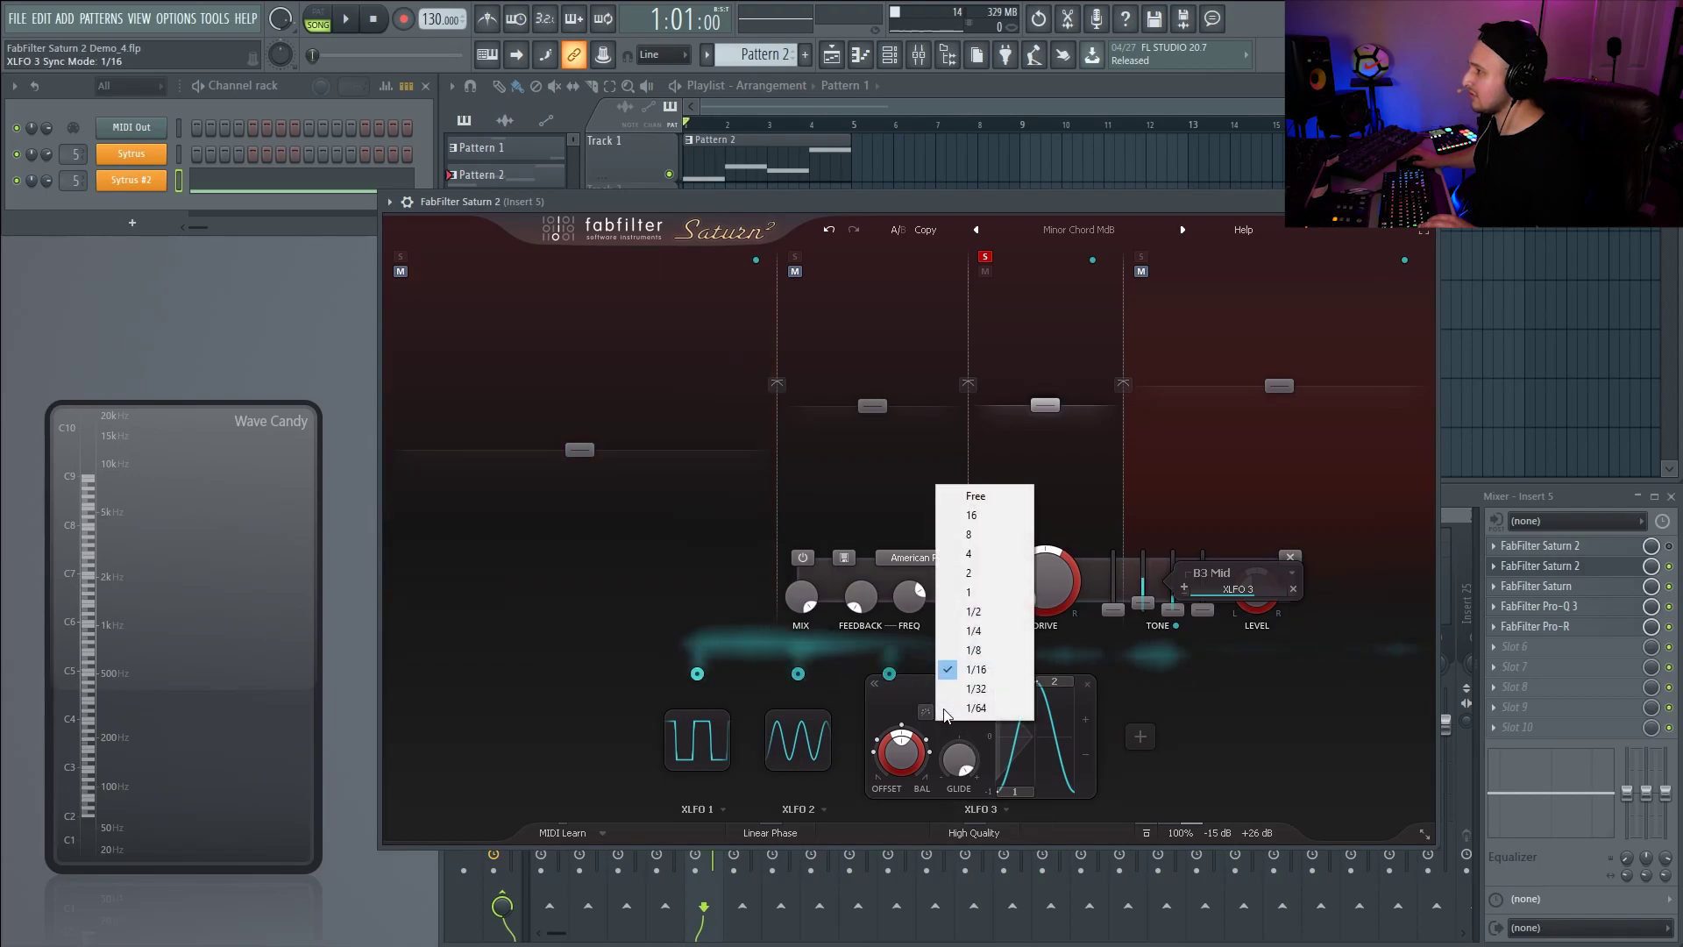
pyautogui.click(973, 630)
pyautogui.press('space')
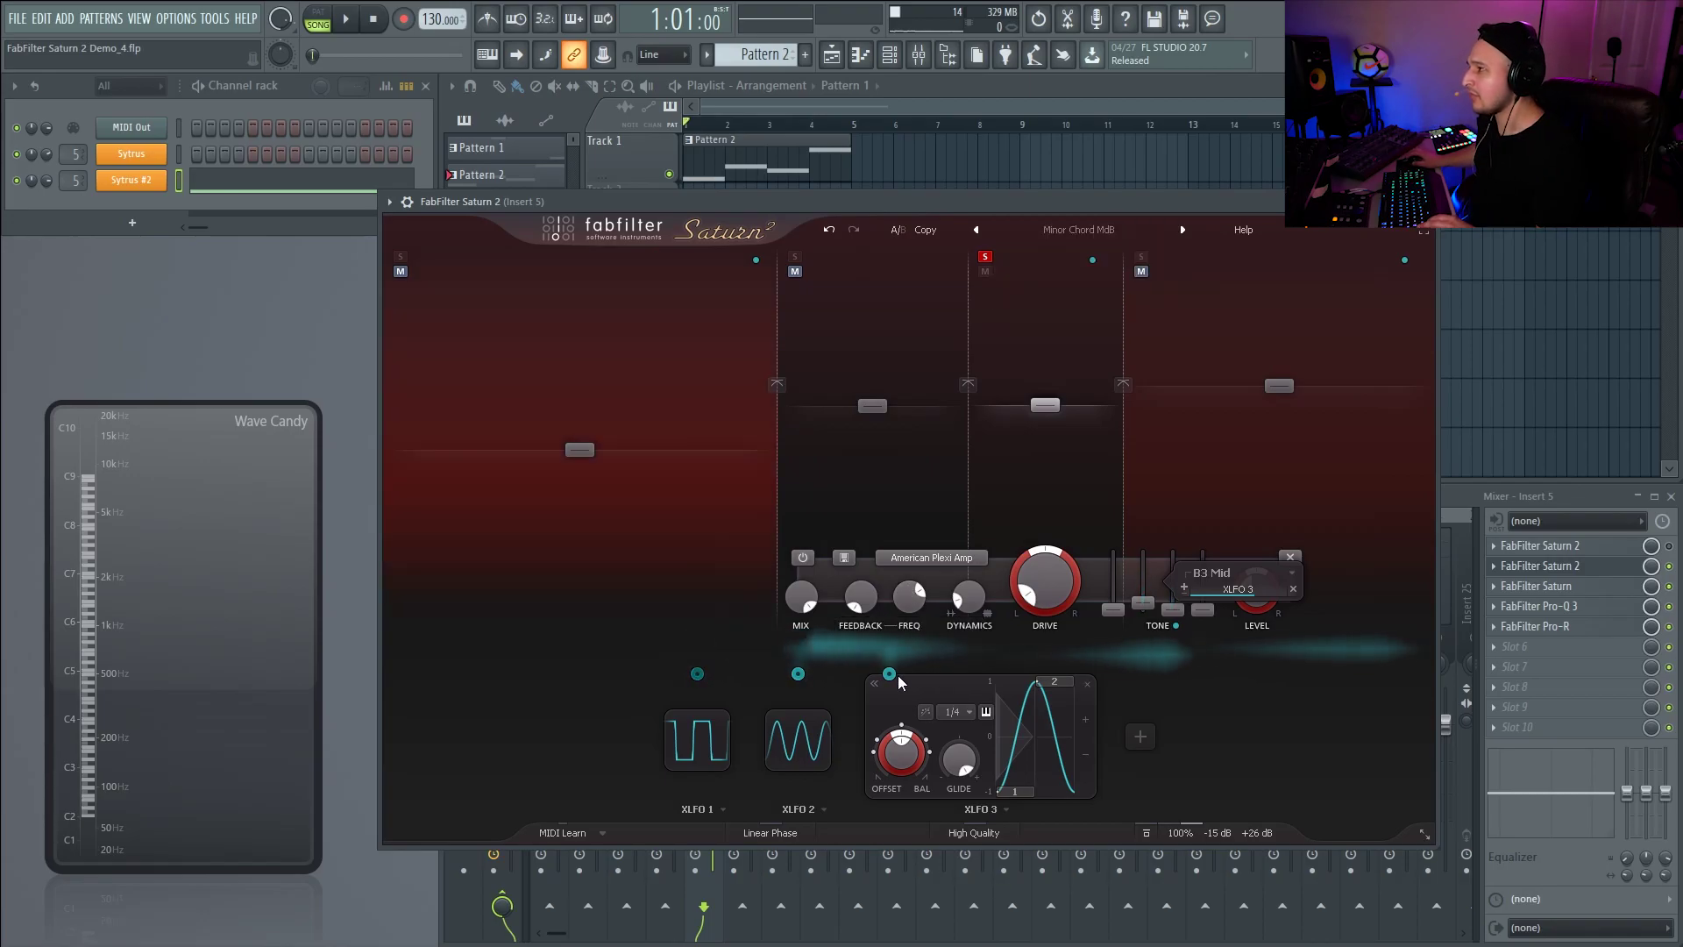
# - Replay the soloed band 3 and set XLFO 3's sync rate to 1/2
pyautogui.moveTo(889, 675)
pyautogui.moveTo(925, 636)
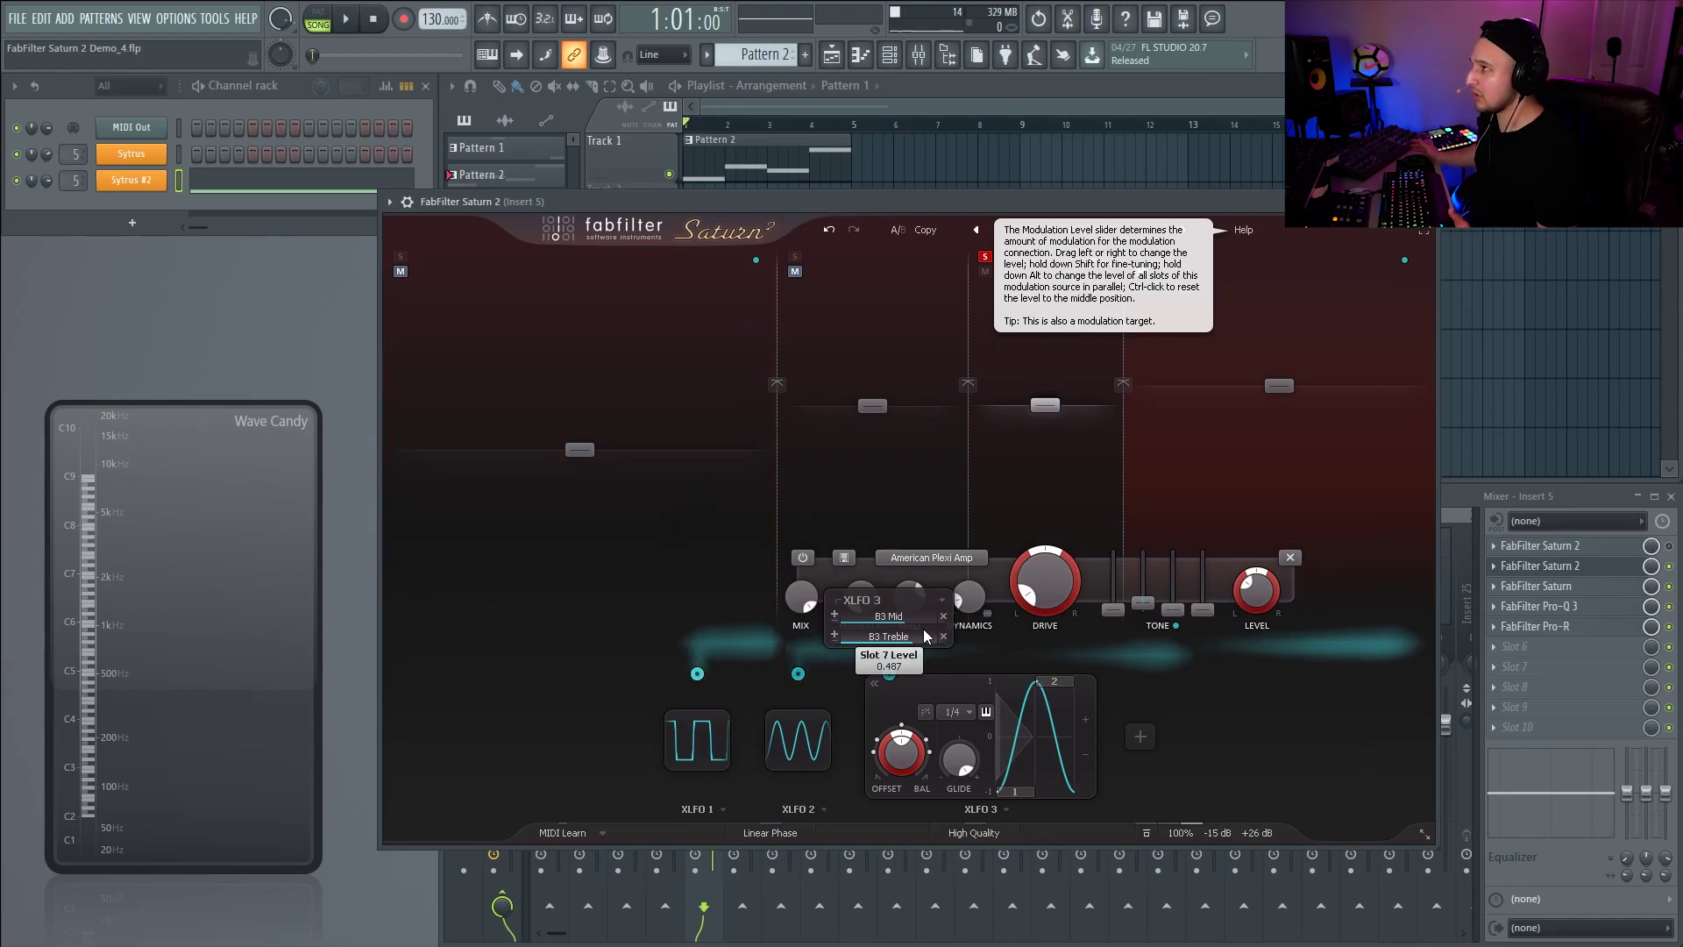
pyautogui.press('space')
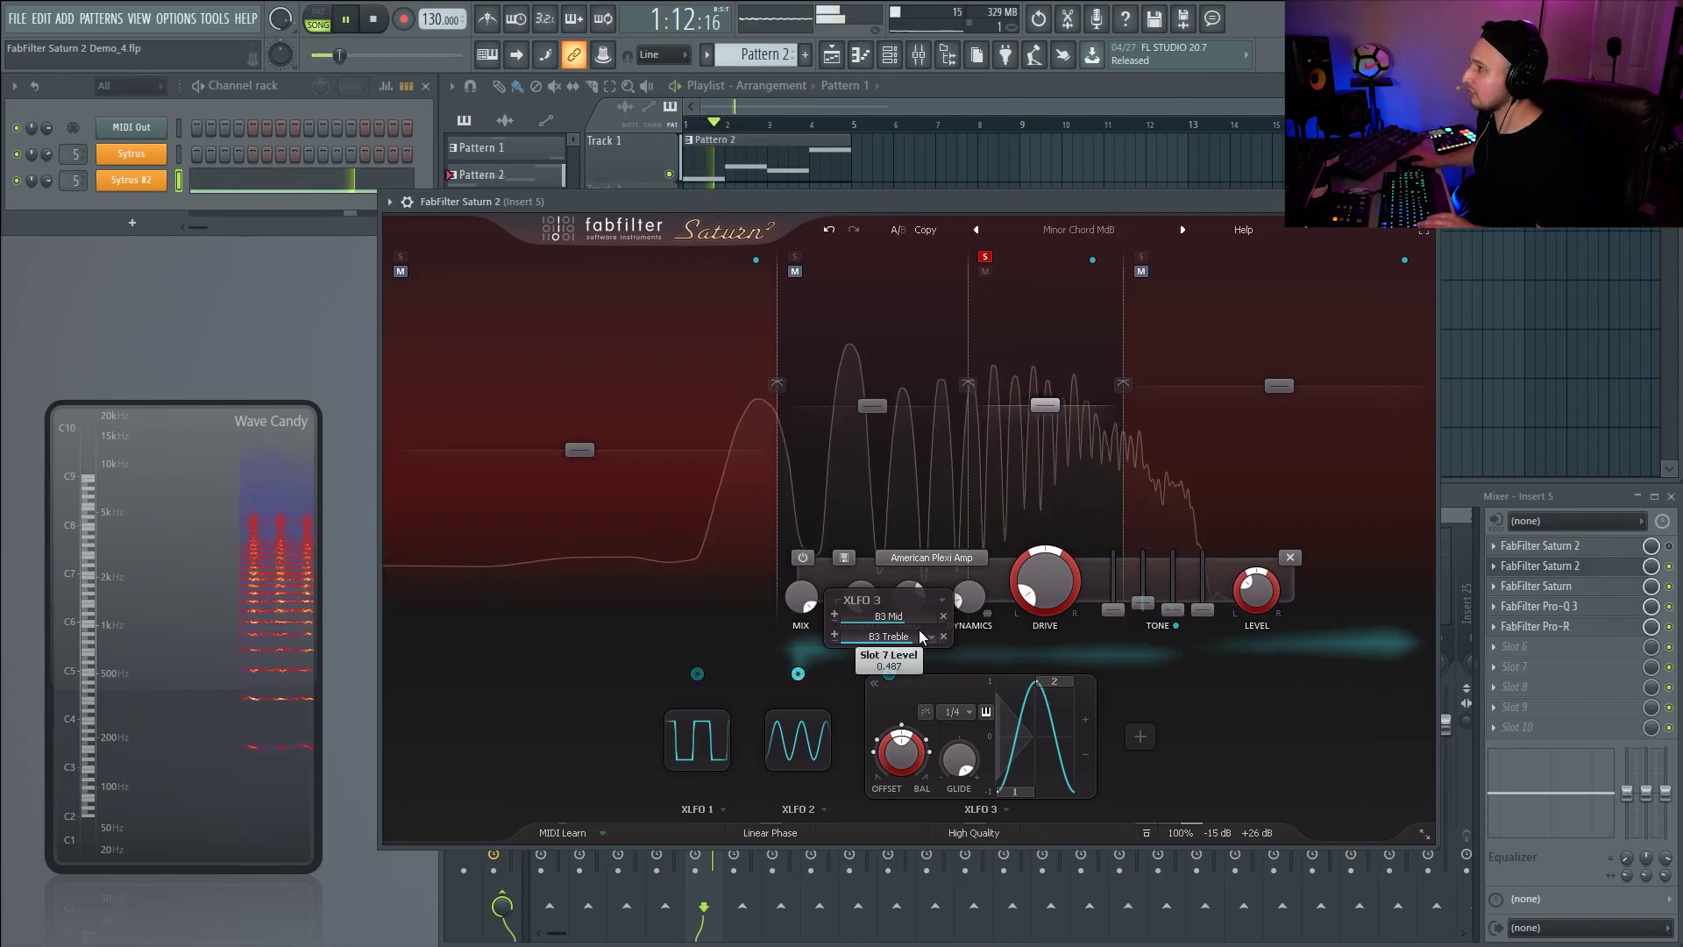
pyautogui.click(953, 713)
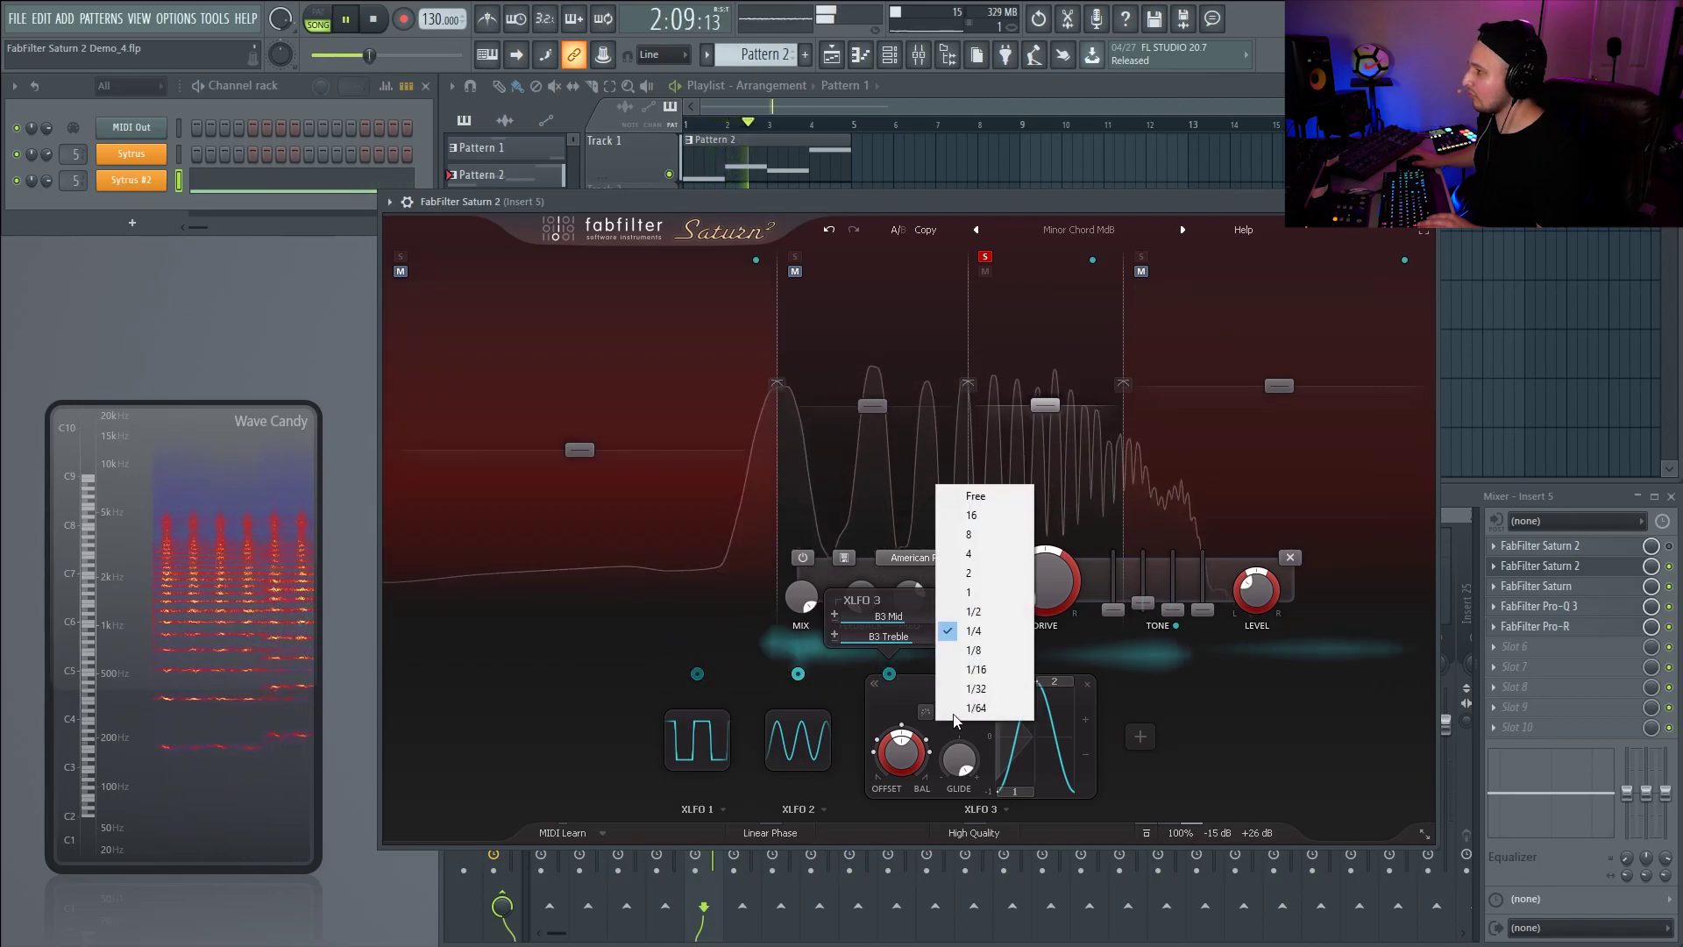
pyautogui.click(982, 614)
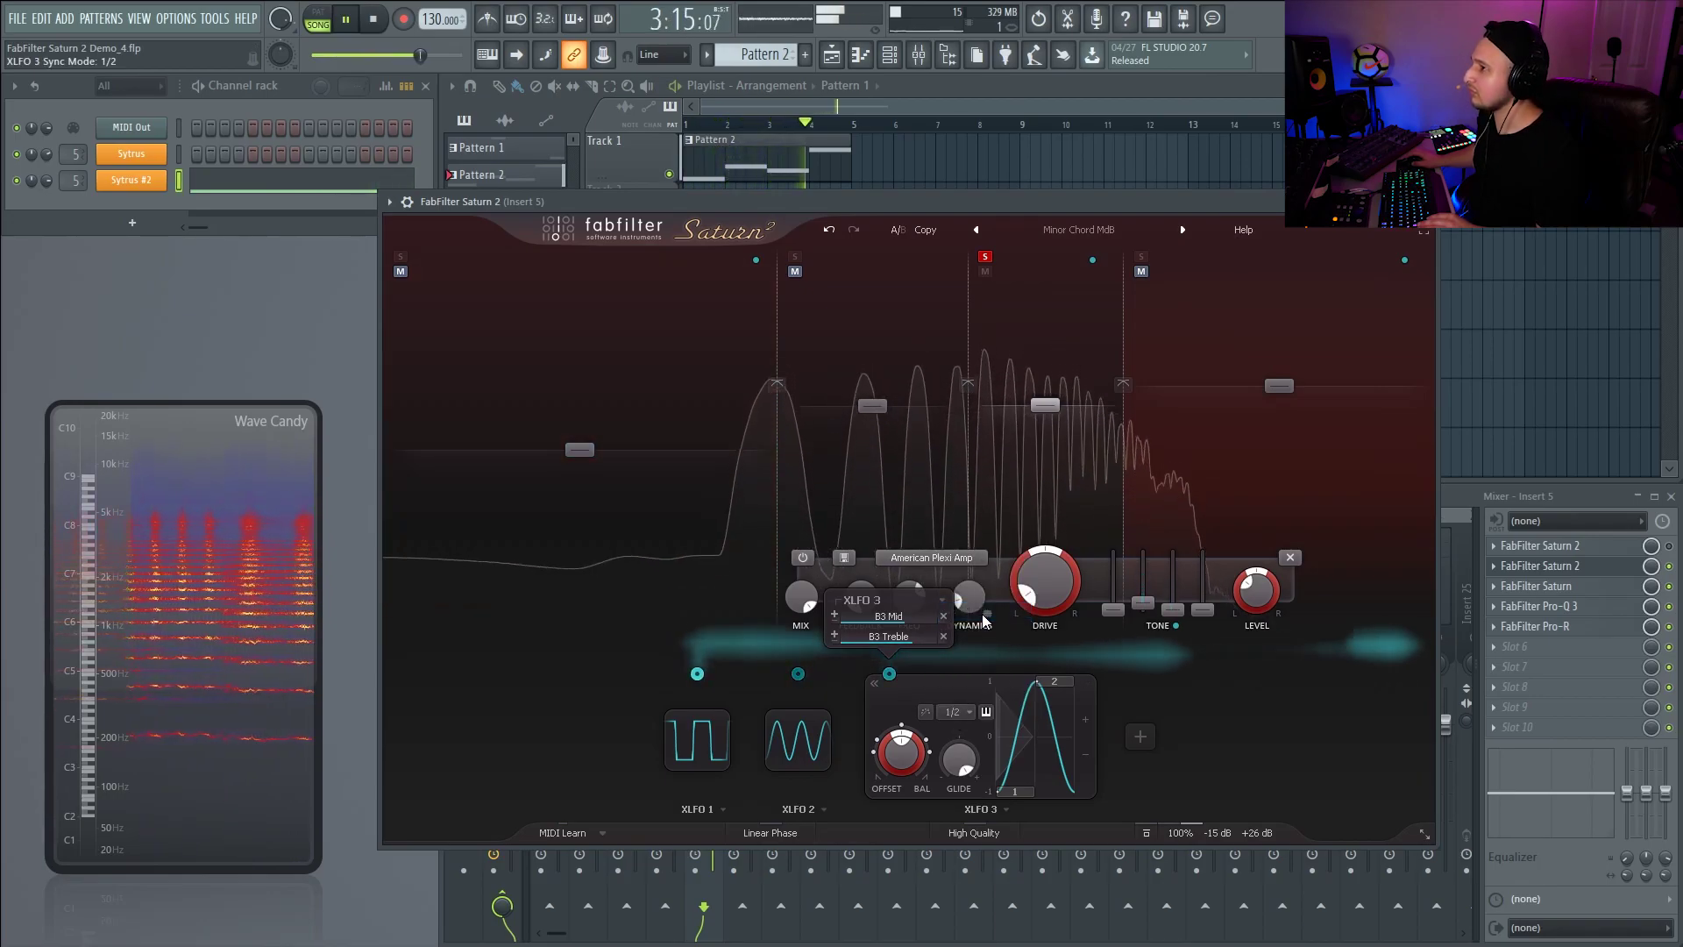
pyautogui.press('space')
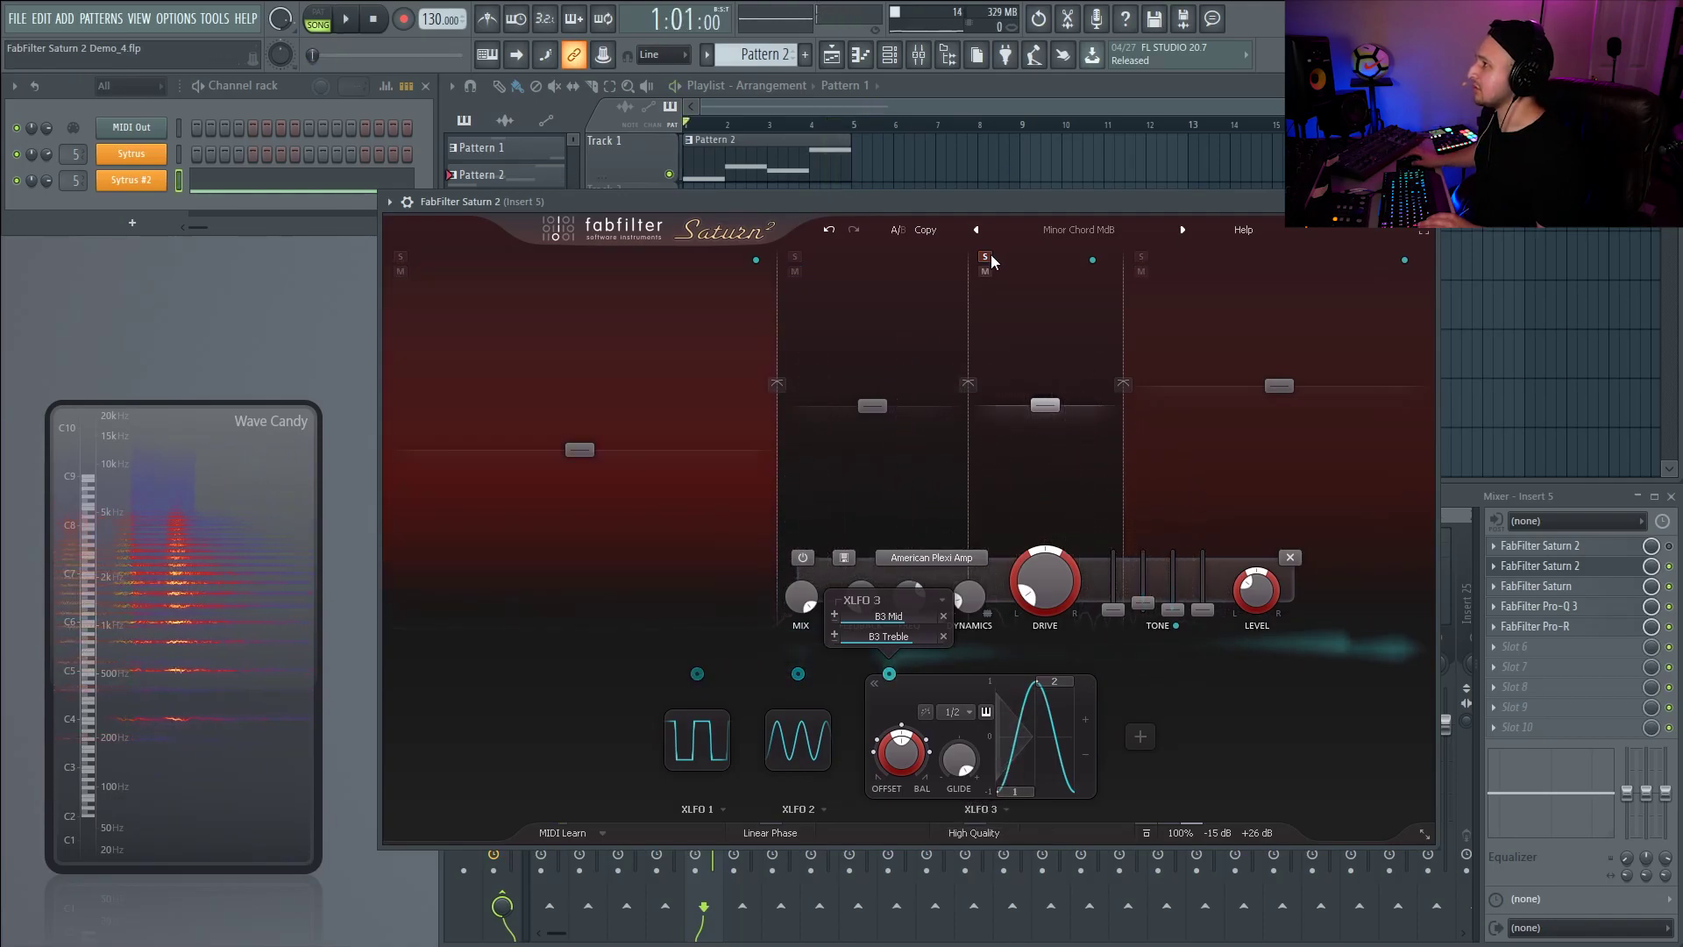
# - Unsolo band 3, play the pattern through all bands, and raise band 3's level to -2.20 dB
pyautogui.click(997, 185)
pyautogui.click(428, 202)
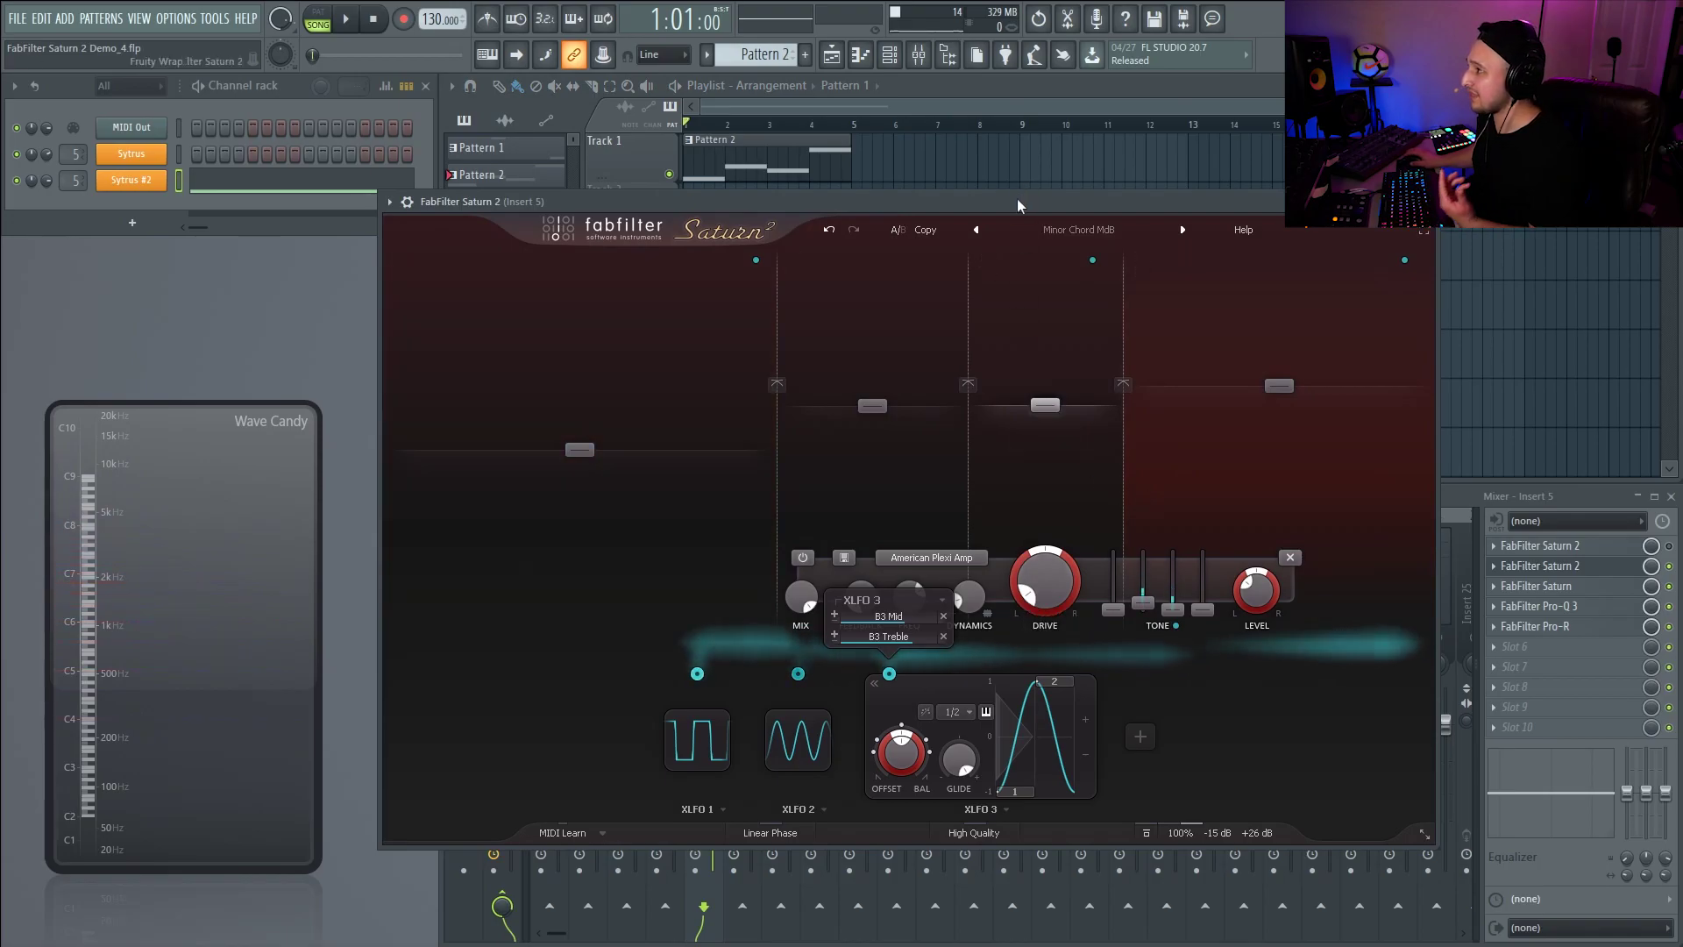
pyautogui.press('space')
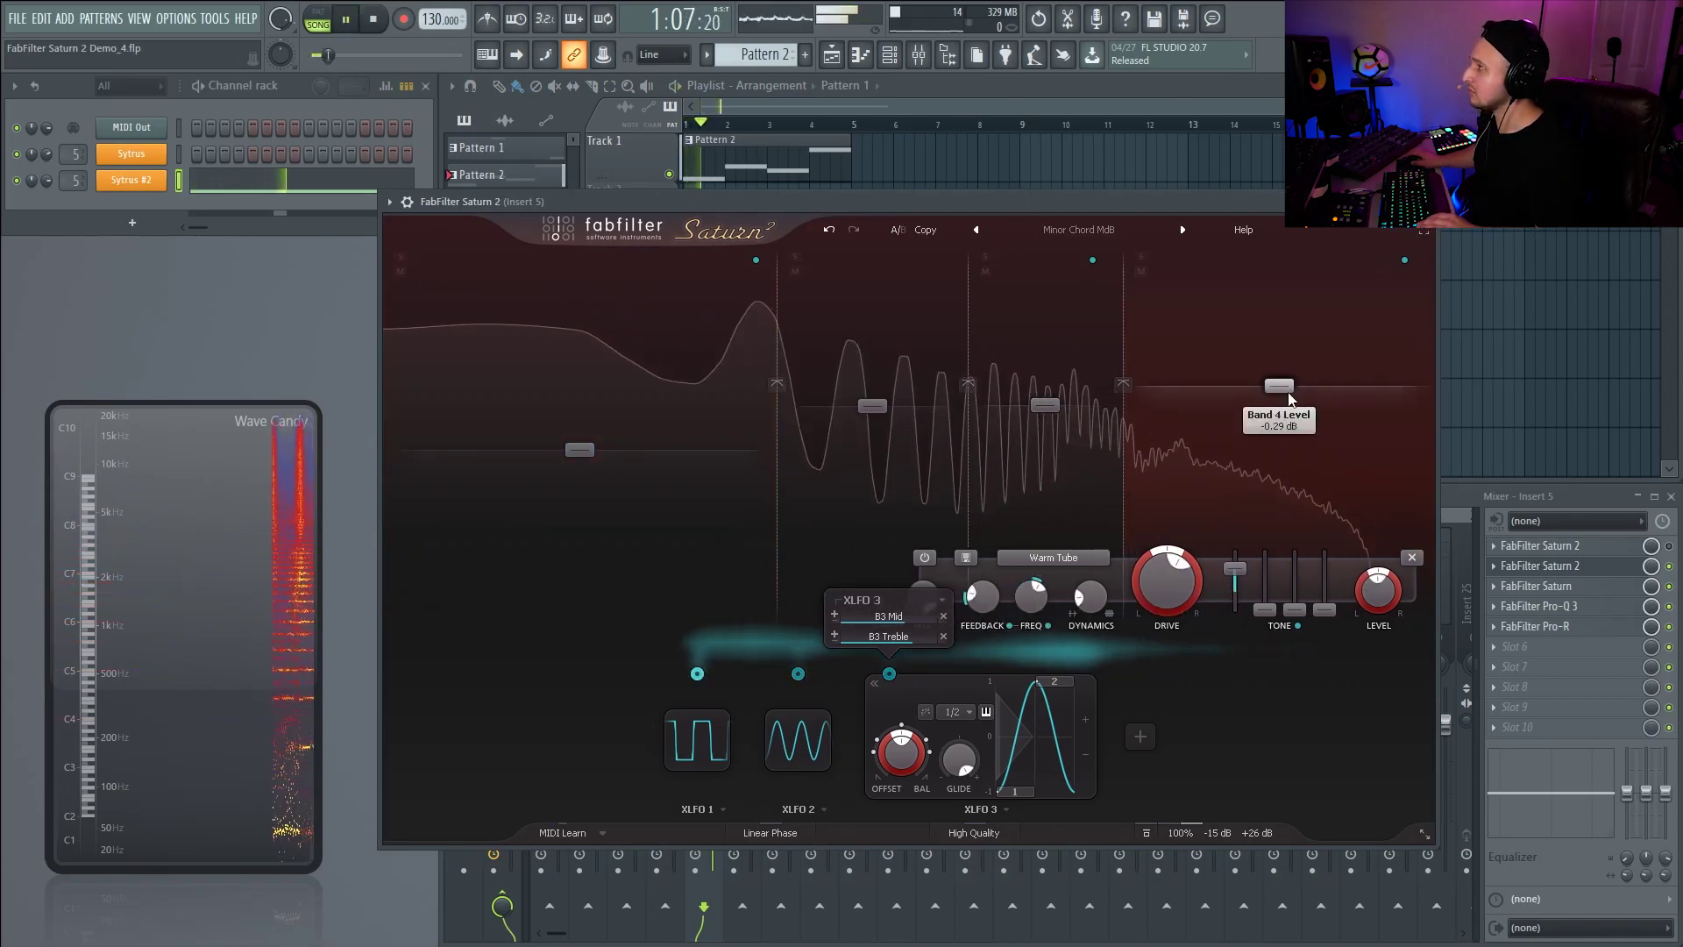
pyautogui.moveTo(1044, 405); pyautogui.dragTo(1044, 392)
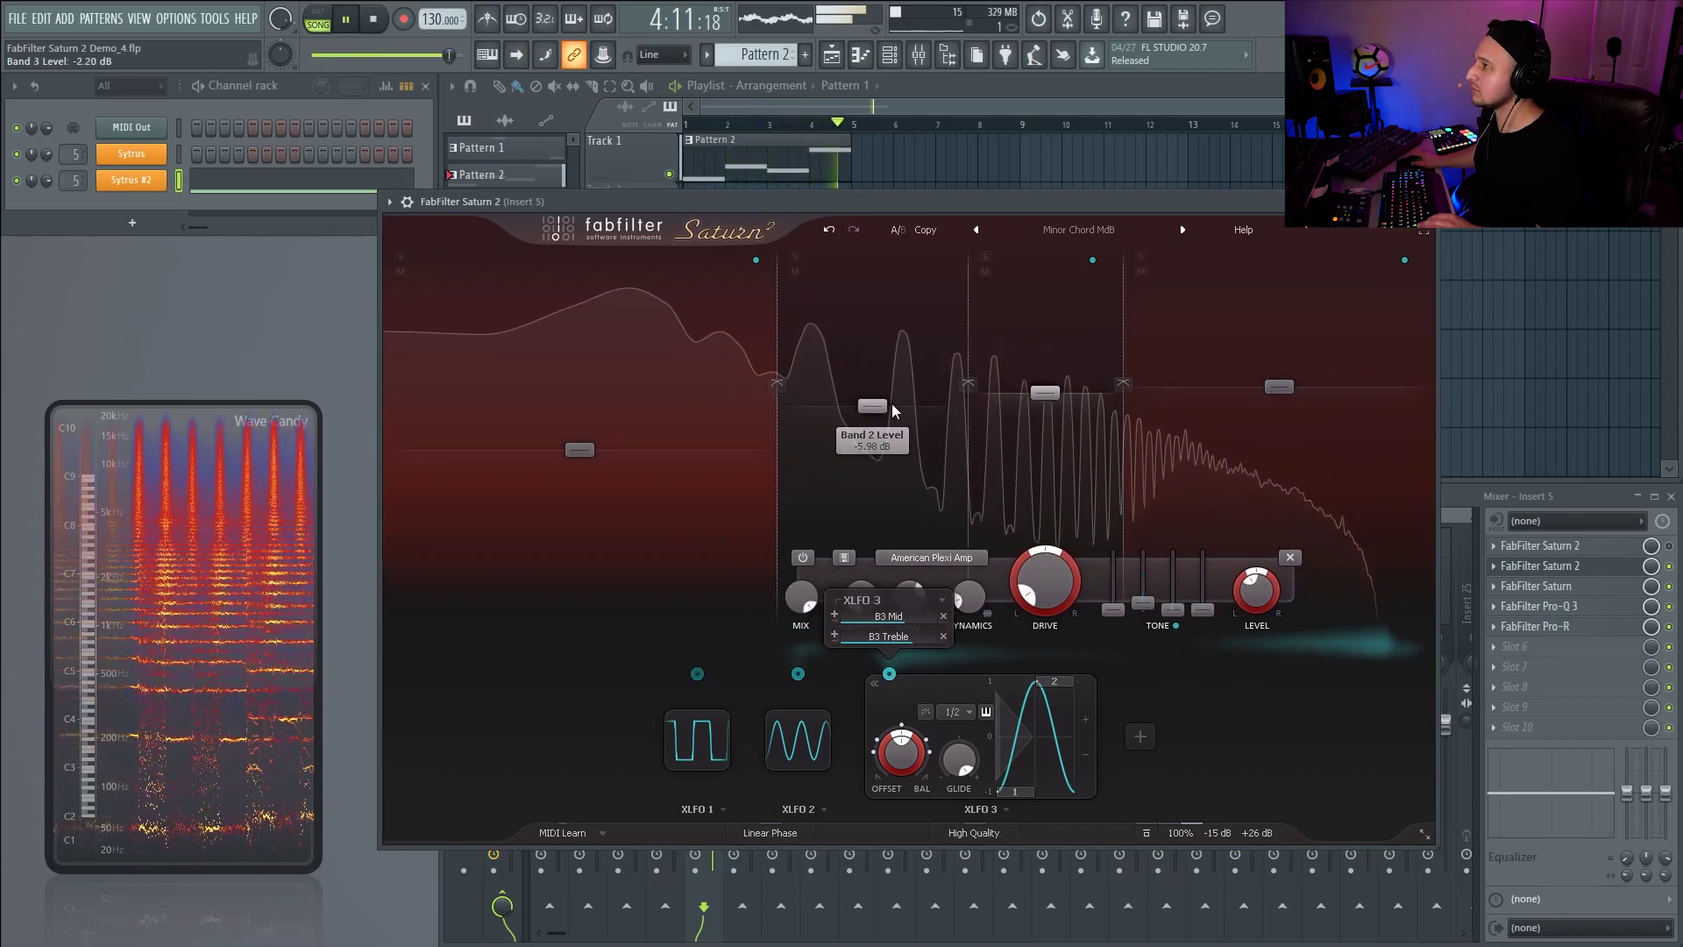
# - Raise band 2's level slightly and set its presence to -5.49 dB while the pattern plays
pyautogui.moveTo(892, 409); pyautogui.dragTo(892, 403)
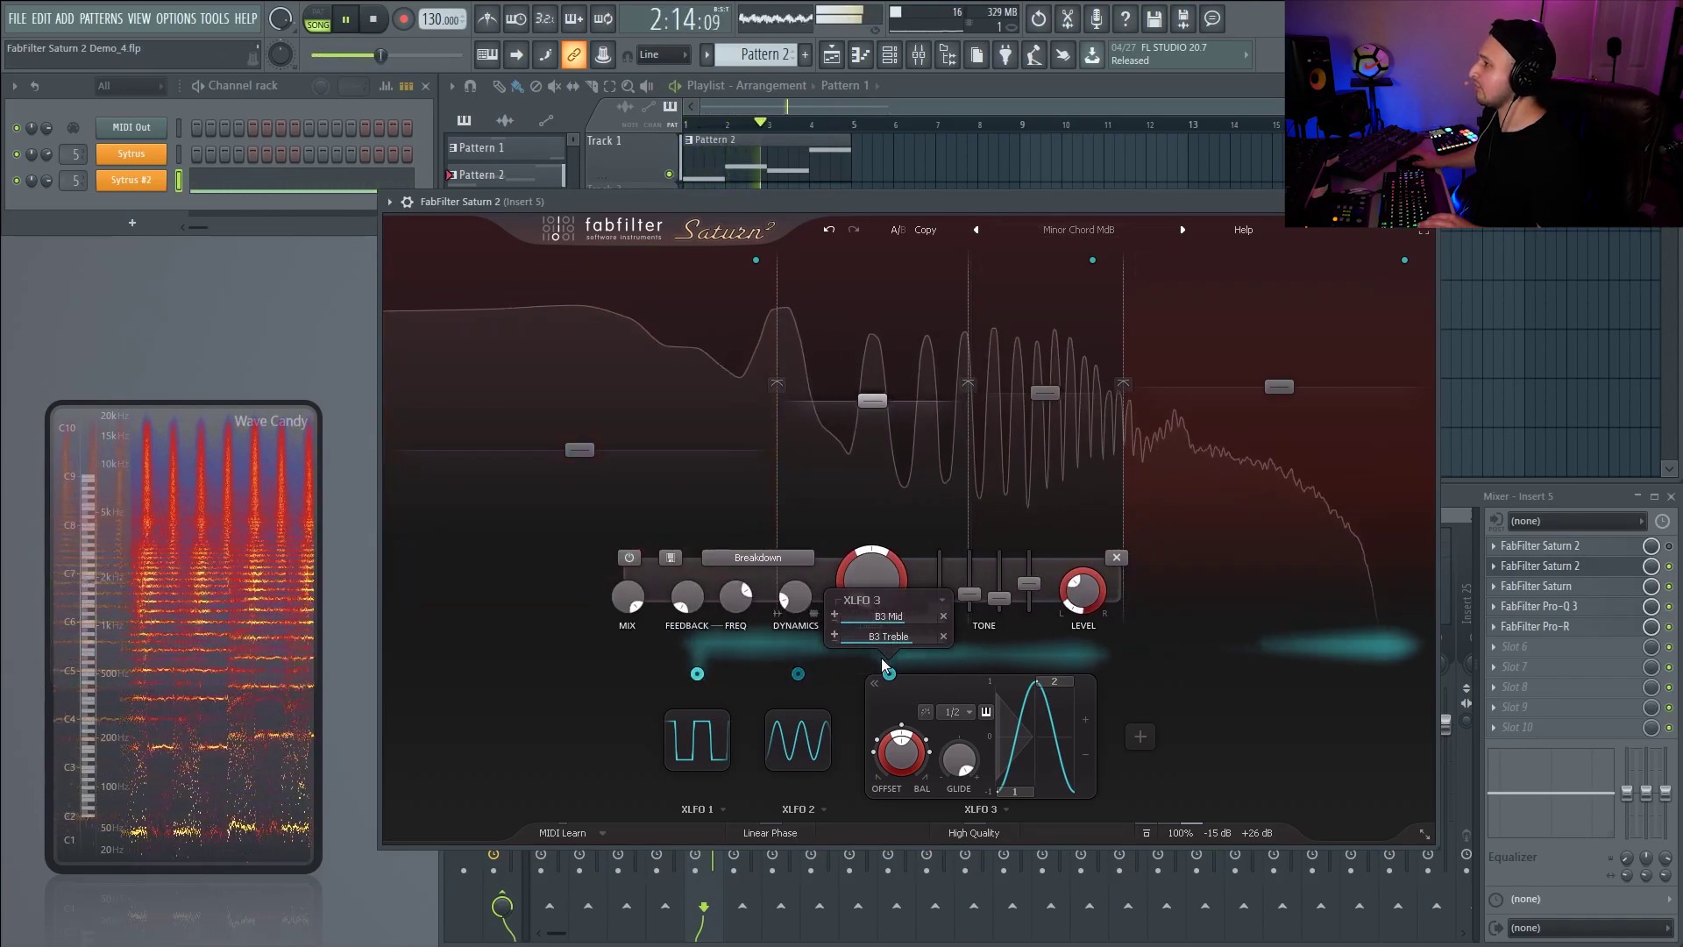
pyautogui.moveTo(1028, 584); pyautogui.dragTo(1035, 602)
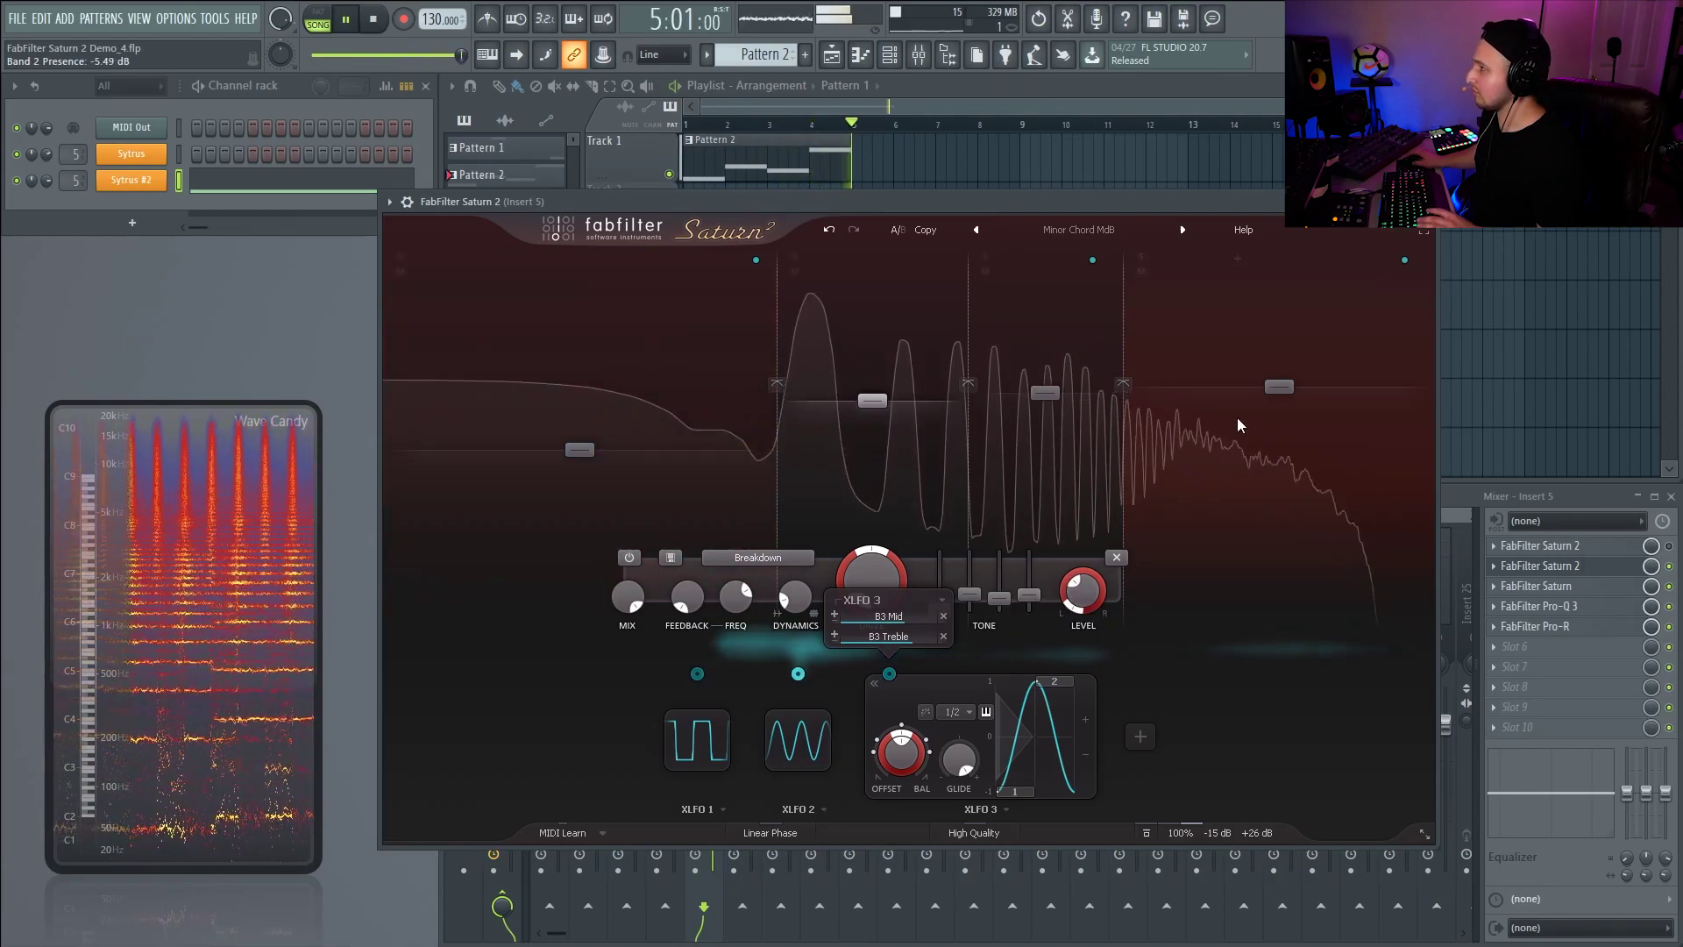
pyautogui.moveTo(1241, 408)
pyautogui.press('space')
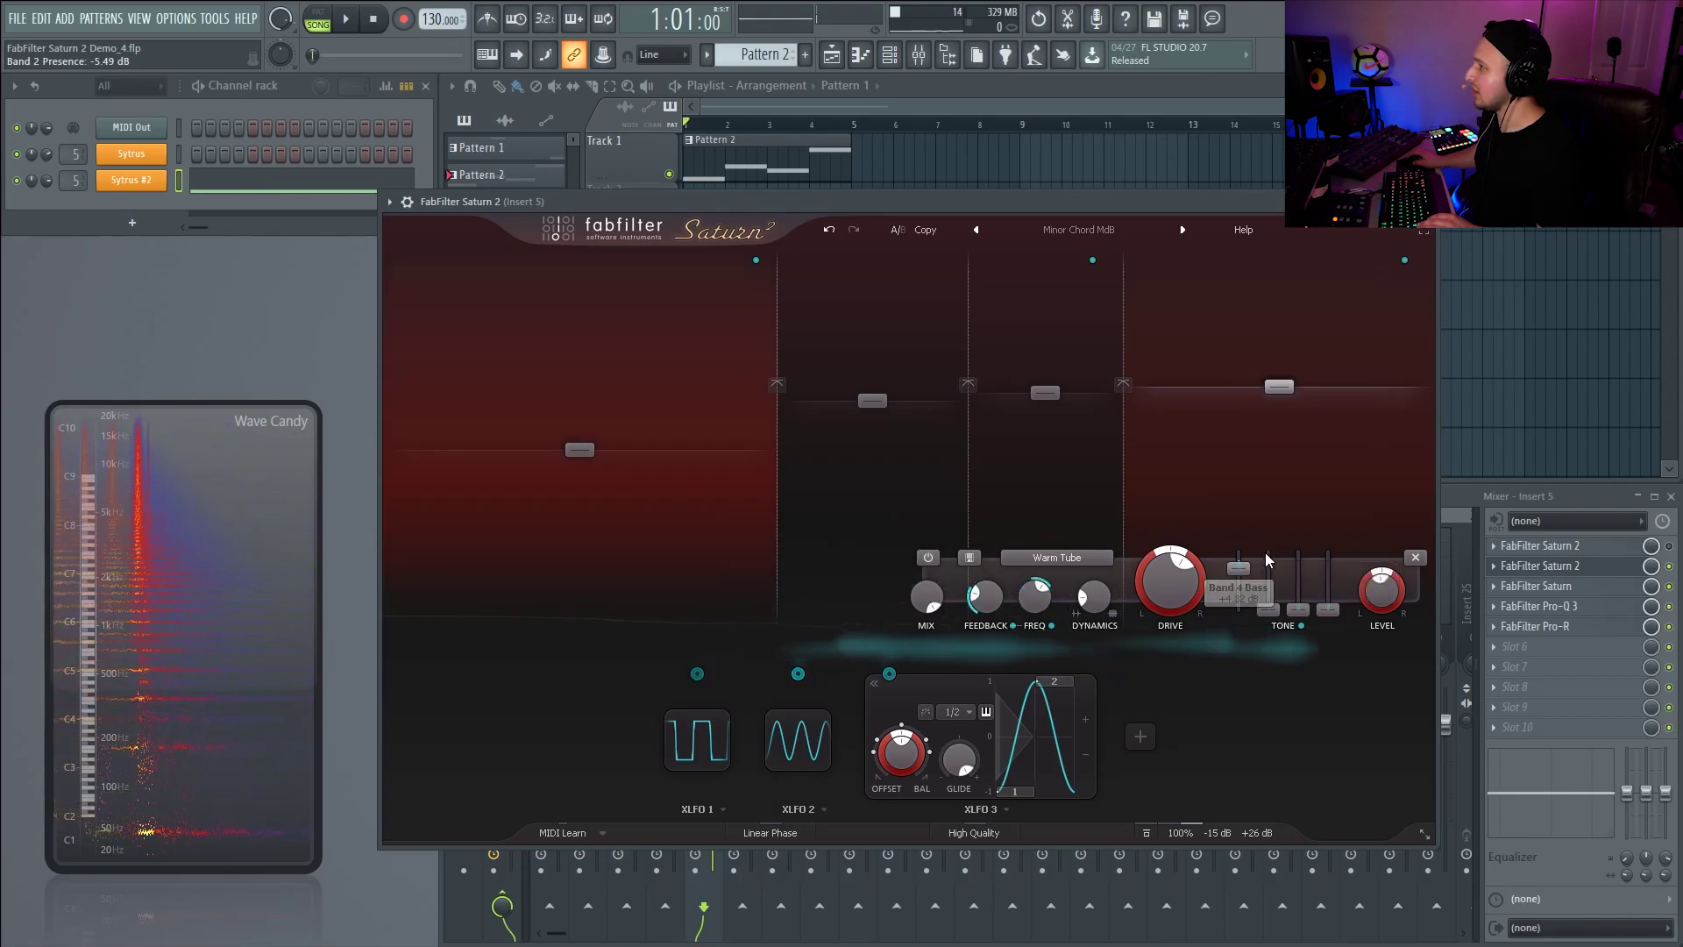
# - Solo band 4, play the pattern, and set XLFO 1's modulation amount on band 4's bass to 0.583
pyautogui.click(1142, 256)
pyautogui.press('space')
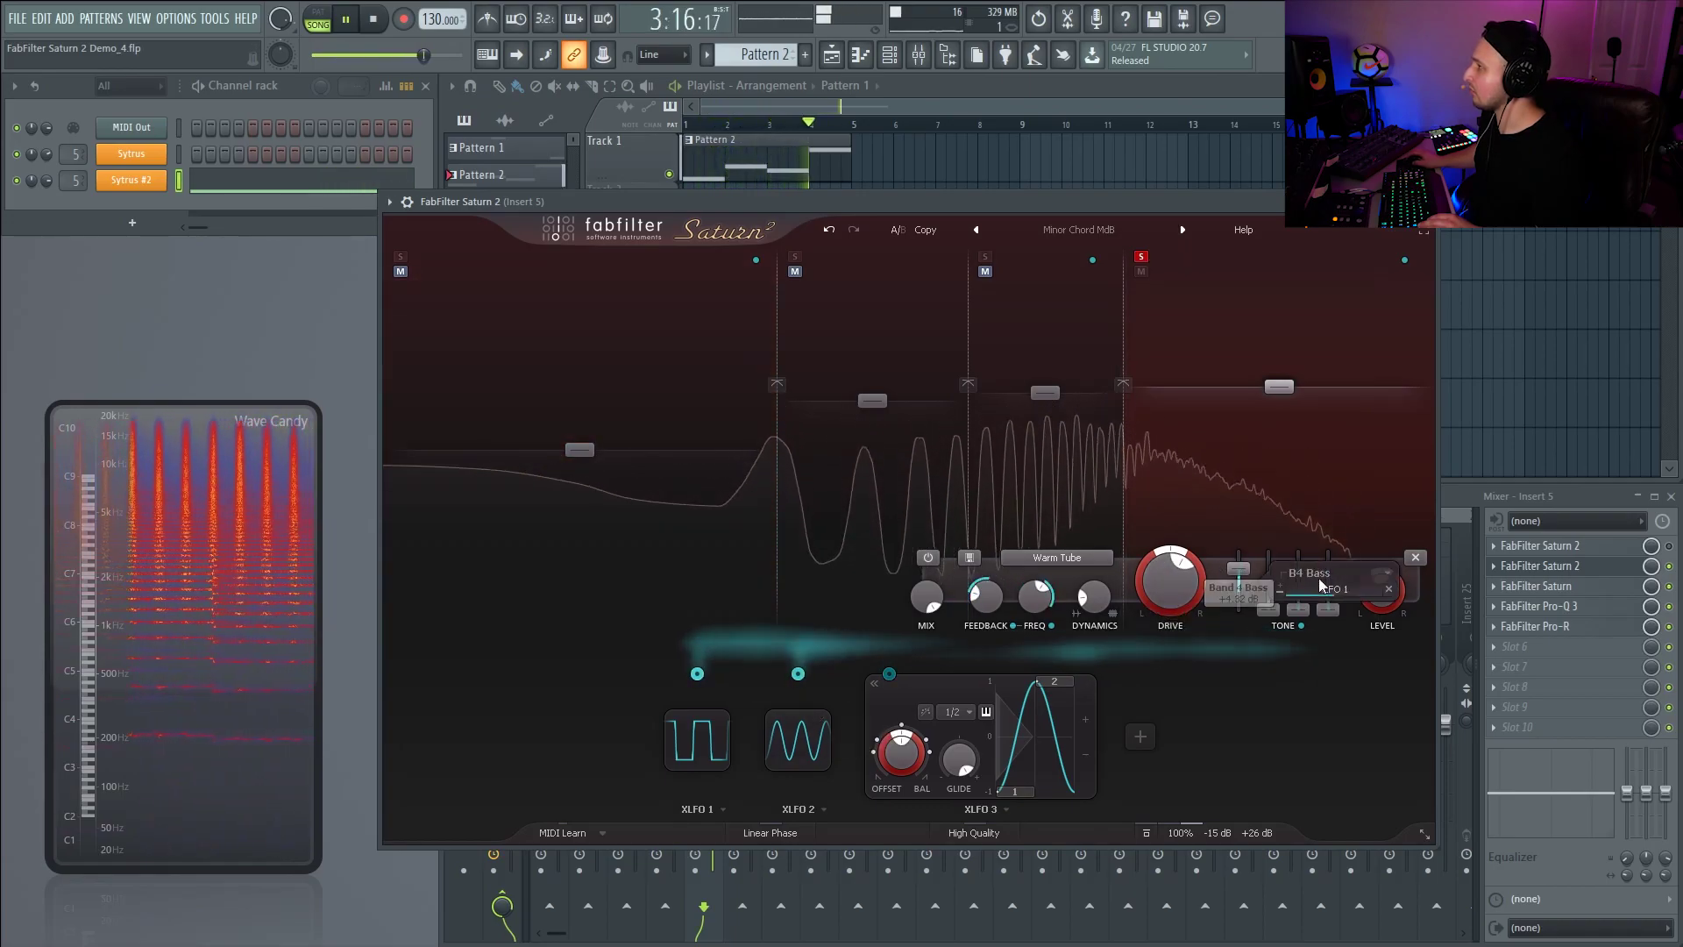
pyautogui.moveTo(1388, 589)
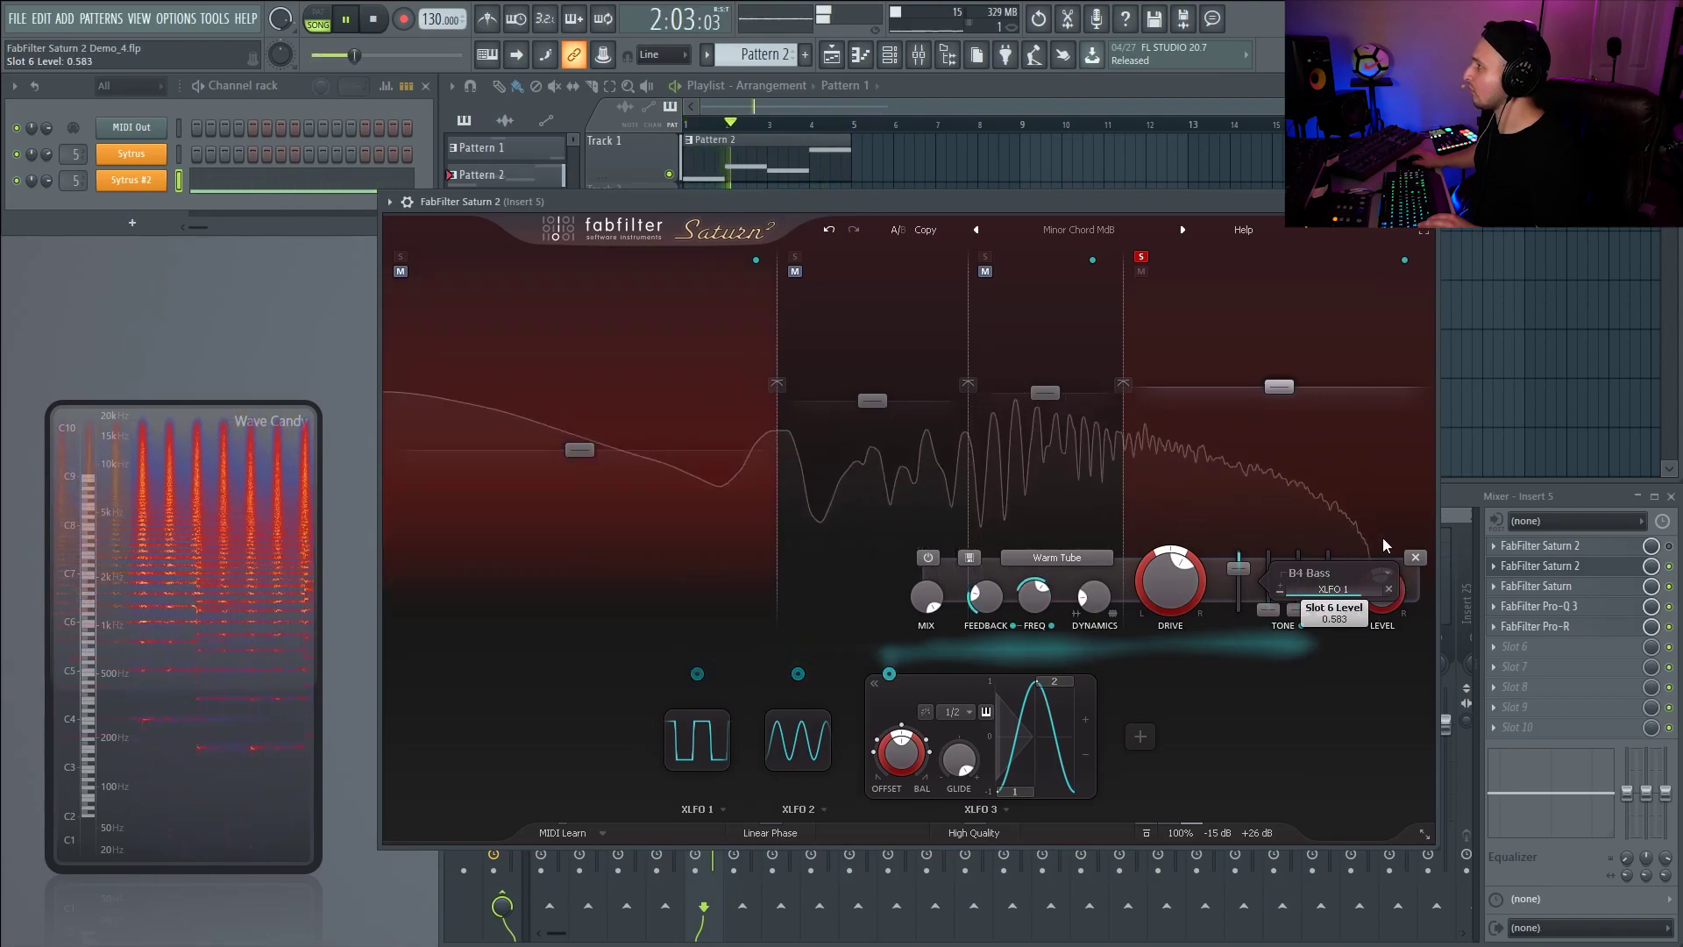
# - Close and reopen the Saturn 2 window, and raise band 4's drive to 68.49%
pyautogui.click(1541, 545)
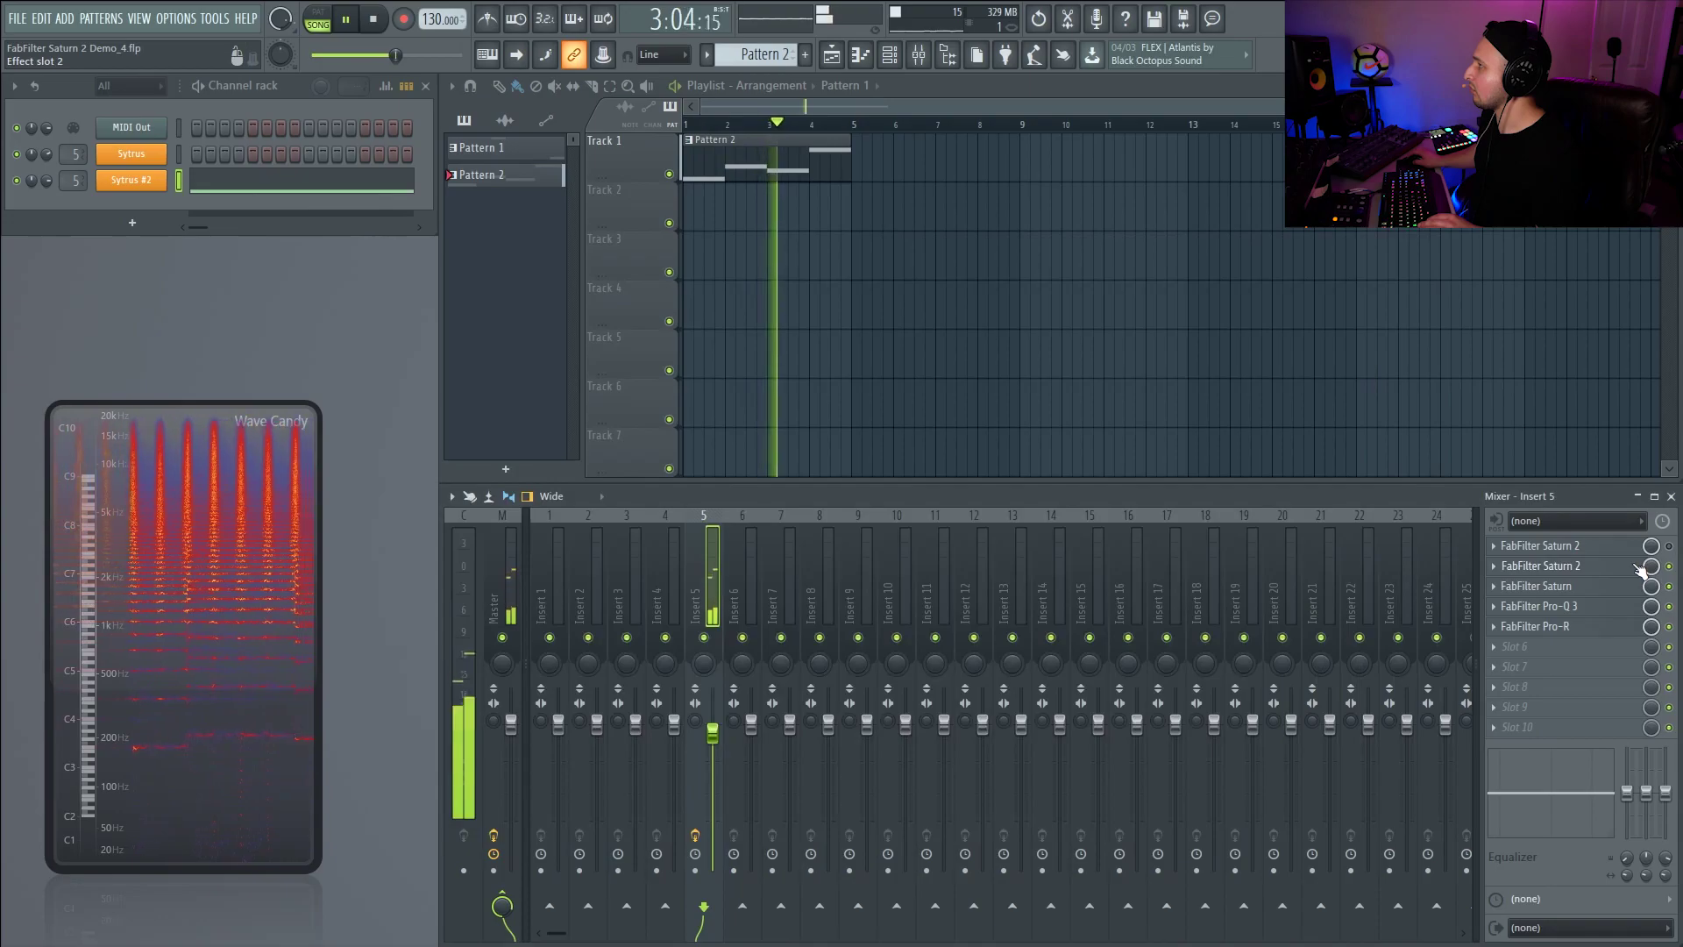
pyautogui.click(1540, 545)
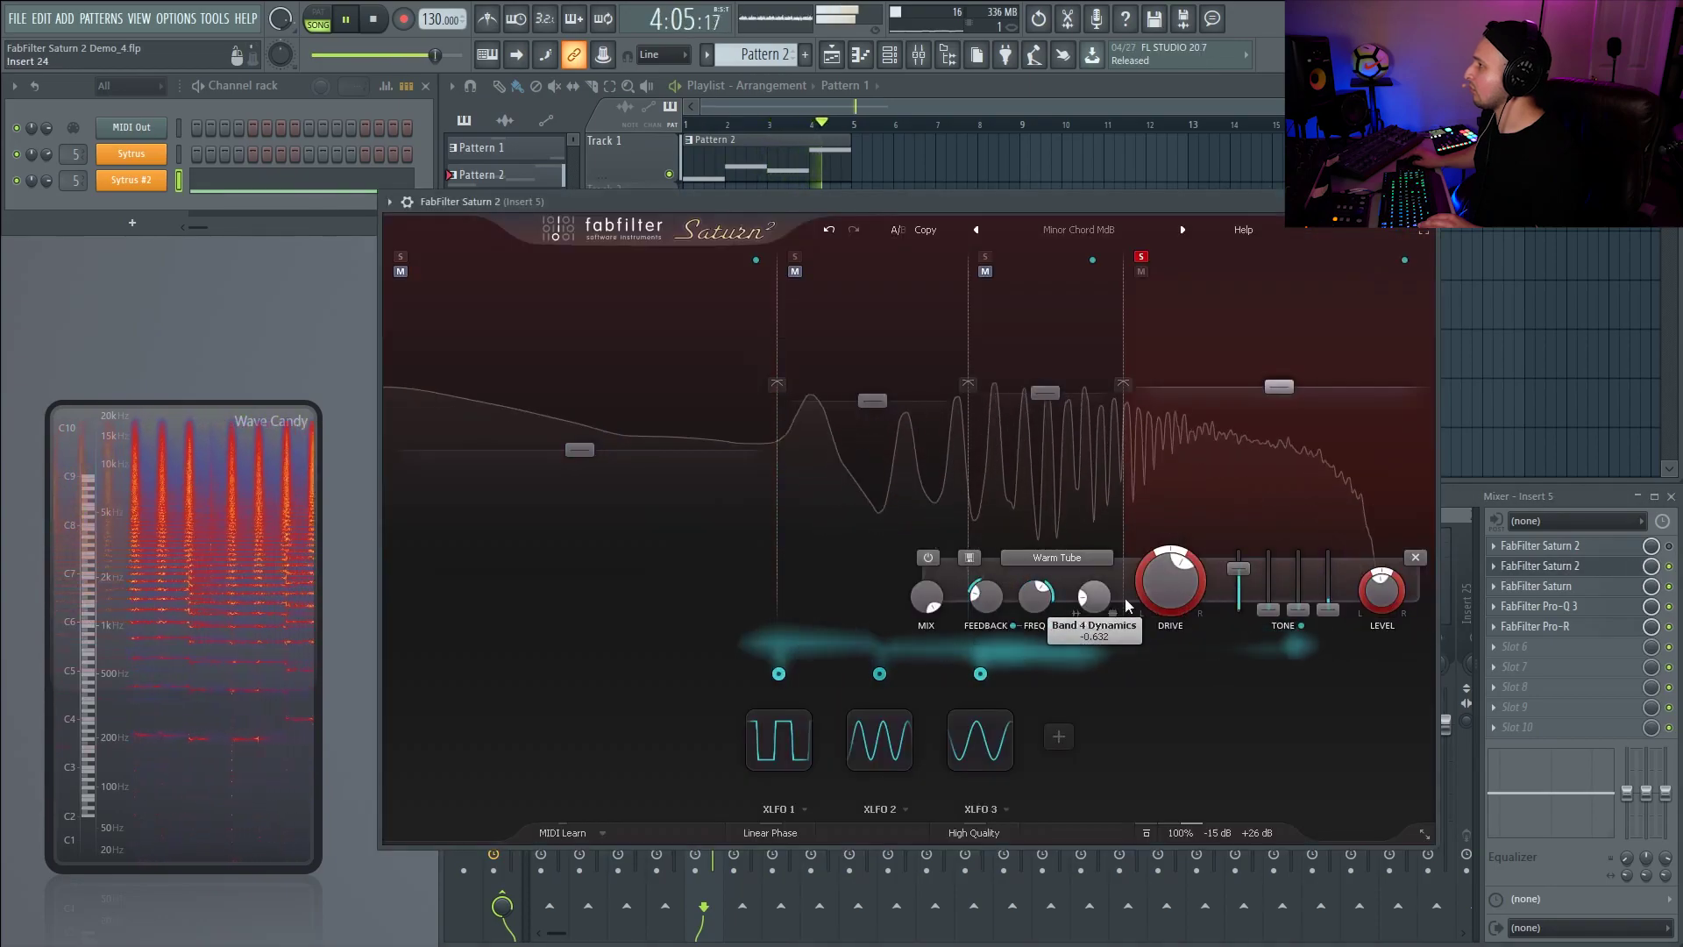
pyautogui.moveTo(1178, 597); pyautogui.dragTo(1156, 507)
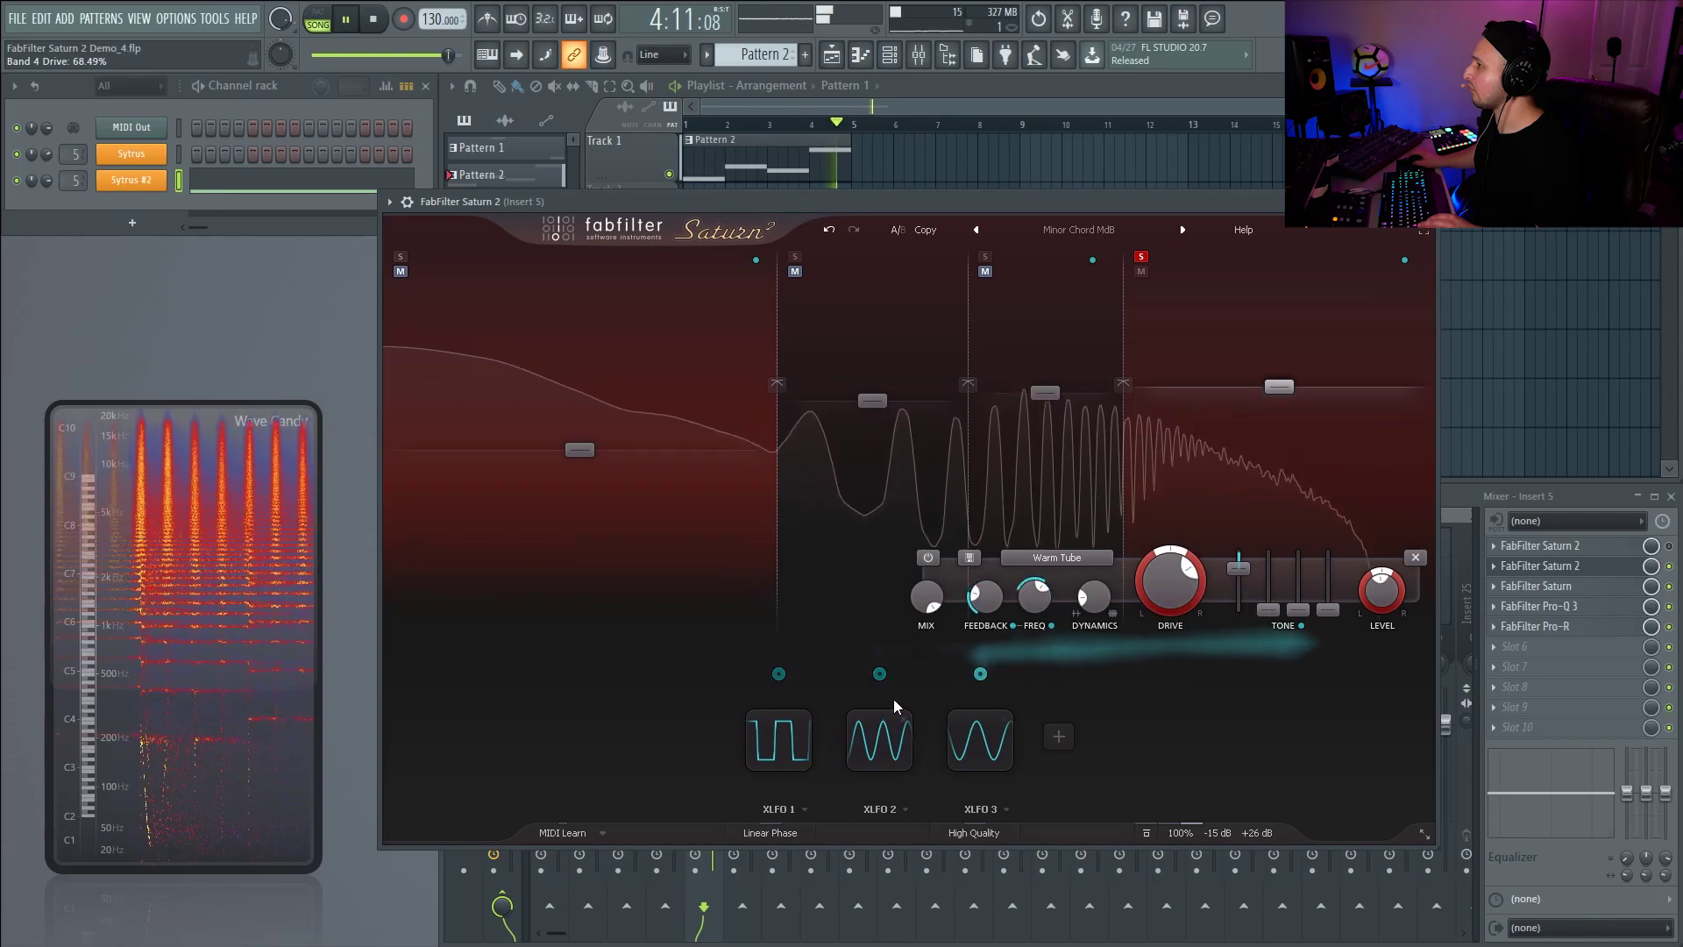
# - Raise band 4's mid to -10.67 dB and lower the crossover between bands 3 and 4 to 2286.6 Hz
pyautogui.moveTo(1281, 587)
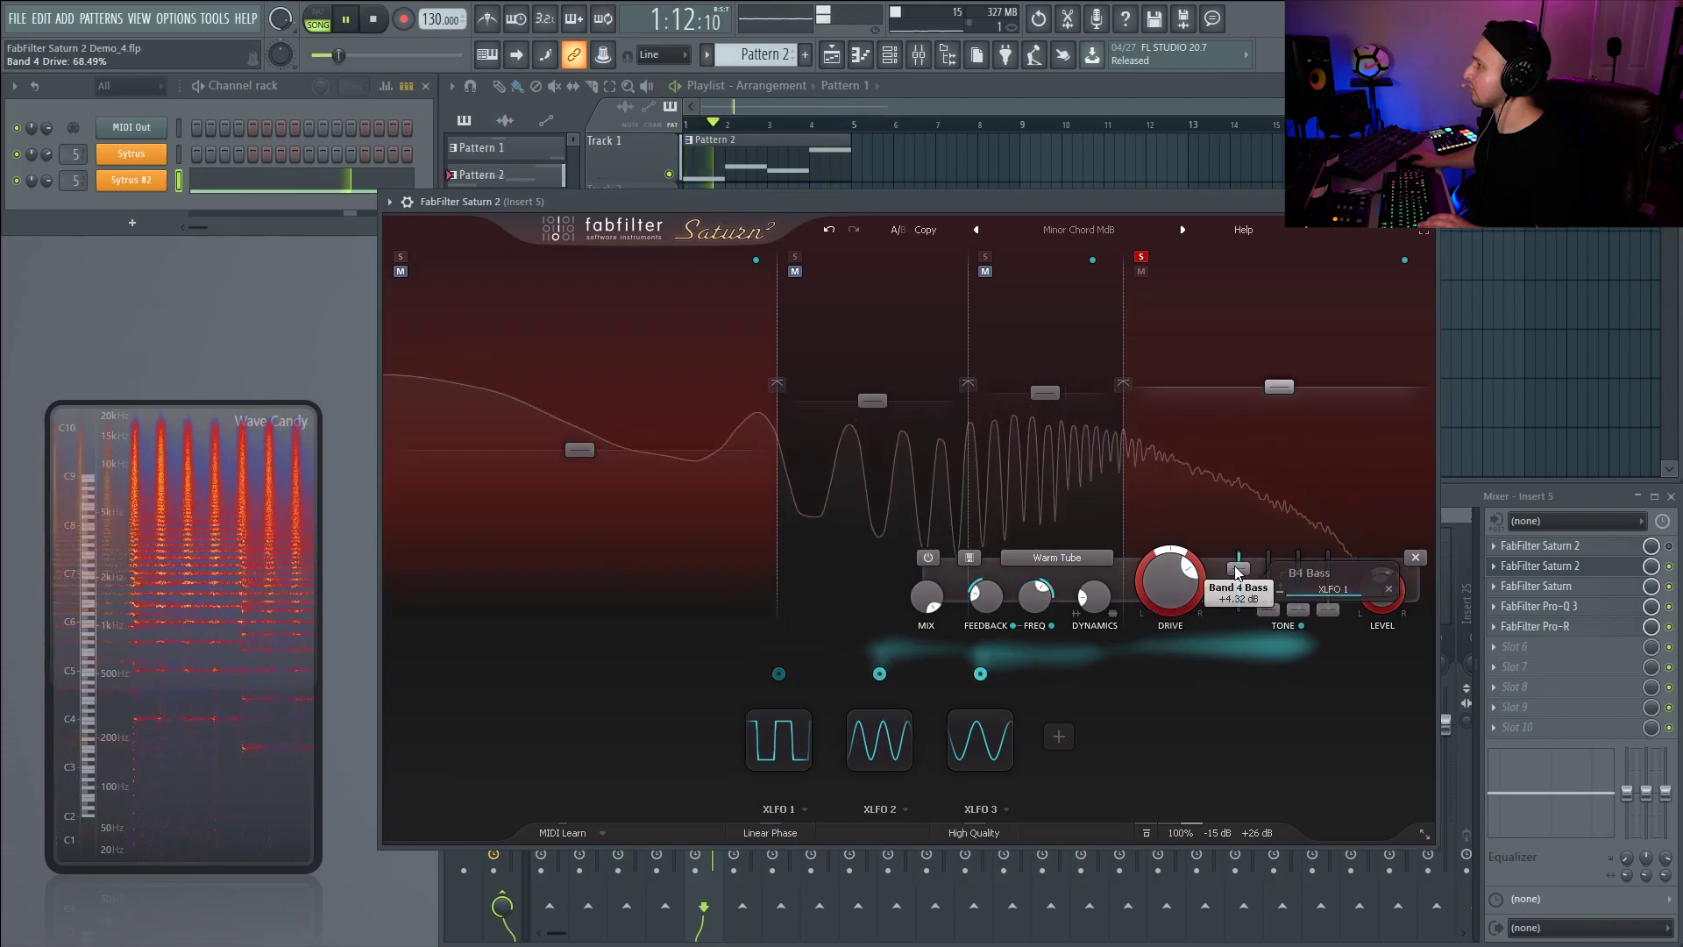
pyautogui.moveTo(1280, 590); pyautogui.dragTo(1291, 566)
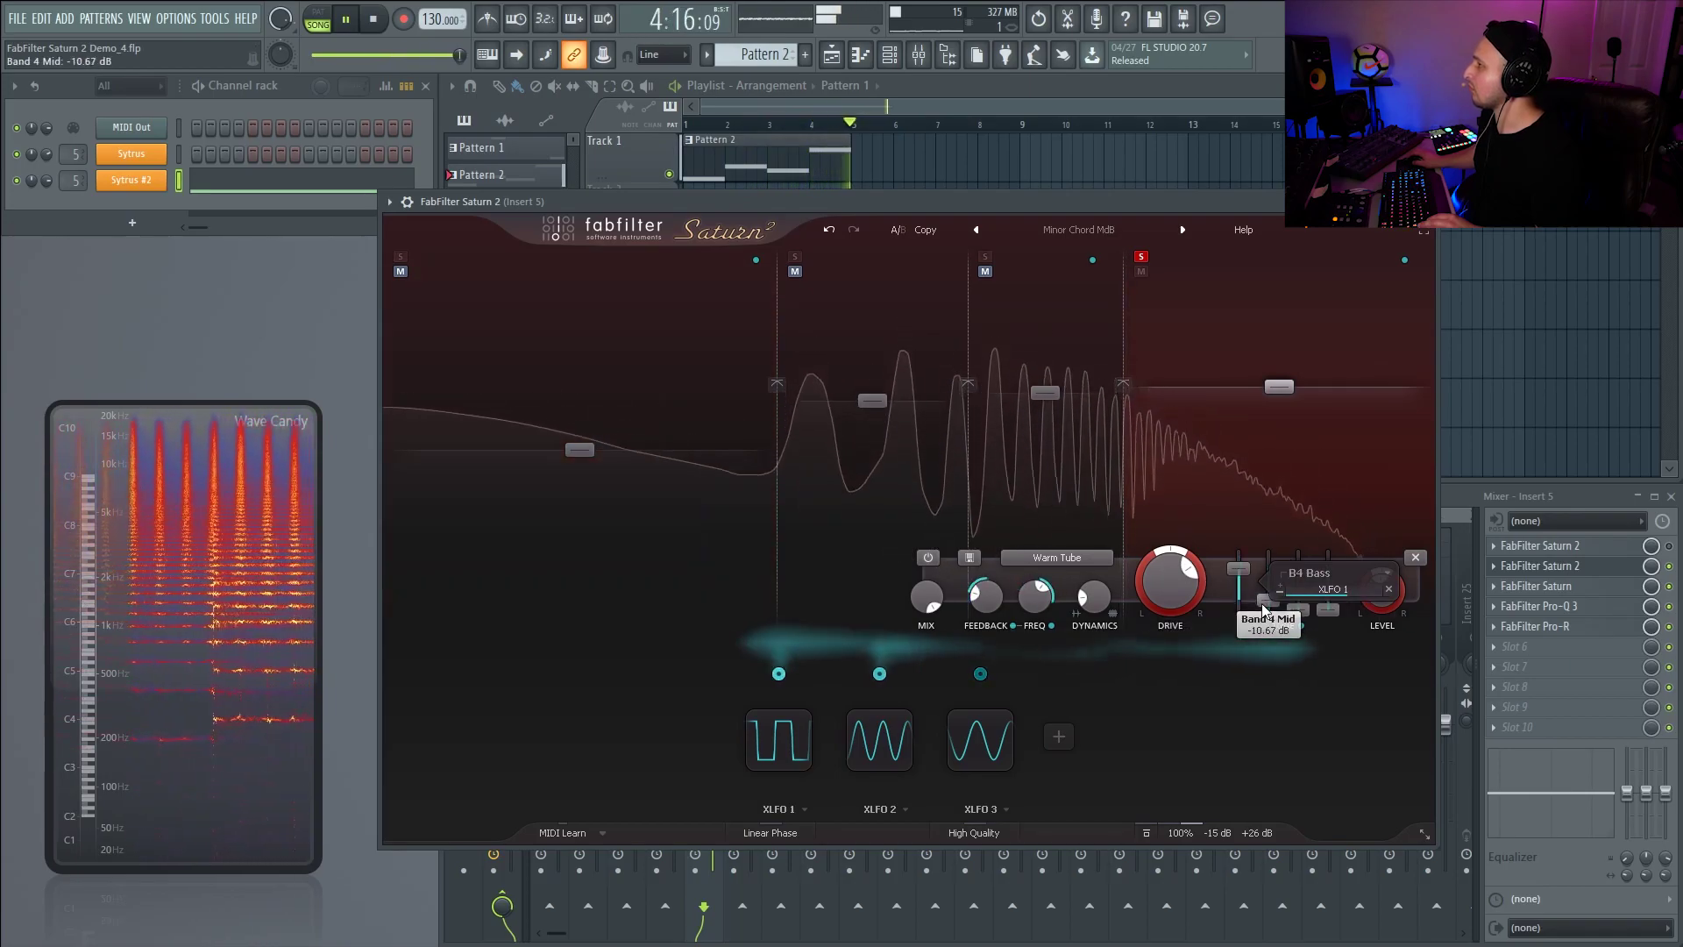
pyautogui.moveTo(1125, 509); pyautogui.dragTo(1099, 499)
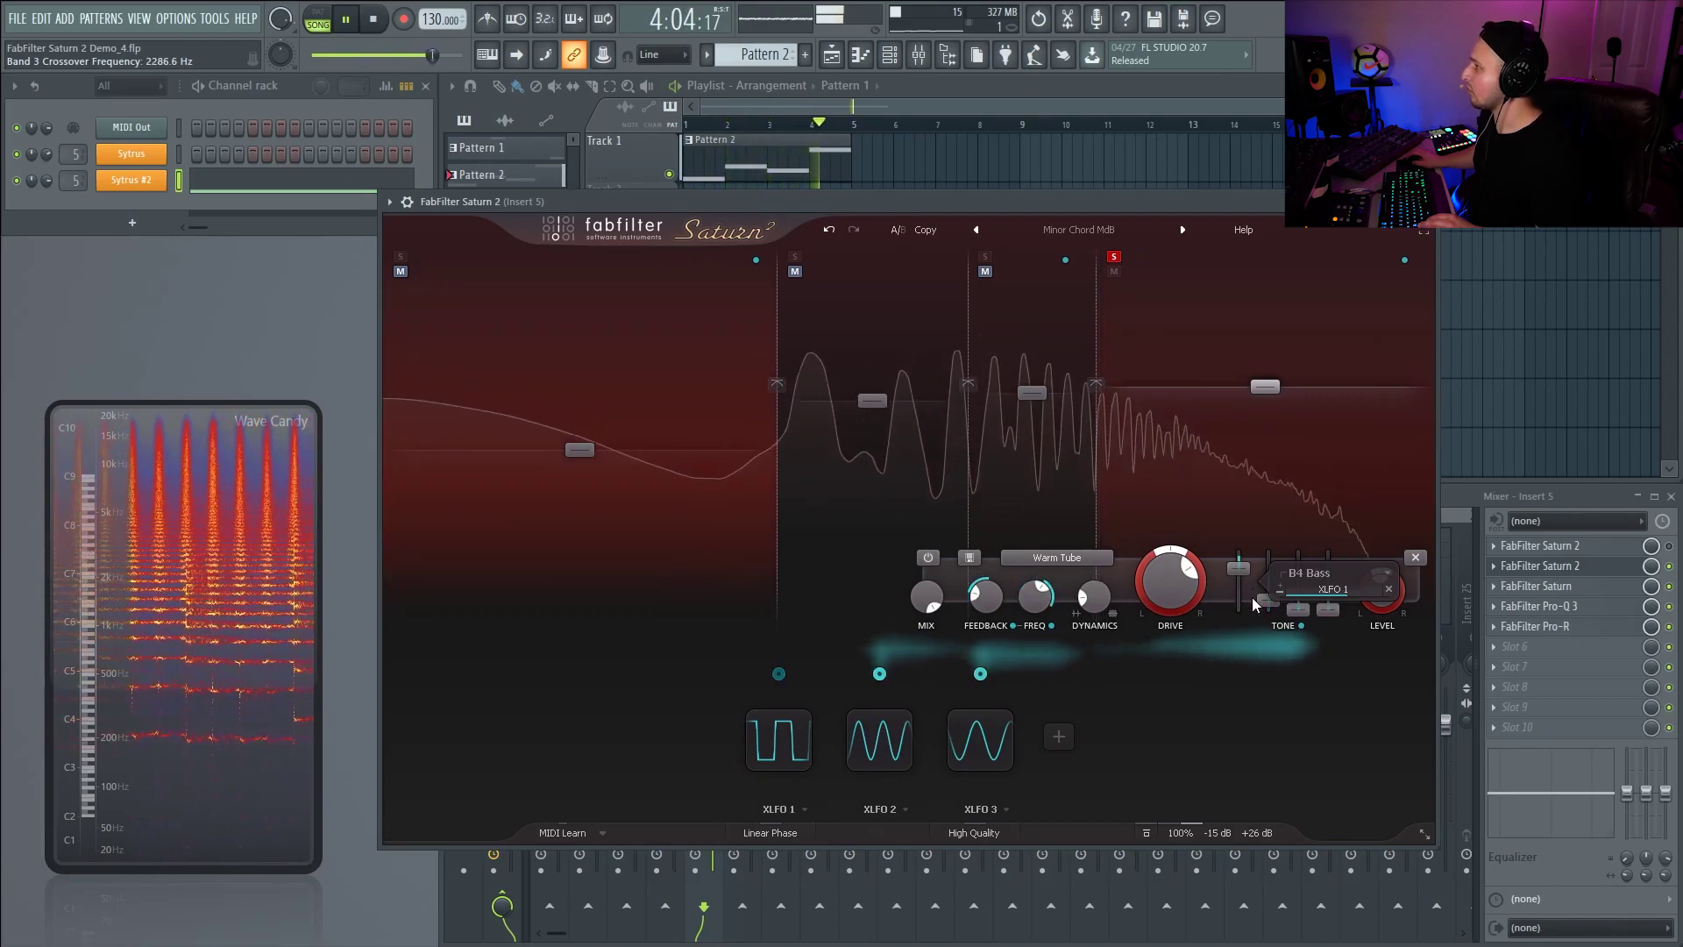
# - Fine-tune band 4's mid to -9.72 dB and its drive to 65.60%, and stop playback
pyautogui.moveTo(1272, 613); pyautogui.dragTo(1272, 607)
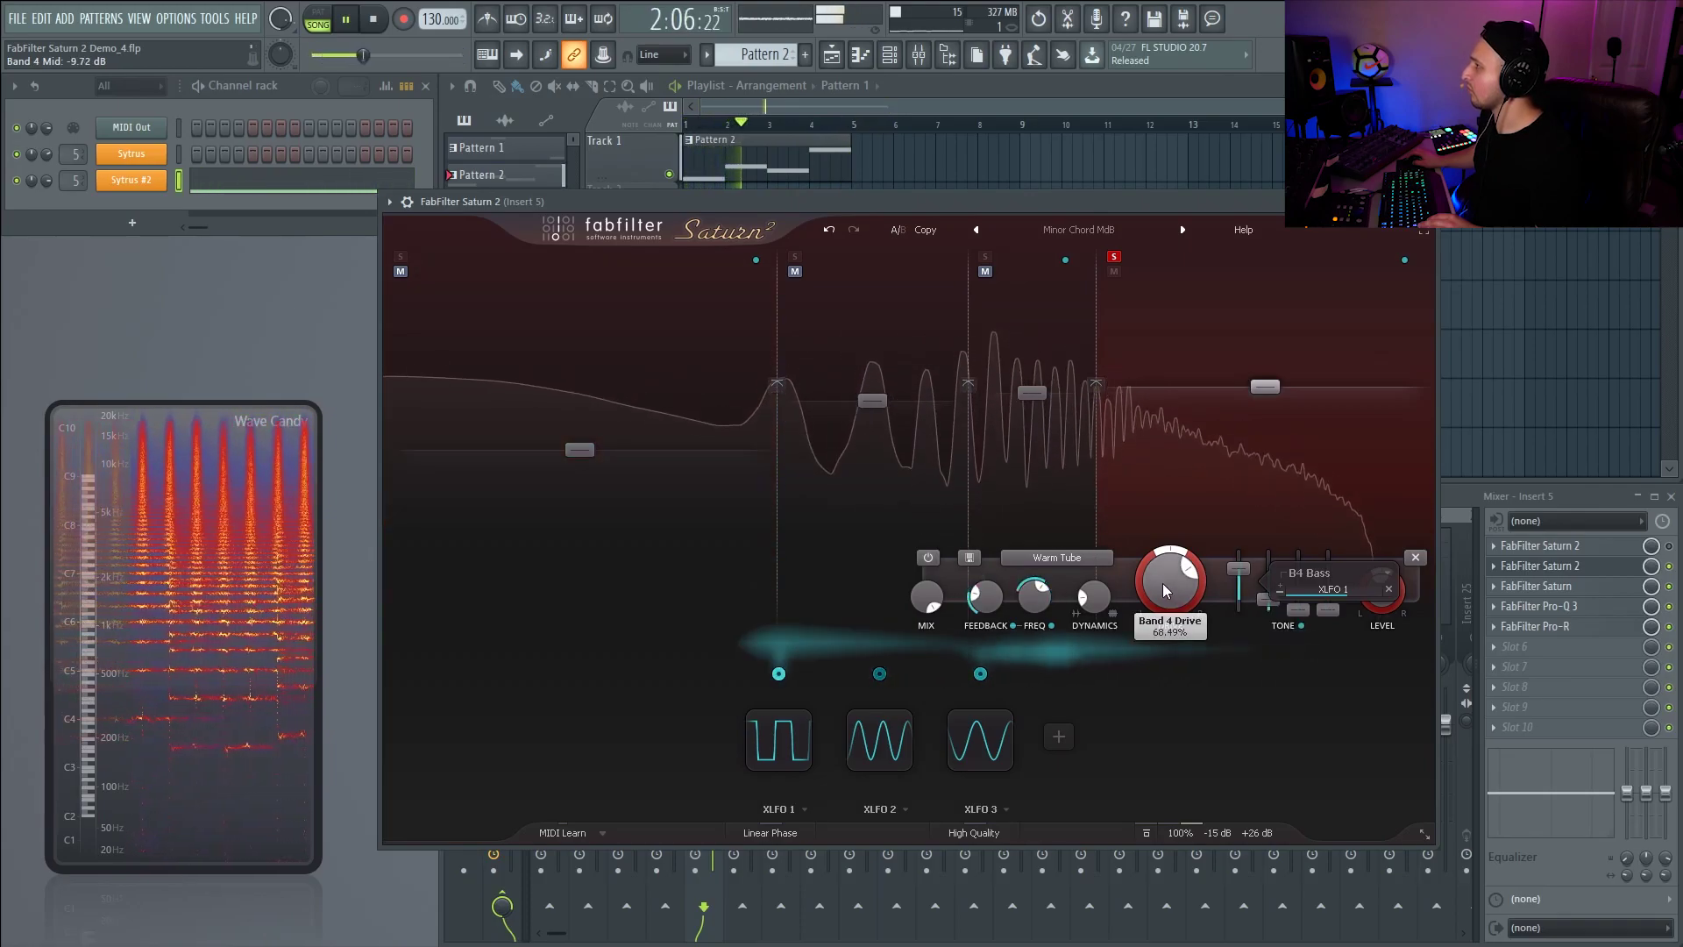
pyautogui.press('space')
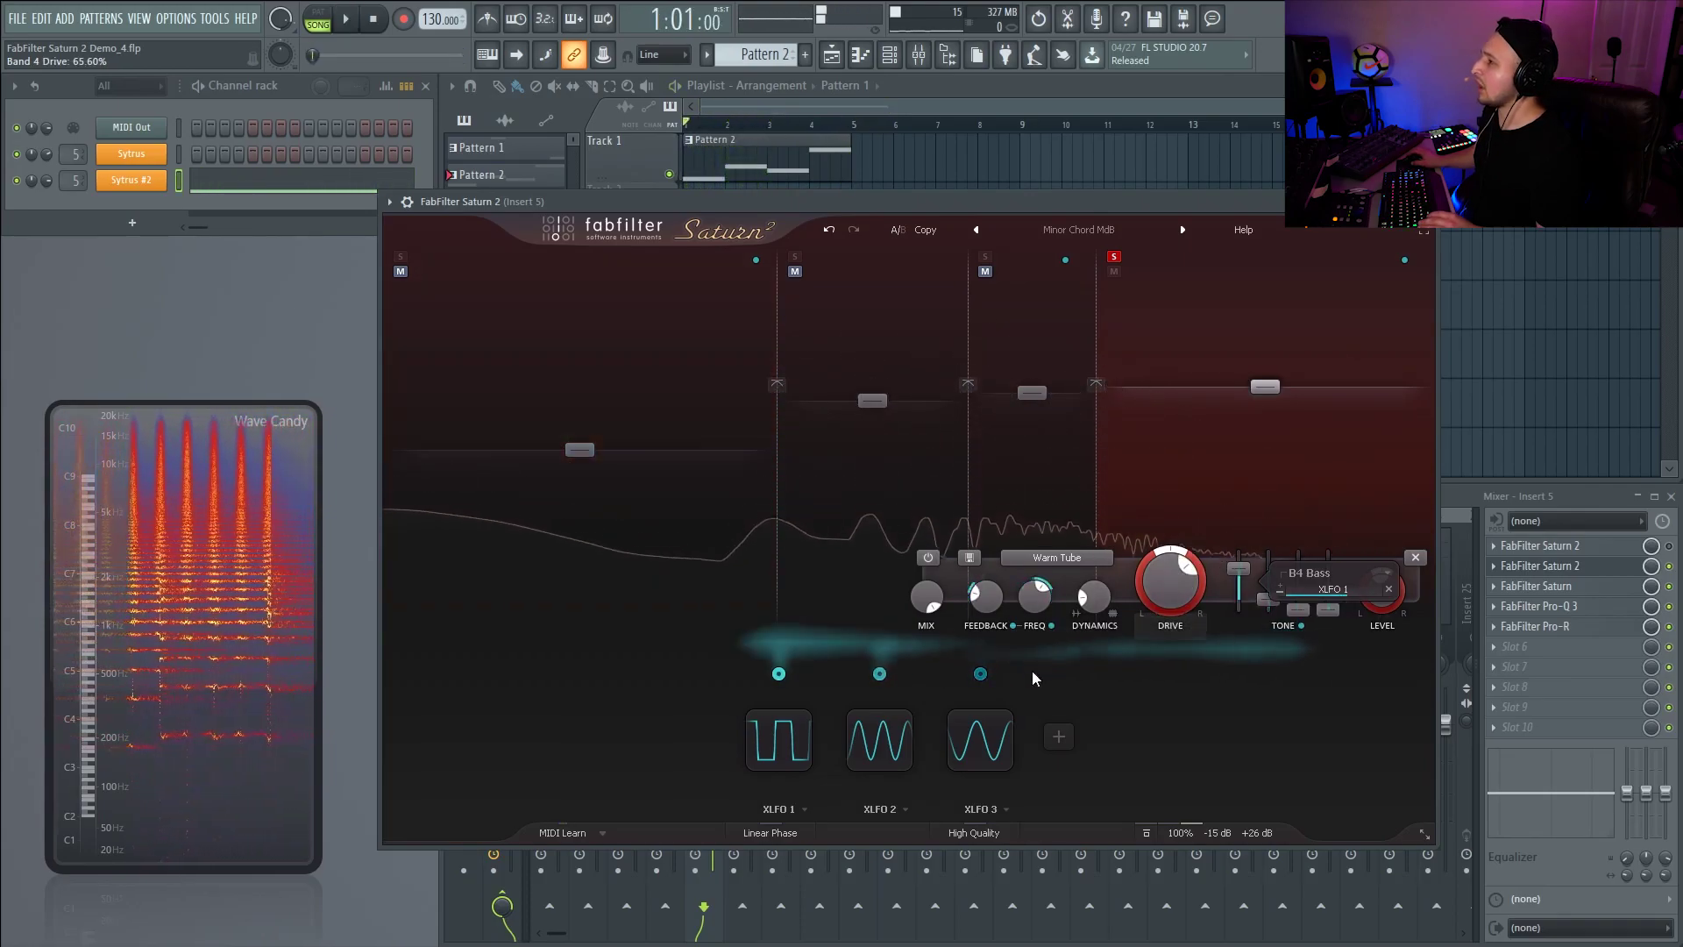
# - Add a fourth XLFO as a new modulation source
pyautogui.click(1057, 739)
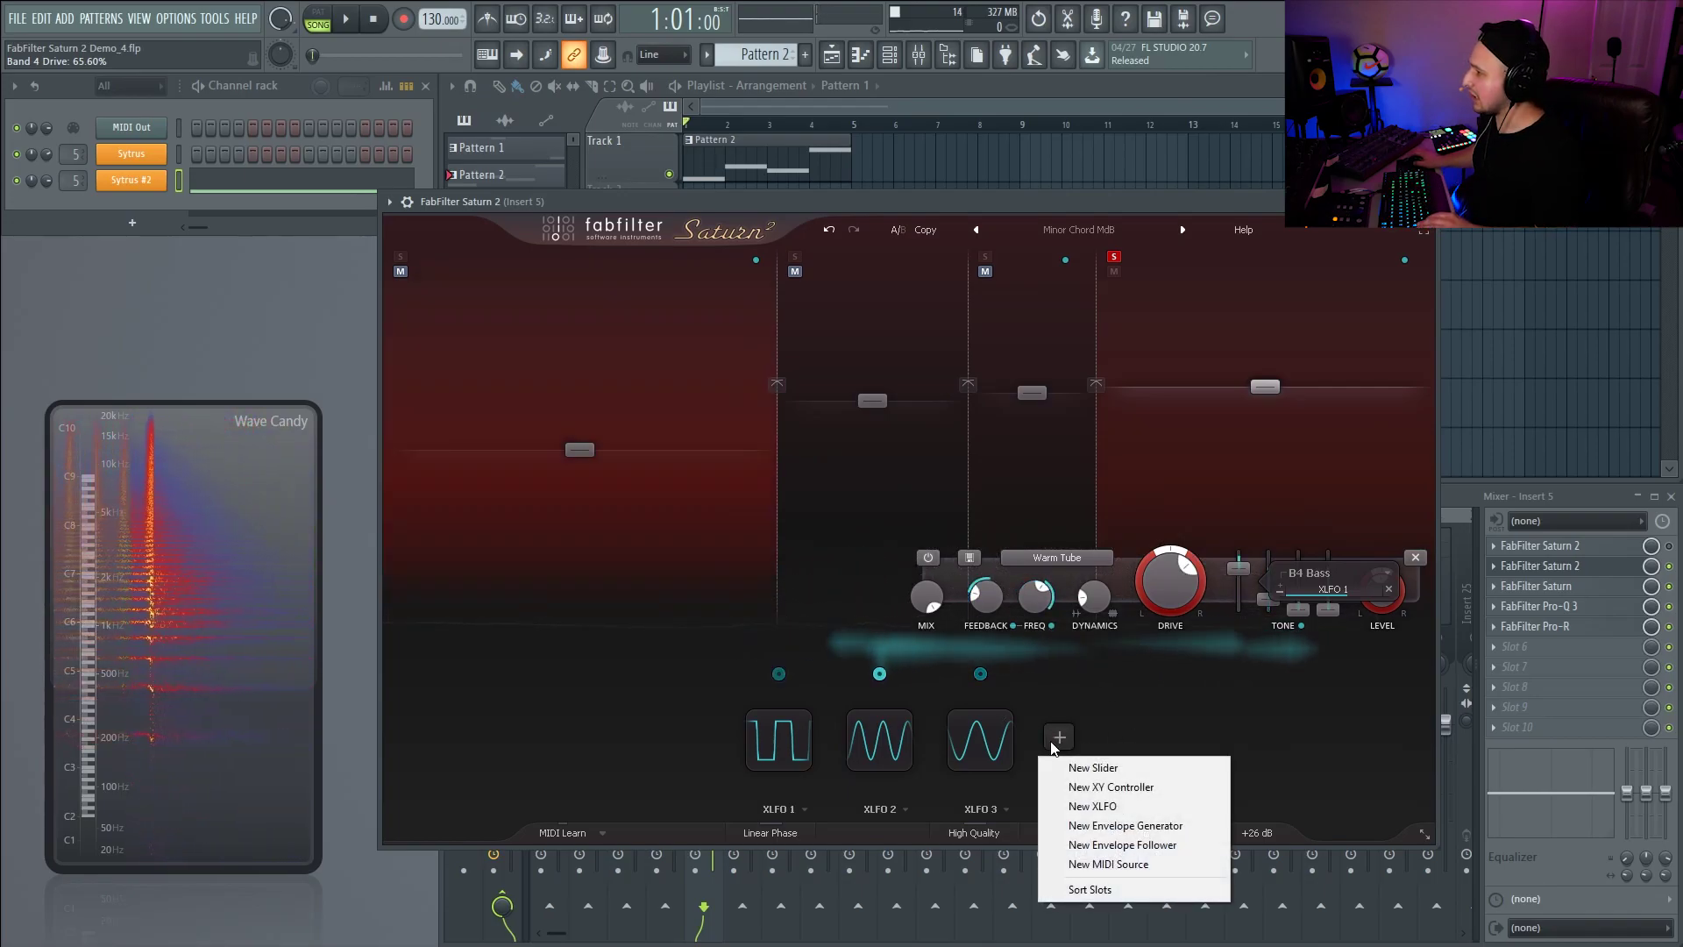
pyautogui.click(1149, 807)
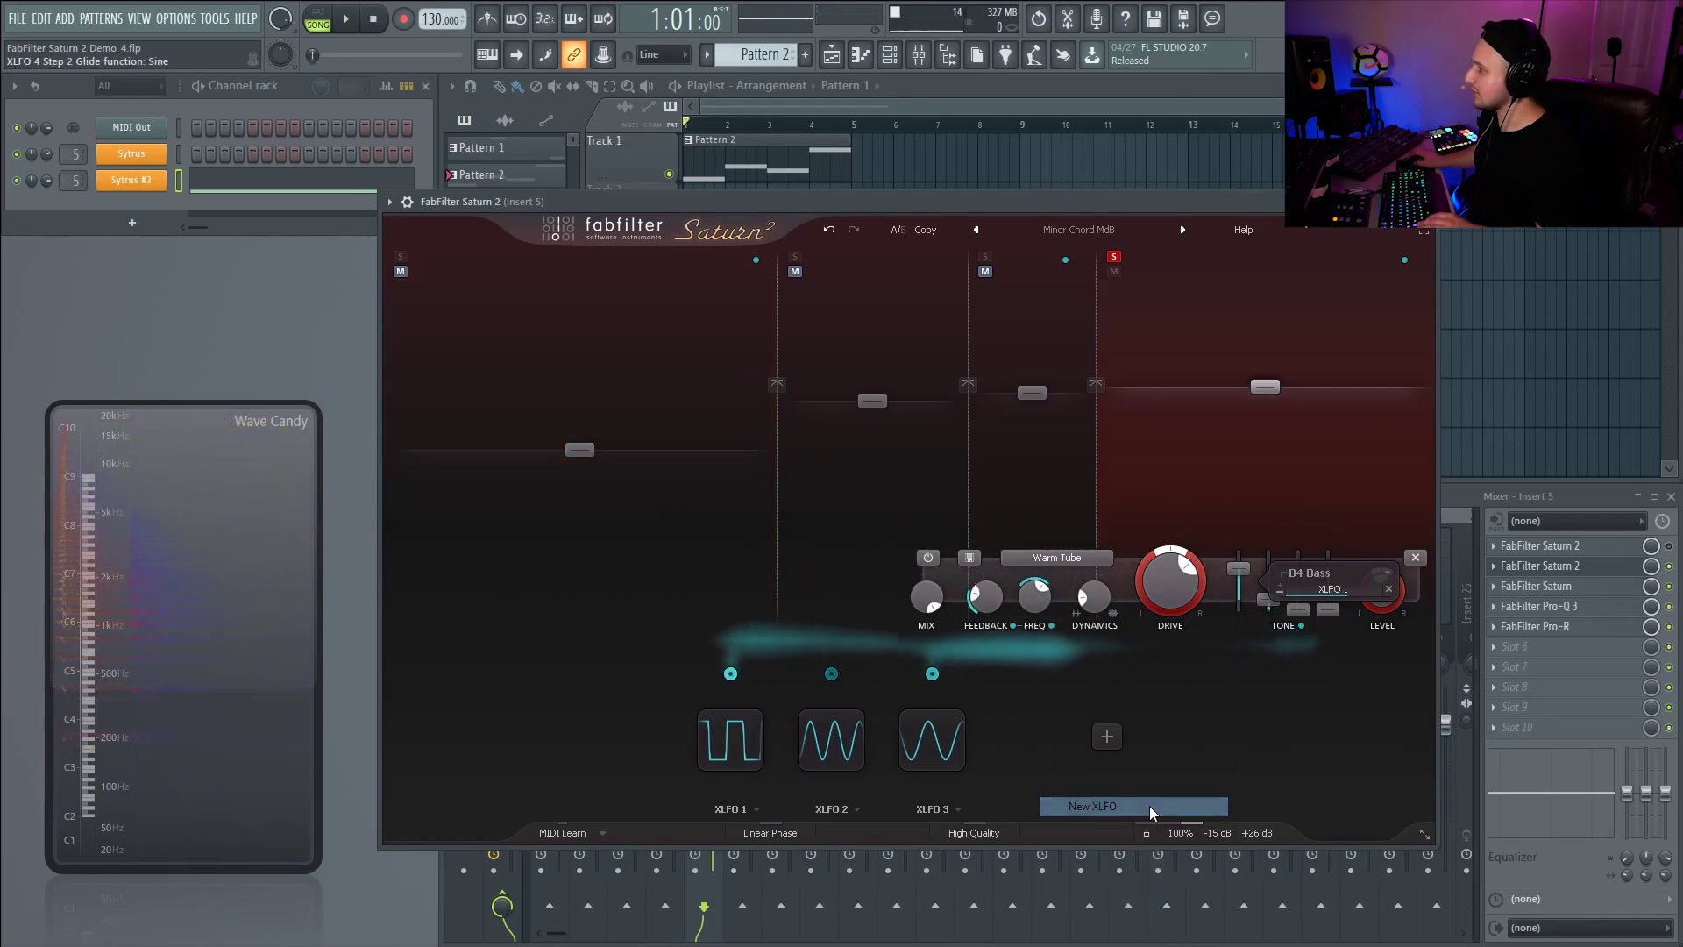
# - Extend XLFO 4 to four steps, with the Sqr glide function on steps 2 to 4 and their values forming a rising staircase
pyautogui.click(1091, 739)
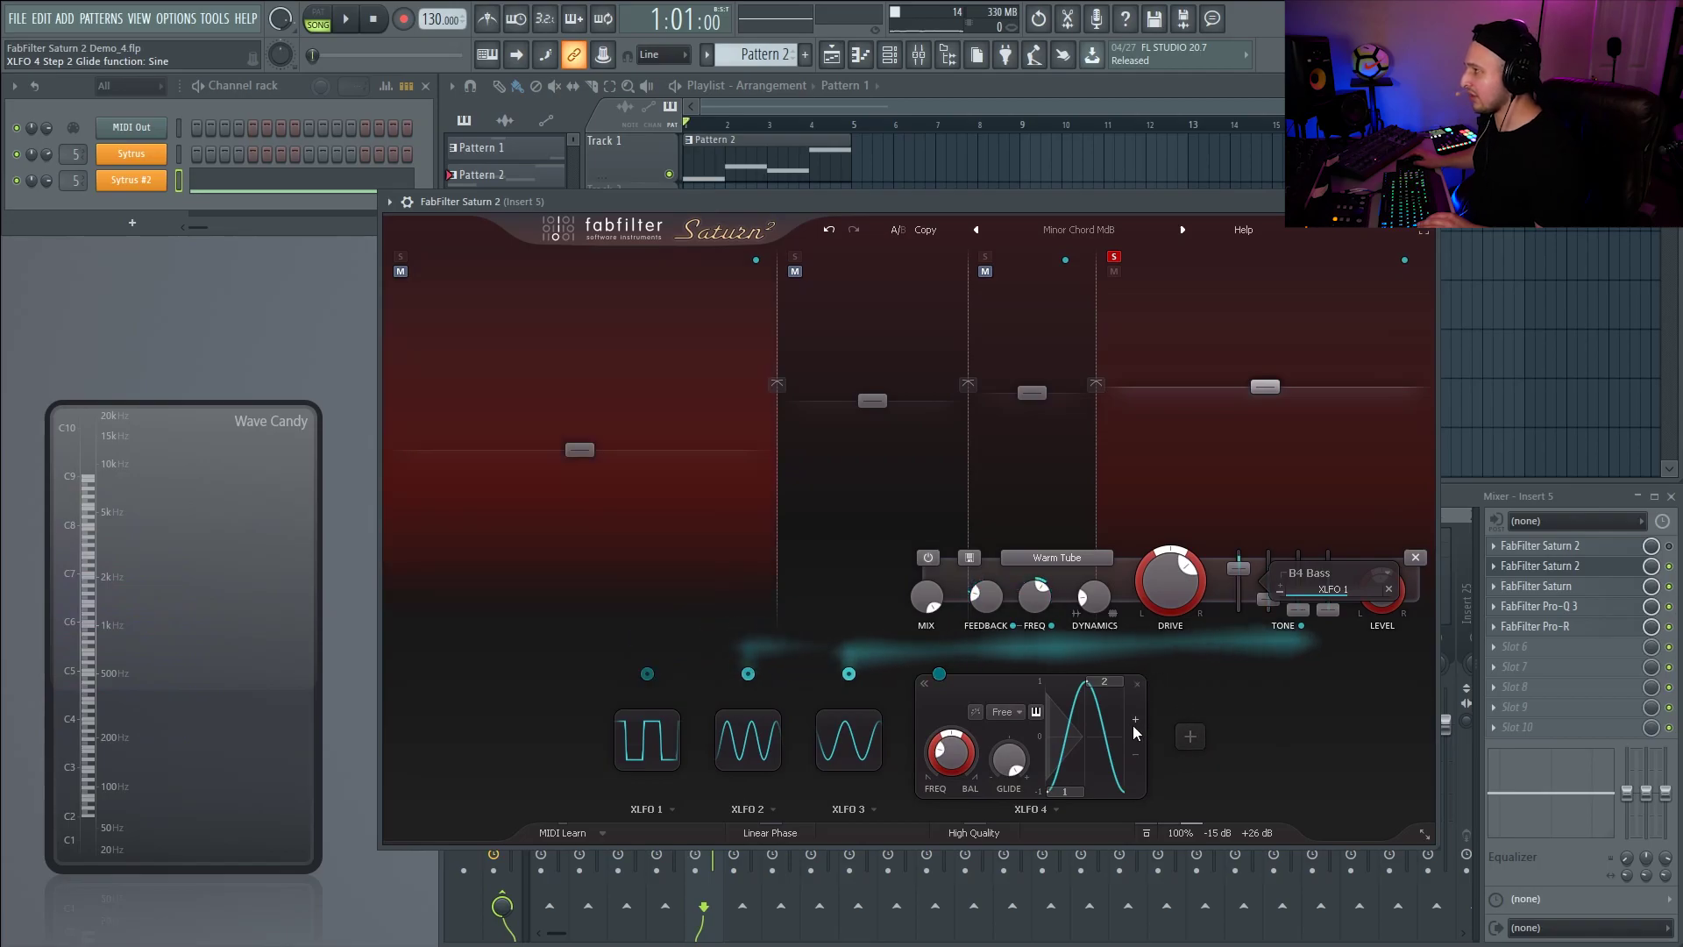
pyautogui.click(1135, 720)
pyautogui.click(1211, 721)
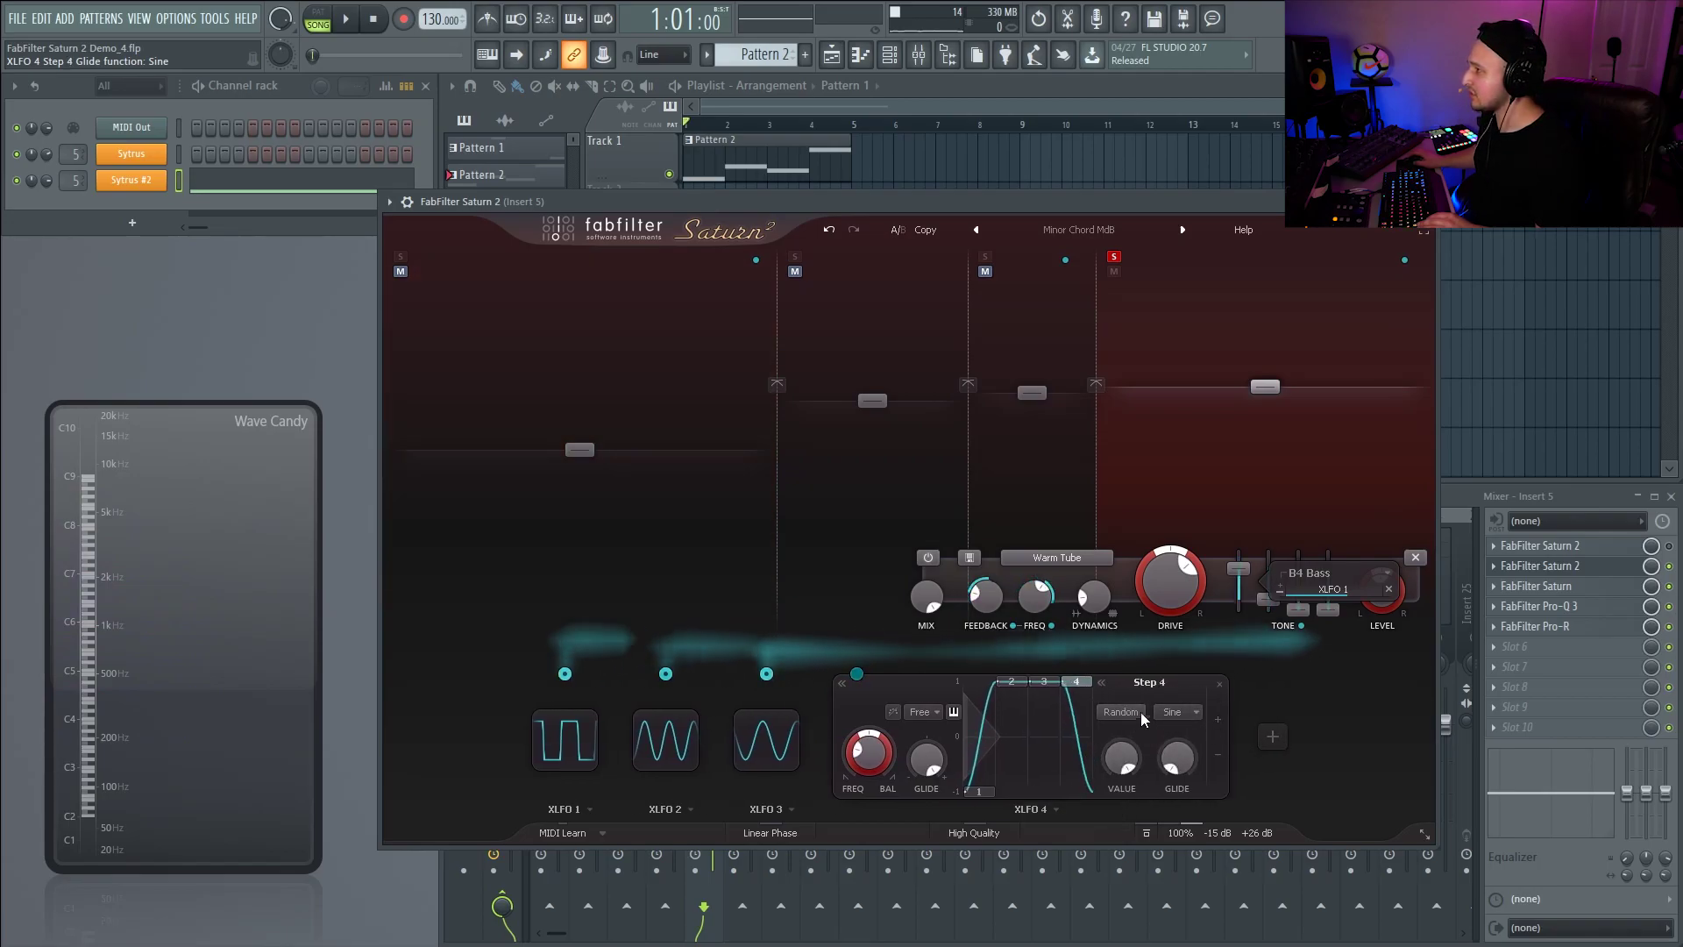
pyautogui.click(1175, 711)
pyautogui.click(1034, 681)
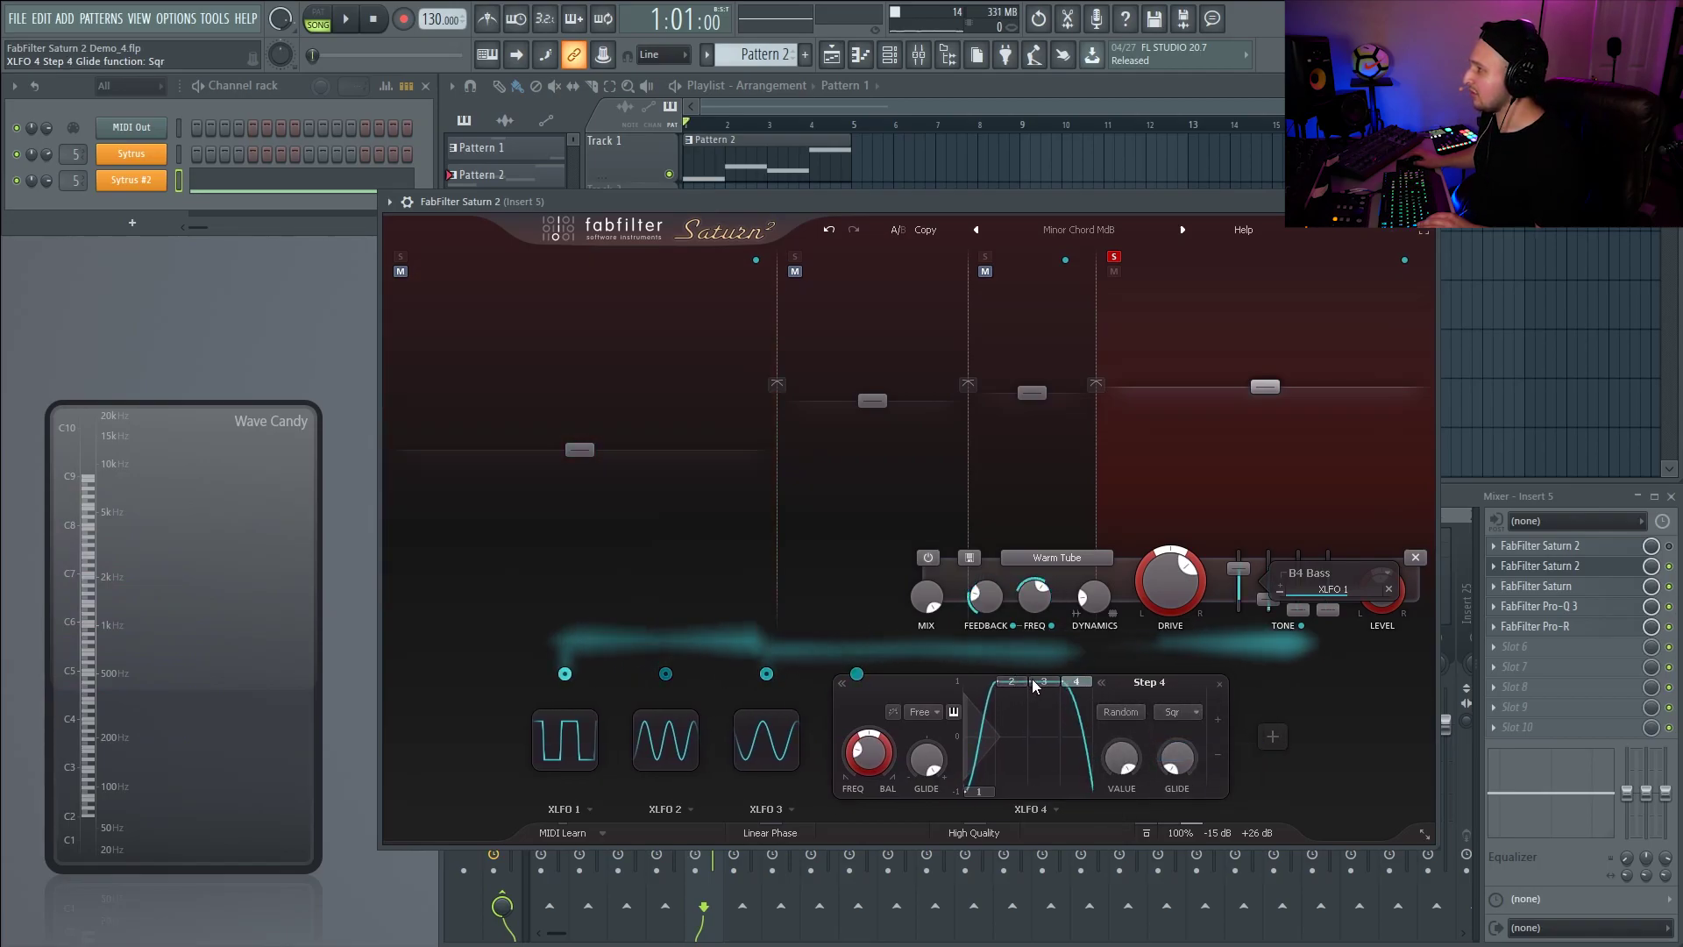
pyautogui.click(1174, 712)
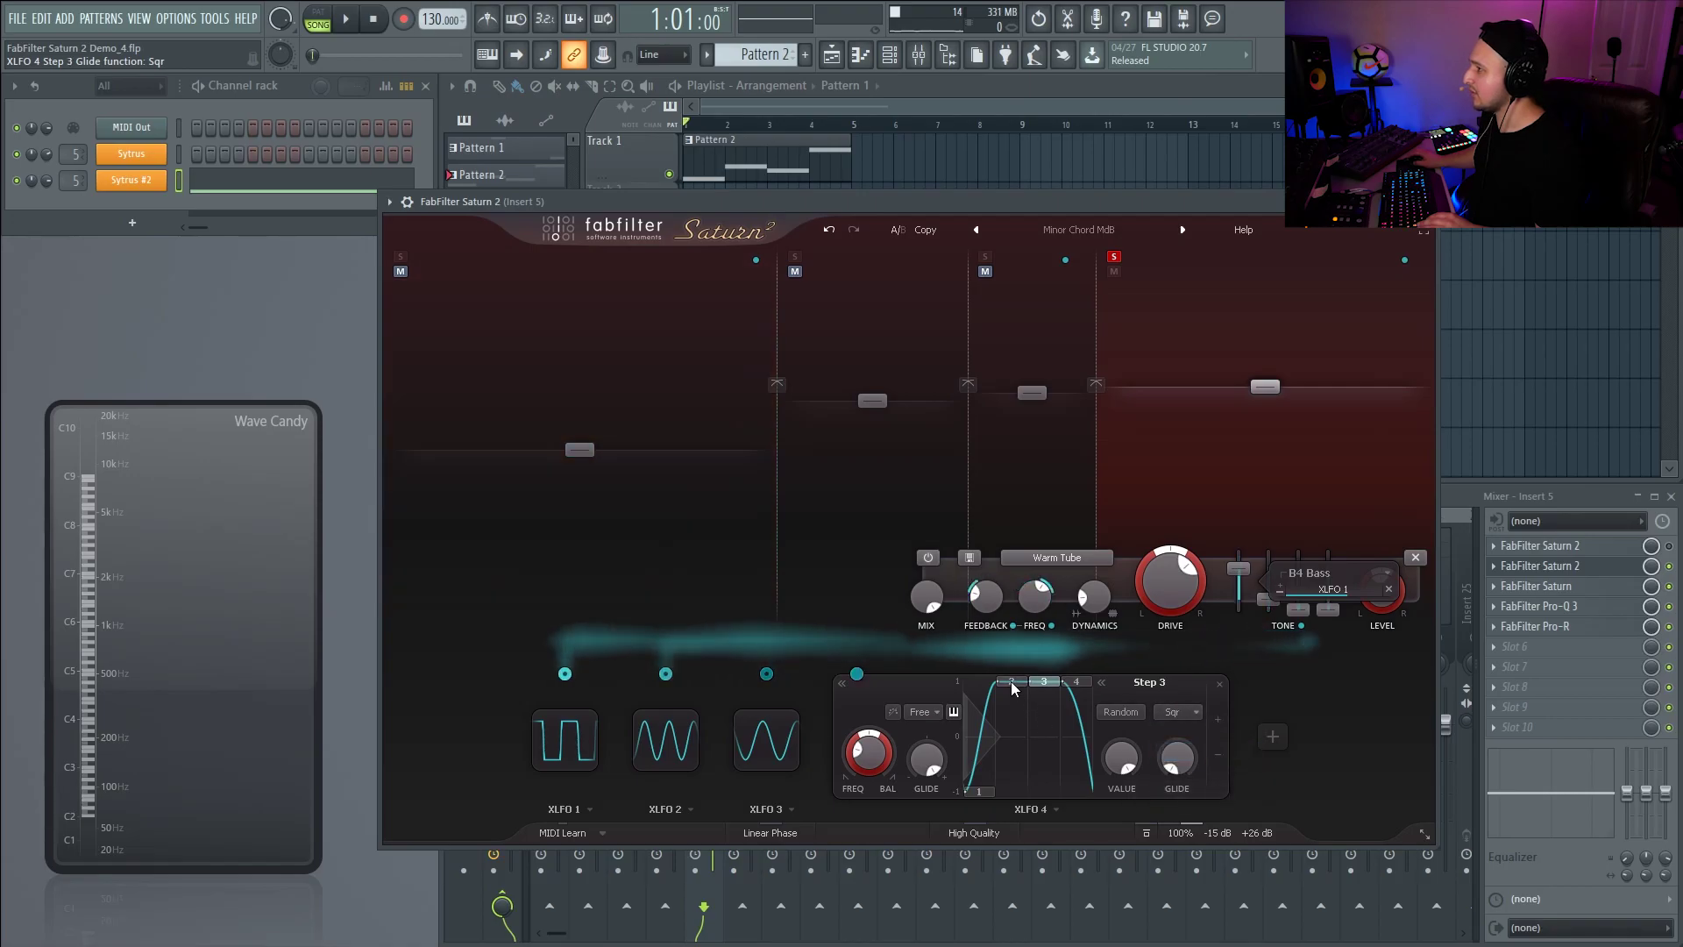
pyautogui.click(1192, 752)
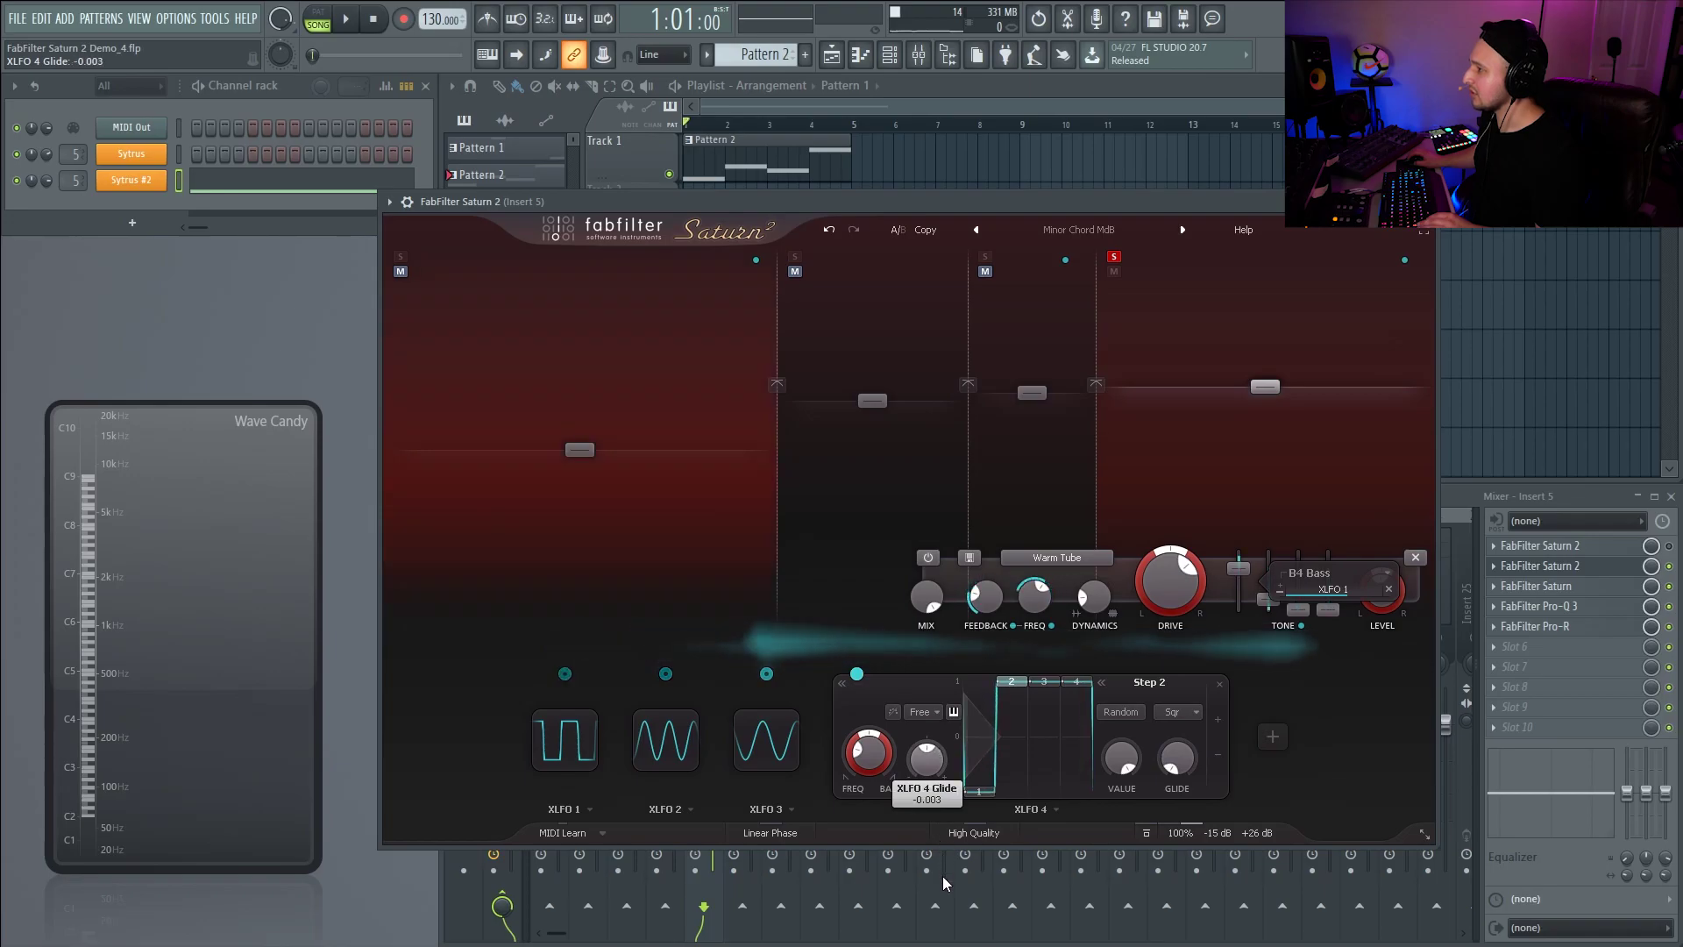
pyautogui.moveTo(1011, 681)
pyautogui.mouseDown()
pyautogui.moveTo(1019, 759)
pyautogui.moveTo(1036, 741)
pyautogui.mouseUp()
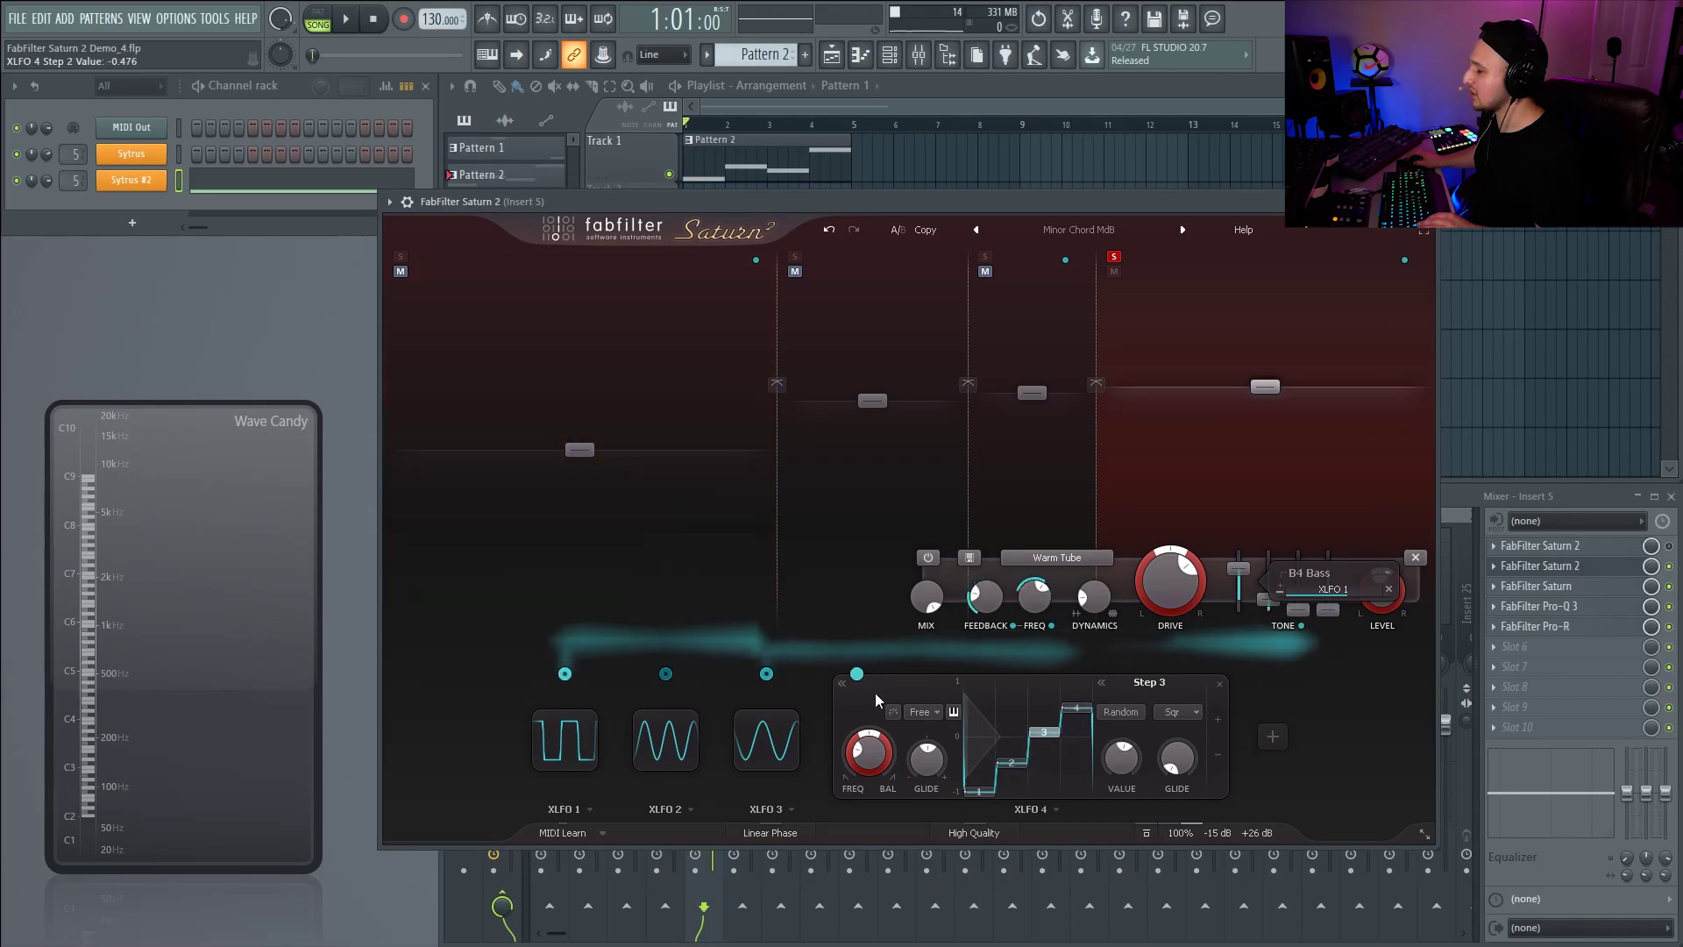
# - Assign XLFO 4 to band 4's feedback frequency at level 0.320 and set the band's feedback amount to 8.003% while auditioning the pattern
pyautogui.moveTo(858, 677); pyautogui.dragTo(1257, 658)
pyautogui.moveTo(1036, 600); pyautogui.dragTo(1036, 601)
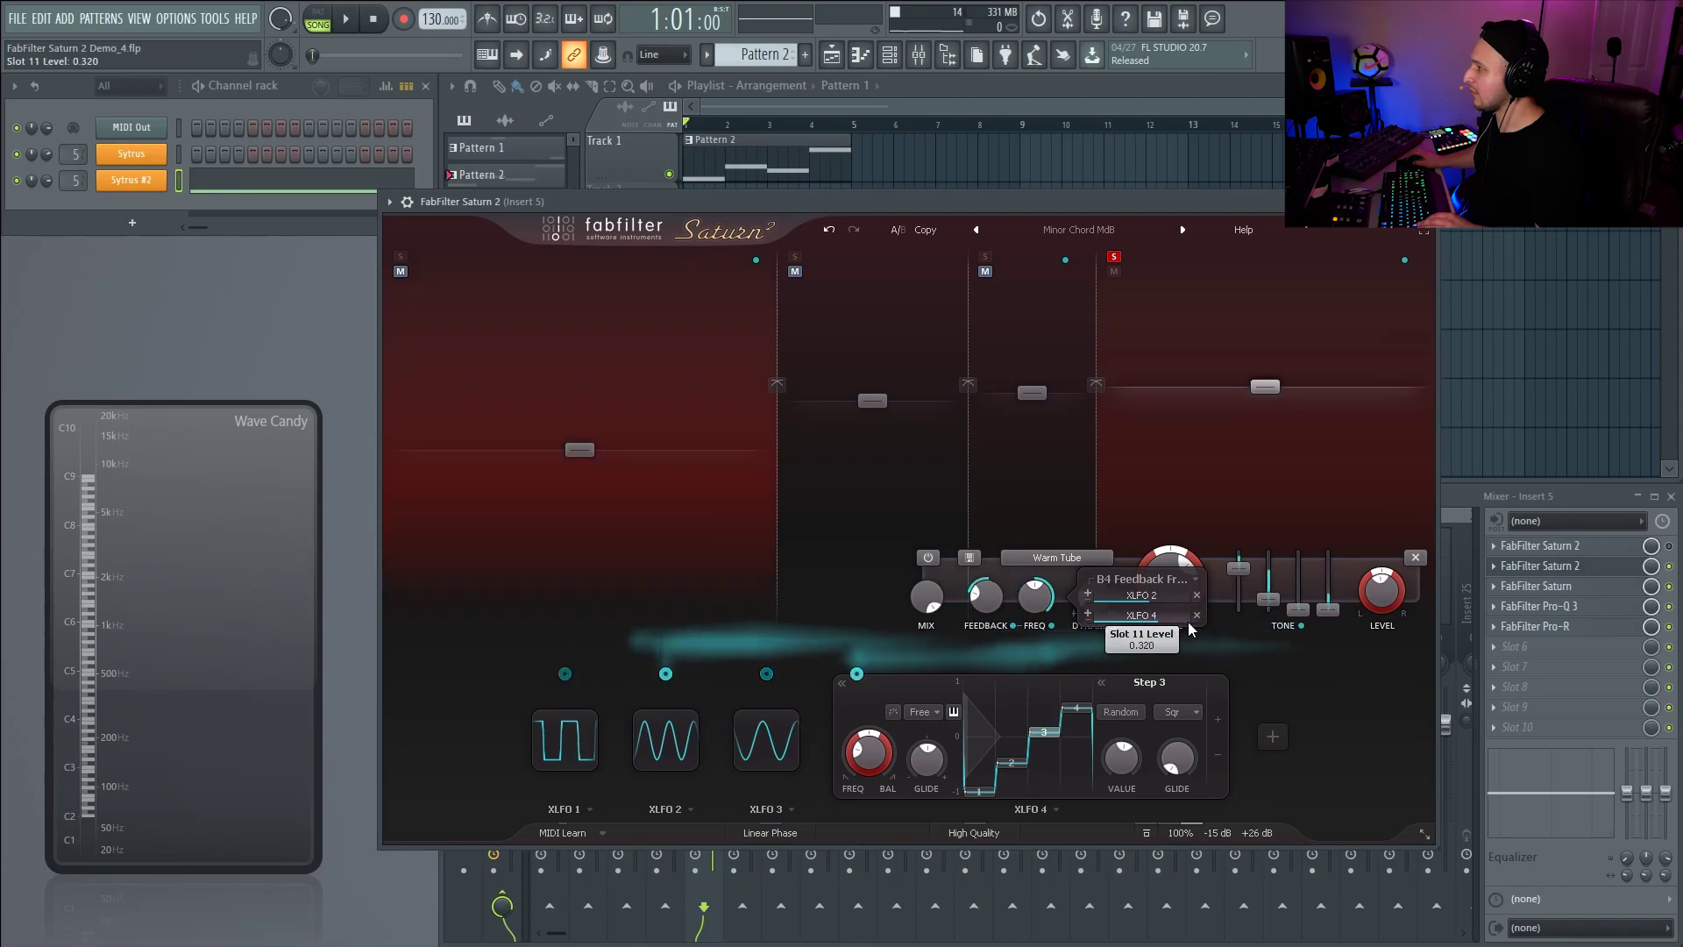
pyautogui.press('space')
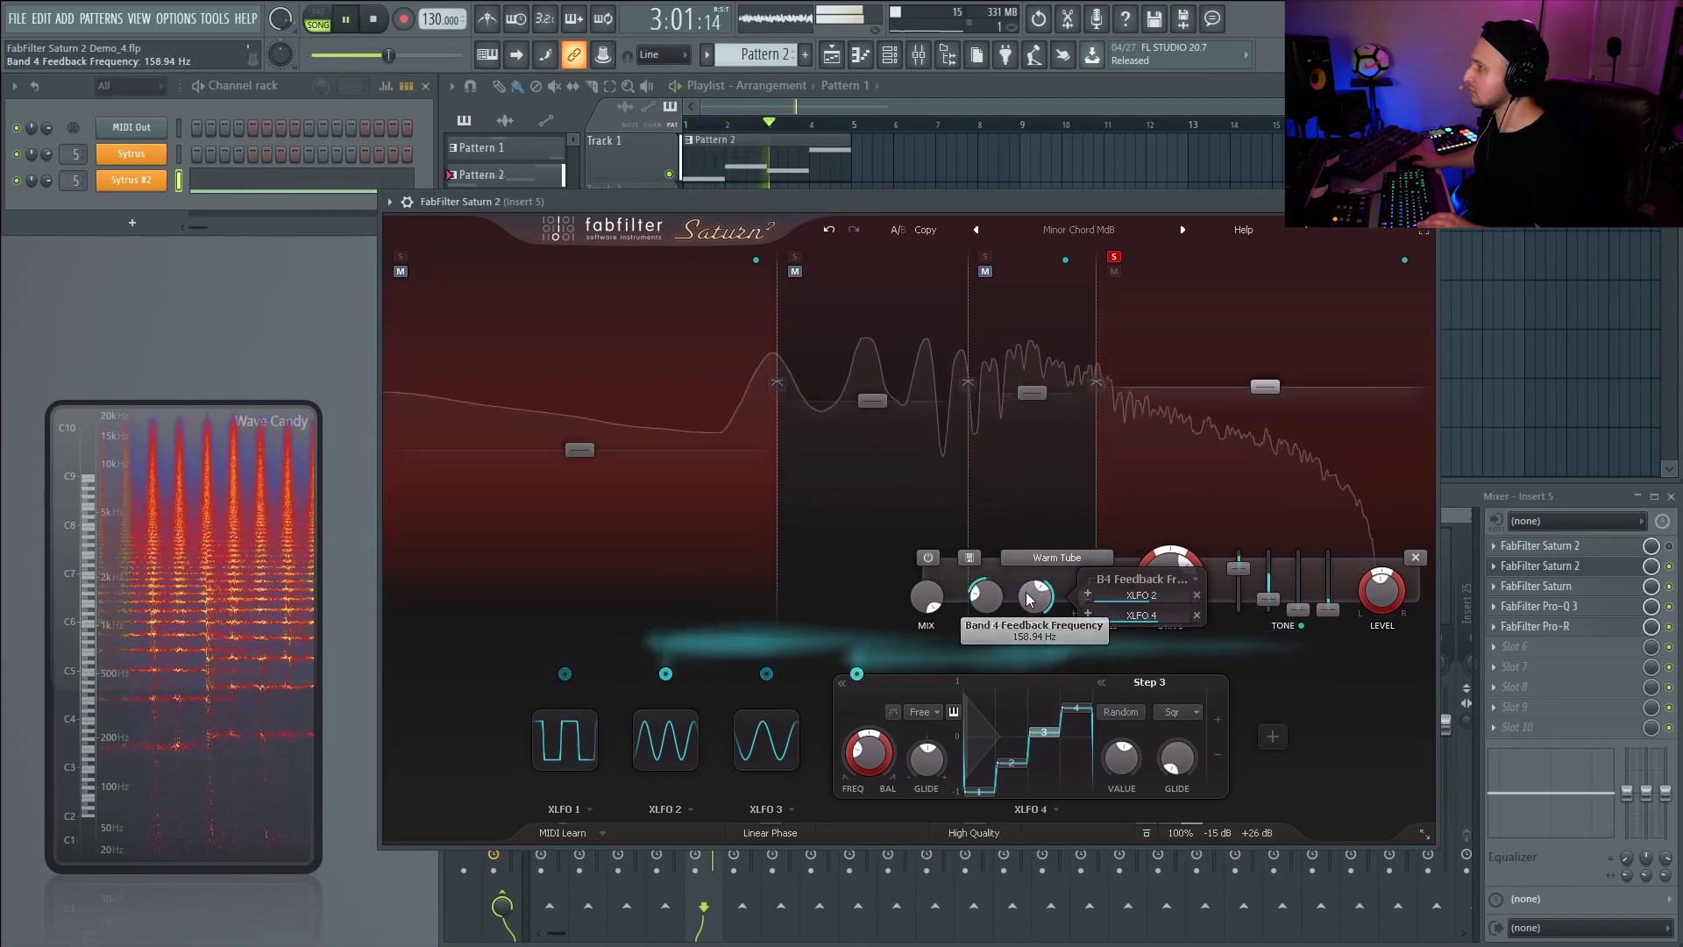
pyautogui.moveTo(987, 597); pyautogui.dragTo(986, 588)
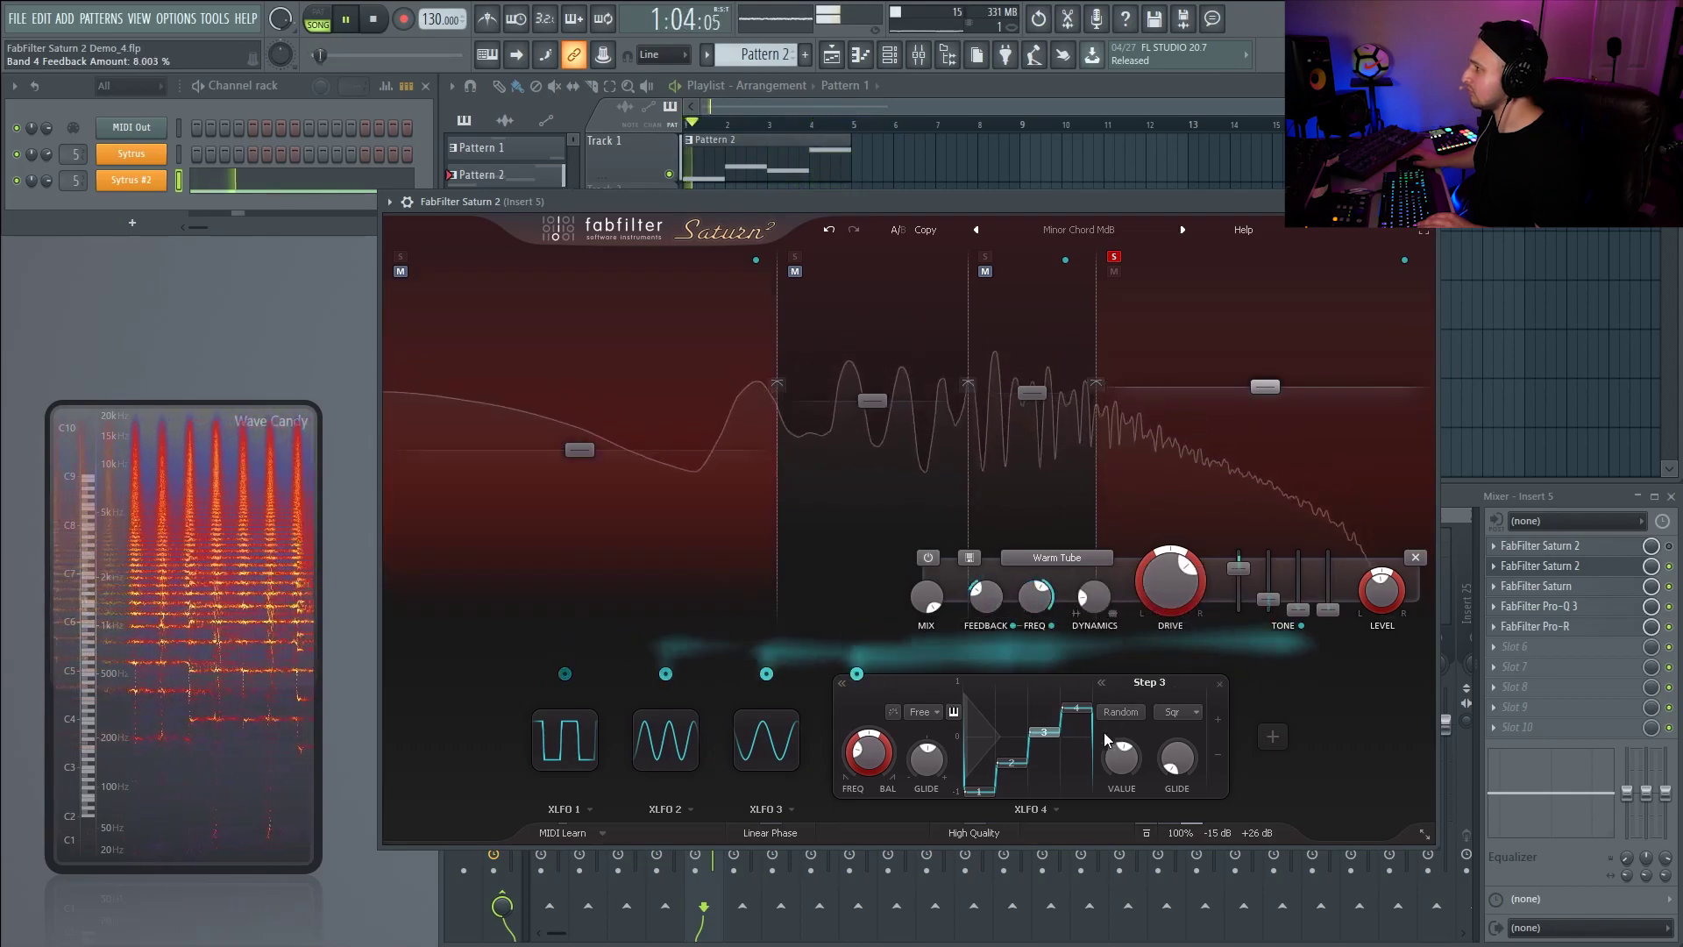
pyautogui.click(1101, 682)
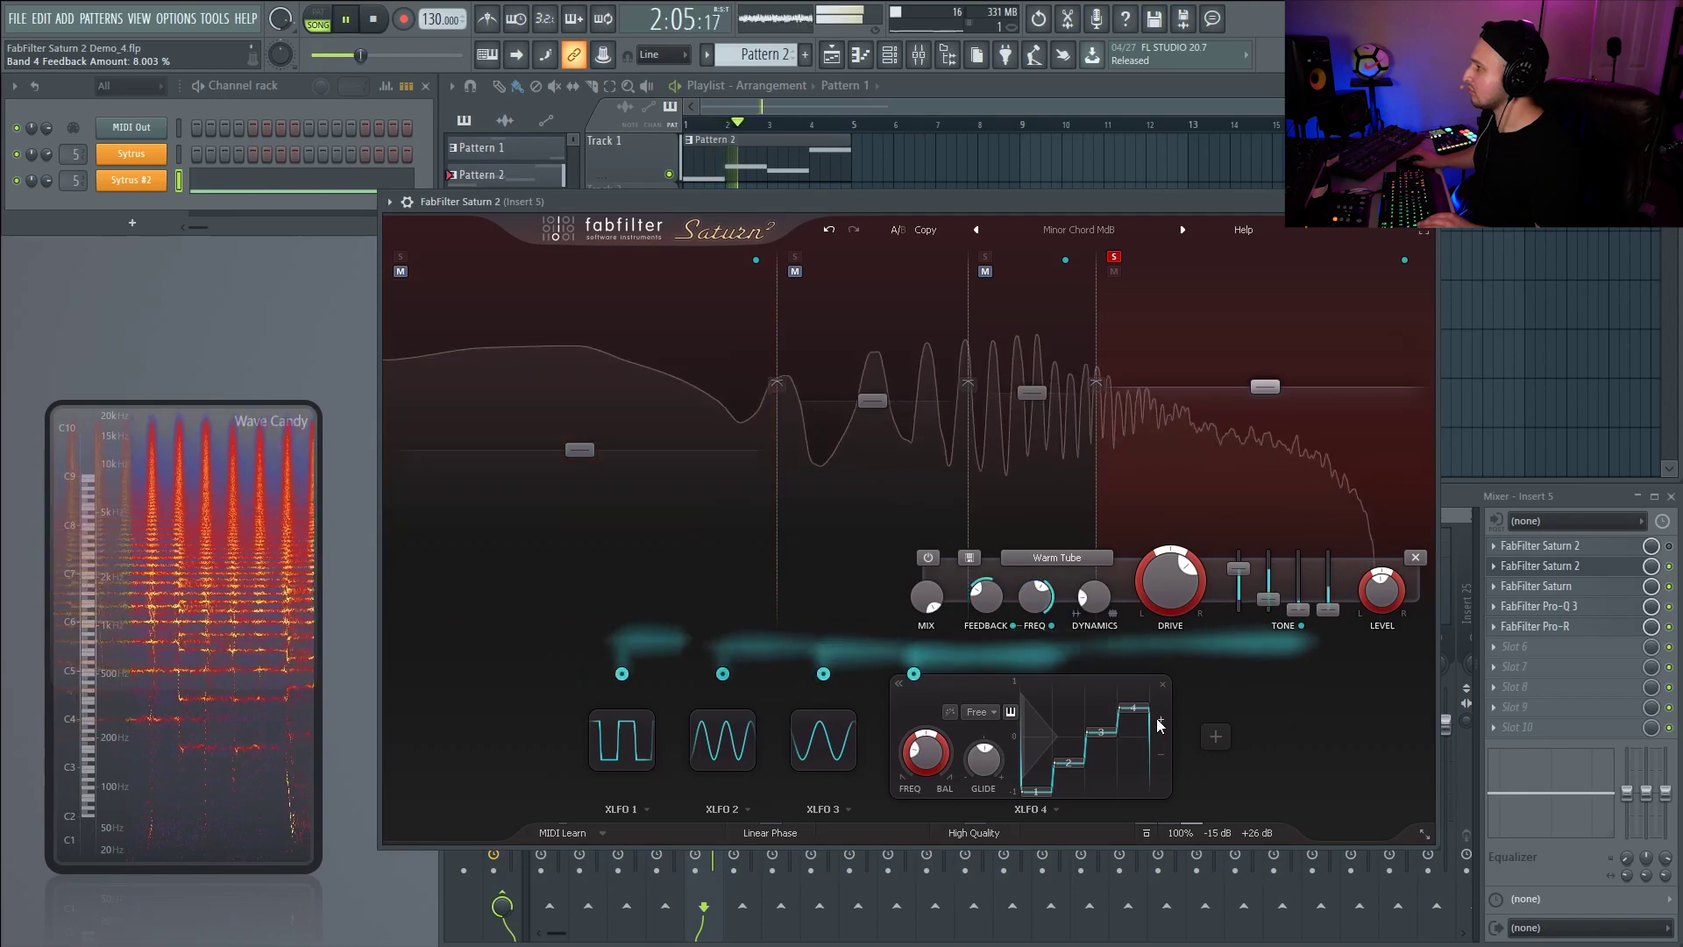
pyautogui.press('space')
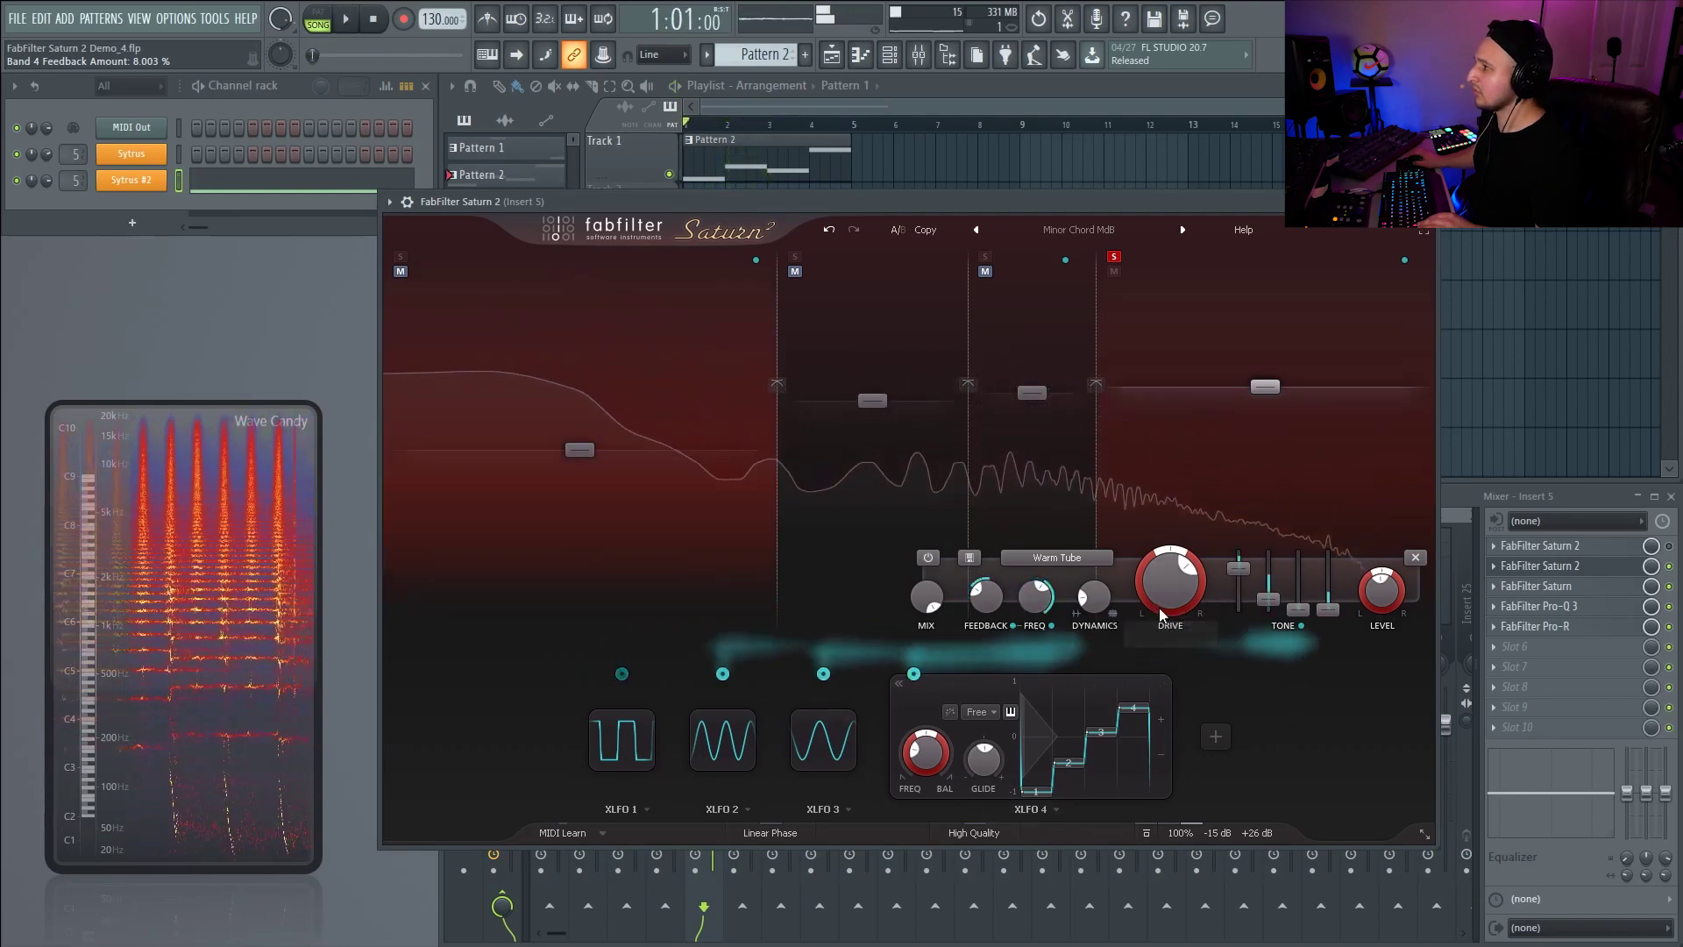
# - Lower band 4's drive to 20.24% and set its bass to +4.32 dB during playback
pyautogui.moveTo(1172, 590)
pyautogui.mouseDown()
pyautogui.moveTo(1173, 640)
pyautogui.moveTo(1189, 568)
pyautogui.mouseUp()
pyautogui.press('space')
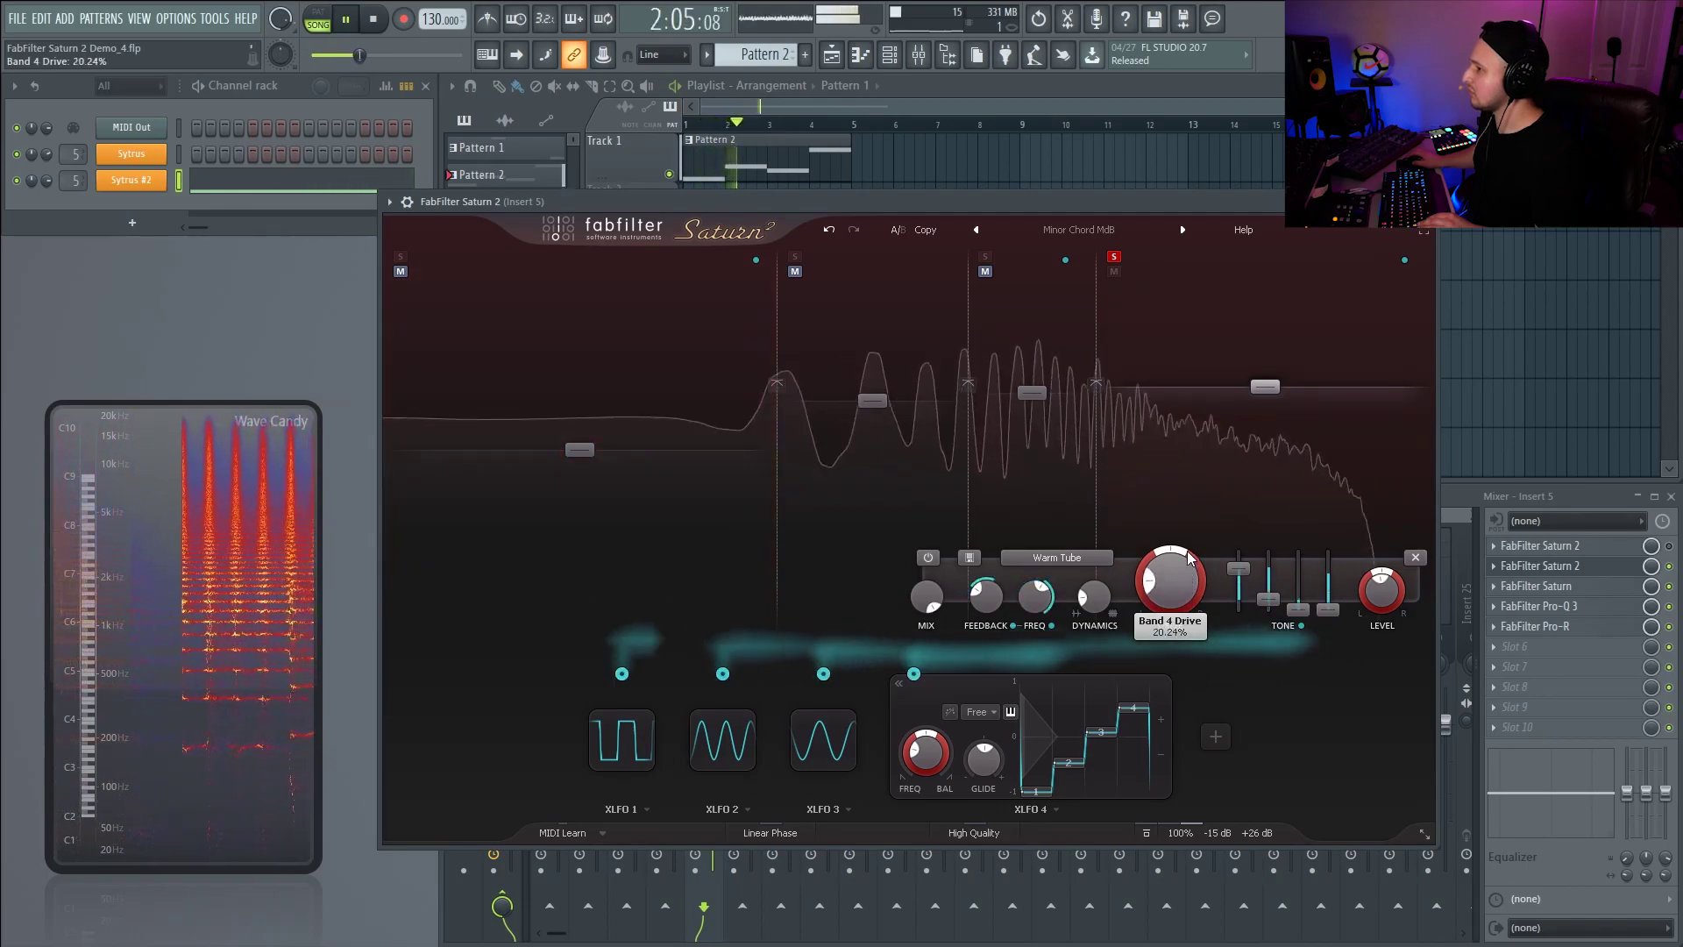
pyautogui.click(1238, 567)
pyautogui.moveTo(1245, 567); pyautogui.dragTo(1244, 575)
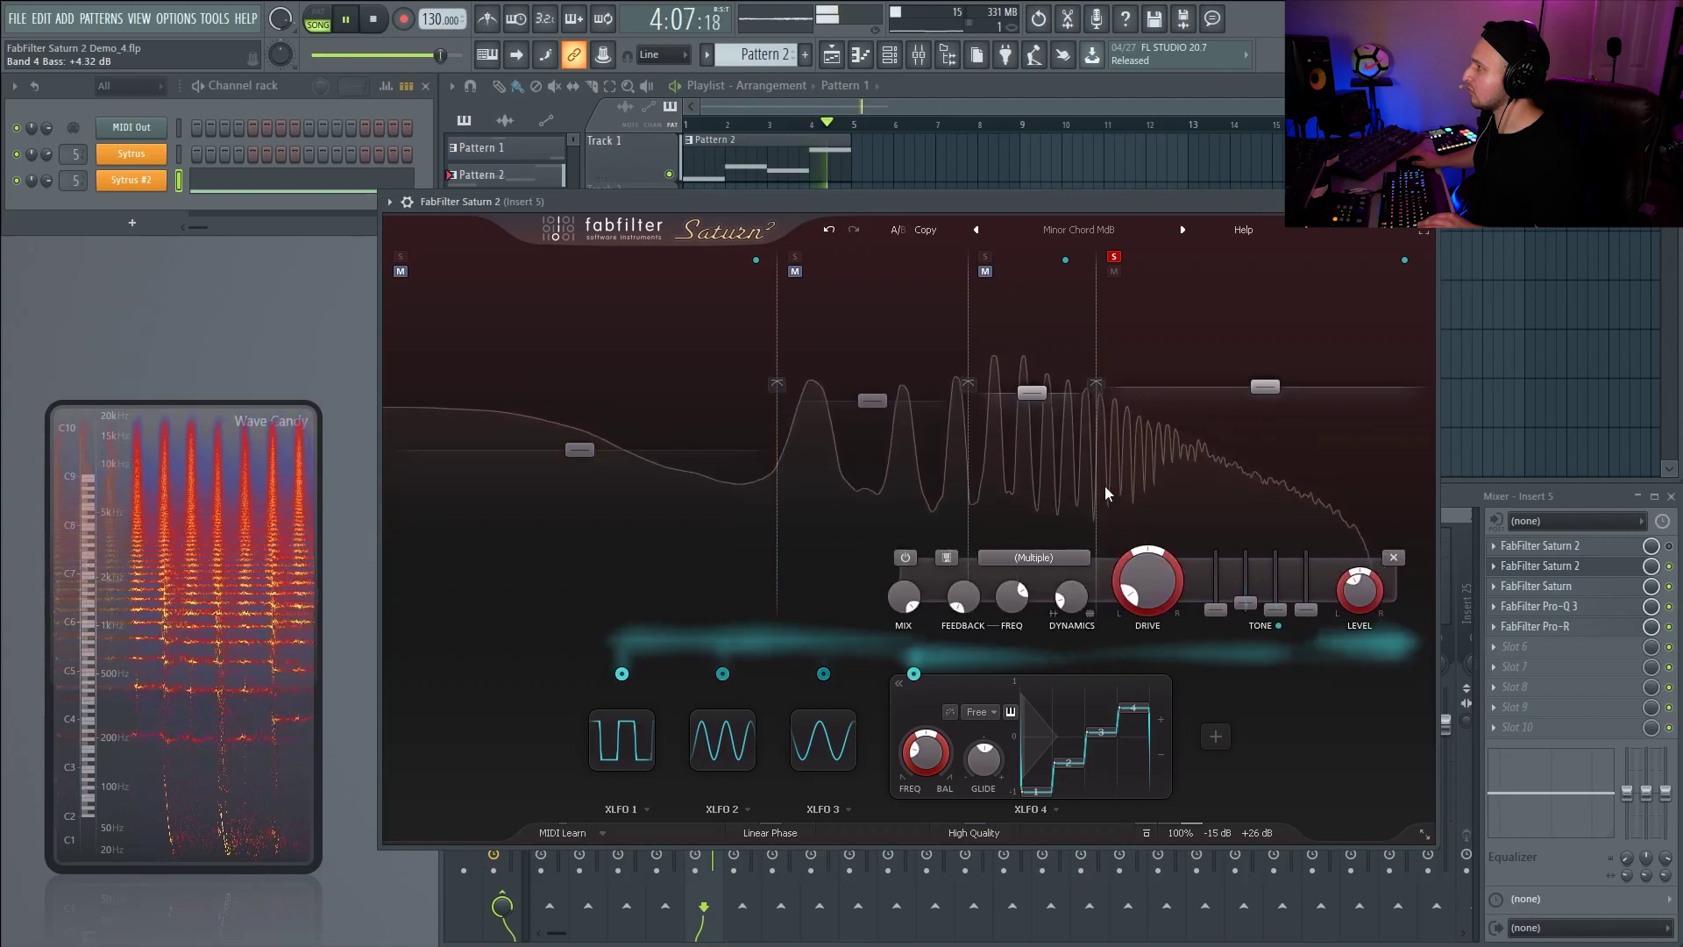
# - Raise the crossover between bands 3 and 4 to 3088.1 Hz, set band 4's drive to 22.81% and stop playback
pyautogui.moveTo(1096, 491); pyautogui.dragTo(1138, 487)
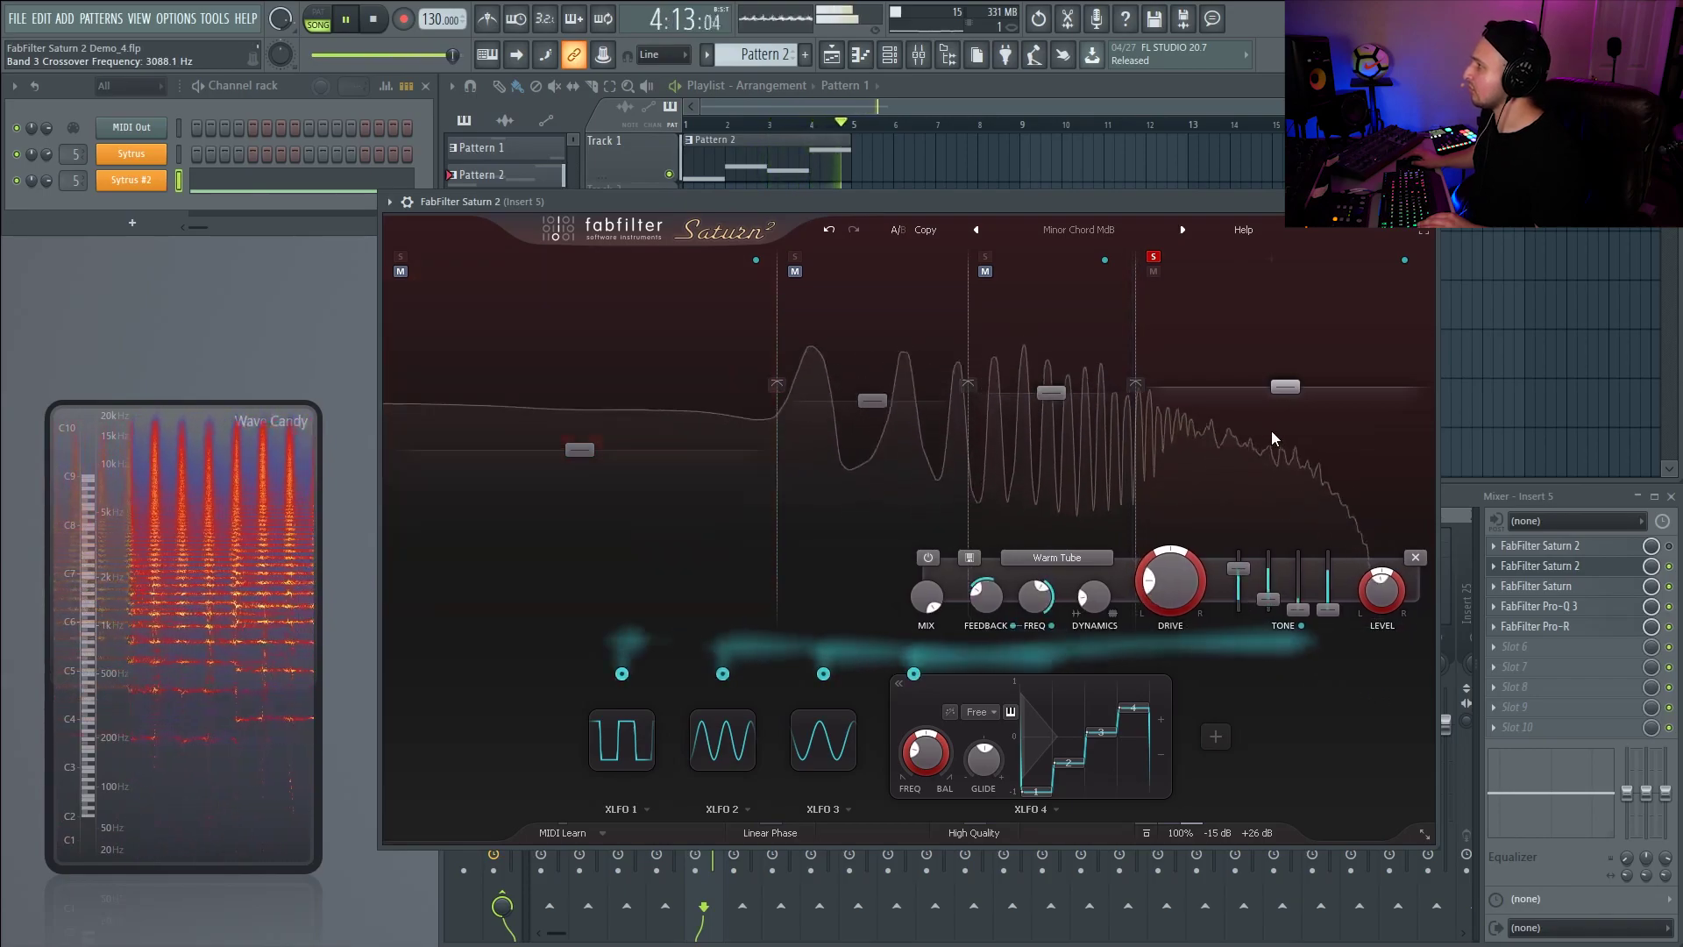
pyautogui.click(1271, 430)
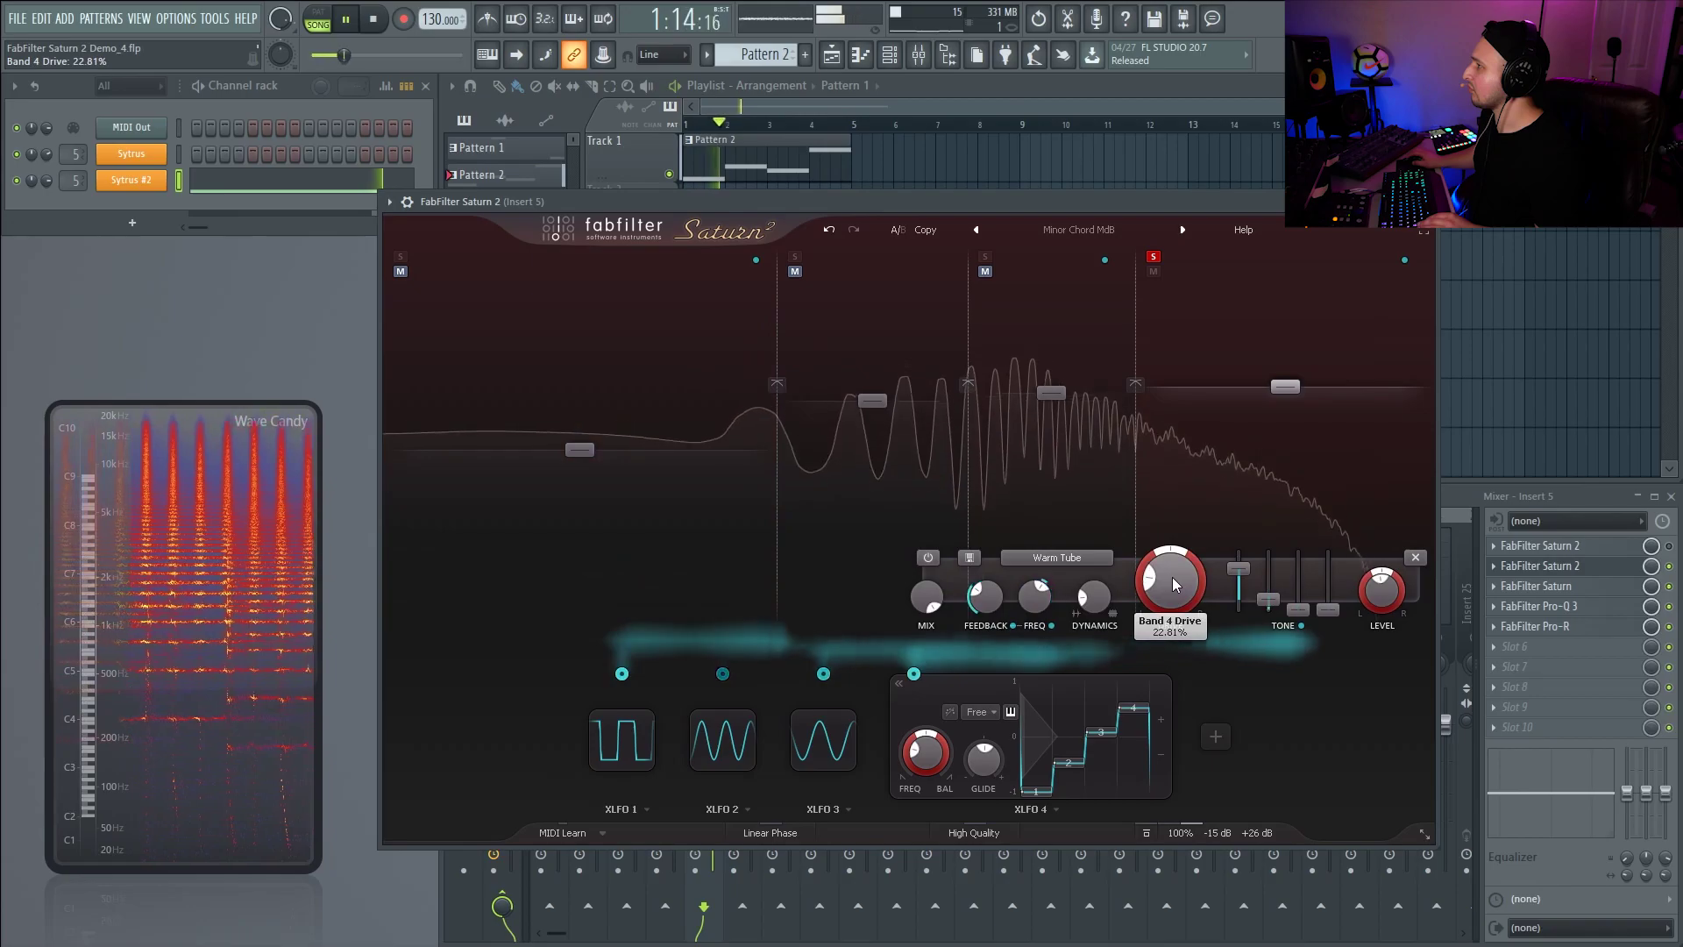
pyautogui.moveTo(1269, 600)
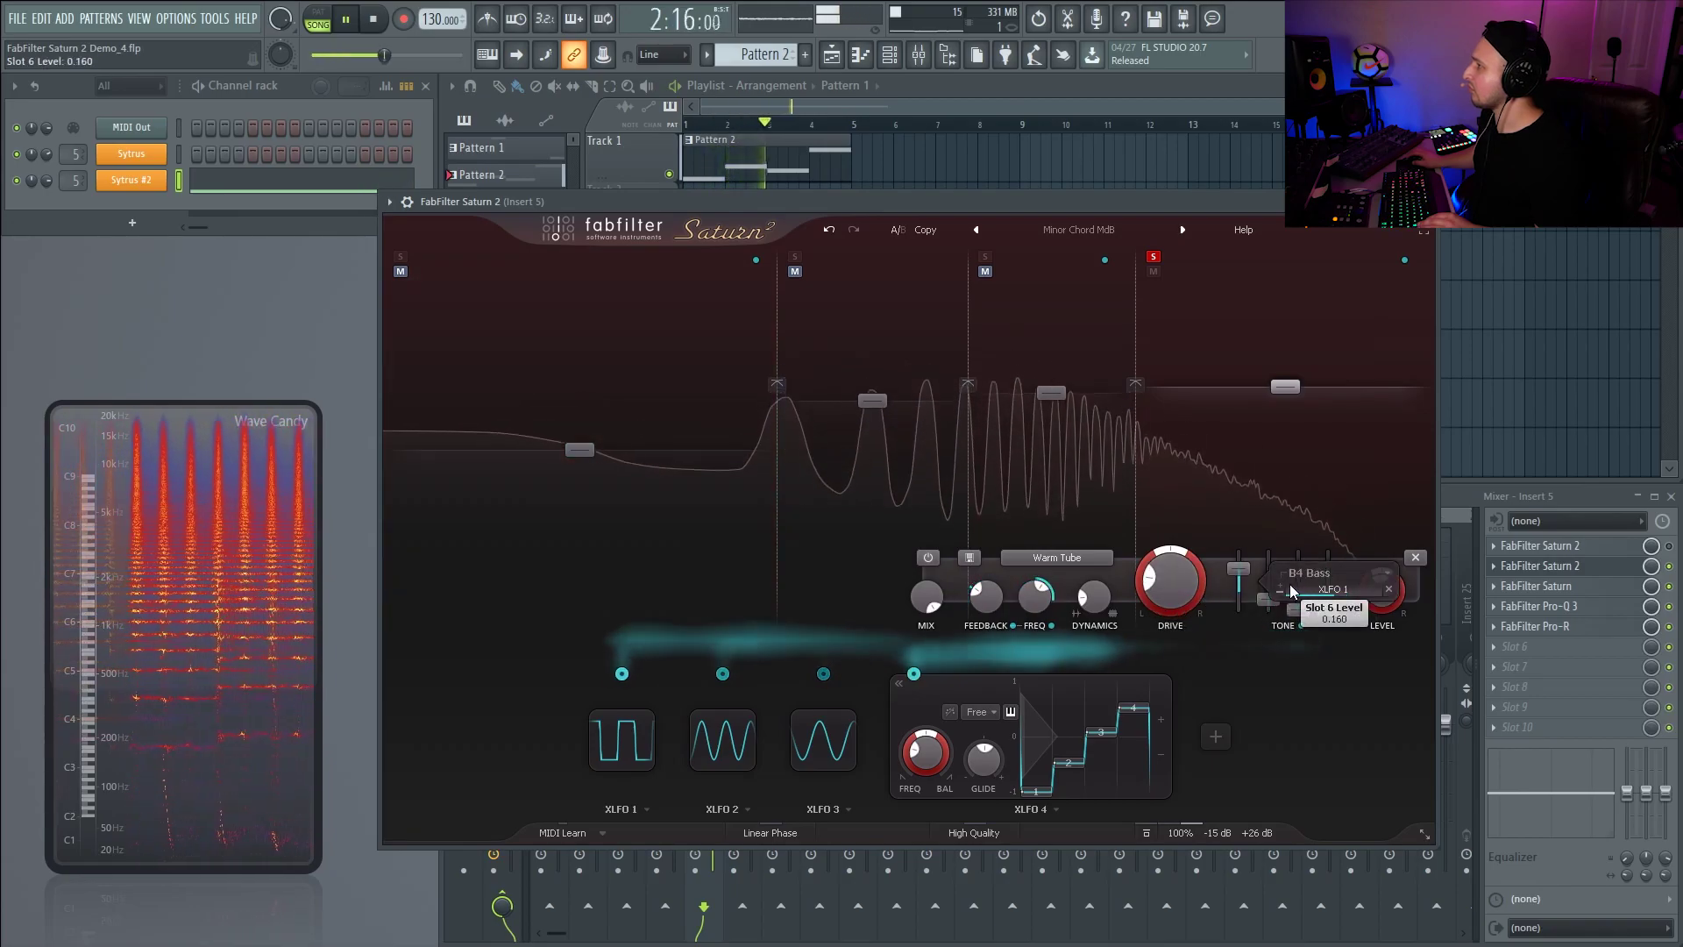
pyautogui.press('space')
# - Switch to the first Saturn 2 instance and examine band 4's bass modulation and the sync setting of XLFO 6
pyautogui.click(1673, 555)
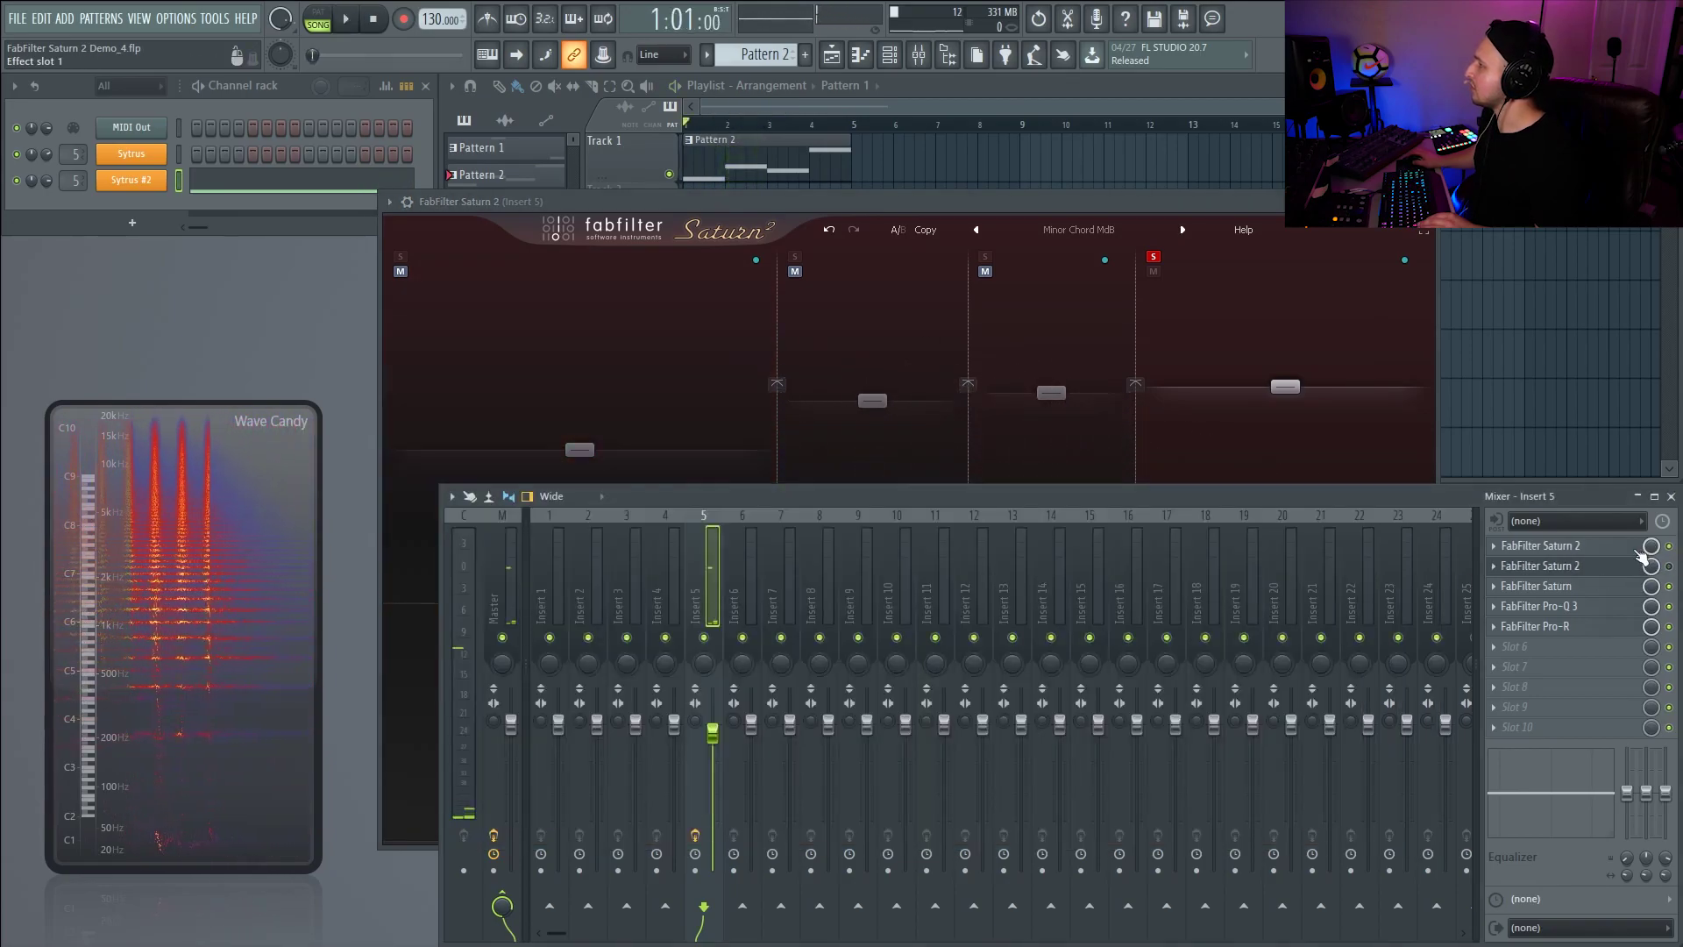
pyautogui.click(1641, 552)
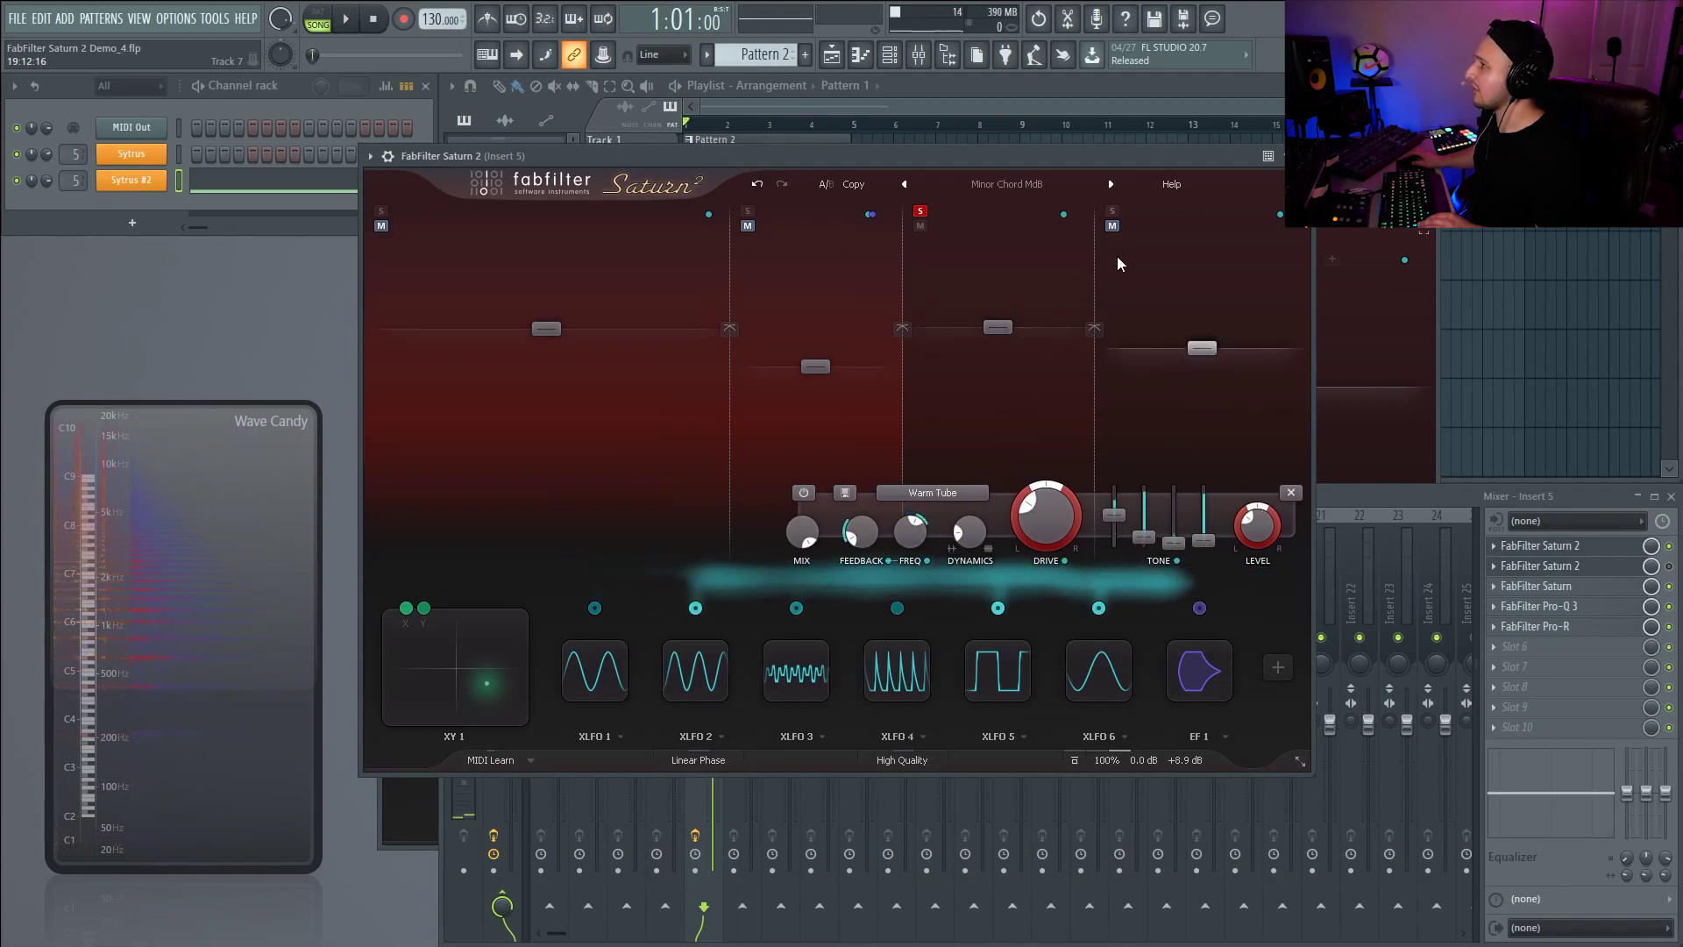
pyautogui.moveTo(1116, 522)
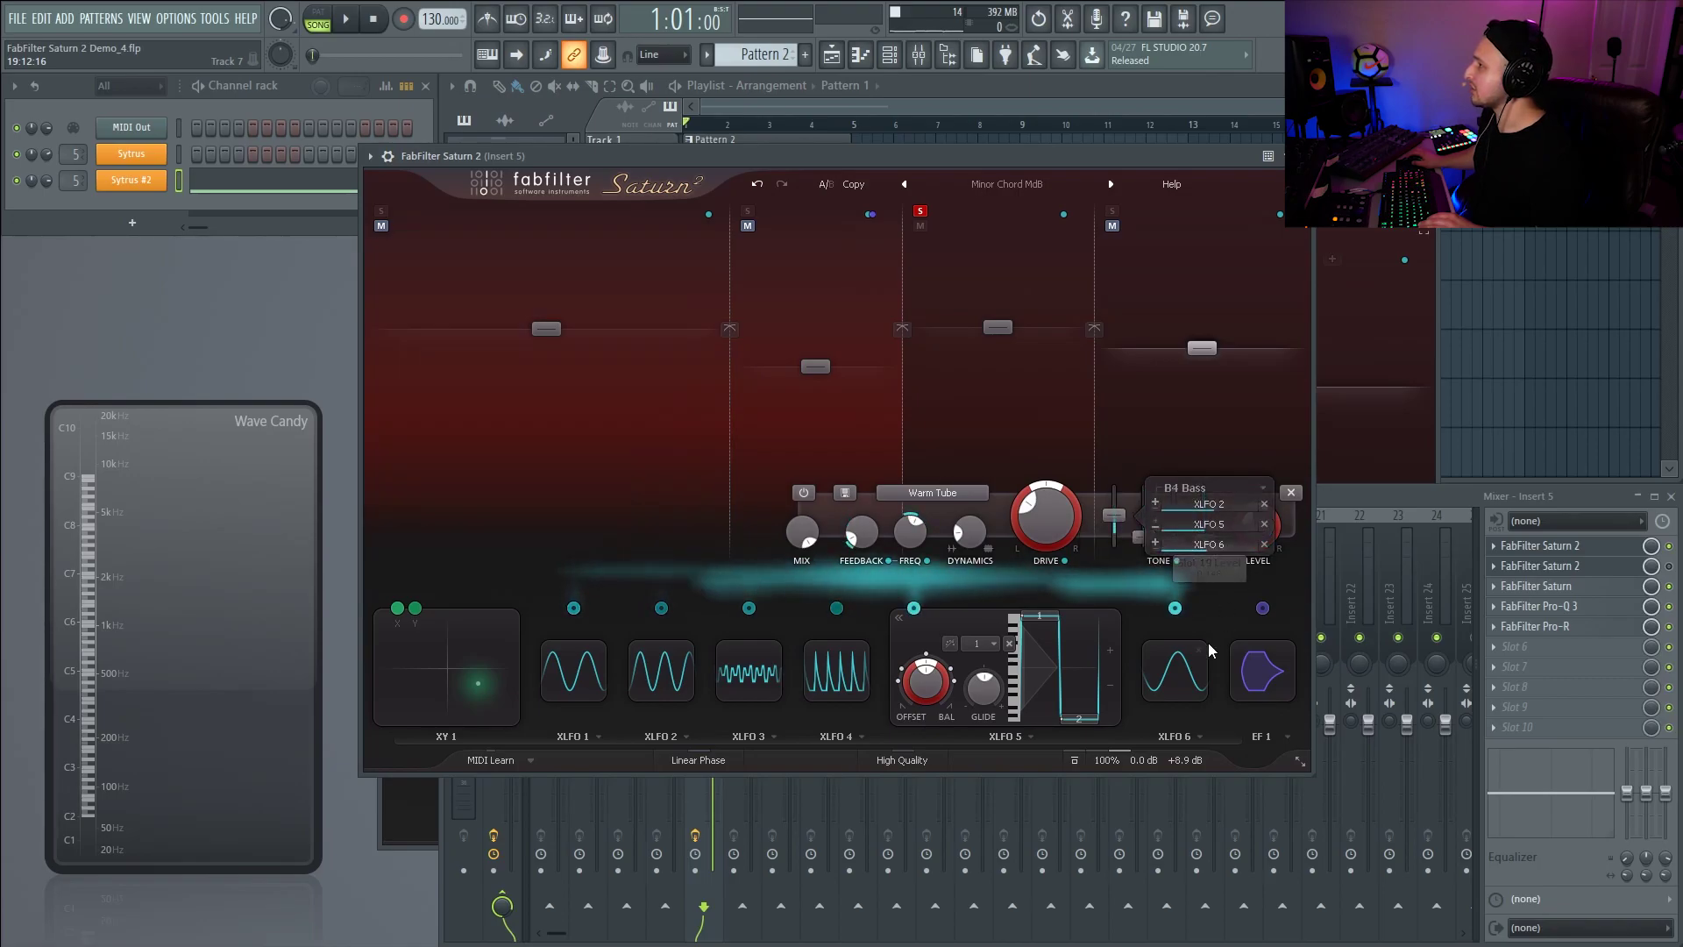
pyautogui.click(1188, 667)
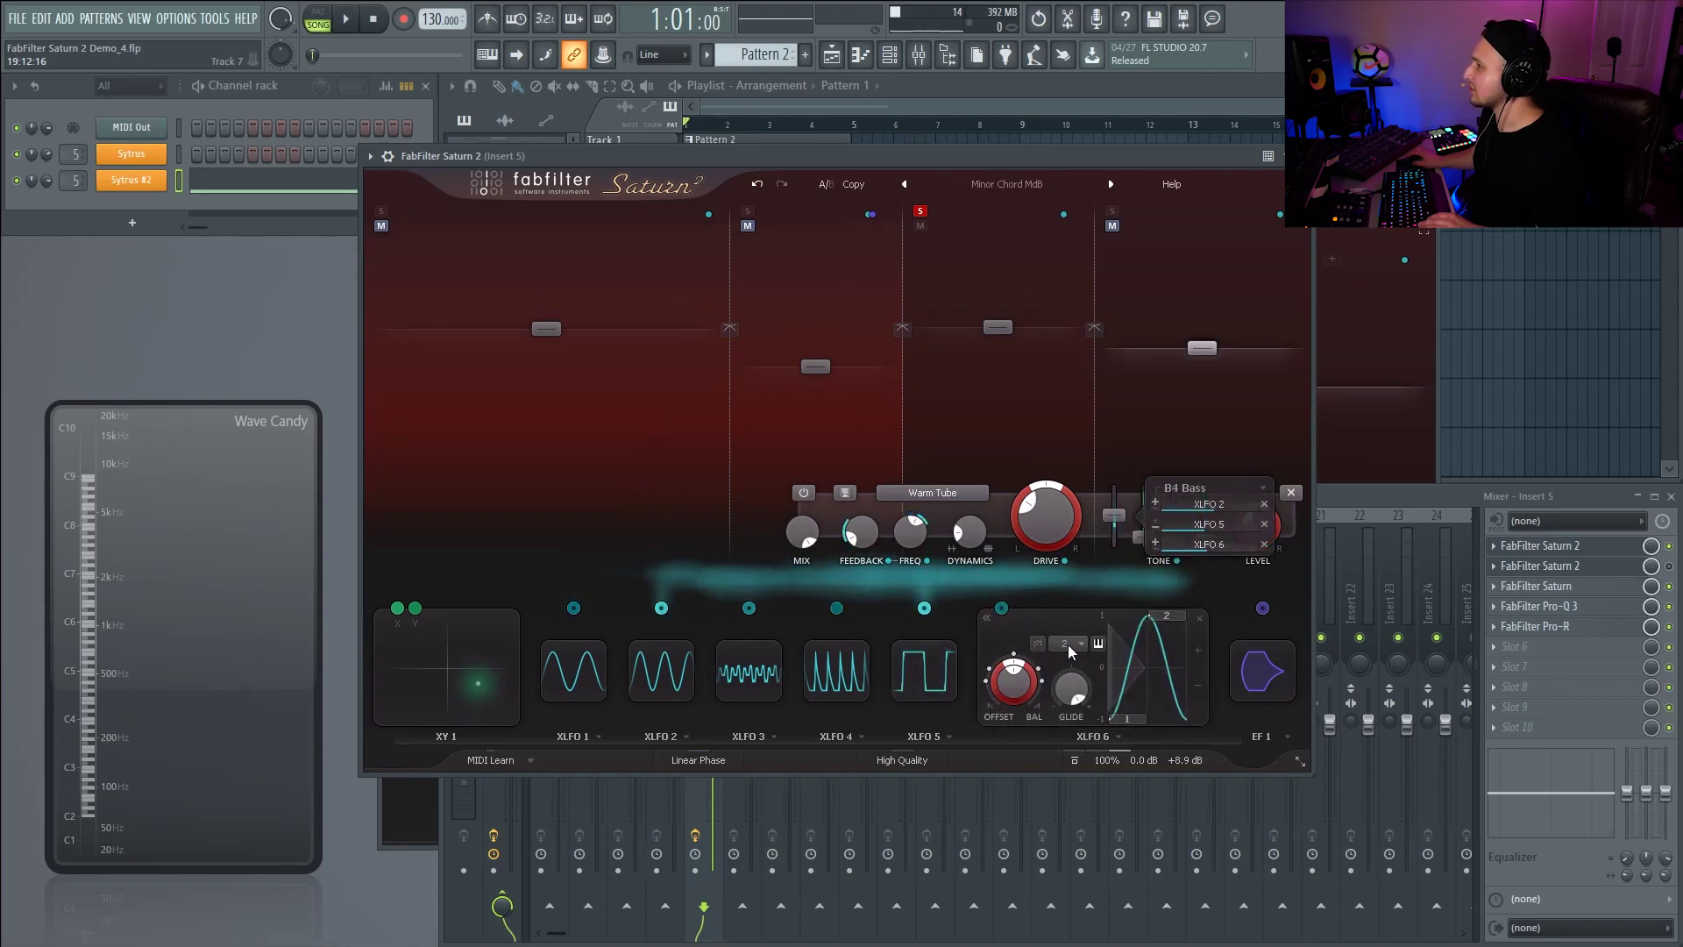
pyautogui.moveTo(1068, 645)
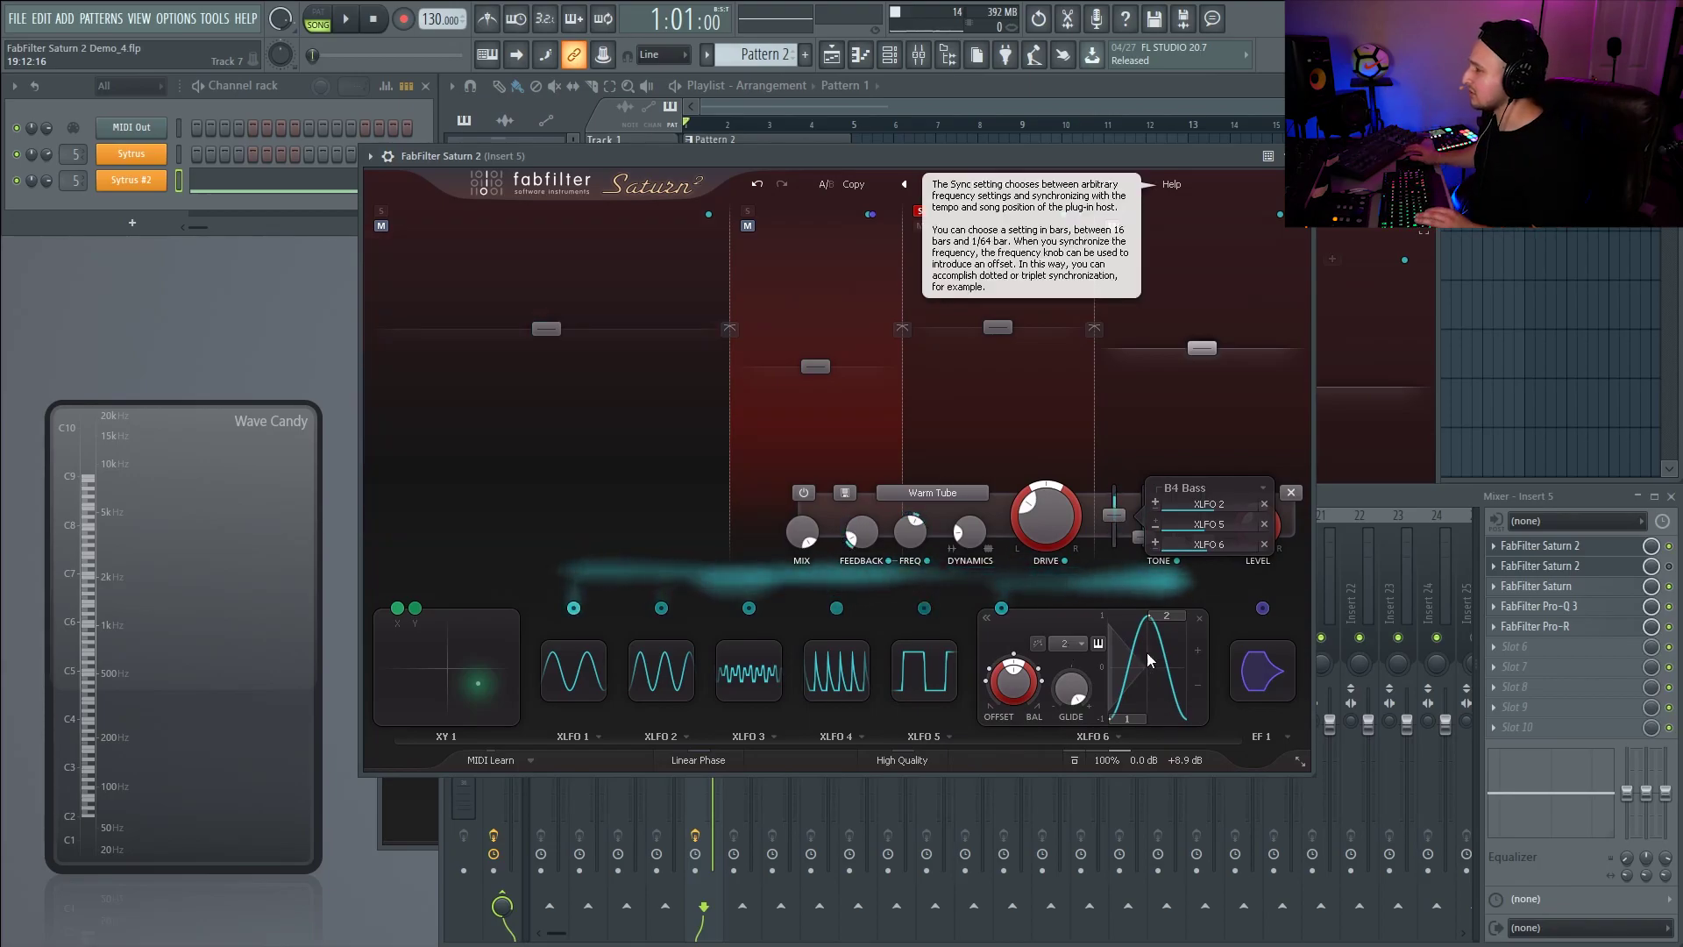
# - Return to the second Saturn 2 instance and add a fifth XLFO synchronized to 2 bars
pyautogui.click(1672, 560)
pyautogui.click(1597, 568)
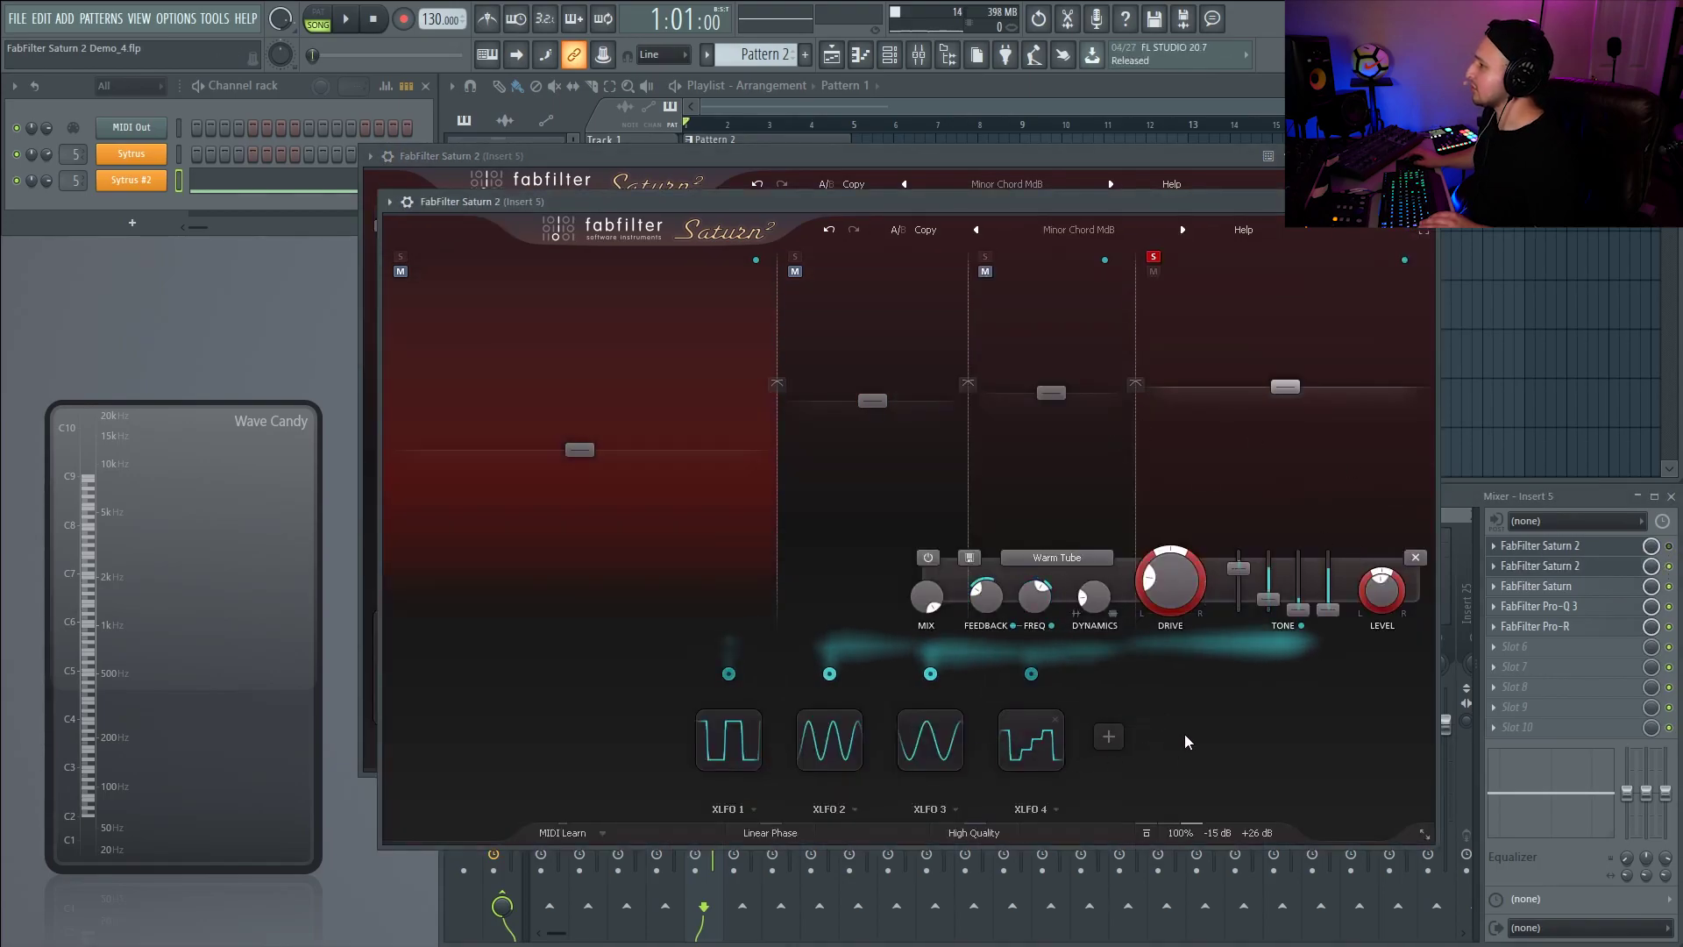
pyautogui.click(1109, 737)
pyautogui.click(1158, 805)
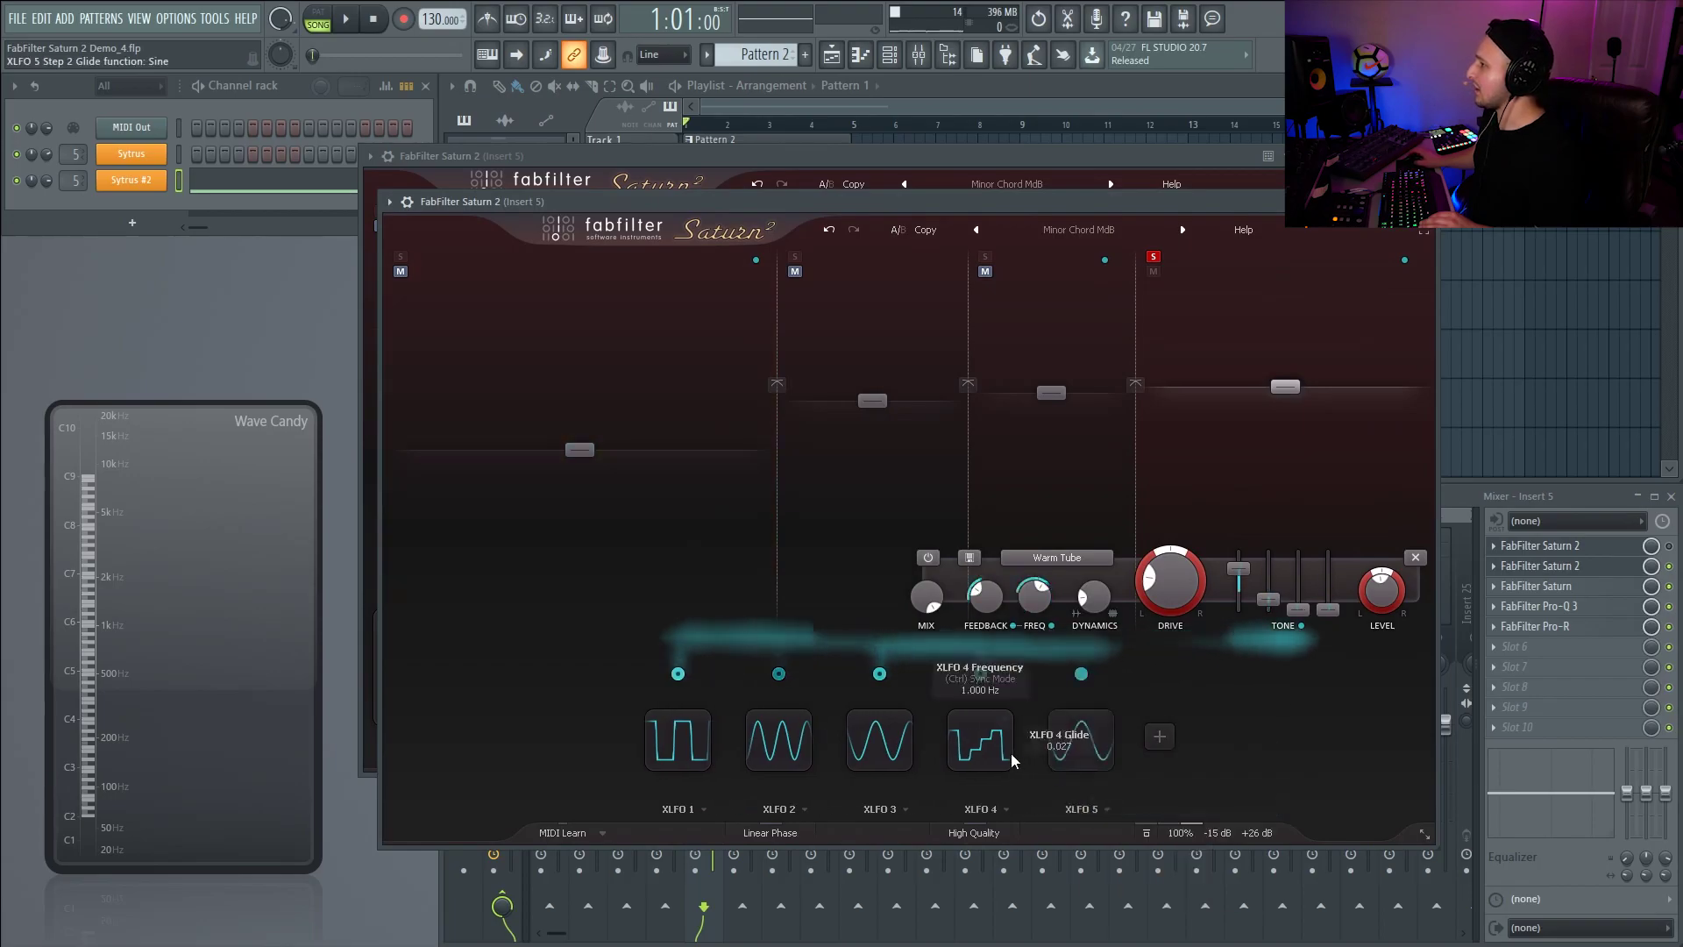
pyautogui.click(1060, 713)
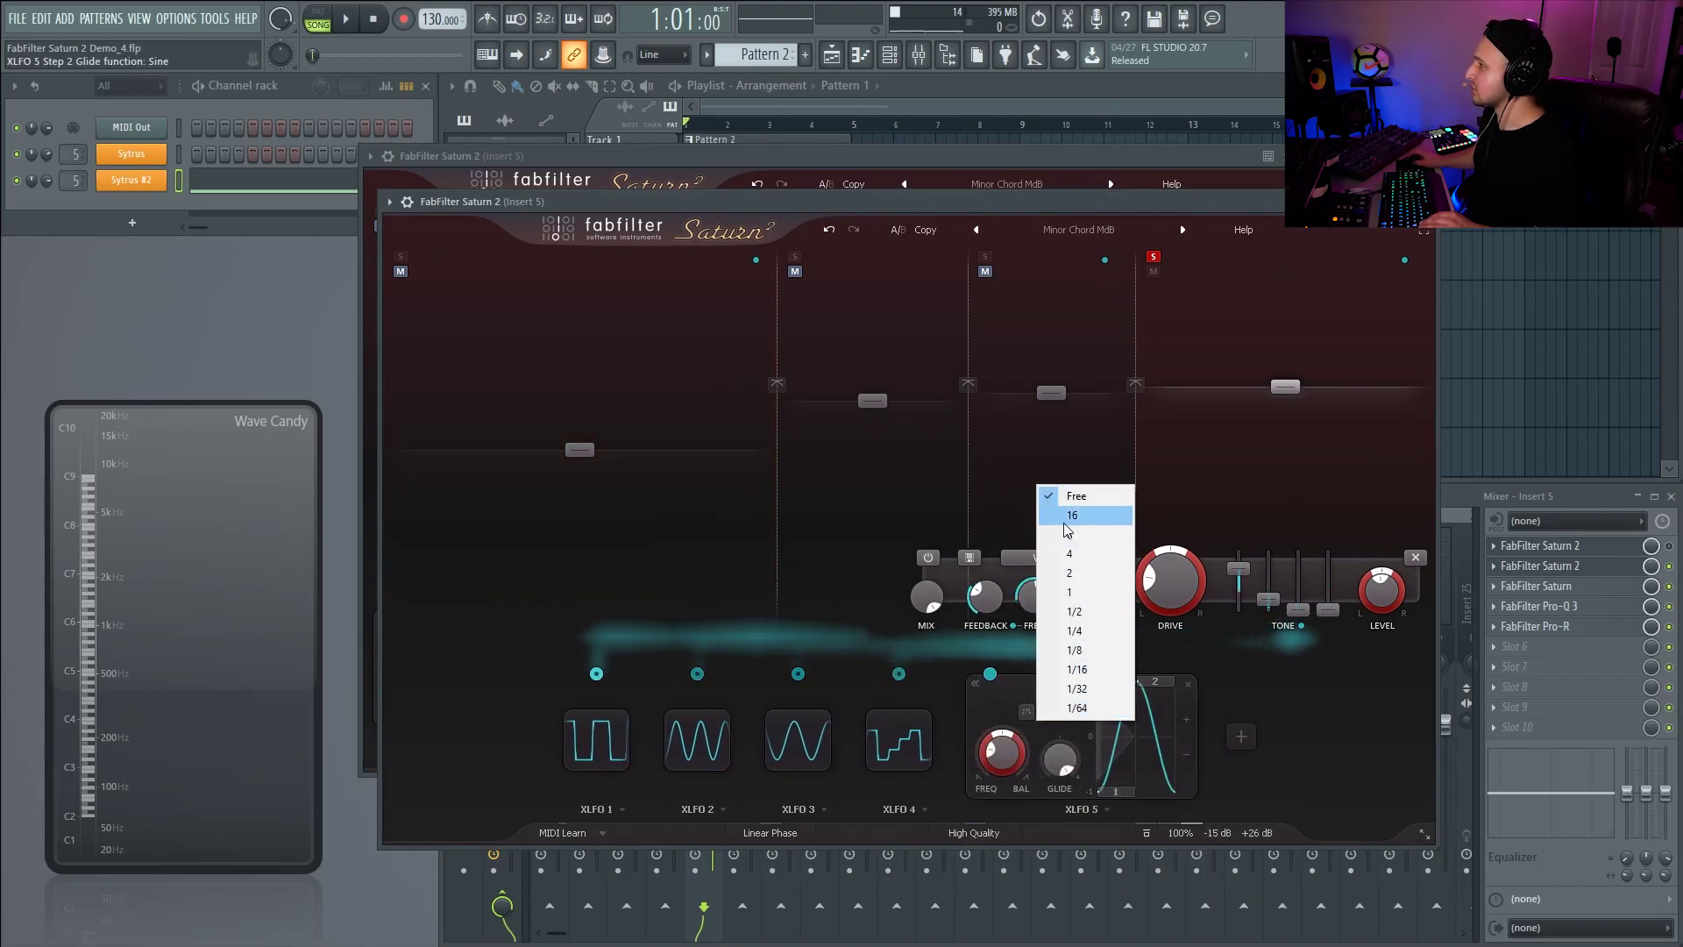
pyautogui.click(1071, 574)
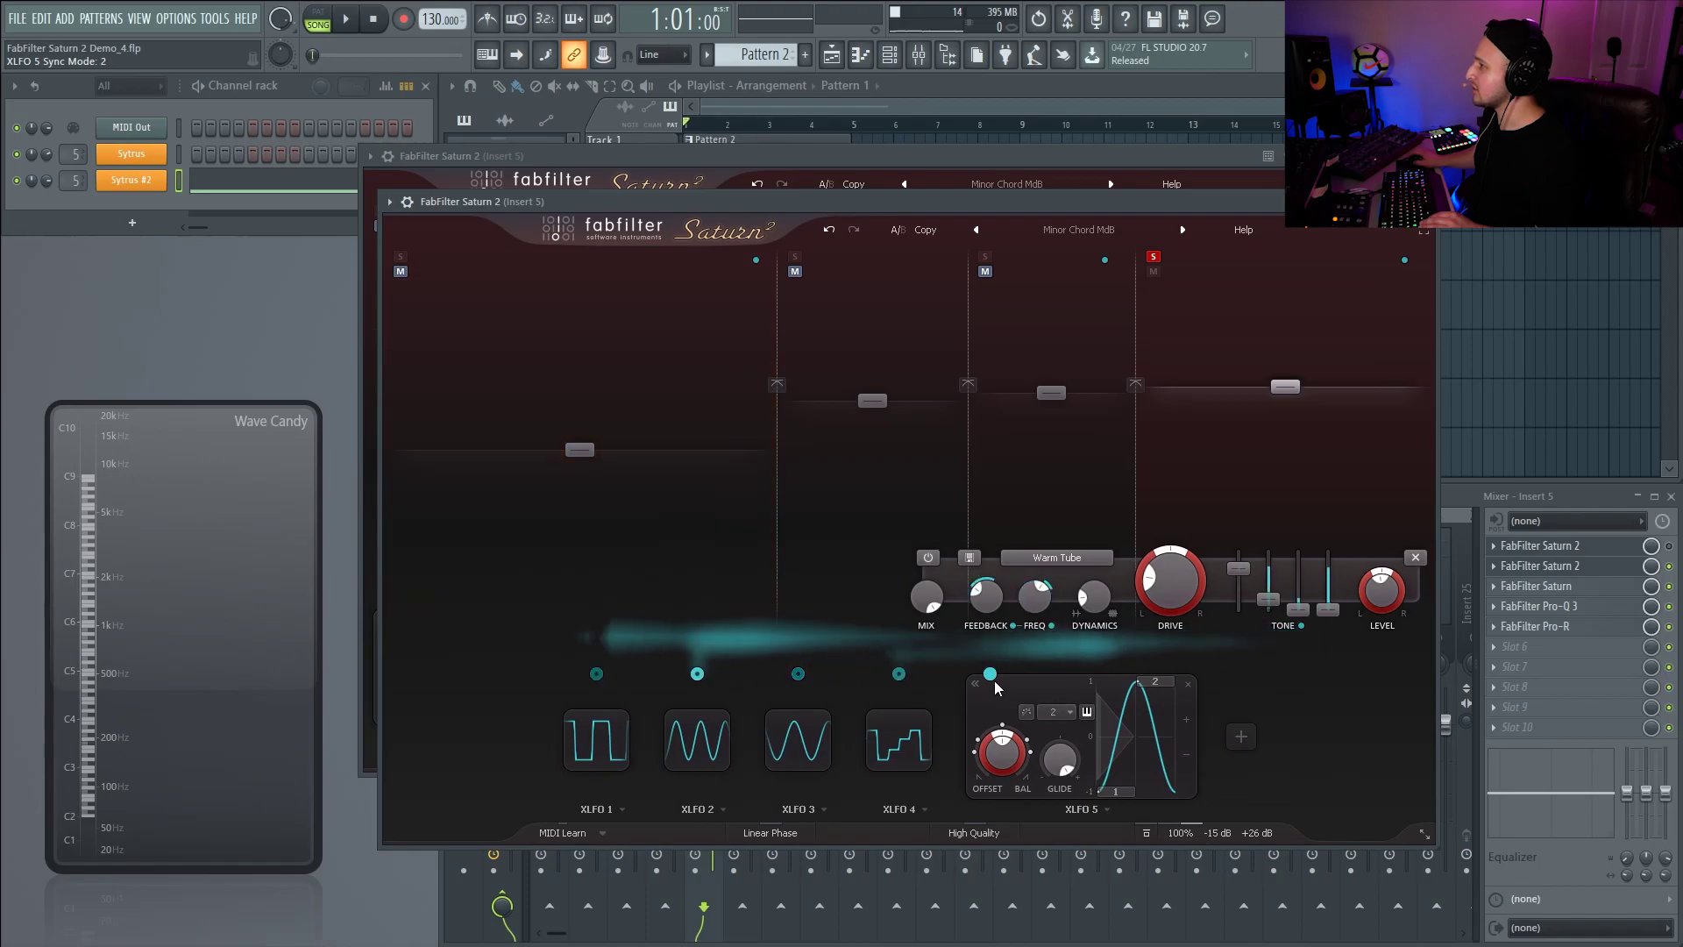
# - Assign XLFO 5 to band 4's bass at level 0.222 and start playback
pyautogui.moveTo(990, 676); pyautogui.dragTo(1292, 665)
pyautogui.moveTo(1234, 600); pyautogui.dragTo(1236, 598)
pyautogui.press('space')
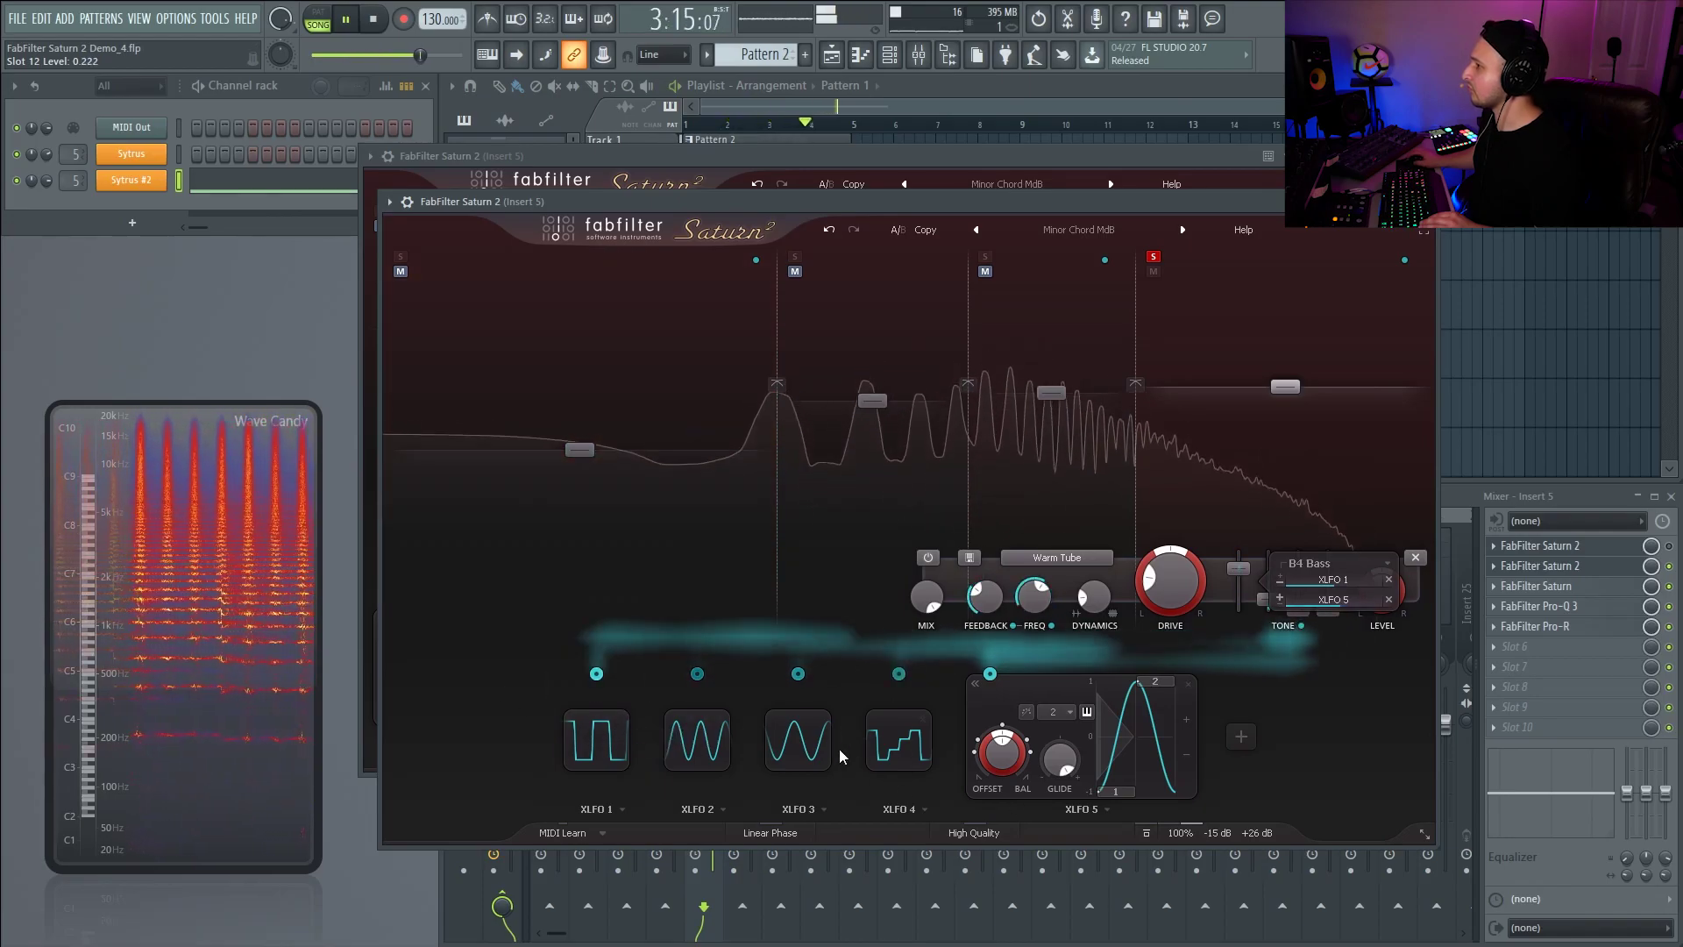
# - Add XLFO 2 as another modulator of band 4's bass and lower the band's feedback amount to 3.243%
pyautogui.click(802, 744)
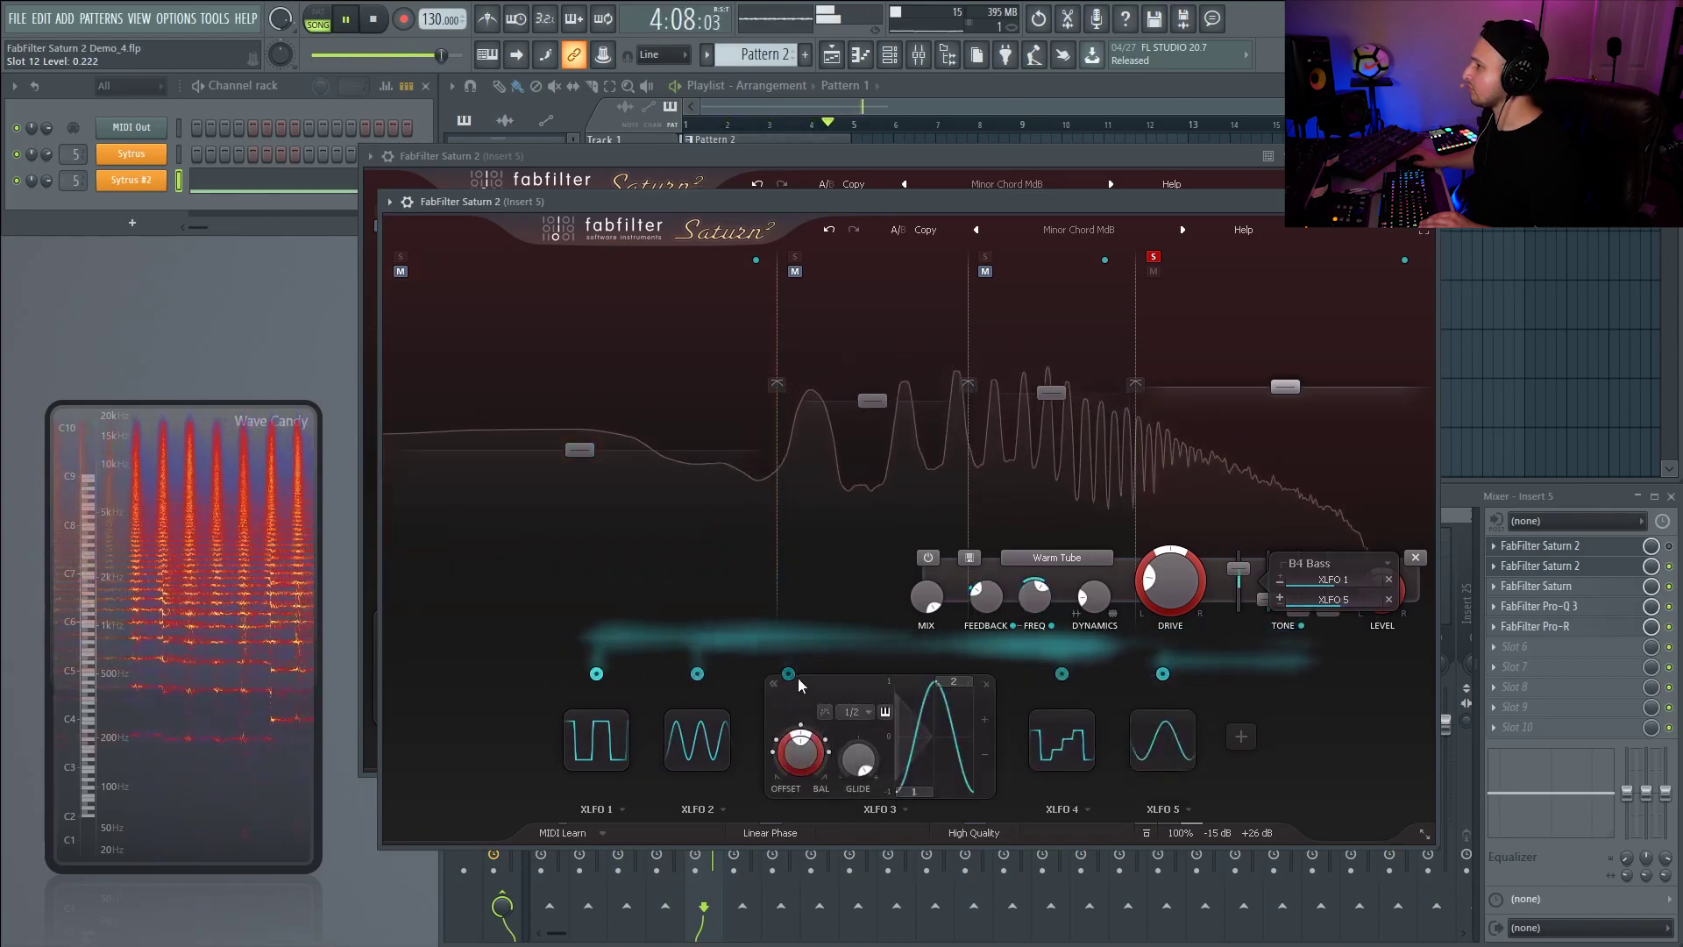
pyautogui.click(671, 713)
pyautogui.moveTo(688, 674); pyautogui.dragTo(1244, 662)
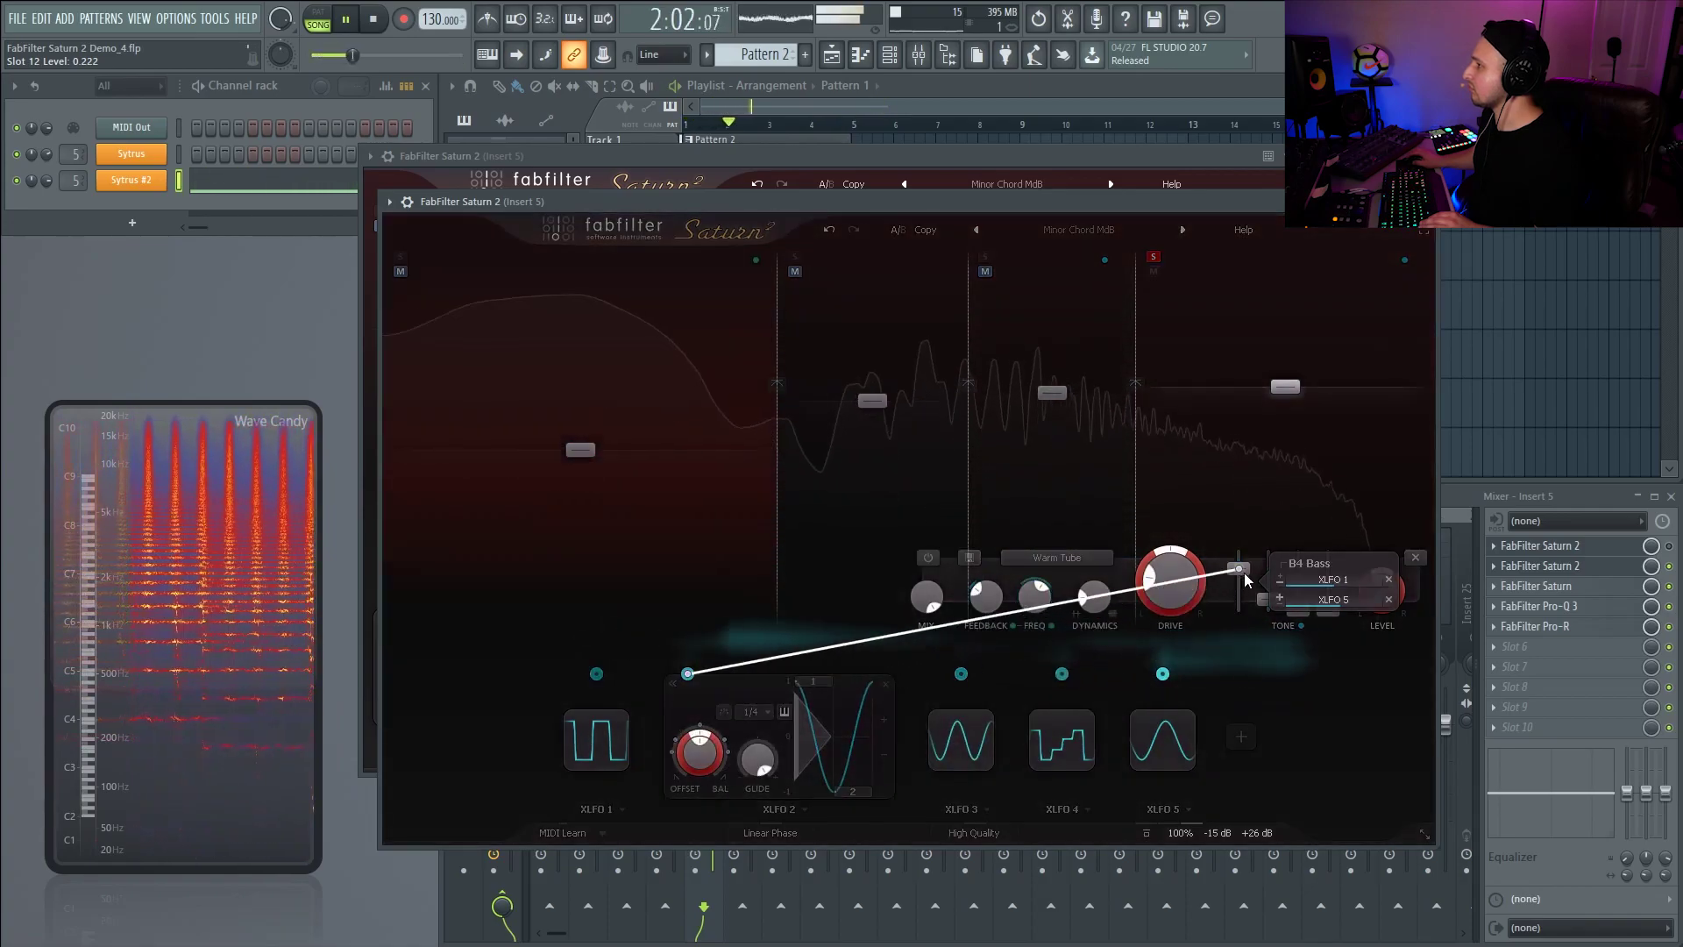
pyautogui.moveTo(1244, 572); pyautogui.dragTo(1245, 572)
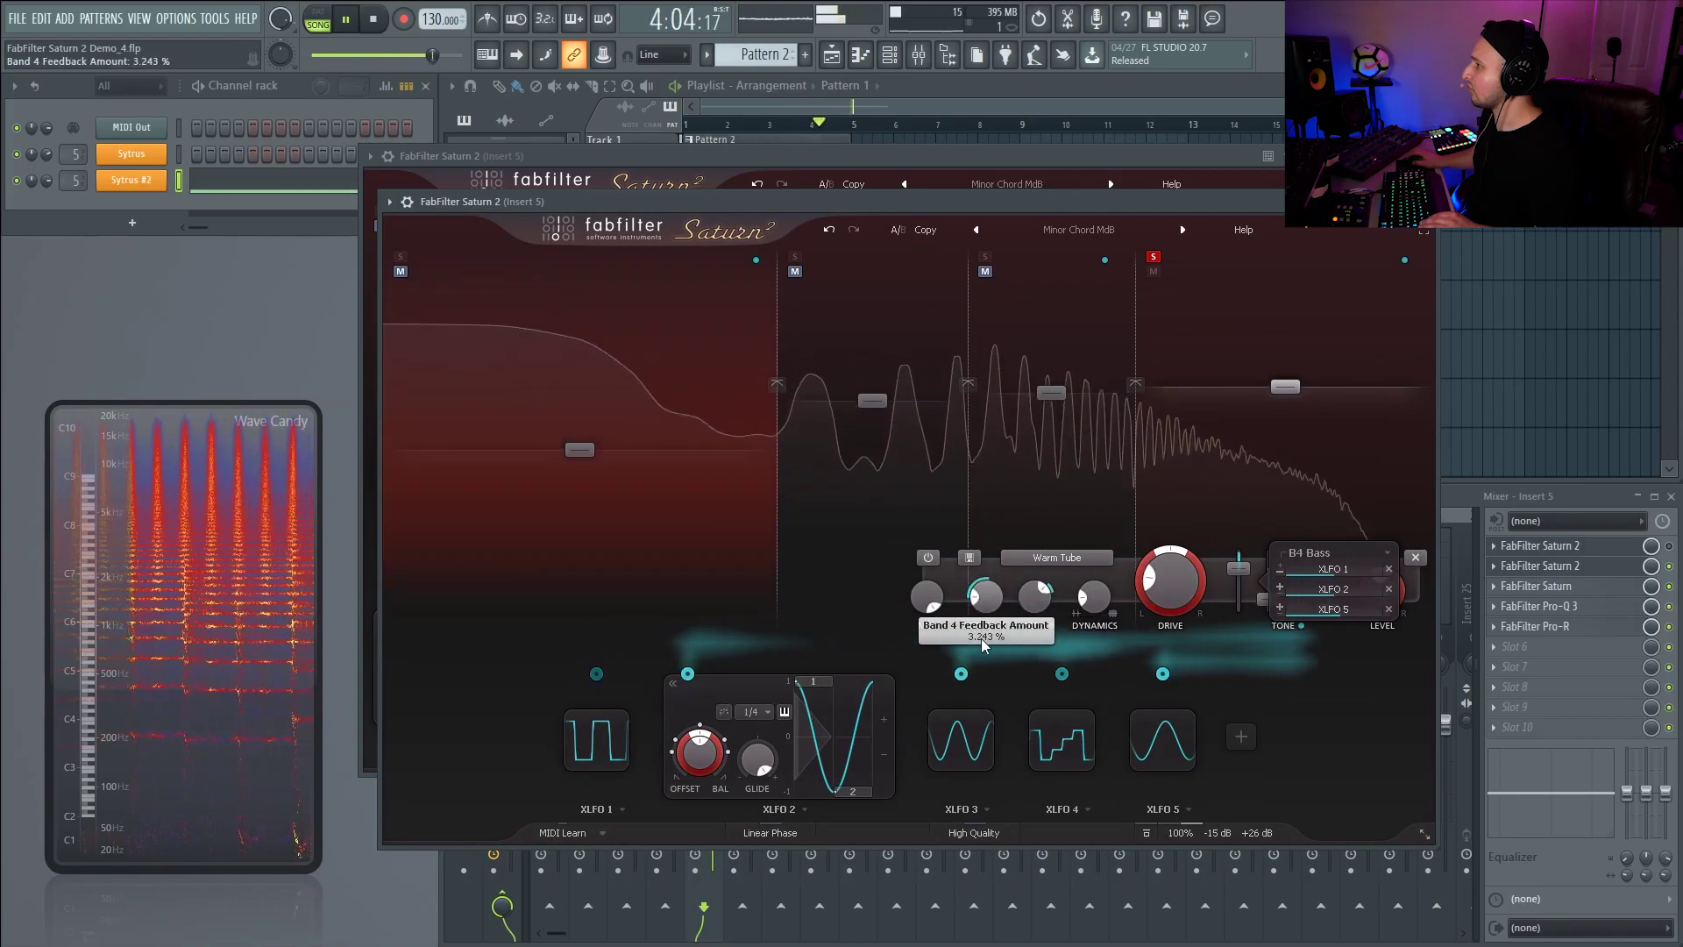
pyautogui.moveTo(979, 673); pyautogui.dragTo(980, 676)
# - Move the crossovers between bands 2 and 3 and between bands 3 and 4 to higher frequencies
pyautogui.moveTo(1137, 443); pyautogui.dragTo(1209, 446)
pyautogui.moveTo(978, 449); pyautogui.dragTo(1030, 454)
pyautogui.moveTo(1197, 470); pyautogui.dragTo(1181, 471)
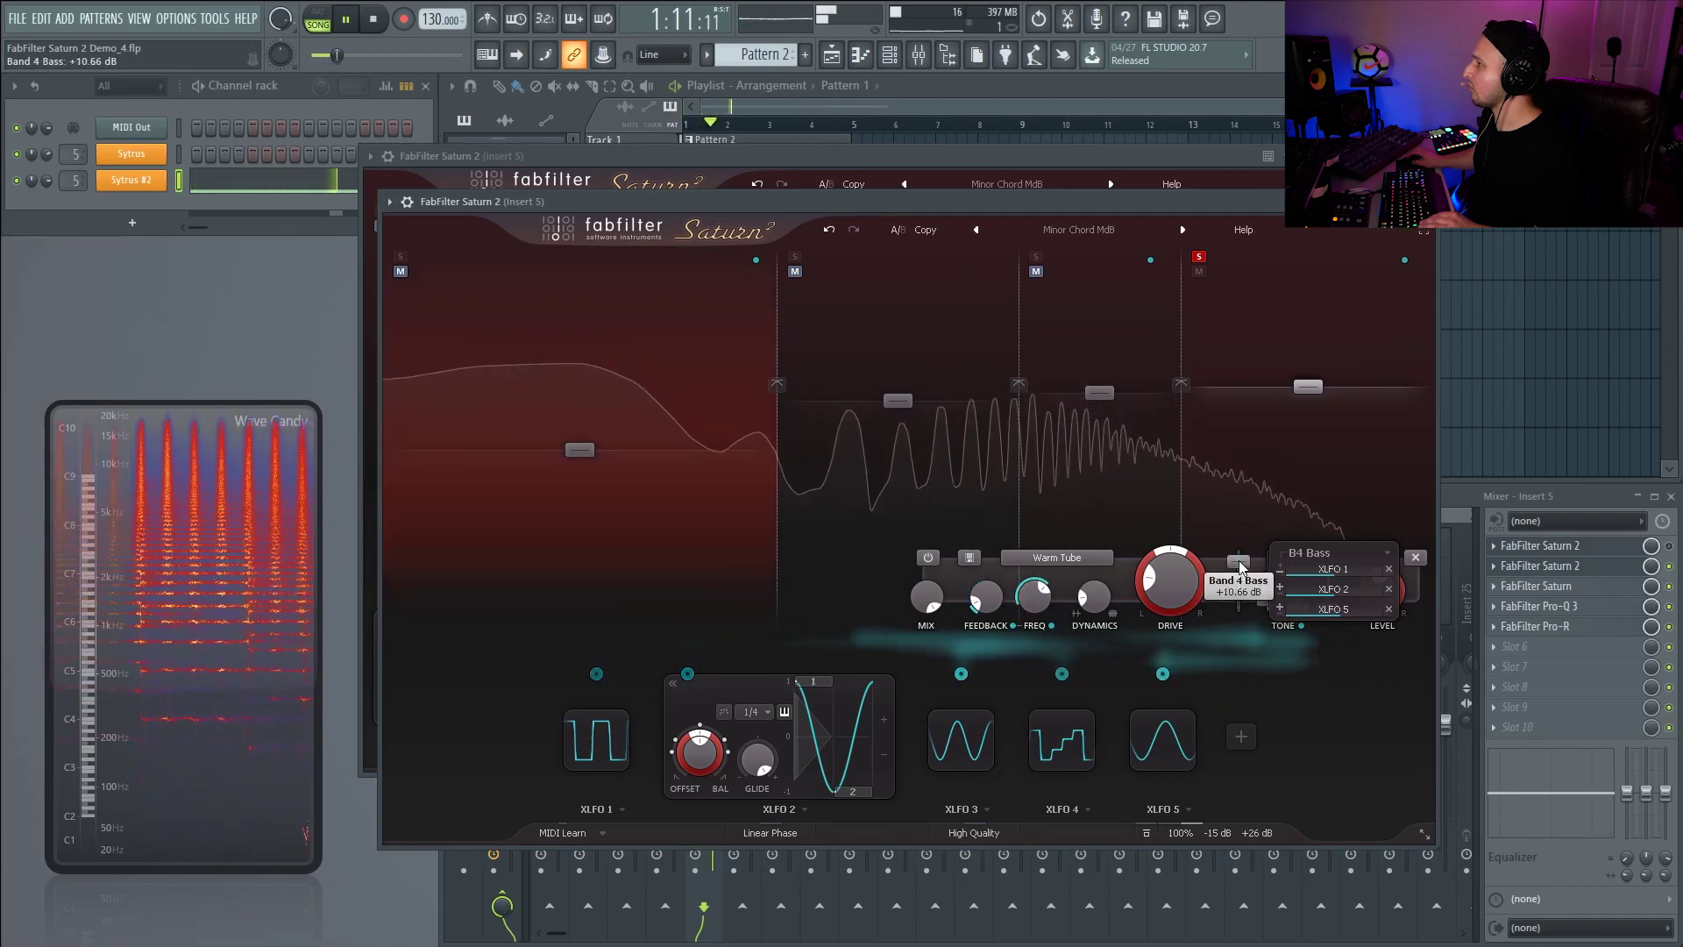
# - Raise band 4's bass to +11.66 dB and the XLFO 5 modulation level on it to 0.350
pyautogui.moveTo(1239, 561); pyautogui.dragTo(1351, 578)
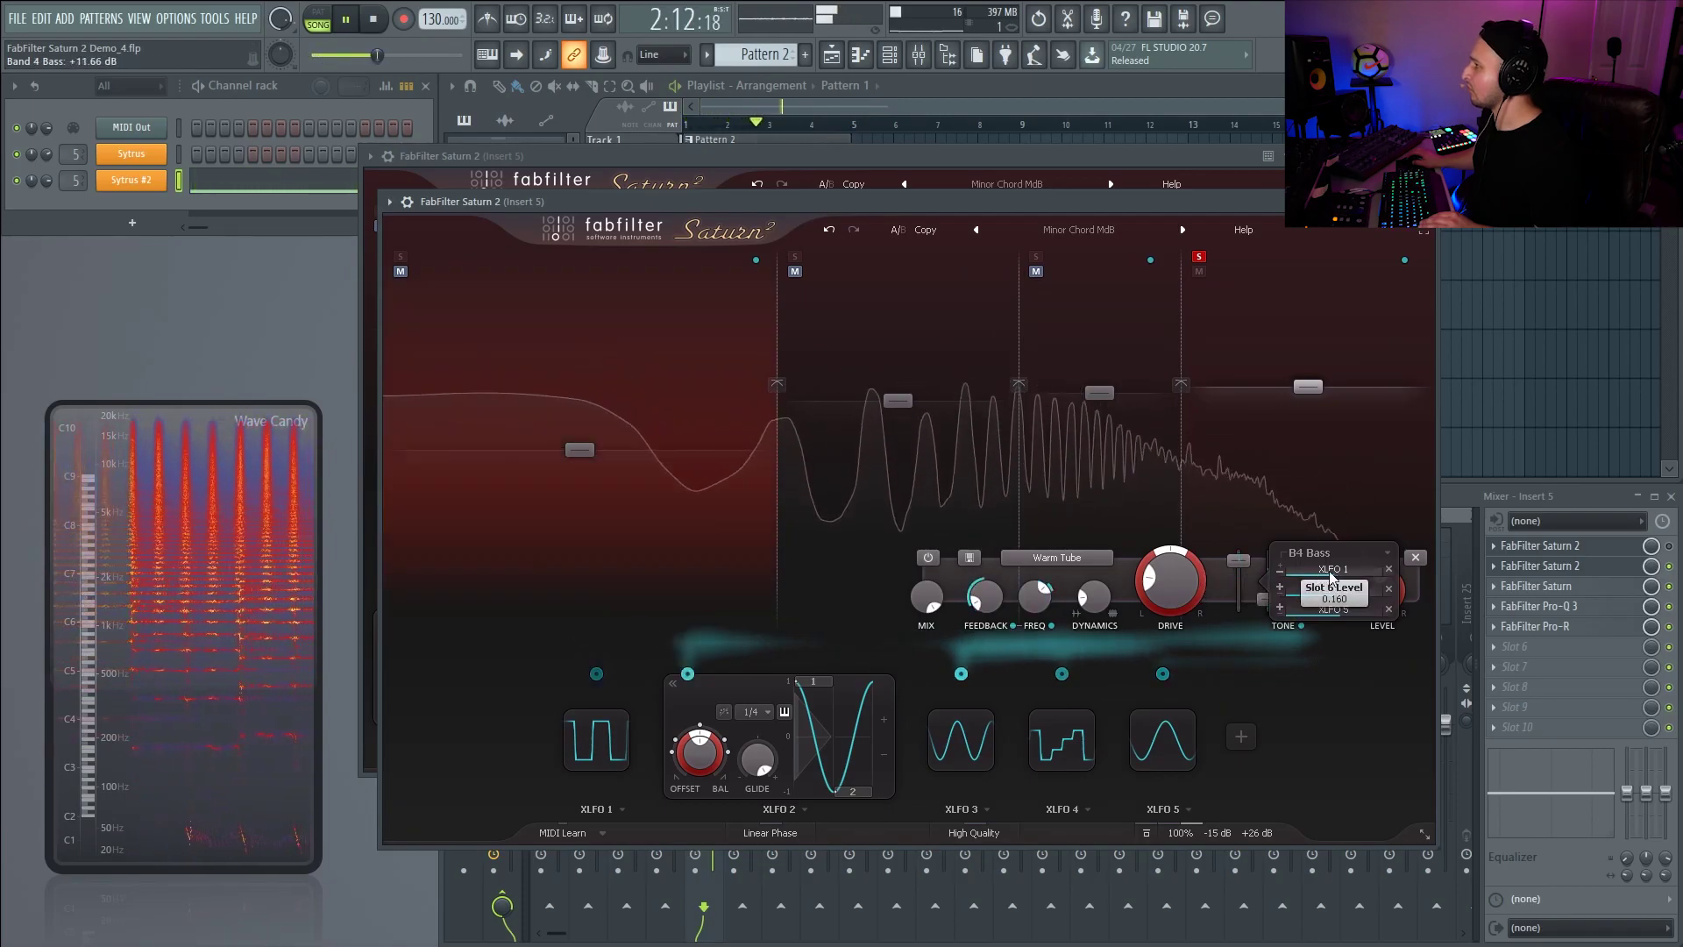
pyautogui.moveTo(1373, 616)
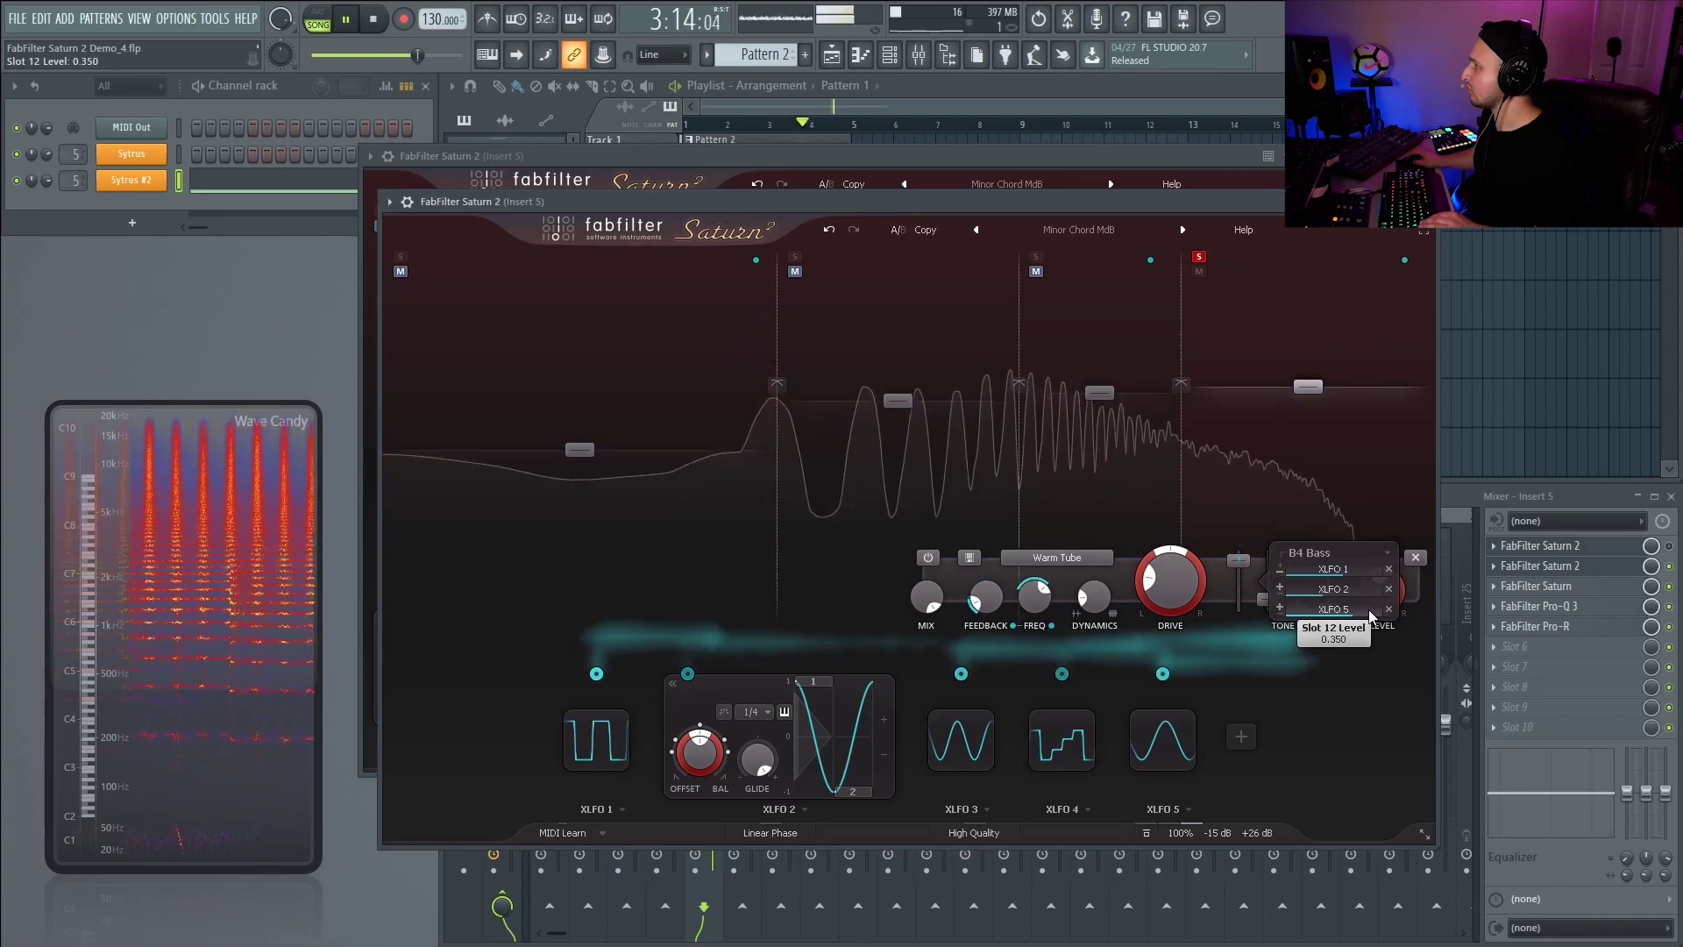
pyautogui.moveTo(1331, 570); pyautogui.dragTo(1329, 575)
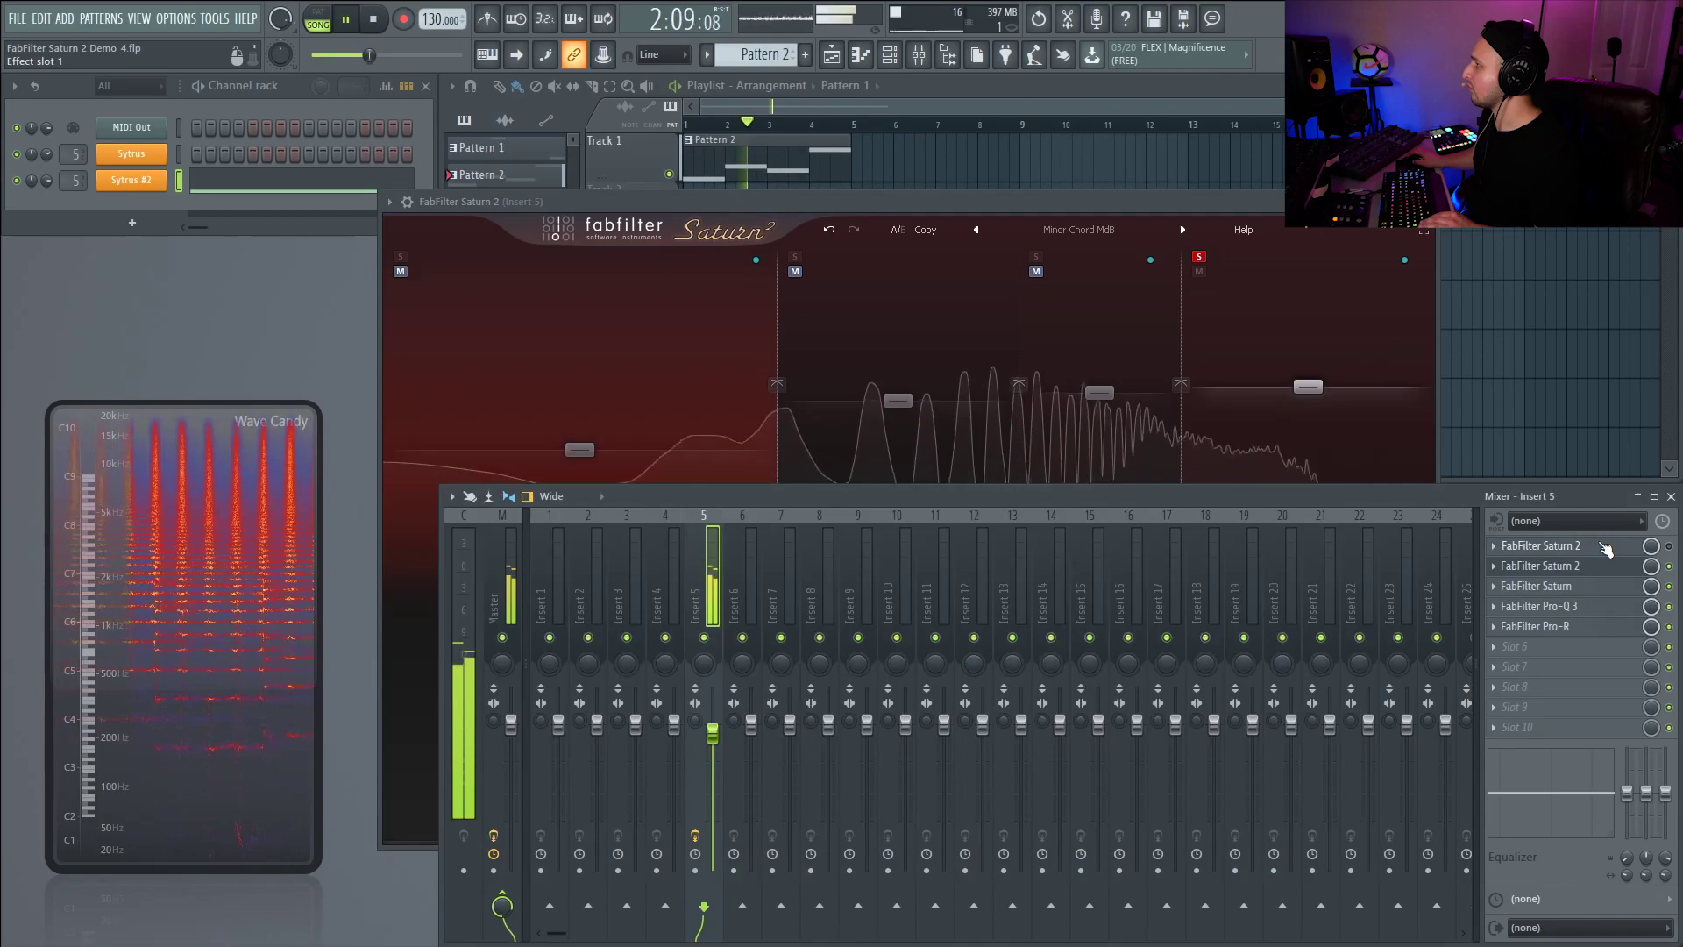
pyautogui.click(1606, 548)
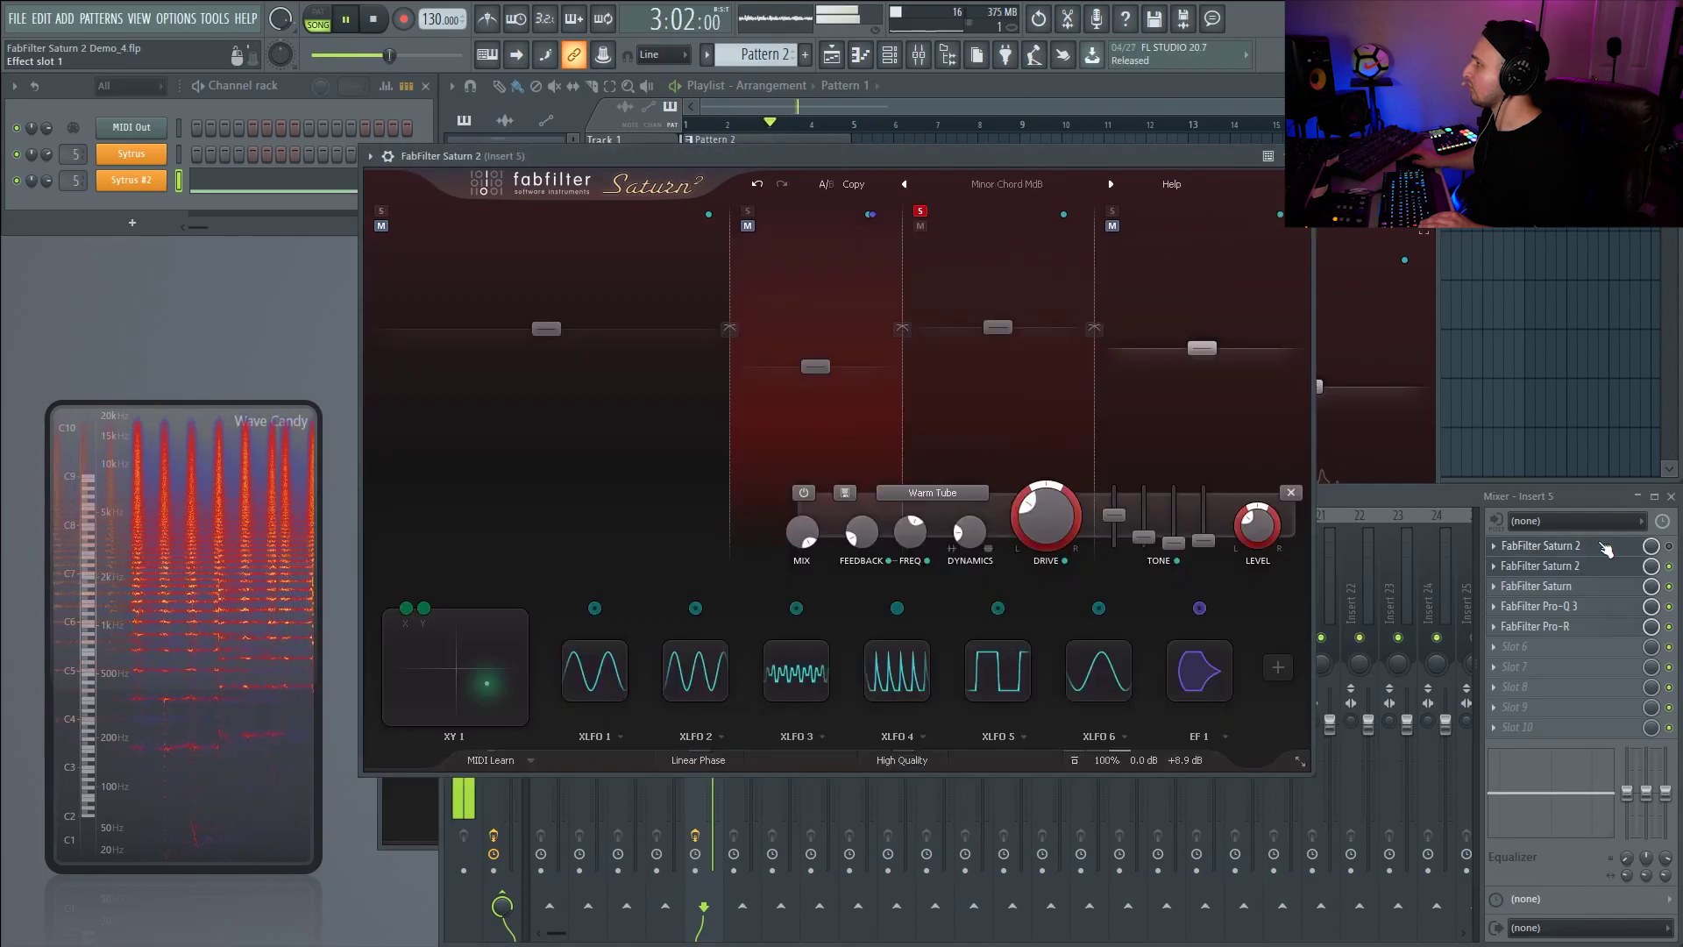
pyautogui.click(1606, 548)
pyautogui.click(1083, 231)
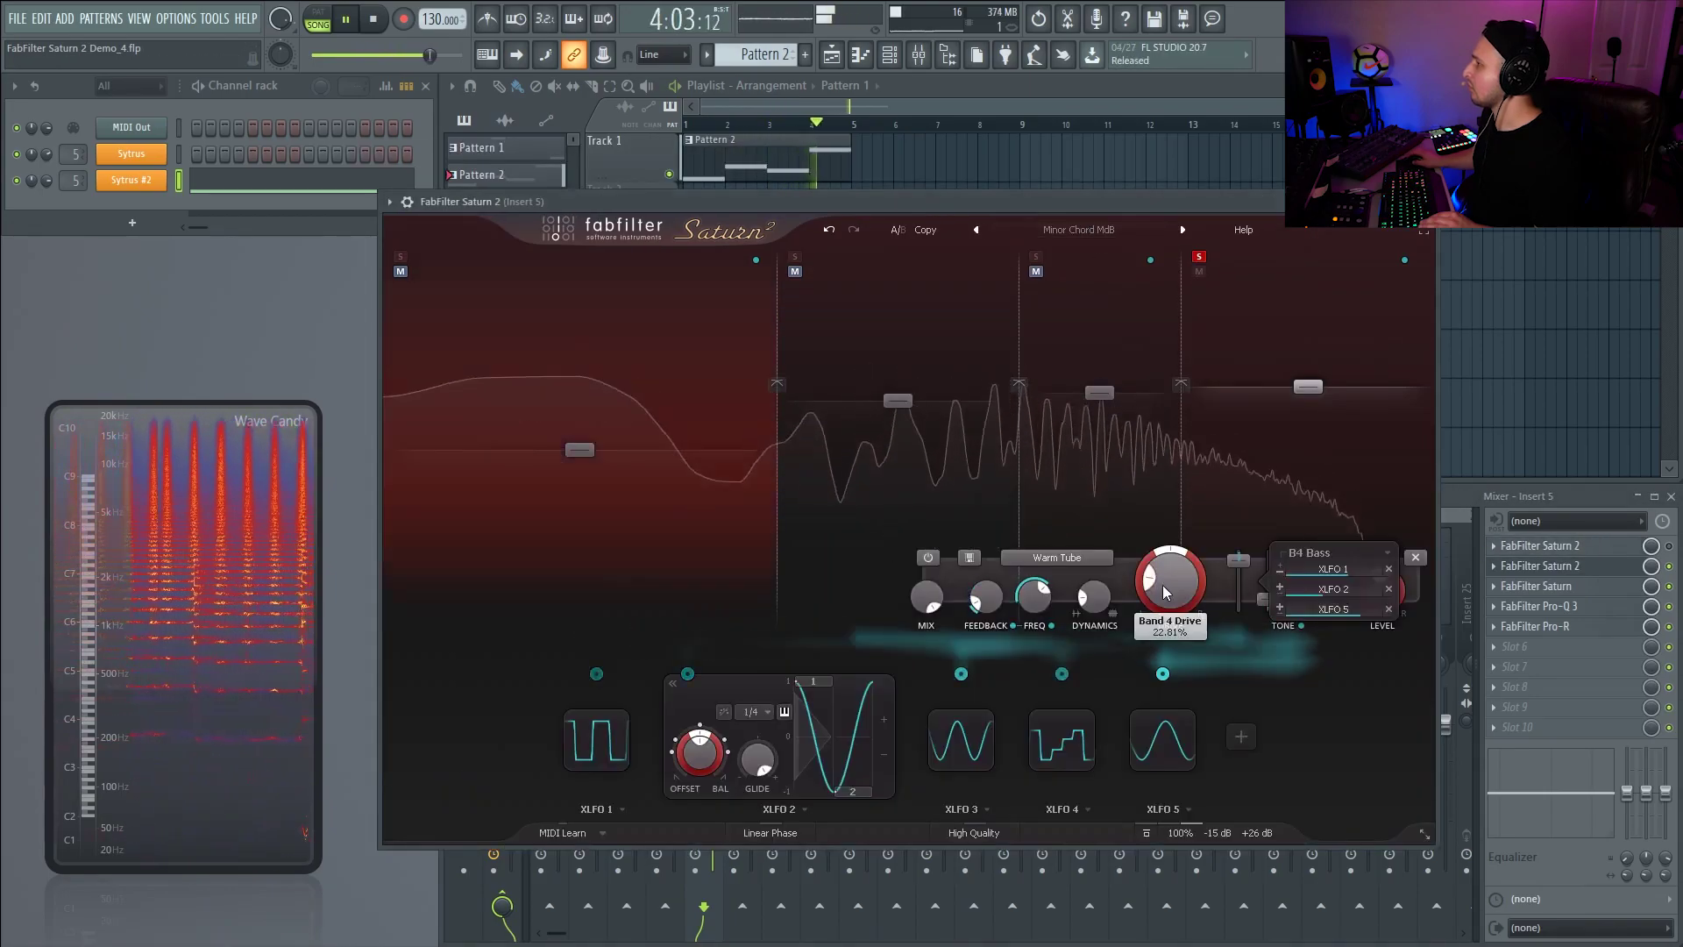
# - Raise band 4's drive to 34.46% and its bass to +12.69 dB
pyautogui.moveTo(1166, 592); pyautogui.dragTo(1170, 555)
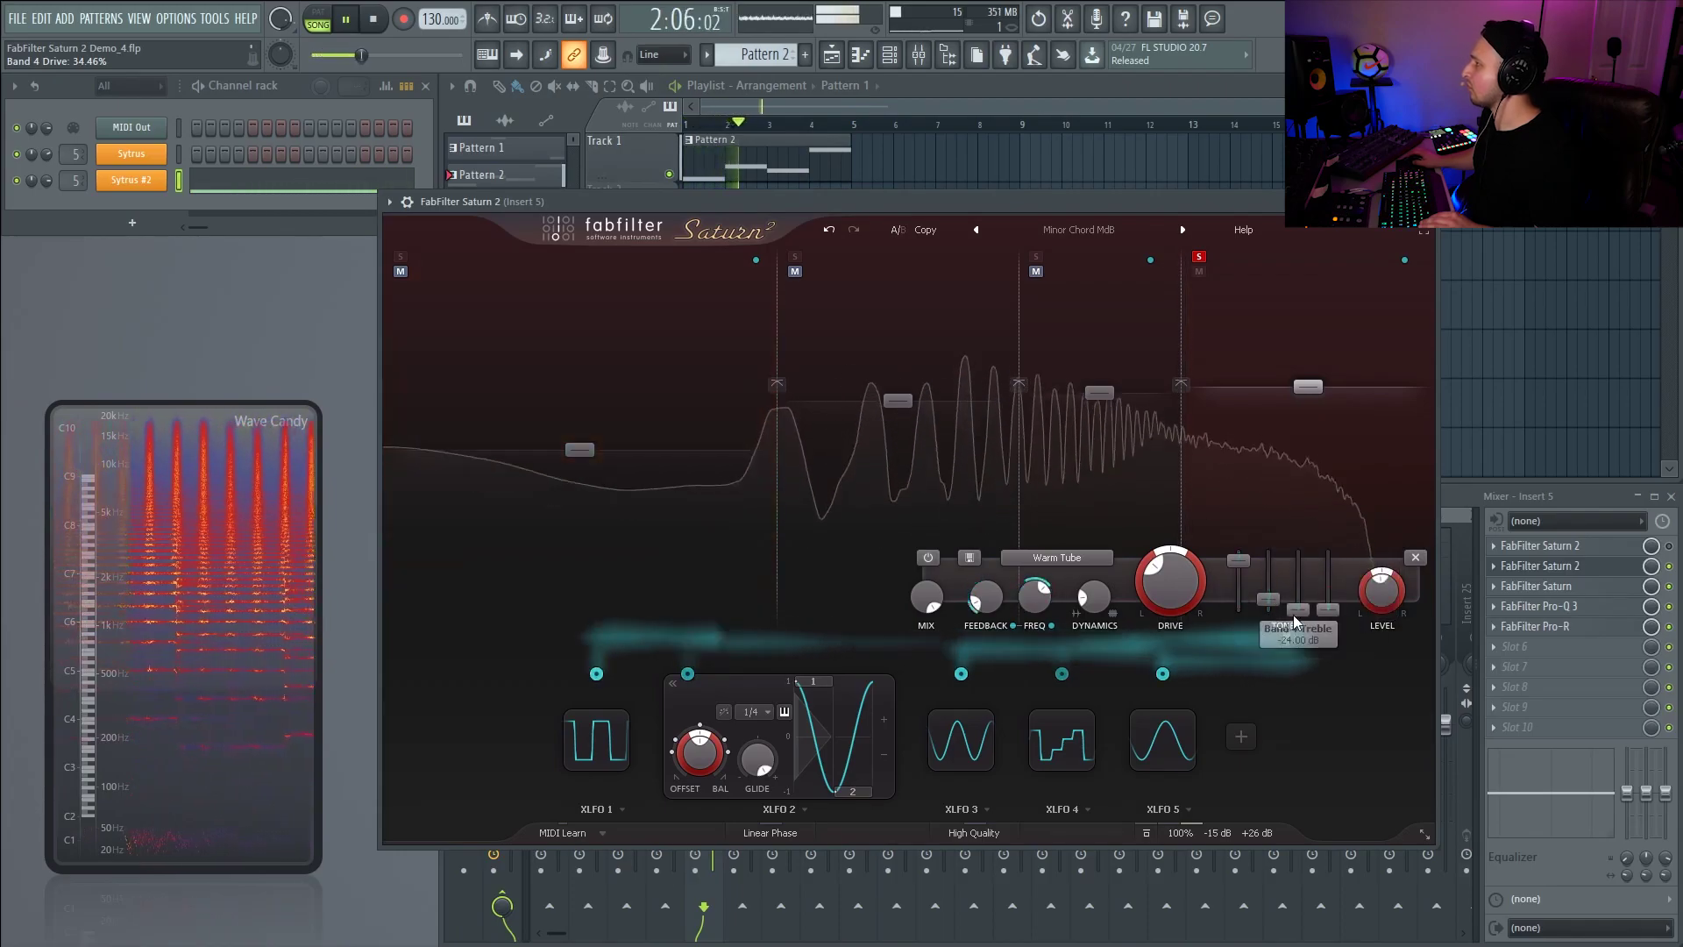
pyautogui.moveTo(1238, 605); pyautogui.dragTo(1238, 565)
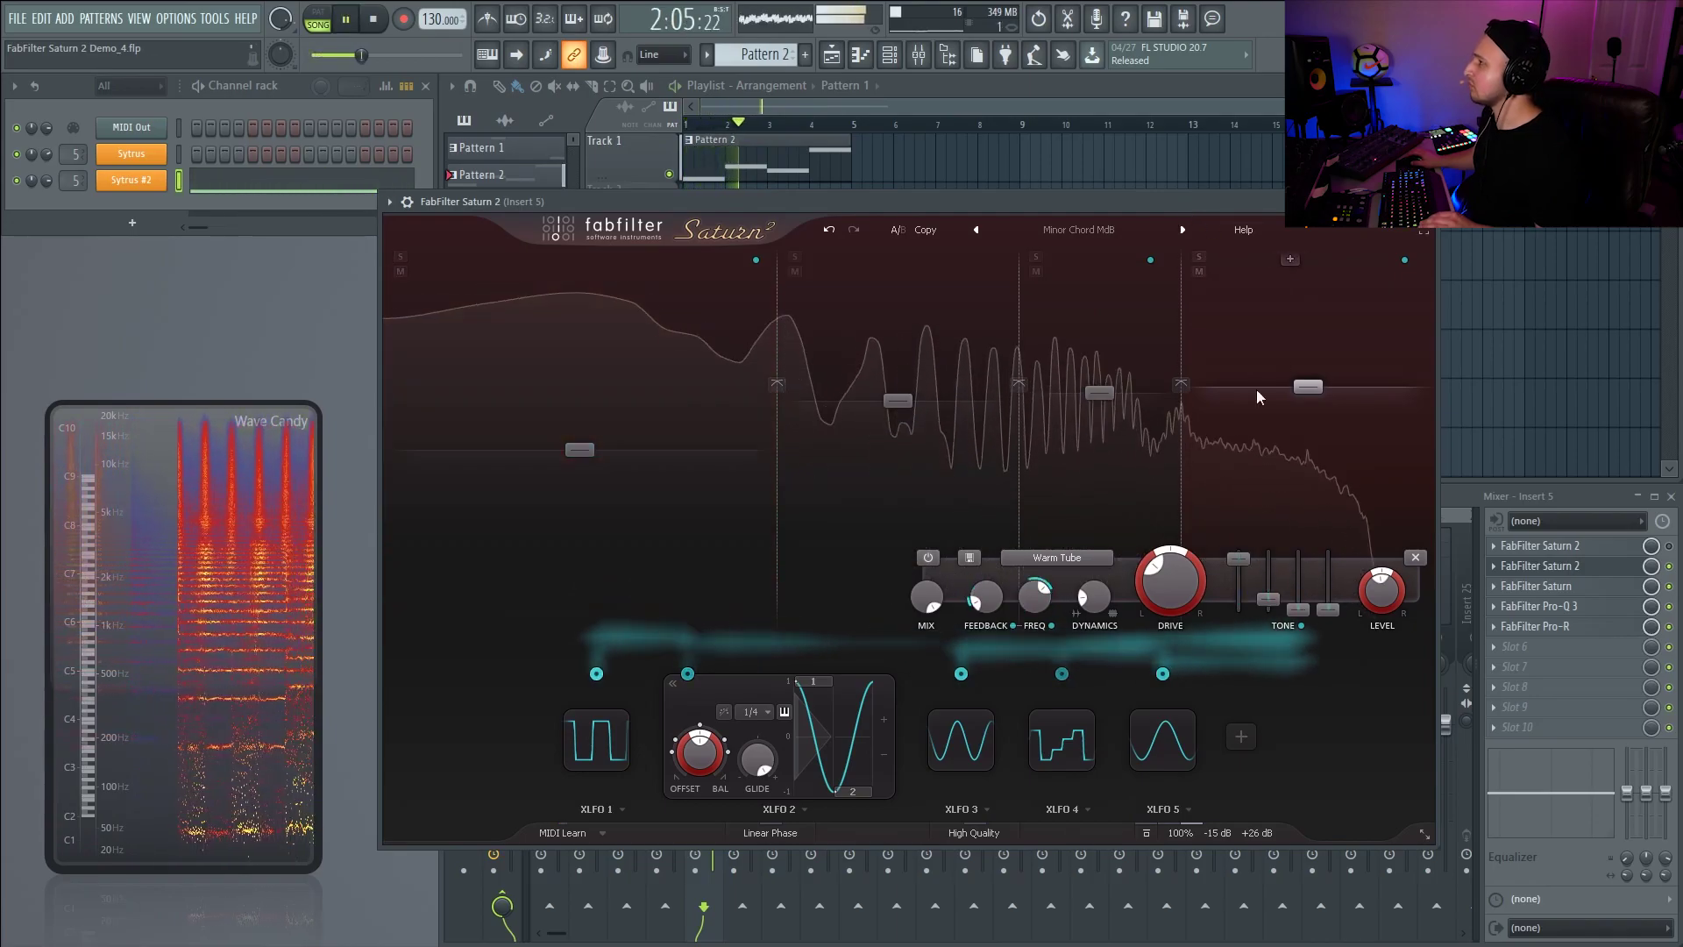
pyautogui.moveTo(1239, 565)
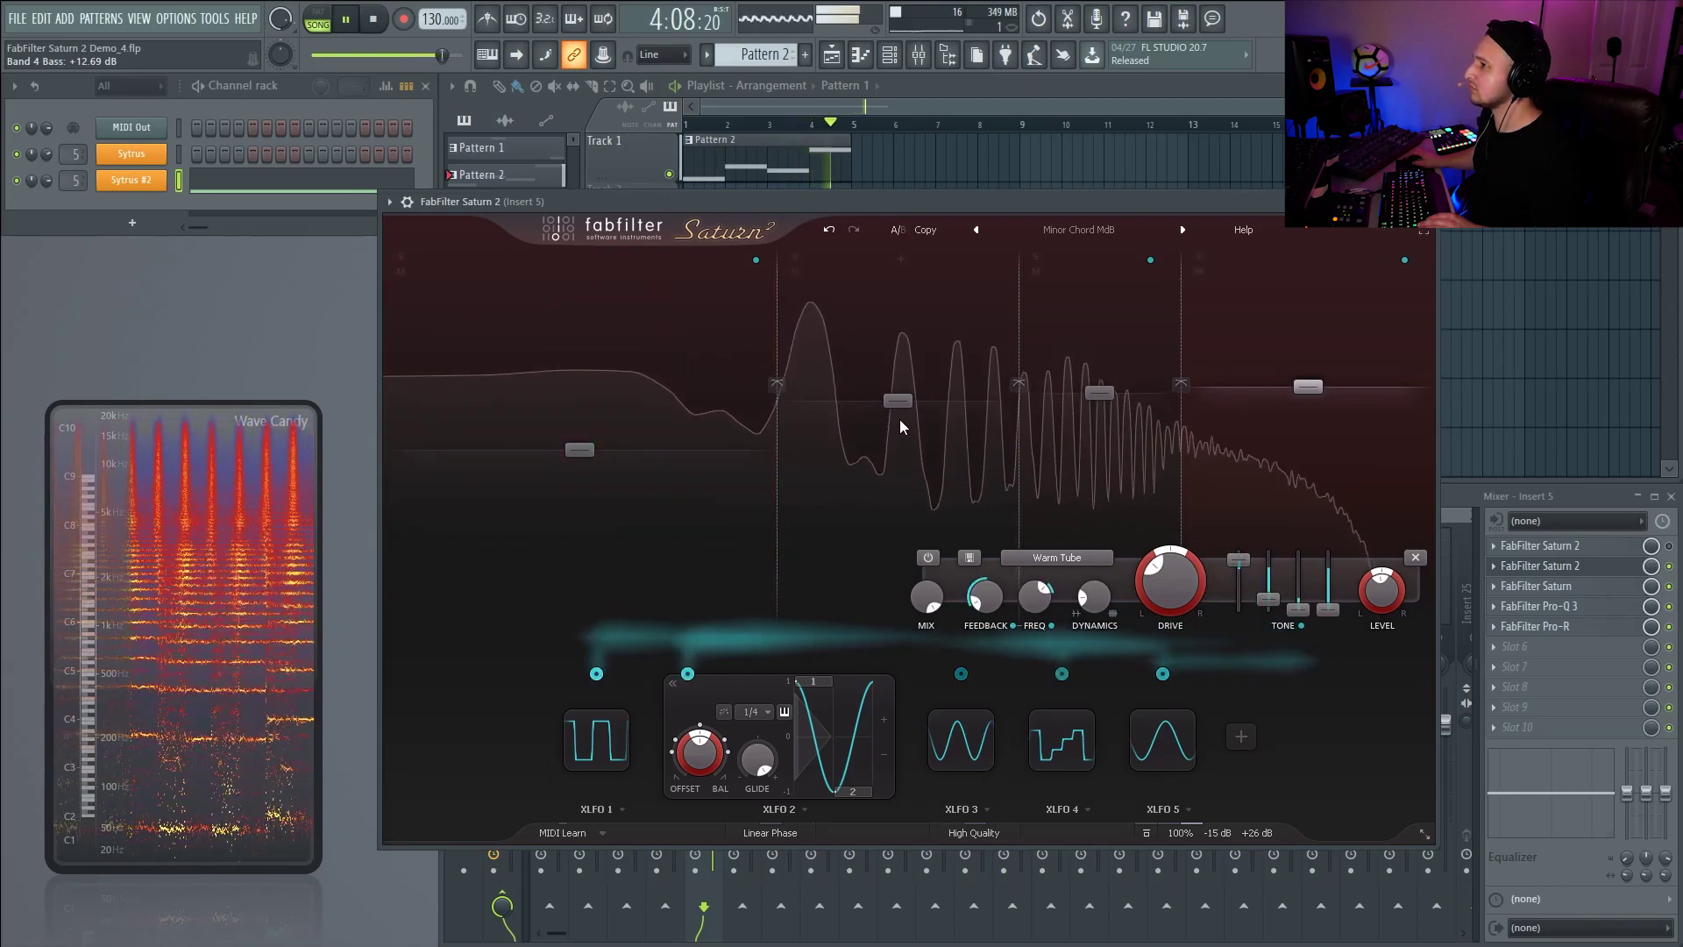
# - Lower the crossover between bands 2 and 3, and set band 2's level to -2.92 dB and band 3's to -8.84 dB
pyautogui.moveTo(897, 402); pyautogui.dragTo(897, 412)
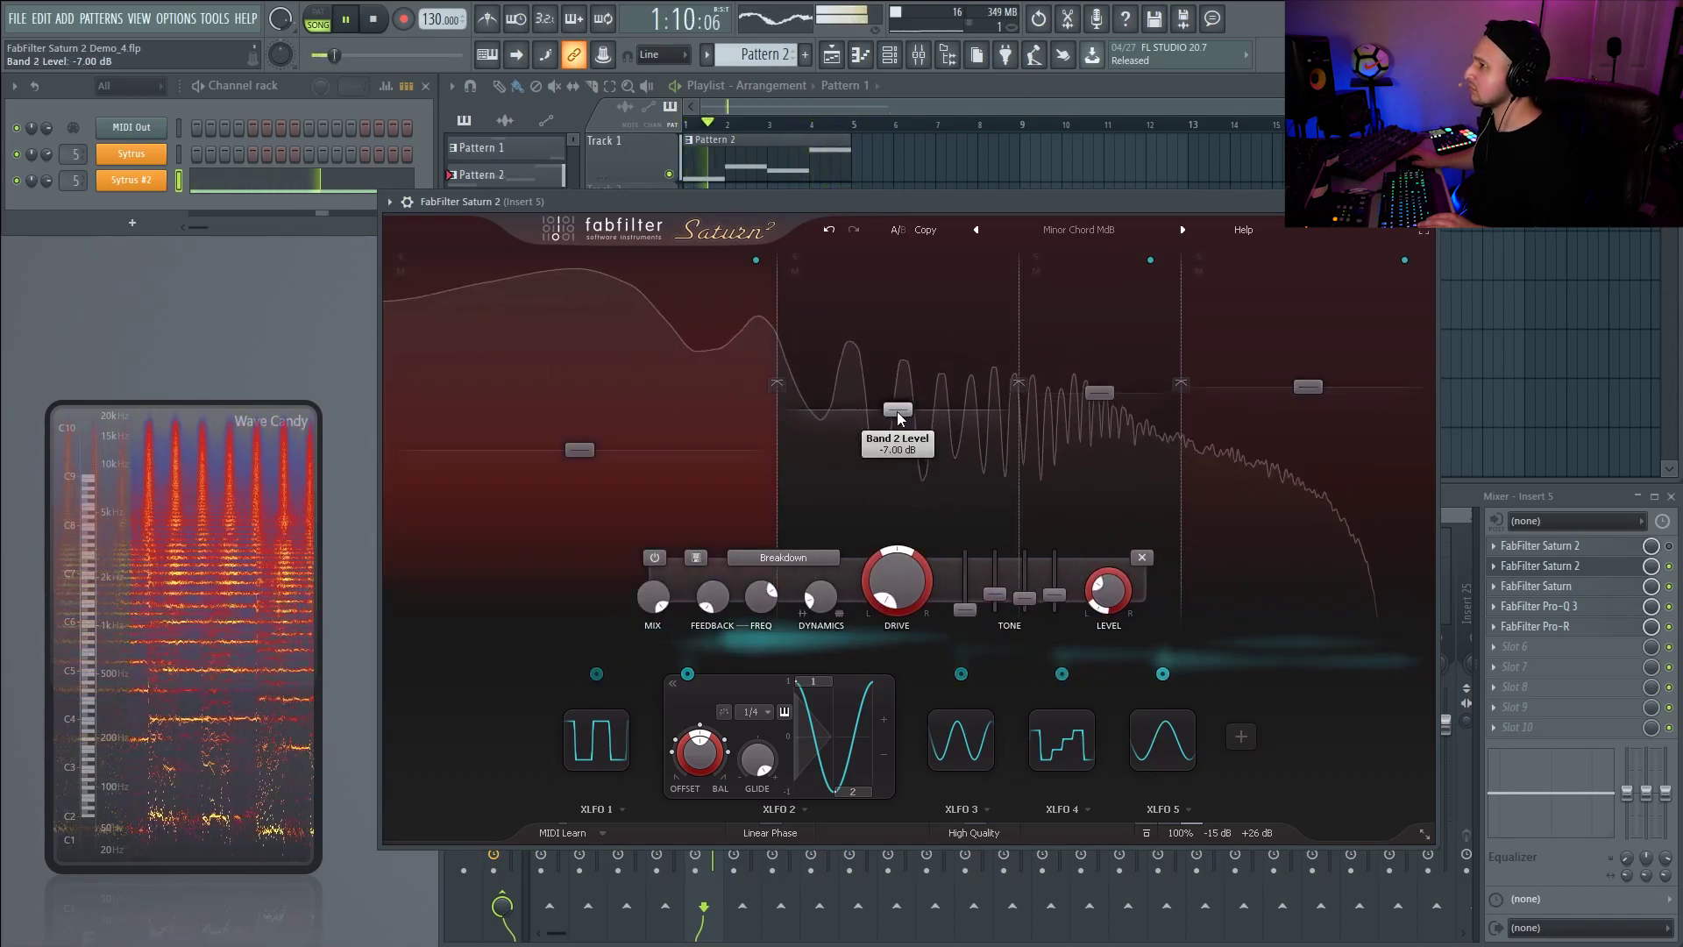
pyautogui.moveTo(1018, 425); pyautogui.dragTo(976, 414)
pyautogui.moveTo(1073, 392); pyautogui.dragTo(1078, 415)
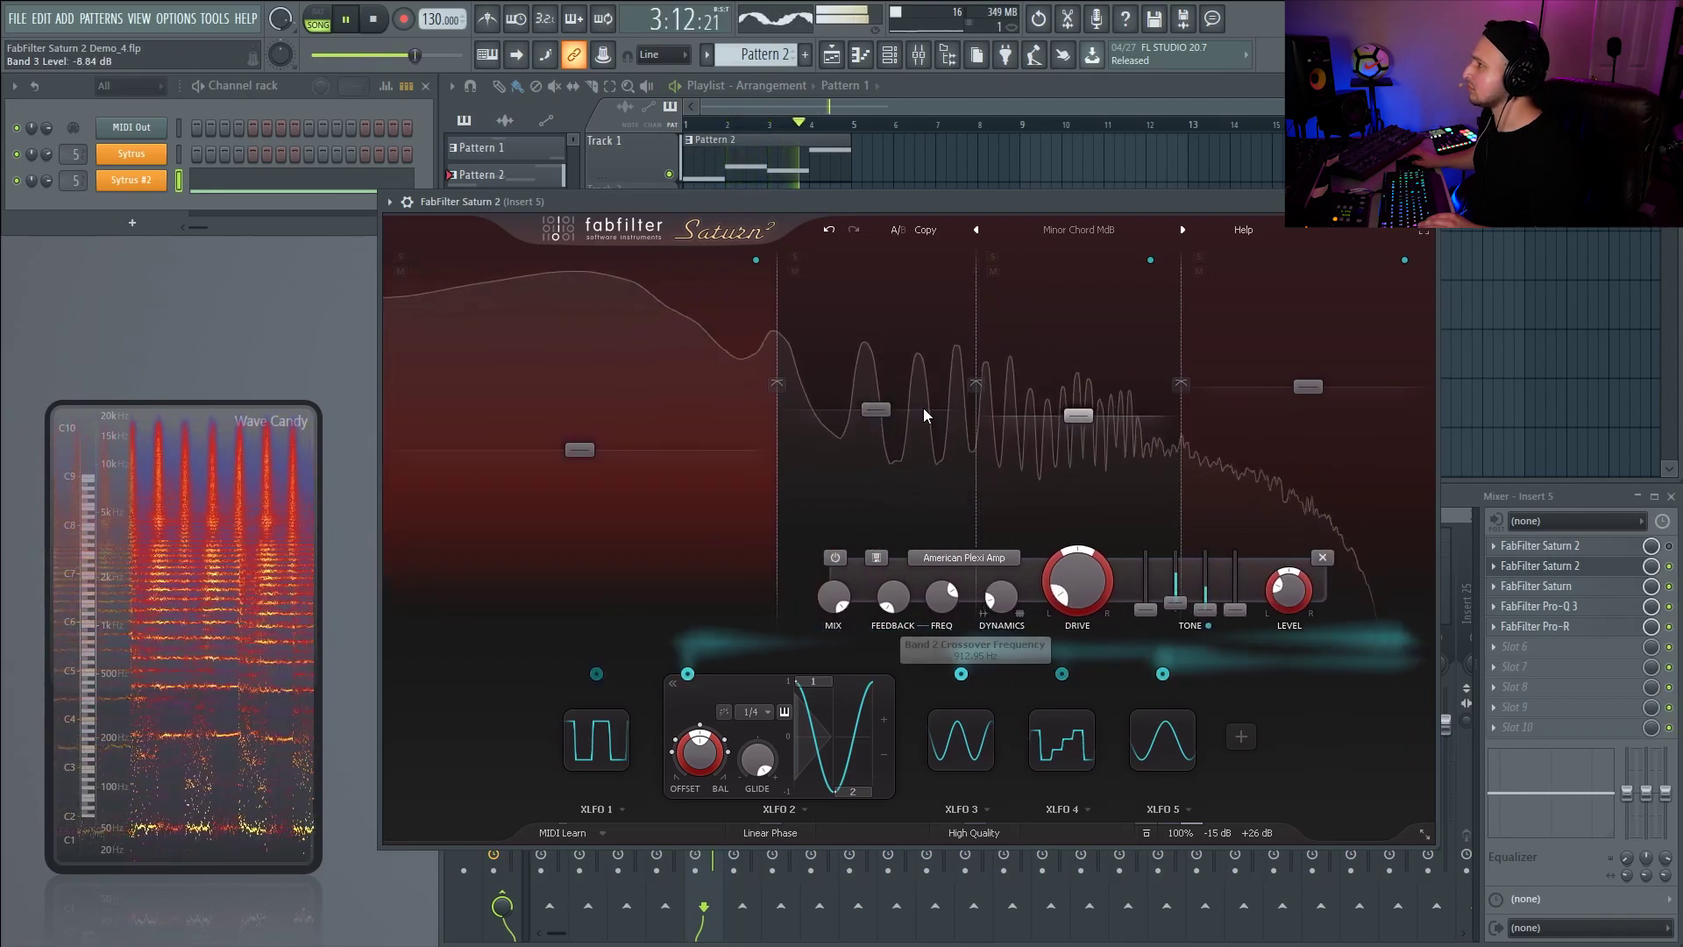
pyautogui.moveTo(887, 410)
pyautogui.mouseDown()
pyautogui.moveTo(893, 375)
pyautogui.moveTo(894, 394)
pyautogui.mouseUp()
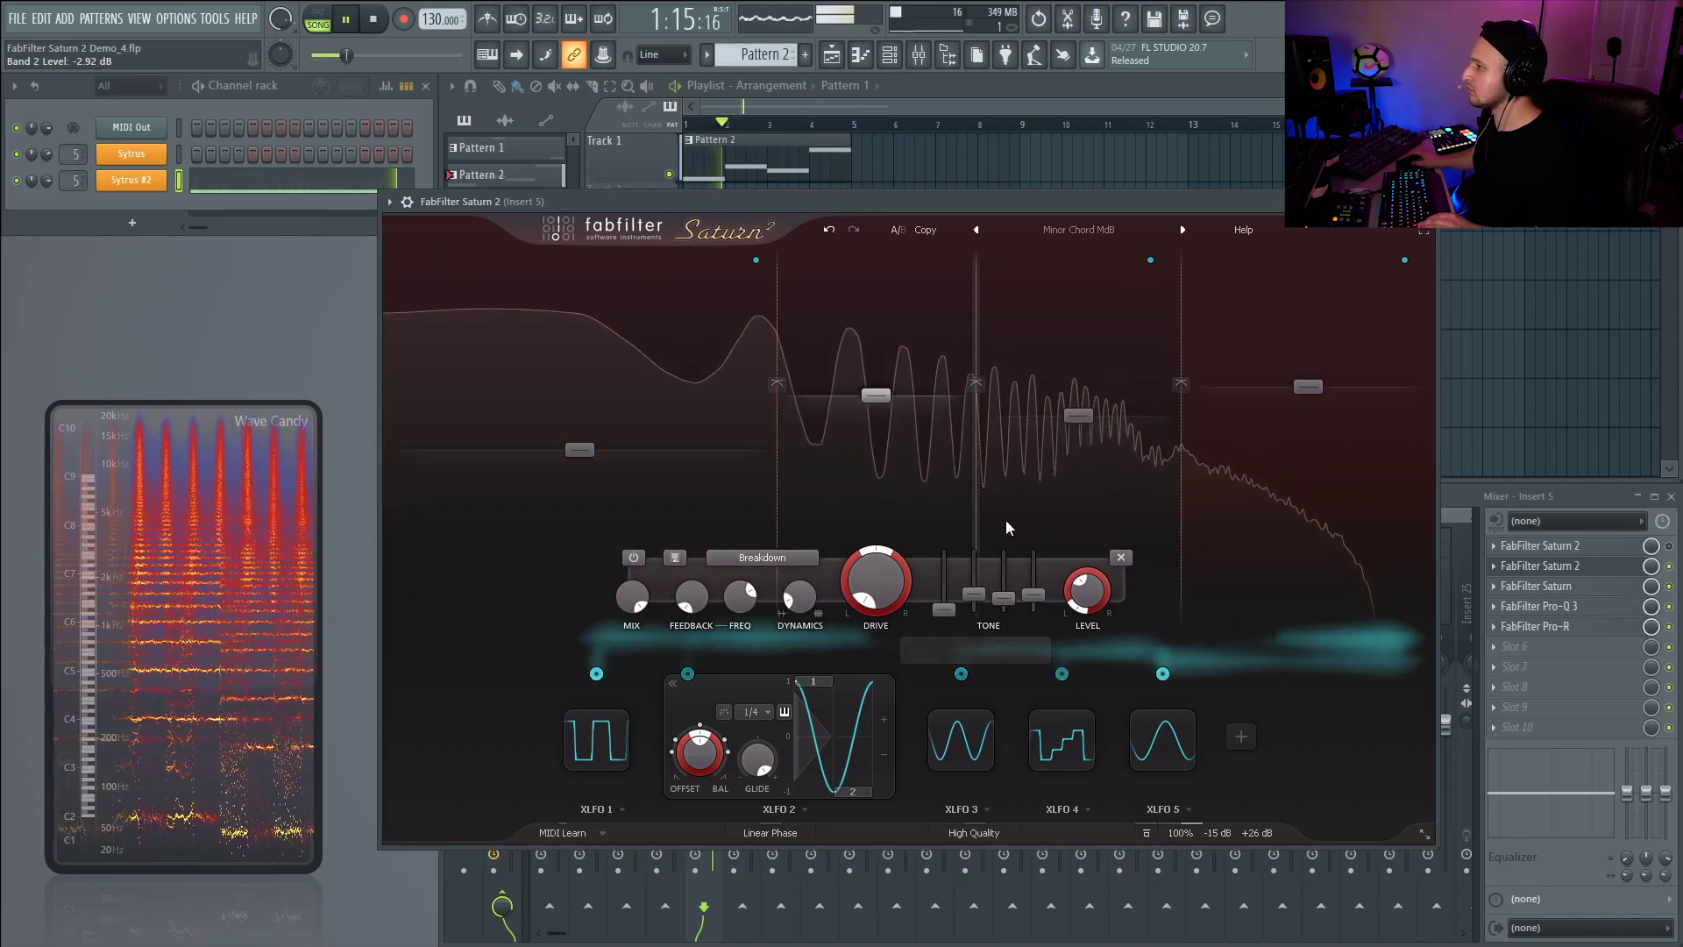
# - Set band 2's dynamics to 0.219 and band 1's dynamics to -0.136, and stop playback
pyautogui.moveTo(740, 598); pyautogui.dragTo(814, 528)
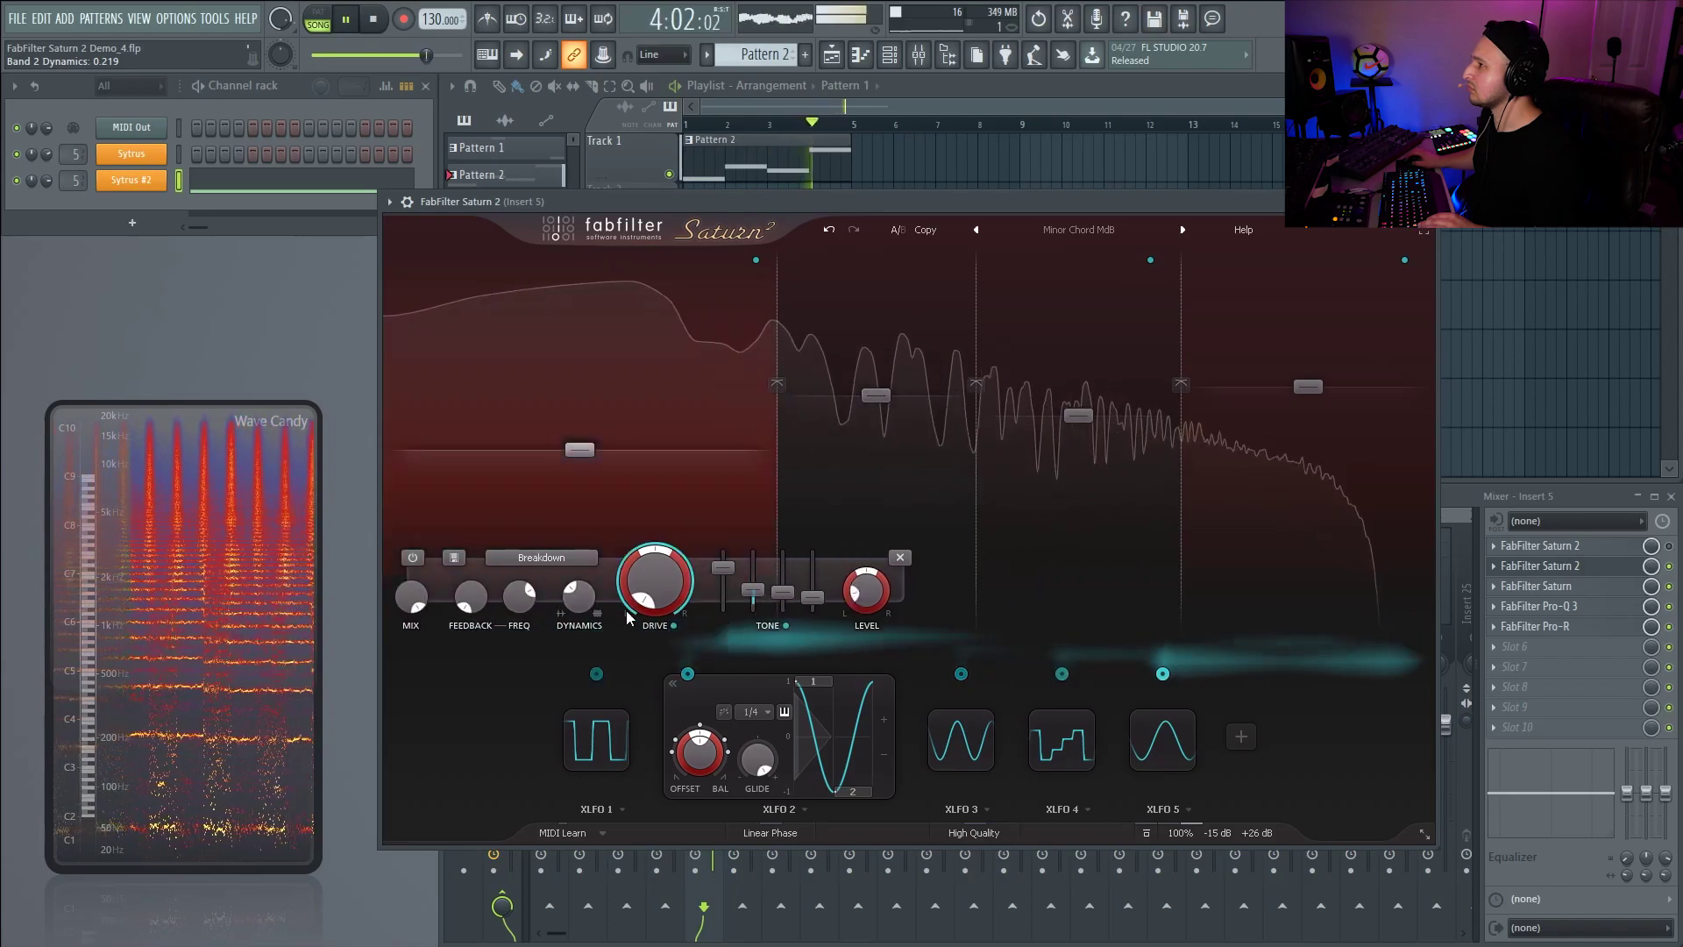
pyautogui.moveTo(579, 598); pyautogui.dragTo(587, 583)
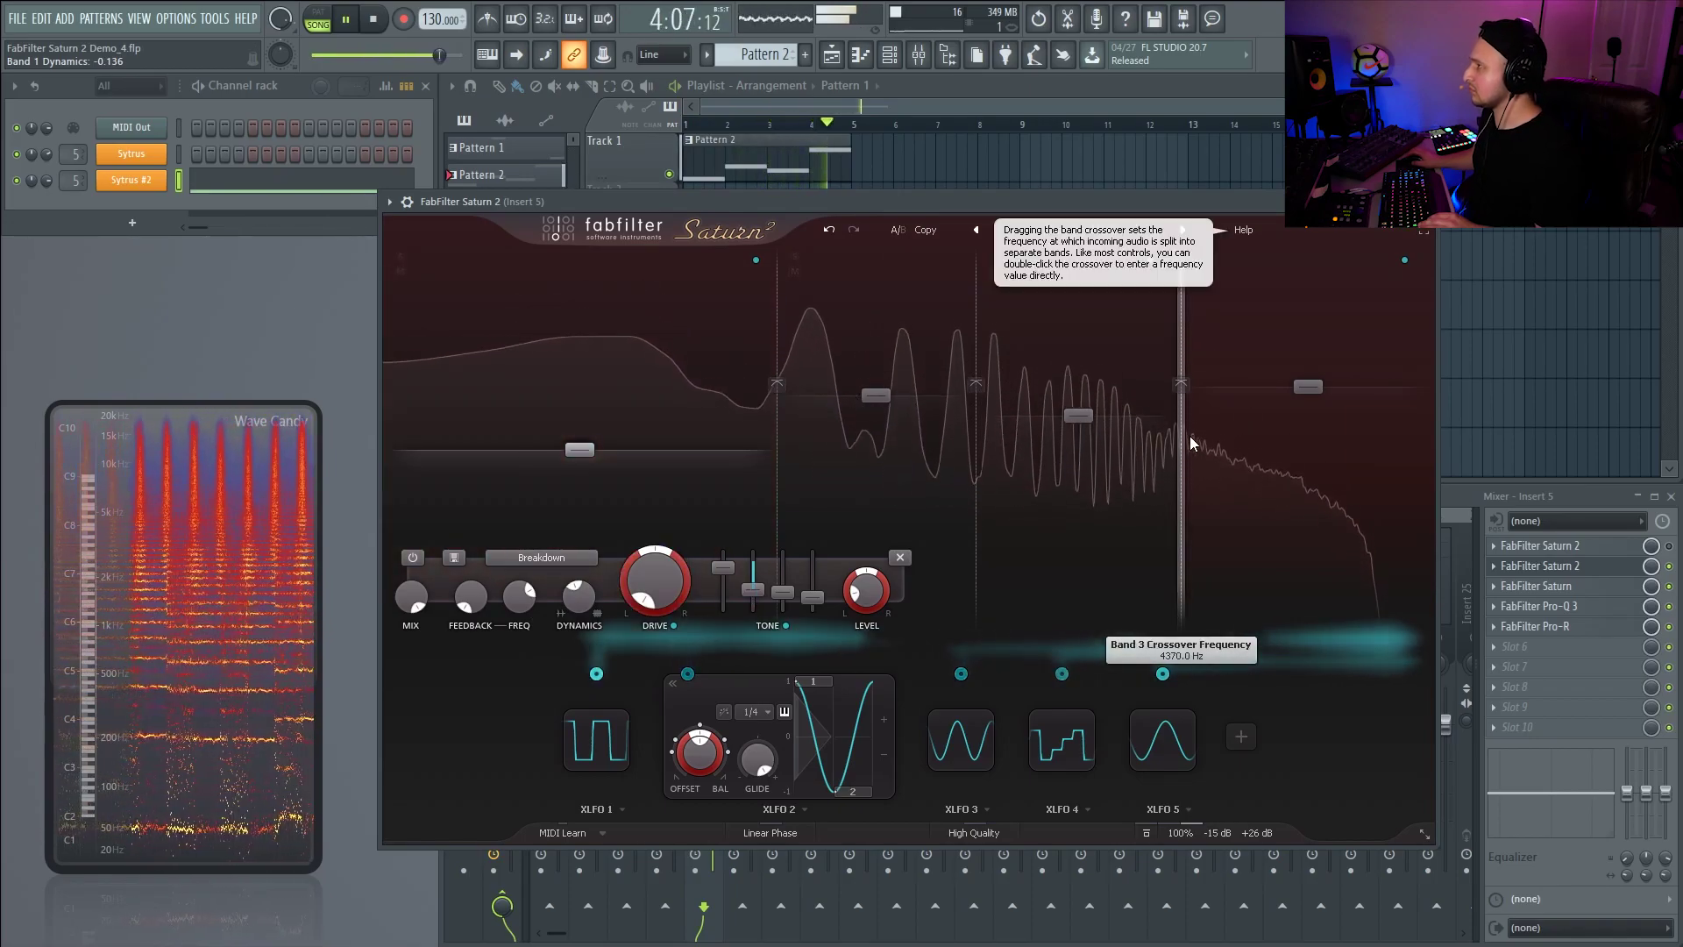
pyautogui.press('space')
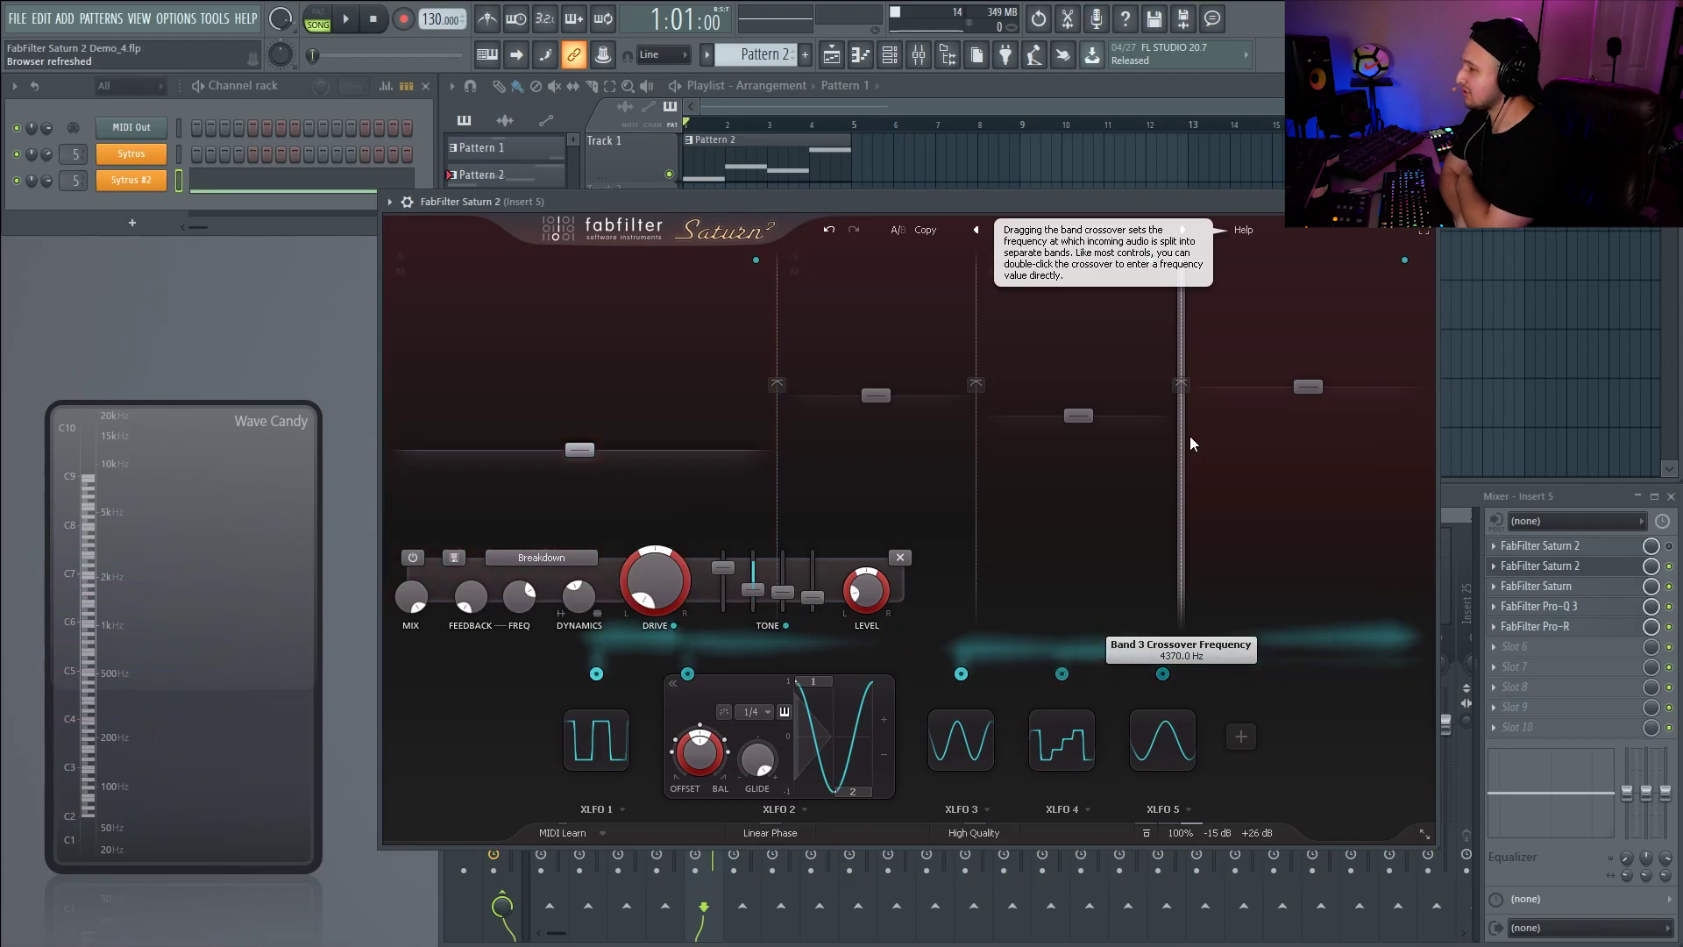
# - Bring up the mixer, close the second Saturn 2 instance and open the first one on Insert 5
pyautogui.press('space')
pyautogui.press('F9')
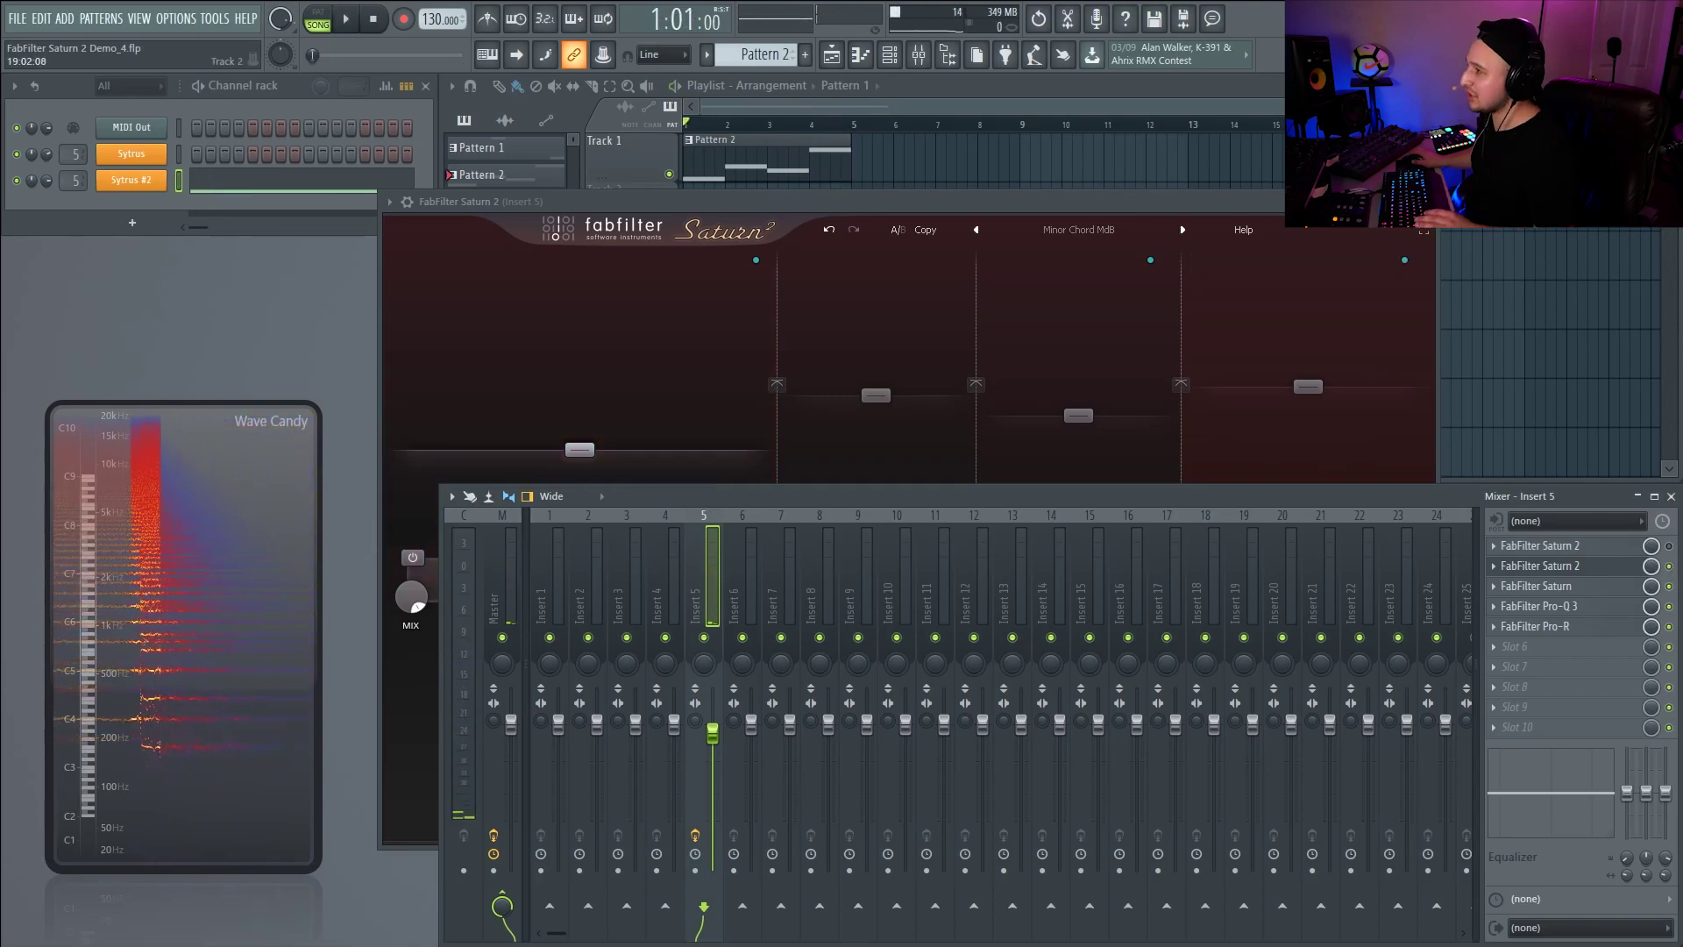
pyautogui.click(1431, 202)
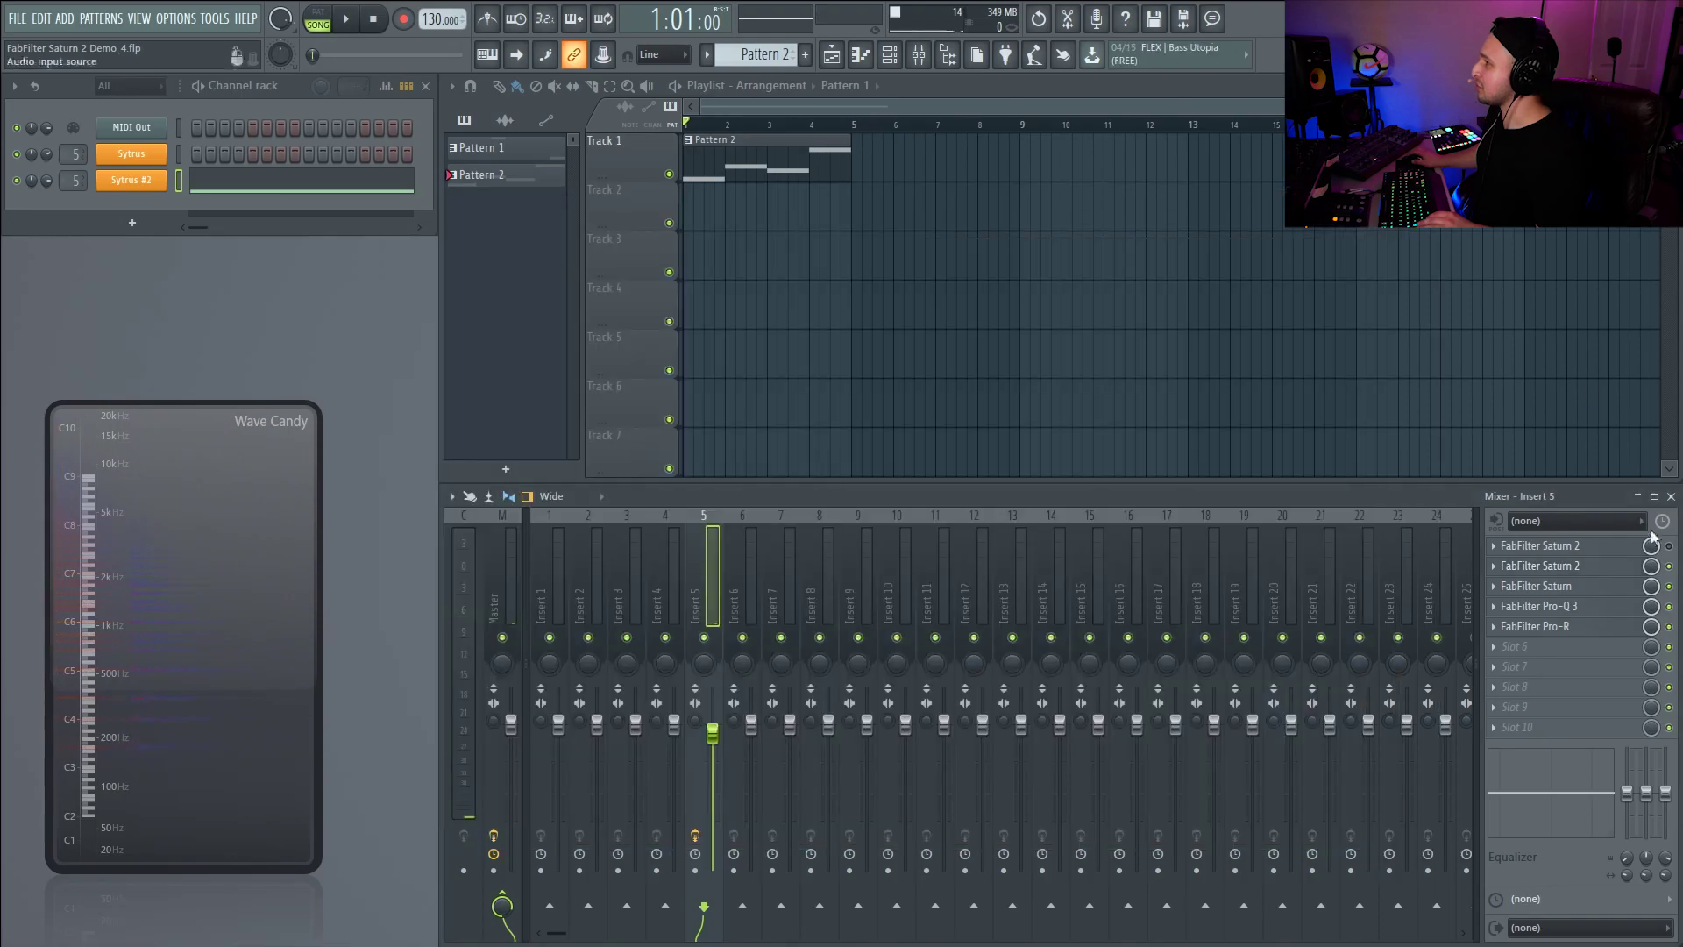
pyautogui.click(1567, 547)
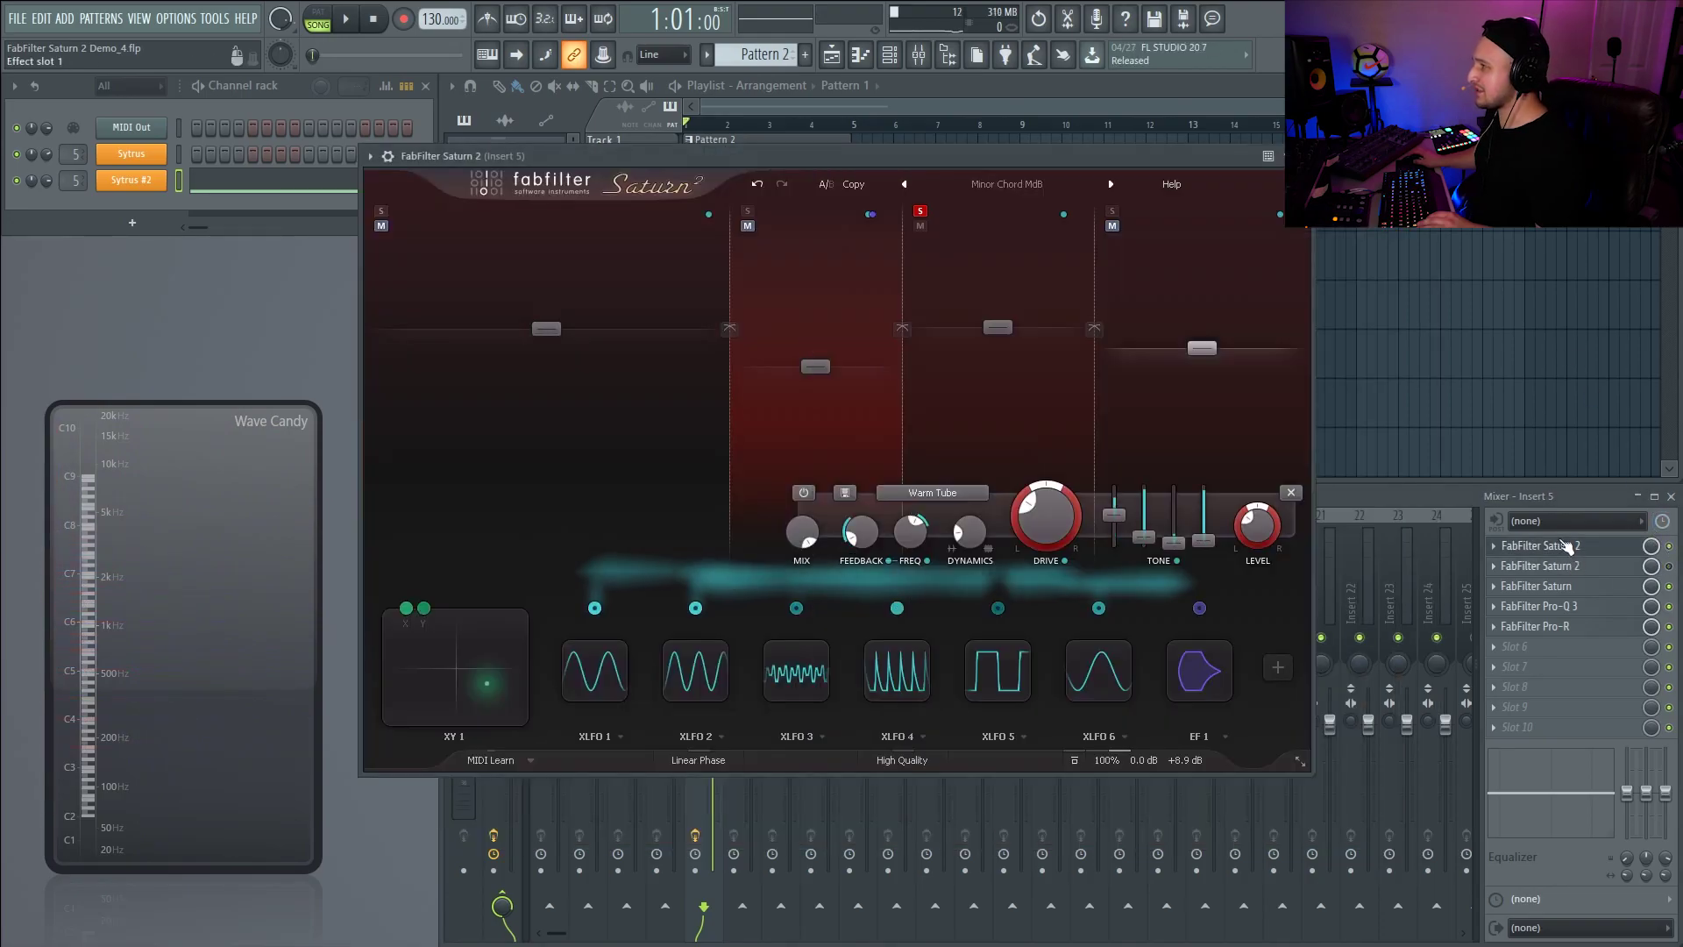
# - Solo band 4 instead of band 3 in the first instance and play a short passage
pyautogui.moveTo(897, 412)
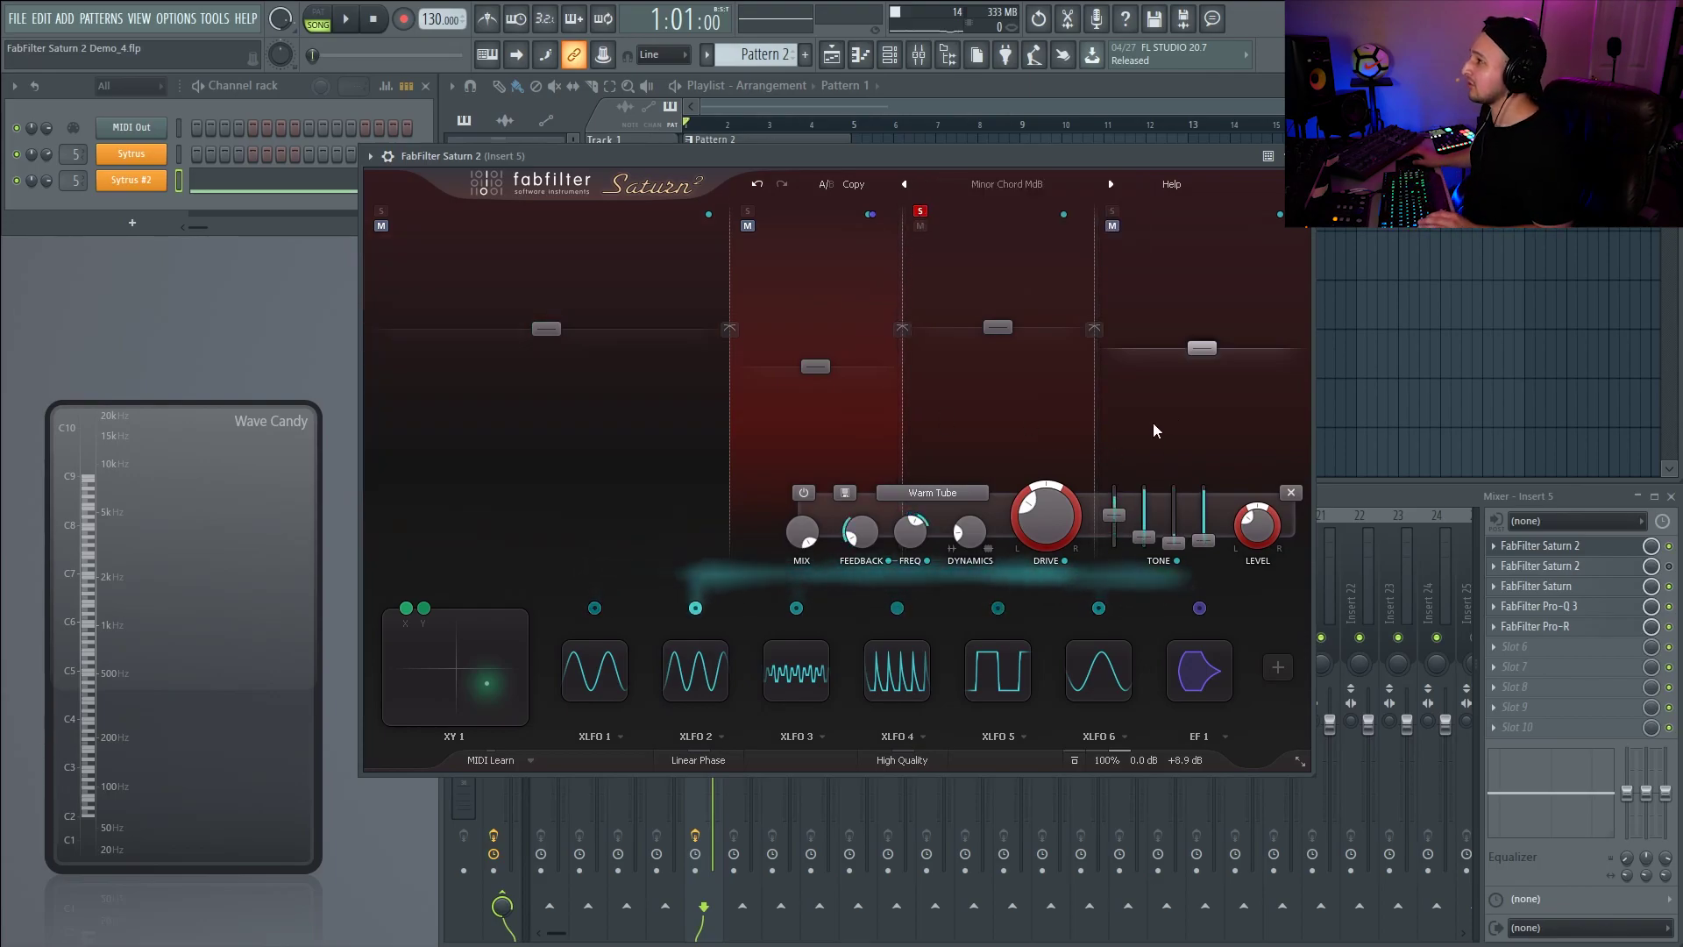
pyautogui.keyDown('alt'); pyautogui.click(1111, 210); pyautogui.keyUp('alt')
pyautogui.press('space')
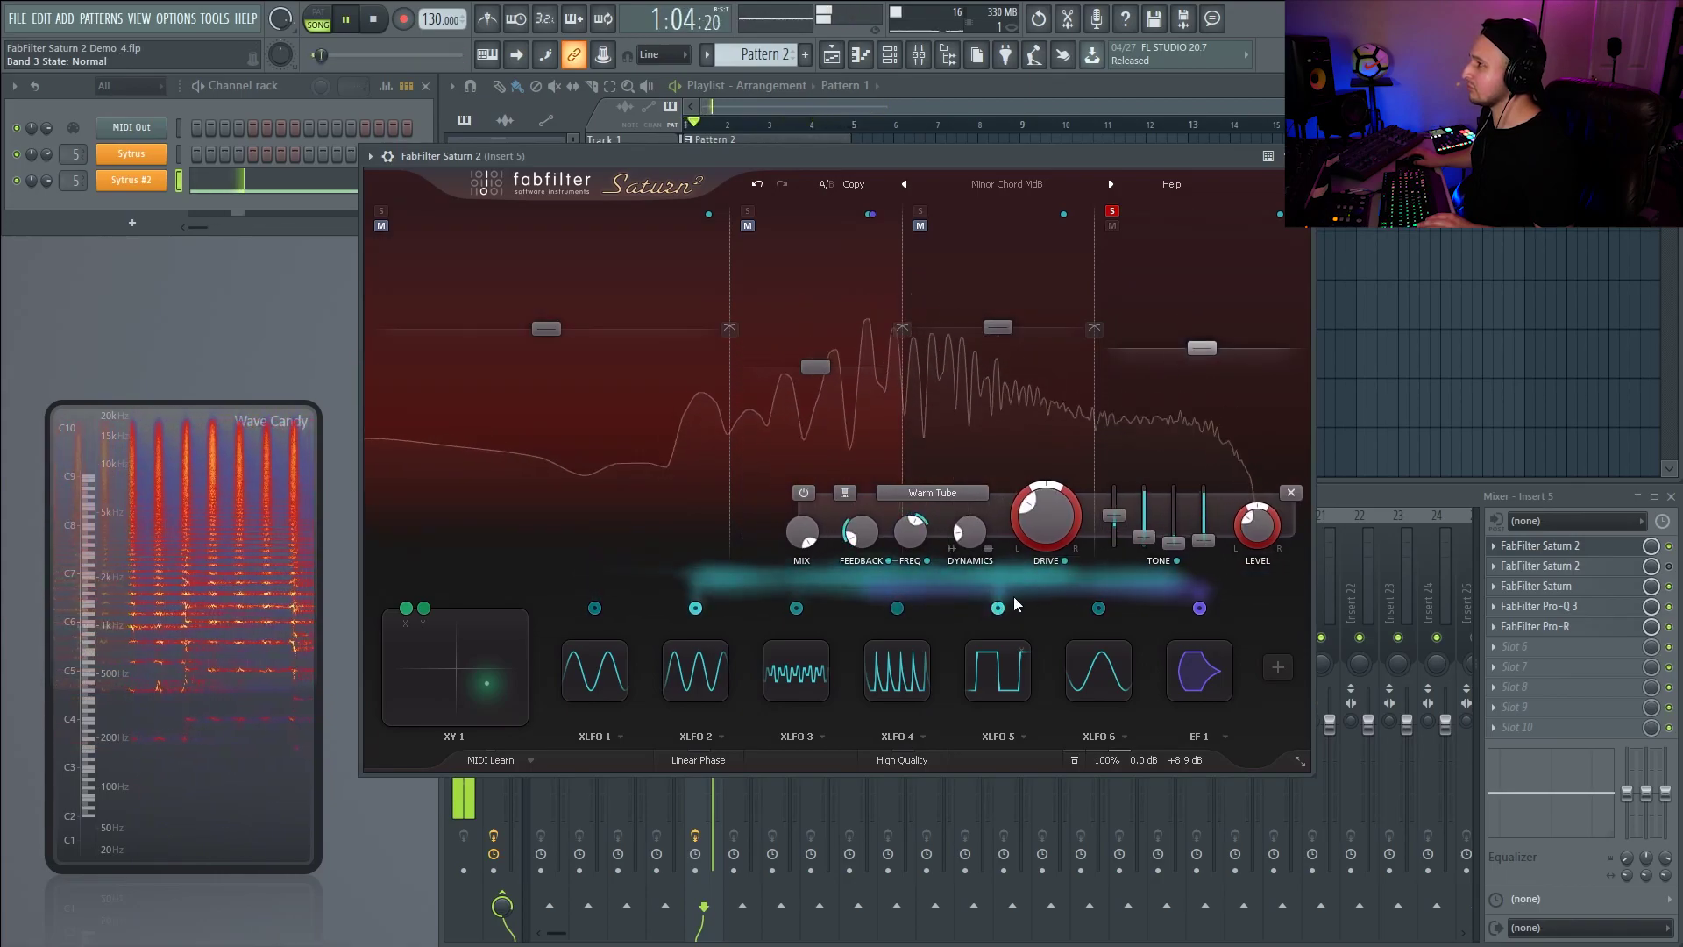
pyautogui.press('space')
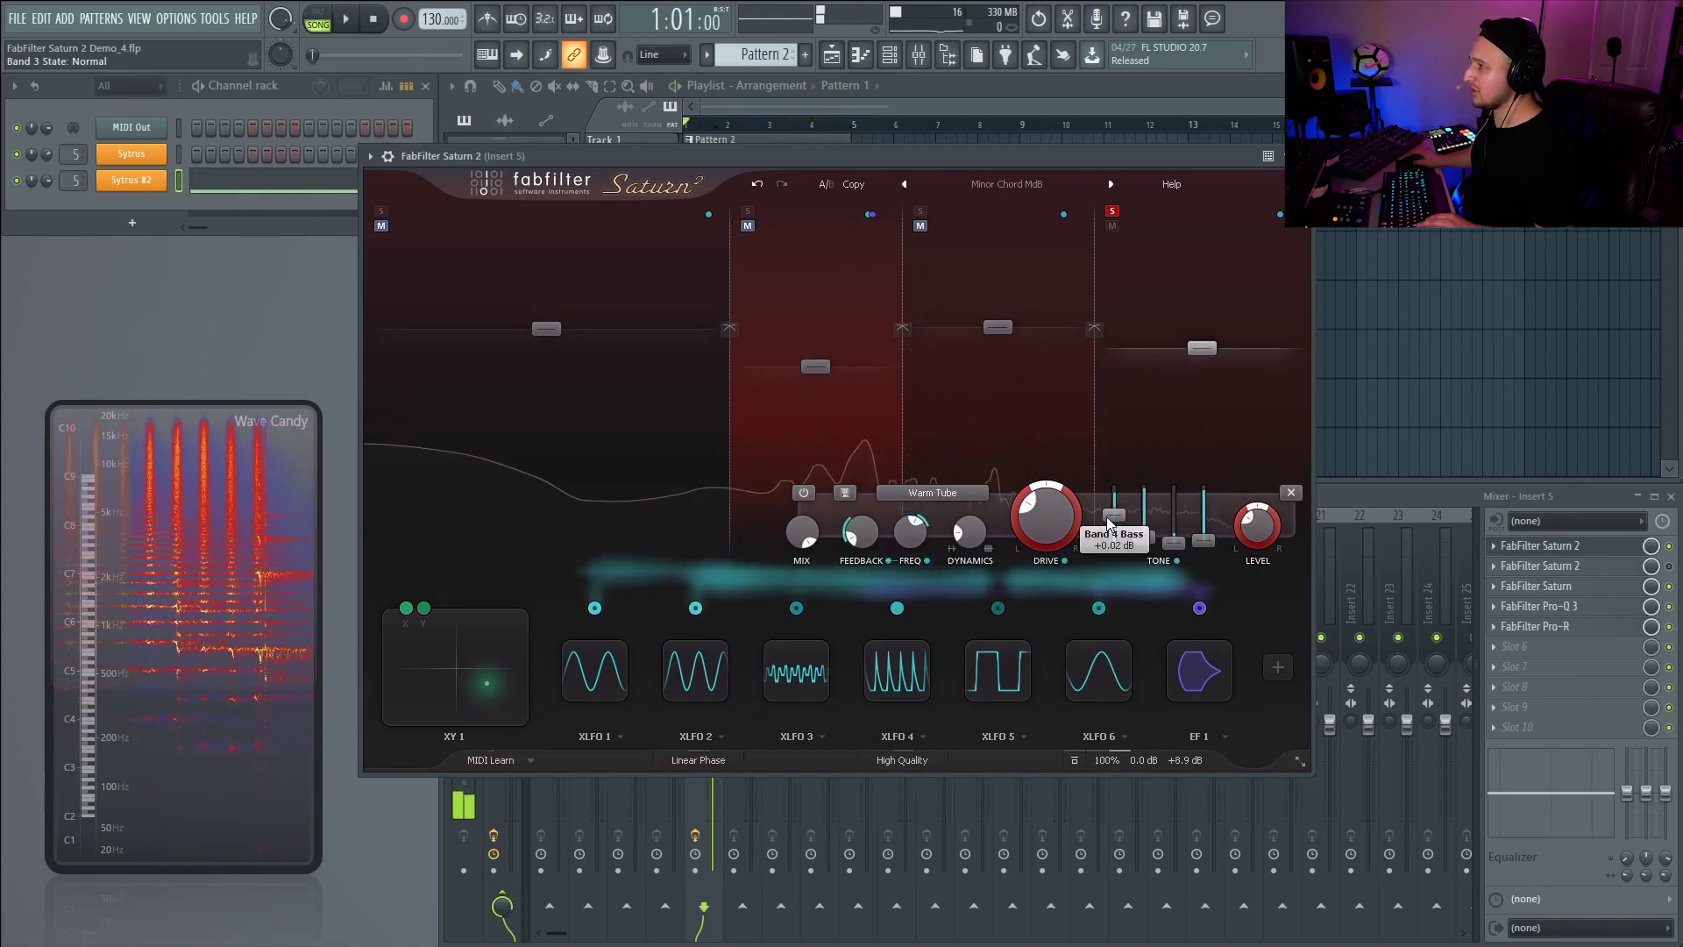
# - Return to the second Saturn 2 instance and, during playback, set band 4's bass to -0.79 dB and its feedback amount to 13.765%
pyautogui.click(1303, 155)
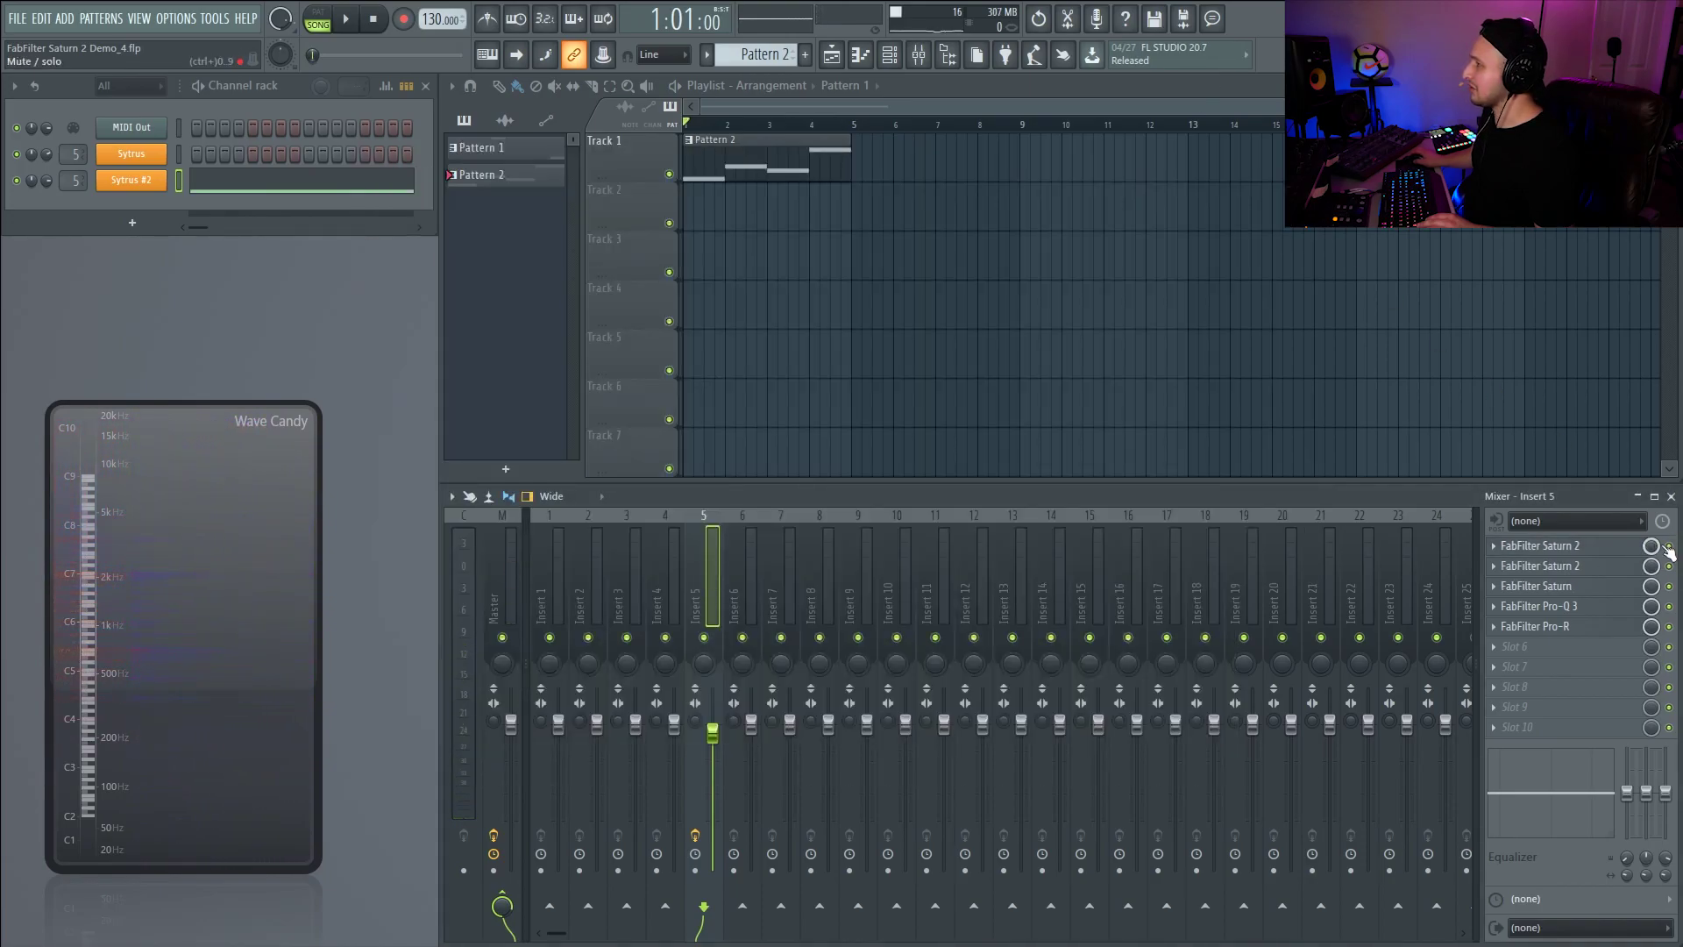
pyautogui.click(1605, 566)
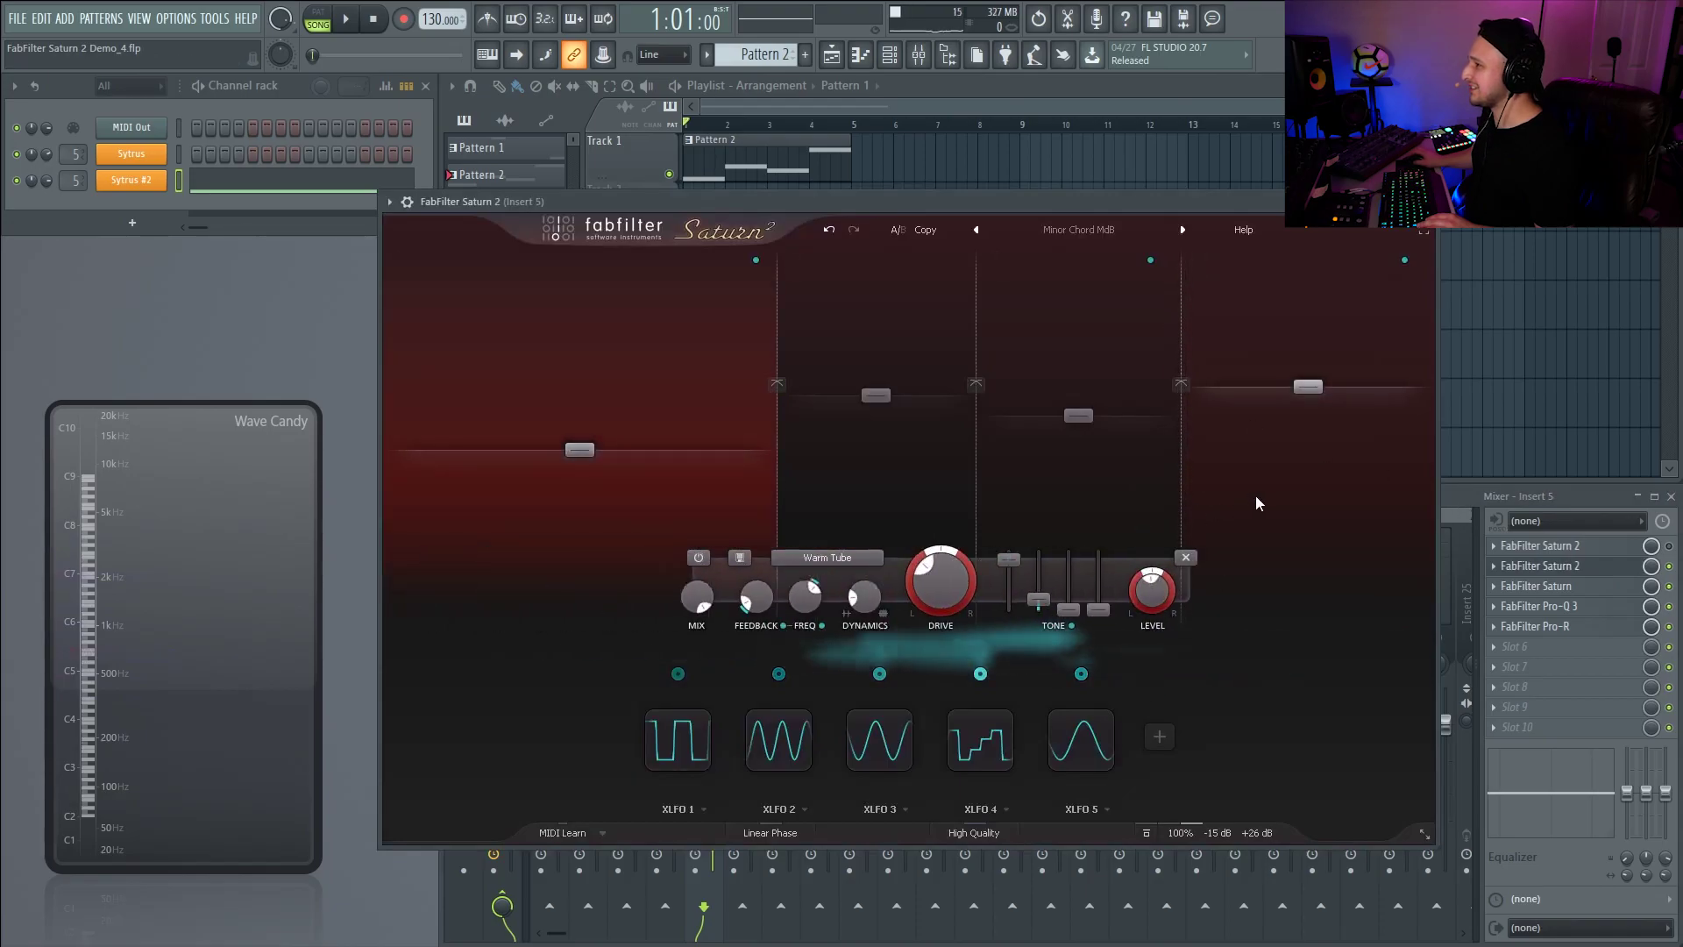
pyautogui.press('space')
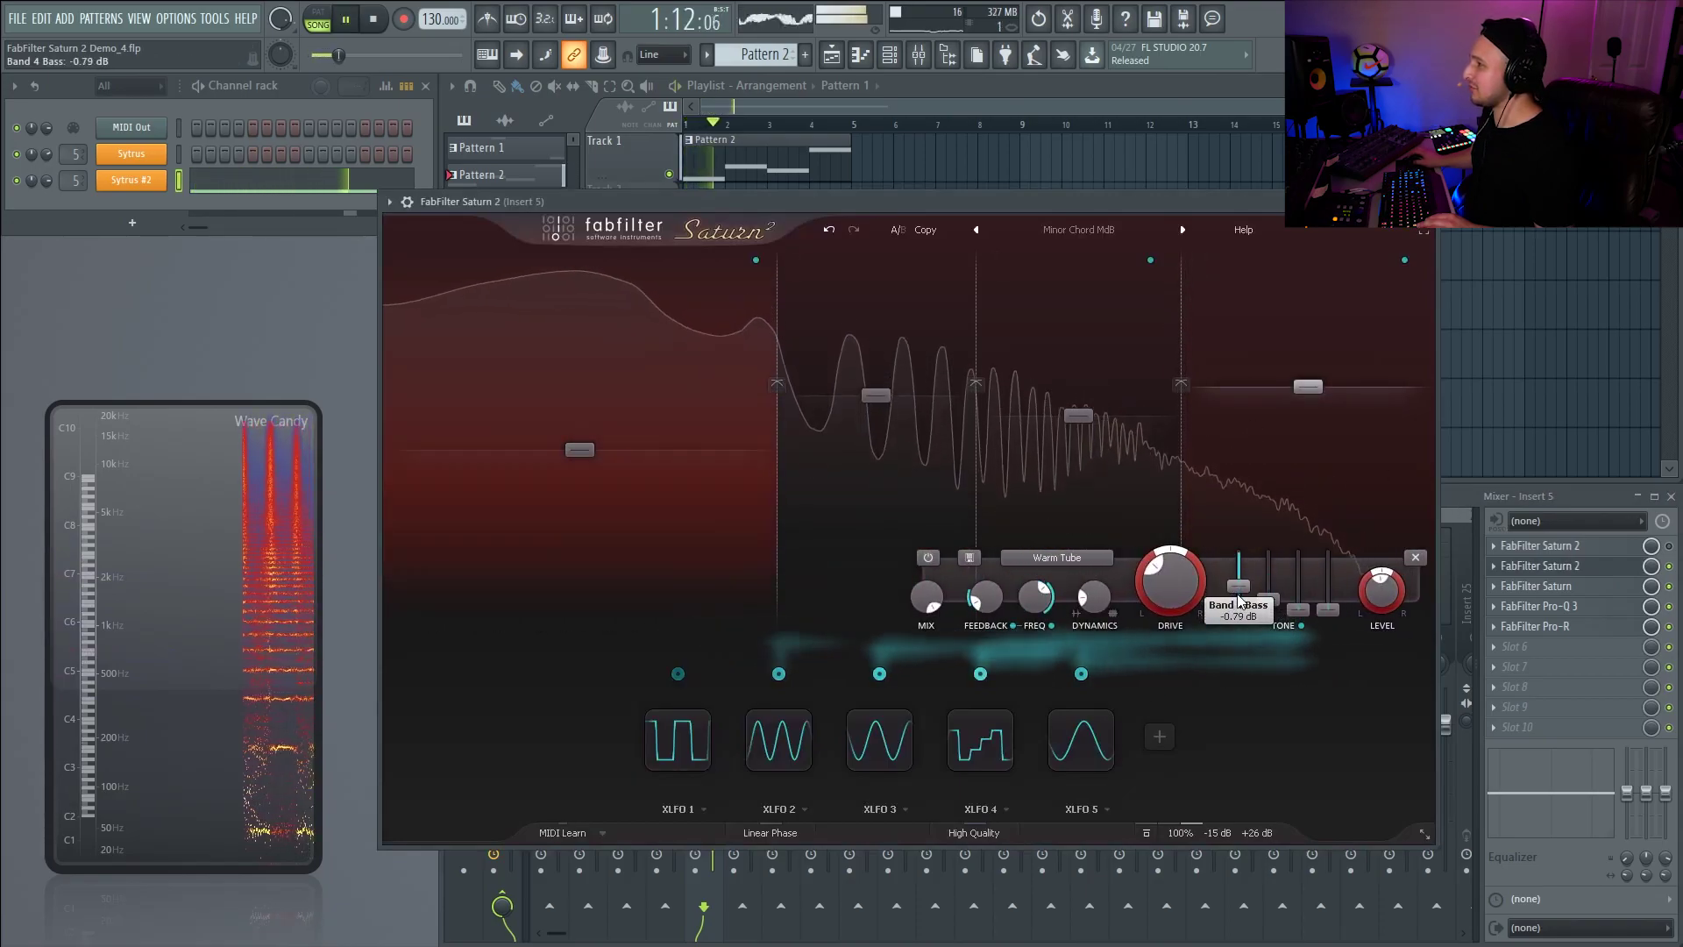
pyautogui.moveTo(1374, 593)
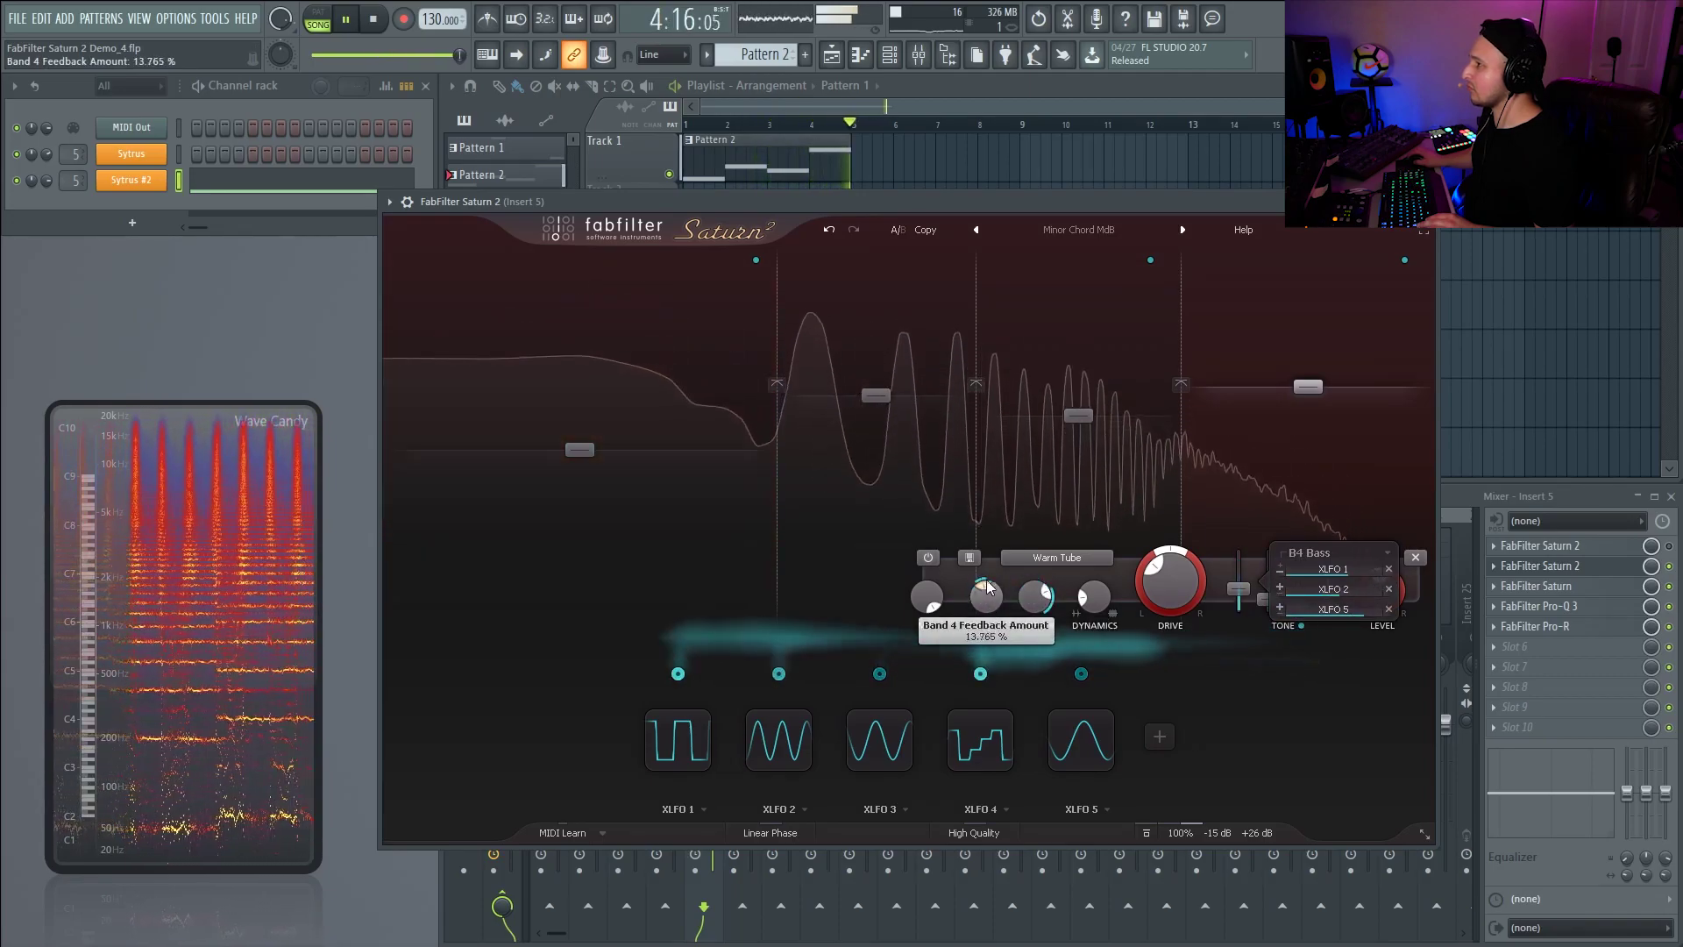
pyautogui.moveTo(983, 607); pyautogui.dragTo(983, 589)
pyautogui.press('space')
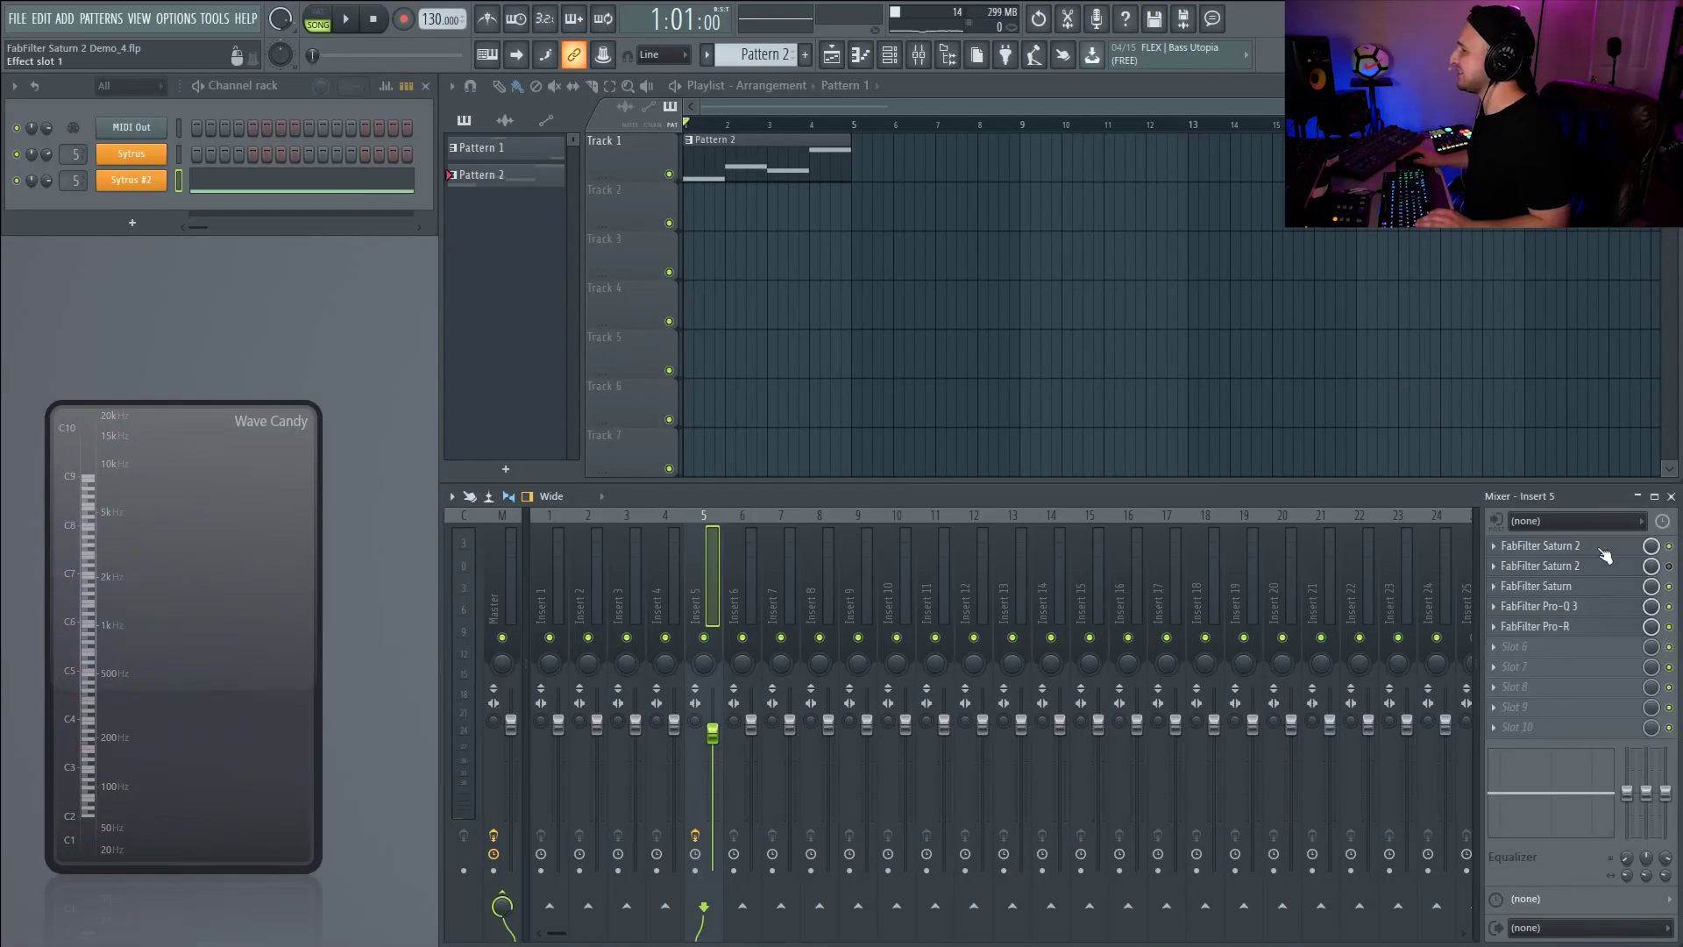
# - Reopen the first instance and adjust band 4's bass modulation during playback, with XLFO 5 at 0.219 and XLFO 6 at 0.316
pyautogui.click(1601, 547)
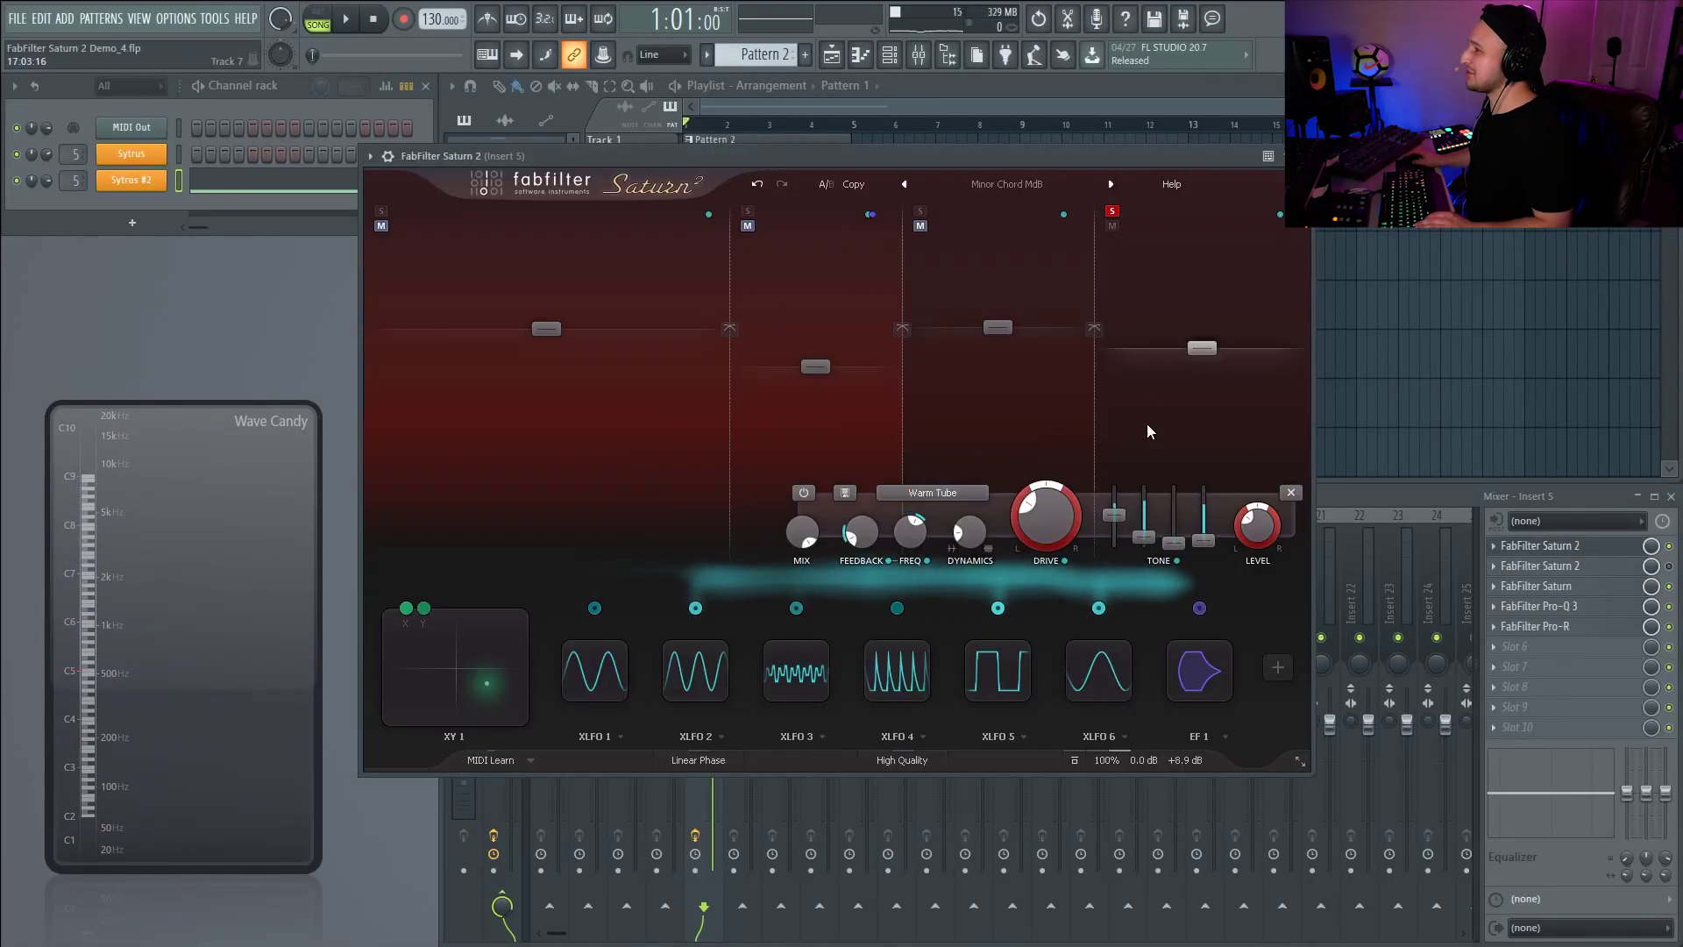
pyautogui.moveTo(1210, 517)
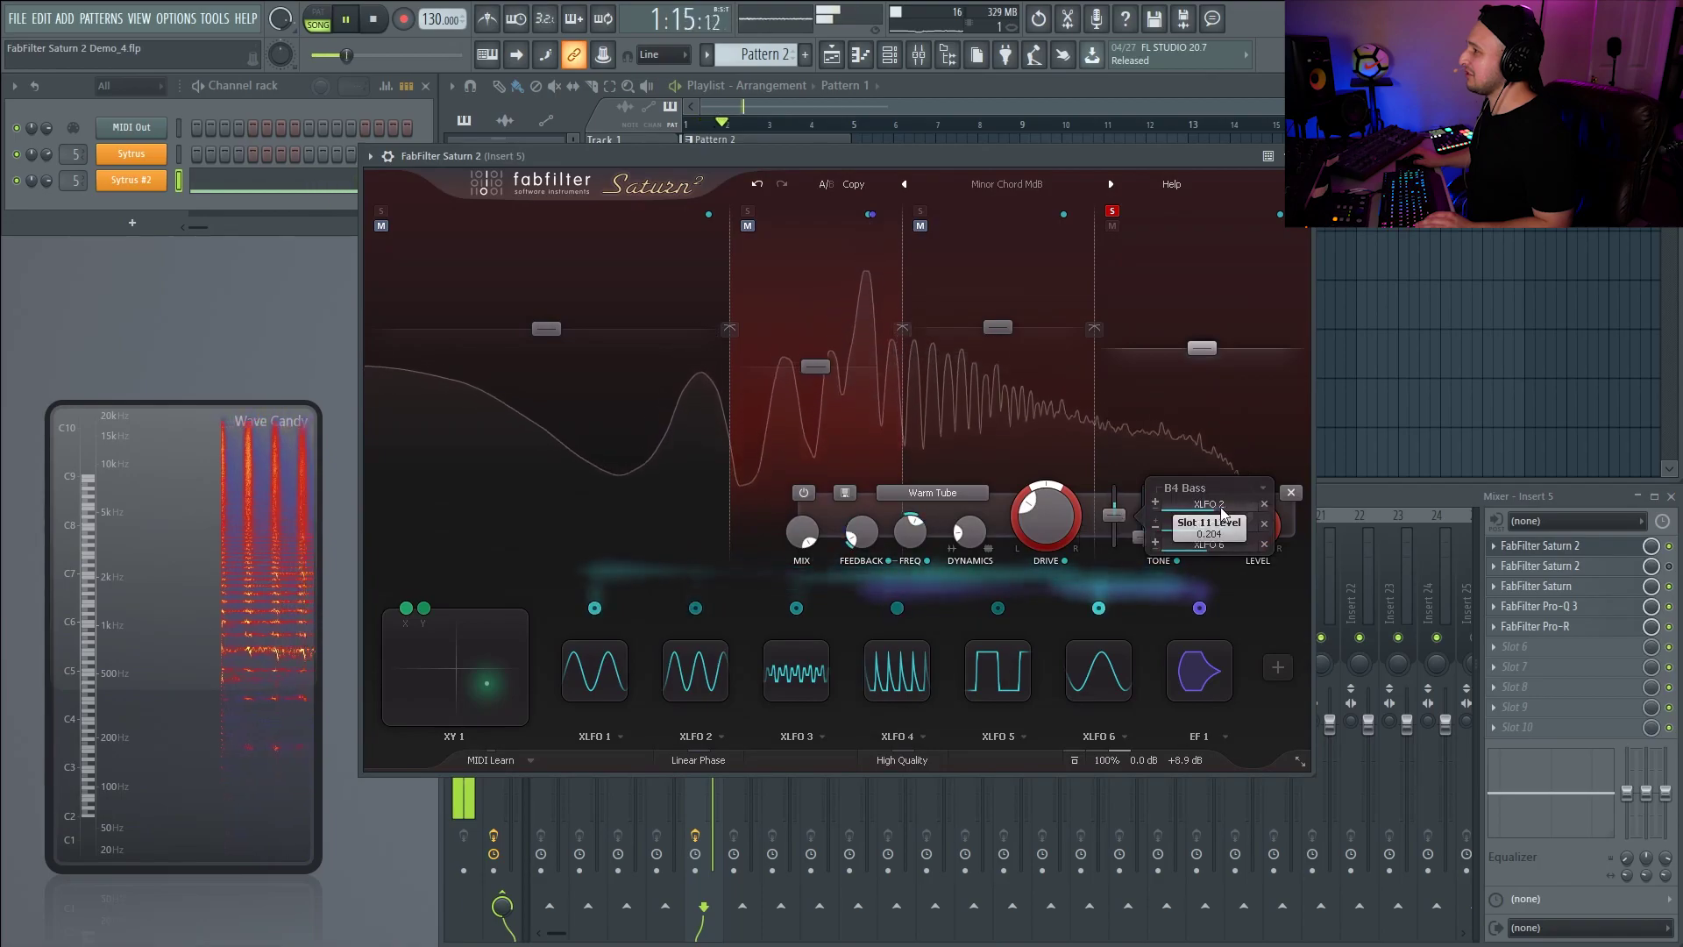
pyautogui.moveTo(1183, 503)
pyautogui.mouseDown()
pyautogui.moveTo(1059, 382)
pyautogui.moveTo(1192, 457)
pyautogui.moveTo(1202, 495)
pyautogui.mouseUp()
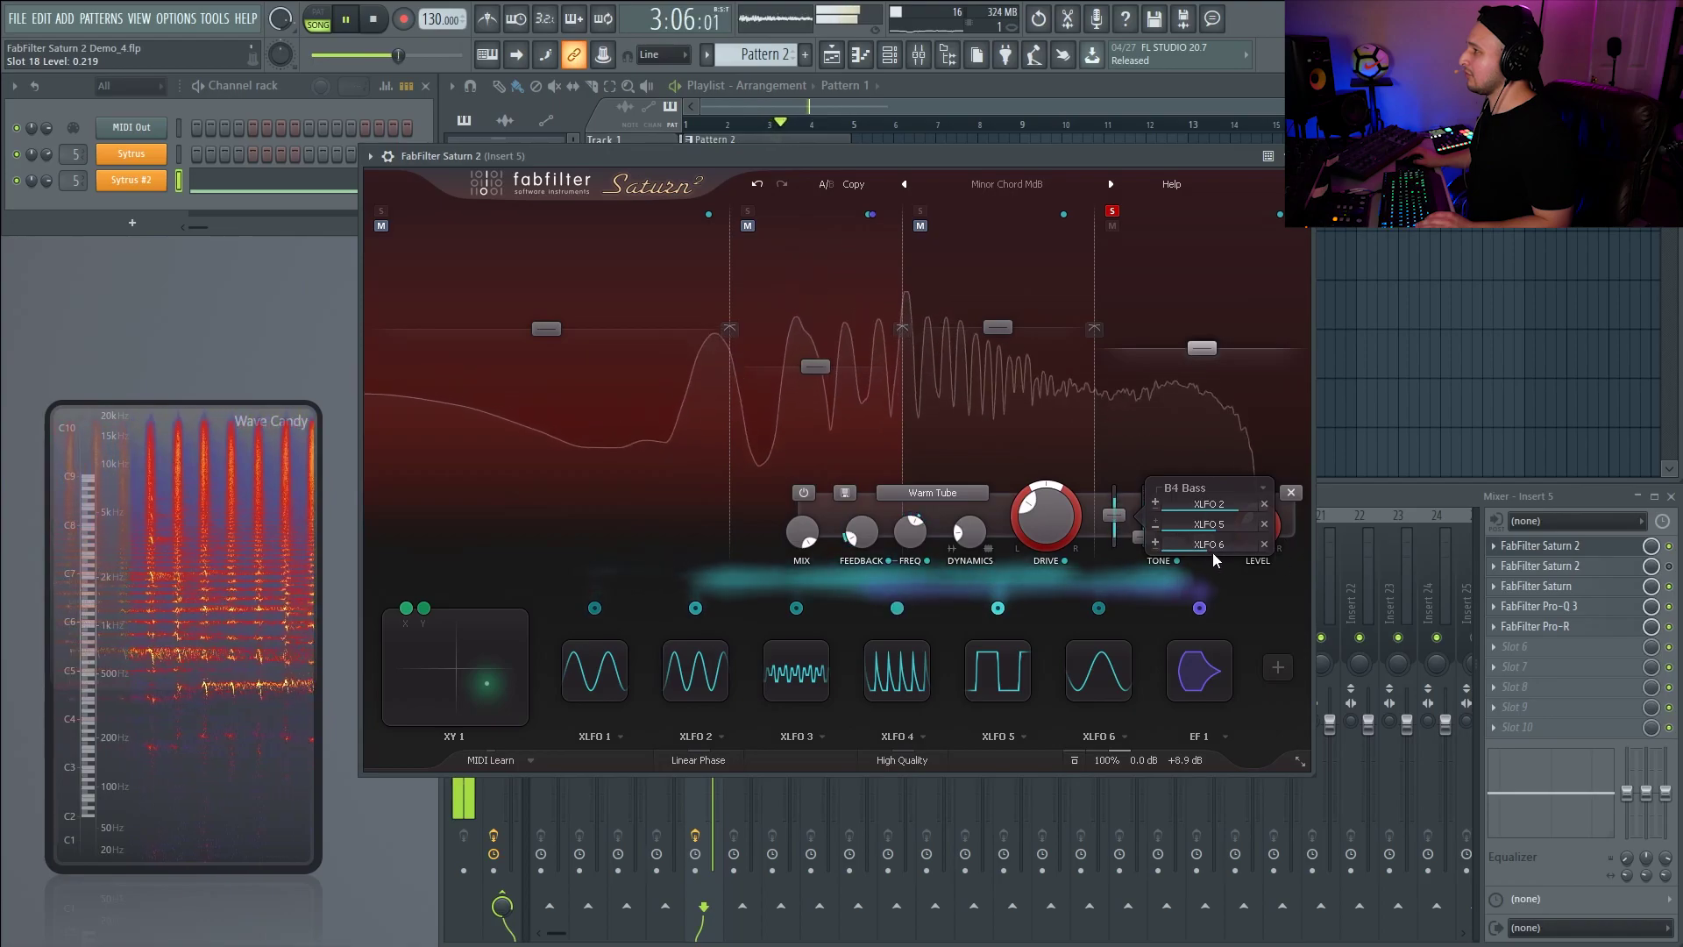
pyautogui.moveTo(1271, 554); pyautogui.dragTo(1245, 544)
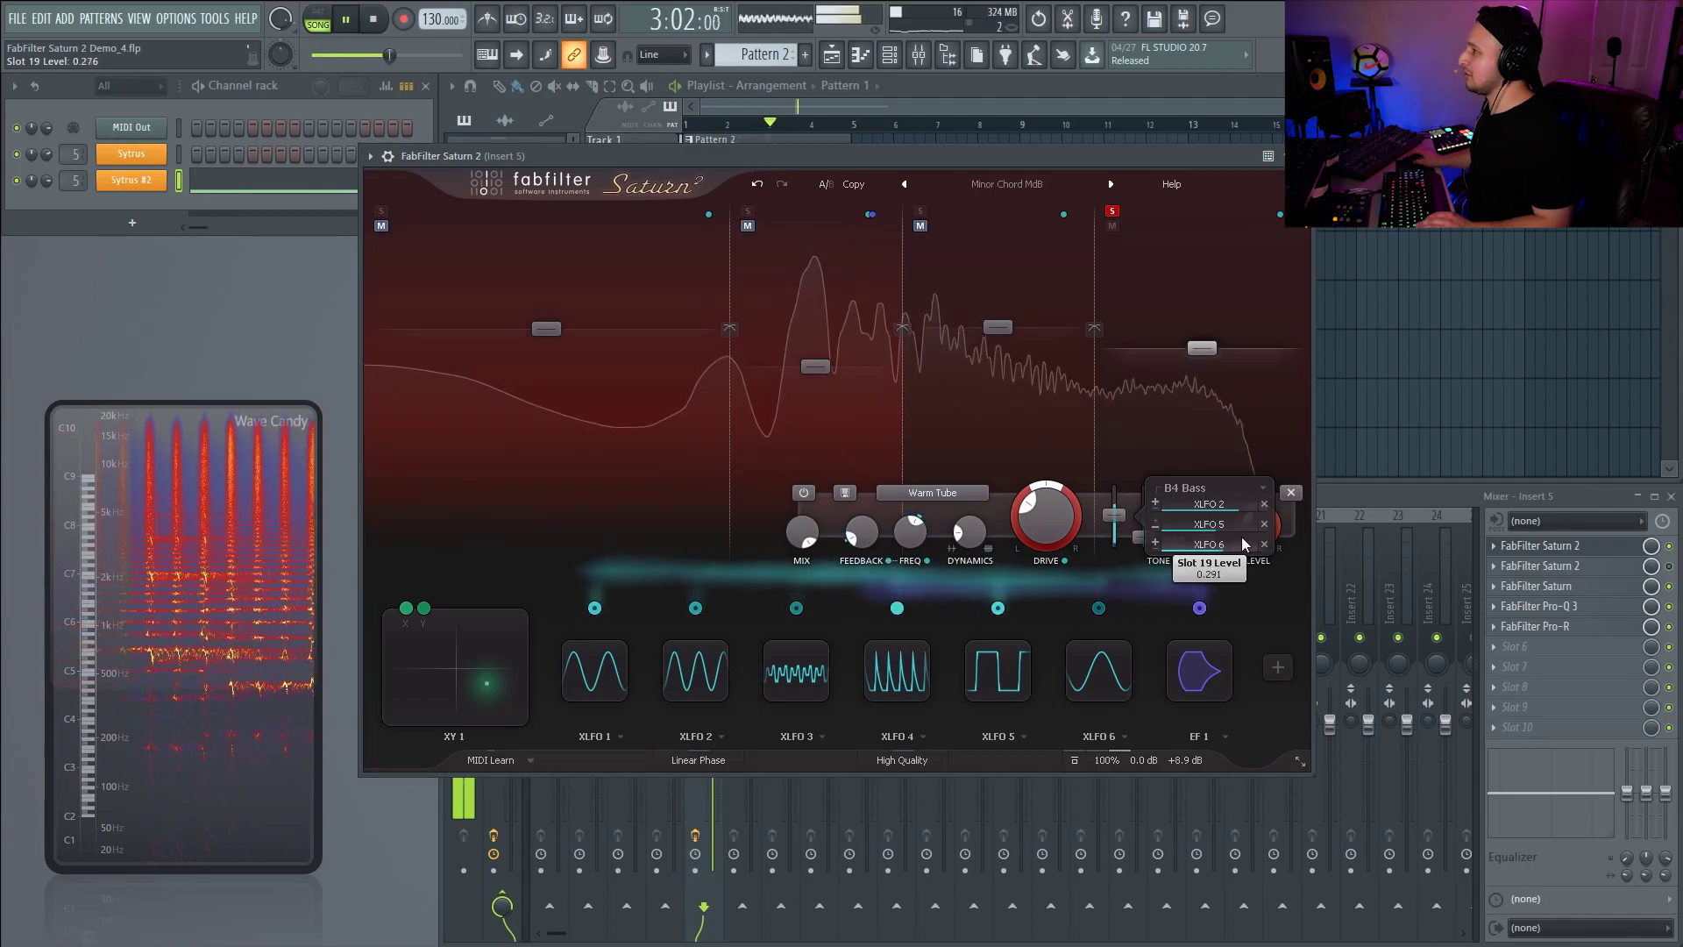
pyautogui.press('space')
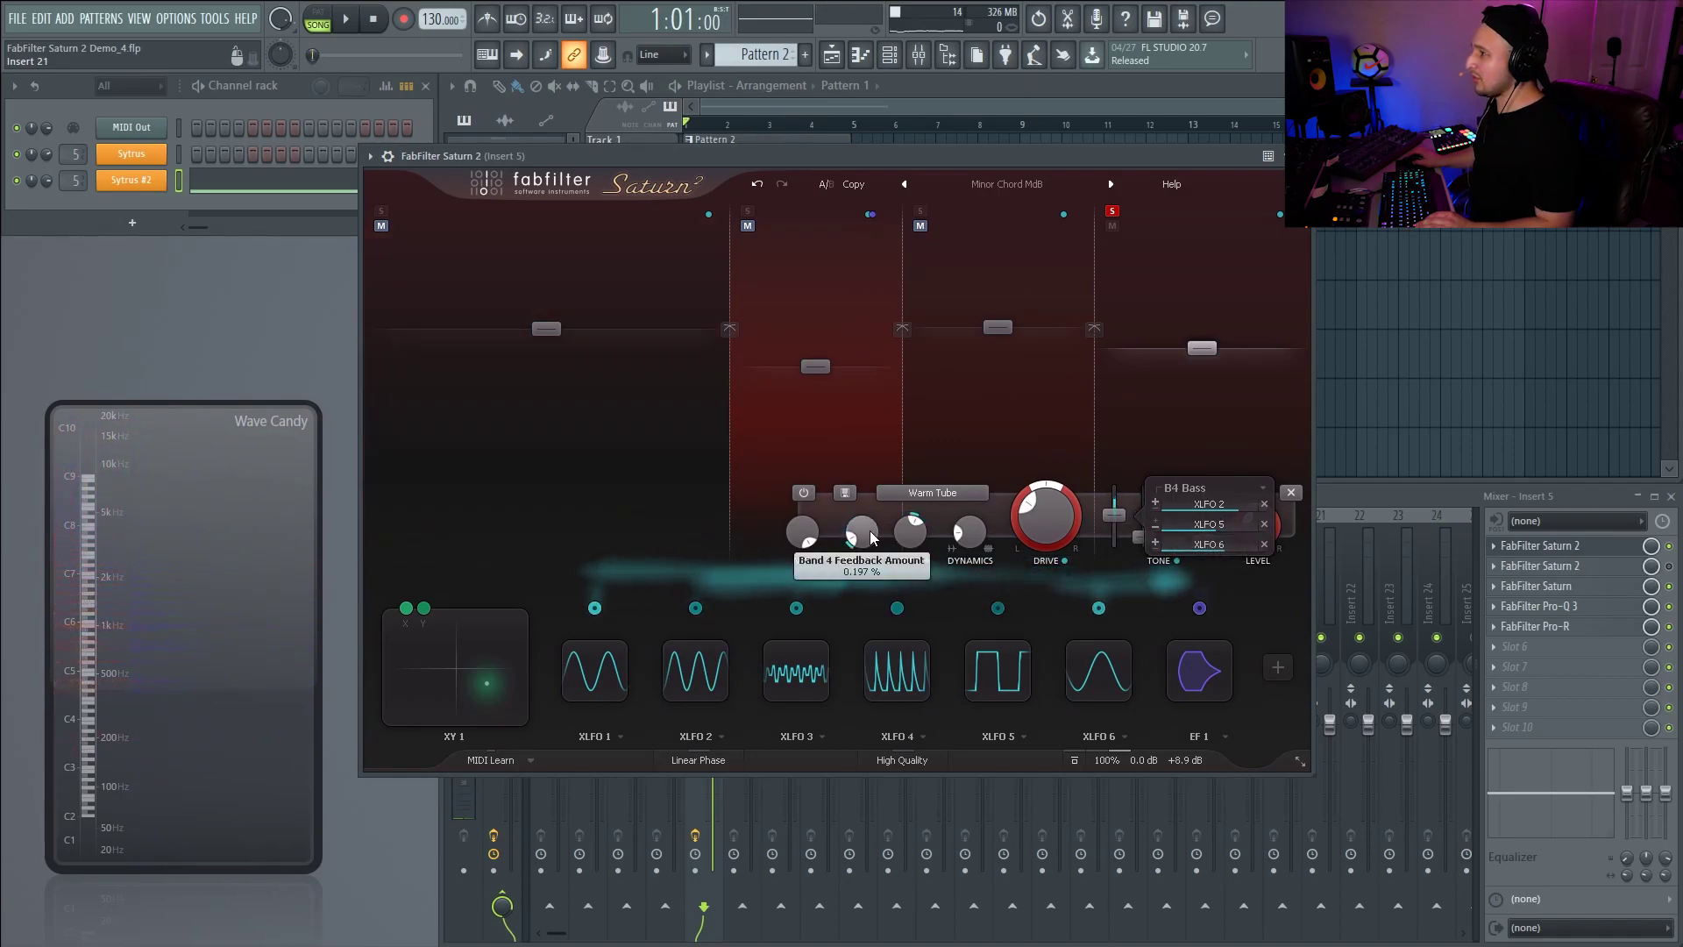
# - Set band 4's bass to +0.09 dB and replay short passages to examine the modulated frequencies in the spectrogram
pyautogui.moveTo(1115, 520); pyautogui.dragTo(1115, 518)
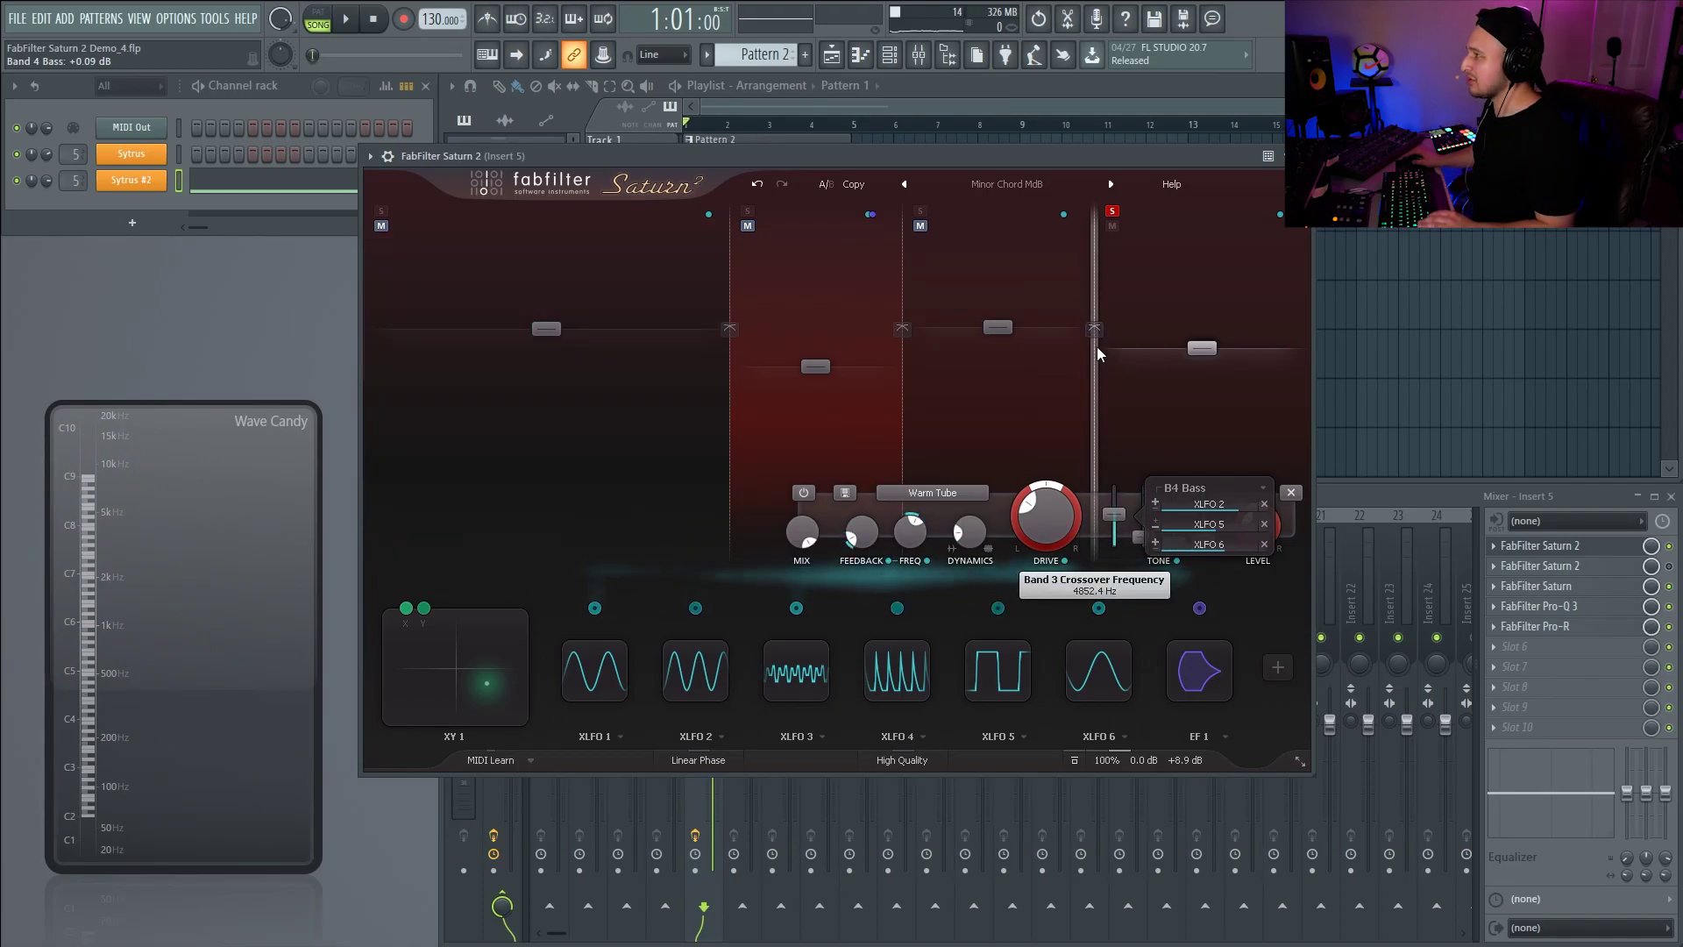
pyautogui.press('space')
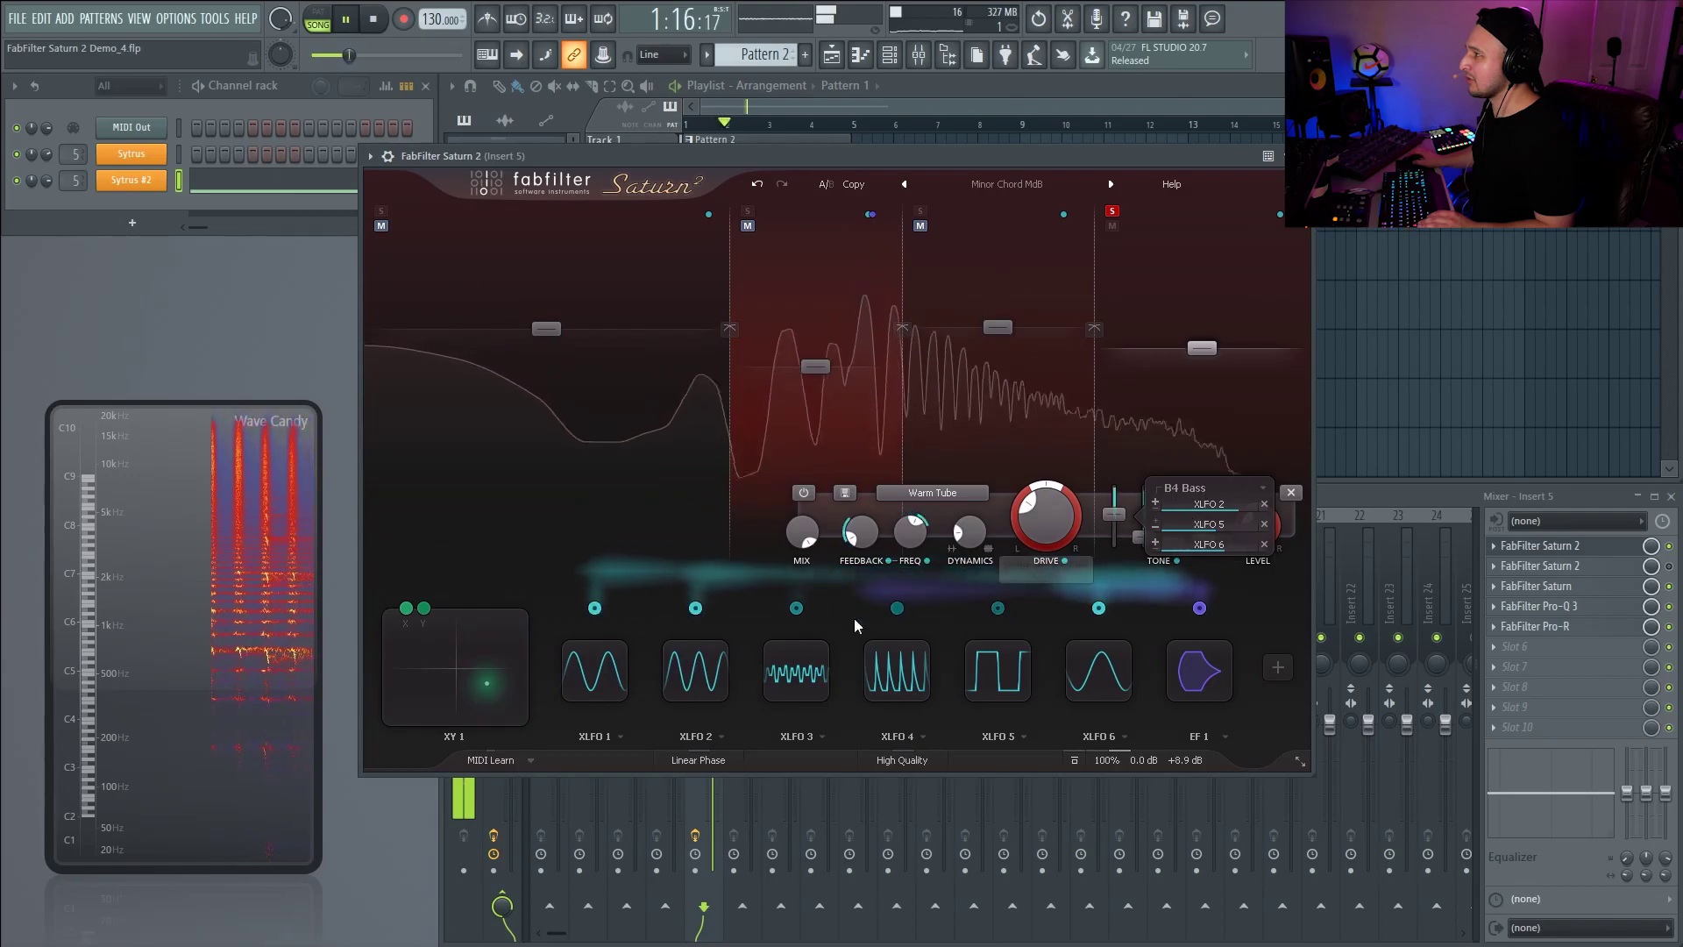
pyautogui.press('space')
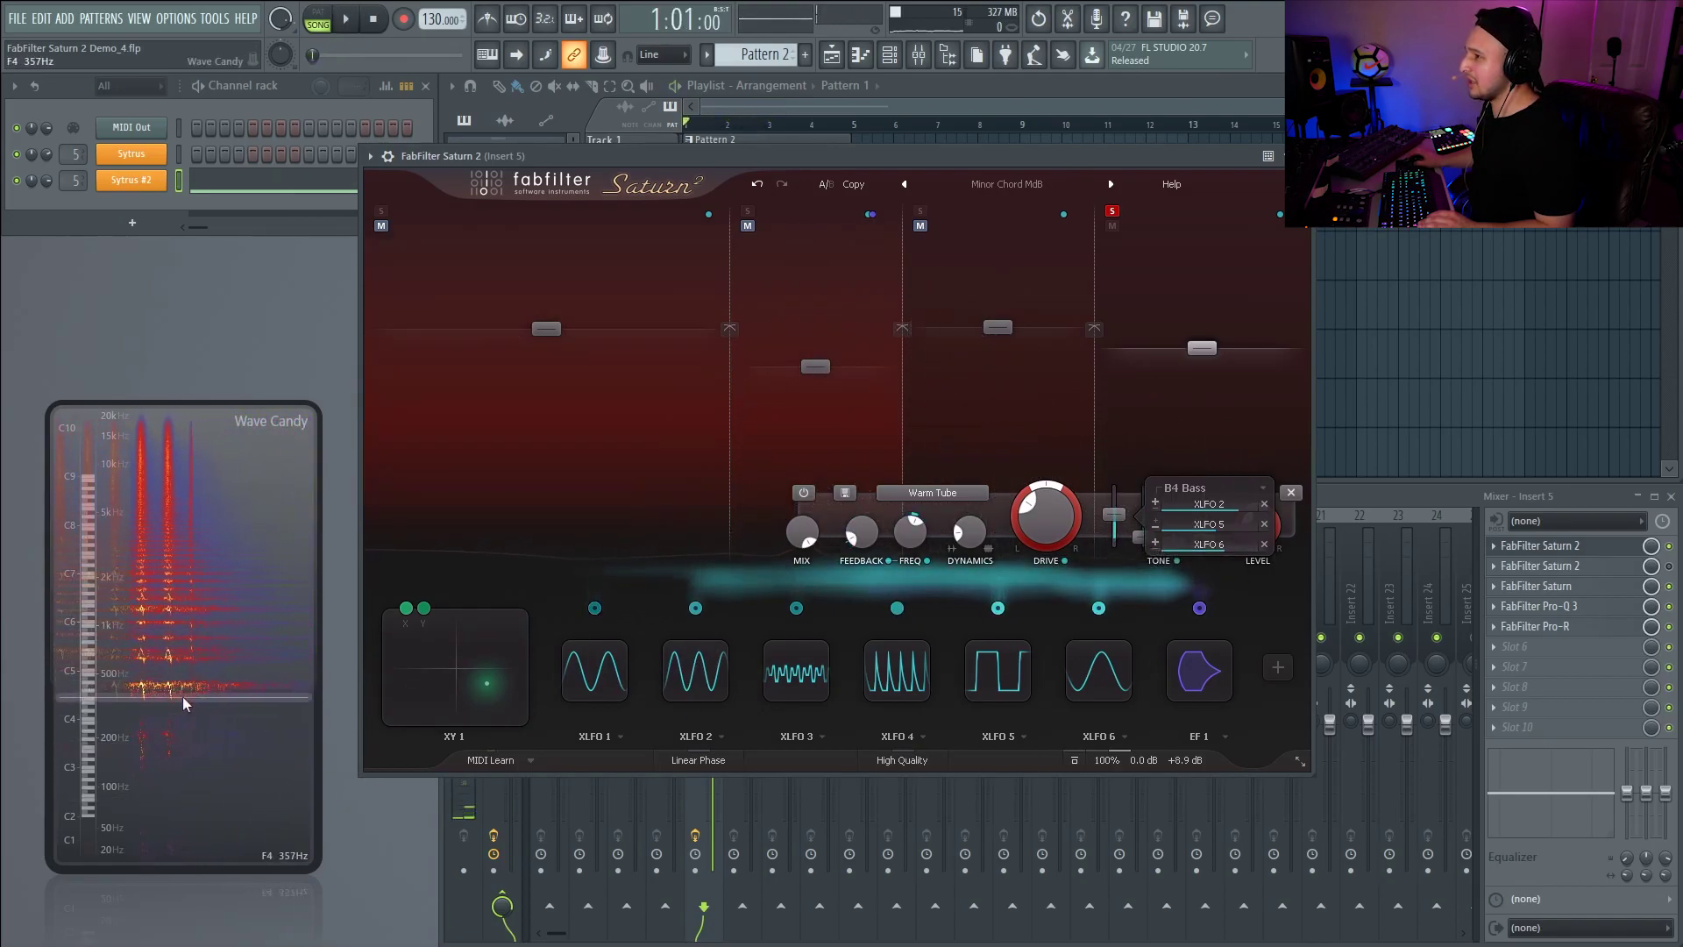
pyautogui.moveTo(1126, 519)
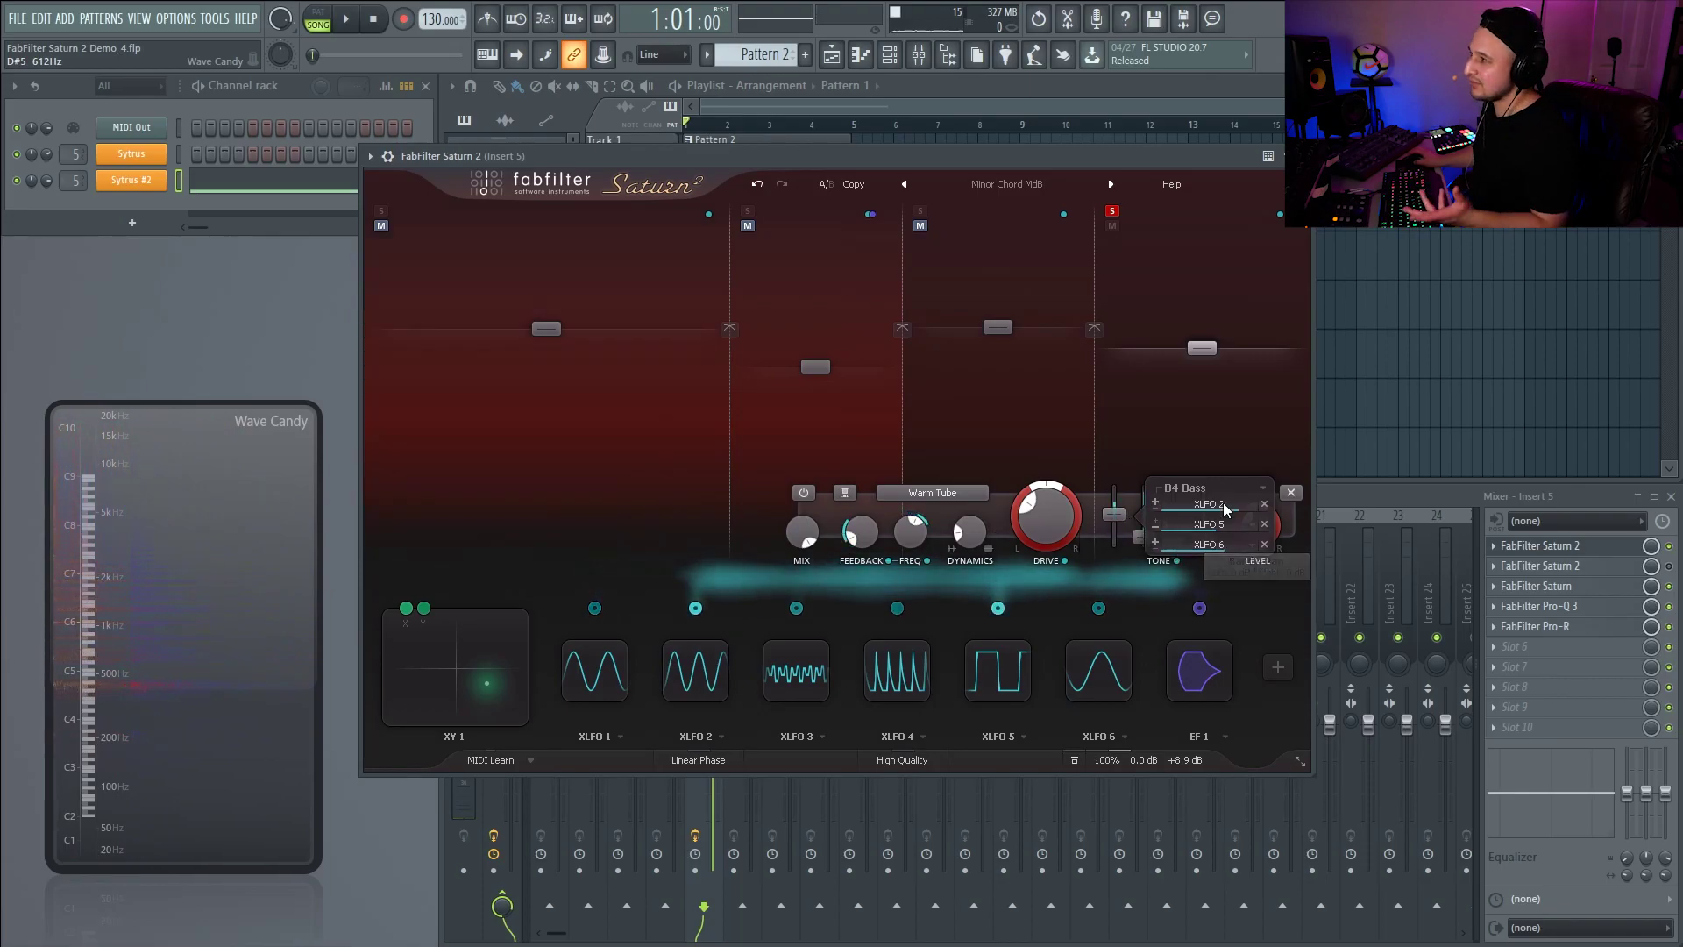
pyautogui.press('space')
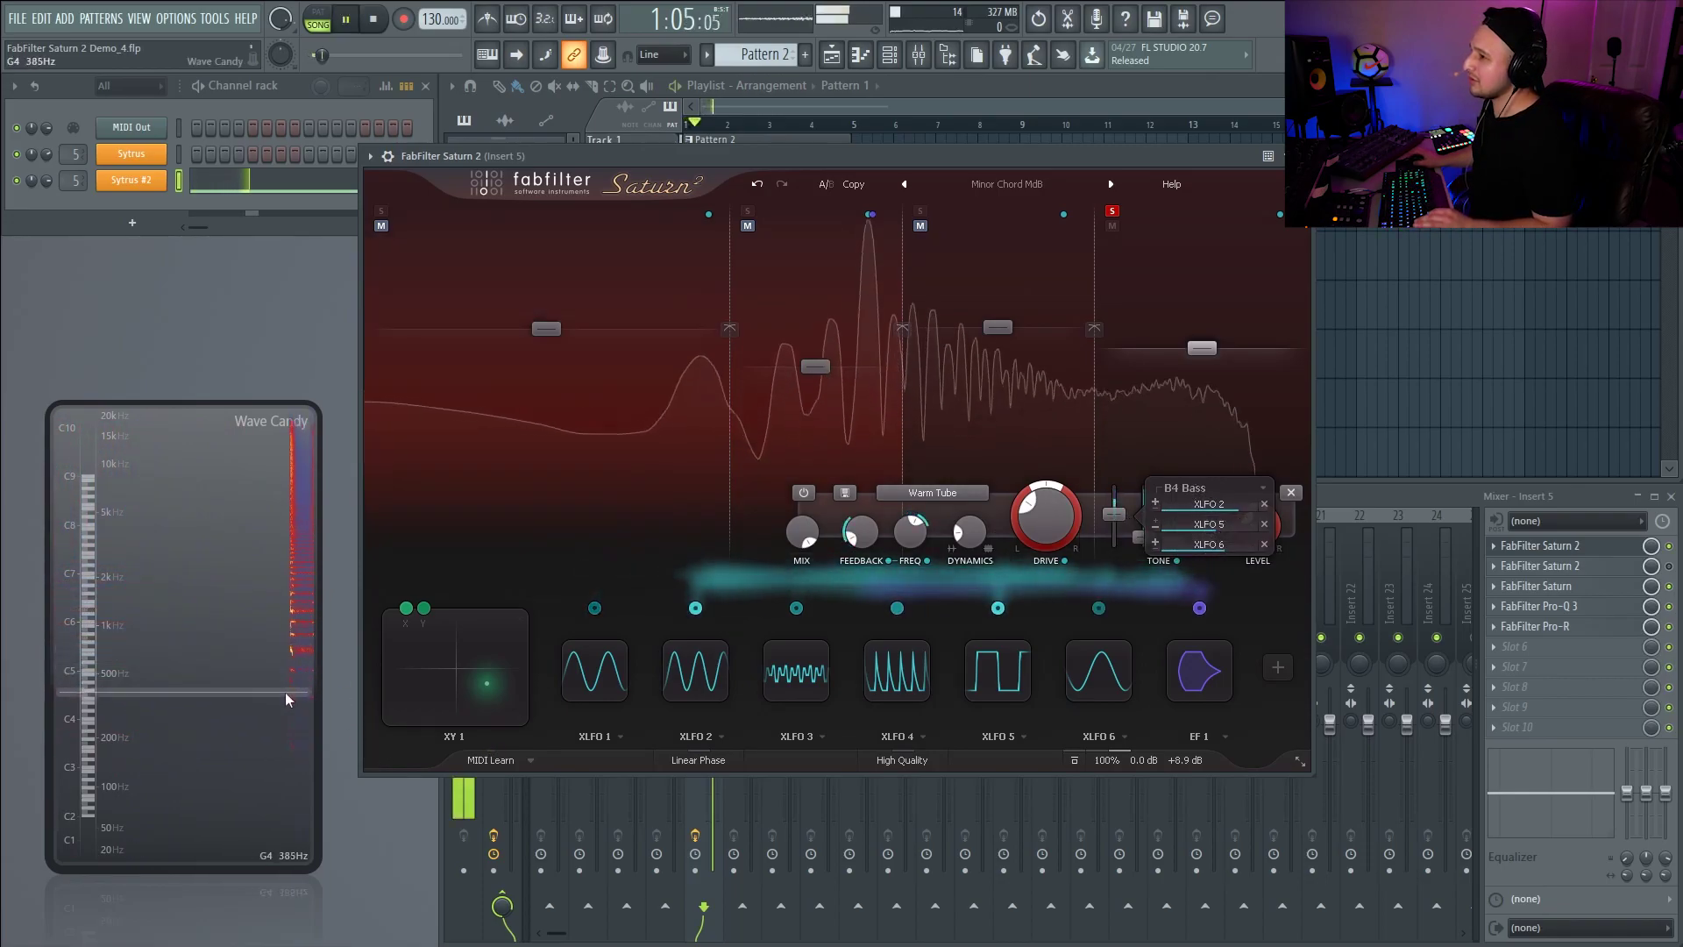
pyautogui.press('space')
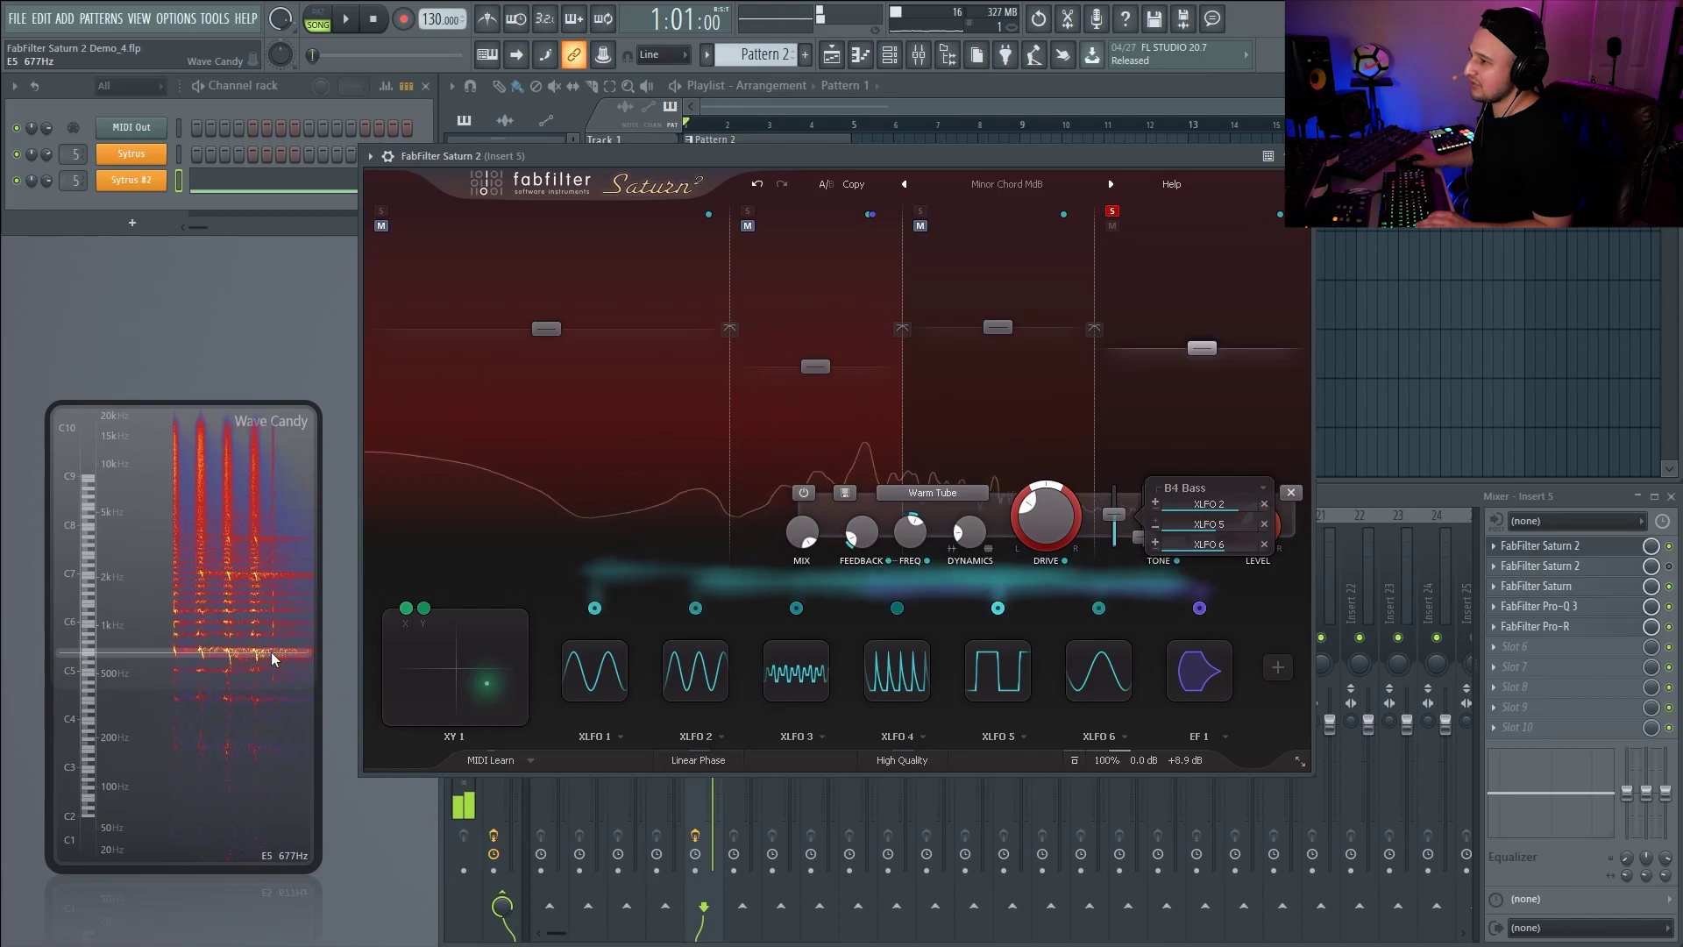
pyautogui.press('space')
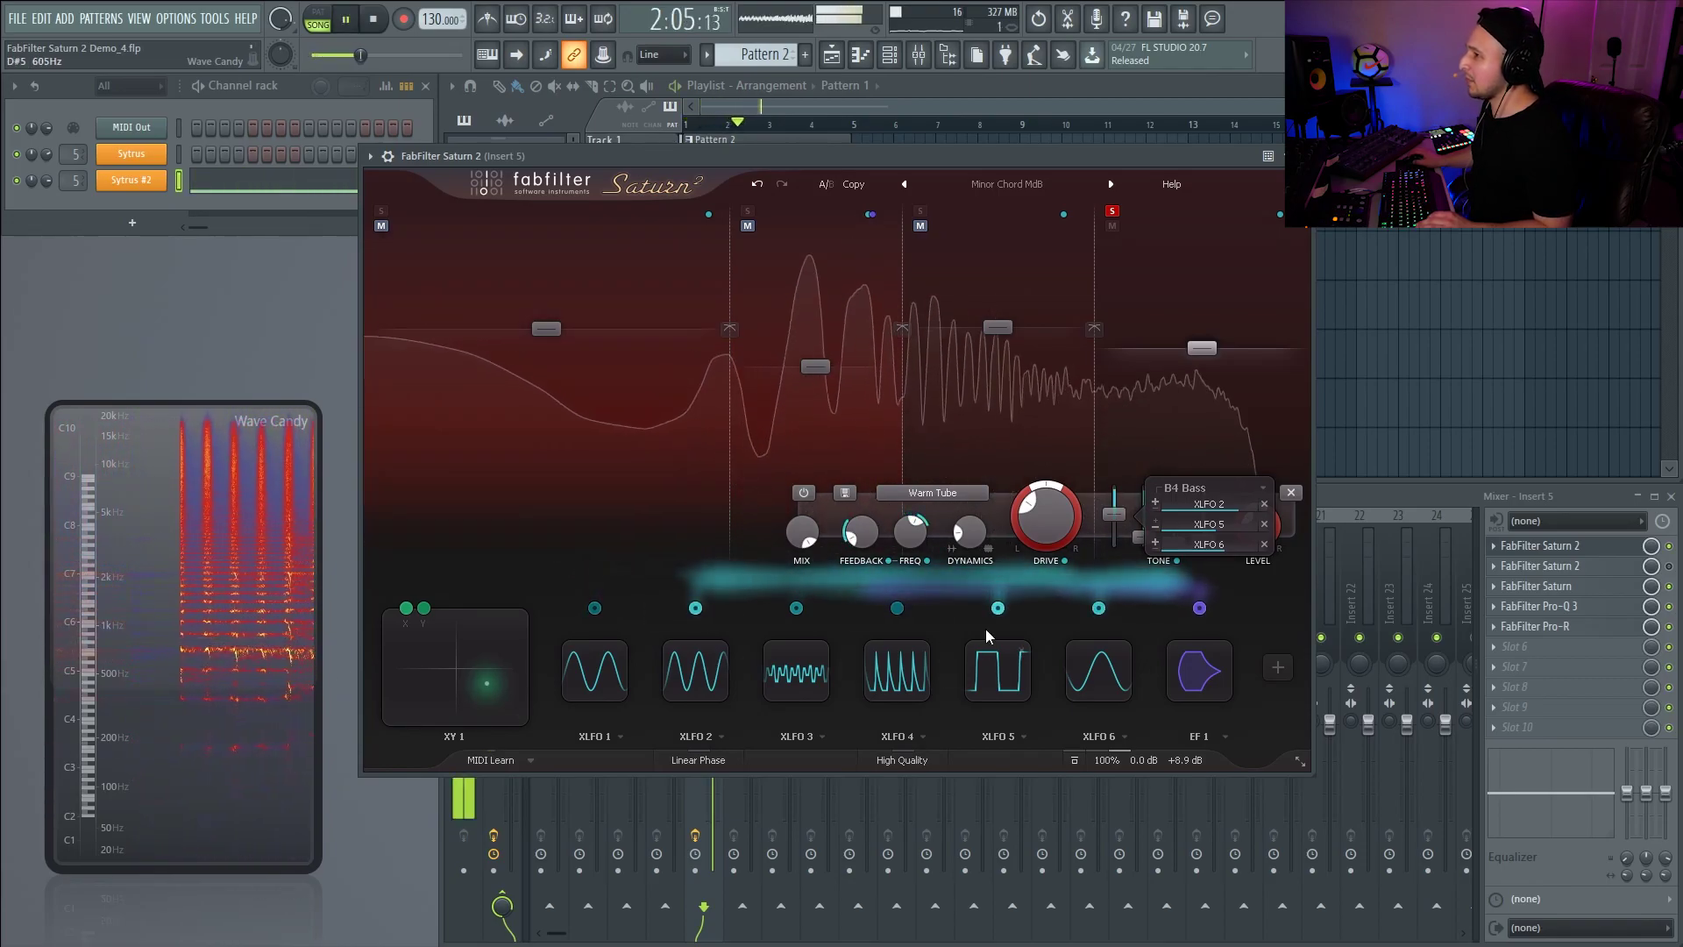
pyautogui.press('space')
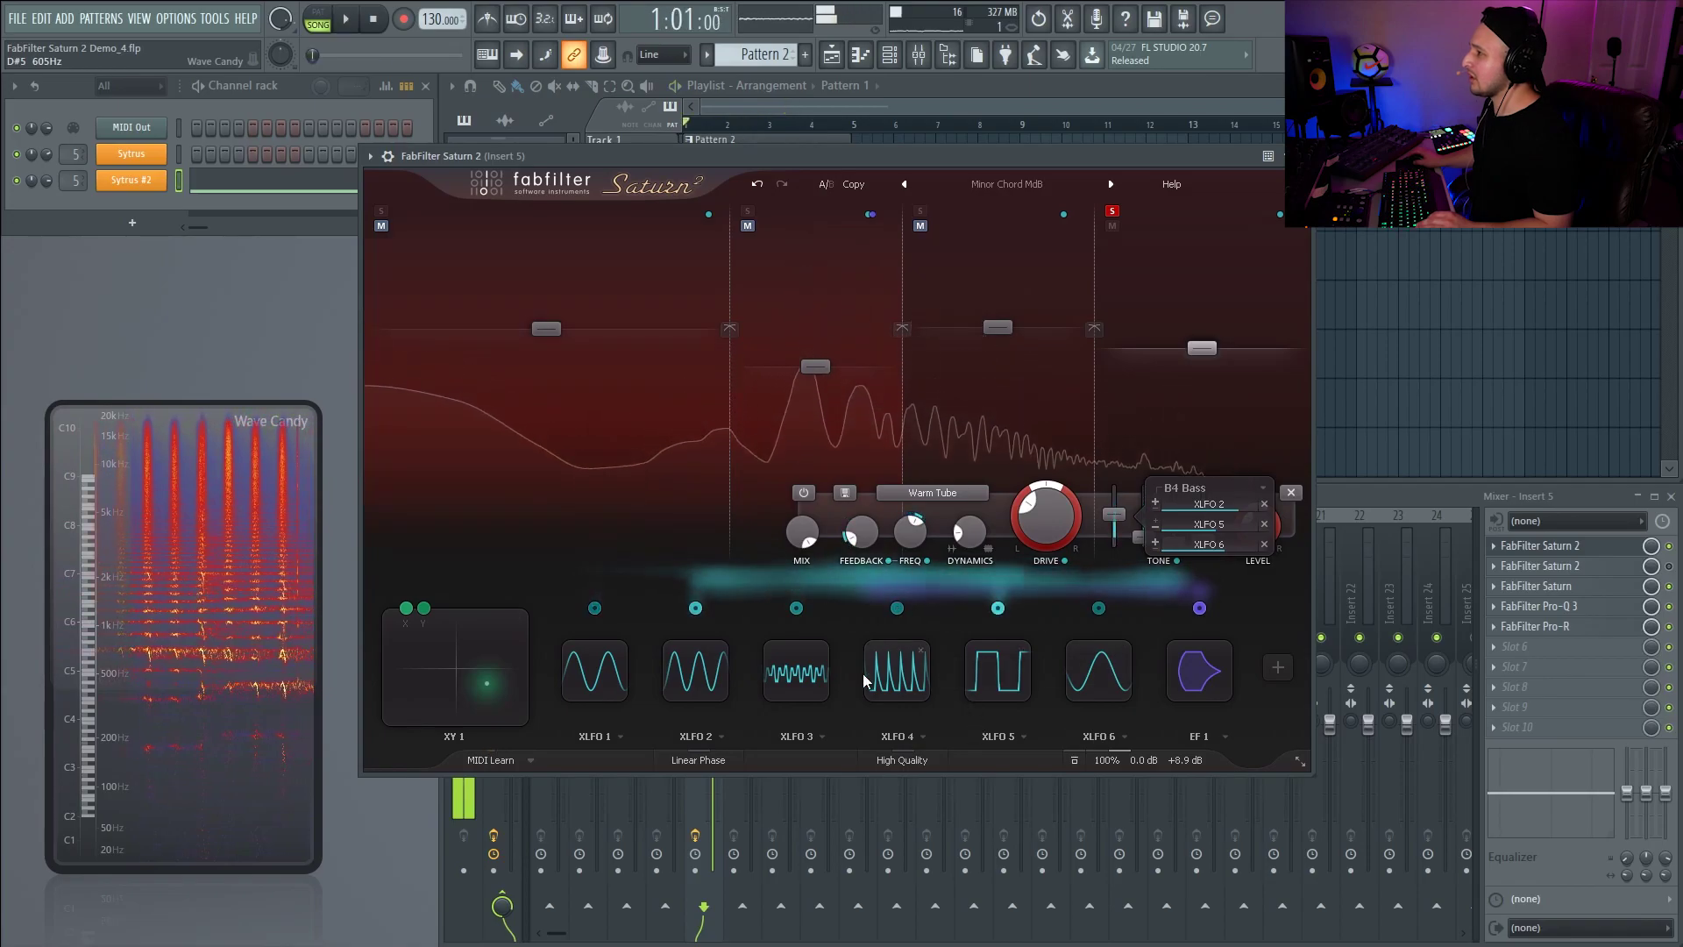
# - Show XLFO 6's settings and set its modulation of band 4's bass to 0.240 during playback
pyautogui.click(811, 692)
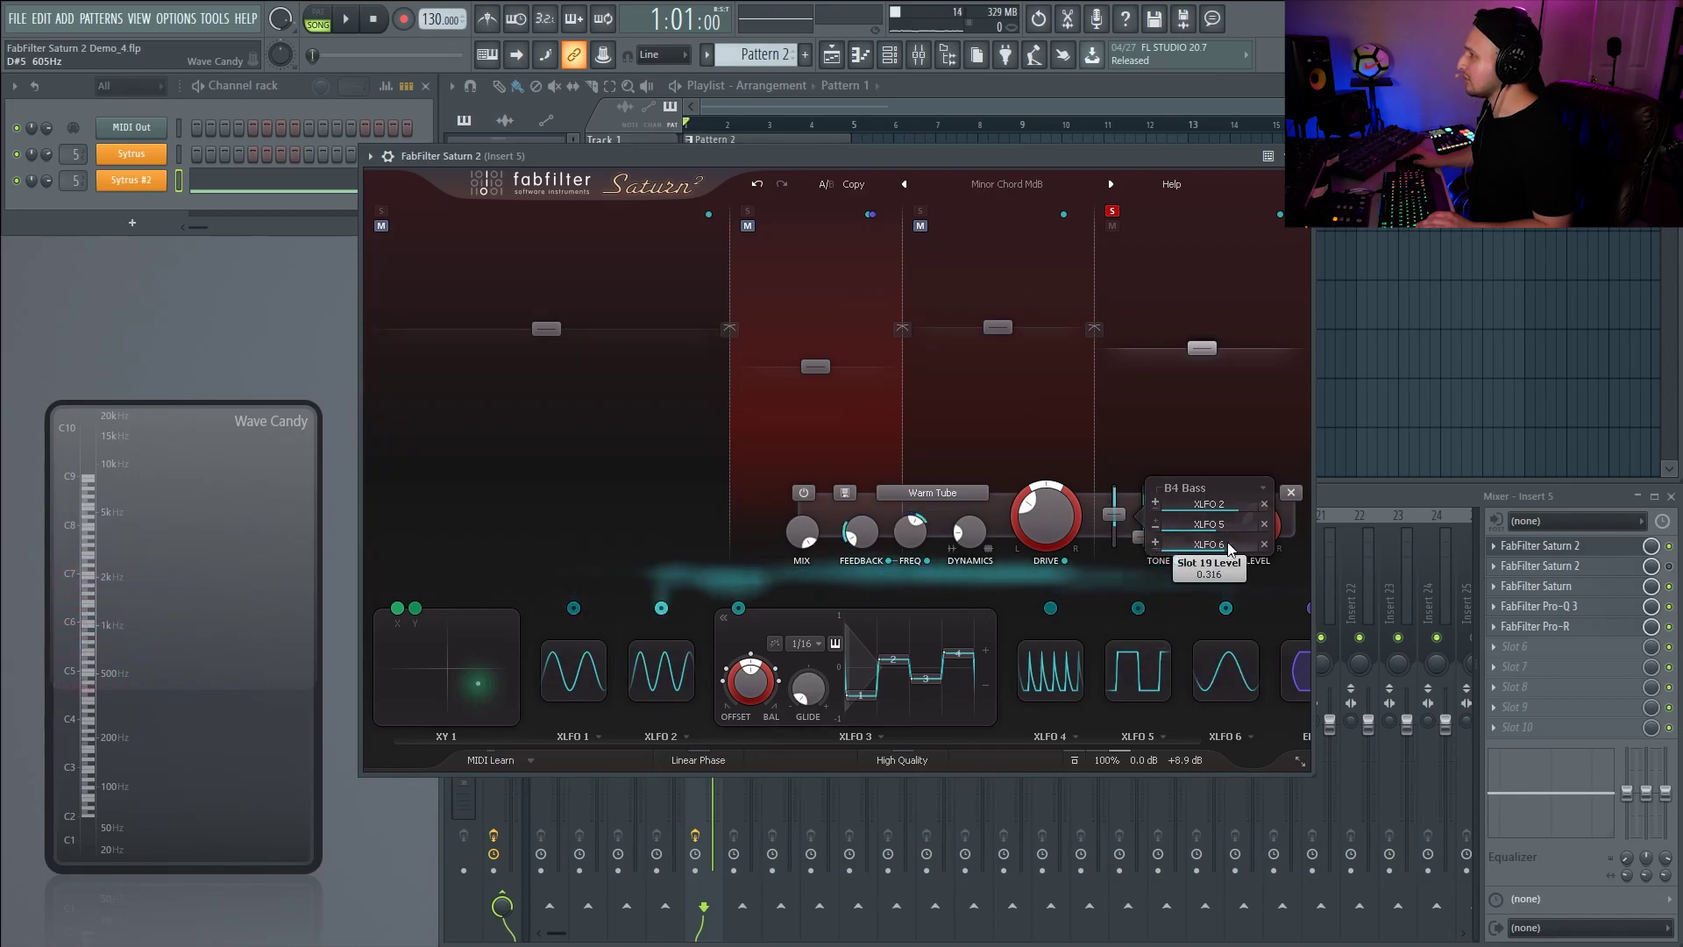
pyautogui.click(1225, 683)
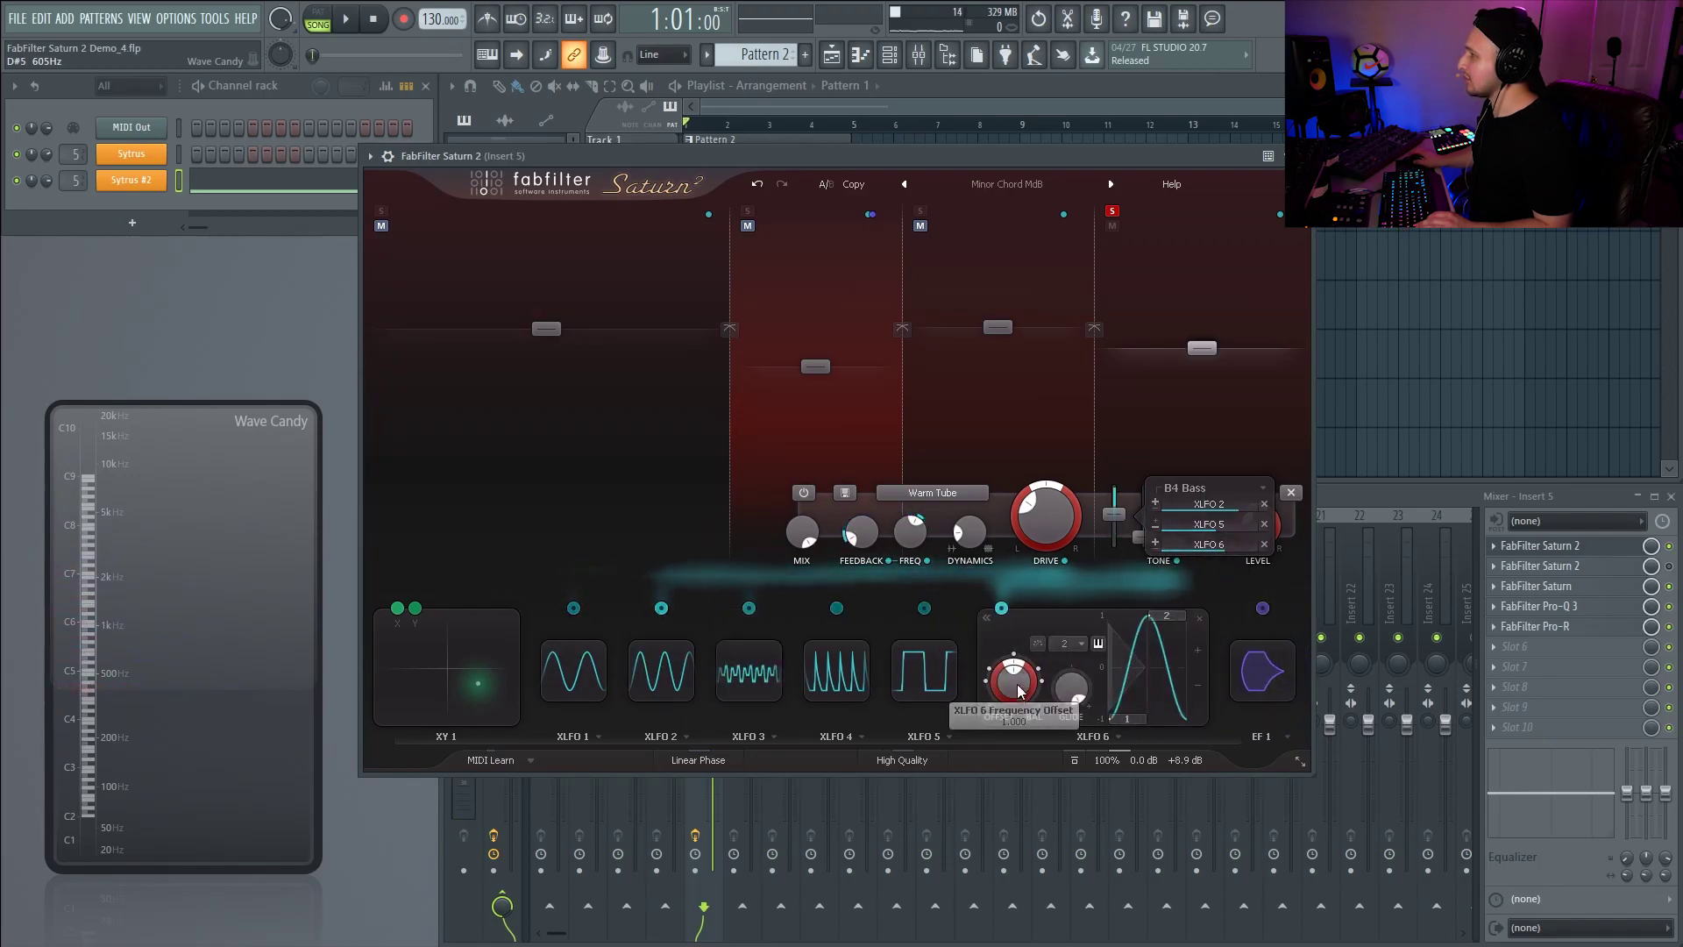
pyautogui.press('space')
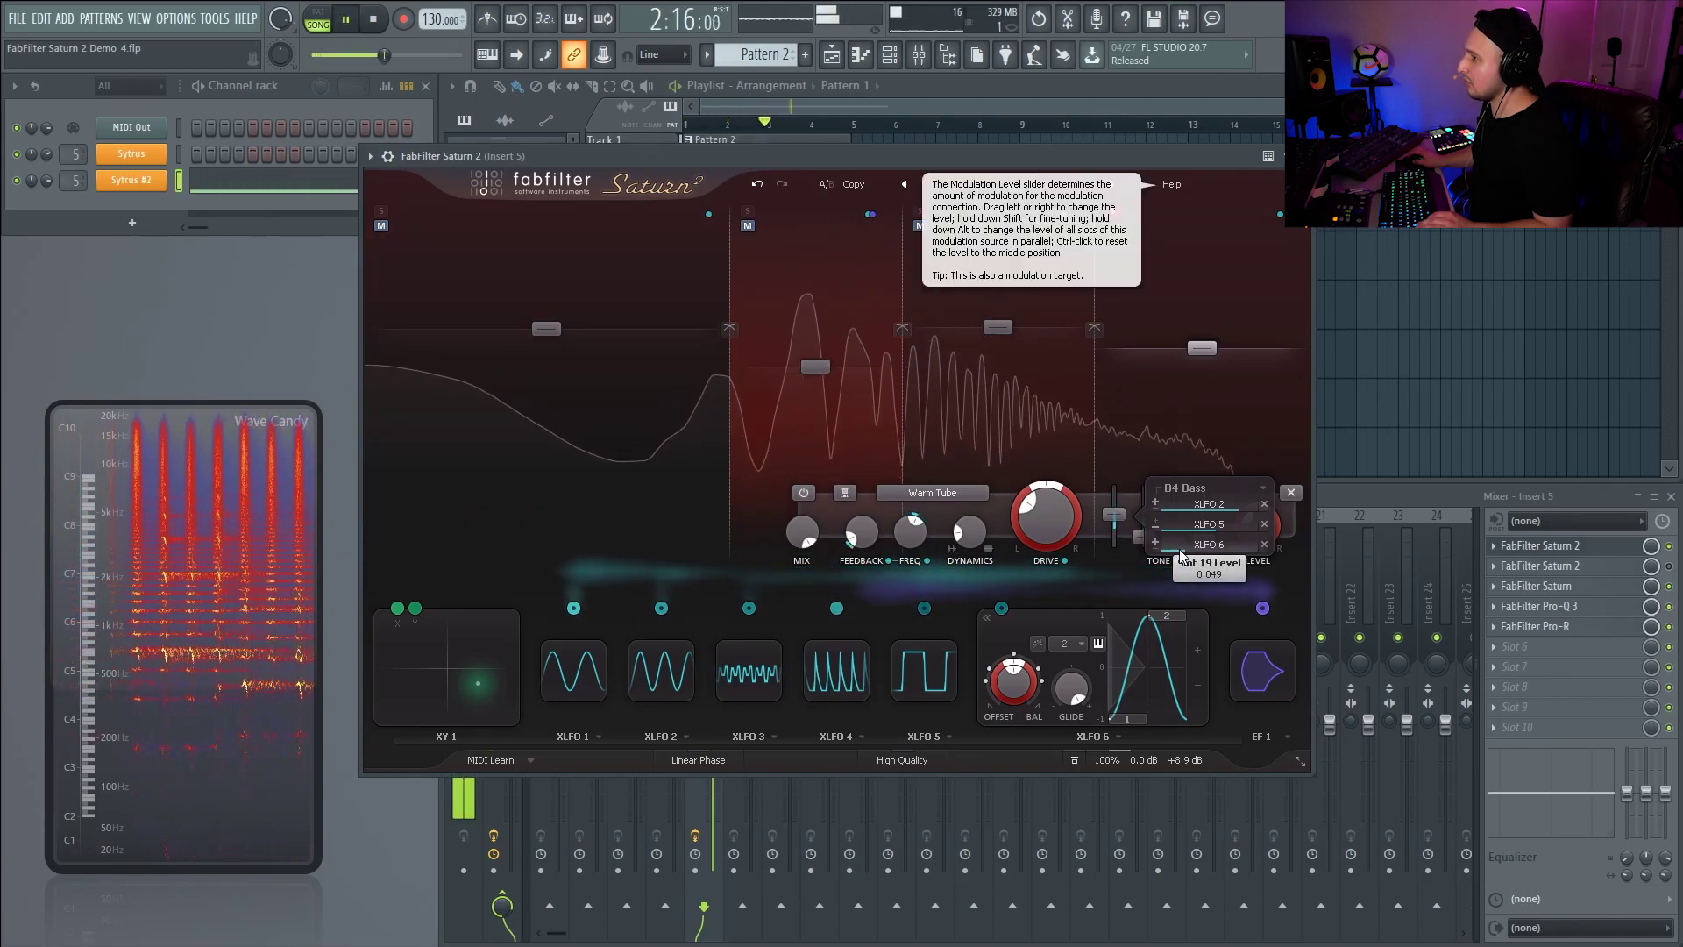
pyautogui.moveTo(1270, 540); pyautogui.dragTo(1289, 533)
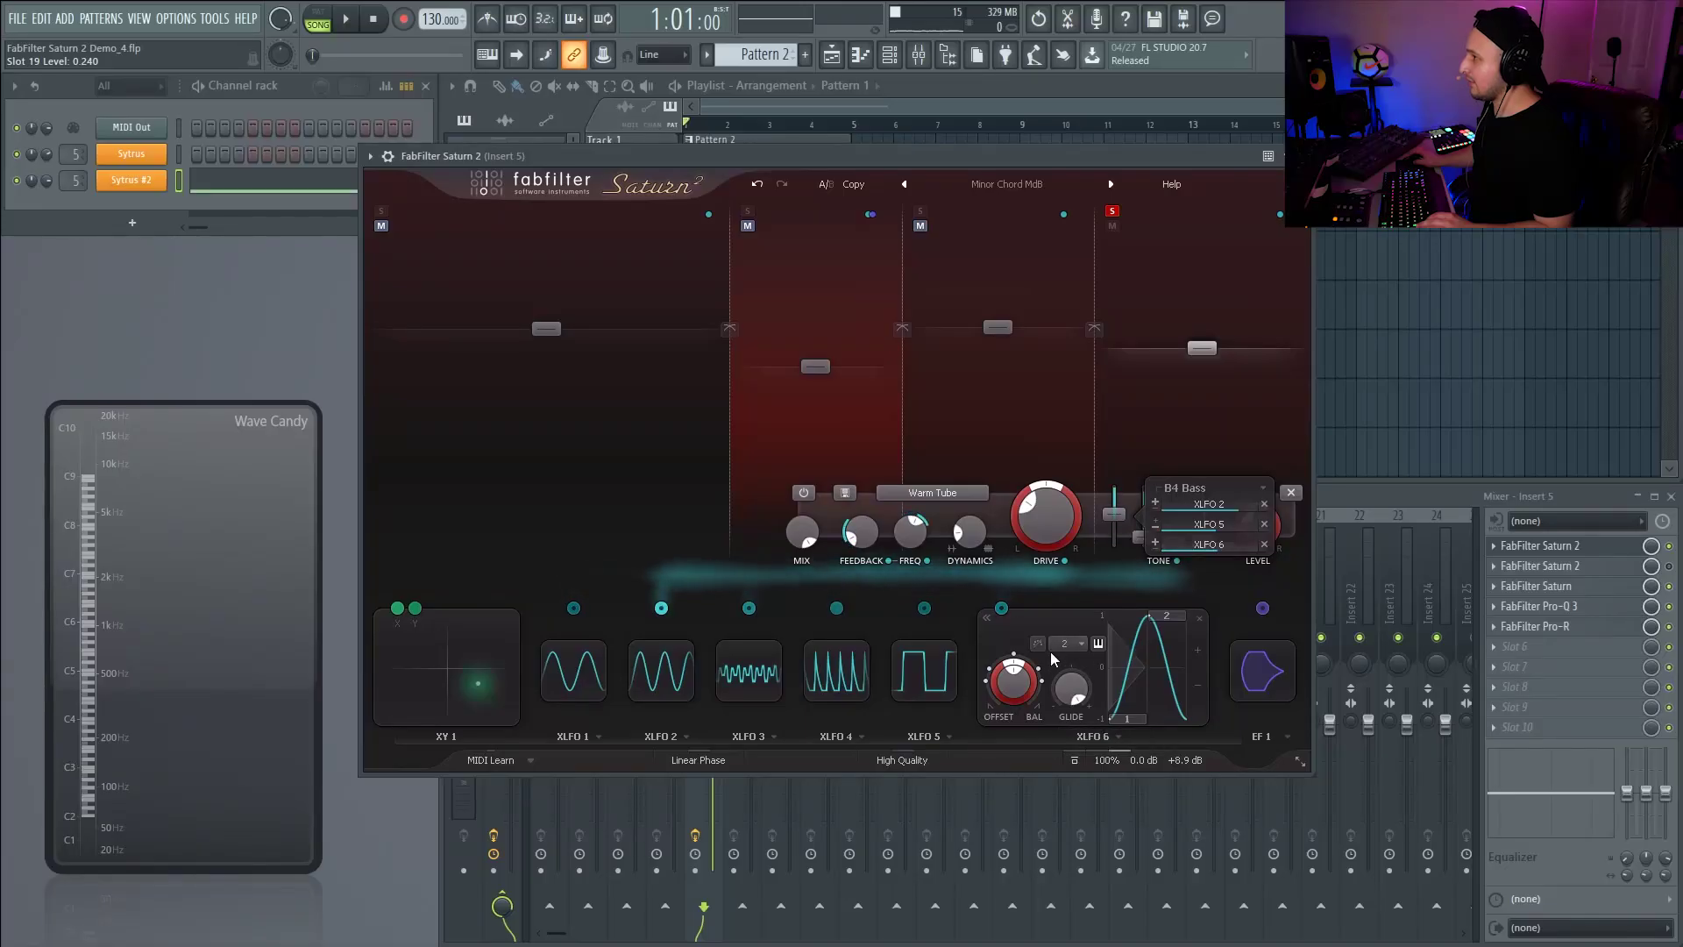
# - Try XLFO 6 at a 1/2 sync rate with its modulation of band 4's bass raised to 0.667 during playback
pyautogui.click(1073, 642)
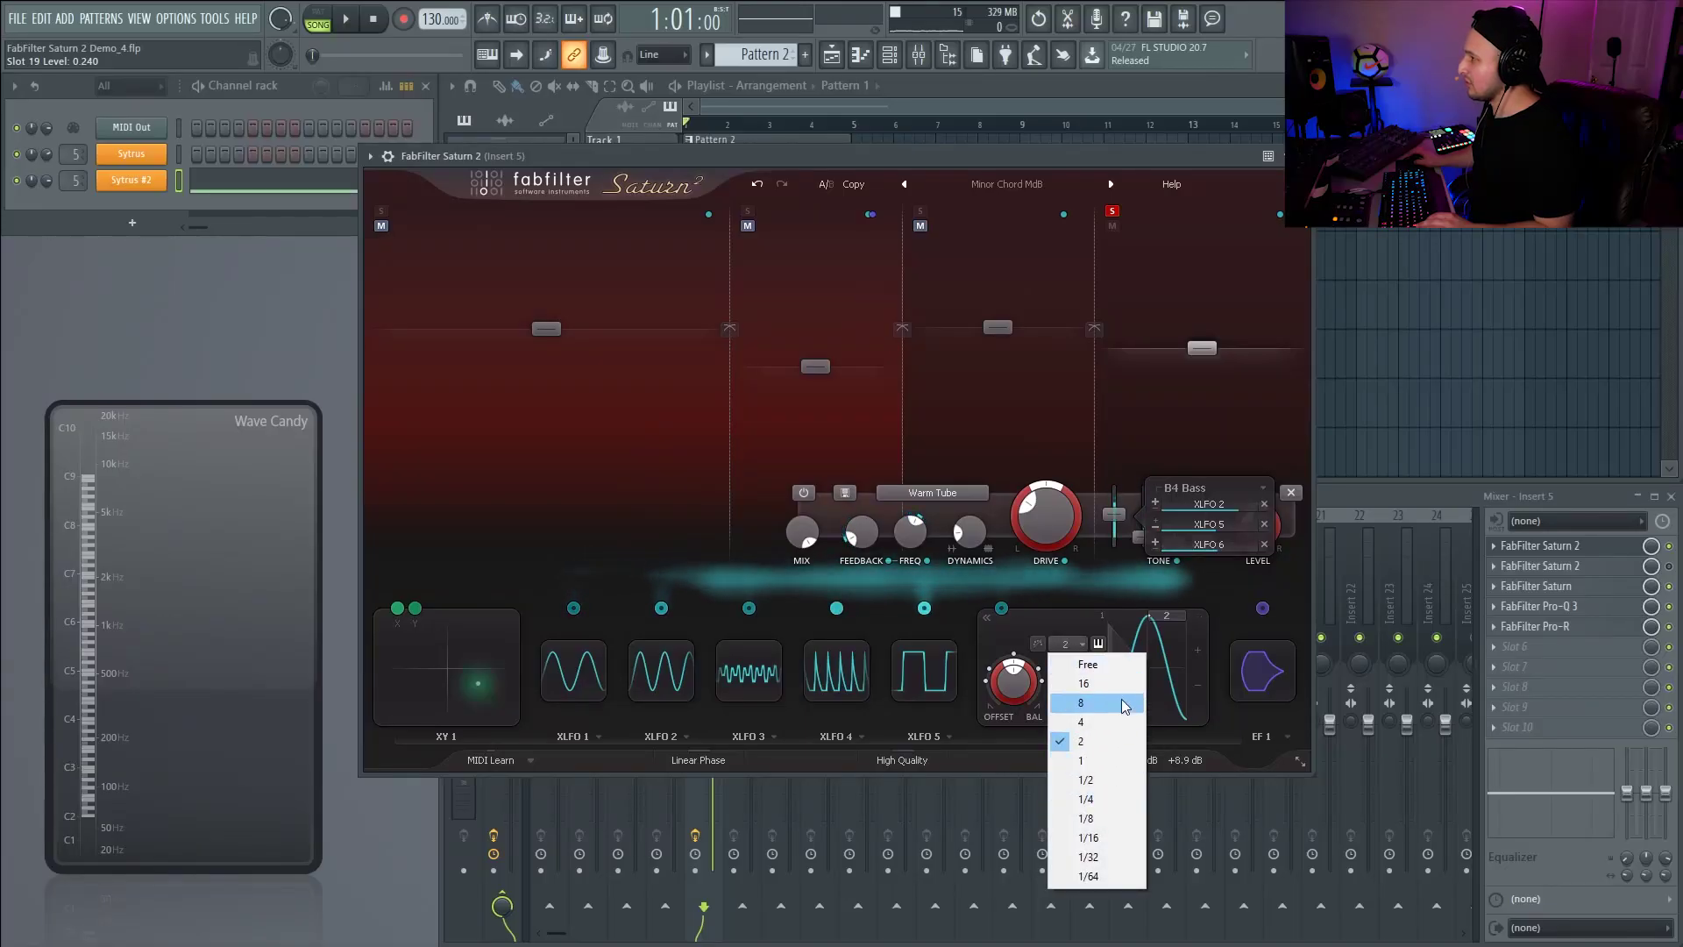
pyautogui.click(1111, 780)
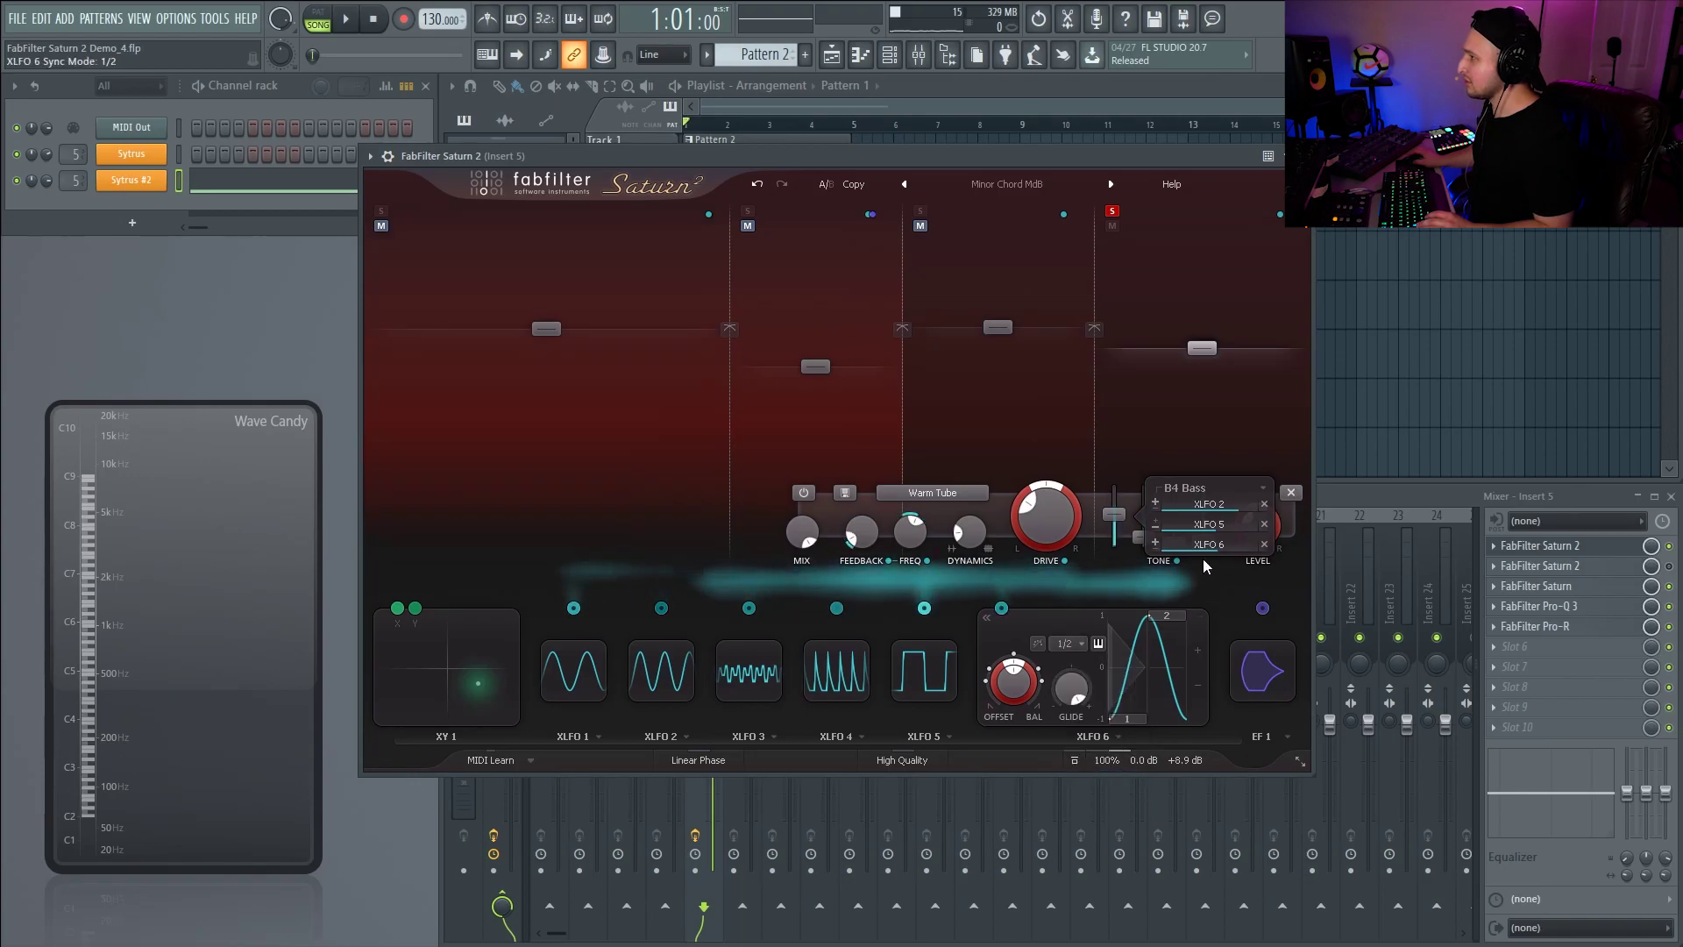
pyautogui.press('space')
pyautogui.moveTo(1210, 554); pyautogui.dragTo(1262, 547)
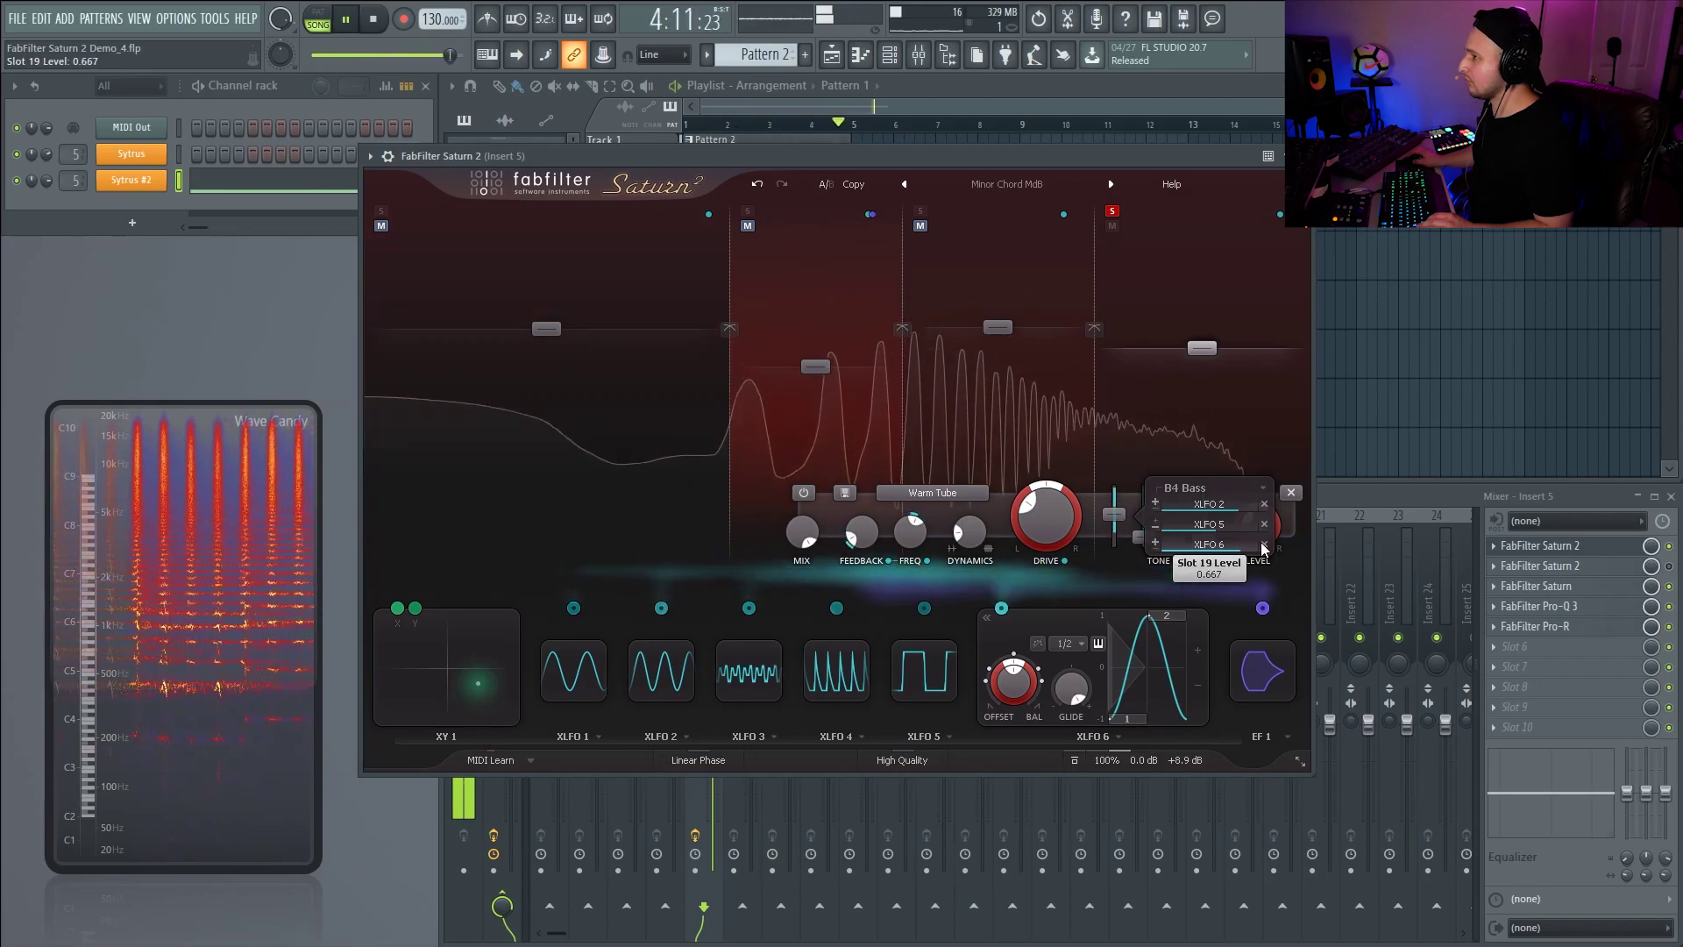
pyautogui.press('space')
# - Lower XLFO 6's modulation of band 4's bass to 0.086, restore its sync rate to 2 and play the passage
pyautogui.moveTo(1262, 549); pyautogui.dragTo(1152, 491)
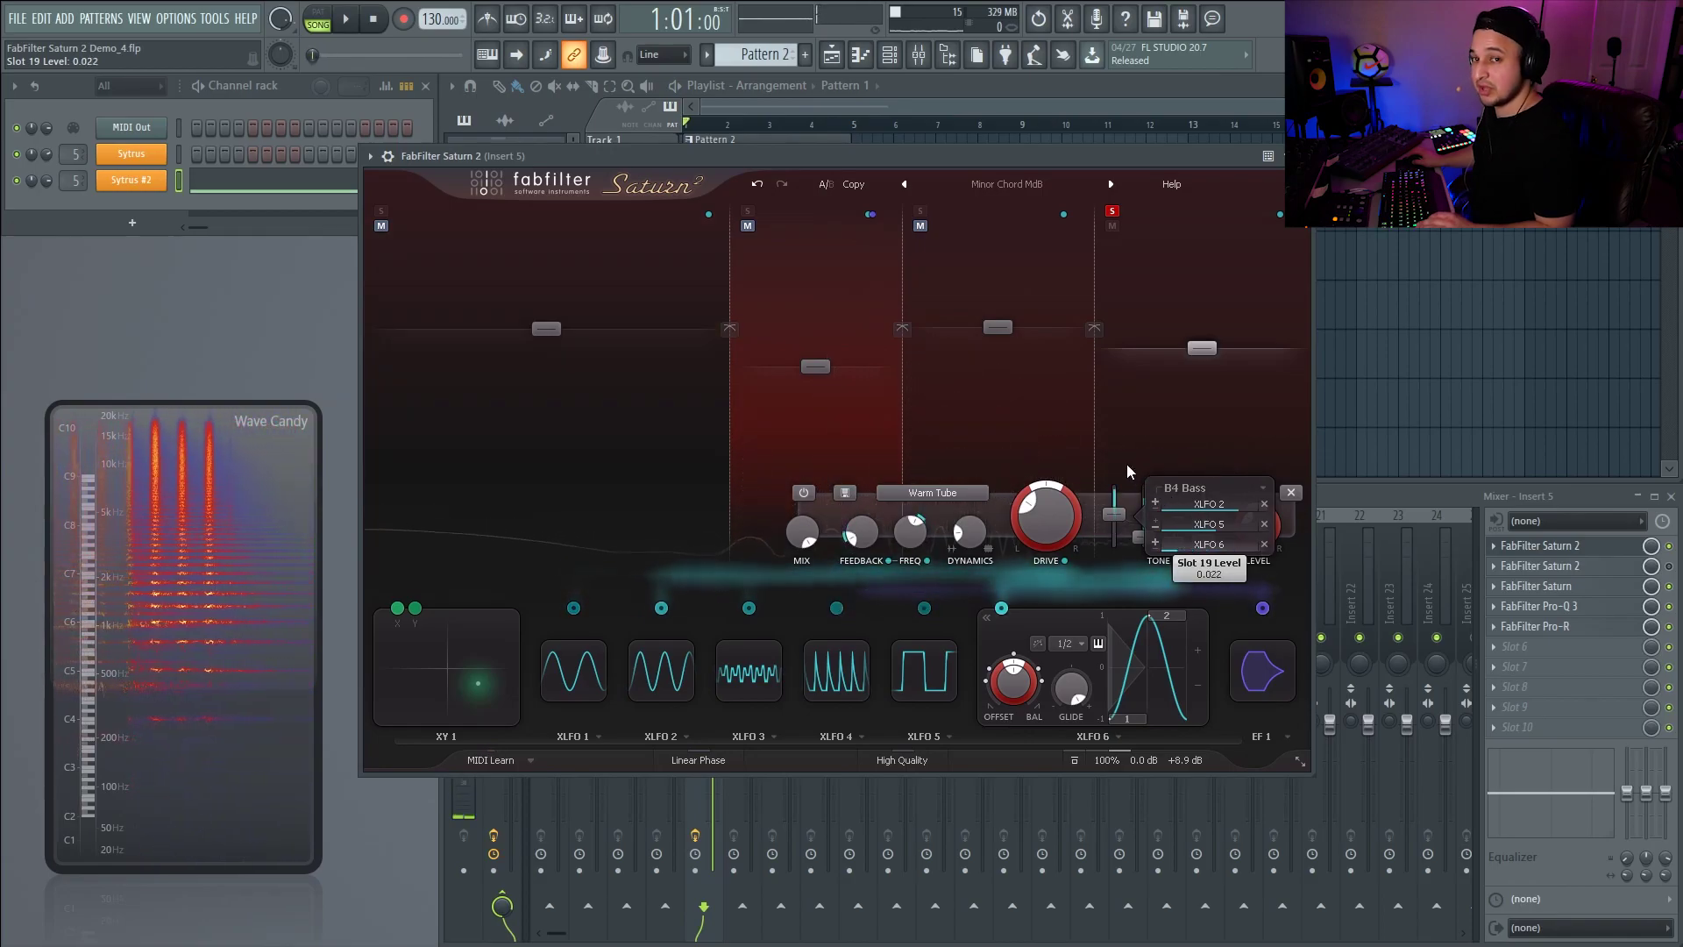
pyautogui.moveTo(1199, 554); pyautogui.dragTo(1235, 544)
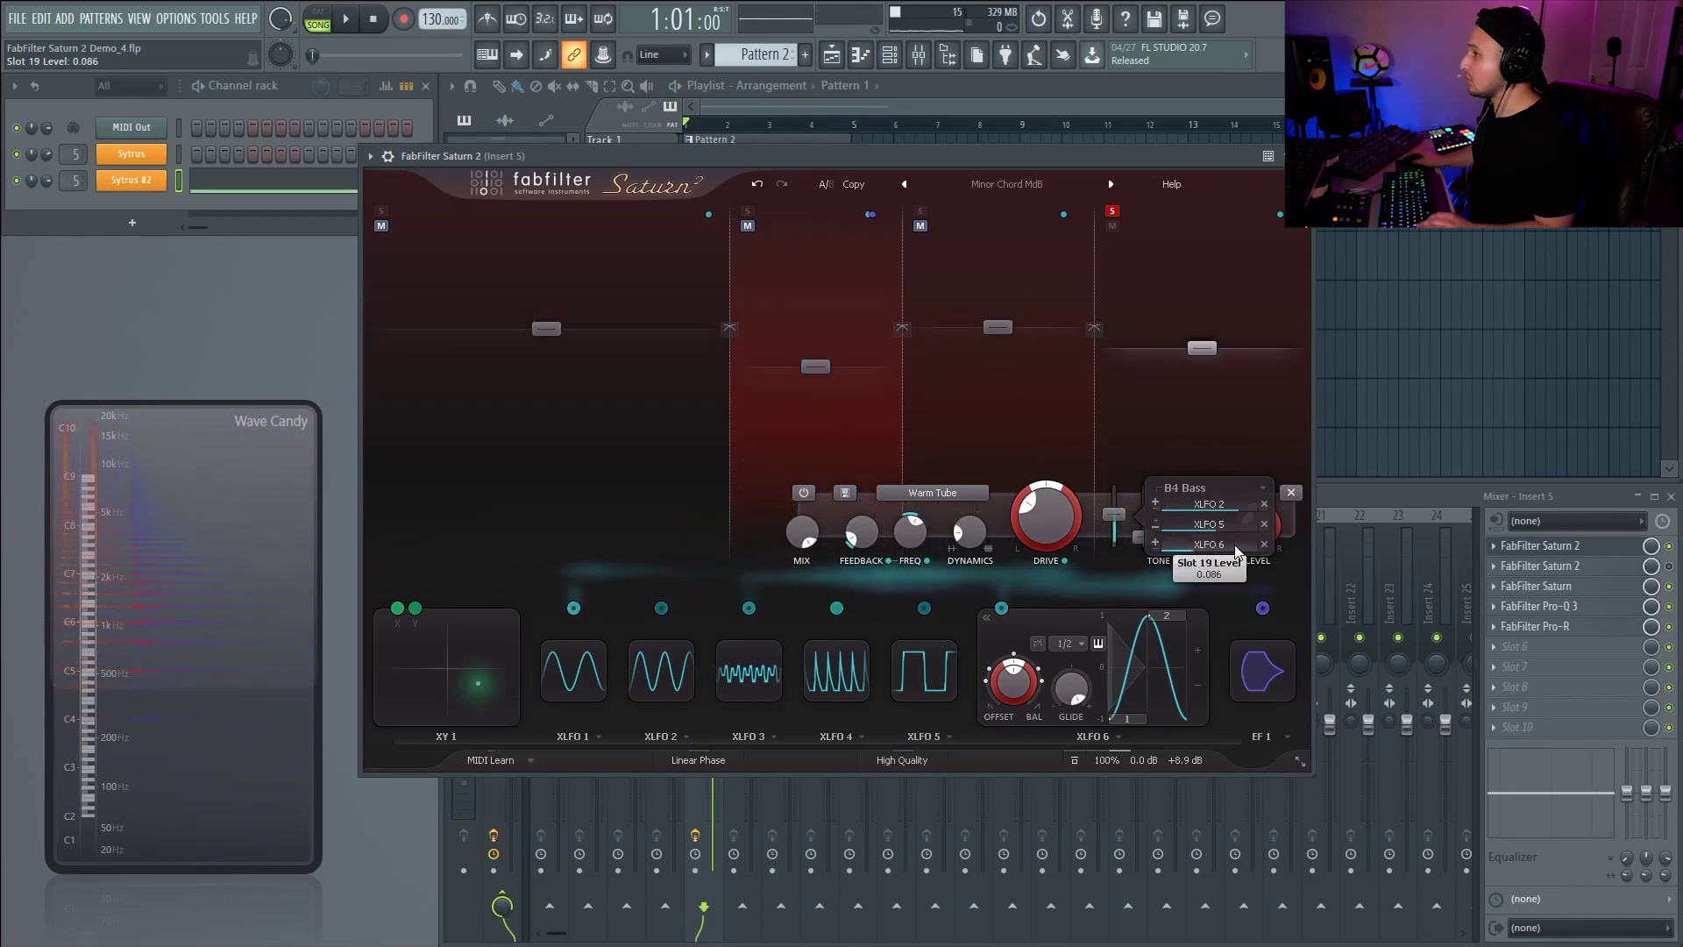
pyautogui.press('space')
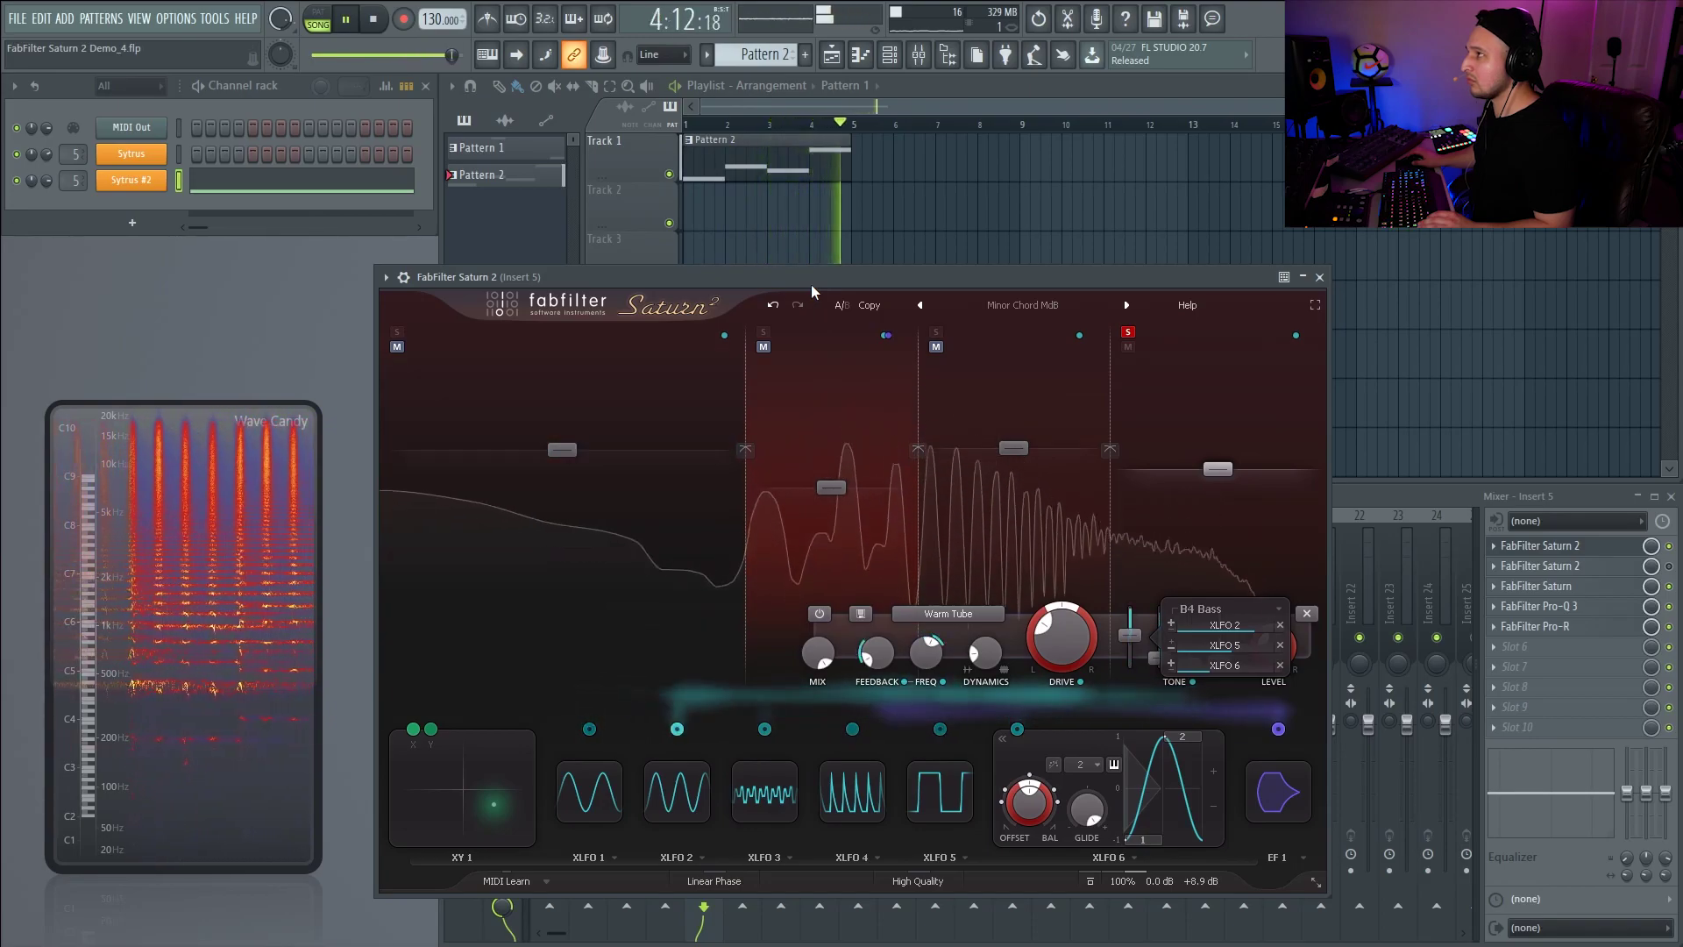
# - Unsolo band 4 and play the passage with all four bands of the first instance
pyautogui.press('space')
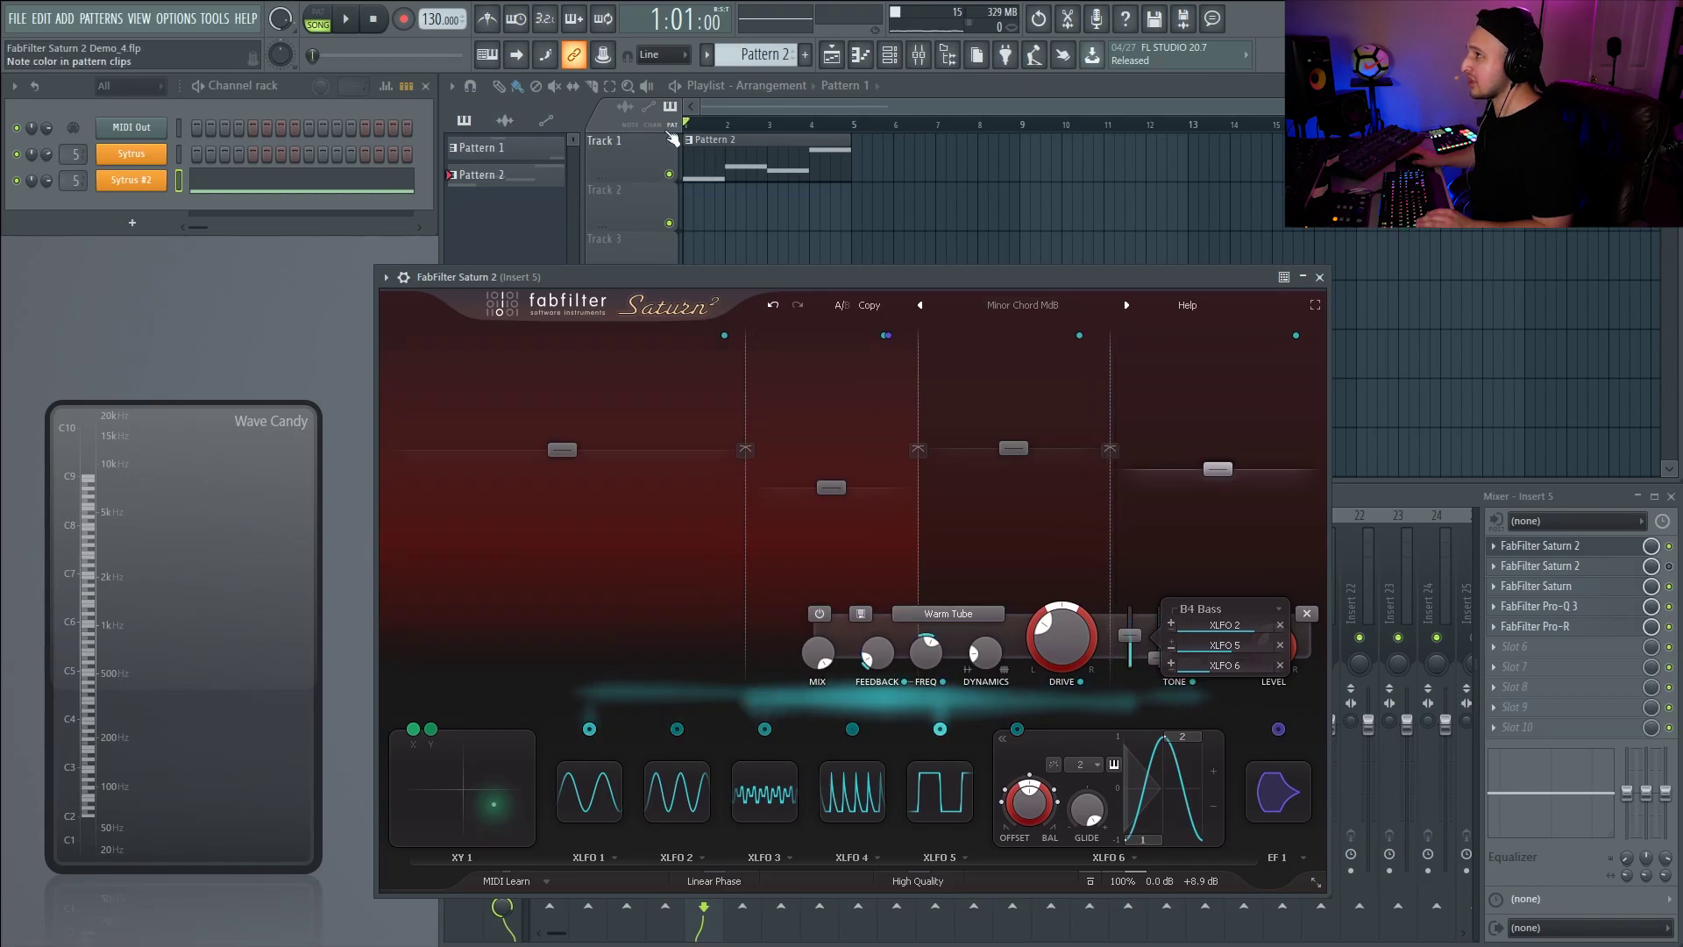
pyautogui.press('space')
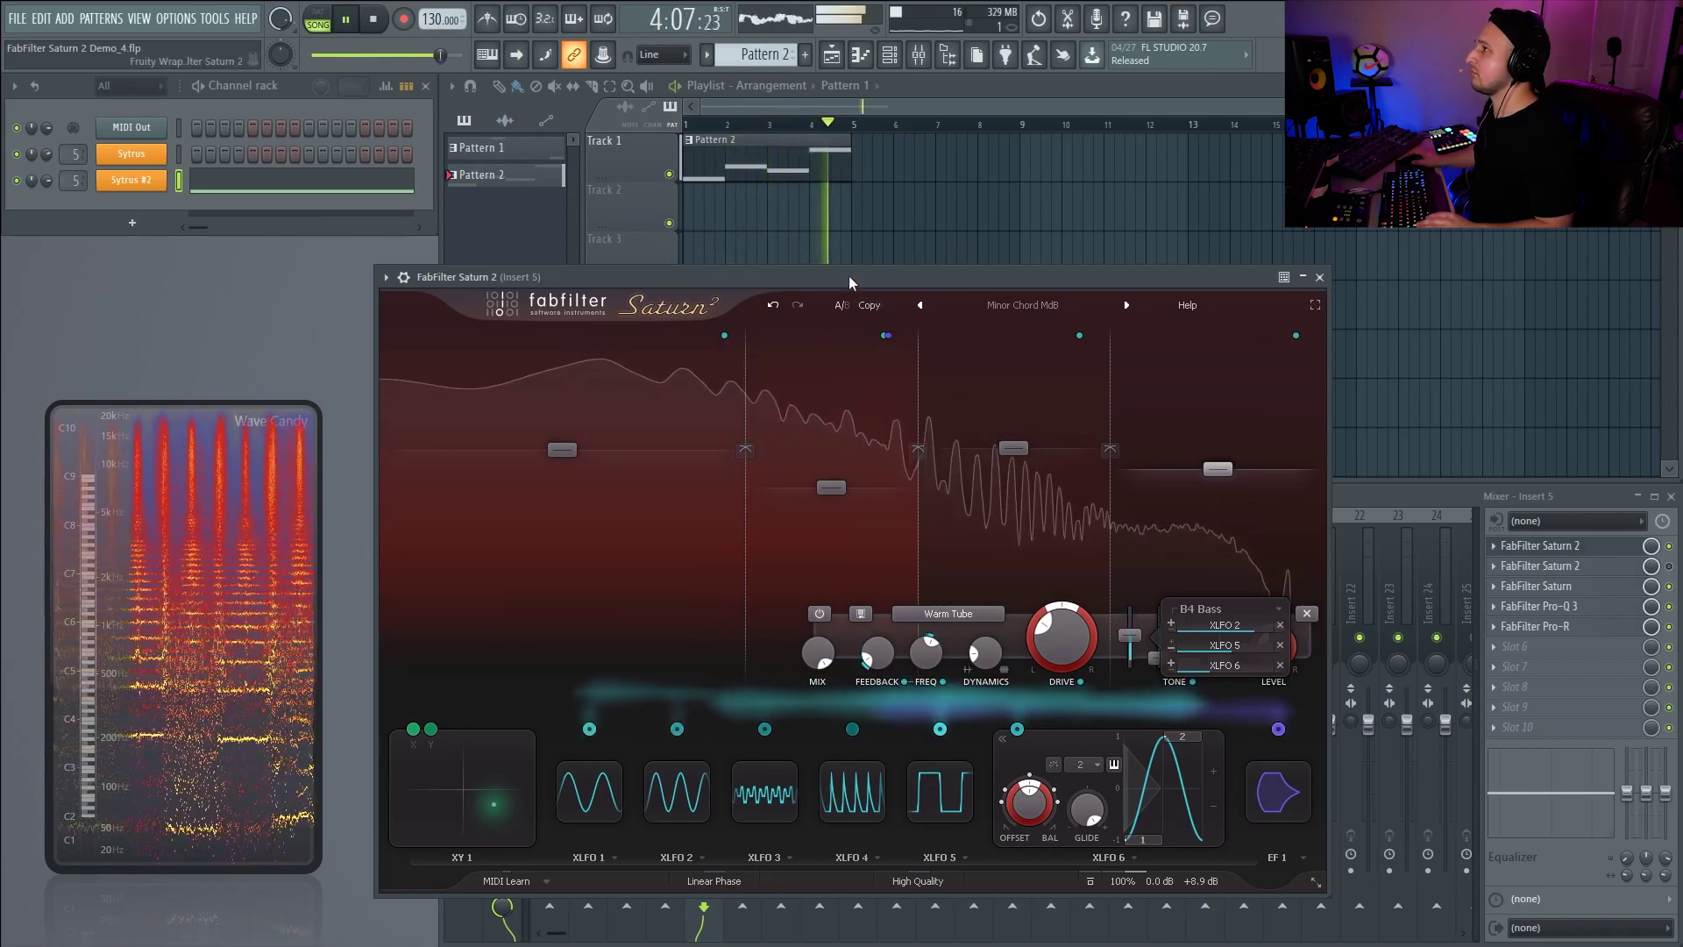
pyautogui.press('space')
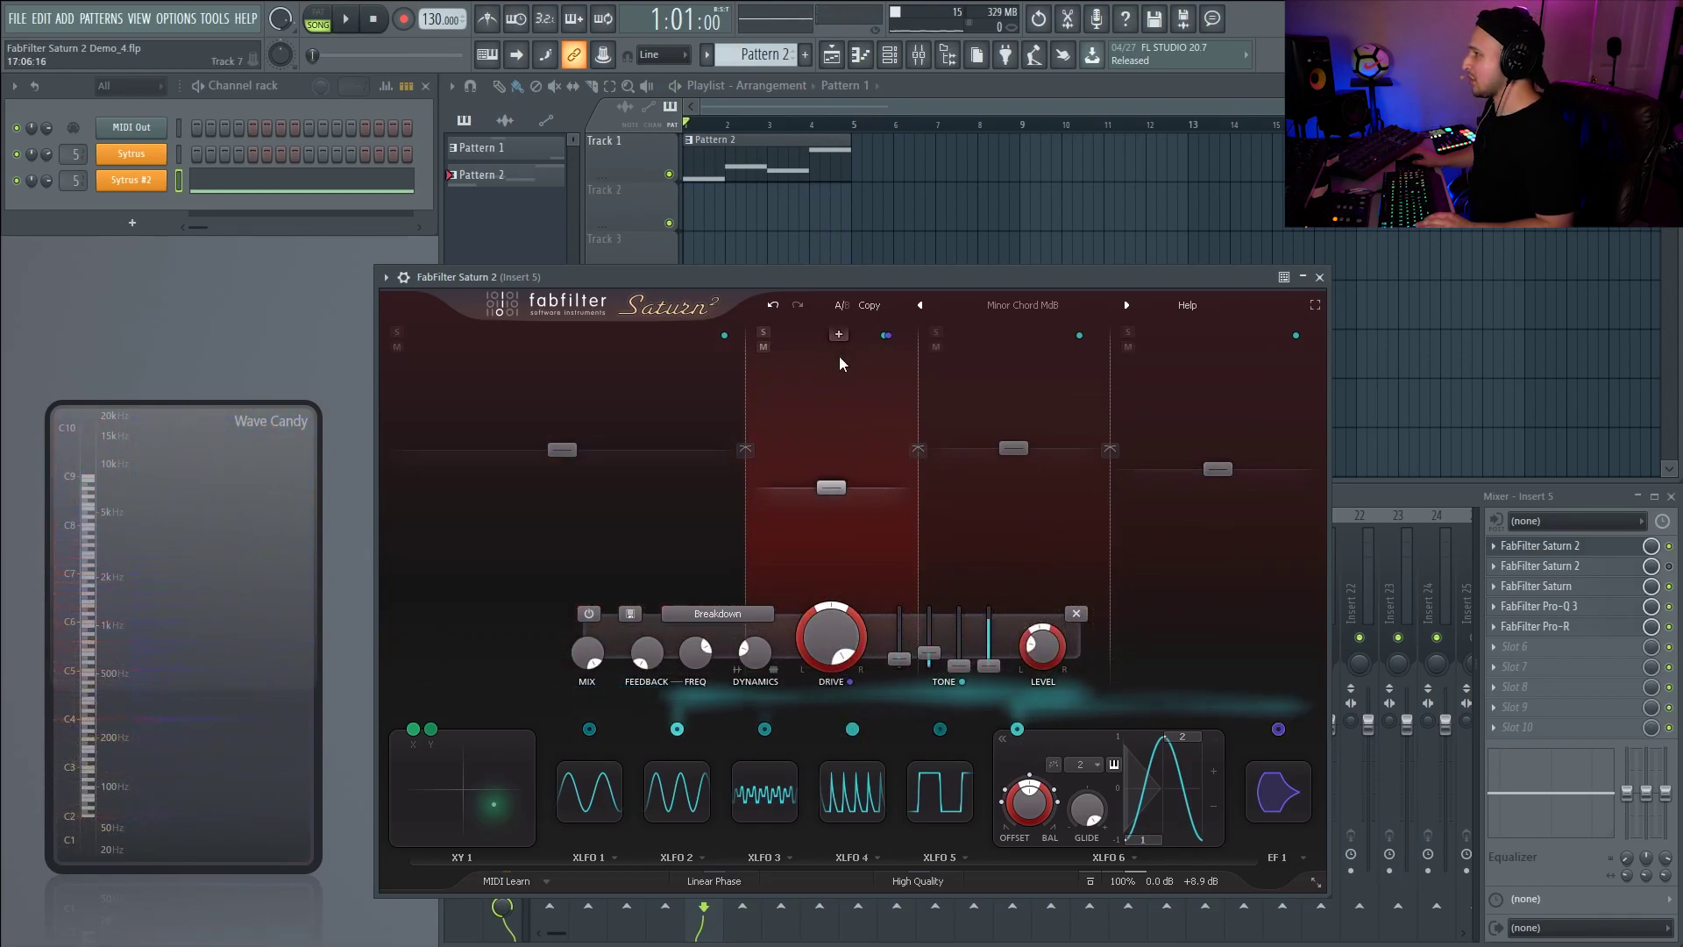
# - Open the second Saturn 2 instance, solo band 2 and raise its drive to 100% during playback
pyautogui.click(1540, 565)
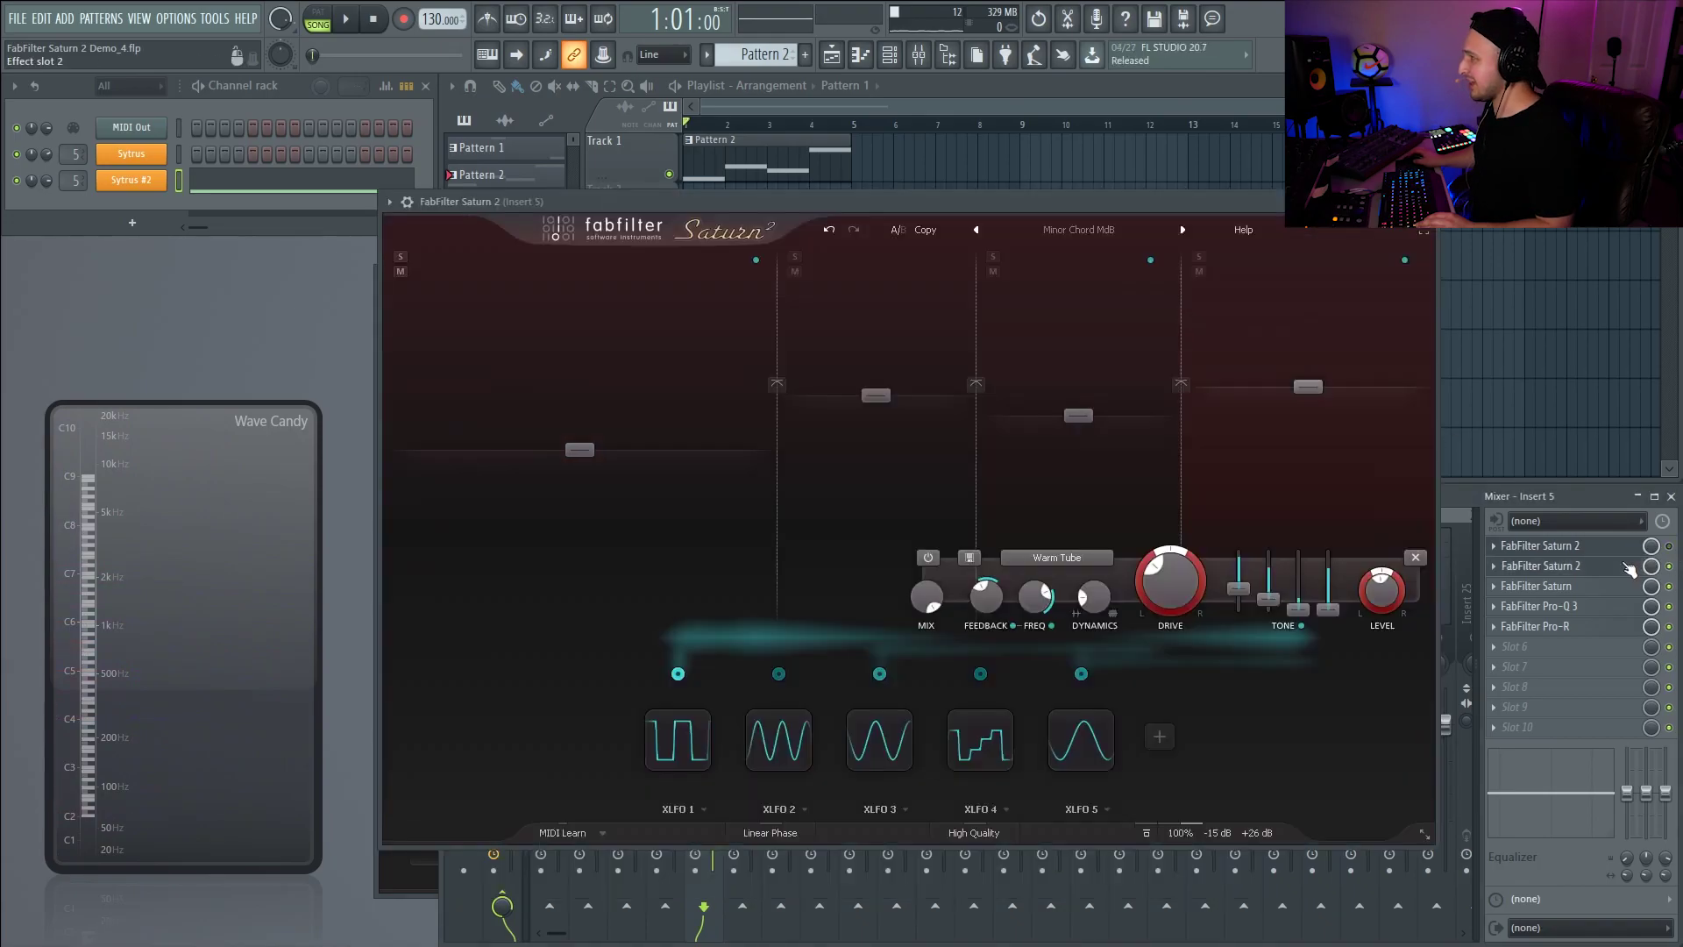
pyautogui.click(795, 256)
pyautogui.press('space')
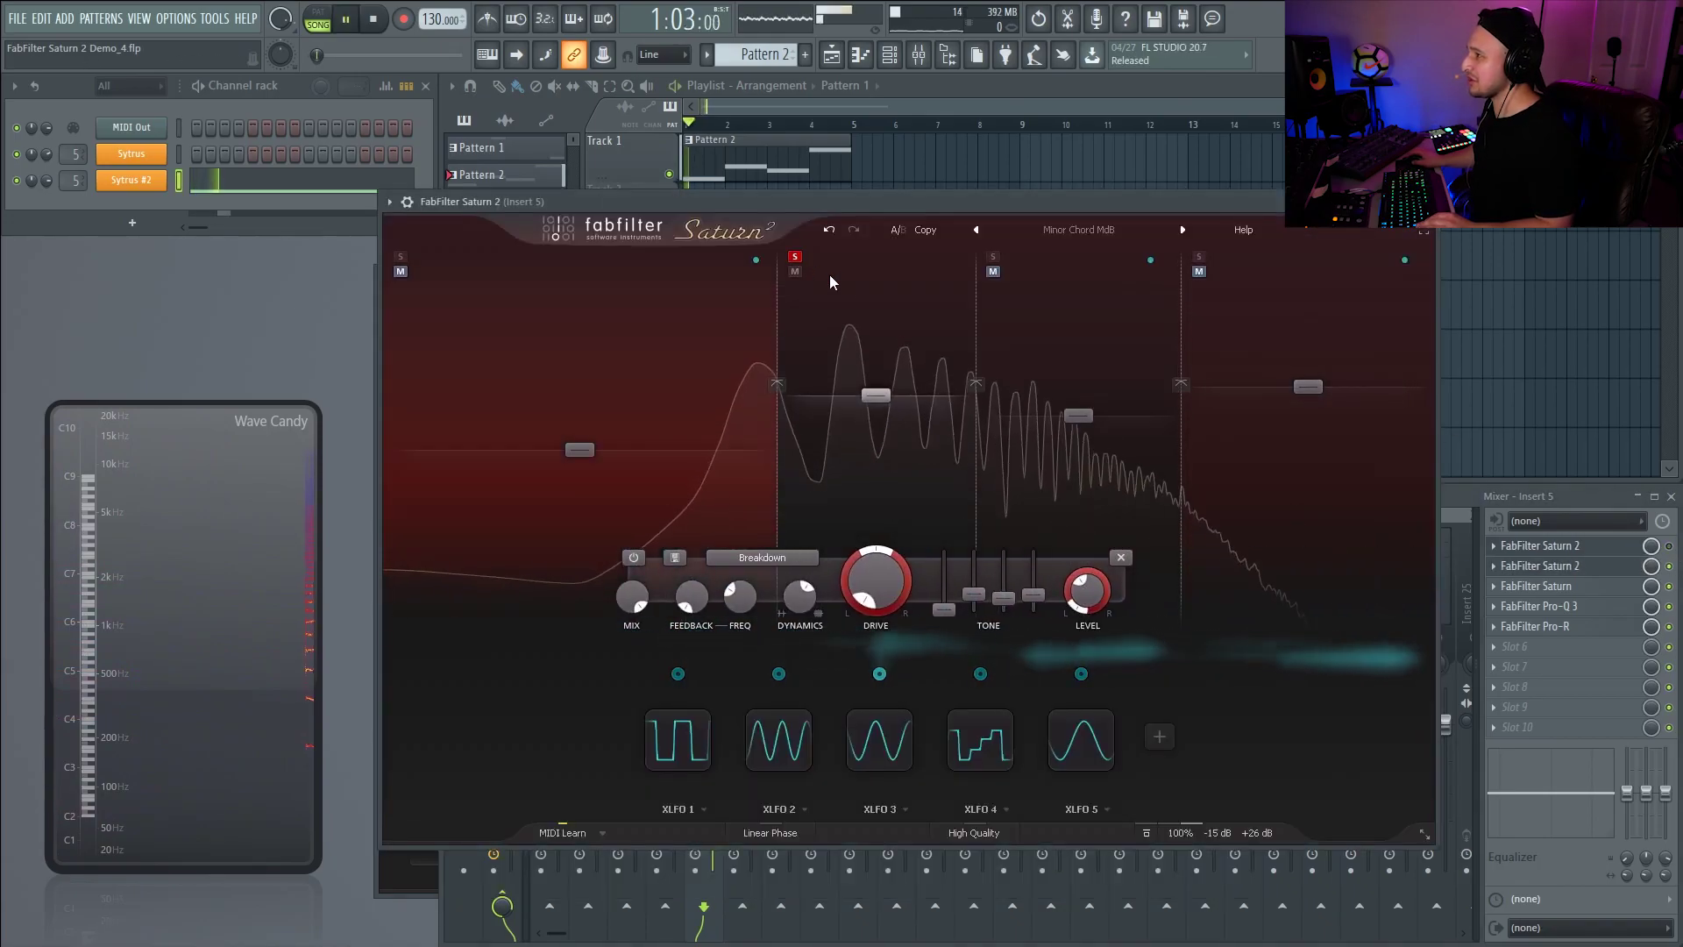
pyautogui.moveTo(876, 580); pyautogui.dragTo(865, 295)
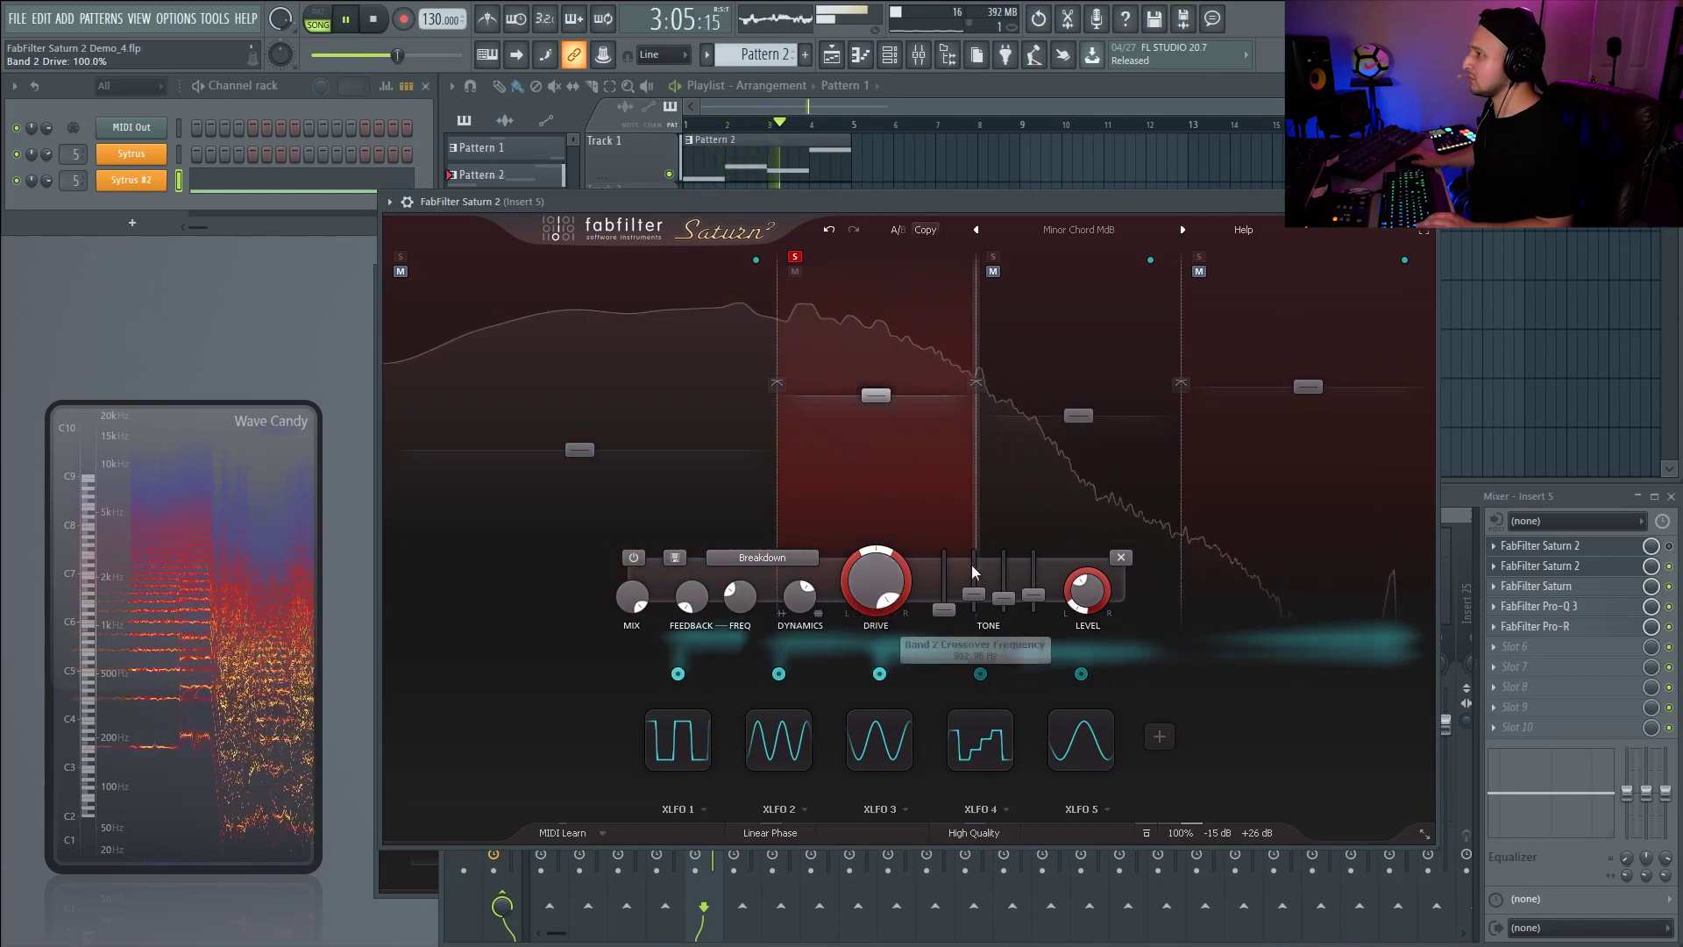
pyautogui.press('space')
# - Raise band 2's bass slightly, set its dynamics to about -0.28 and feedback to 0.160%, and play short passages
pyautogui.press('space')
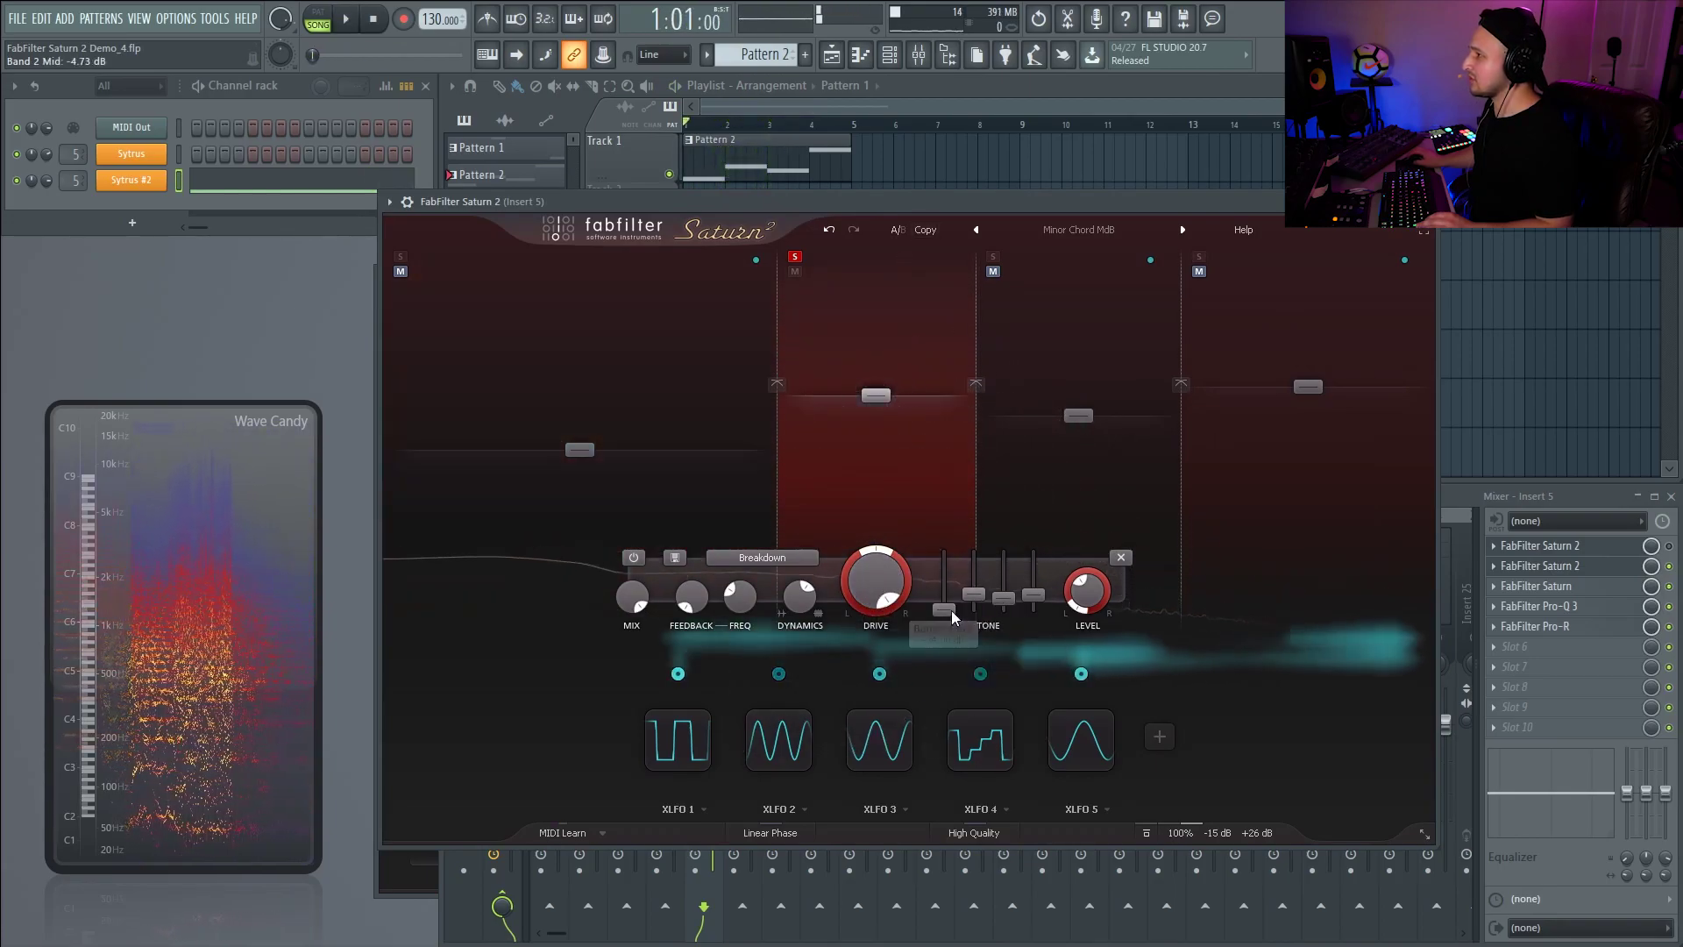
pyautogui.moveTo(944, 609); pyautogui.dragTo(951, 605)
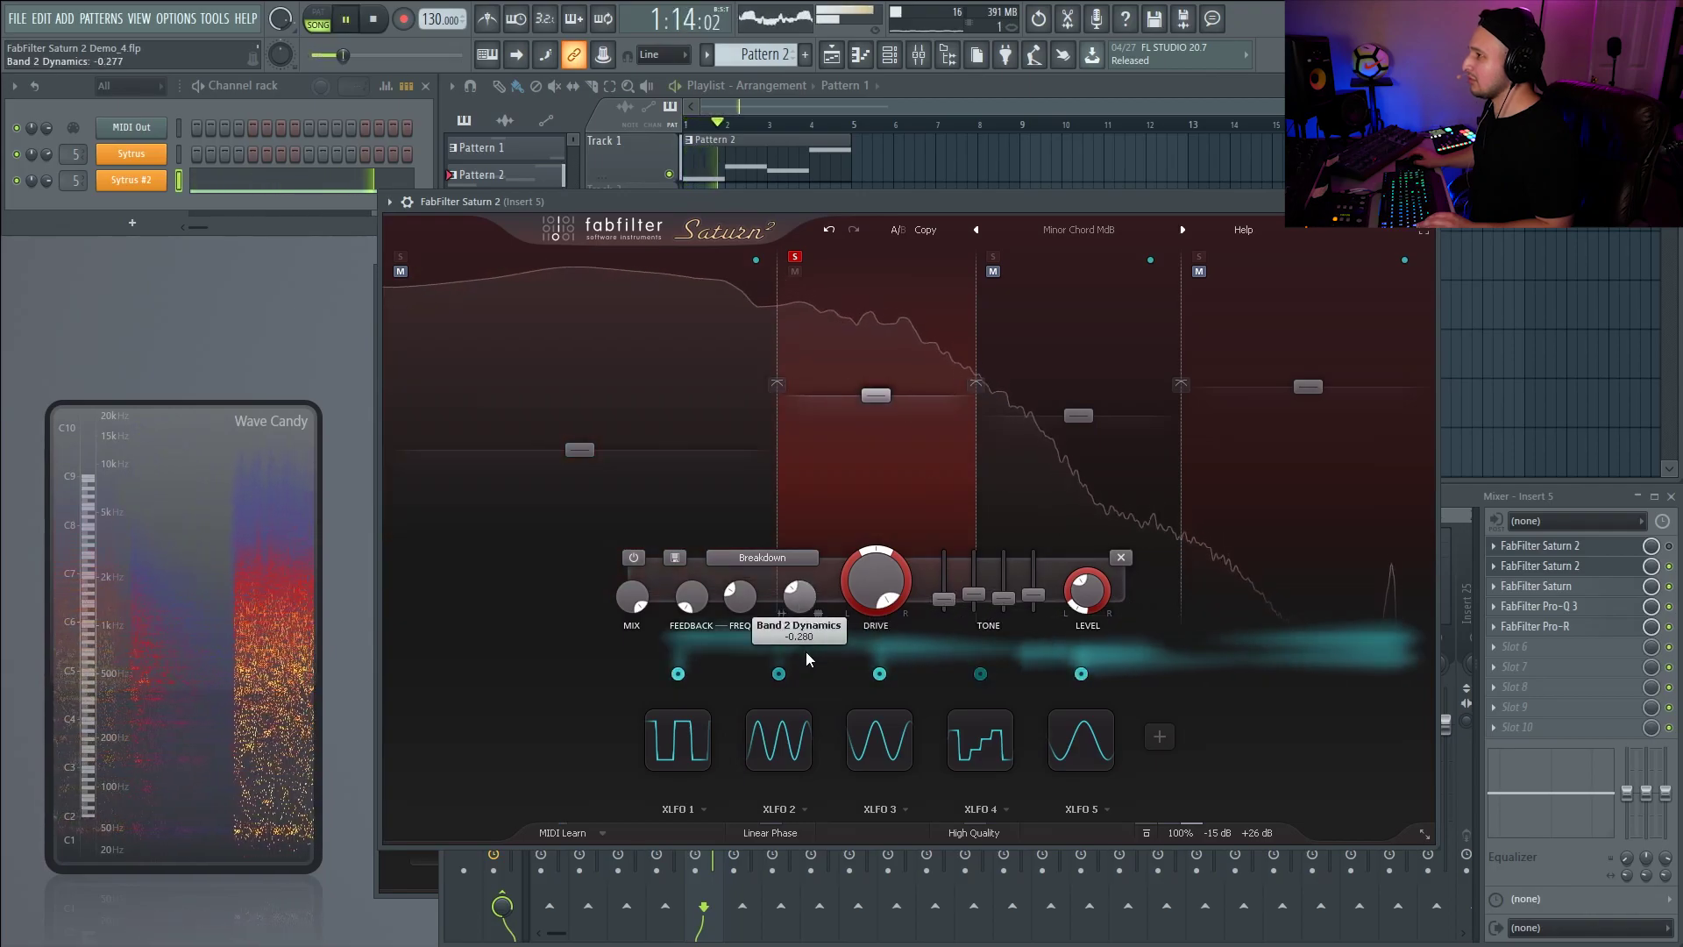
pyautogui.moveTo(692, 596); pyautogui.dragTo(676, 668)
pyautogui.press('space')
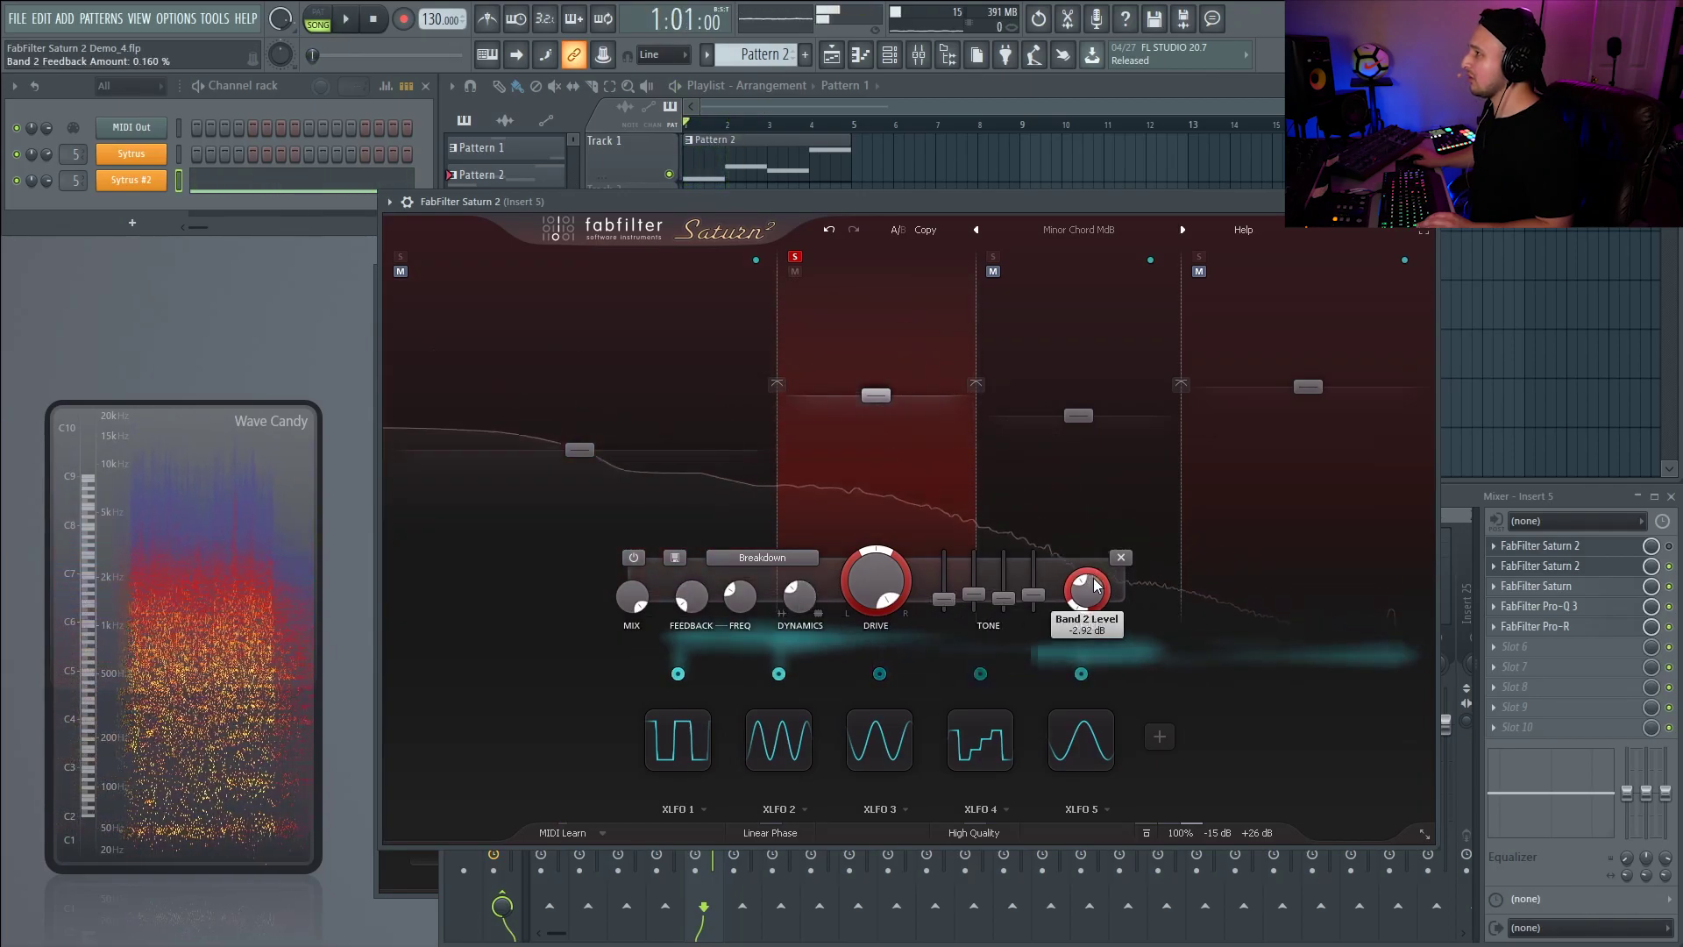
pyautogui.press('space')
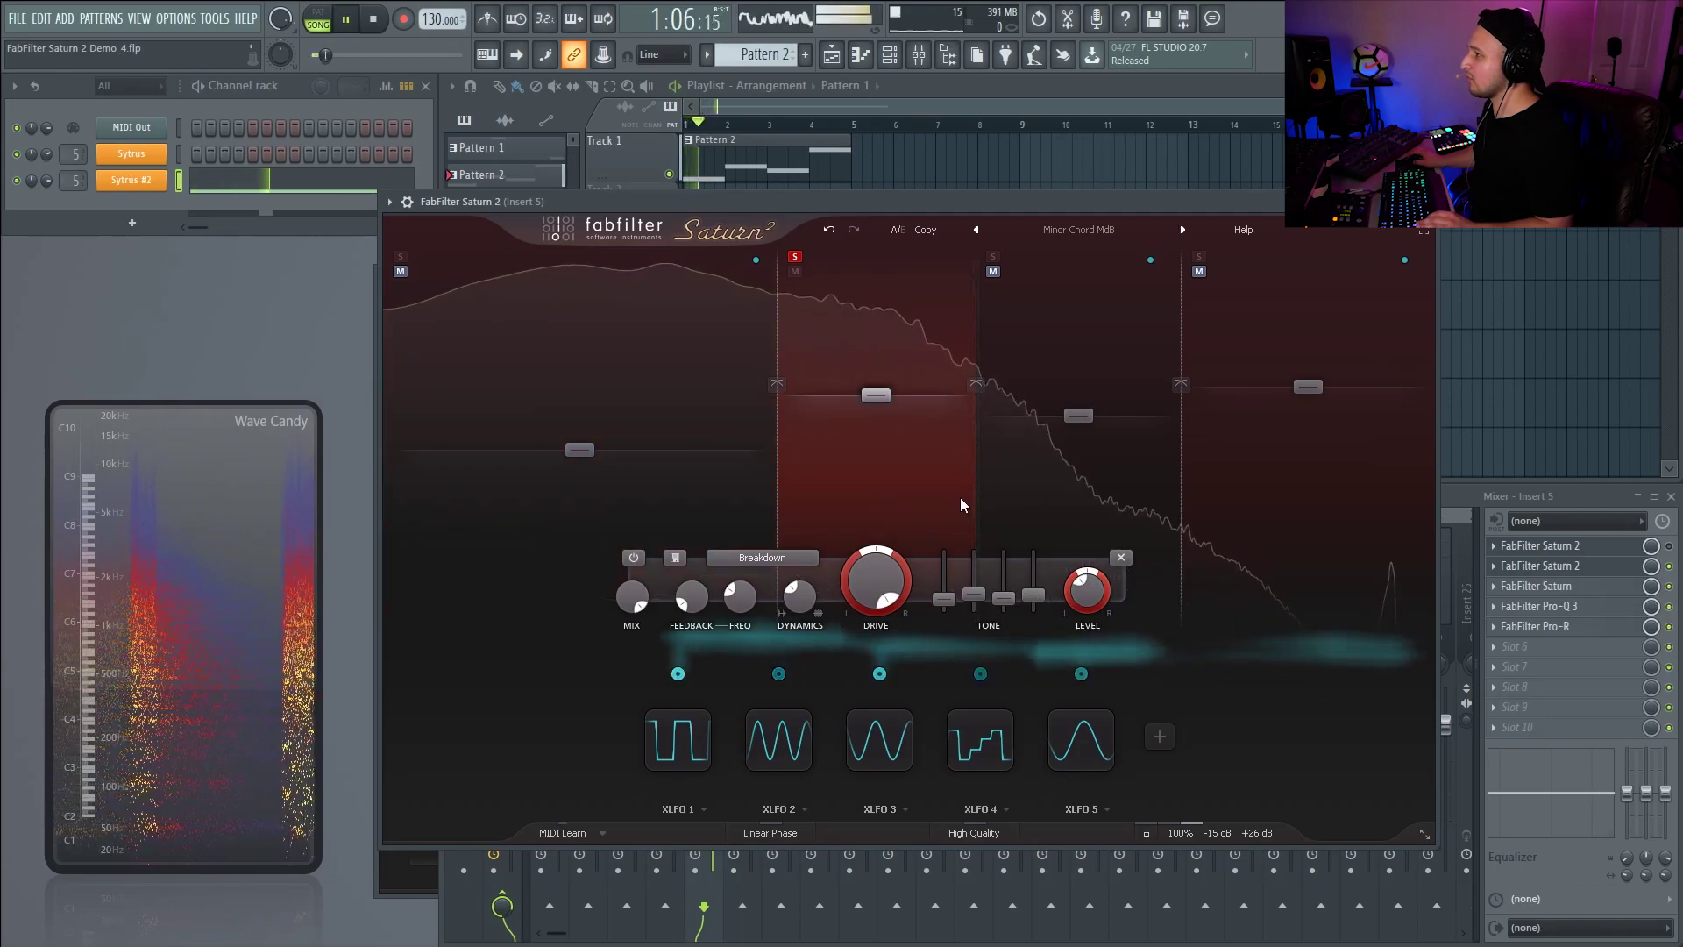
pyautogui.press('space')
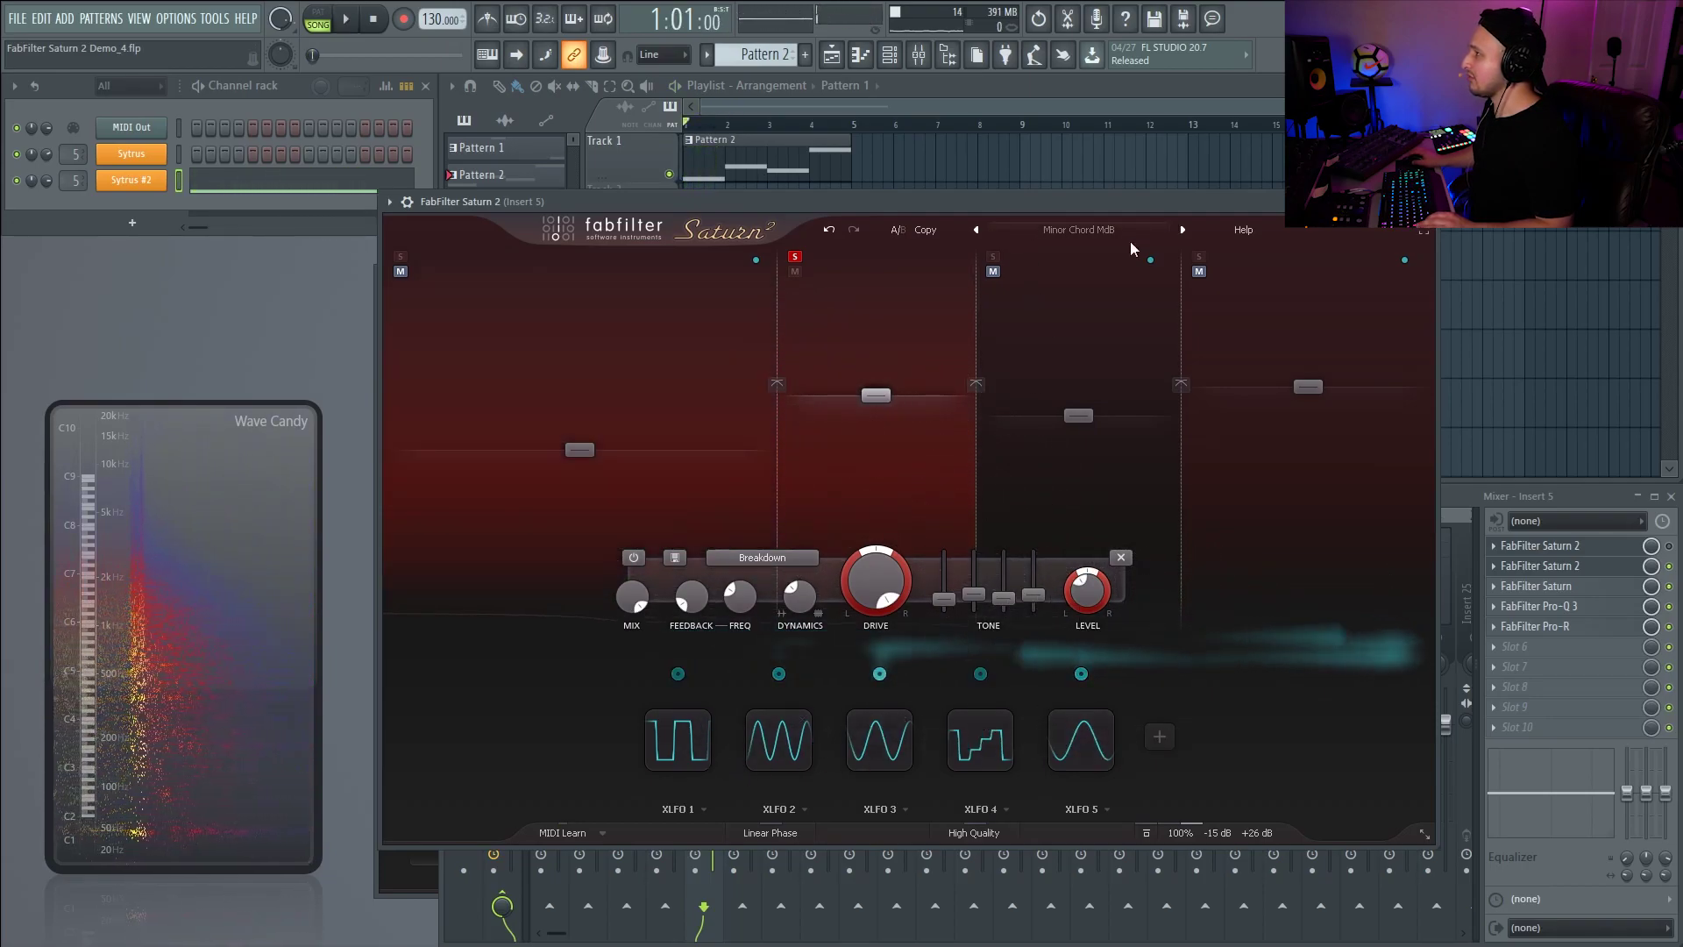
# - Play the first instance with the second bypassed, and examine band 2's tone modulation
pyautogui.click(1603, 547)
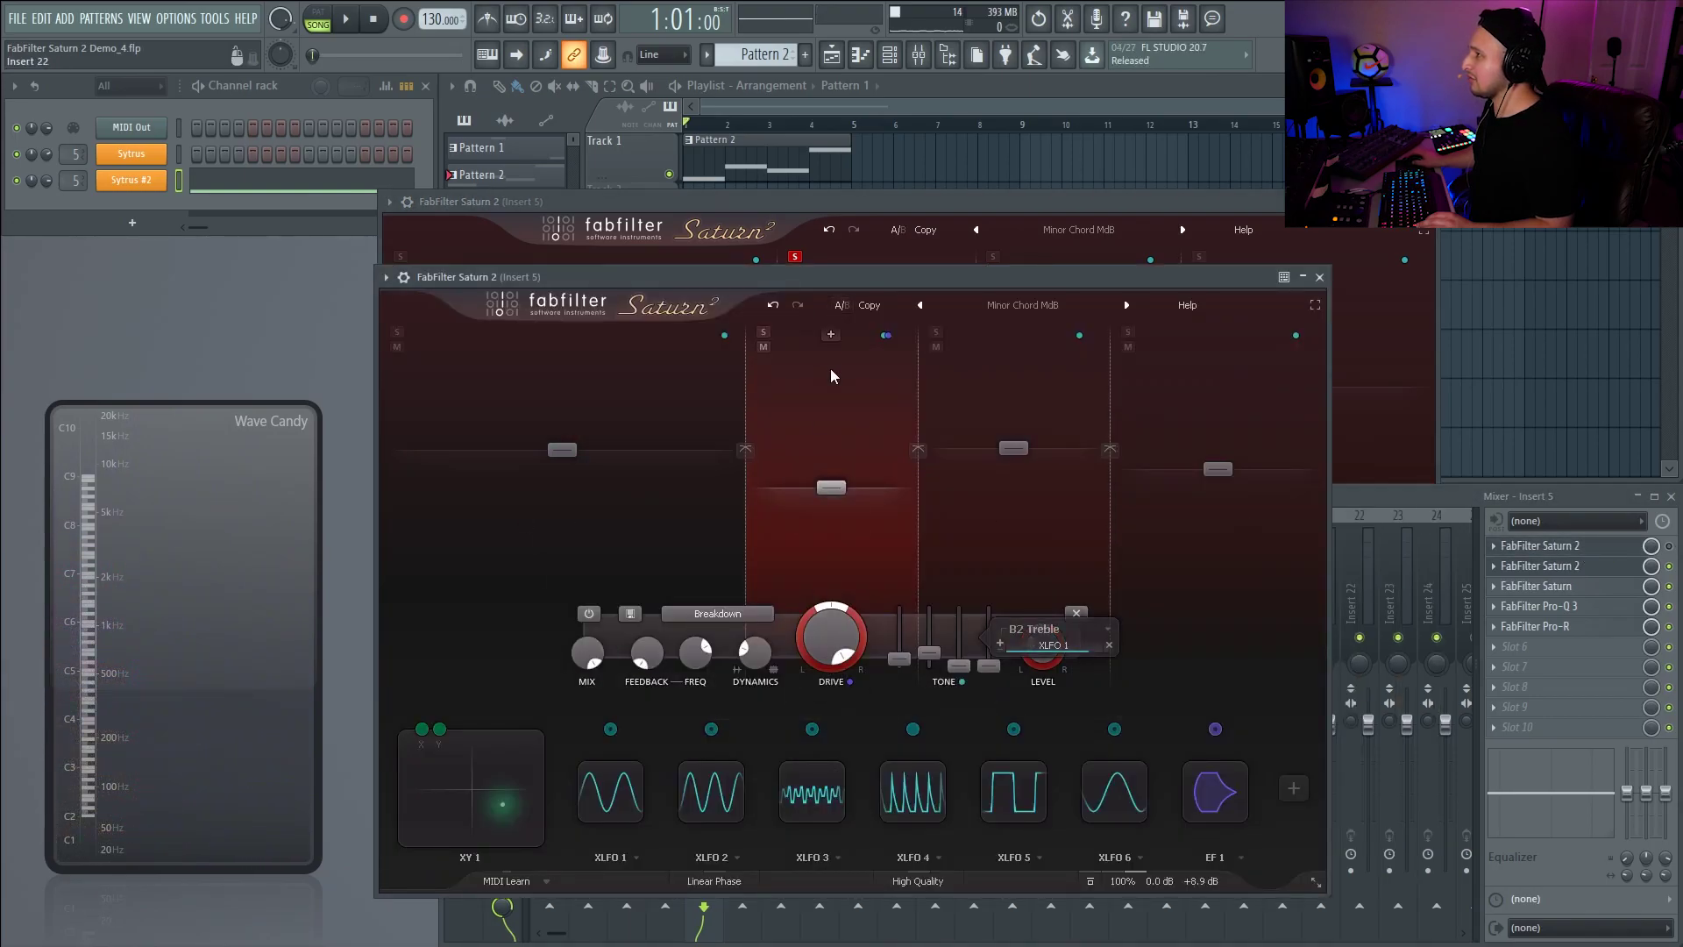
pyautogui.click(1669, 567)
pyautogui.press('space')
pyautogui.click(870, 284)
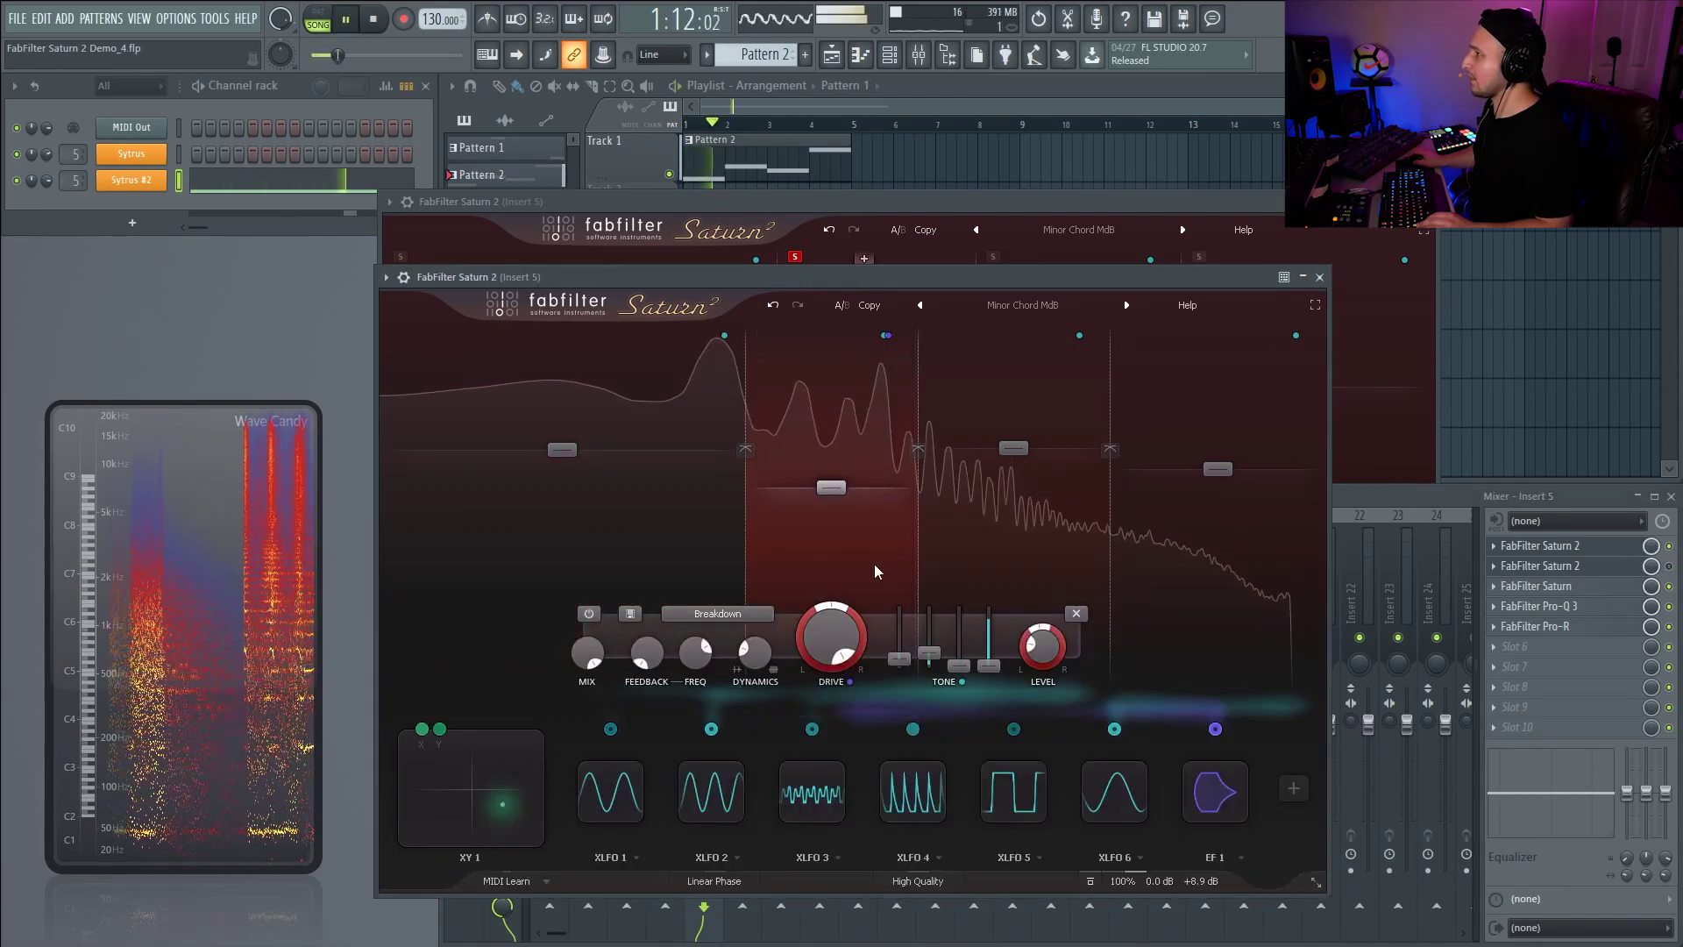
pyautogui.moveTo(992, 676)
pyautogui.press('space')
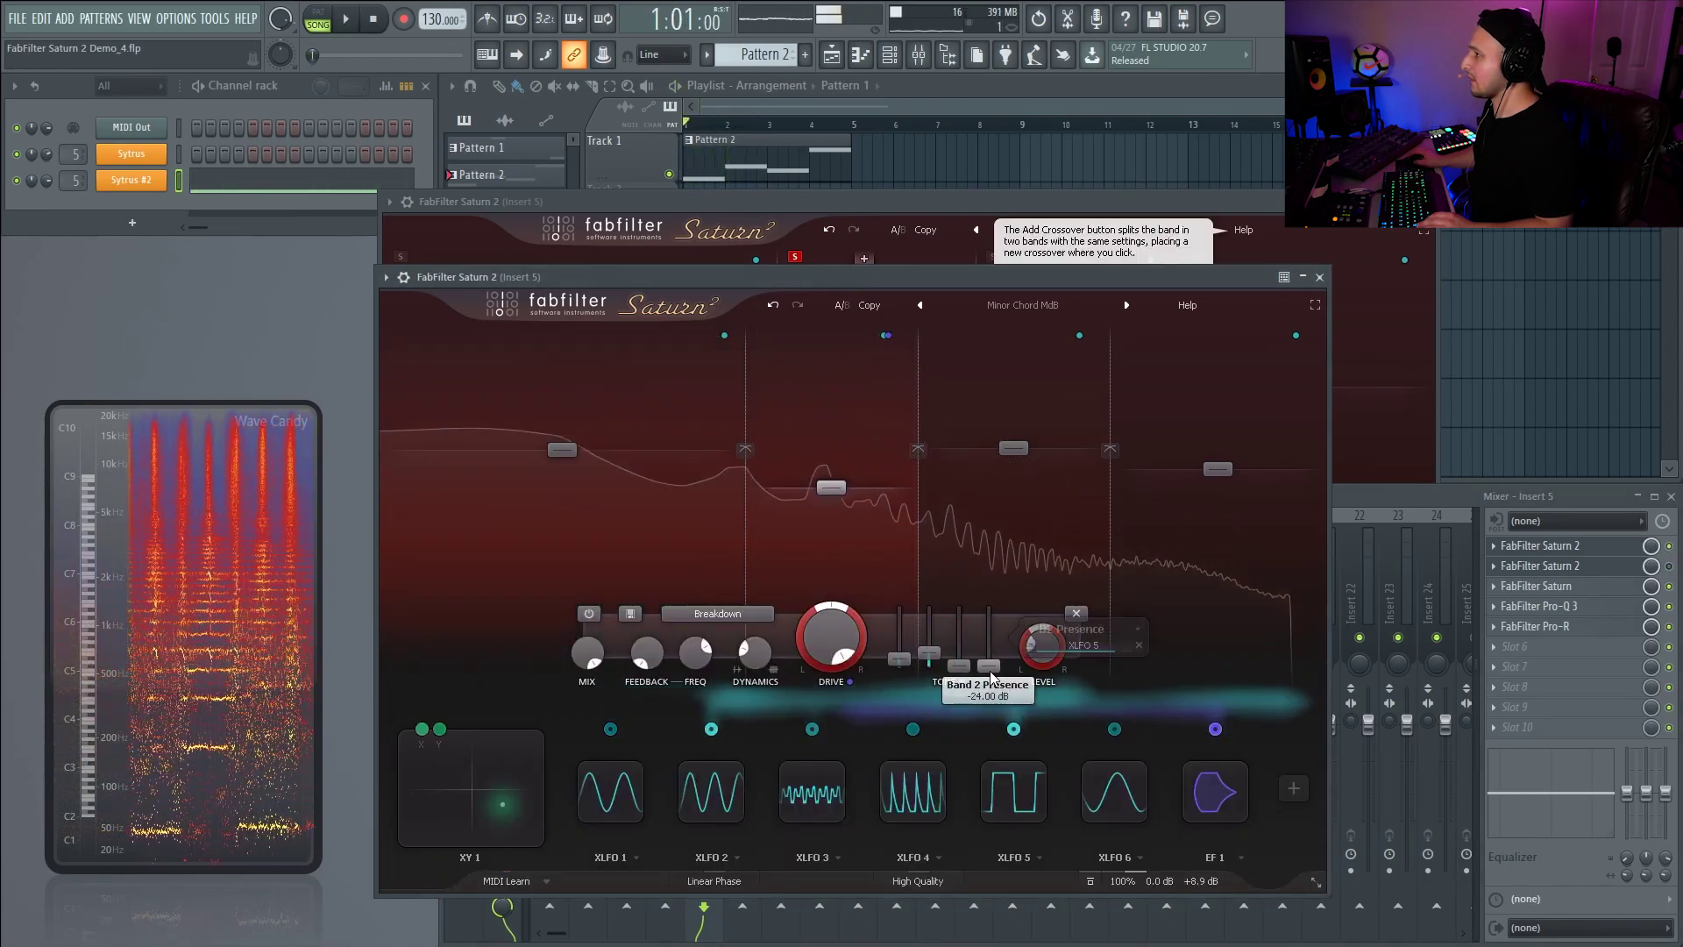
pyautogui.moveTo(1041, 795)
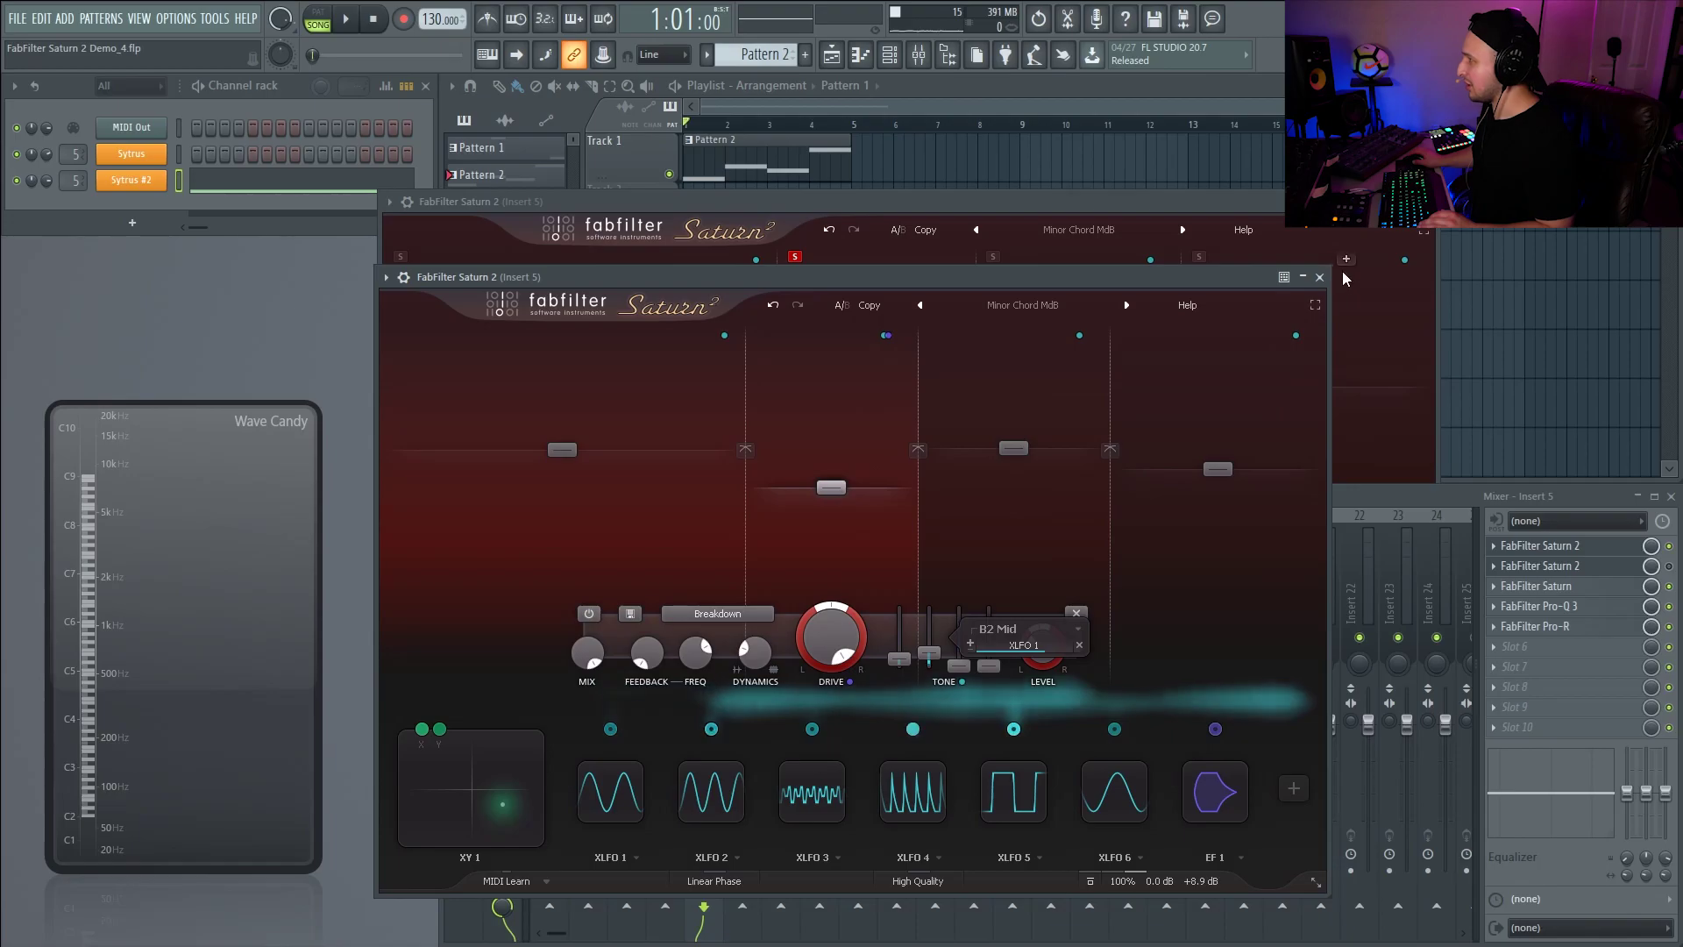
# - Close the first instance, return to the second and assign XLFO 1 to band 2's presence
pyautogui.click(1319, 277)
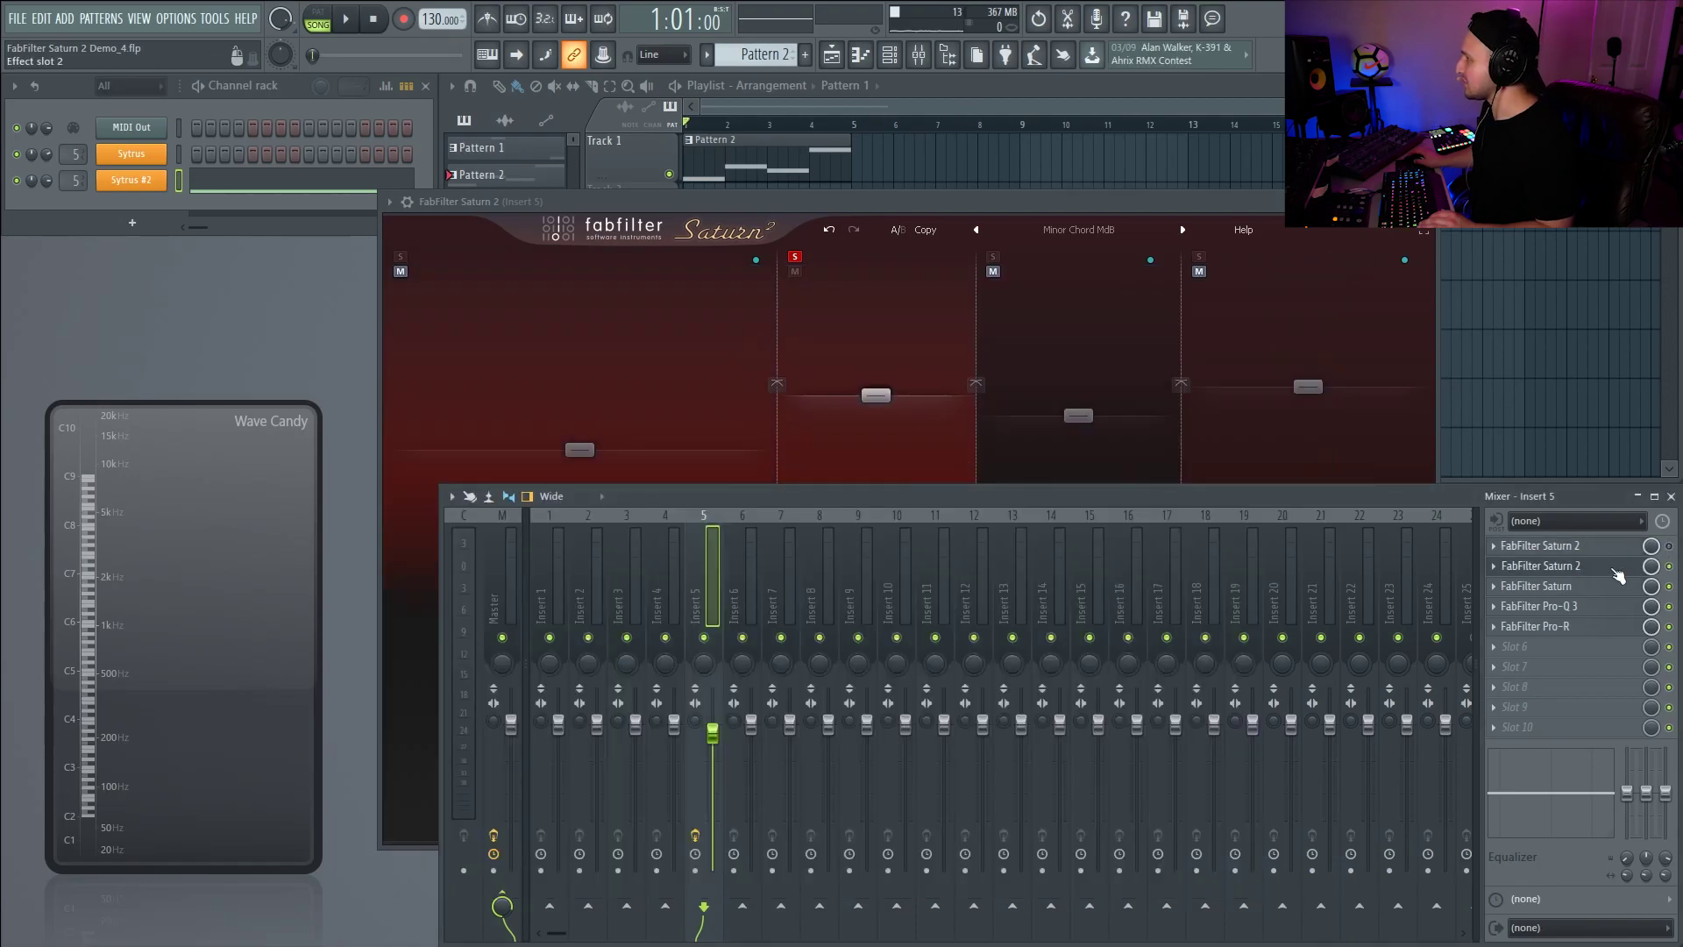
pyautogui.press('Escape')
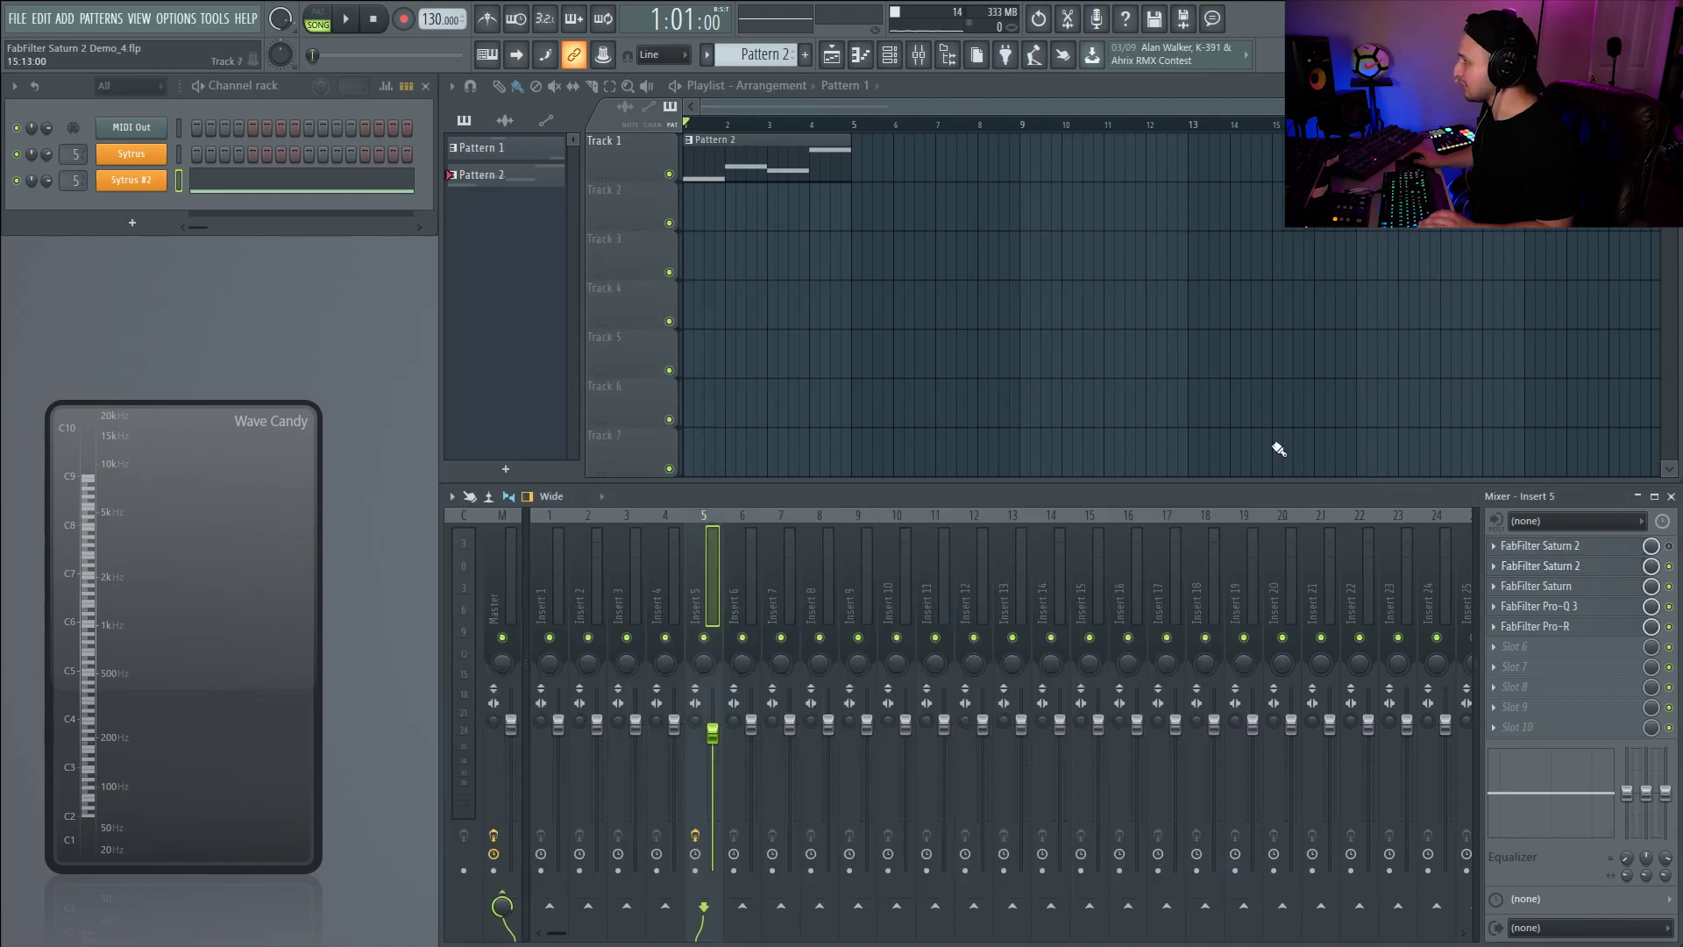
pyautogui.click(1569, 571)
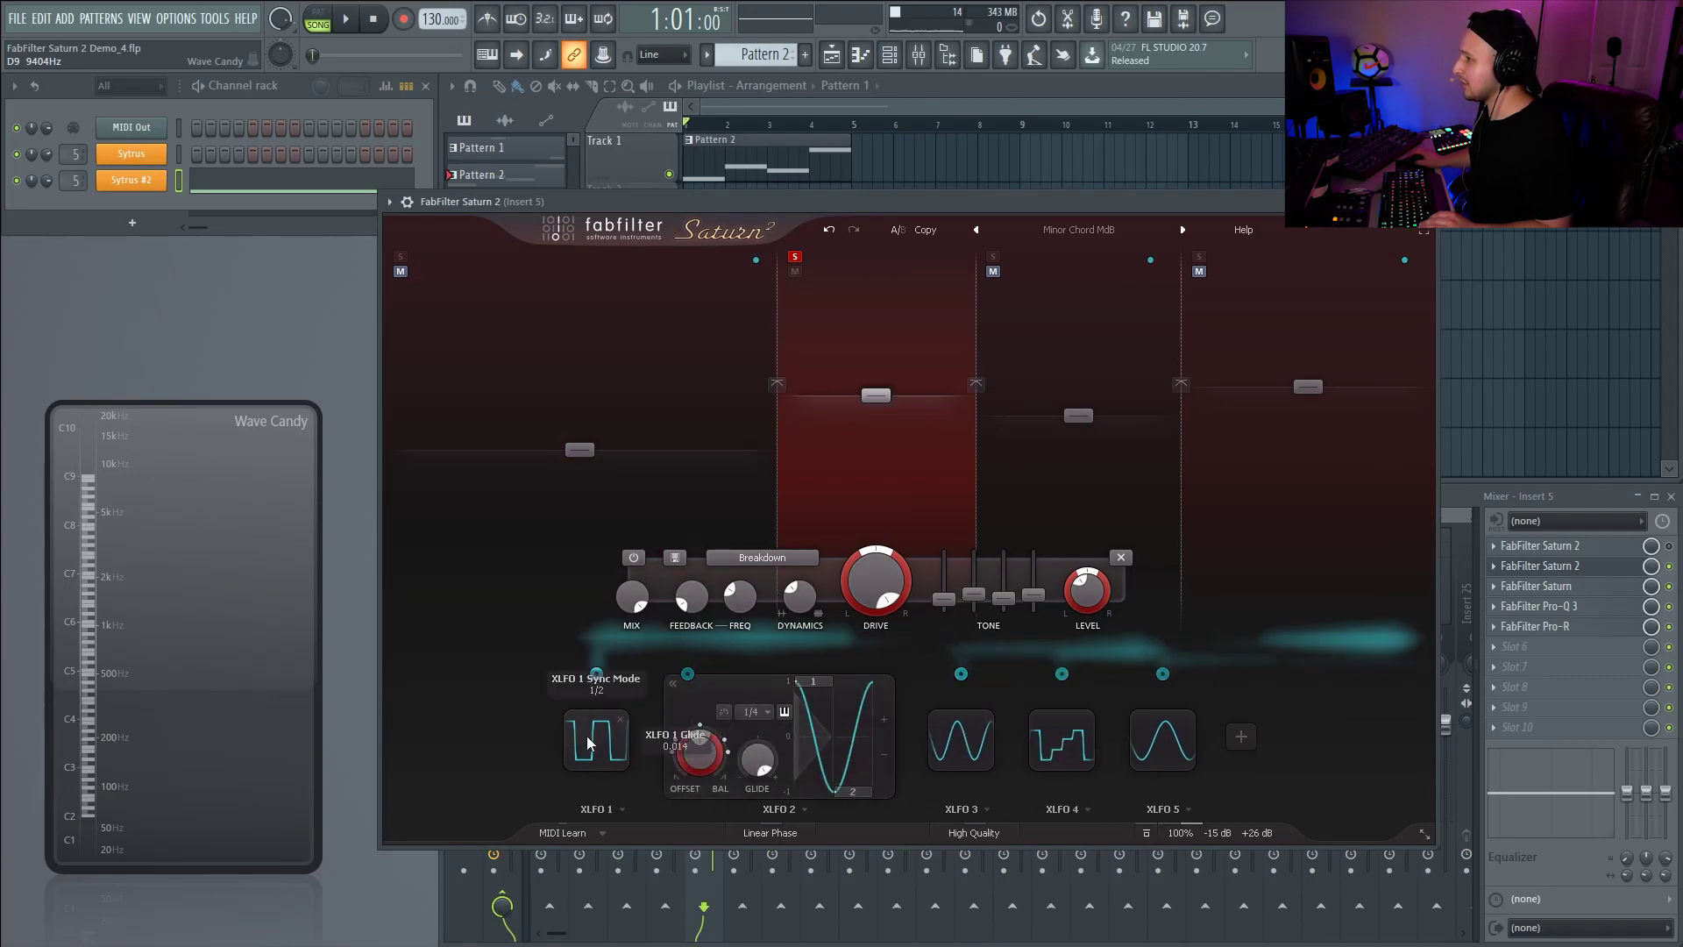
pyautogui.click(588, 744)
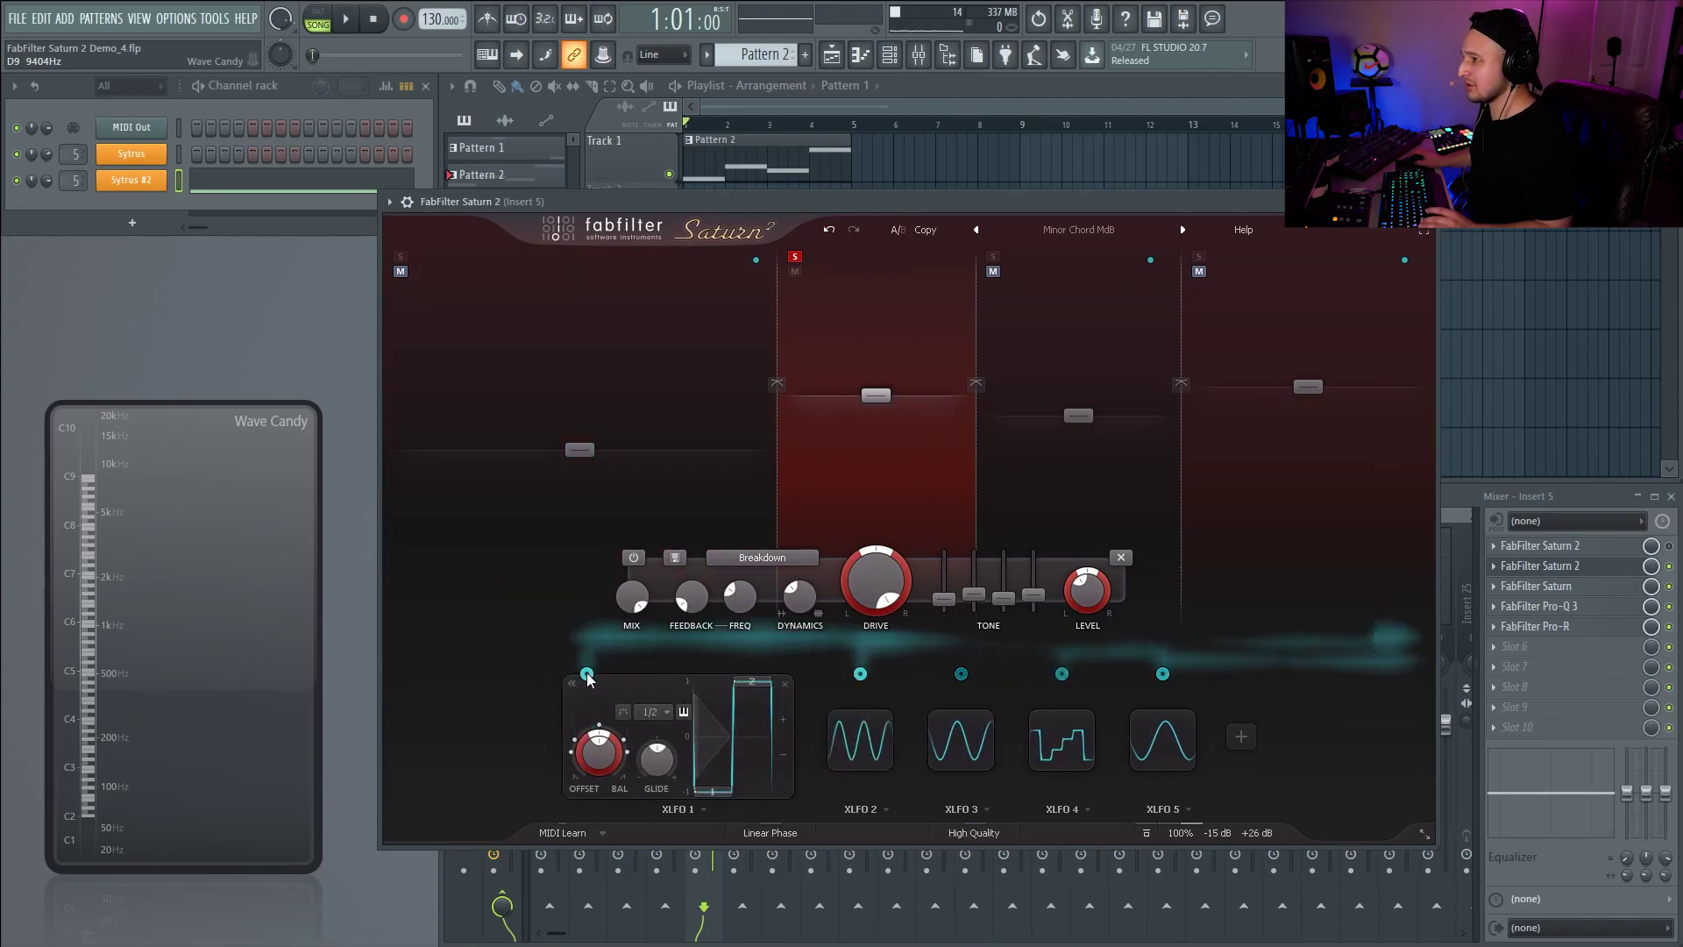
pyautogui.moveTo(588, 676); pyautogui.dragTo(1034, 596)
# - Lower band 2's presence and set its XLFO 1 modulation to 0.928 during playback
pyautogui.press('space')
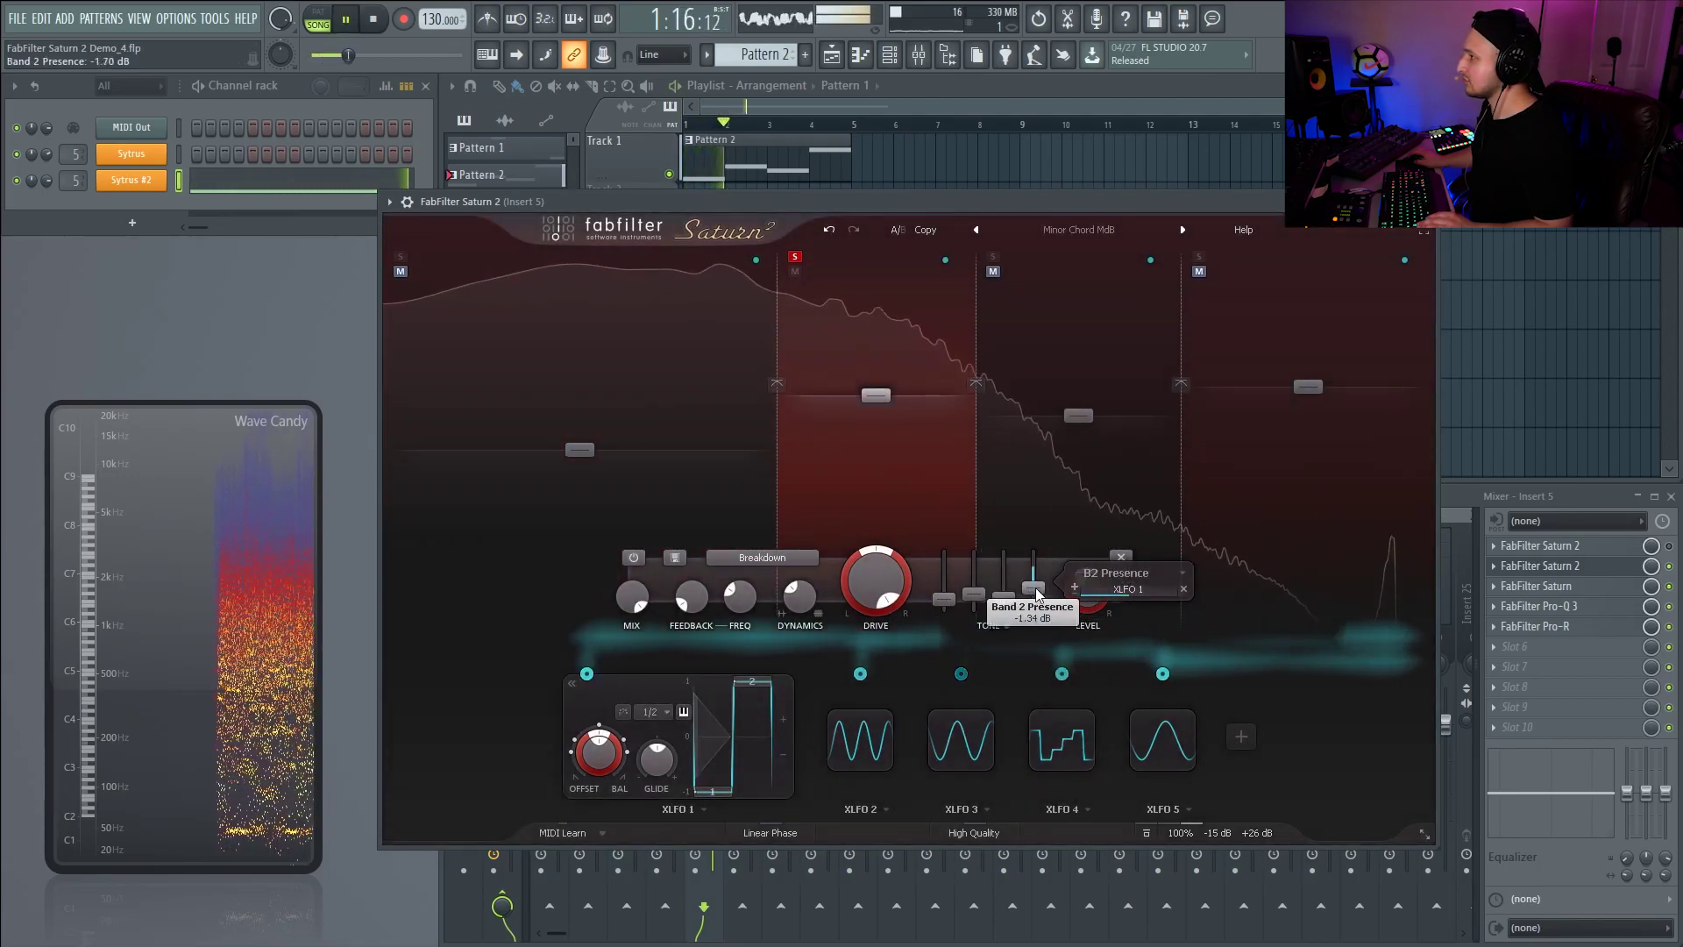
pyautogui.moveTo(1106, 603); pyautogui.dragTo(1185, 603)
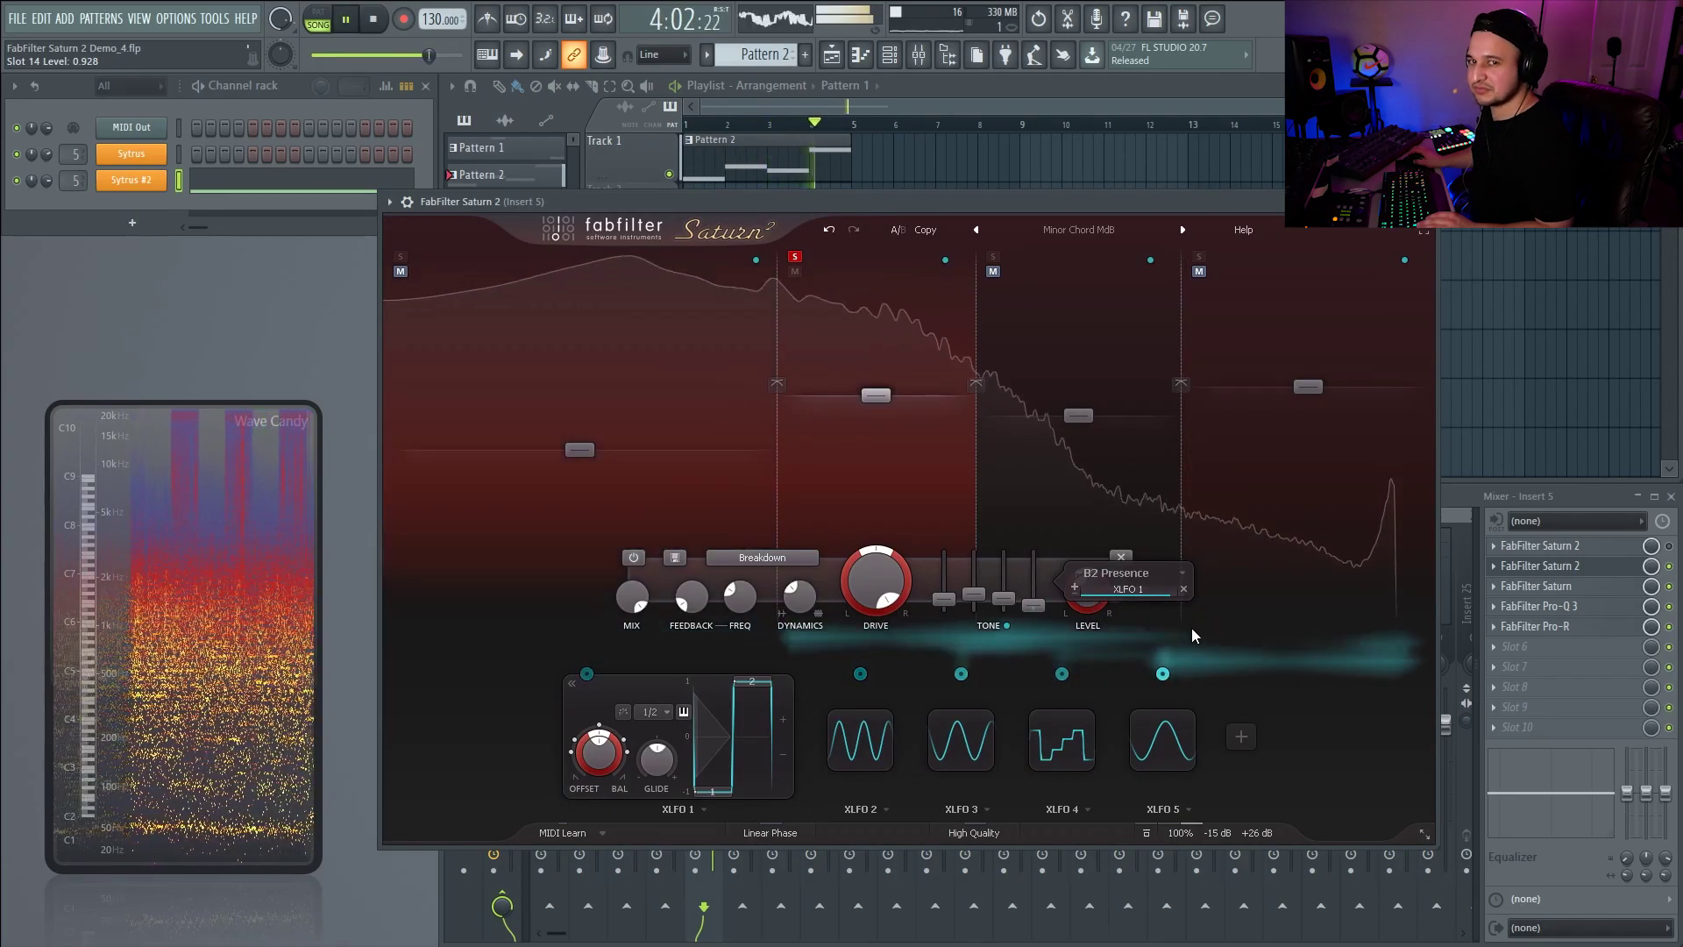
pyautogui.press('space')
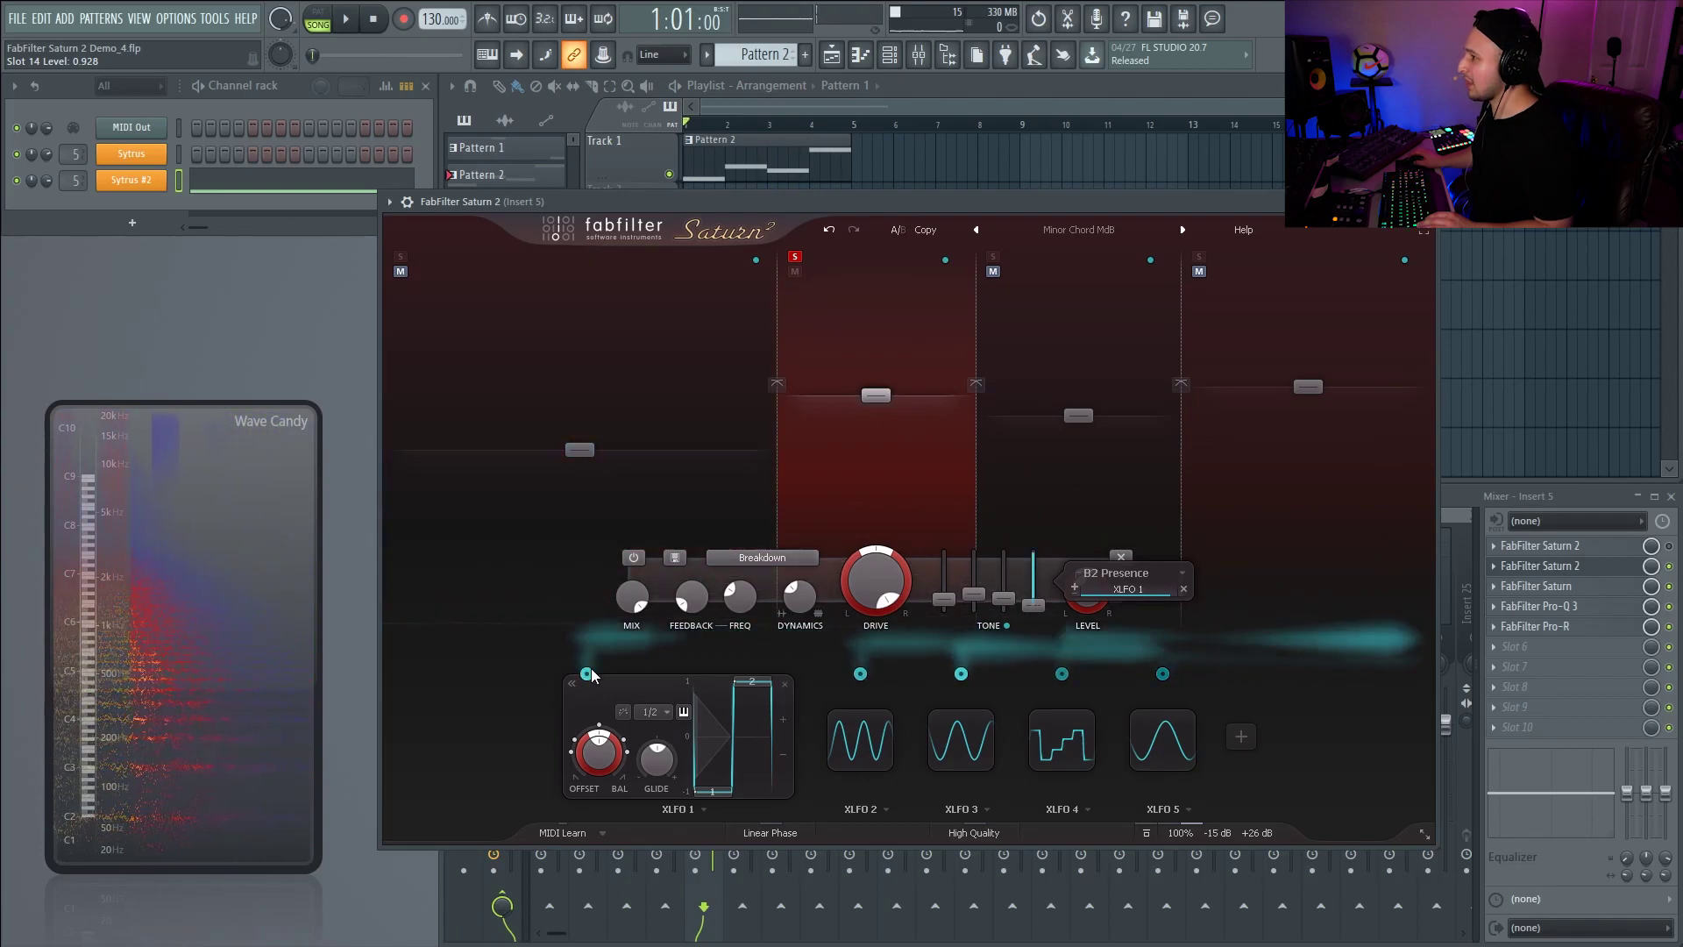
# - Assign XLFO 2 to band 2's mid at 0.364 and also to its treble, and play the passage
pyautogui.moveTo(586, 674); pyautogui.dragTo(852, 754)
pyautogui.click(856, 751)
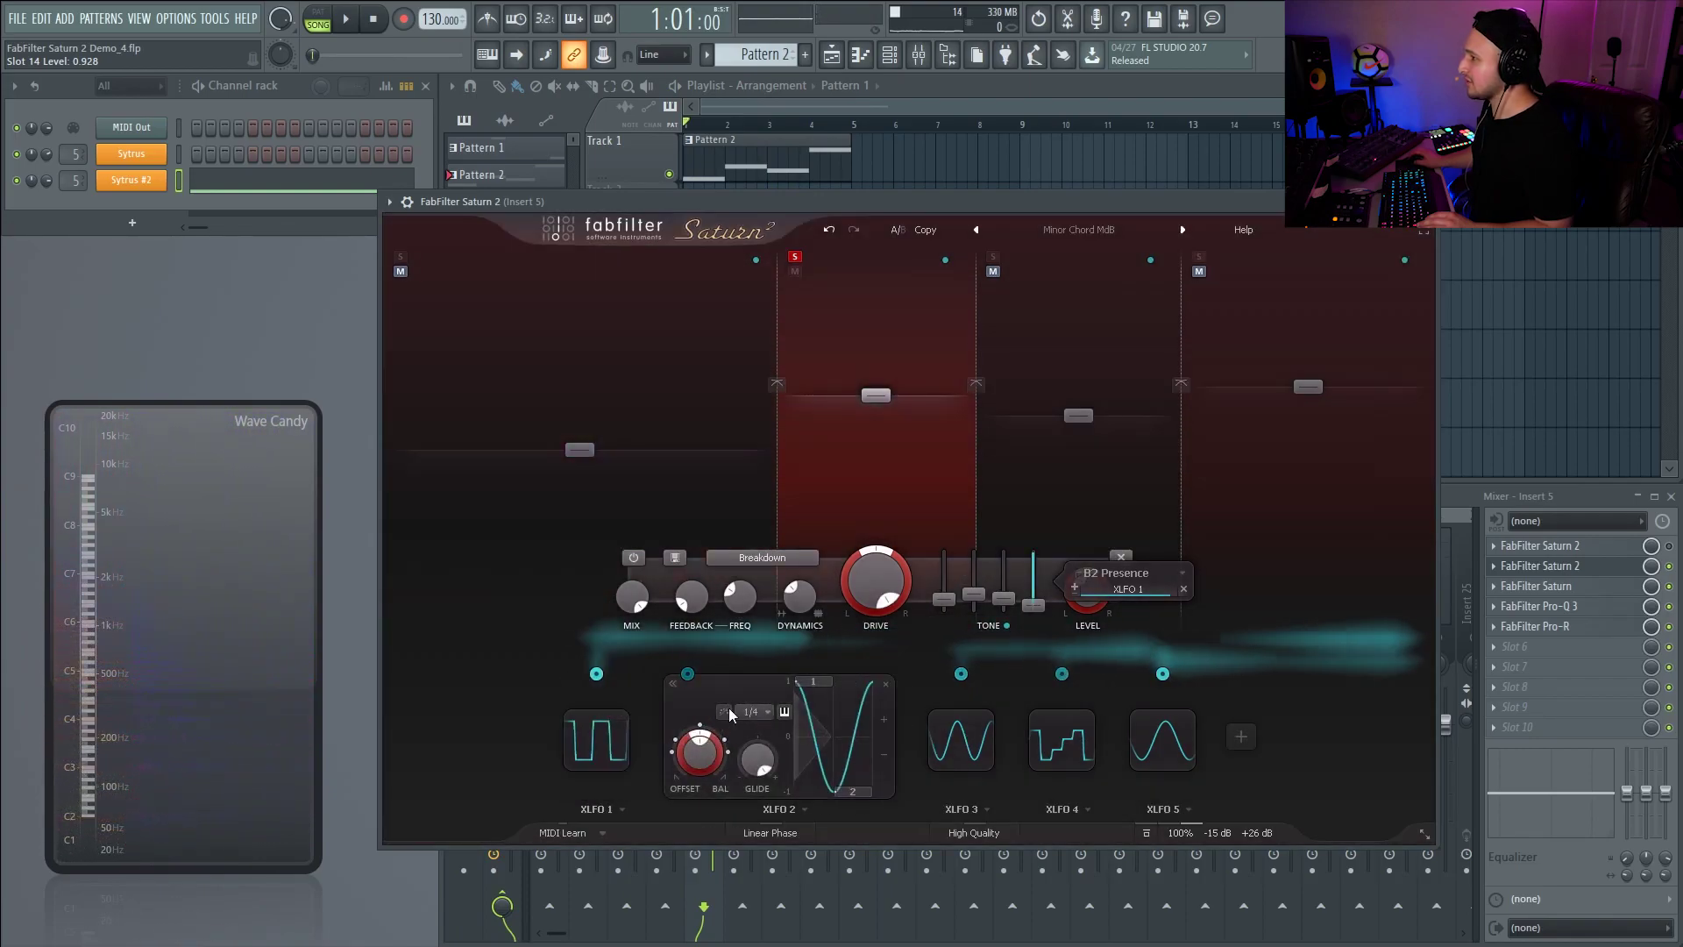
pyautogui.moveTo(683, 675); pyautogui.dragTo(1326, 654)
pyautogui.moveTo(996, 611); pyautogui.dragTo(974, 596)
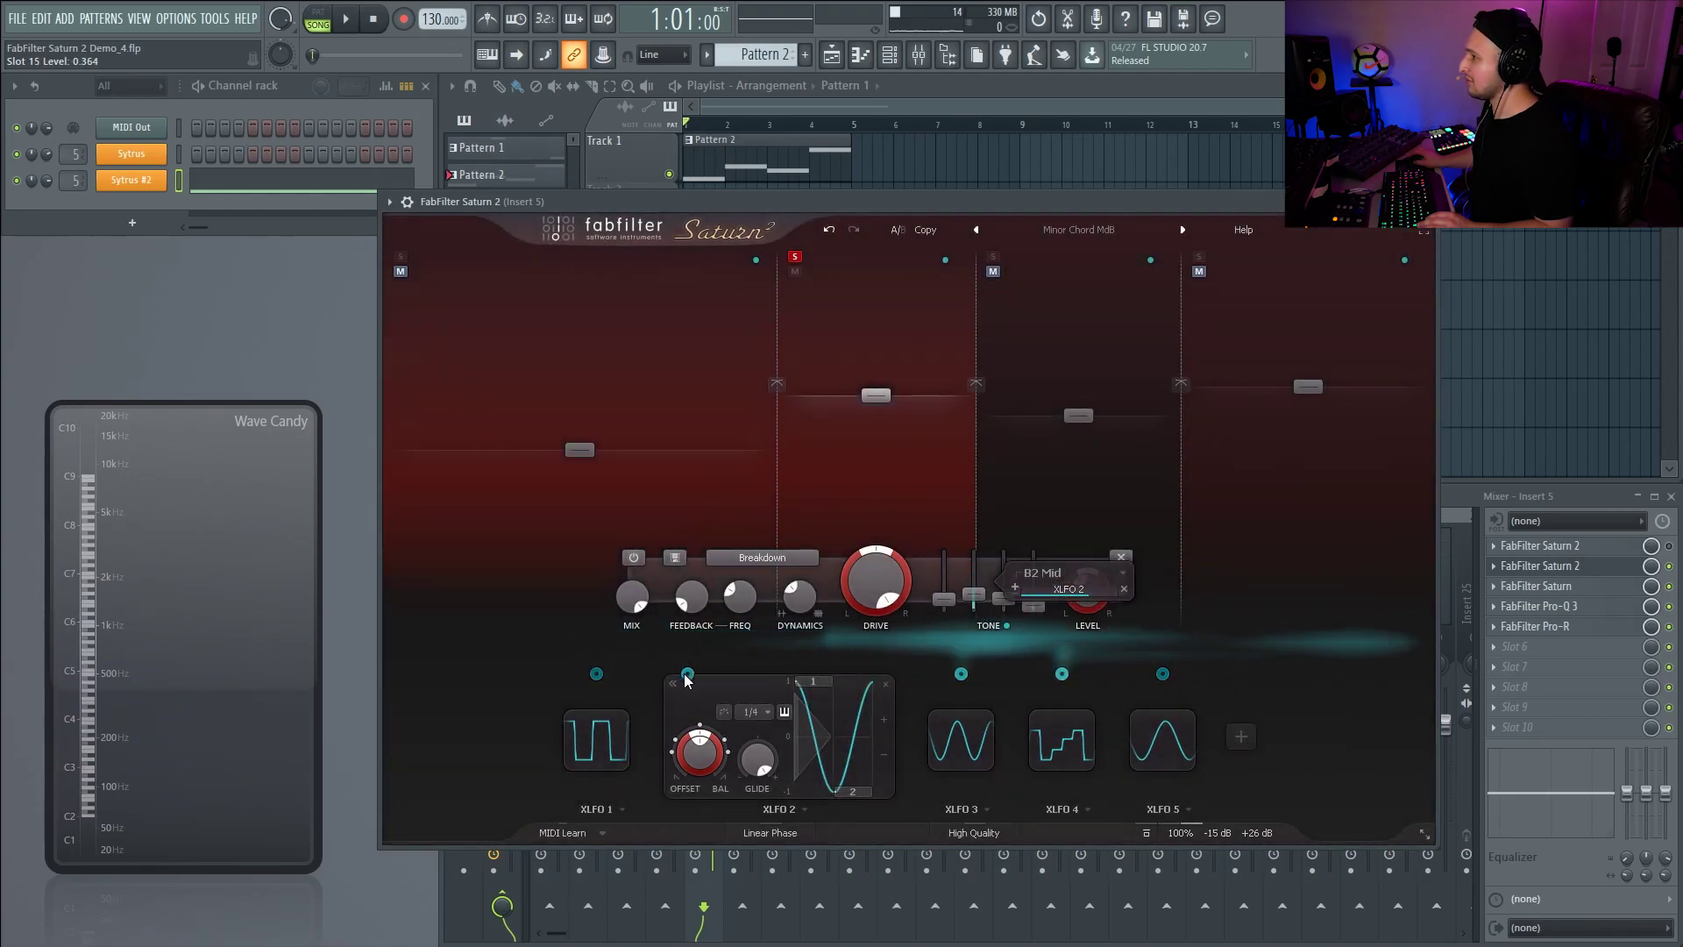
pyautogui.moveTo(687, 673); pyautogui.dragTo(1071, 592)
pyautogui.press('space')
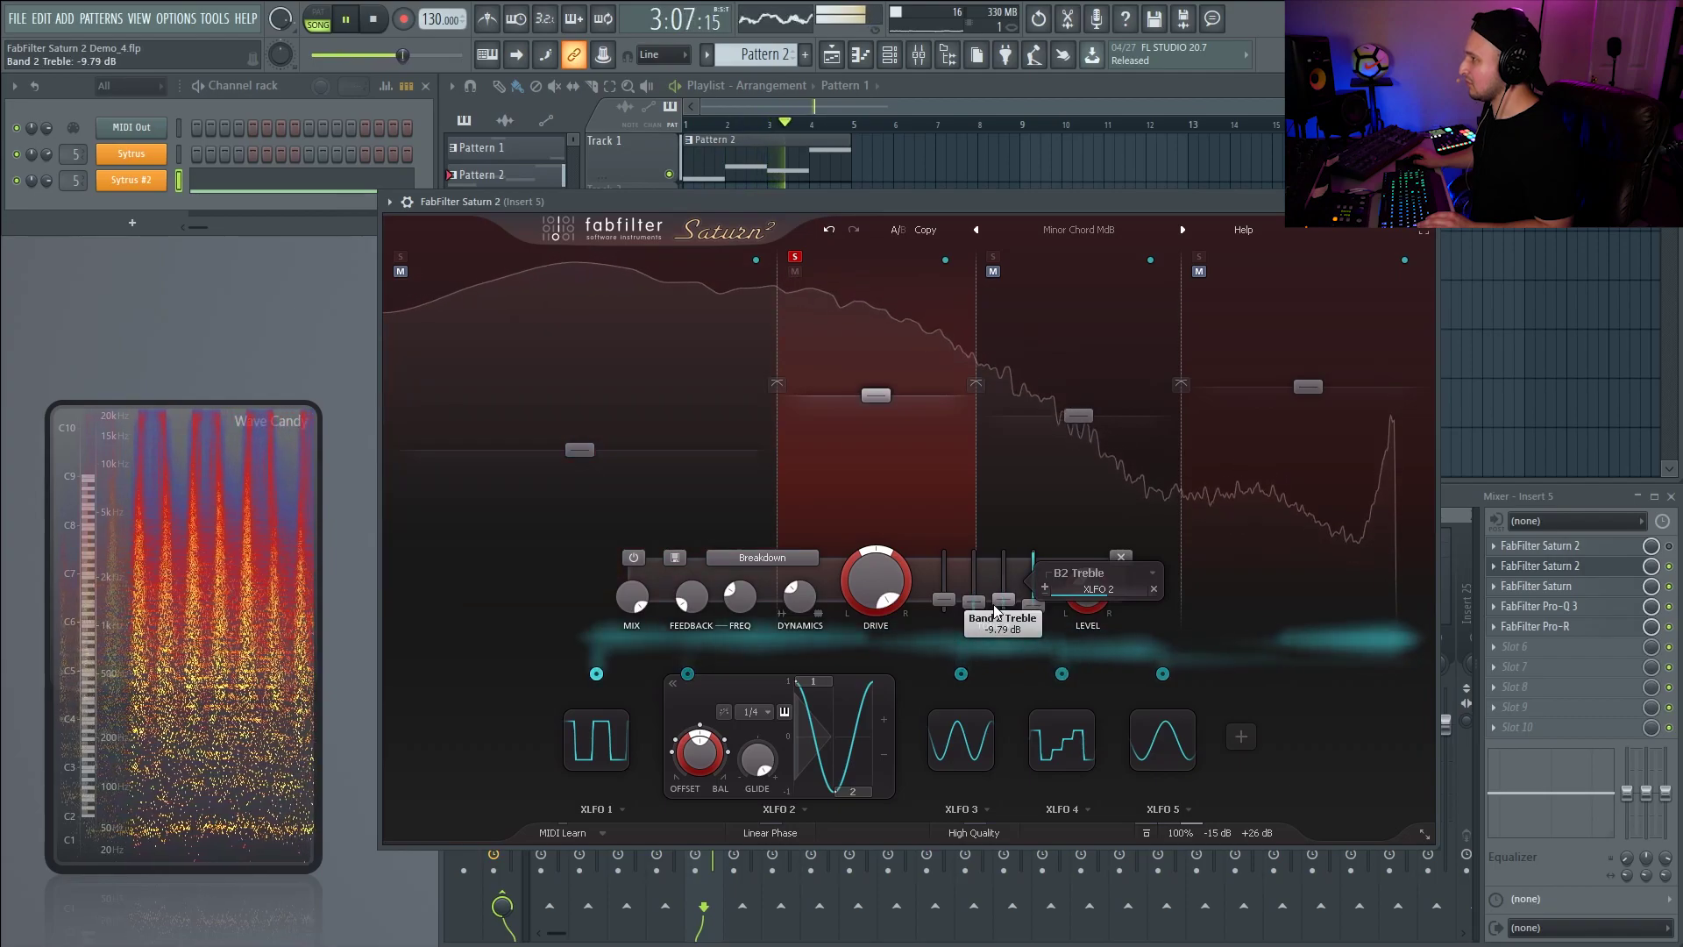
# - Unsolo band 2 so all bands play, and set band 2's drive to 50.06%
pyautogui.click(795, 256)
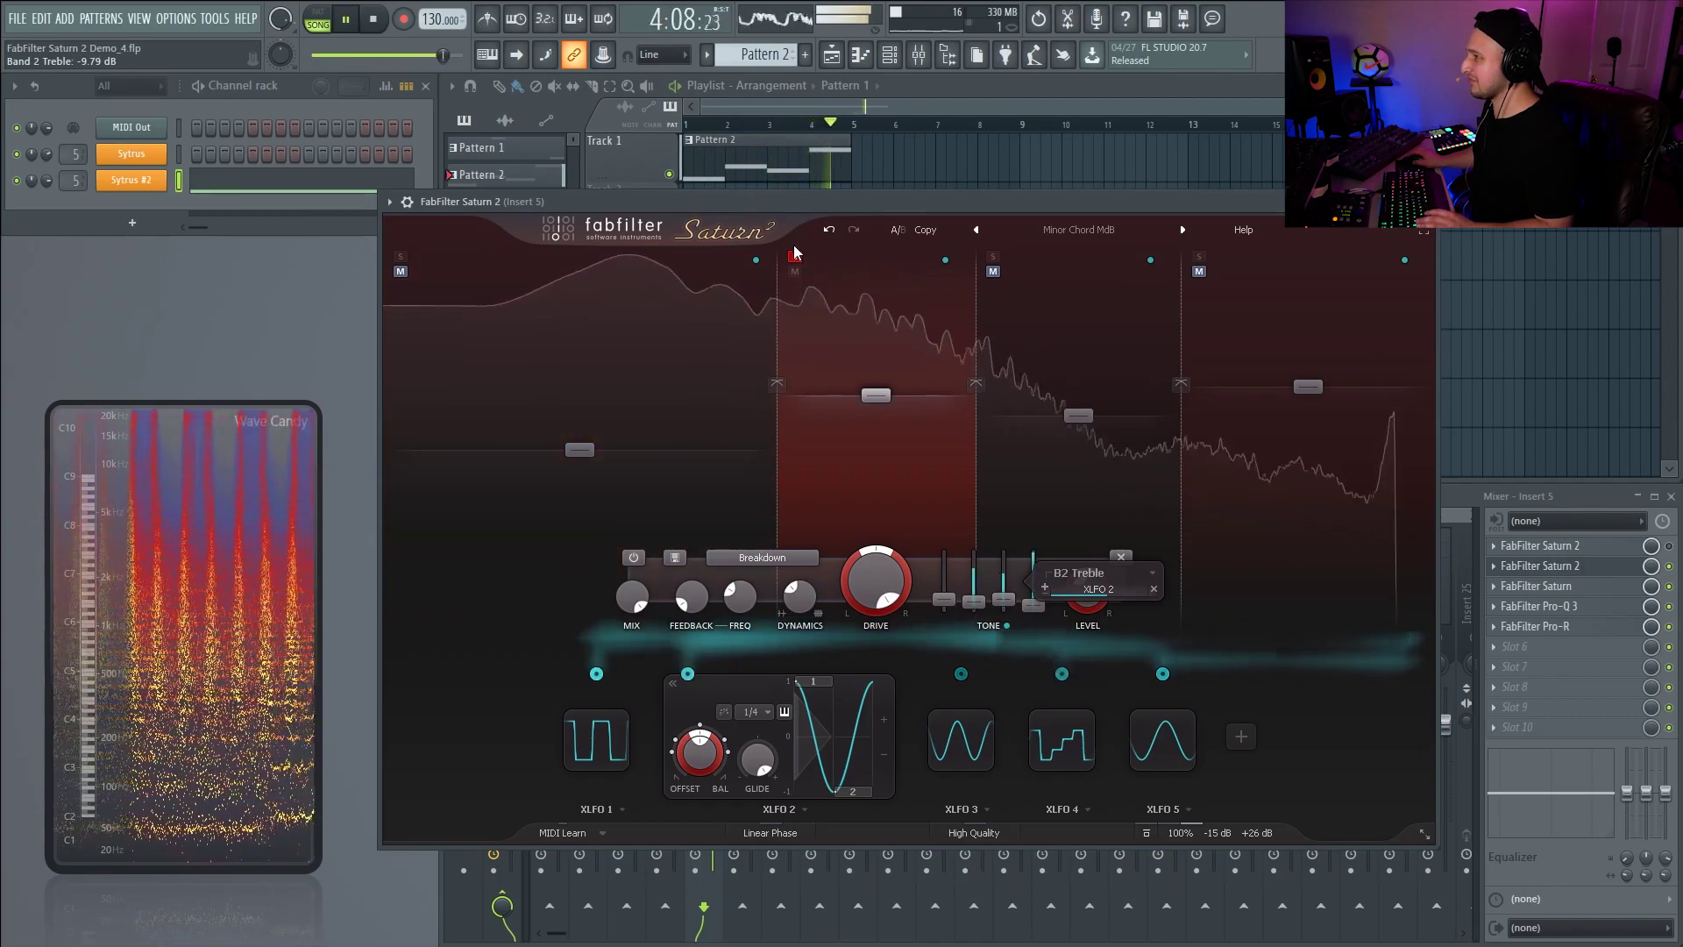
pyautogui.moveTo(887, 593)
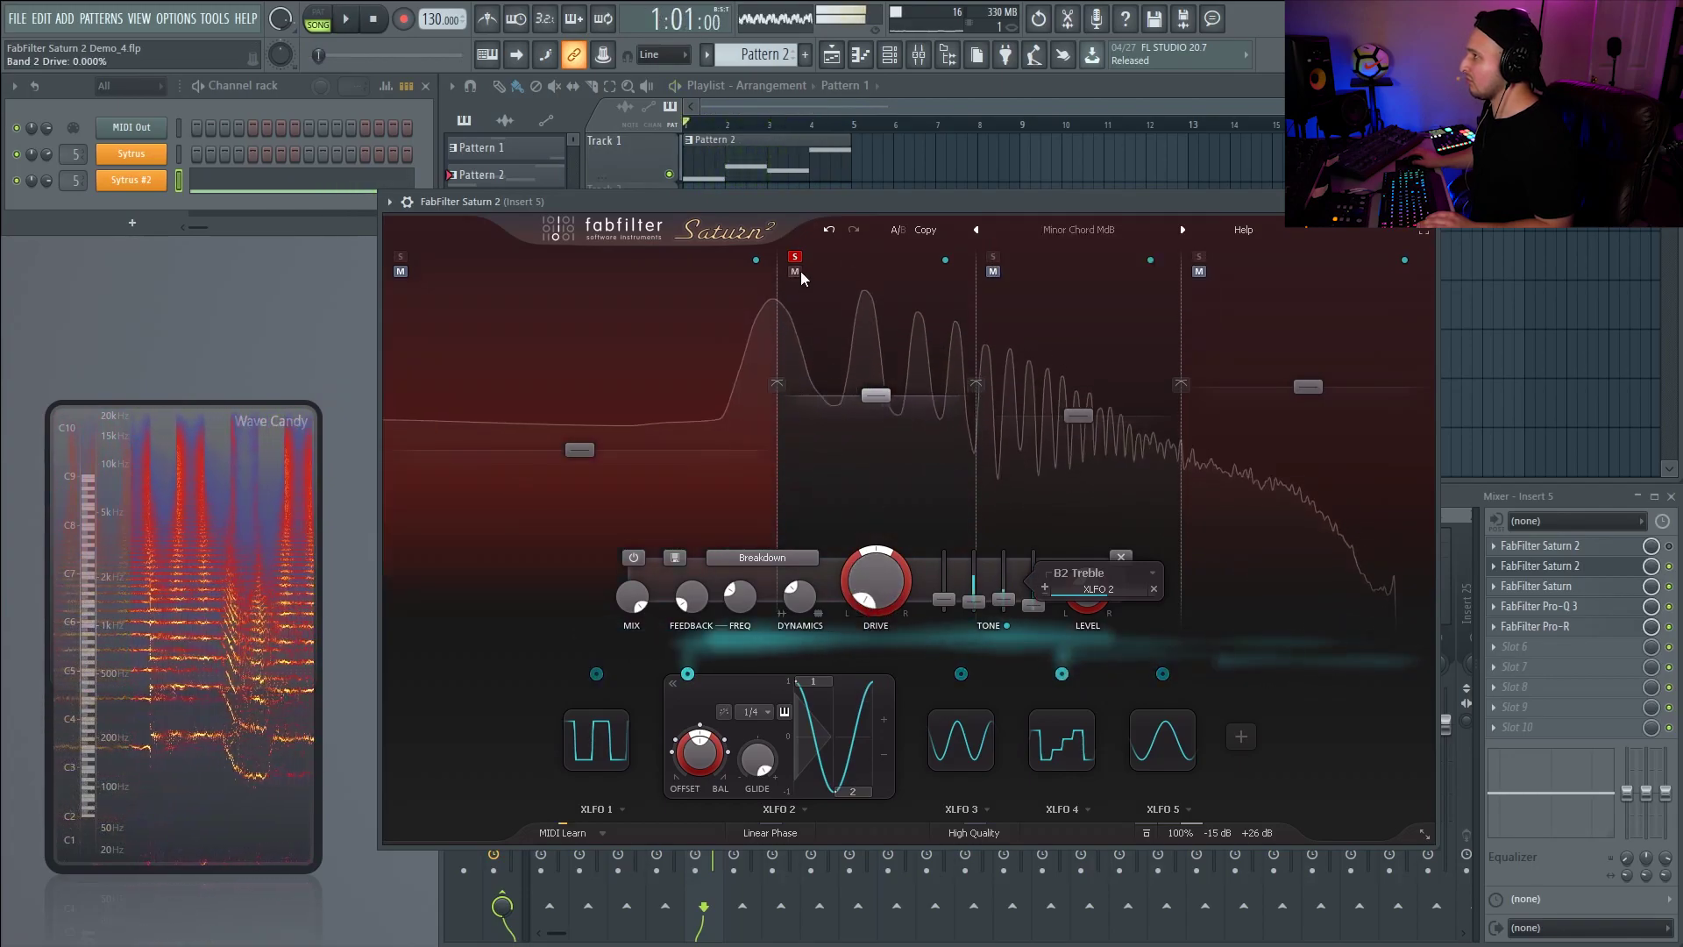
pyautogui.click(795, 256)
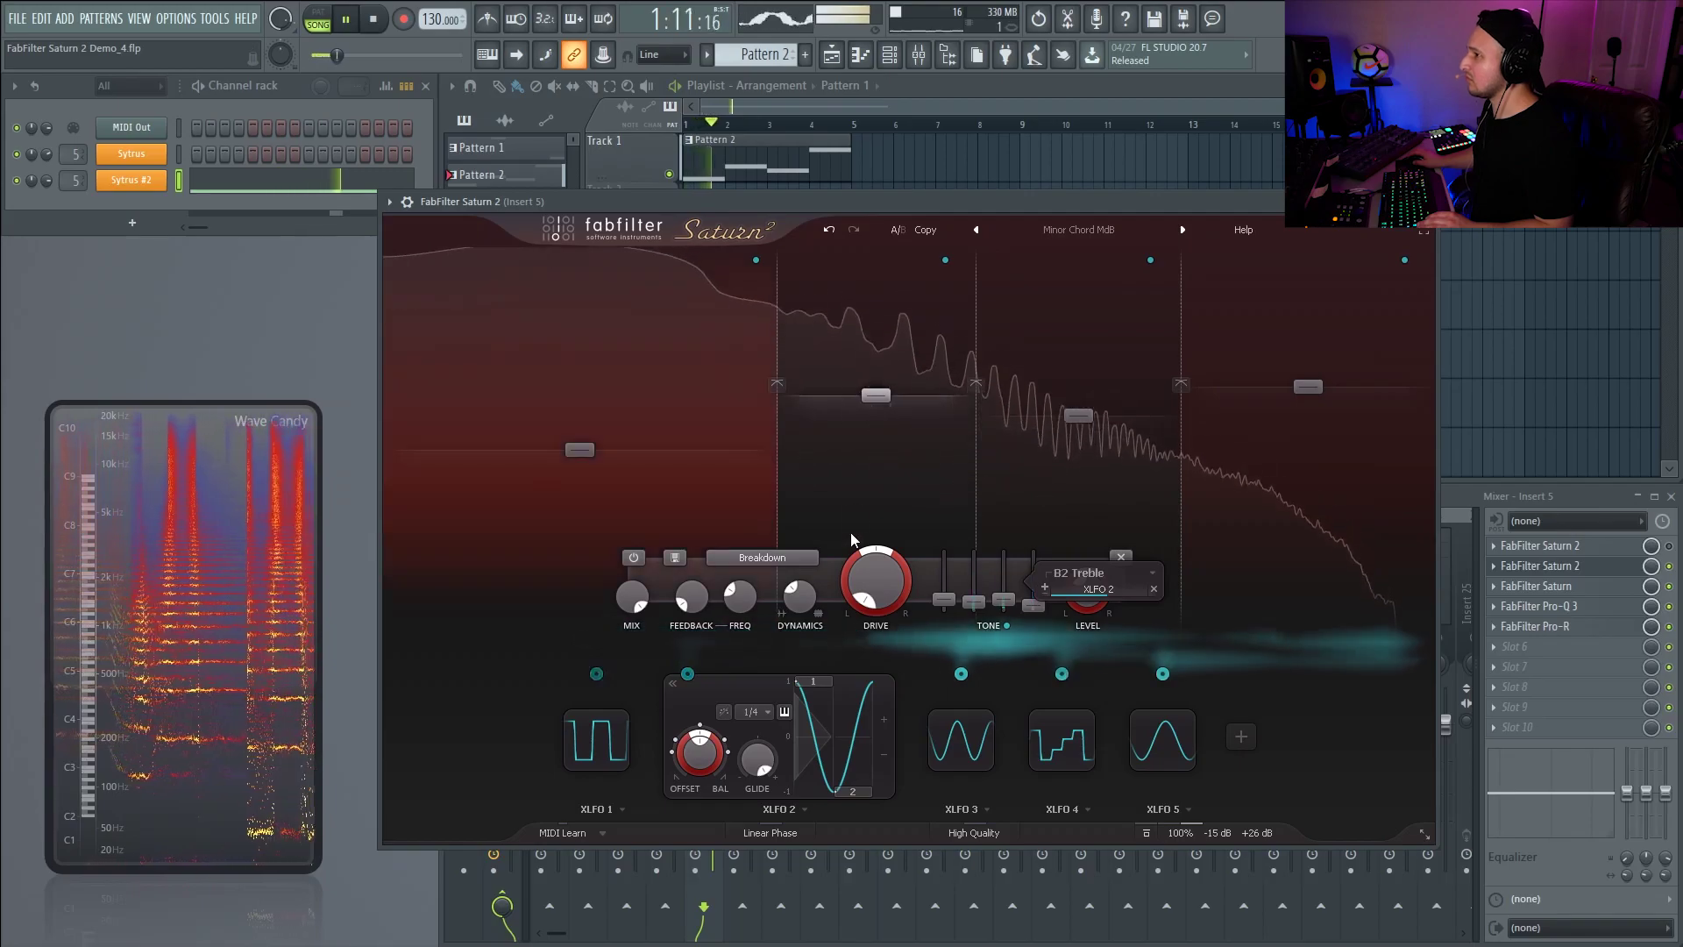
pyautogui.moveTo(881, 591)
pyautogui.moveTo(881, 592)
pyautogui.mouseDown()
pyautogui.moveTo(879, 470)
pyautogui.moveTo(872, 596)
pyautogui.mouseUp()
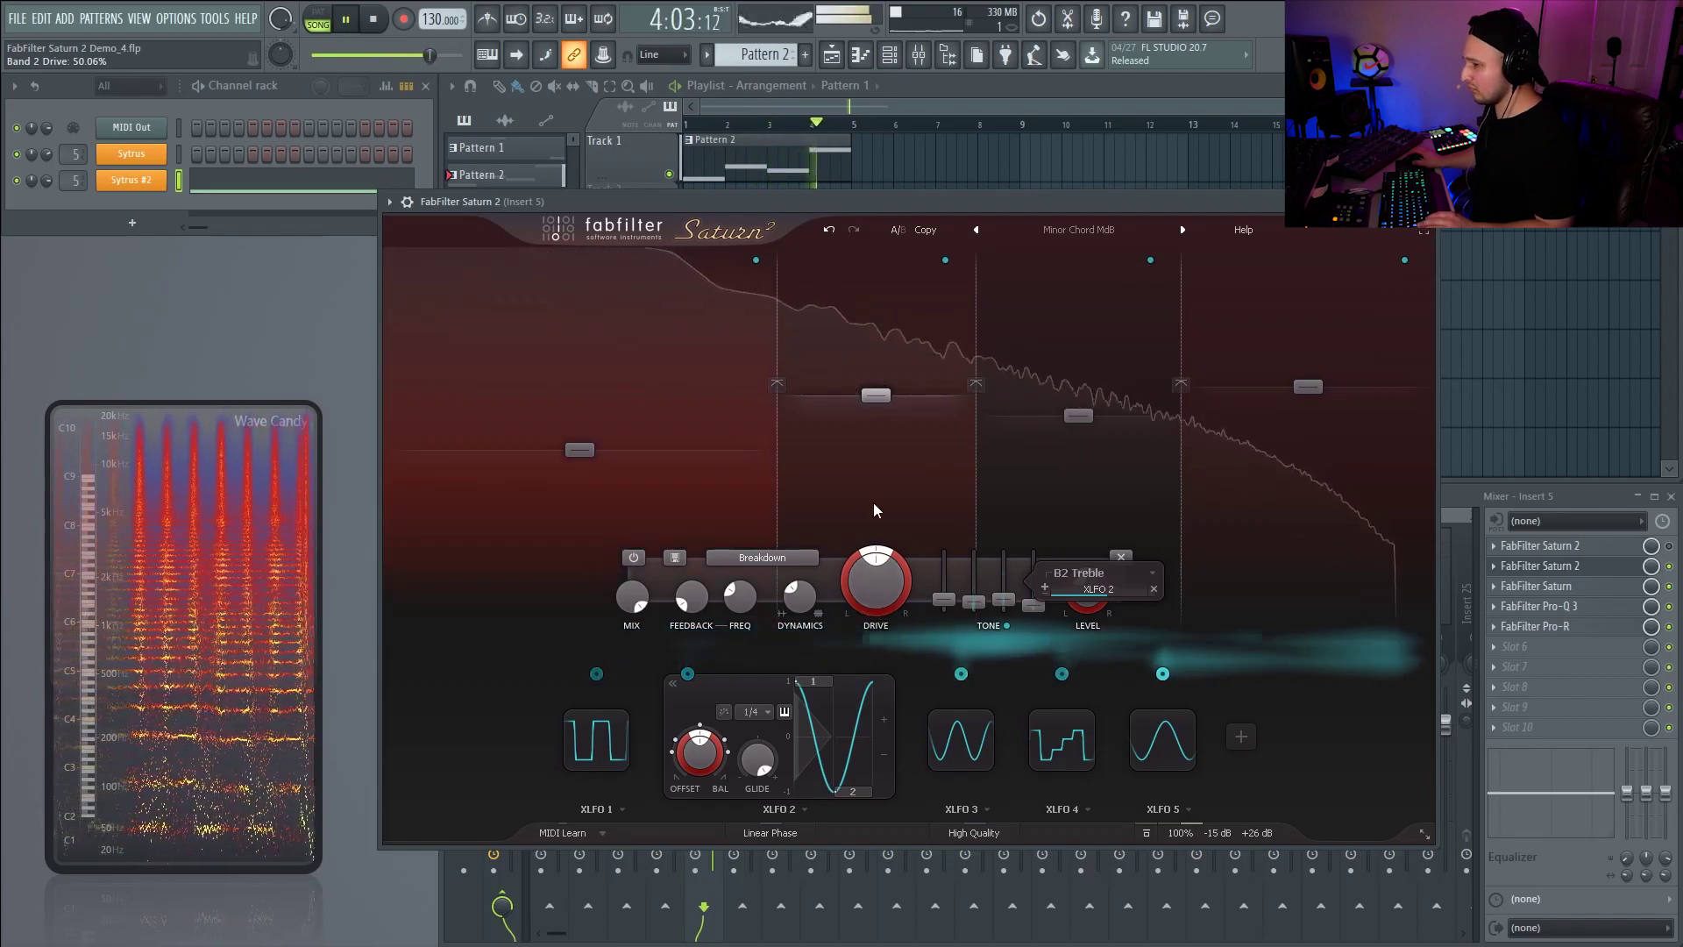
# - Set band 2's level to -3.94 dB, raise band 3's level slightly, and stop playback with band 2 selected
pyautogui.moveTo(875, 395)
pyautogui.mouseDown()
pyautogui.moveTo(868, 377)
pyautogui.moveTo(867, 395)
pyautogui.mouseUp()
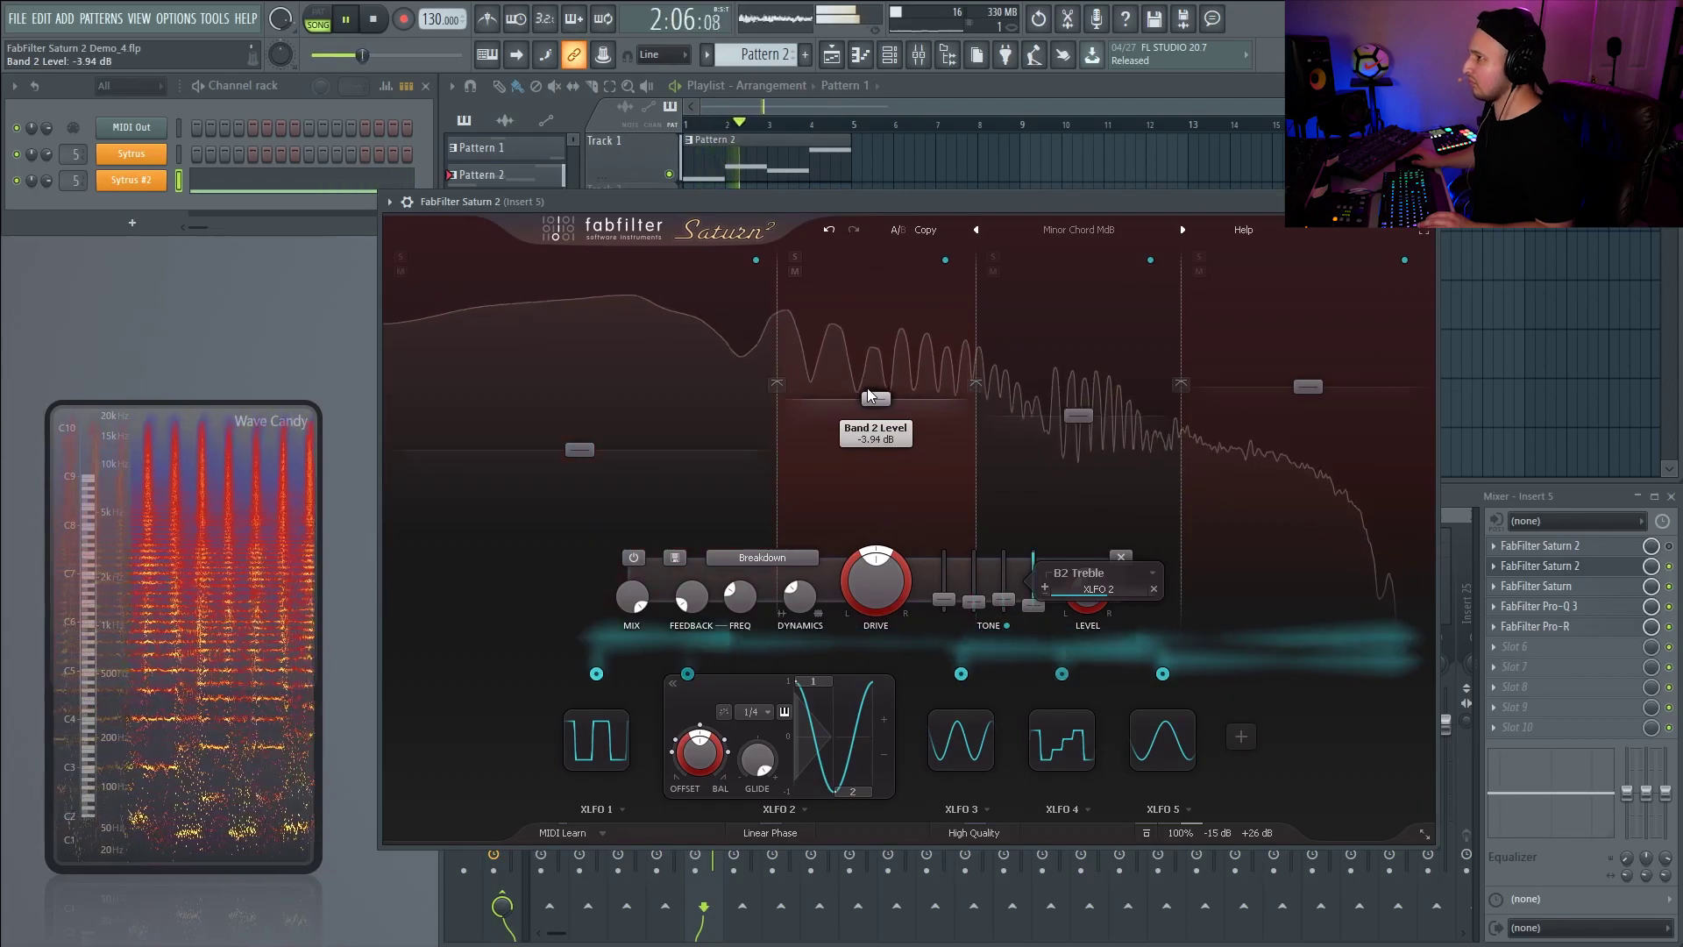
pyautogui.moveTo(1078, 414); pyautogui.dragTo(1082, 394)
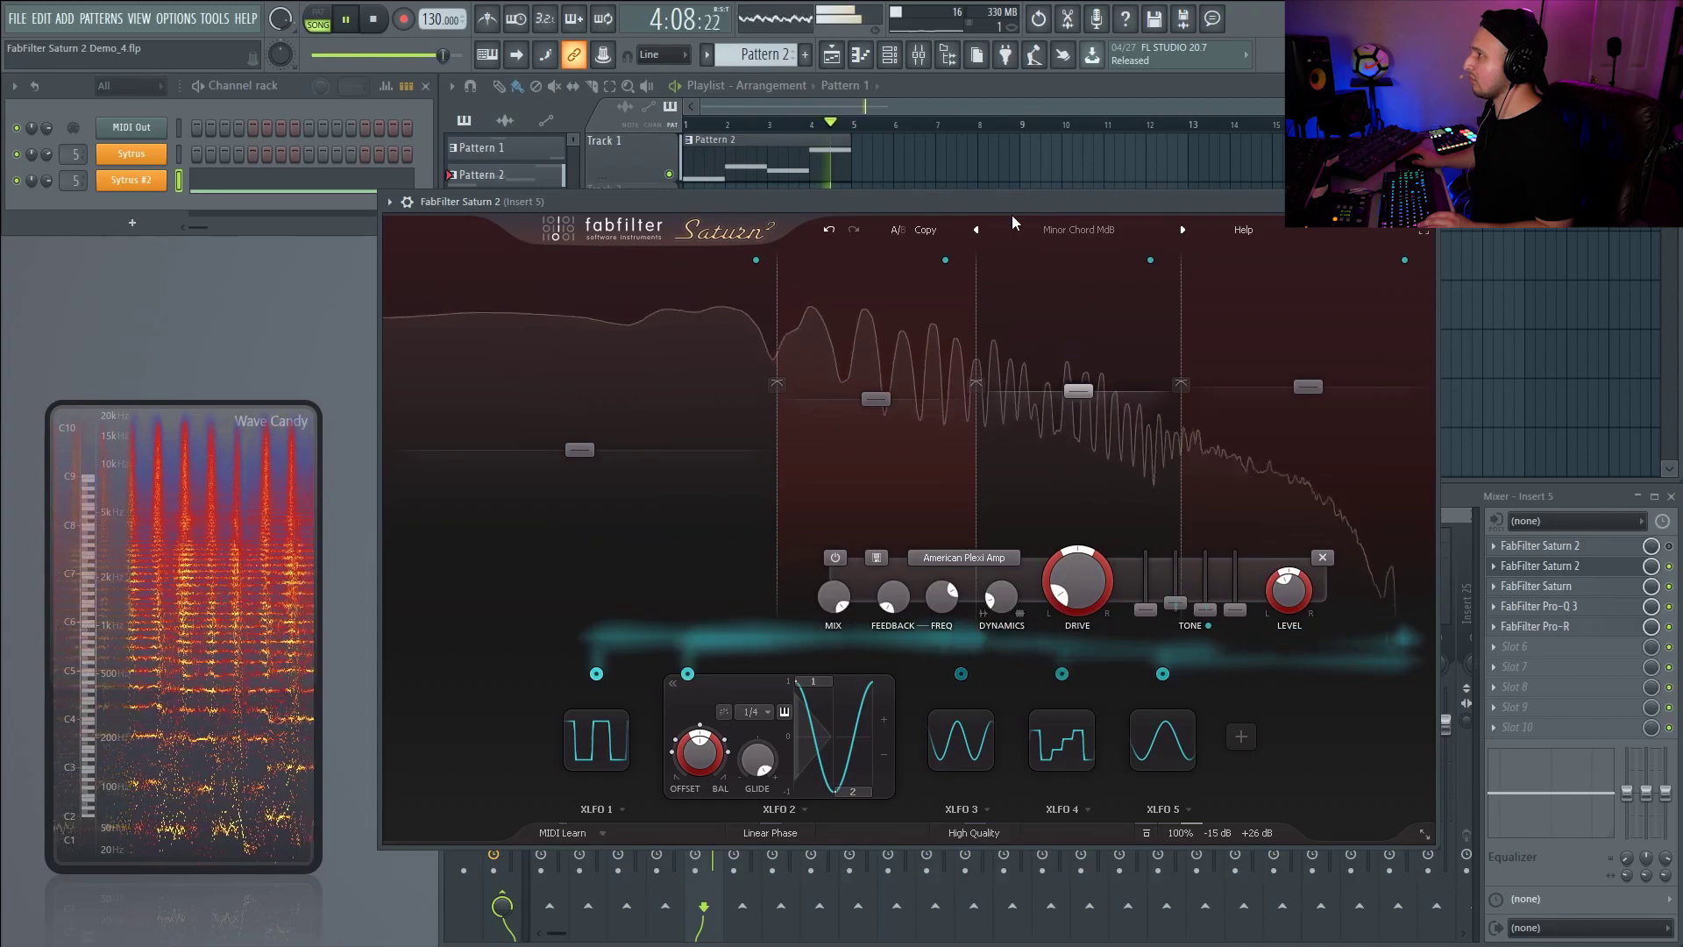
pyautogui.click(926, 344)
pyautogui.press('space')
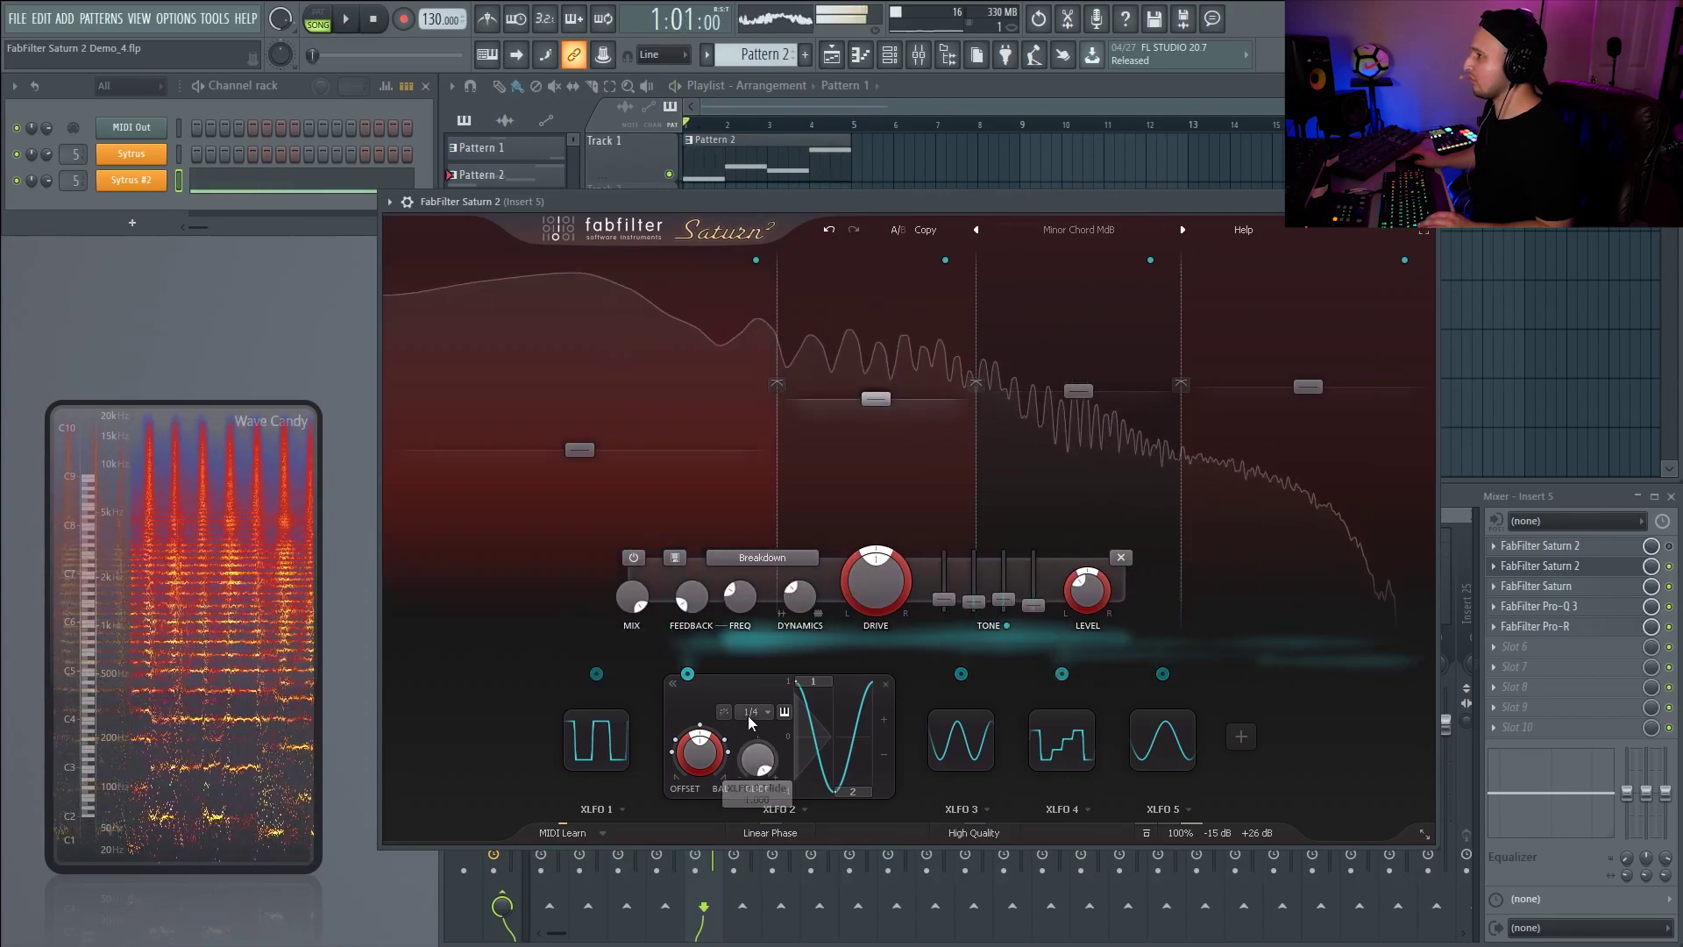
# - Set XLFO 2's sync rate to 1/8 and play the passage to hear it
pyautogui.click(751, 711)
pyautogui.click(779, 651)
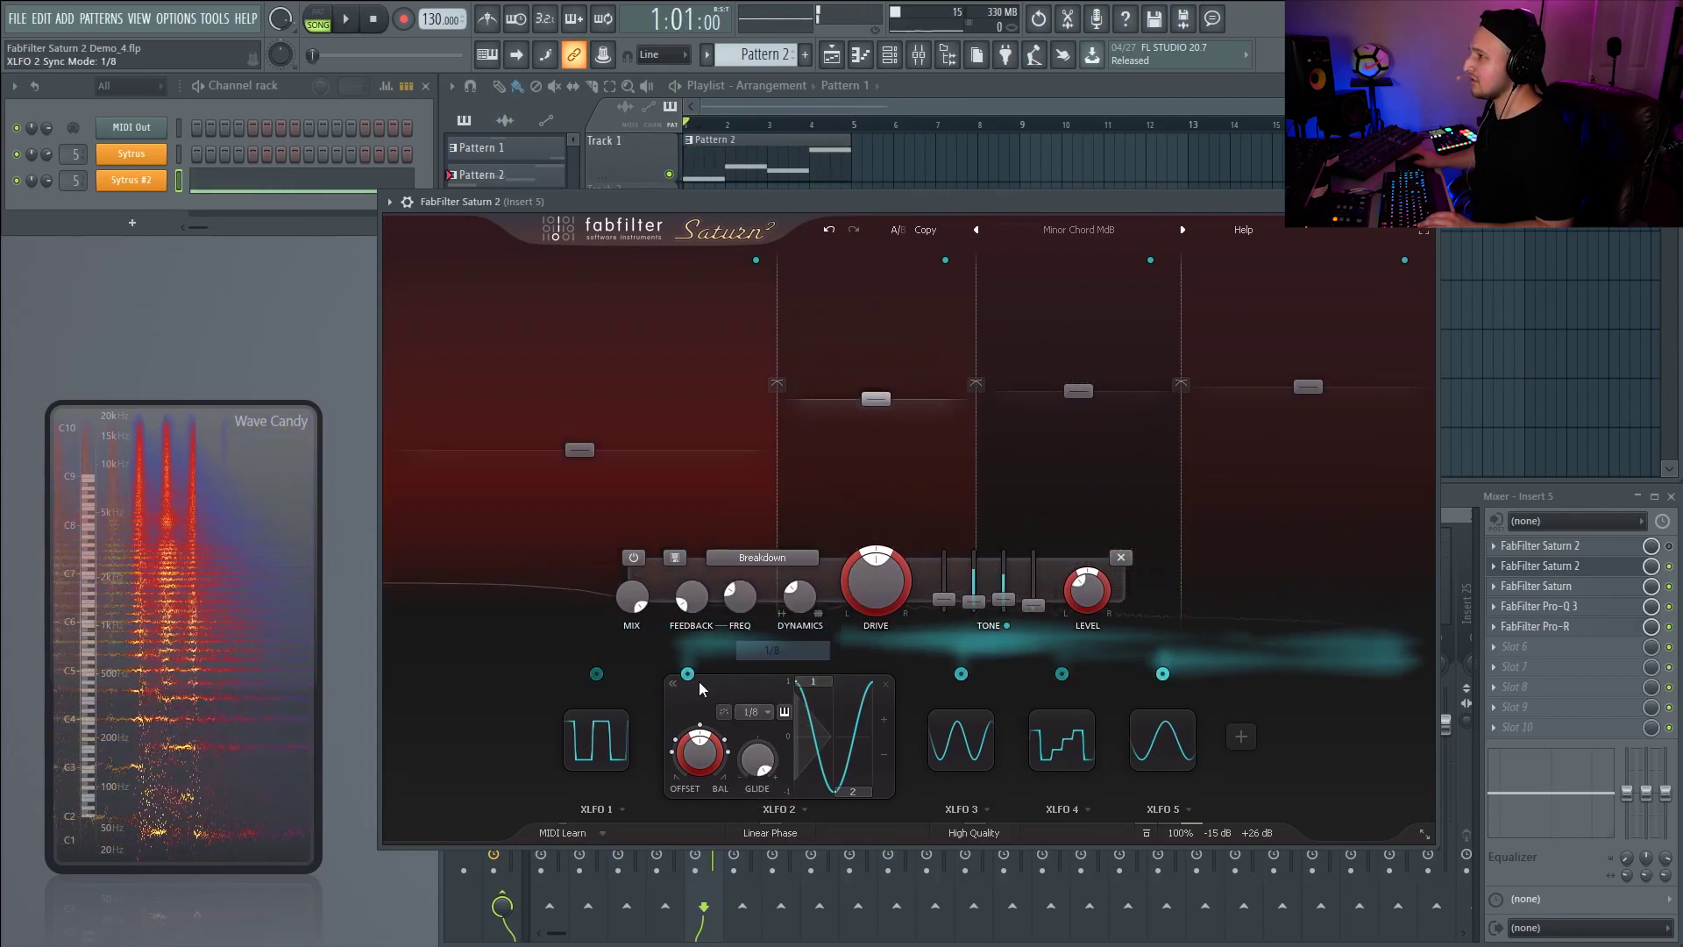
pyautogui.press('space')
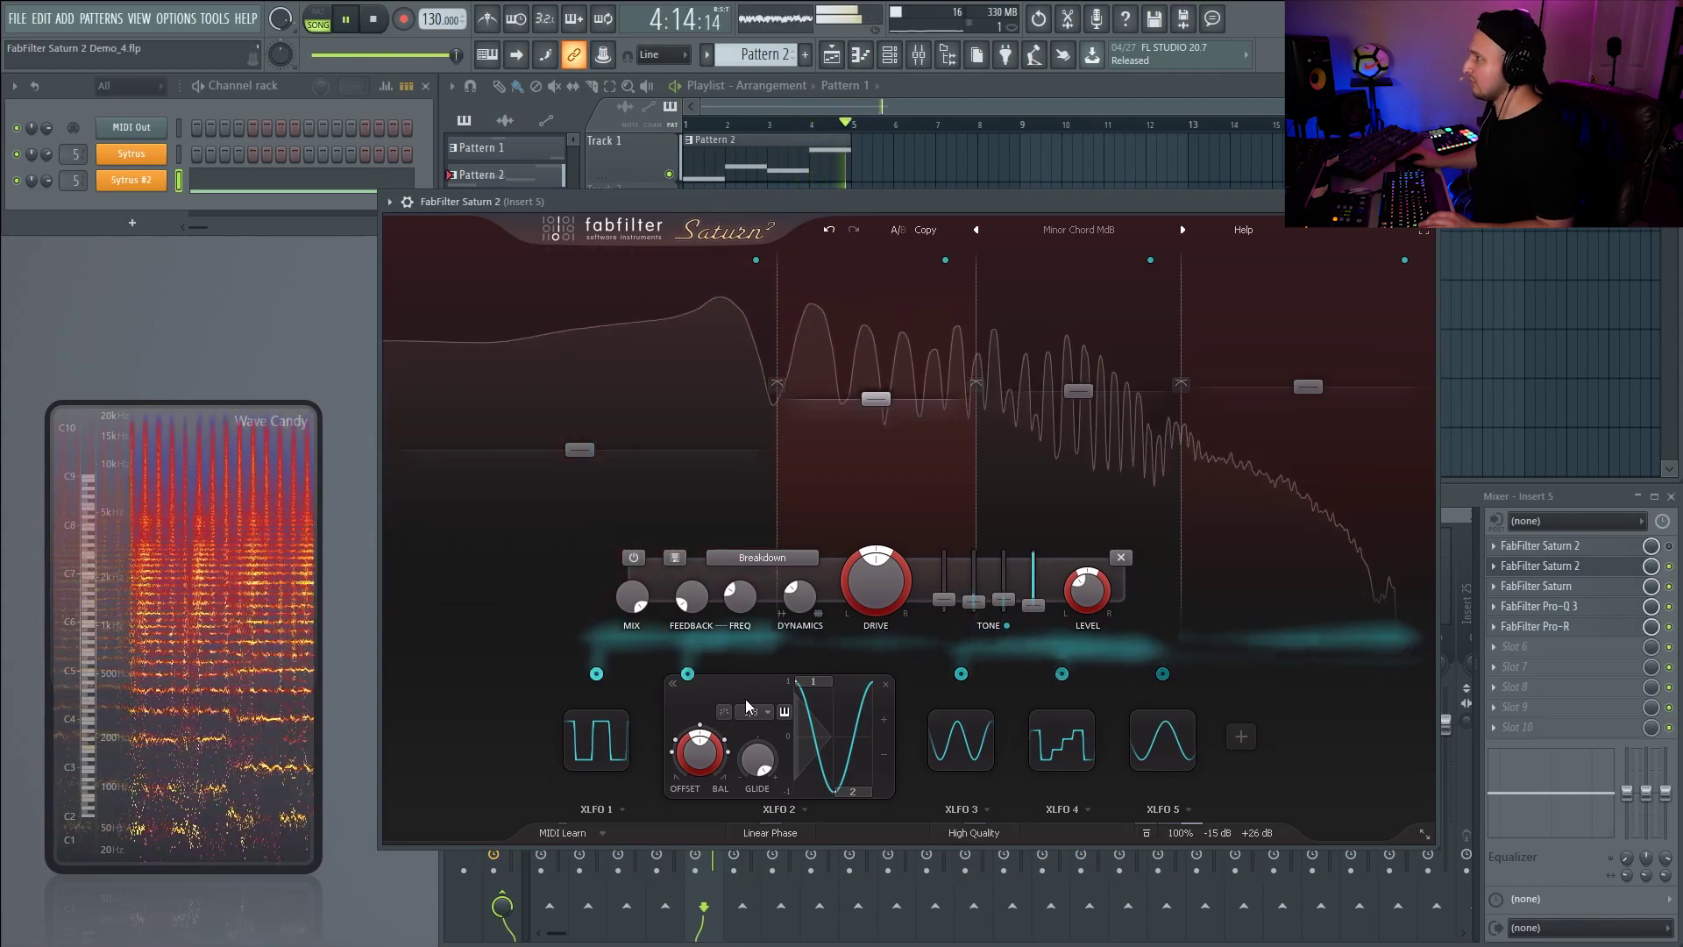
pyautogui.press('space')
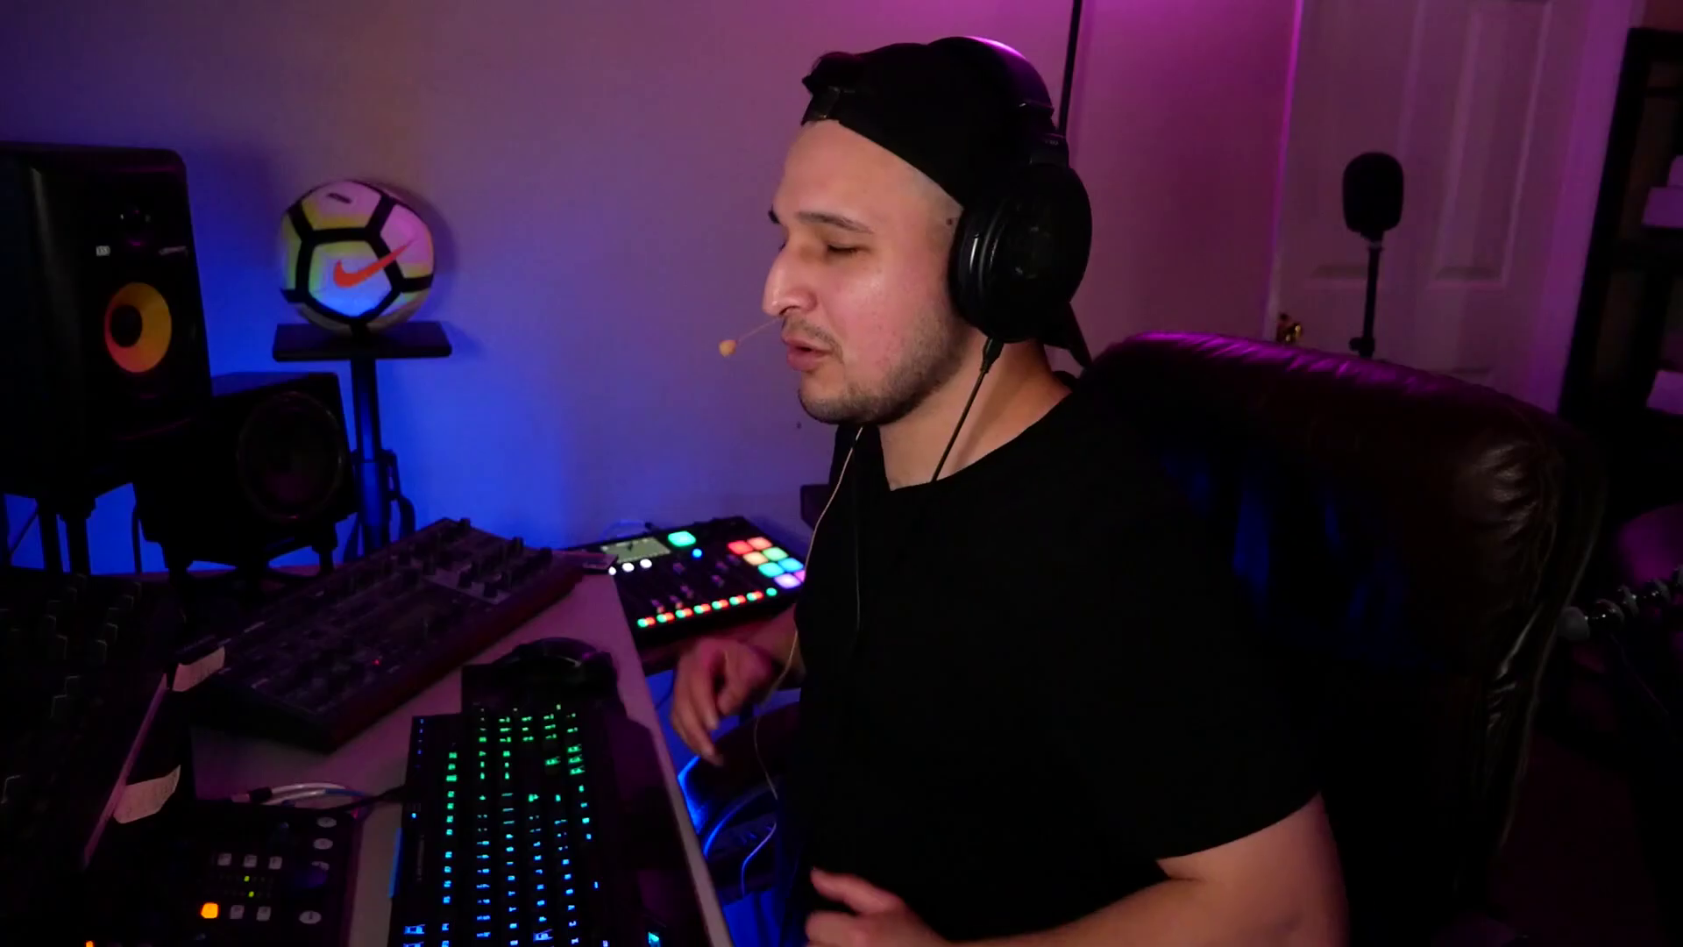